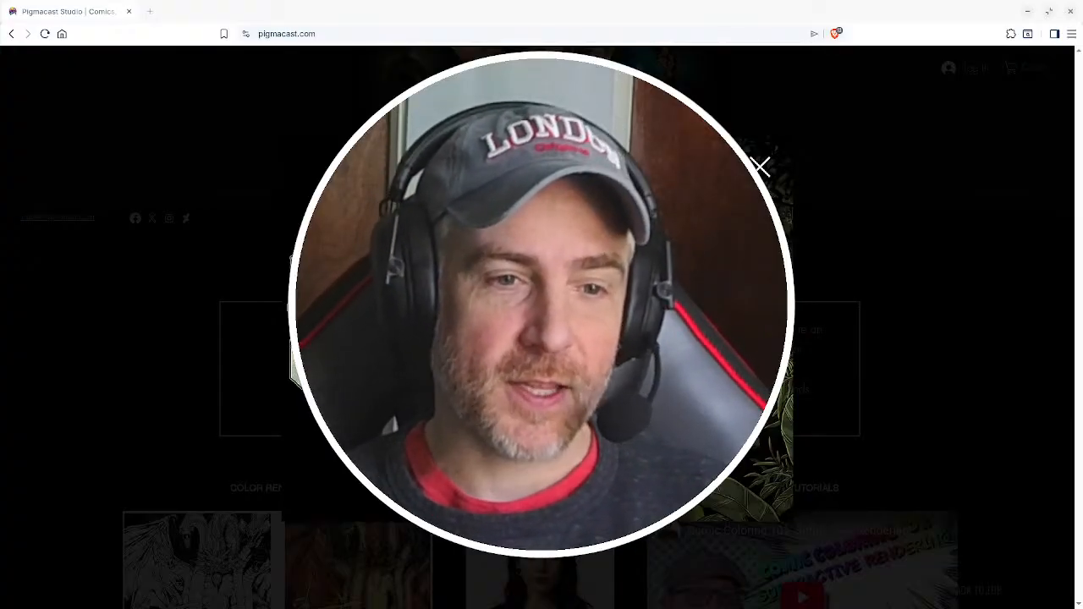
- Reload the Pigmacast Studio home page and dismiss the Hellstones Kickstarter pop-up
left_click(761, 168)
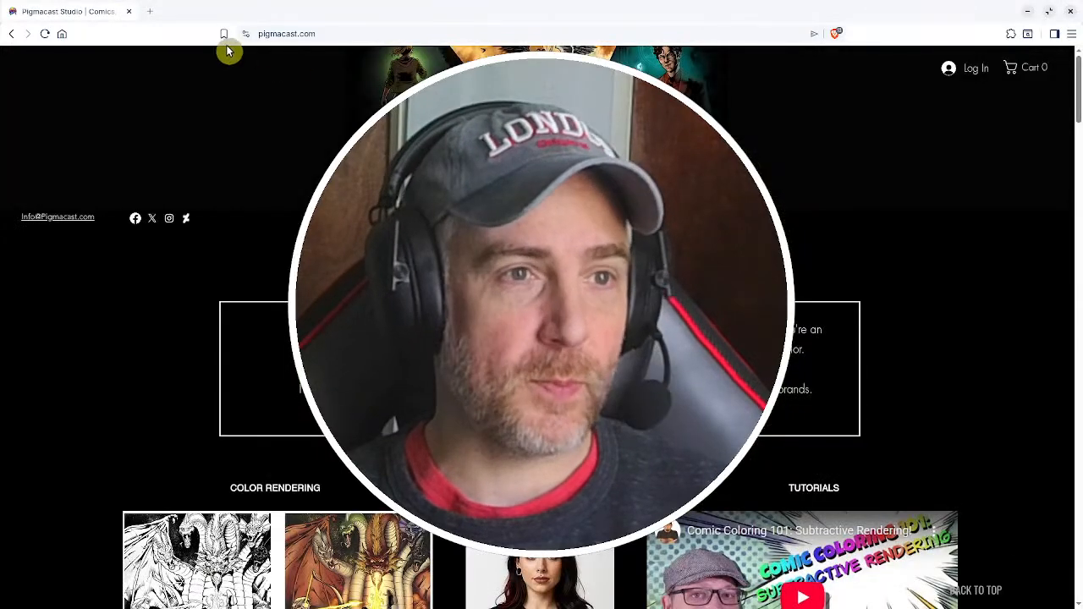
scroll(796, 382, "down", 5)
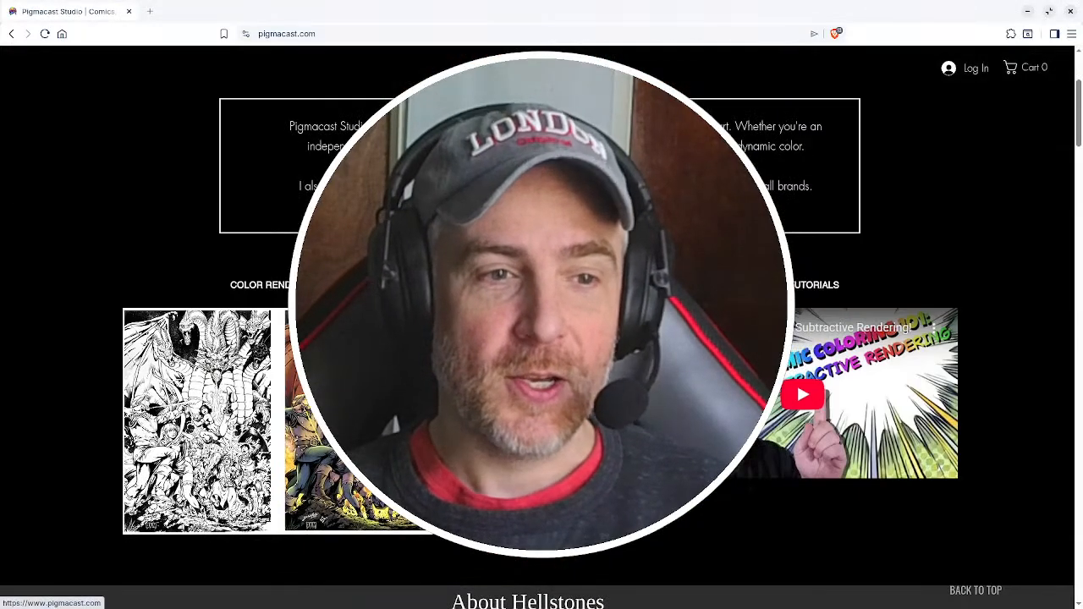
scroll(541, 338, "up", 5)
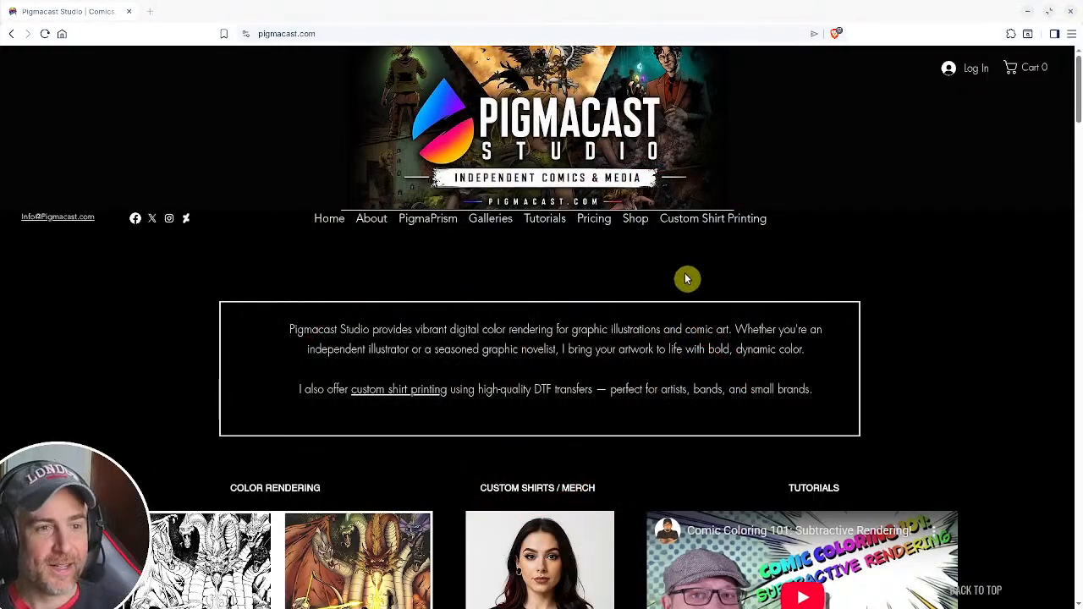
left_click(45, 34)
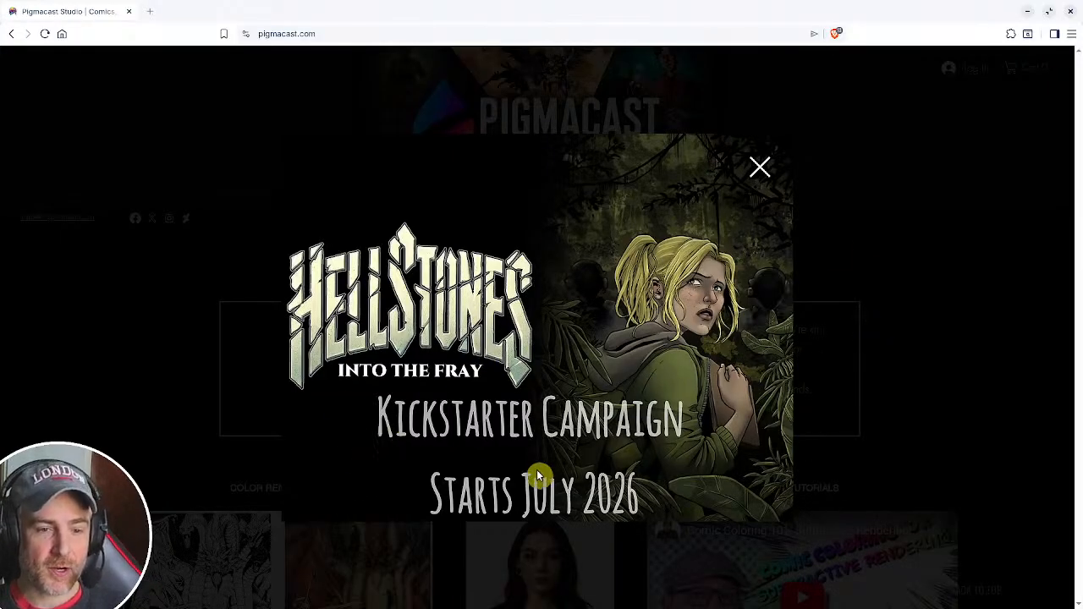
left_click(759, 169)
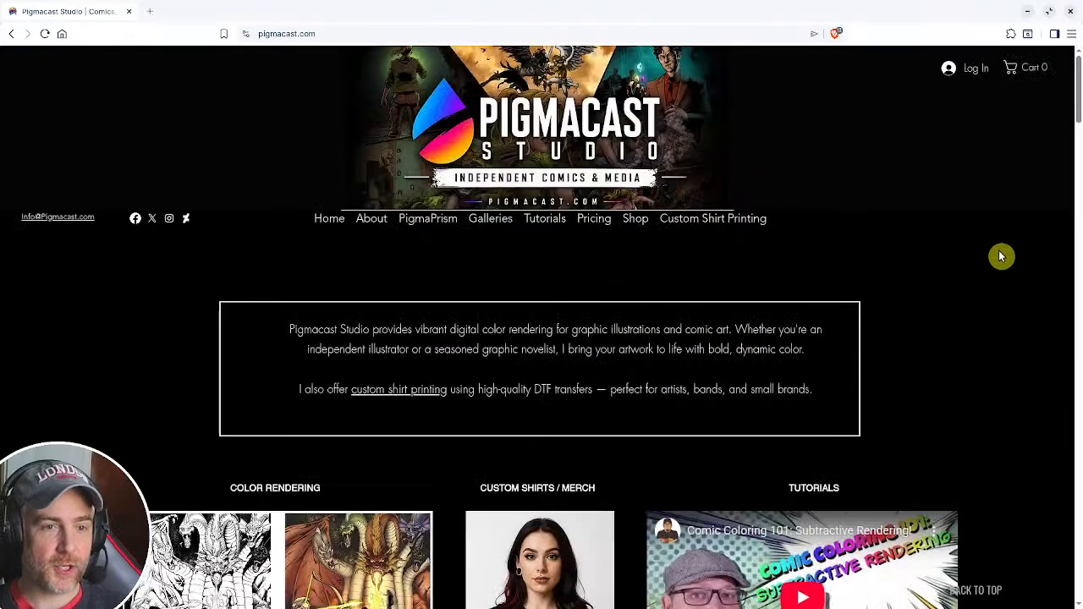
- Look through the Pigmacast home page, from color rendering and tutorials to the Hellstones and About sections
scroll(973, 275, "down", 3)
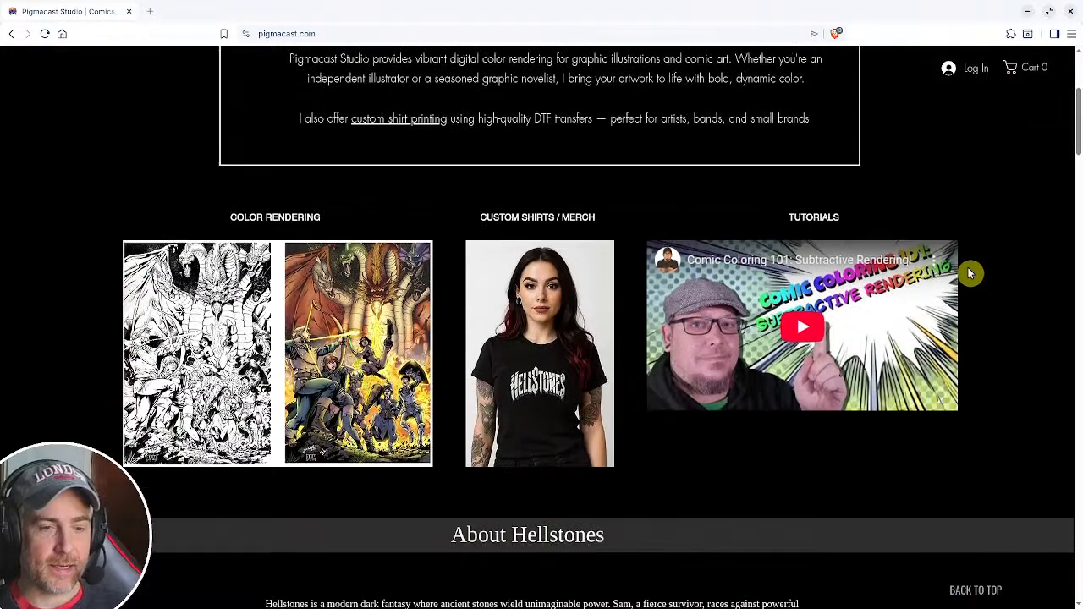
scroll(982, 274, "down", 2)
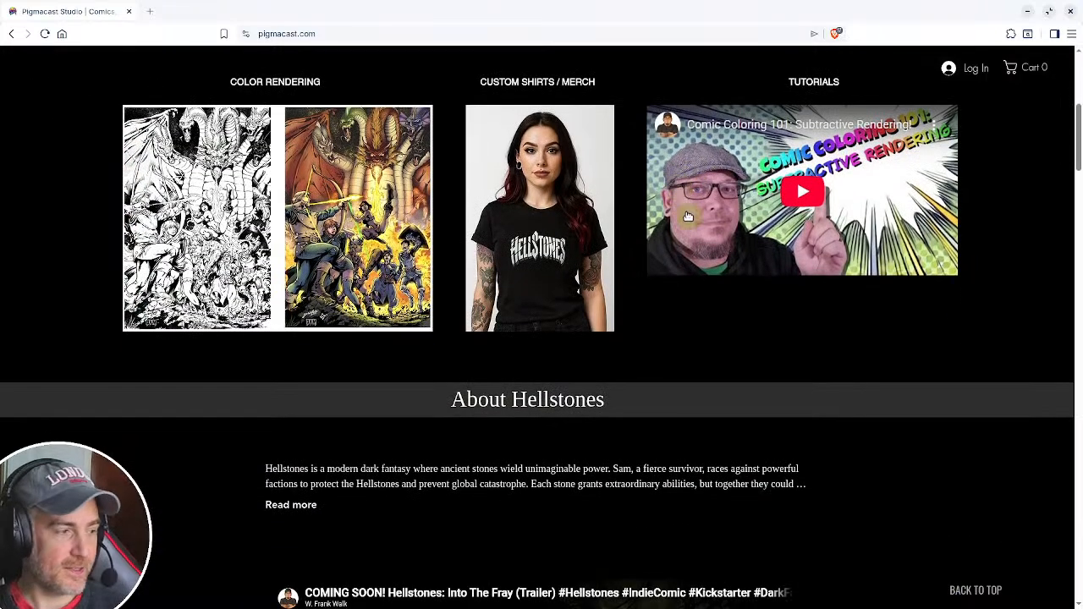
scroll(733, 281, "down", 5)
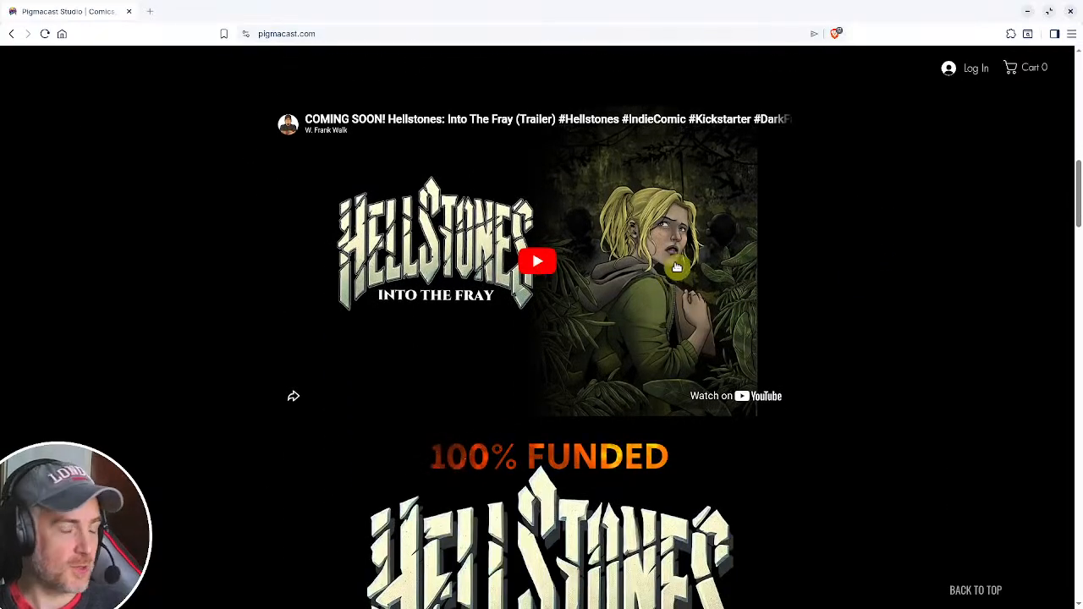
scroll(846, 330, "down", 12)
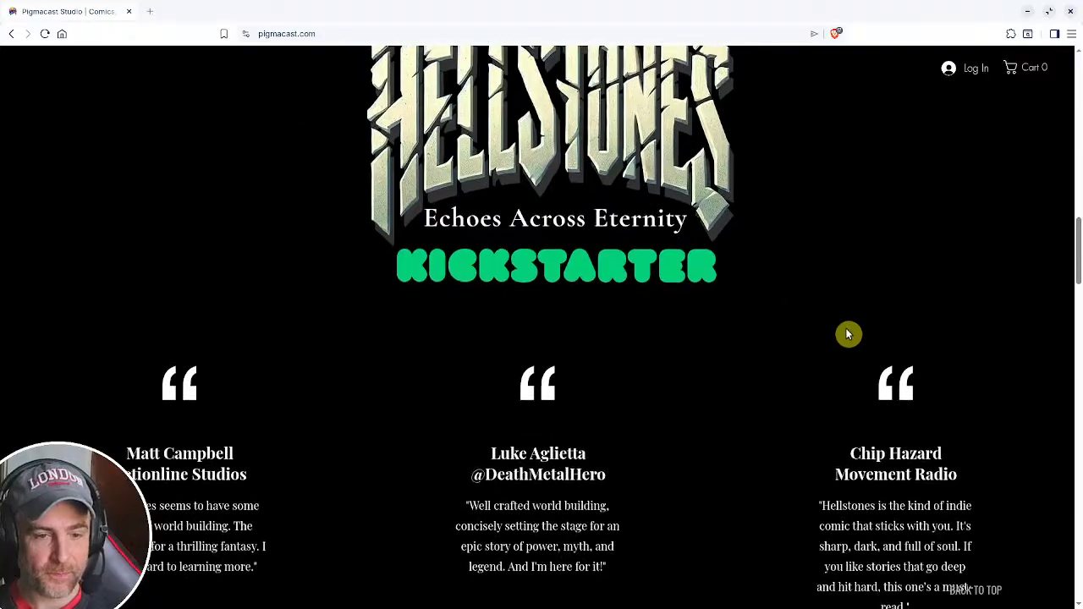
scroll(847, 329, "down", 5)
scroll(847, 329, "up", 15)
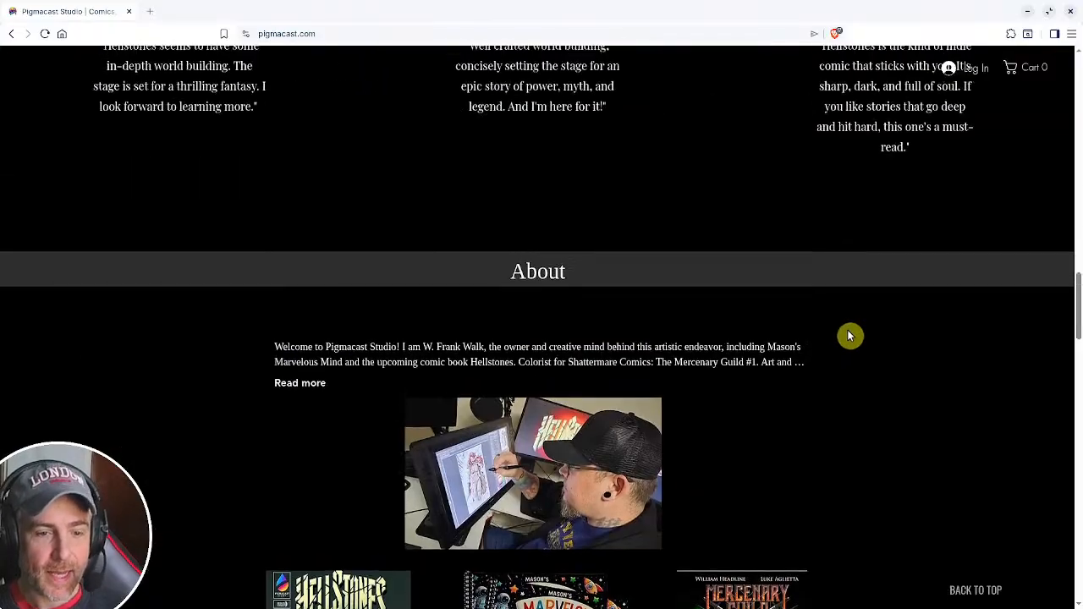
scroll(858, 341, "up", 10)
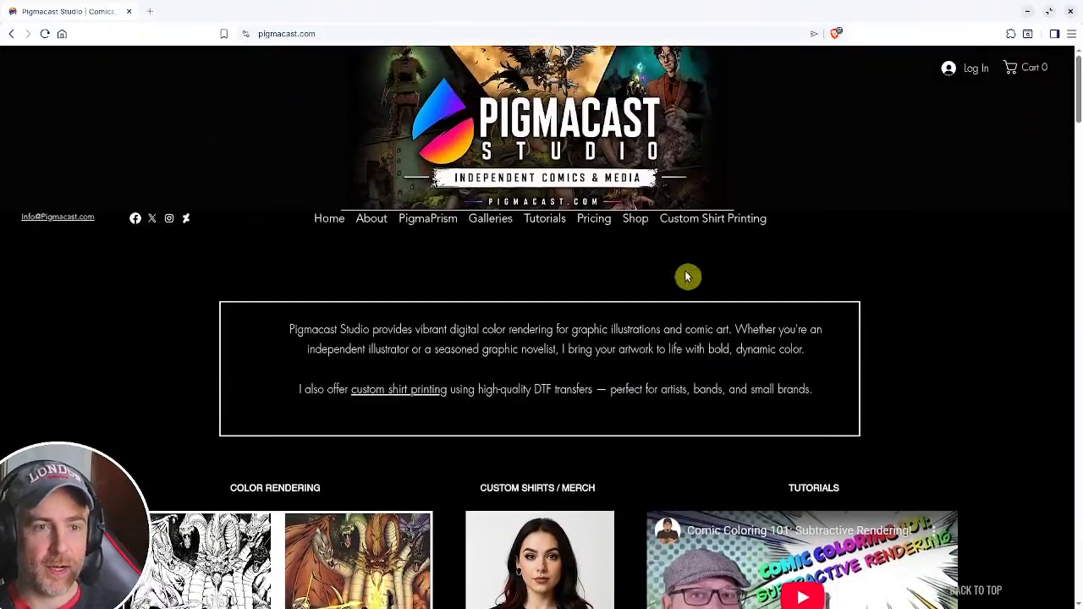
- Open the PigmaPrism page and review its sections on 3D color, palette extraction and color relationships
left_click(428, 220)
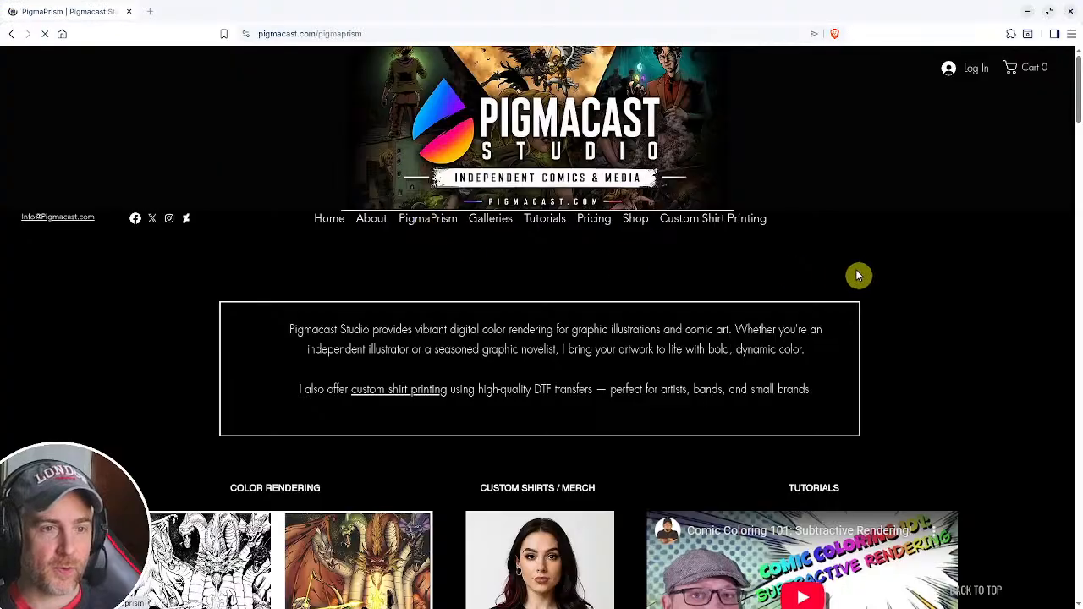
scroll(858, 276, "down", 8)
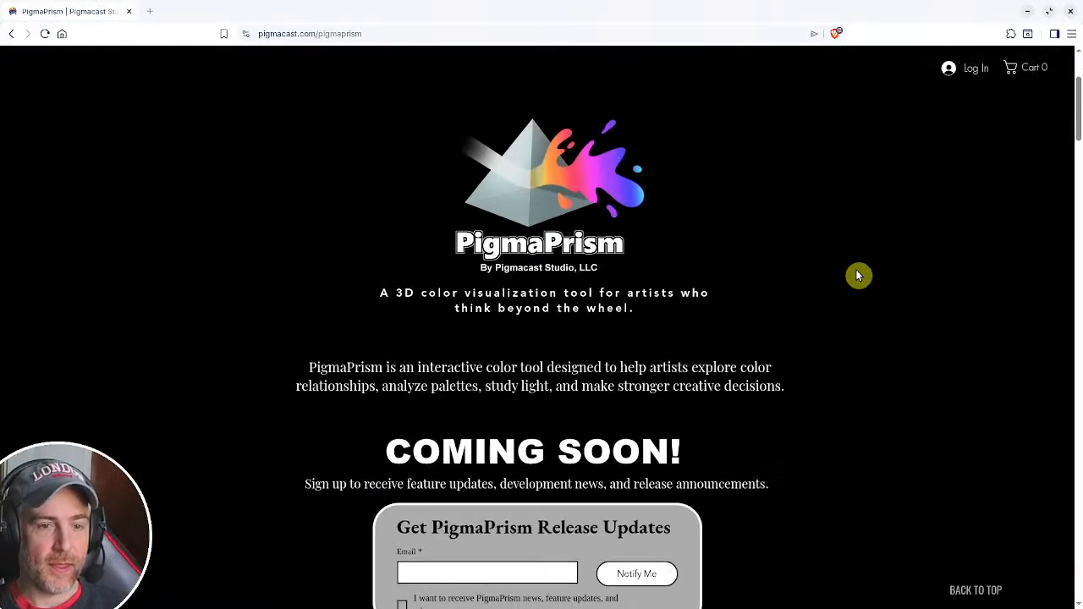
scroll(857, 275, "down", 2)
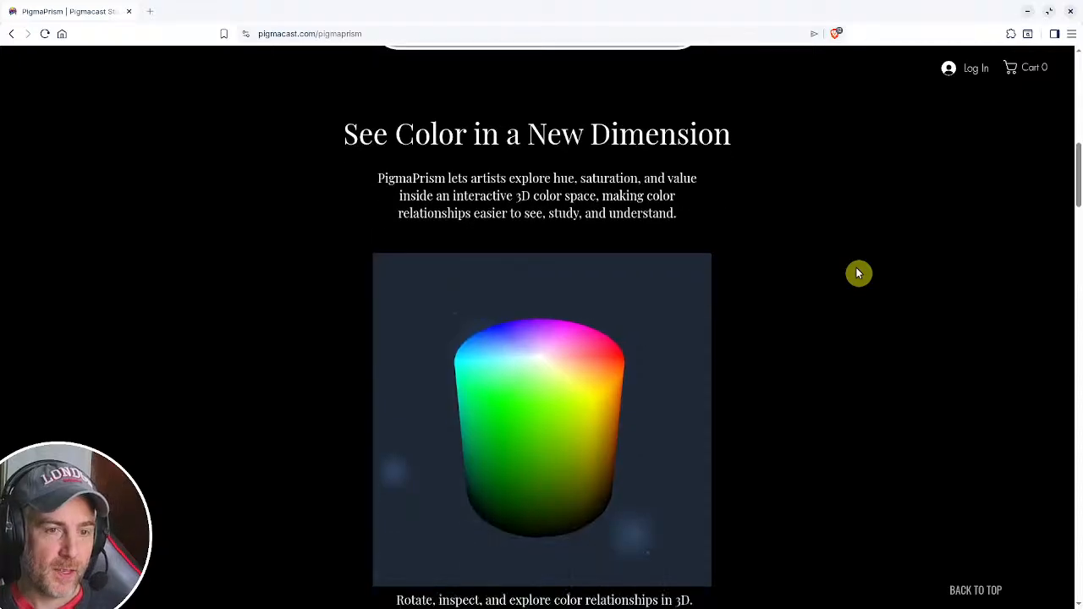
scroll(853, 269, "down", 5)
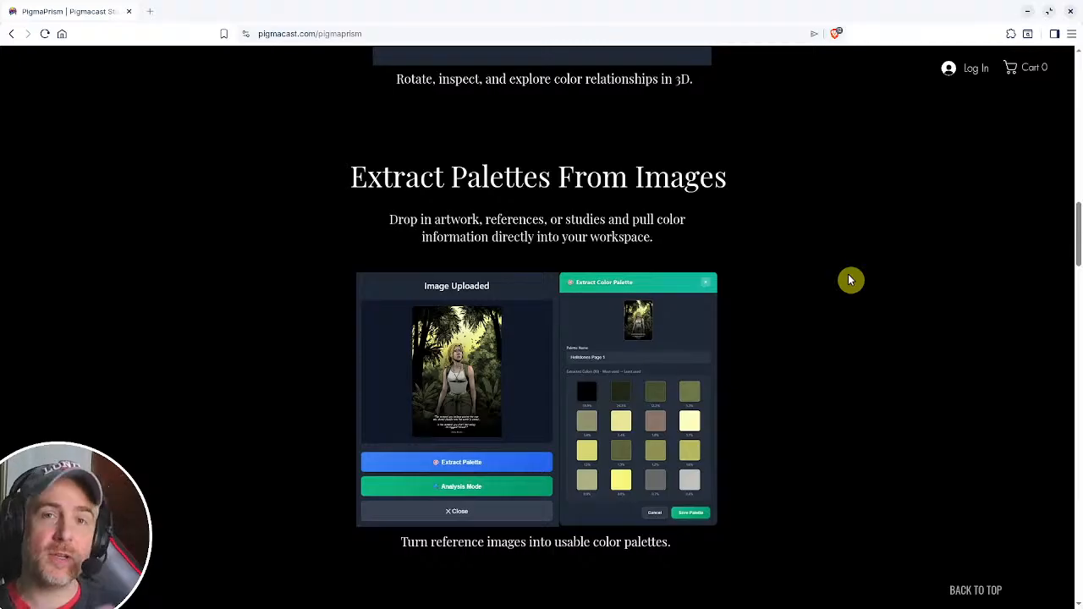
scroll(848, 280, "down", 5)
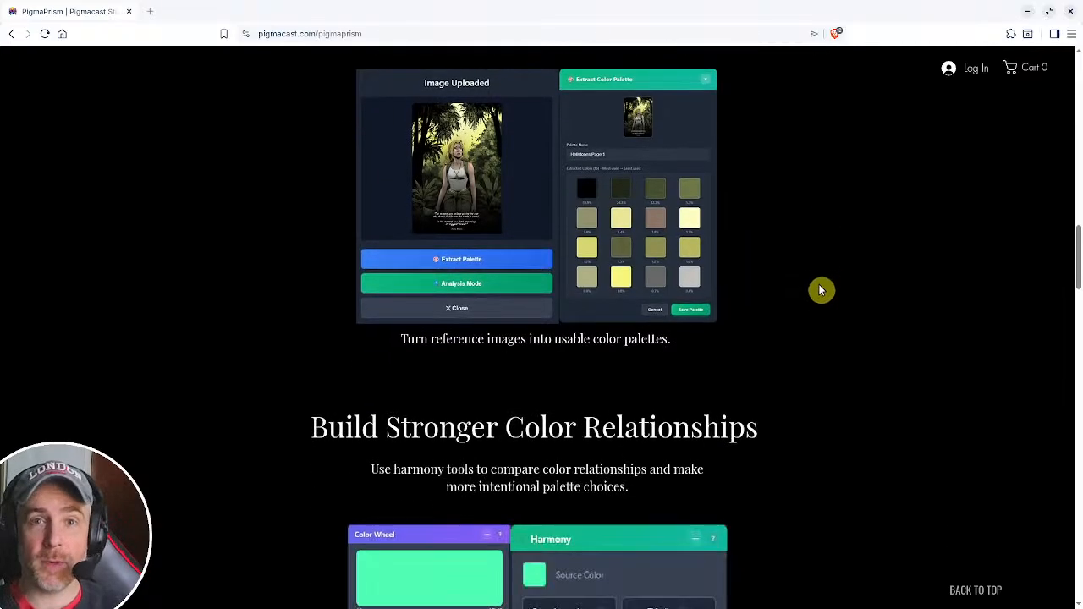
scroll(815, 296, "down", 2)
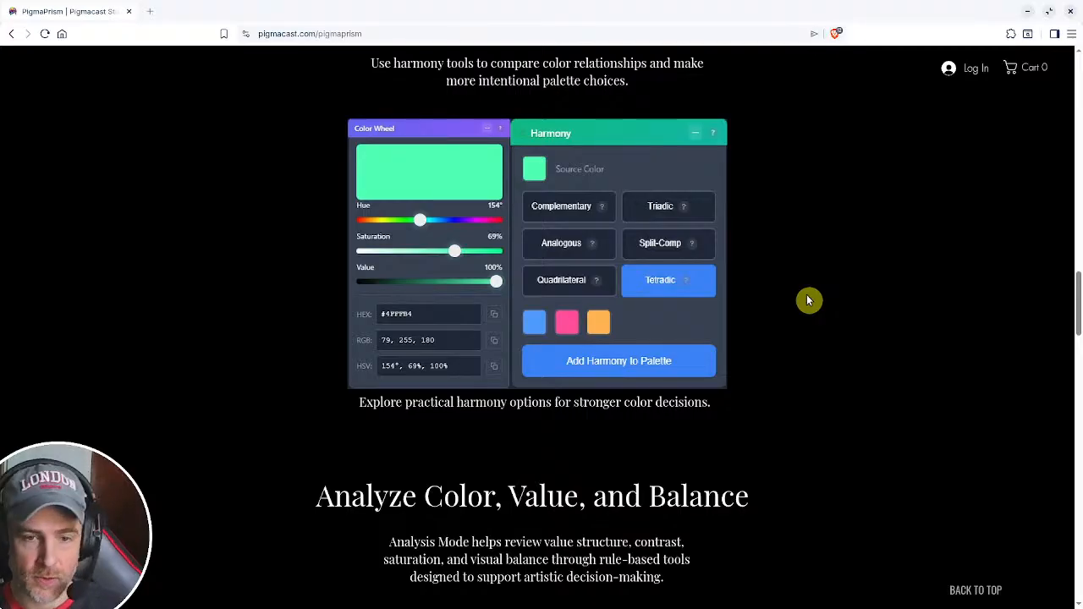
- Return to the PigmaPrism introduction and read the tool description above the release updates sign-up form
scroll(784, 306, "up", 9)
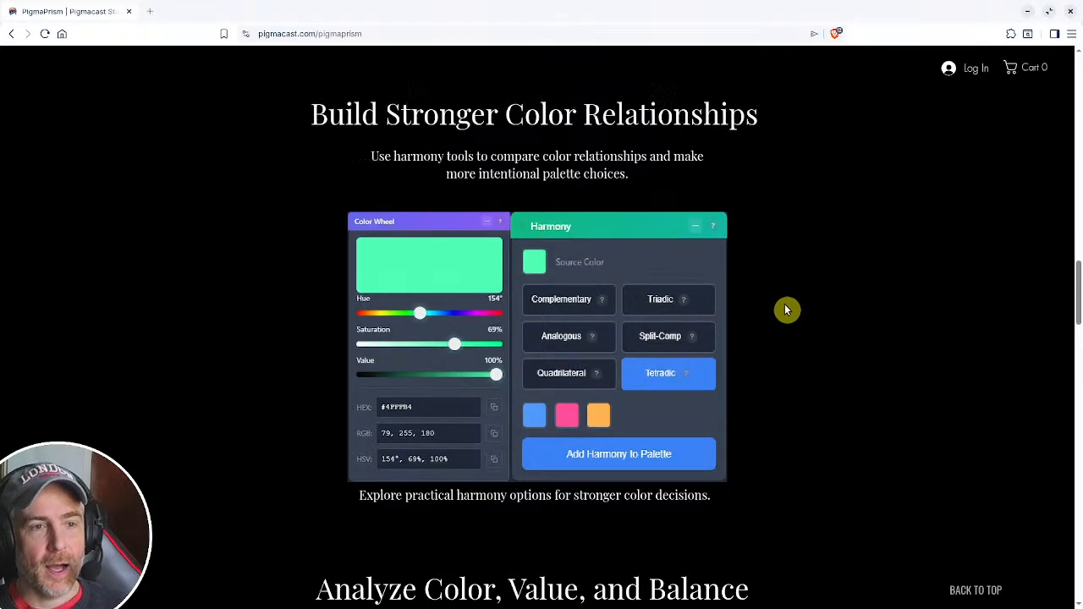
scroll(785, 310, "up", 3)
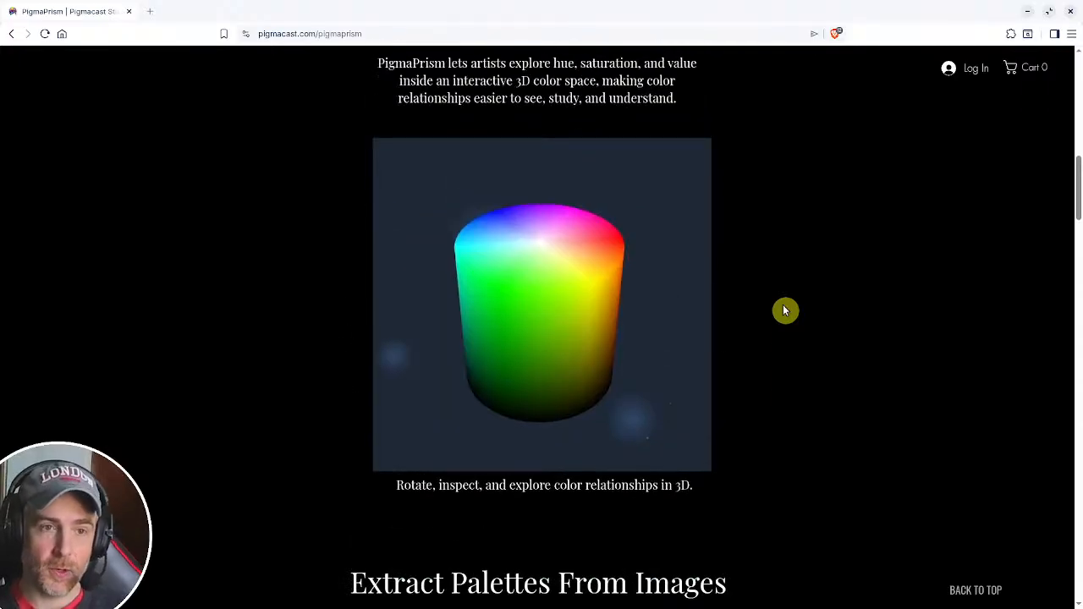
scroll(784, 310, "up", 2)
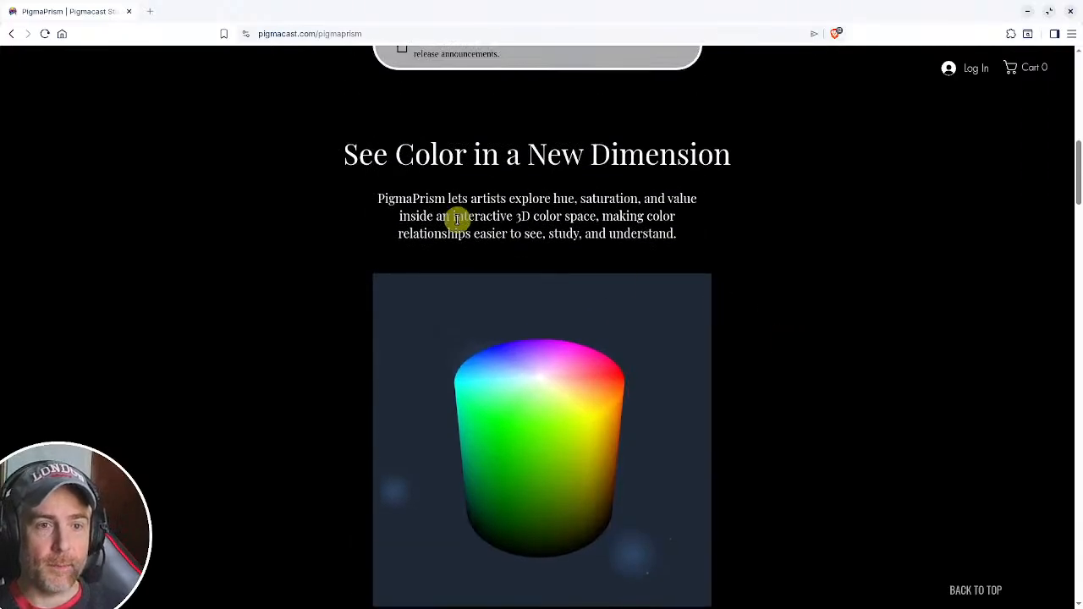
scroll(458, 230, "up", 6)
scroll(459, 235, "up", 1)
scroll(381, 236, "down", 3)
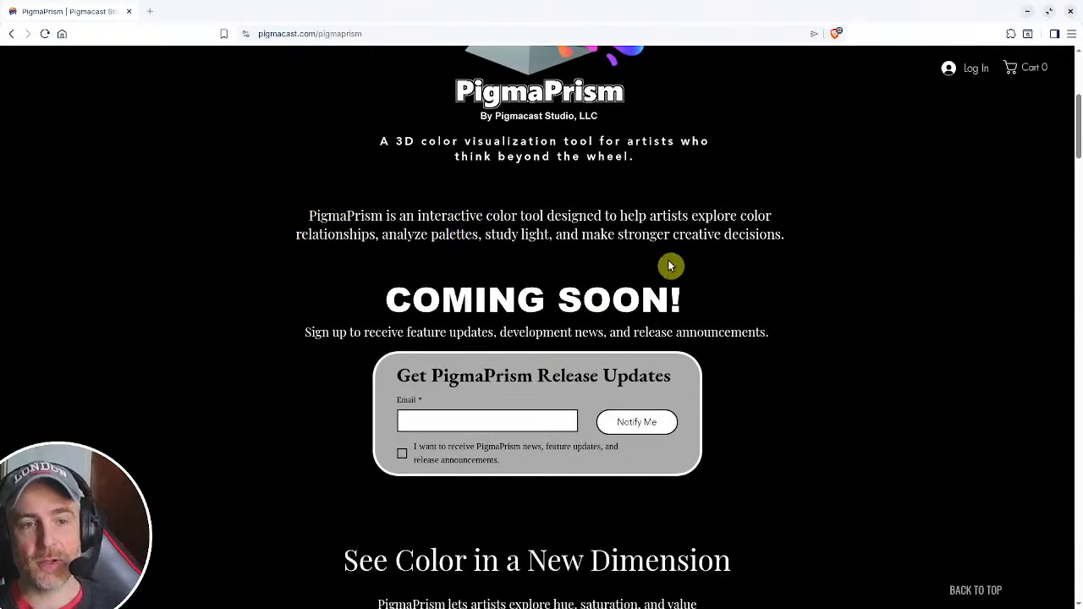
mouse_move(308, 217)
left_mouse_down()
mouse_move(801, 223)
mouse_move(775, 222)
mouse_move(793, 243)
mouse_move(633, 217)
mouse_move(350, 223)
mouse_move(324, 214)
left_mouse_up()
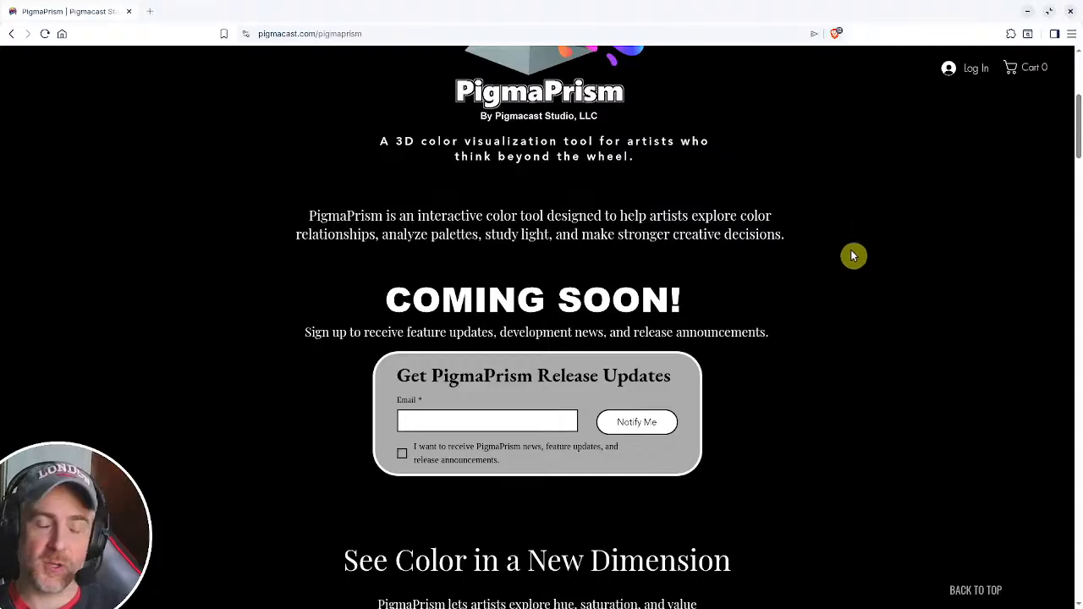
- Review the PigmaPrism feature sections through image analysis and light study, down to the closing sign-up form
scroll(852, 256, "down", 10)
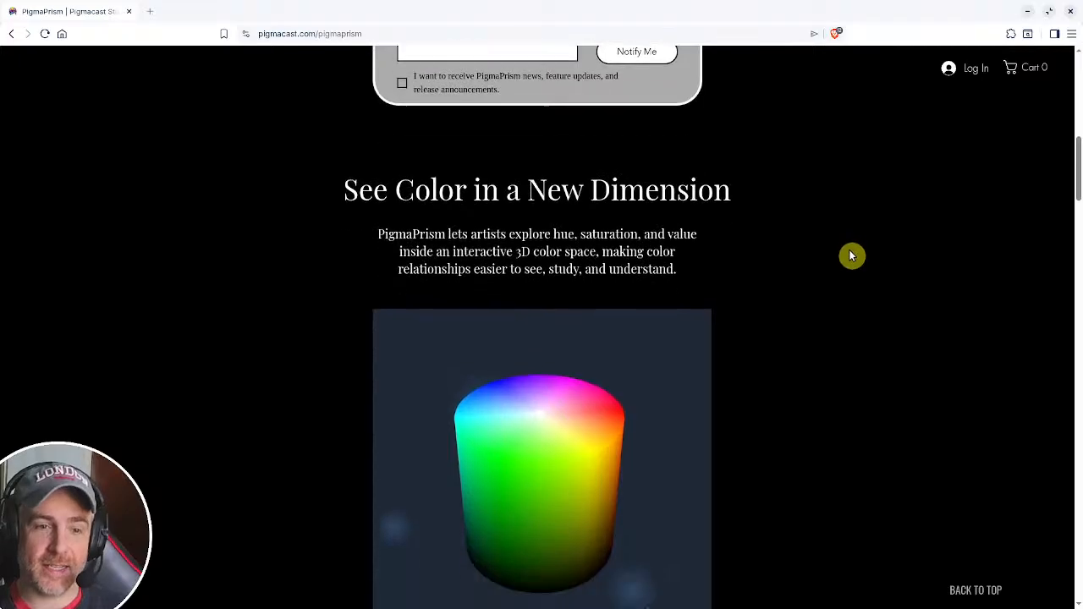
scroll(839, 276, "down", 3)
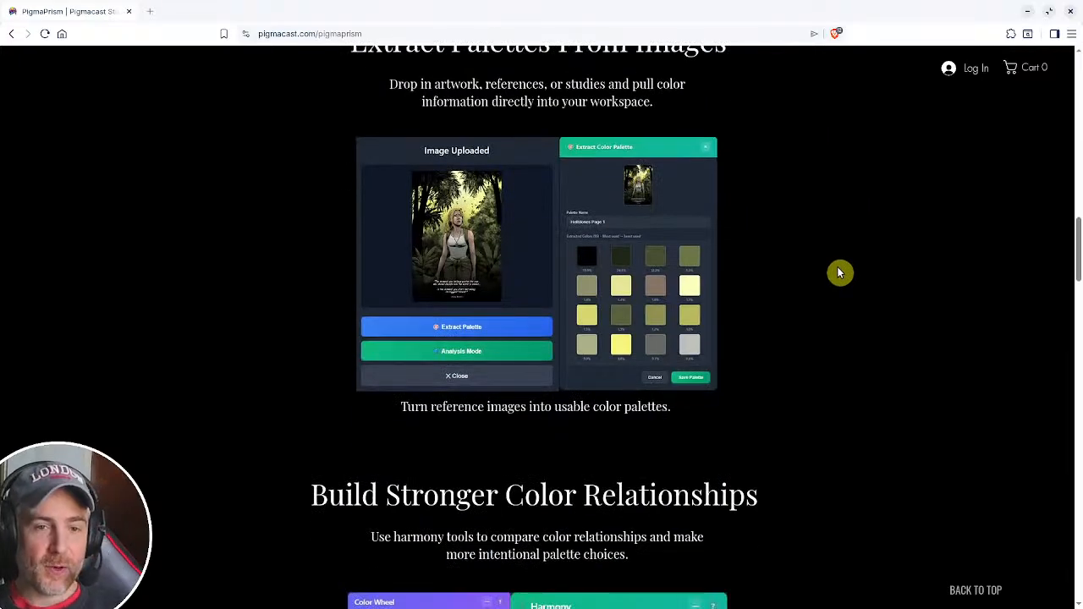
scroll(840, 273, "down", 12)
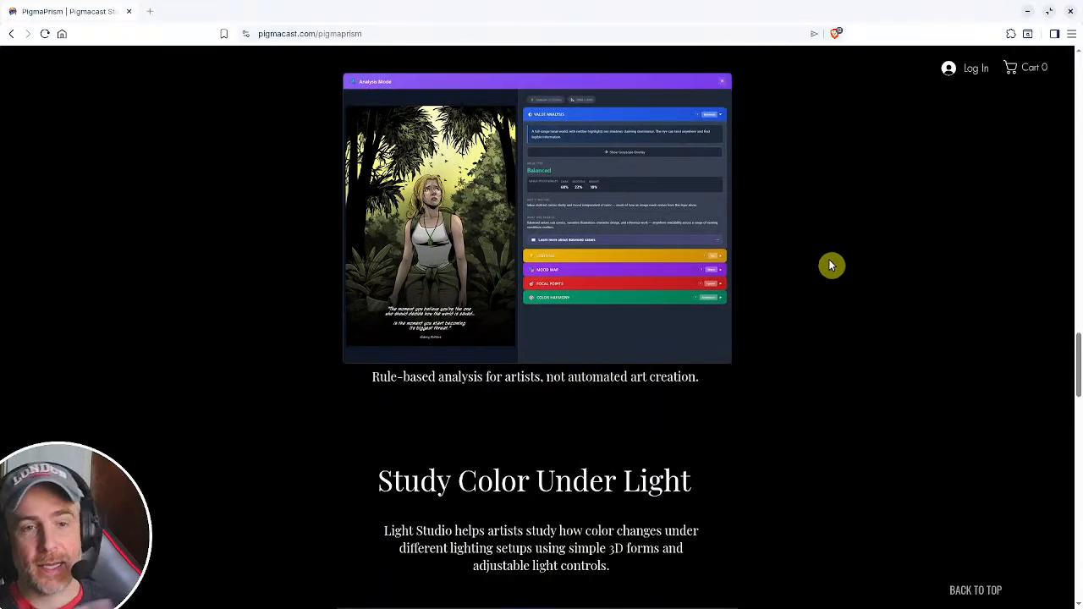
scroll(825, 283, "down", 7)
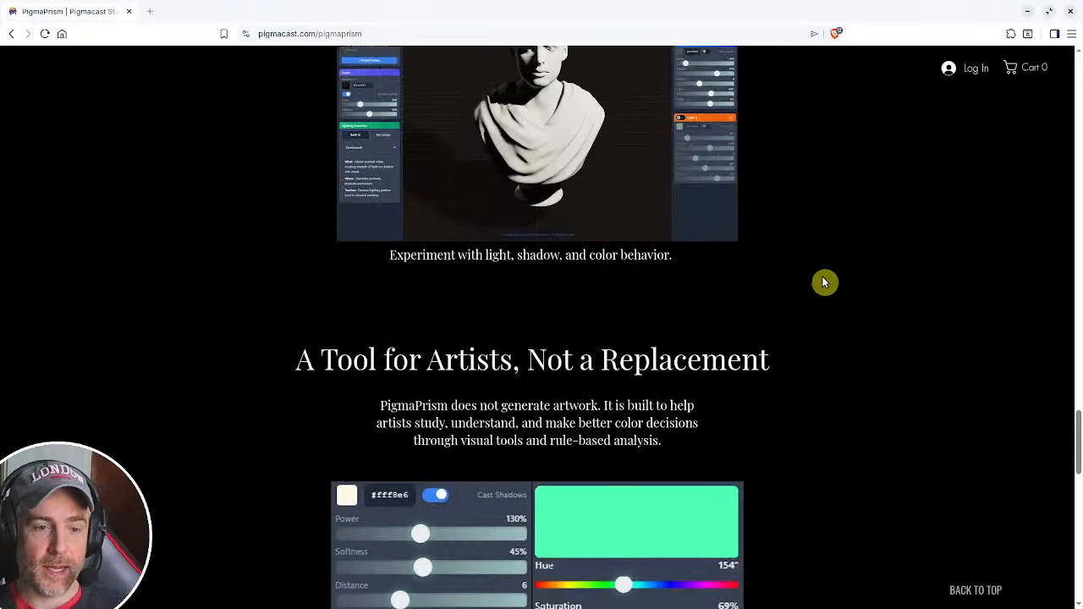
scroll(825, 283, "down", 3)
scroll(825, 282, "down", 3)
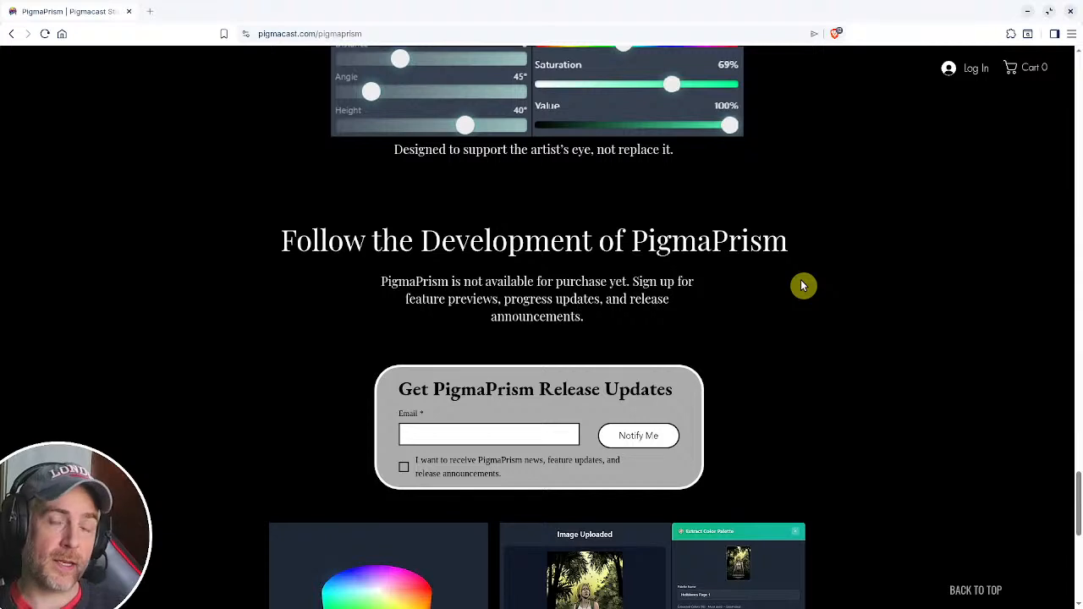
- Switch to the PigmaPrism showcase project in Blender, rewind the timeline to frame 1 and save the file
left_click(1028, 16)
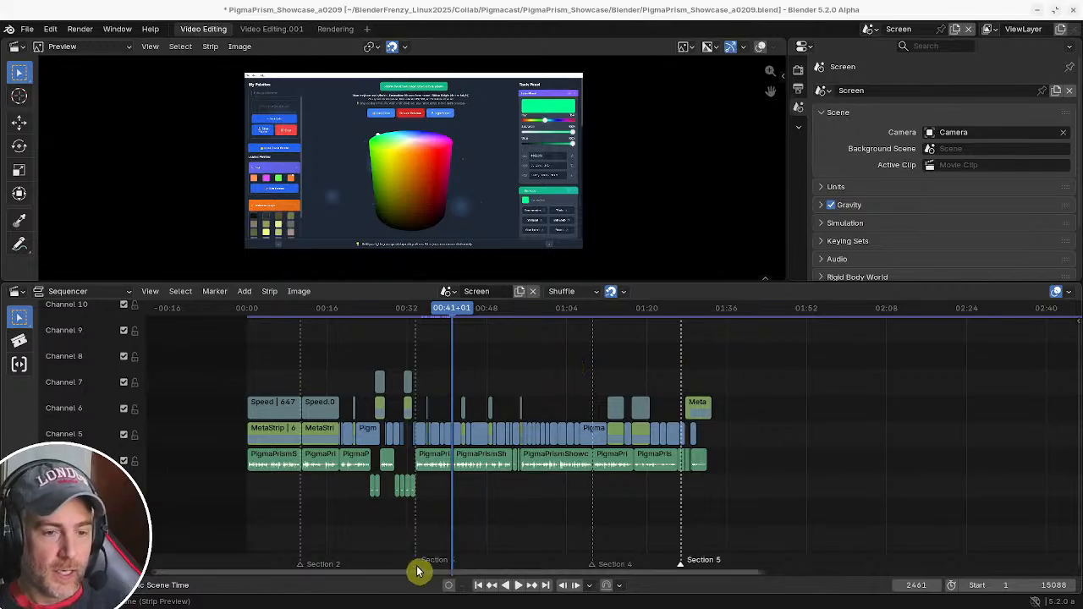
left_click(481, 587)
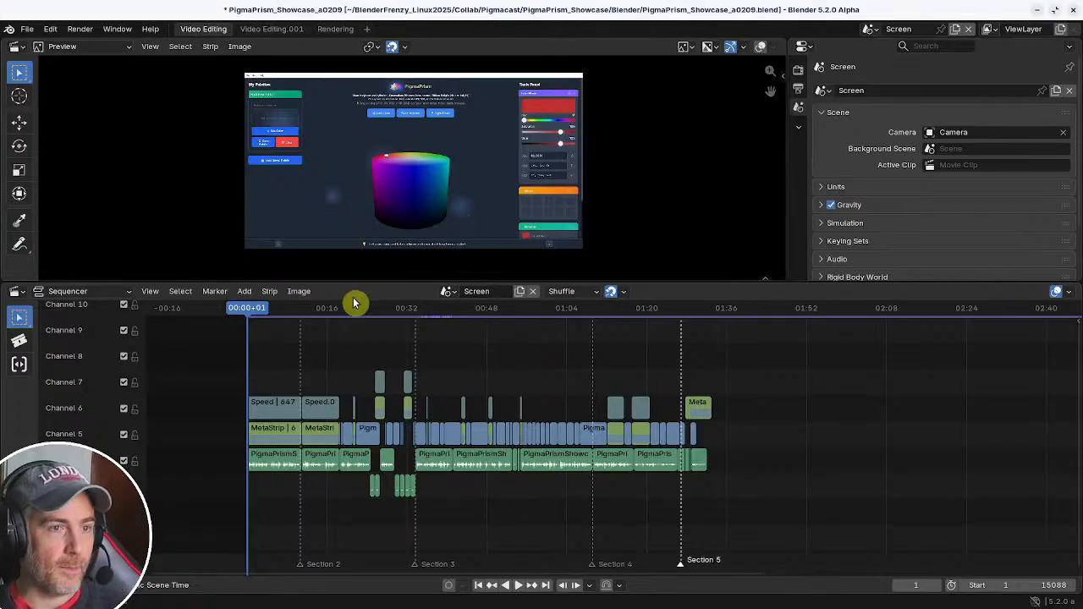
key("ctrl+s")
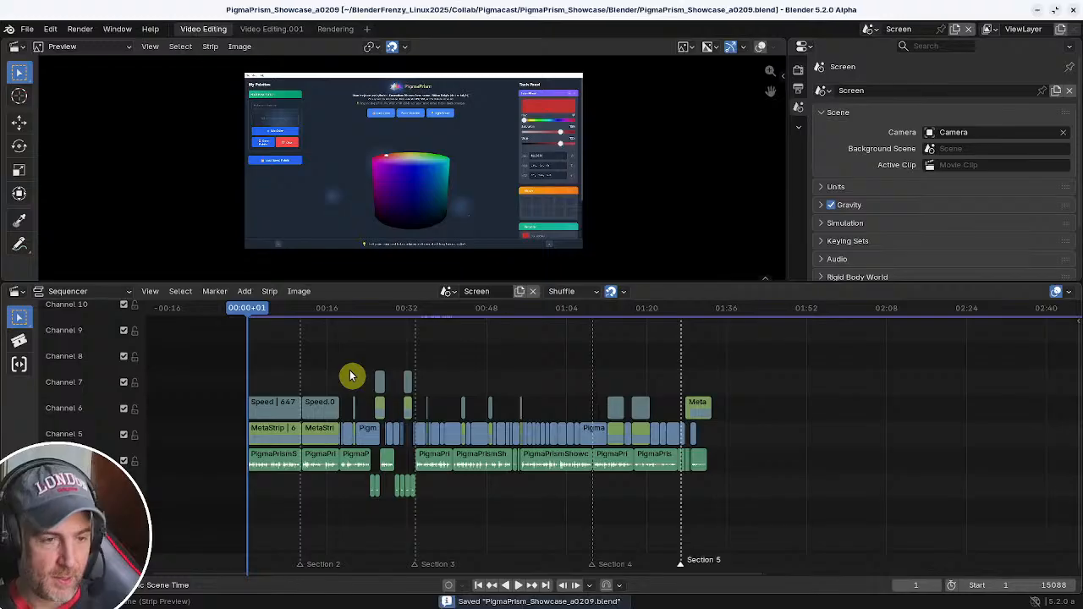
- Enlarge the preview area above the sequencer with its image and strips magnified, and return the playhead to frame 1
key("space")
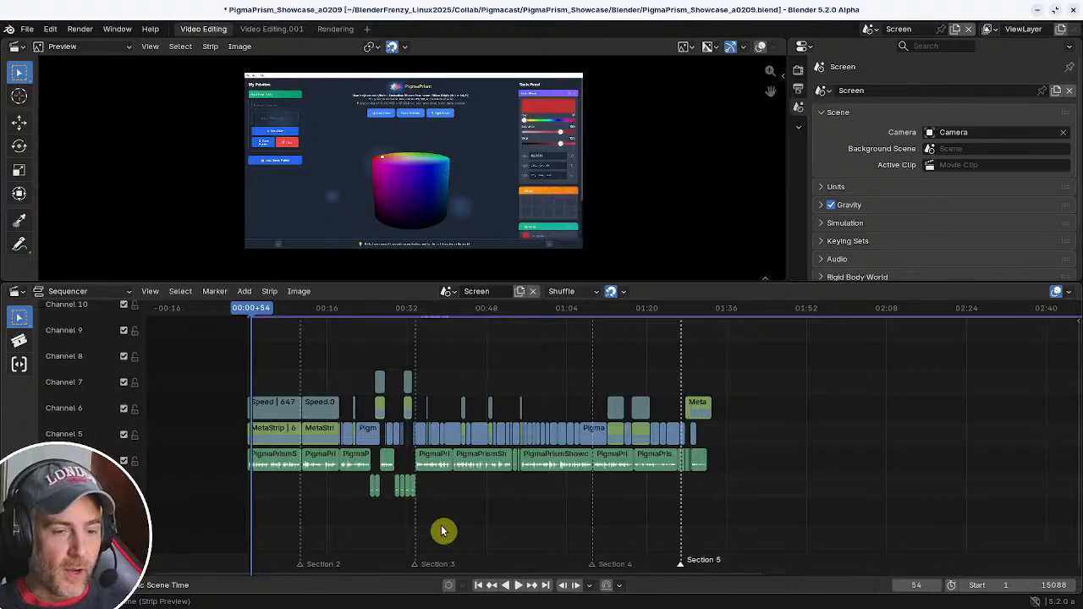
left_click_drag(437, 306, 440, 364)
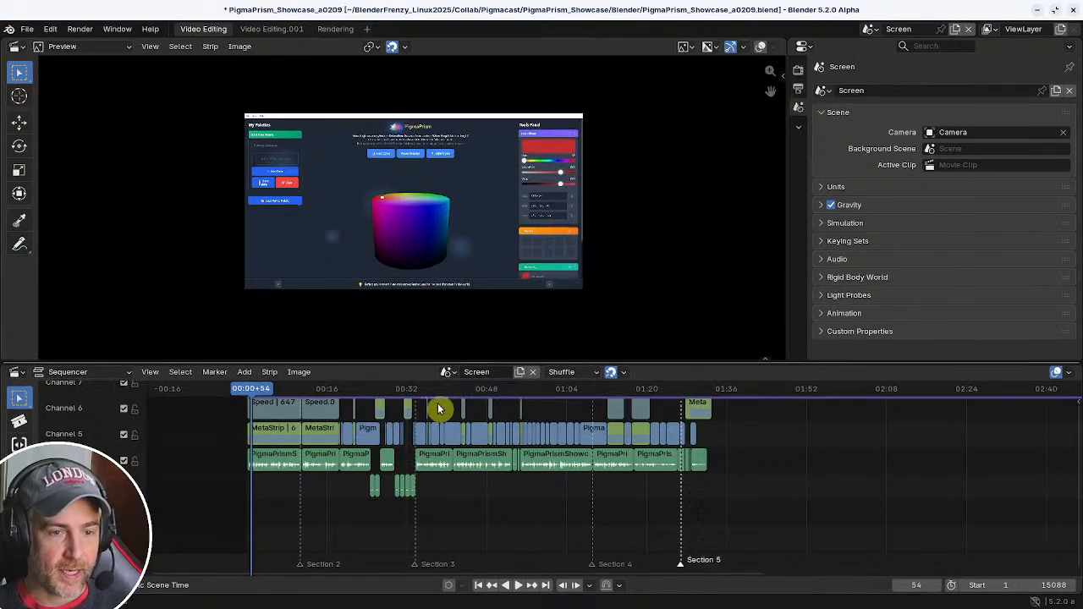
scroll(427, 207, "up", 3)
scroll(432, 212, "down", 2)
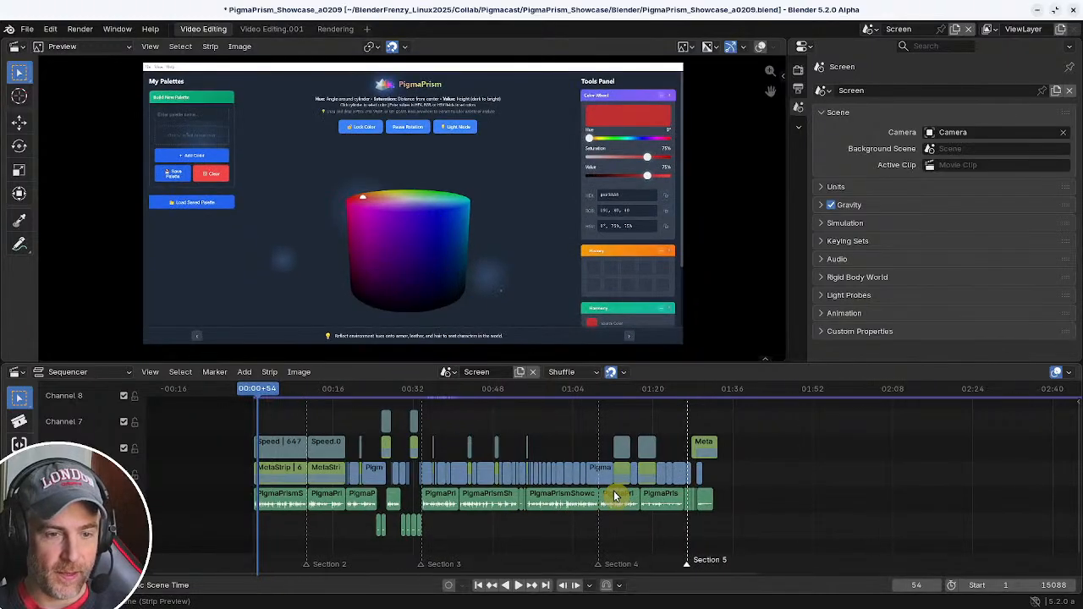
middle_click_drag(616, 493, 641, 511, "ctrl")
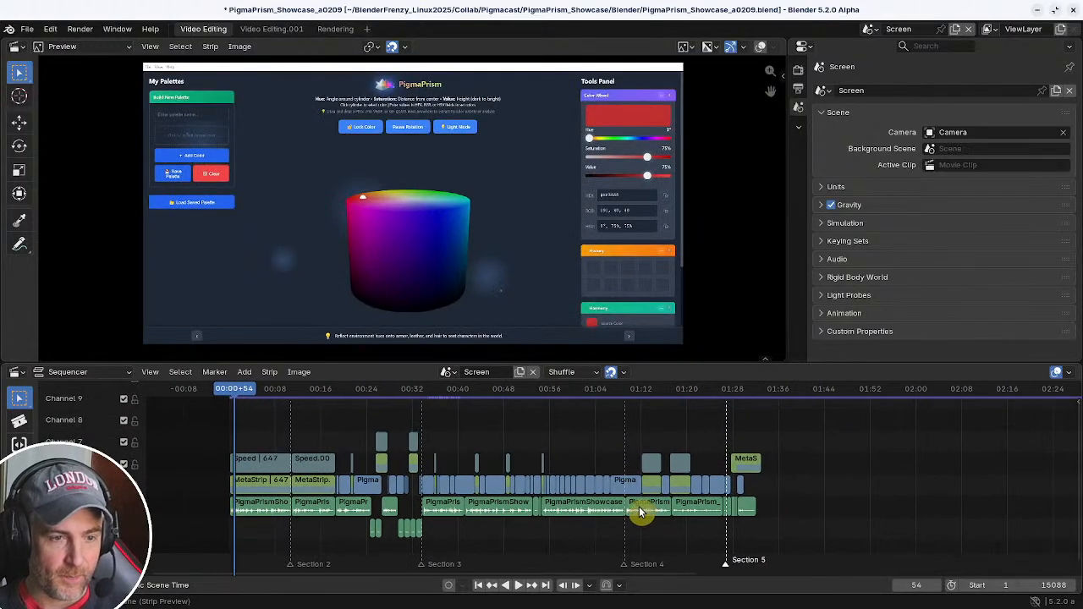
left_click(478, 585)
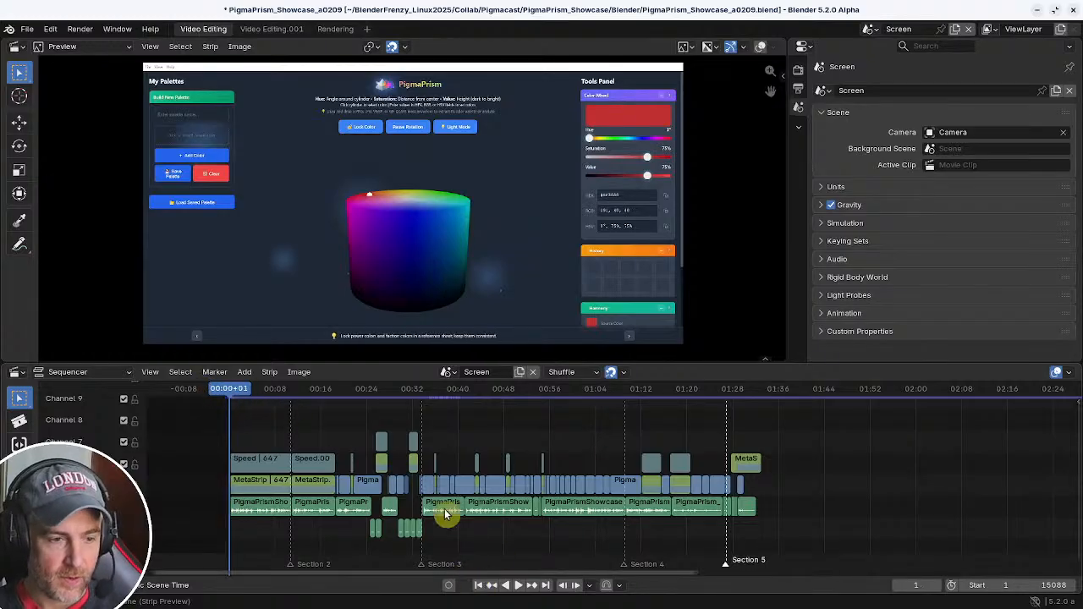
- Play the whole showcase edit past its last strip, revisit the Section 3 part, and return the playhead to frame 1
key("space")
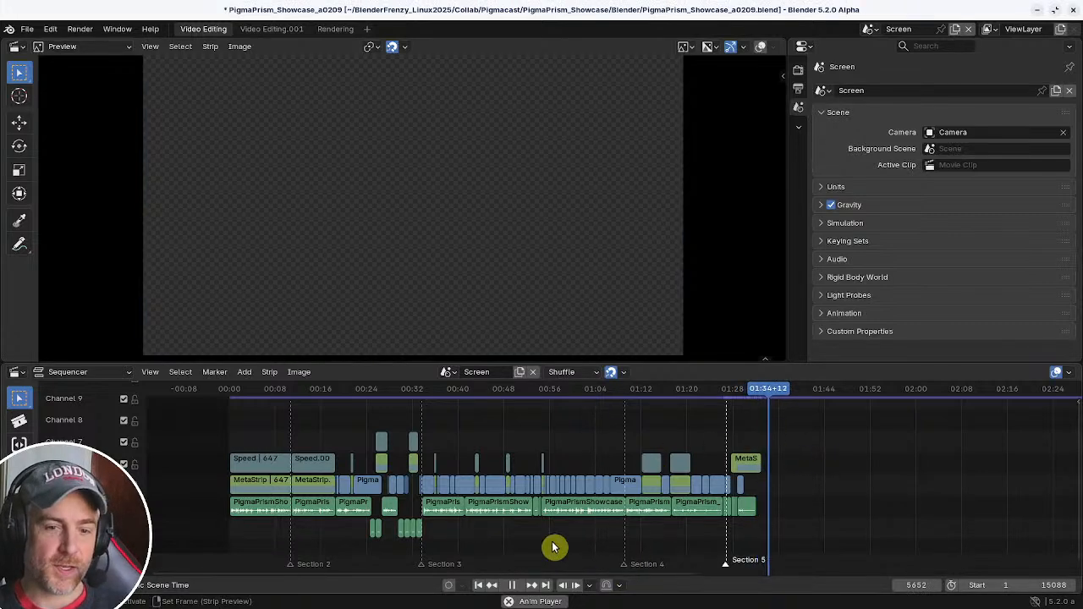
left_click(512, 585)
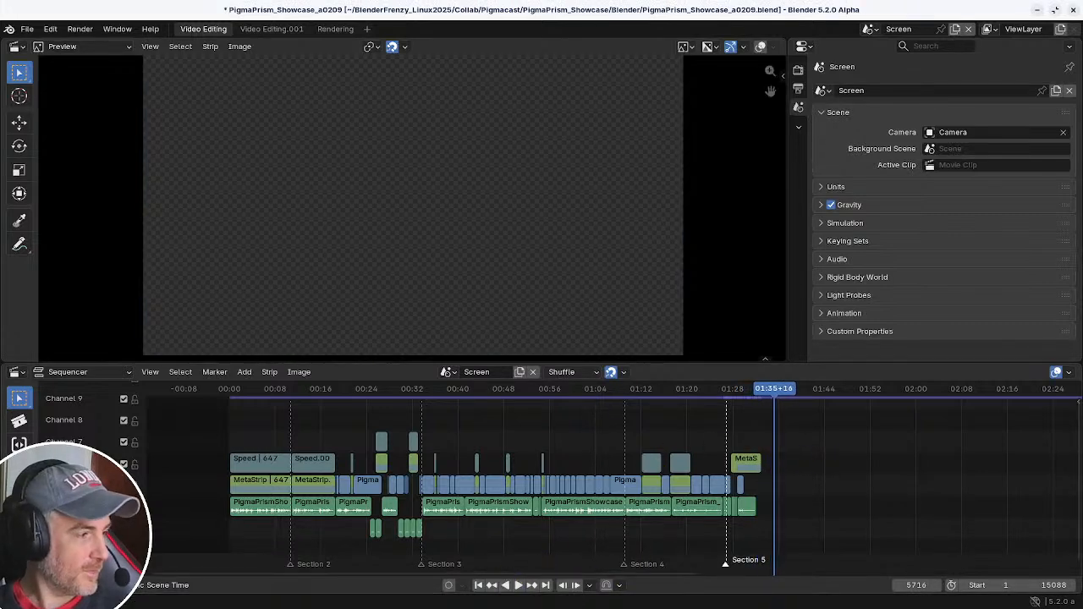
left_click(521, 585)
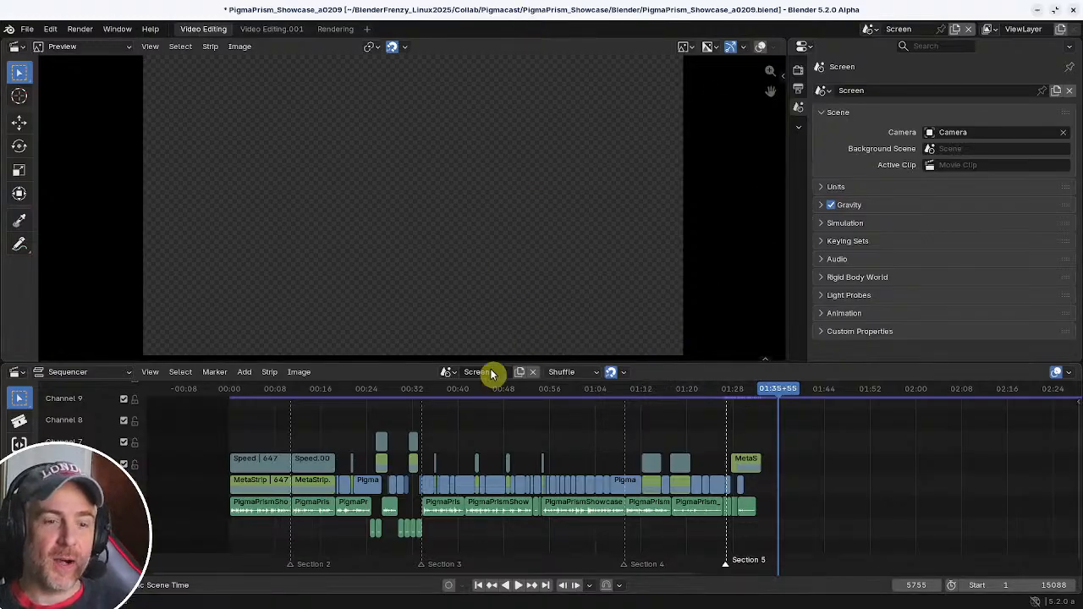
left_click(441, 392)
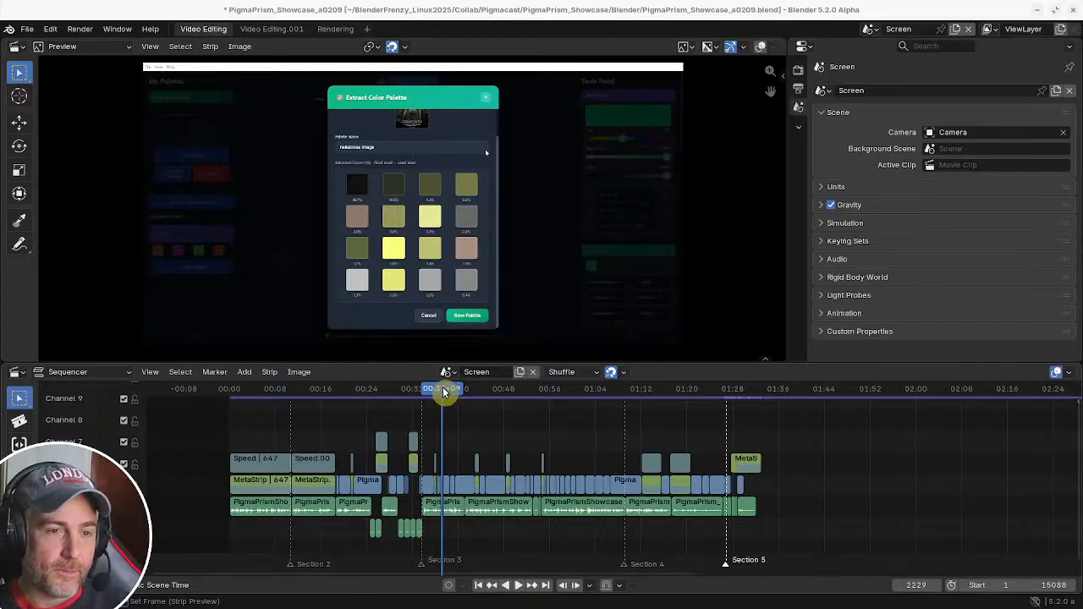
left_click_drag(444, 393, 236, 399)
left_click(478, 584)
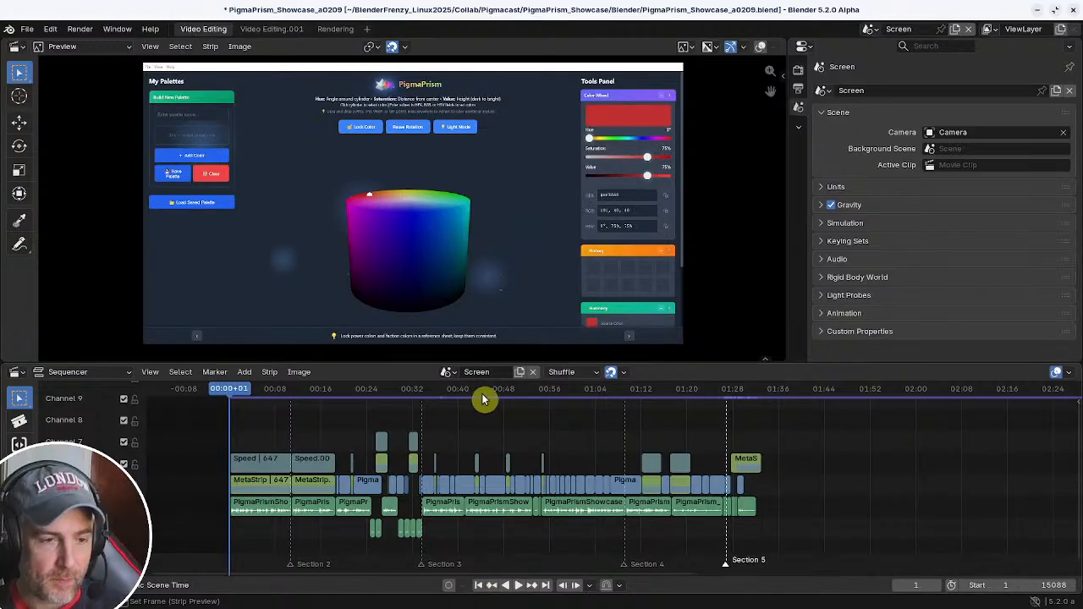
- Highlight the strips of the opening section, Section 2 and Section 3 in turn to examine how the edit is divided
middle_click_drag(551, 435, 519, 435)
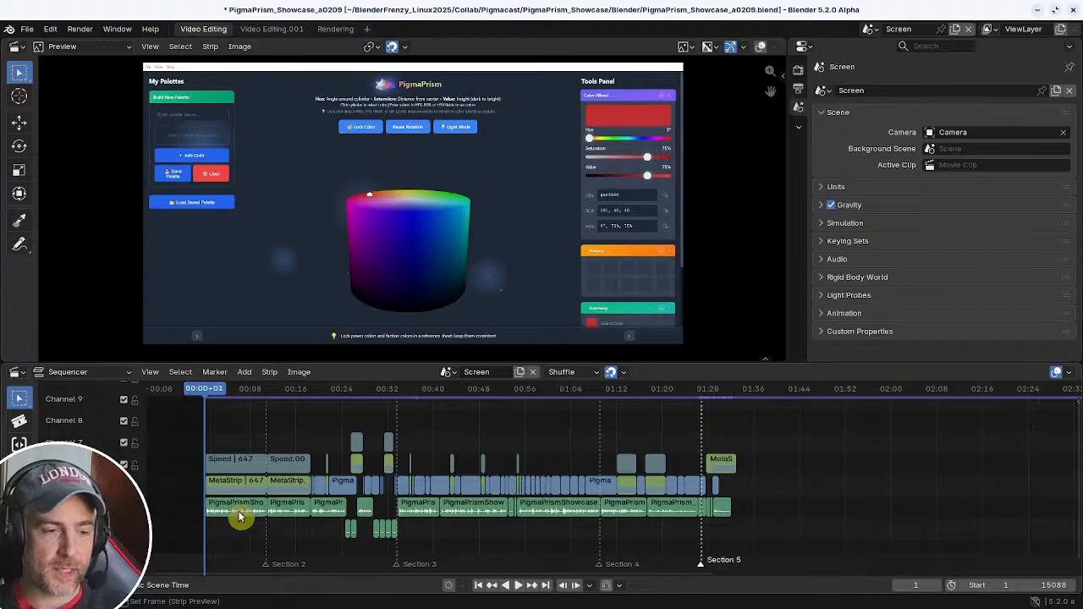
mouse_move(365, 523)
middle_mouse_down()
mouse_move(545, 497)
mouse_move(431, 523)
middle_mouse_up()
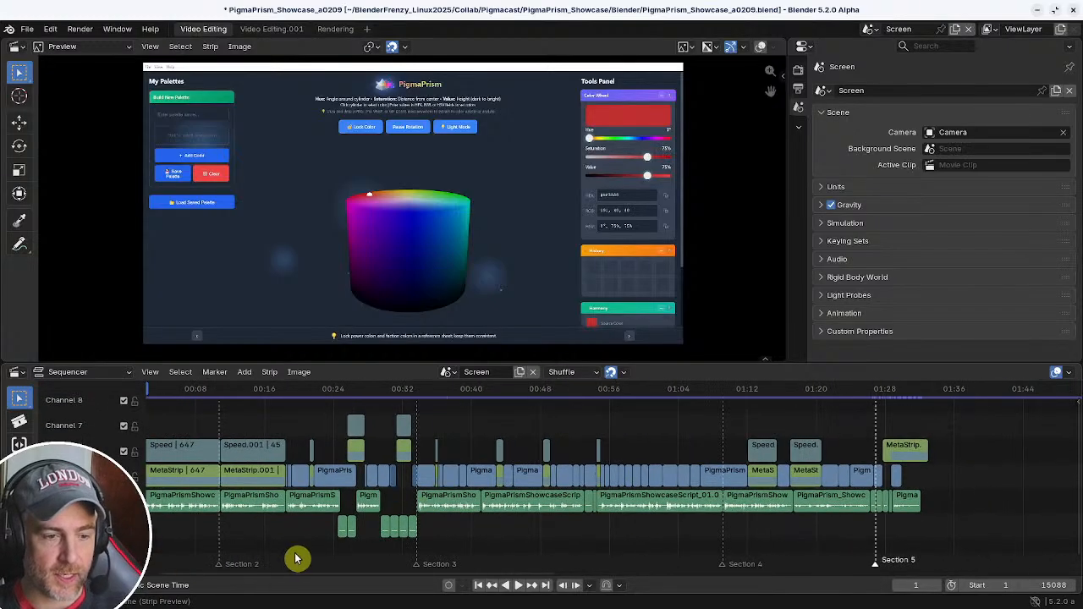
left_click(218, 565)
middle_click_drag(187, 536, 231, 515)
left_click_drag(224, 411, 238, 535)
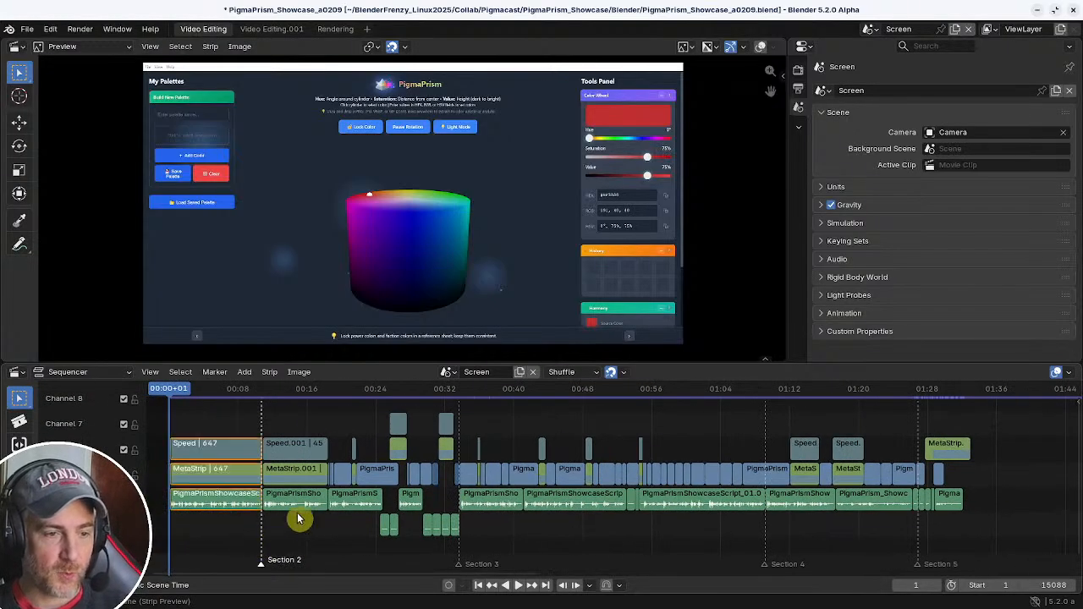
left_click_drag(307, 401, 460, 556)
left_click_drag(483, 411, 728, 546)
middle_click_drag(728, 546, 544, 520)
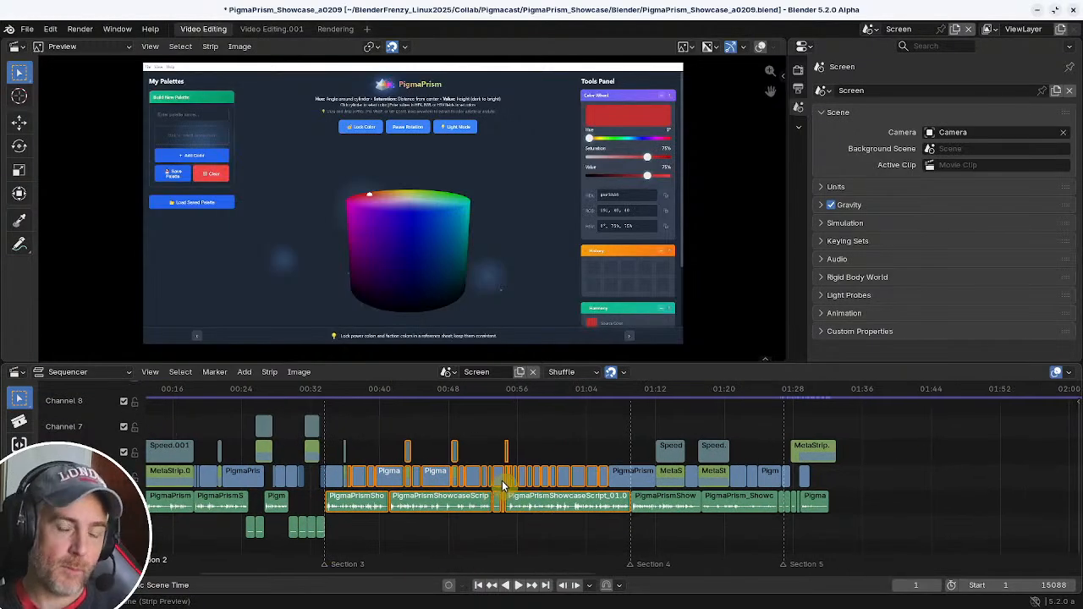
middle_click_drag(589, 485, 526, 477)
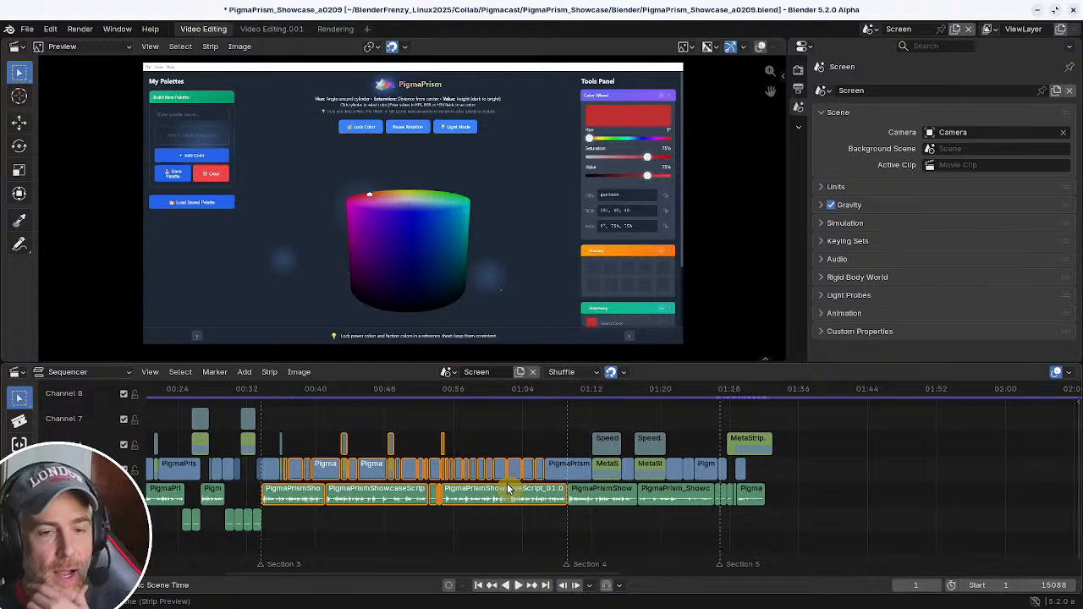
- Play a brief moment of the light study footage in Section 3 from about 00:56 and deselect the strips
left_click(474, 390)
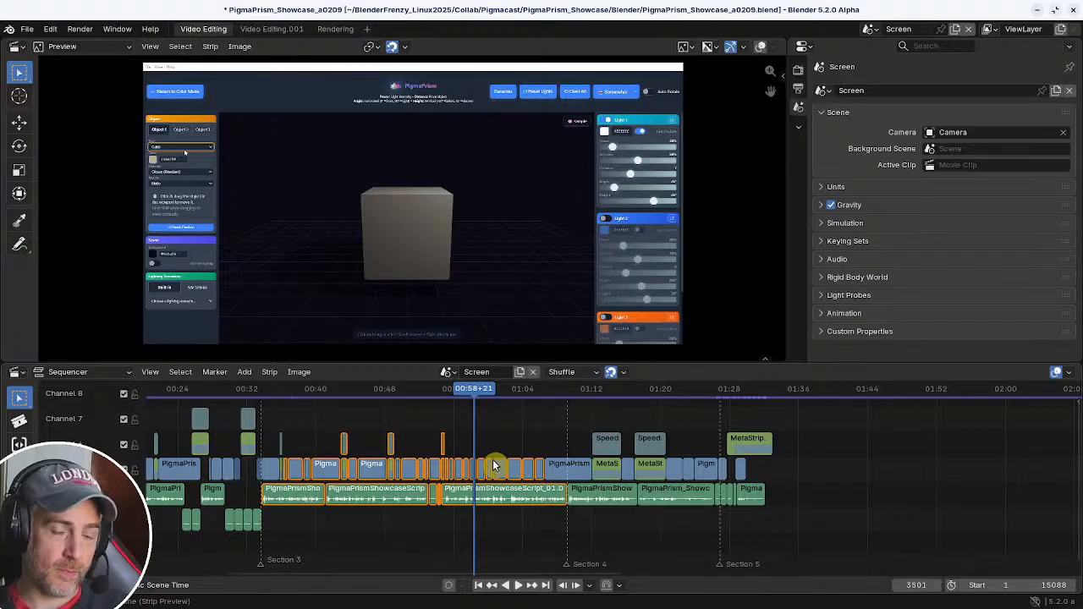
left_click_drag(473, 392, 454, 392)
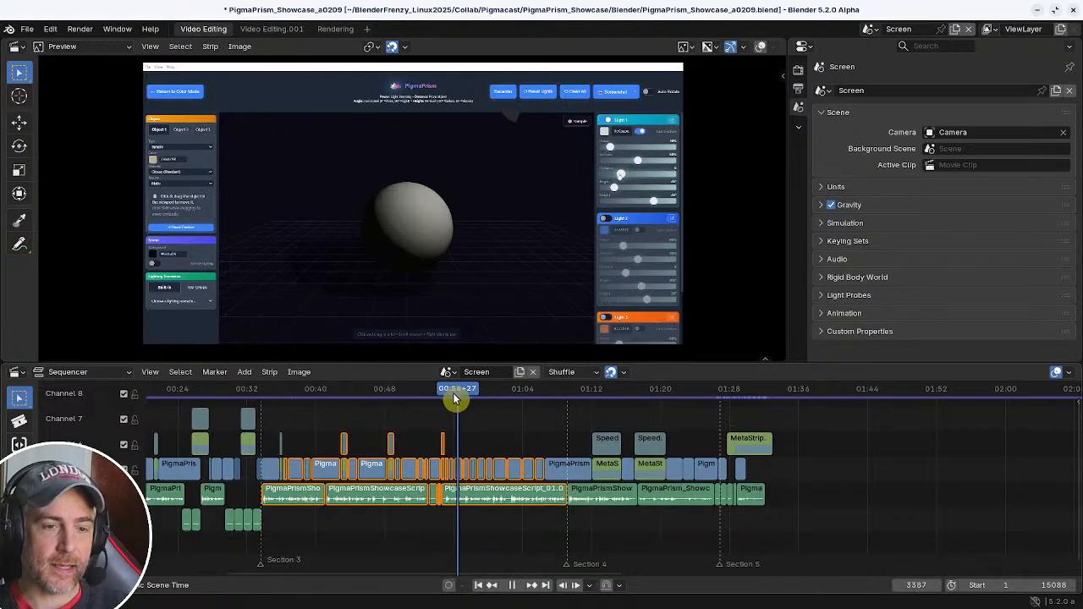
key("space")
key("space")
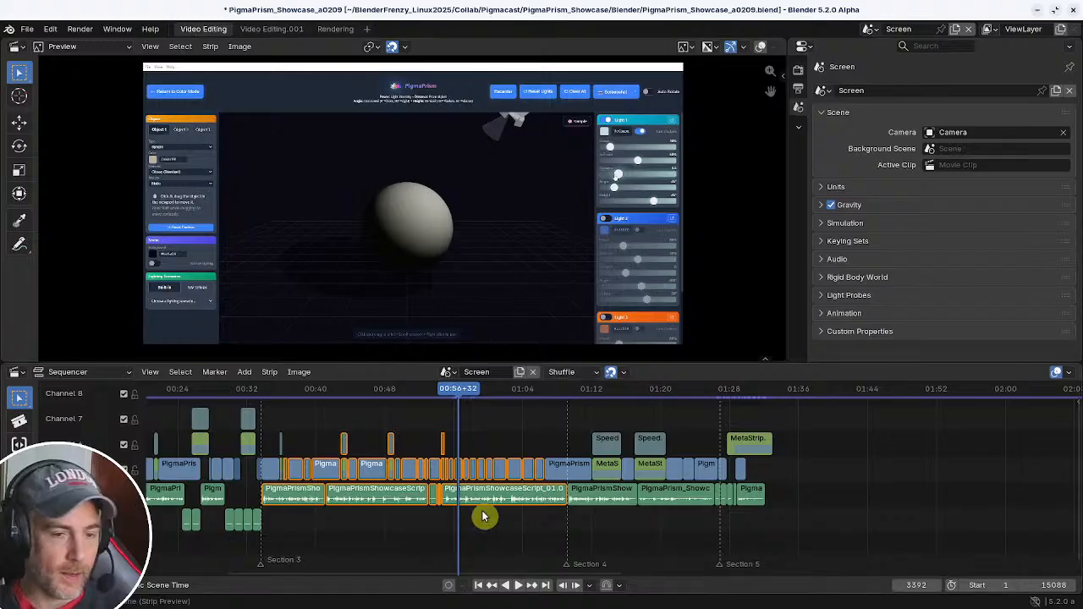
left_click(532, 523)
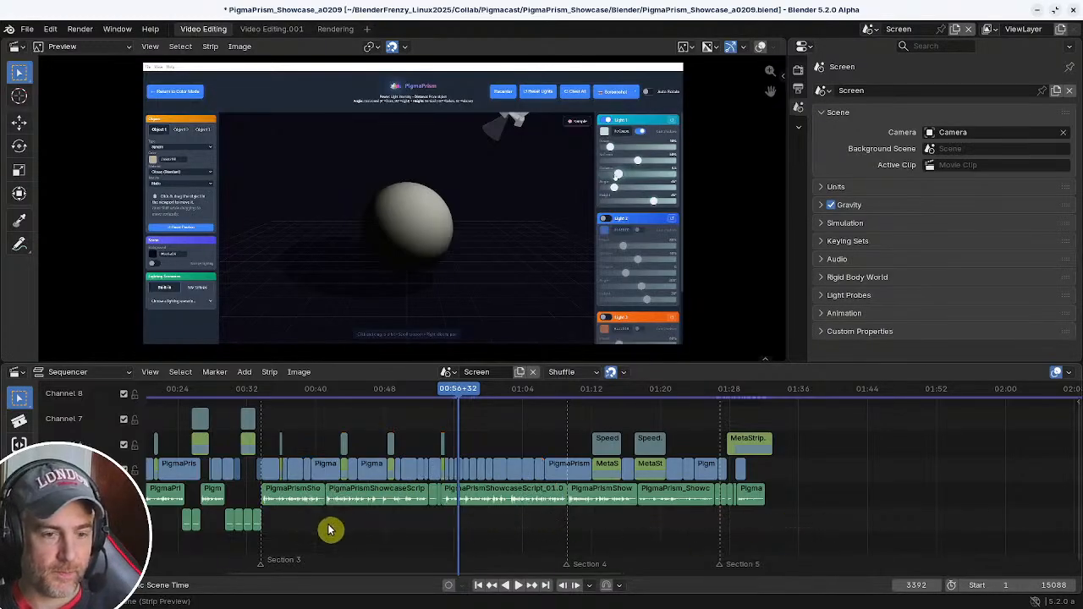
- Select all the narration audio strips across the two lower channels and group them into one meta strip
scroll(398, 529, "down", 5)
scroll(464, 530, "down", 2)
left_click_drag(242, 491, 716, 551)
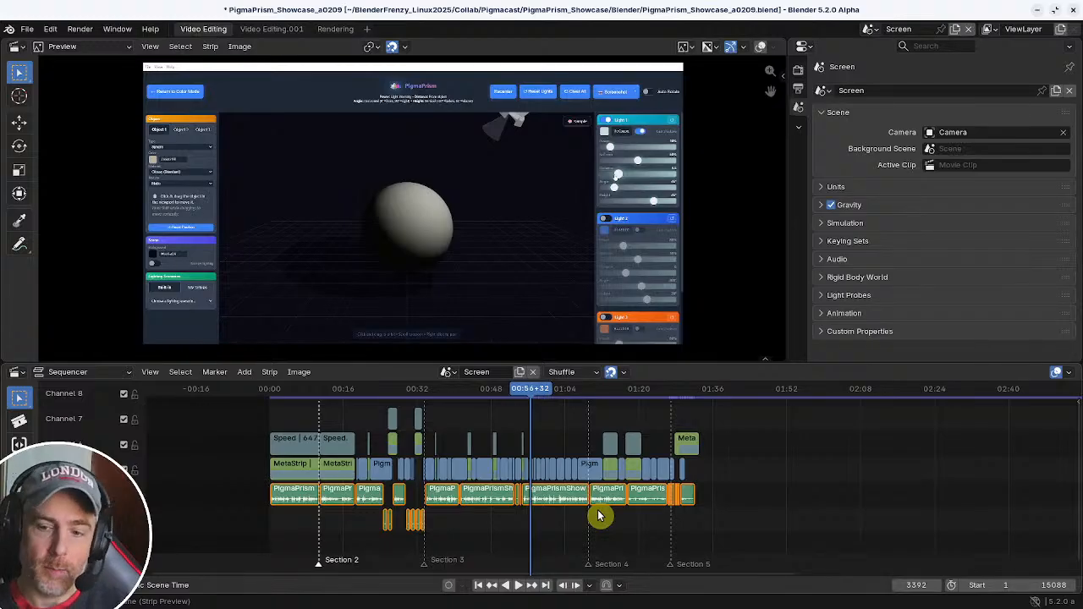
key("ctrl+g")
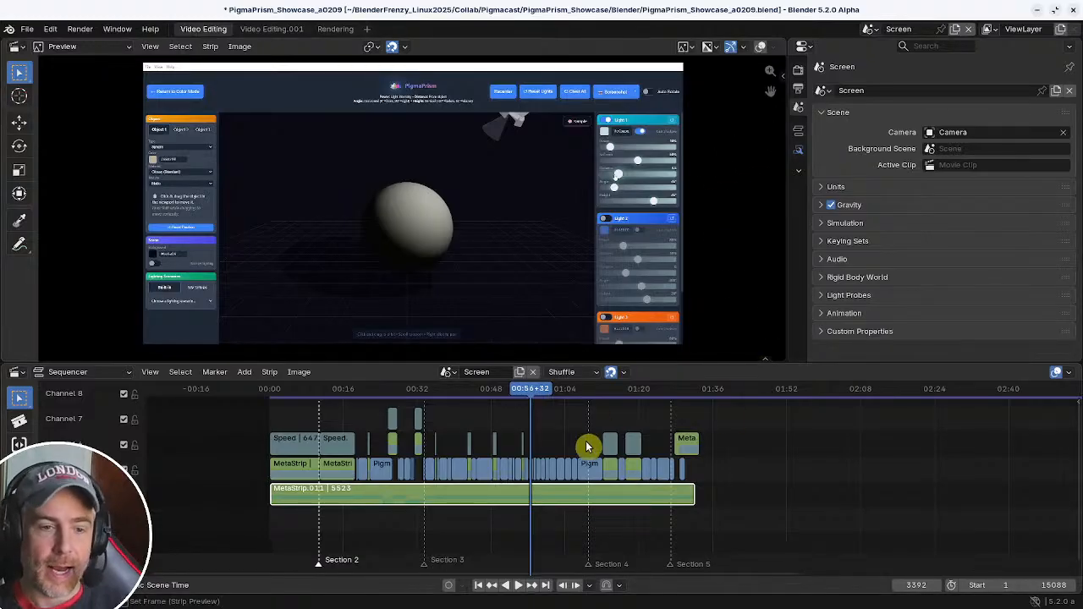
- Set the sound volume of the grouped audio meta strip to 0 in its strip properties
left_click(800, 152)
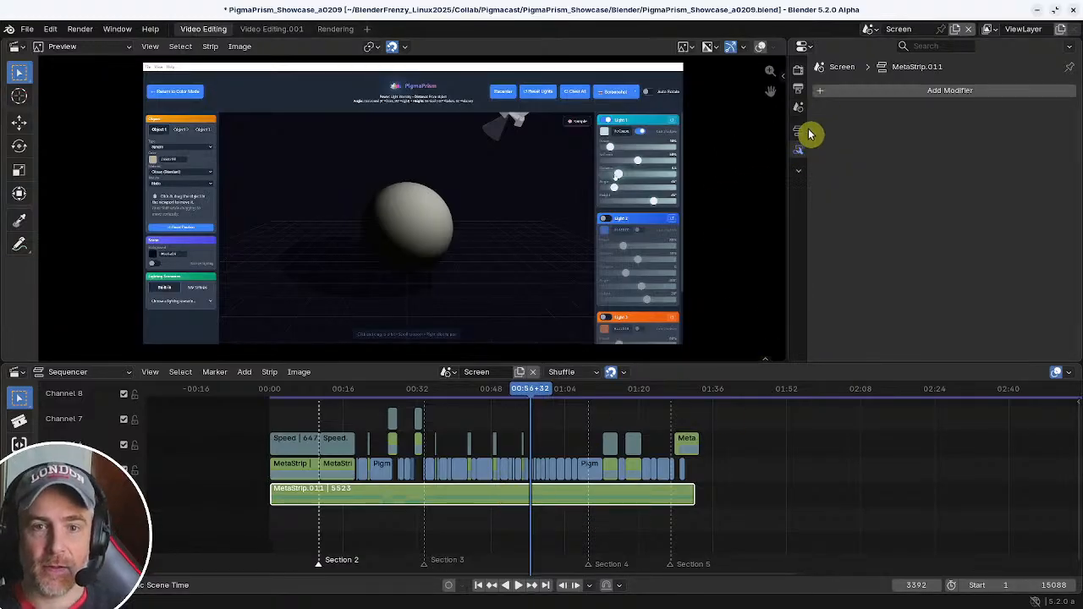
left_click(799, 131)
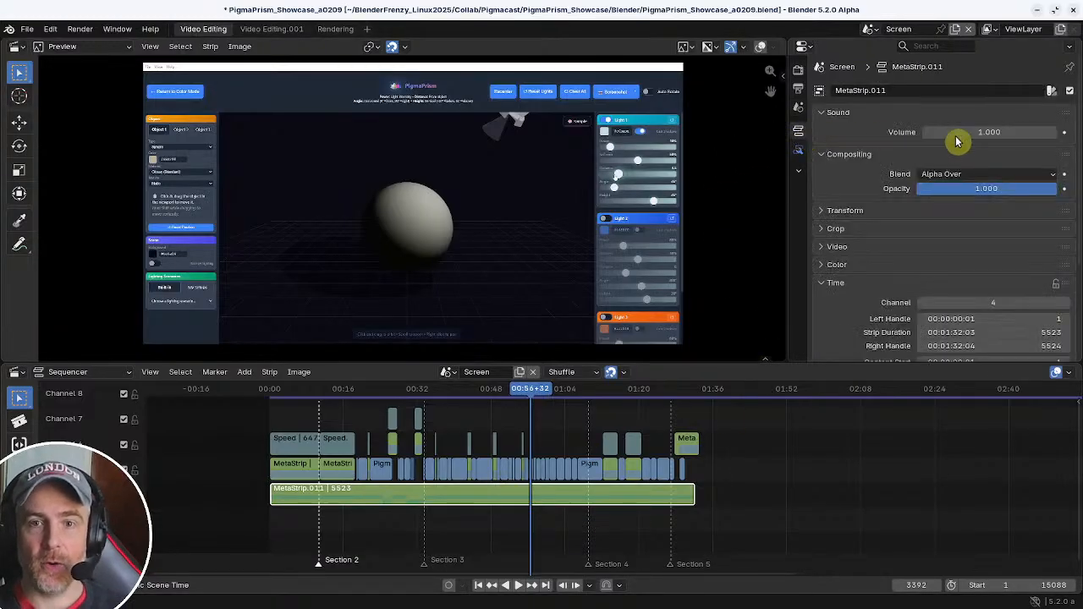
left_click(998, 132)
type("0")
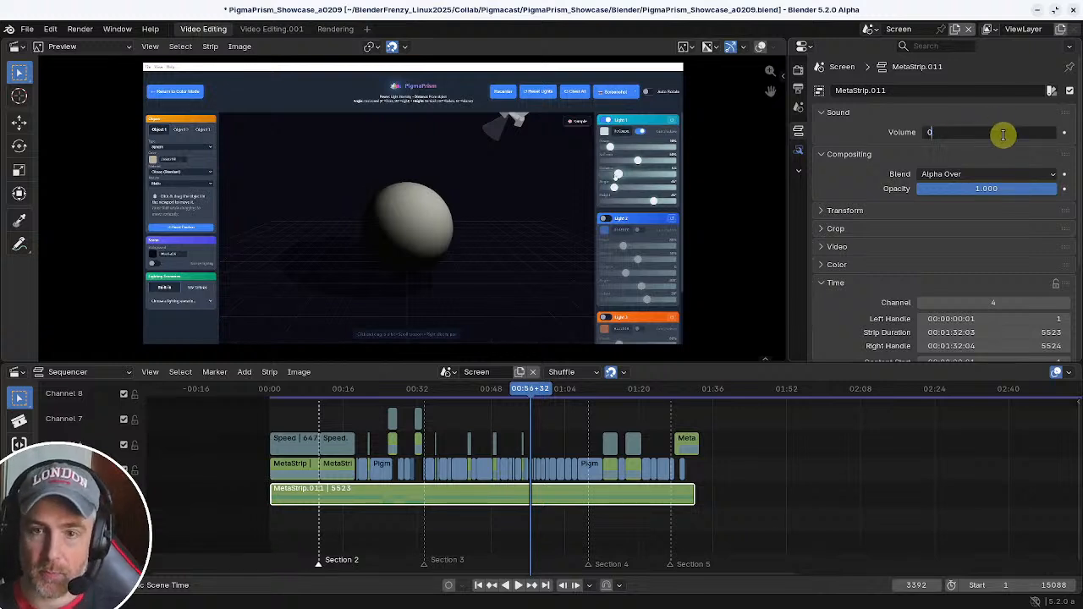
key("Return")
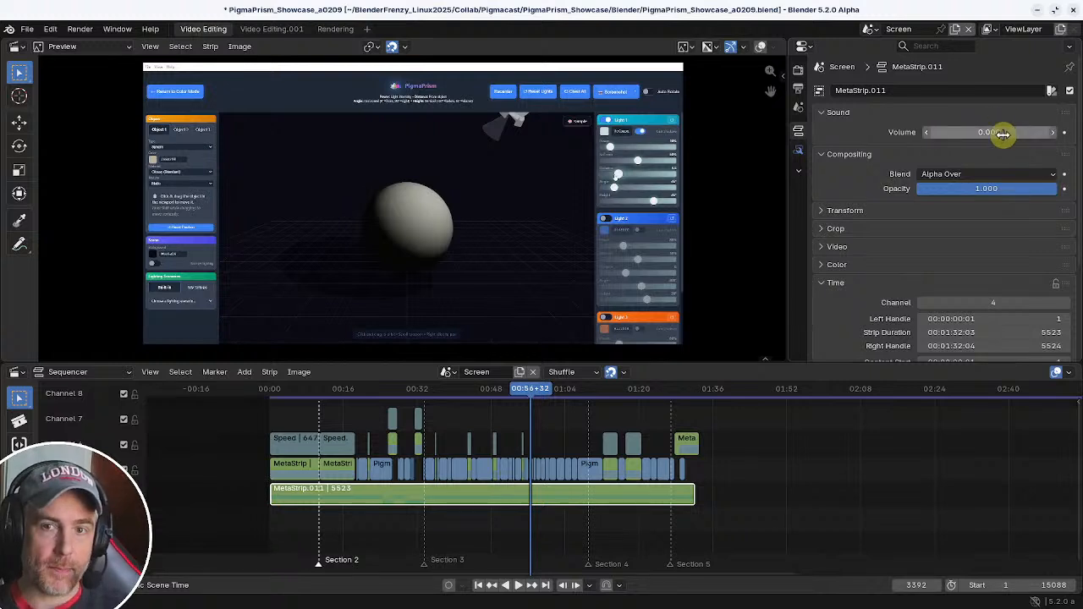
- Play the edit from 00:56 to about 00:58 to check the silenced audio meta strip
left_click(955, 131)
left_click(753, 493)
key("space")
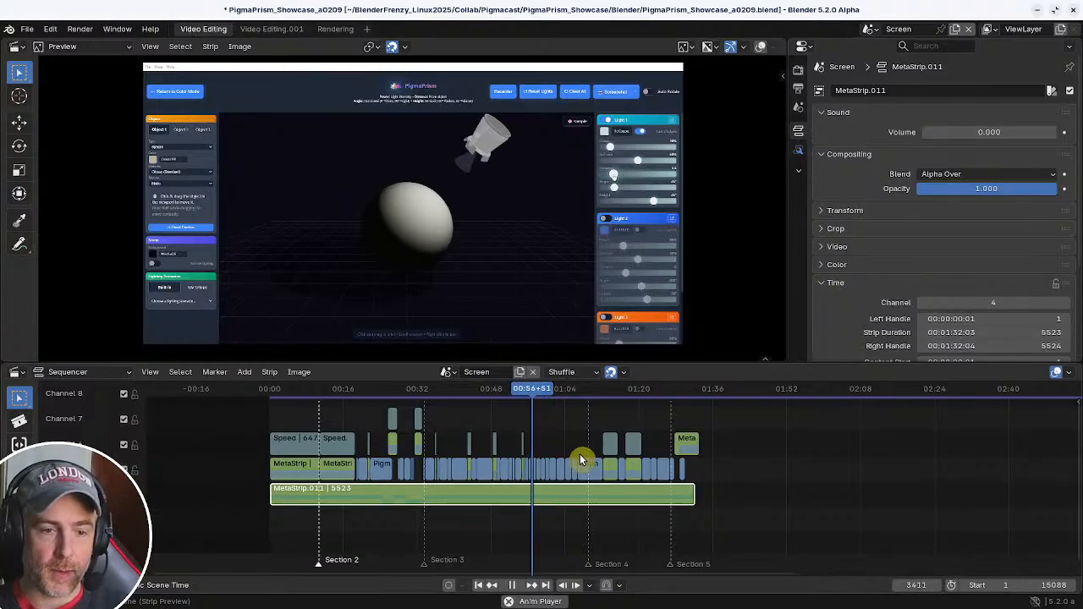
key("space")
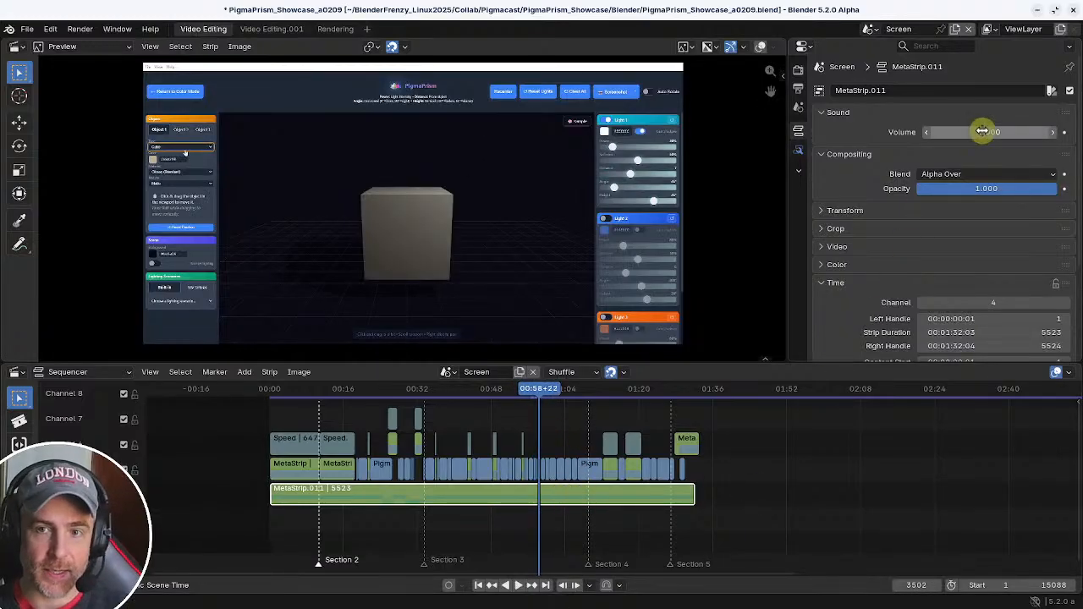
- Set the audio meta strip's volume back to 1
left_click(981, 131)
type("1")
key("Return")
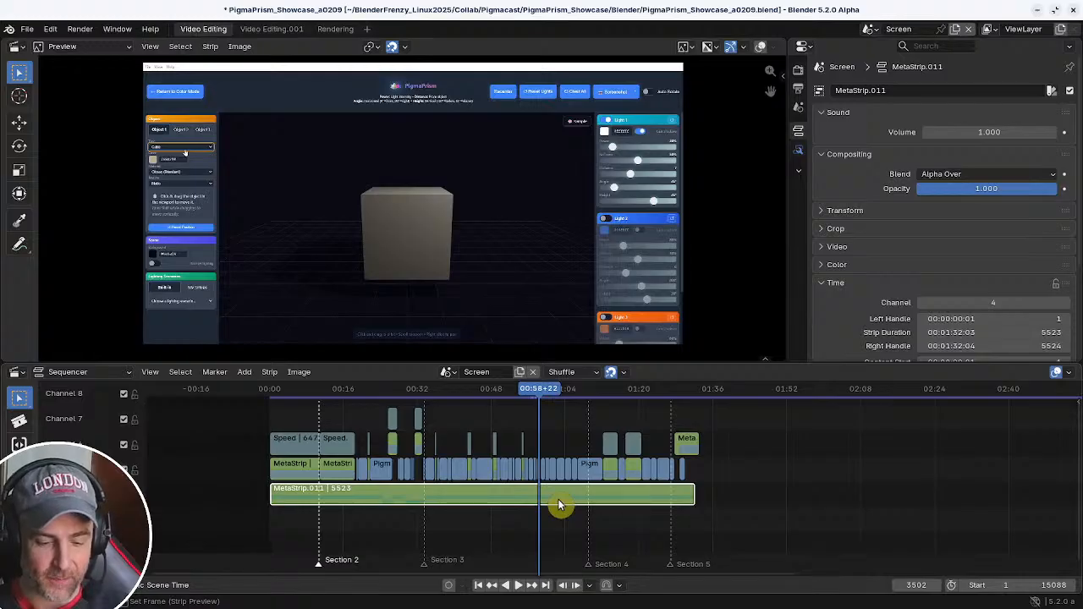
- Mute the audio meta strip and play the Section 3 footage from about 00:55 to just before the Section 4 marker
key("h")
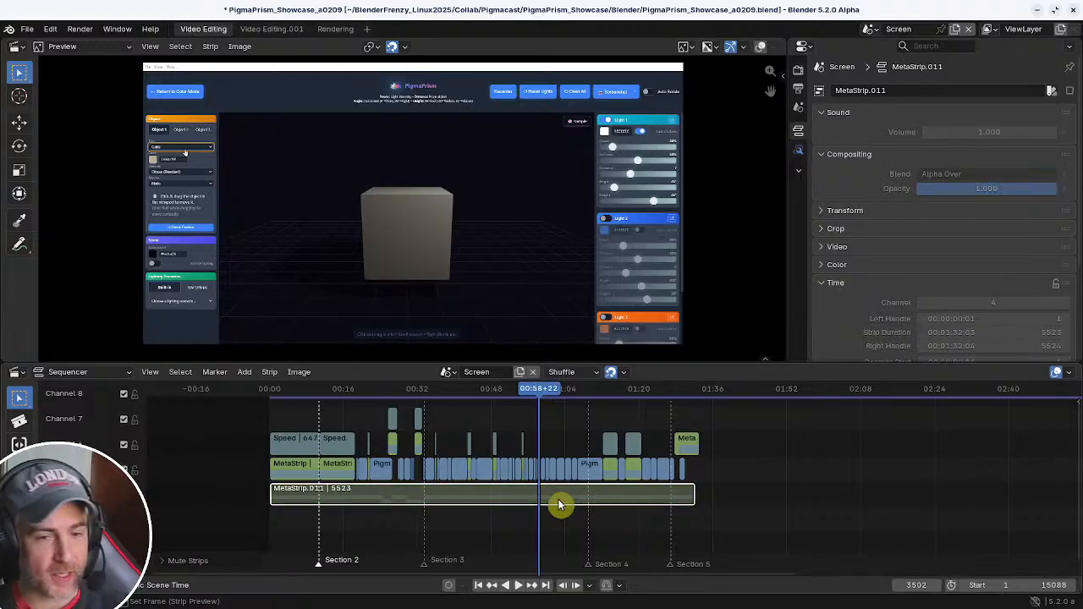
key("space")
scroll(599, 482, "up", 4)
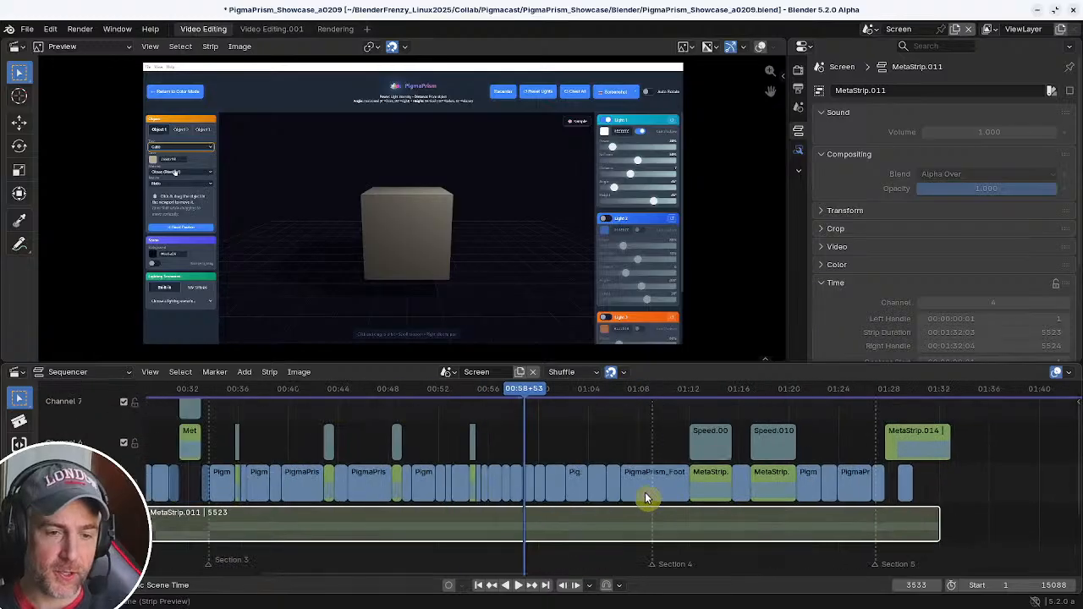
scroll(616, 497, "down", 1)
mouse_move(505, 430)
right_mouse_down("shift")
mouse_move(488, 438)
mouse_move(551, 437)
mouse_move(489, 437)
right_mouse_up("shift")
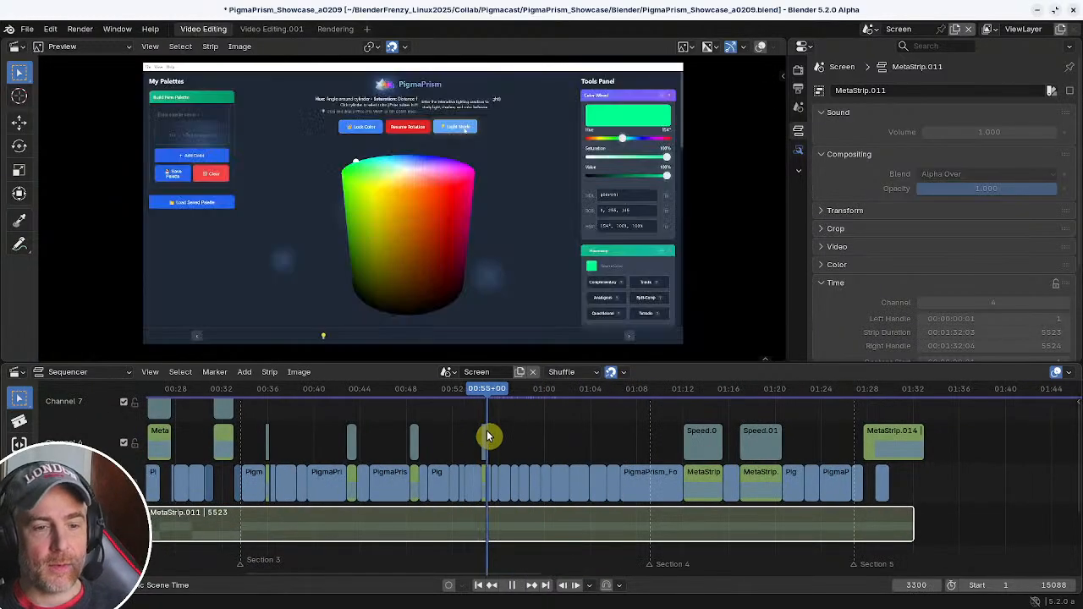
key("space")
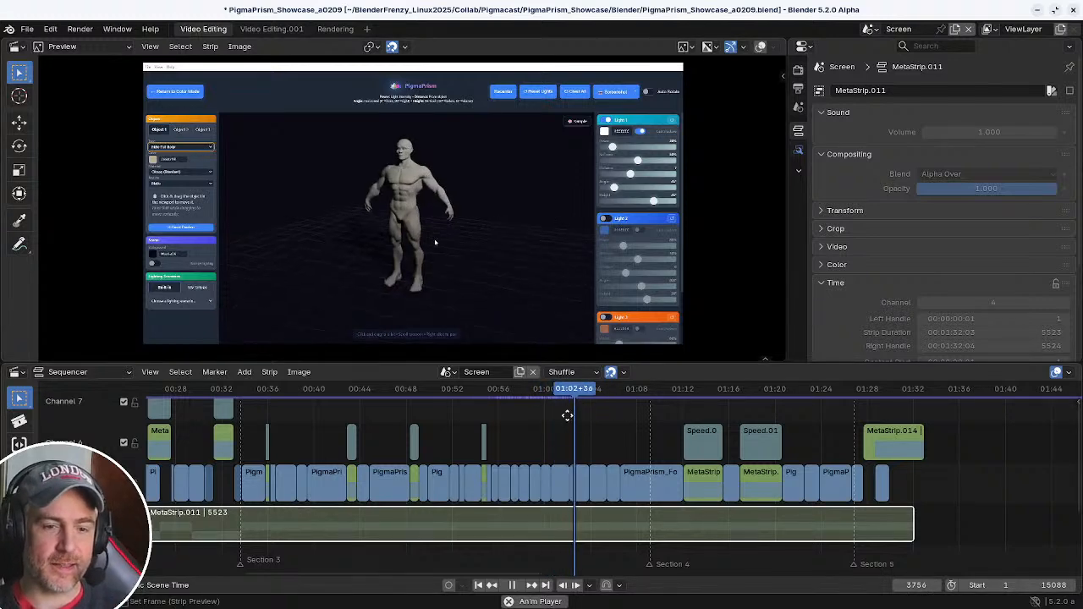
middle_click_drag(566, 414, 518, 420)
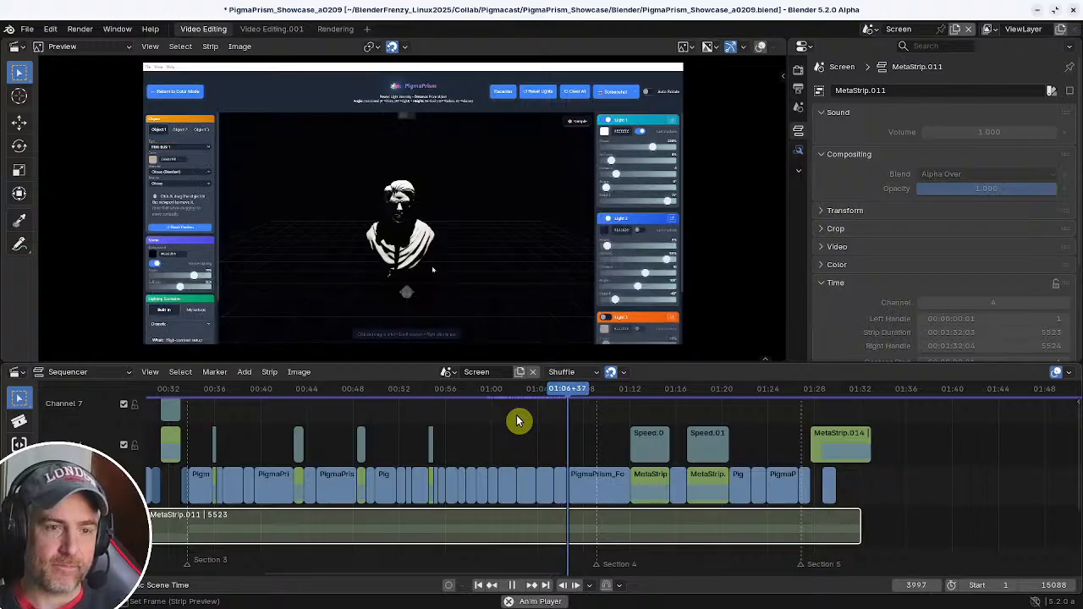
key("space")
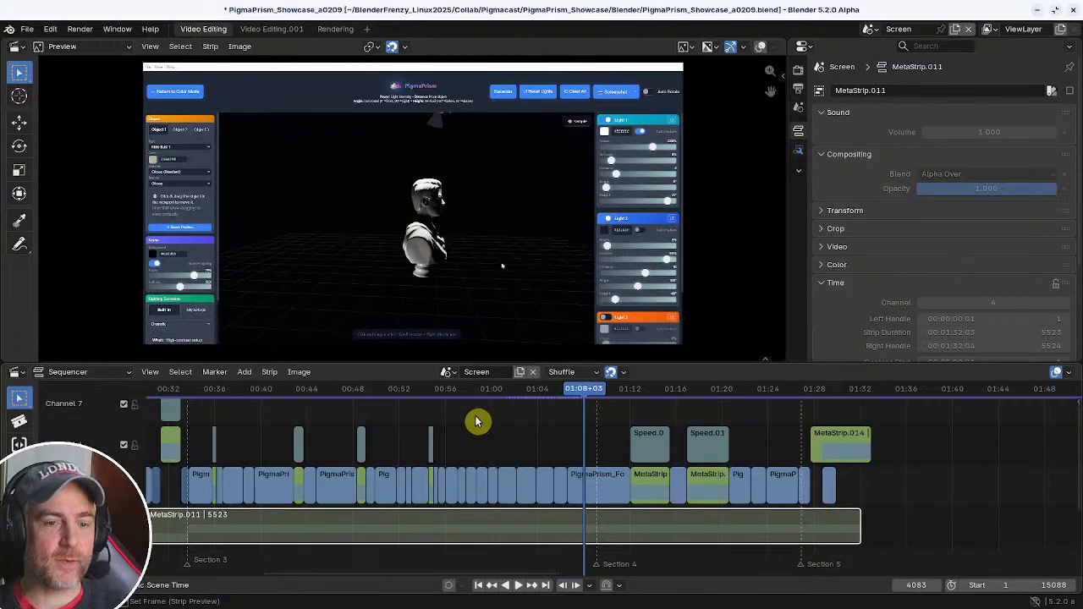
- Replay the sphere lighting shot from about 00:56 without sound and unmute the audio meta strip
left_click(447, 423)
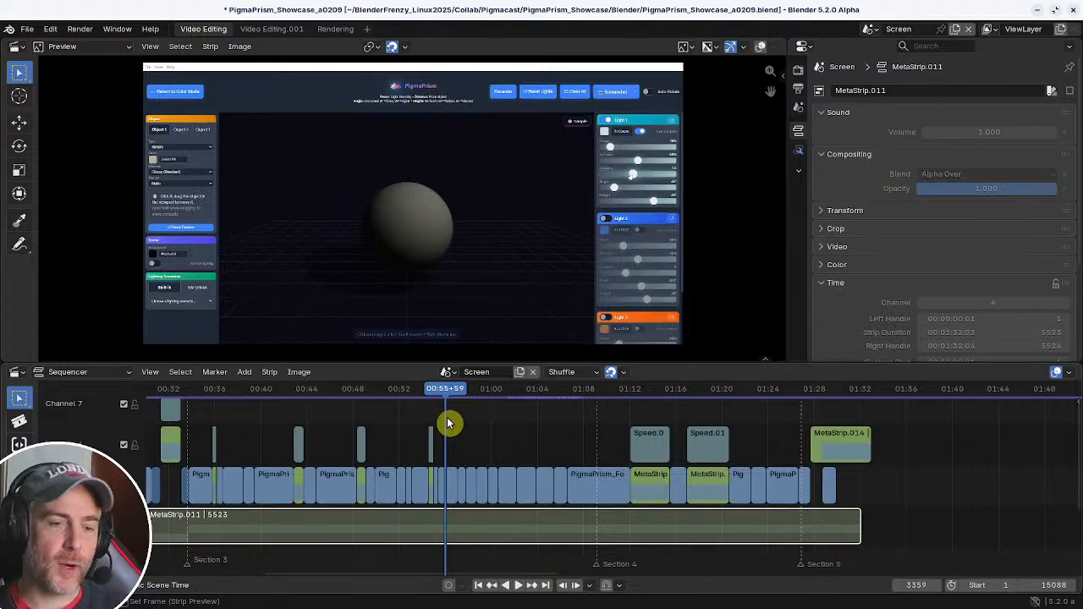
mouse_move(483, 421)
middle_mouse_down()
mouse_move(466, 423)
mouse_move(476, 423)
middle_mouse_up()
key("space")
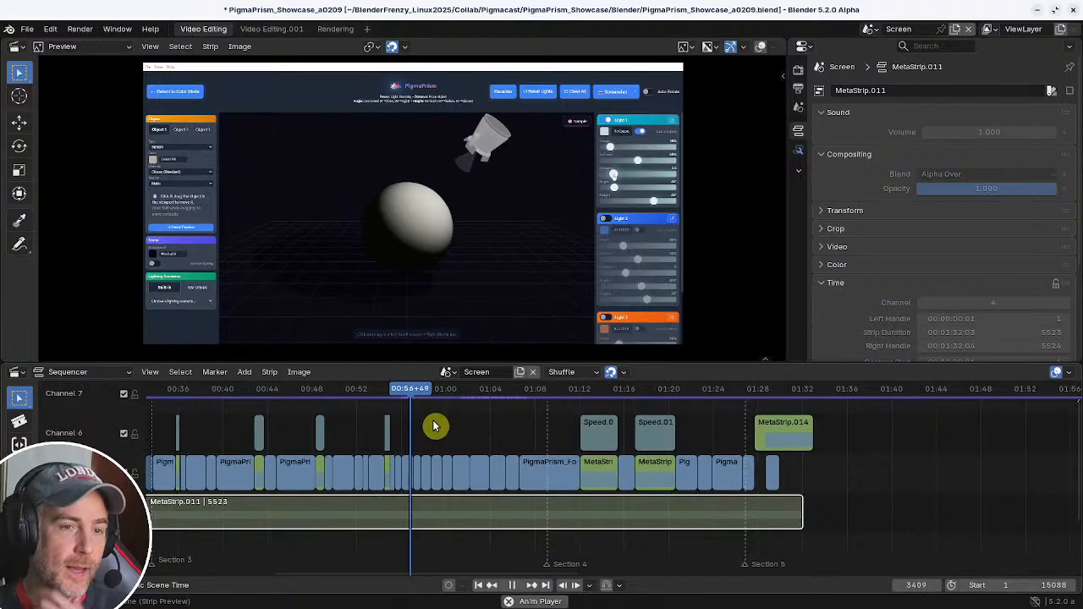
key("space")
key("alt+h")
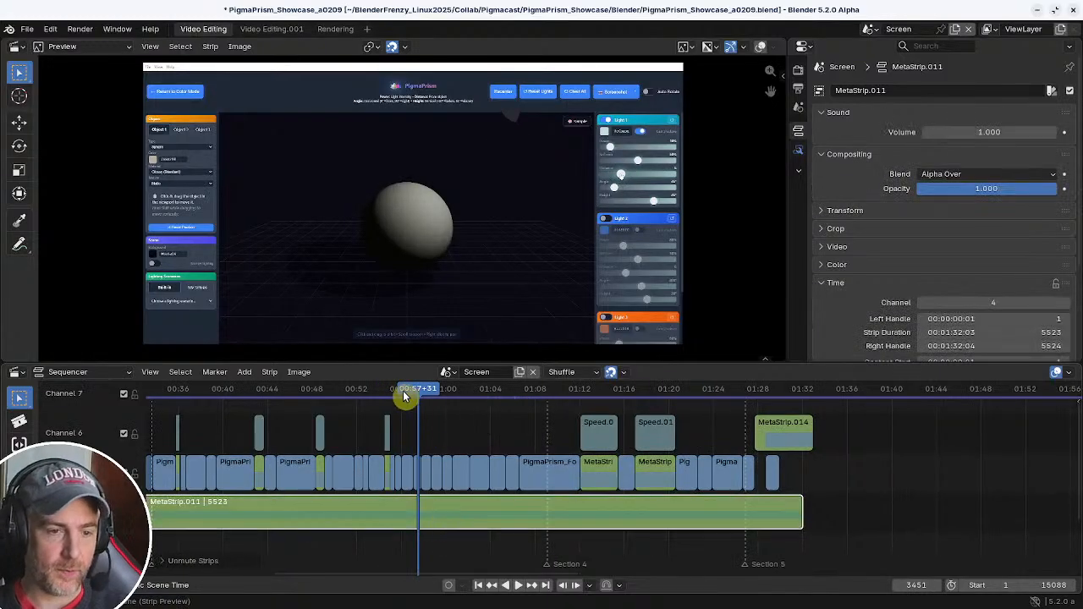
- Play the light study part of Section 3 from about 00:55 with its narration and lower the system output volume
left_click_drag(403, 391, 392, 394)
key("space")
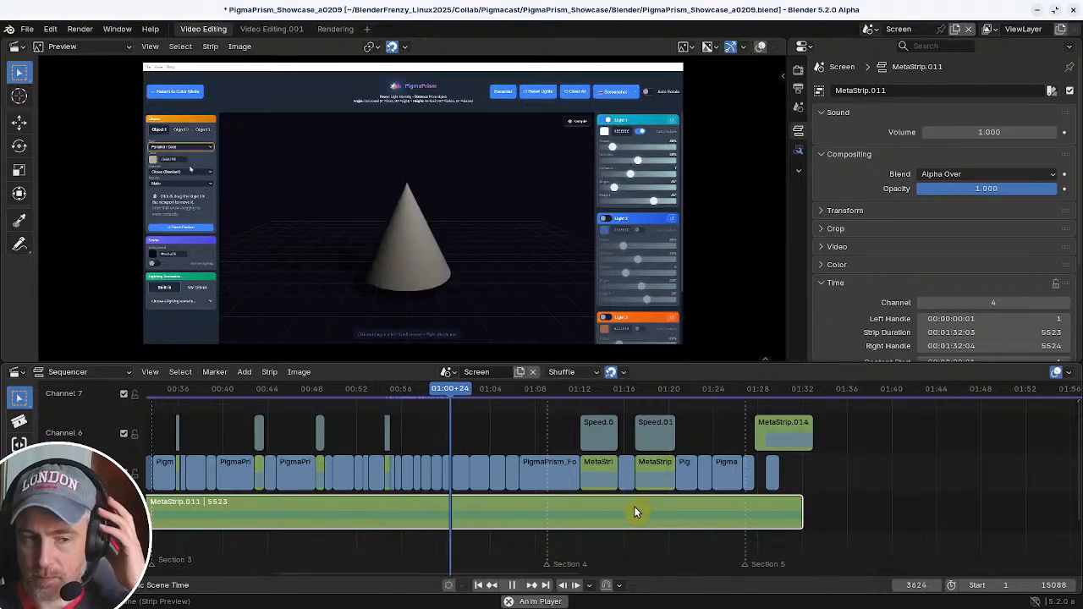
key("XF86AudioLowerVolume")
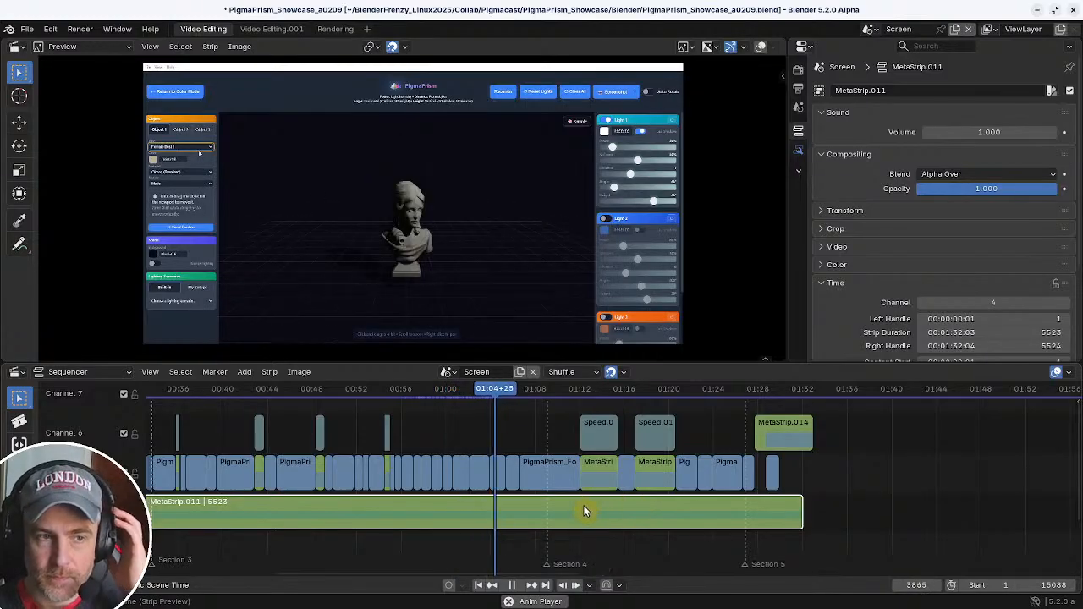
key("XF86AudioLowerVolume")
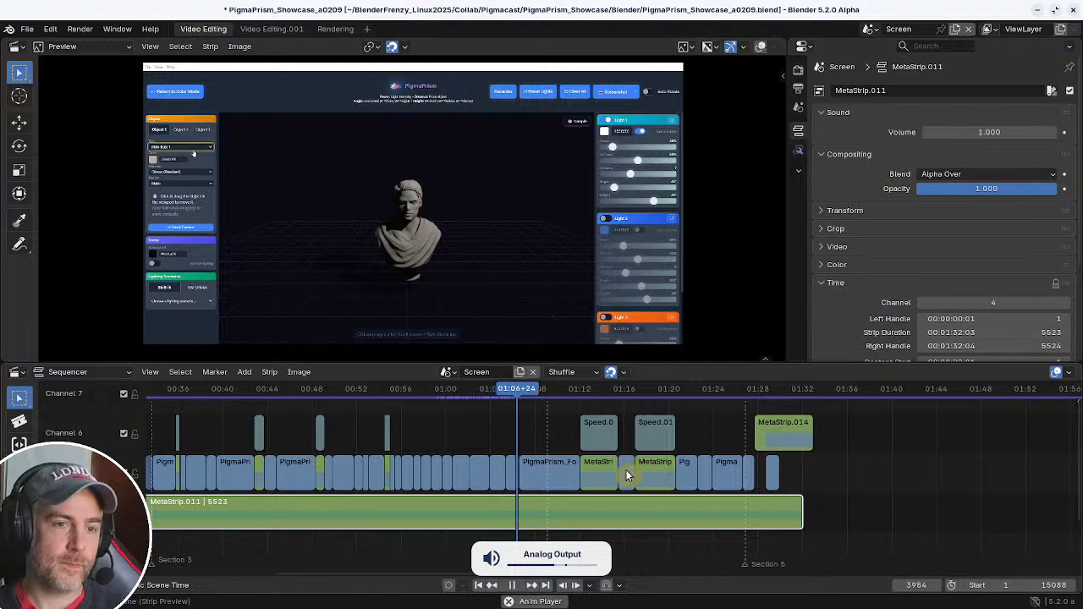
- Play the bust footage up to the Section 4 marker and scrub ahead to the Speed.009 clip at about 01:12
key("space")
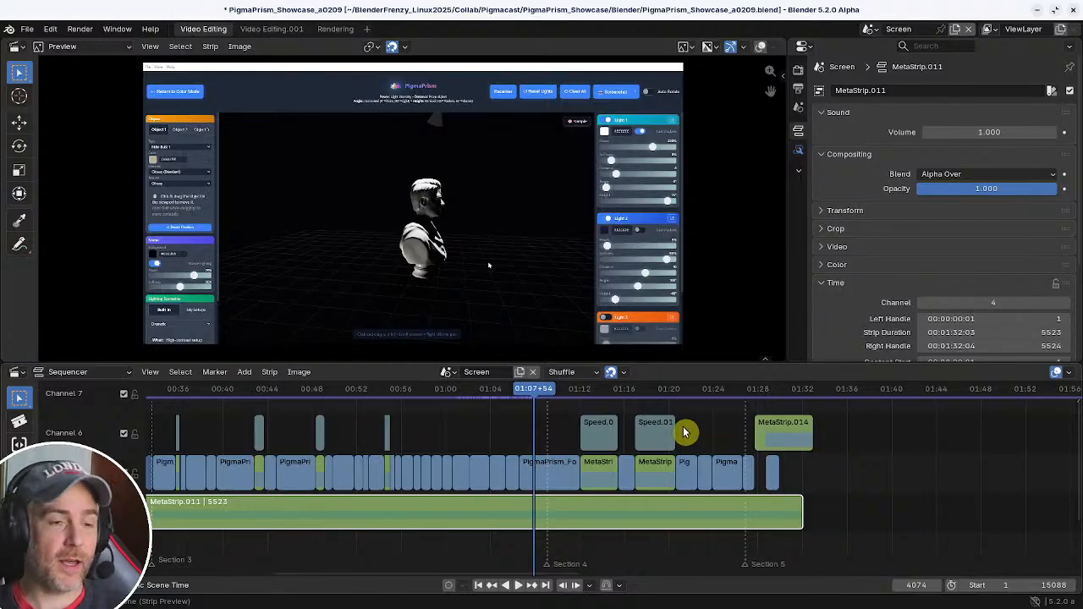
middle_click_drag(652, 491, 517, 509, "ctrl")
key("space")
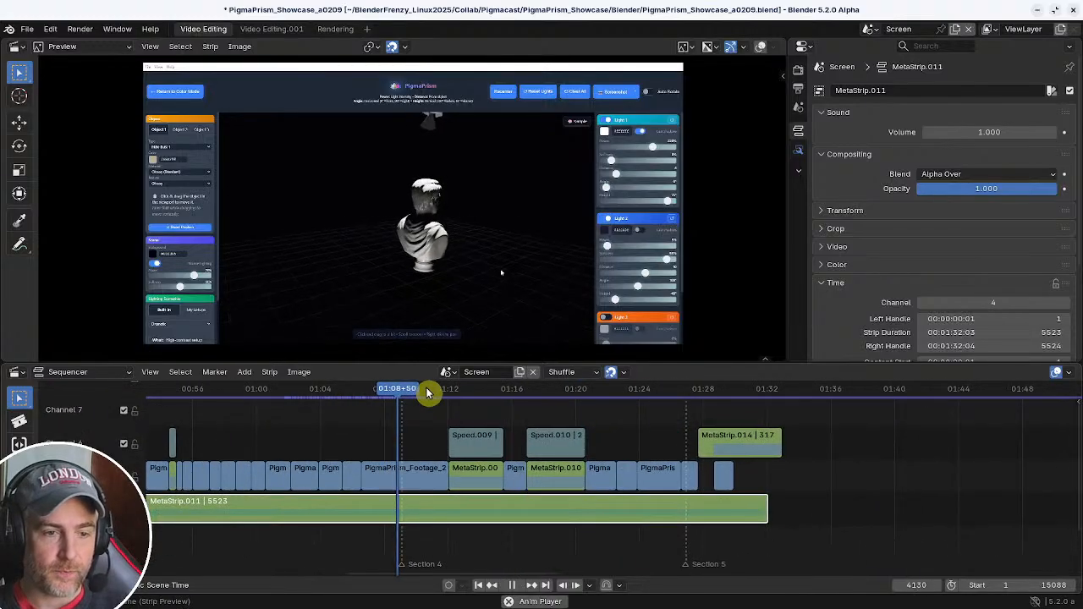
left_click_drag(429, 393, 461, 389)
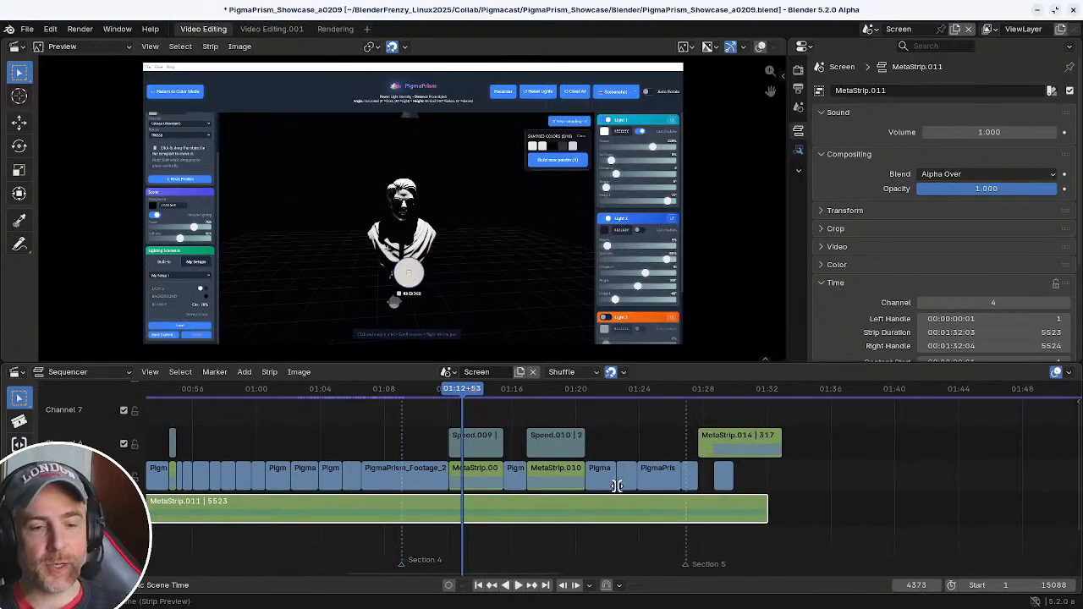
- Open the audio meta strip and play the narration clip that starts at about 01:17, restarting it from the beginning
key("Tab")
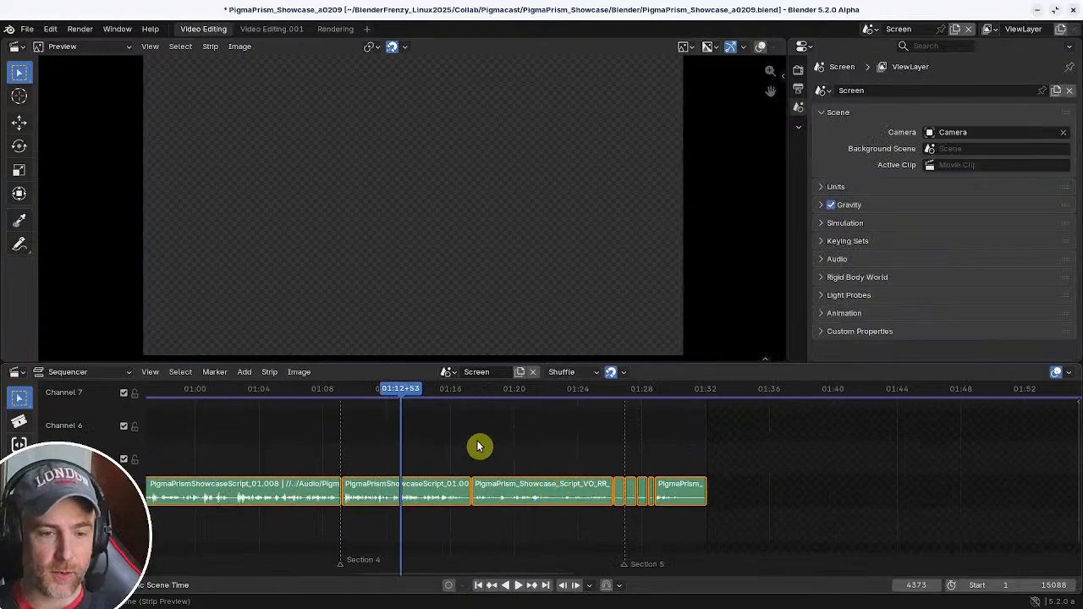
left_click(475, 448)
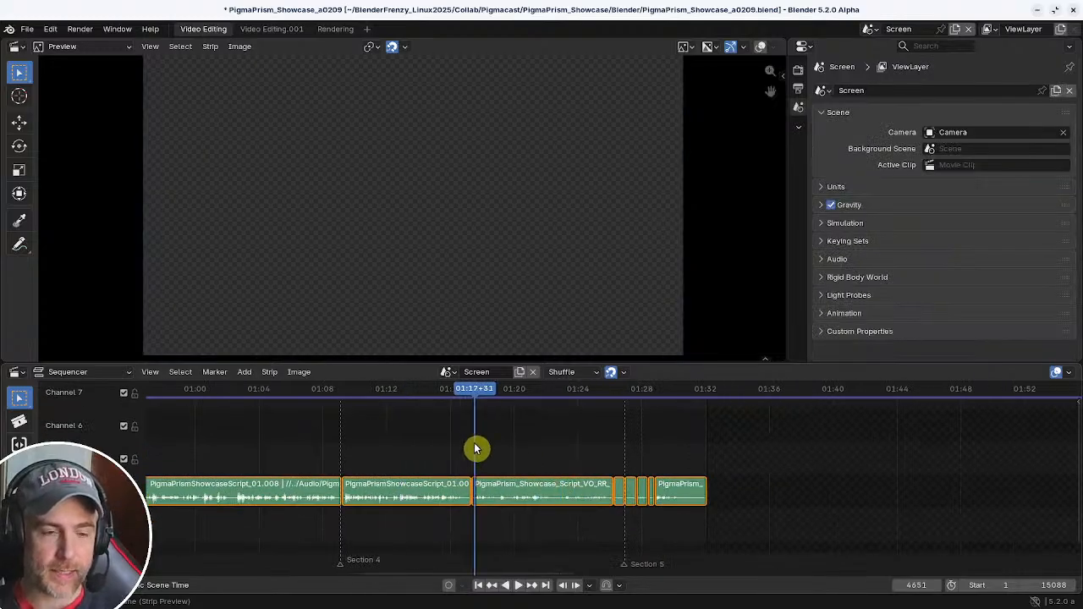
key("space")
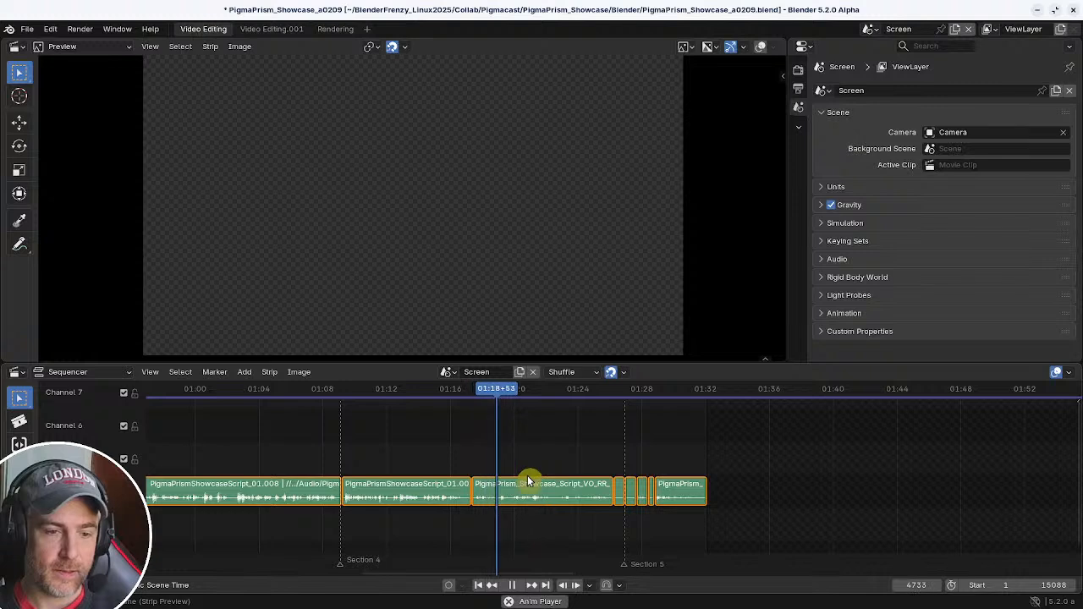
left_click(423, 456)
left_click(476, 457)
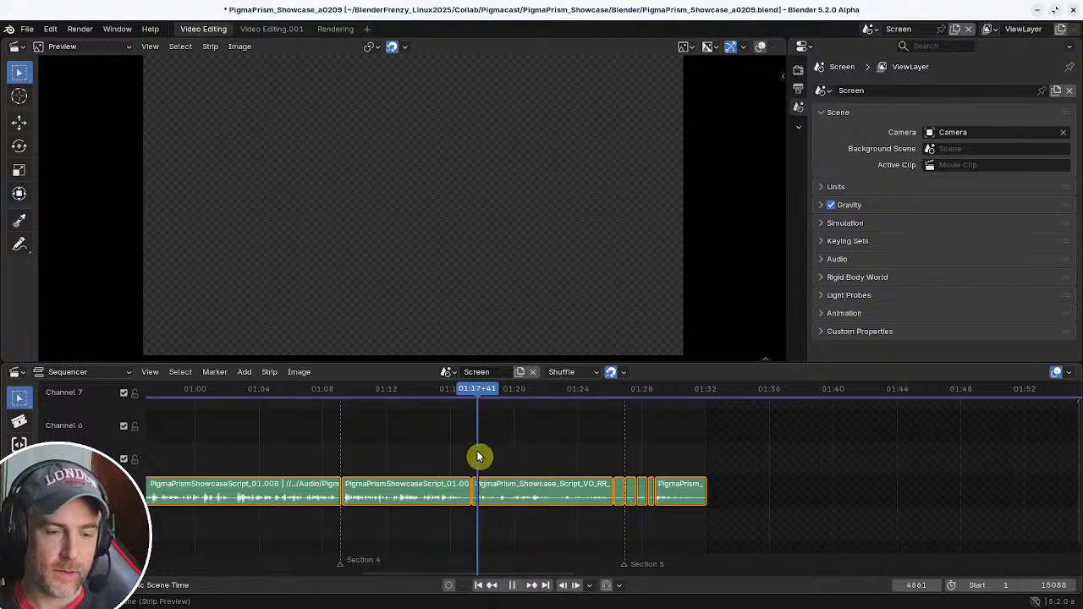
key("space")
left_click(476, 458)
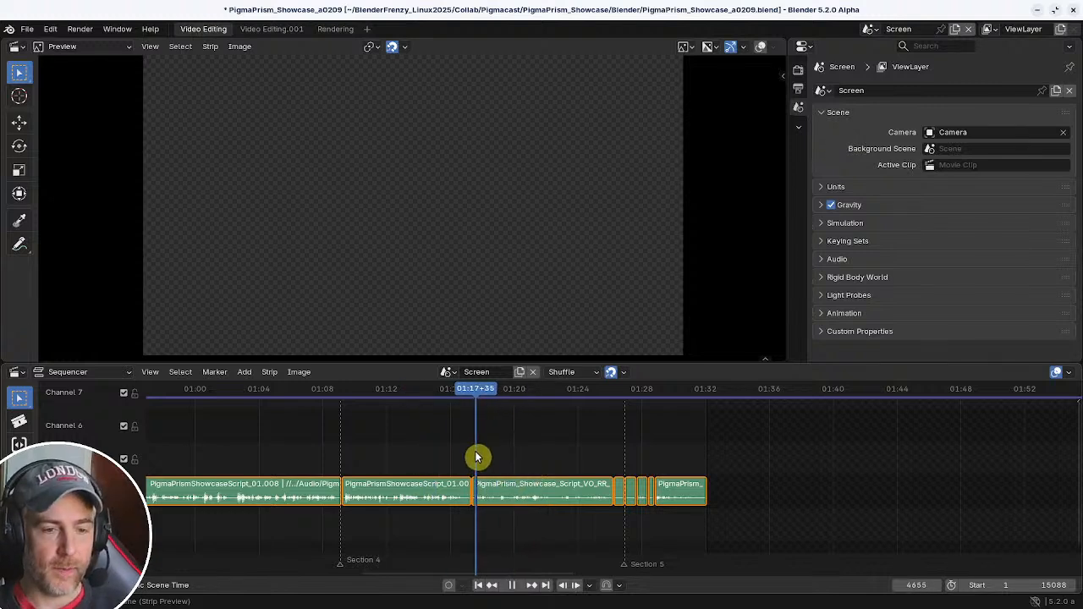
key("space")
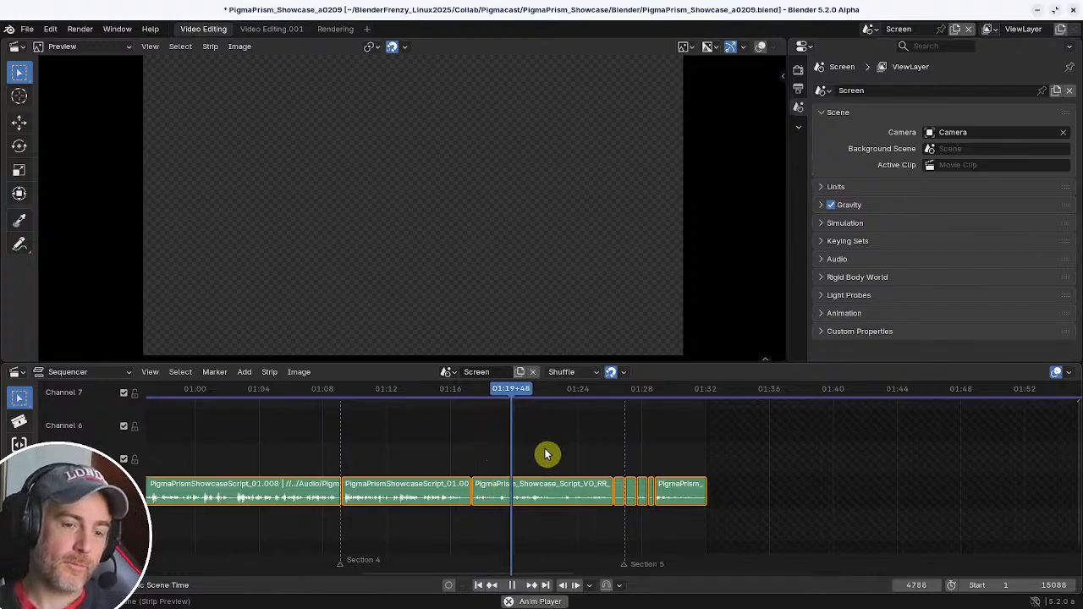
- Close the audio meta strip during playback and stop just before the Section 5 marker, at about 01:26
middle_click_drag(547, 454, 444, 462)
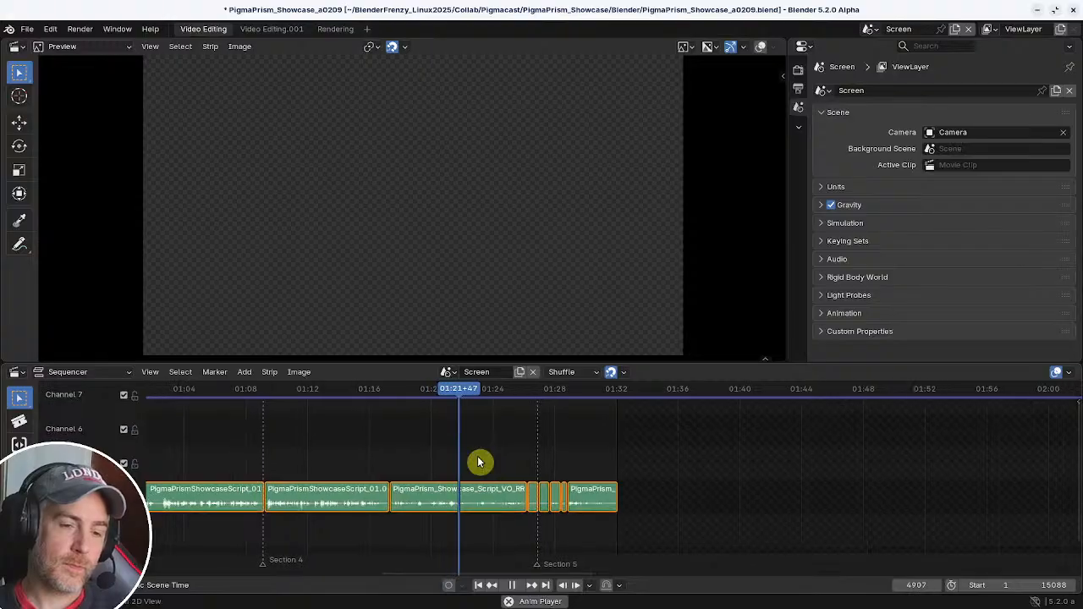
key("Tab")
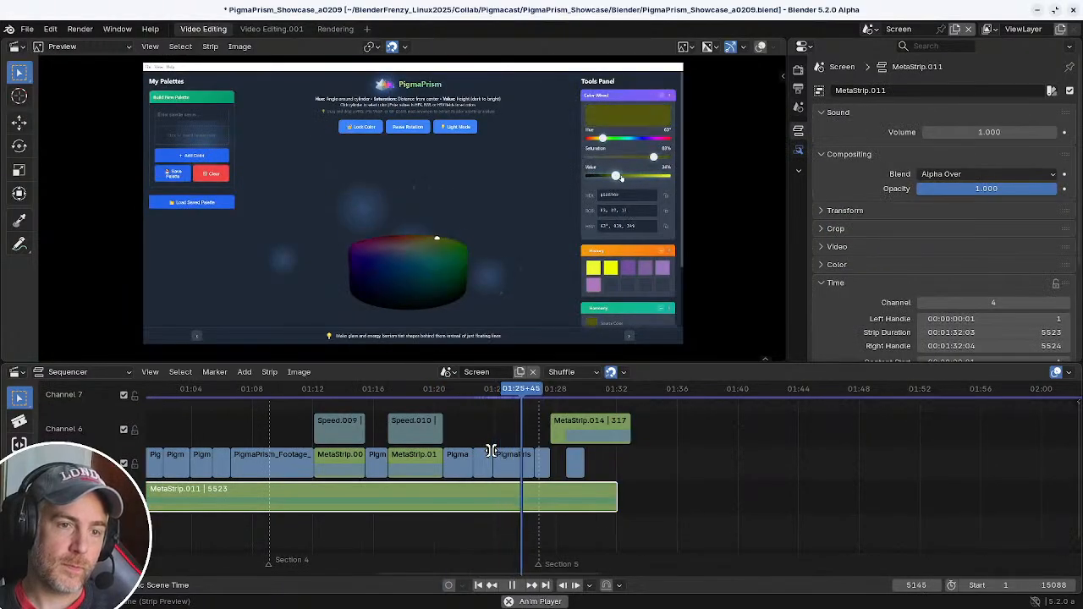
key("space")
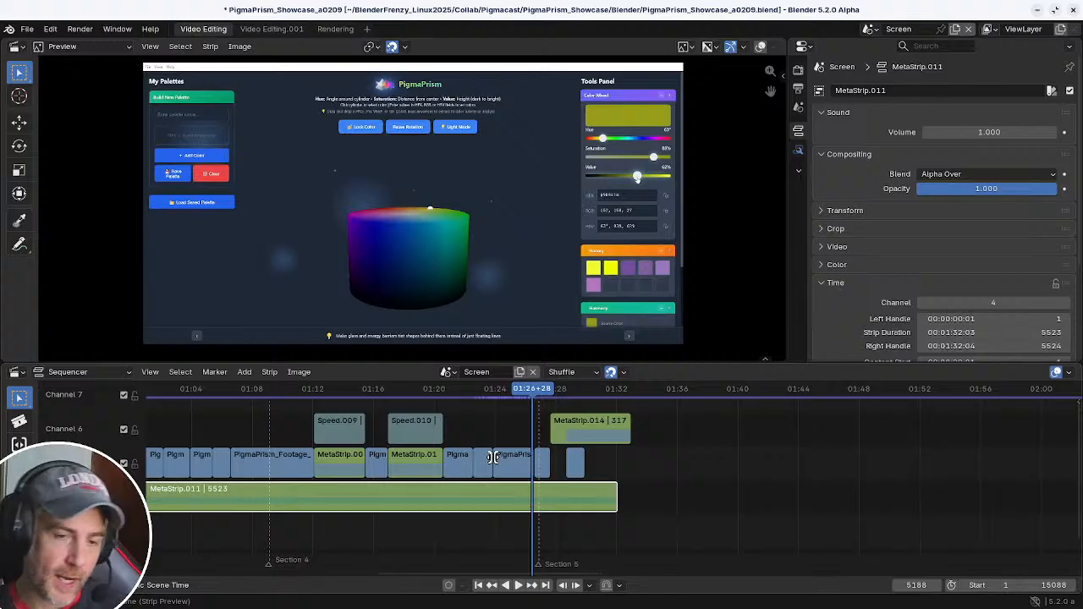
- Scrub back and forth through the female and male bust shots before Section 4, between about 01:04 and 01:06
scroll(598, 487, "up", 6)
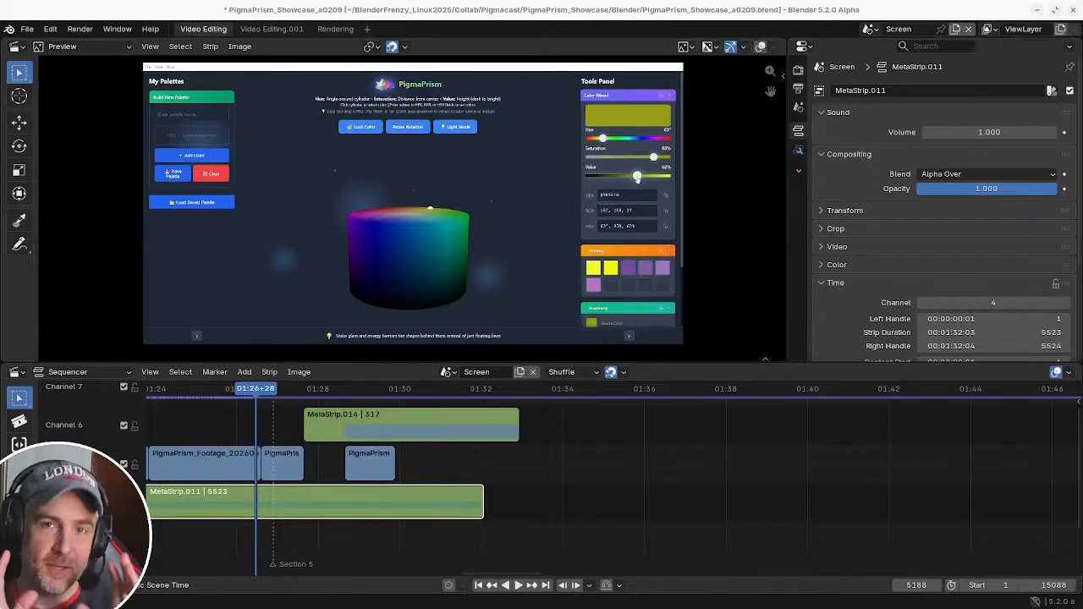
scroll(440, 496, "up", 4)
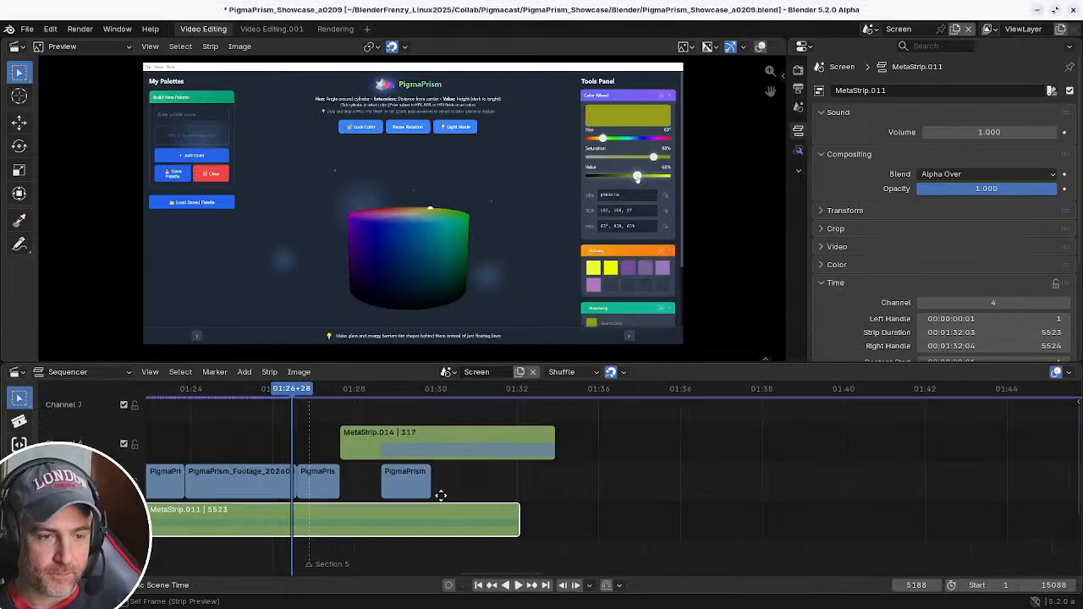
scroll(592, 474, "down", 6)
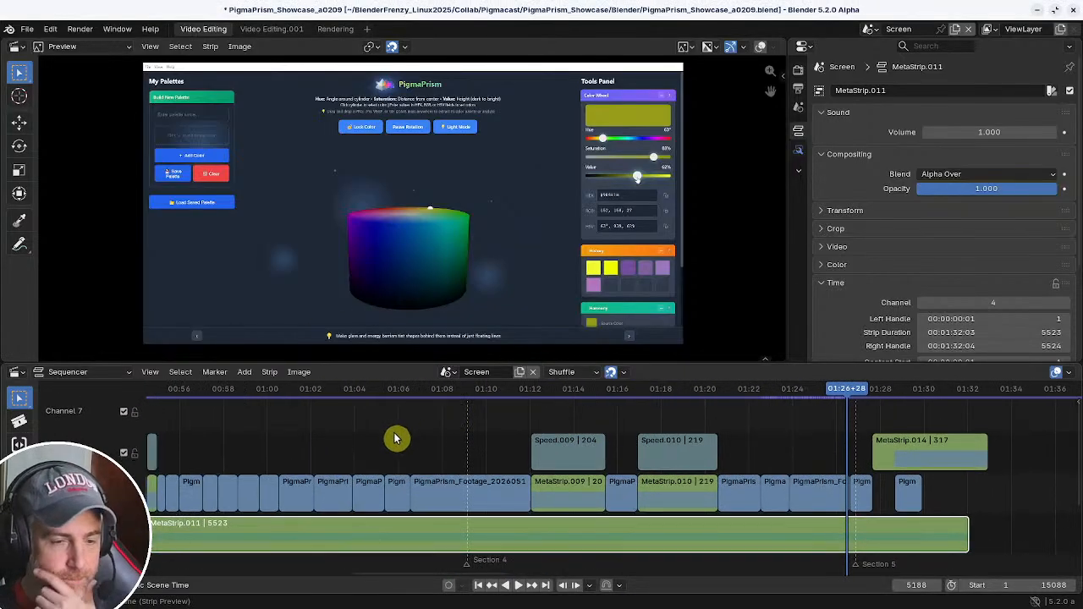
left_click(377, 392)
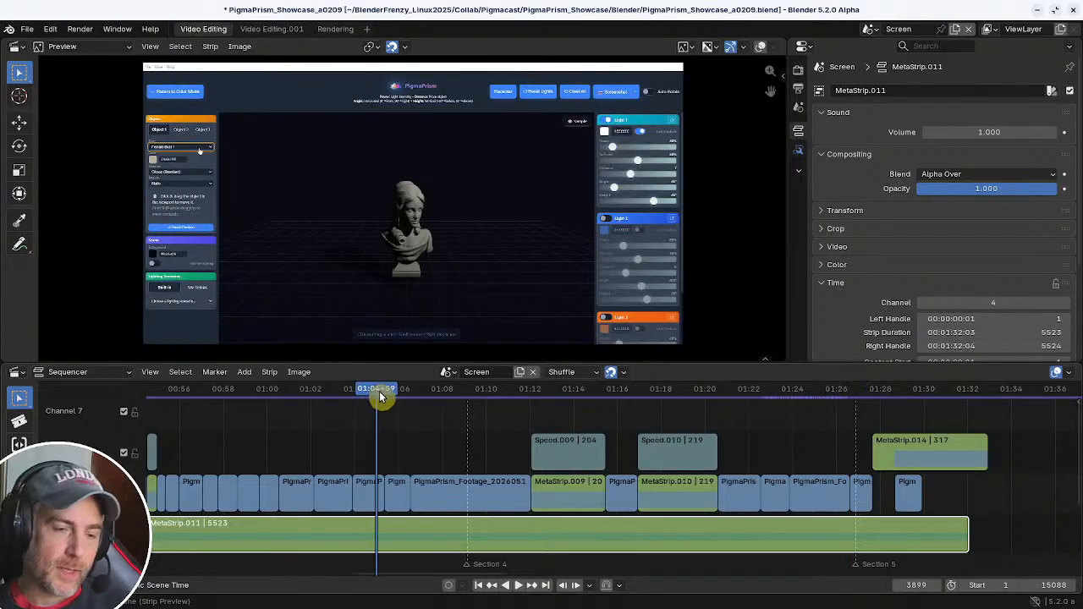
left_click_drag(380, 391, 402, 393)
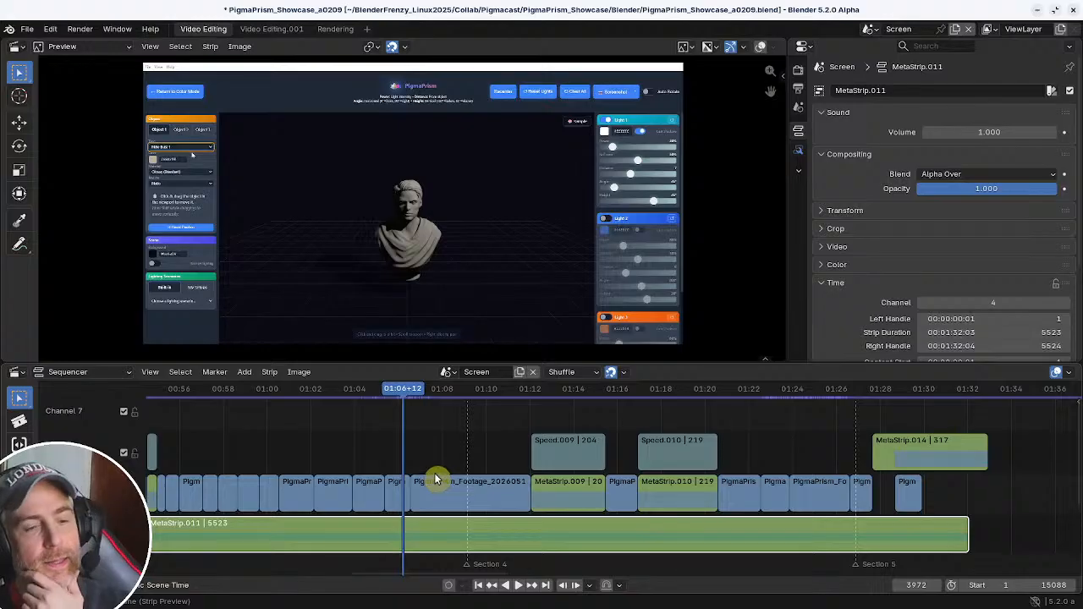
scroll(431, 473, "up", 5)
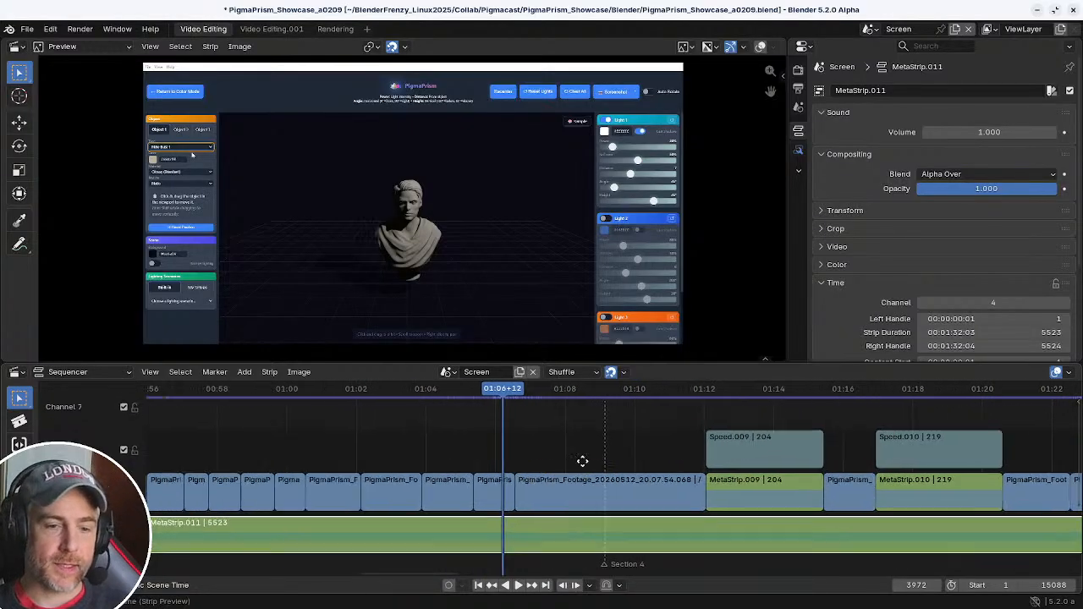
middle_click_drag(591, 457, 483, 452)
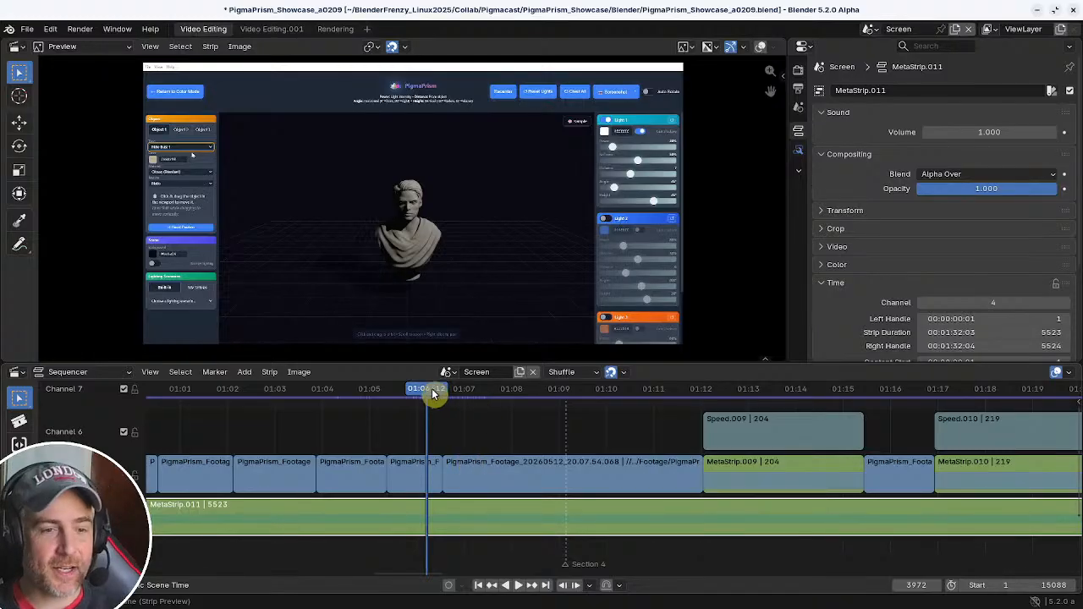
left_click_drag(435, 395, 380, 400)
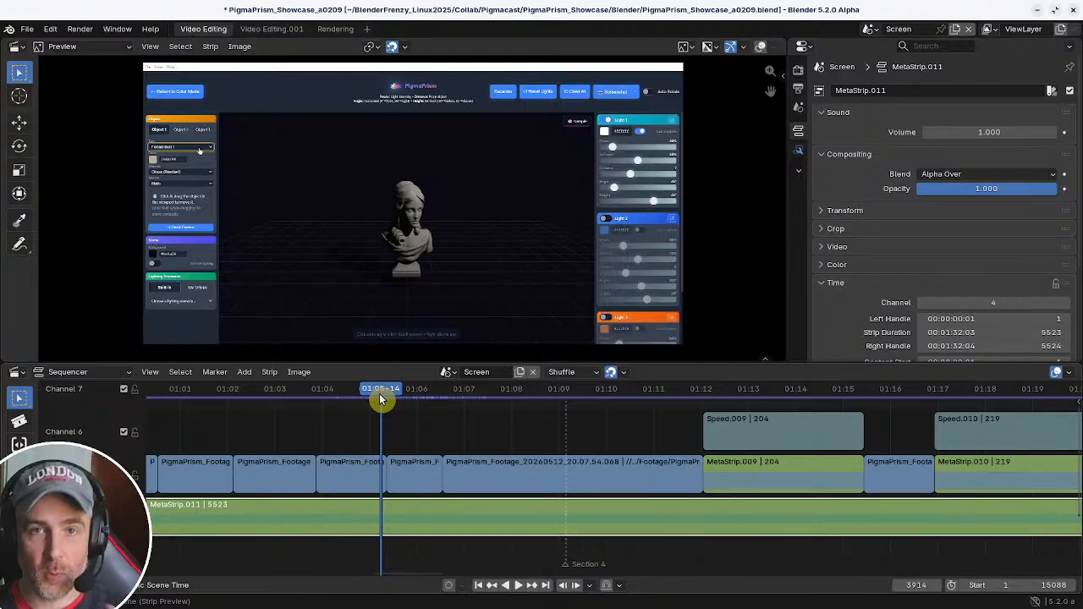
mouse_move(387, 388)
left_mouse_down()
mouse_move(396, 395)
mouse_move(369, 396)
left_mouse_up()
- Enlarge the preview on the bust and play across the cut at about 01:06 to compare the bust's position
middle_click_drag(390, 452, 515, 456)
scroll(525, 457, "up", 1)
scroll(449, 242, "up", 3)
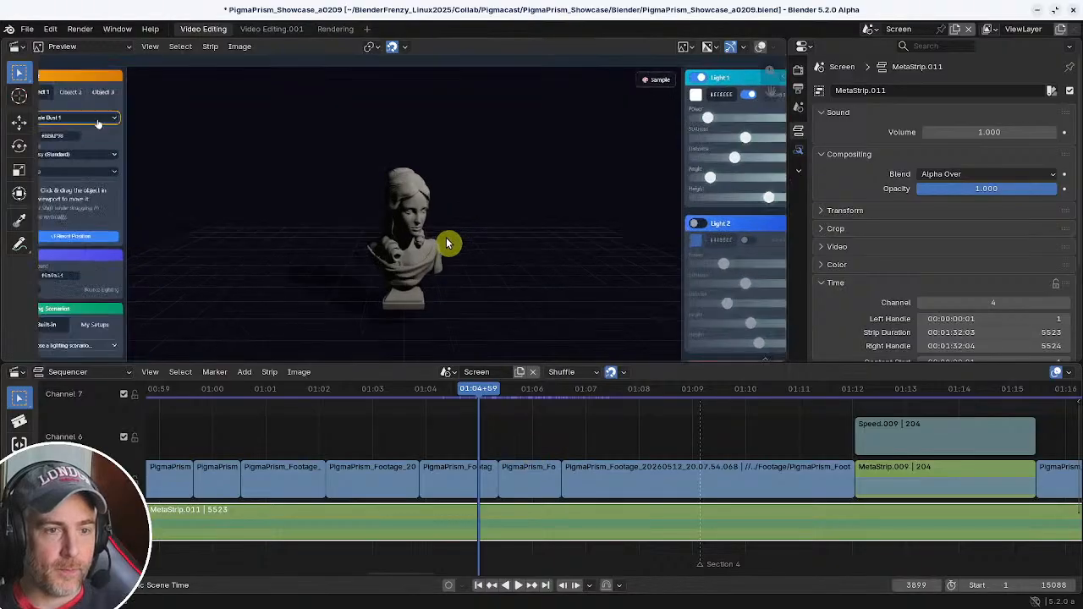
left_click_drag(479, 391, 505, 398)
key("space")
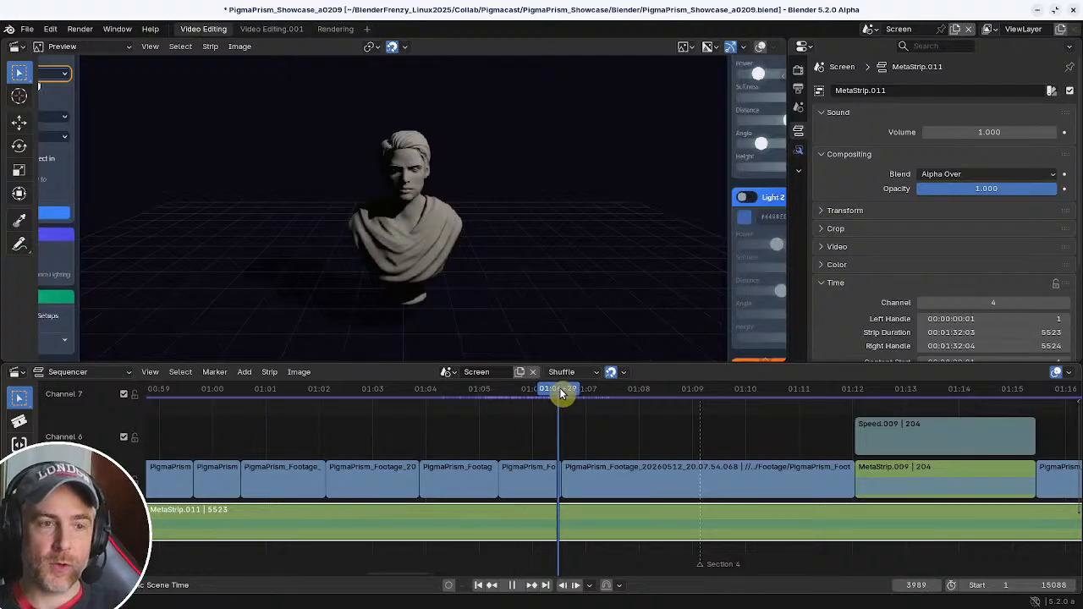
key("space")
key("Home")
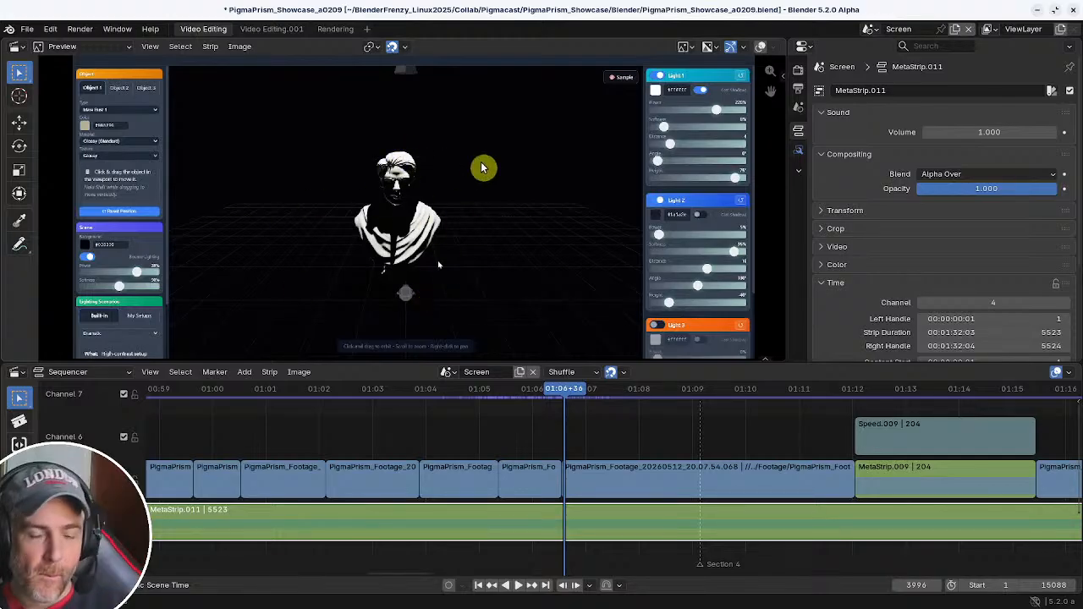
- Scrub across the bust cut to about 01:06 and mute the audio meta strip
key("space")
left_click_drag(551, 391, 572, 391)
key("h")
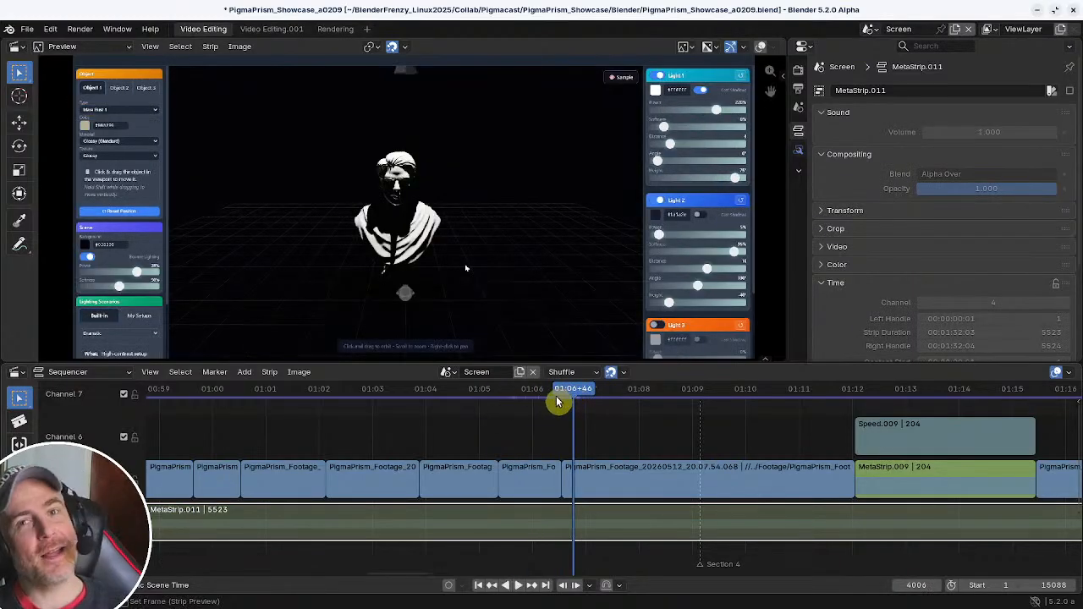
- Duplicate the high-contrast bust footage strip that spans the Section 4 marker and place the copy directly above it on channel 6
scroll(604, 483, "up", 4)
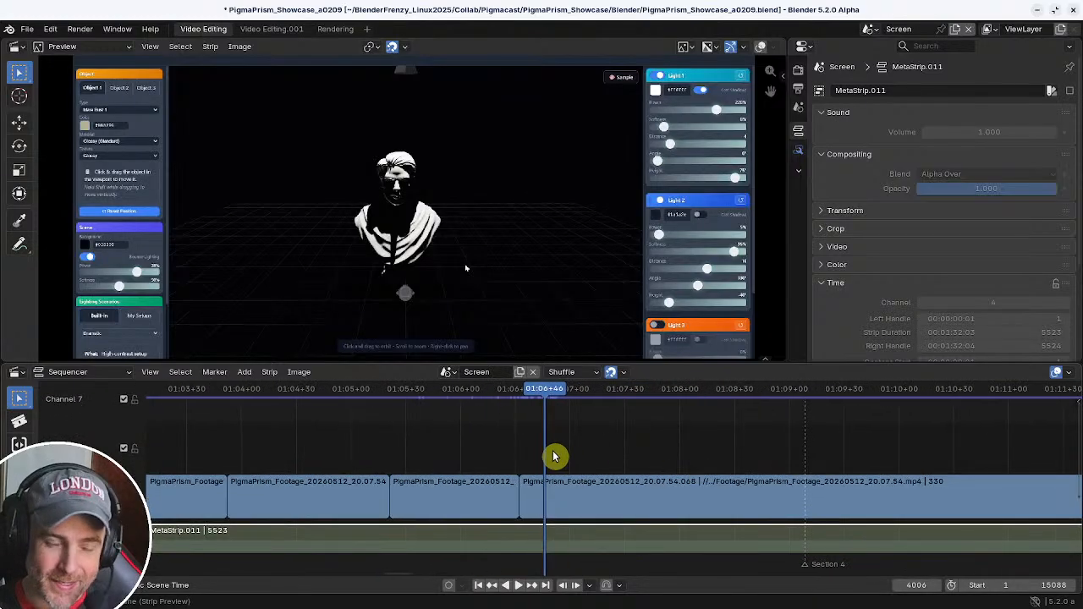
scroll(592, 455, "down", 3)
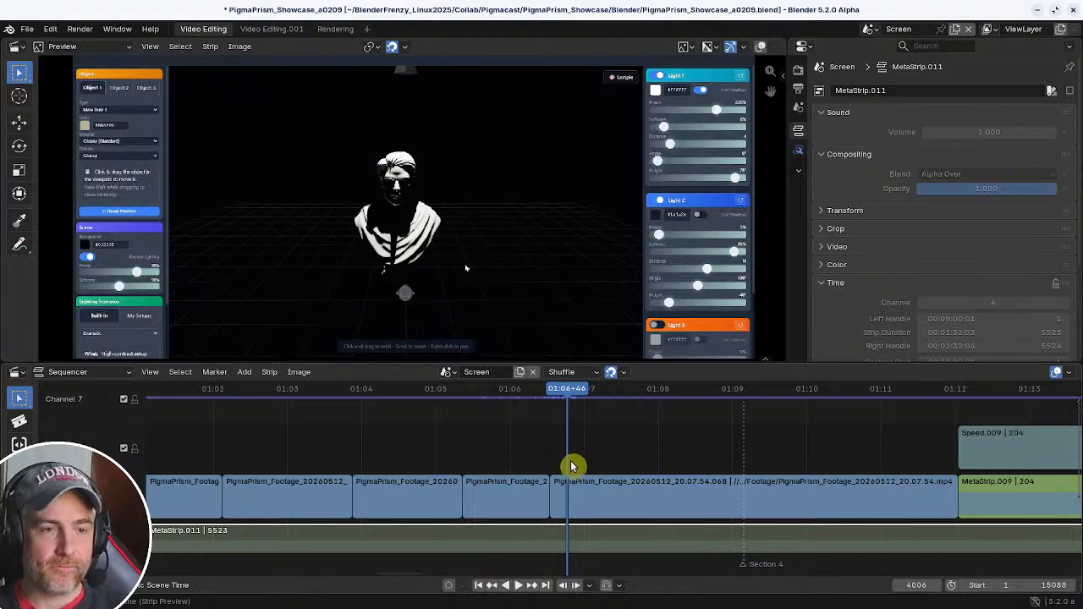
left_click(637, 503)
key("shift+d")
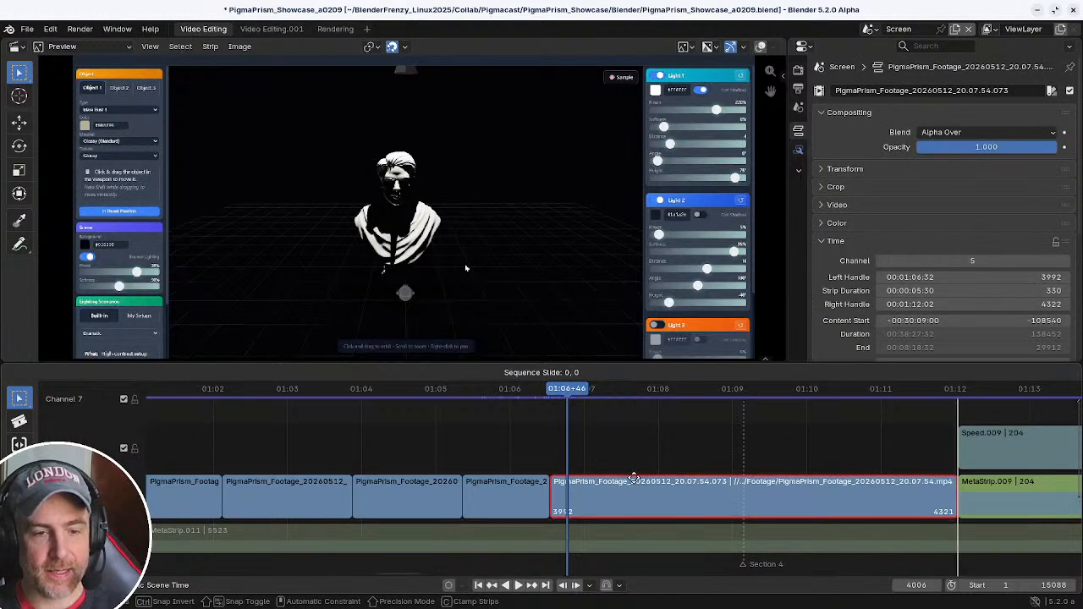
left_click(632, 454)
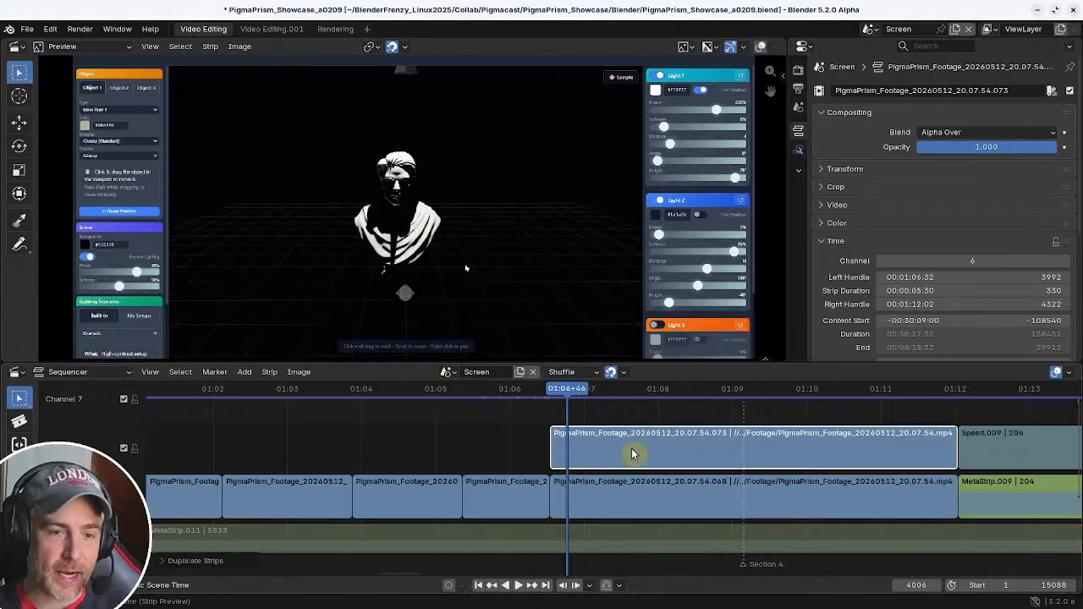
- Slide the duplicated strip earlier to start at 01:05:21 over the preceding bust shot and scrub into the overlap
scroll(632, 454, "down", 4)
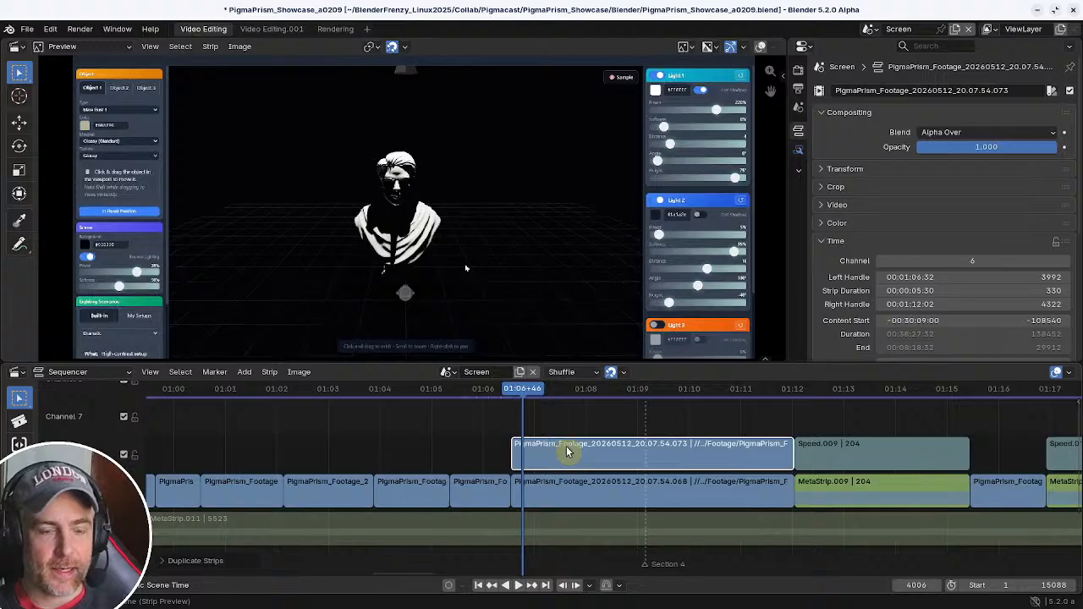
left_click_drag(567, 448, 508, 449)
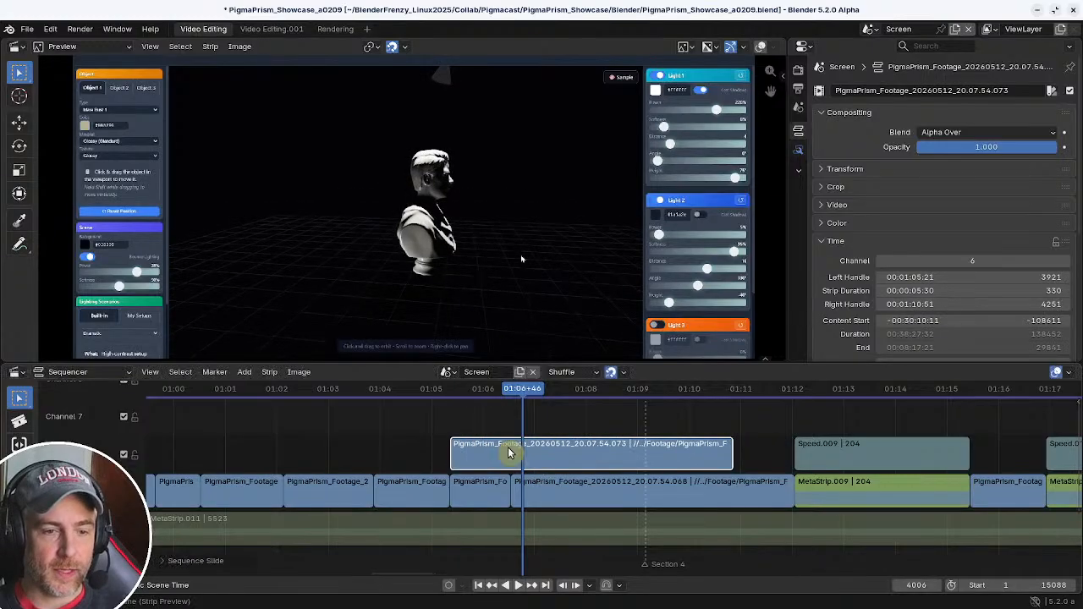
right_click_drag(479, 416, 477, 416, "shift")
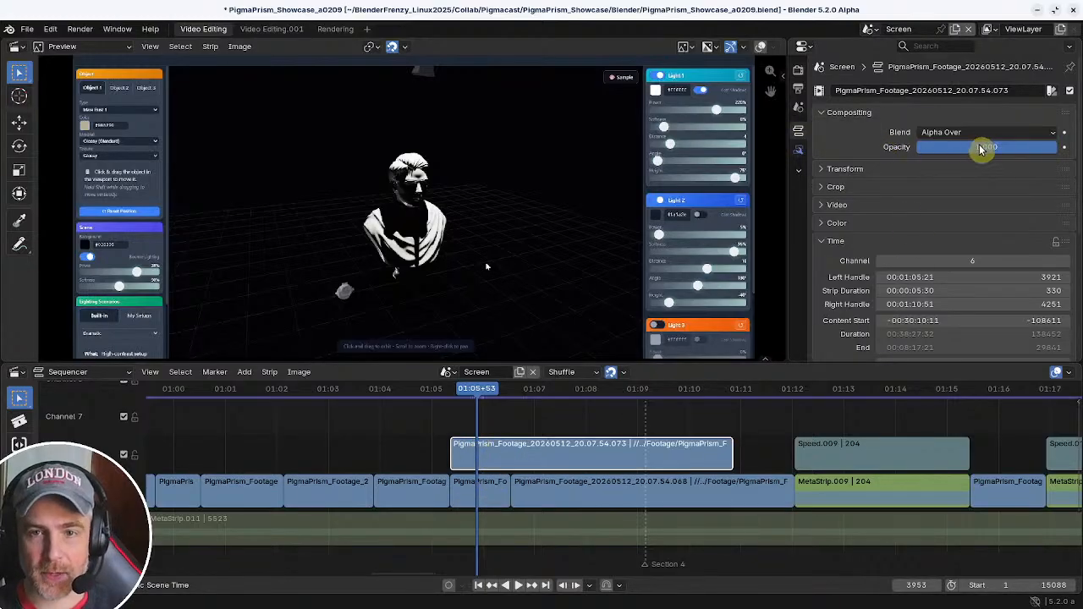
- Lower the duplicated strip's opacity to 0.390 and move it to start at 01:05:51, with the playhead at its first frame
left_click_drag(1011, 148, 926, 147)
left_click_drag(476, 394, 460, 391)
left_click_drag(487, 455, 512, 455)
key("Page_Up")
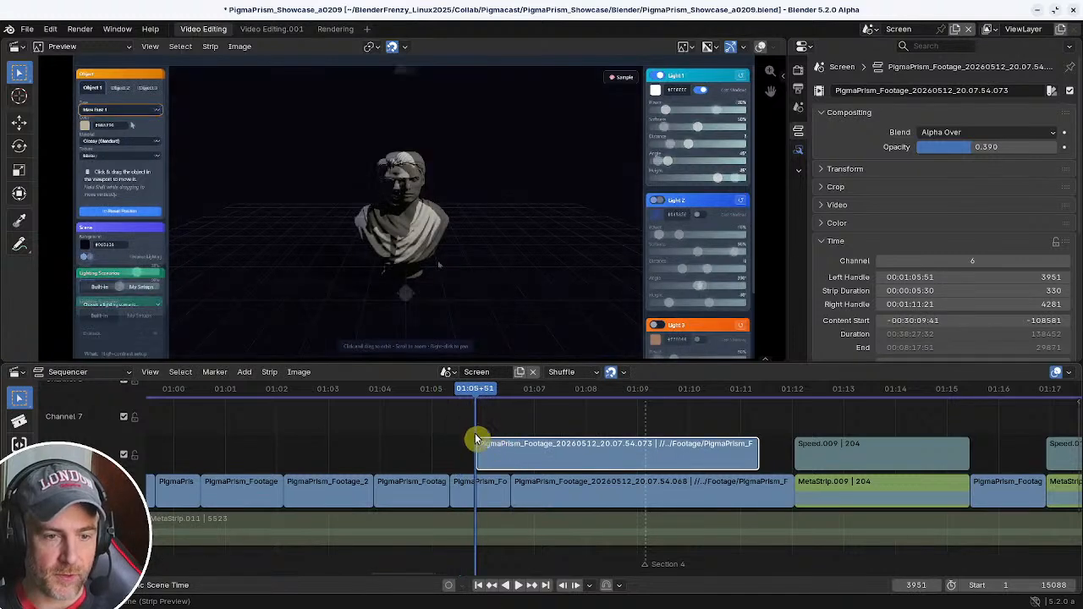
- Compare the alignment of the two overlaid busts in the preview, close up and at full frame
scroll(433, 214, "up", 8)
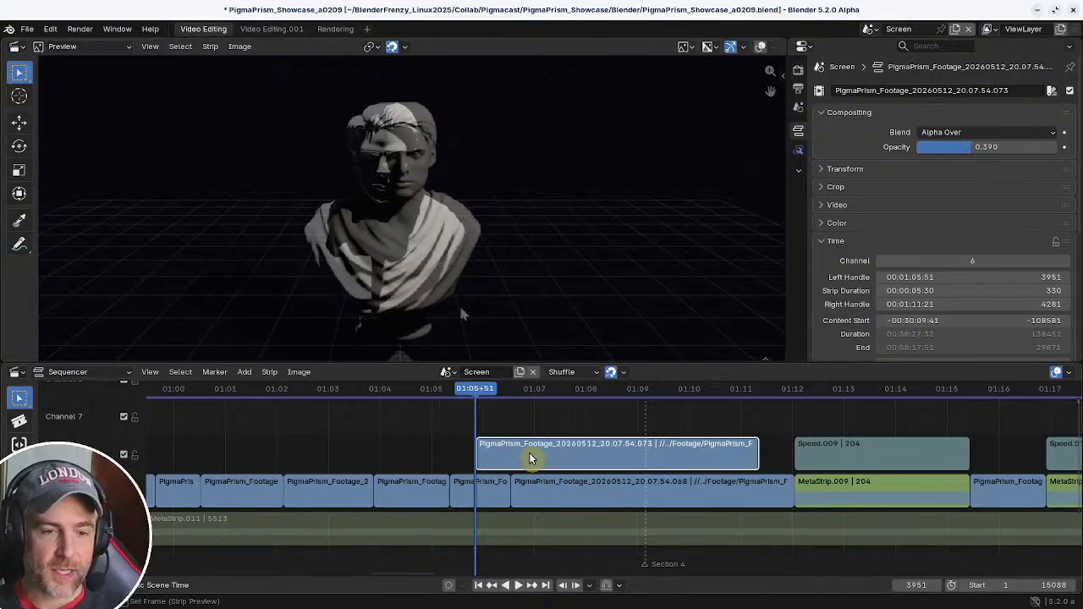
scroll(522, 455, "down", 3)
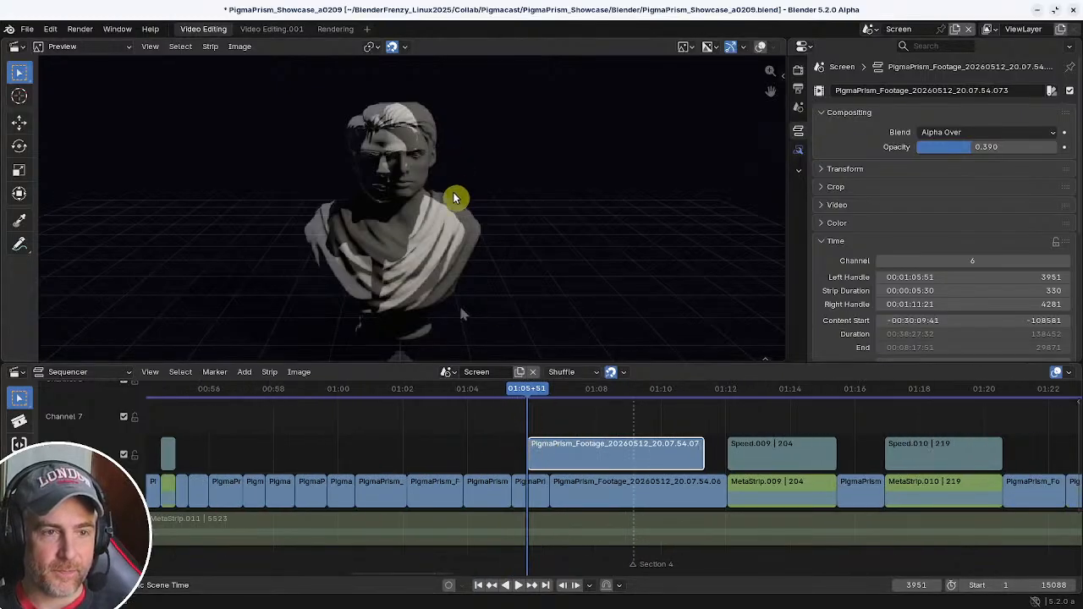
scroll(460, 207, "down", 5)
scroll(457, 200, "down", 2)
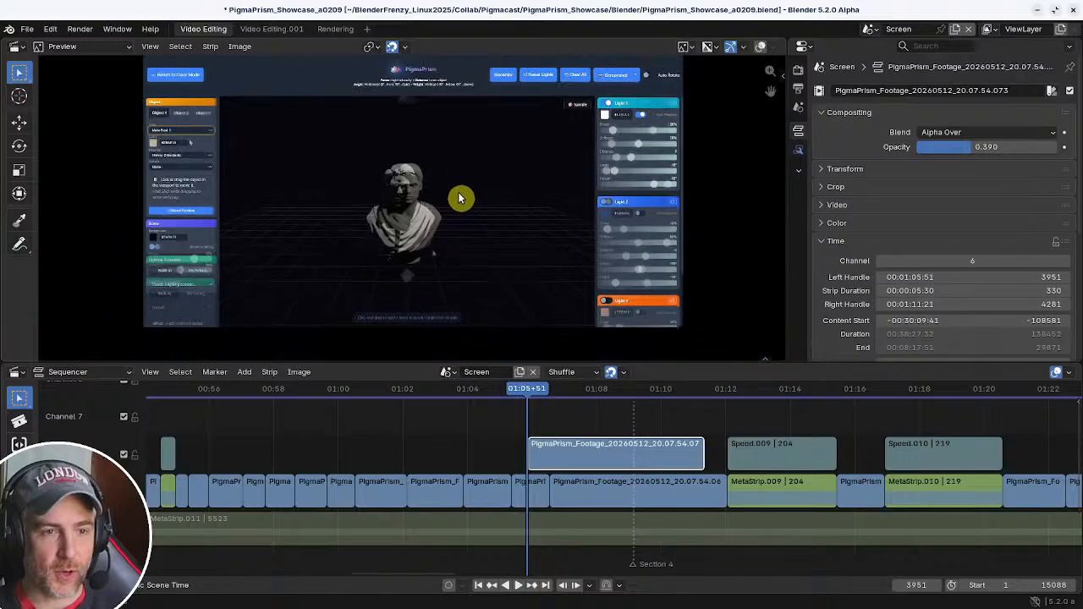
- Show the preview overlays and shift the translucent bust image about 30 units right and 2 units up to match the bust underneath
left_click(760, 47)
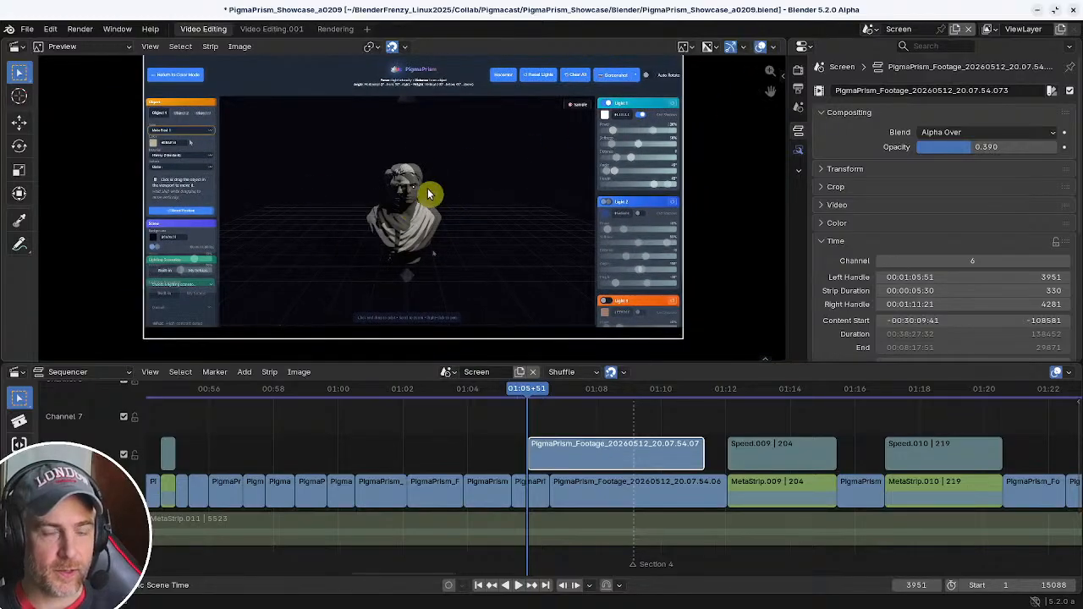
key("g")
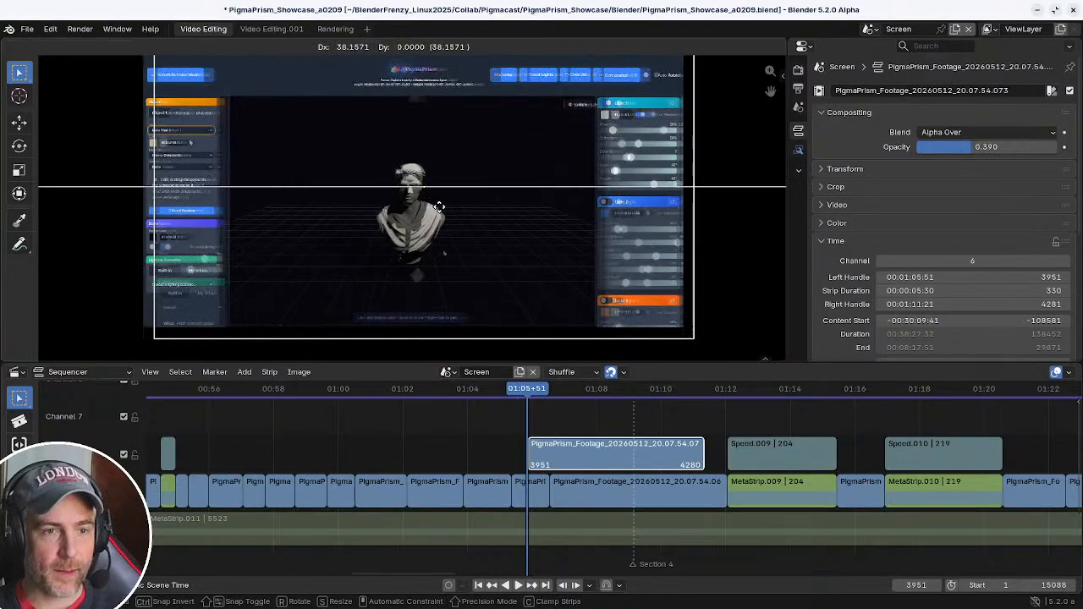
right_click(444, 211)
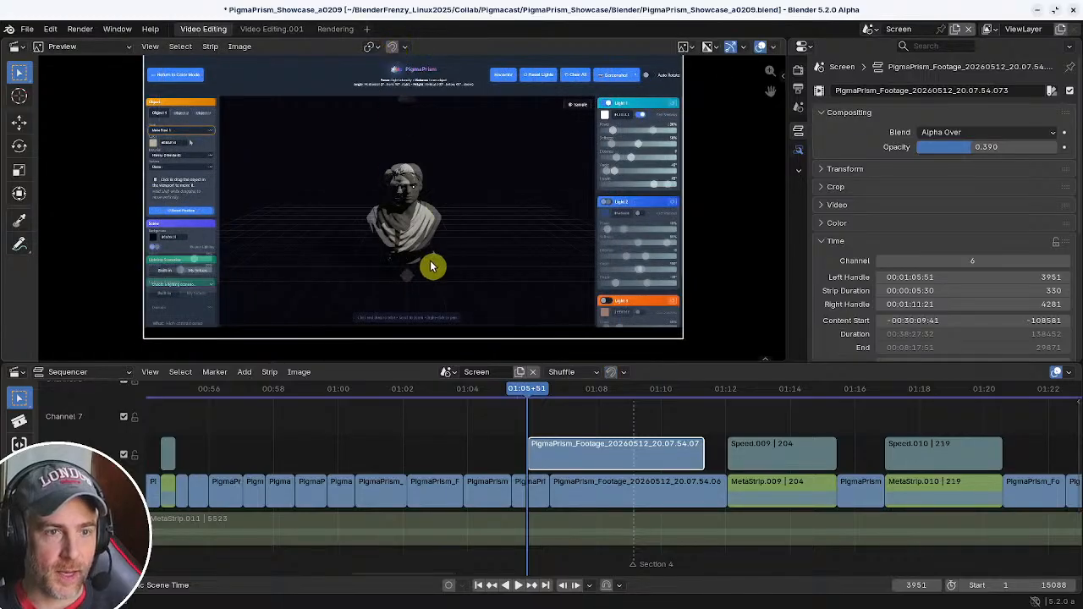
scroll(430, 261, "up", 4)
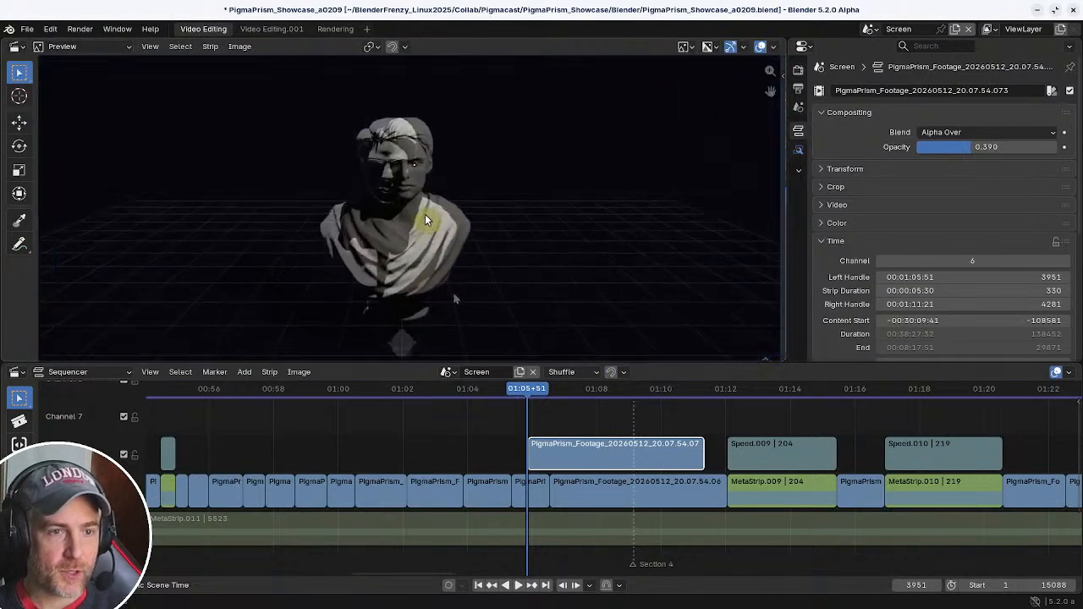
key("g")
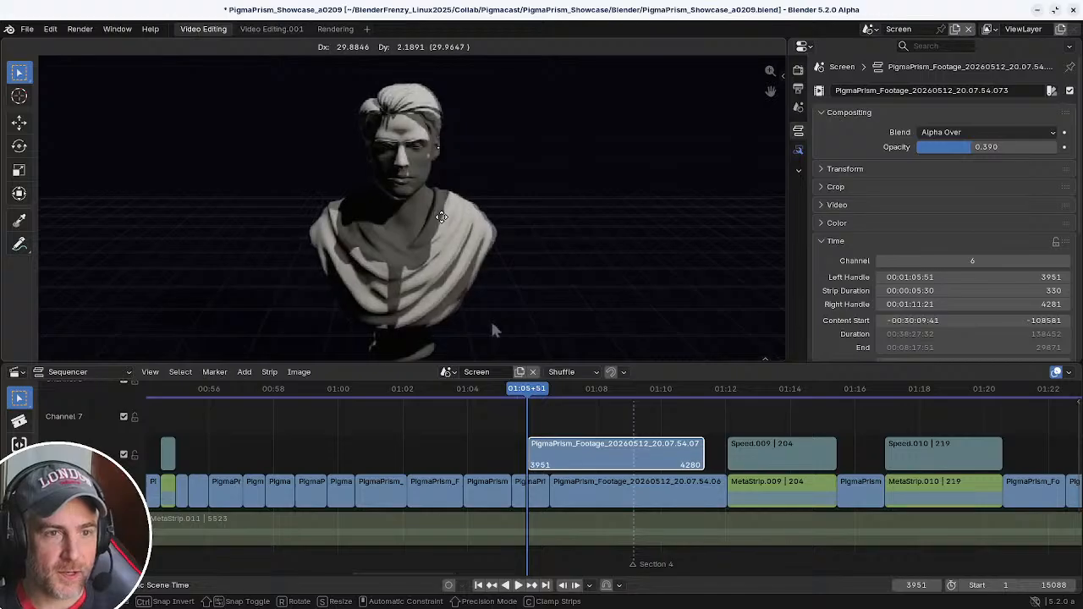
left_click(441, 216)
scroll(444, 224, "down", 4)
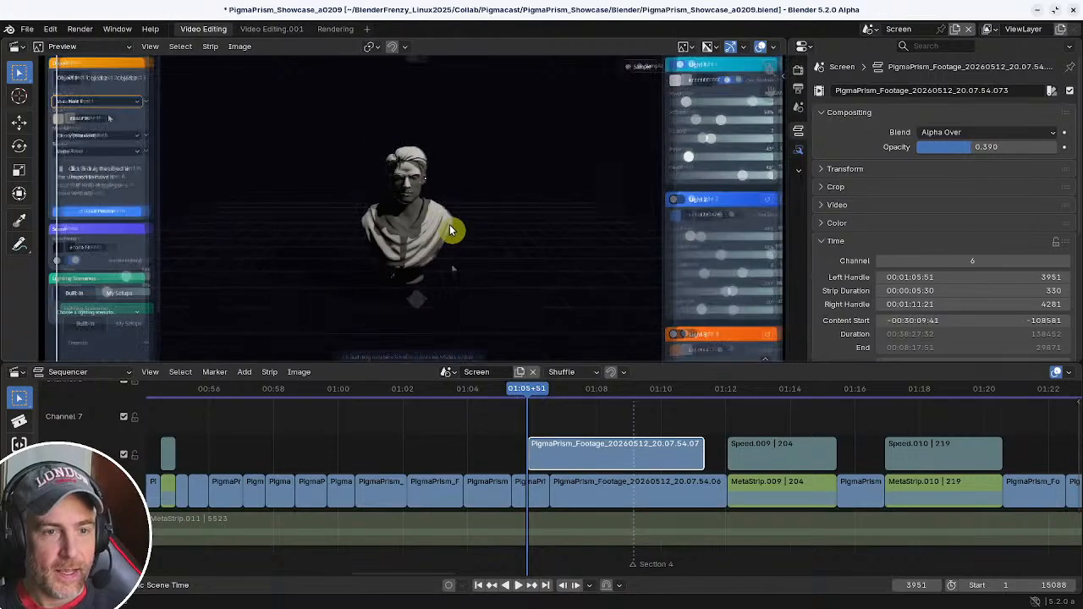
scroll(359, 253, "up", 2)
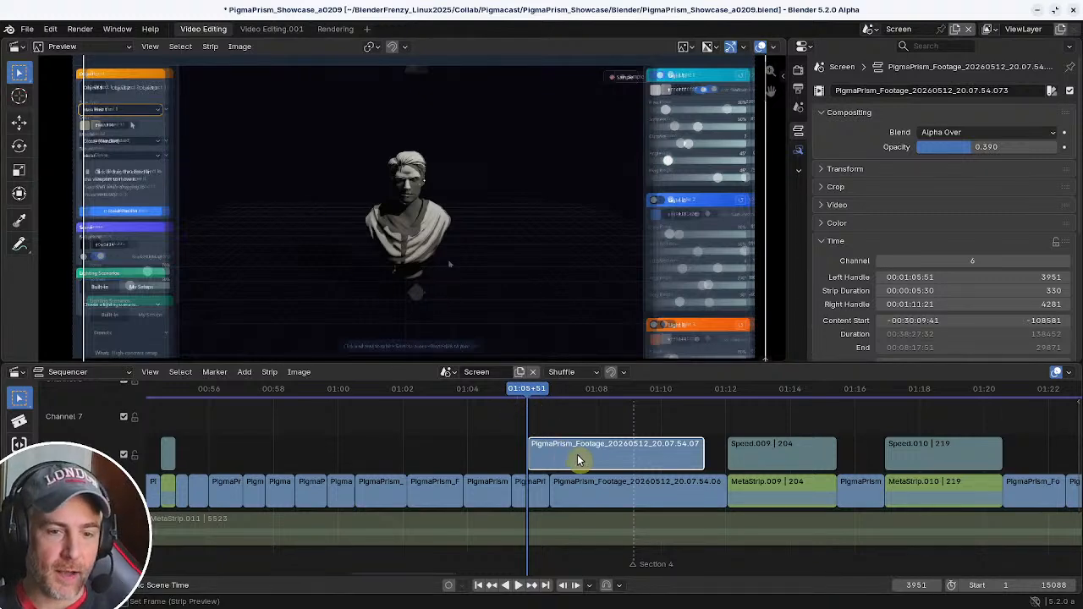
- Slide the duplicated channel 6 strip later to start at 01:06:32, directly above the original footage strip
left_click_drag(577, 454, 602, 449)
right_click(599, 454)
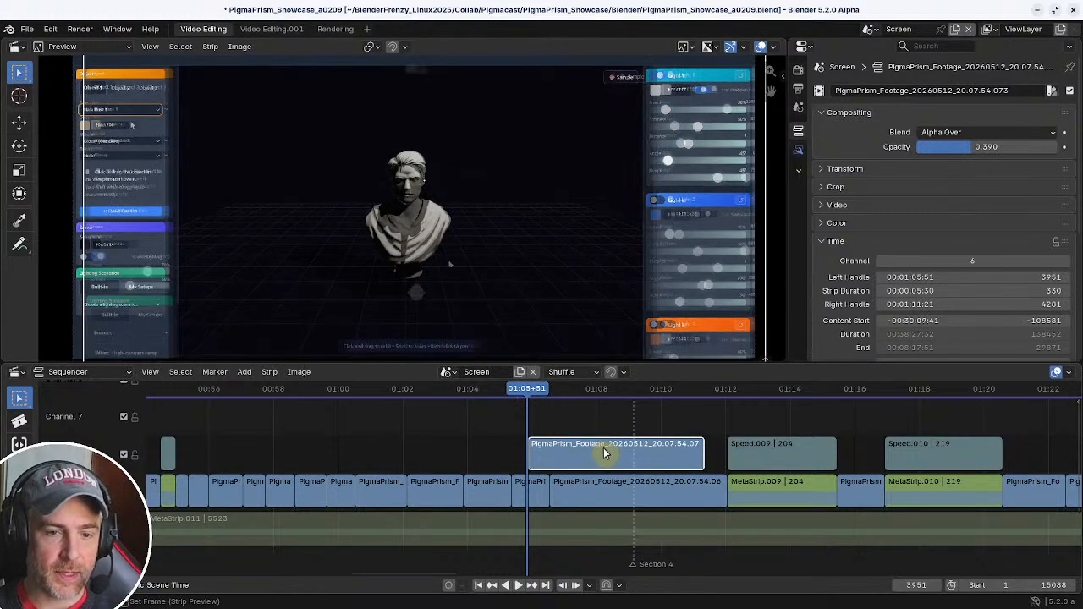
left_click_drag(676, 454, 695, 453)
middle_click_drag(696, 442, 555, 417)
scroll(553, 418, "up", 1)
left_click_drag(546, 427, 554, 430)
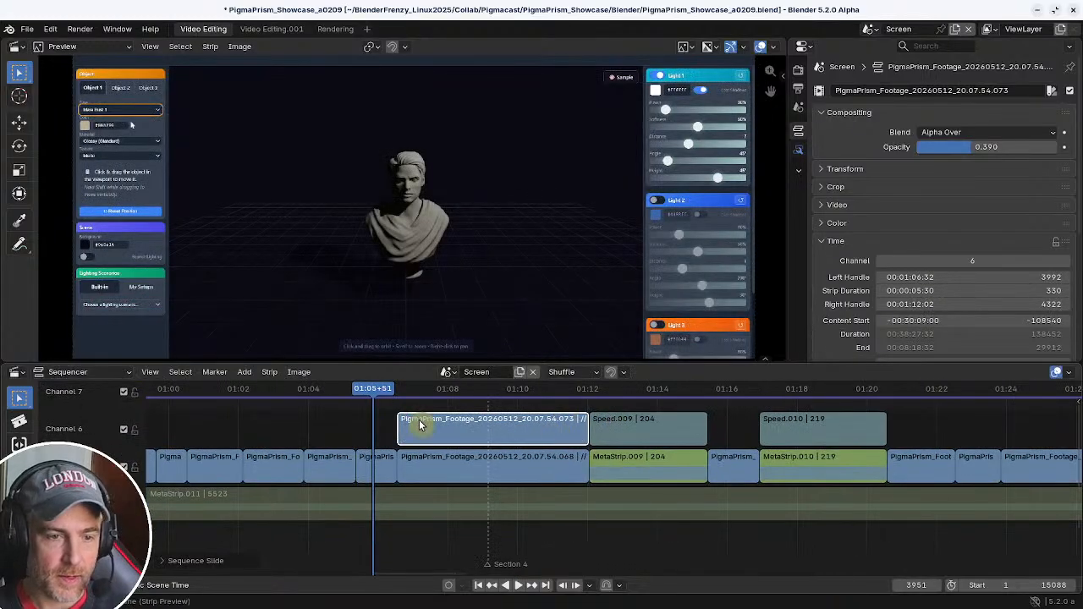
- Play the transition from the preceding bust shot at 01:05:51 into the semi-transparent duplicated strip
middle_click_drag(419, 424, 611, 460)
left_click(562, 391)
key("space")
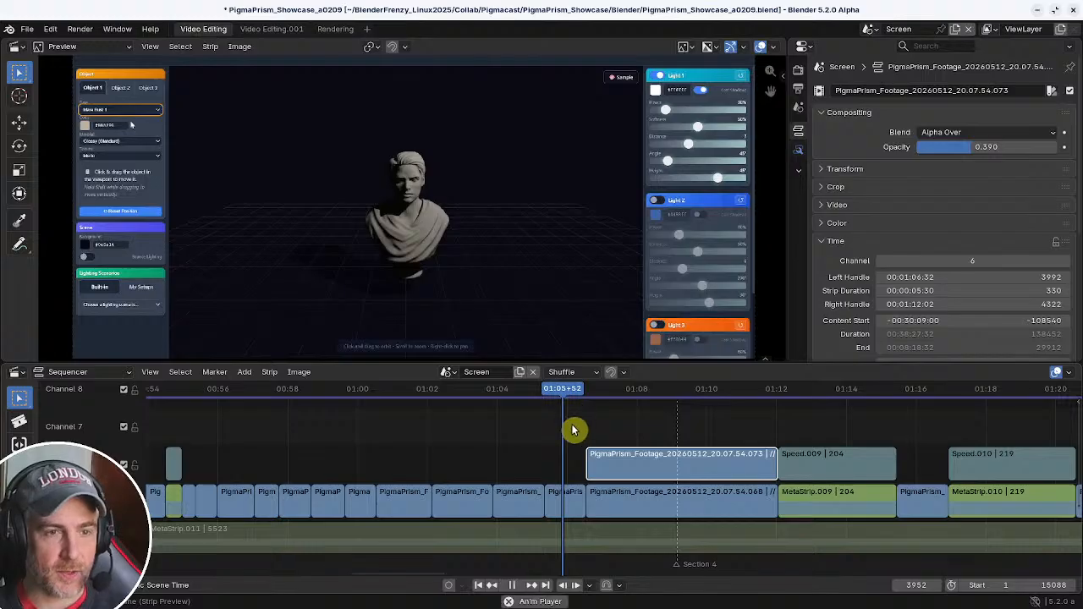
key("space")
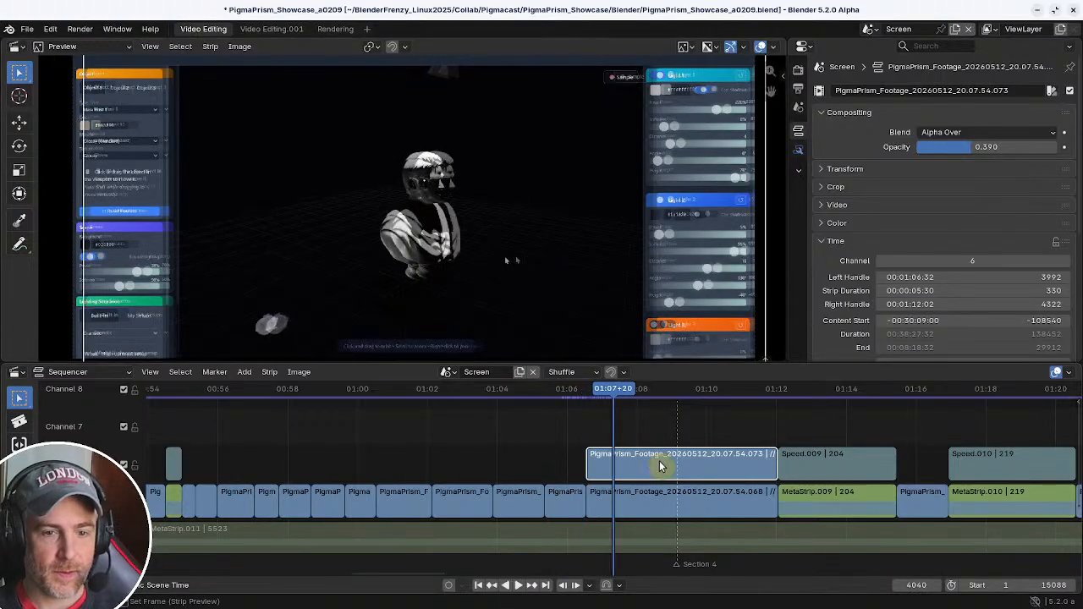
- Raise the duplicated strip's opacity to 1.000 and replay the cut from the preceding bust shot
left_click_drag(991, 149, 1058, 150)
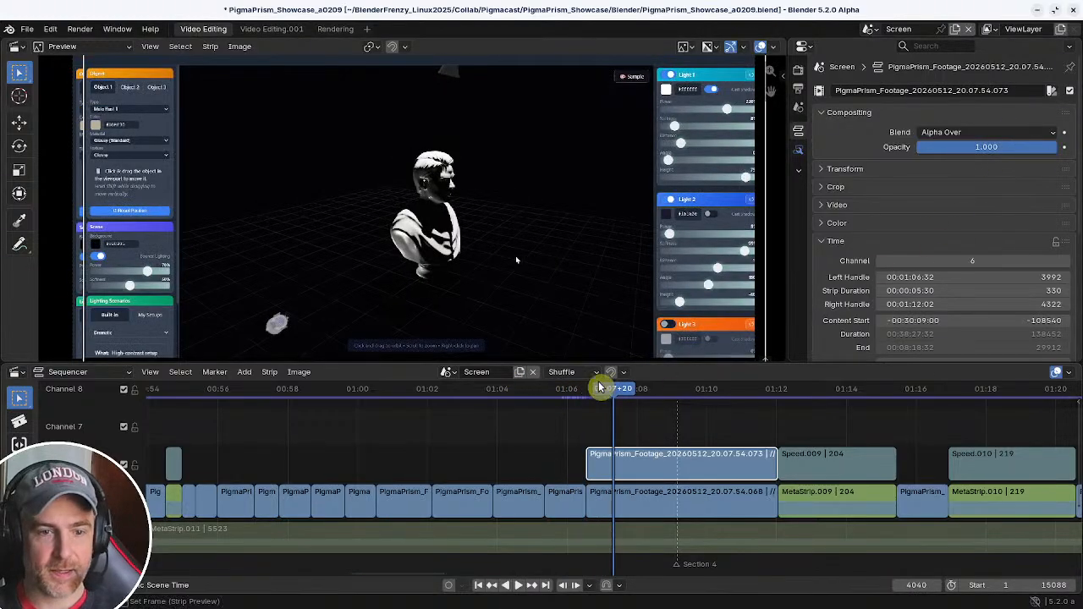
left_click_drag(599, 387, 551, 386)
key("space")
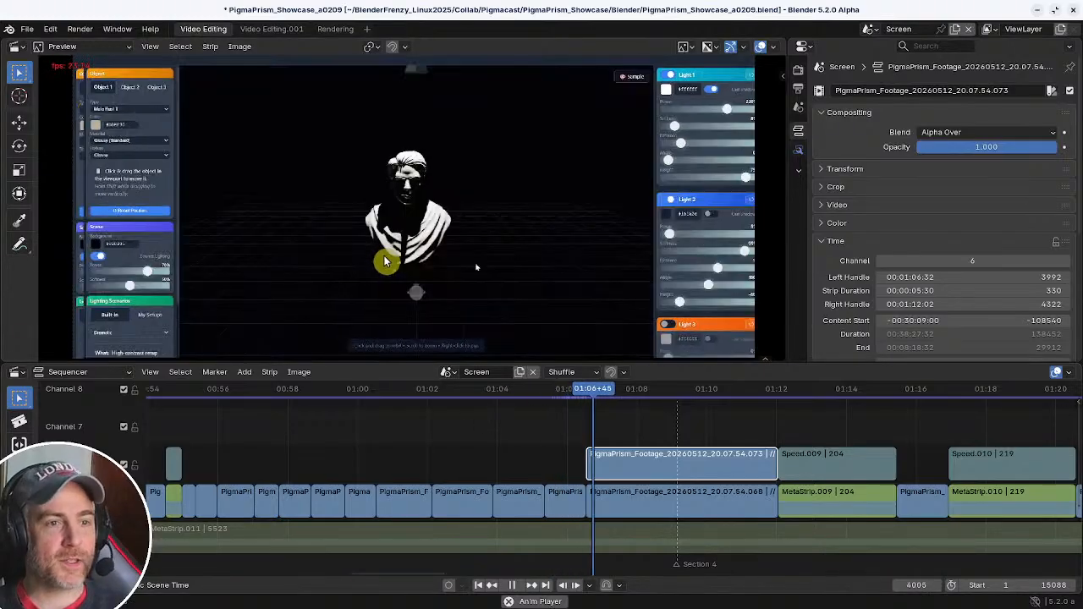
key("space")
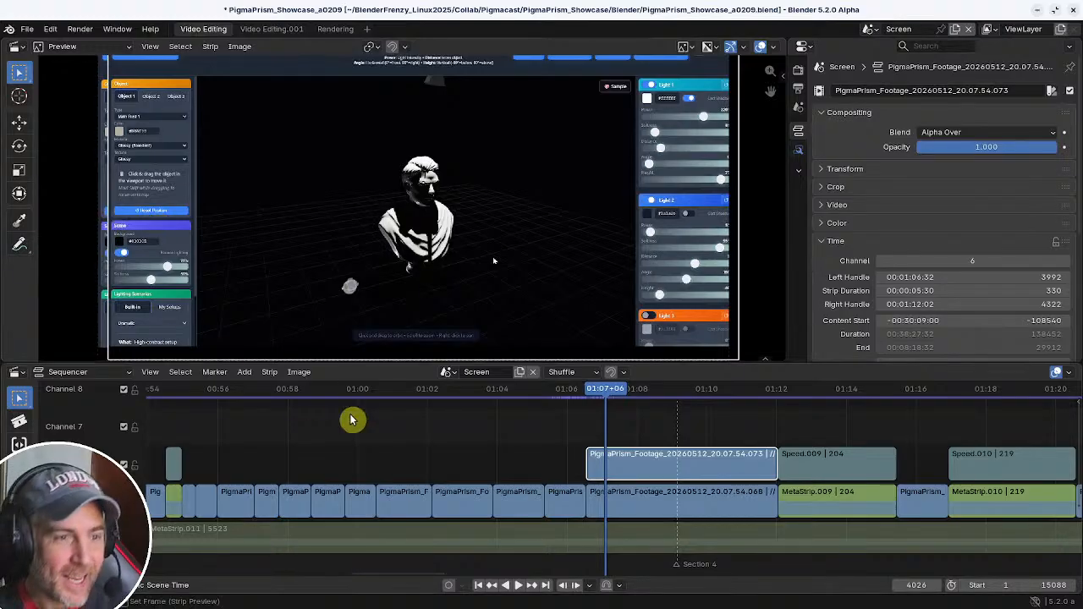
- Select the original footage strip on channel 5 and inspect its image around 01:08:13
scroll(302, 201, "down", 1)
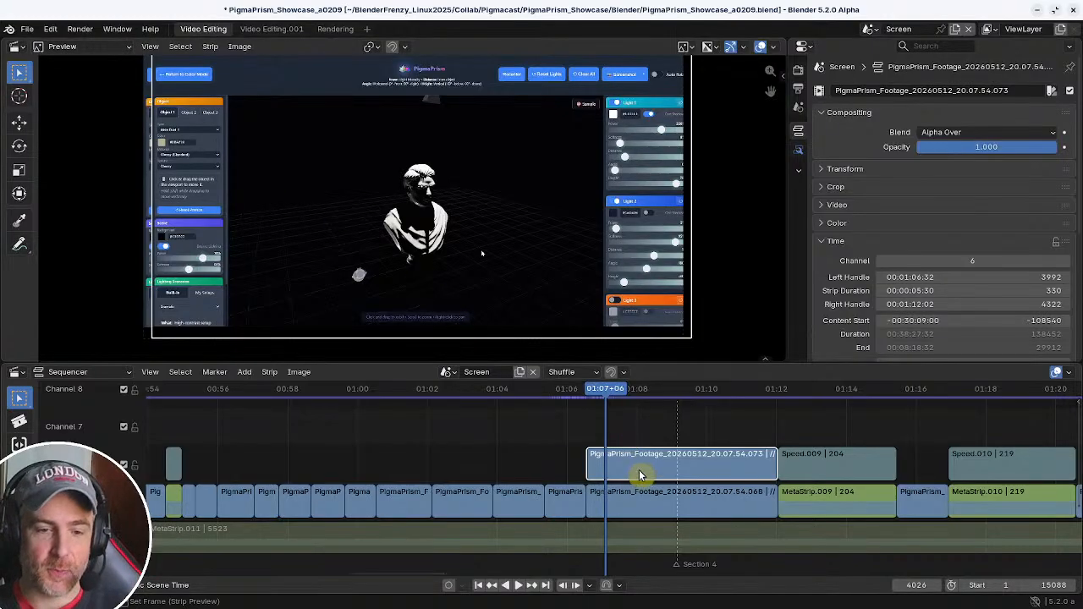
left_click(630, 505)
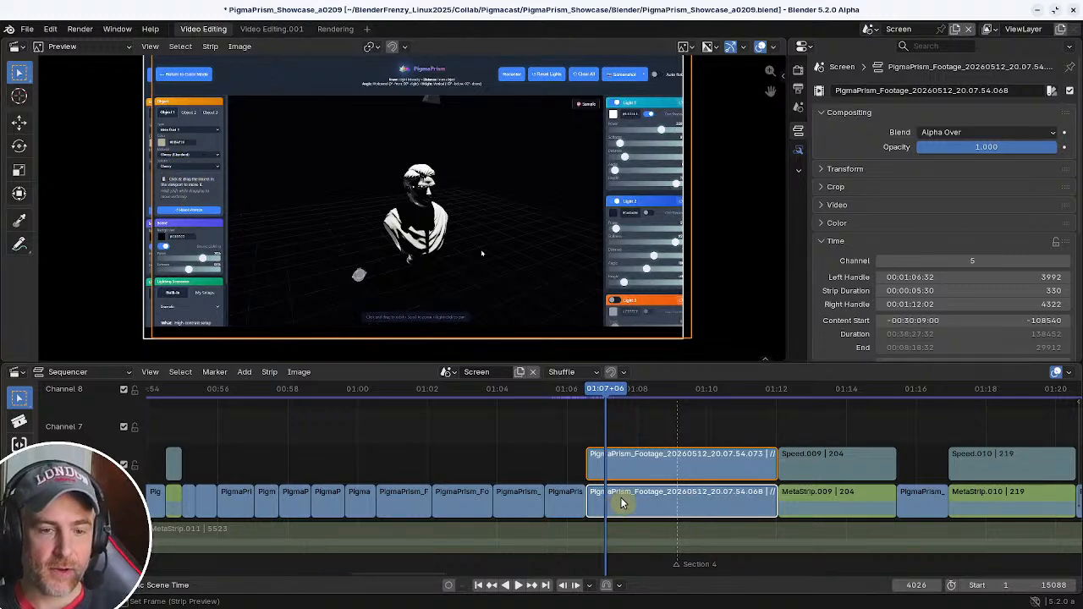
left_click_drag(620, 505, 645, 504)
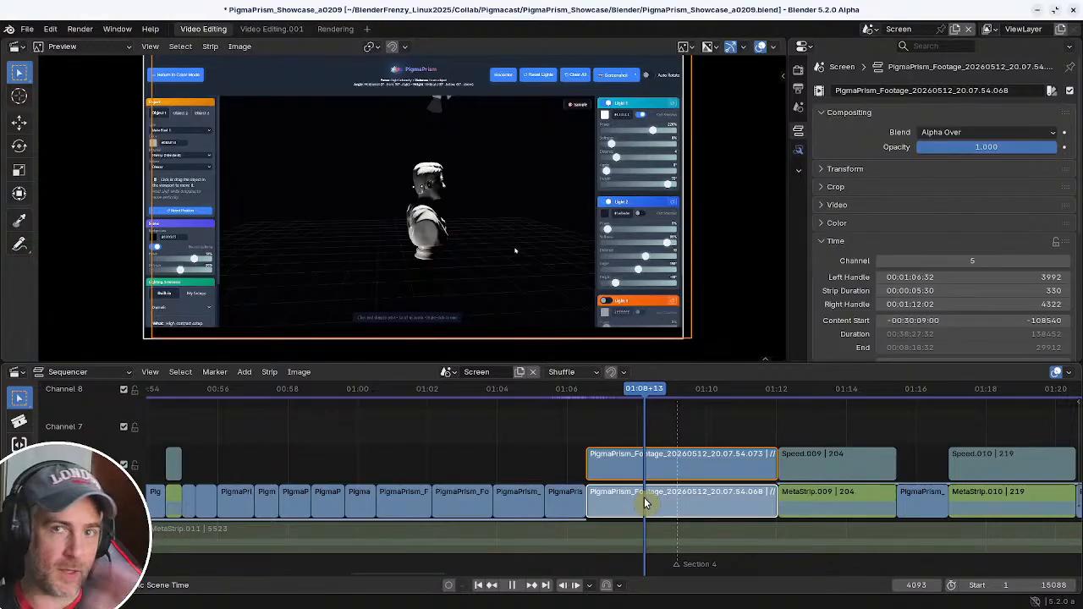
- Crop the duplicated channel 6 strip by 180 px on all four sides
left_click(634, 466)
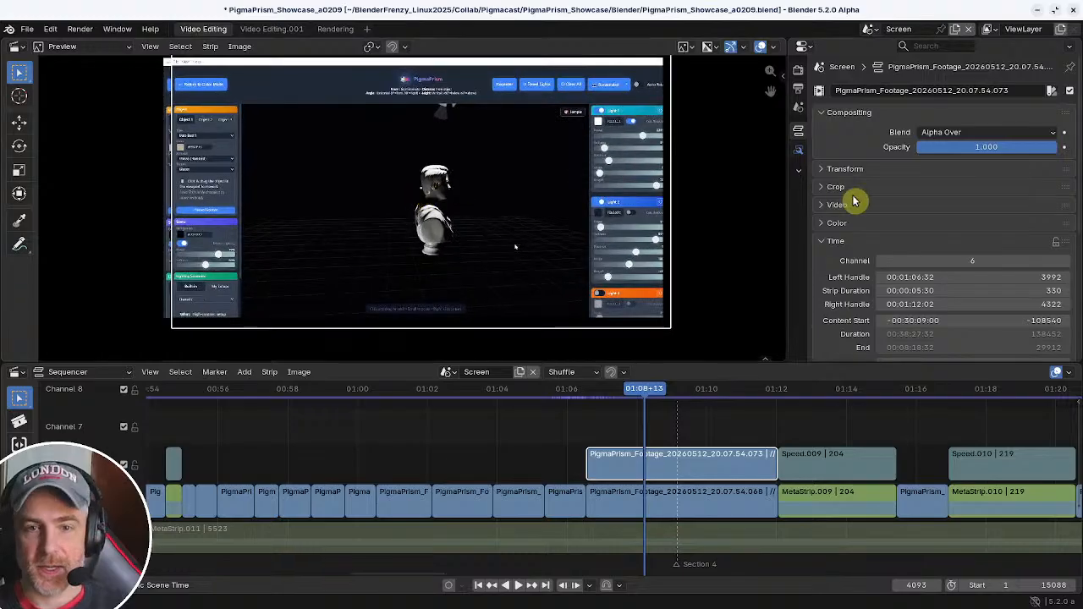
scroll(888, 169, "down", 3)
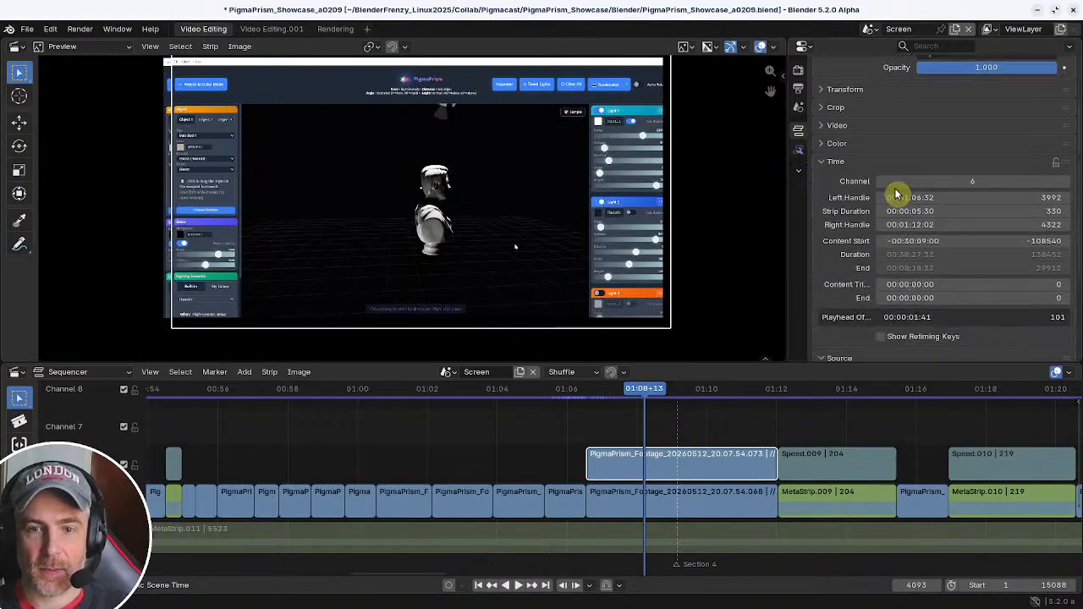
left_click(836, 108)
scroll(899, 162, "up", 1)
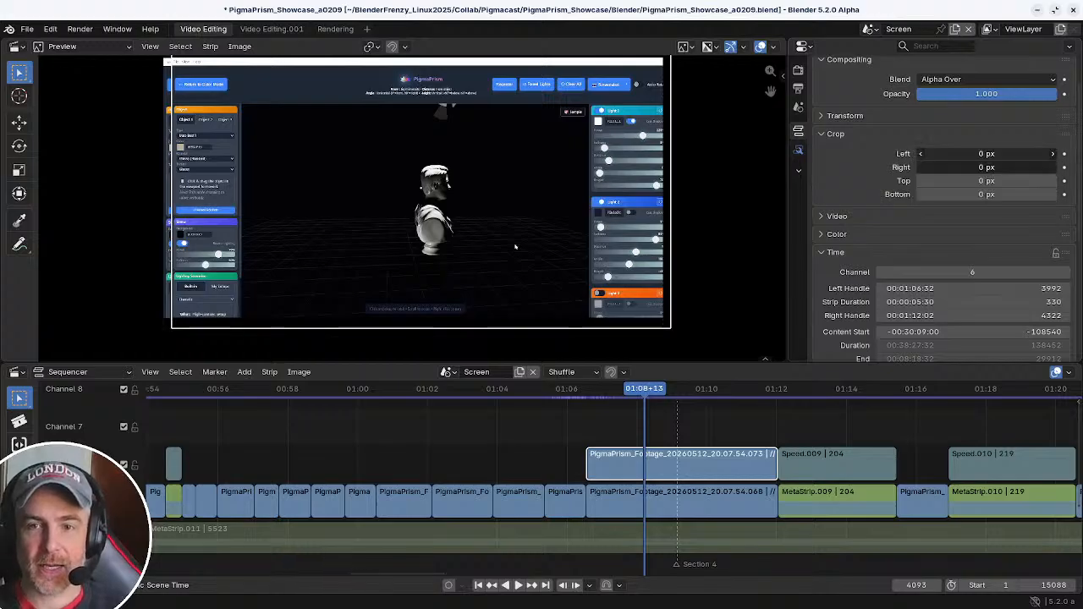
left_click_drag(986, 153, 1078, 193)
left_click_drag(985, 194, 1051, 193)
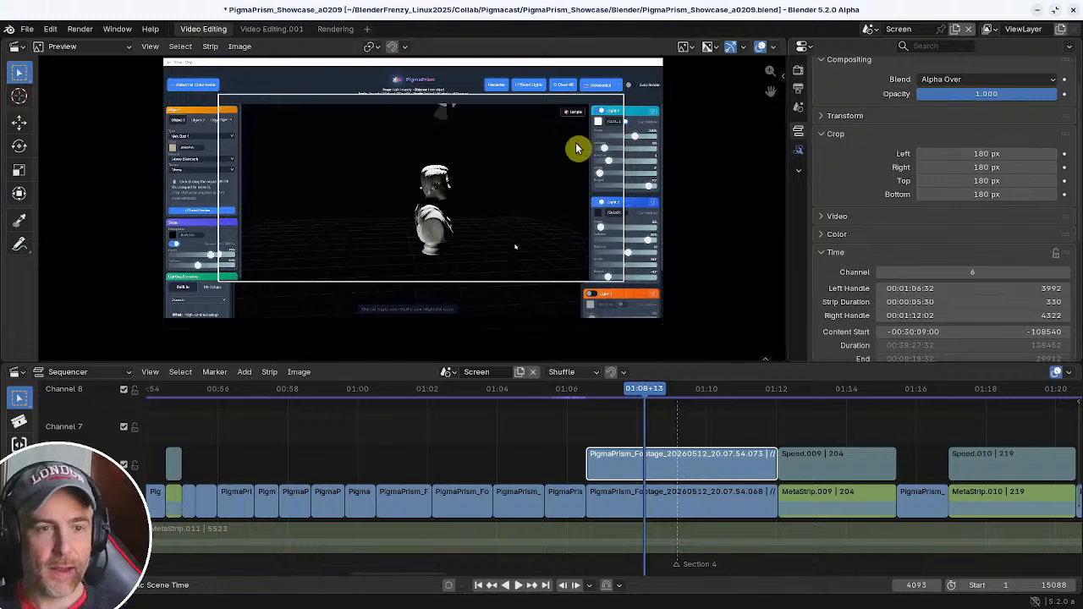
- Set the duplicated strip's crop to 497 px on the left and right and 370 px on the top, and deselect it
left_click_drag(988, 154, 1062, 167)
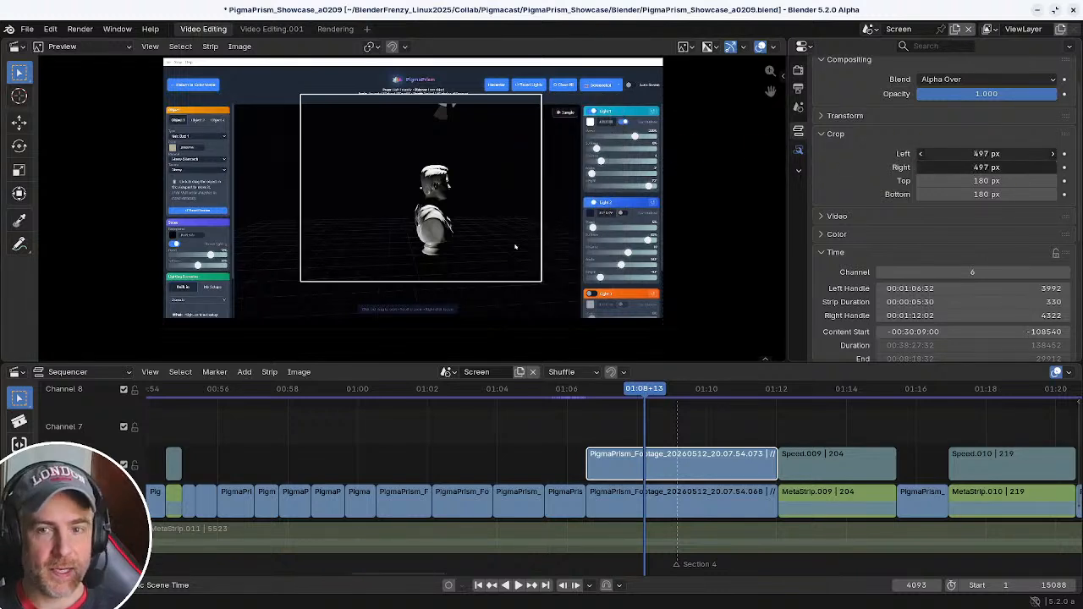
left_click_drag(977, 180, 1042, 181)
right_click(979, 181)
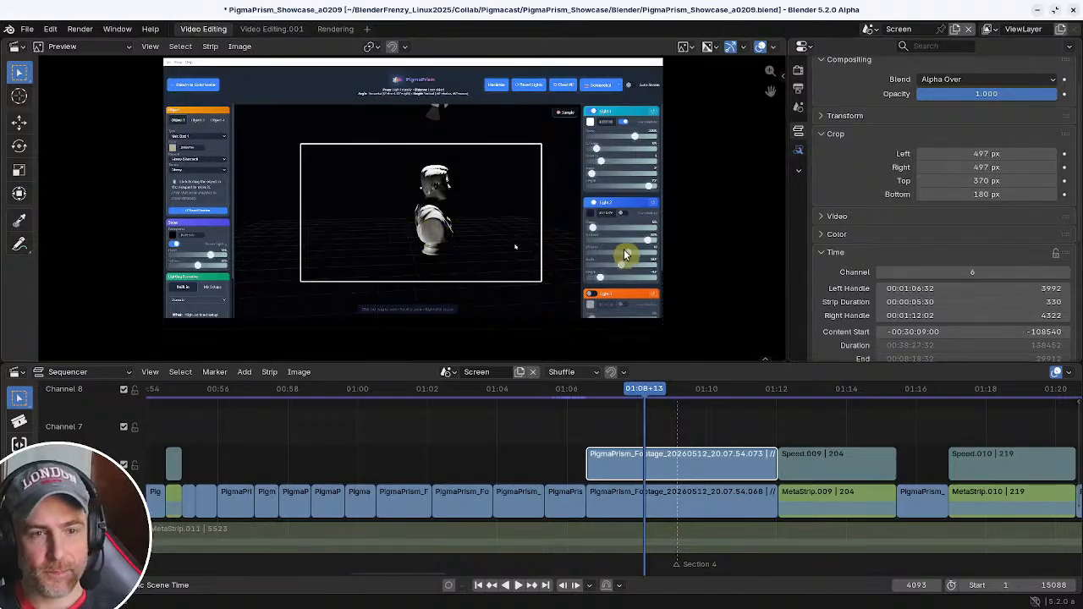
left_click(709, 265)
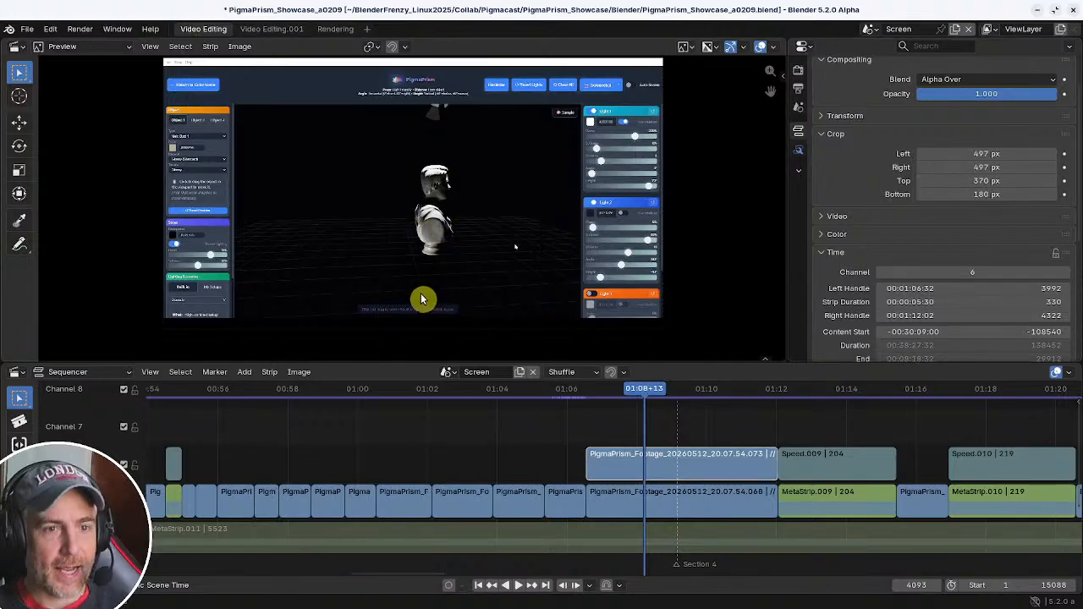
- Replay the cut into the cropped bust strip and preview each of the two stacked footage strips
left_click_drag(650, 395, 587, 395)
key("space")
right_click_drag(623, 460, 627, 453, "shift")
right_click_drag(636, 511, 630, 509, "shift")
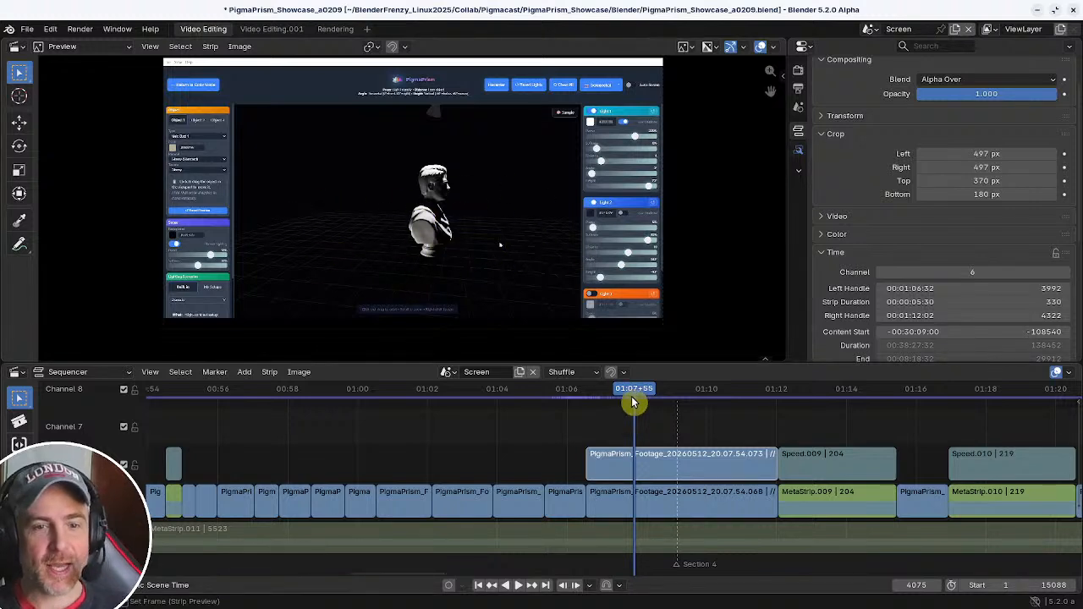
left_click(584, 391)
key("space")
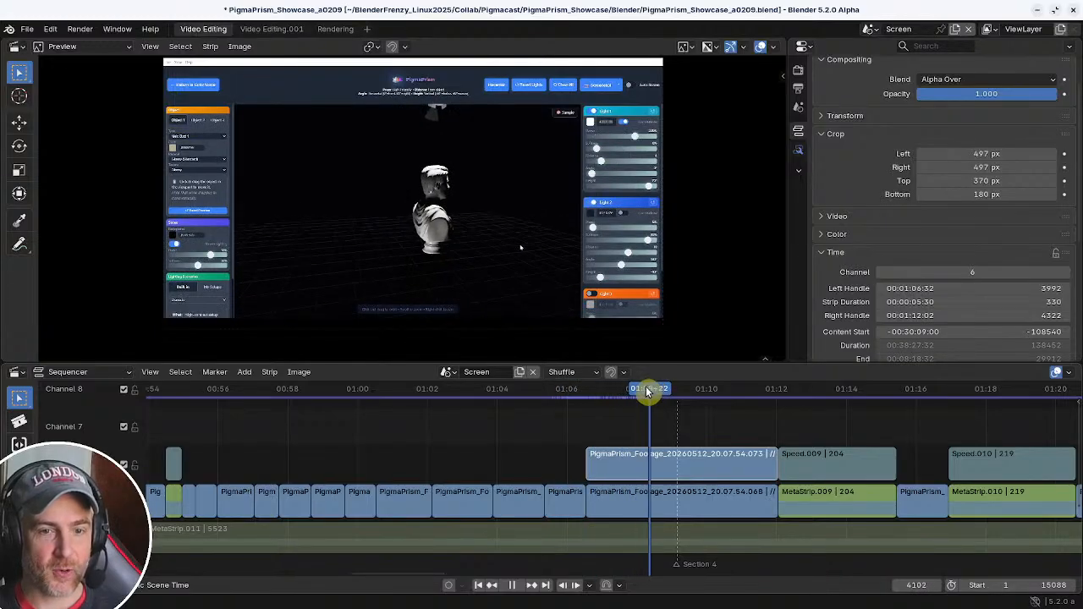
left_click_drag(646, 392, 575, 392)
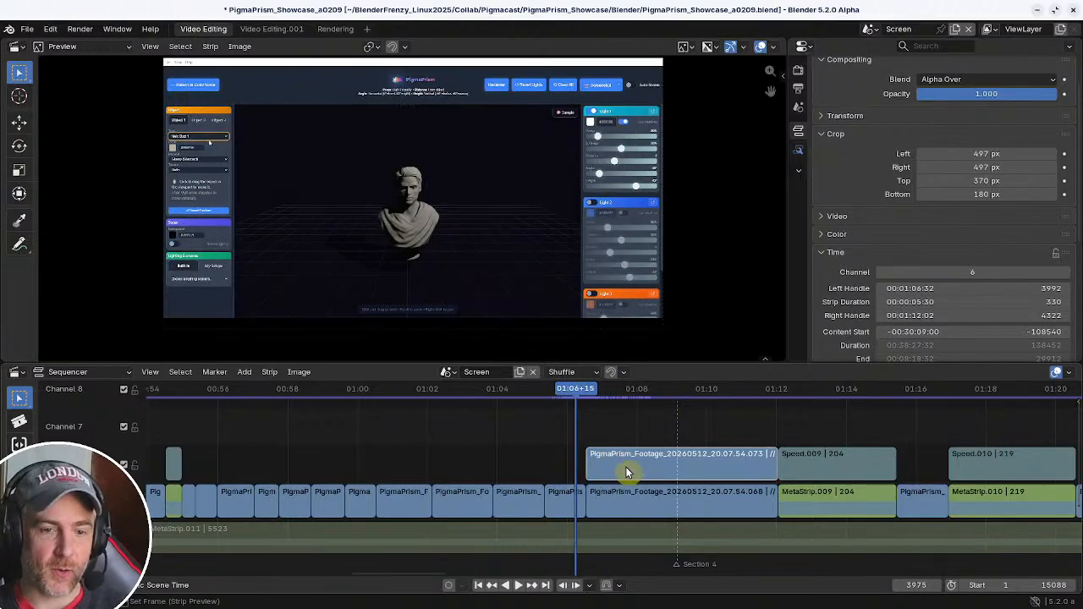
- Mute the cropped strip to play the cut without it, and unmute it to compare the same cut with the overlay
key("h")
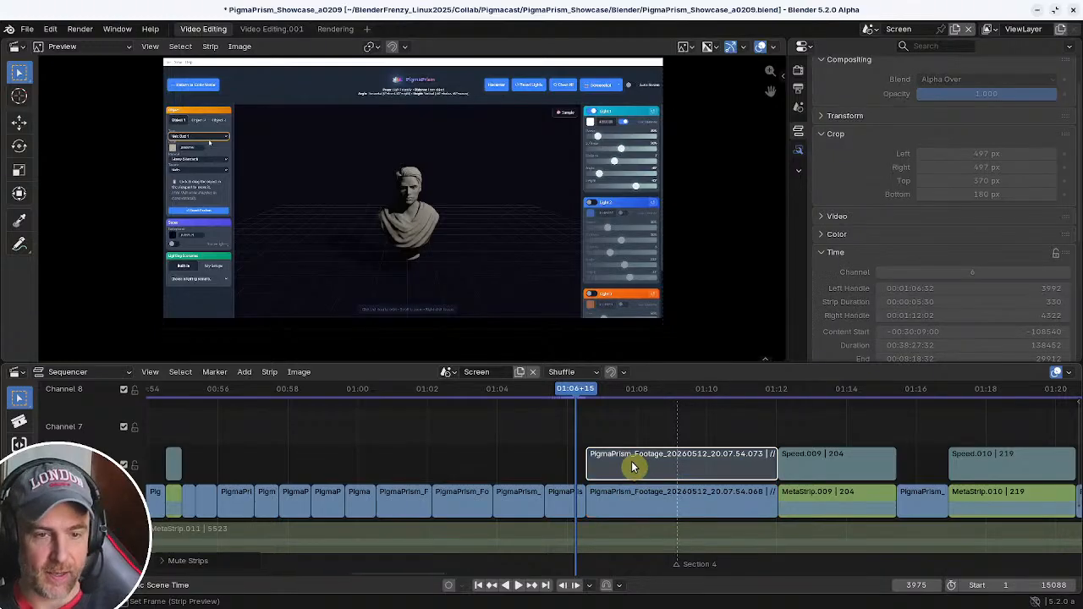
key("space")
left_click_drag(603, 388, 584, 391)
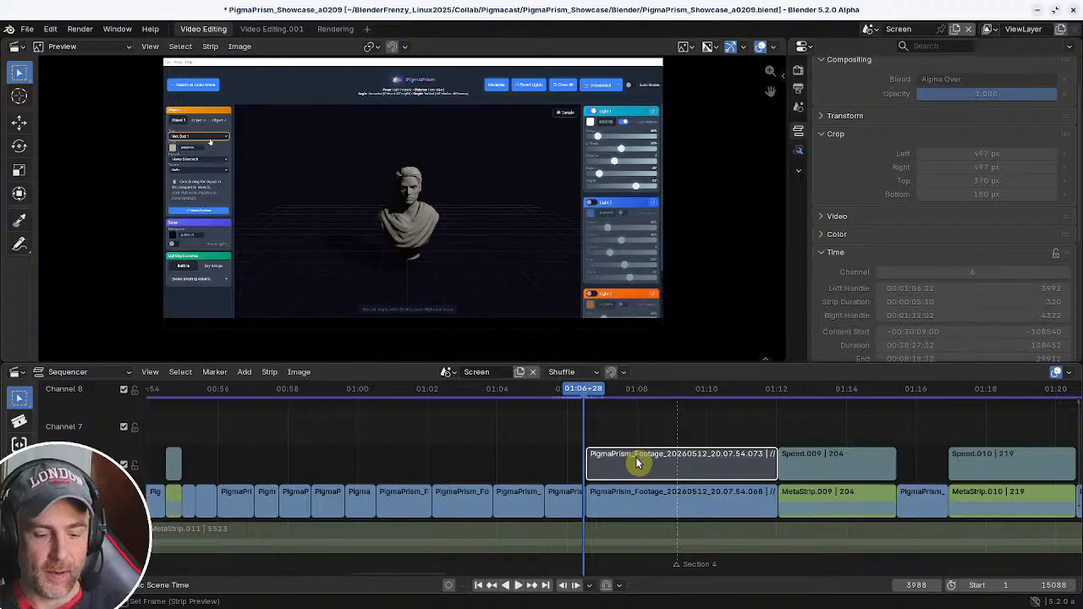
key("alt+h")
key("space")
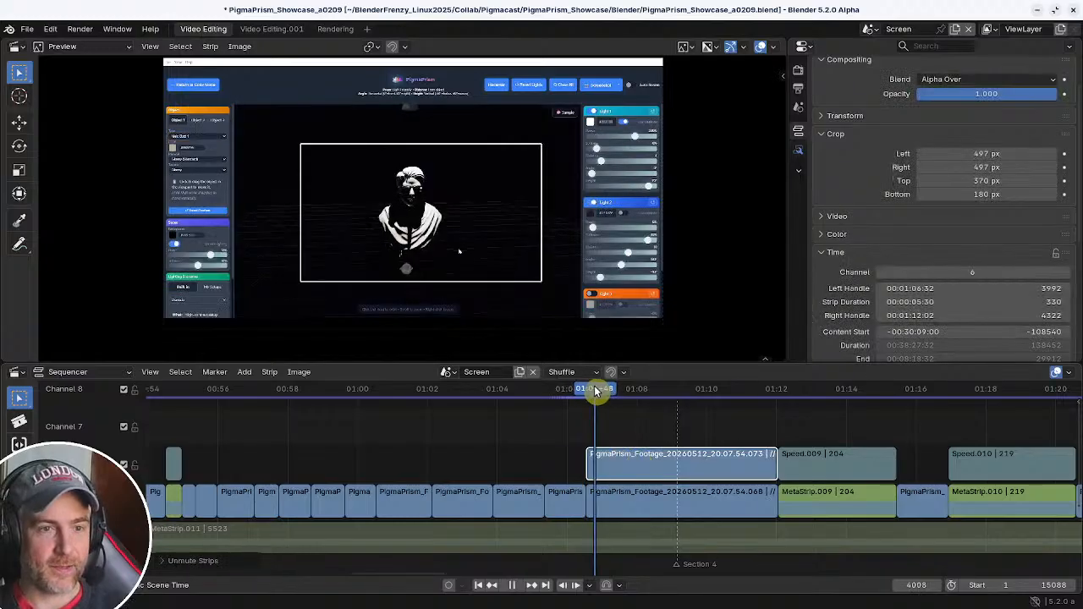
key("Escape")
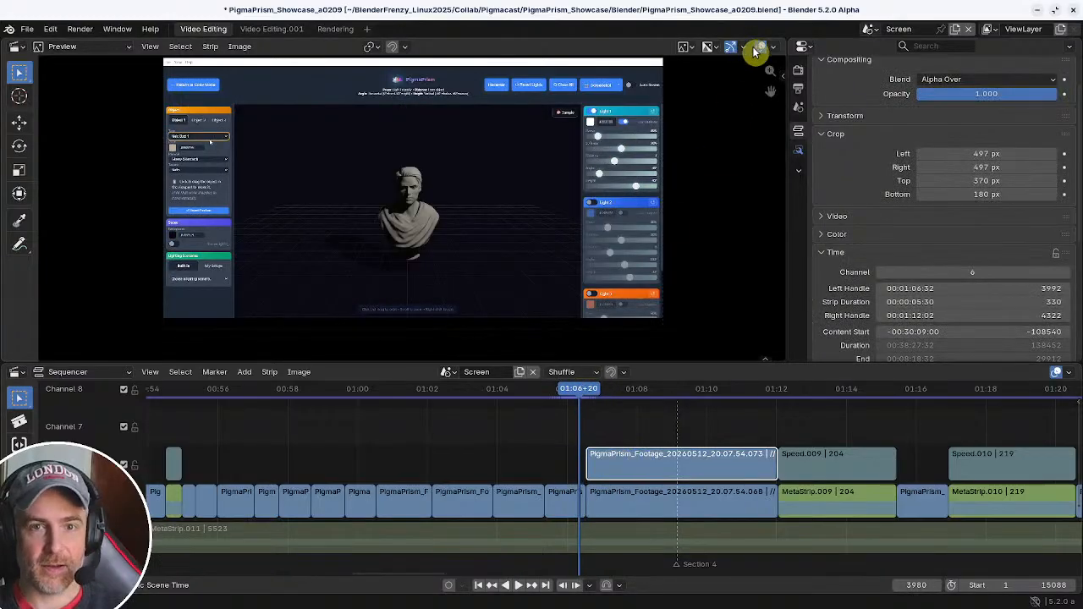
- Replay the cut into the cropped strip without preview overlays and bring the strips around the Section 5 marker into view
key("space")
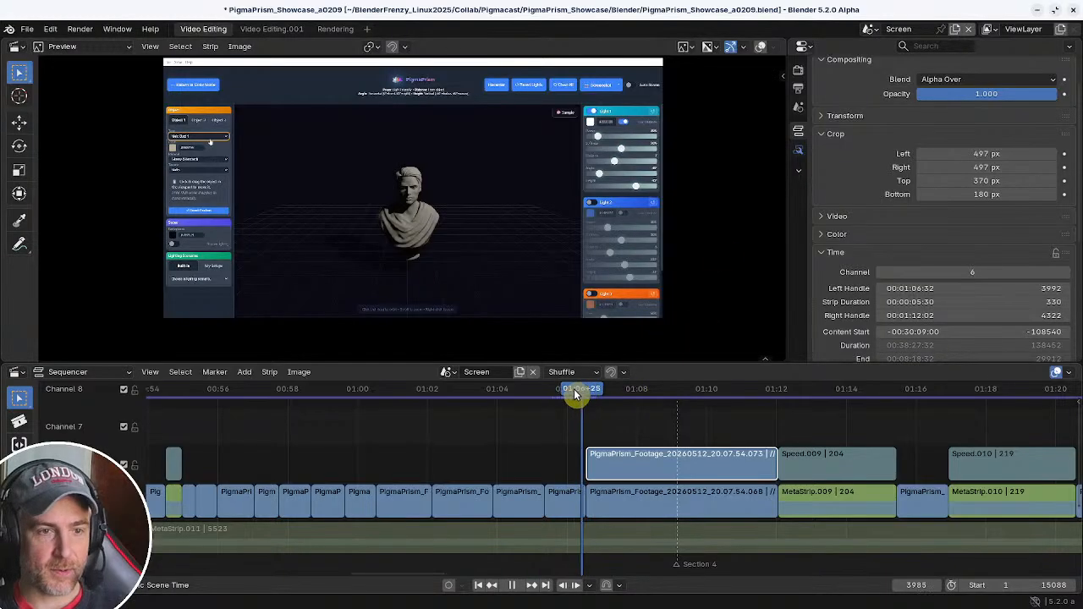
left_click_drag(576, 394, 575, 394)
key("space")
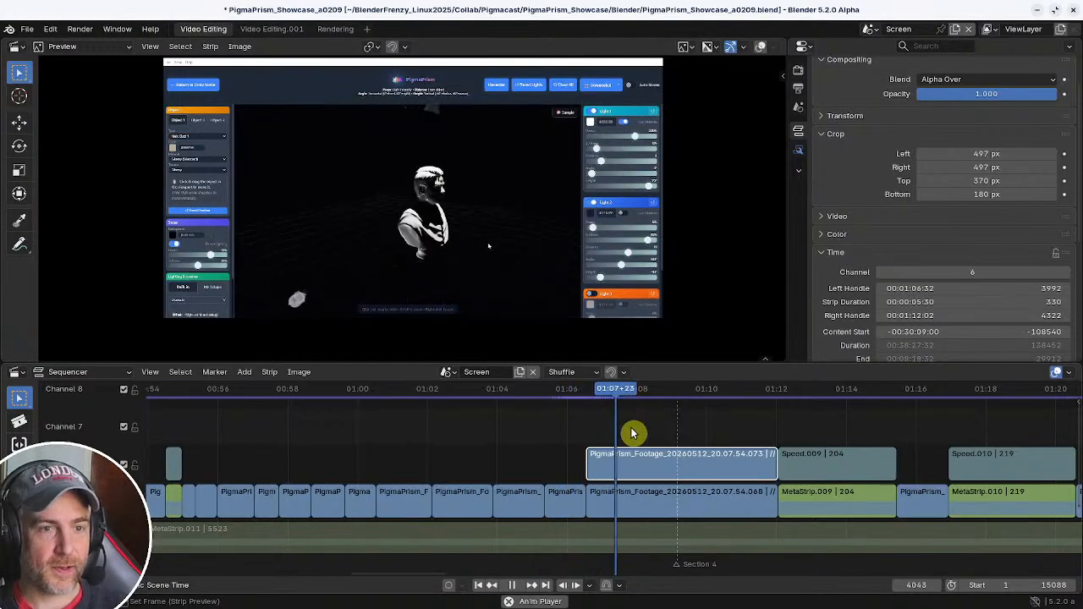
key("space")
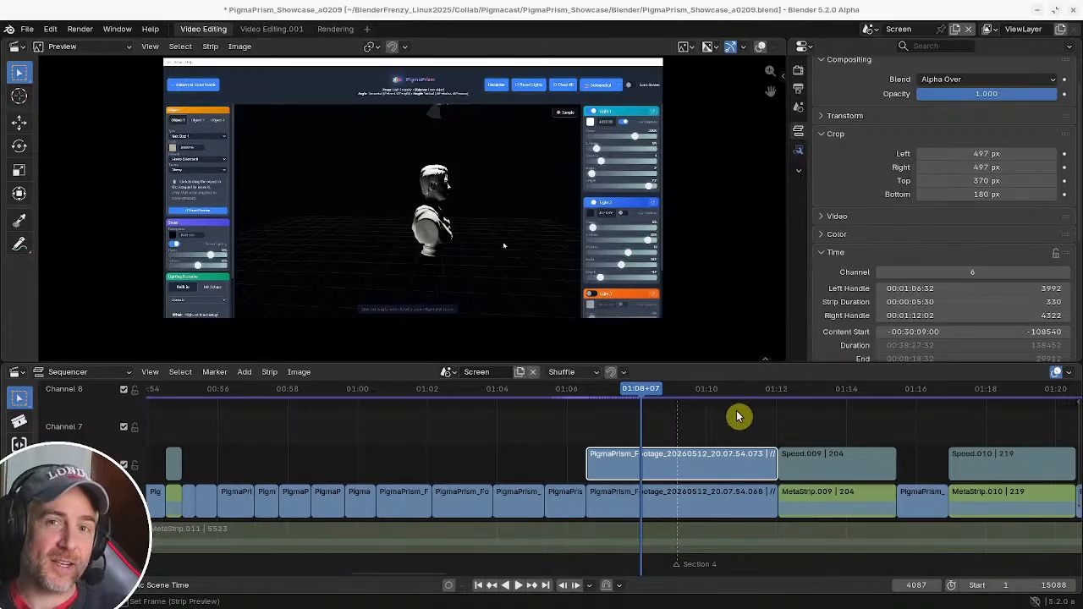
middle_click_drag(863, 428, 679, 443)
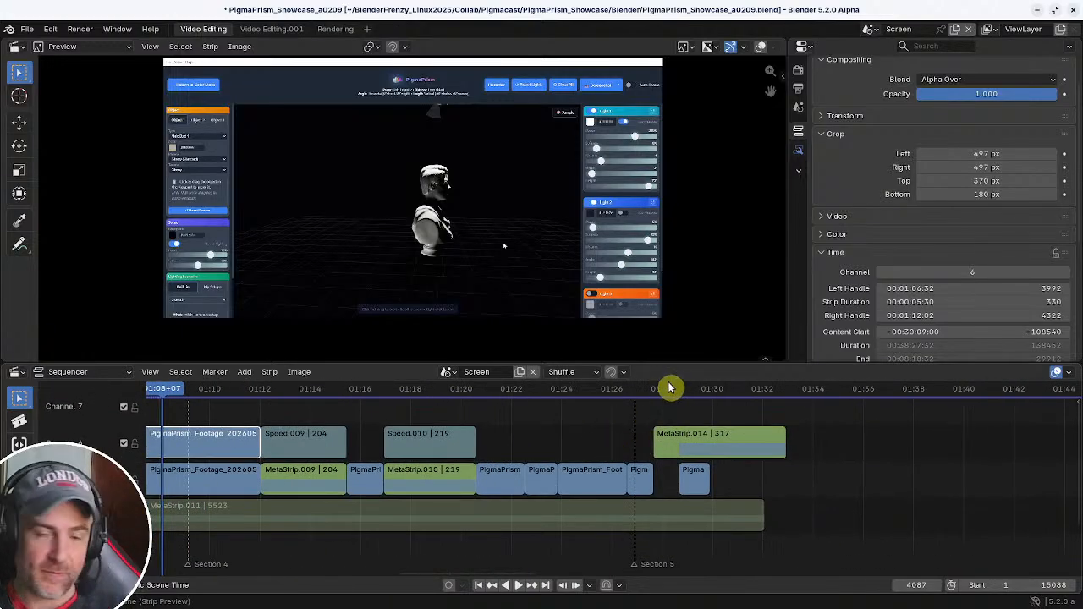
- Unmute MetaStrip.011 and play the edit from just before the Section 5 marker
mouse_move(651, 393)
left_mouse_down()
mouse_move(694, 394)
mouse_move(630, 396)
left_mouse_up()
left_click(658, 516)
key("alt+h")
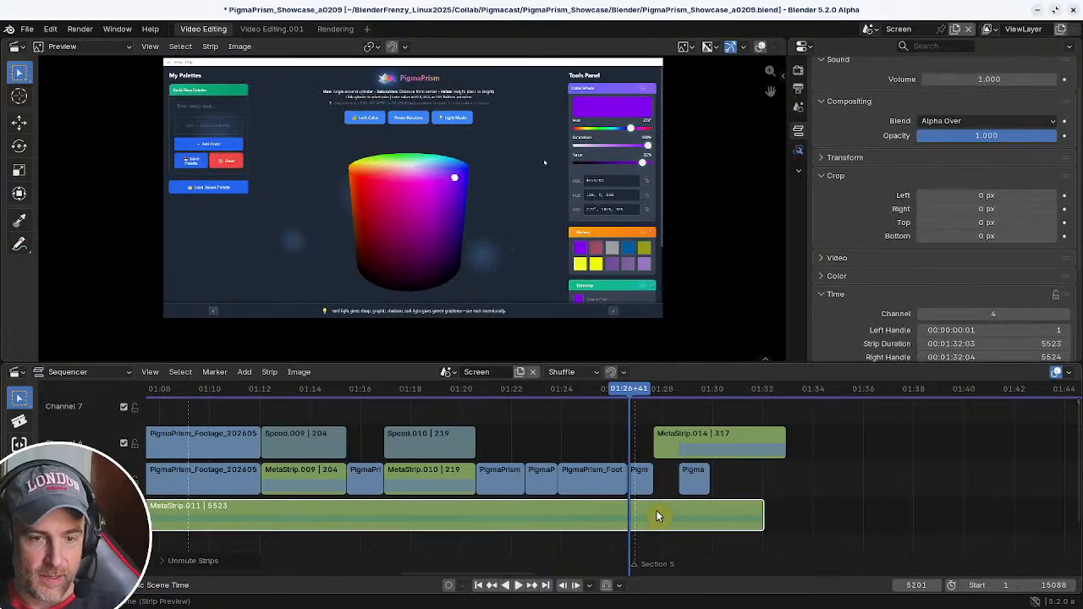
key("space")
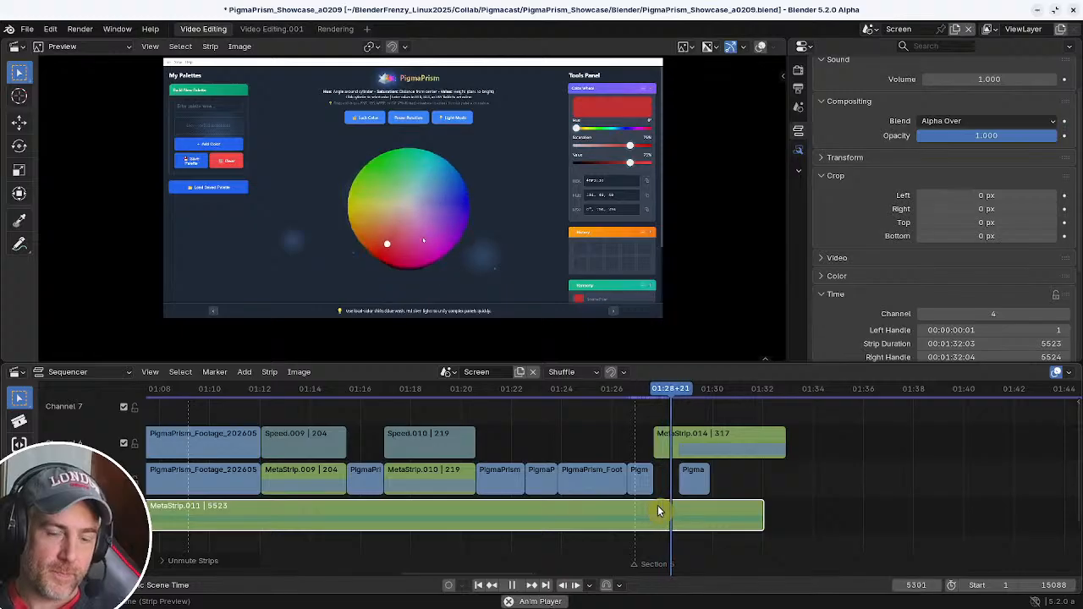
key("space")
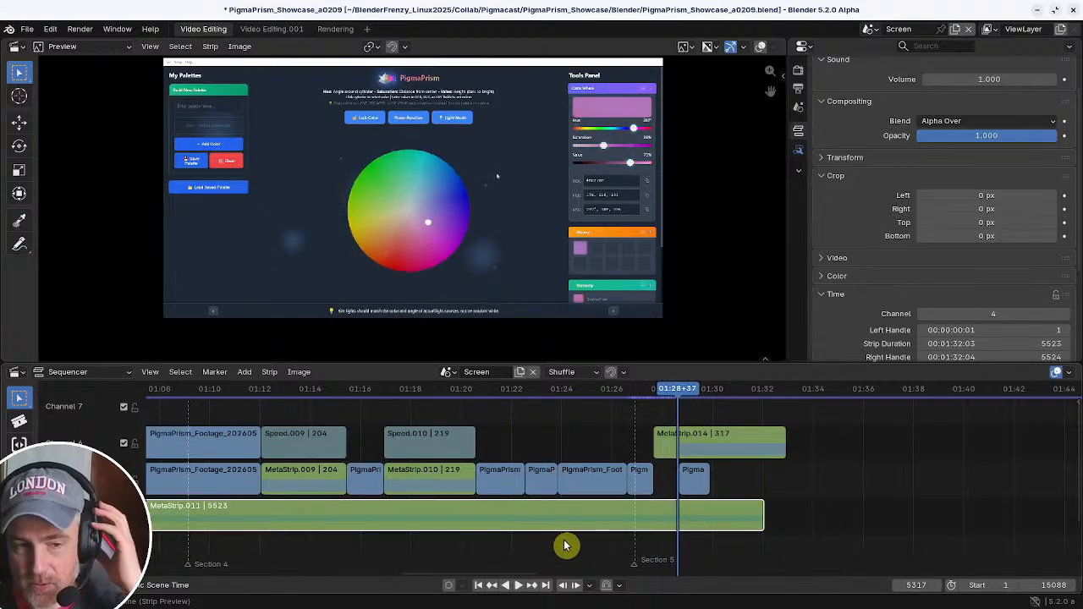
- Raise the system volume and play the rest of Section 5 up to near the end of MetaStrip.011
key("XF86AudioRaiseVolume")
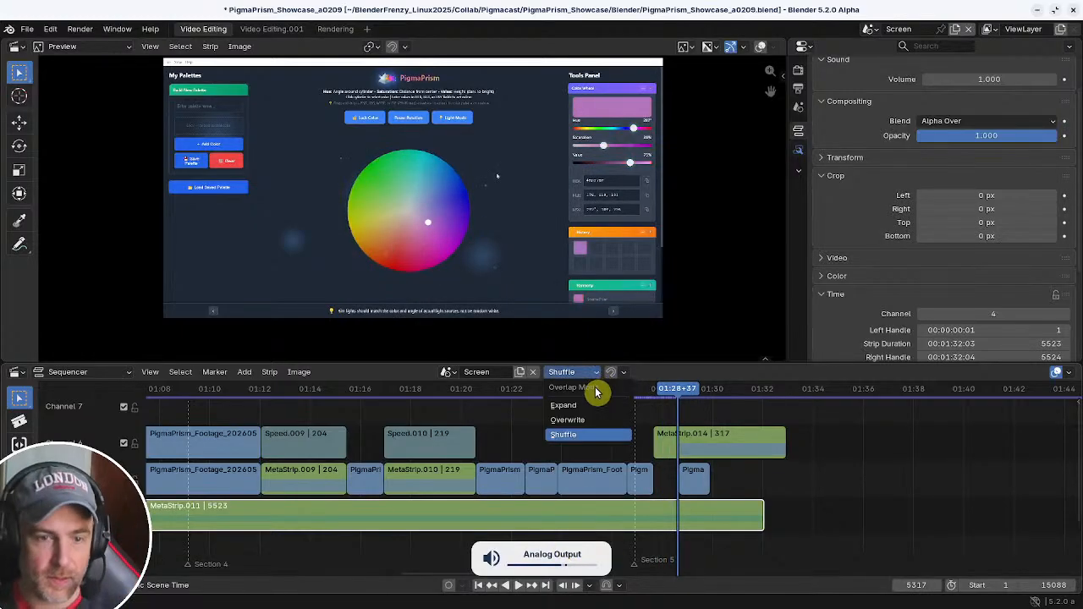
left_click(518, 390)
key("space")
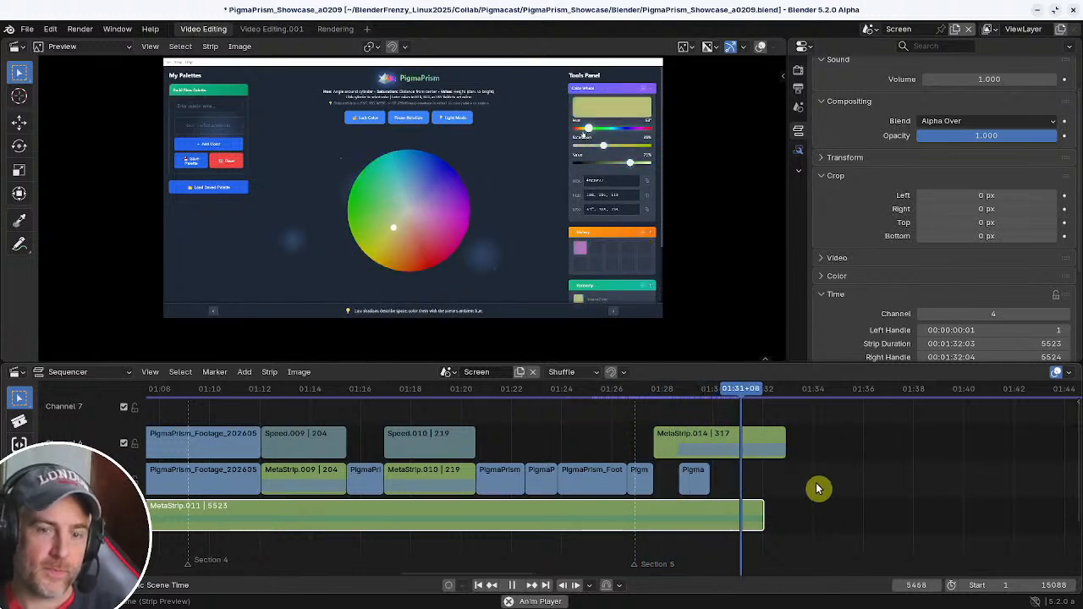
key("space")
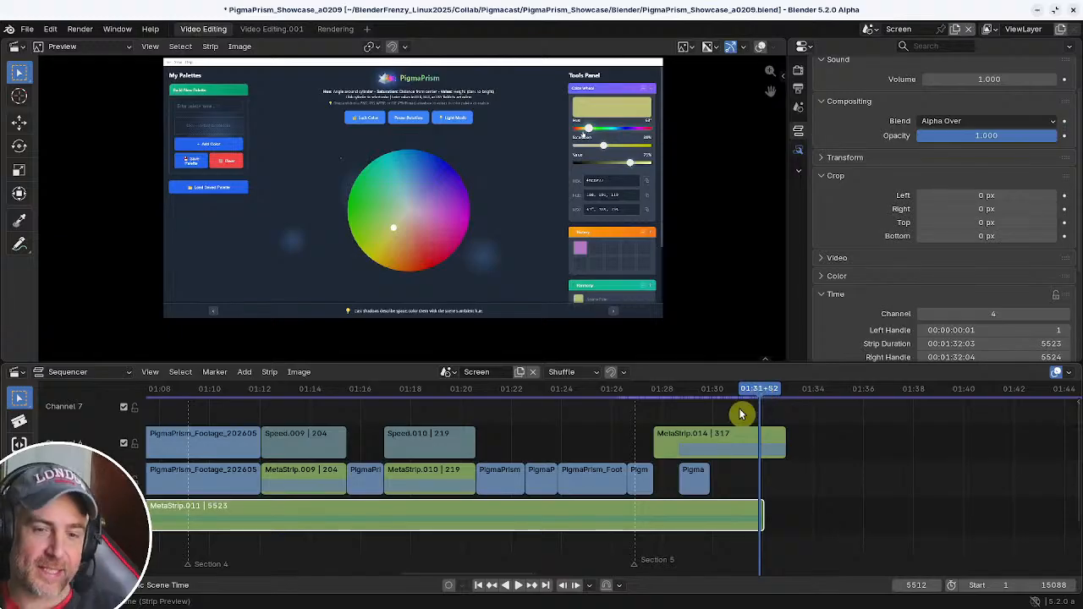
- Replay the color wheel footage from the start of MetaStrip.014 and scrub on to frame 5440
scroll(658, 457, "up", 3)
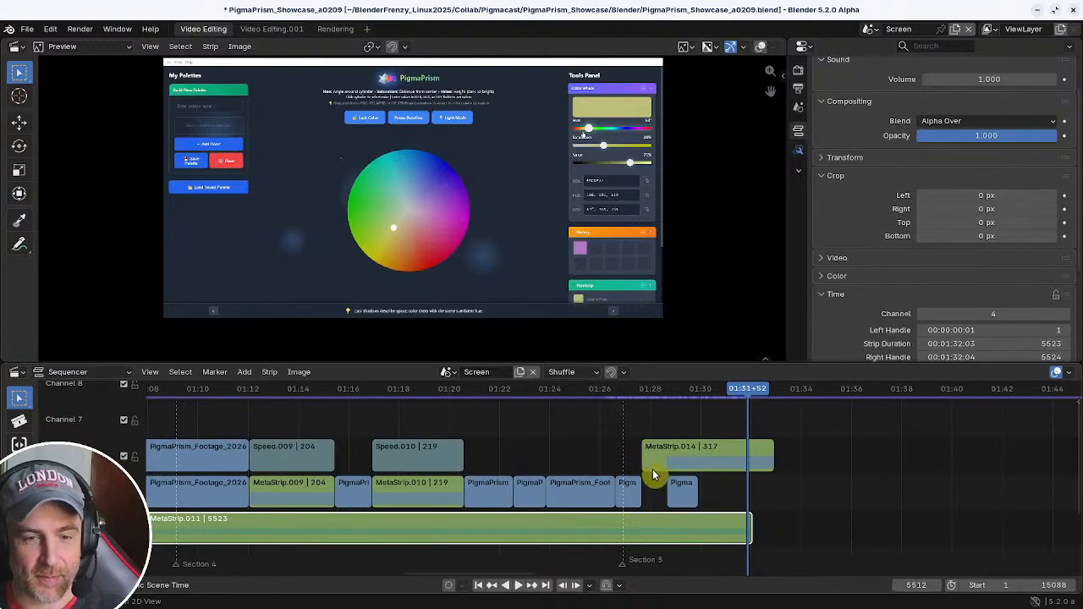
left_click_drag(648, 390, 657, 396)
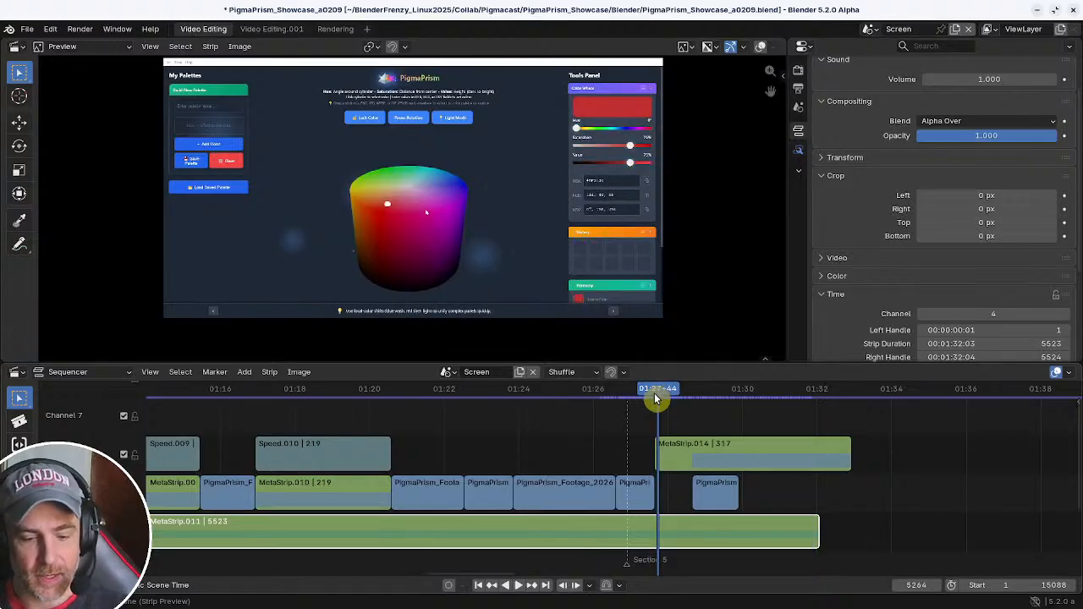
key("space")
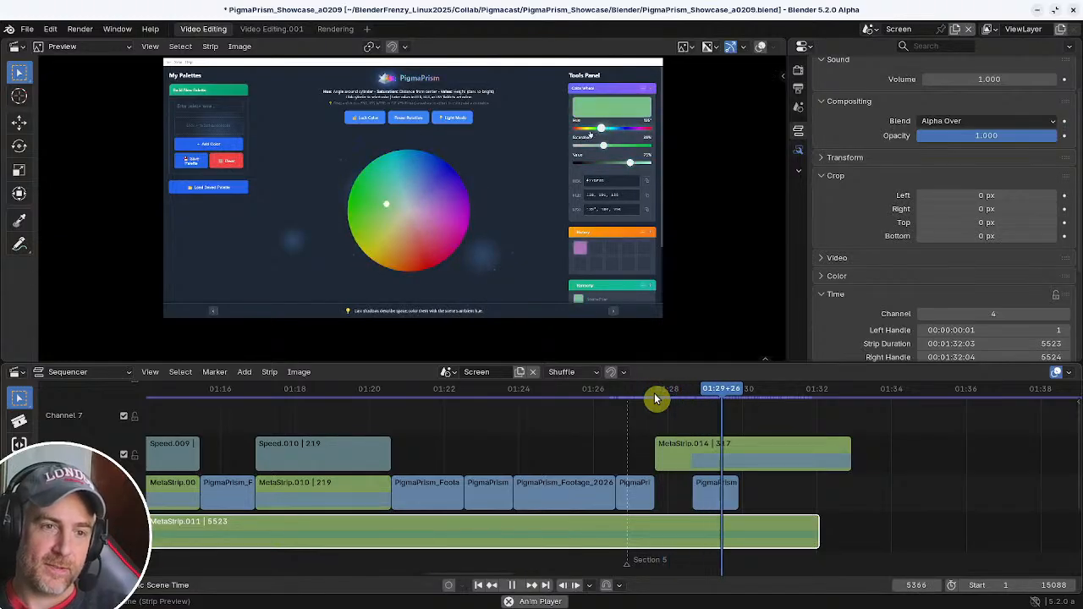
key("space")
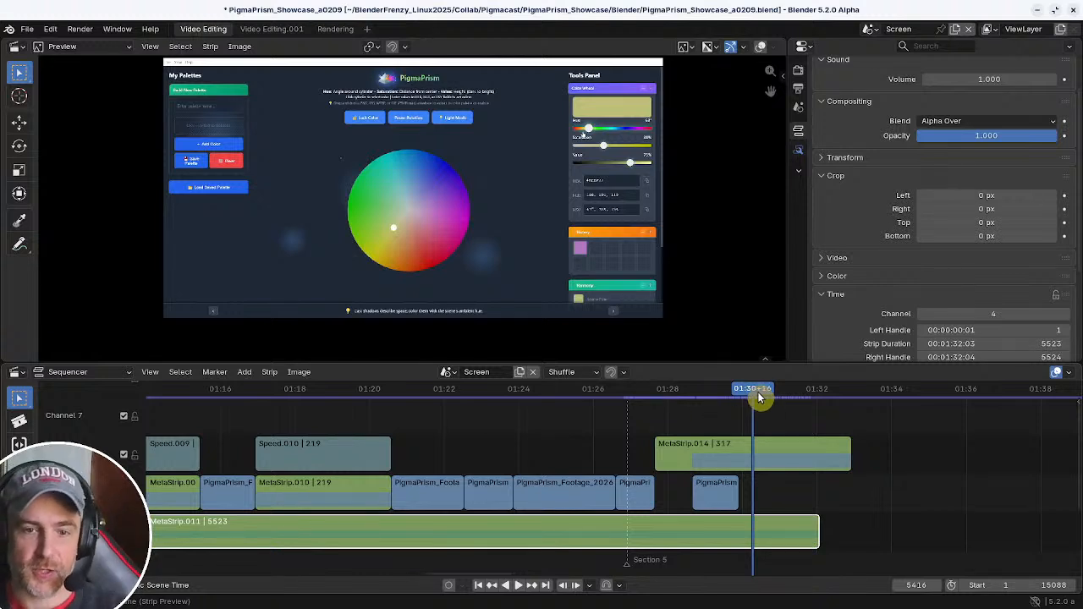
mouse_move(755, 396)
left_mouse_down()
mouse_move(716, 396)
mouse_move(764, 404)
left_mouse_up()
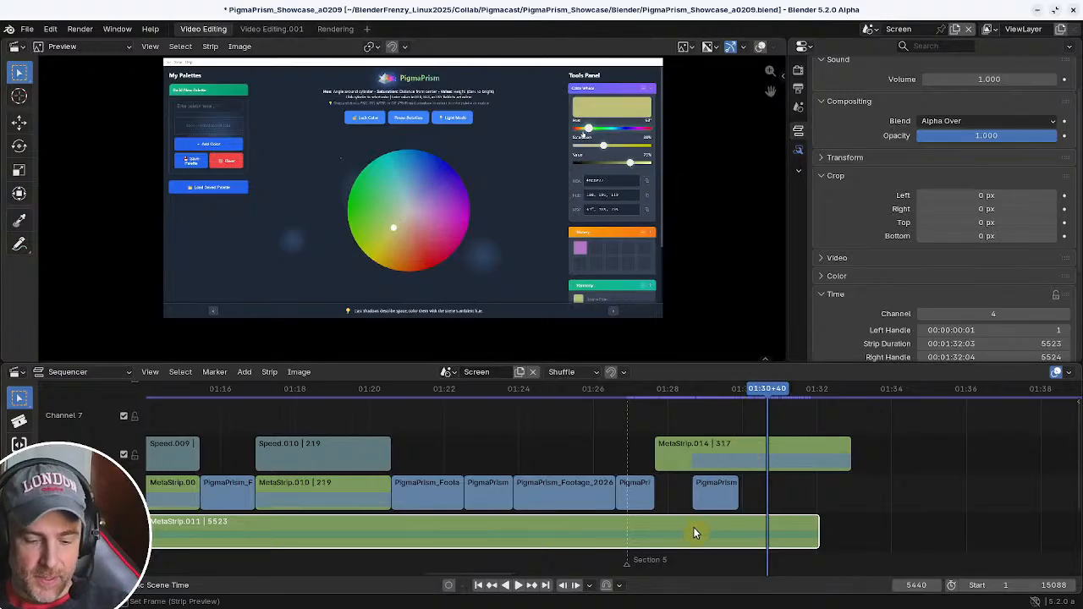
- Mute MetaStrip.011 and bring the playhead to frame 5327 within MetaStrip.014, with MetaStrip.014 selected
key("h")
mouse_move(694, 391)
left_mouse_down()
mouse_move(639, 375)
mouse_move(691, 370)
left_mouse_up()
key("space")
key("space")
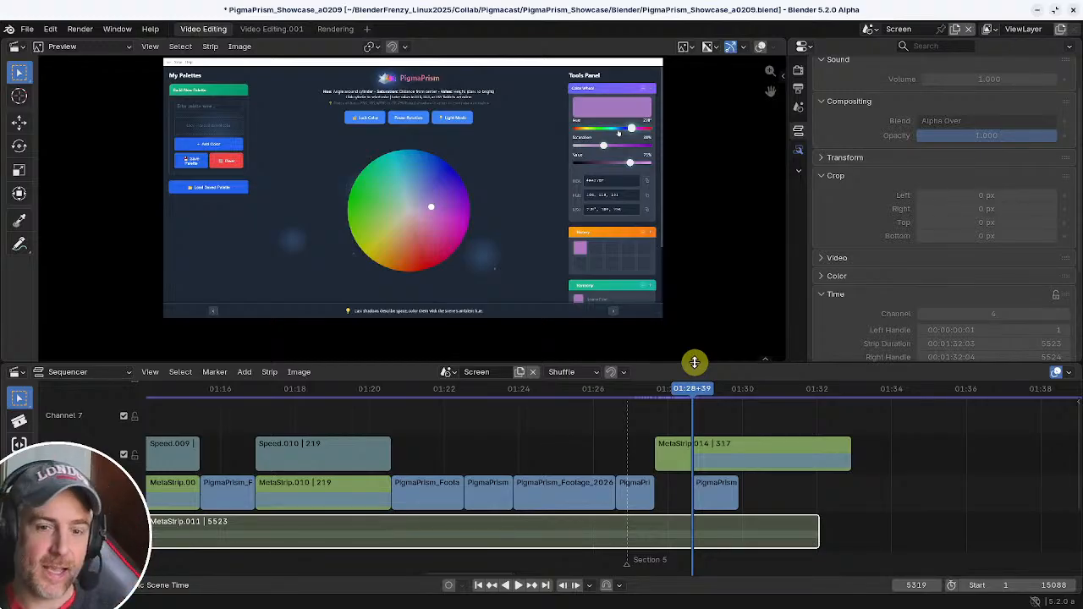
left_click(782, 436)
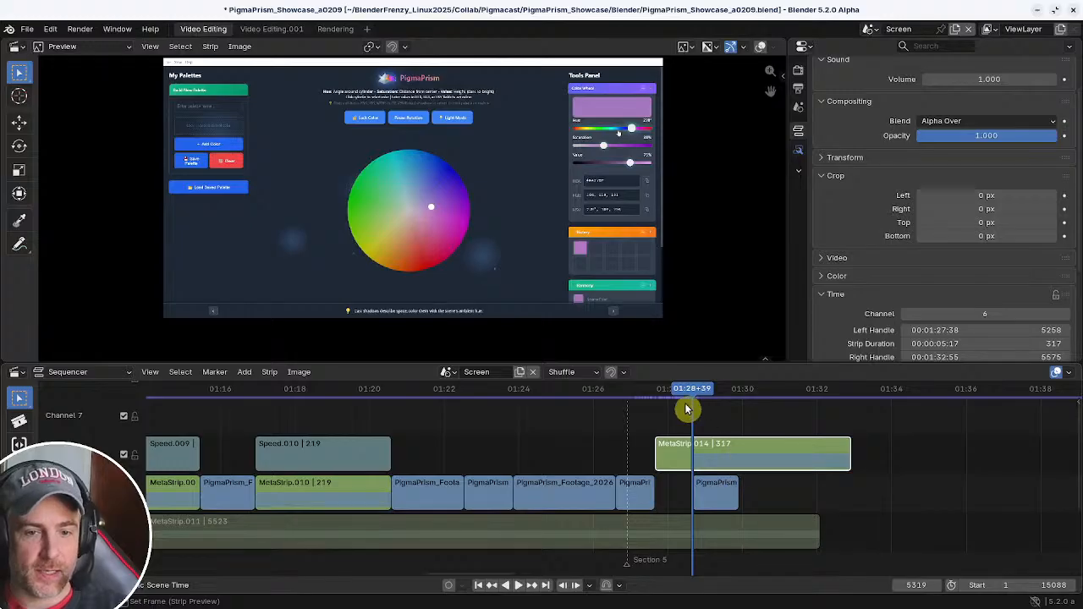
key("space")
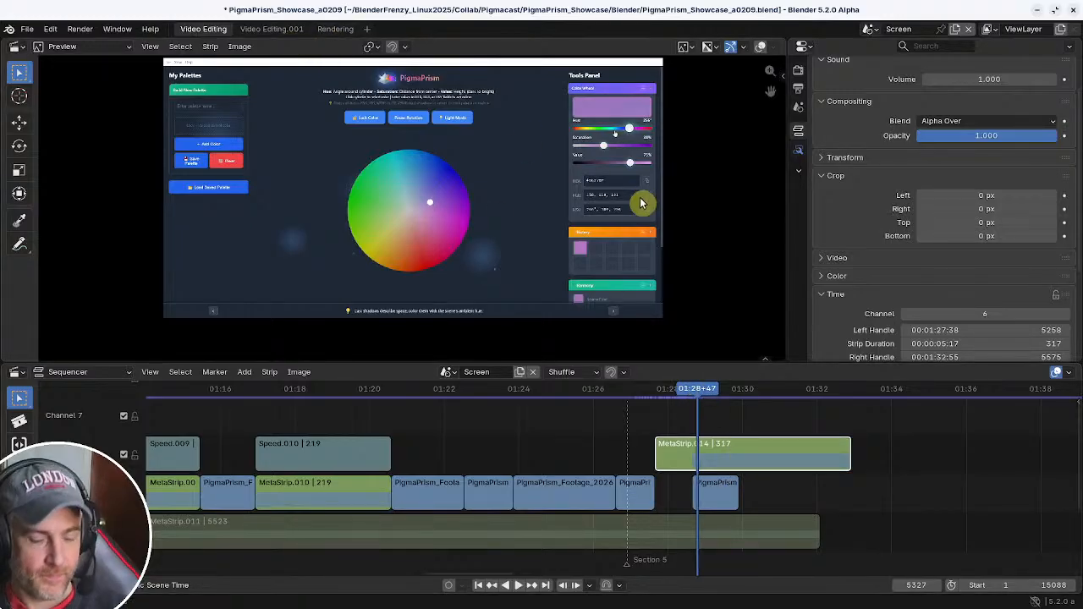
- Save the project and save a new incremental version as PigmaPrism_Showcase_a0210.blend
key("ctrl+s")
key("ctrl+shift+s")
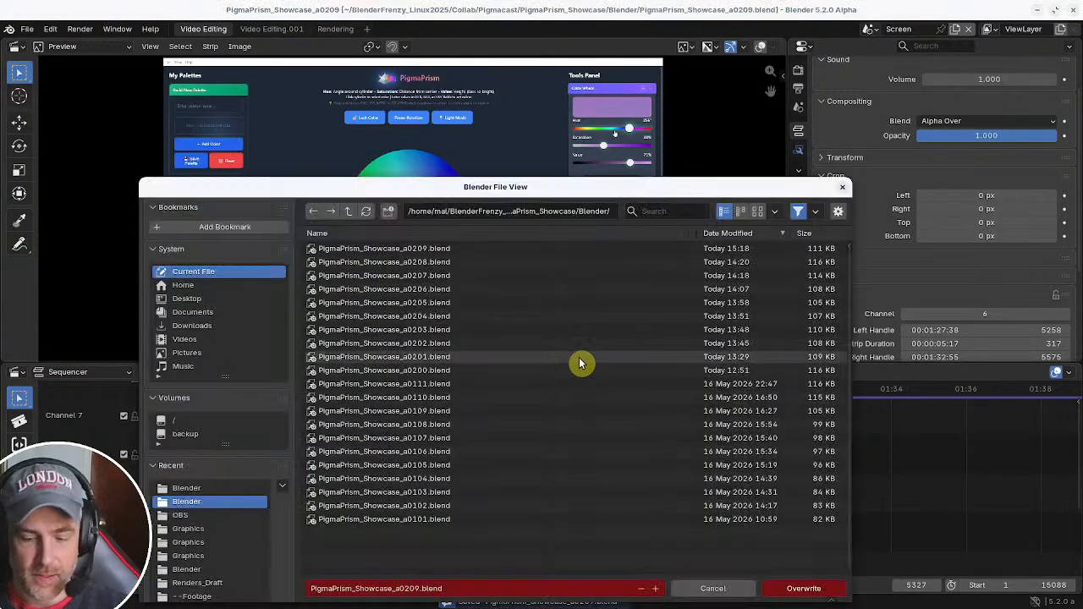
key("KP_Add")
key("Return")
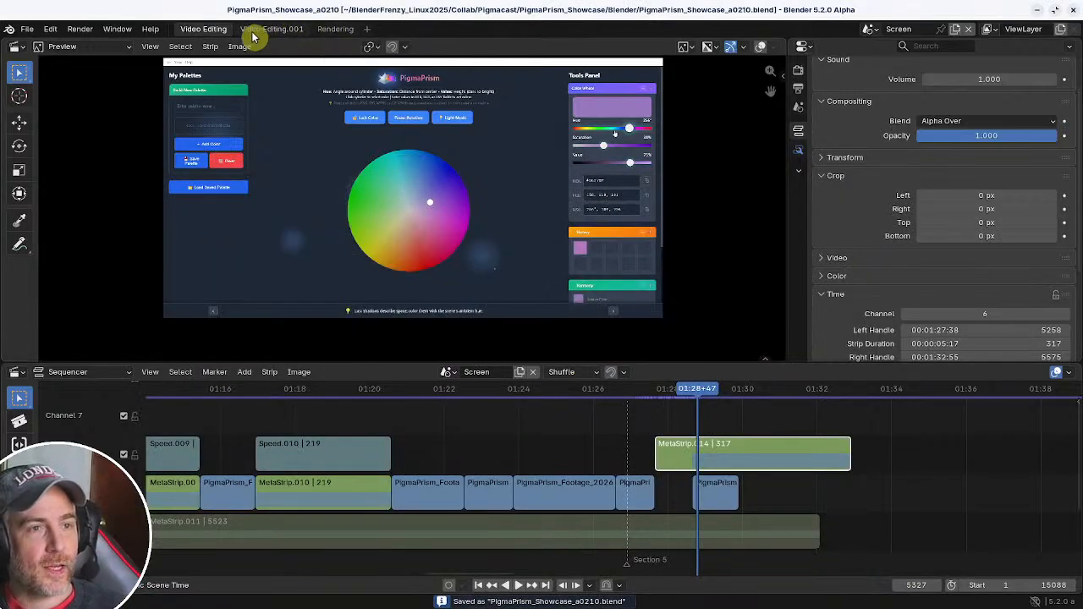
- Duplicate the Video Editing workspace and name the copy Masking
right_click(213, 32)
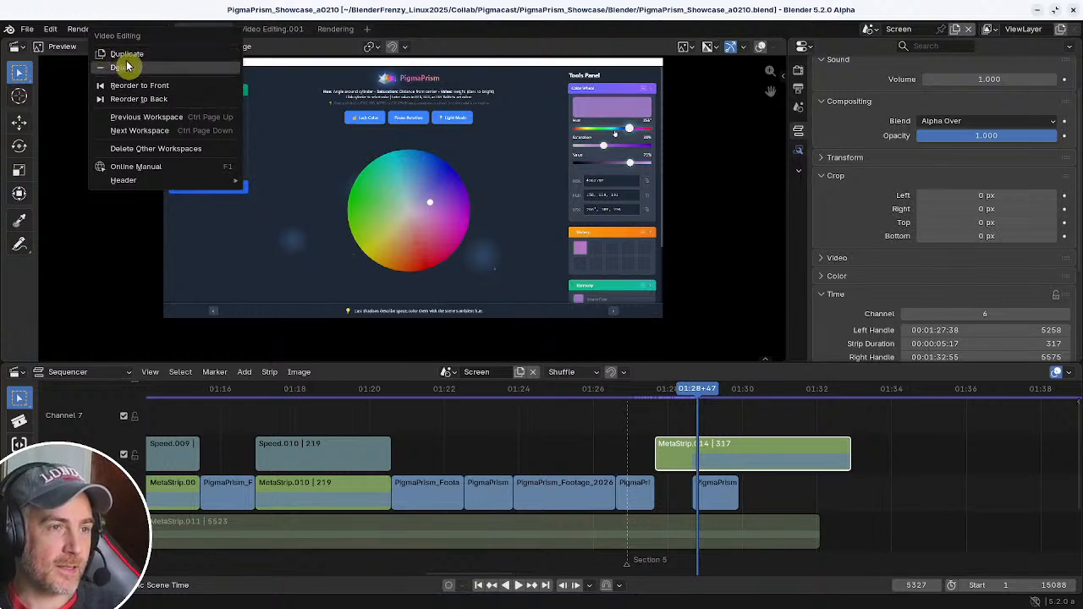
left_click(125, 56)
double_click(270, 30)
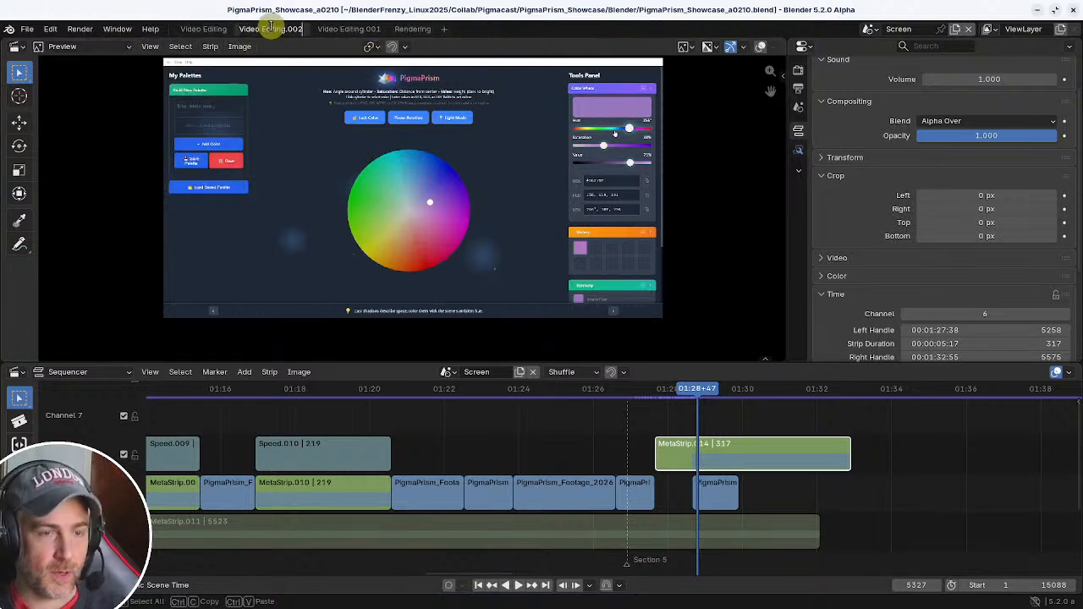
type("Masking")
key("Return")
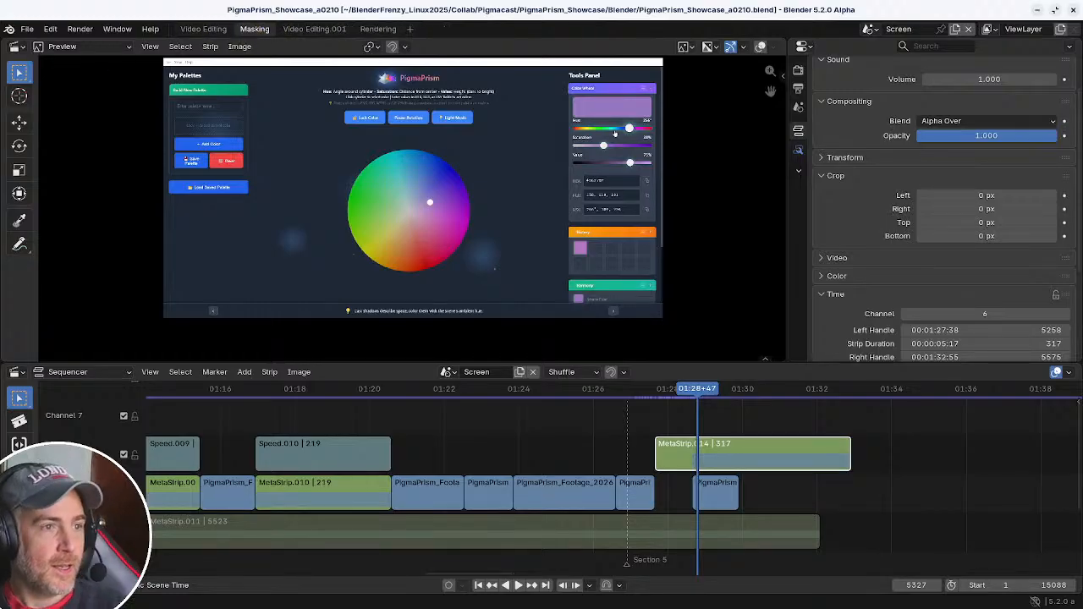
- Split the preview area into two side-by-side areas and turn the new one into an Image Editor
left_click_drag(20, 43, 365, 43)
left_click(38, 45)
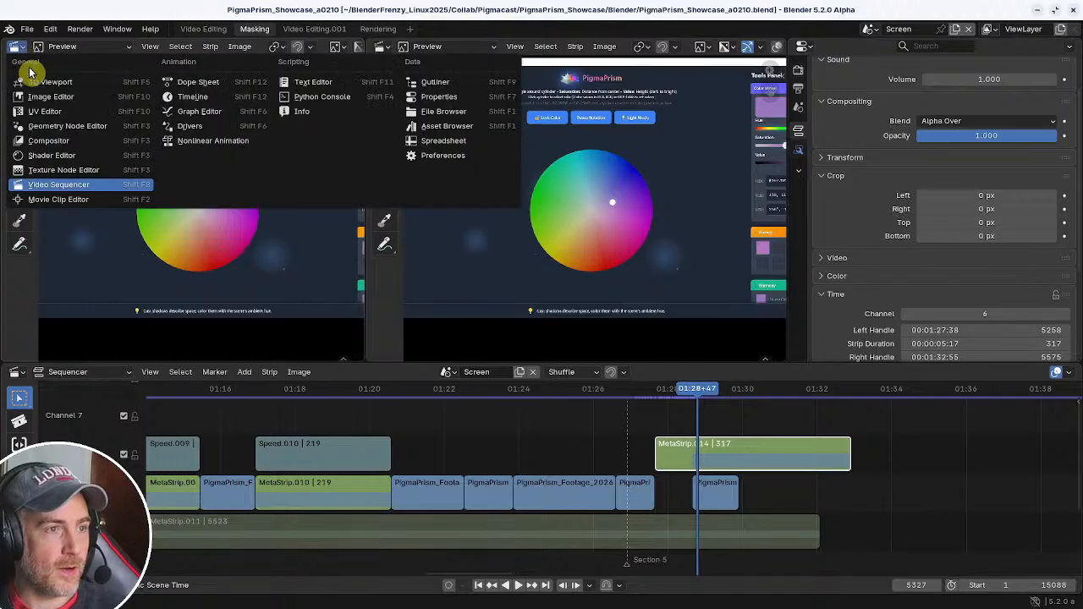
left_click(38, 93)
- Display the Render Result in the Image Editor and render frame 5327 into it
left_click(159, 46)
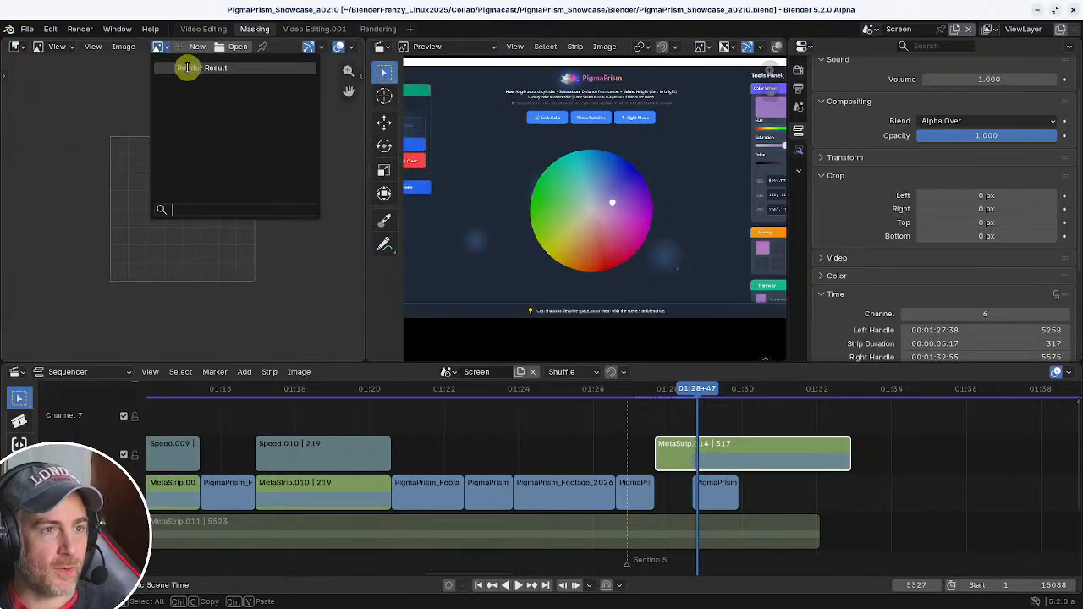
left_click(181, 66)
key("F12")
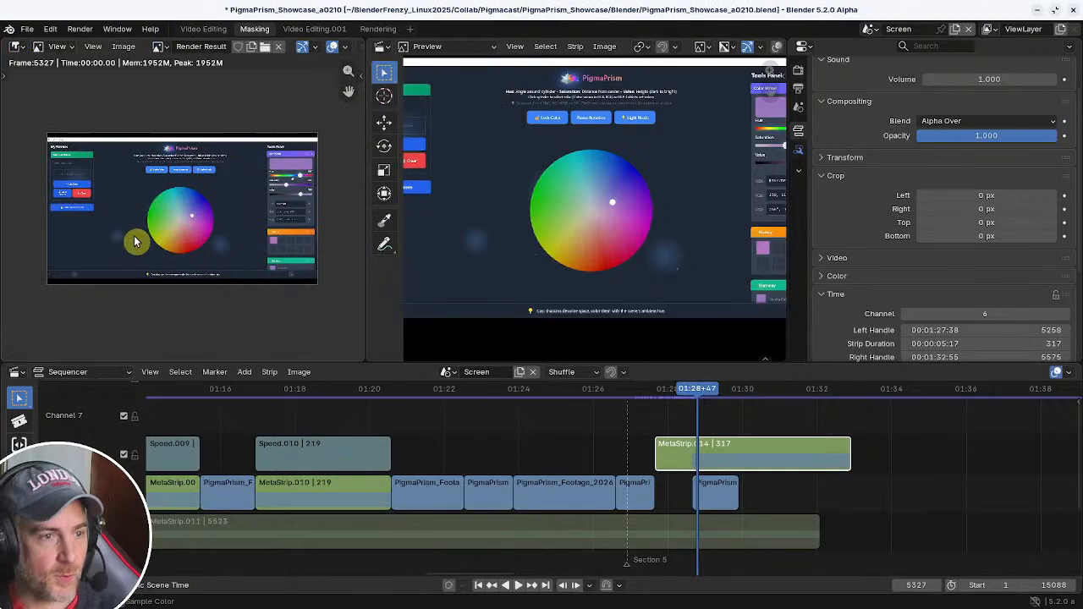
key("Home")
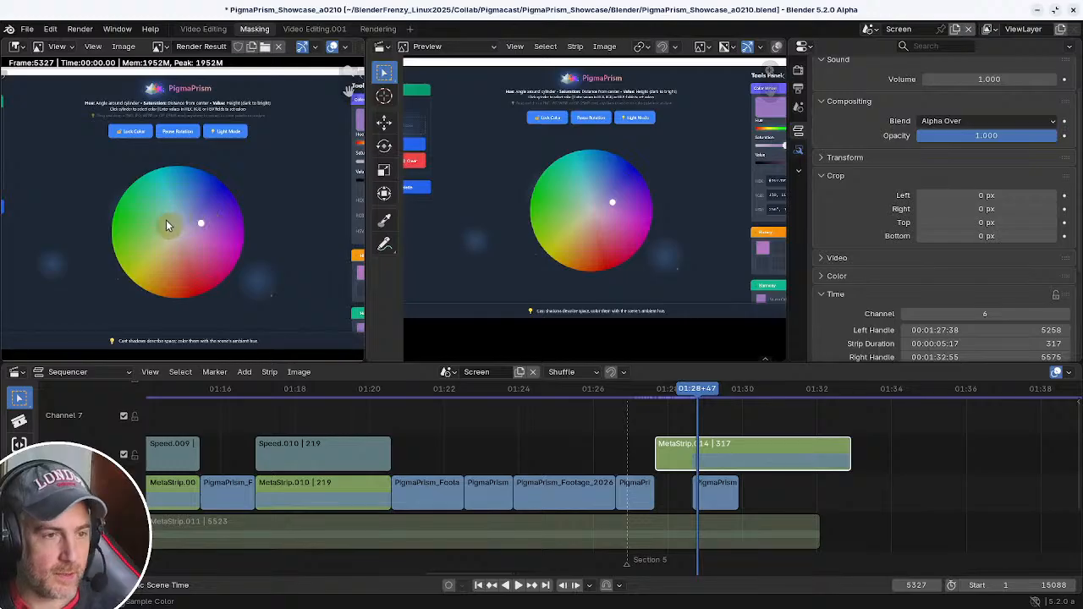
right_click(173, 228)
scroll(182, 219, "down", 4)
scroll(182, 217, "up", 2)
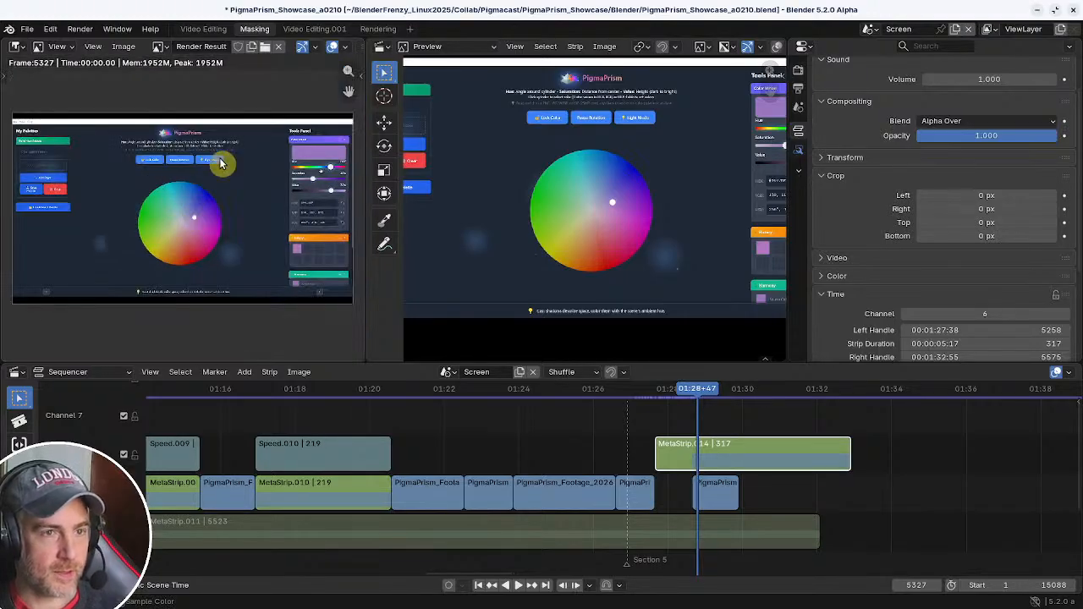
key("n")
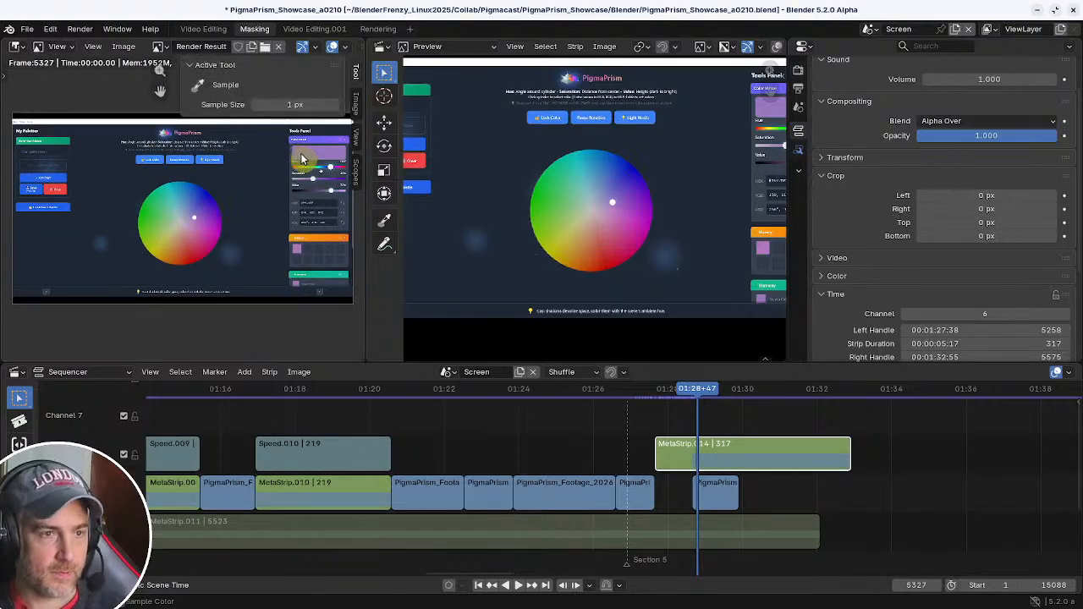
left_click(354, 133)
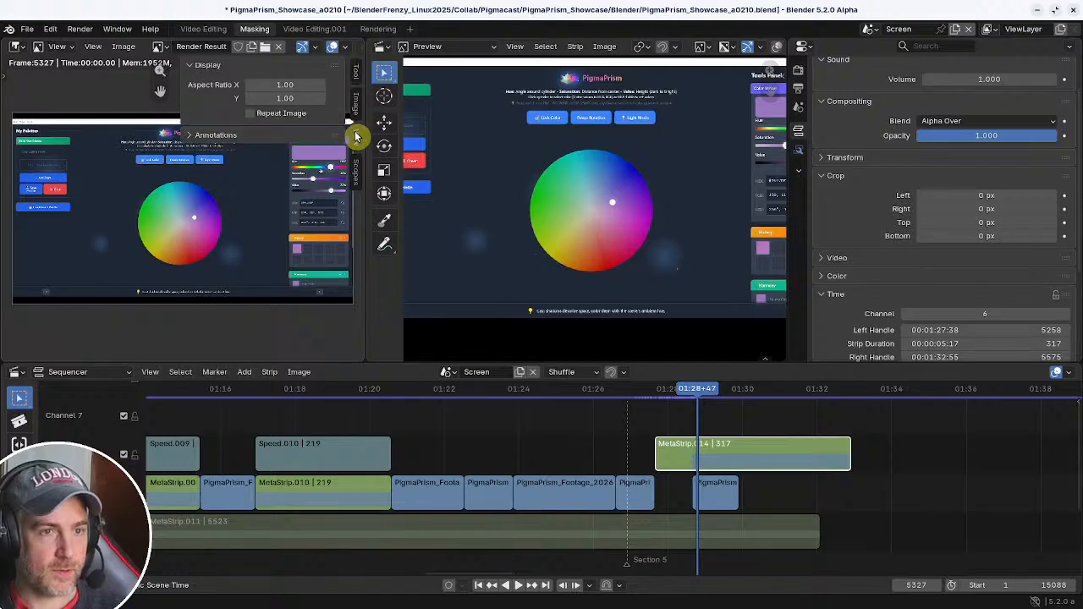
left_click(356, 137)
left_click(356, 136)
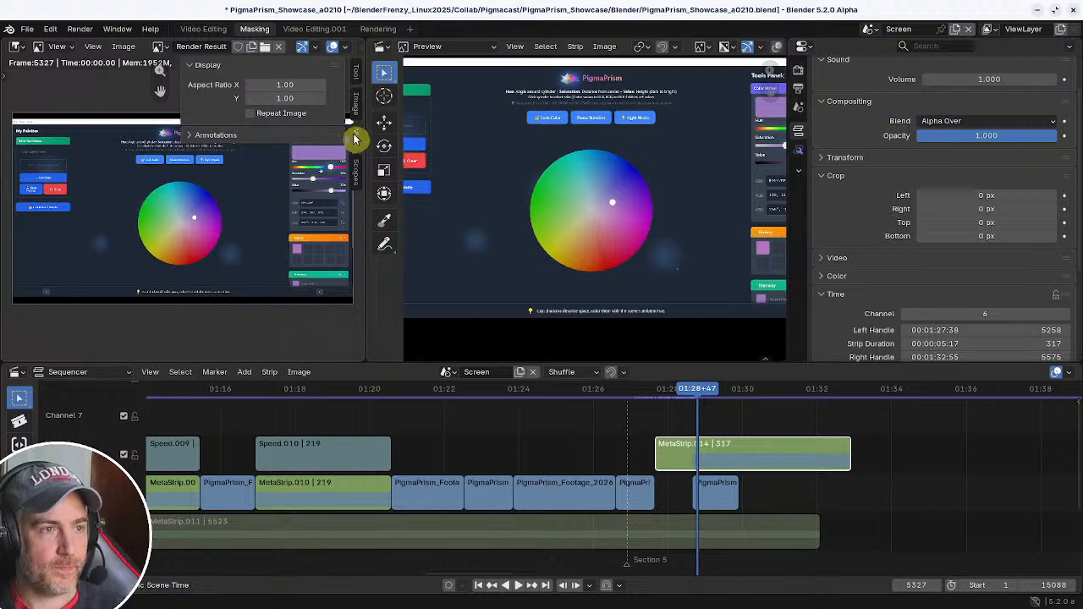
key("n")
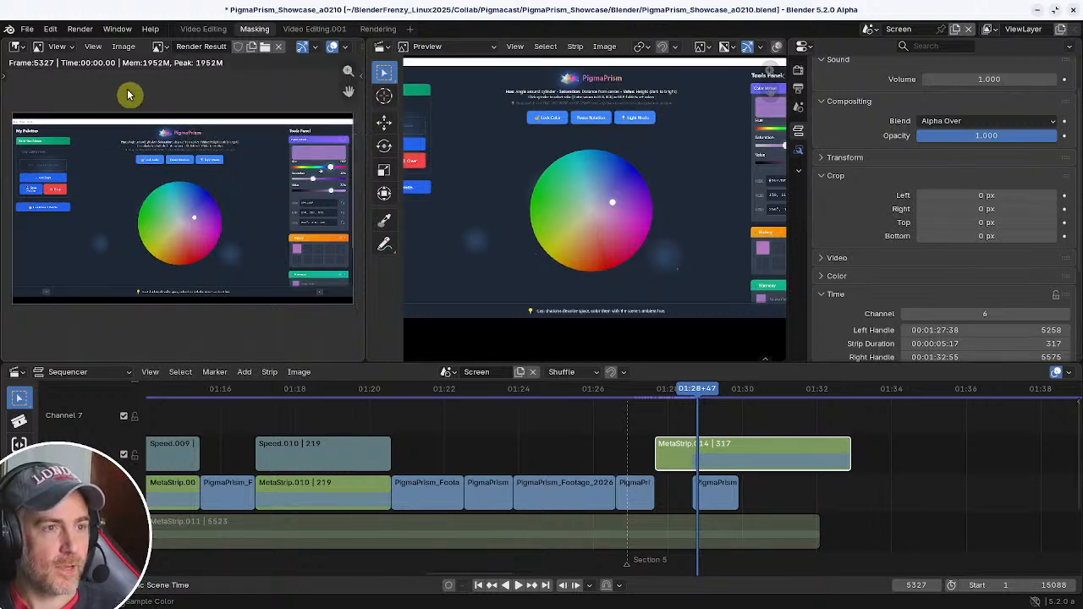
- Switch the Image Editor to Mask mode and add a mask circle at the center of the color wheel
left_click(17, 46)
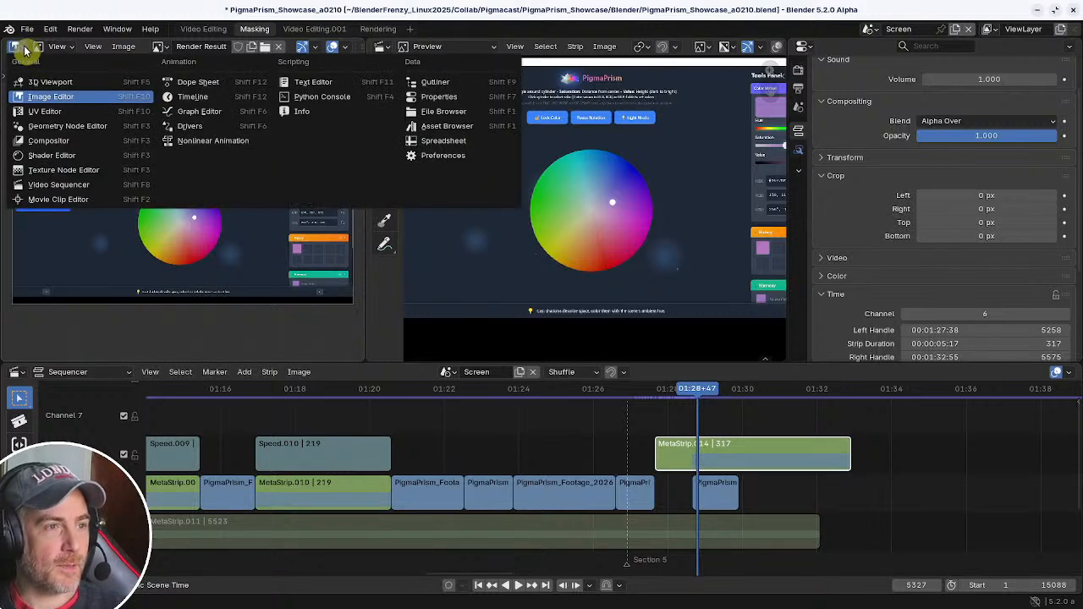
left_click(57, 46)
left_click(65, 108)
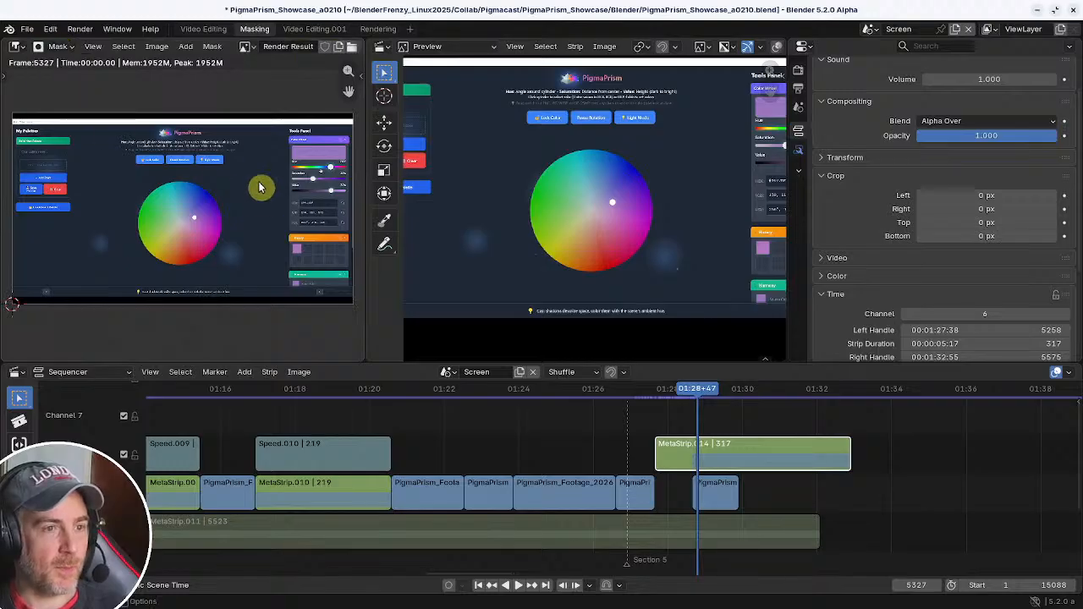
key("shift+a")
left_click(187, 222)
scroll(206, 227, "up", 3)
scroll(217, 232, "up", 2)
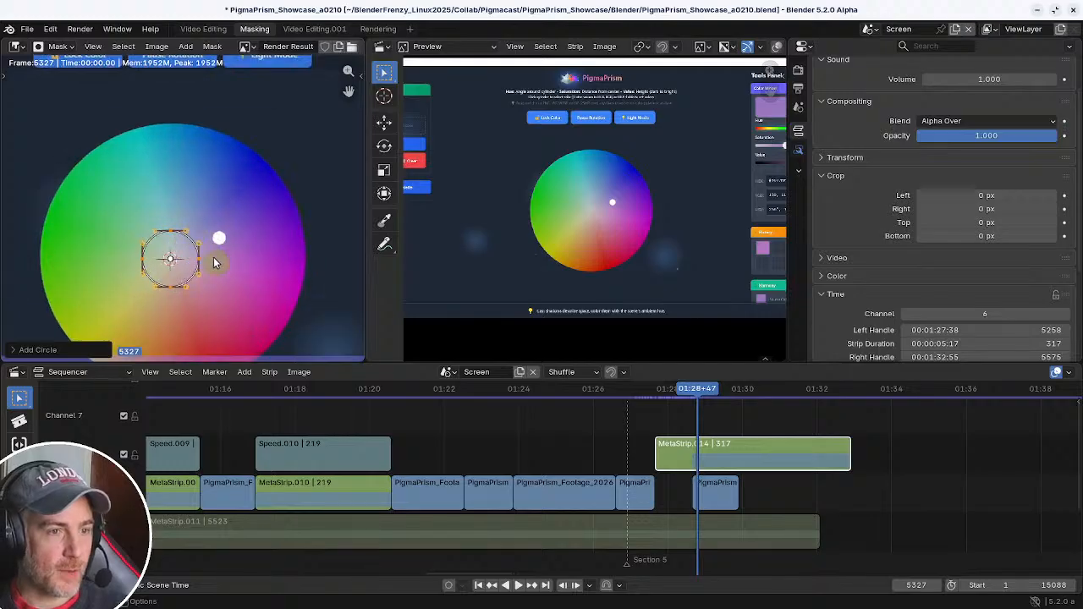
- Scale the mask circle up about 4.8 times, then shift and trim it to match the color wheel's outline
scroll(217, 231, "down", 2)
key("s")
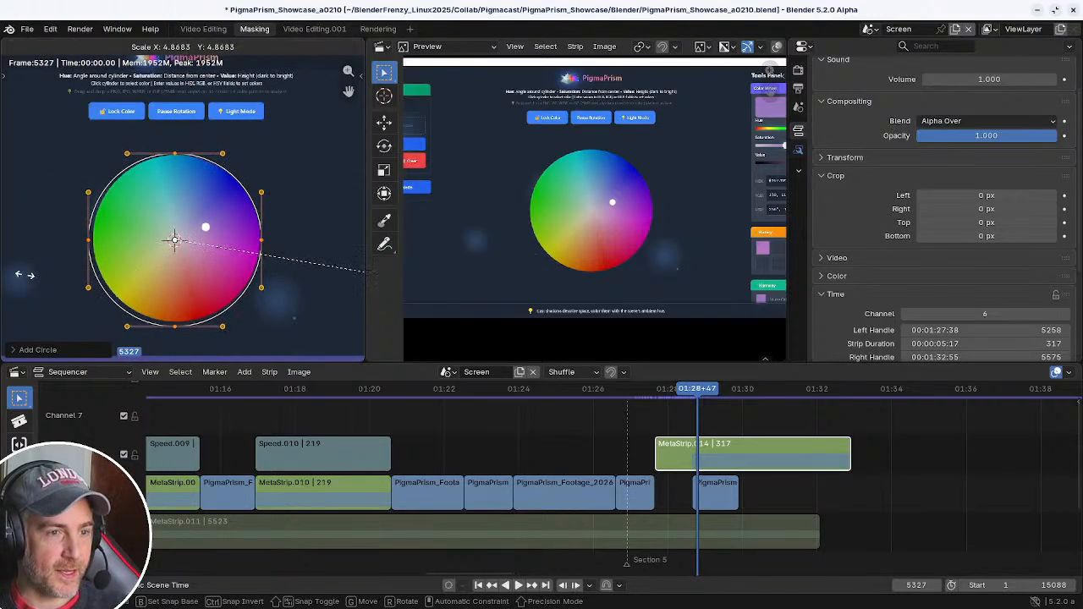
left_click(21, 280)
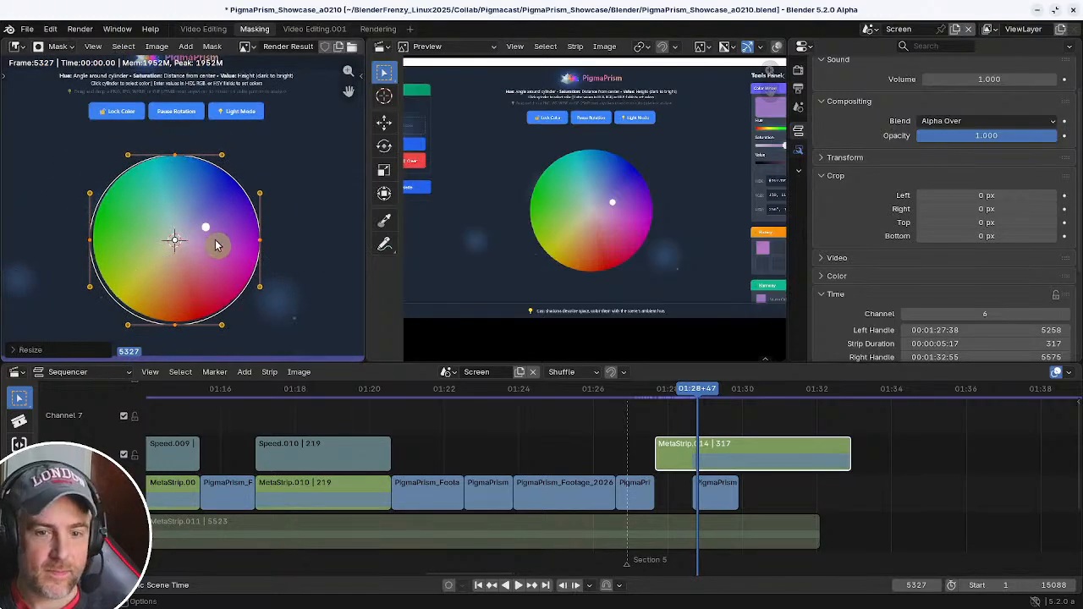
key("g")
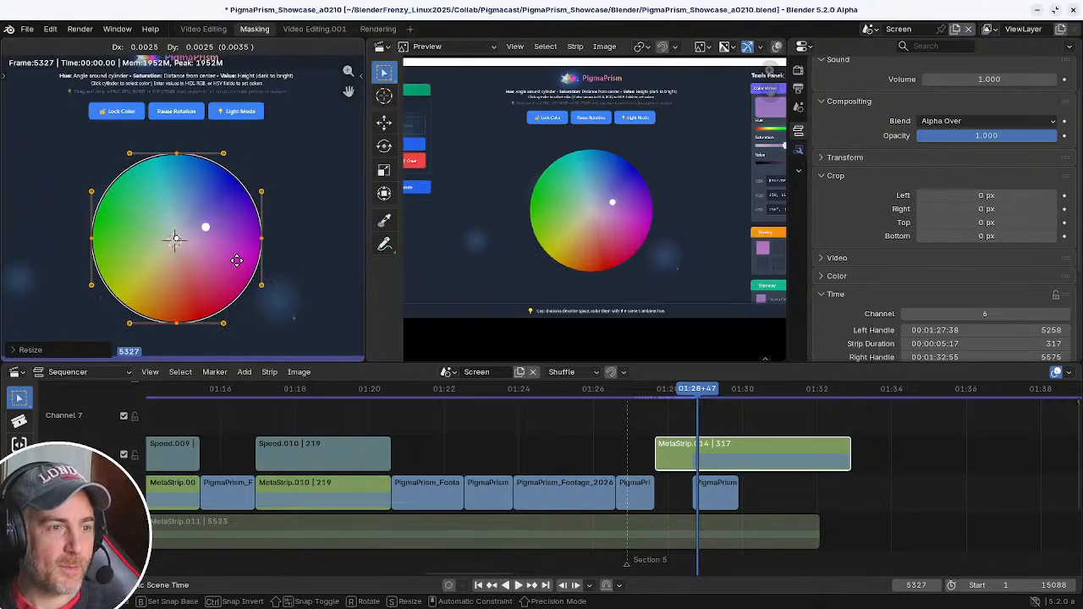
left_click(282, 269)
key("s")
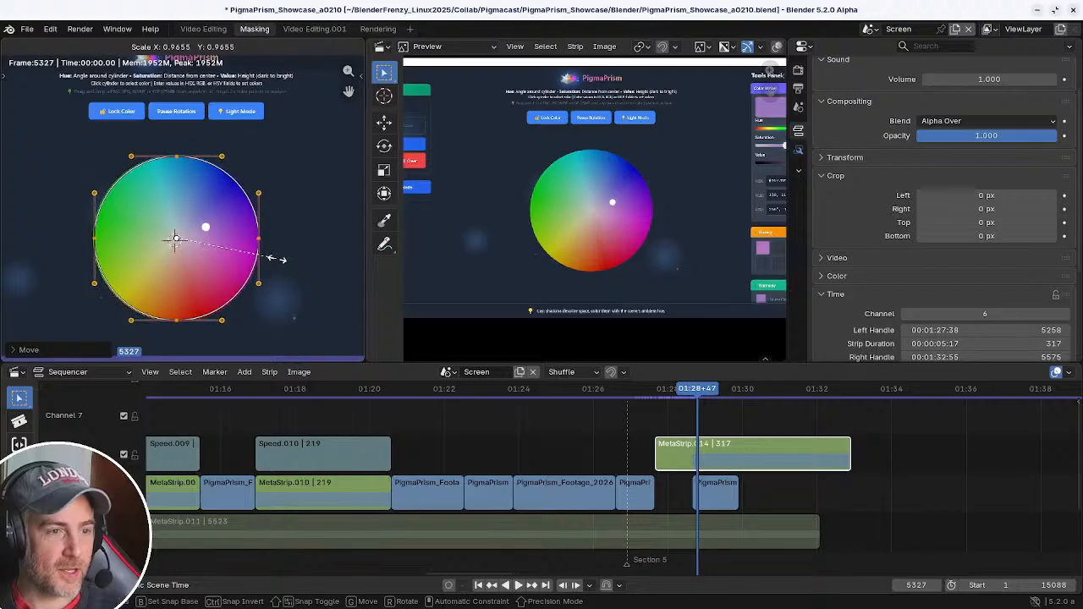
left_click(279, 265)
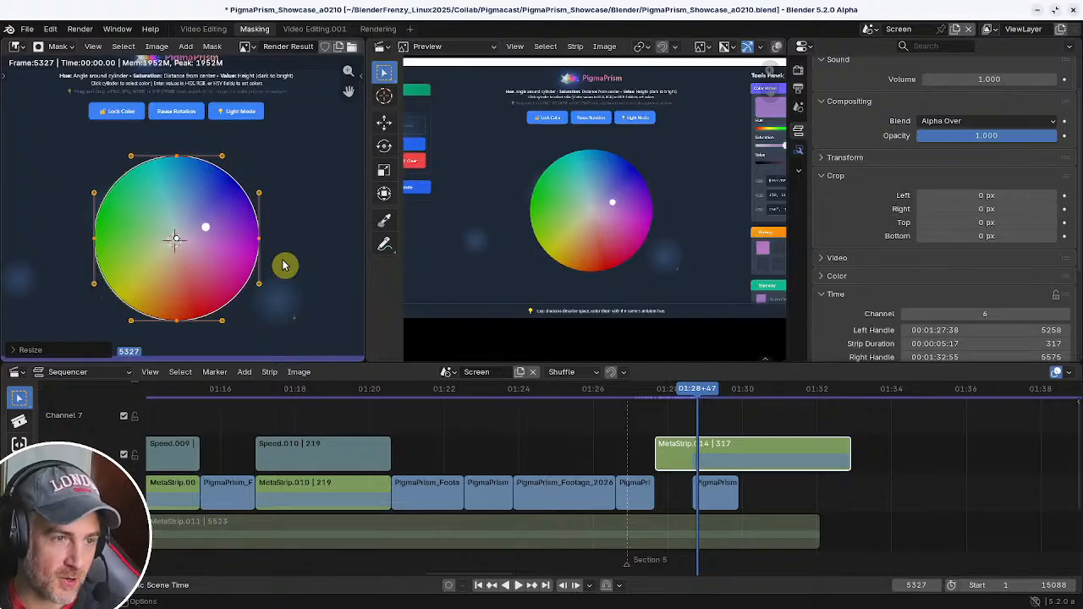
- Fine-tune the mask circle's position and size so its edge follows the rim of the color wheel closely
scroll(269, 254, "up", 2)
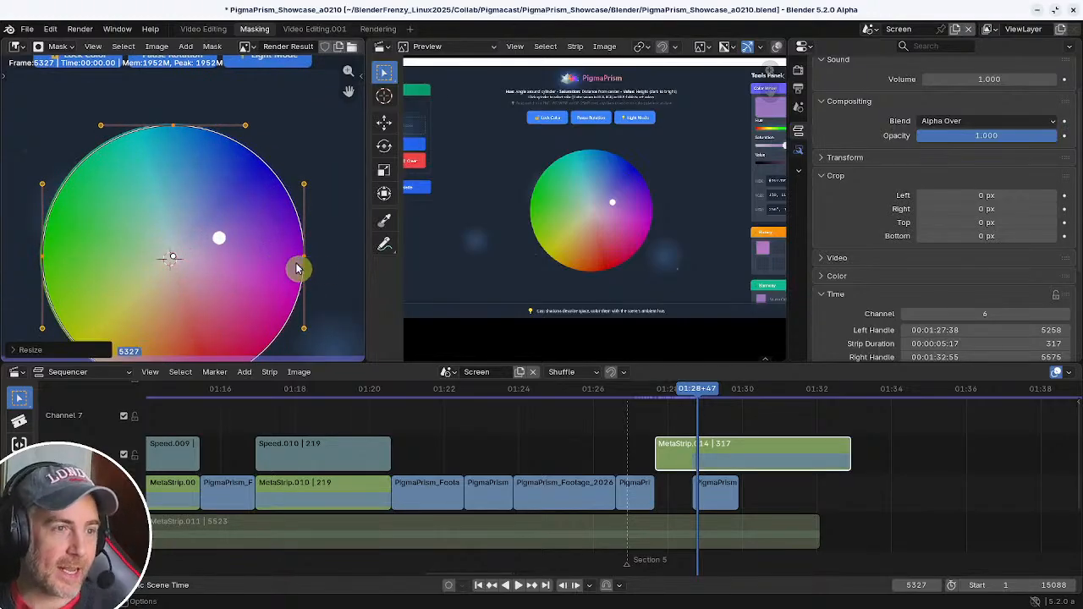
left_click_drag(296, 269, 295, 263)
left_click(296, 264)
scroll(299, 270, "down", 2)
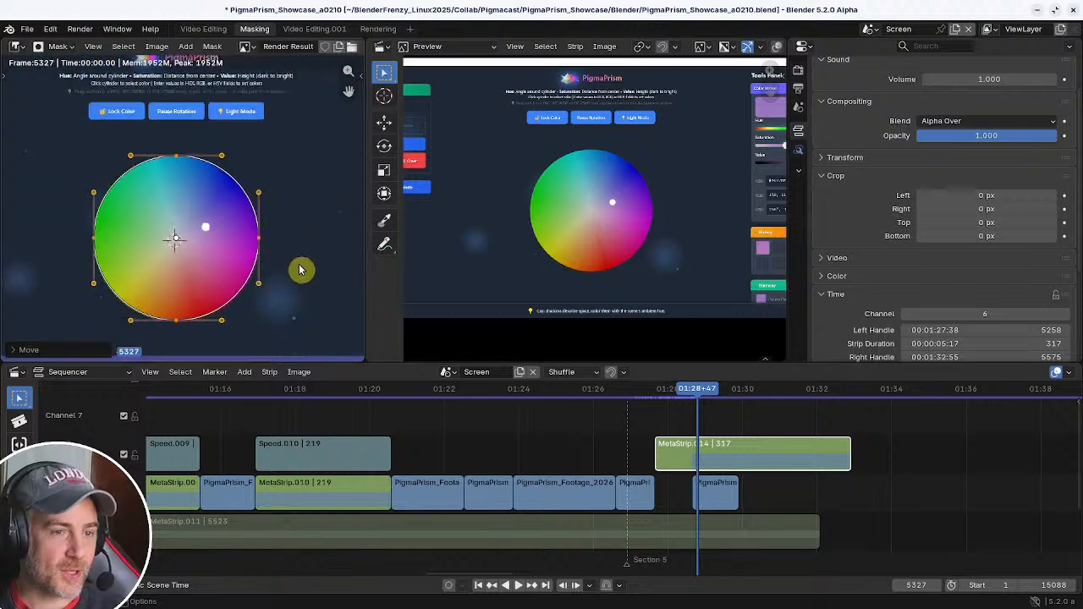
middle_click_drag(294, 269, 272, 204)
scroll(308, 258, "up", 2)
key("s")
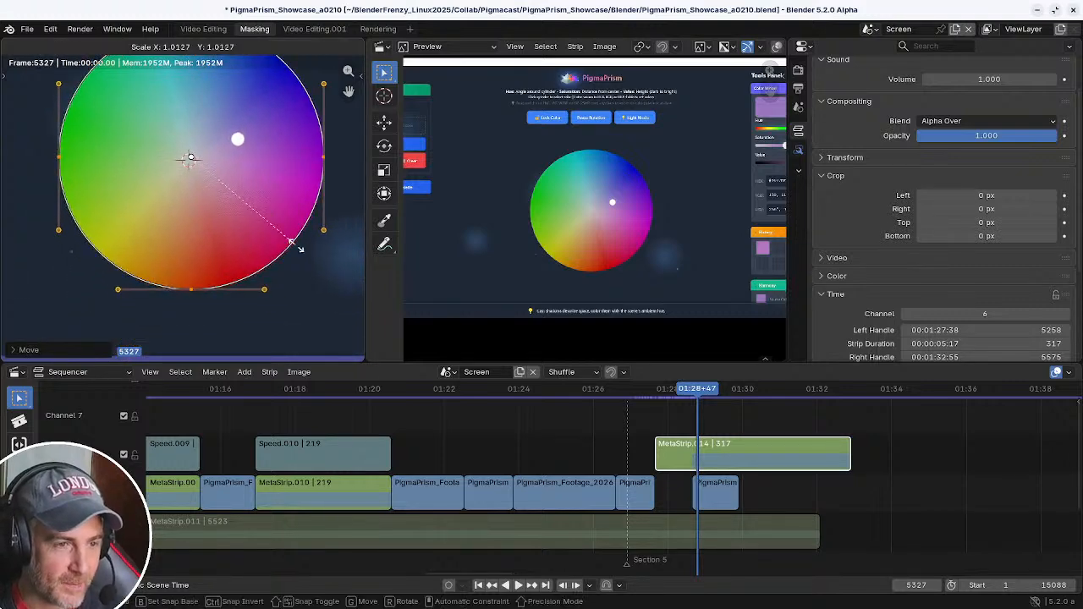
left_click(288, 247)
scroll(252, 242, "up", 2)
middle_click_drag(252, 242, 302, 107)
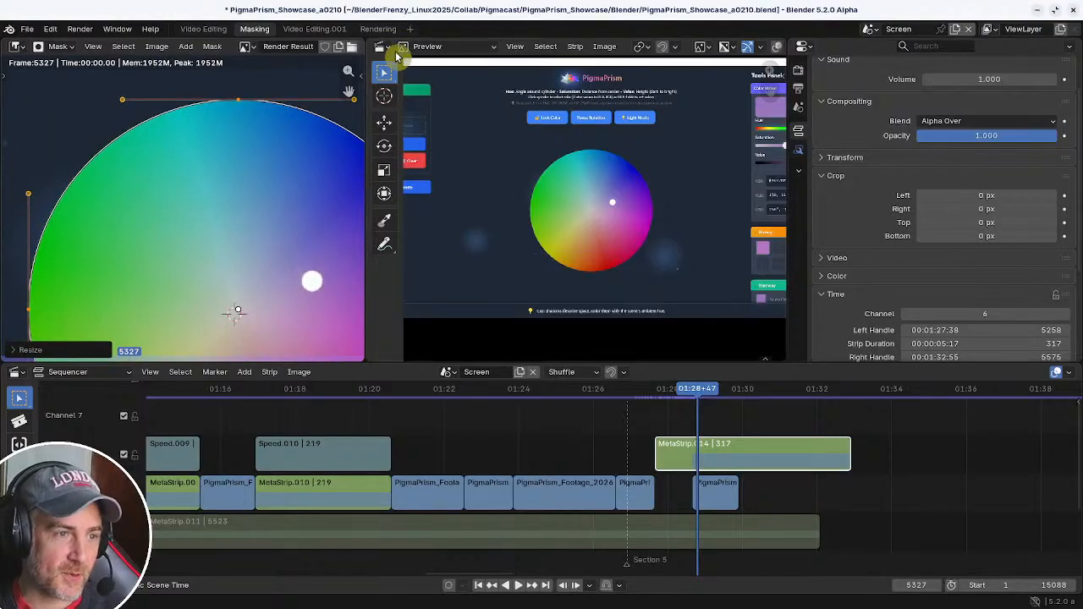
key("s")
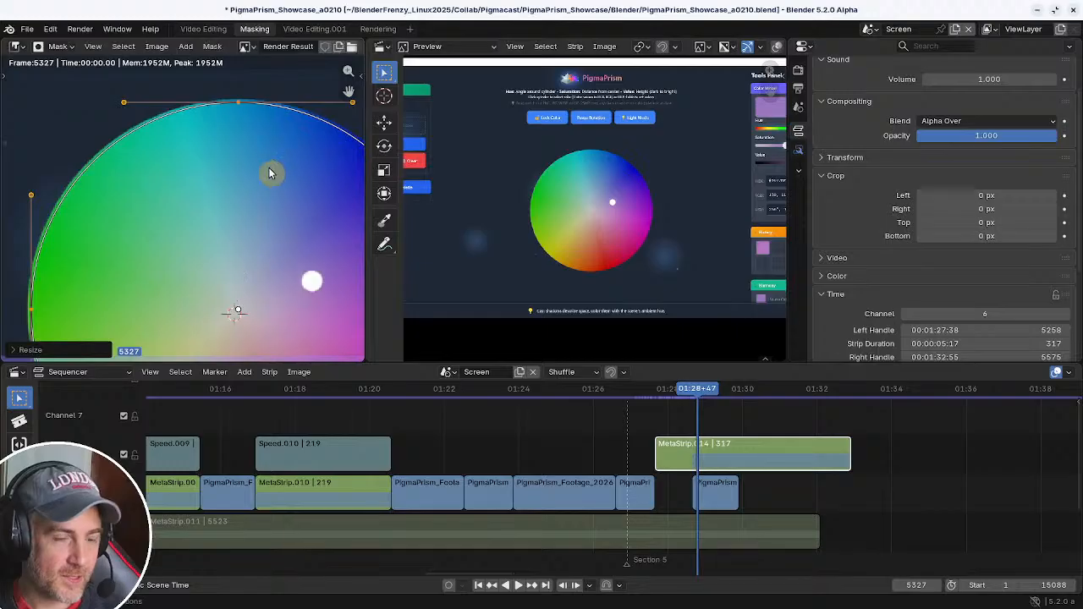
left_click(270, 167)
- Fatten the mask circle's feather slightly outward around the color wheel's rim
key("alt+s")
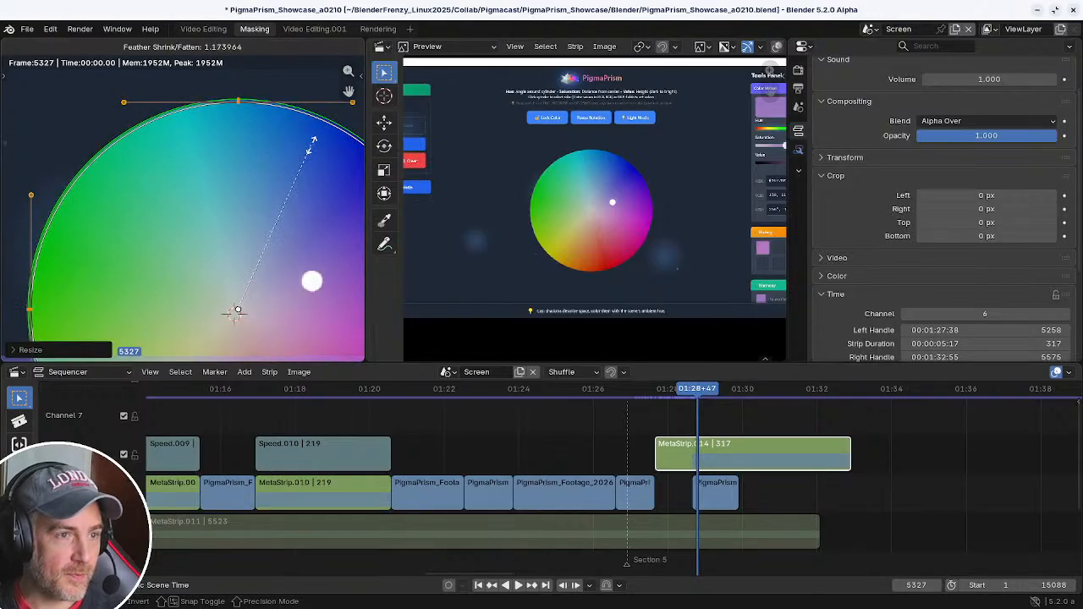
left_click(305, 153)
scroll(292, 154, "down", 6)
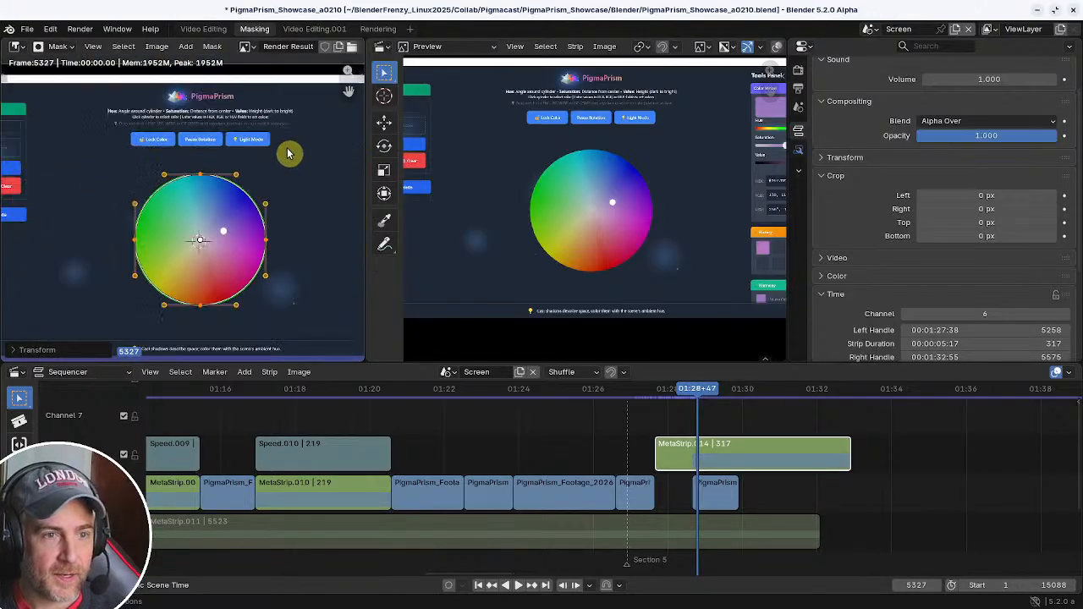
scroll(288, 161, "up", 1)
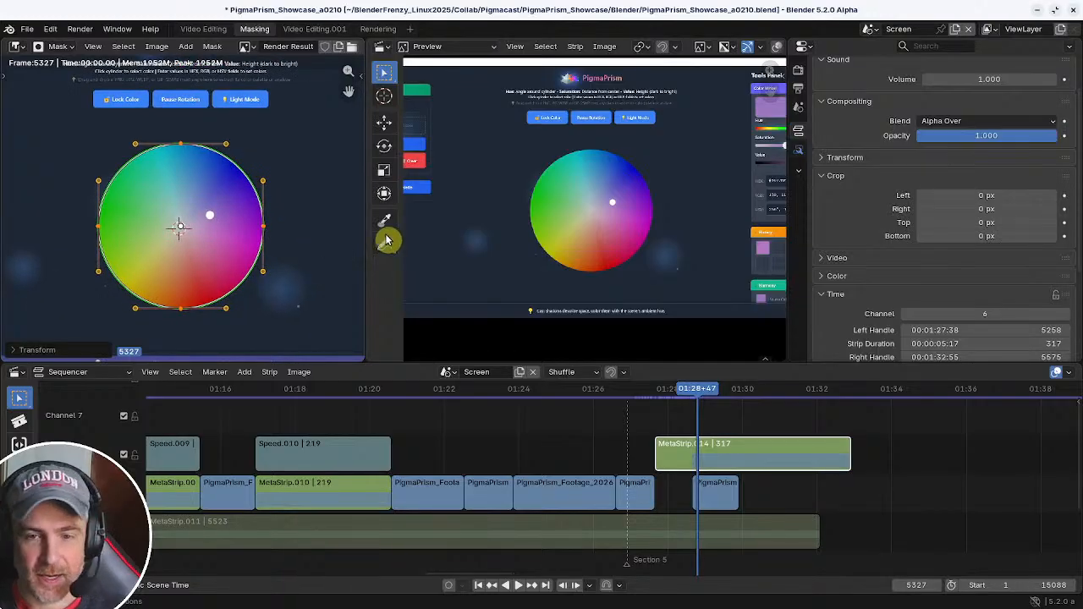
- Add a Mask modifier to MetaStrip.014, set its type to Mask and assign the mask named Mask
scroll(961, 176, "down", 4)
left_click(798, 150)
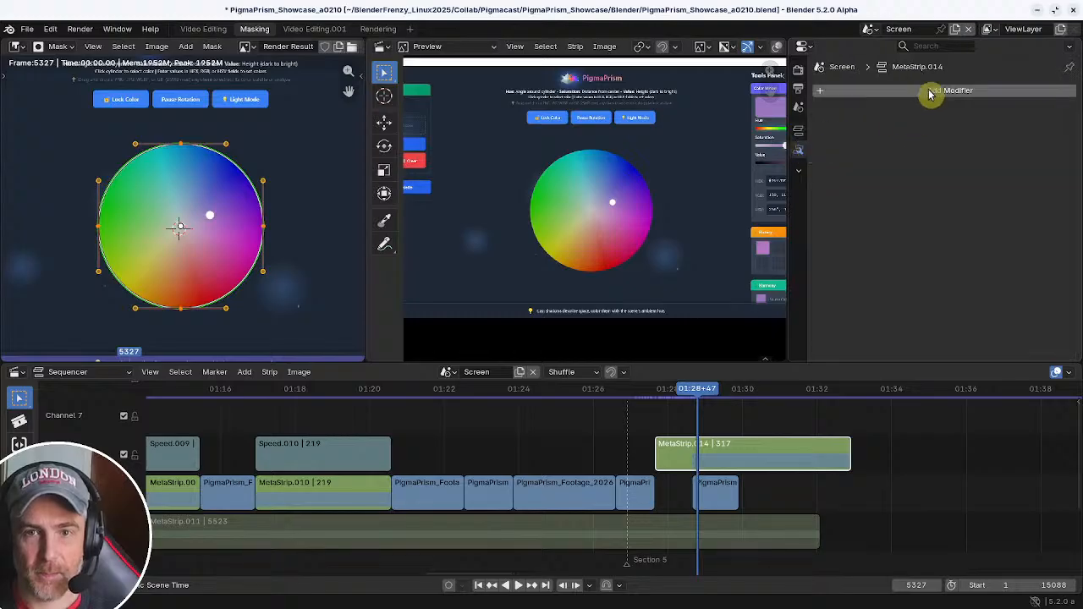
left_click(930, 91)
left_click(888, 170)
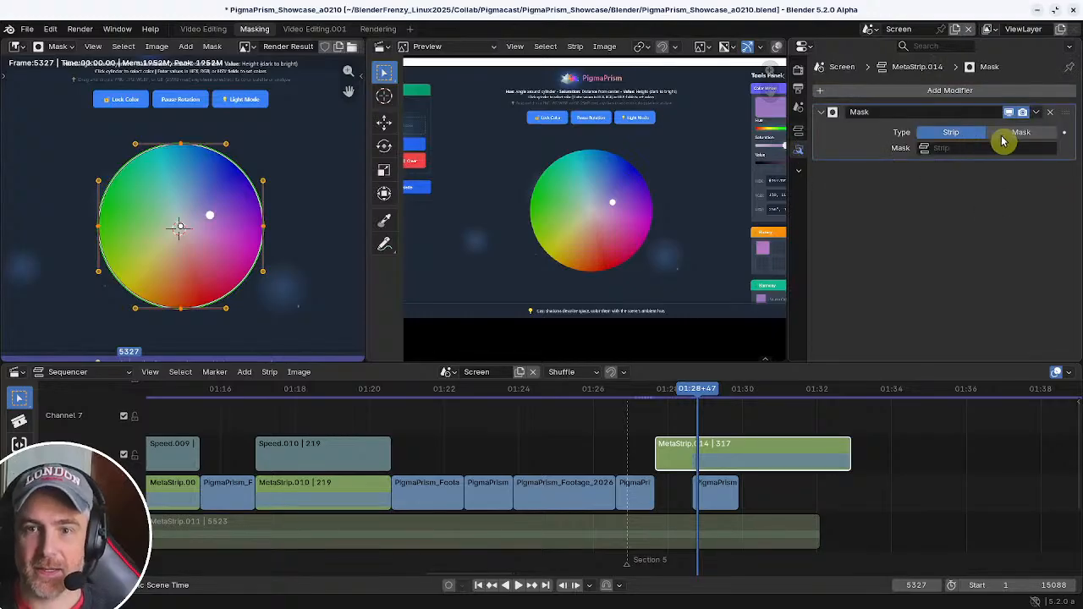
left_click(1007, 133)
left_click(995, 145)
left_click(965, 170)
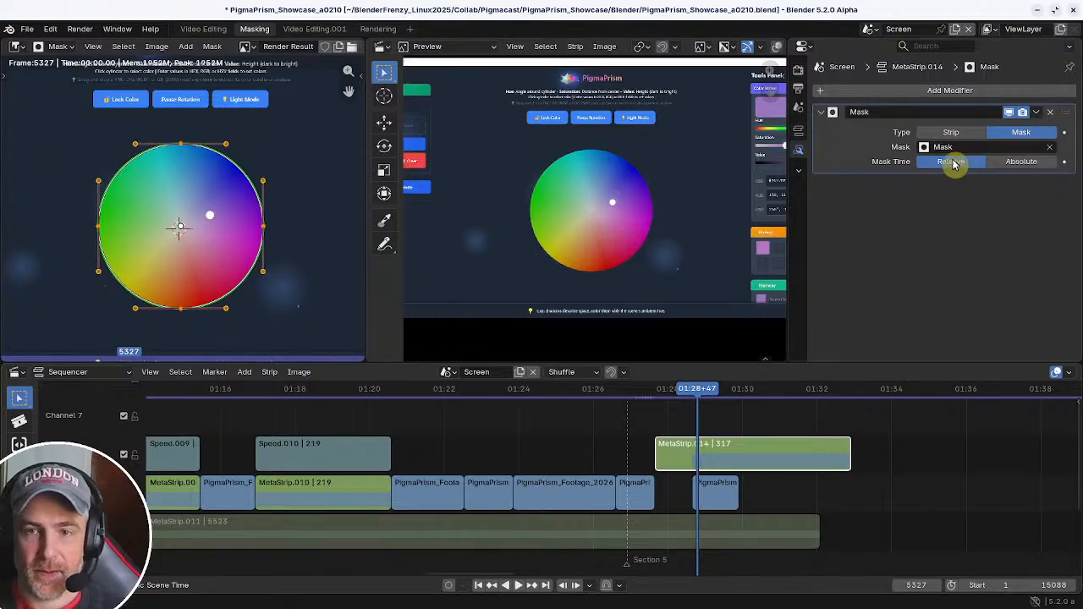
- Delete the short footage strip below the masked meta strip to preview frame 5363, and undo the deletion
left_click(721, 497)
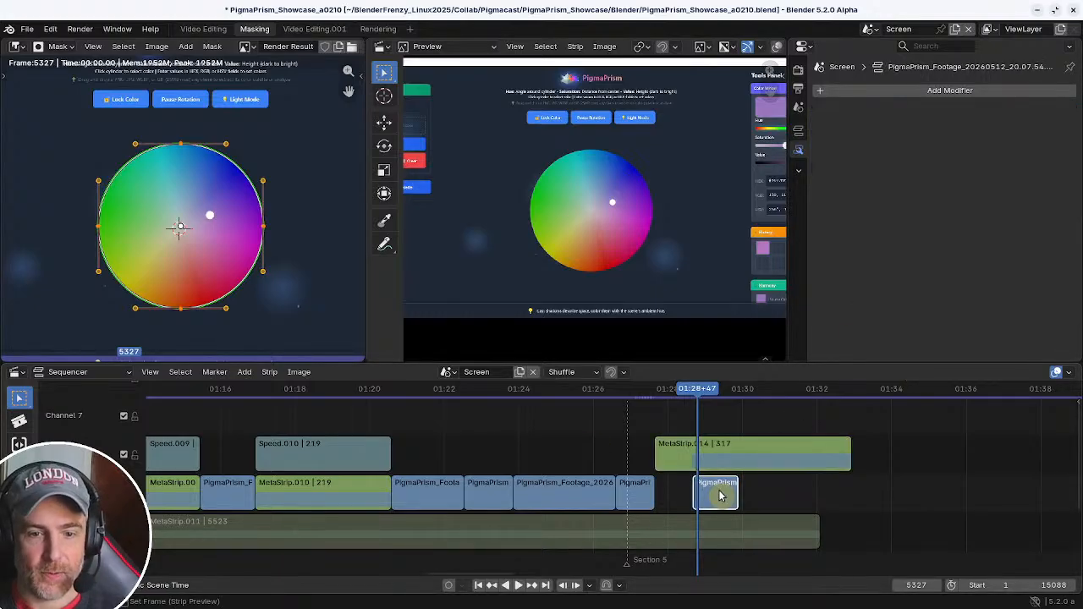
right_click(720, 496, "shift")
key("Delete")
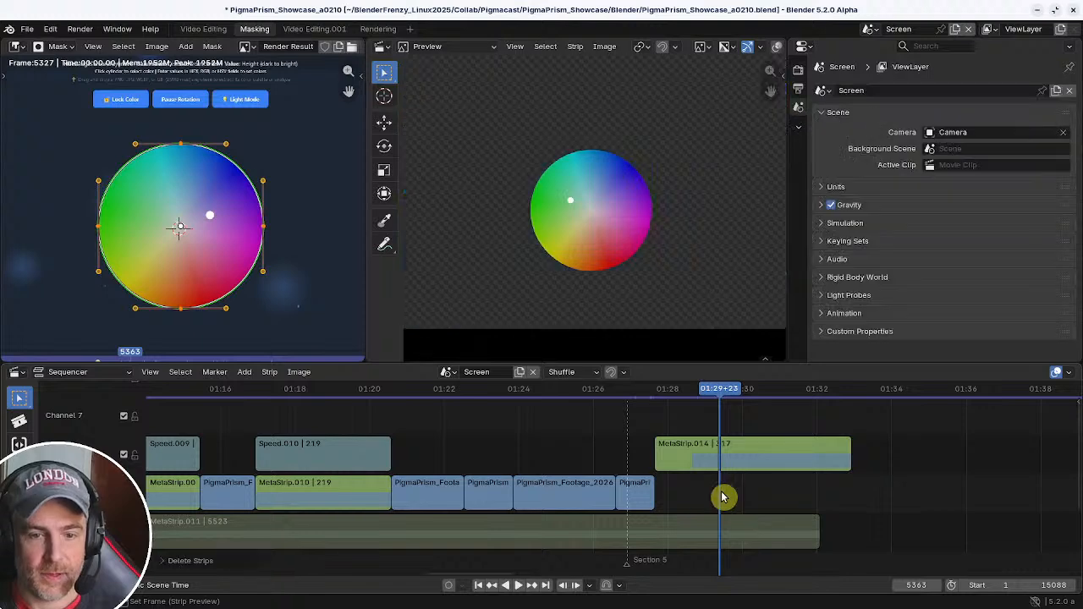
key("ctrl+z")
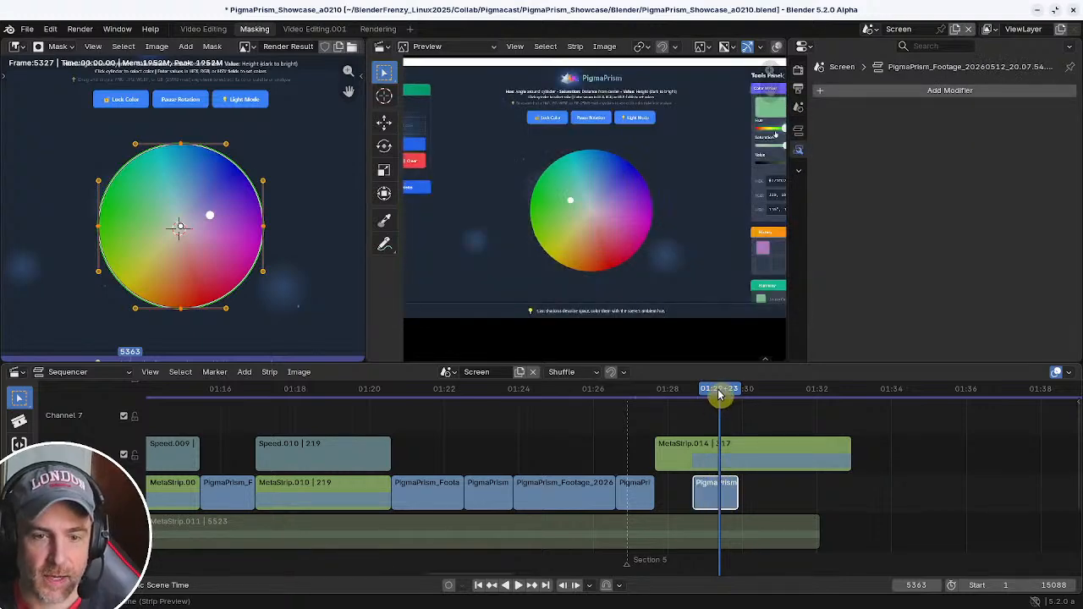
- Go to frame 5439 and select the masked meta strip MetaStrip.014 in the Video Editing workspace
left_click_drag(718, 394, 767, 396)
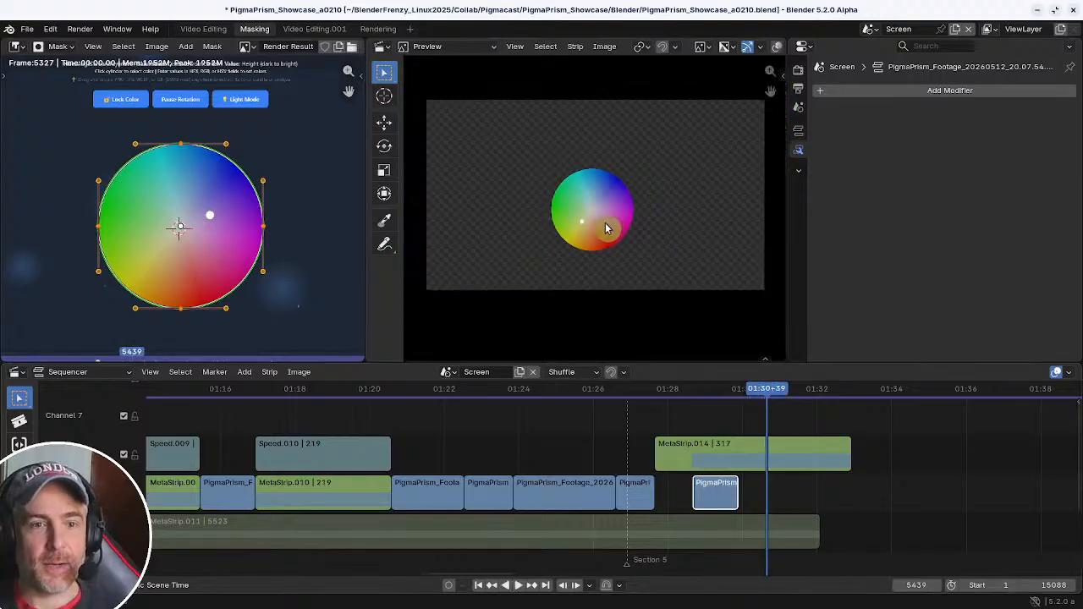
left_click(218, 29)
scroll(448, 231, "down", 1)
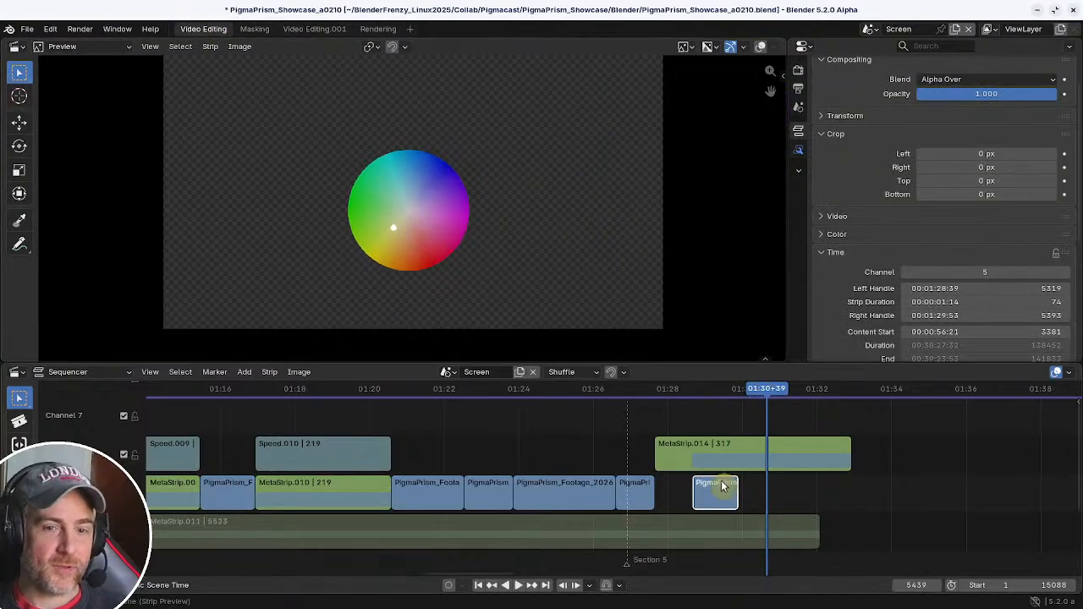
middle_click_drag(497, 228, 503, 260)
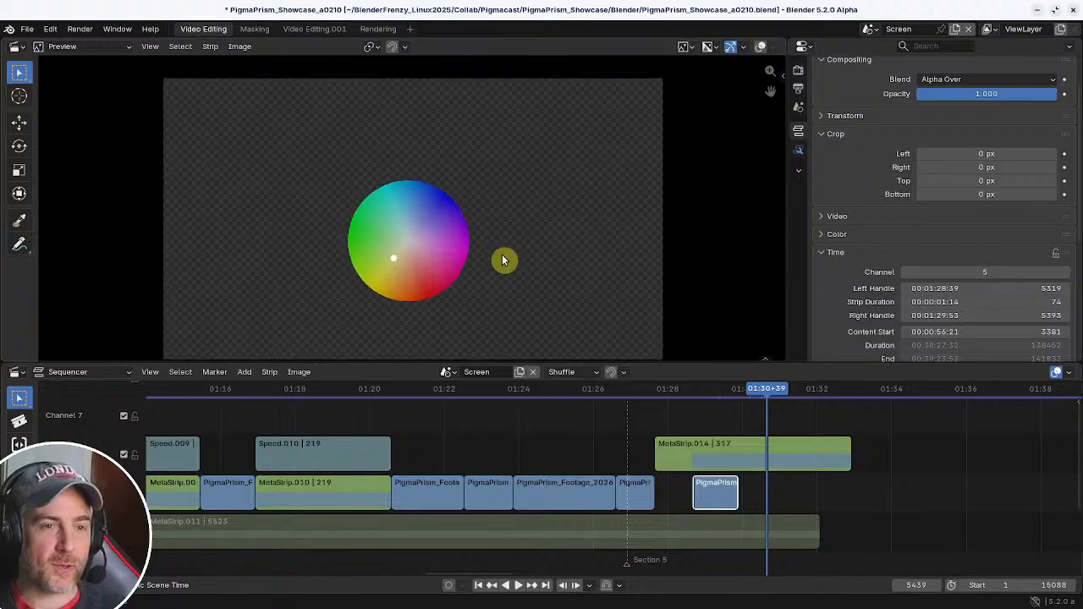
left_click(799, 459)
- Try to scale the masked meta strip down in the preview, and cancel the scaling
key("s")
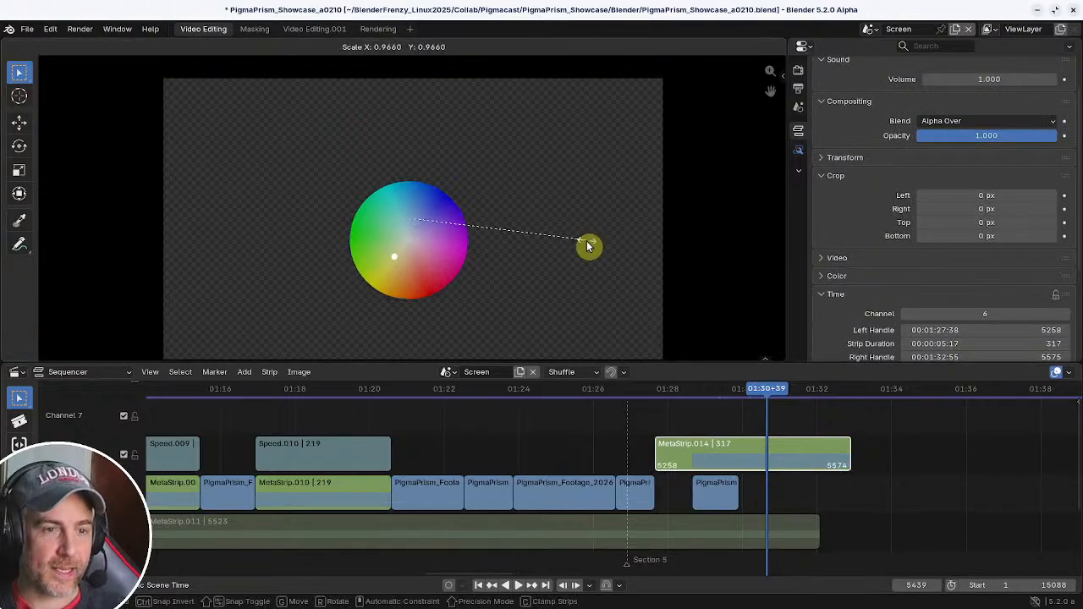
key("Escape")
key("s")
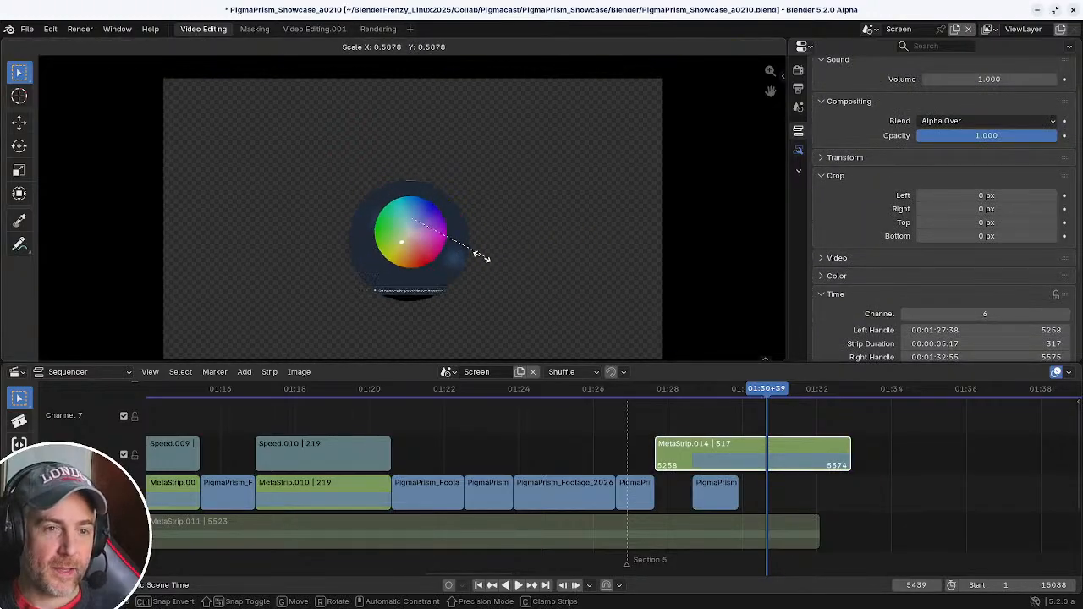
key("Escape")
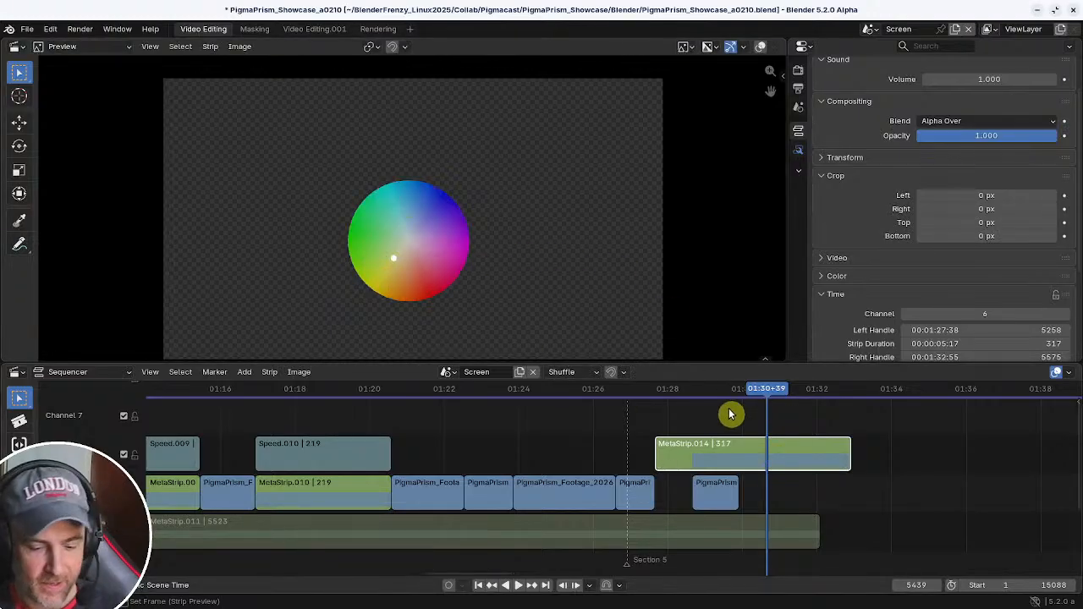
- Nest the masked meta strip inside a new meta strip and test scaling it, cancelling the scale
key("ctrl+z")
key("s")
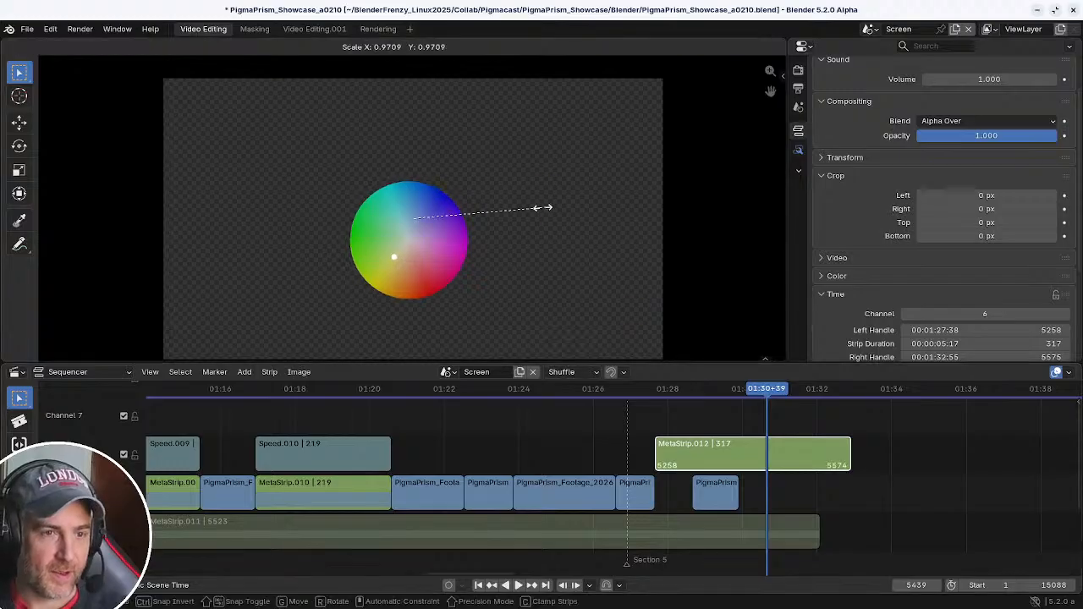
key("Escape")
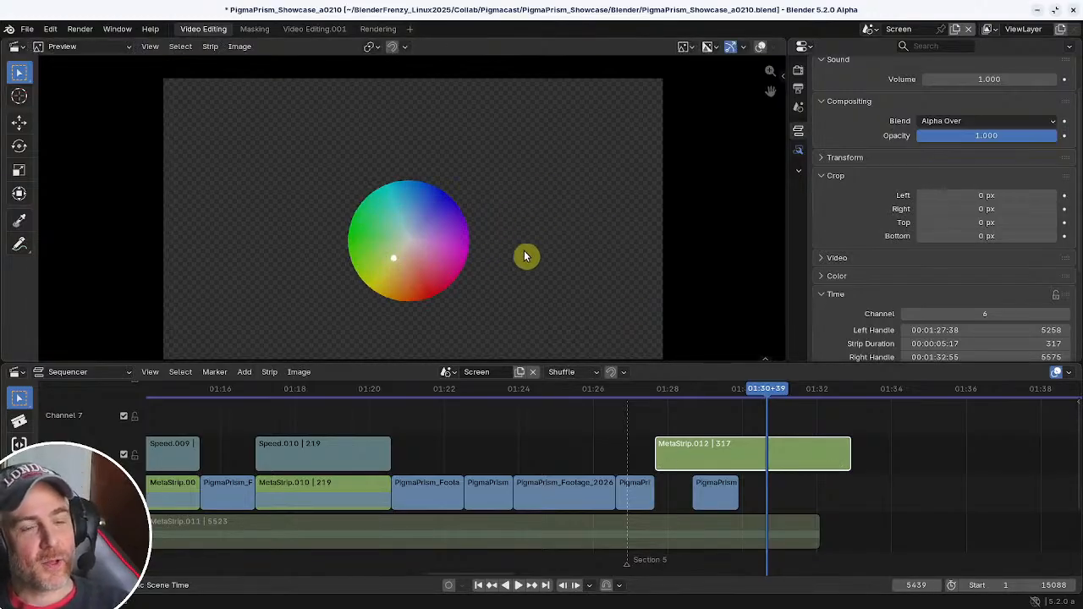
- Move the nested color wheel to the frame's upper right, scale it to about 0.43, and undo both changes
key("g")
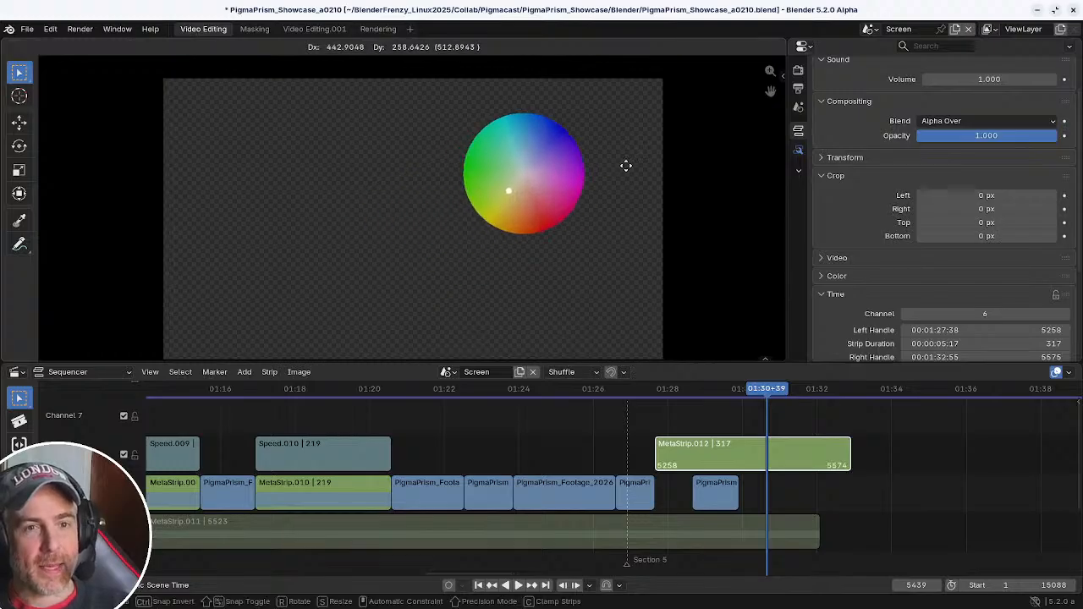
key("s")
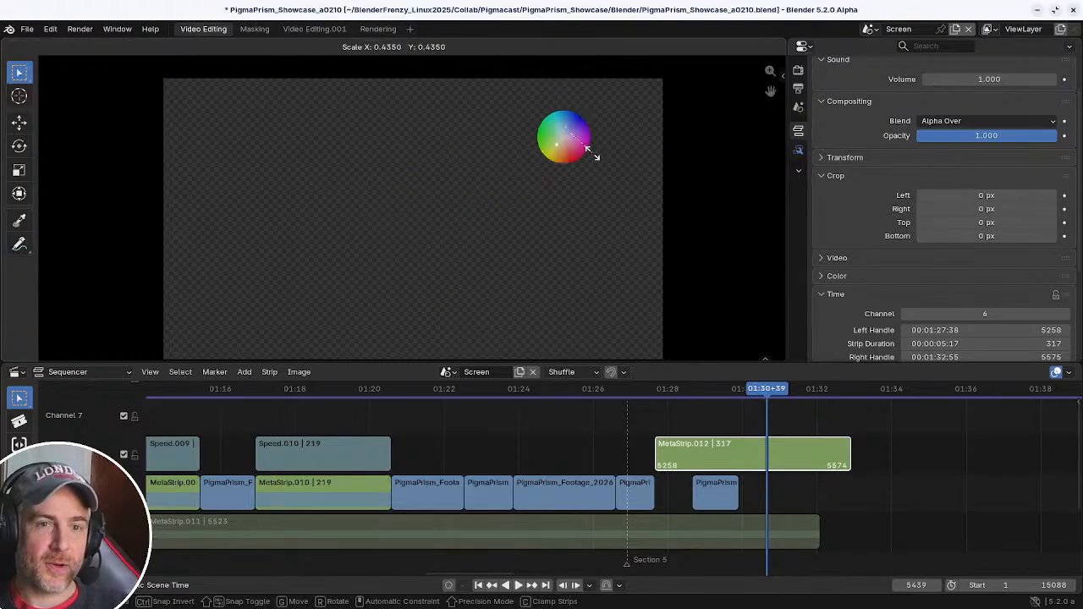
left_click(586, 157)
key("ctrl+z")
key("ctrl+z")
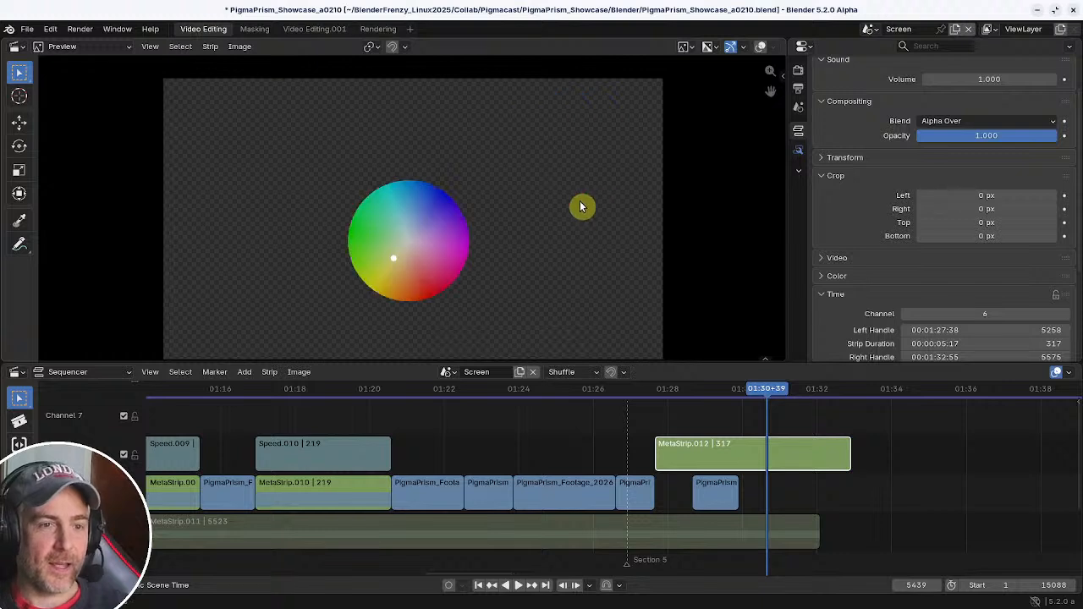
- Move the nested color wheel to the frame's upper left and scale it down to a small disc
key("g")
left_click(353, 175)
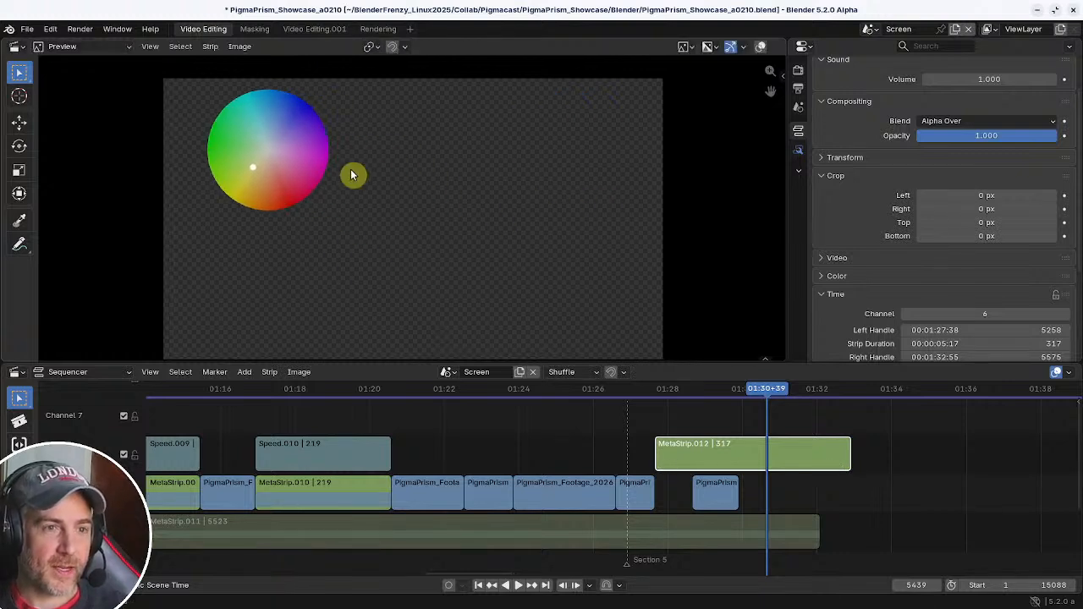
key("s")
left_click(287, 150)
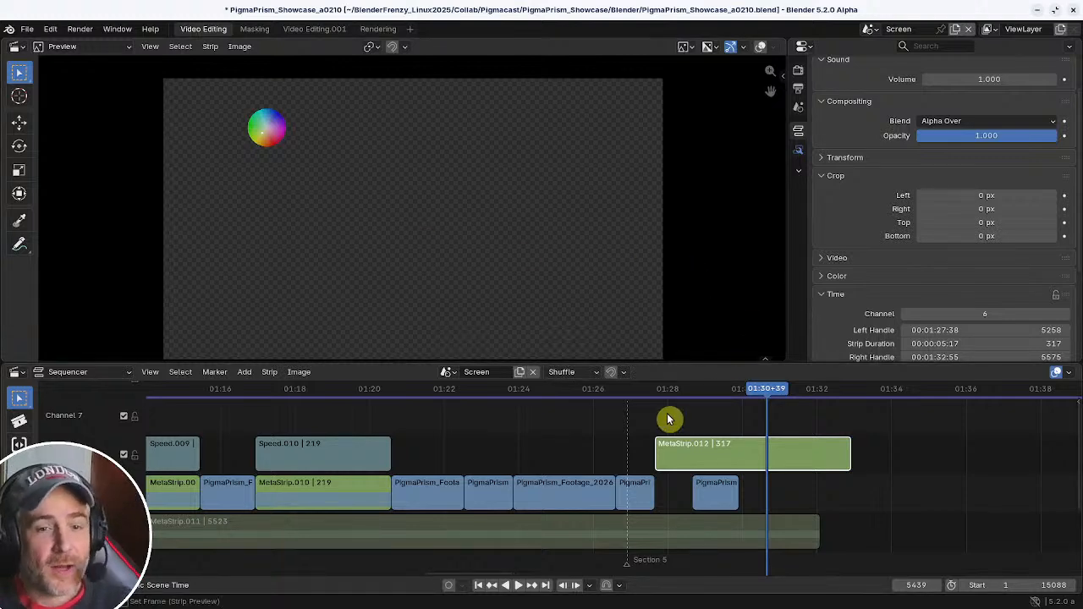
- Undo the wheel's trial move and scaling, and bring the playhead back to frame 5335
mouse_move(756, 399)
left_mouse_down()
mouse_move(674, 386)
mouse_move(760, 393)
left_mouse_up()
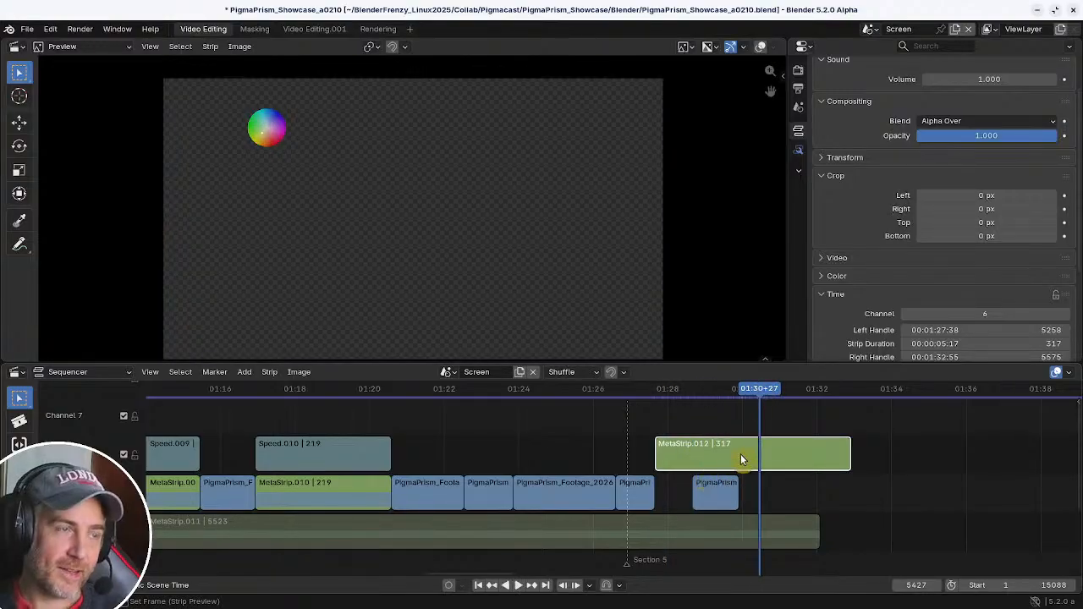
left_click_drag(755, 389, 711, 389)
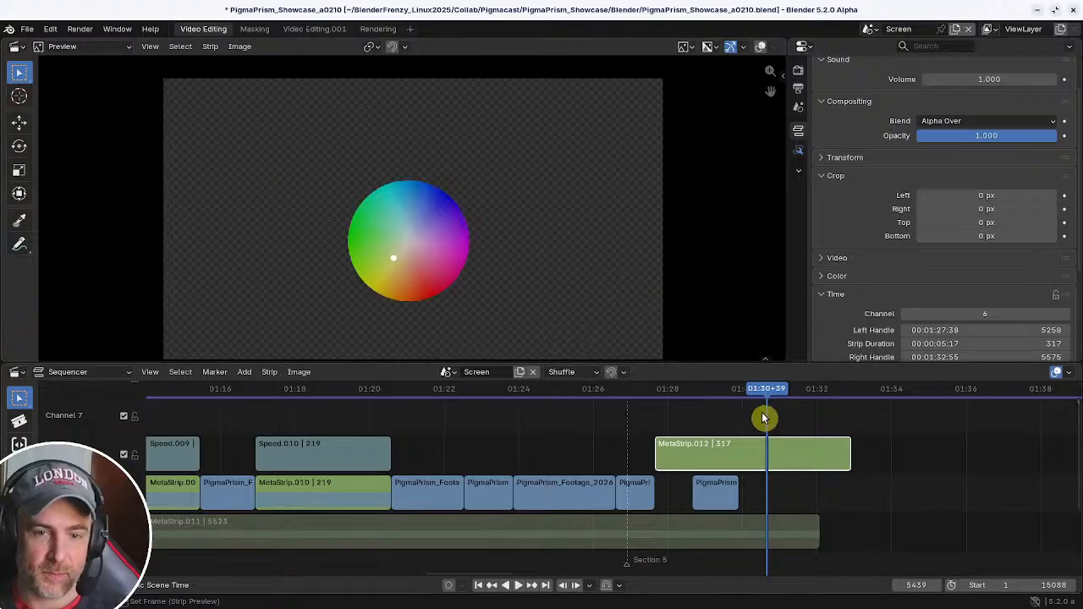
left_click_drag(741, 394, 701, 493)
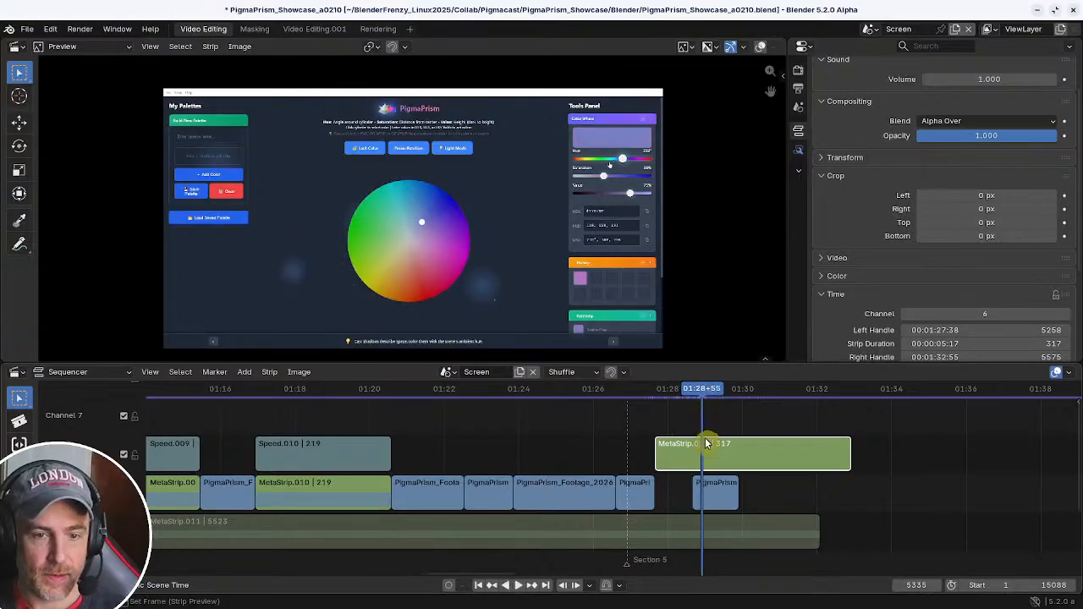
- Move the playhead to frame 5319, the start of the footage strip under the meta strip, and ungroup the outer meta strip
middle_click_drag(708, 453, 752, 451, "ctrl")
left_click_drag(753, 396, 747, 396)
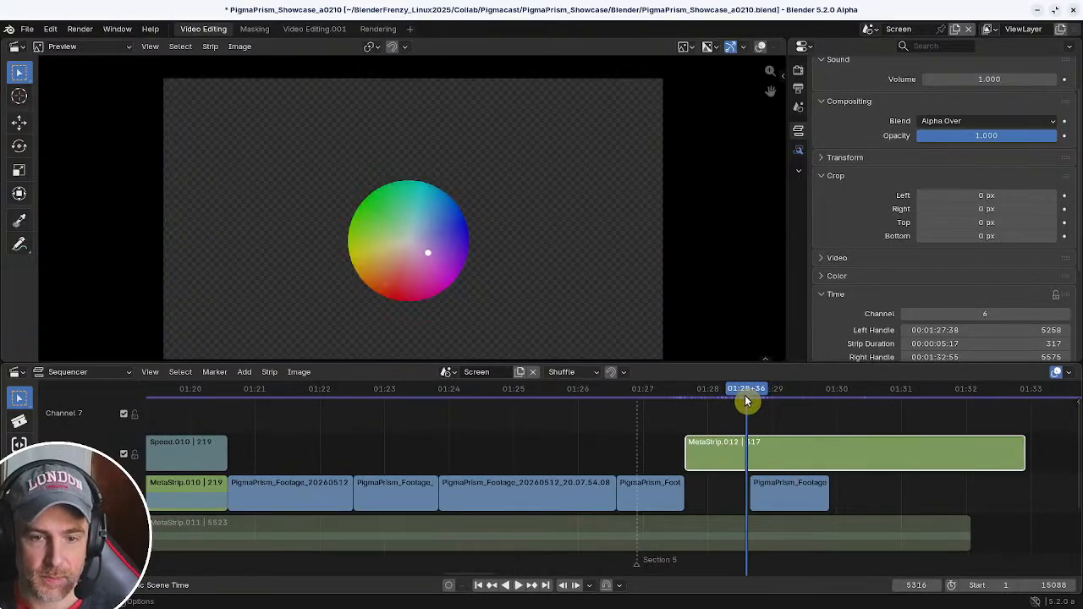
key("Page_Down")
left_click(749, 403)
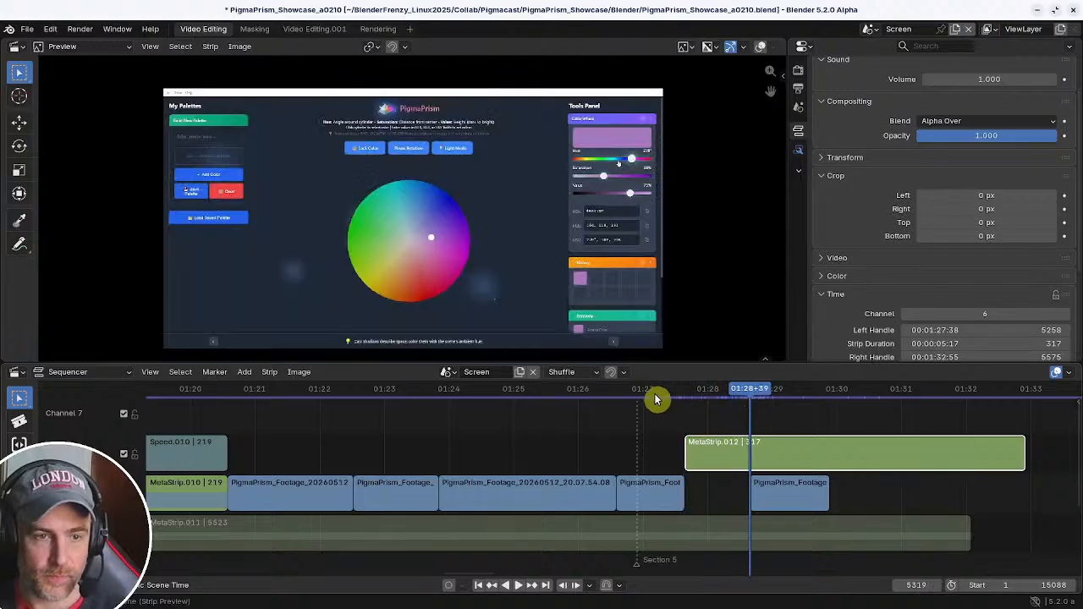
left_click_drag(689, 398, 751, 401)
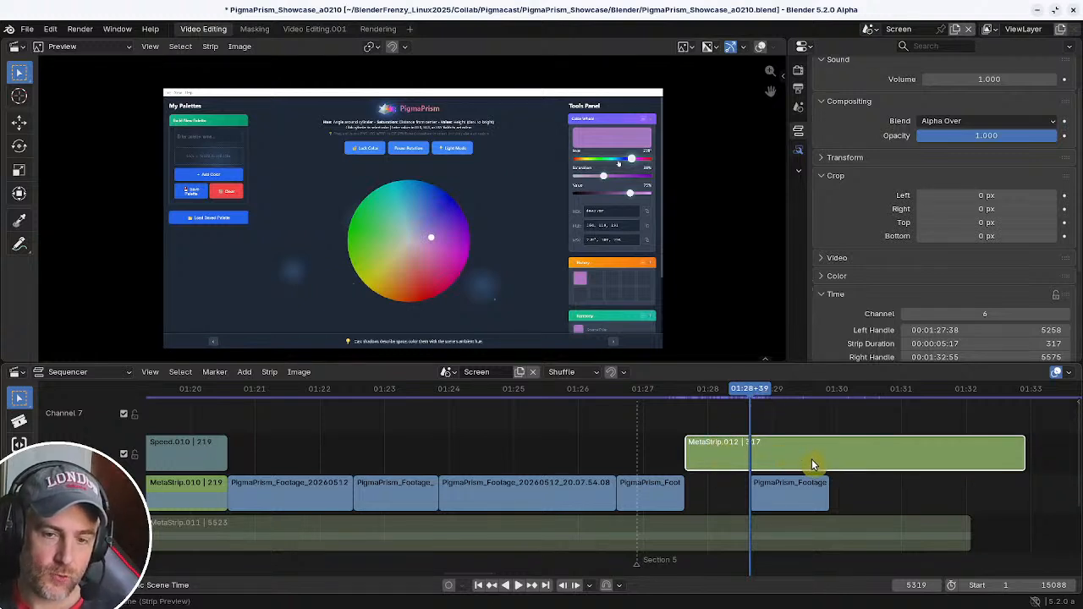
key("ctrl+g")
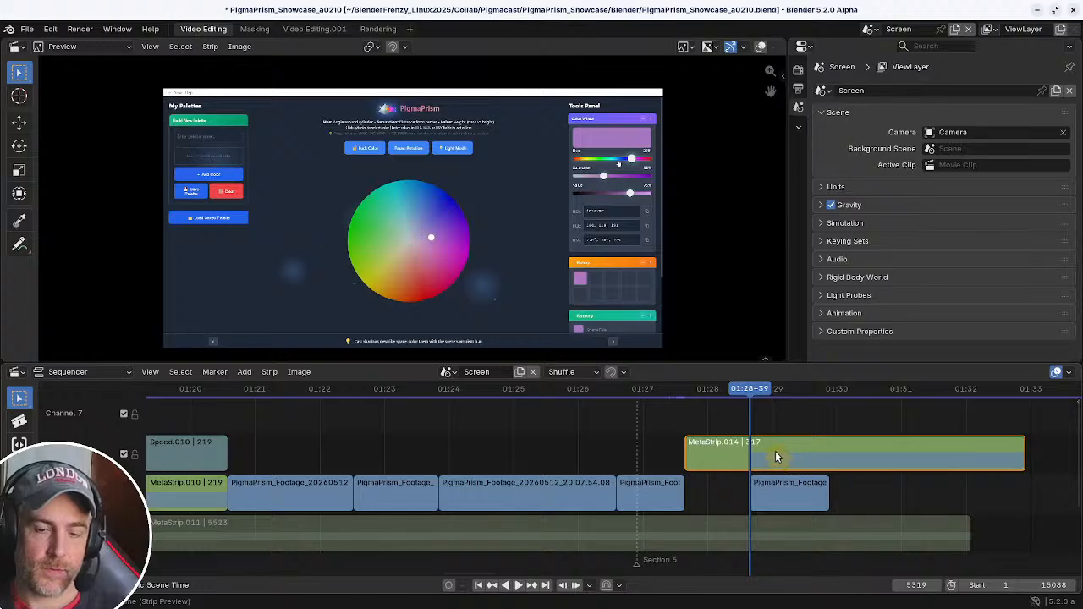
- Split the masked meta strip at frame 5319 and remove the Mask modifier from its first part
left_click_drag(693, 394, 750, 400)
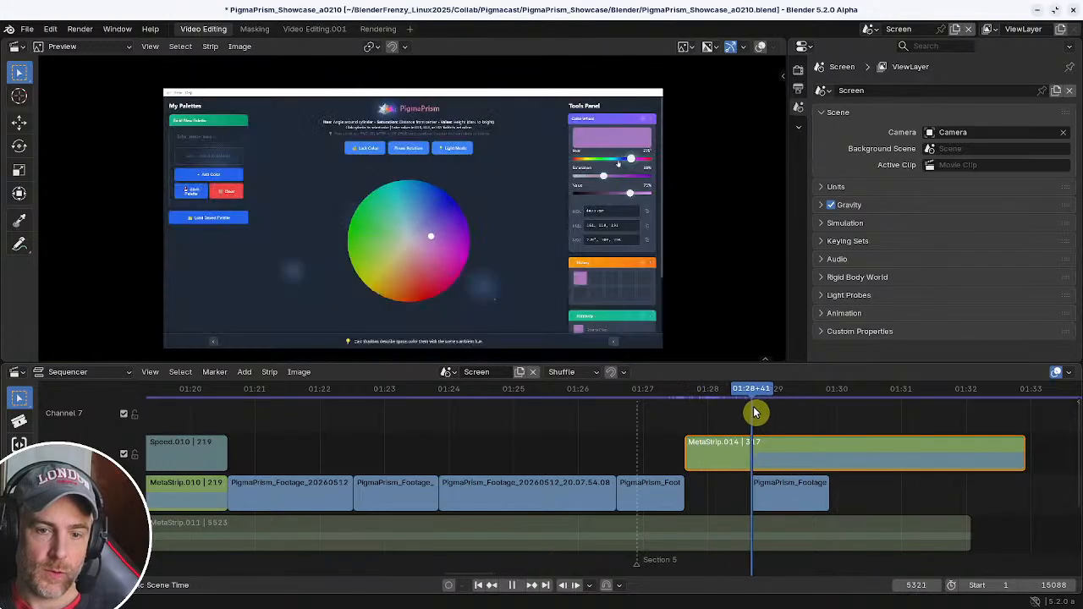
key("k")
left_click(713, 450)
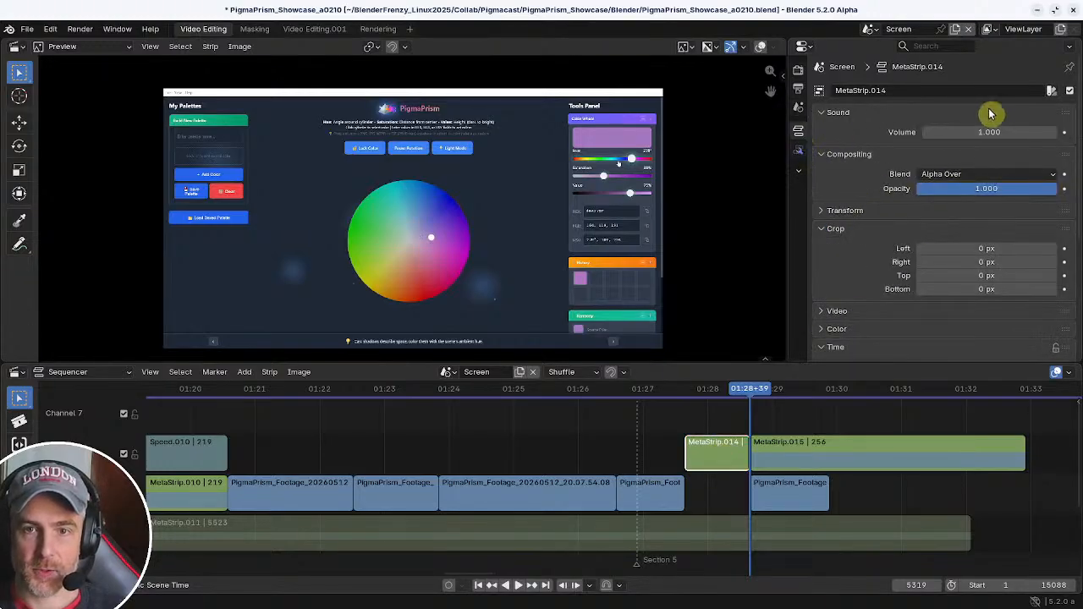
left_click(798, 150)
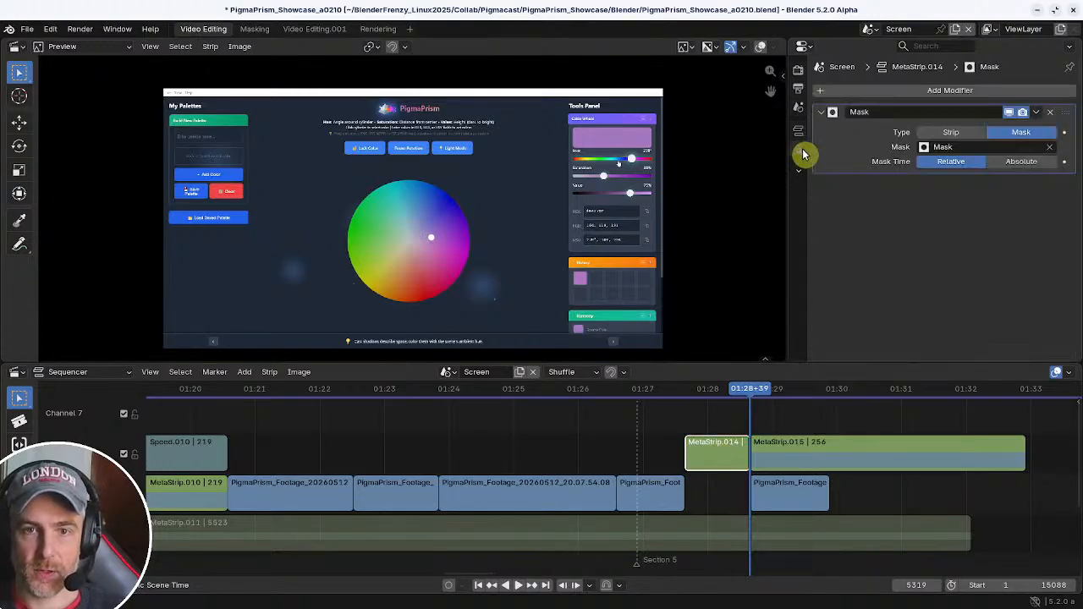
left_click(1050, 112)
- Play back the cut from the unmasked meta strip into the masked one, starting near the first part's beginning
left_click_drag(705, 389, 682, 399)
key("space")
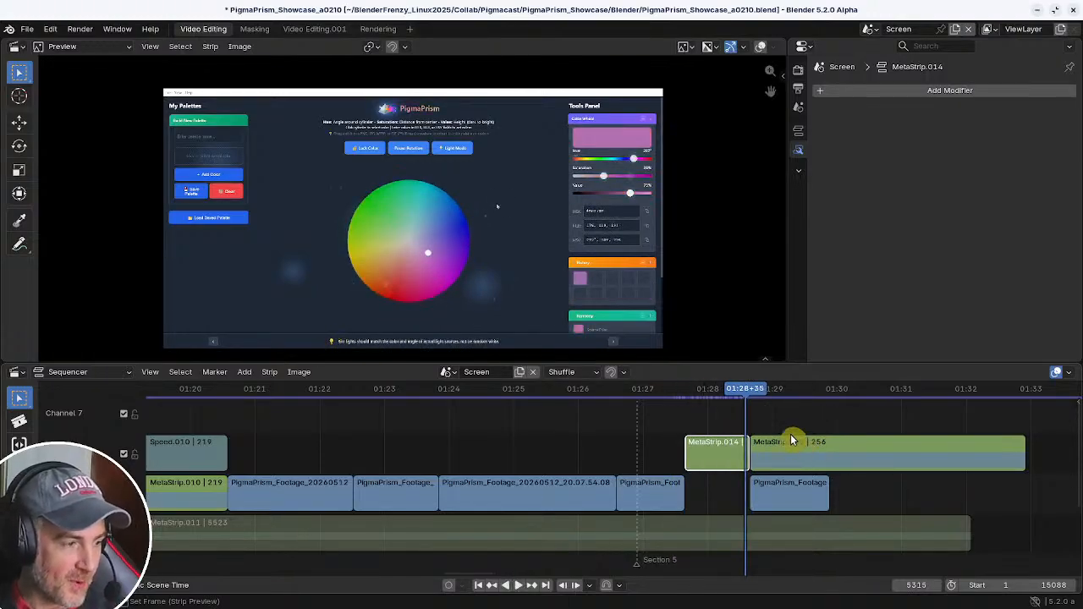
left_click(776, 395)
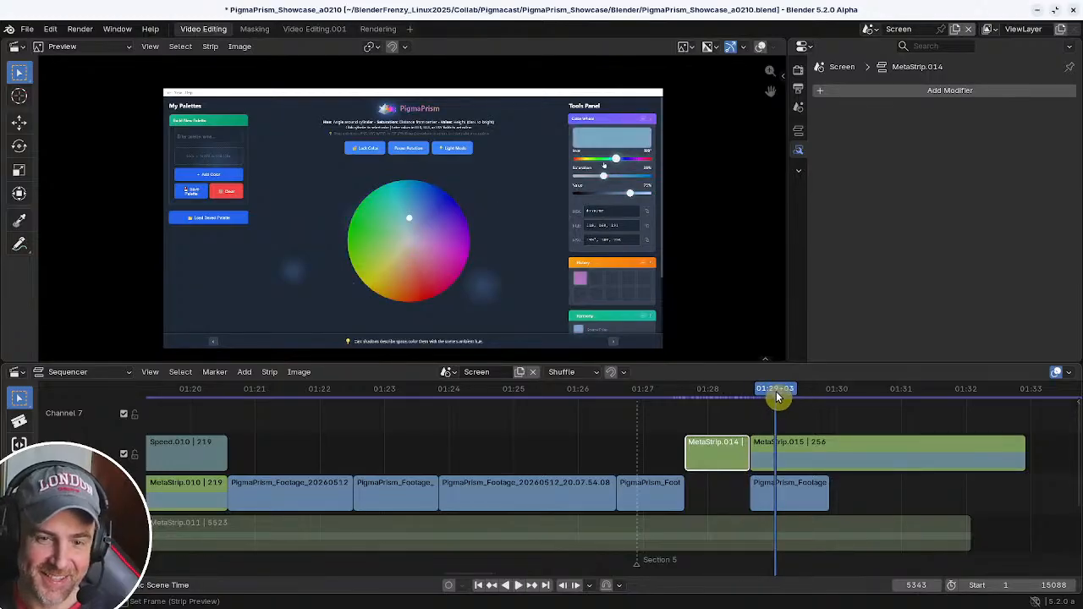
left_click_drag(776, 394, 675, 398)
key("space")
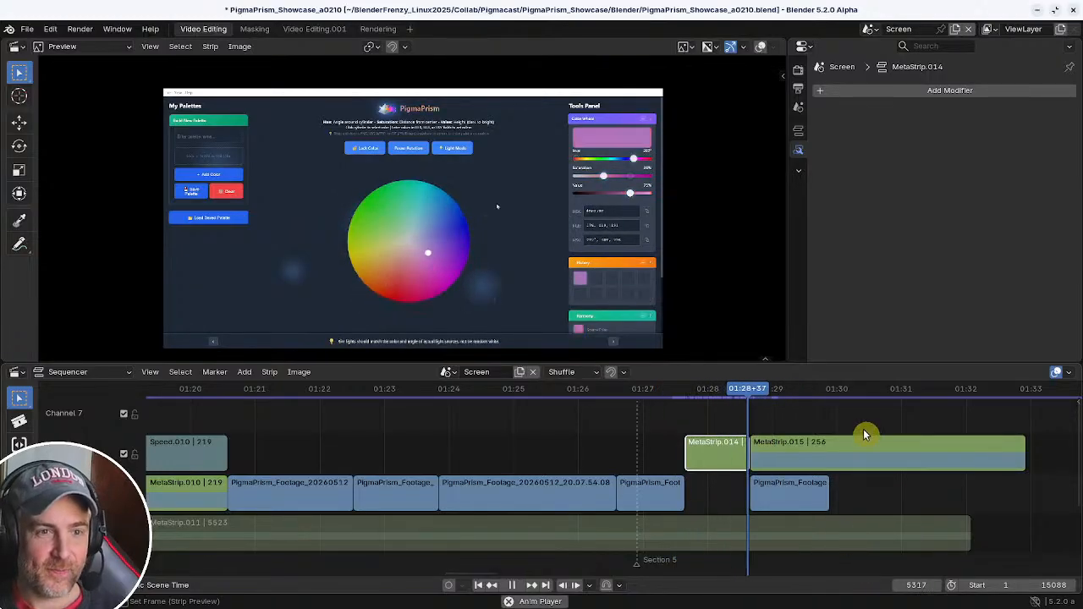
key("space")
- Try a fade from current frame 5338 on the footage strip below the masked meta strip, preview it, and undo it
left_click(792, 488)
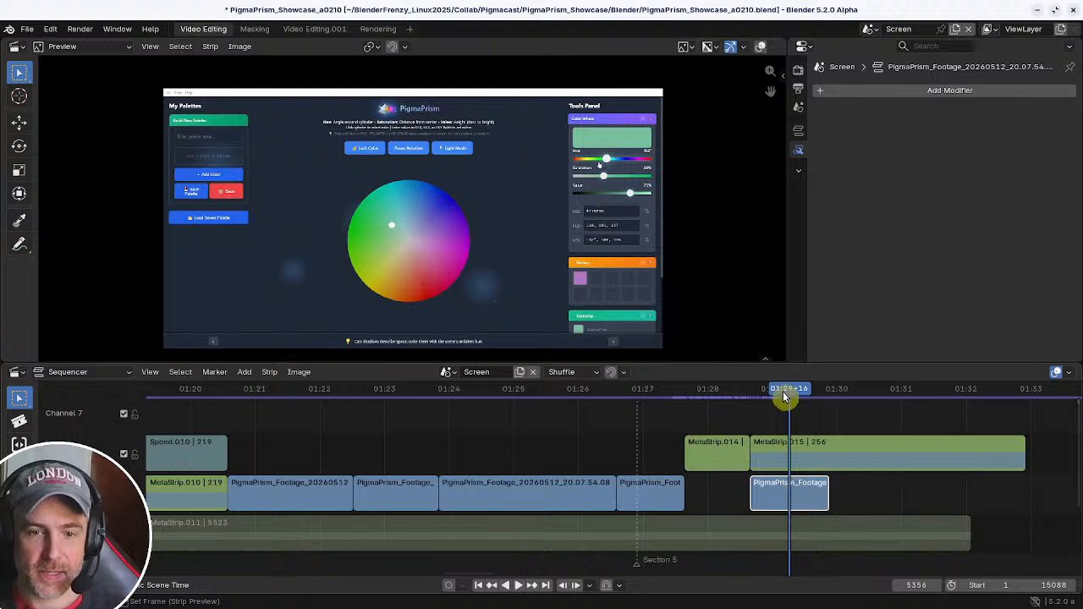
left_click_drag(782, 391, 770, 393)
key("shift+a")
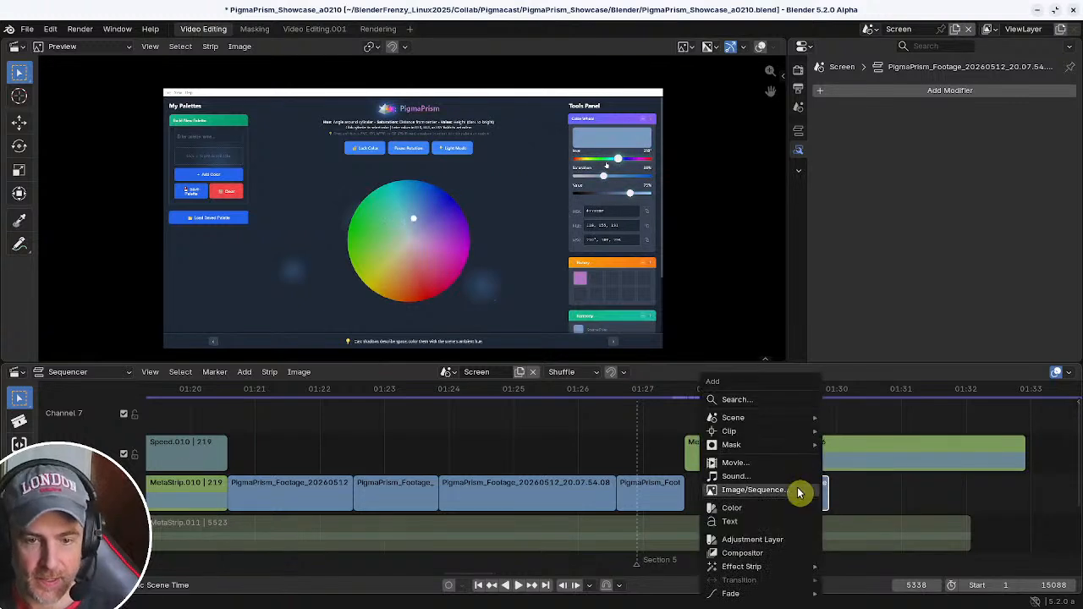
mouse_move(791, 597)
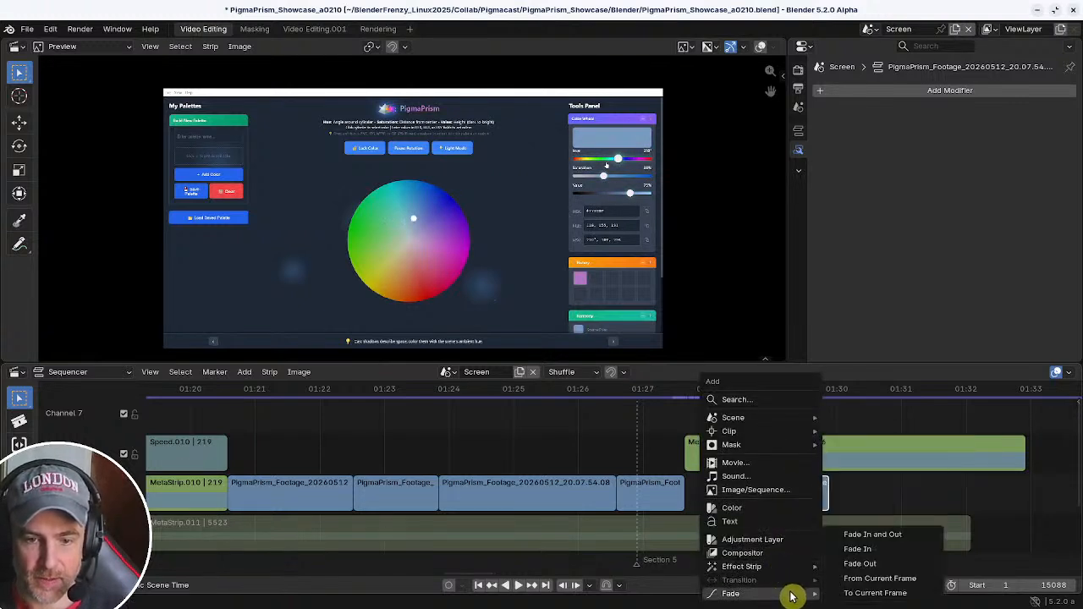
left_click(895, 581)
key("space")
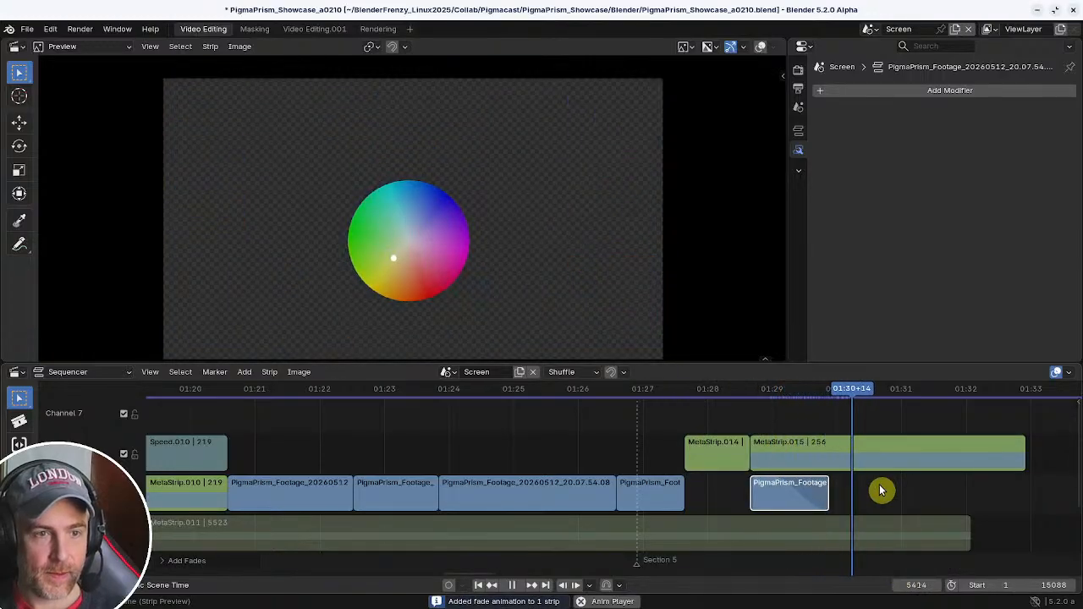
key("space")
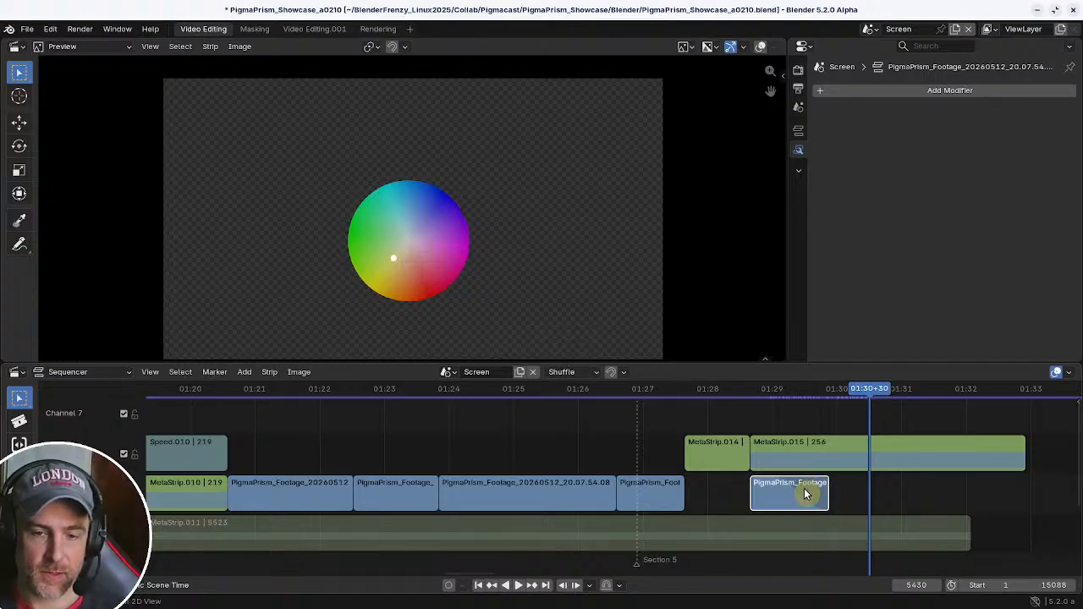
key("ctrl+z")
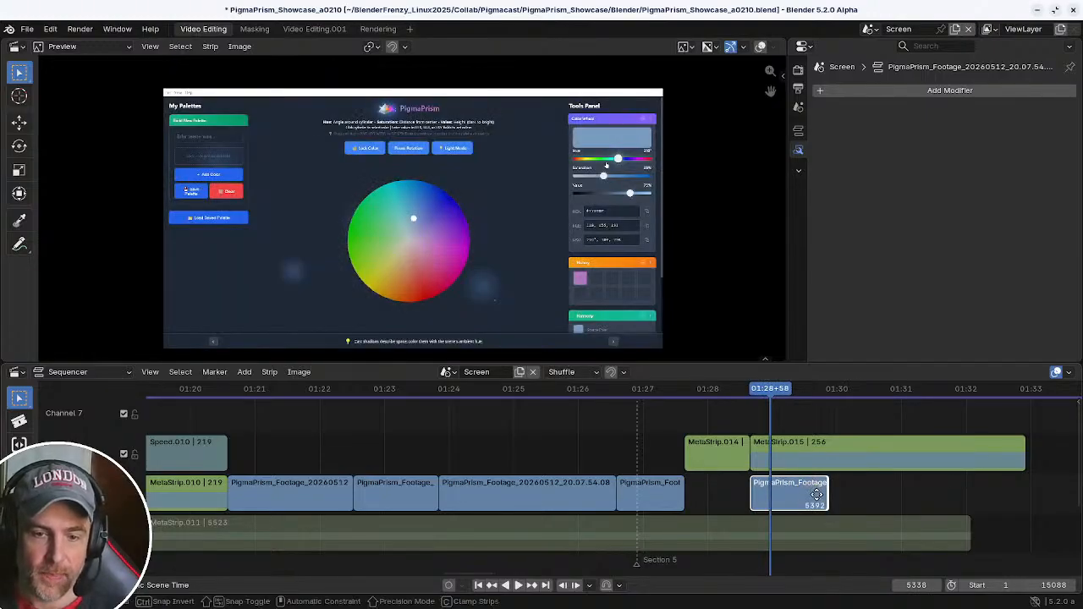
- Trim the footage strip's end to about frame 5364 and add a fade from the current frame at 5332
left_click_drag(822, 495, 797, 495)
left_click_drag(764, 391, 764, 395)
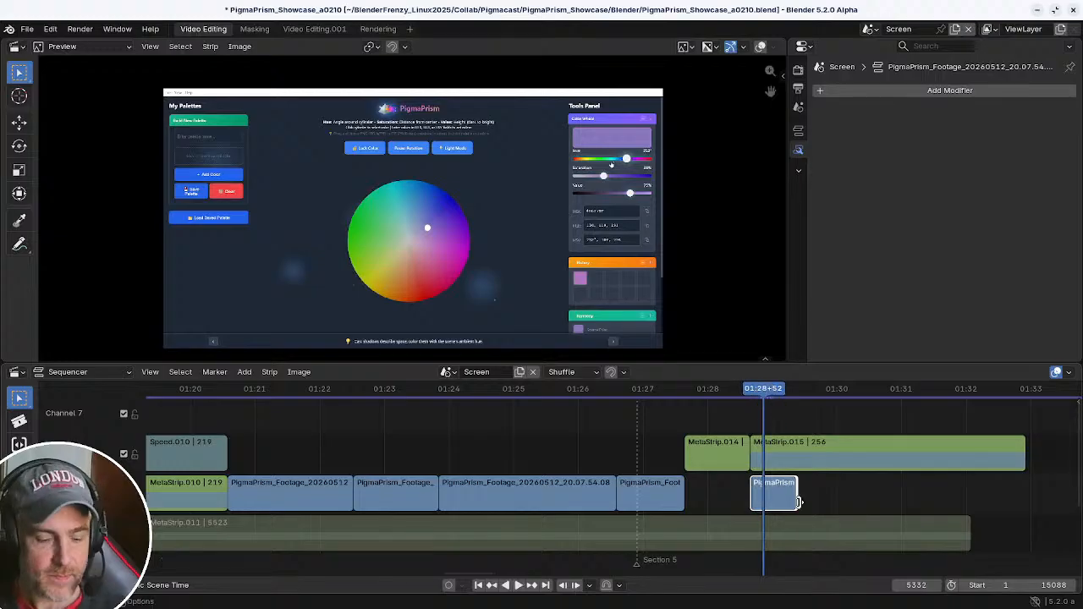
key("shift+a")
mouse_move(798, 516)
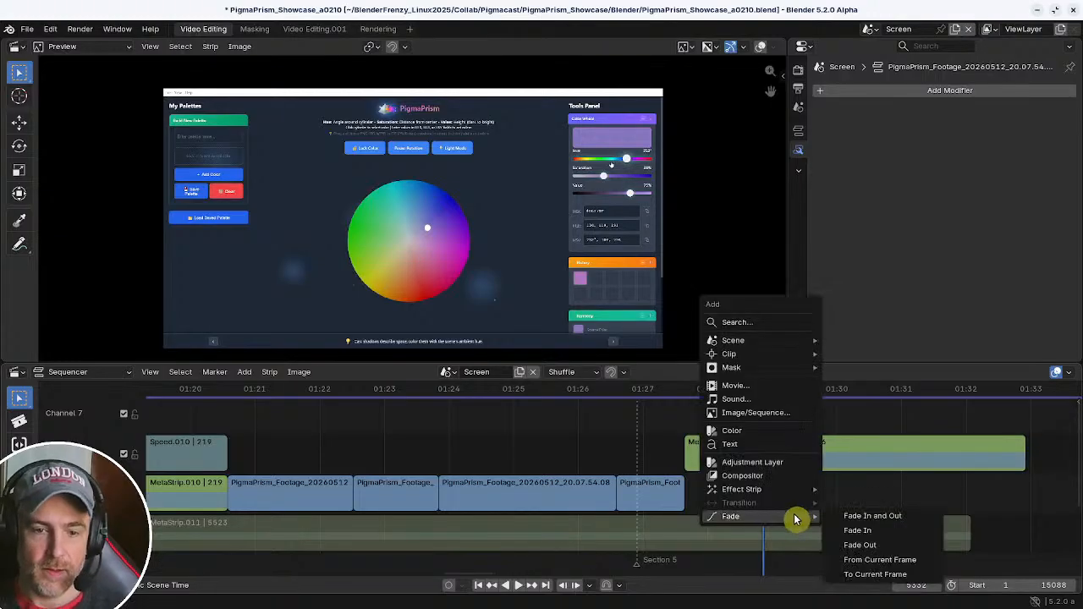
left_click(863, 559)
- Play back and scrub through the footage fade that leaves the isolated wheel, and select the masked meta strip above it
key("space")
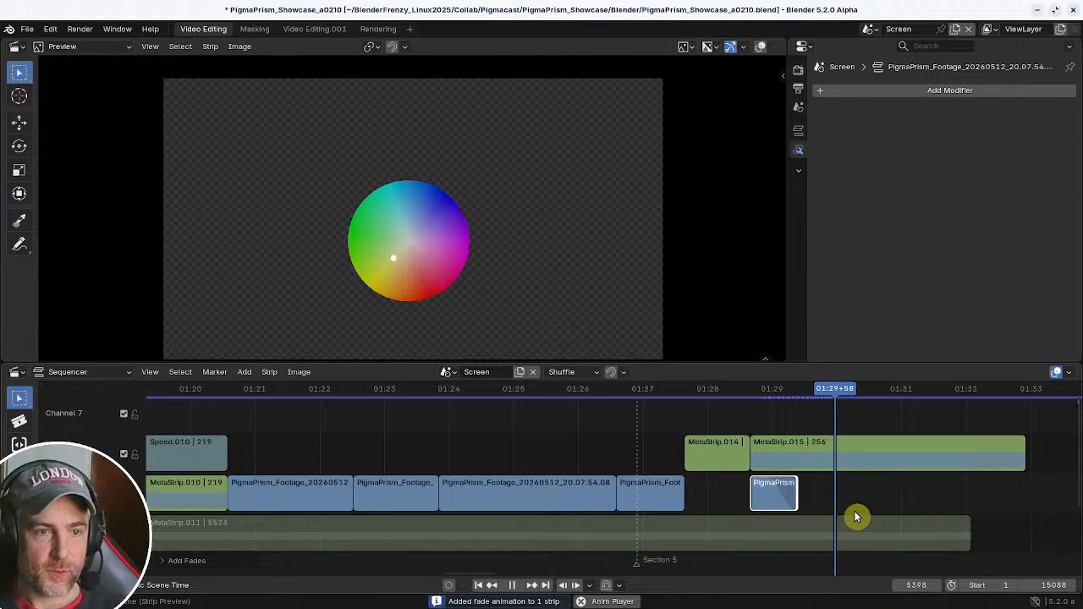
key("space")
left_click_drag(836, 395, 825, 445)
left_click(852, 464)
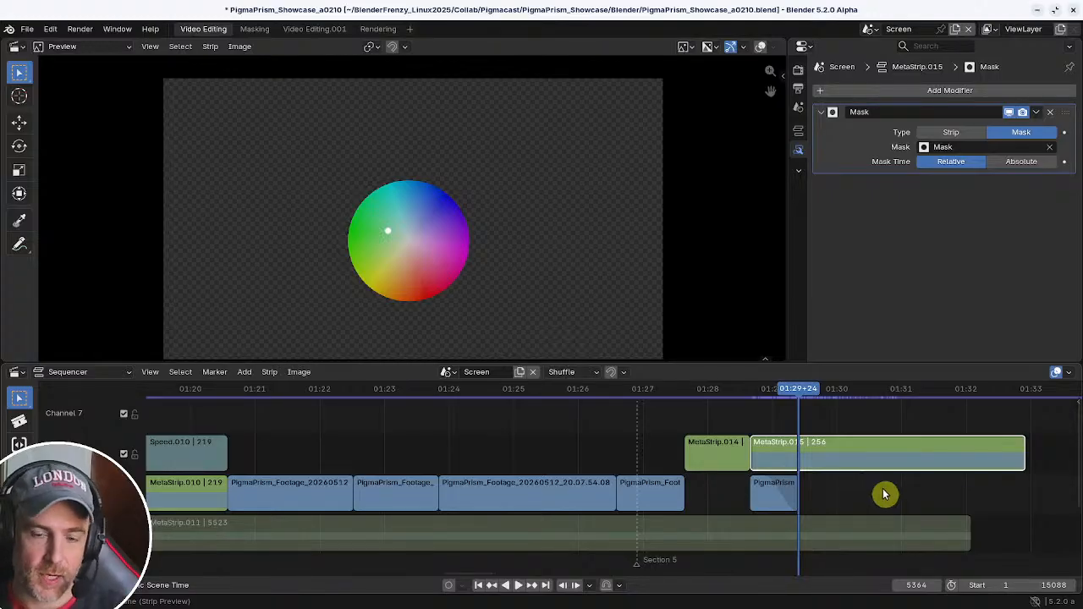
middle_click_drag(885, 493, 738, 471)
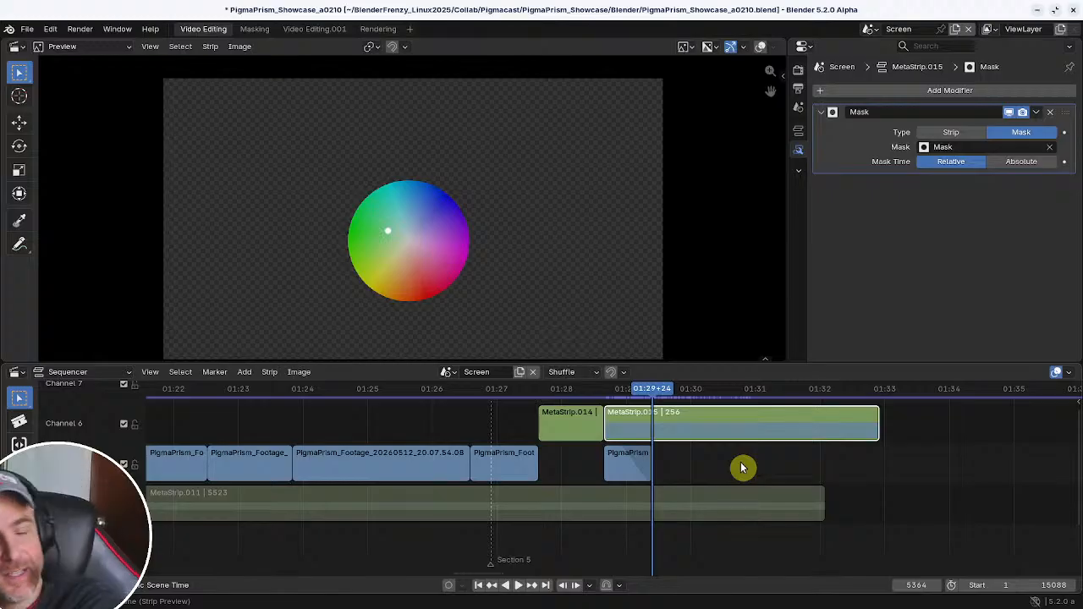
middle_click_drag(725, 445, 735, 455)
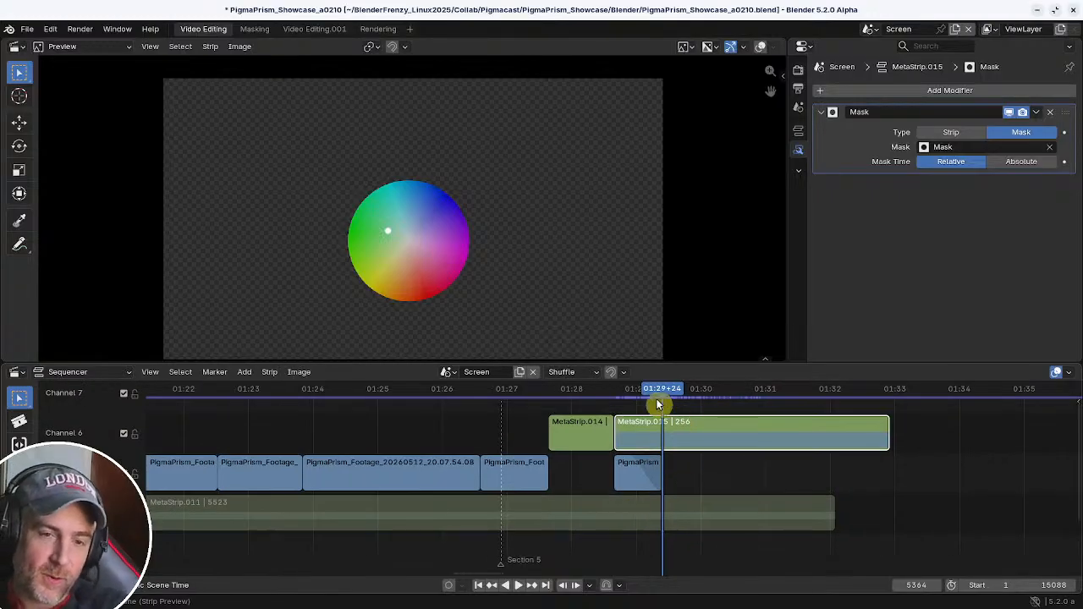
left_click_drag(658, 389, 633, 396)
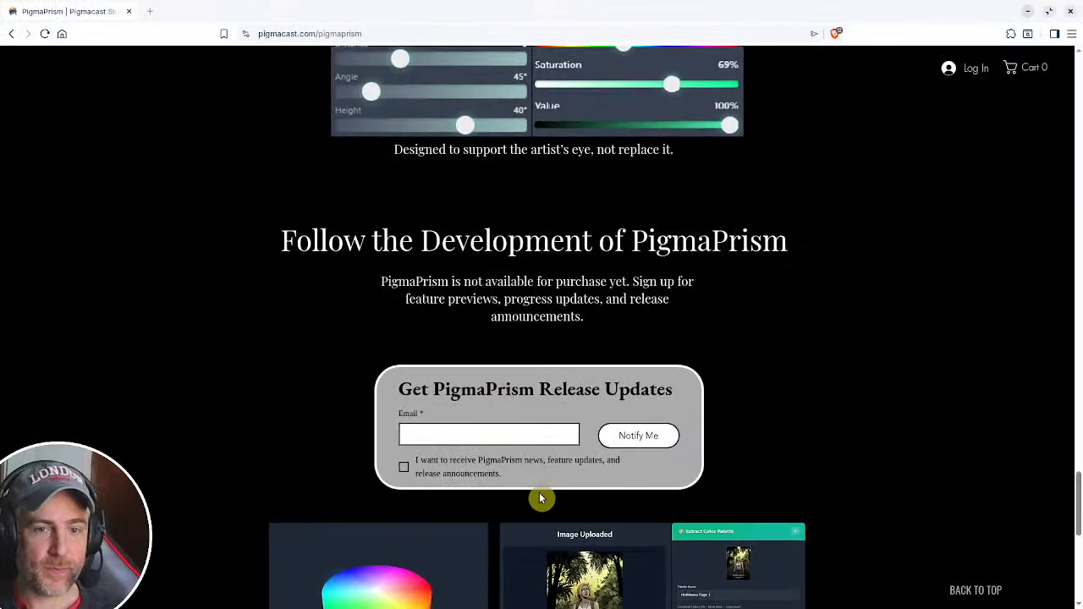
- Return to the beginning of the PigmaPrism web page and examine its header, introduction and release-updates sign-up form
scroll(993, 407, "up", 20)
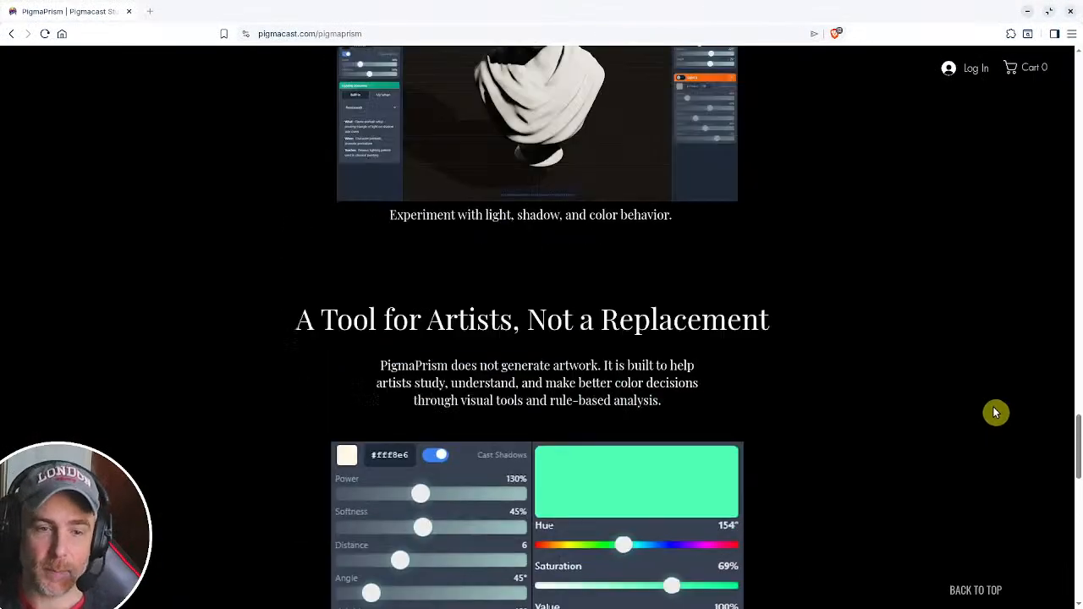
scroll(967, 405, "up", 15)
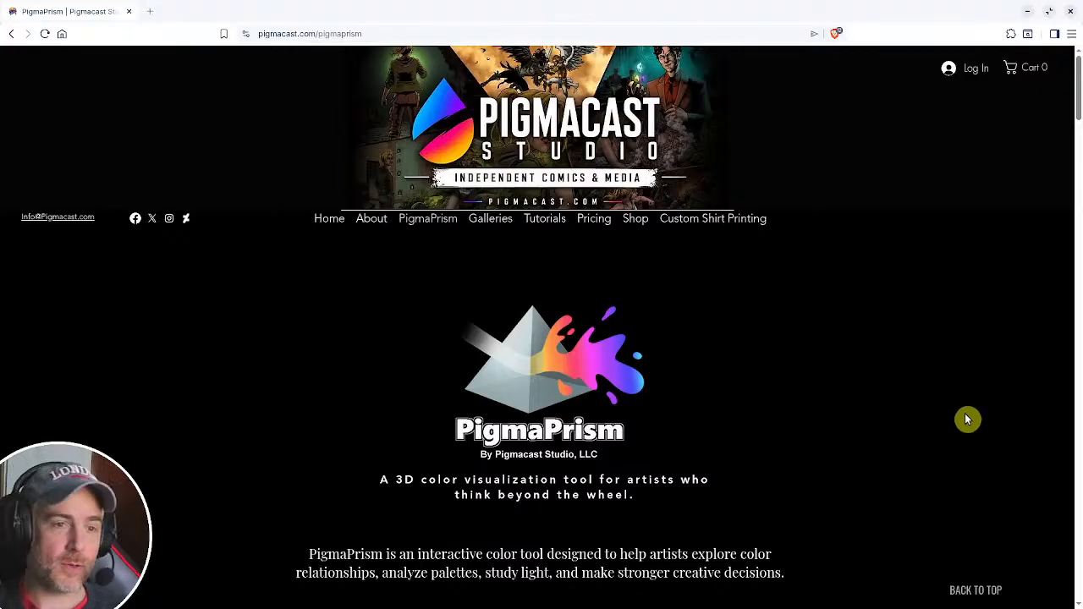
mouse_move(508, 249)
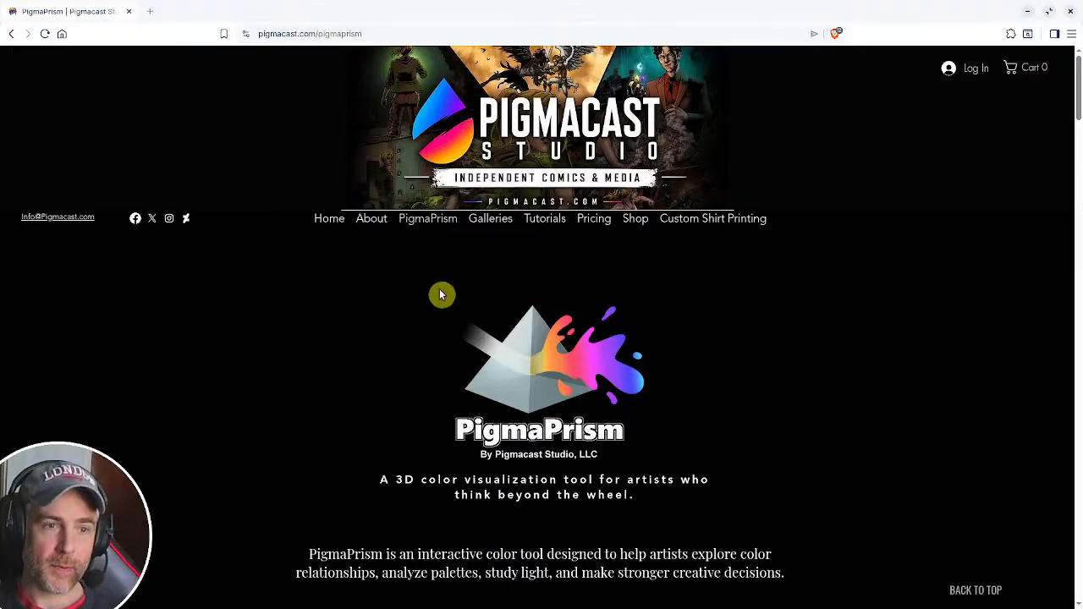
scroll(860, 440, "down", 2)
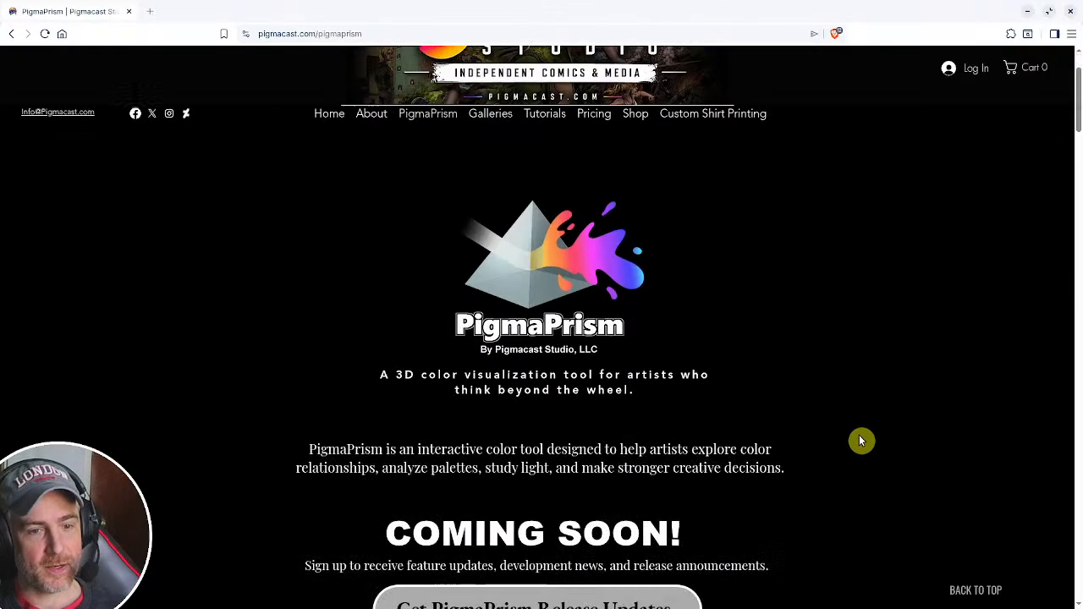
scroll(861, 440, "down", 2)
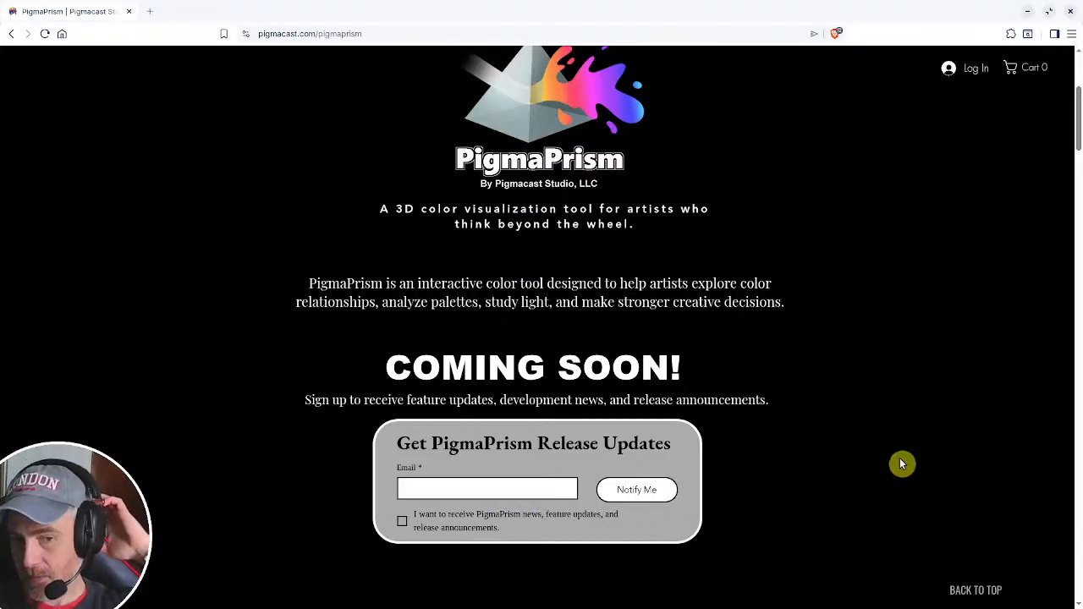
- Examine the PigmaPrism page's feature sections on 3D color space, palette extraction from images and color relationships
scroll(868, 432, "down", 8)
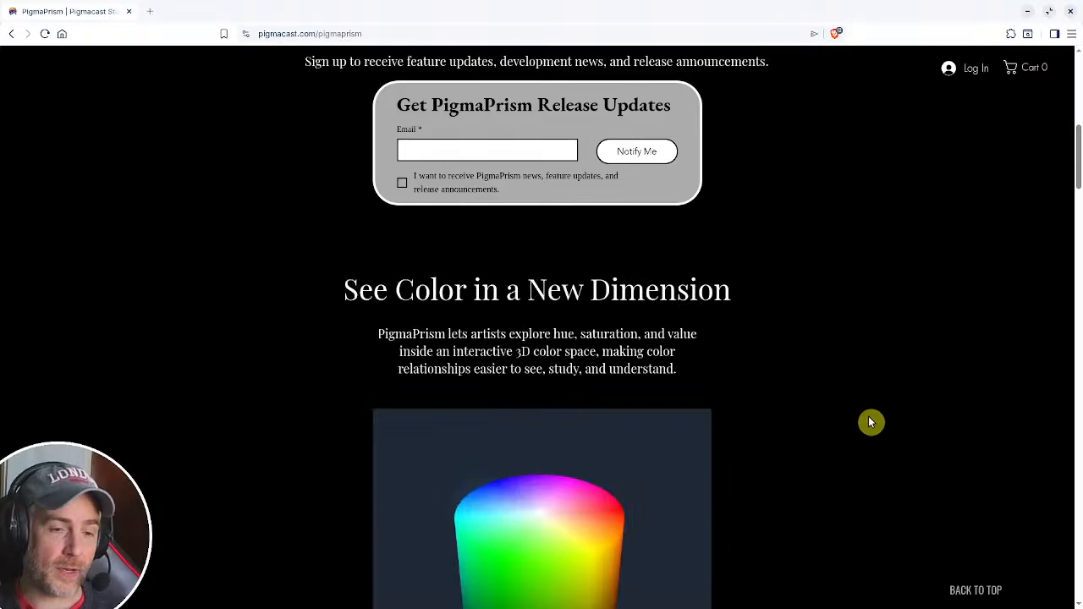
scroll(870, 419, "up", 2)
scroll(872, 409, "down", 1)
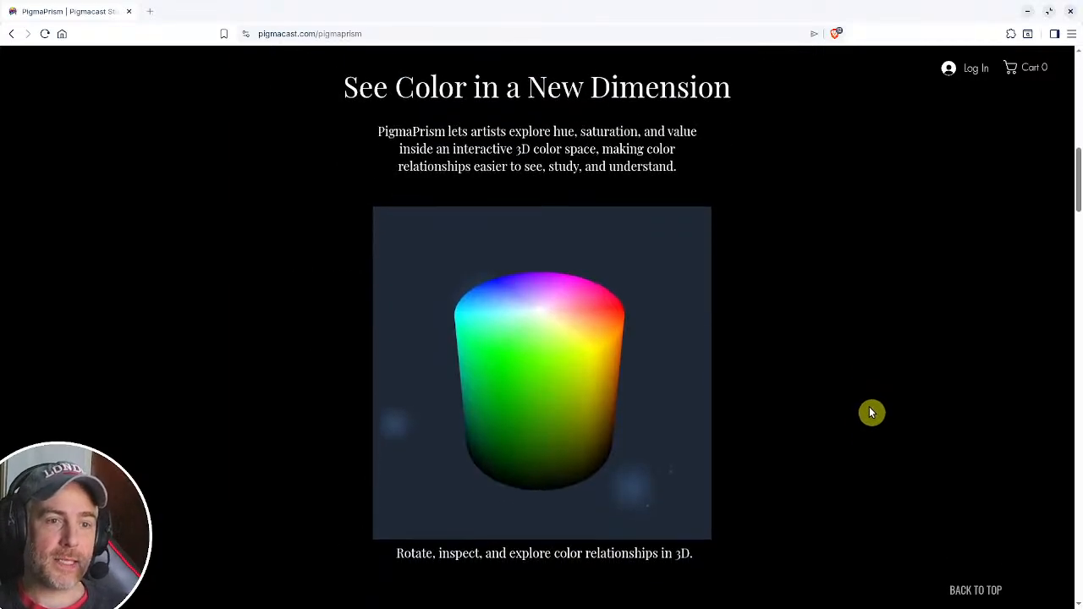
scroll(872, 411, "up", 6)
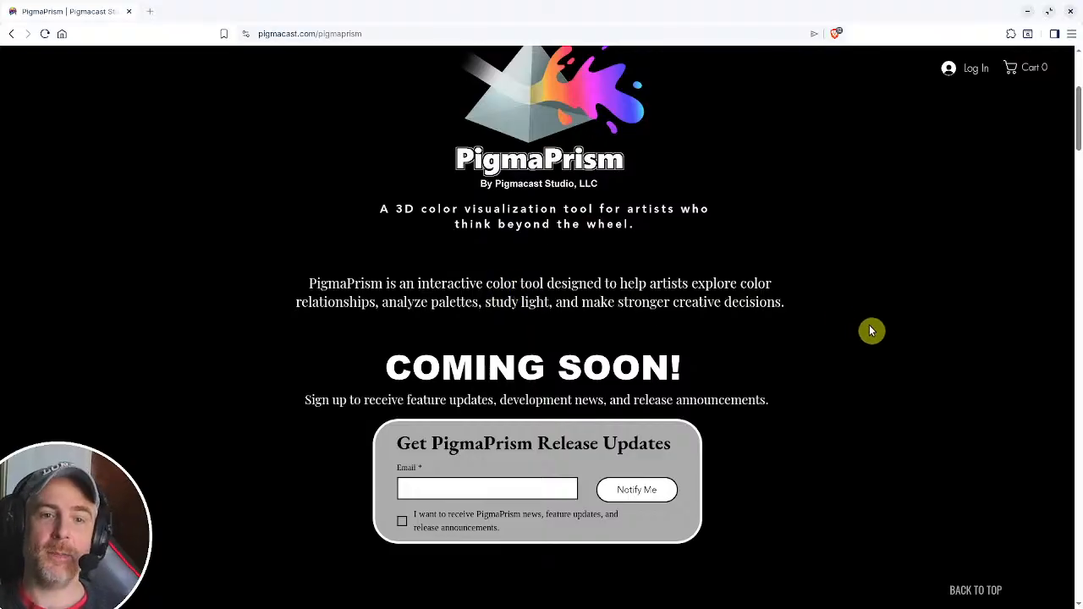
scroll(871, 334, "down", 1)
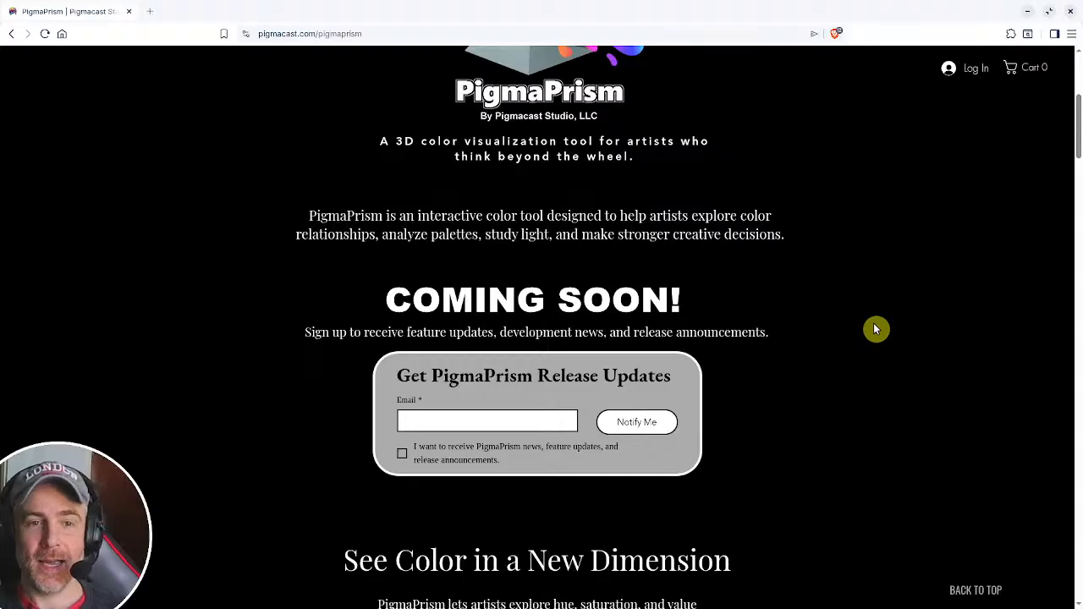
scroll(877, 326, "down", 6)
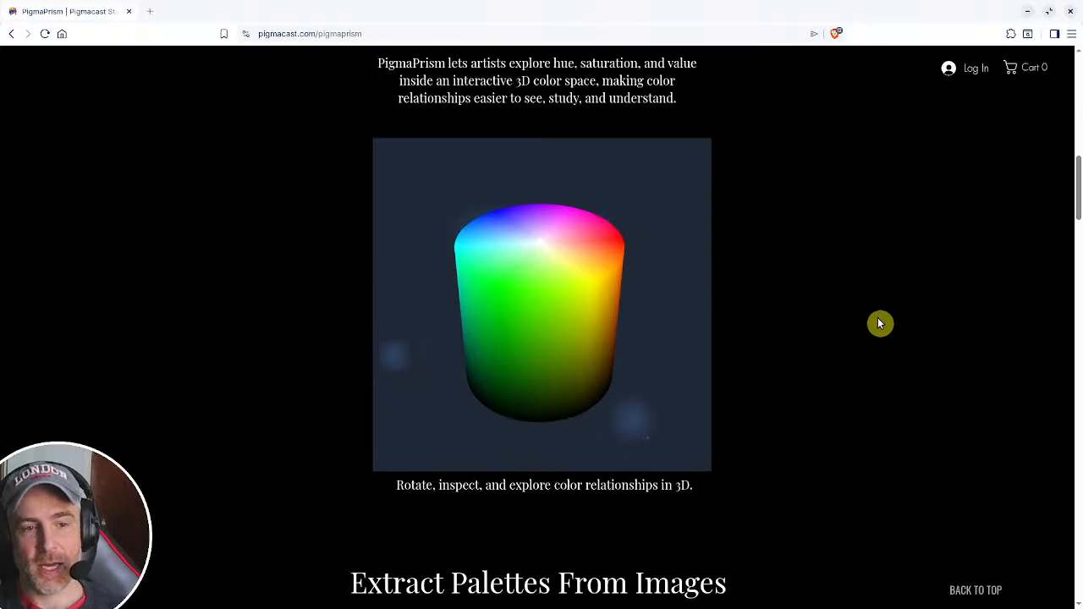
scroll(874, 322, "down", 3)
scroll(870, 336, "down", 2)
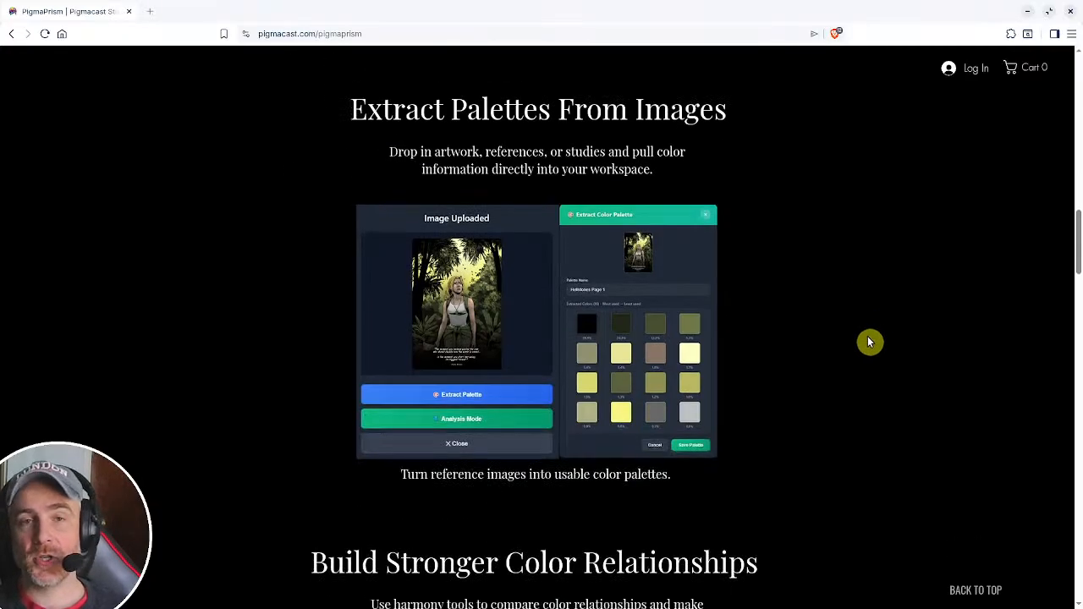
scroll(876, 326, "down", 1)
scroll(877, 319, "down", 2)
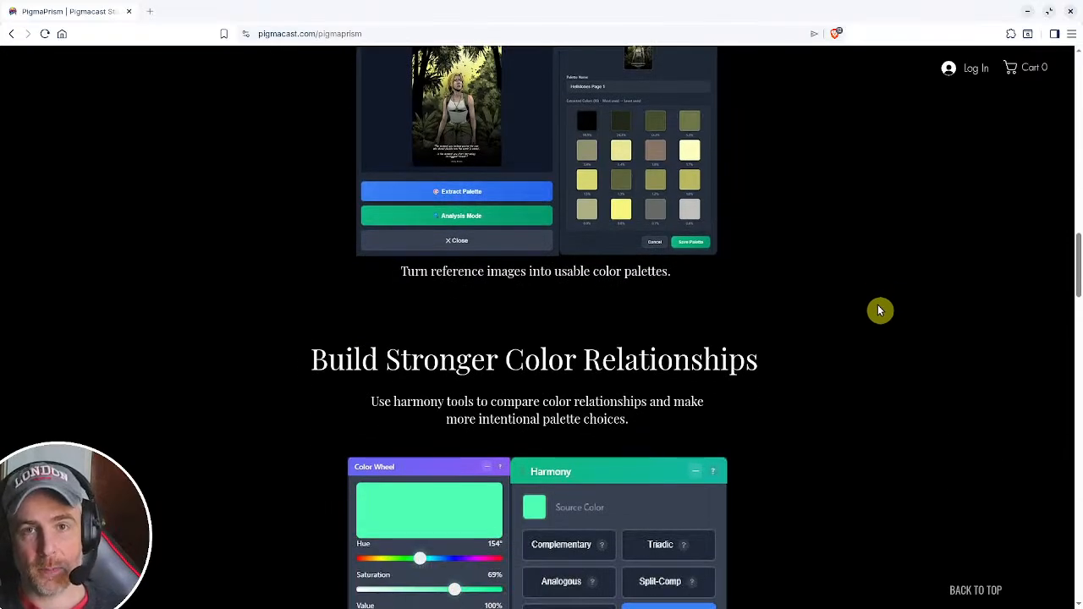
- Examine the PigmaPrism page's sections on color harmony tools, Analysis Mode and studying color under light
scroll(878, 311, "down", 3)
scroll(878, 311, "down", 2)
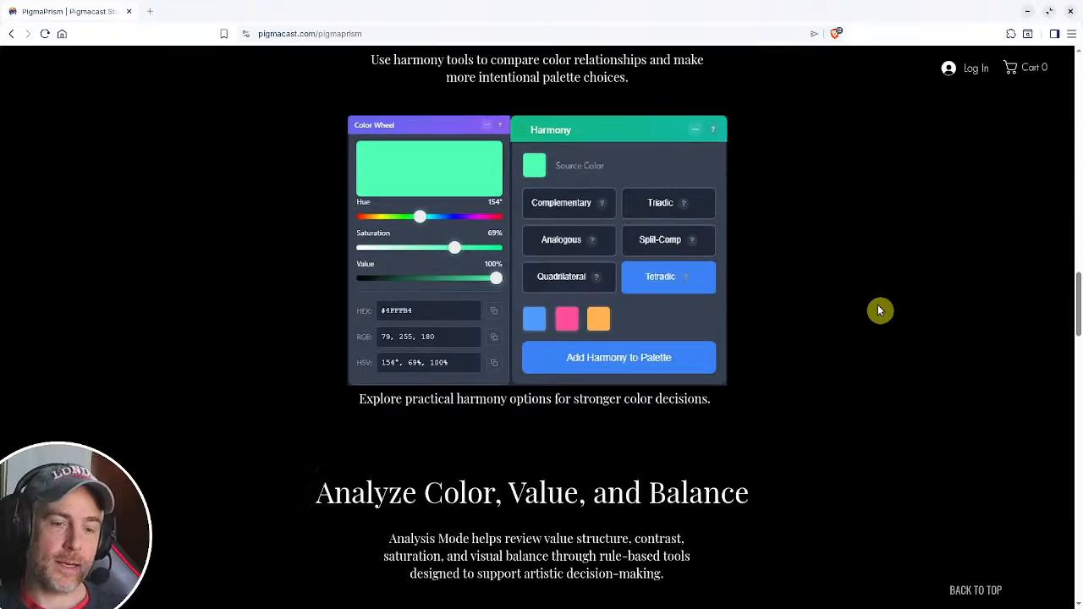
scroll(877, 317, "down", 5)
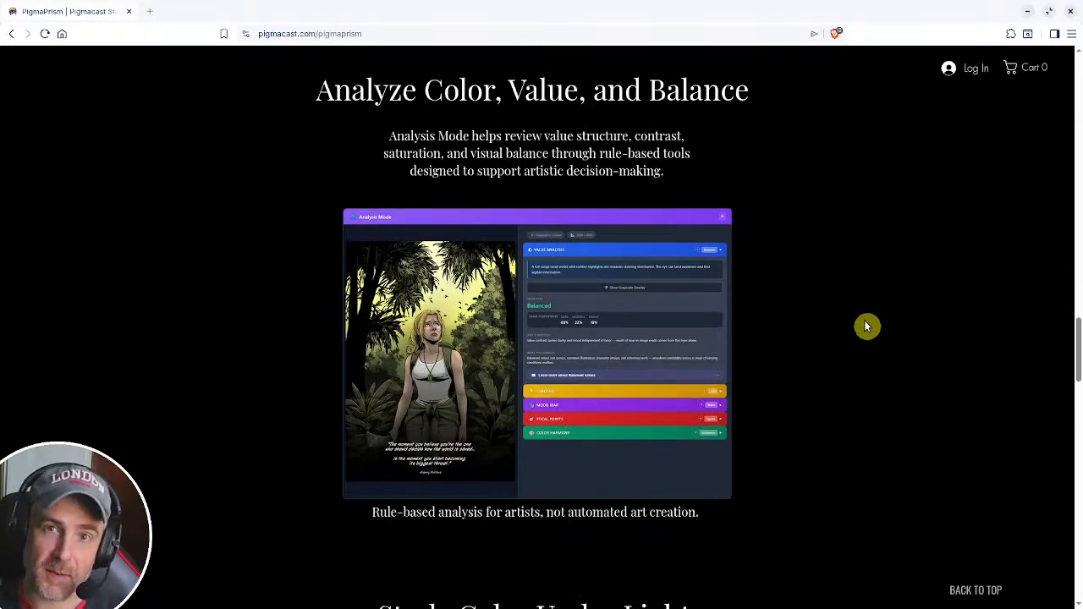
scroll(863, 334, "down", 6)
scroll(865, 331, "down", 3)
scroll(866, 324, "up", 2)
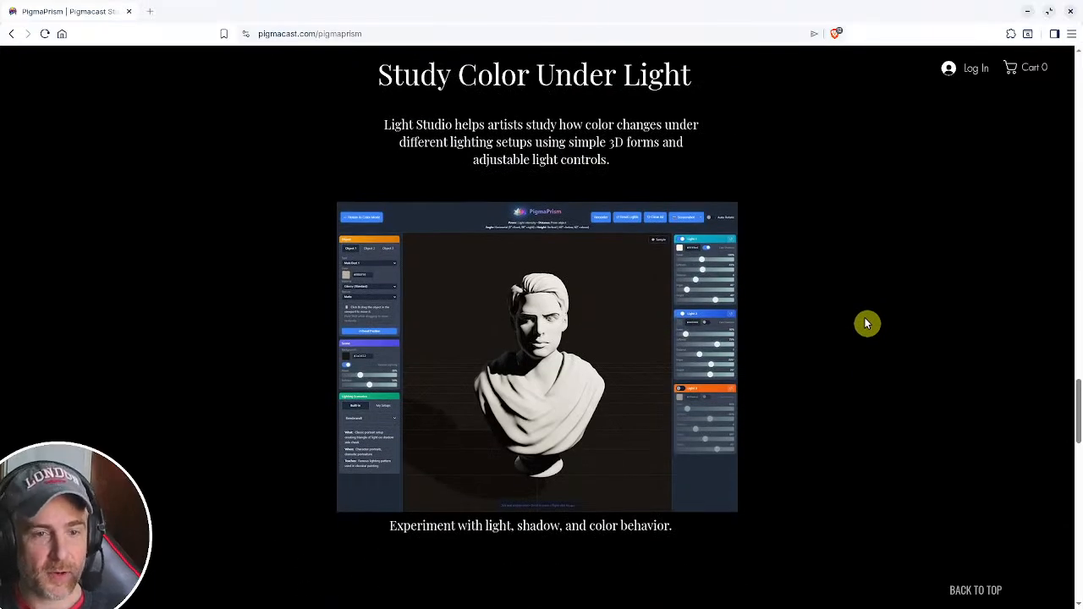
- Examine the rest of the page, from the tool-for-artists statement through the second release-updates form to the closing image gallery
scroll(867, 325, "down", 3)
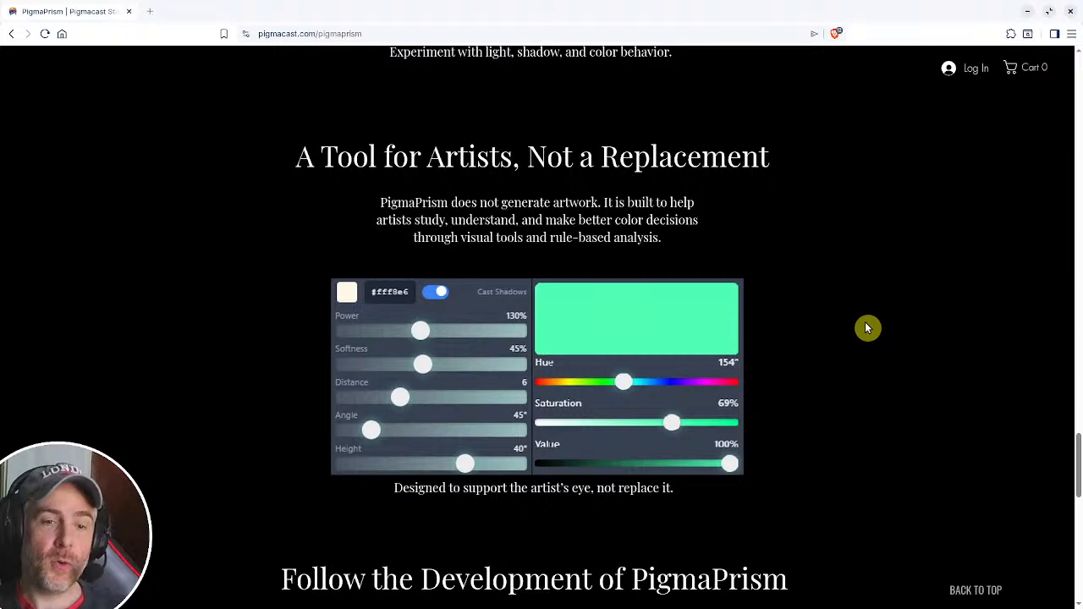
scroll(865, 327, "down", 2)
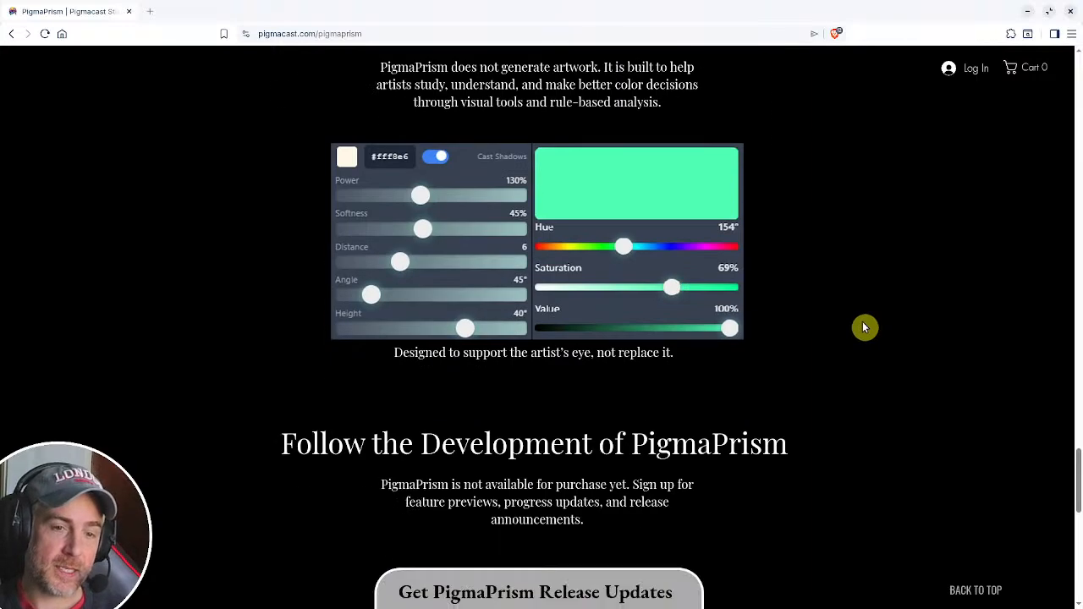
scroll(867, 295, "down", 6)
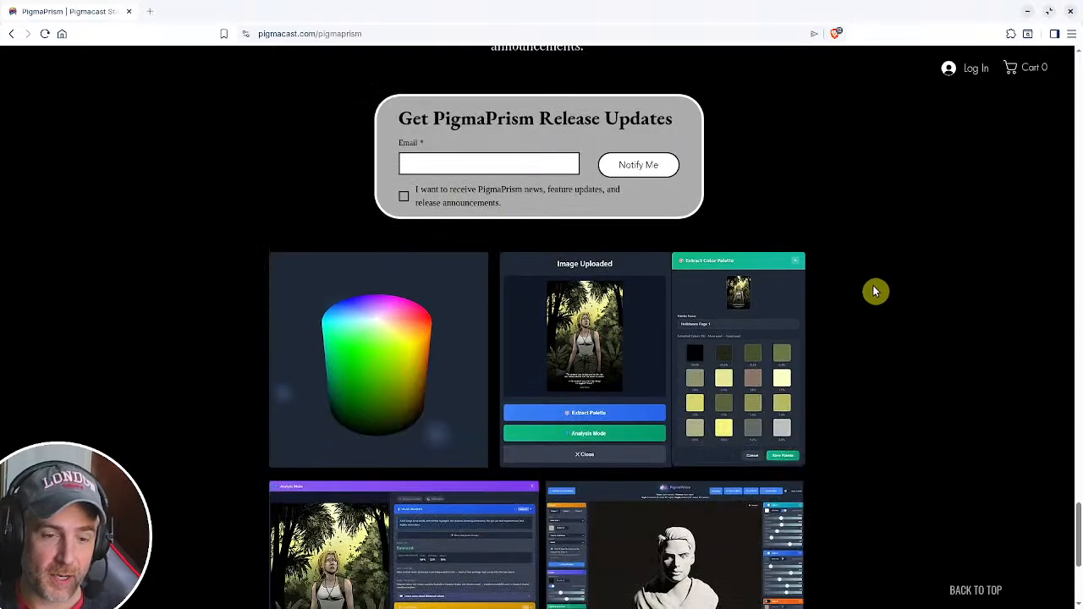
scroll(875, 290, "down", 3)
scroll(876, 290, "up", 1)
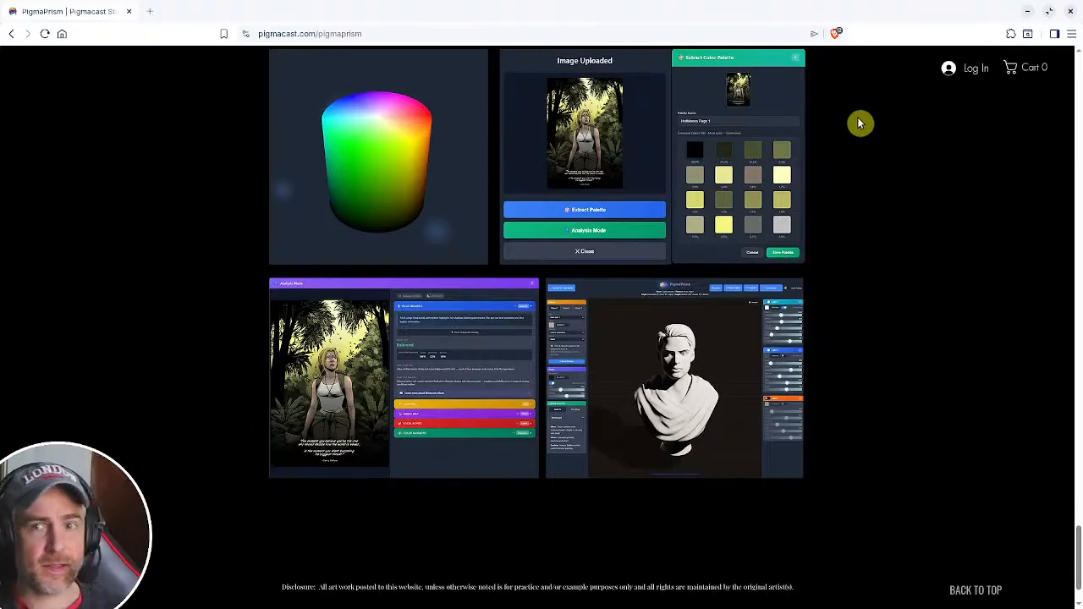
- Switch back to Blender and scrub through the footage fade to the isolated color wheel around frame 5360
left_click(1028, 15)
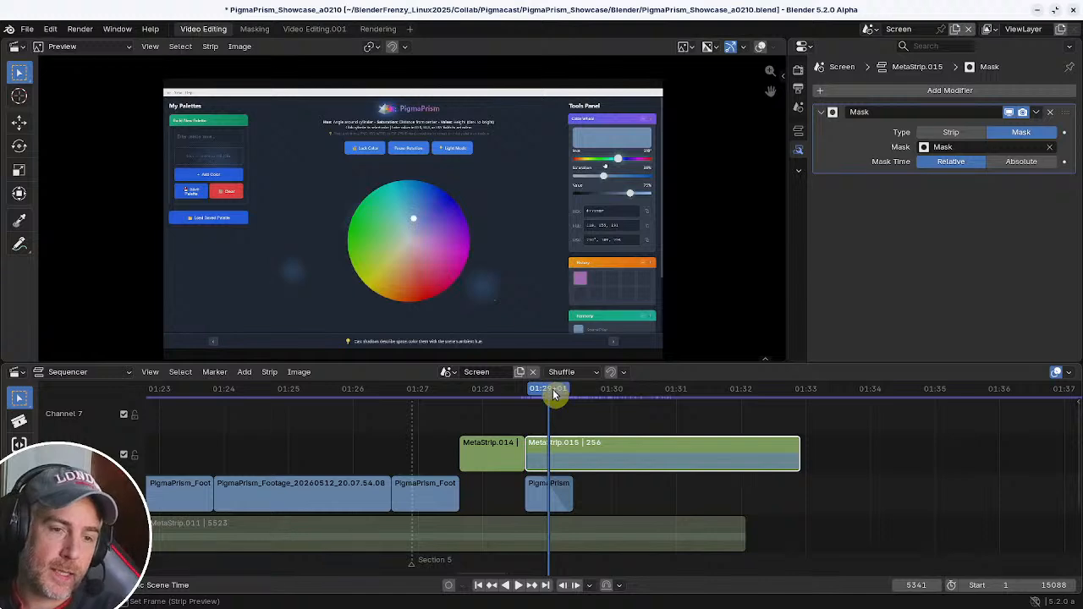
key("space")
key("space")
left_click(568, 395)
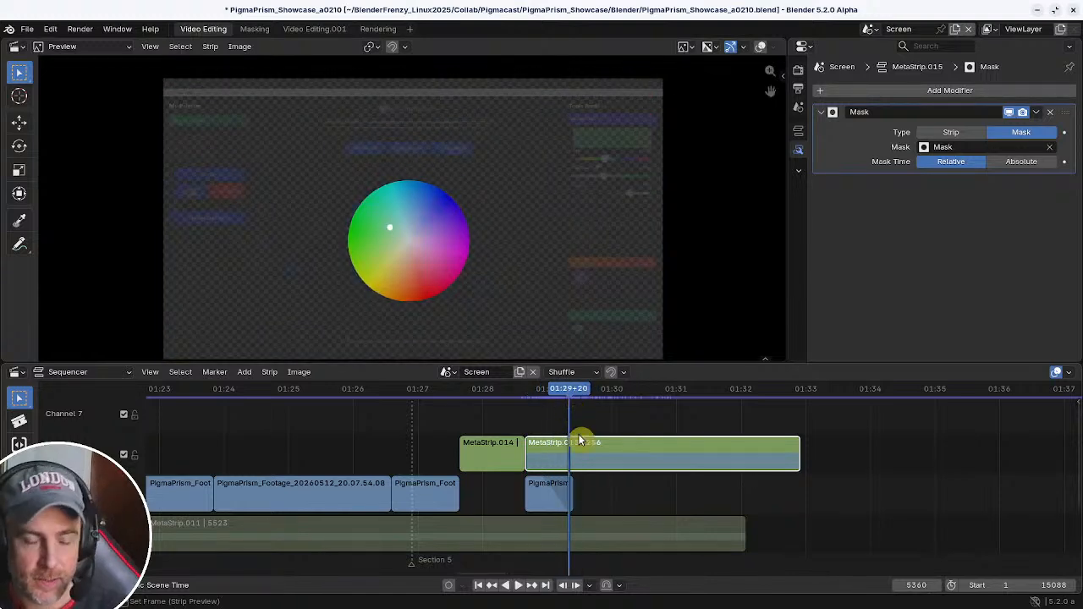
mouse_move(606, 481)
middle_mouse_down()
mouse_move(638, 464)
mouse_move(624, 479)
mouse_move(588, 474)
middle_mouse_up()
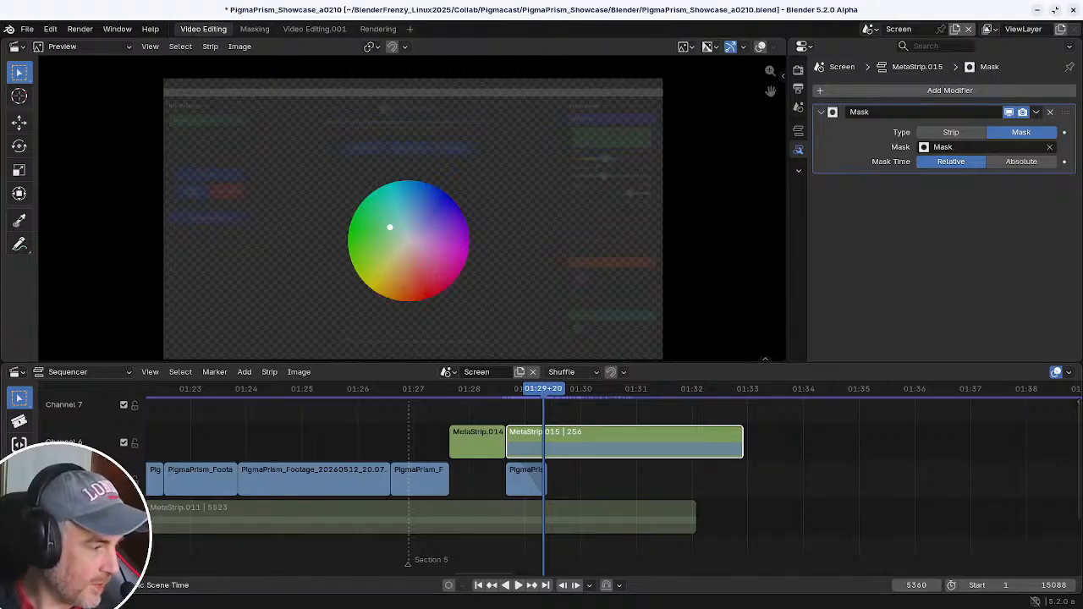
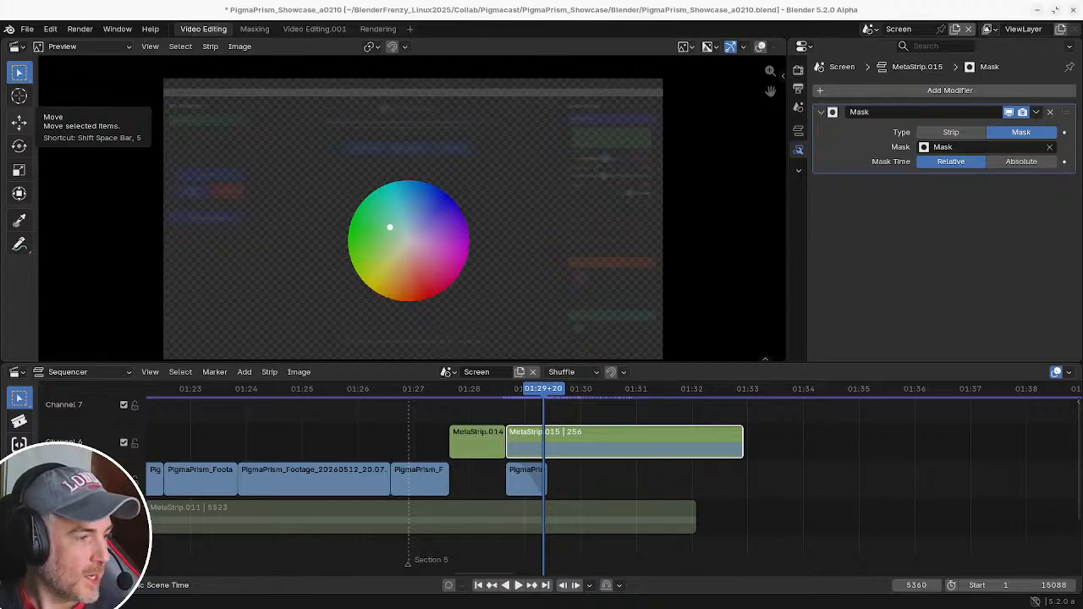
- Add the splash-logo.mp4 movie with its sound on channels 5 and 6 after the masked meta strip, and go to its start
left_click_drag(621, 314, 782, 461)
scroll(931, 463, "down", 6)
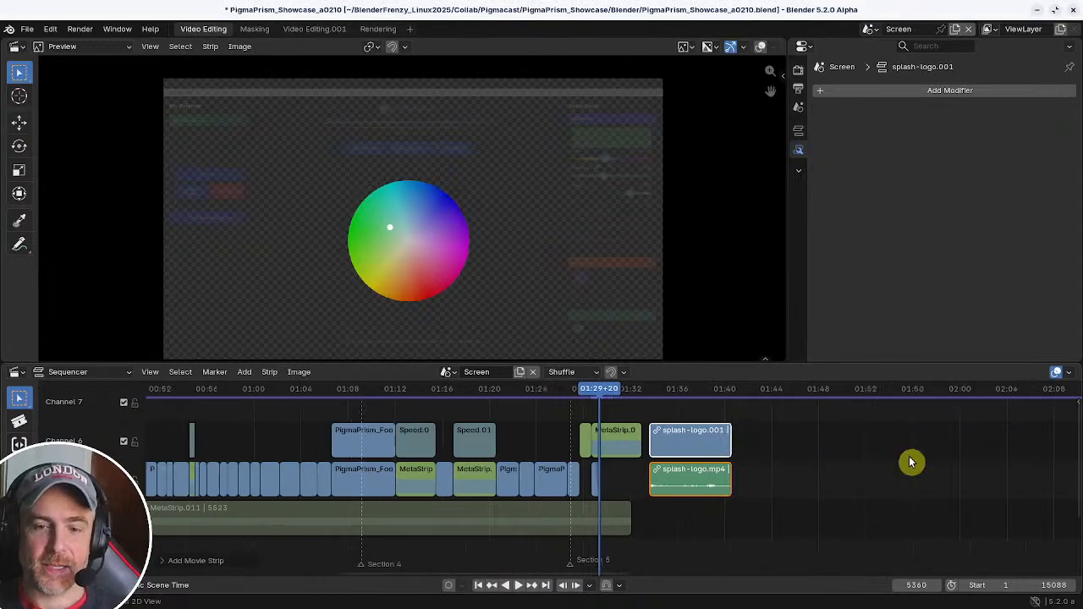
left_click(648, 391)
key("space")
left_click_drag(648, 391, 644, 392)
key("space")
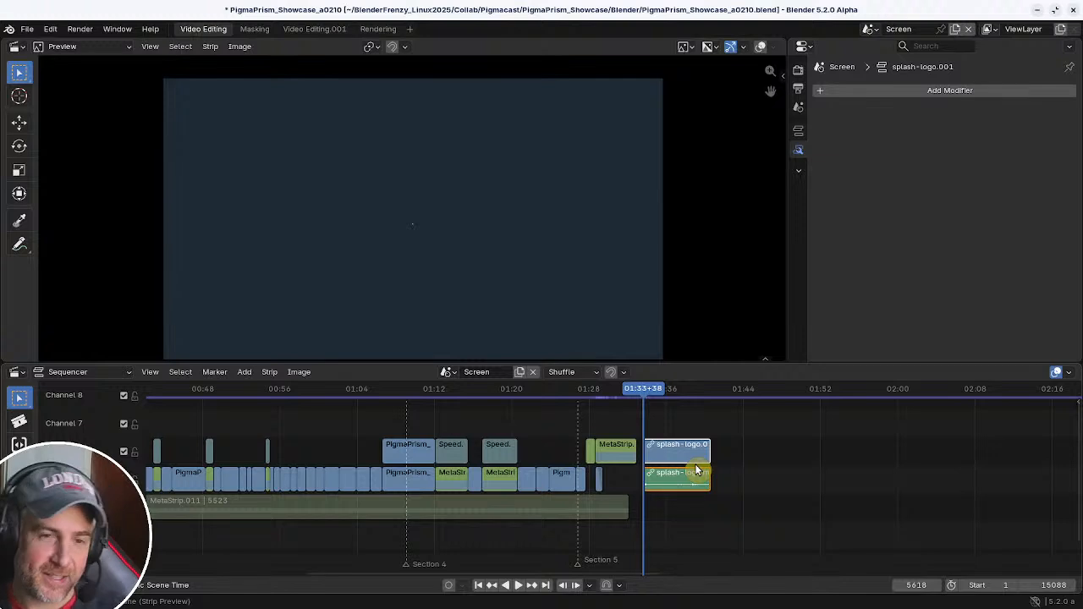
- Play back the splash logo animation from its start through to the finished PigmaPrism title
key("space")
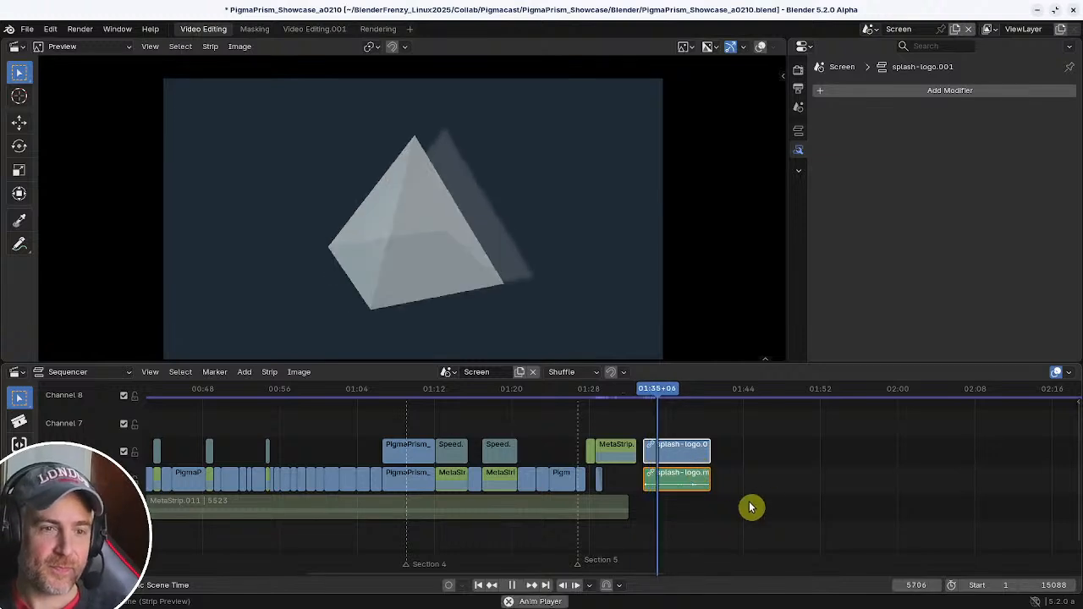
key("space")
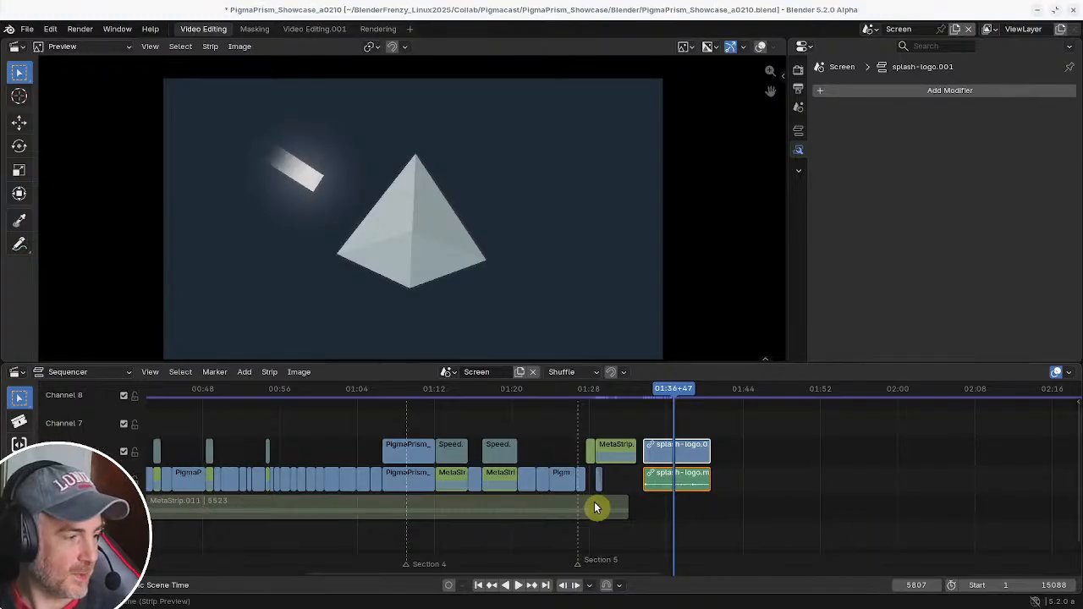
left_click_drag(670, 396, 652, 392)
key("space")
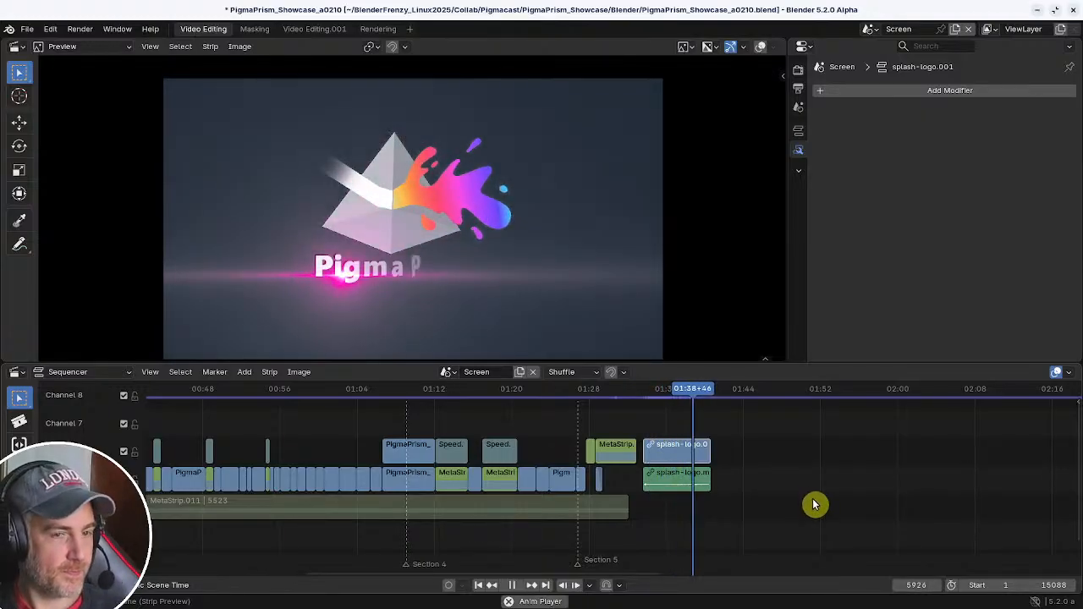
key("space")
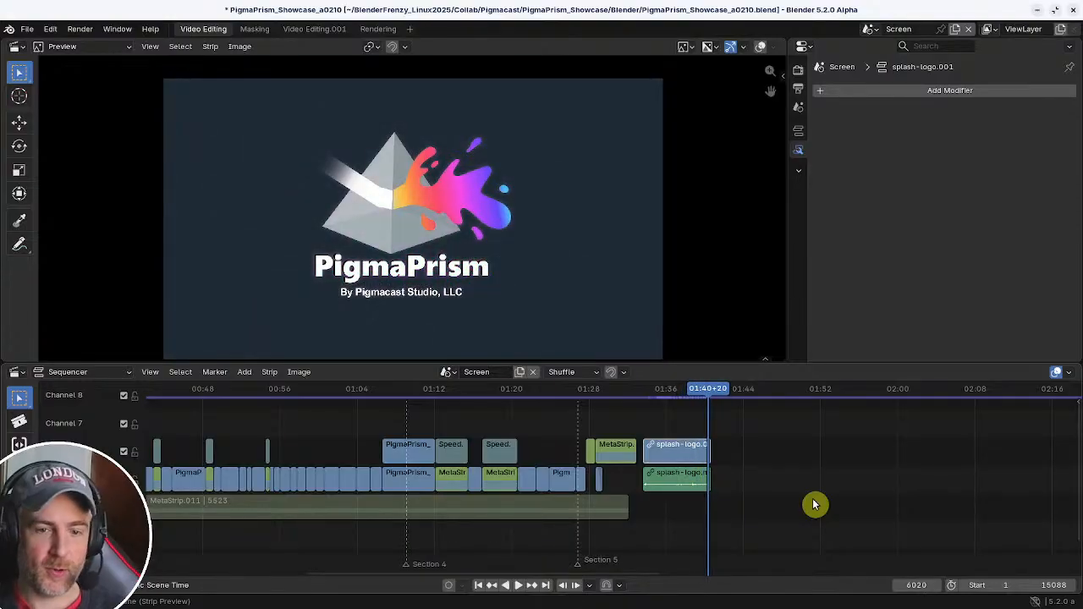
scroll(761, 479, "up", 4)
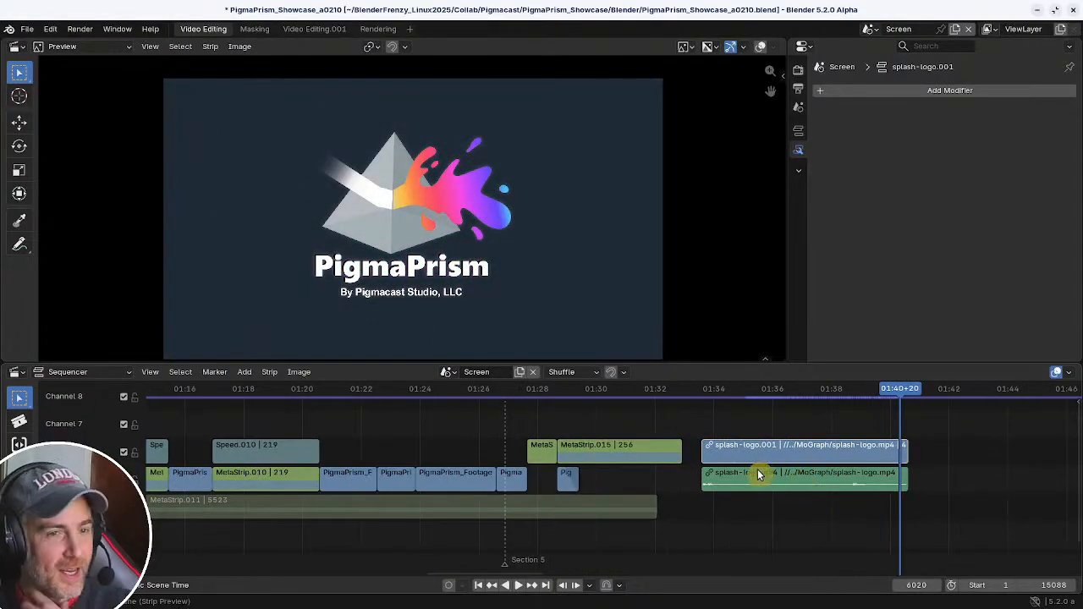
- Scrub from the start of the wheel transition into the splash logo animation around frame 5883
left_click(552, 393)
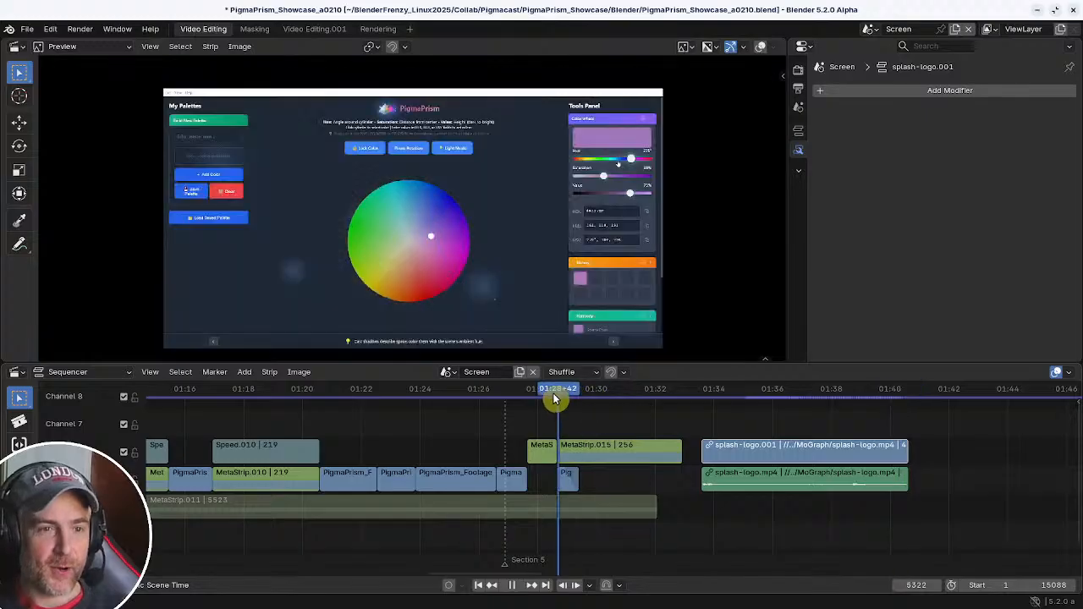
key("space")
left_click_drag(580, 399, 833, 408)
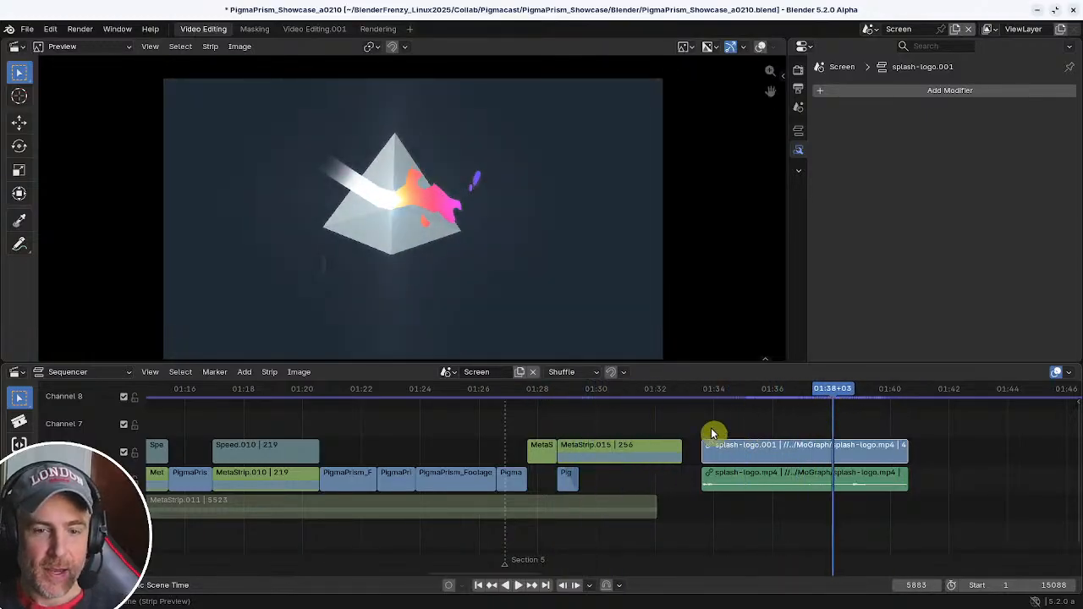
- Return to frame 5319 and add a Color strip near it on channel 3, below the existing strips
mouse_move(590, 423)
left_mouse_down()
mouse_move(573, 423)
mouse_move(592, 423)
left_mouse_up()
key("space")
key("Escape")
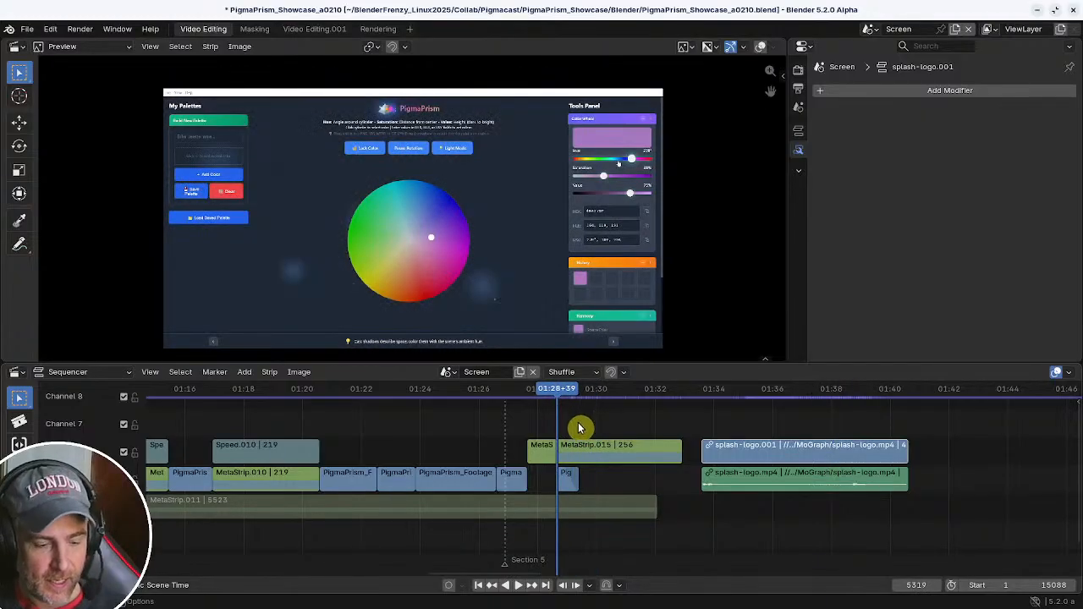
key("shift+a")
left_click(533, 337)
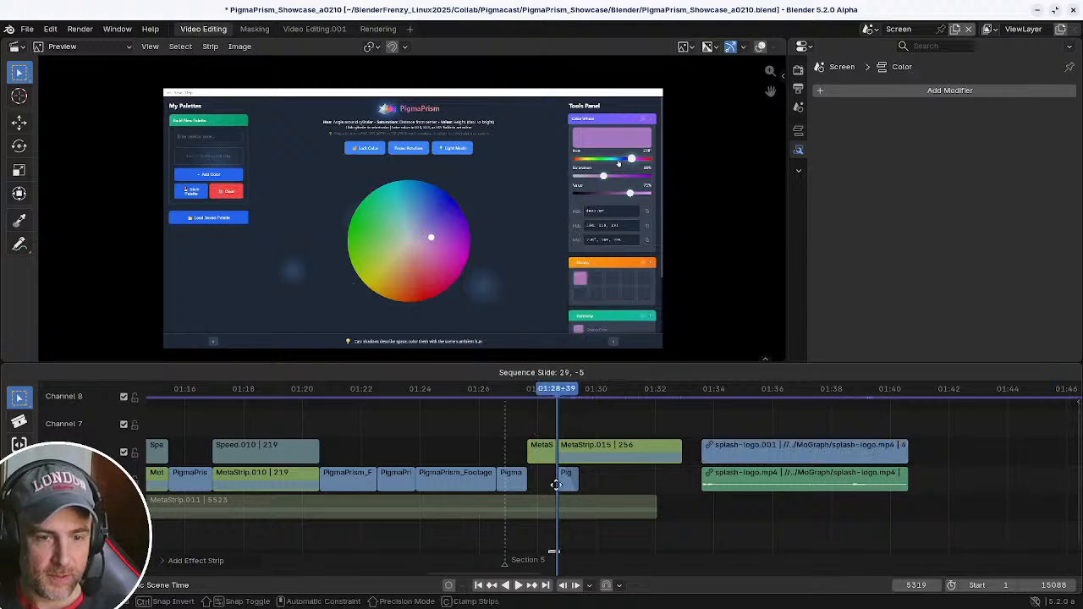
left_click(564, 455)
mouse_move(599, 528)
middle_mouse_down("ctrl")
mouse_move(622, 522)
mouse_move(601, 523)
middle_mouse_up("ctrl")
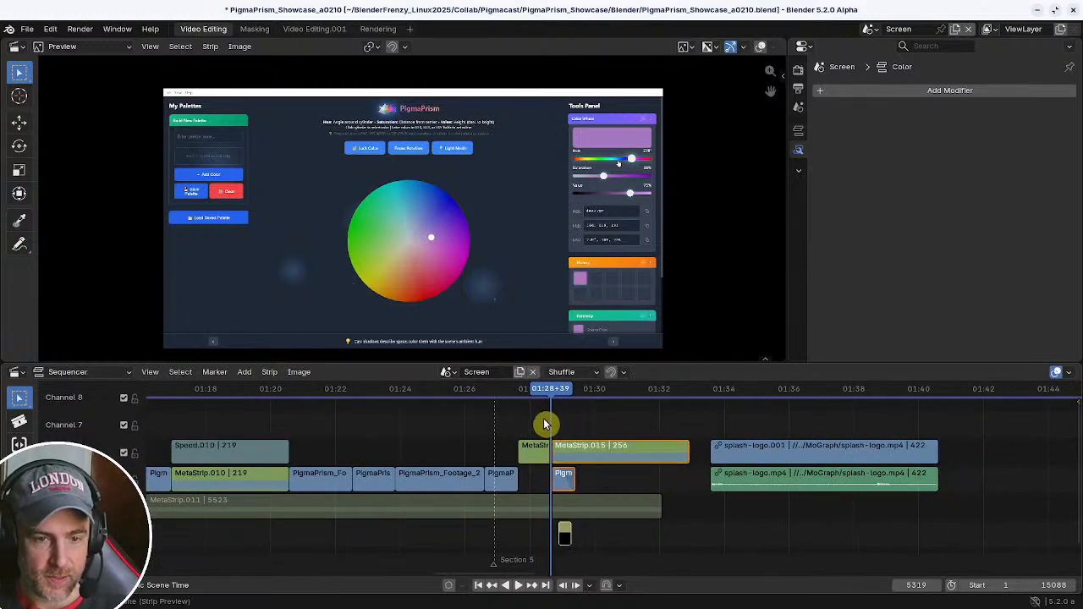
- Move the final meta strips, the faded footage strip and the splash logo strips up two channels
left_click_drag(523, 417, 764, 482)
key("g")
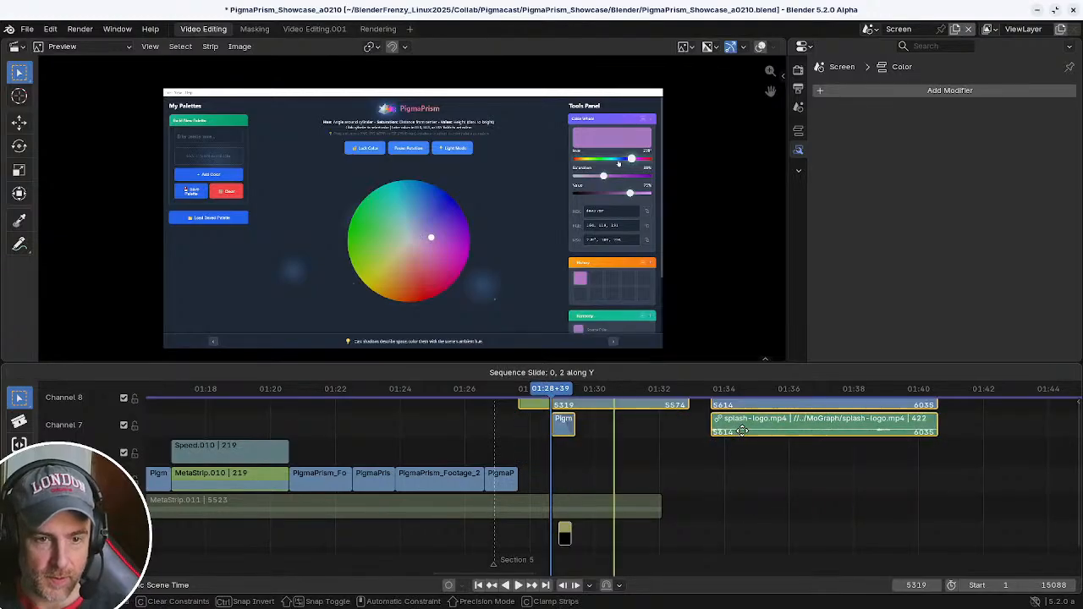
left_click(564, 457)
right_click(567, 458)
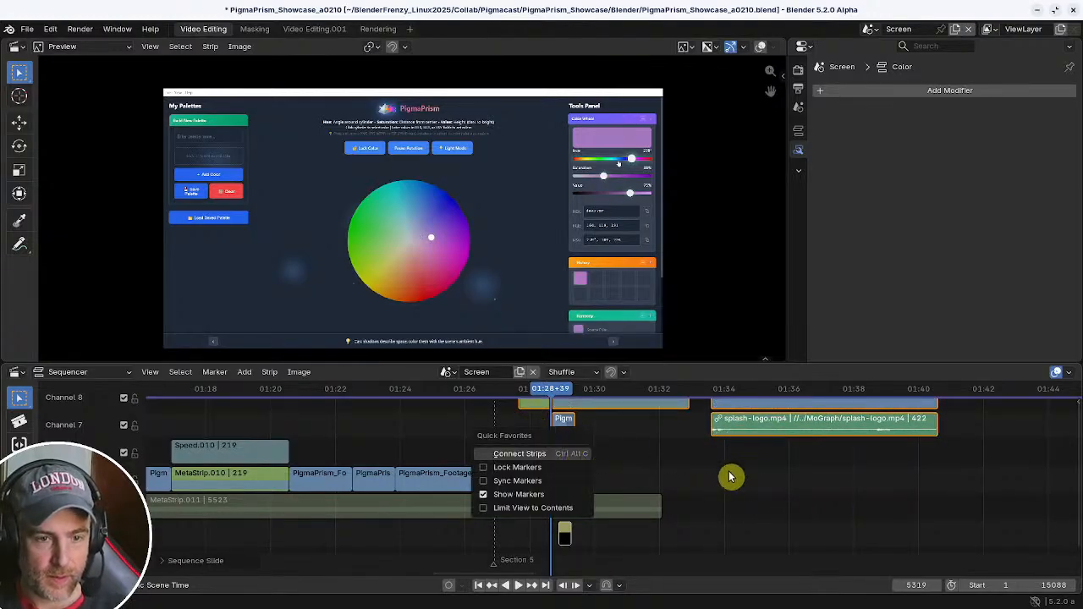
- Move the Color strip to channel 6 beneath the faded footage, starting at frame 5319, and extend its end to frame 5574
left_click(566, 535)
key("g")
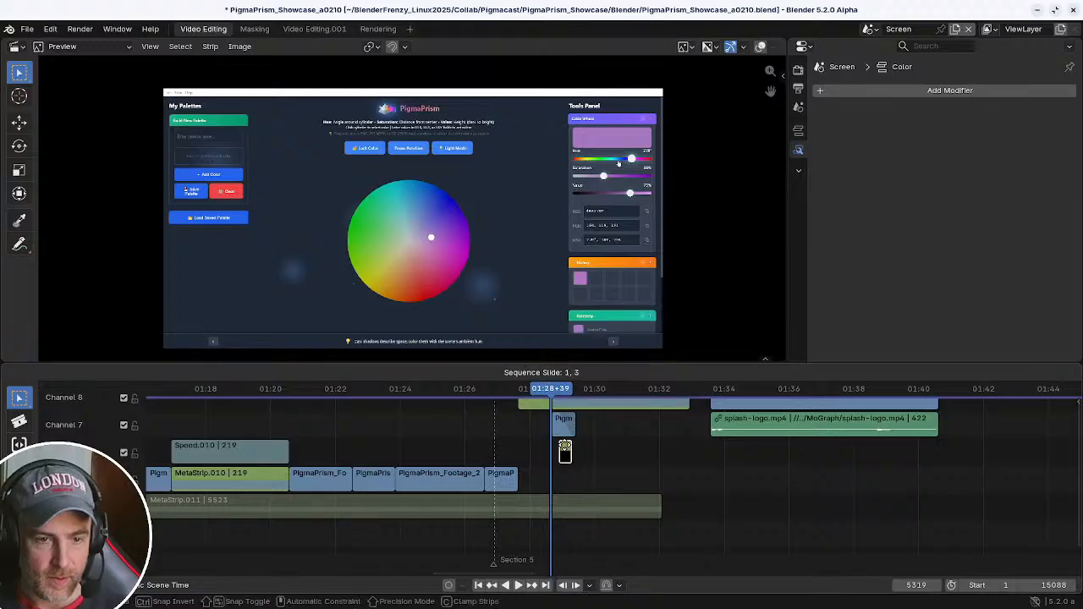
left_click(572, 479)
scroll(573, 477, "up", 5)
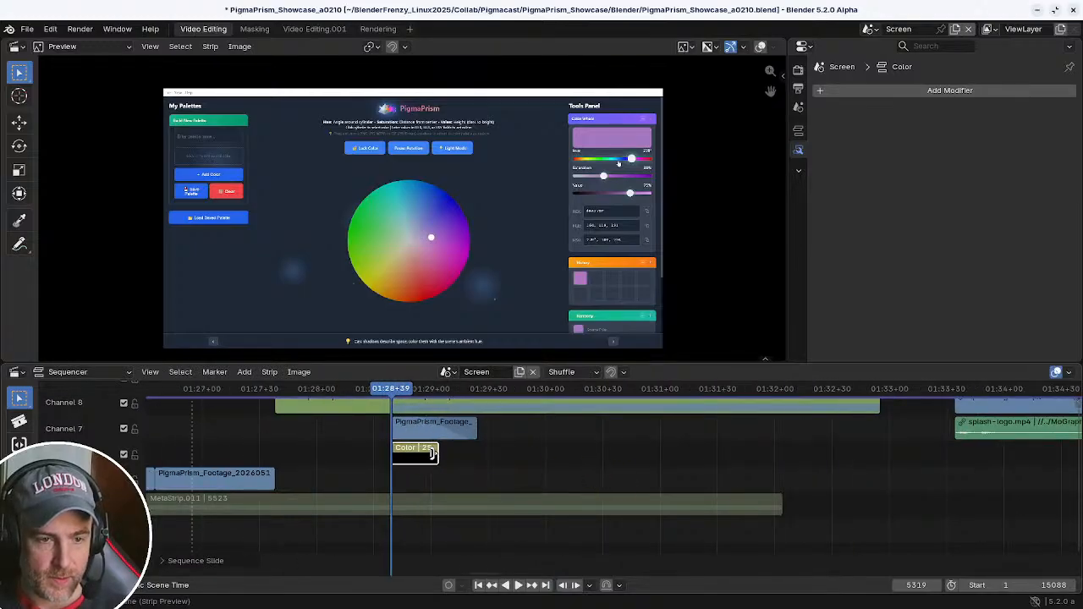
left_click_drag(432, 453, 875, 467)
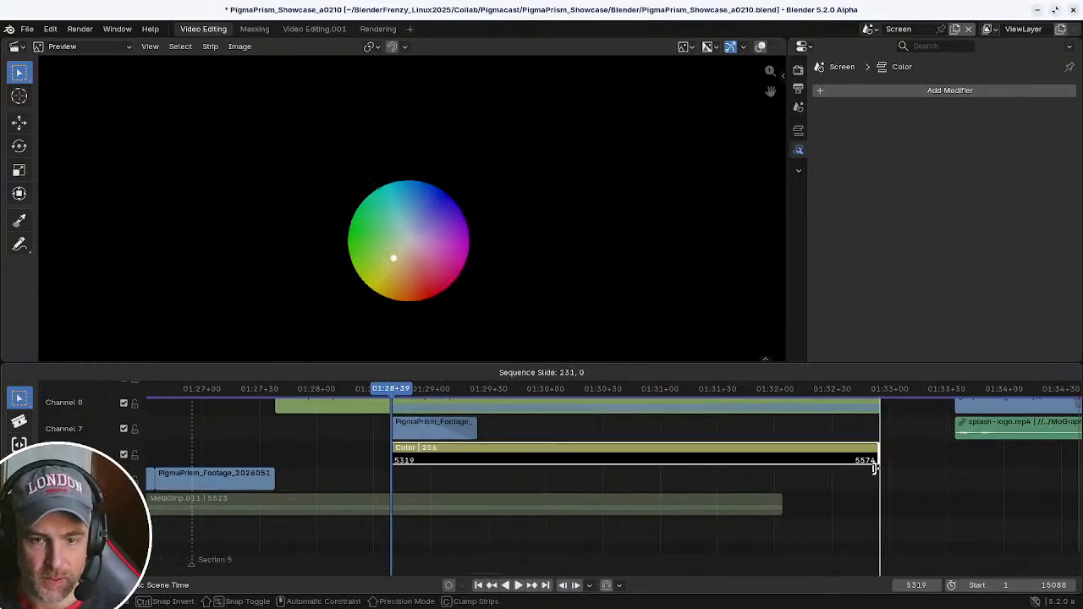
left_click(875, 468)
scroll(645, 502, "down", 3)
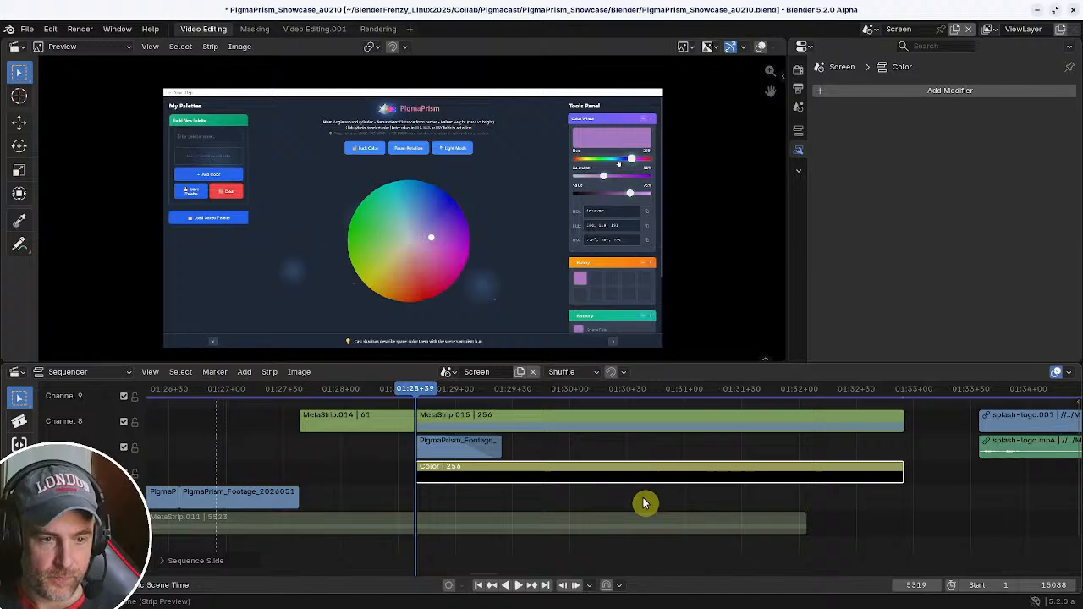
- Play and scrub through the footage fade over the black Color strip to about frame 5408
left_click(591, 476)
middle_click_drag(604, 455, 536, 471)
key("space")
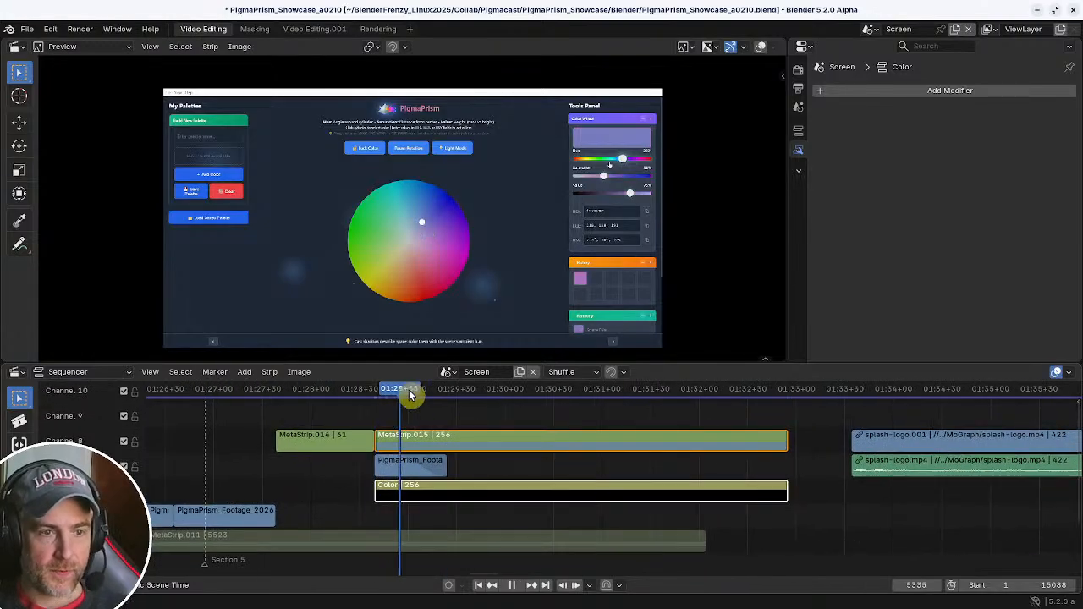
left_click_drag(410, 394, 518, 395)
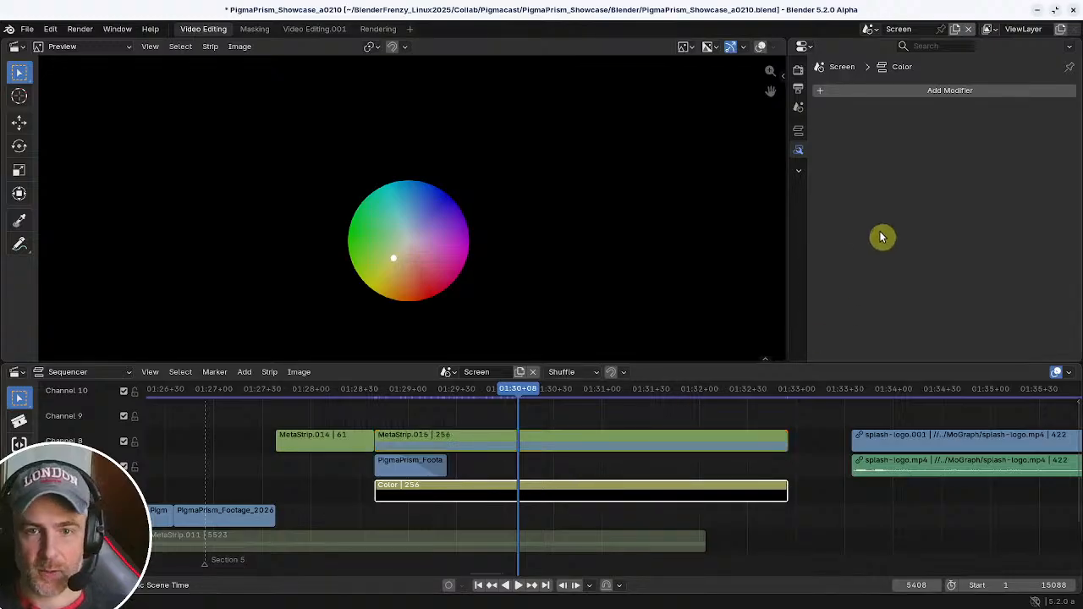
- Open the Color strip's color settings and play the opening frames of the splash logo to see its background color
left_click(798, 130)
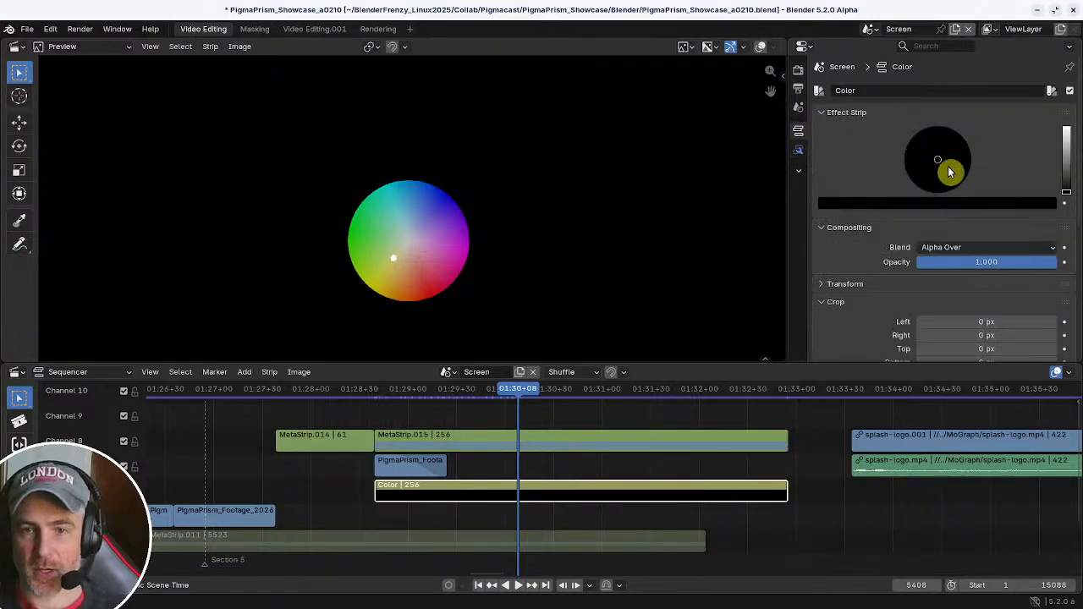
left_click(993, 205)
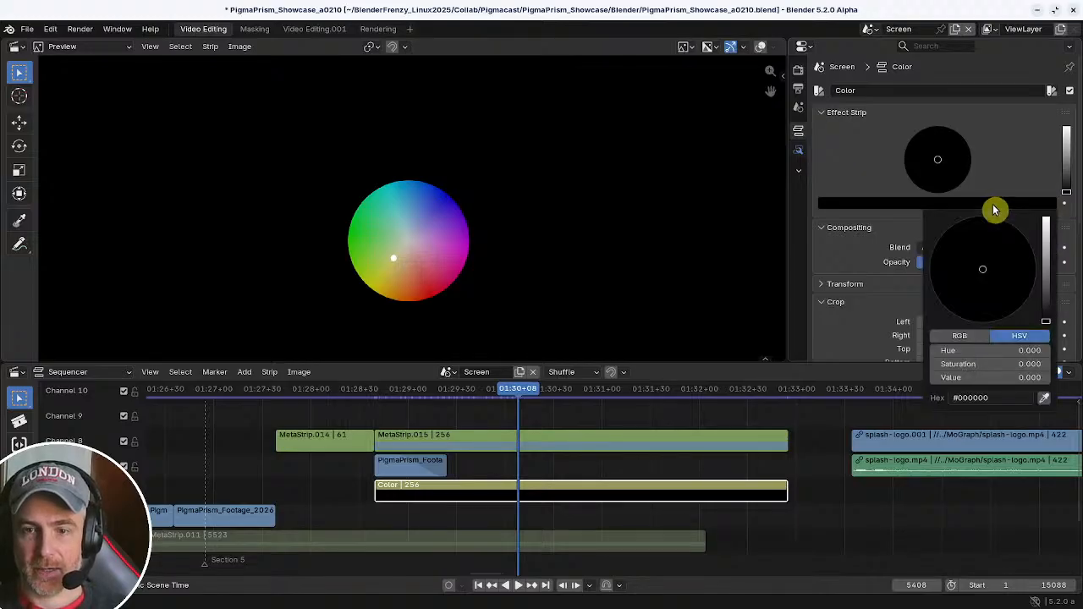
middle_click_drag(814, 488, 450, 471)
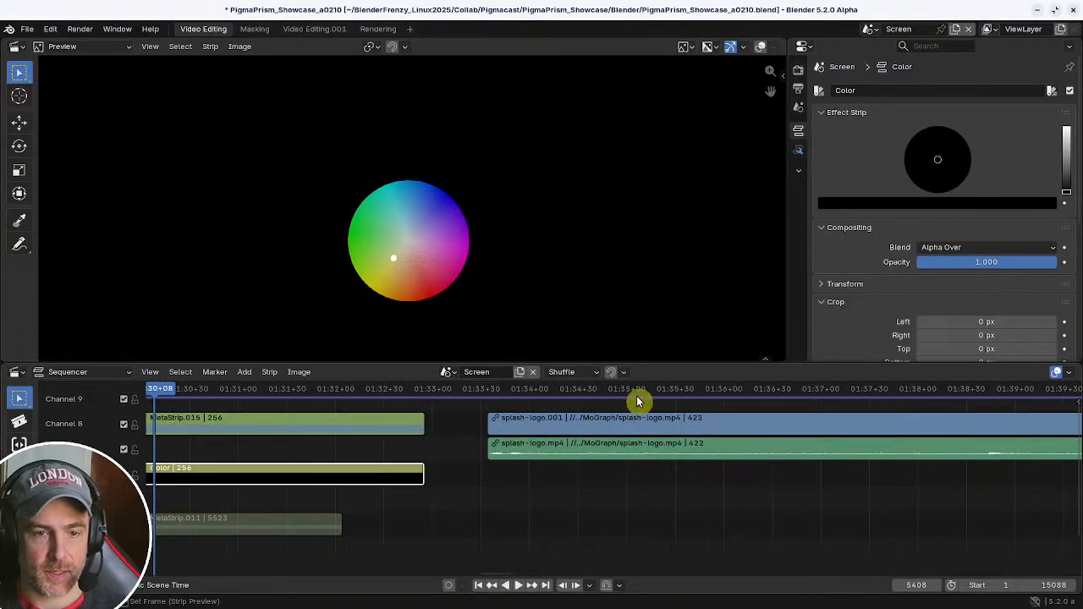
left_click(638, 398)
left_click(496, 398)
key("space")
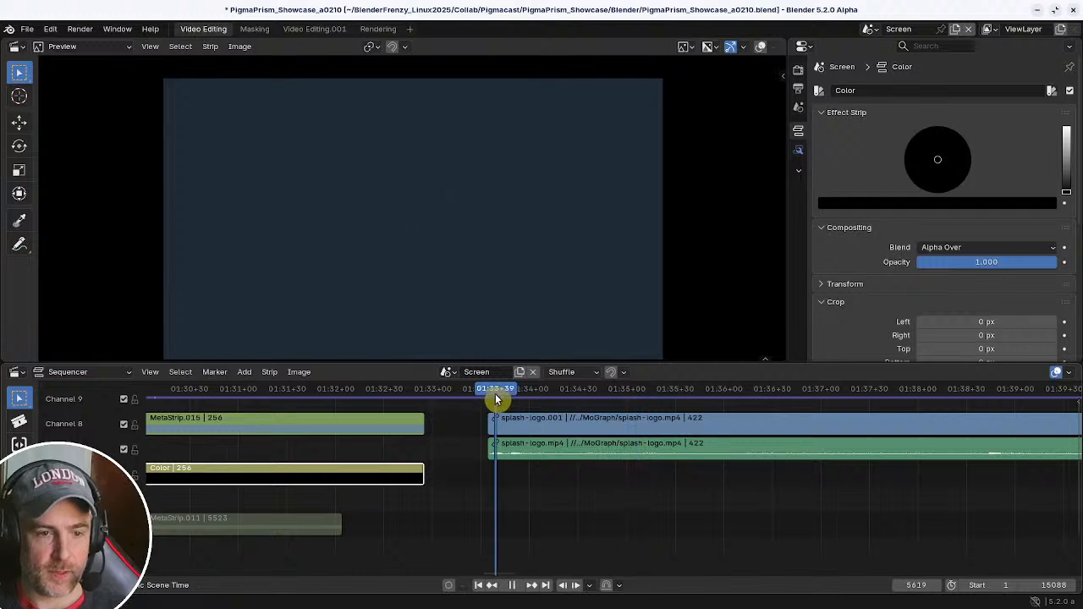
key("Escape")
- Mute the splash logo's sound strip and disconnect it from the video strip, keeping the video enabled
left_click(534, 446)
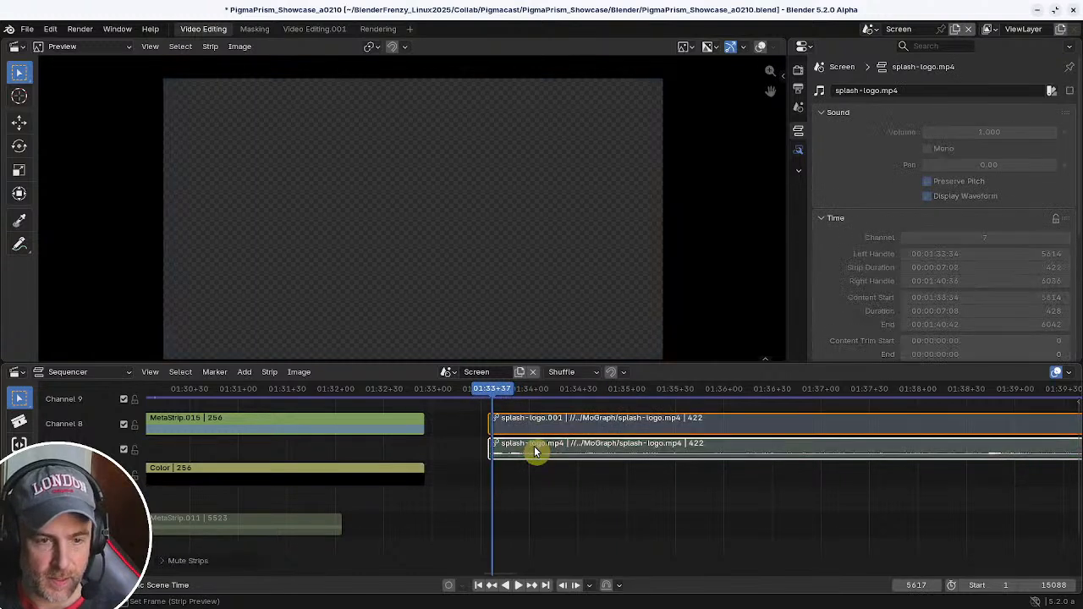
key("q")
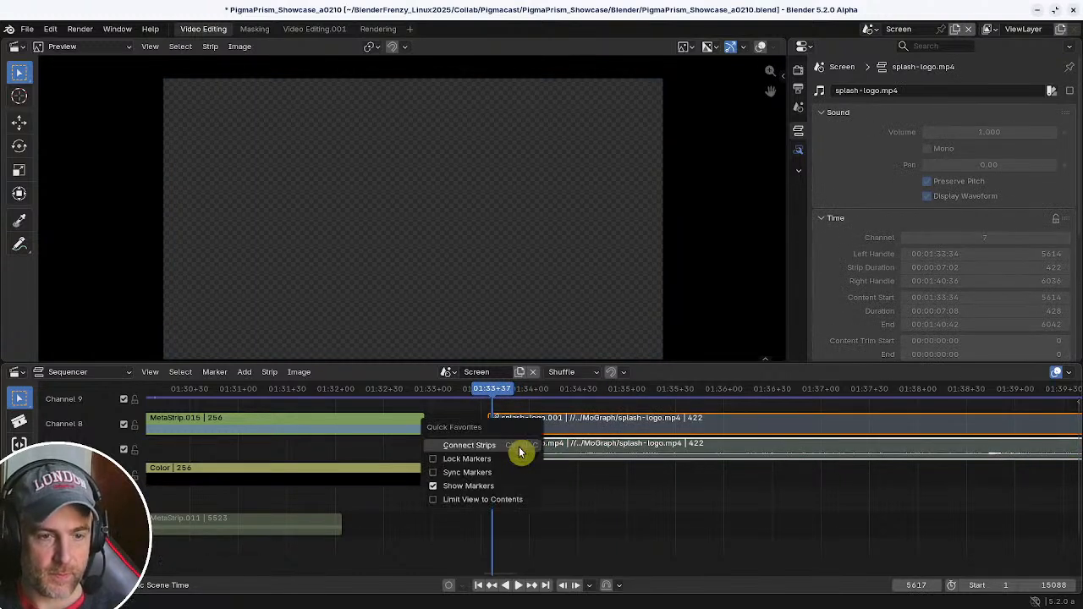
left_click(519, 450)
left_click(522, 453)
left_click(526, 418)
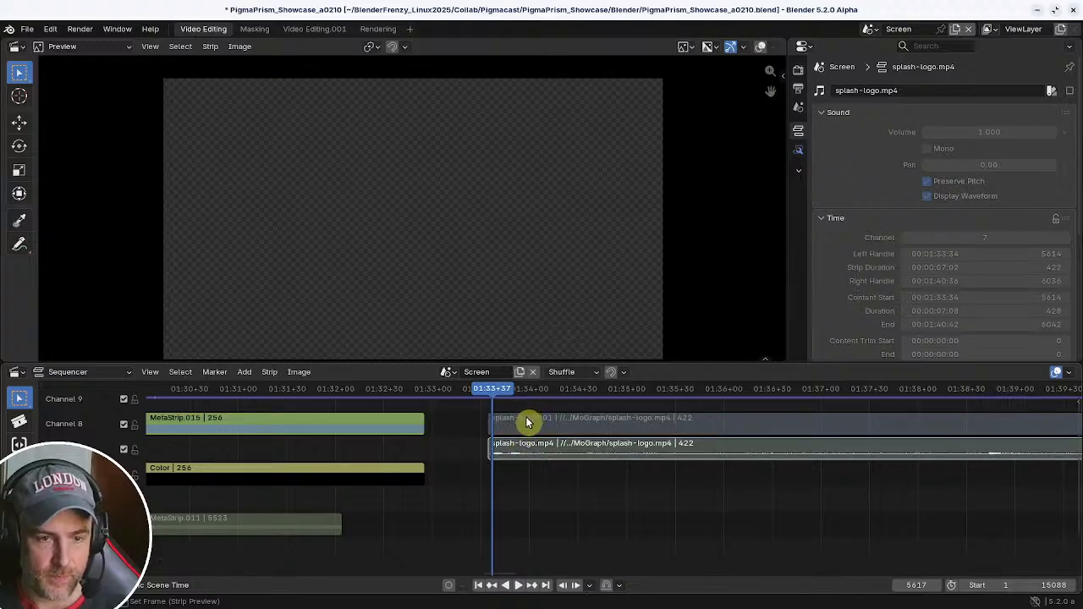
left_click(530, 449, "shift")
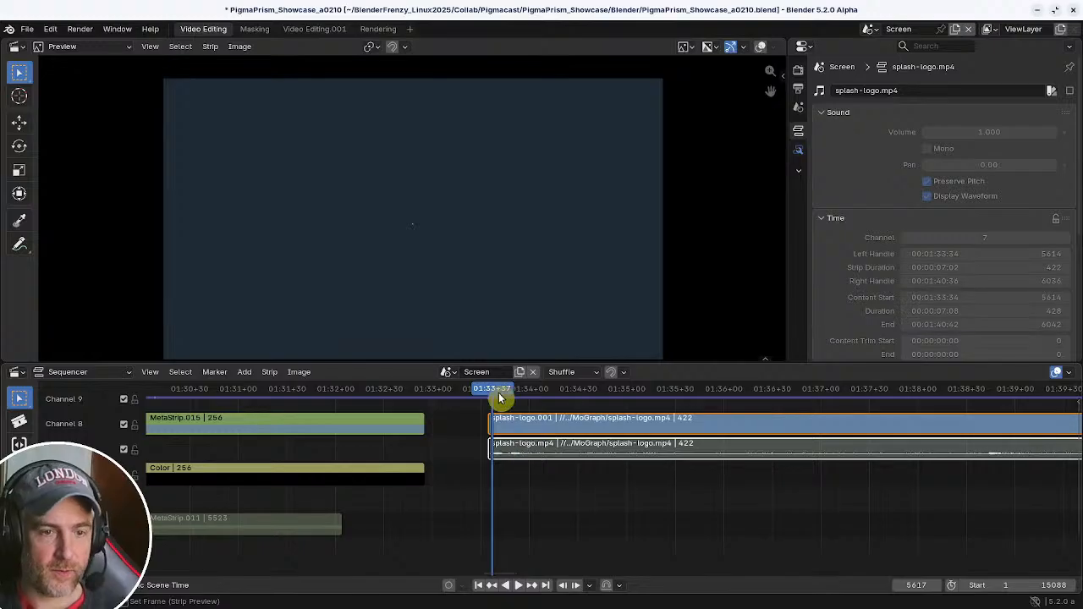
- At frame 5615, sample the splash logo's dark blue background as the Color strip's color
mouse_move(499, 391)
left_mouse_down()
mouse_move(578, 395)
mouse_move(489, 393)
left_mouse_up()
left_click(308, 467)
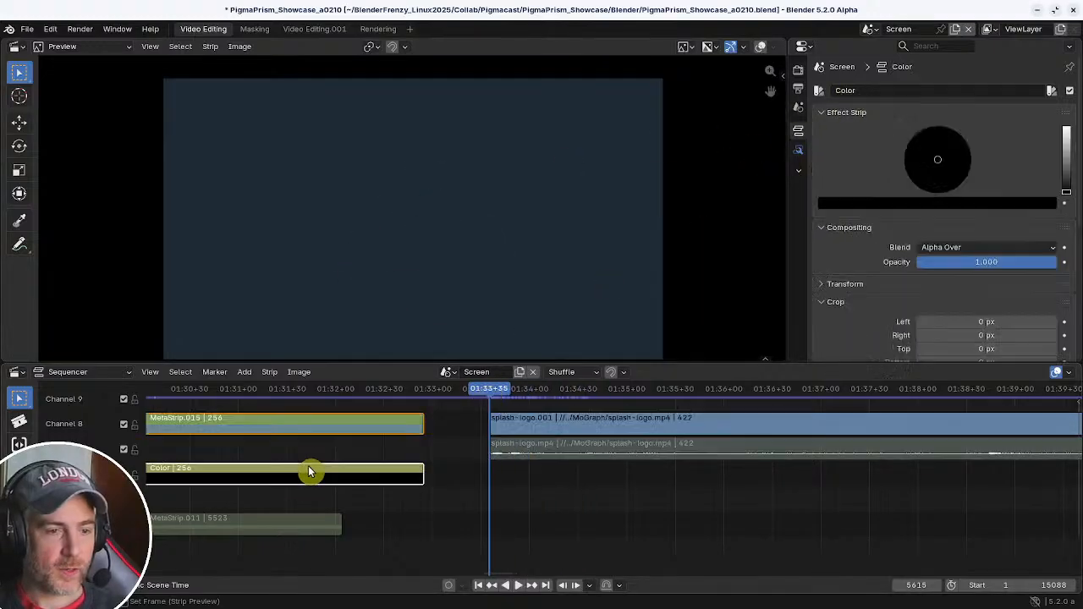
left_click(969, 204)
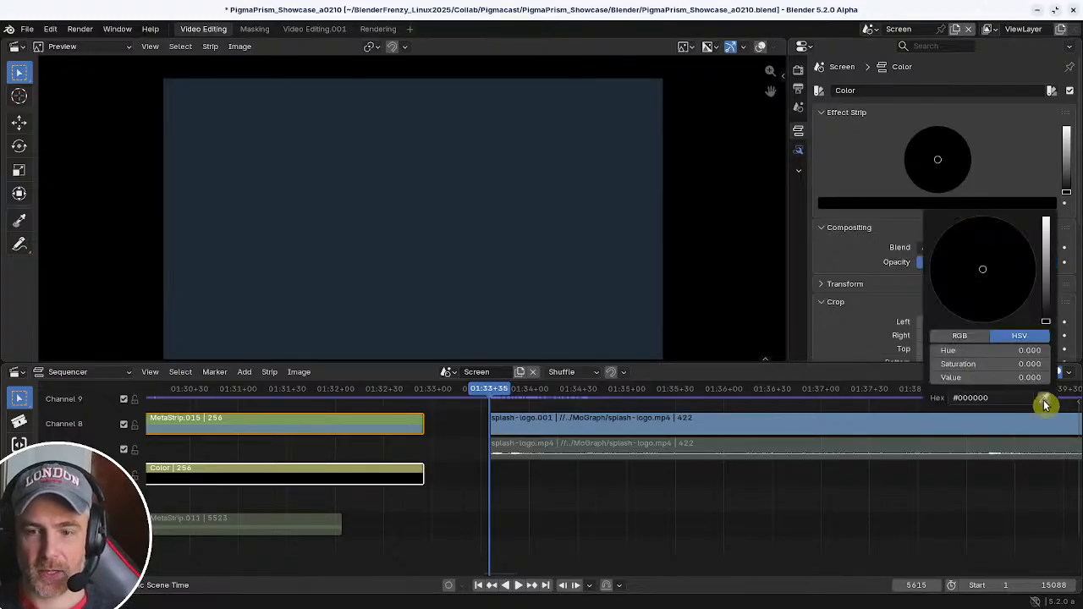
left_click(1045, 403)
left_click(479, 194)
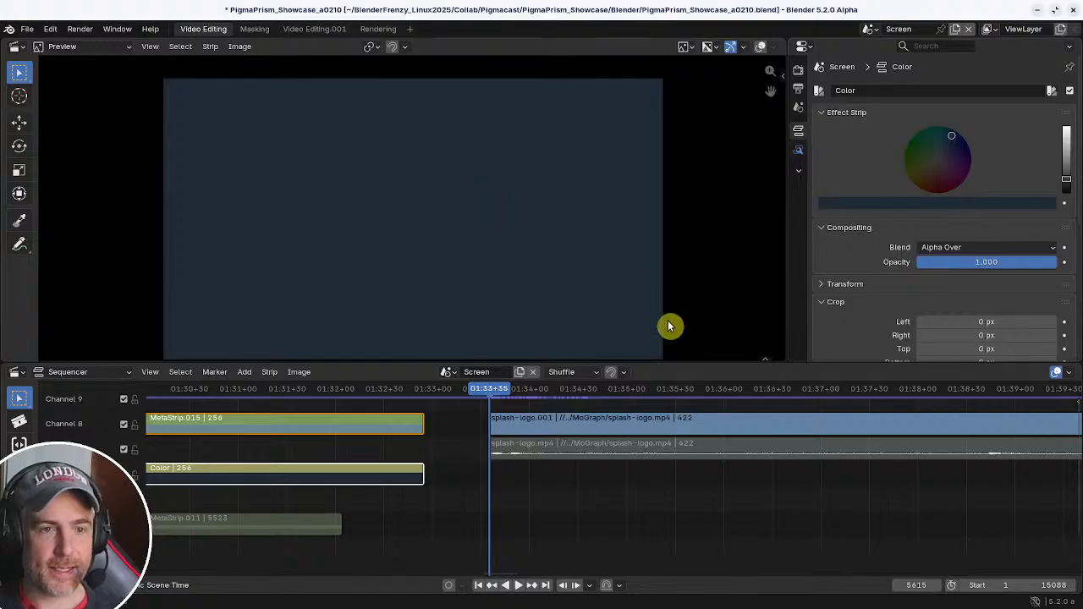
- Play and scrub the footage fade over the recolored background to frame 5387
left_click(339, 394)
scroll(571, 464, "down", 4)
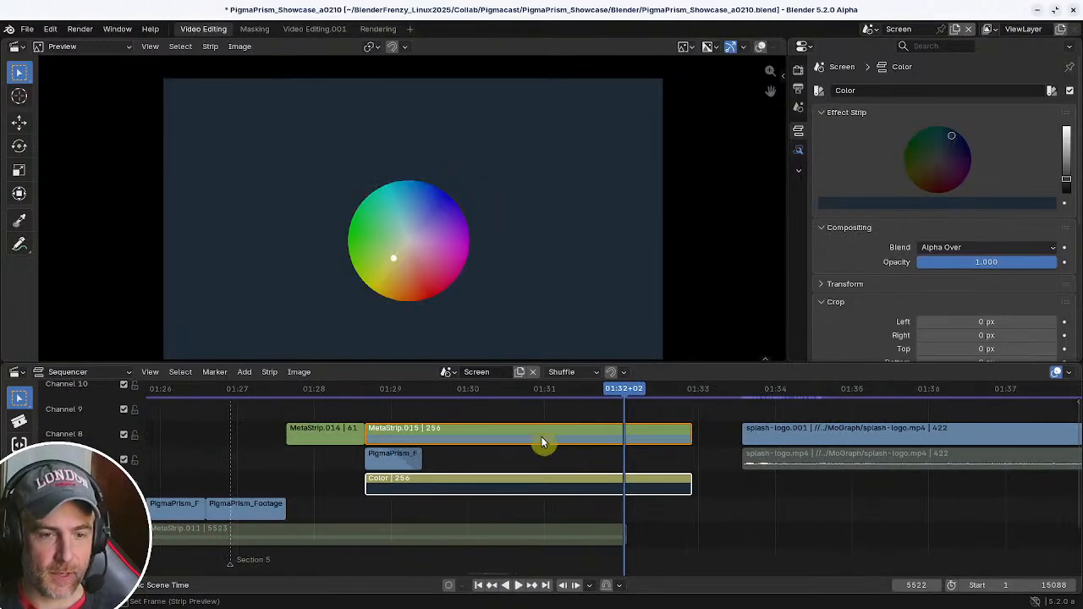
left_click(370, 391)
key("space")
left_click_drag(370, 392, 451, 395)
key("space")
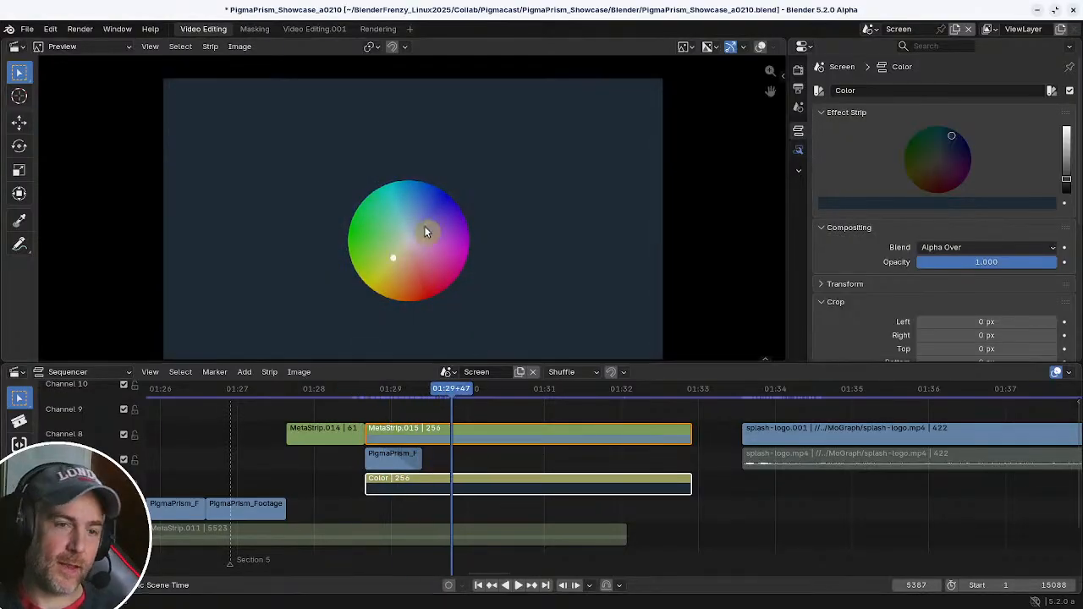
- Move MetaStrip.015 up to channel 9 and slide the splash logo strips earlier to start at frame 5368
scroll(687, 488, "down", 2)
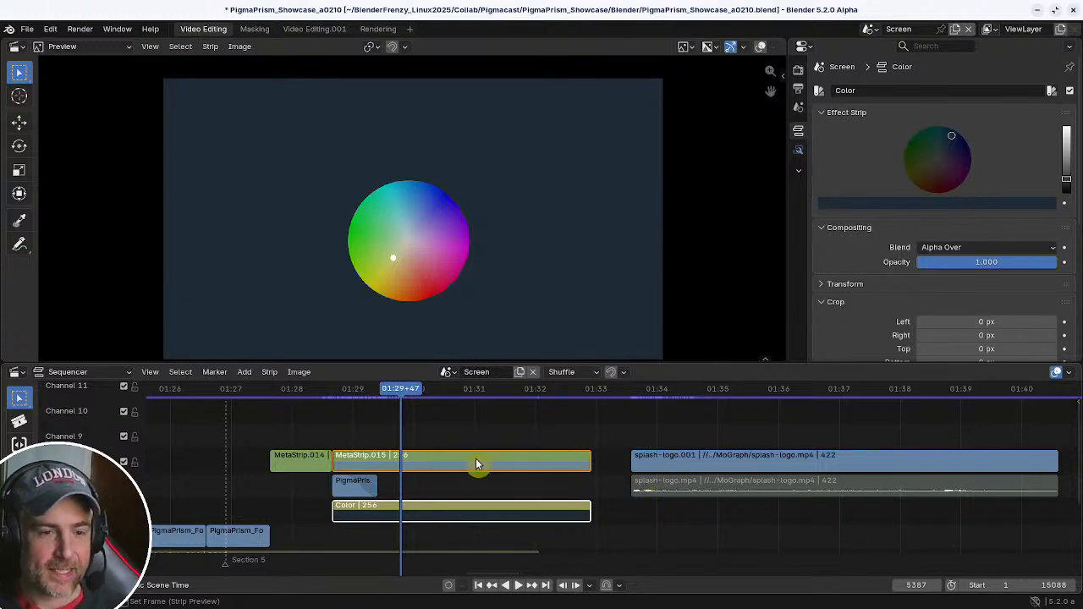
left_click_drag(476, 459, 488, 425)
left_click(687, 464)
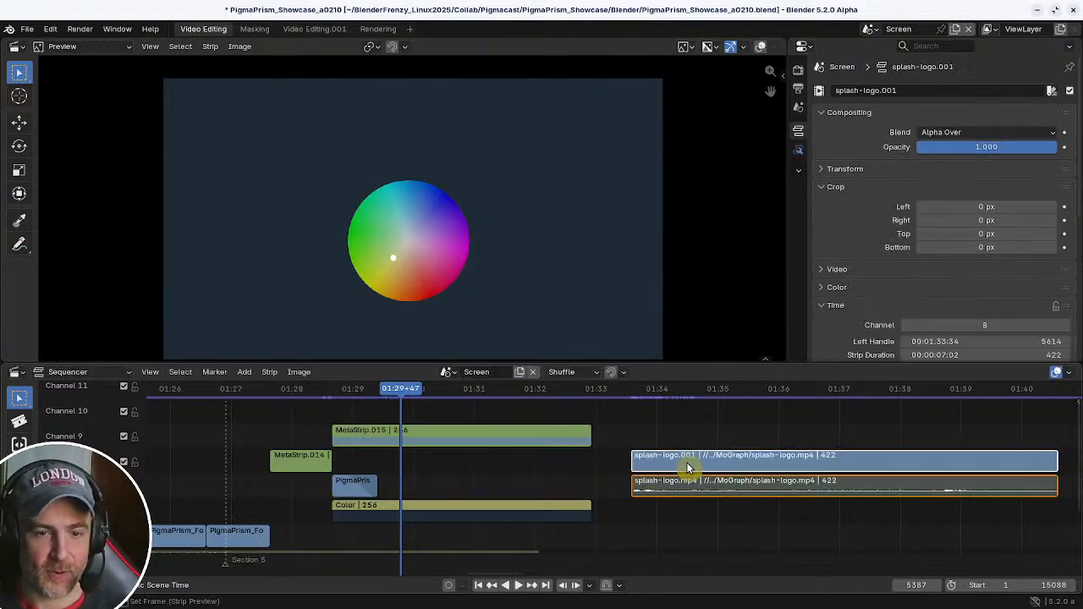
left_click_drag(687, 463, 438, 462)
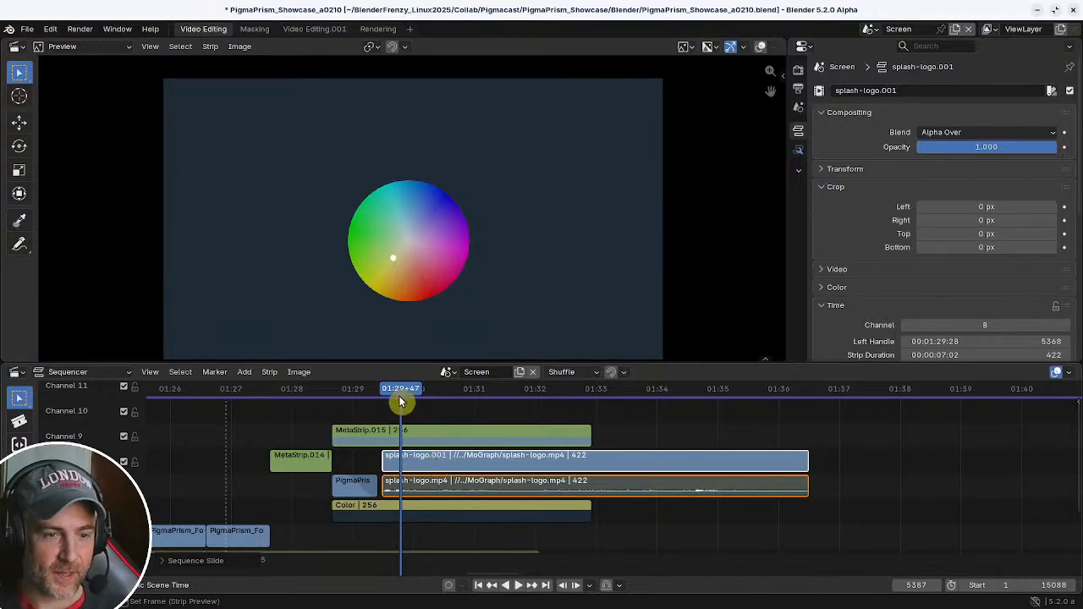
- Advance to frame 5464 and separate the color wheel's MetaStrip.015 to expose the inner MetaStrip.012
key("space")
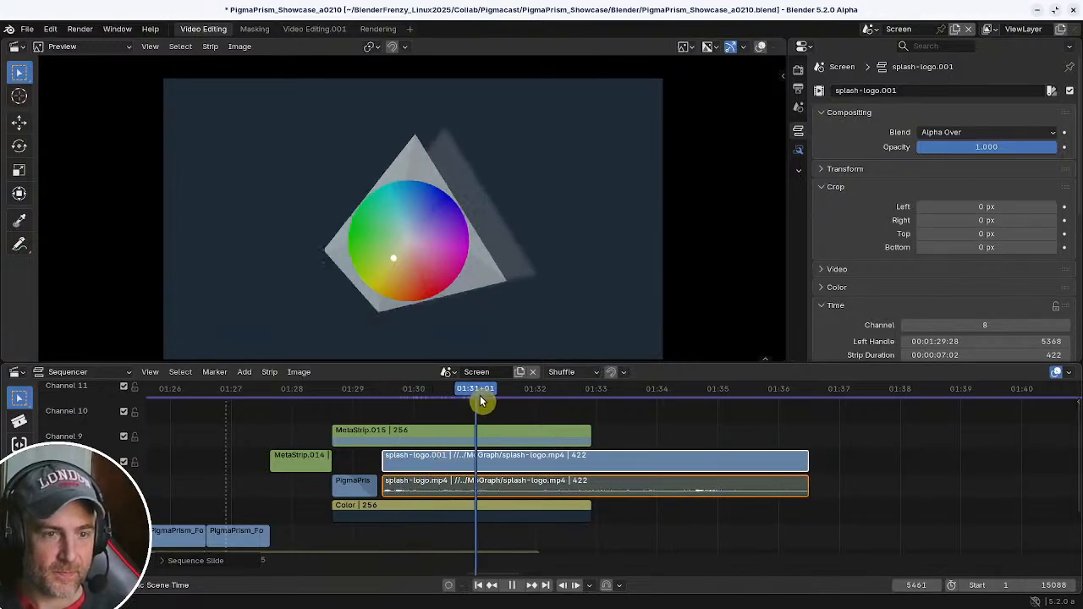
mouse_move(479, 401)
left_mouse_down()
mouse_move(447, 401)
mouse_move(478, 403)
left_mouse_up()
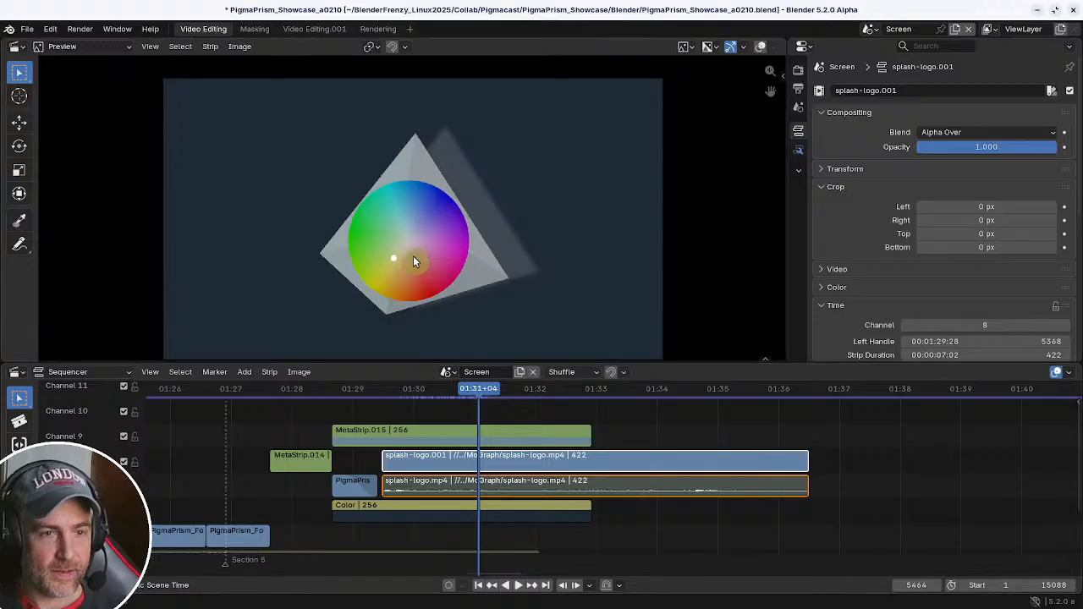
left_click(426, 277)
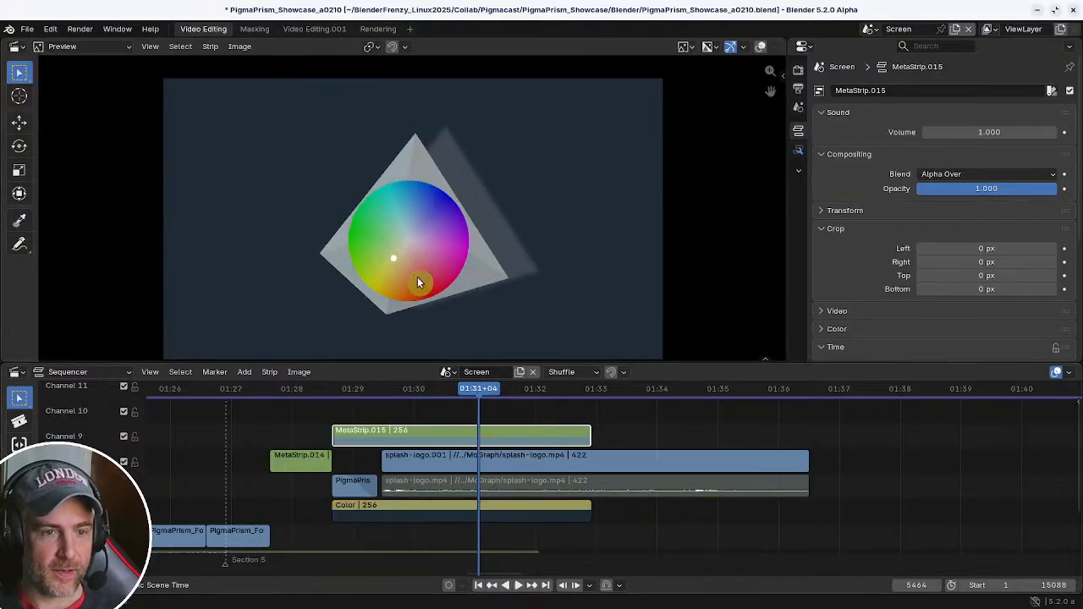
key("g")
right_click(358, 258)
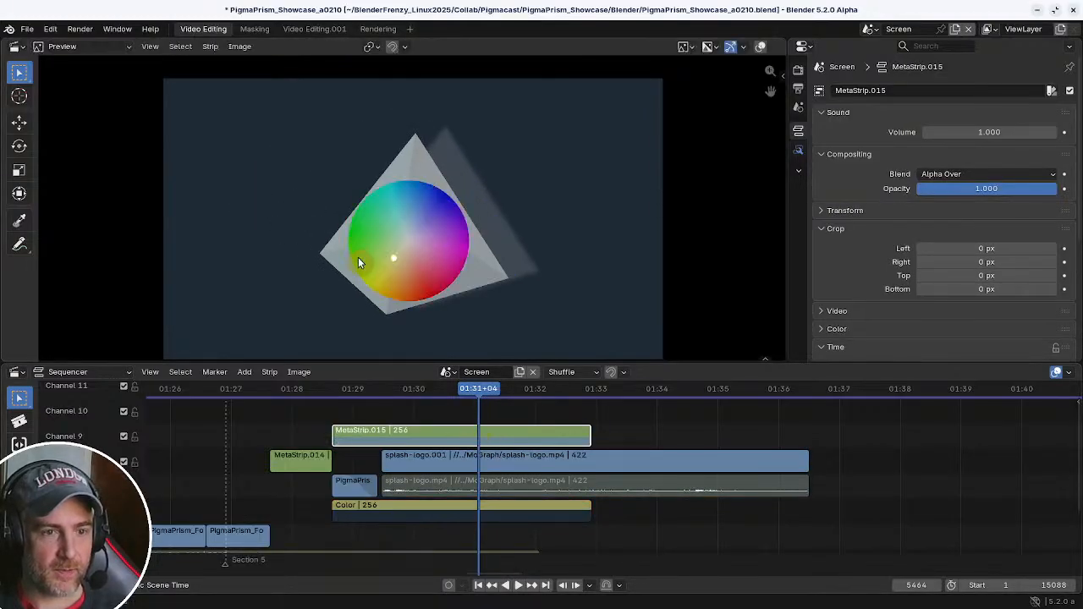
left_click(485, 433)
- Try moving the color wheel to the upper-left corner of the picture and scaling it down beside the prism
key("g")
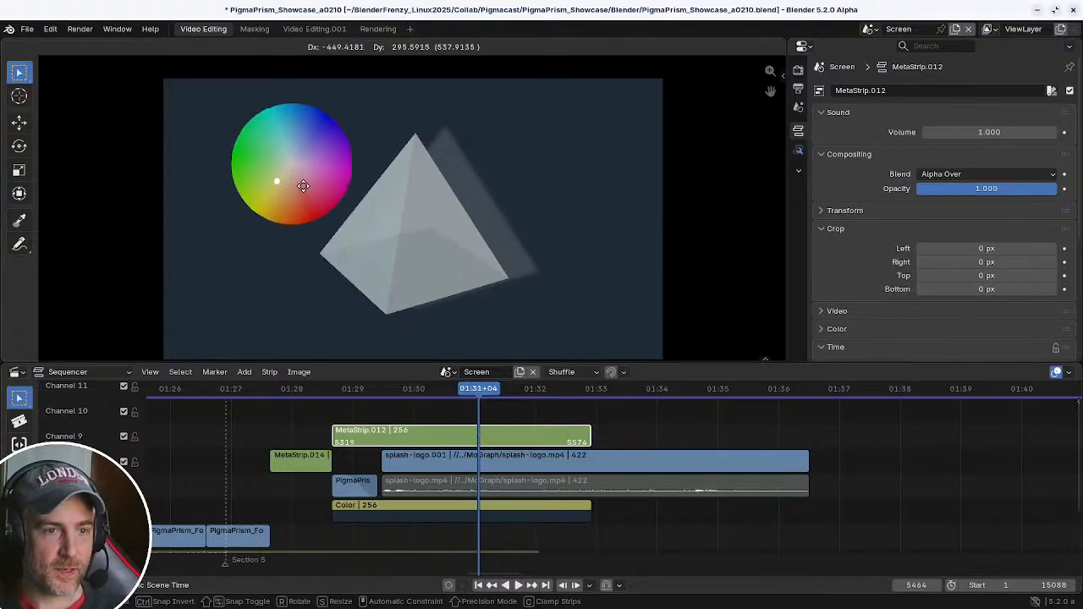
left_click(292, 157)
key("s")
left_click(271, 177)
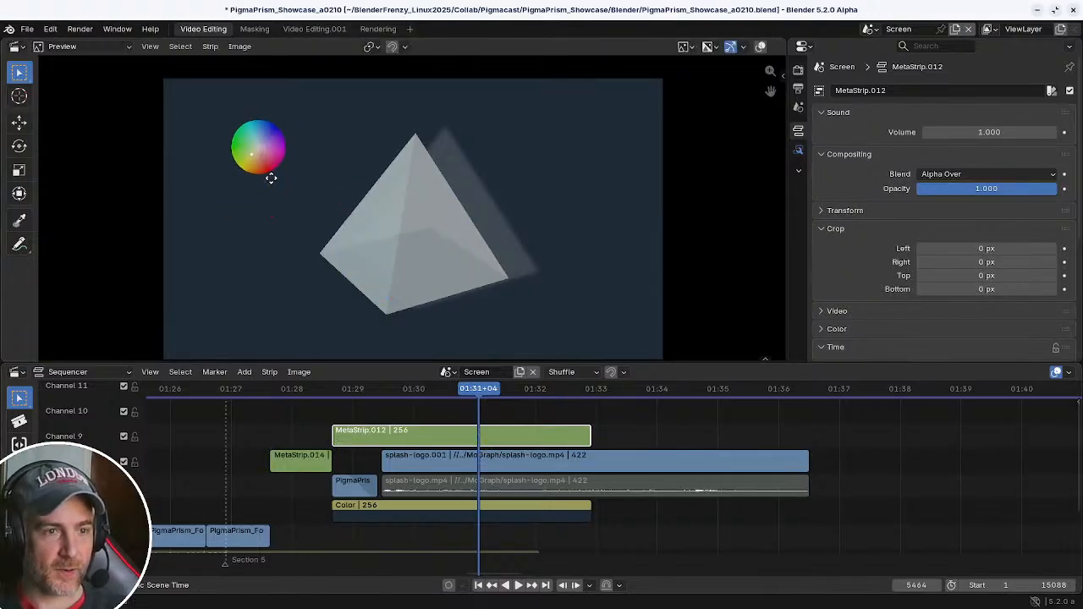
key("g")
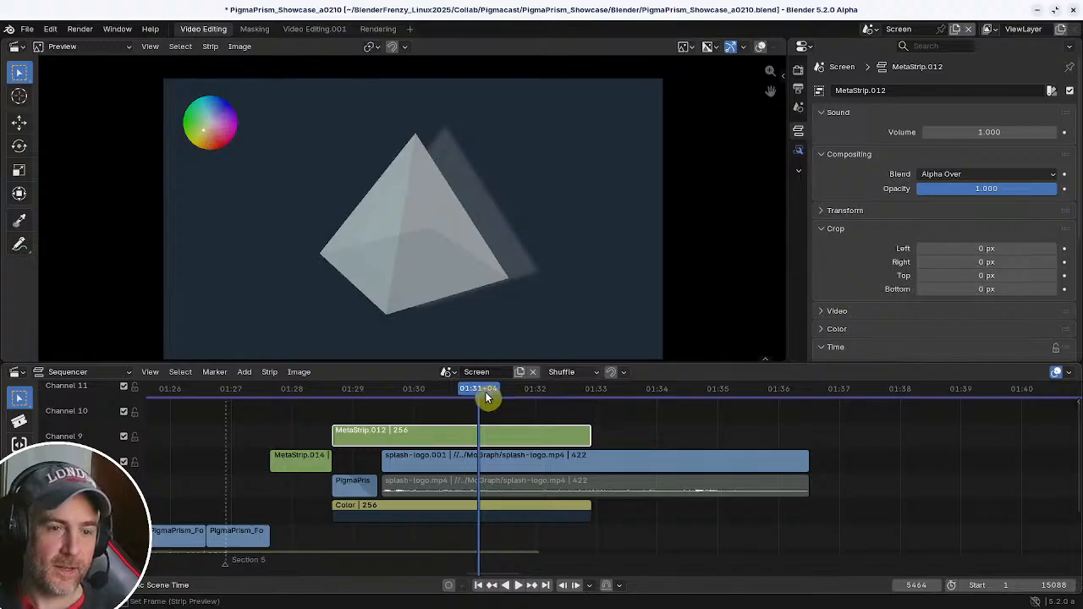
mouse_move(489, 396)
left_mouse_down()
mouse_move(598, 401)
mouse_move(497, 382)
mouse_move(503, 389)
left_mouse_up()
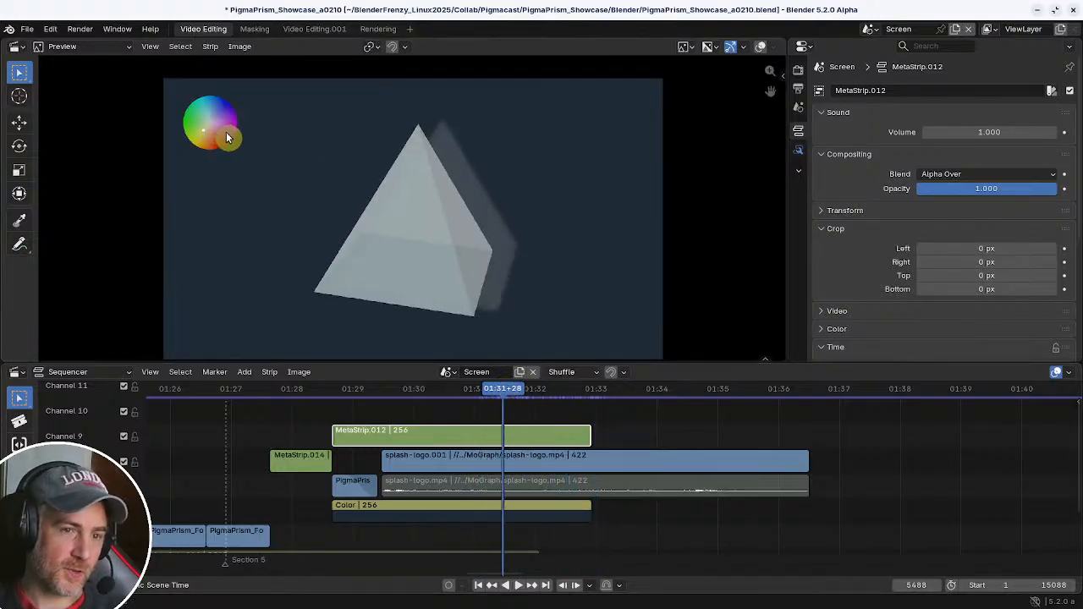
key("ctrl+z")
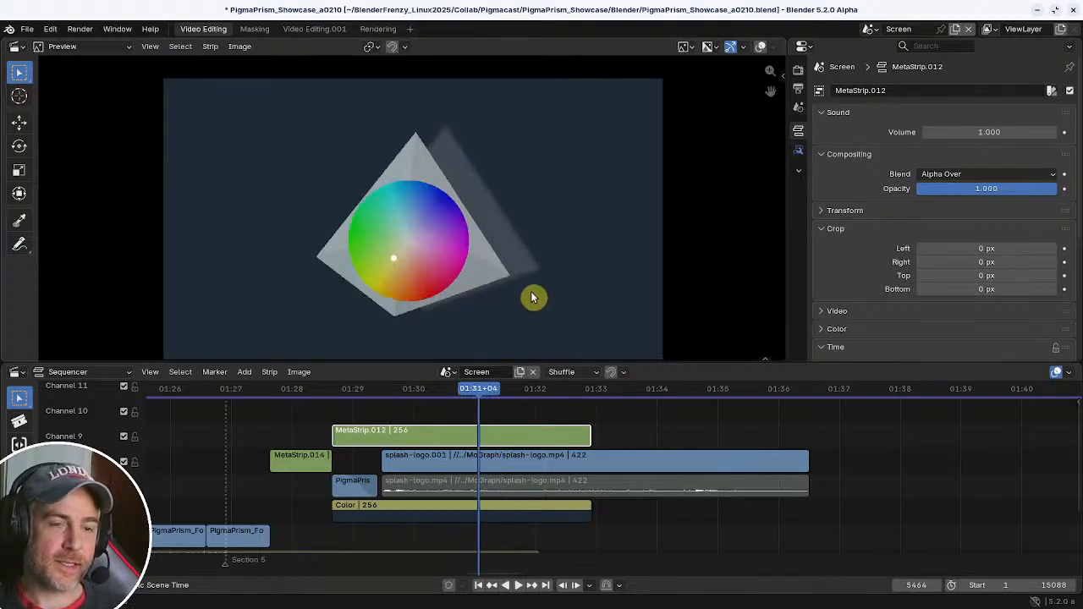
- Scale the color wheel in MetaStrip.012 down at frames 5433 and 5462 until it disappears over the prism
key("s")
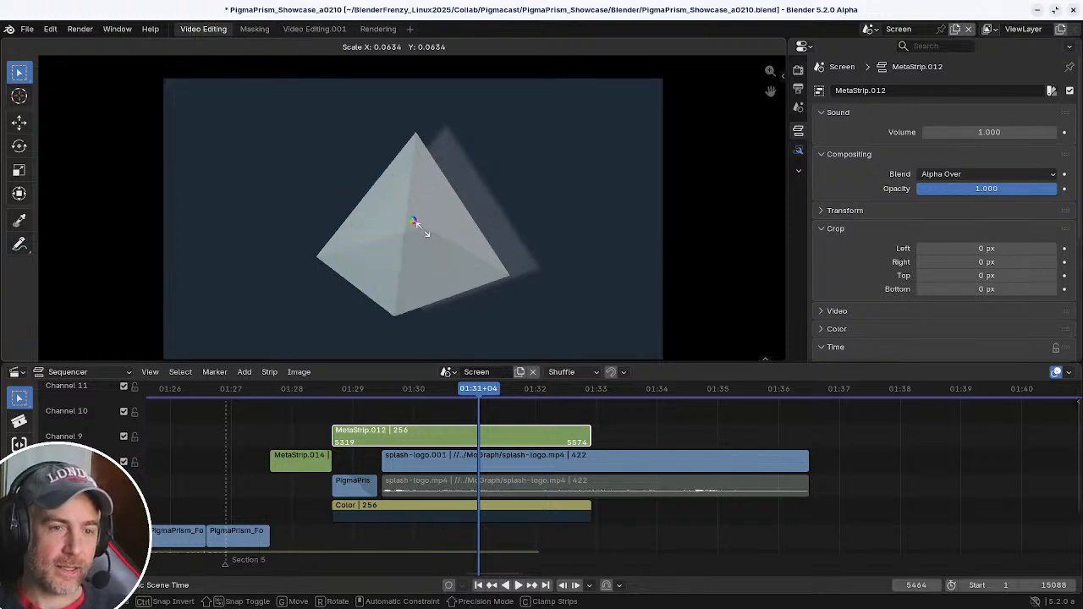
key("Escape")
left_click_drag(411, 389, 447, 392)
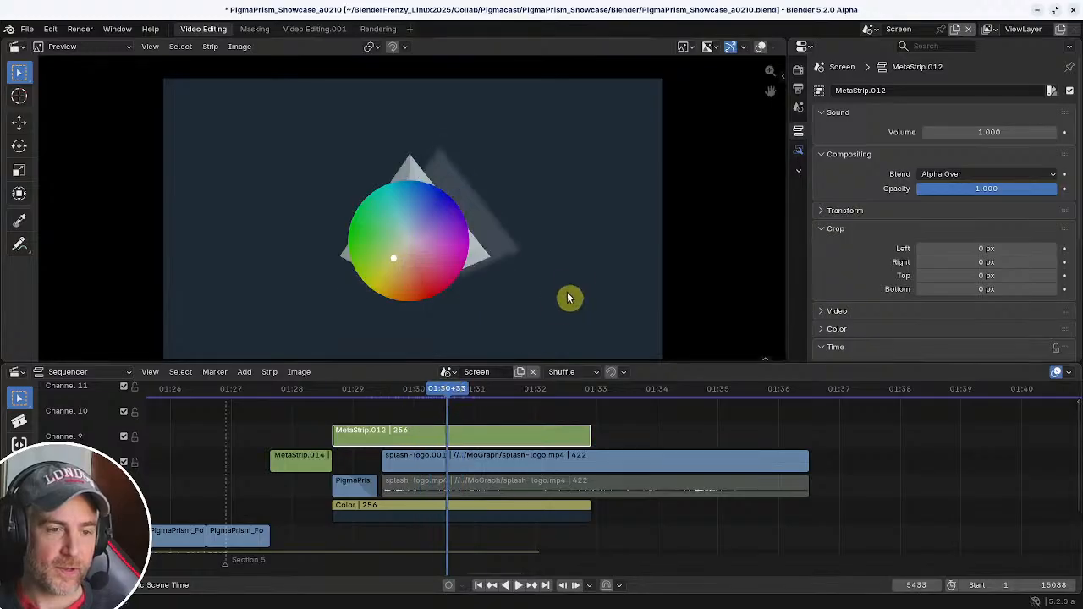
key("s")
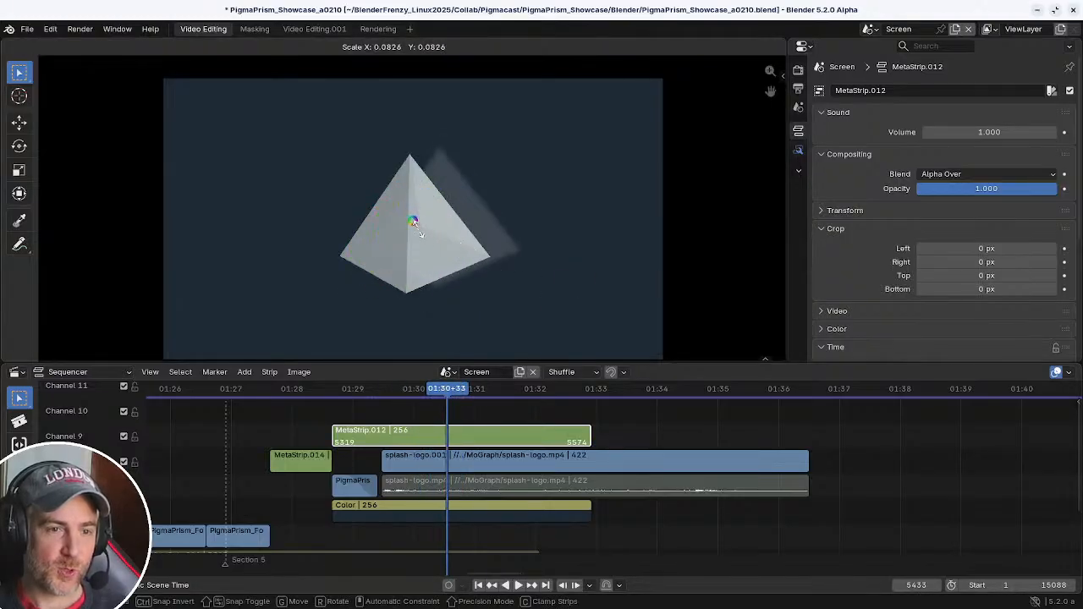
left_click(417, 226)
left_click_drag(462, 392, 477, 392)
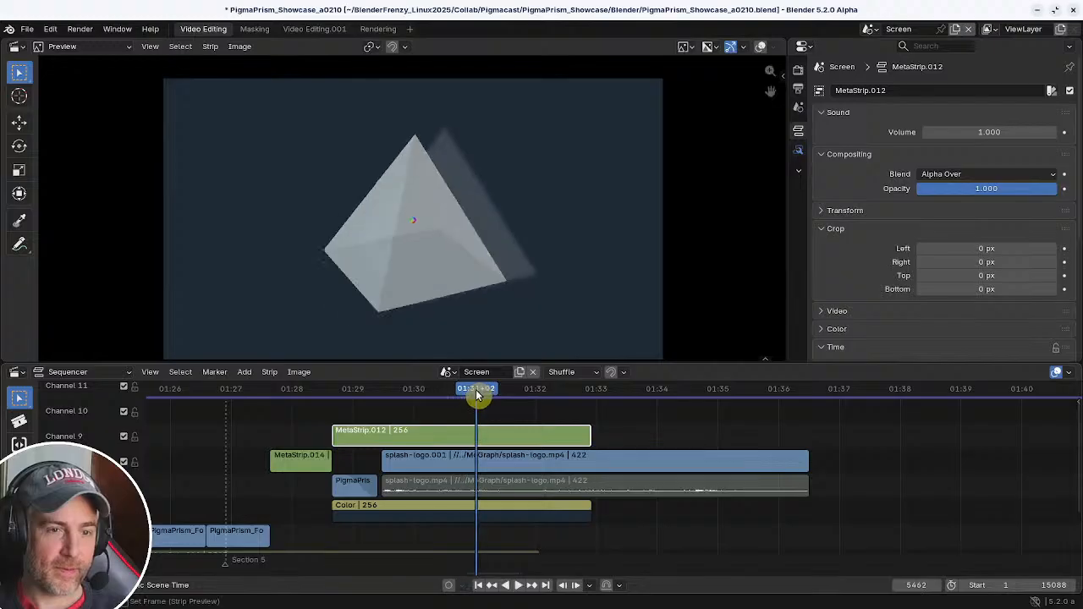
key("s")
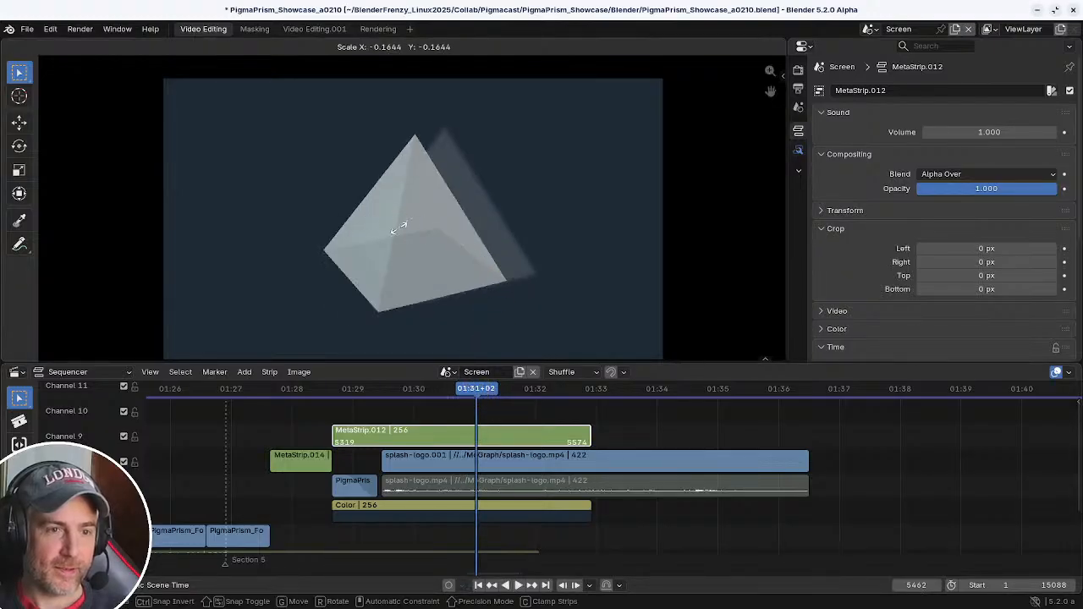
left_click(407, 237)
left_click(543, 447)
- Scrub through the splash logo animation to frame 5778 and review its beginning again up to frame 5390
left_click_drag(476, 392, 799, 410)
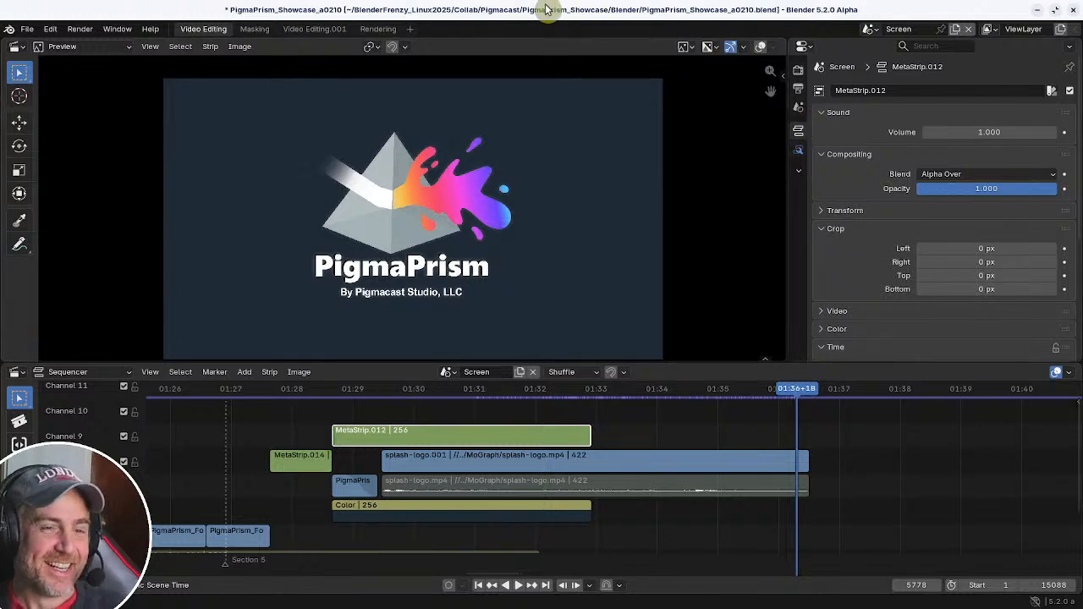
left_click(385, 389)
key("space")
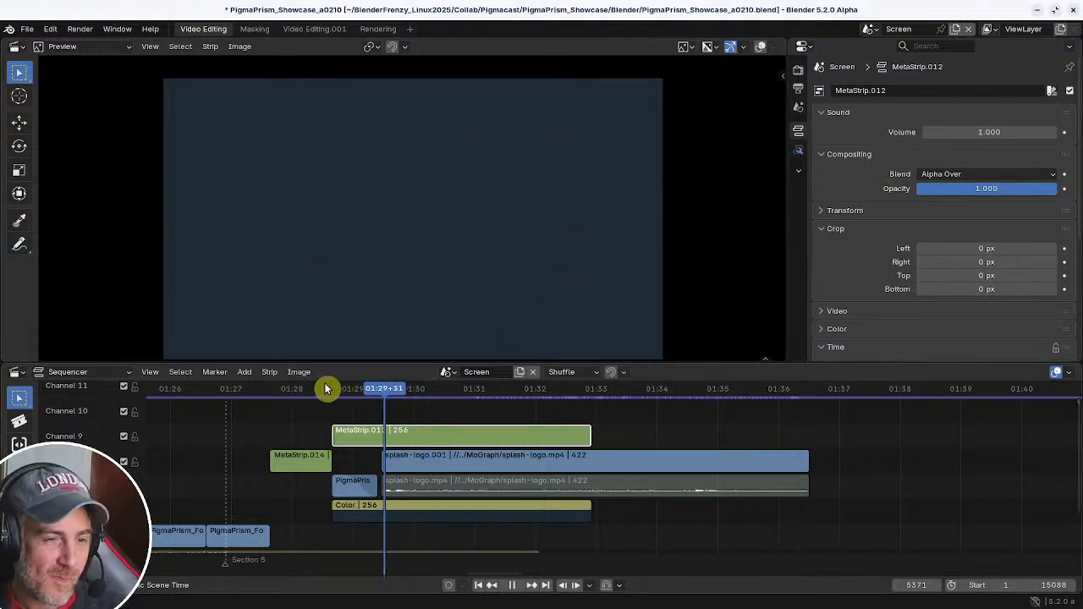
key("space")
left_click_drag(328, 388, 404, 399)
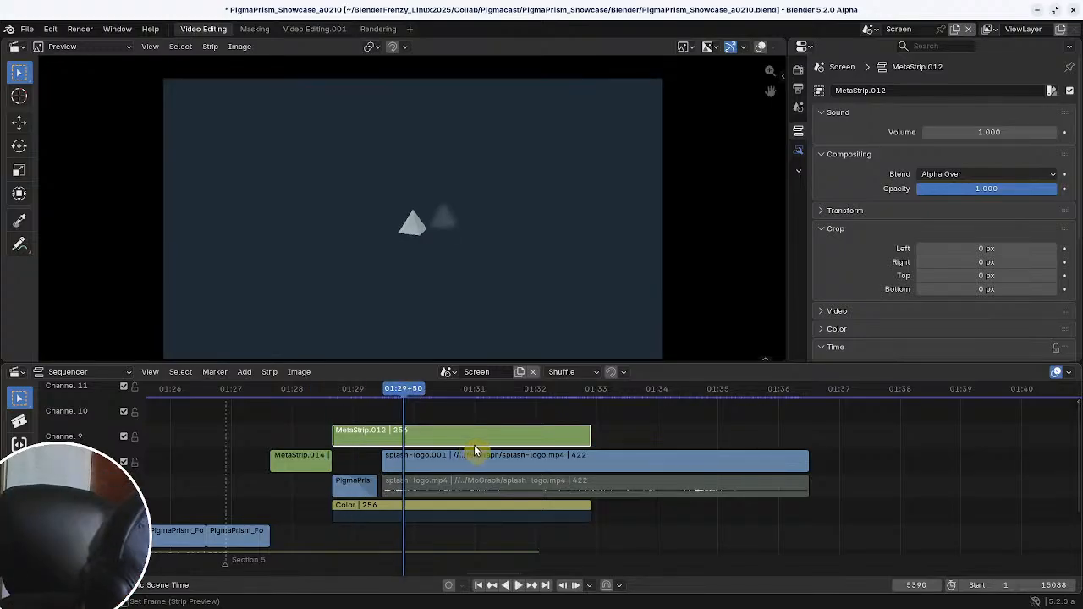
- Play the footage fade to frame 5353 and slide the splash logo strips earlier to start at frame 5364
left_click(357, 394)
key("space")
key("Escape")
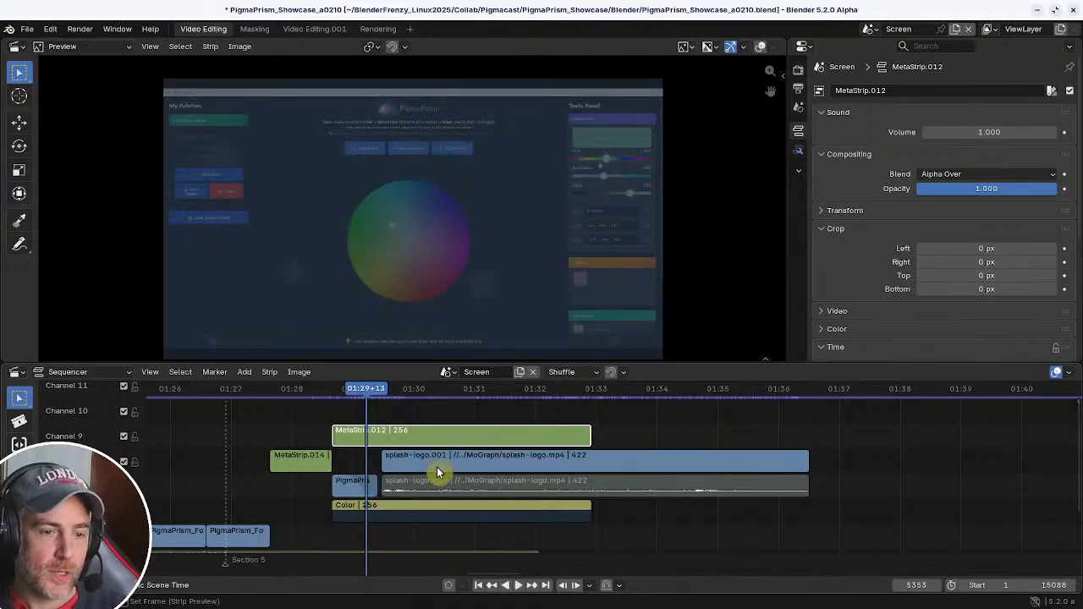
left_click_drag(436, 469, 430, 470)
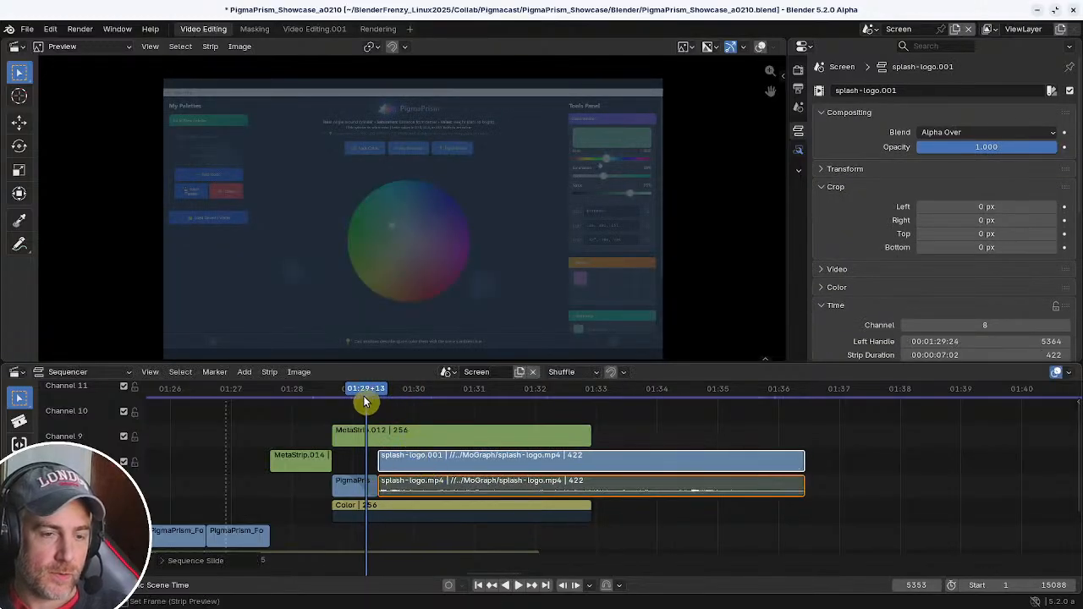
- Review the splash logo's first frames and slide both splash logo strips later to start at frame 5369
key("space")
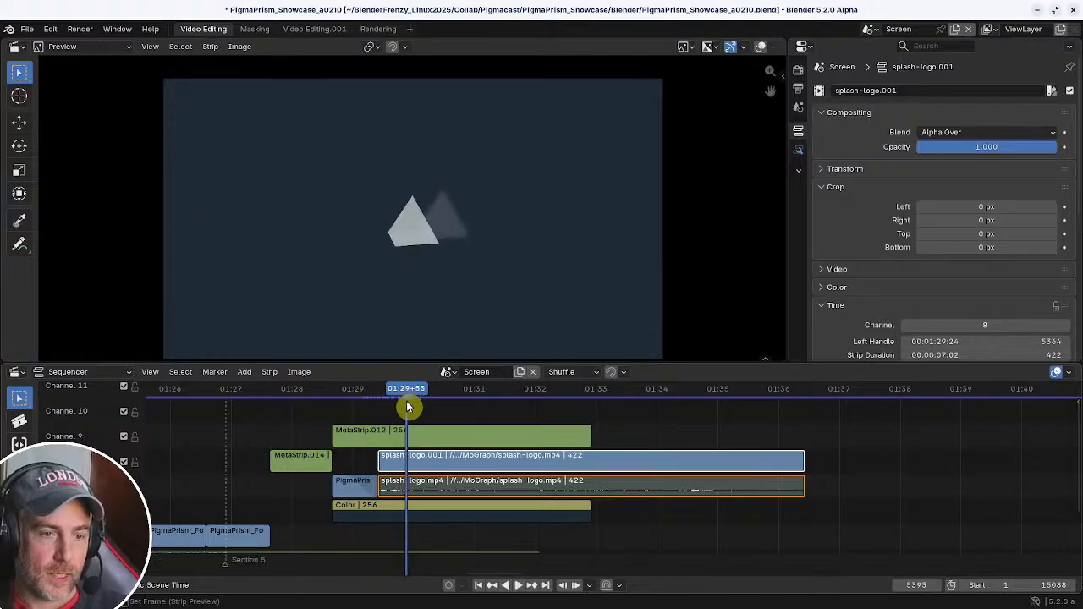
key("Escape")
left_click(418, 437)
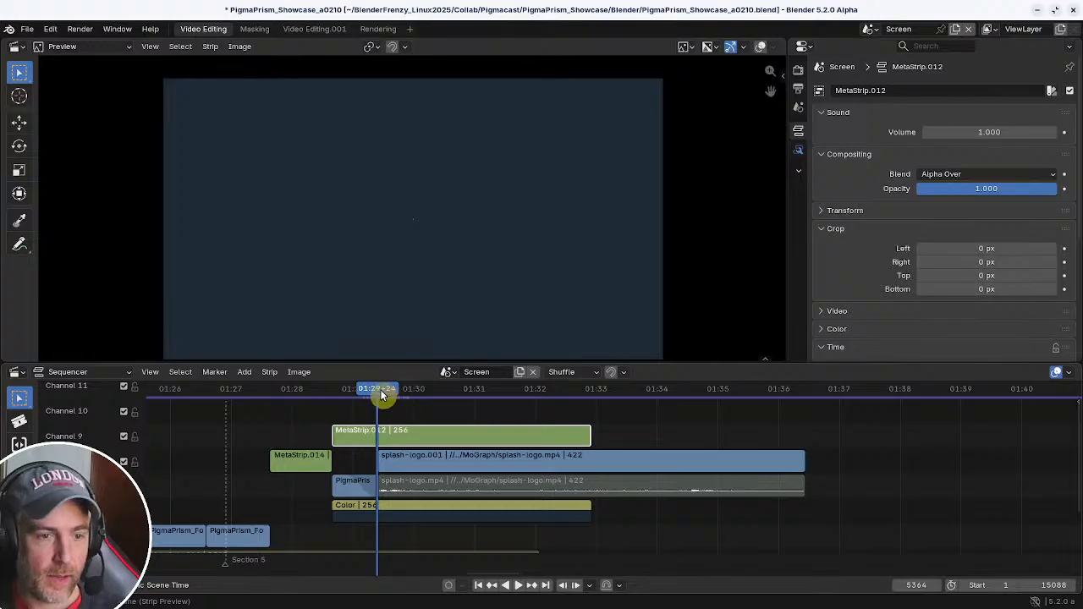
mouse_move(379, 390)
left_mouse_down()
mouse_move(406, 399)
mouse_move(380, 400)
left_mouse_up()
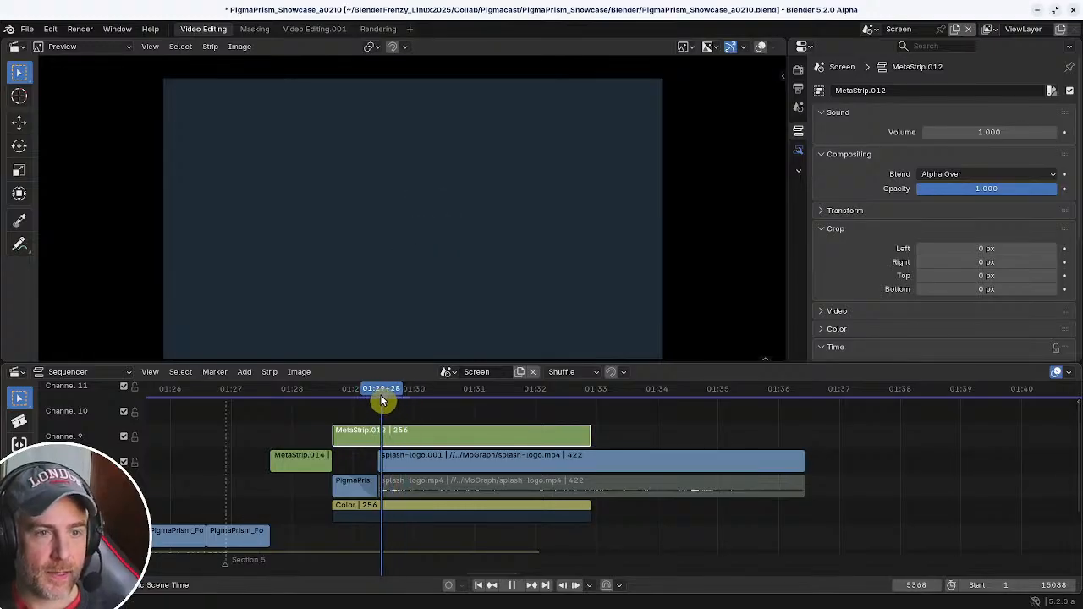
left_click_drag(423, 463, 421, 458)
- Return to frame 5364 and restore the color wheel in MetaStrip.012 to its full size
scroll(508, 471, "up", 6)
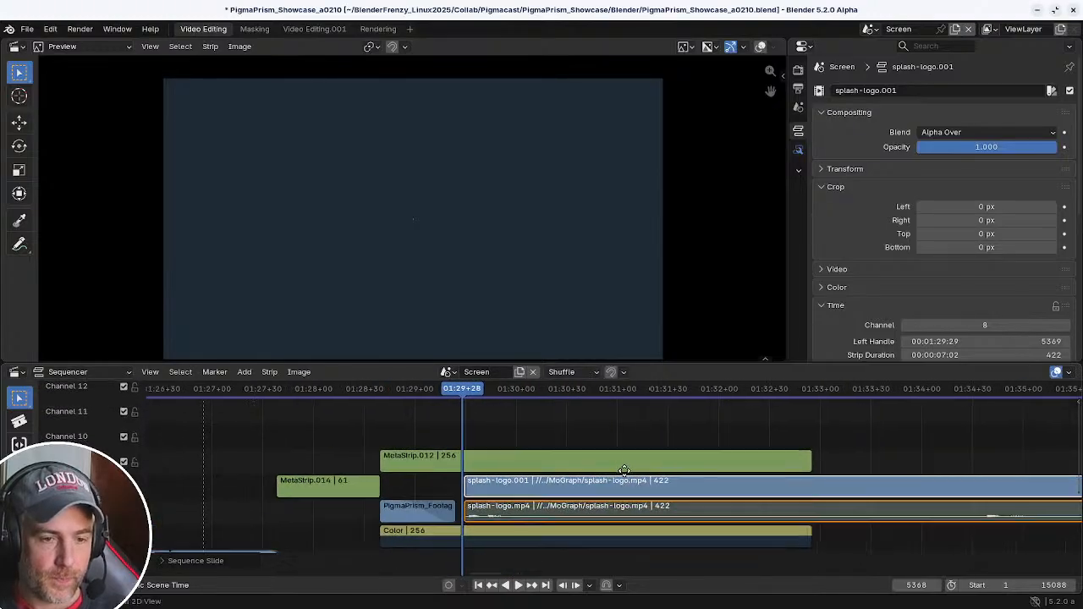
key("space")
mouse_move(432, 398)
left_mouse_down()
mouse_move(452, 395)
mouse_move(410, 395)
mouse_move(423, 399)
left_mouse_up()
key("Escape")
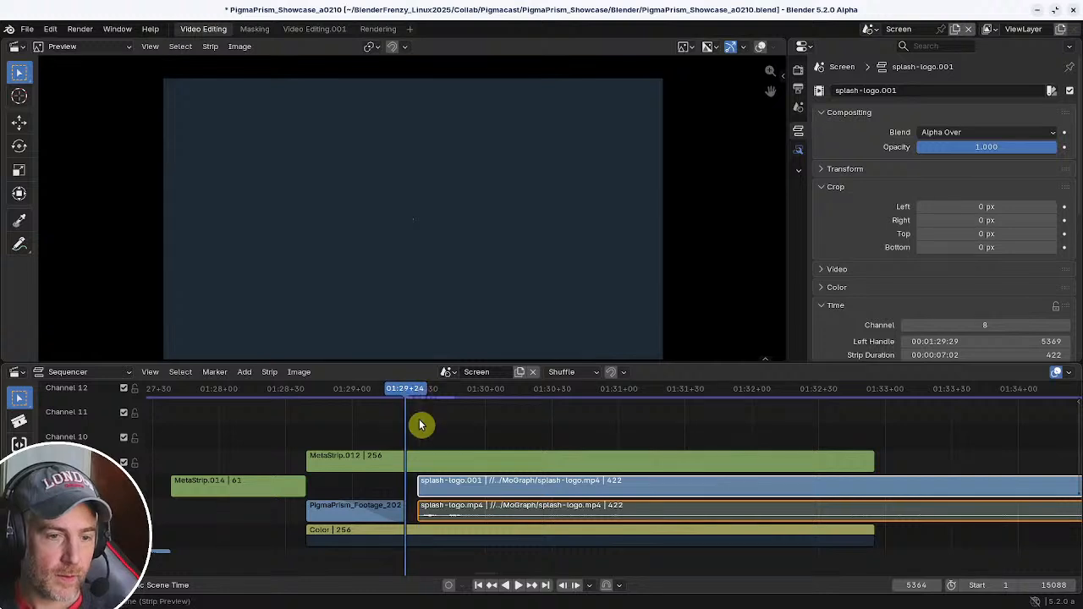
left_click(409, 467)
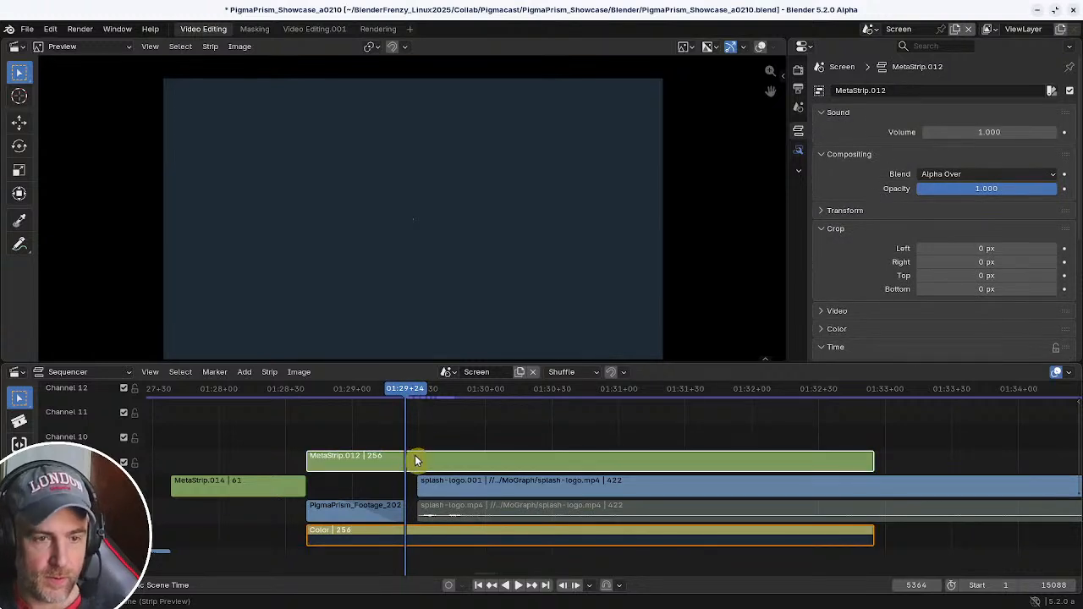
left_click(415, 460)
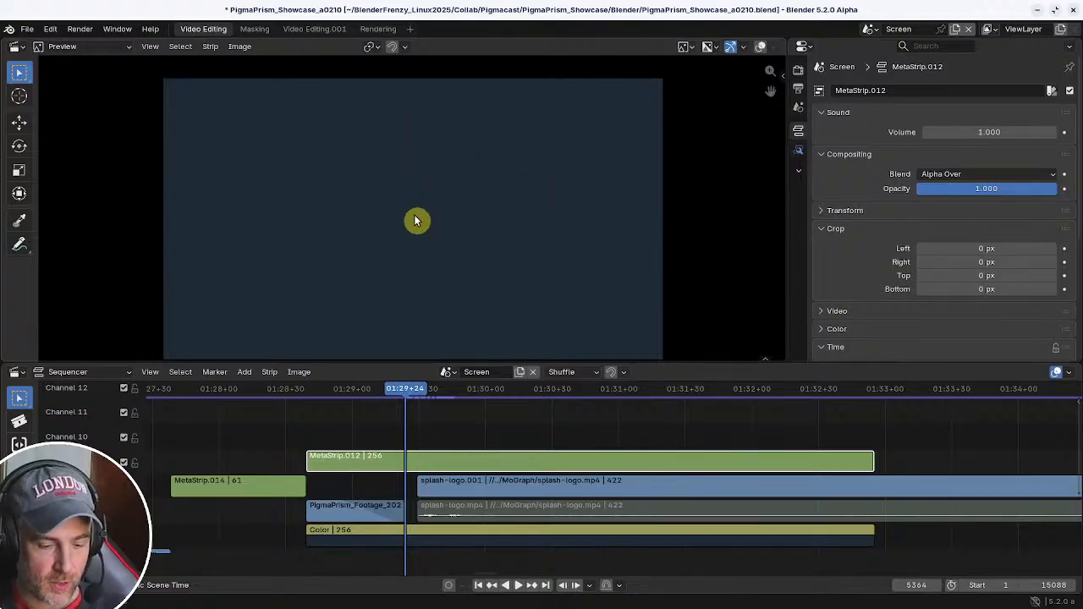
scroll(484, 215, "down", 1)
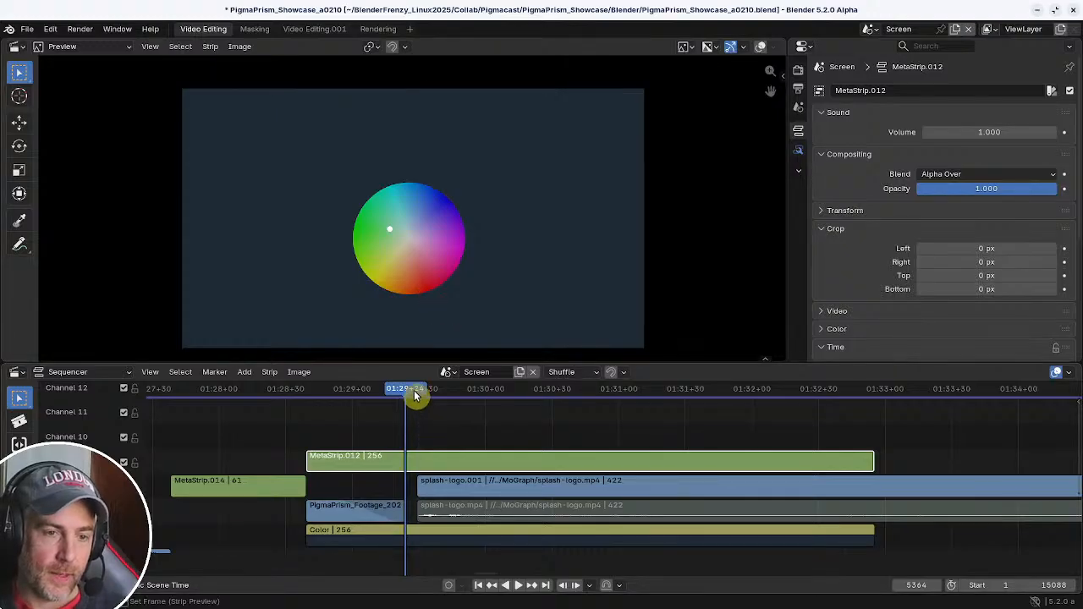
left_click_drag(410, 392, 405, 400)
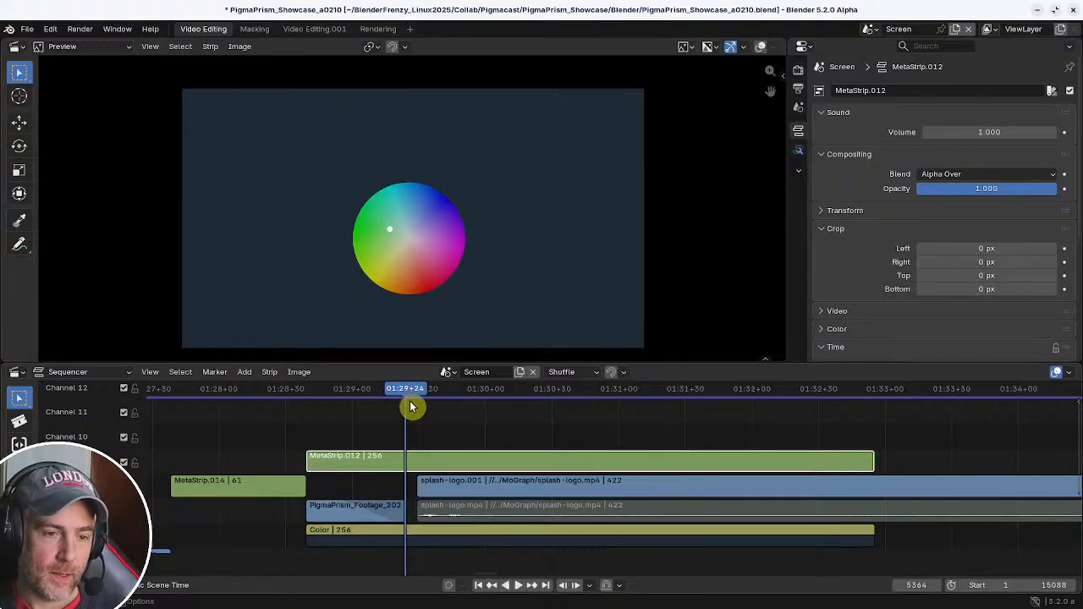
- Inspect the strips nested inside MetaStrip.012 and return to the main sequence
key("Tab")
left_click(428, 461)
key("Tab")
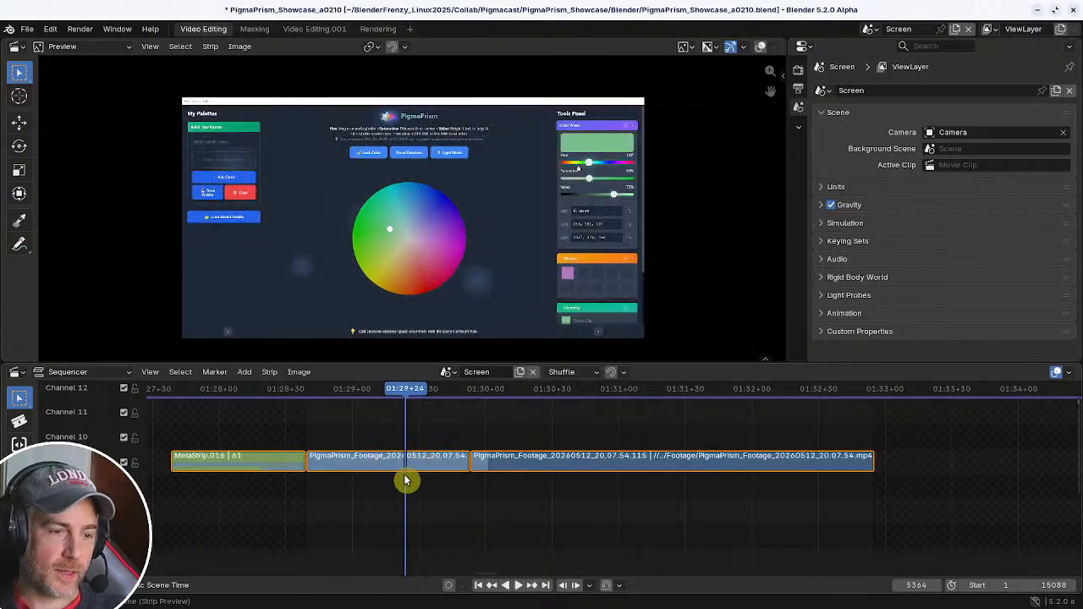
key("Tab")
key("Tab")
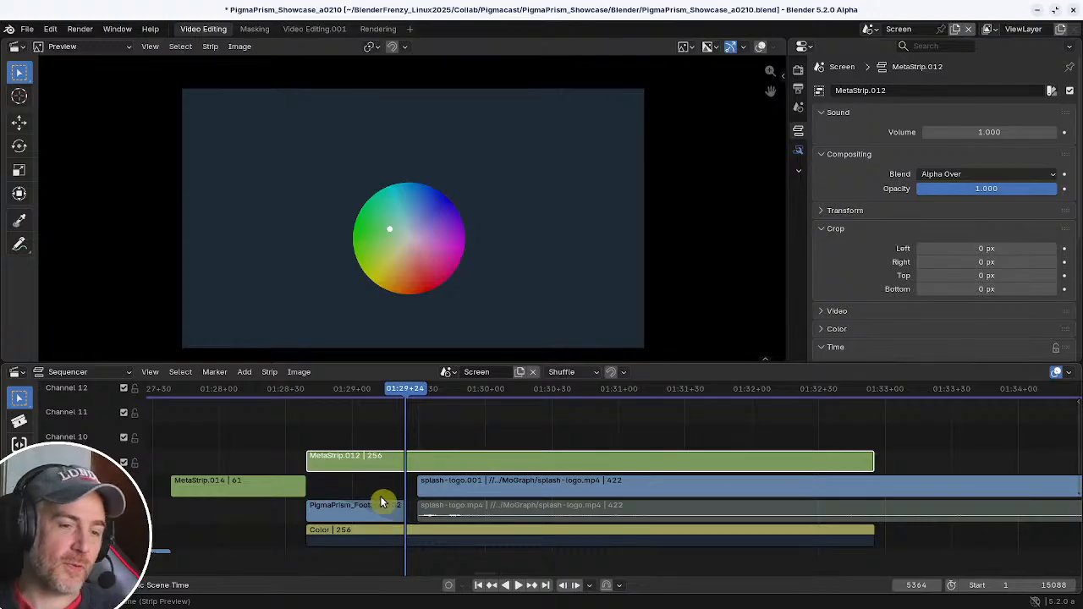
key("KP_Decimal")
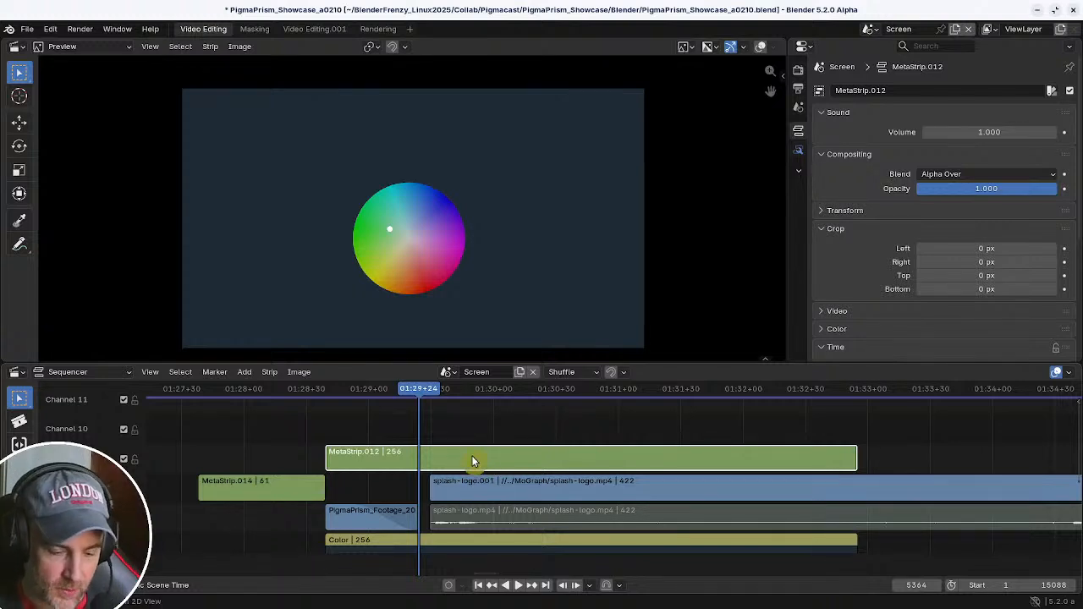
- Try ungrouping MetaStrip.012 and scaling down the masked MetaStrip.015 at frame 5364, checking its Mask modifier
key("ctrl+g")
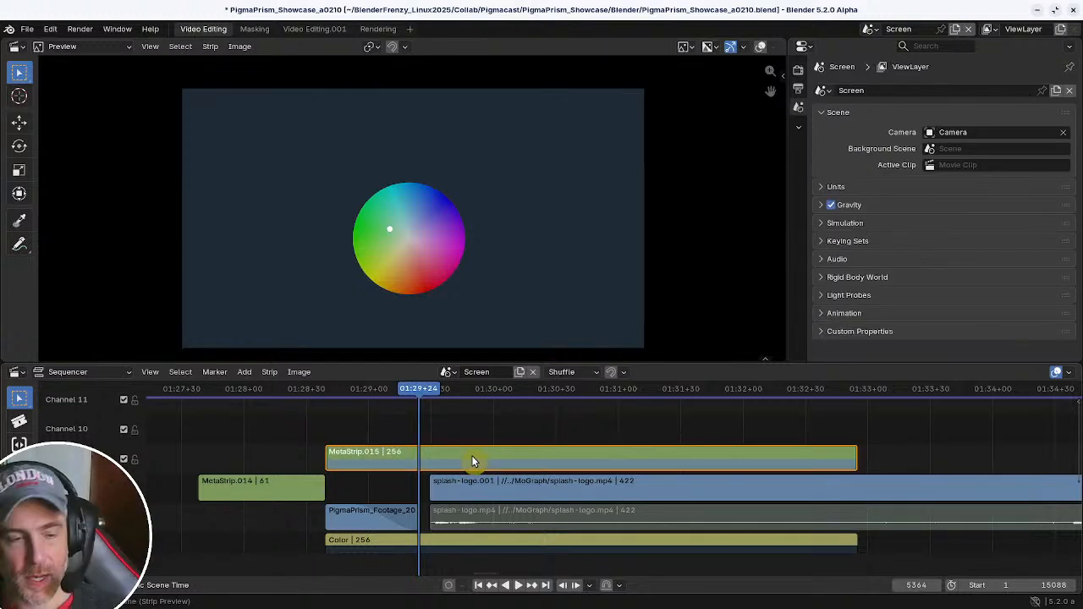
left_click(471, 452)
key("s")
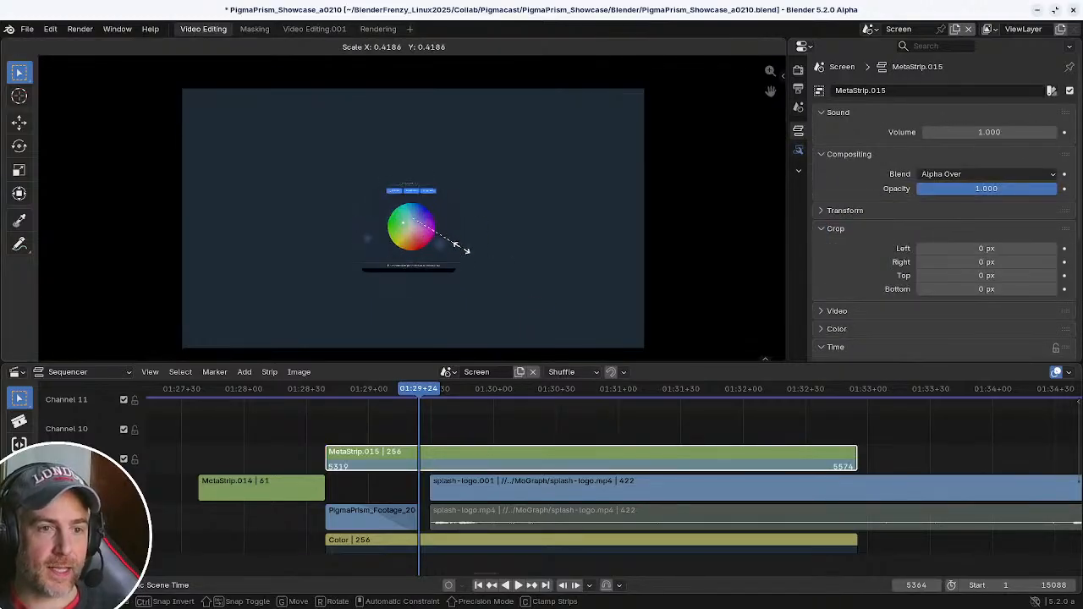
left_click(448, 249)
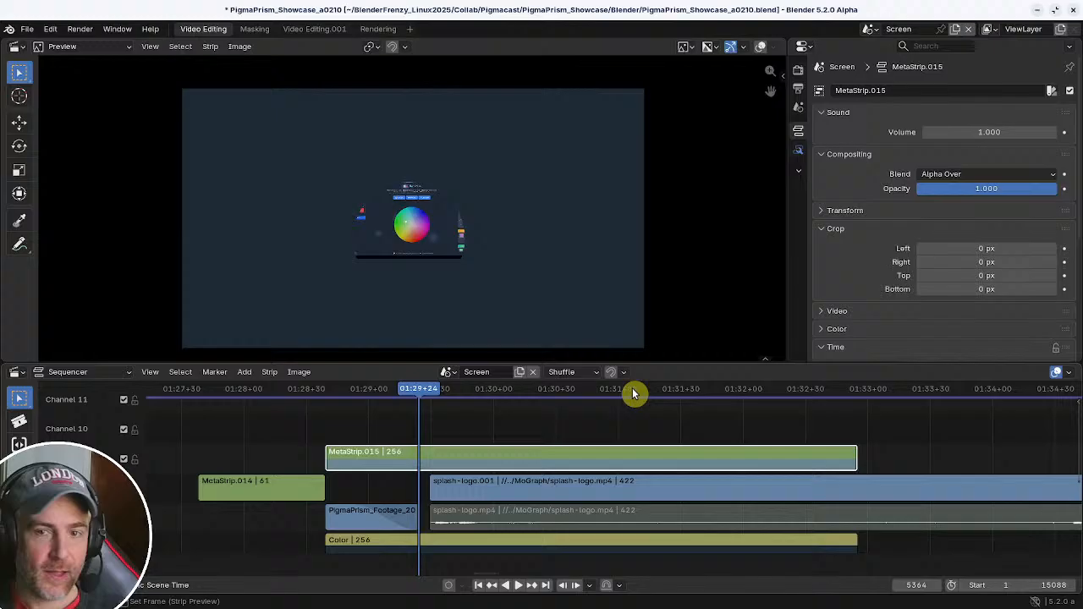
left_click(799, 151)
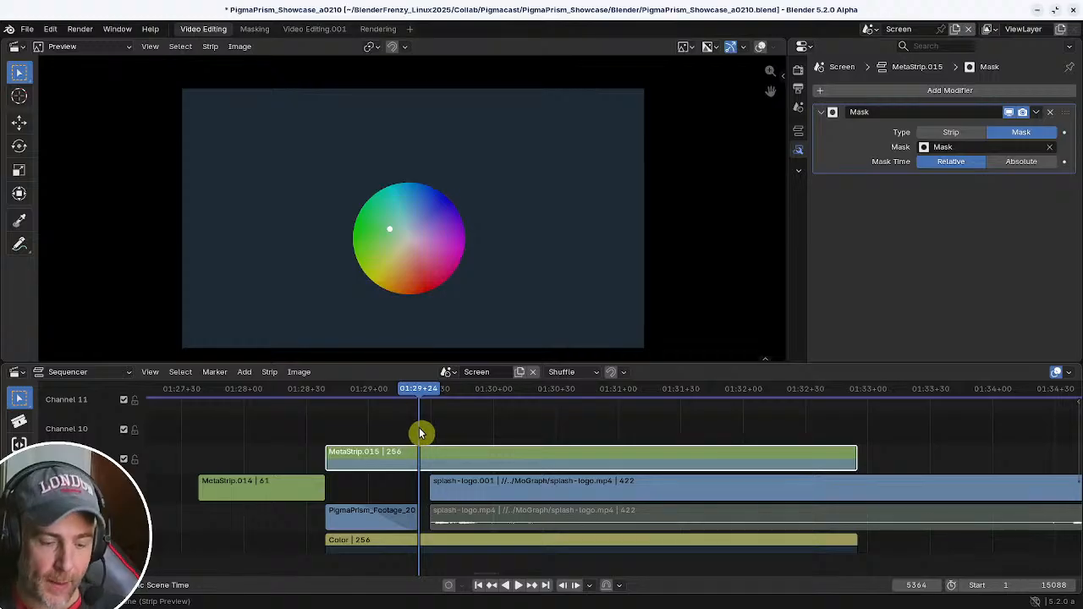
key("ctrl+z")
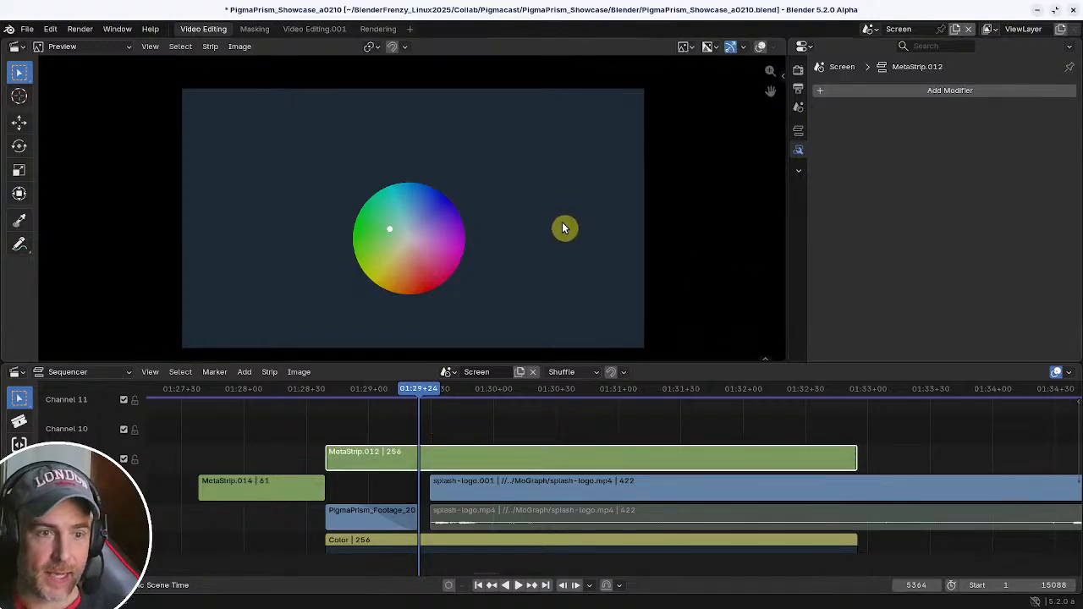
- Play through the footage fade and split MetaStrip.012 at frame 5364
key("s")
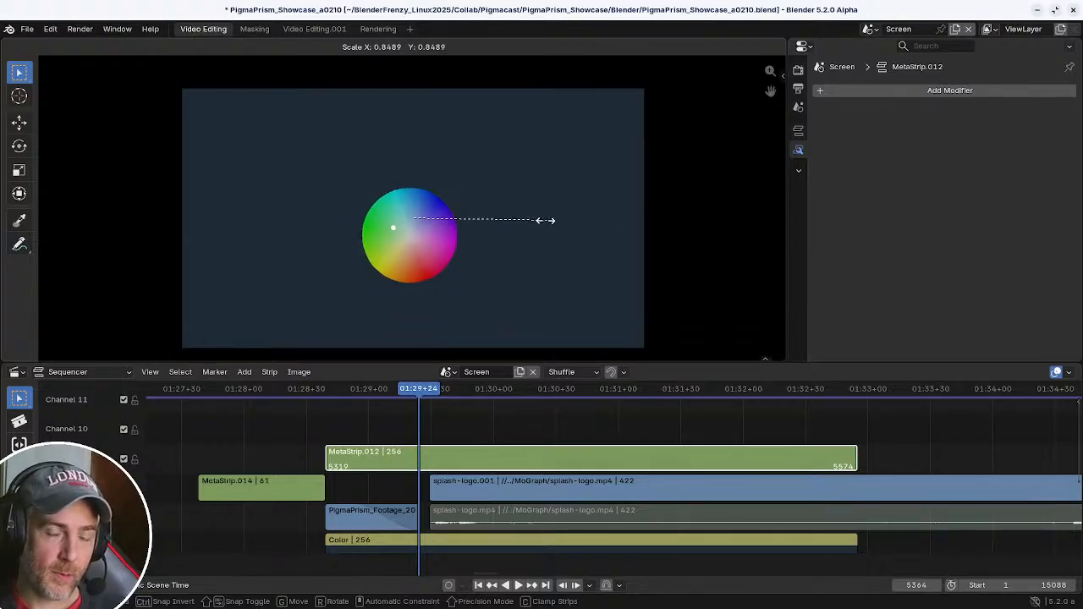
right_click(472, 222)
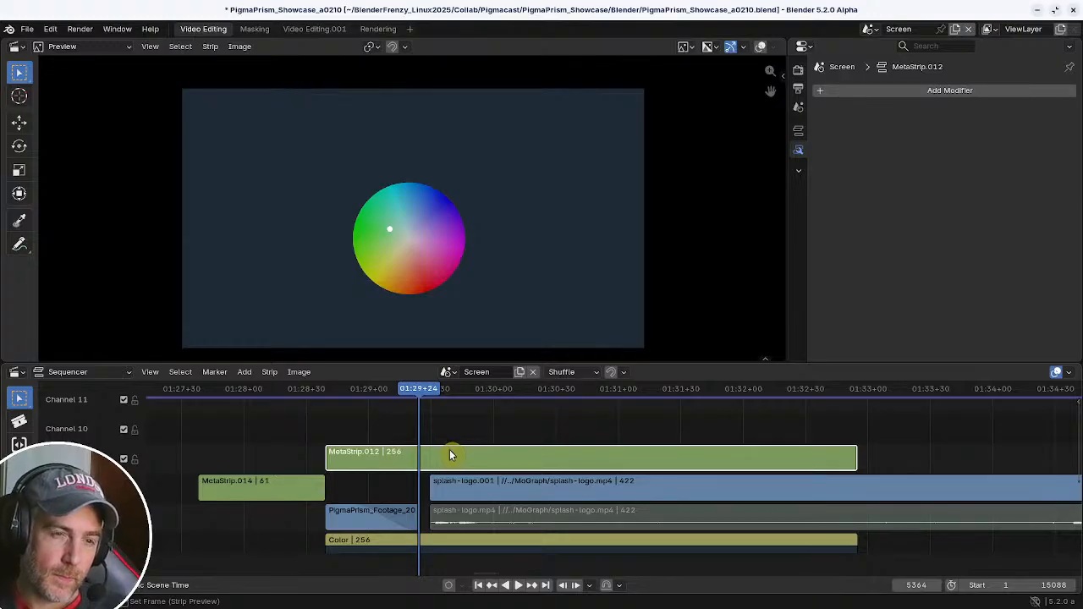
left_click(354, 389)
key("space")
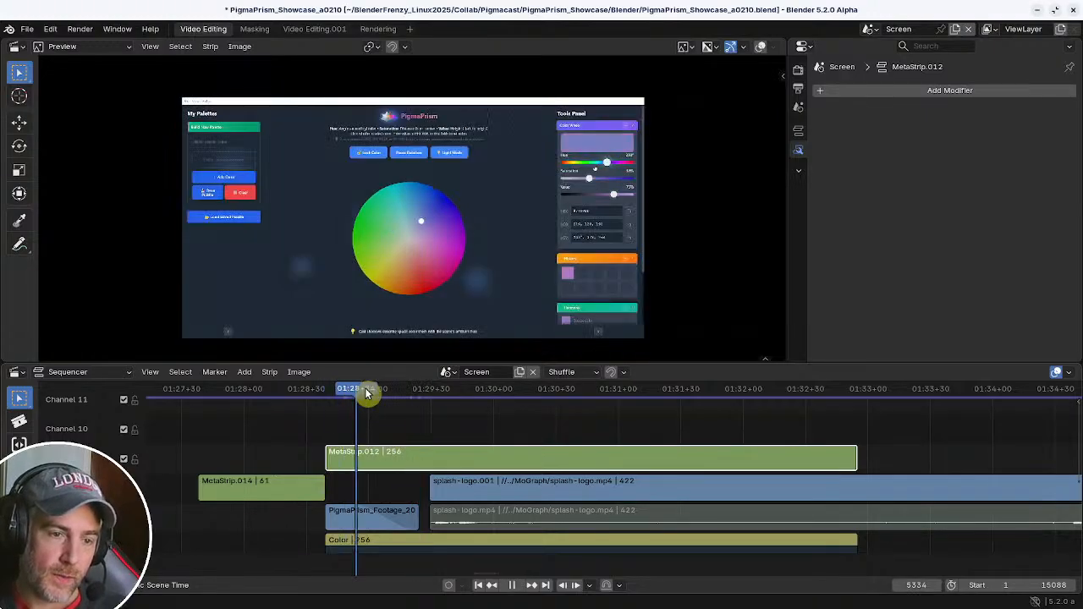
key("space")
key("Page_Down")
key("Page_Down")
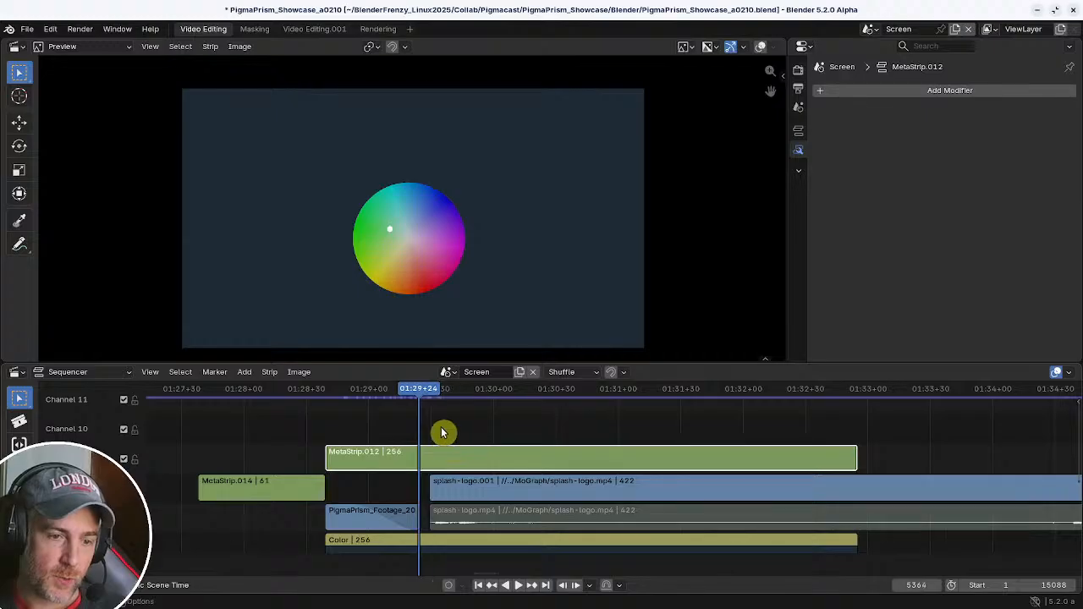
key("k")
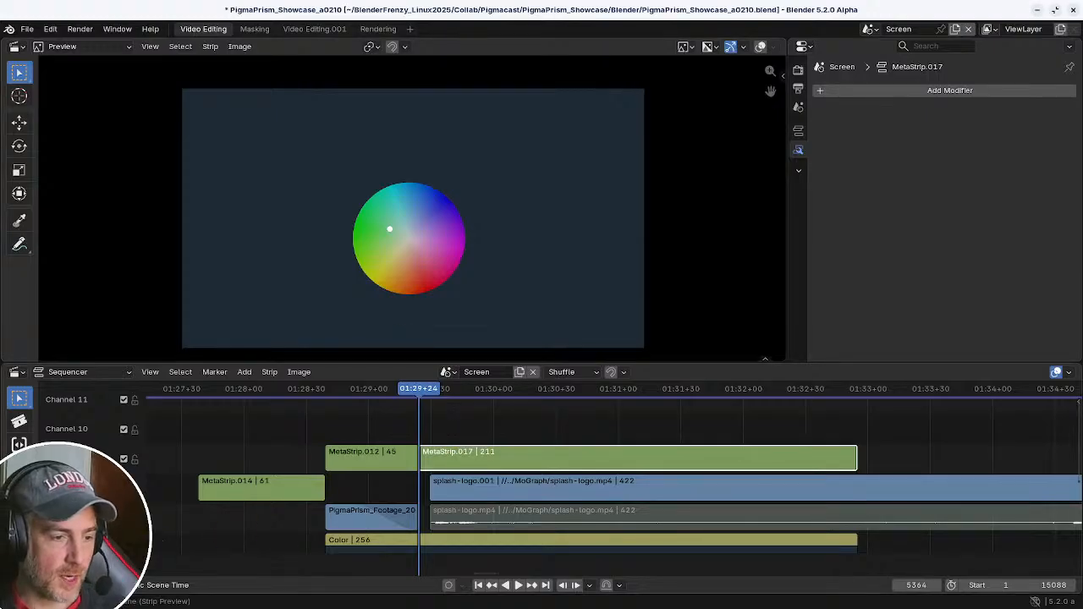
- Add a Timeline editor beneath the Sequencer, zoomed in around frame 5364, and resize the areas to show the strip channels
left_click_drag(6, 590, 25, 491)
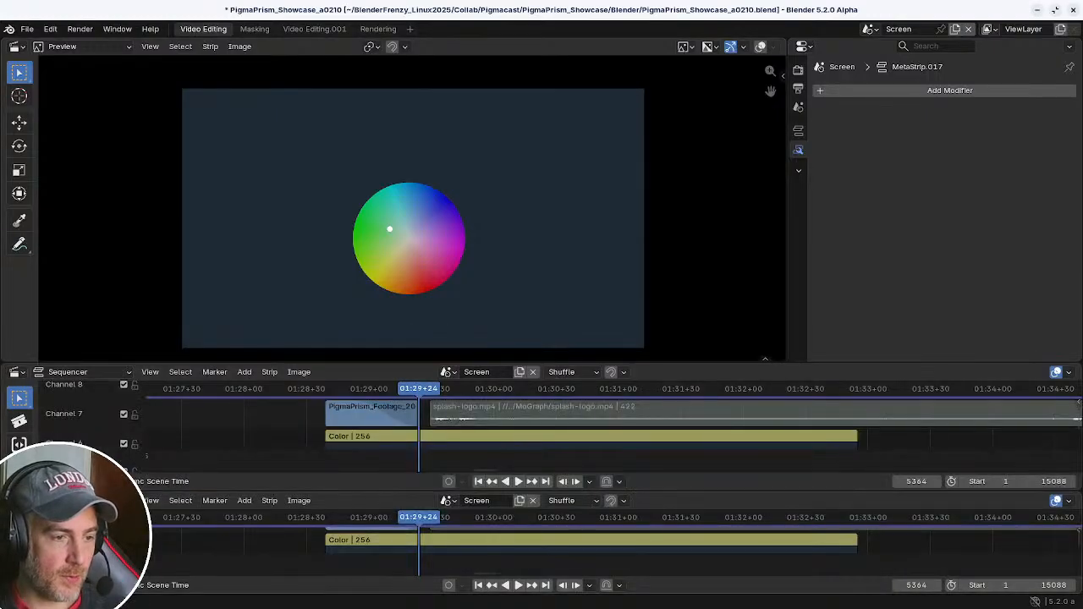
left_click(14, 501)
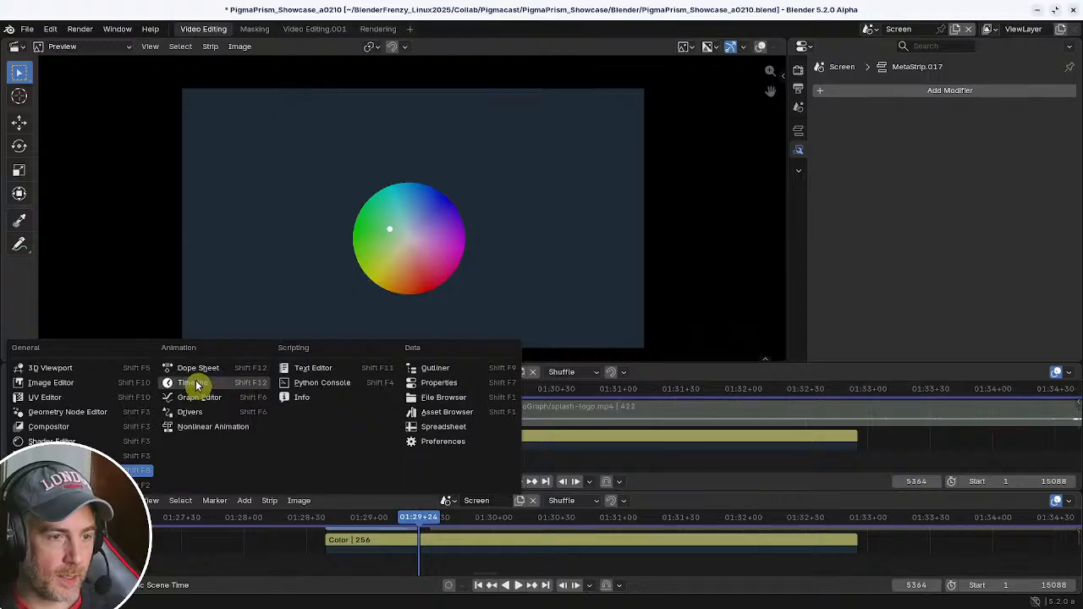
left_click(196, 383)
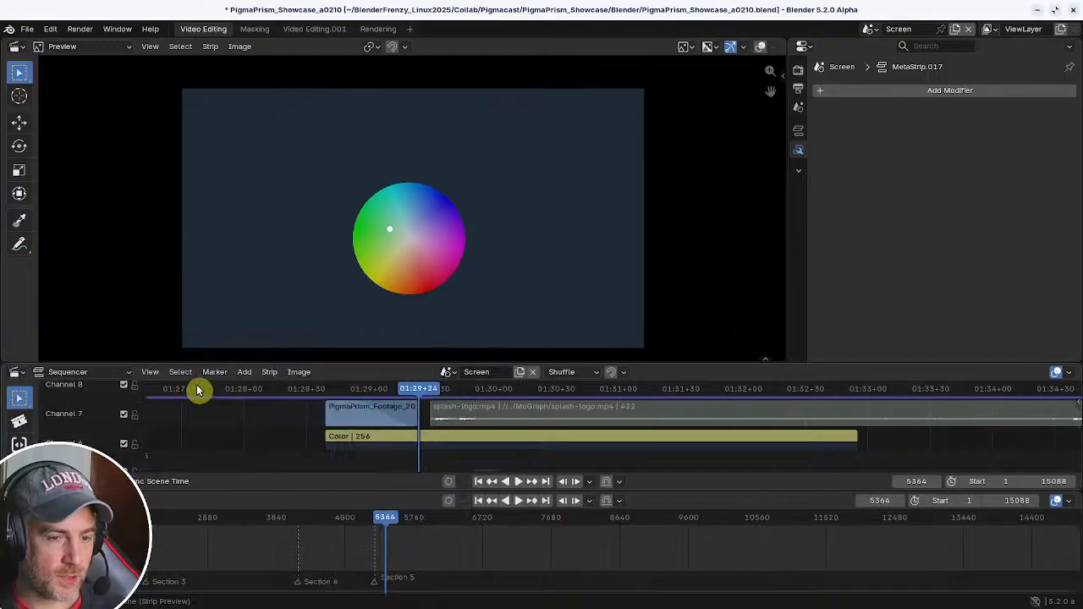
scroll(404, 542, "up", 3)
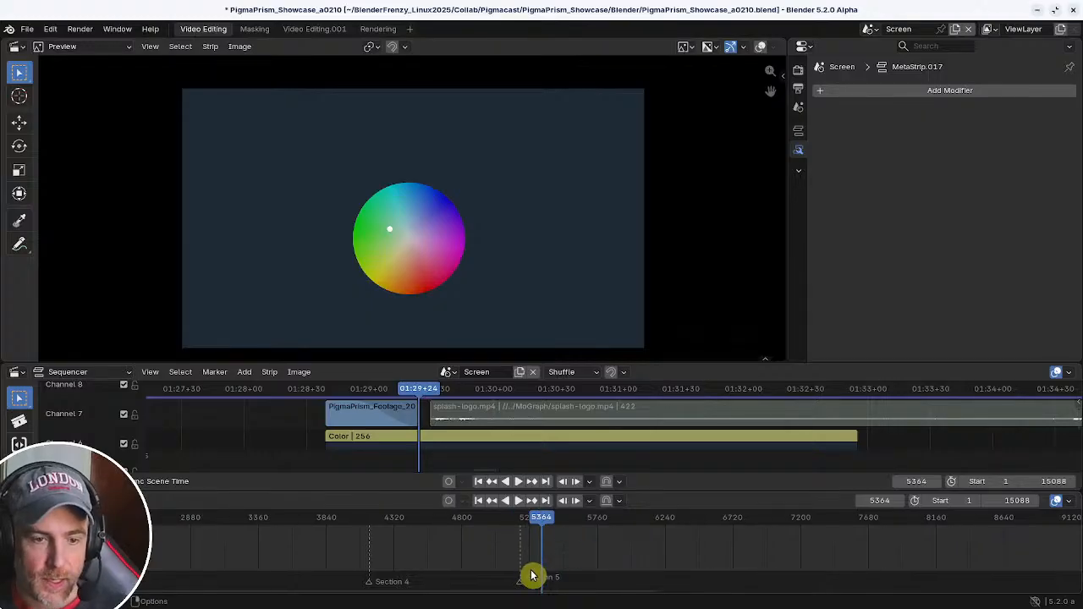
mouse_move(531, 572)
middle_mouse_down("ctrl")
mouse_move(683, 552)
mouse_move(644, 554)
middle_mouse_up("ctrl")
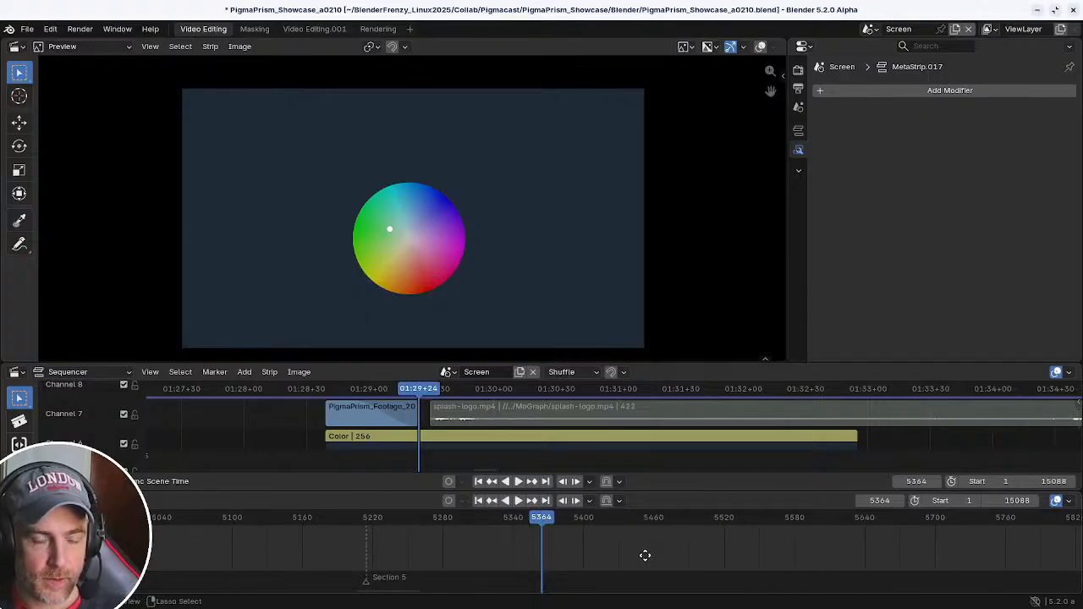
left_click_drag(430, 490, 430, 509)
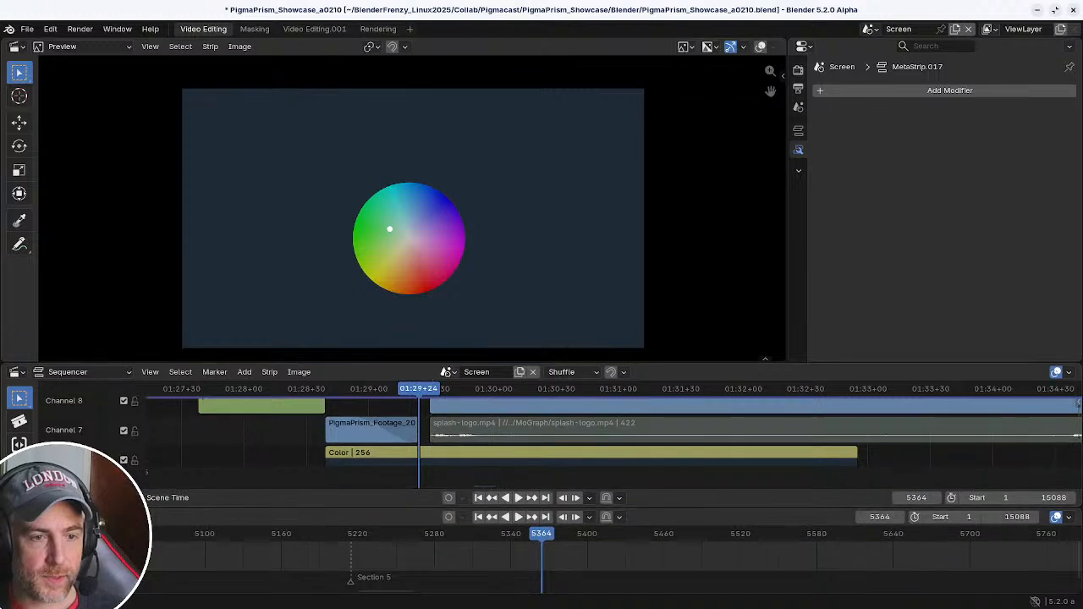
left_click_drag(442, 364, 449, 322)
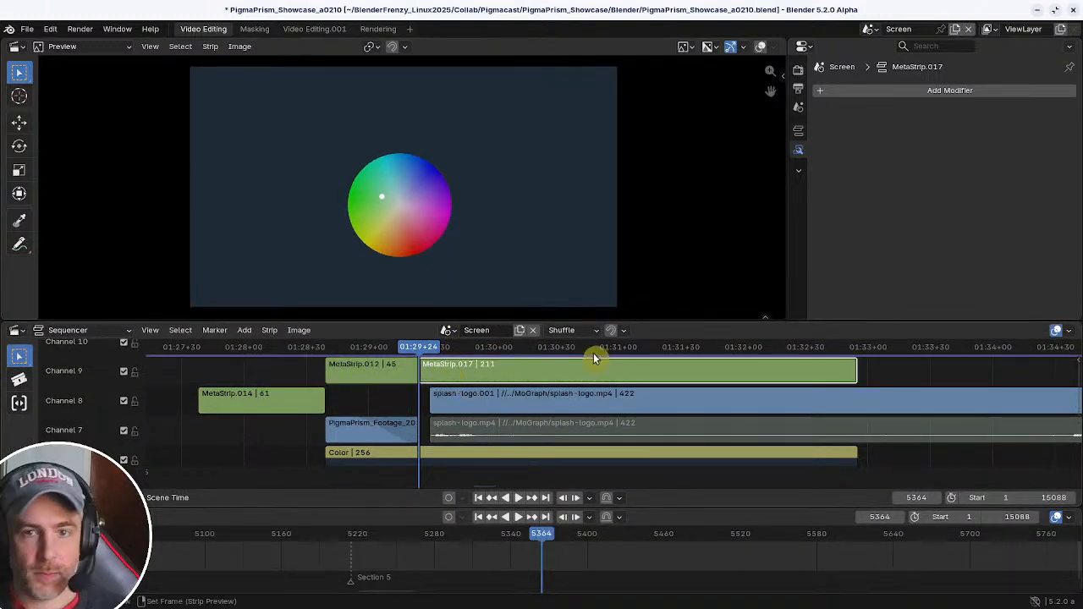
- Keyframe Scale X and Y of MetaStrip.017 at 1.000 on frame 5364
left_click(798, 131)
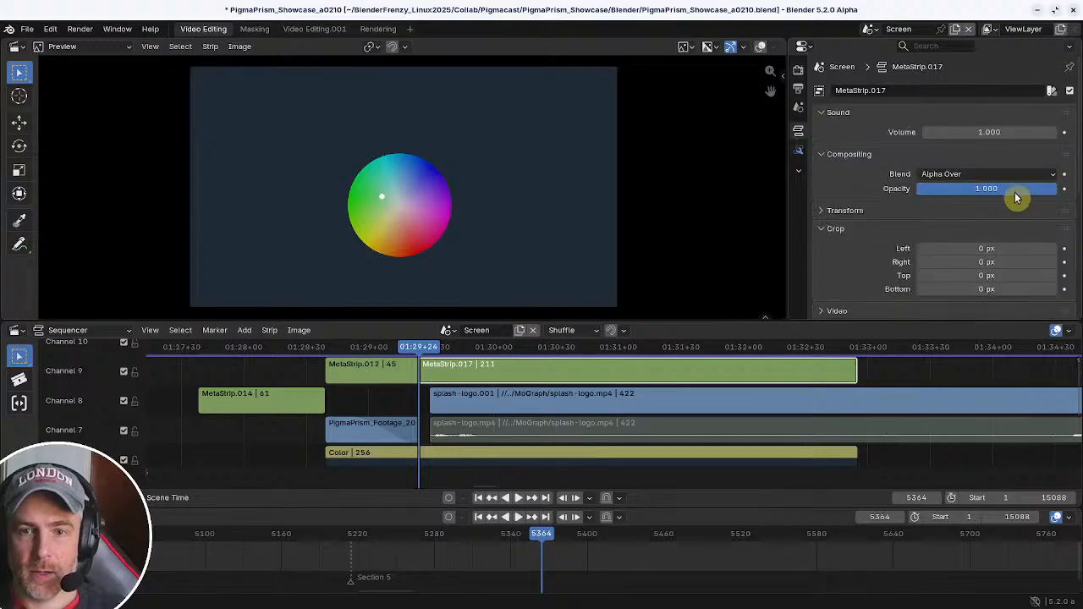
left_click(859, 210)
scroll(1056, 216, "down", 3)
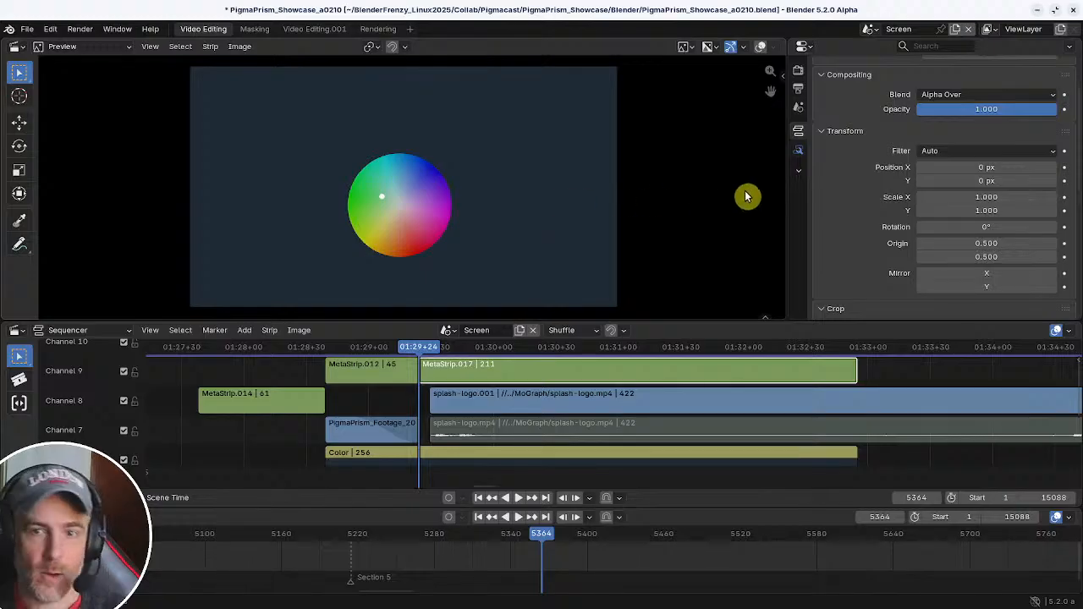
left_click(1065, 203)
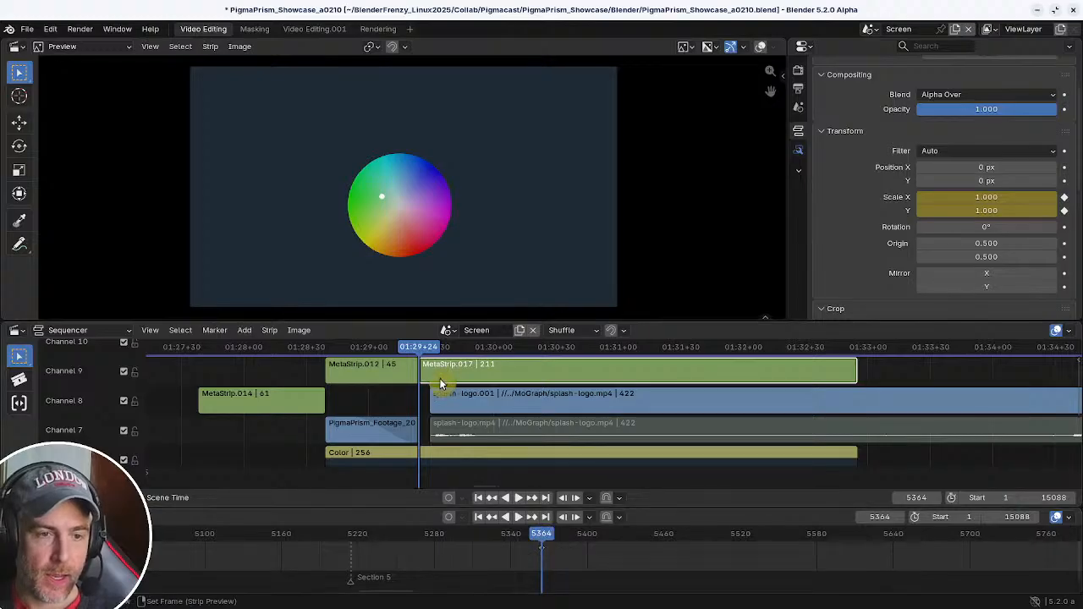
- Set Scale X and Y of MetaStrip.017 to 0 at frame 5404
key("space")
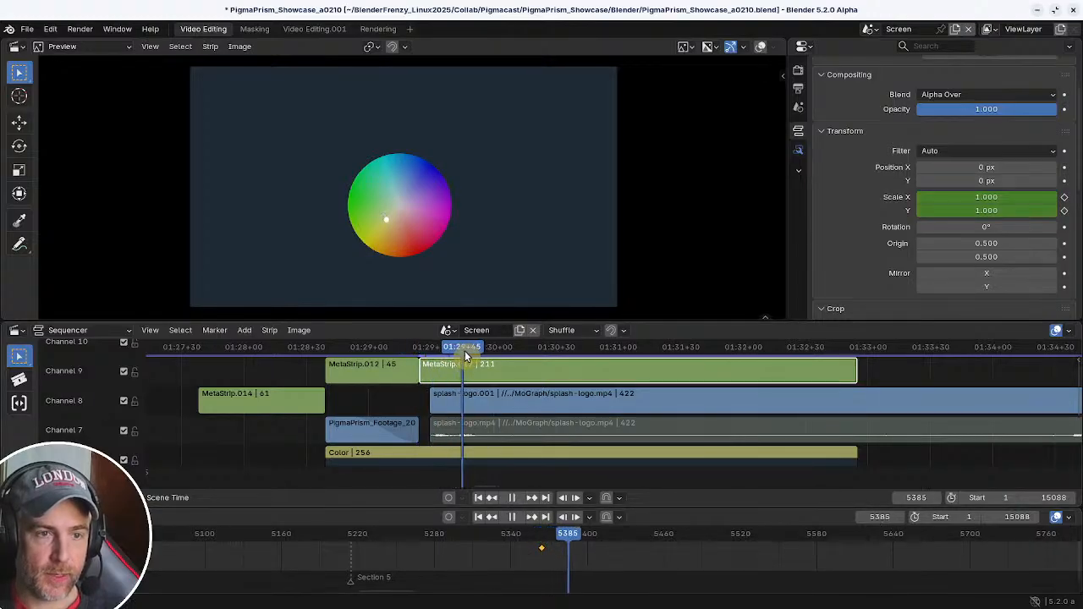
left_click_drag(450, 352, 502, 399)
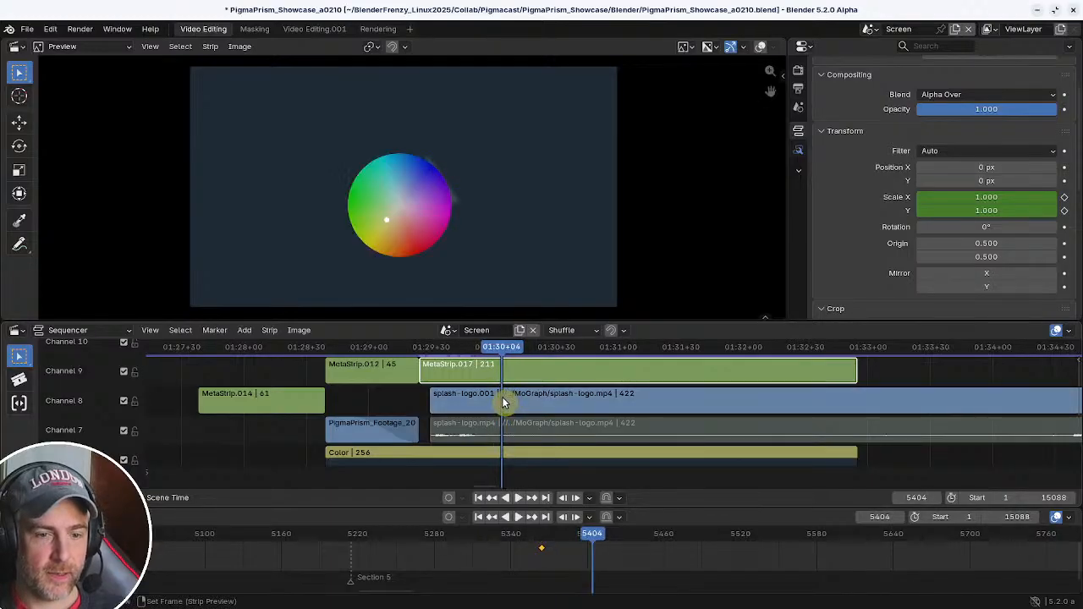
left_click_drag(1018, 201, 1018, 211)
type("0")
key("Return")
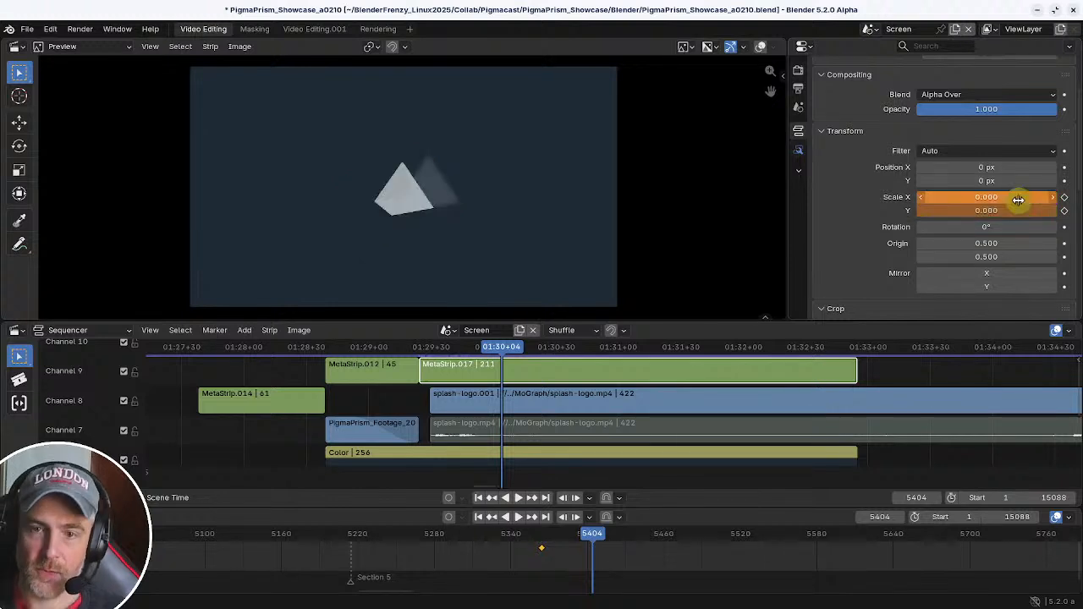
- Keyframe MetaStrip.017's Scale X and Y at 0.000 on frame 5404 and play back the shrinking color wheel
left_click(1064, 198)
mouse_move(499, 350)
left_mouse_down()
mouse_move(411, 348)
mouse_move(551, 348)
mouse_move(430, 347)
mouse_move(492, 342)
left_mouse_up()
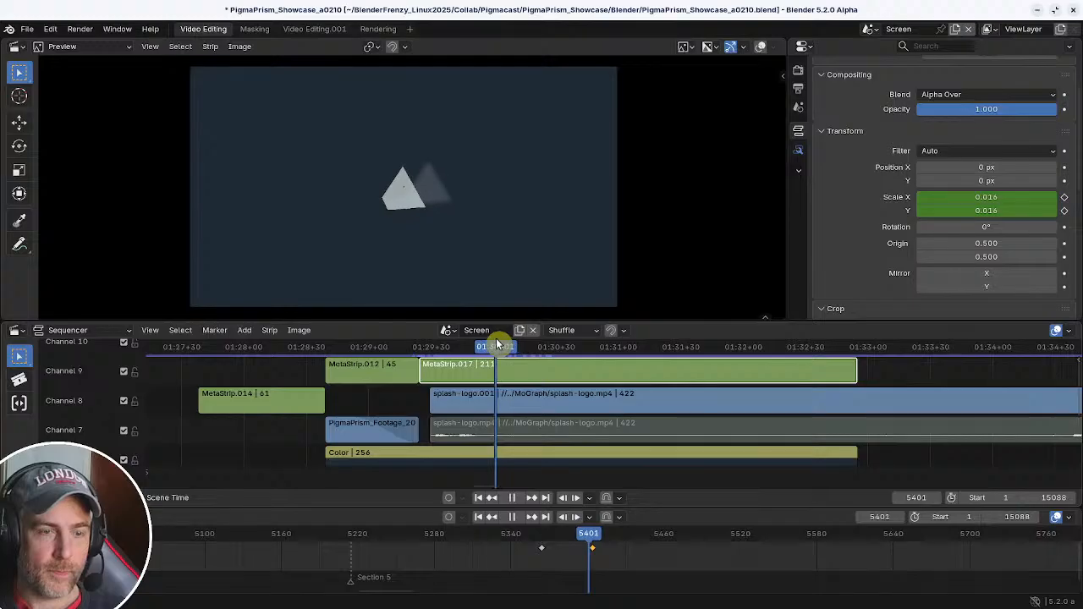
left_click_drag(497, 344, 390, 346)
key("space")
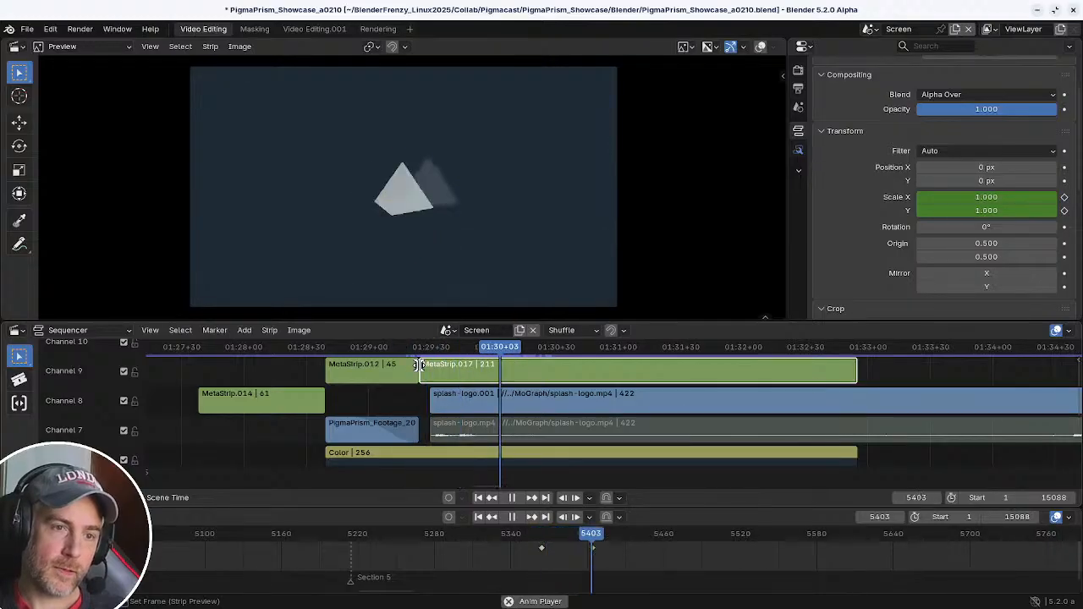
key("space")
- Return to the start of MetaStrip.017 at frame 5364 and keyframe its Opacity at 1.000
left_click_drag(554, 359, 423, 355)
scroll(398, 359, "up", 1)
scroll(419, 368, "down", 1)
key("Down")
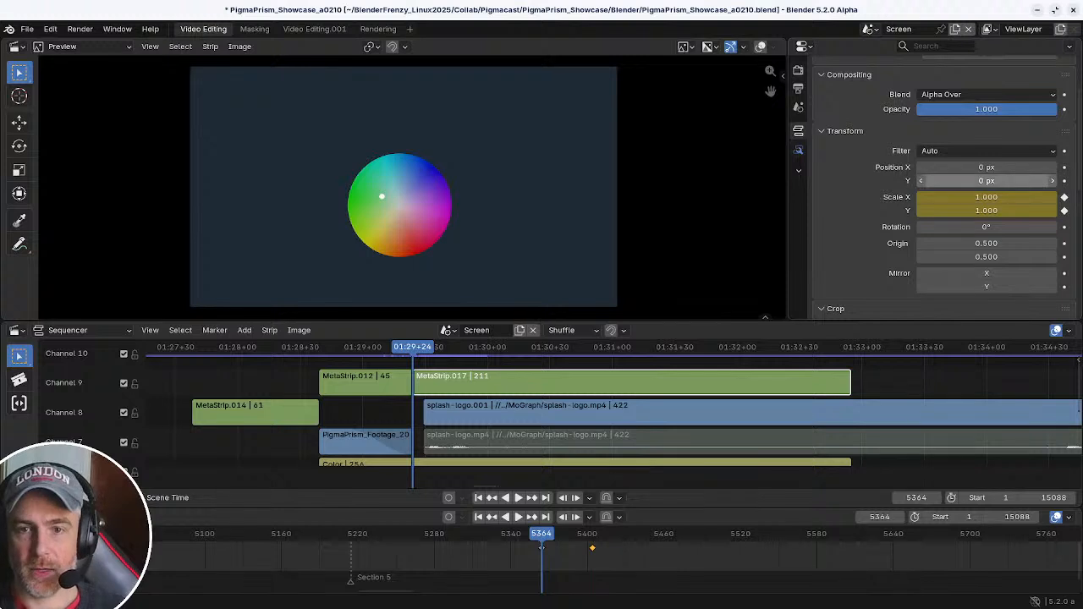
left_click(1063, 109)
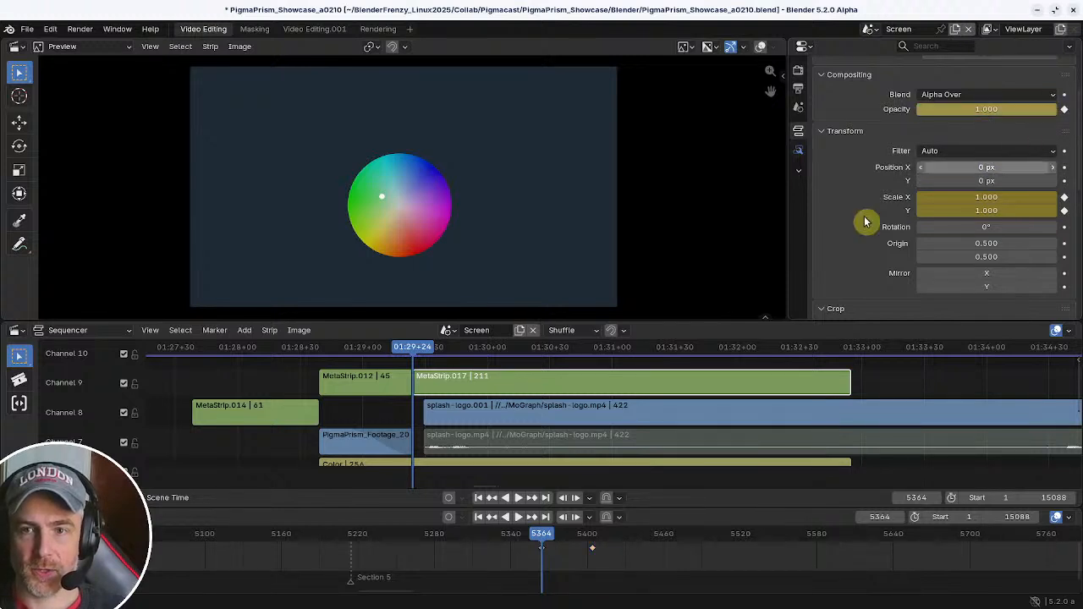
- Keyframe MetaStrip.017's Opacity at 0.000 on frame 5404 and scrub through the combined shrink and fade
left_click_drag(420, 351, 506, 372)
left_click_drag(598, 540, 593, 542)
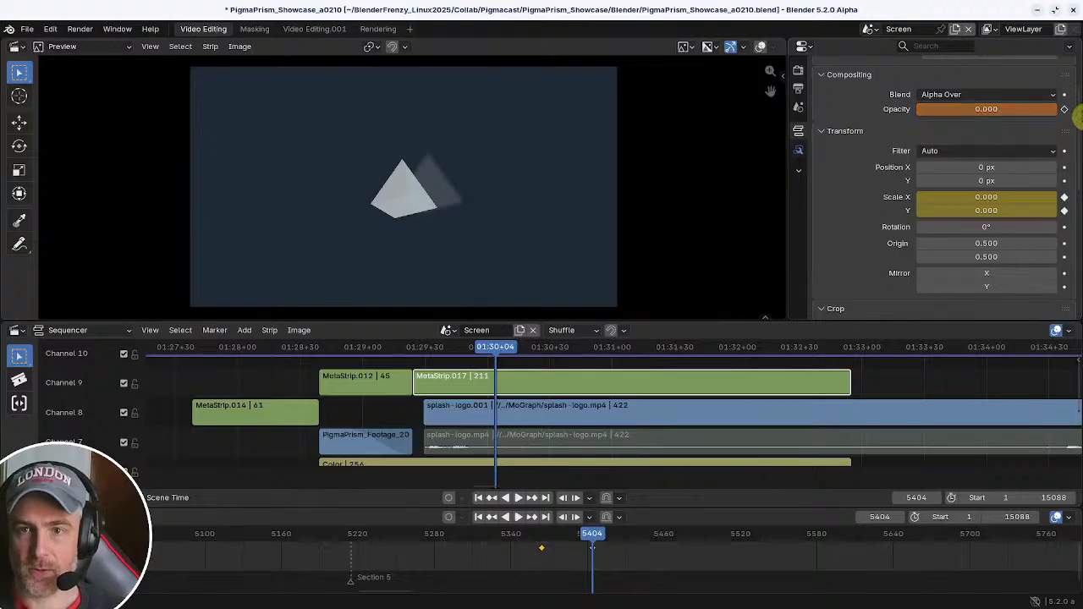
left_click(1065, 110)
left_click_drag(417, 348, 444, 348)
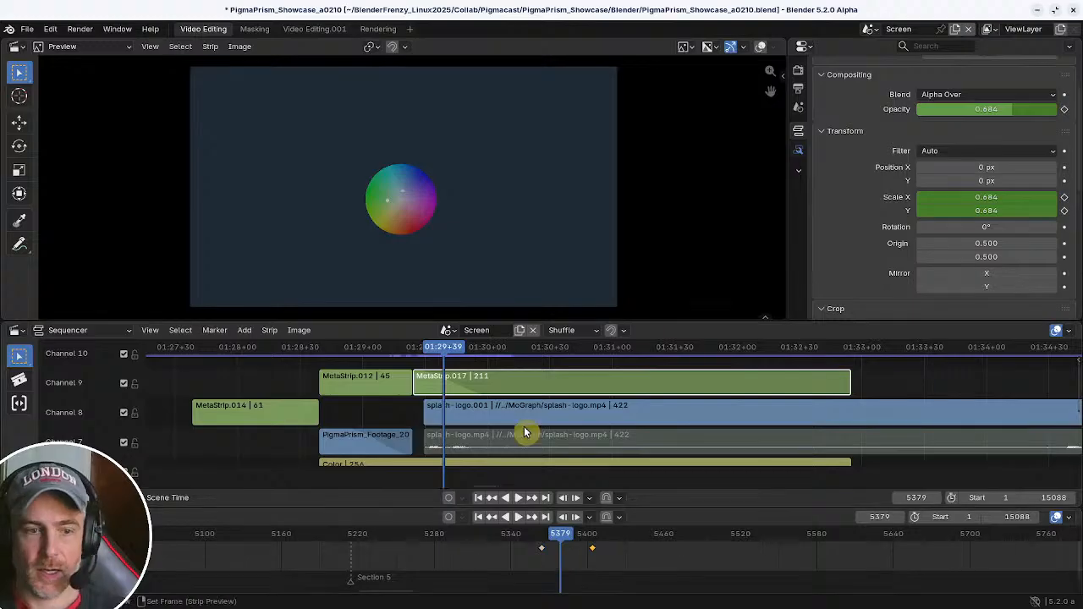
- Switch the Timeline area to a Dope Sheet and enlarge it to show the keyframe channels
scroll(548, 550, "up", 2)
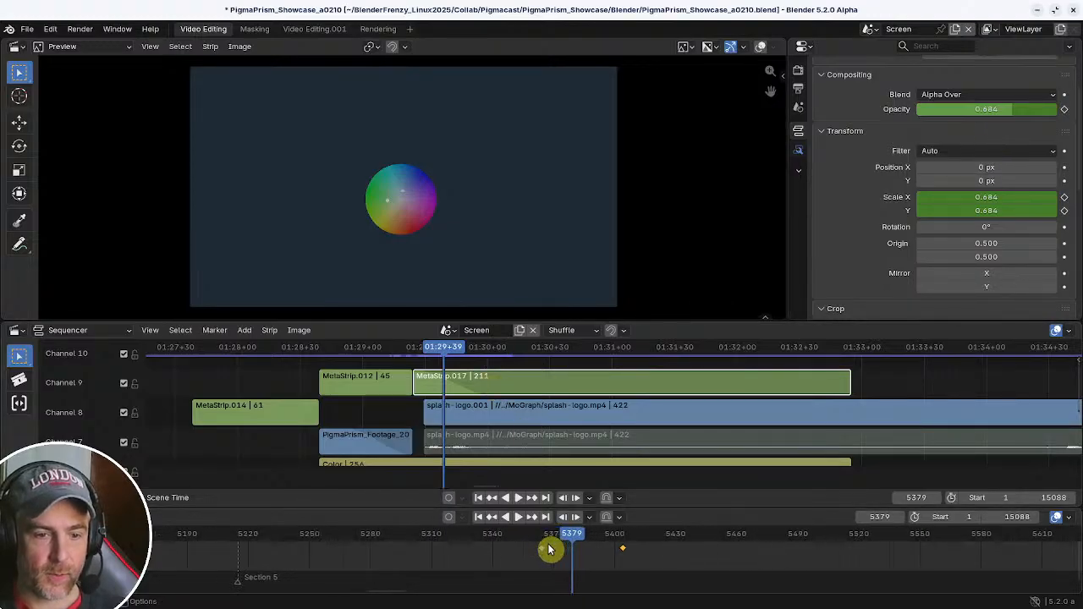
left_click(142, 516)
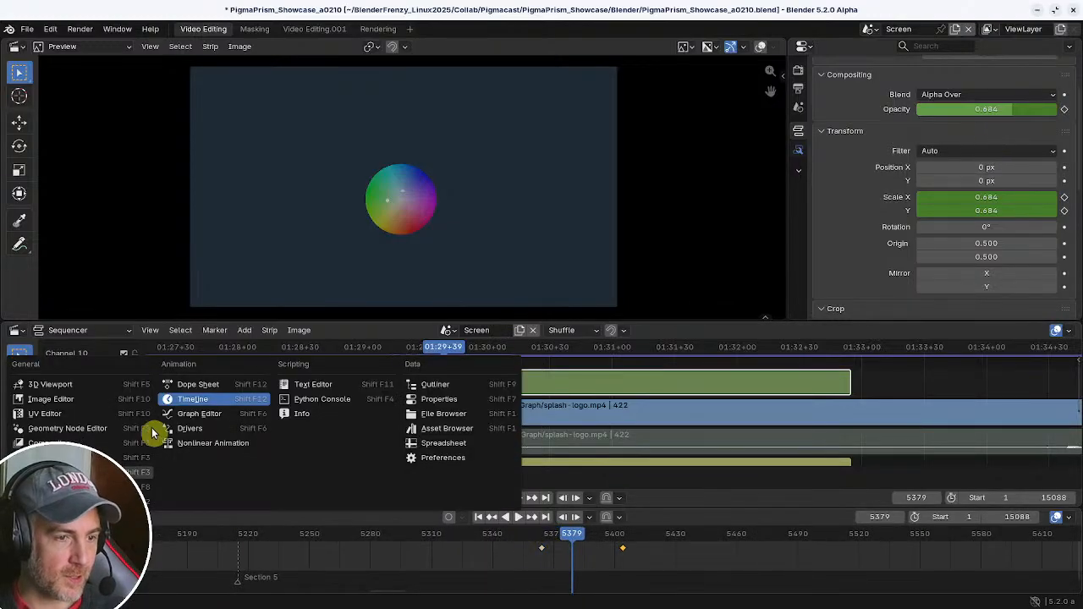
left_click(259, 382)
left_click_drag(218, 505, 209, 474)
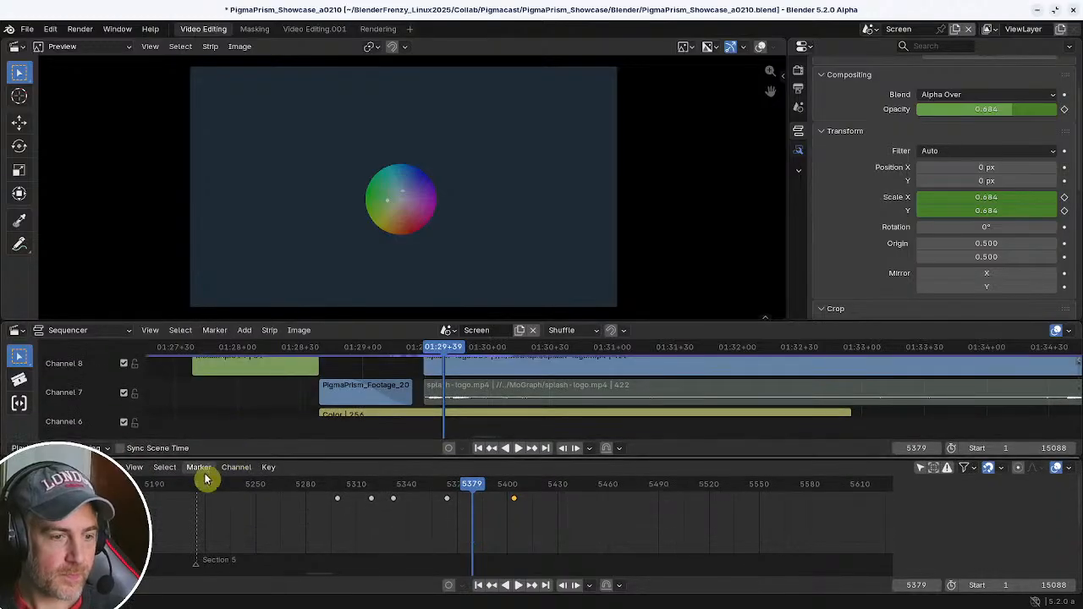
- Look through the ScreenAction channels in the Dope Sheet and select individual channels to identify their keyframes
scroll(520, 528, "down", 2)
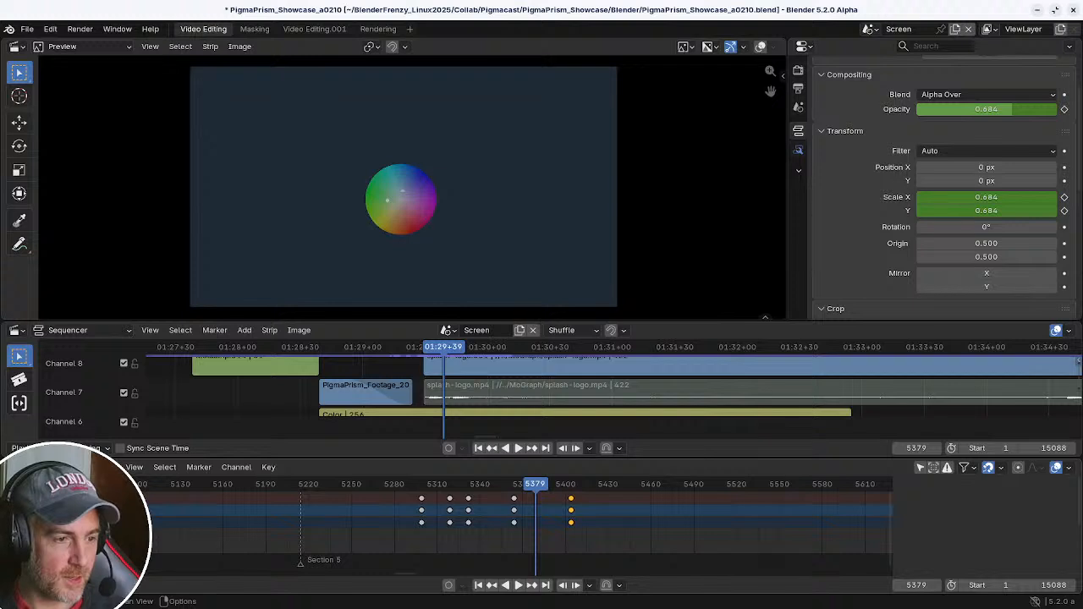
scroll(520, 524, "down", 2)
scroll(520, 525, "up", 1)
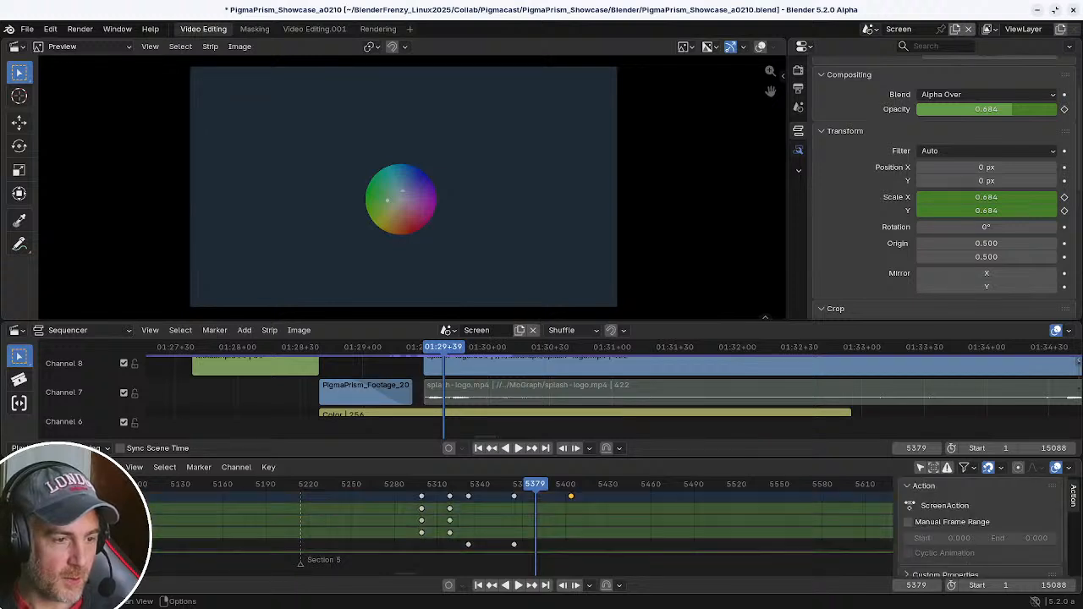
left_click(76, 532)
left_click(76, 508)
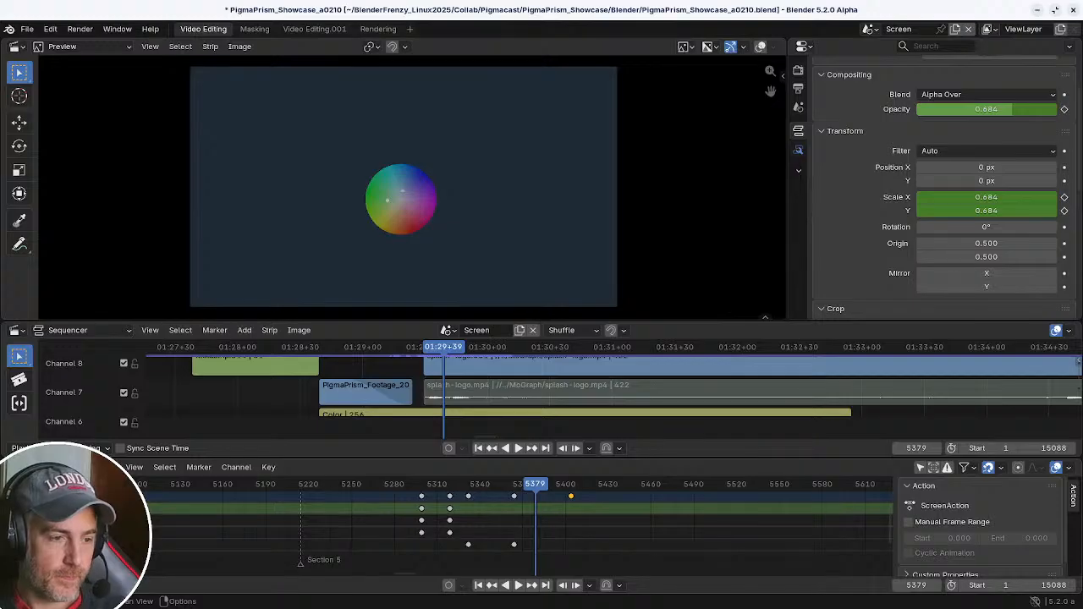
- Widen the keyframe editor's channel list and try to move the second keyframe on the highlighted footage channel
left_click_drag(147, 512, 309, 517)
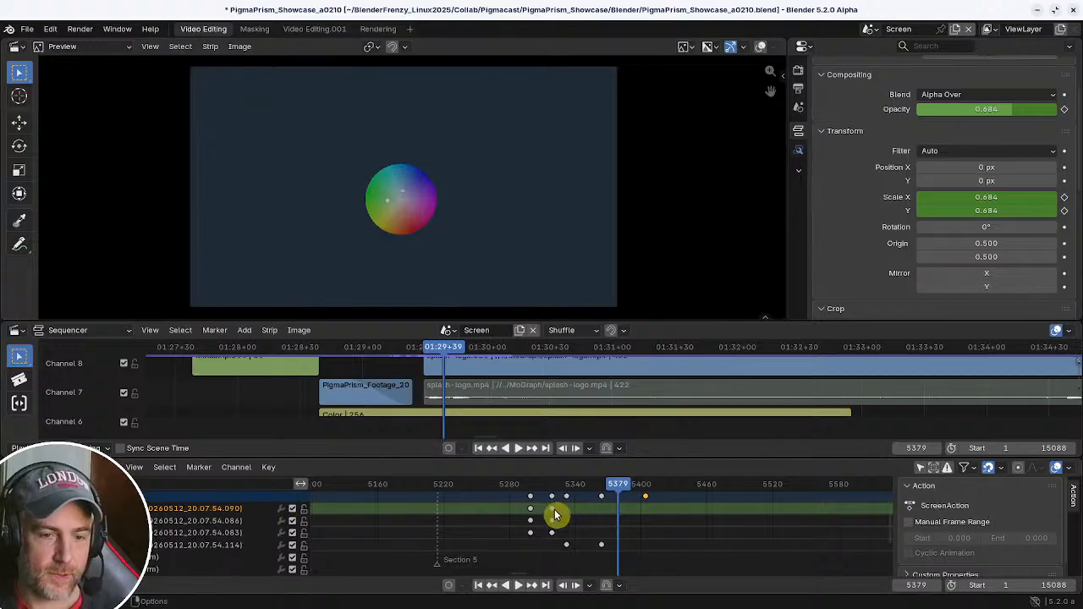
left_click_drag(555, 515, 571, 510)
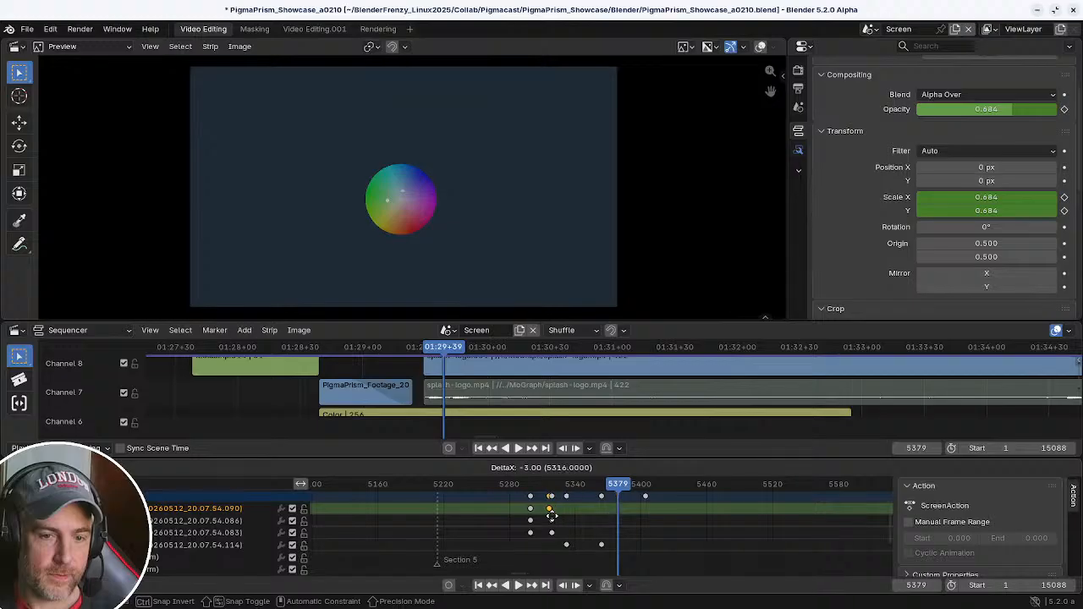
left_click(558, 521)
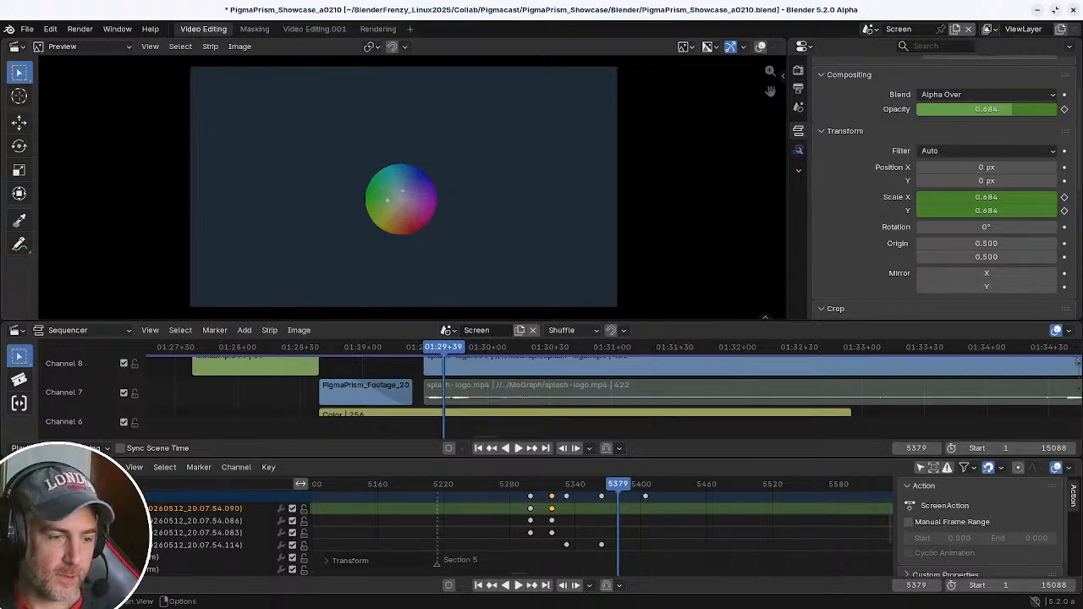
- Restrict the keyframe editor to the animation channels of the selected strip
scroll(516, 525, "down", 3)
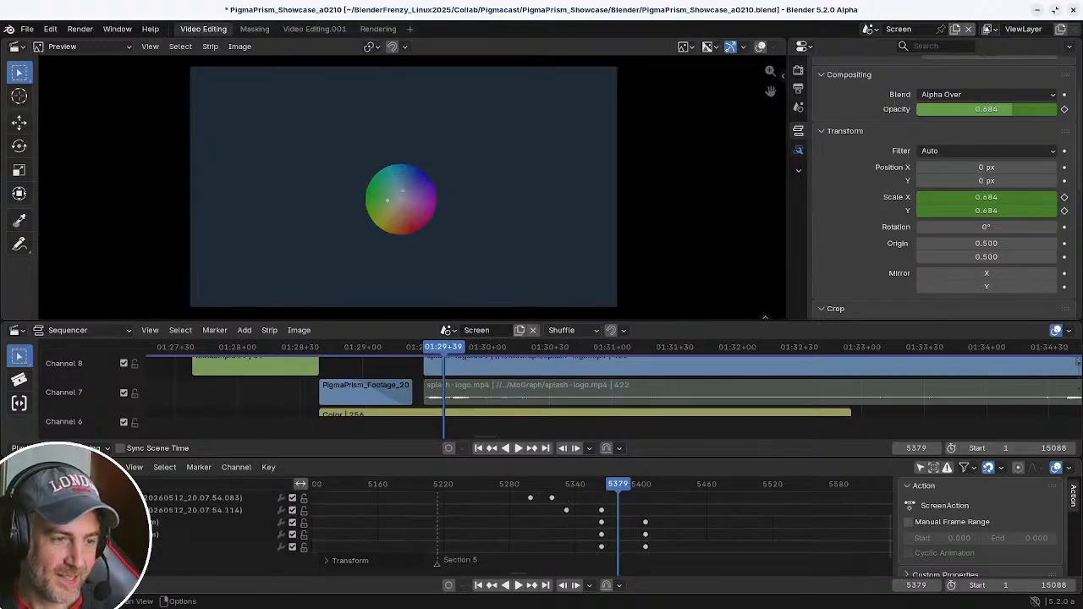
scroll(517, 524, "up", 2)
scroll(517, 525, "down", 3)
scroll(516, 524, "up", 3)
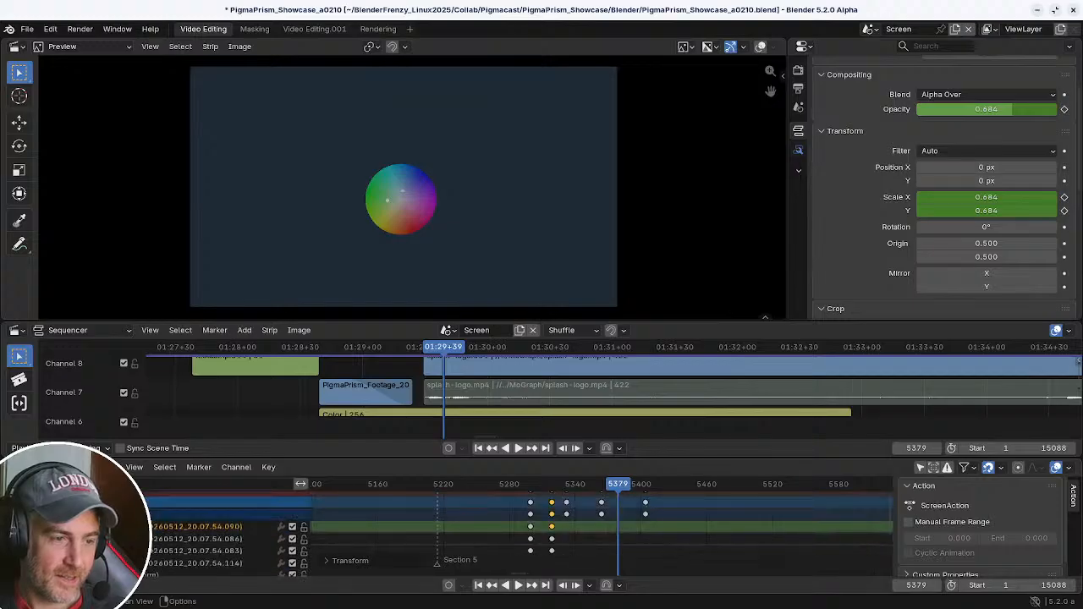
scroll(516, 524, "down", 3)
scroll(516, 525, "up", 3)
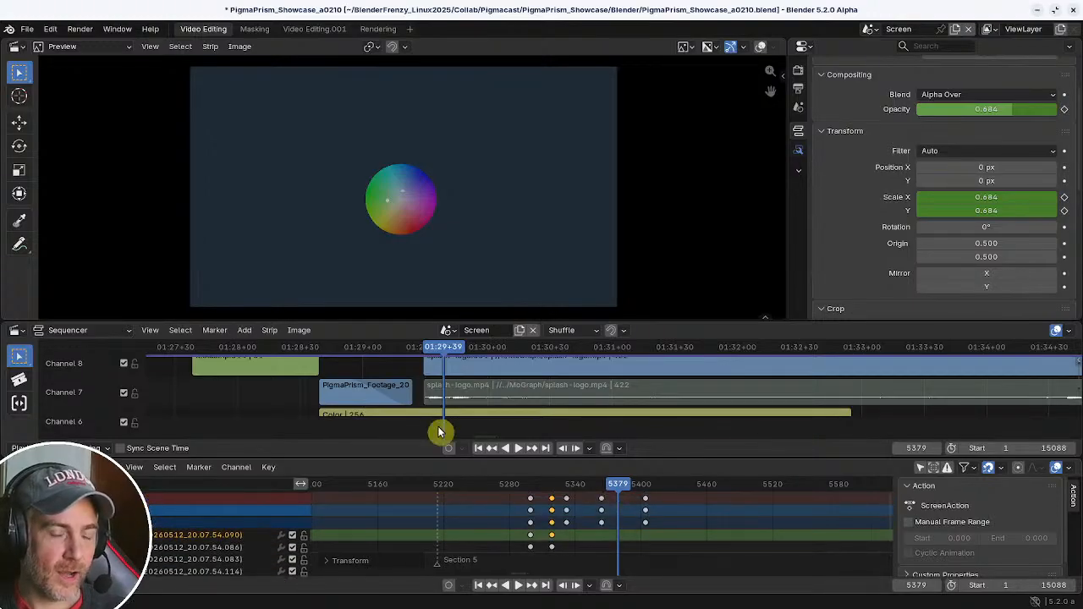
middle_click_drag(394, 375, 393, 380)
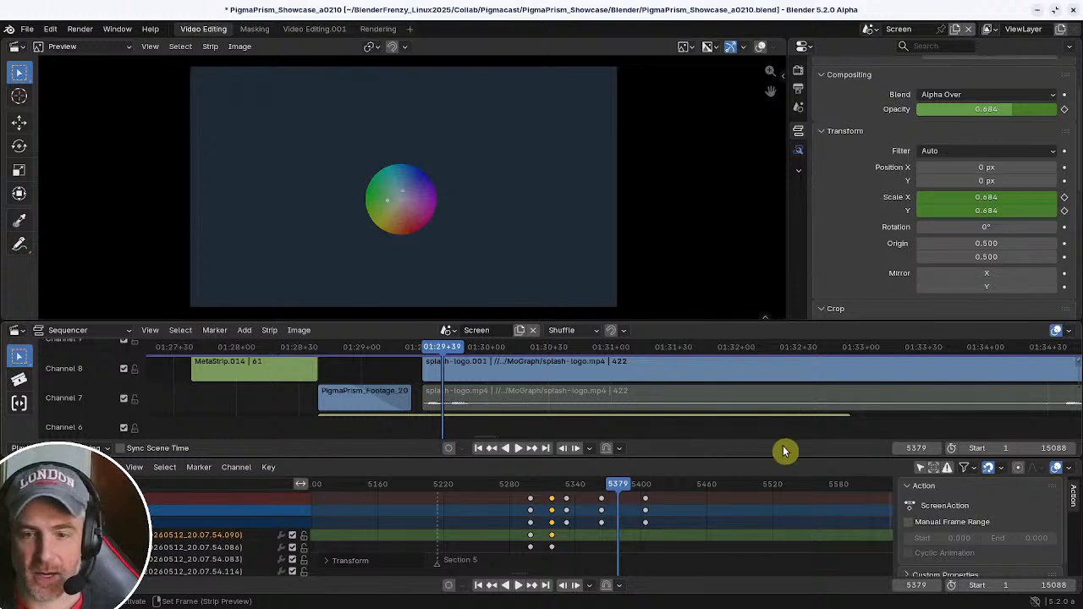
left_click(924, 469)
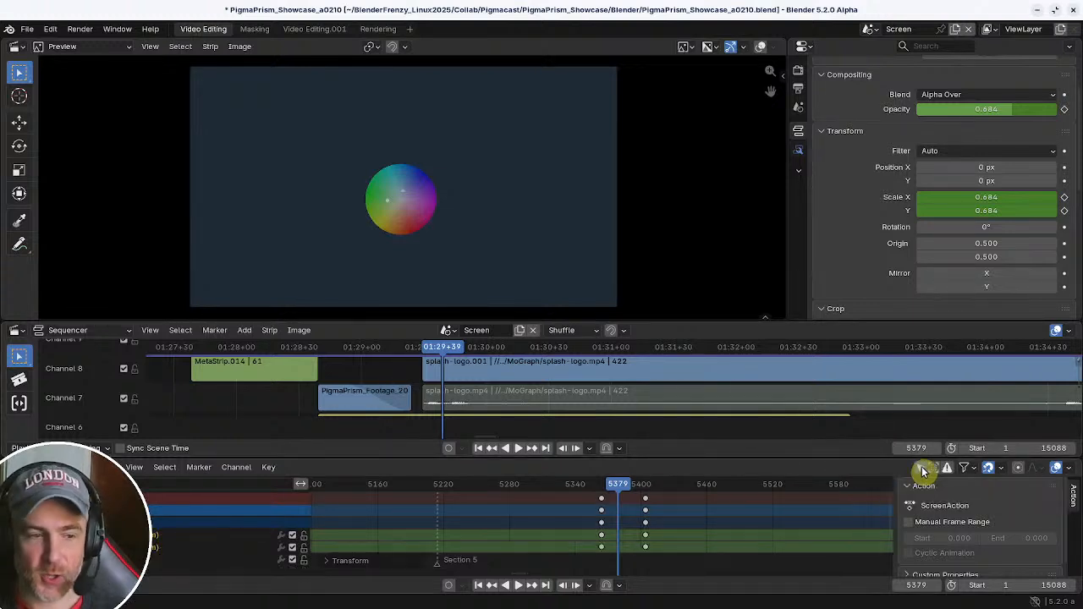
scroll(157, 532, "down", 2)
left_click(127, 533)
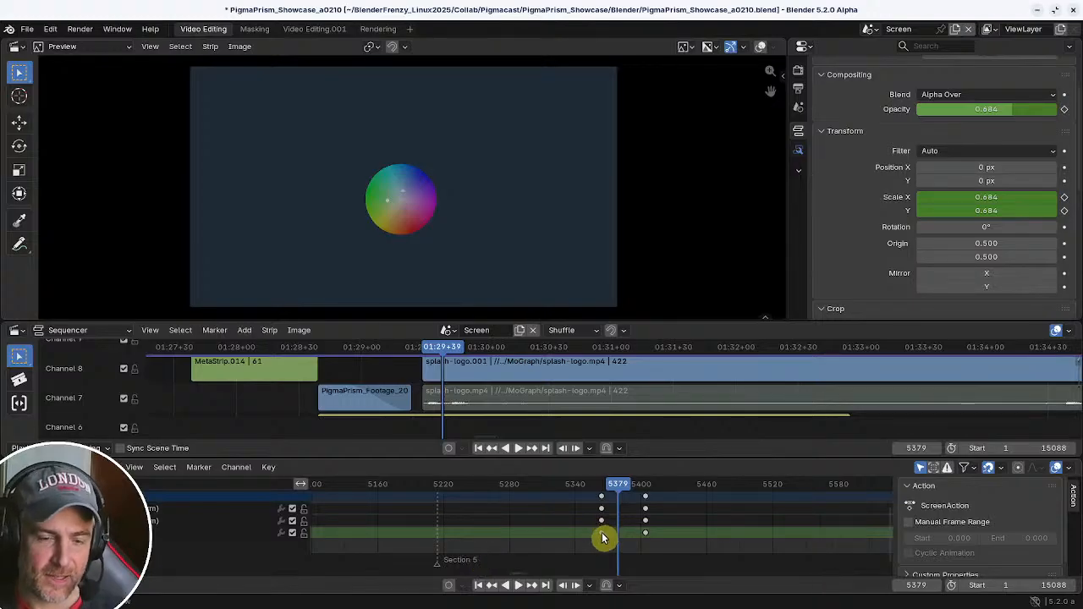
key("ctrl+z")
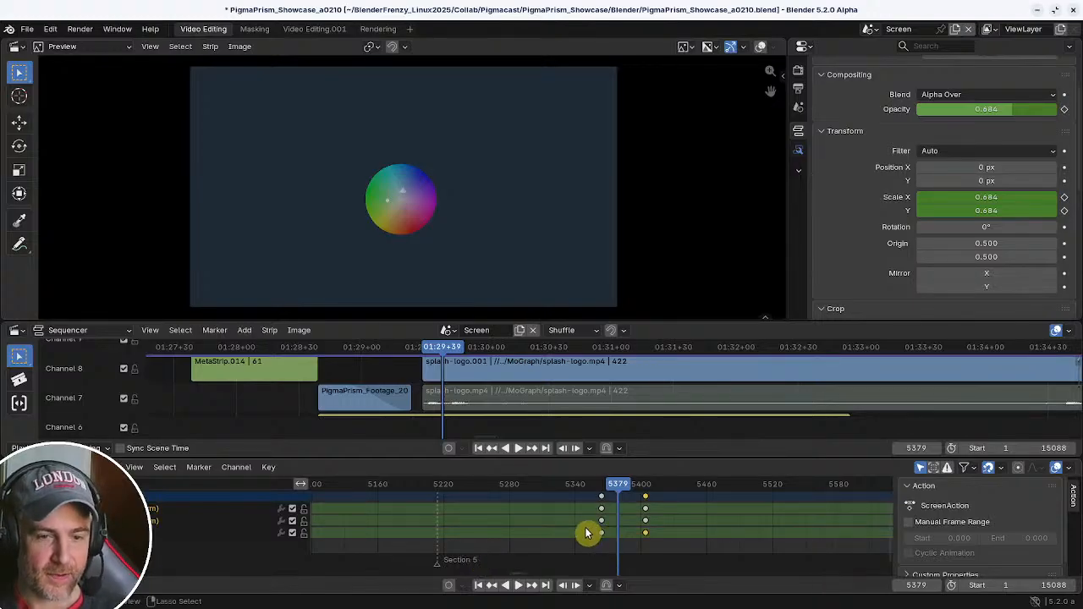
key("ctrl+z")
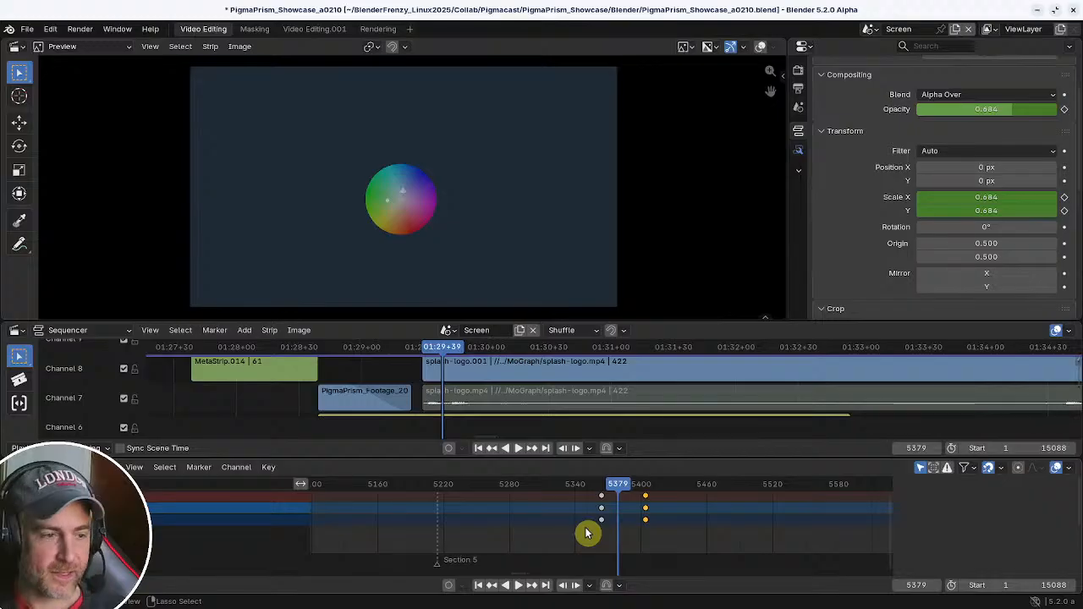
key("ctrl+shift+z")
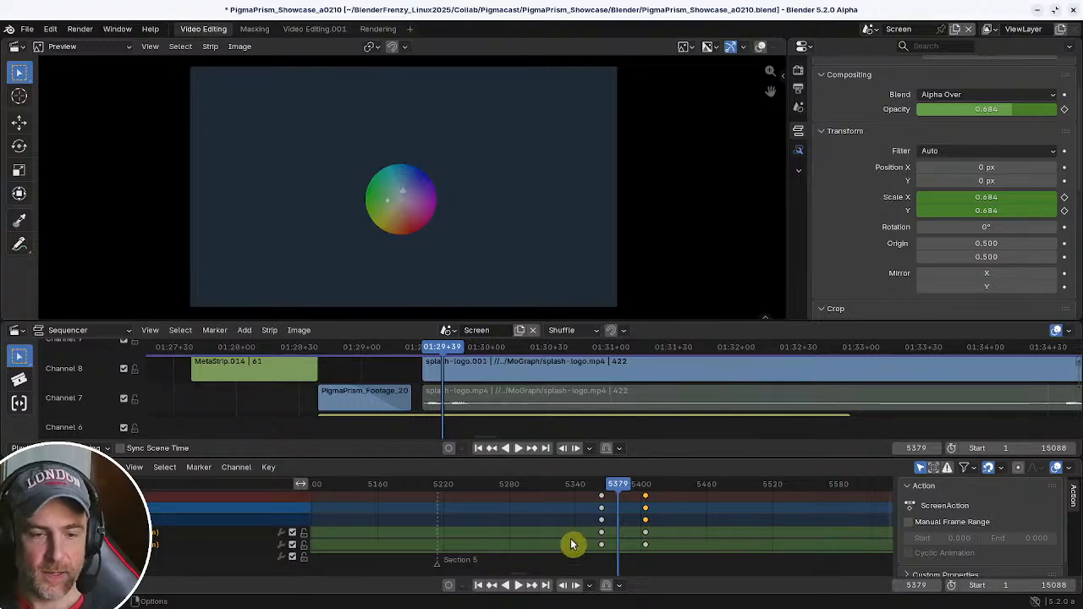
- Move the first opacity keyframe of the selected meta strip to frame 5379
left_click(602, 544)
middle_click_drag(602, 544, 391, 509, "ctrl")
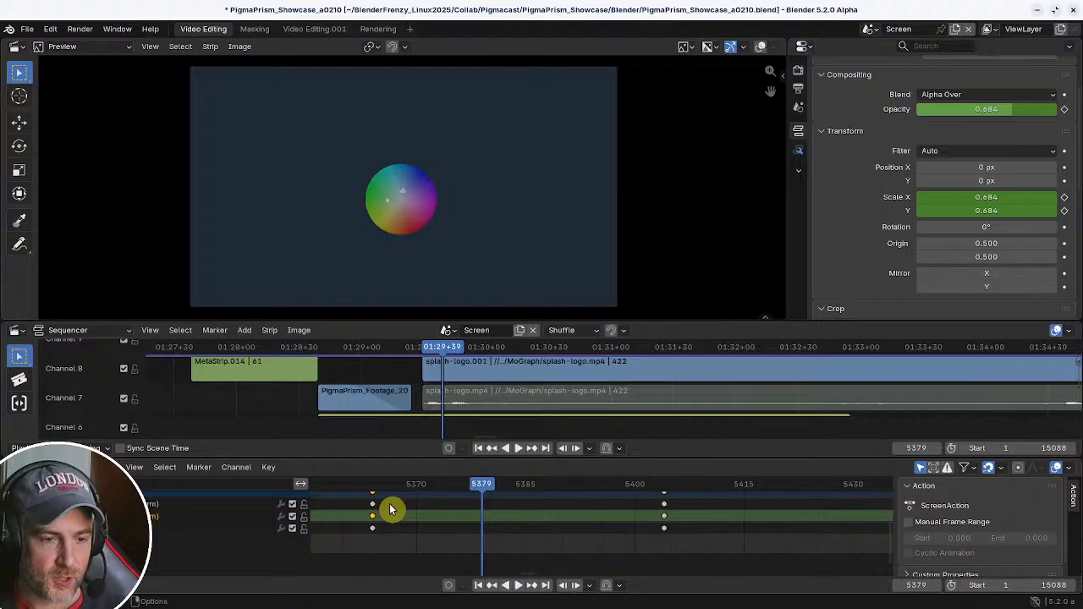
left_click(154, 528)
left_click_drag(372, 535, 483, 529)
- Hide the markers in the Sequencer and enlarge its area upward to show more channels
scroll(462, 369, "down", 4)
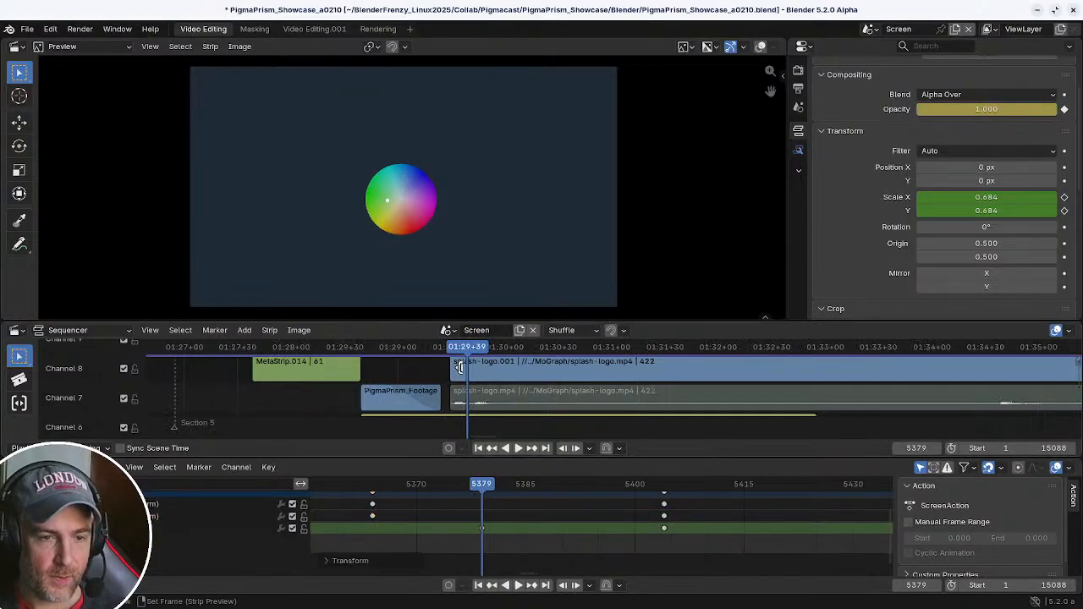
middle_click_drag(486, 370, 477, 415)
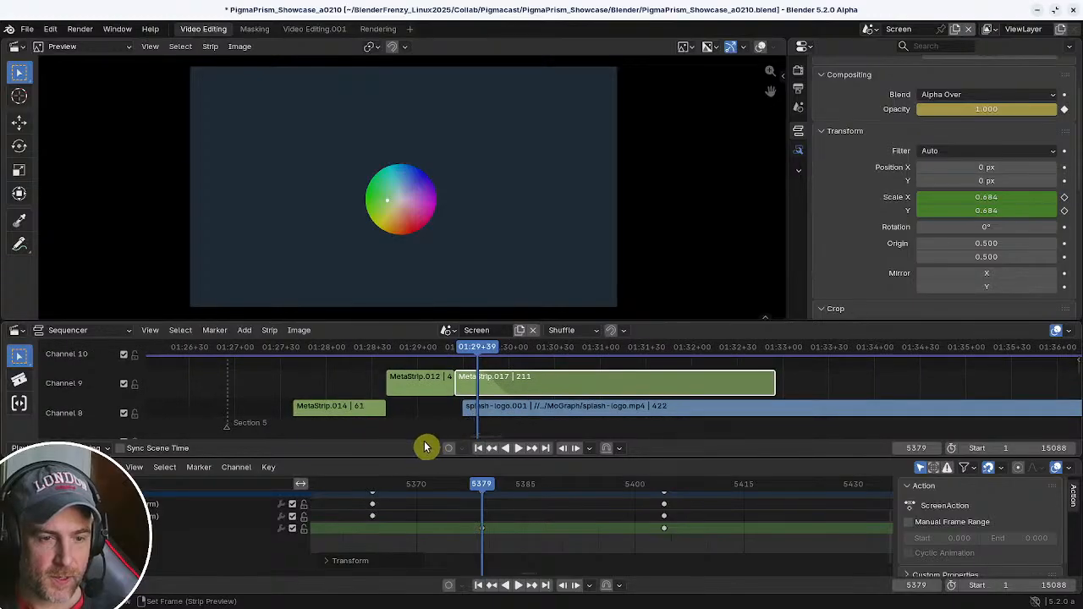
left_click(453, 436)
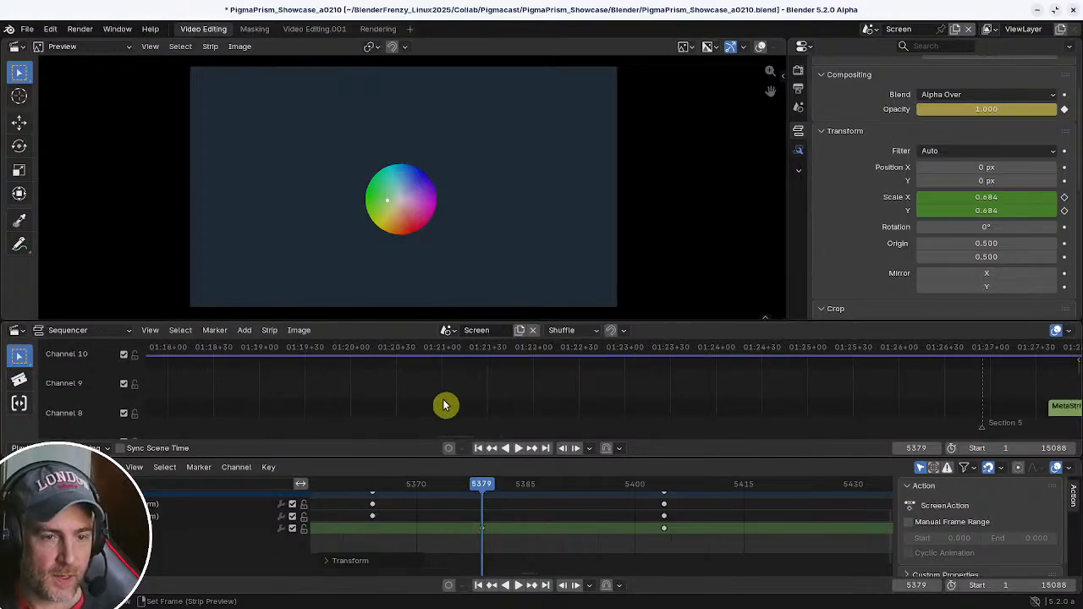
key("KP_0")
middle_click_drag(607, 385, 567, 385)
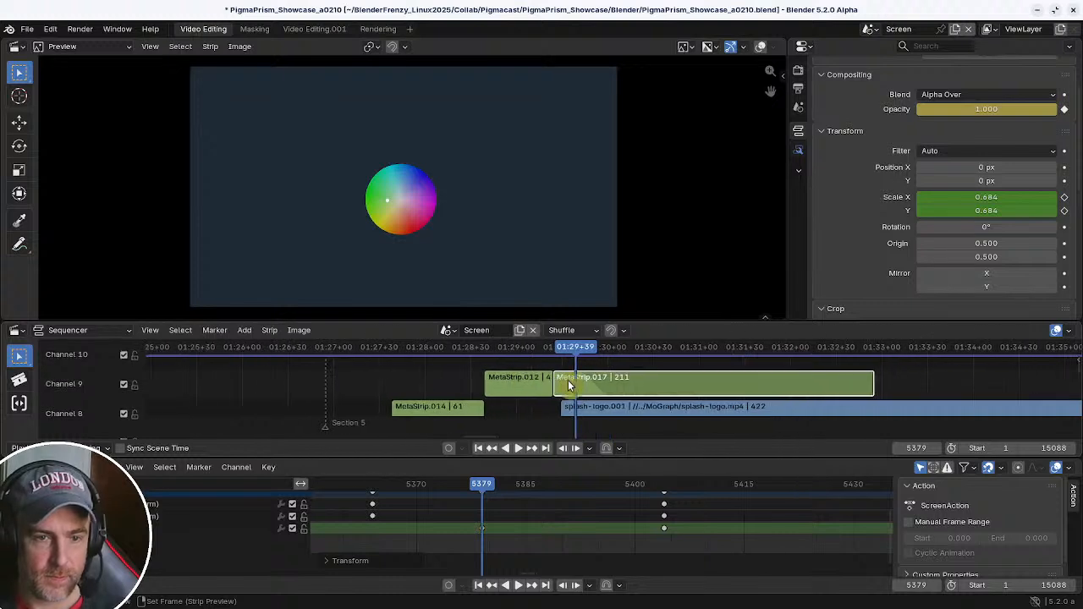
left_click(222, 336)
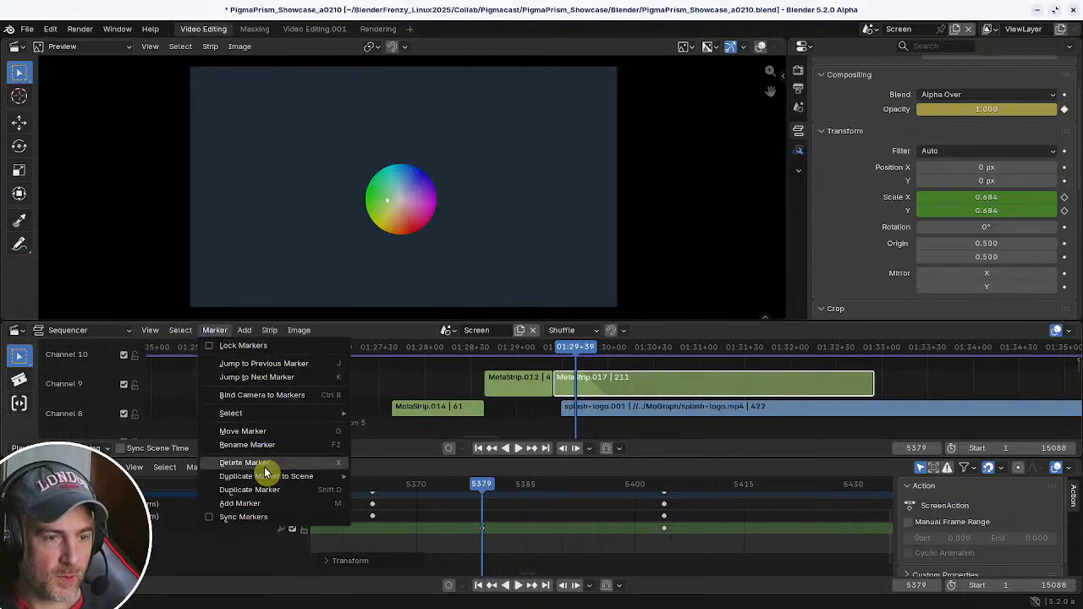
left_click(256, 377)
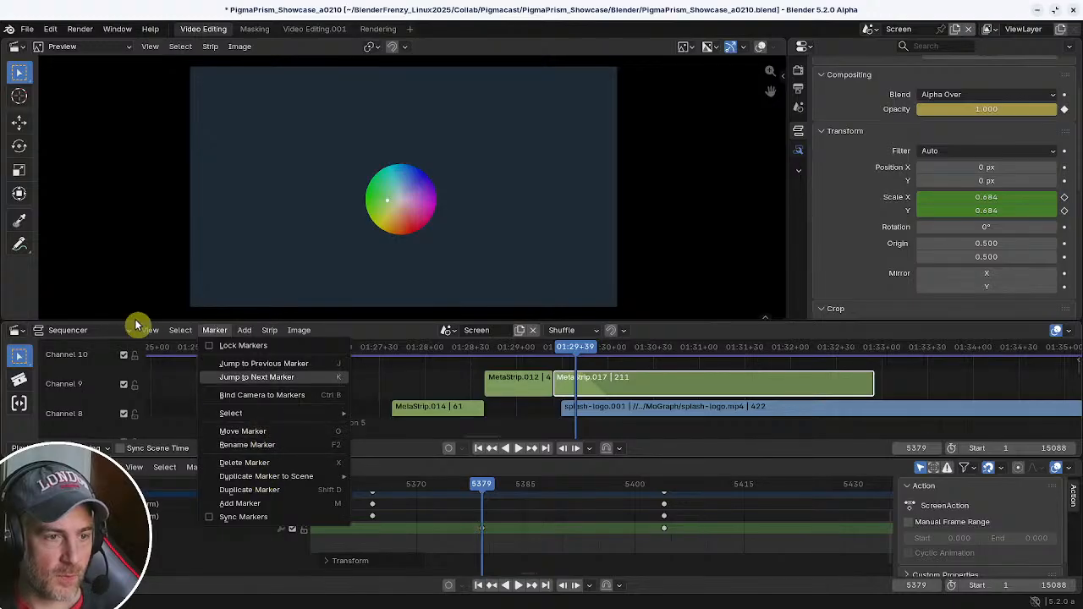
left_click(150, 330)
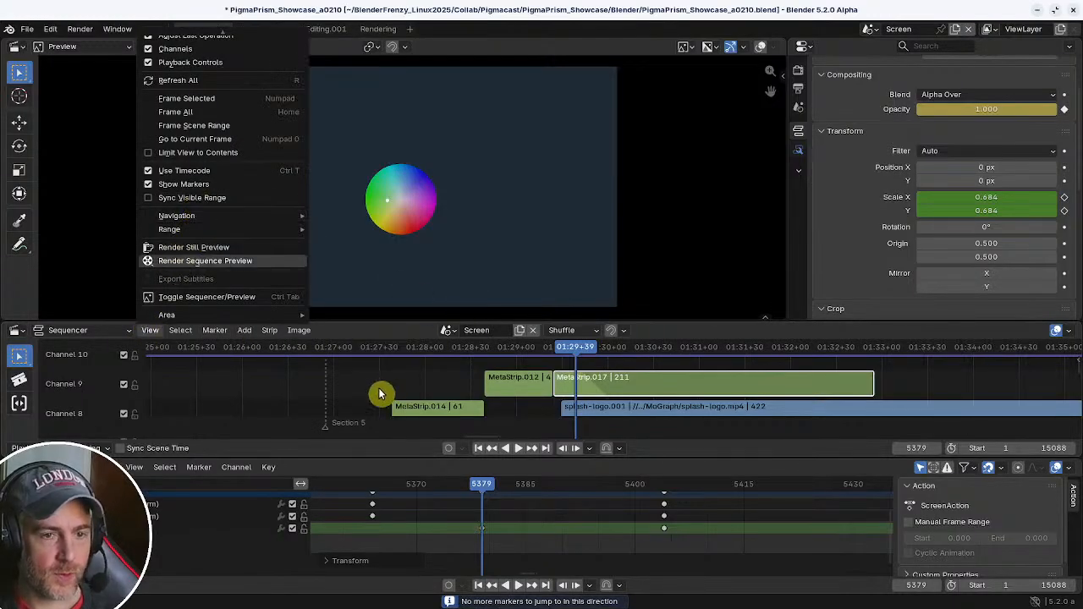
key("q")
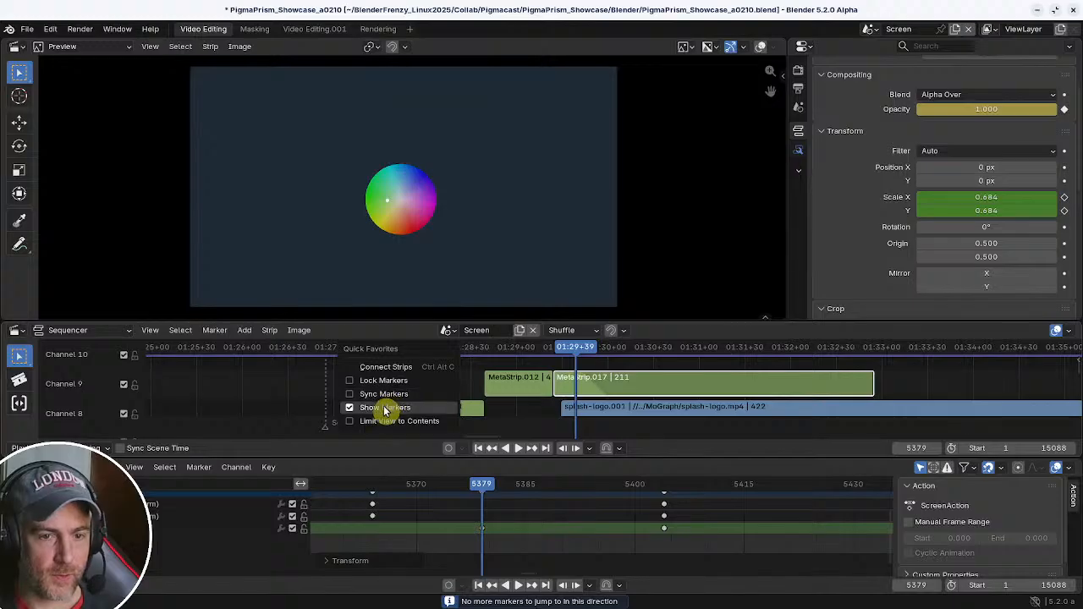
left_click(457, 408)
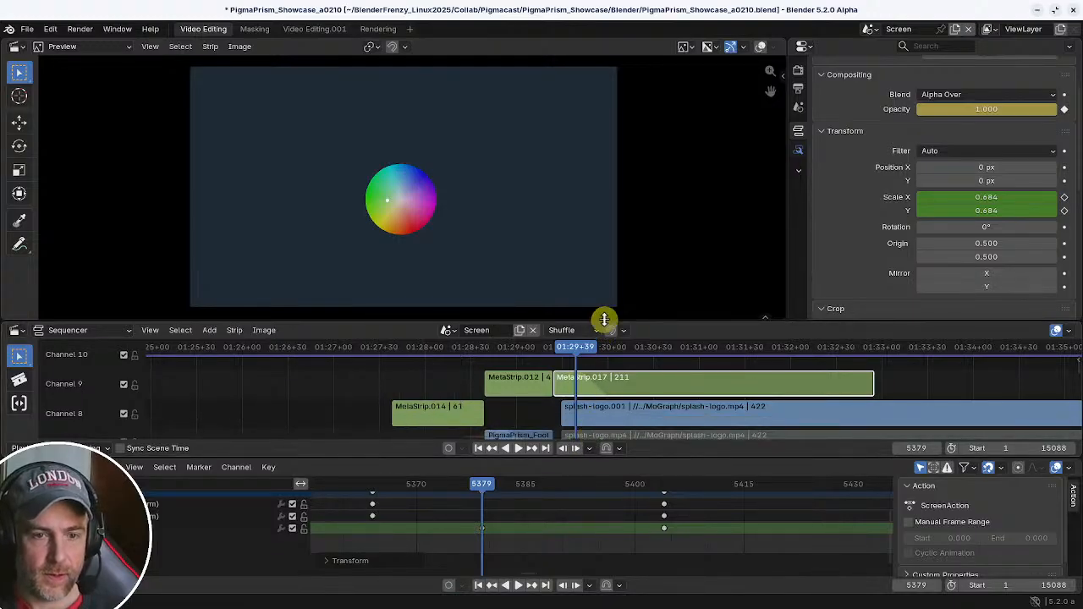
left_click_drag(604, 319, 604, 293)
middle_click_drag(624, 388, 519, 362)
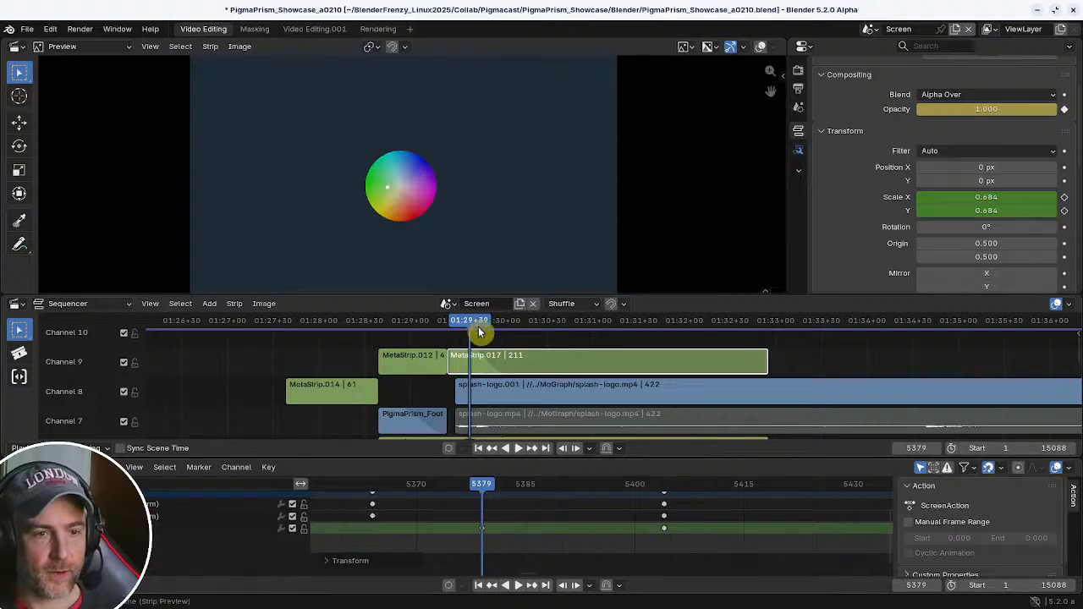
- Play back the start of MetaStrip.017 repeatedly to review the color wheel's shrink and fade
left_click_drag(475, 327, 429, 321)
key("space")
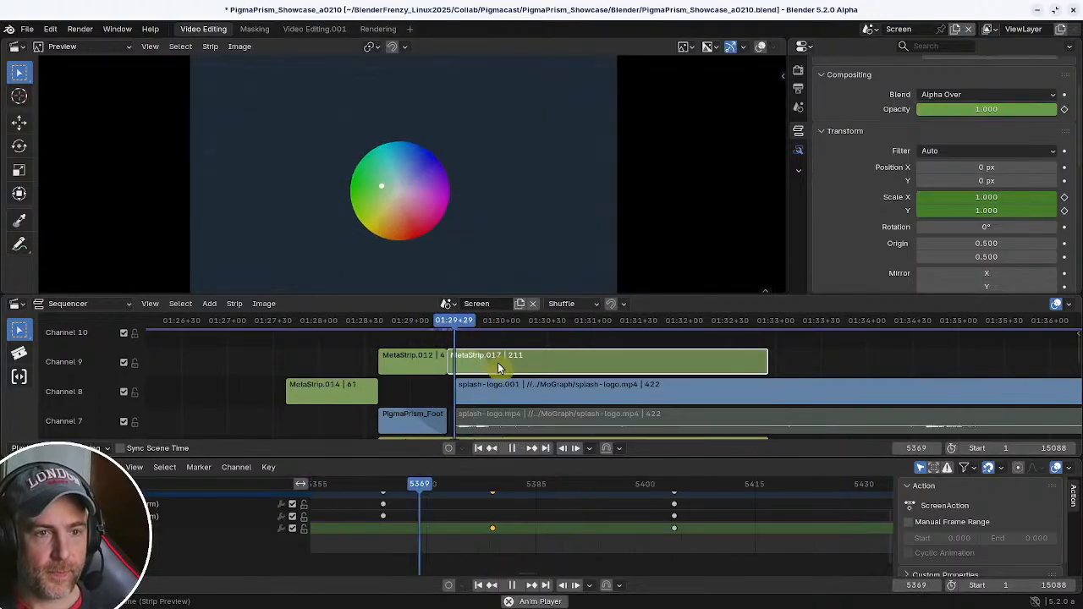
key("space")
left_click_drag(527, 324, 465, 324)
key("space")
left_click(489, 366)
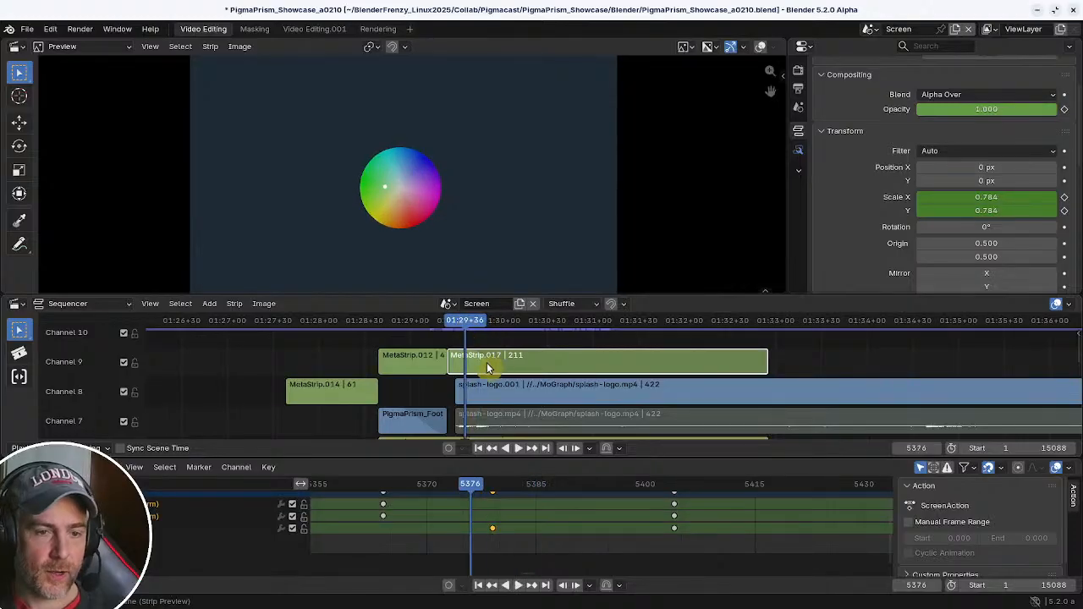
- Slide the splash-logo video and audio strips on channels 8 and 7 about 12 frames later
left_click(439, 361)
scroll(439, 366, "up", 1)
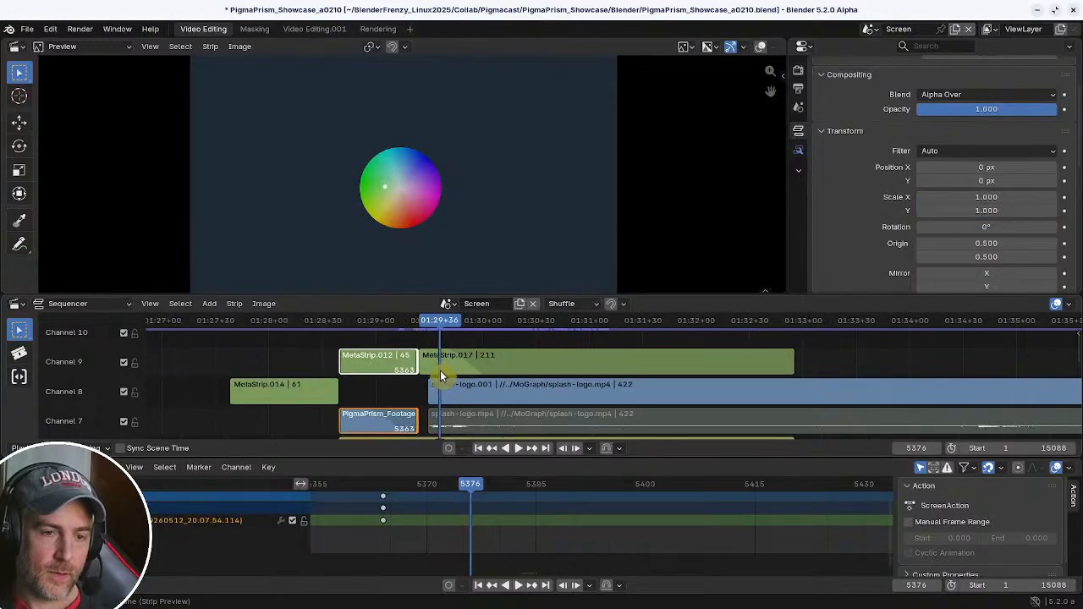
left_click(409, 343)
left_click(412, 354)
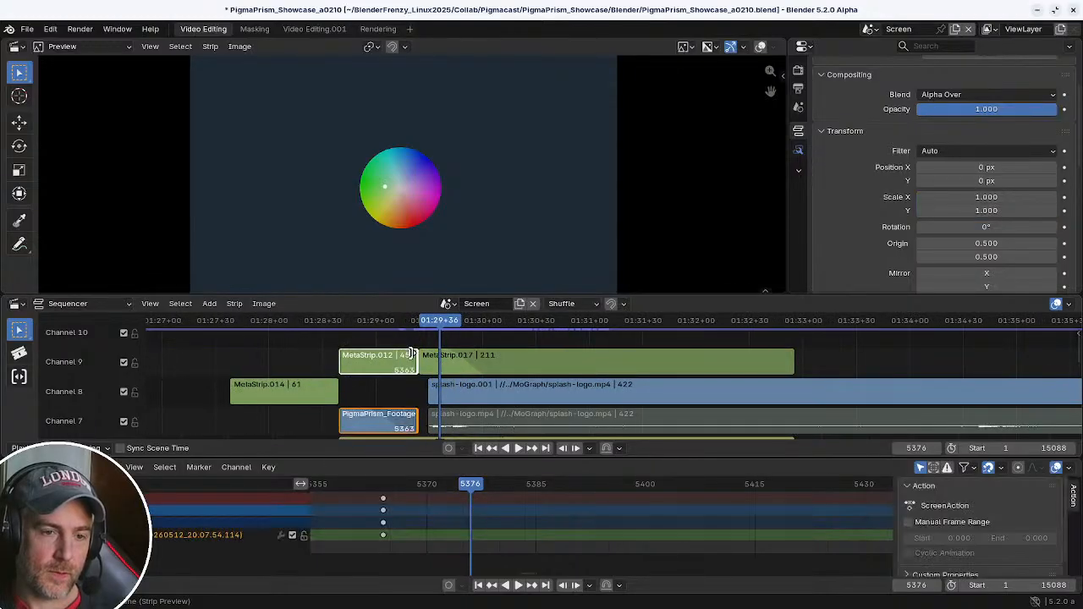
left_click_drag(474, 400, 496, 399)
left_click_drag(442, 325, 463, 341)
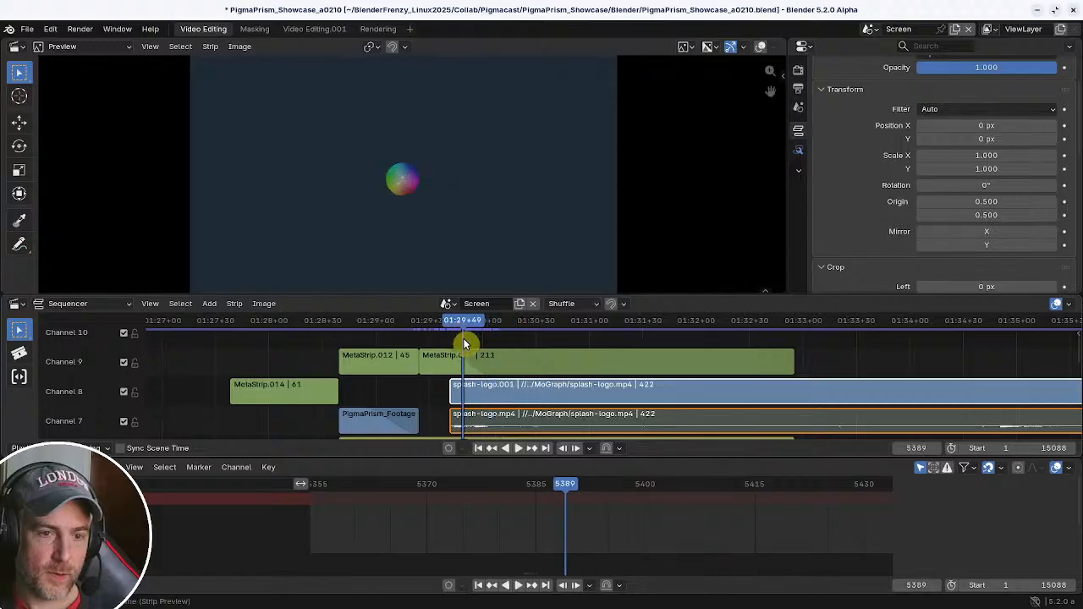
- Slide the splash-logo video and audio strips together slightly earlier to start at frame 5379
left_click_drag(516, 399, 508, 395)
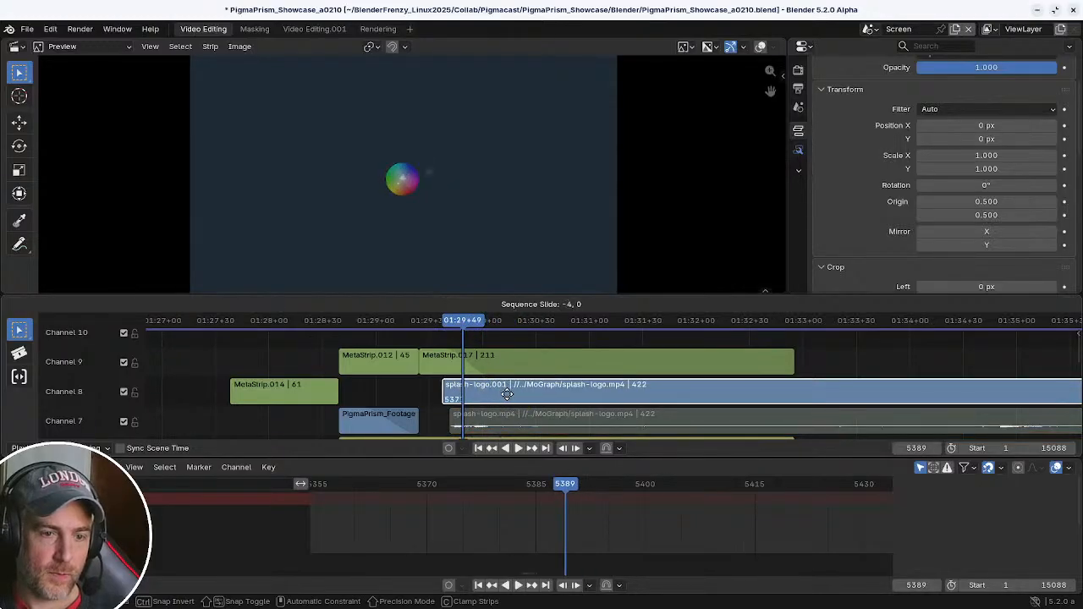
right_click(506, 395)
left_click(499, 420, "shift")
key("g")
left_click(496, 414)
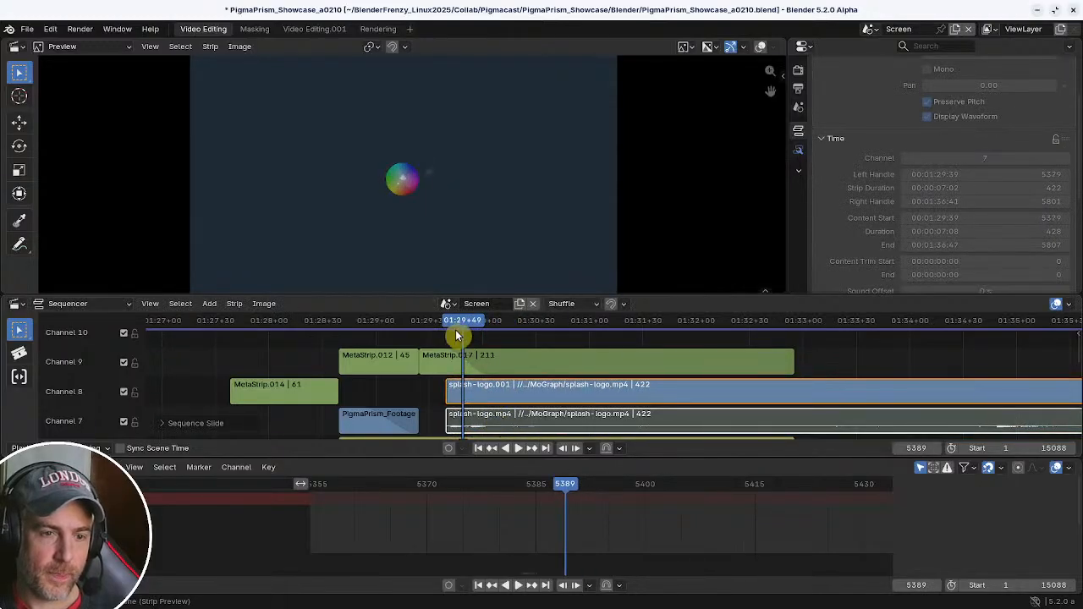
- Check the handoff from color wheel to pyramid and slide both splash-logo strips about 3 frames earlier
mouse_move(455, 336)
left_mouse_down()
mouse_move(433, 323)
mouse_move(463, 332)
left_mouse_up()
key("space")
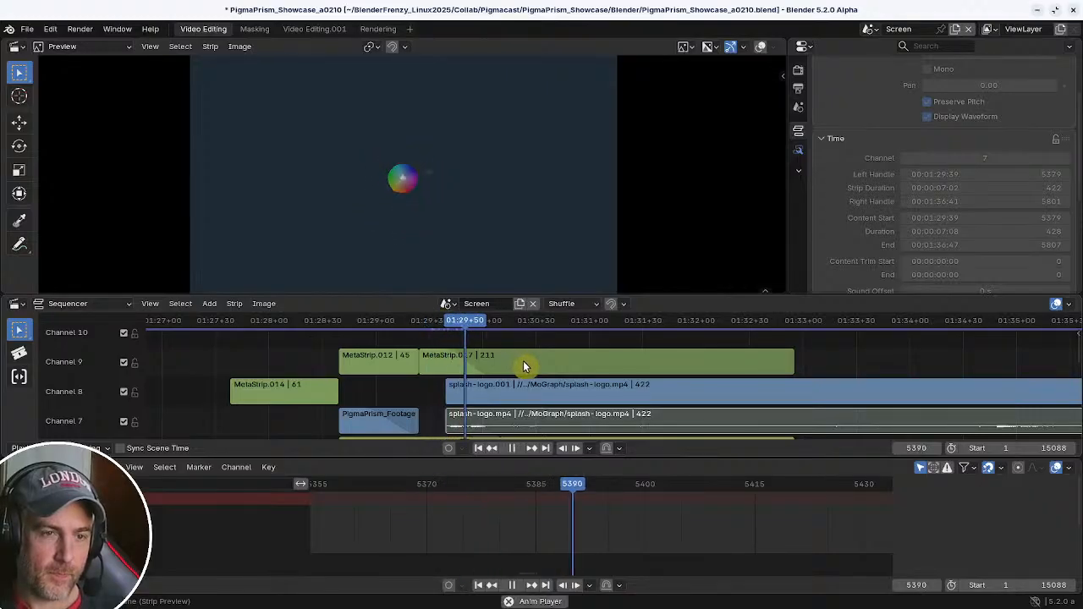
left_click_drag(537, 321, 475, 329)
left_click(481, 394)
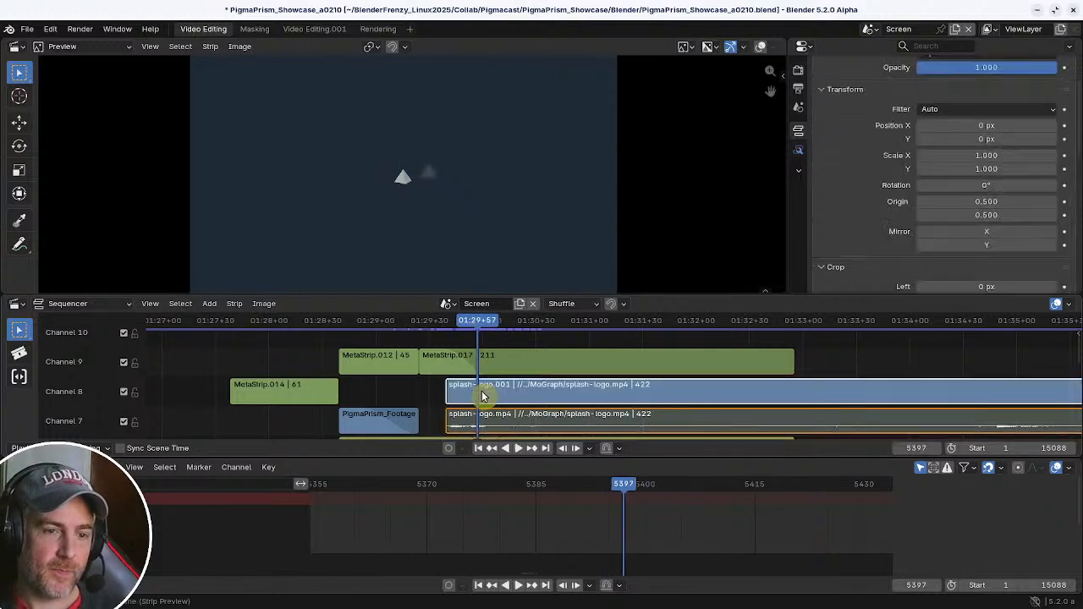
left_click_drag(481, 395, 476, 395)
- Play back the sequence from before the color wheel transition until the splash-logo pyramid passes the end of MetaStrip.017
left_click(409, 326)
key("space")
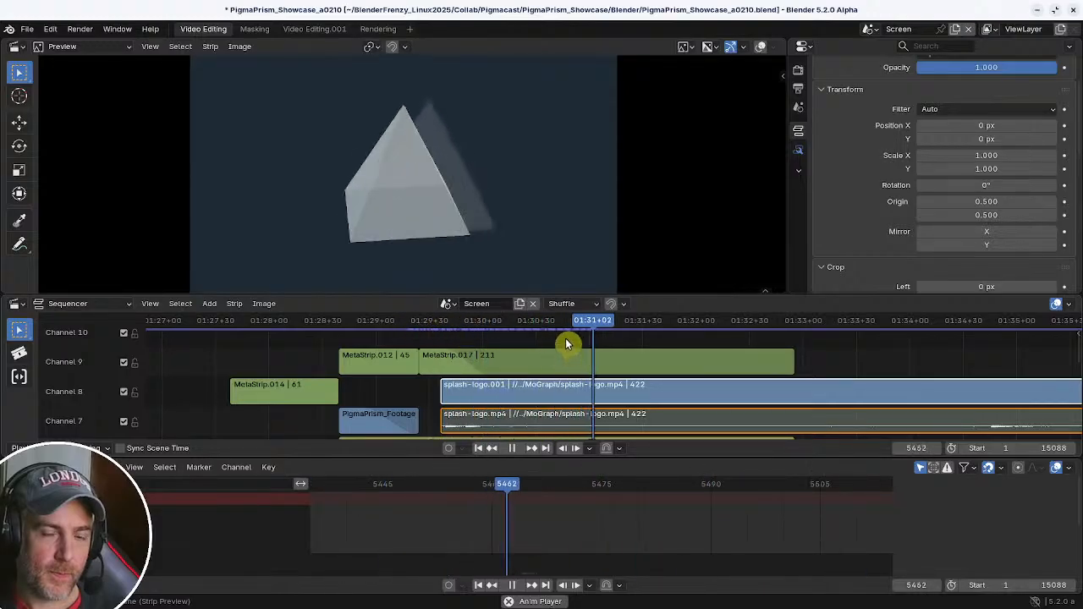
left_click_drag(639, 328, 298, 328)
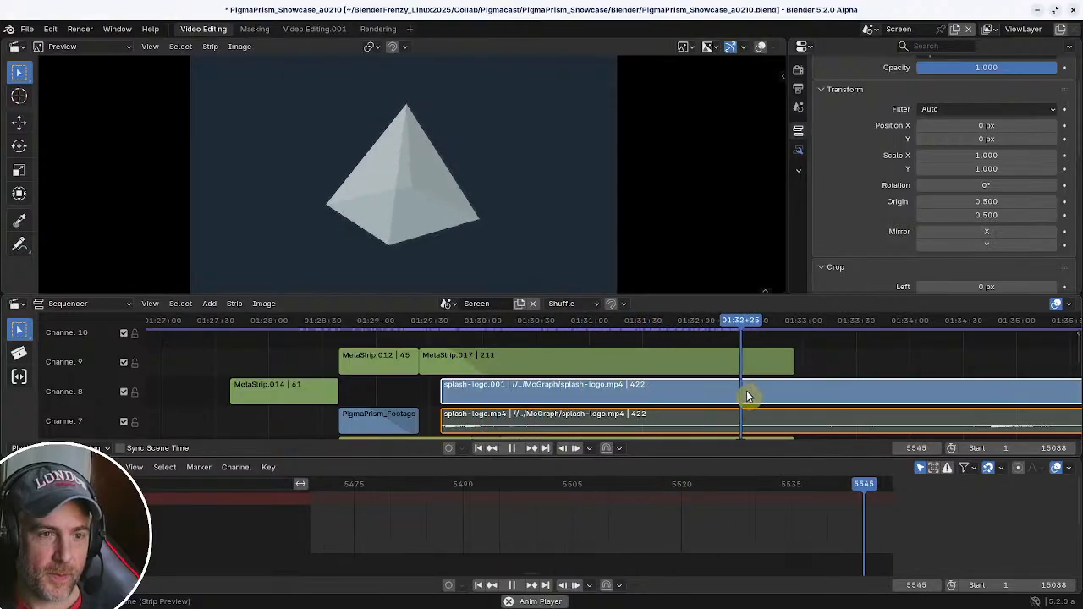
key("space")
middle_click_drag(748, 395, 655, 380, "ctrl")
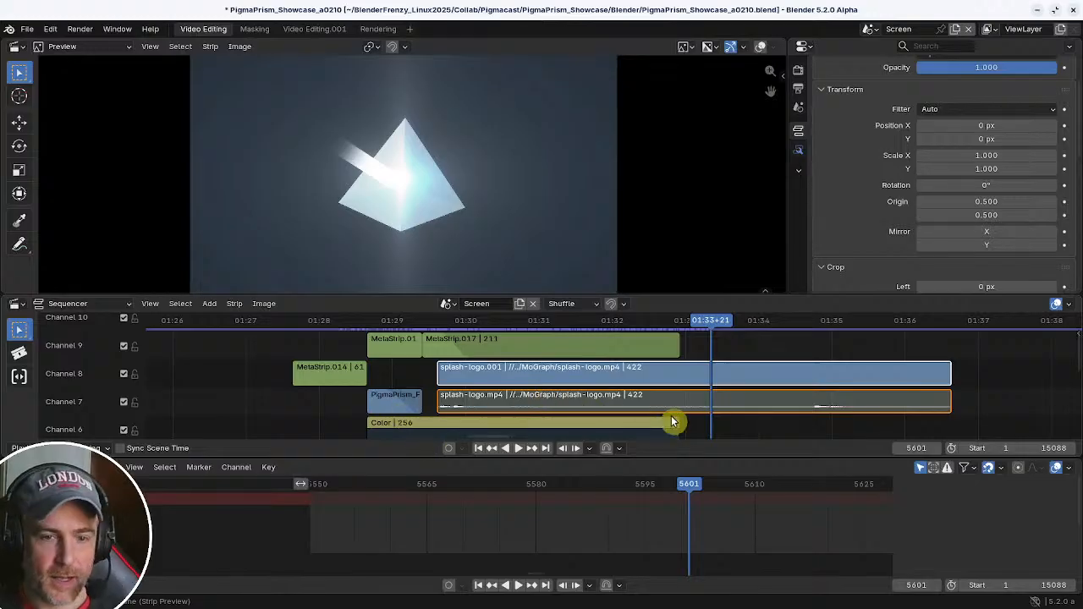
- Give the Sequencer more height and unmute MetaStrip.011 on channel 4
middle_click_drag(671, 421, 728, 384)
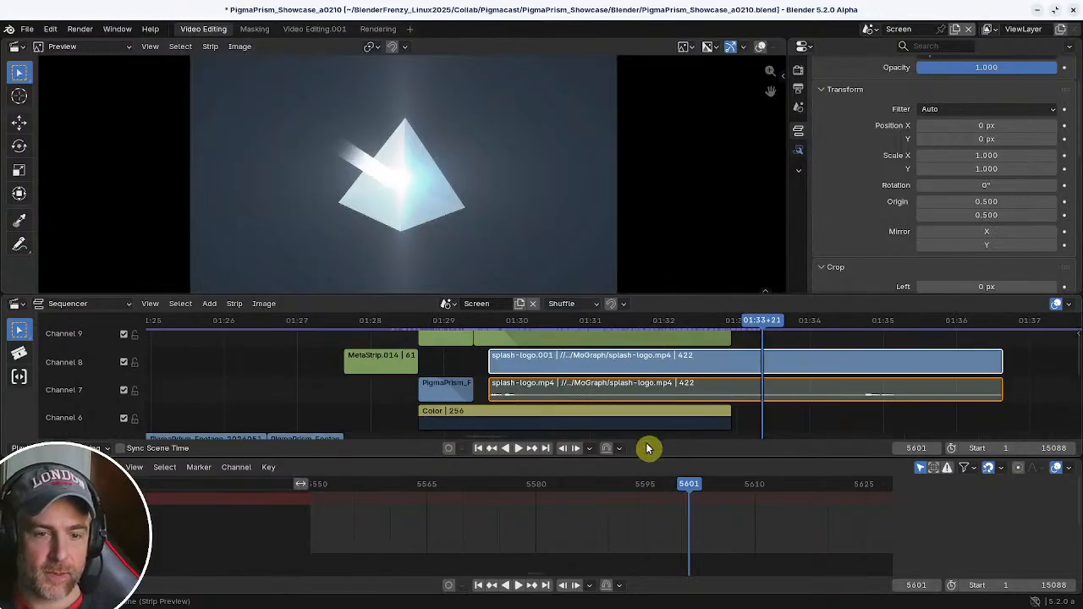
left_click_drag(651, 439, 651, 502)
middle_click_drag(621, 449, 602, 394, "ctrl")
left_click(535, 472)
key("alt+h")
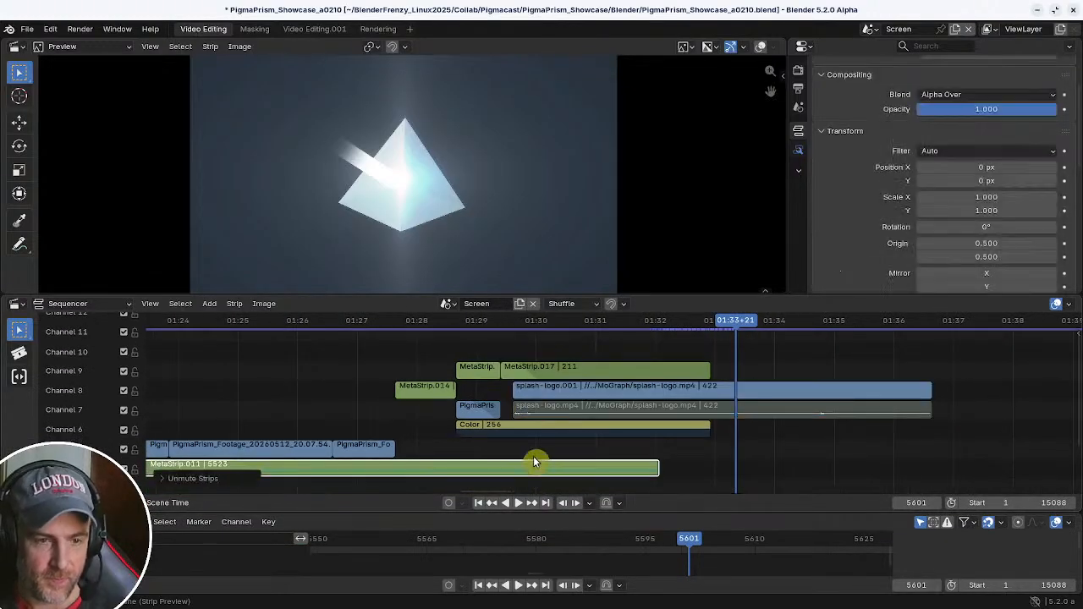
- Play back the color wheel footage through the splash-logo pyramid several times from around 01:26
left_click(310, 323)
key("space")
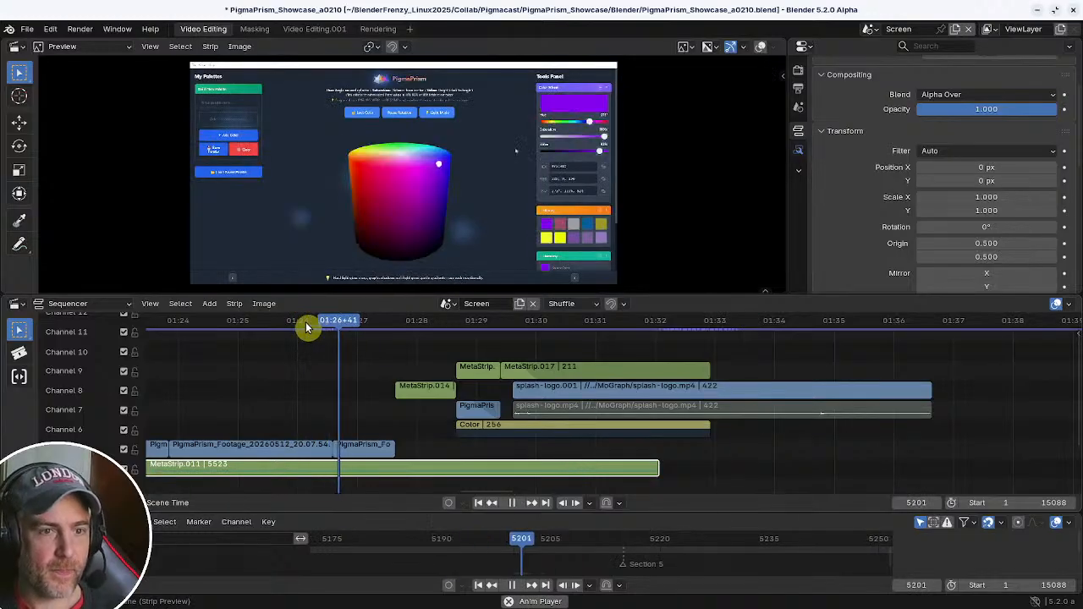
middle_click_drag(439, 410, 445, 386, "ctrl")
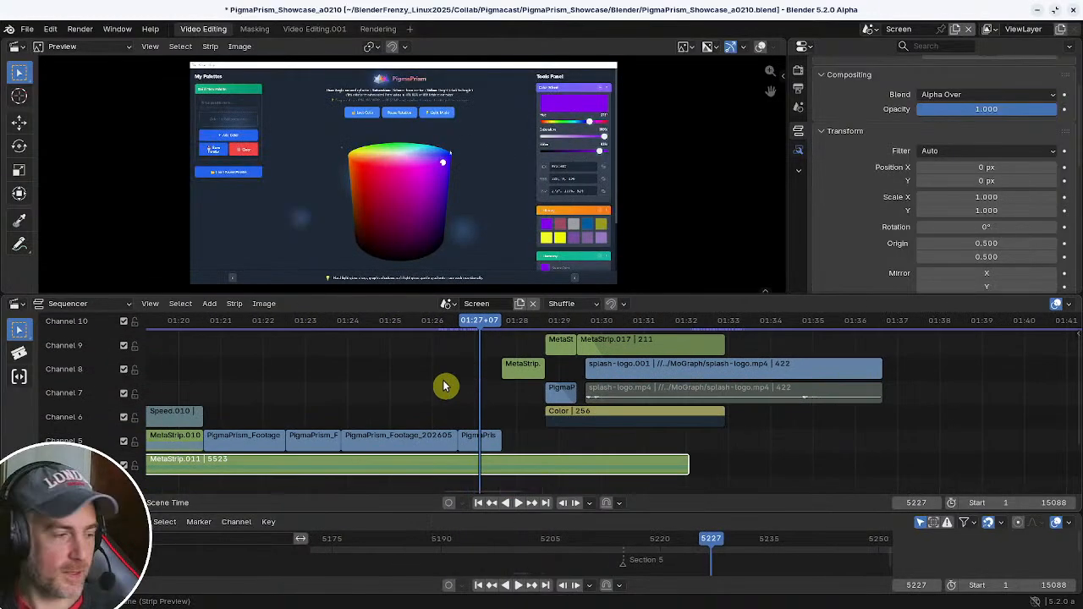
left_click_drag(480, 323, 431, 324)
key("space")
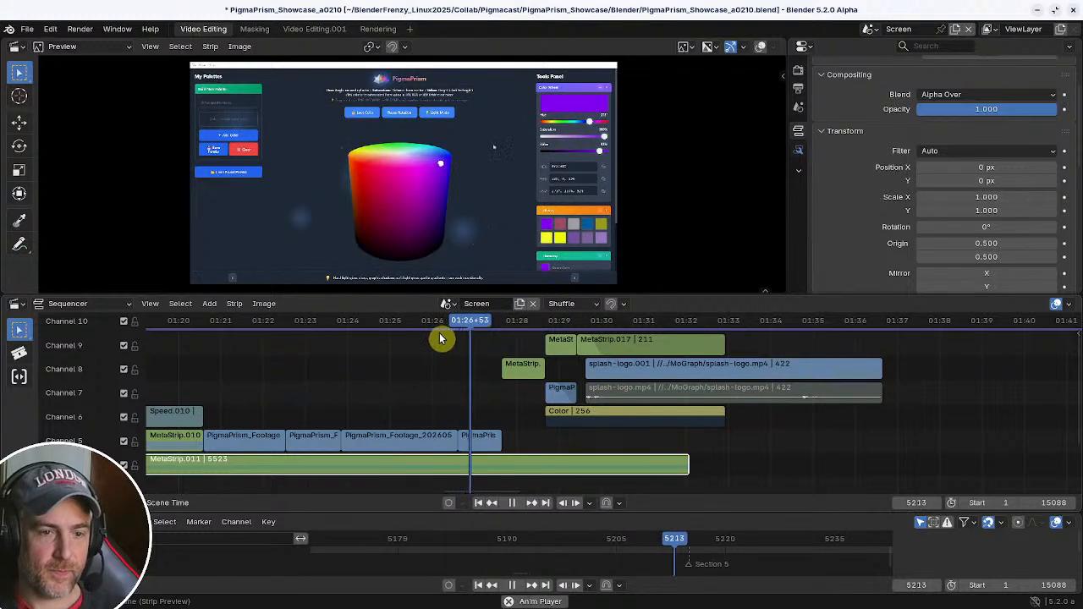
left_click(331, 323)
scroll(496, 369, "down", 3)
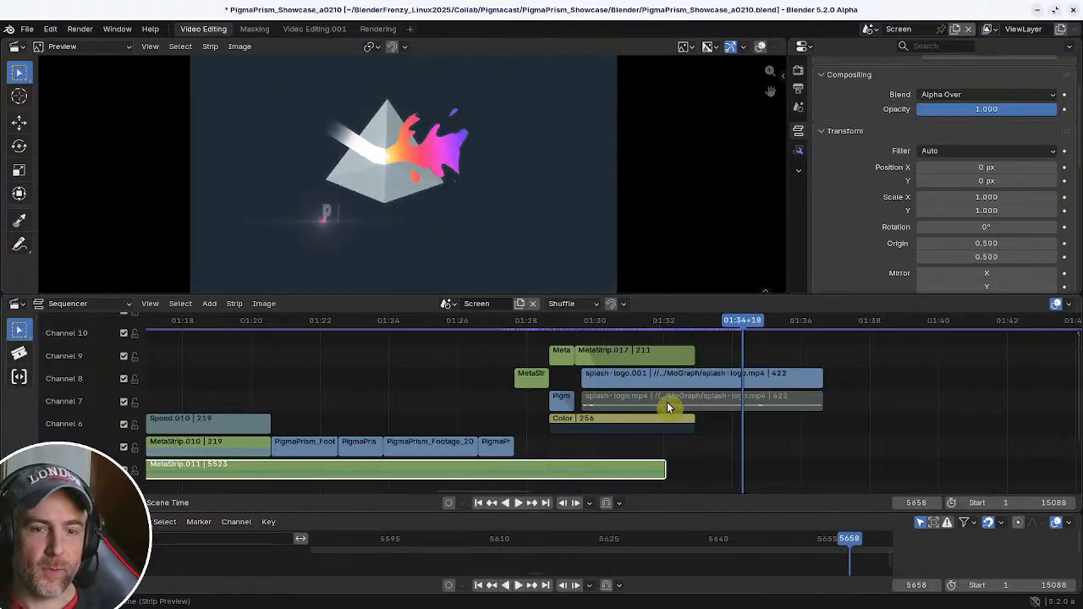
- Select the splash-logo audio strip on channel 7 and scrub across the moment the pyramid appears
left_click(667, 404)
key("space")
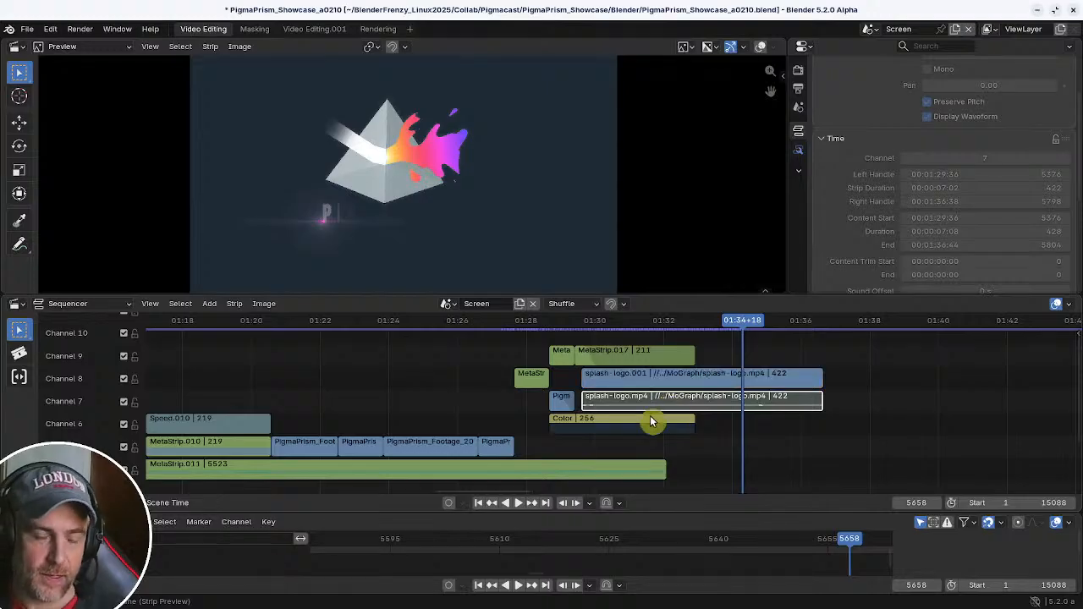
left_click_drag(529, 328, 595, 334)
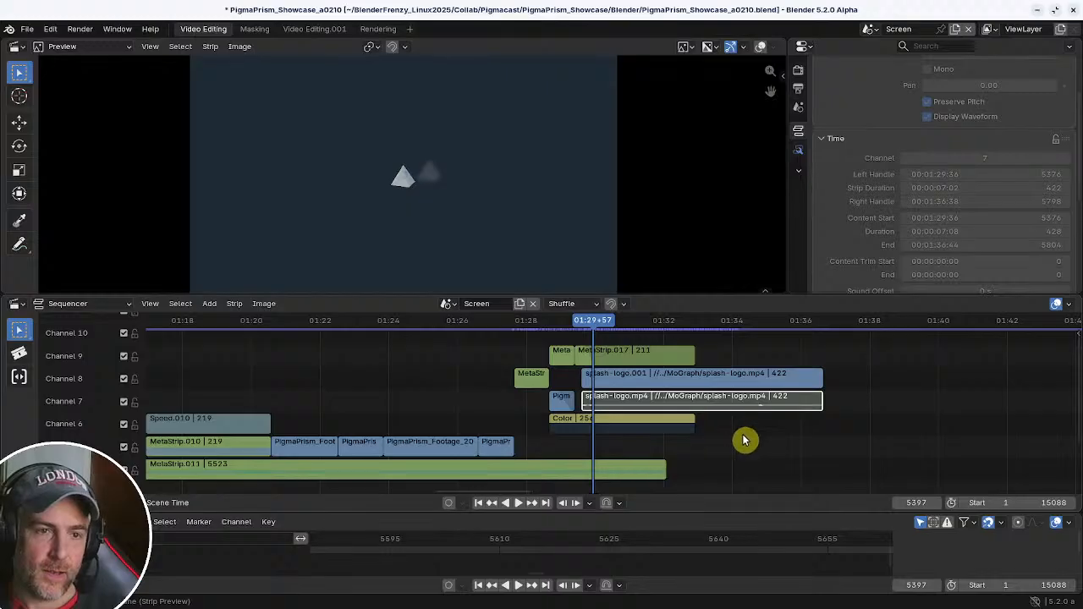
- Set the playhead to frame 5189 and group the last two footage strips on channel 5 into a meta strip
left_click_drag(503, 322, 481, 337)
scroll(471, 382, "up", 3)
left_click_drag(406, 404, 508, 443)
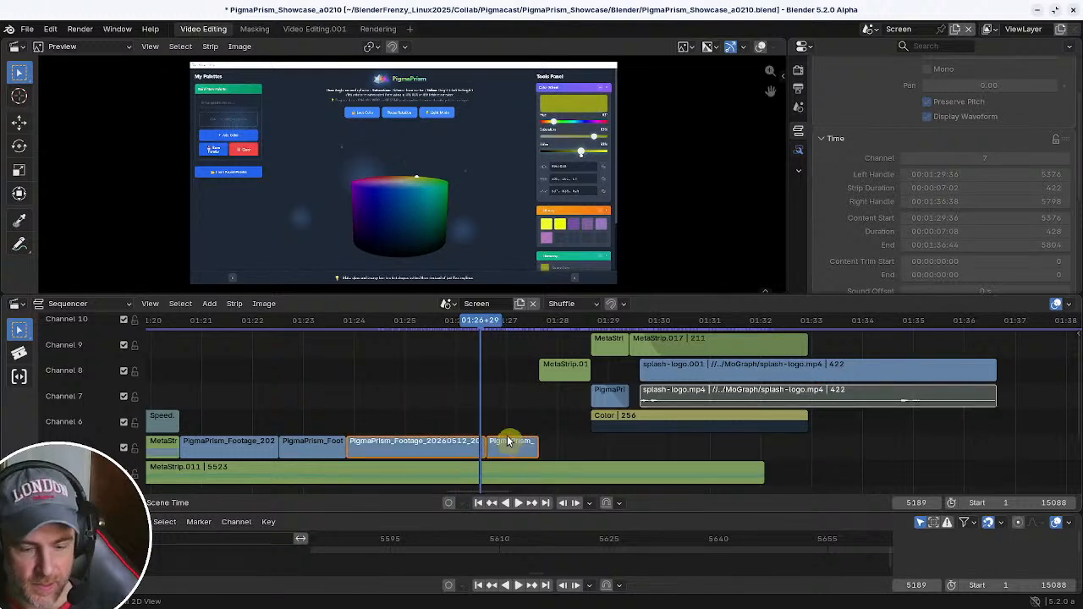
key("ctrl+g")
- Add a Speed Control effect to the new meta strip and shorten the strip to 157 frames, ending at the playhead
key("shift+a")
mouse_move(466, 489)
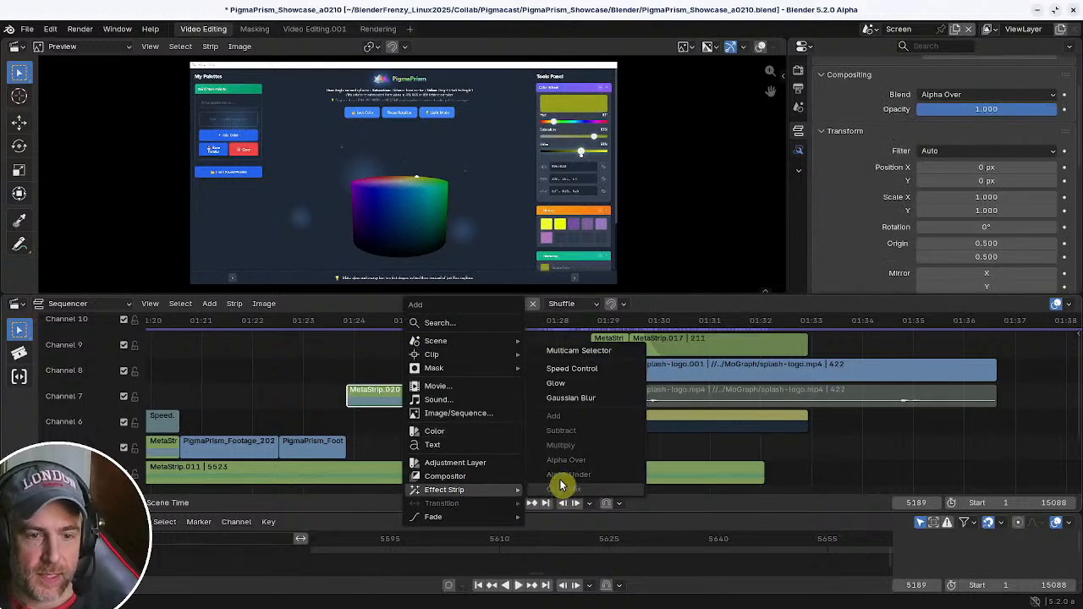
left_click(568, 369)
left_click_drag(531, 401, 461, 395)
middle_click_drag(505, 400, 517, 406, "ctrl")
- Slide the color wheel meta strips, footage and Color strip earlier to directly follow MetaStrip.020, and play back the join
left_click_drag(506, 344, 641, 435)
key("g")
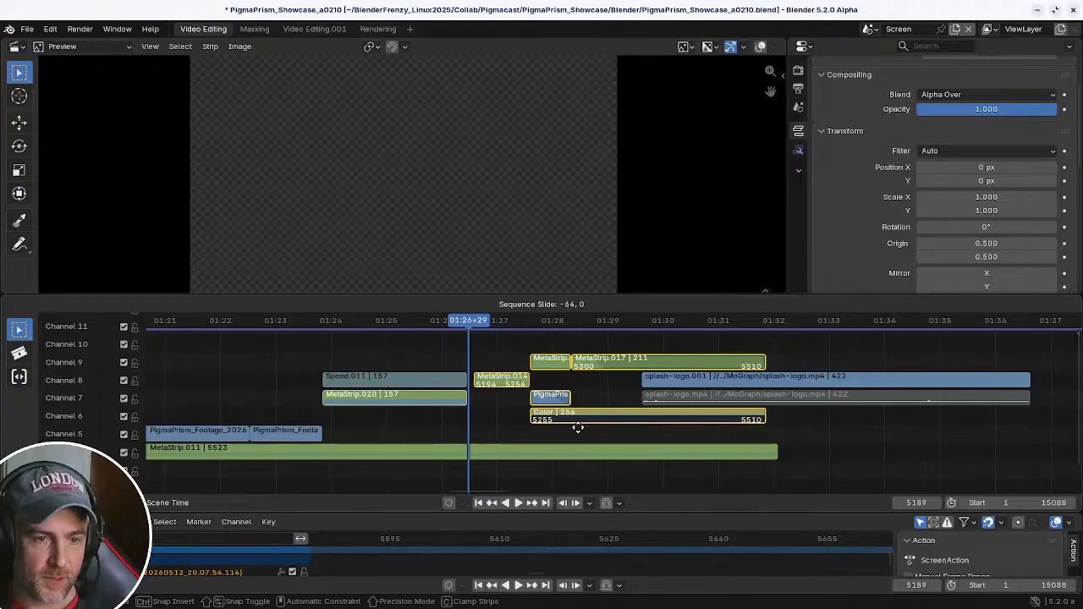
left_click(569, 428)
left_click_drag(464, 335, 425, 325)
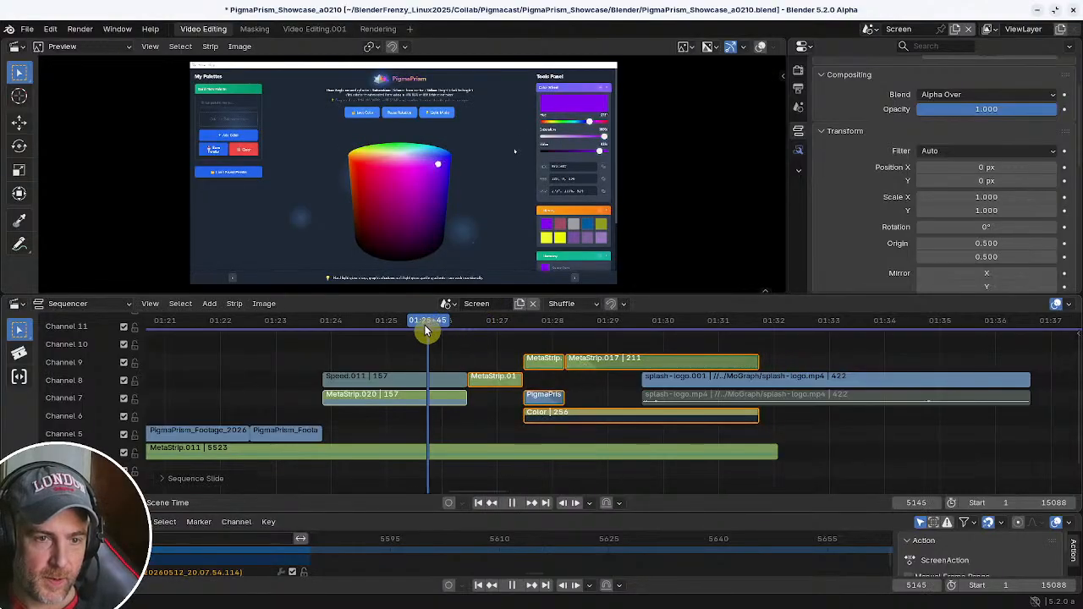
key("space")
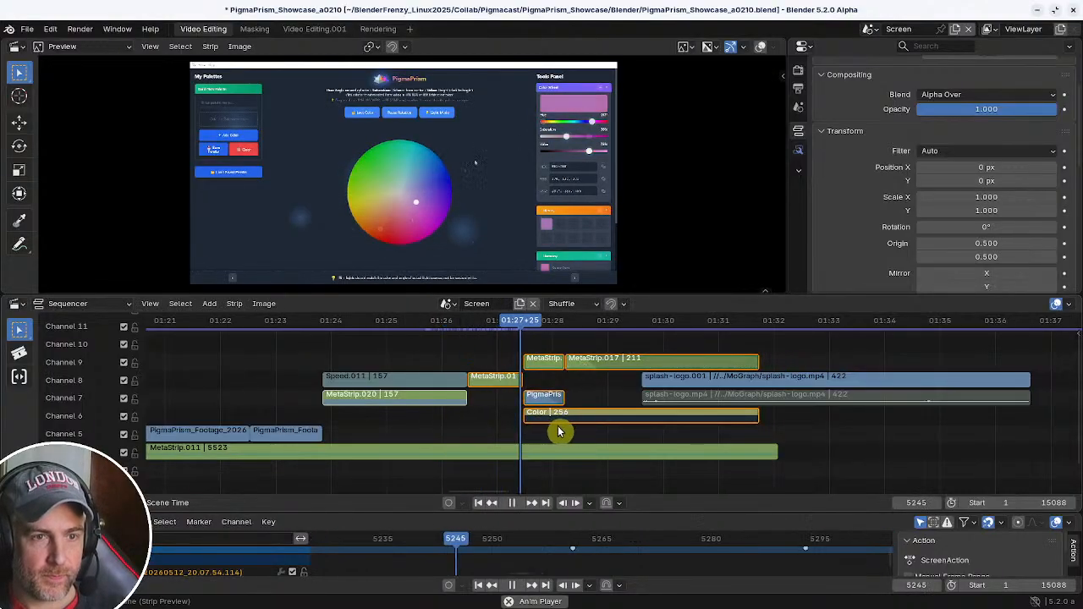
key("space")
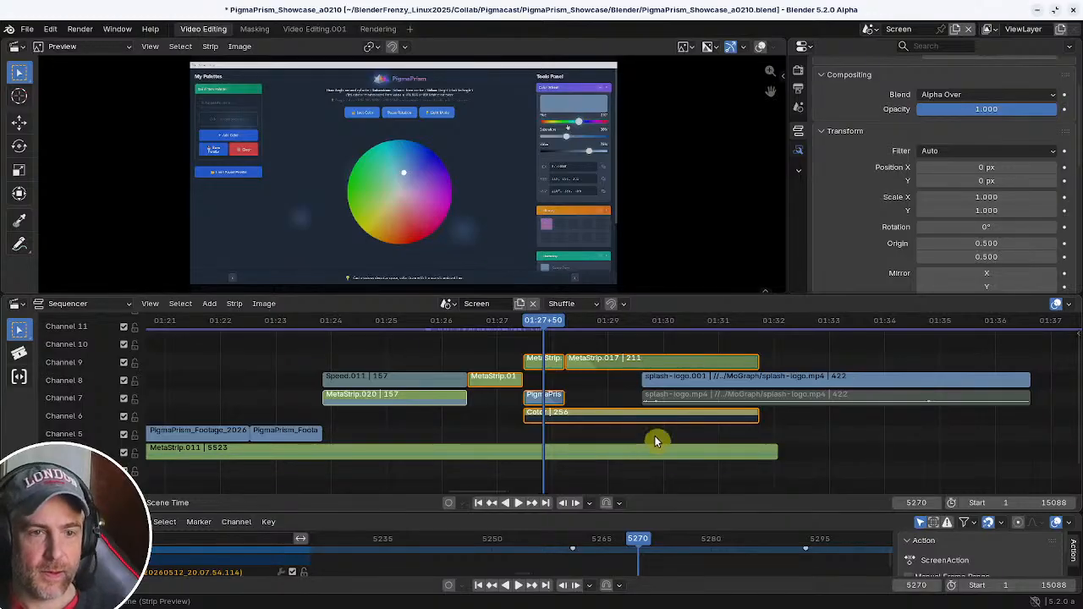
- Slide the splash-logo video and audio strips about 54 frames earlier and play back the transition into the pyramid
left_click(683, 385)
key("g")
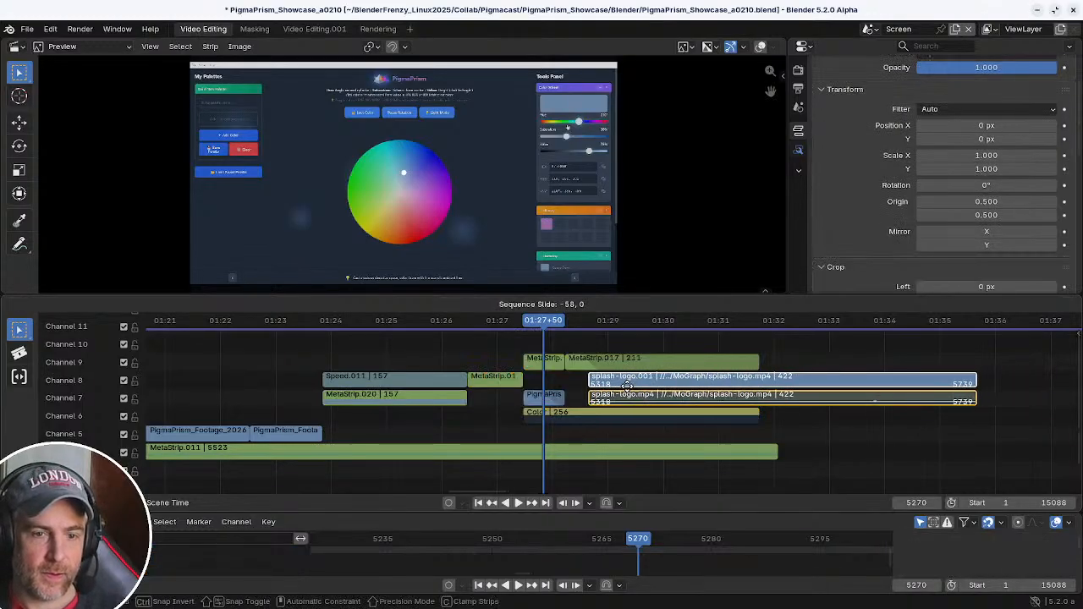
left_click(631, 384)
key("space")
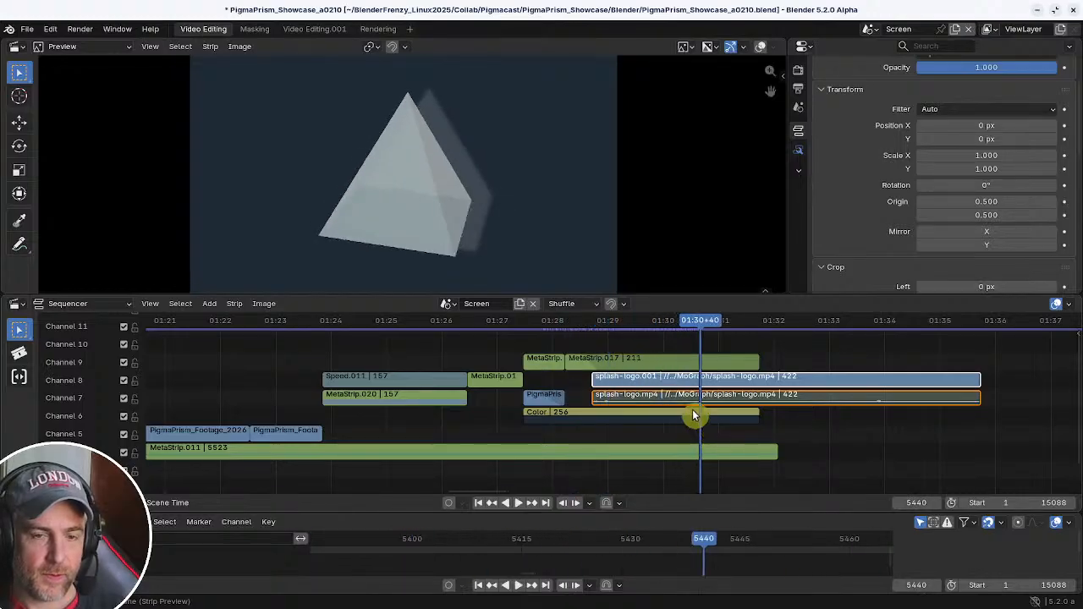
key("space")
mouse_move(677, 418)
middle_mouse_down("ctrl")
mouse_move(667, 427)
mouse_move(682, 420)
middle_mouse_up("ctrl")
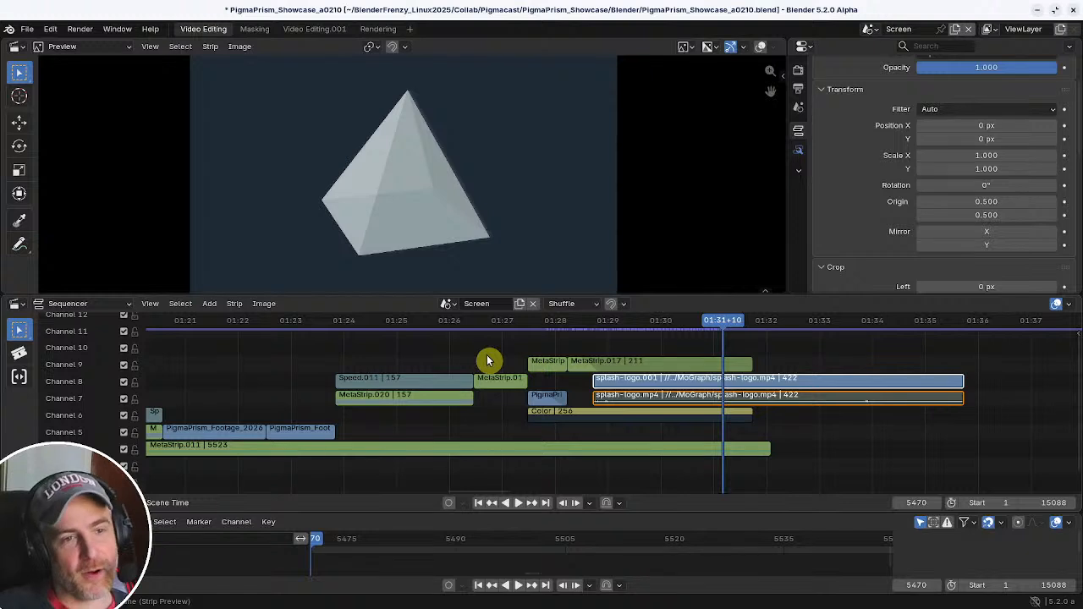
- Review the sequence from the color wheel at 01:27+14 through the pyramid and logo animation
scroll(508, 259, "down", 2)
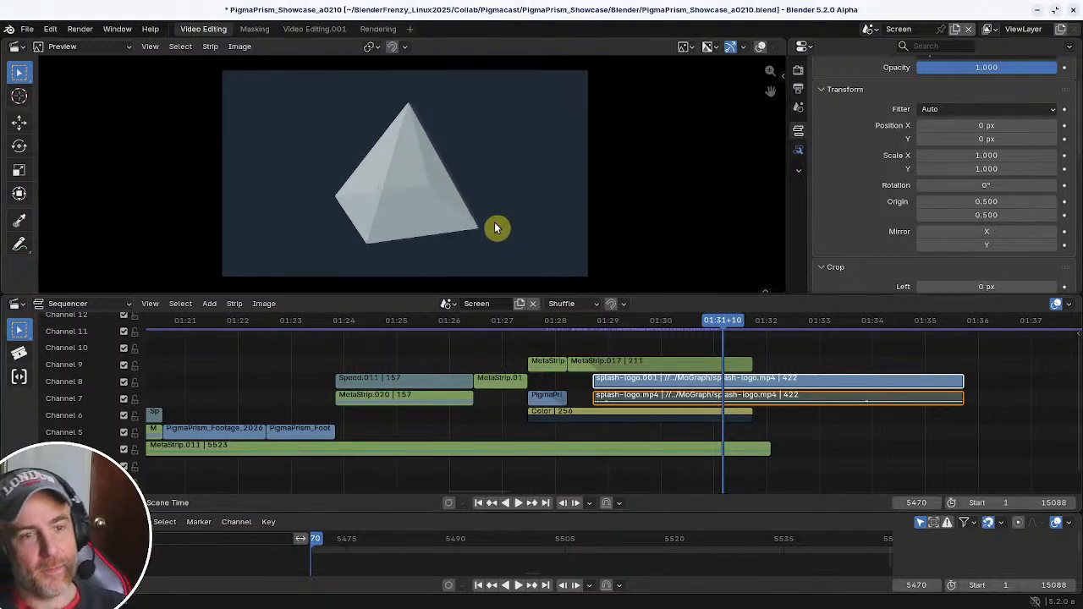
scroll(497, 228, "up", 1)
left_click_drag(724, 322, 508, 339)
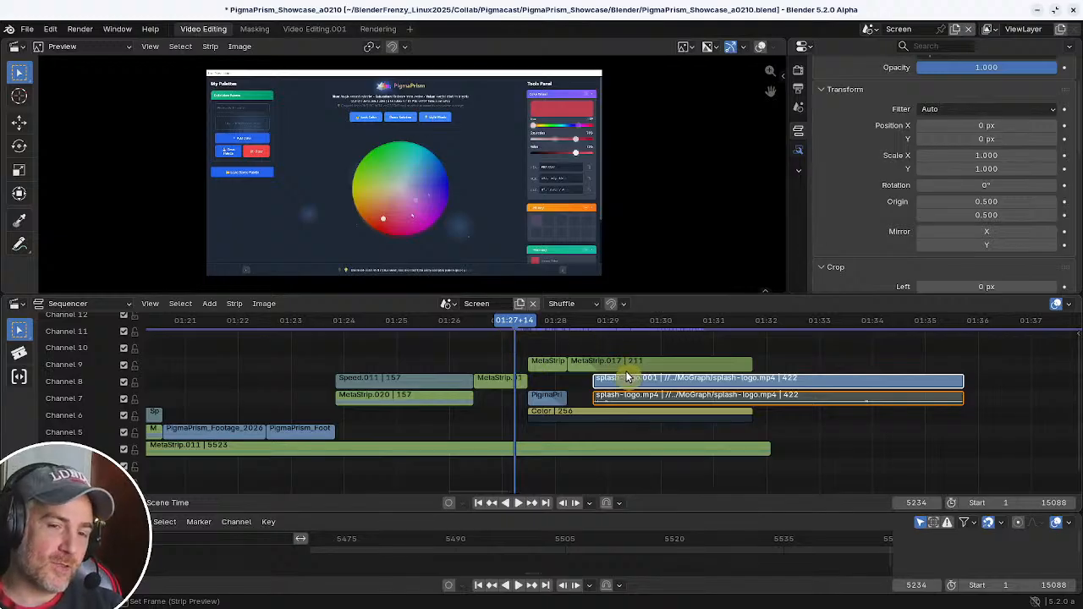
key("h")
left_click_drag(515, 320, 657, 341)
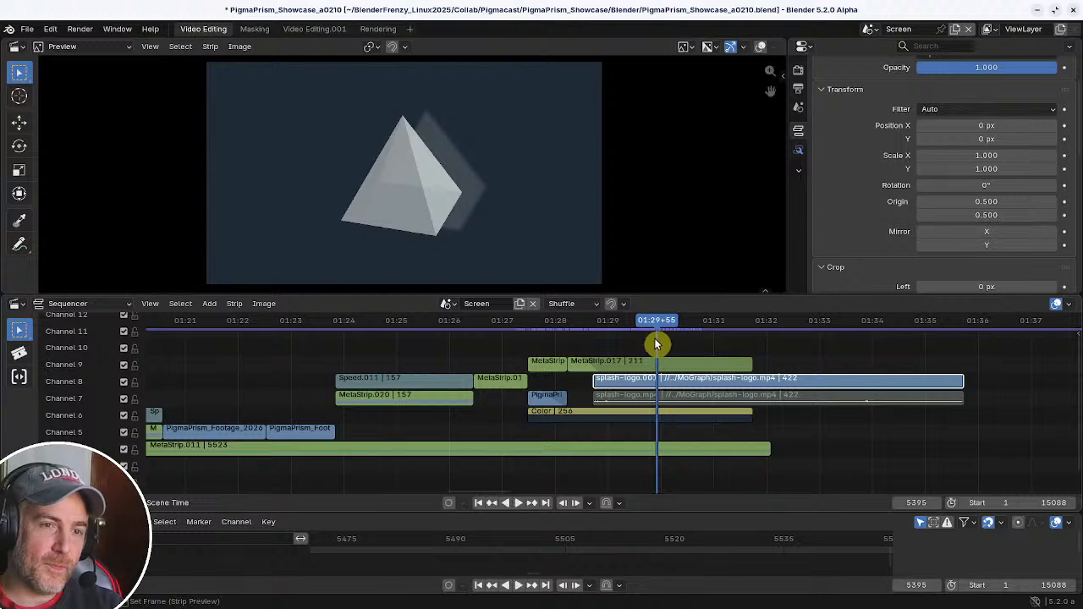
key("space")
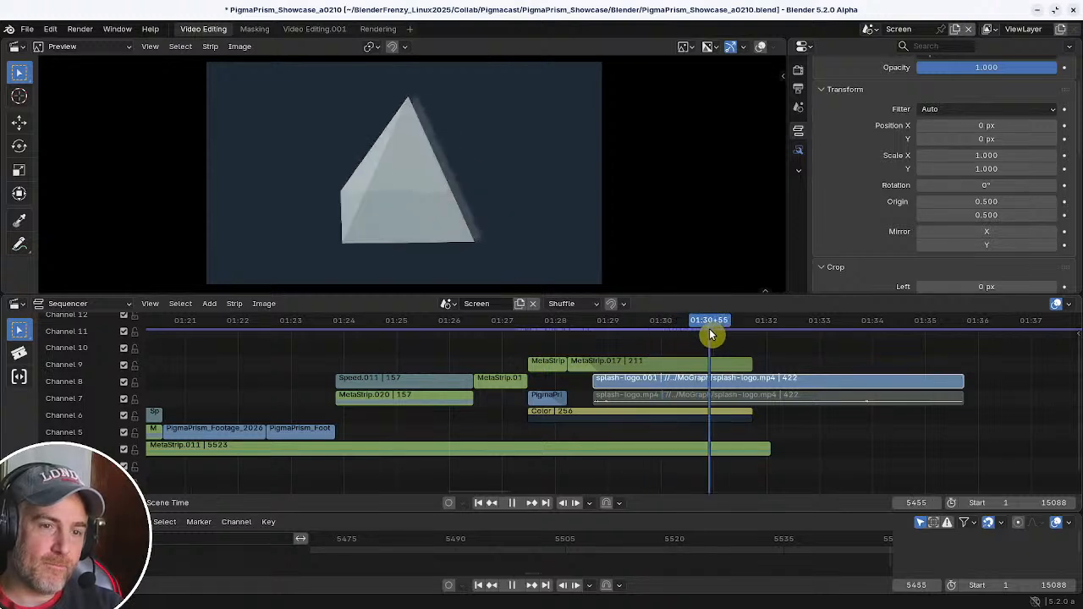
left_click_drag(718, 336, 900, 356)
key("space")
- Scrub through the color wheel shrinking away at the pyramid handoff and play the splash logo up to 01:35+37
left_click_drag(570, 333, 522, 331)
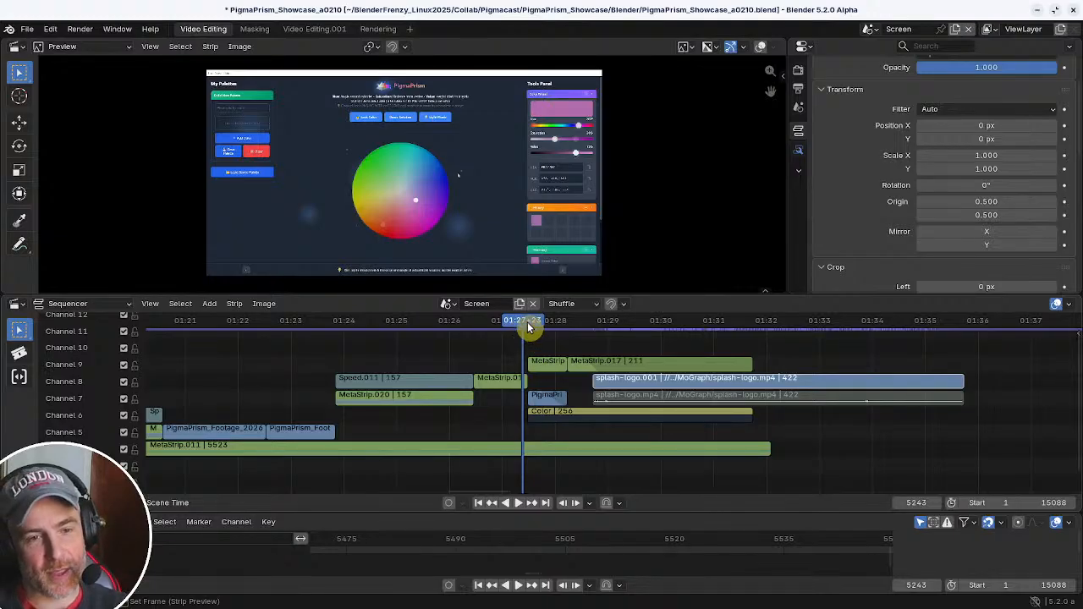
left_click_drag(528, 328, 594, 342)
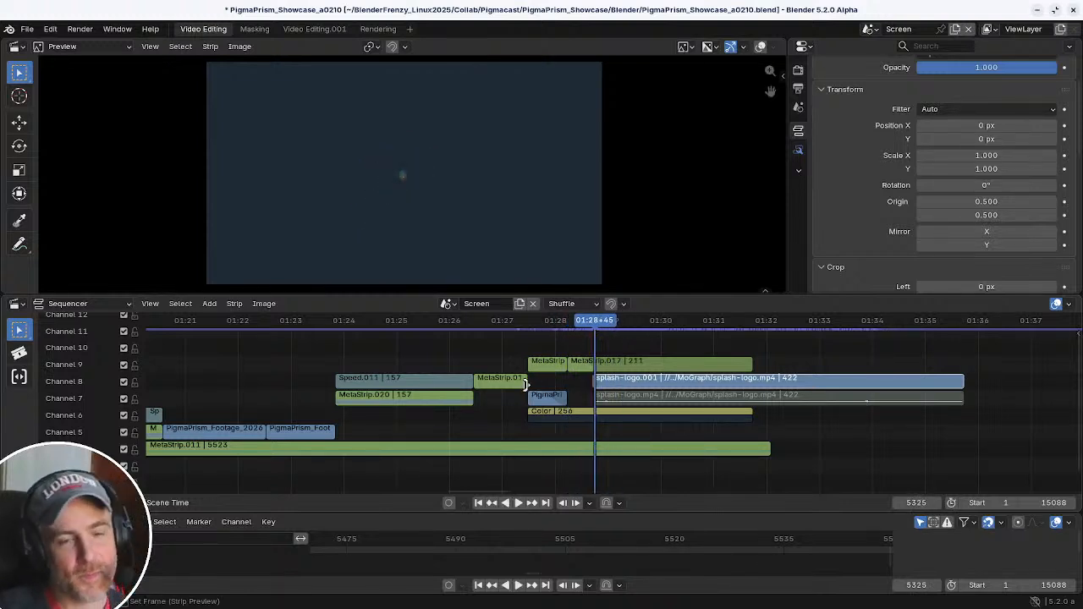
left_click(521, 354)
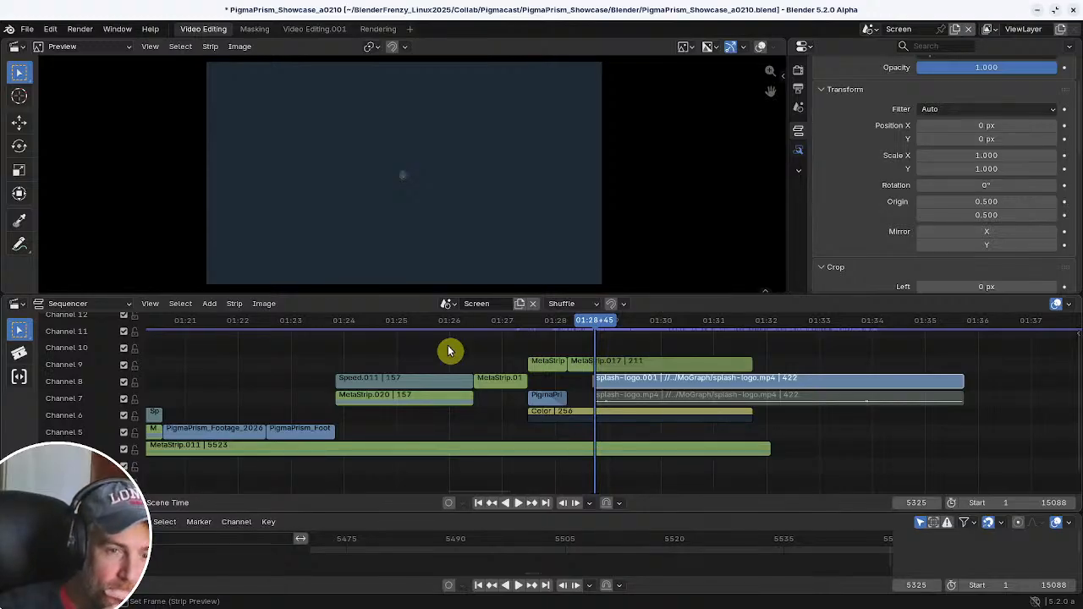
middle_click_drag(669, 368, 511, 372)
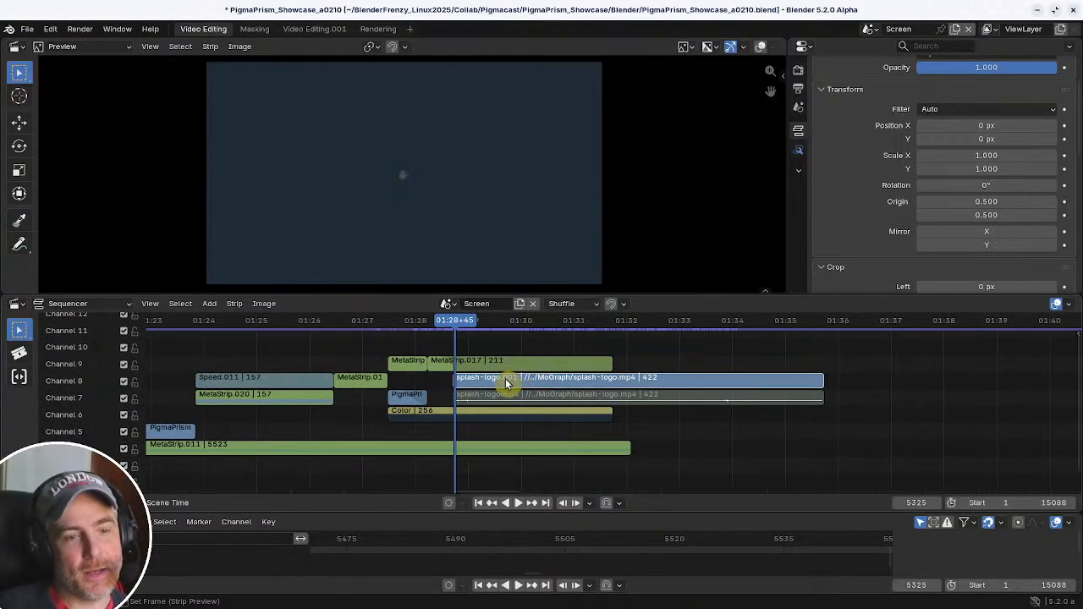
key("space")
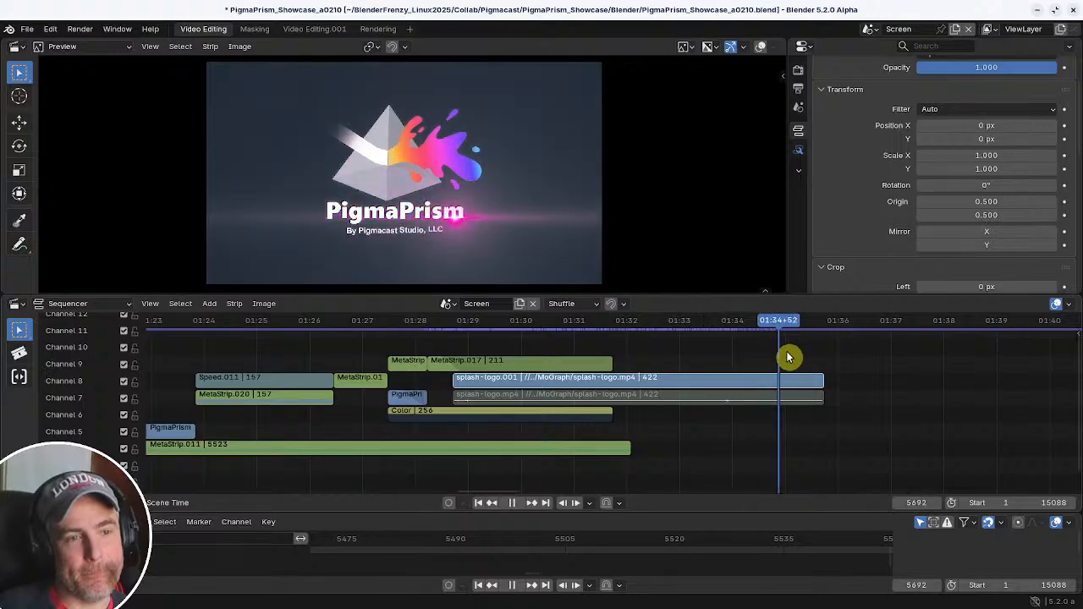
mouse_move(817, 363)
right_mouse_down("shift")
mouse_move(748, 358)
mouse_move(819, 363)
right_mouse_up("shift")
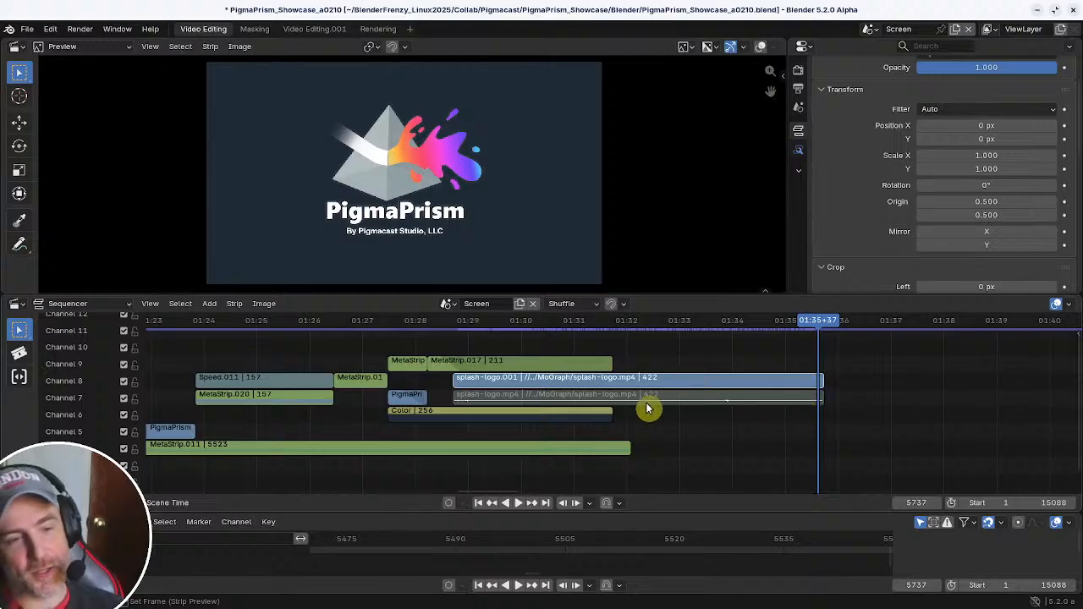
- Slide all strips from MetaStrip.020 through the splash logo about 440 frames later, leaving the music strip in place
left_click_drag(275, 351, 549, 432)
middle_click_drag(319, 427, 459, 395)
key("g")
left_click(730, 413)
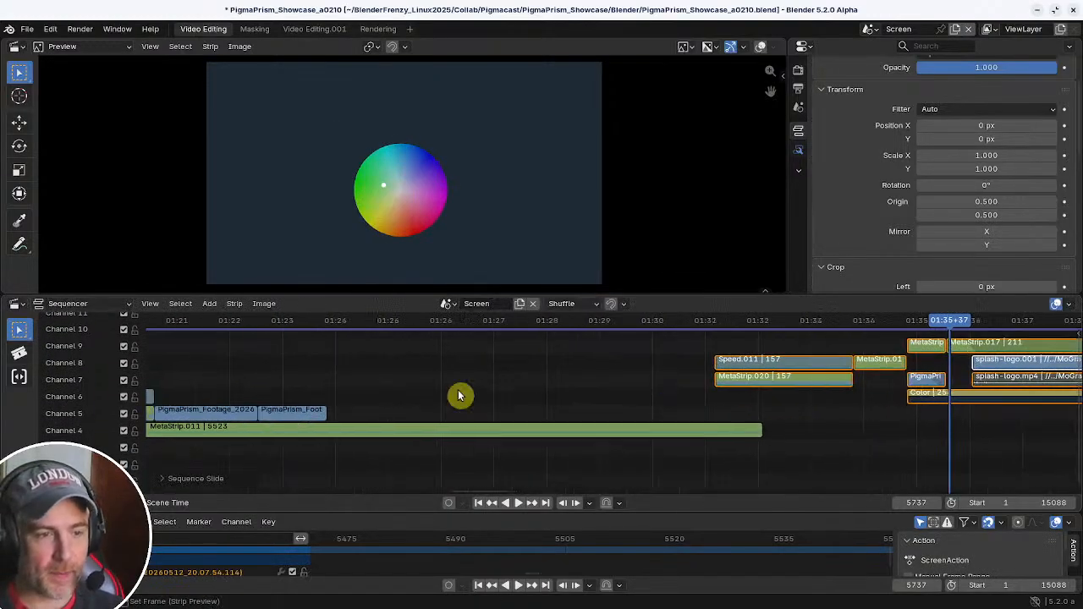
- Slide MetaStrip.020 and its speed effect back near the channel 5 footage and separate the meta strip
left_click_drag(677, 356, 753, 390)
key("g")
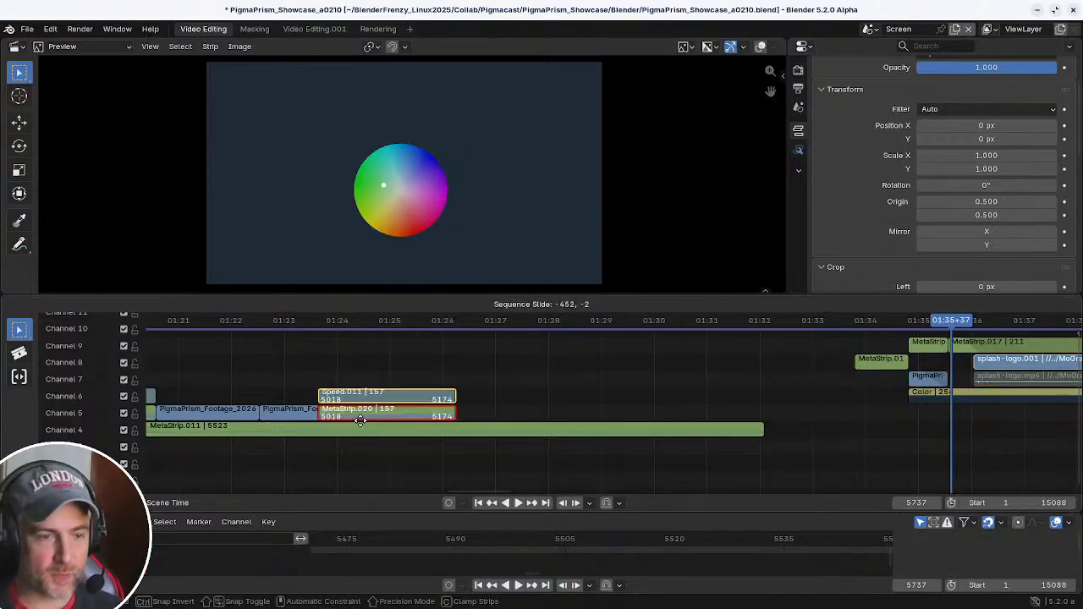
left_click(401, 414)
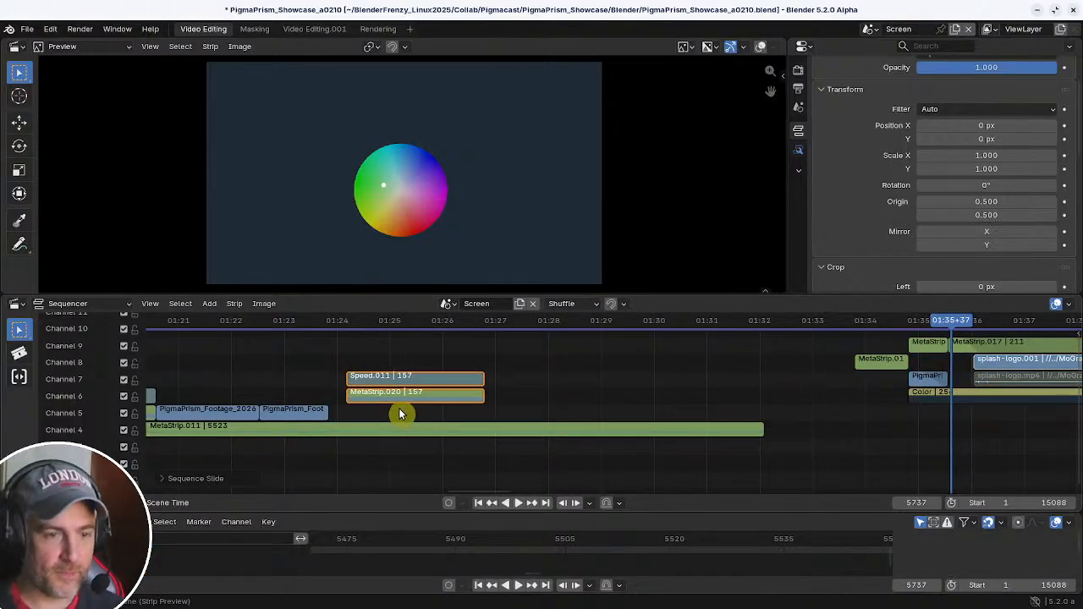
left_click(415, 395)
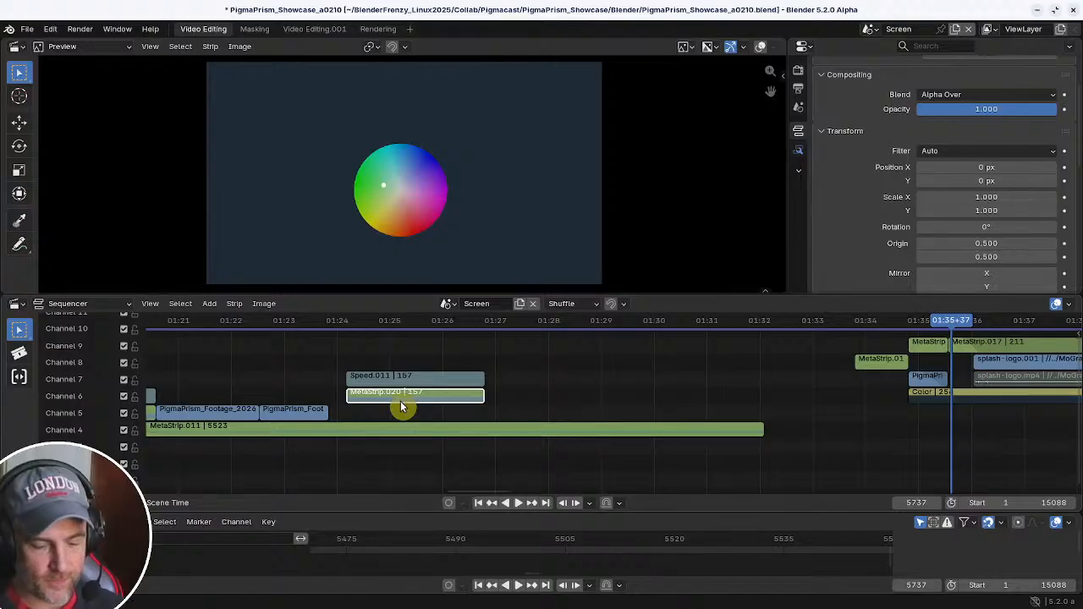
key("ctrl+alt+g")
- Slide the two separated footage strips on channel 5 earlier to butt against the preceding footage clip
left_click_drag(378, 368, 518, 415)
key("g")
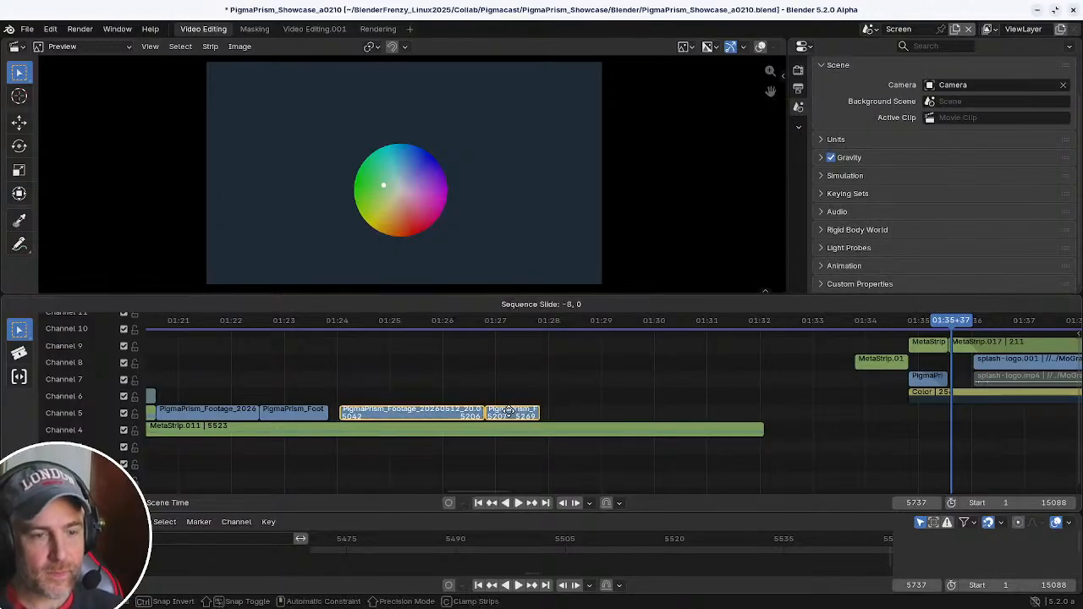
left_click(501, 413)
- Scrub to the end of the channel 5 footage and play the joined clips from 01:23+37
left_click_drag(432, 336, 543, 329)
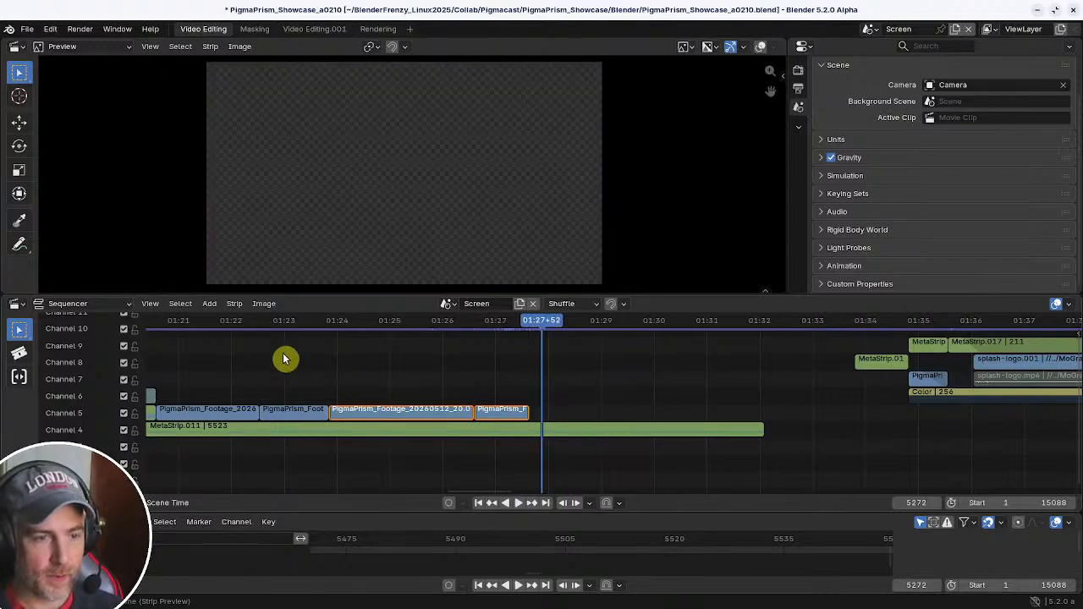
left_click_drag(284, 326, 314, 323)
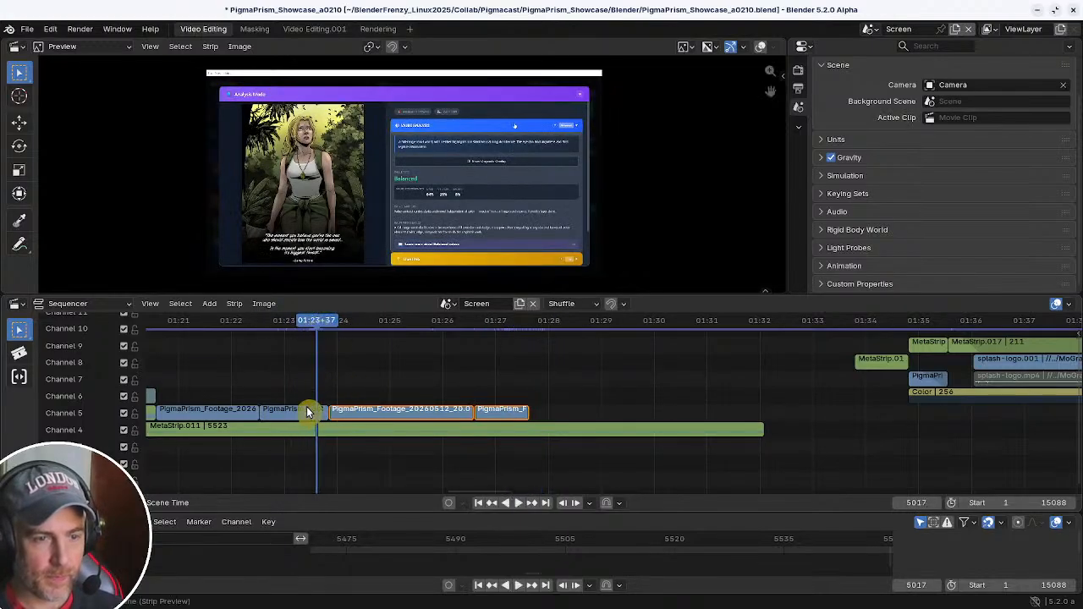
key("space")
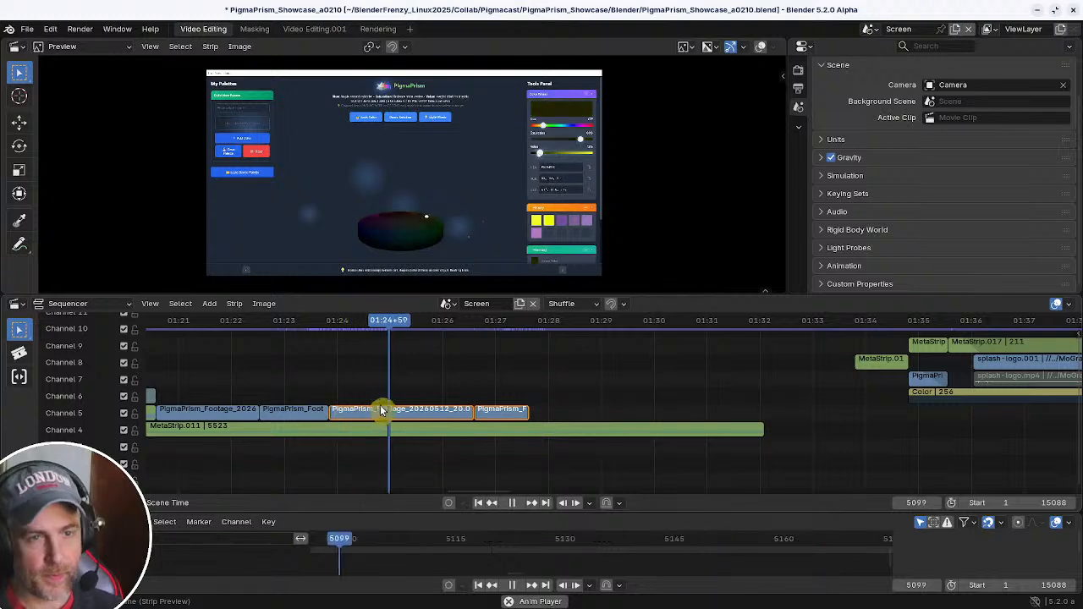
key("space")
- Inside MetaStrip.011, delete the short voice-over segment around 01:28 and slide the following segments about 44 frames earlier to close the gap
left_click(495, 431)
key("Tab")
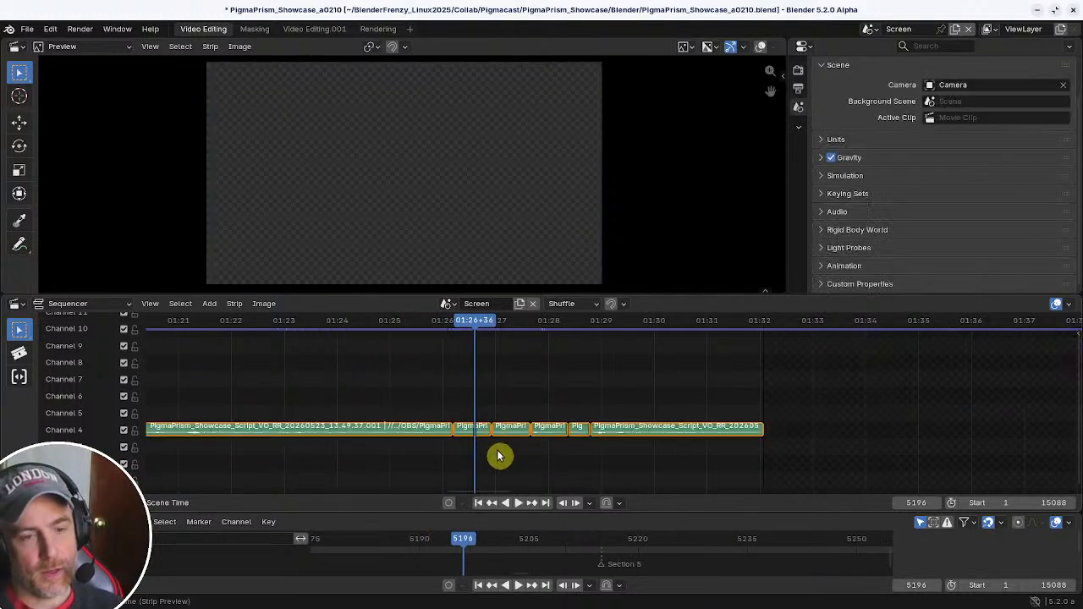
key("Home")
left_click(521, 409)
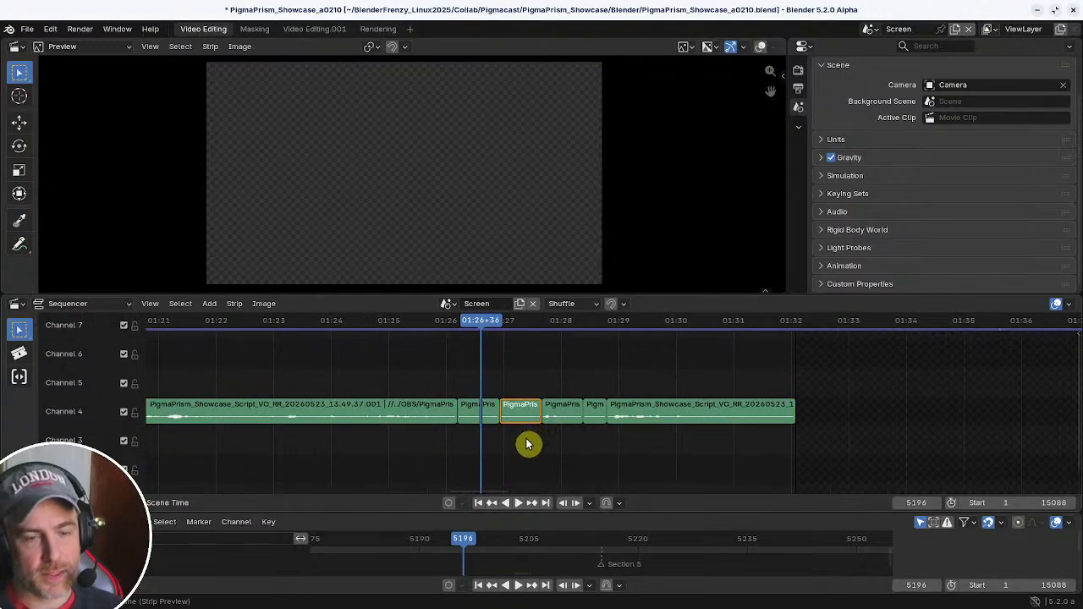
left_click(525, 444)
left_click_drag(526, 357, 690, 426)
key("g")
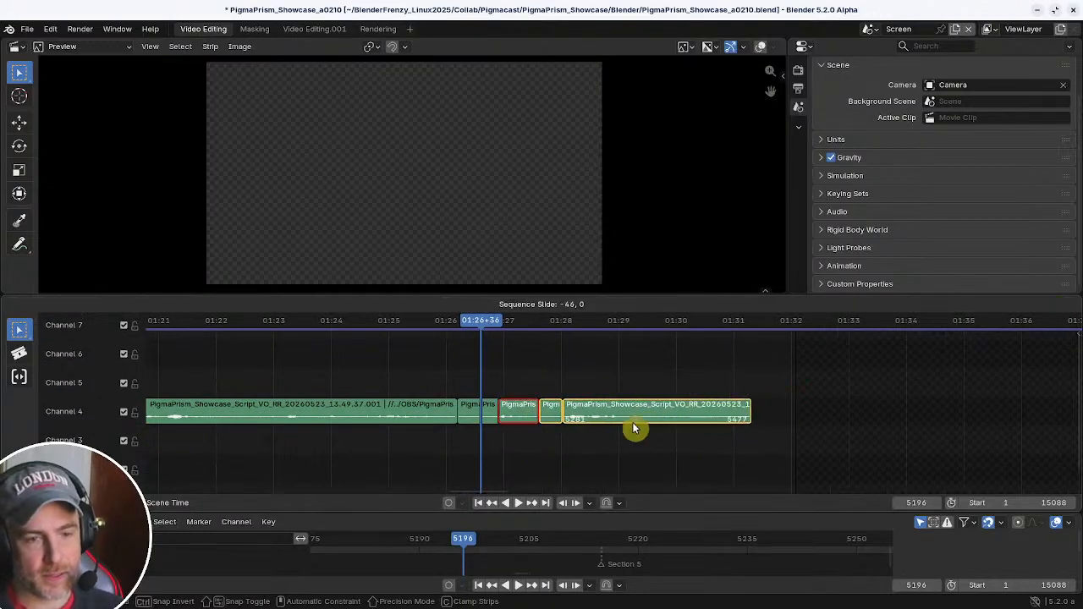
left_click(634, 429)
- Place the playhead at the voice-over's end, 01:31+20, leave the meta strip, and snap the end of MetaStrip.011 to it
left_click(761, 457)
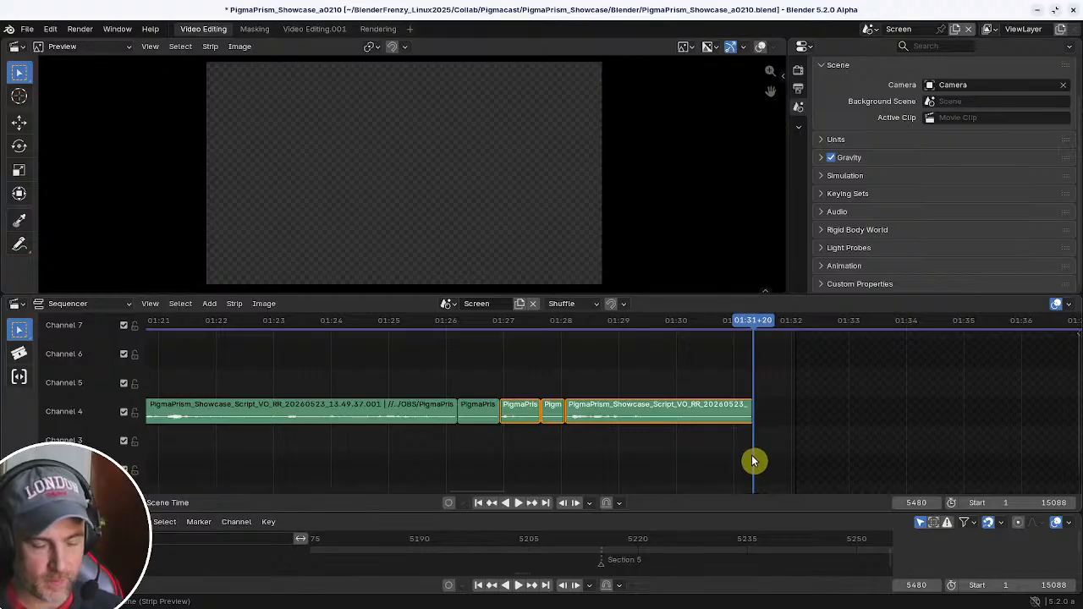
key("Tab")
left_click(789, 409)
key("shift+s")
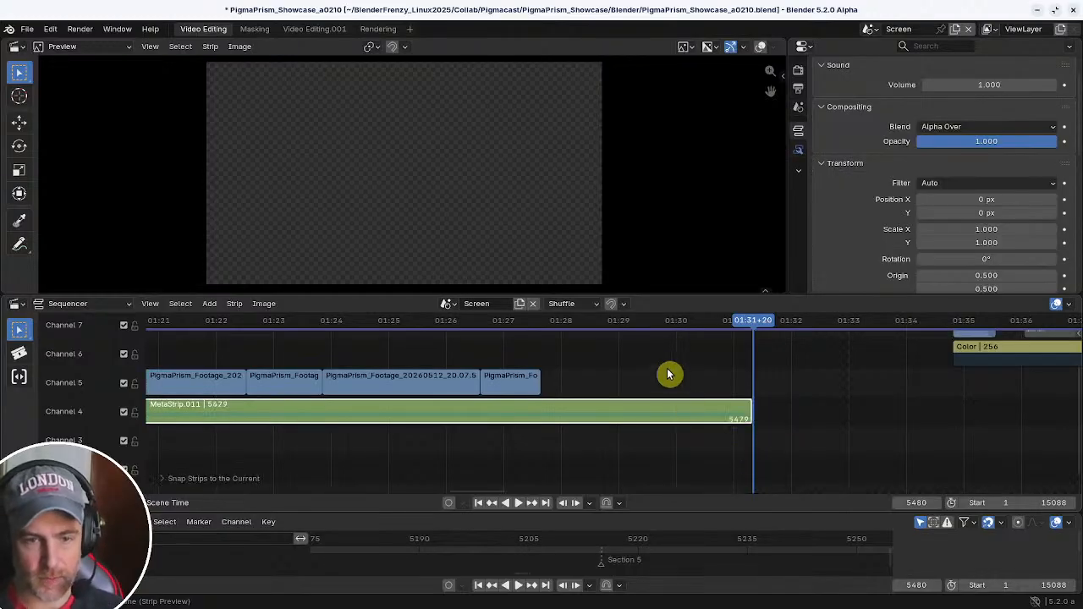
- Play the closing footage against the shortened voice-over from 01:25+12 past the end of the last channel 5 clip
middle_click_drag(590, 368, 632, 373)
left_click_drag(530, 327, 485, 339)
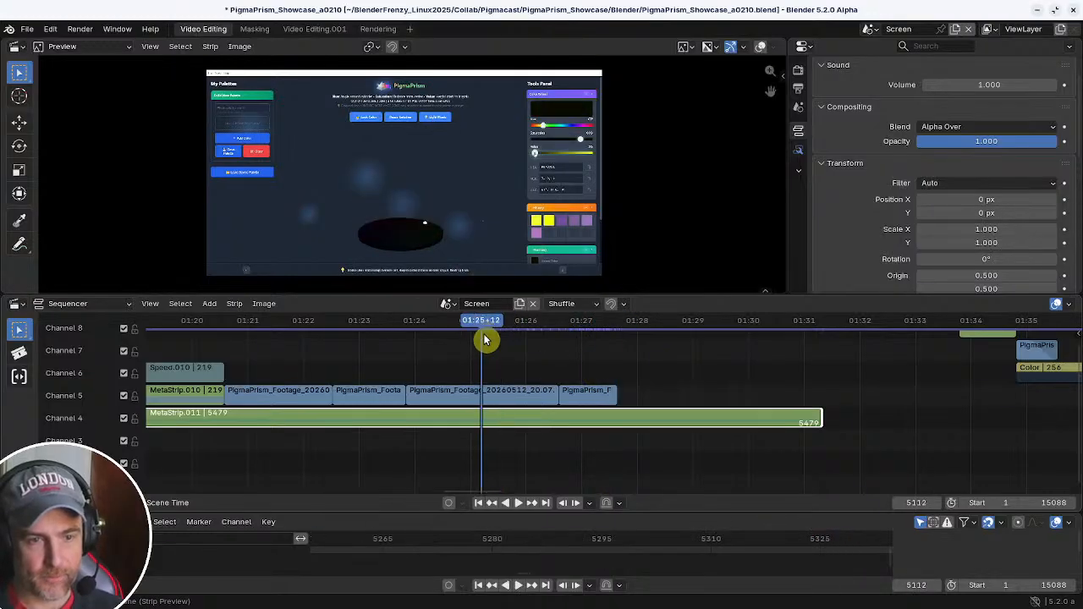
key("space")
middle_click_drag(588, 383, 487, 371)
key("space")
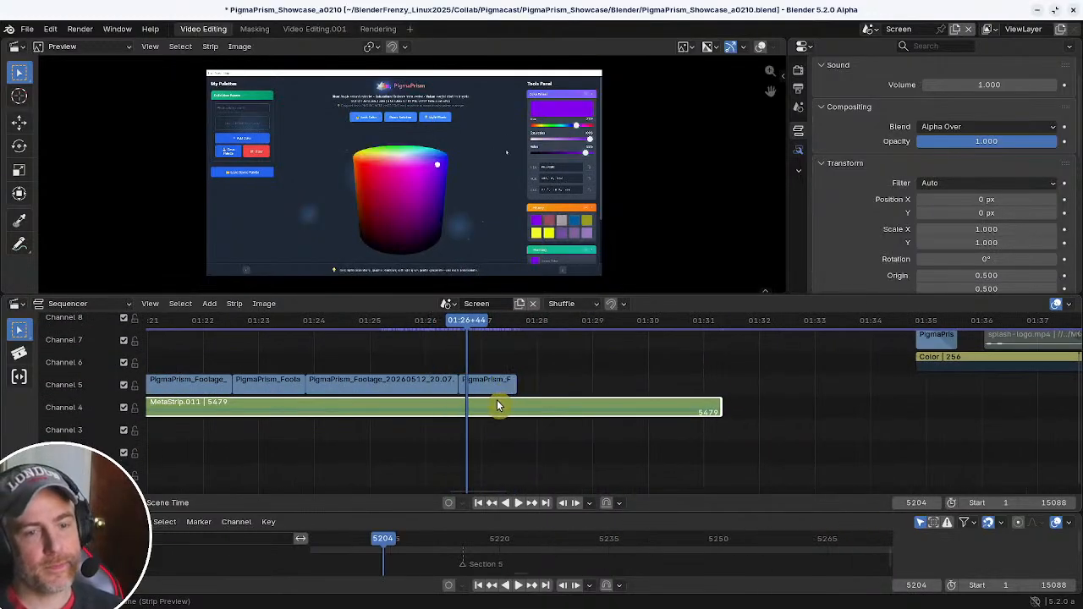
key("space")
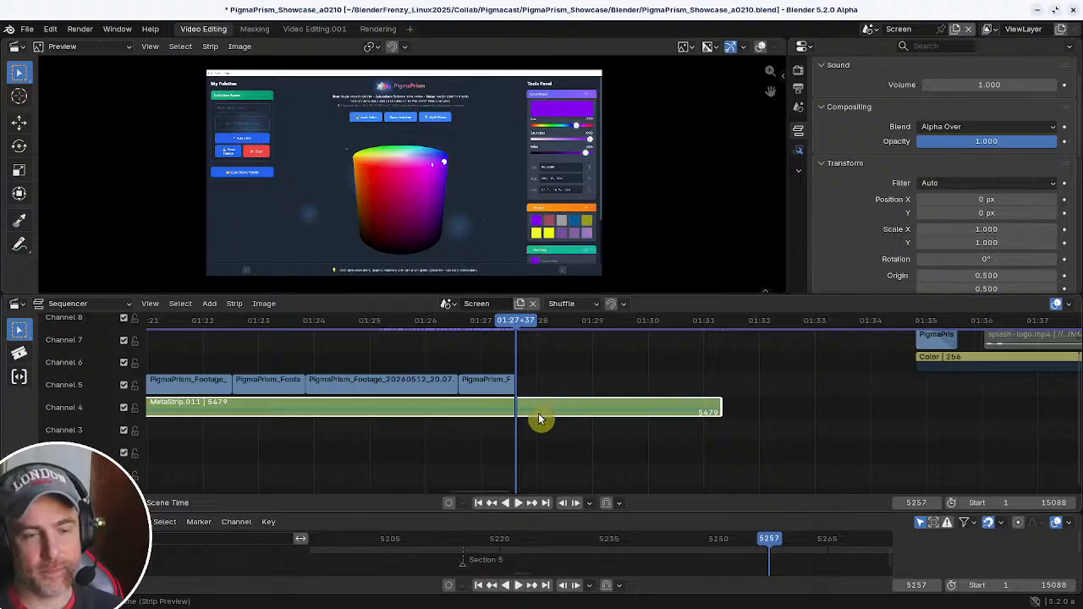
middle_click_drag(728, 378, 673, 423)
middle_click_drag(507, 396, 499, 401, "ctrl")
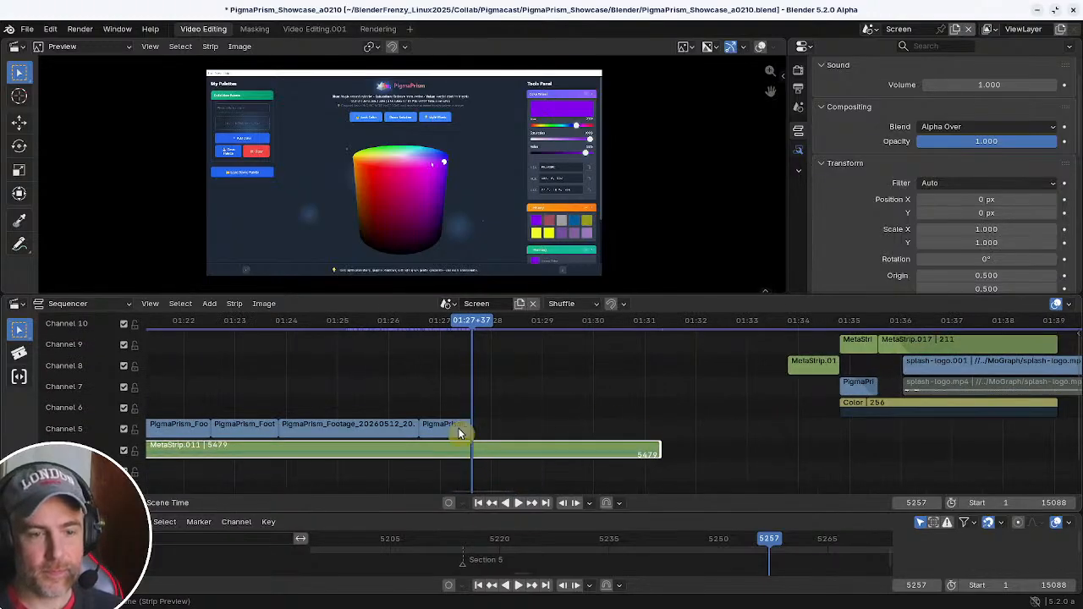
key("space")
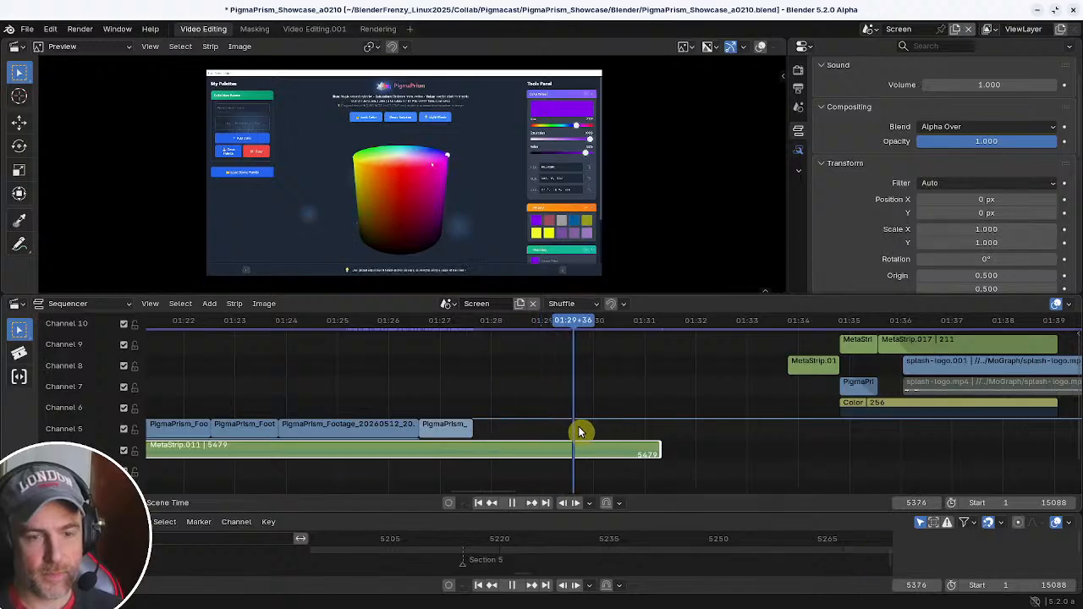
key("space")
- Slide the color wheel and splash-logo strips earlier together so MetaStrip.014 starts at 01:30+10
right_click_drag(612, 425, 601, 417, "shift")
middle_click_drag(685, 394, 592, 371)
scroll(595, 372, "down", 2)
left_click_drag(611, 340, 897, 478)
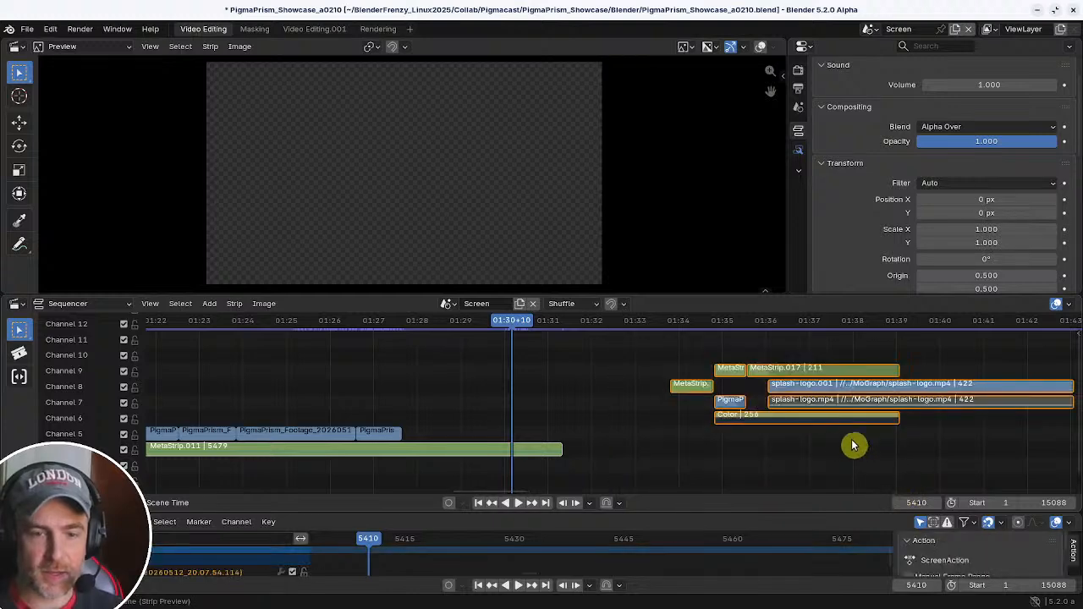
key("g")
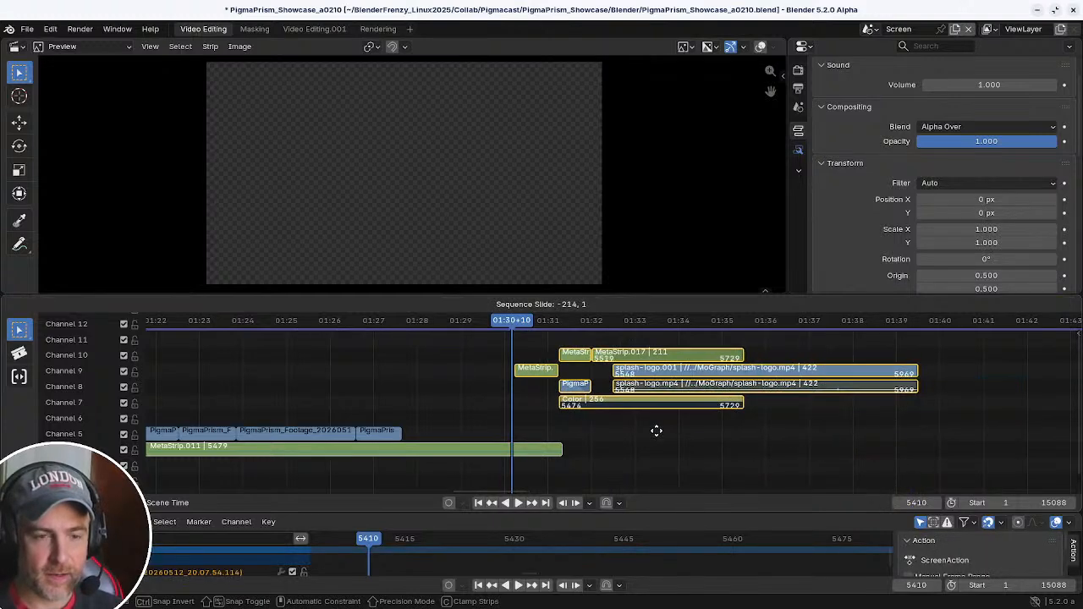
left_click(648, 442)
- Play and scrub from the last footage clip through the gap before MetaStrip.014 to check the timing
middle_click_drag(648, 442, 584, 410, "ctrl")
right_click_drag(449, 380, 430, 383, "shift")
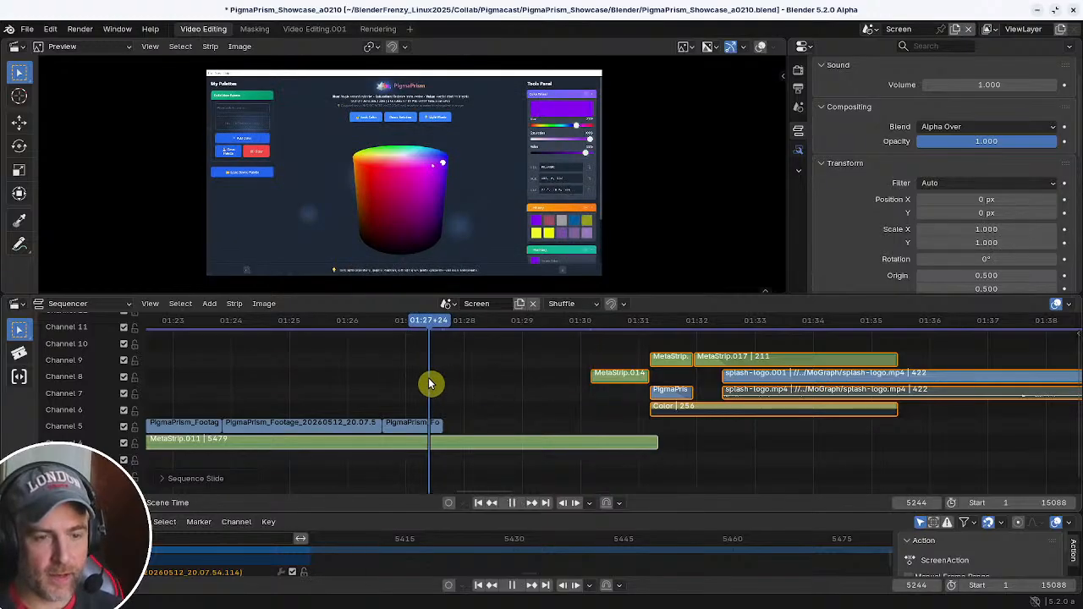
left_click(416, 427)
key("space")
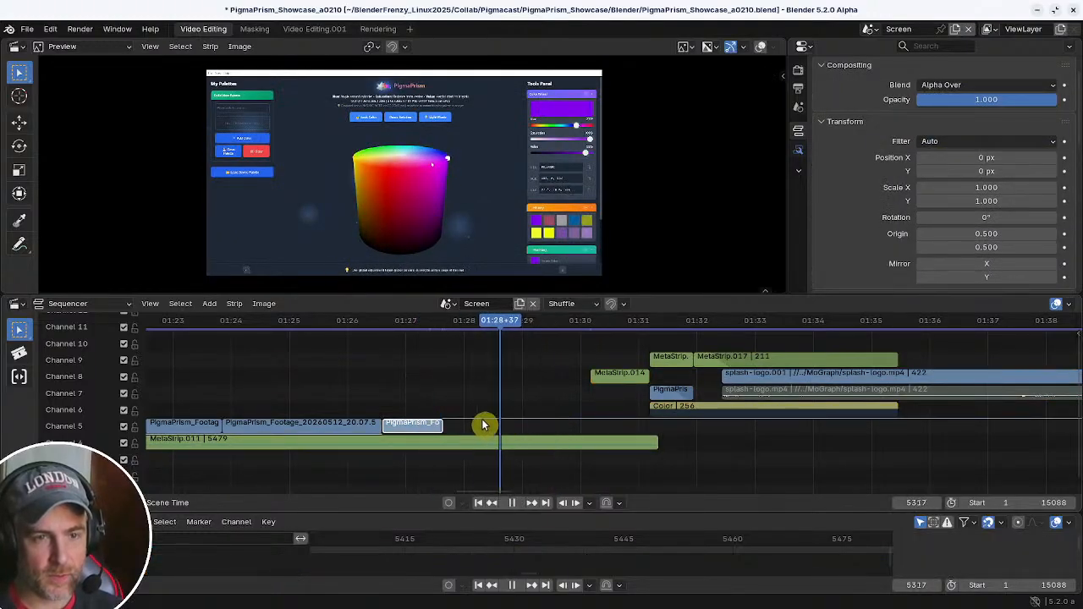
right_click_drag(481, 419, 549, 411, "shift")
key("space")
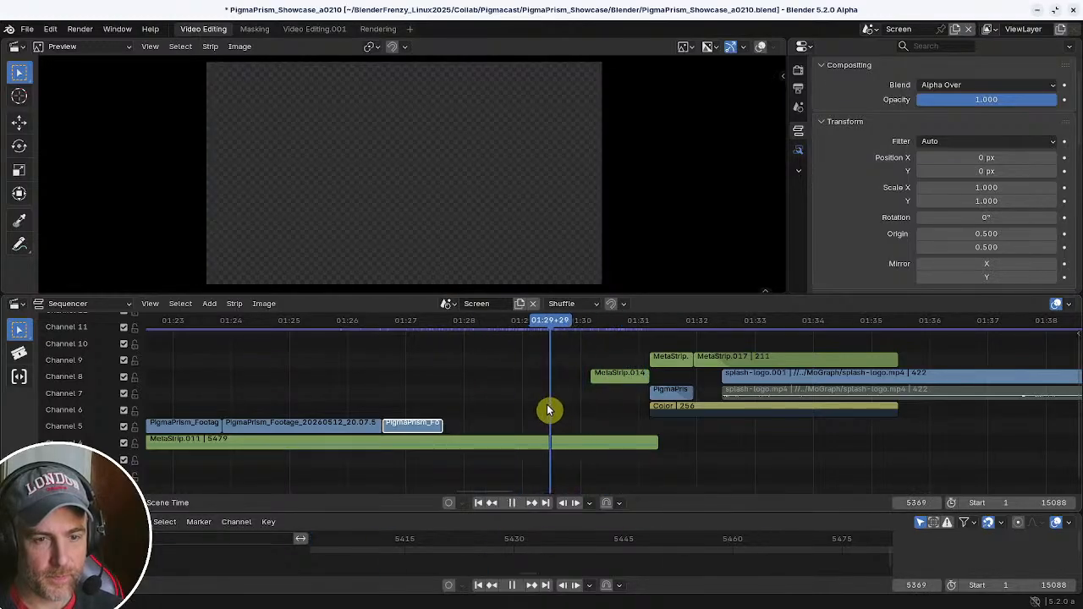
- Slide all strips from MetaStrip.014 through the splash logo 90 frames earlier on their same channels
left_click_drag(568, 347, 733, 416)
key("g")
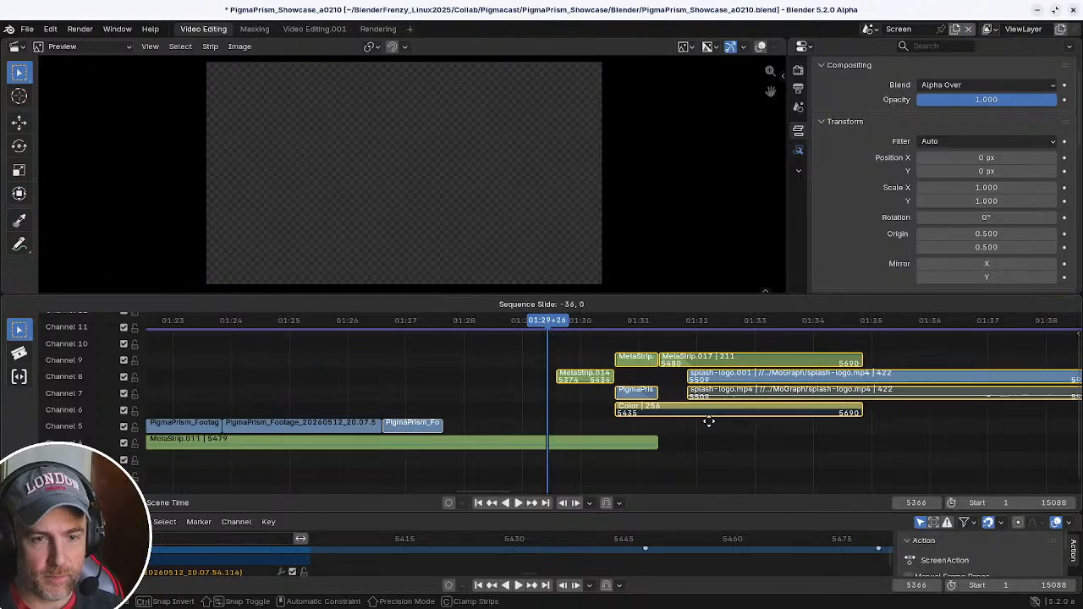
right_click(701, 423)
right_click_drag(592, 423, 633, 452, "shift")
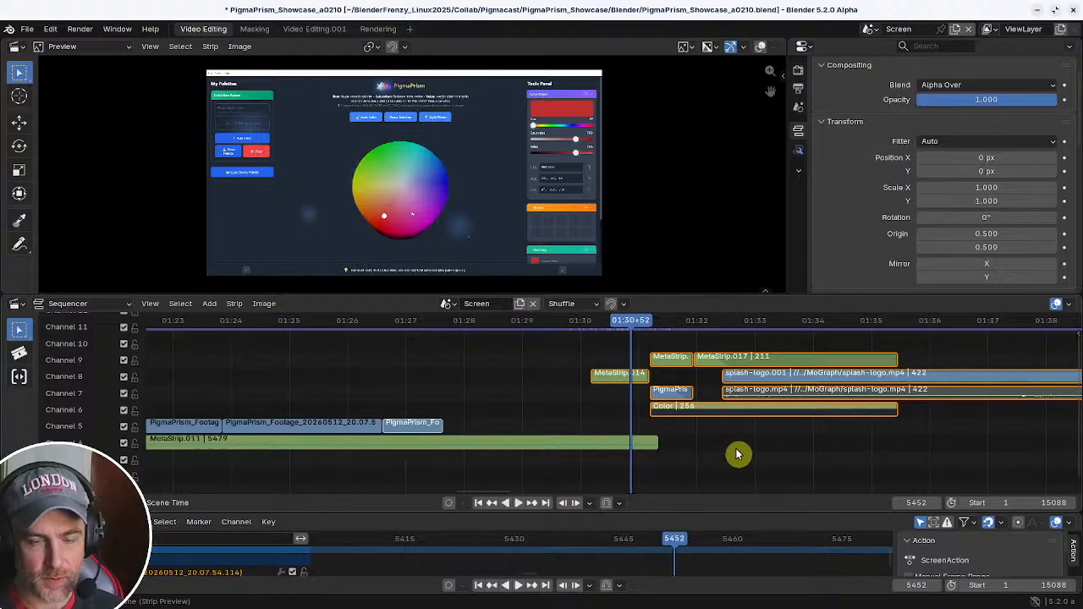
key("g")
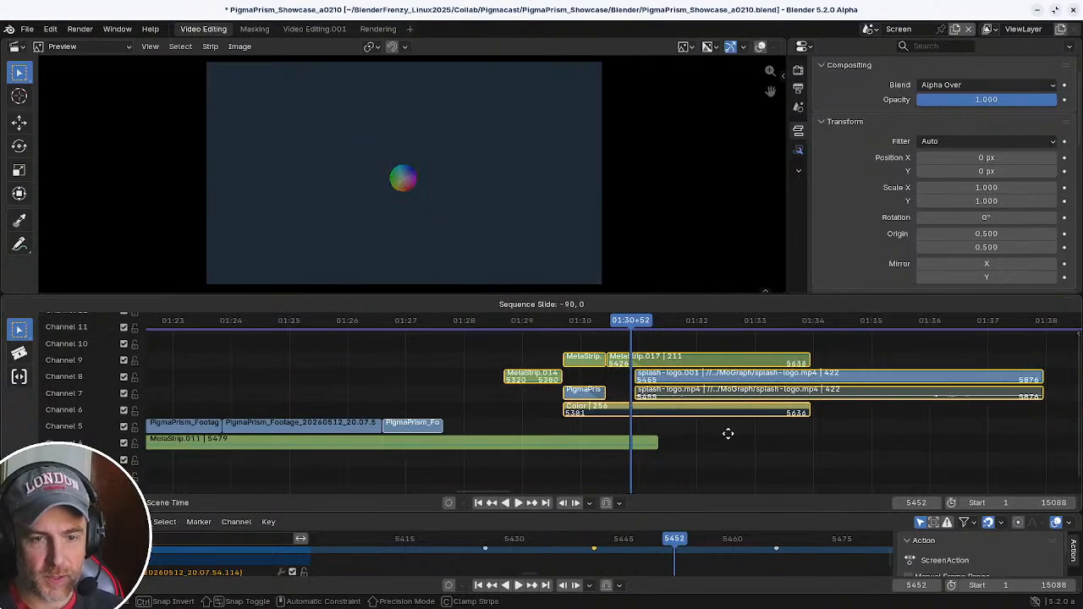
left_click(727, 434)
- Scrub back through the last channel 5 footage clips, stopping at 01:27+00
right_click_drag(728, 438, 504, 369, "shift")
middle_click_drag(320, 368, 437, 372)
right_click_drag(438, 373, 524, 367, "shift")
- Try extending the 20.07.54.082 footage clip and sliding the last clip later to meet MetaStrip.014
left_click(476, 433)
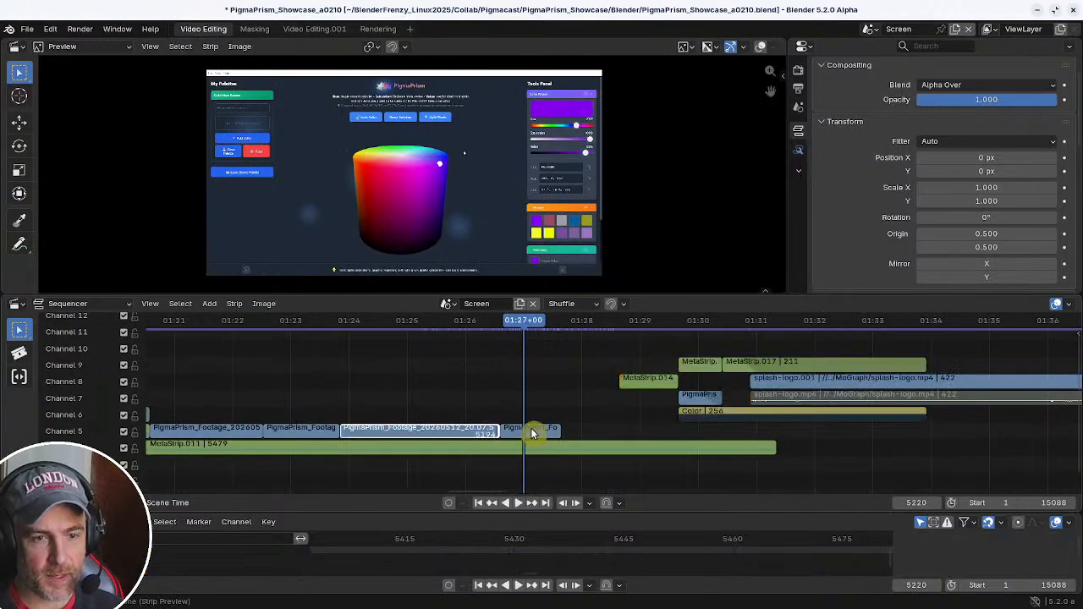
middle_click_drag(534, 434, 538, 412, "ctrl")
left_click_drag(519, 448, 585, 437)
key("space")
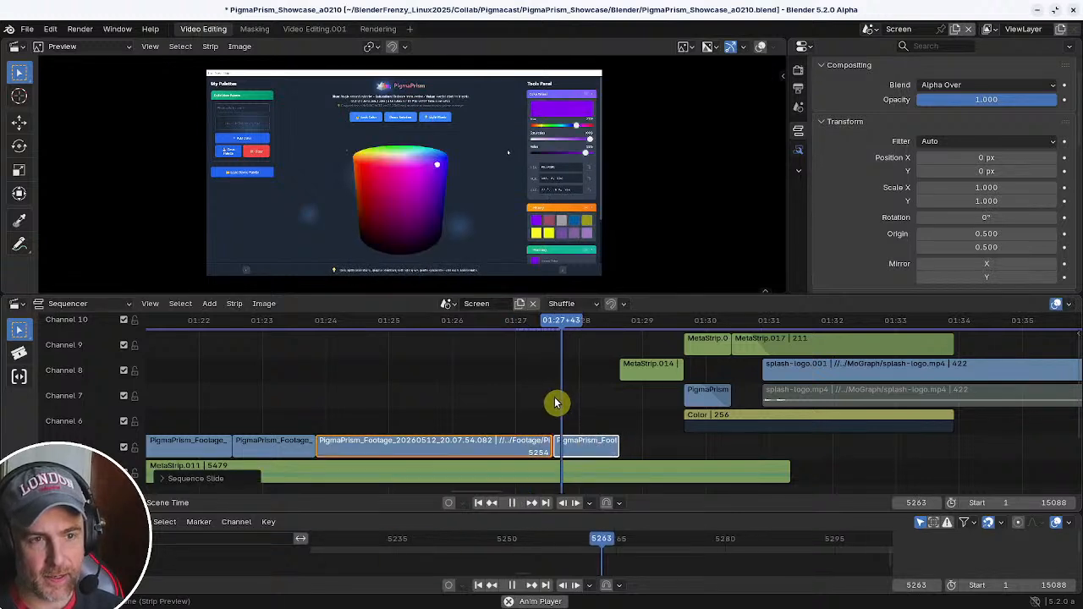
right_click_drag(542, 398, 473, 399, "shift")
key("ctrl+z")
key("ctrl+z")
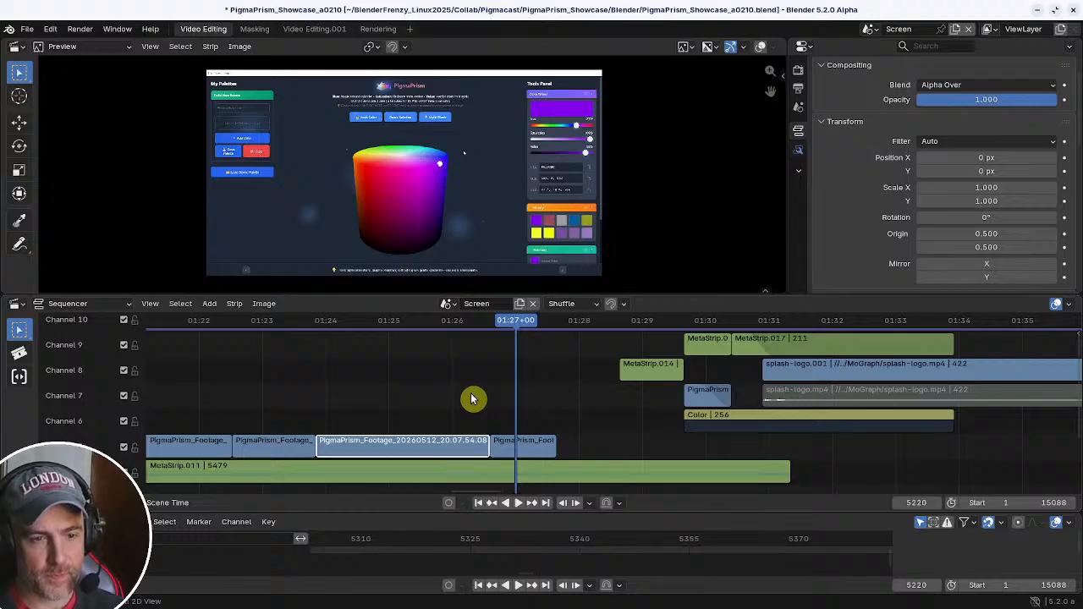
- Scrub through the last two channel 5 clips with an enlarged preview to examine the color cylinder across their cut
key("ctrl+bracketright")
right_click_drag(441, 397, 502, 427, "shift")
left_click(516, 448)
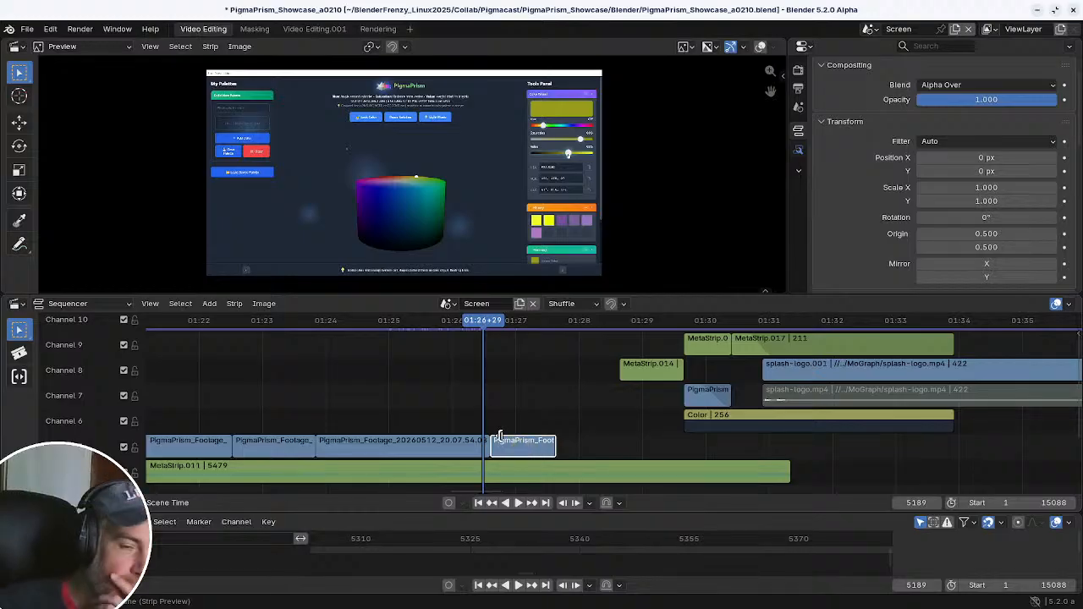
right_click_drag(510, 436, 410, 376, "shift")
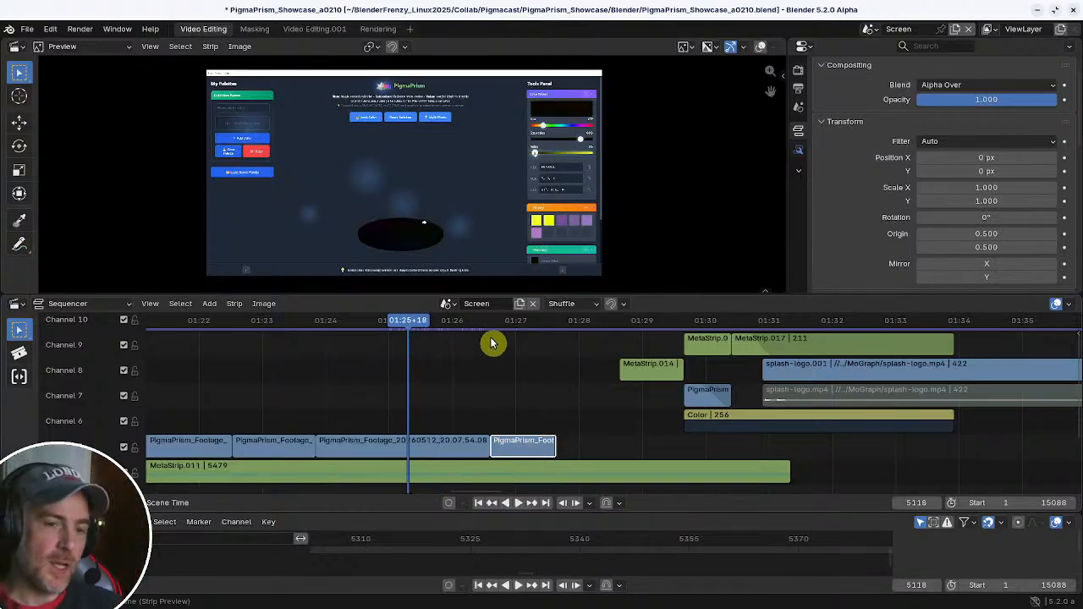
right_click_drag(399, 365, 491, 338, "shift")
scroll(565, 154, "up", 2)
key("space")
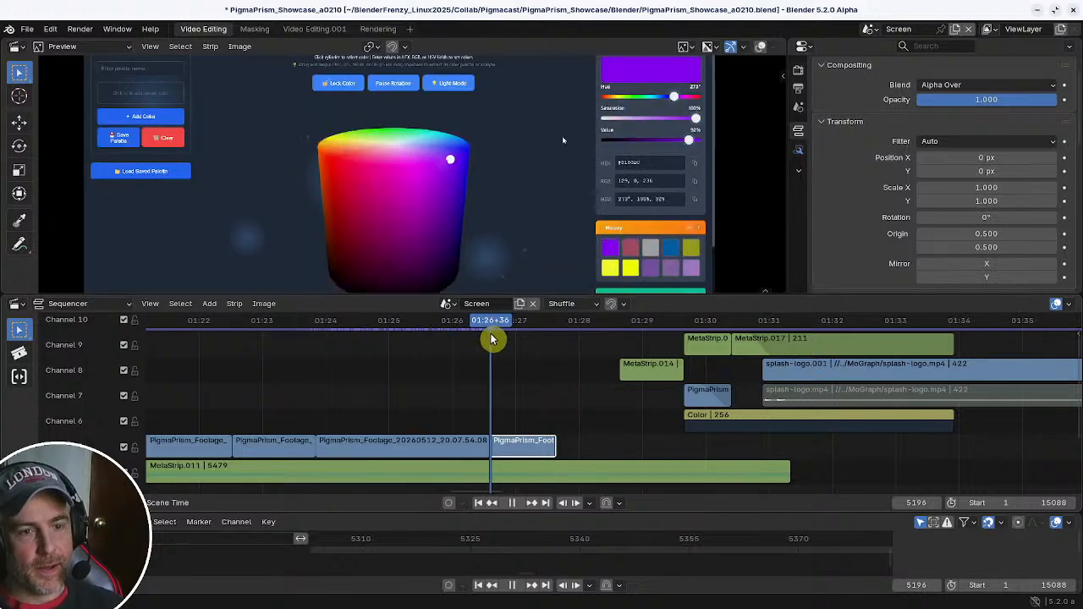
right_click_drag(462, 442, 604, 436, "shift")
right_click_drag(470, 444, 551, 443, "shift")
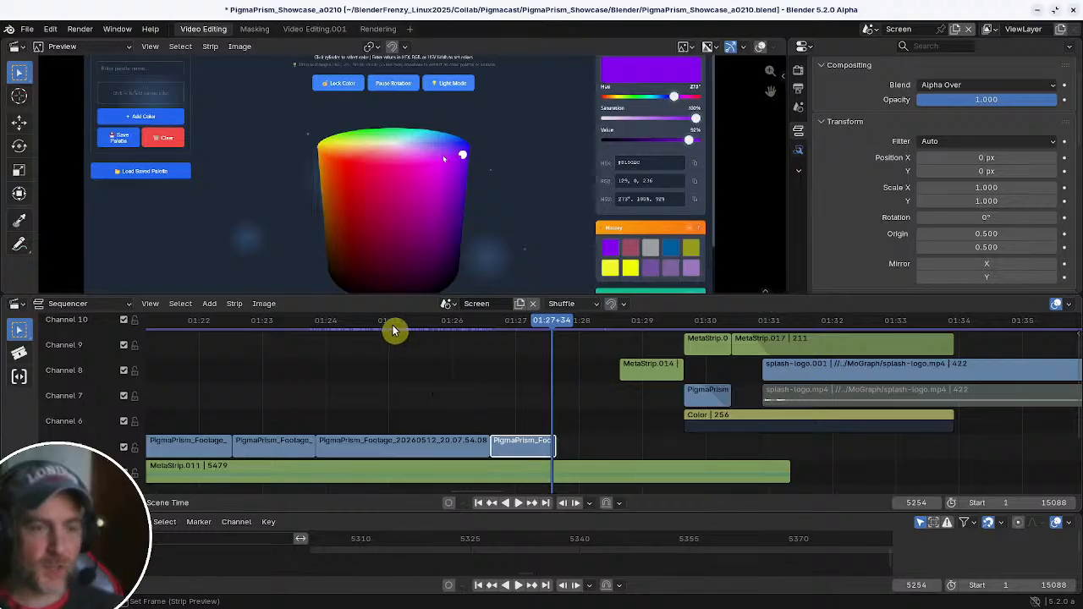
mouse_move(394, 330)
left_mouse_down()
mouse_move(324, 330)
mouse_move(394, 340)
left_mouse_up()
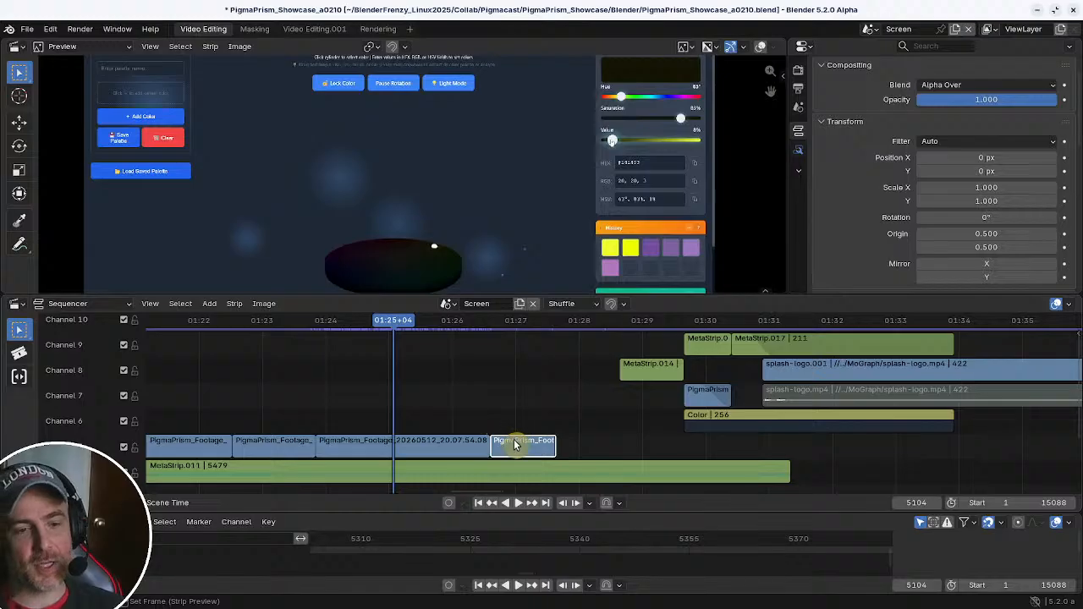
- Move the last footage clip aside onto channel 4 beyond MetaStrip.011, and mute MetaStrip.011
left_click_drag(516, 446, 899, 463)
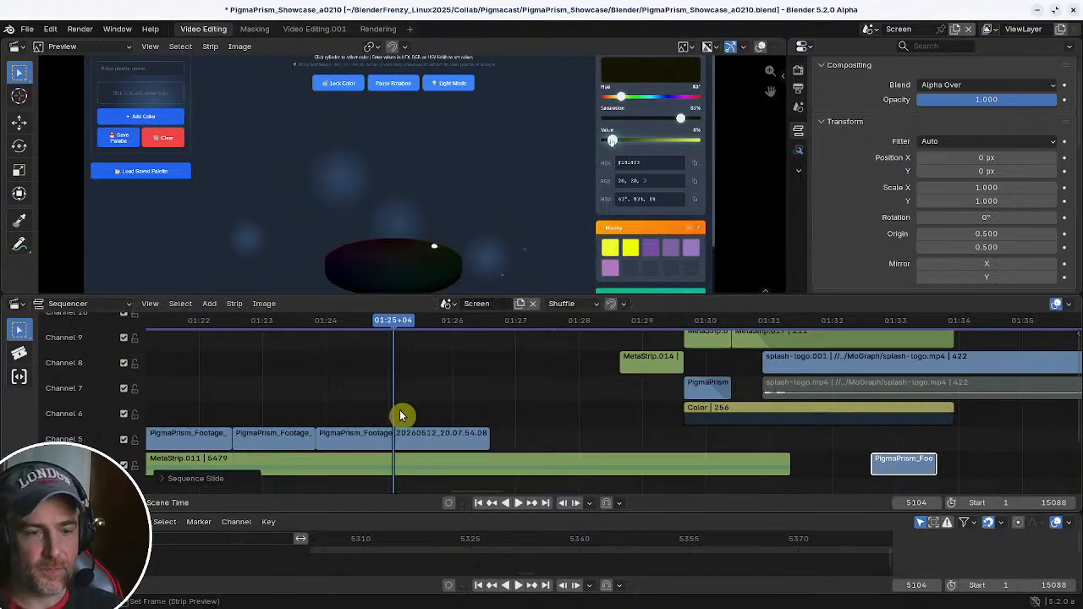
left_click(415, 467)
key("h")
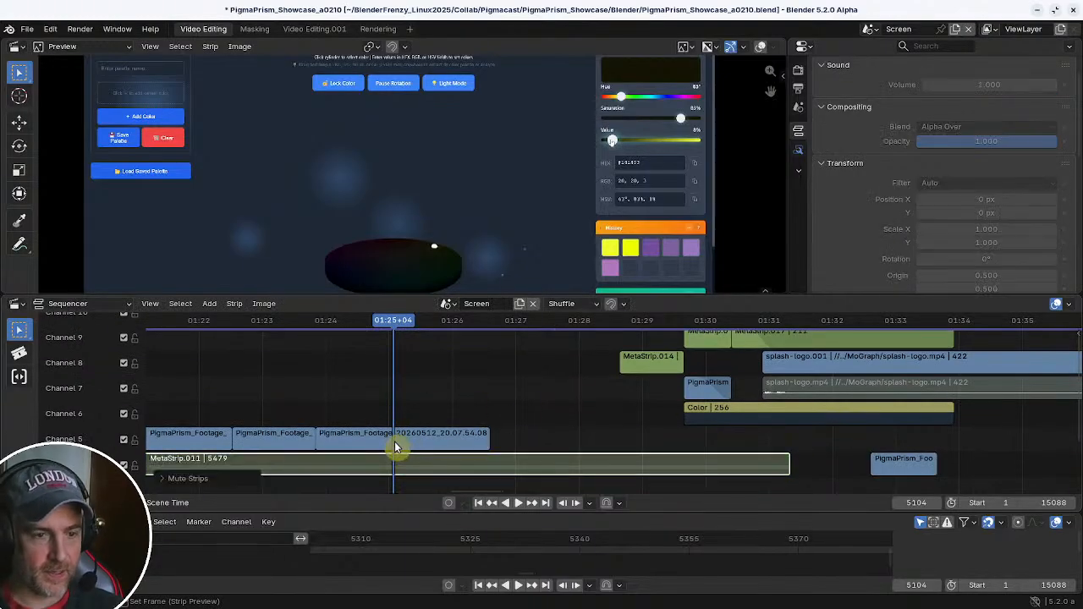
- Trim the 20.07.54.082 footage clip to end at 01:25+23 and group the remaining piece into a meta strip
left_click(392, 443)
right_click_drag(274, 398, 414, 387, "shift")
scroll(413, 247, "down", 1)
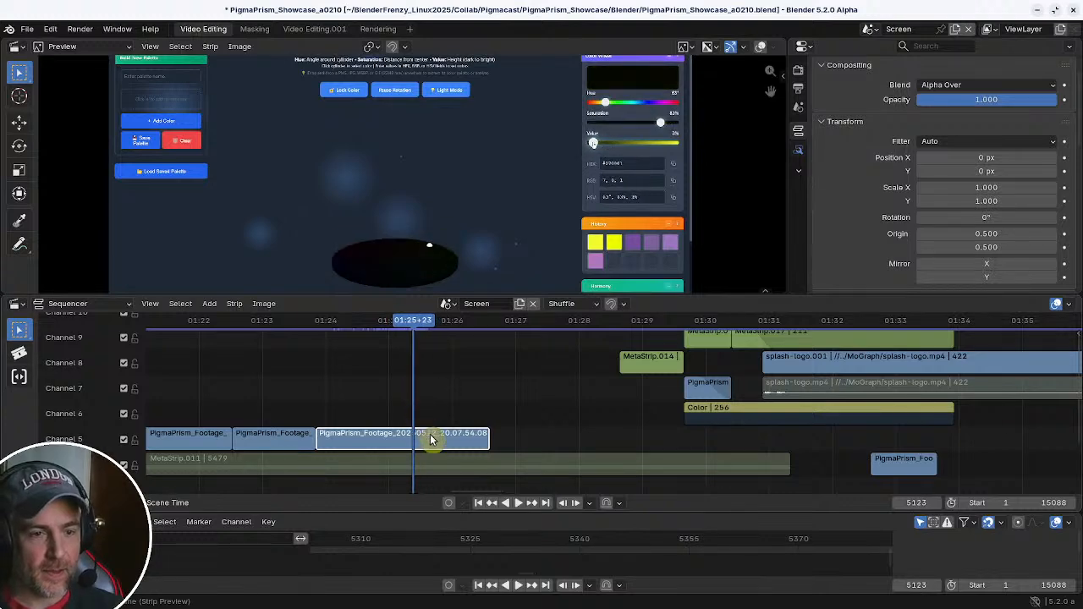
middle_click_drag(451, 436, 496, 425)
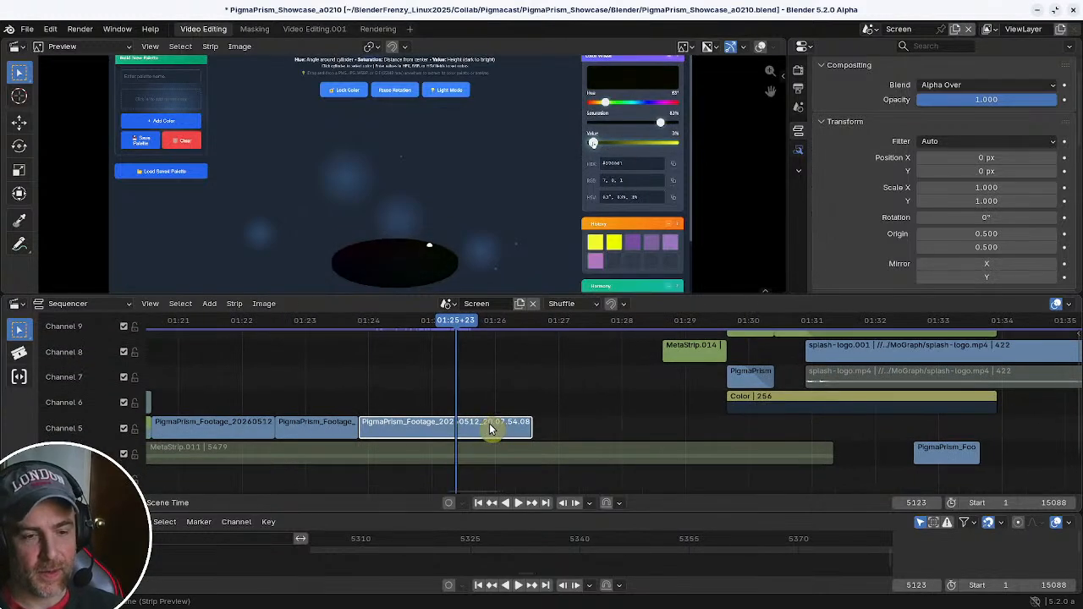
key("Delete")
left_click(418, 429)
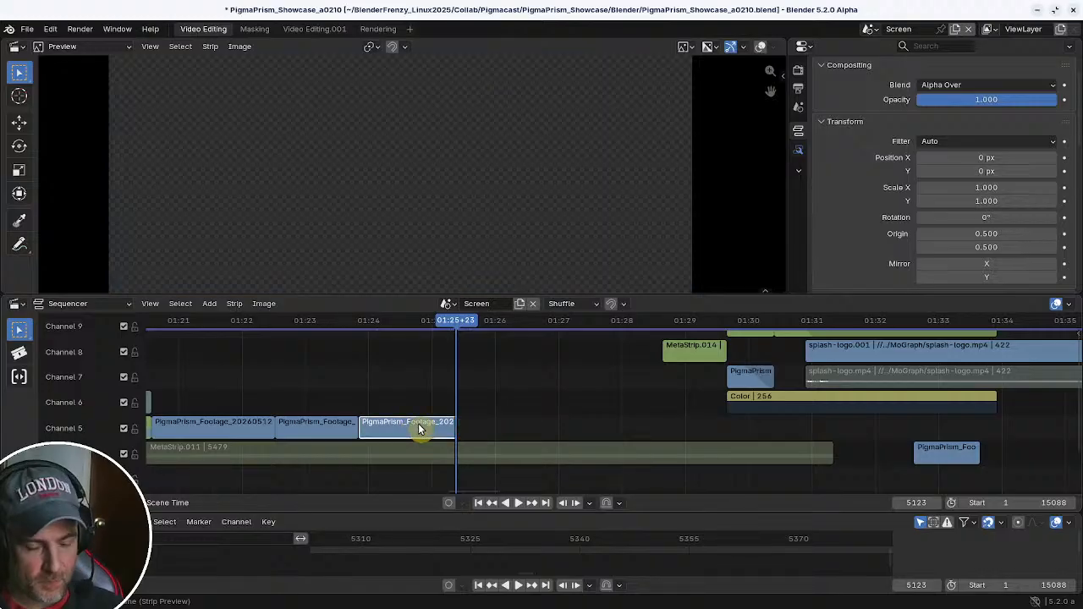
key("ctrl+g")
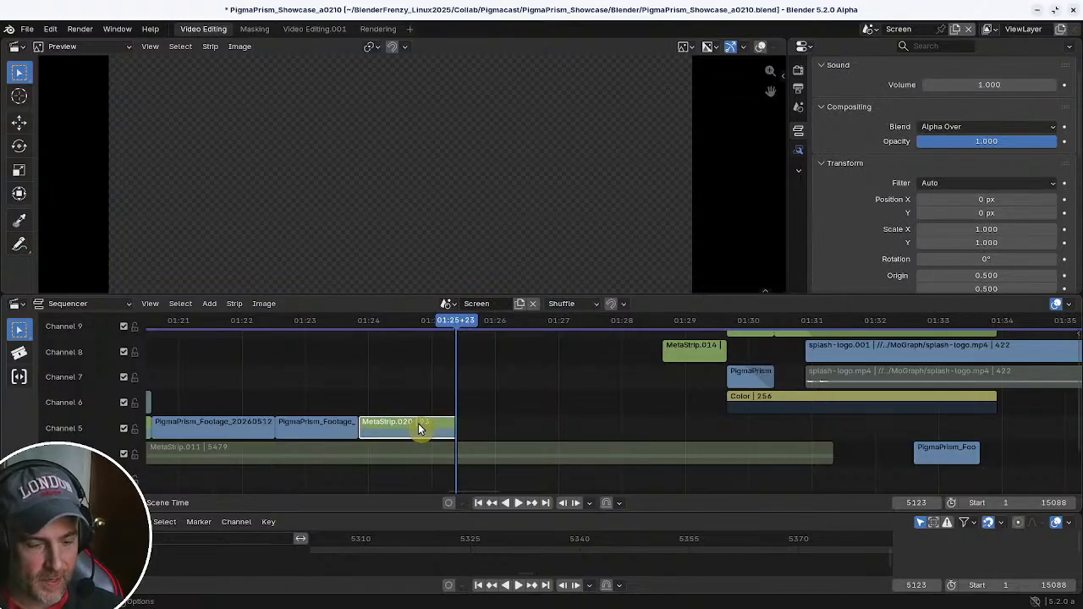
- Duplicate MetaStrip.020 onto channel 5 to begin at 01:25+23, and enable Reverse Frames on the copy
key("shift+d")
left_click(478, 422)
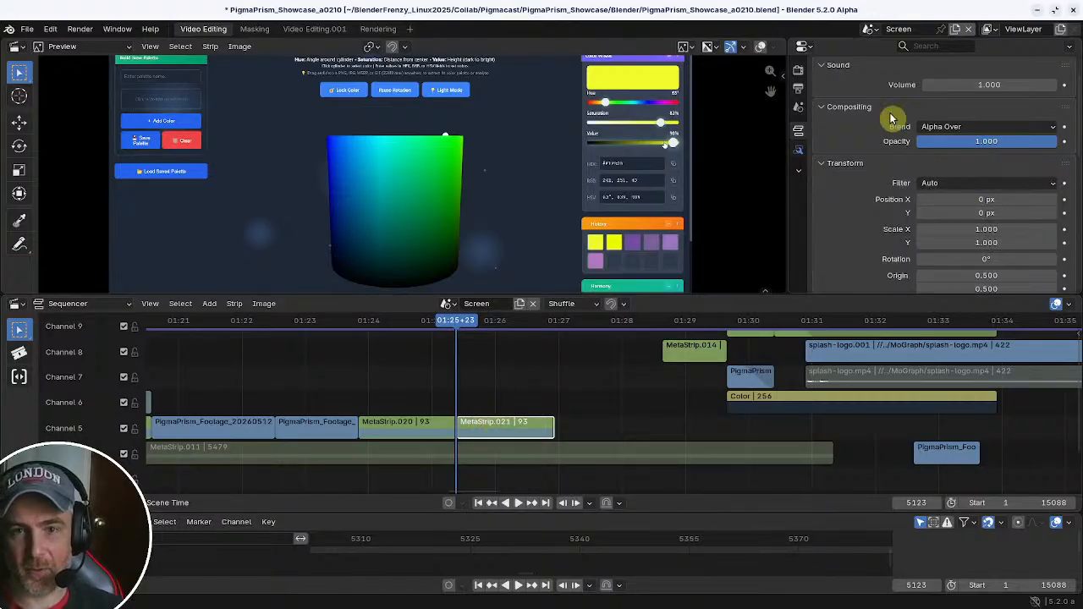
scroll(890, 166, "down", 8)
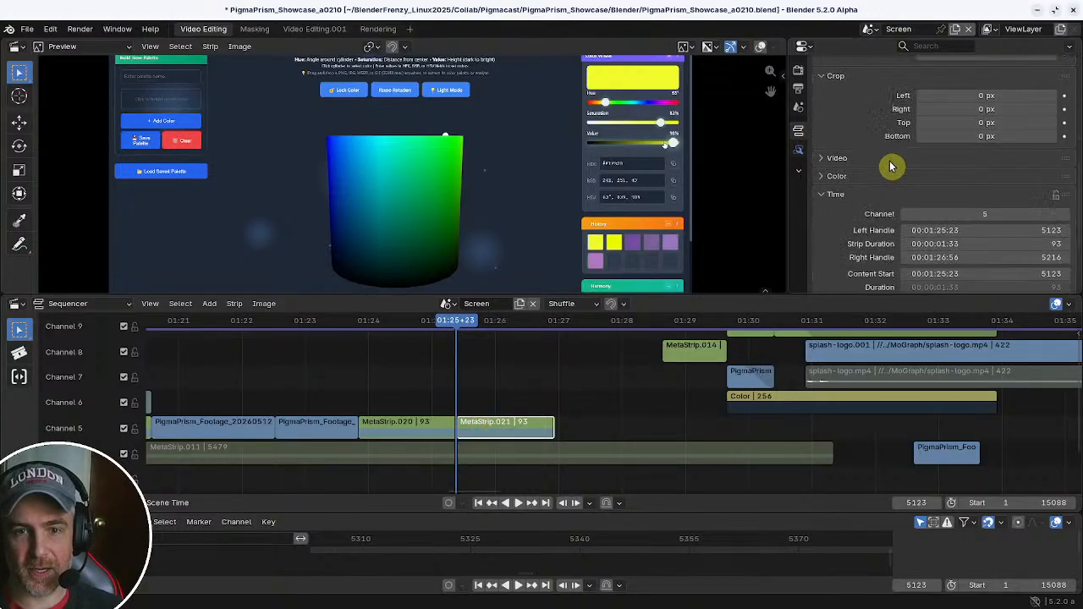
left_click(836, 179)
left_click(837, 180)
left_click(840, 159)
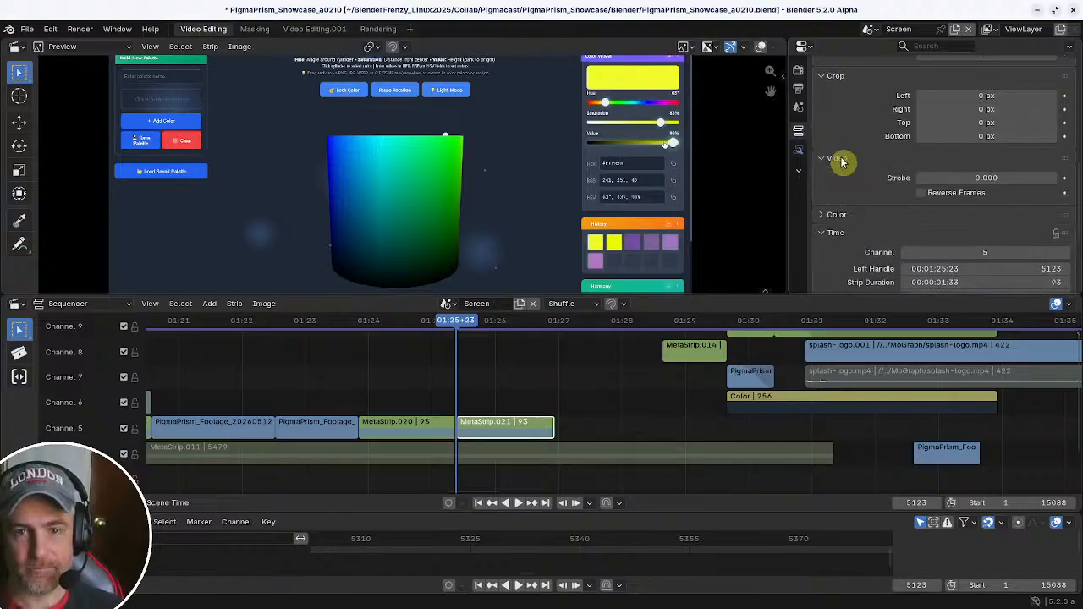
left_click(922, 194)
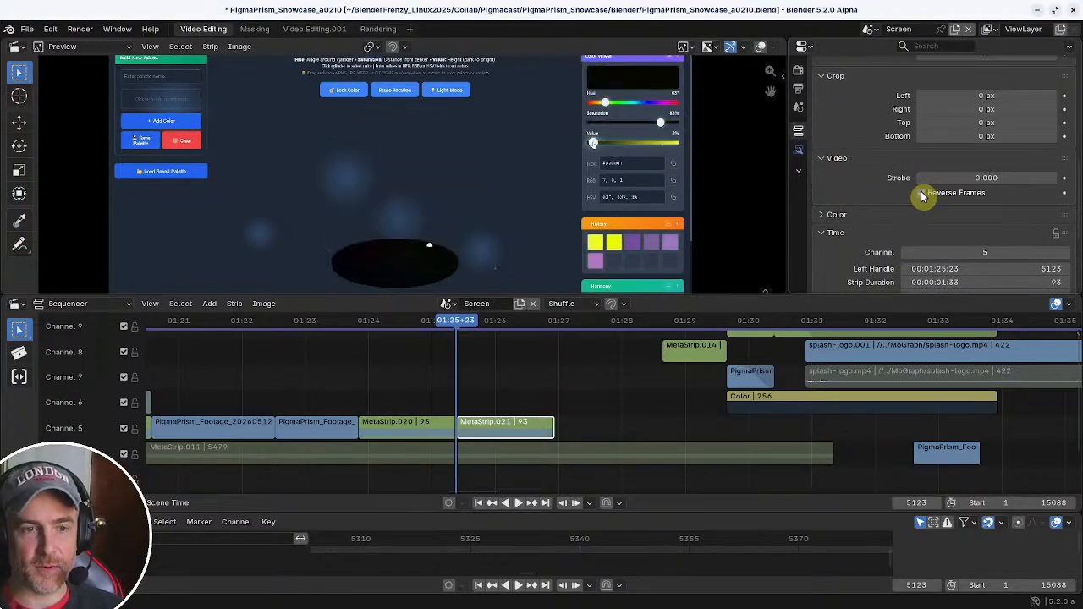
- Play back MetaStrip.020 and the reversed MetaStrip.021 to examine the color cylinder's shrink and regrow motion
left_click(375, 324)
key("space")
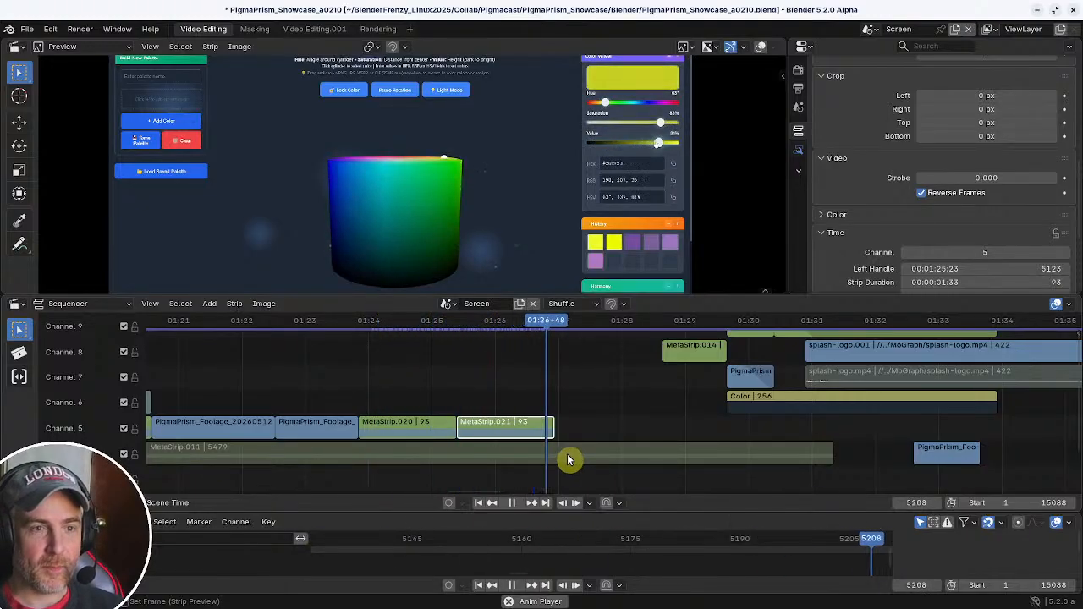
key("space")
mouse_move(560, 327)
left_mouse_down()
mouse_move(399, 325)
mouse_move(548, 328)
left_mouse_up()
- Move the footage clip from channel 4 to channel 5 directly after MetaStrip.021 and play across the cut
left_click_drag(930, 447, 562, 423)
key("space")
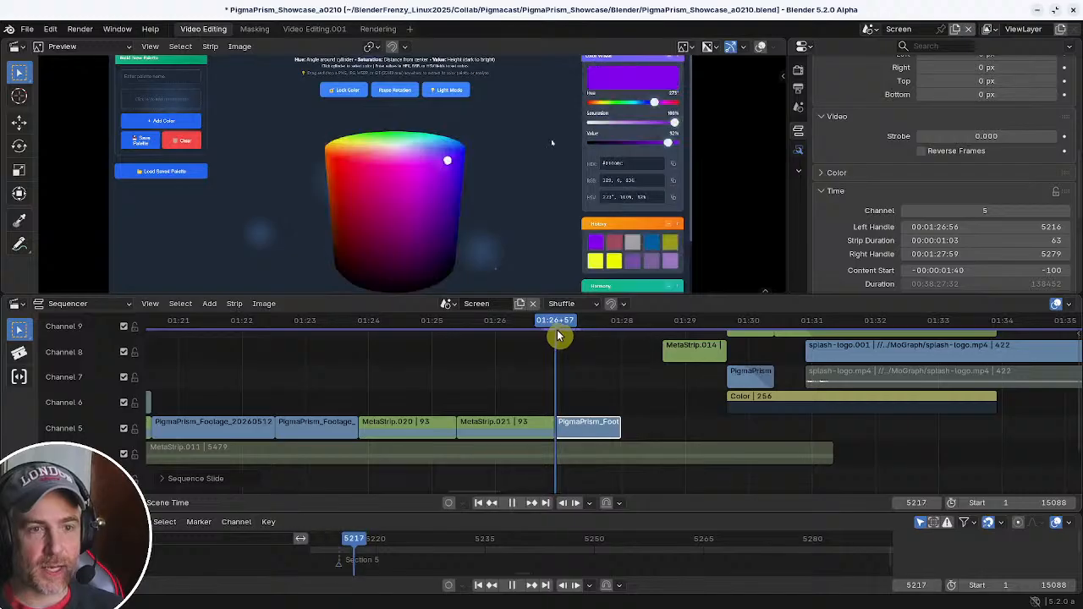
key("space")
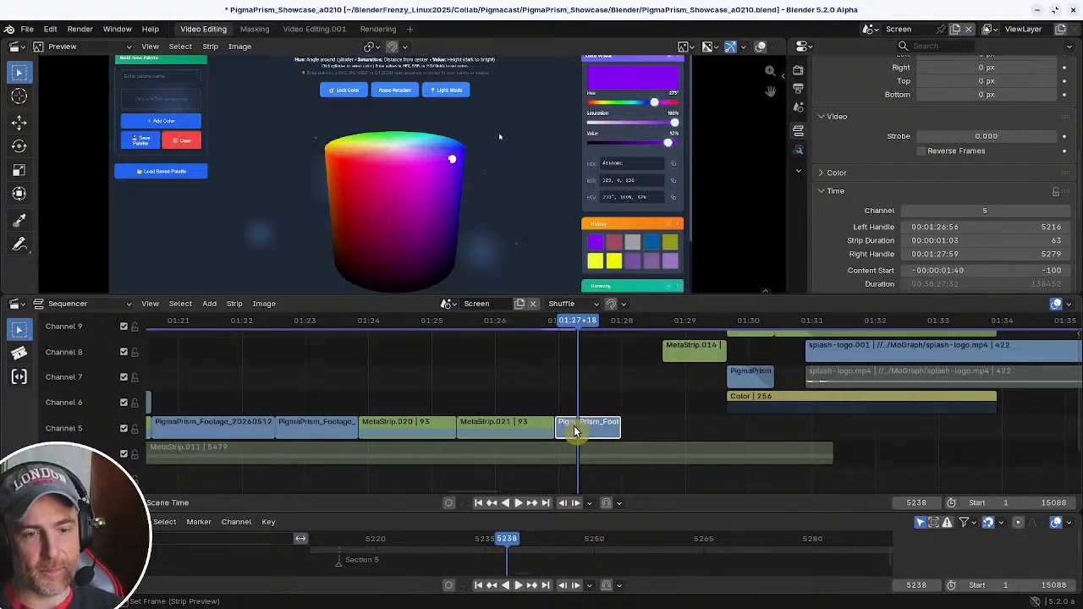
- Examine the frames around the cut after MetaStrip.021 and try slipping the footage clip's contents earlier
right_click_drag(574, 428, 554, 422, "shift")
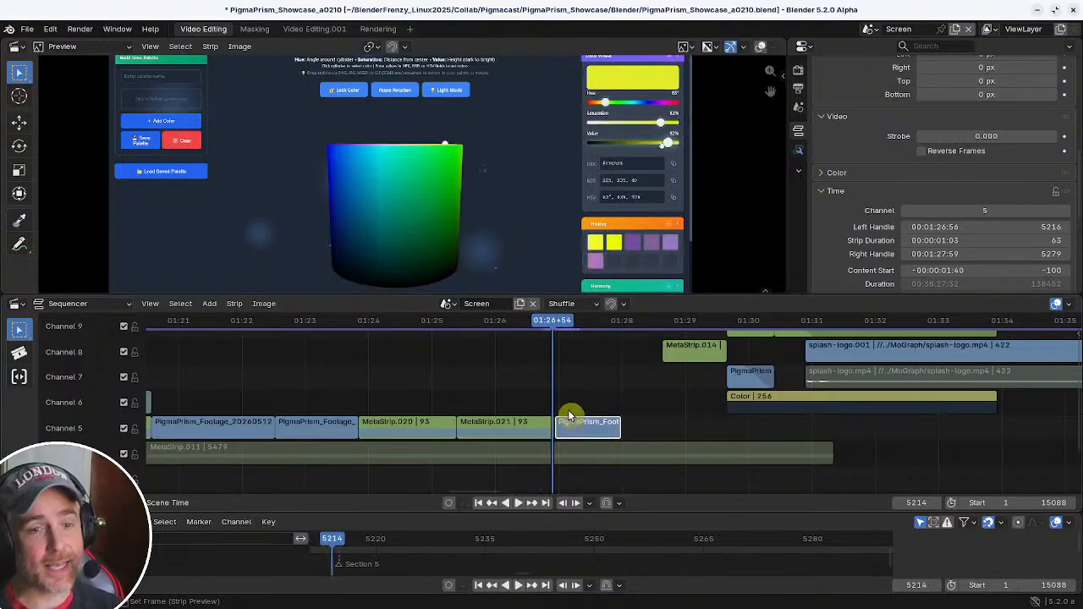
key("Page_Down")
key("Page_Up")
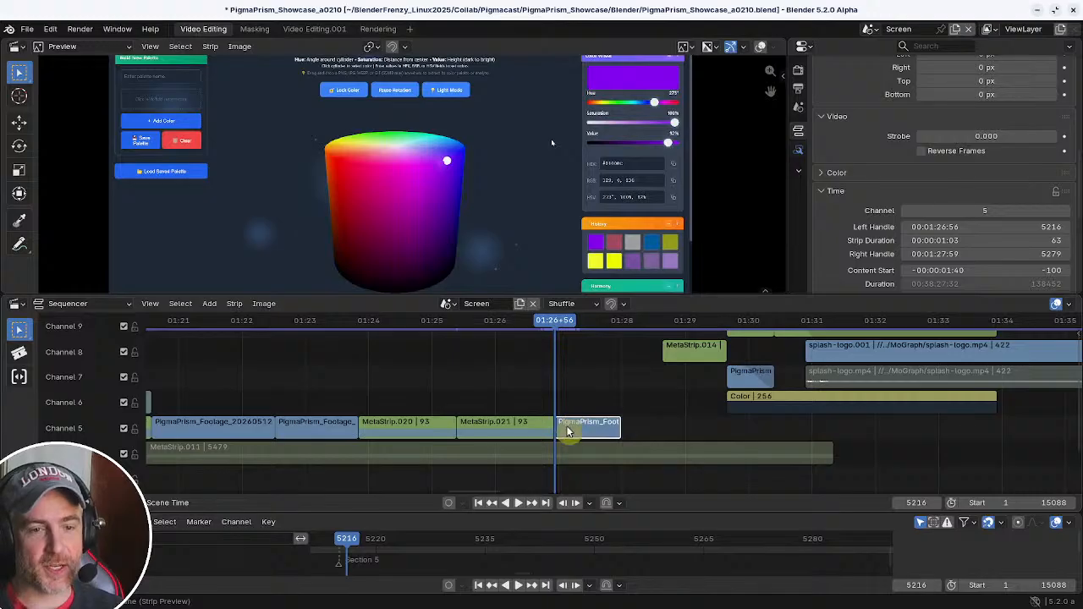
key("s")
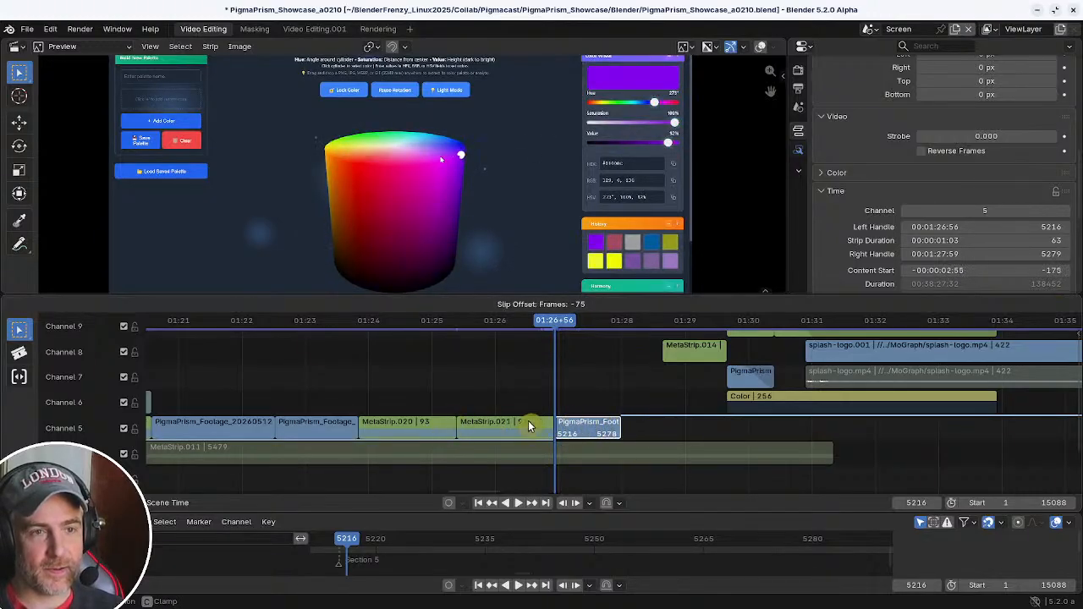
key("Escape")
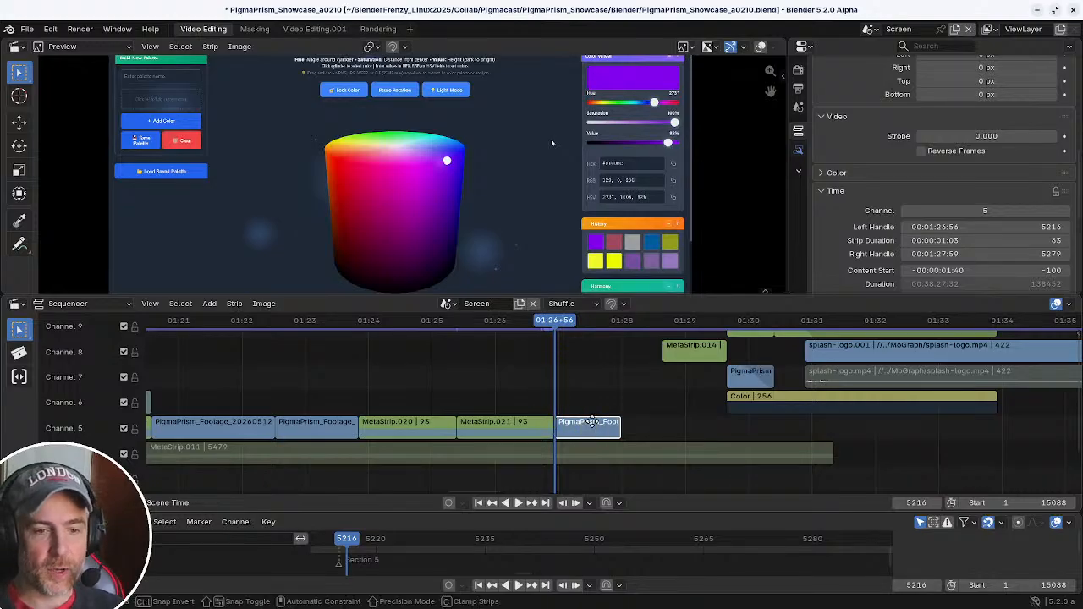
- Move the footage clip up to channel 6, trim its start to a 54-frame duration, and slide it to begin at 01:26+55
left_click_drag(581, 431, 584, 394)
middle_click_drag(565, 416, 596, 401, "ctrl")
mouse_move(576, 404)
left_mouse_down()
mouse_move(558, 404)
mouse_move(573, 402)
left_mouse_up()
right_click_drag(563, 384, 515, 370, "shift")
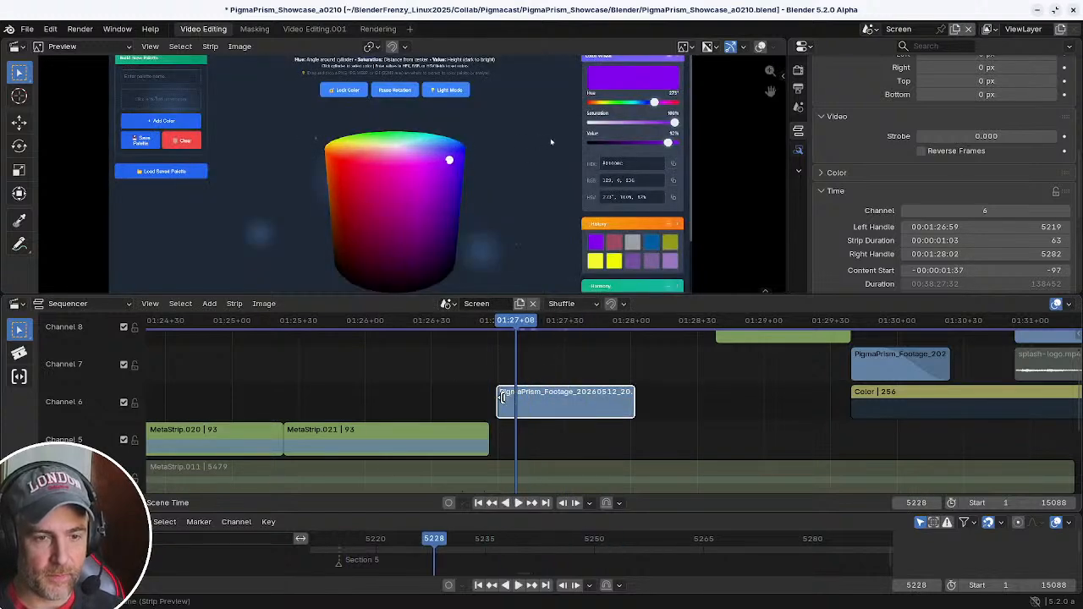
left_click_drag(559, 405, 539, 403)
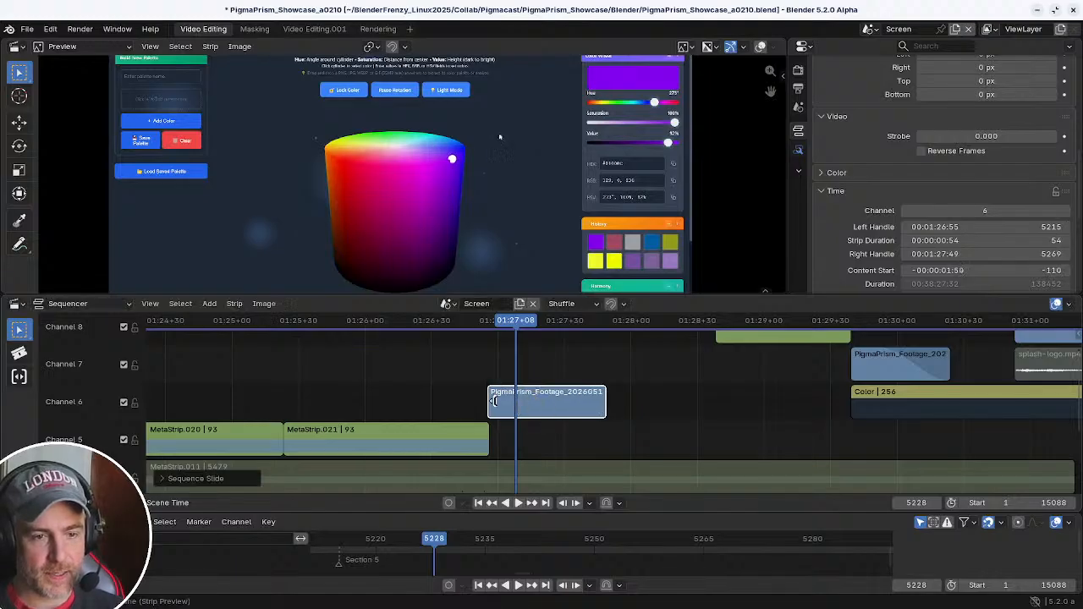
- Extend the start of the channel 6 footage clip 10 frames earlier, to frame 5205
key("g")
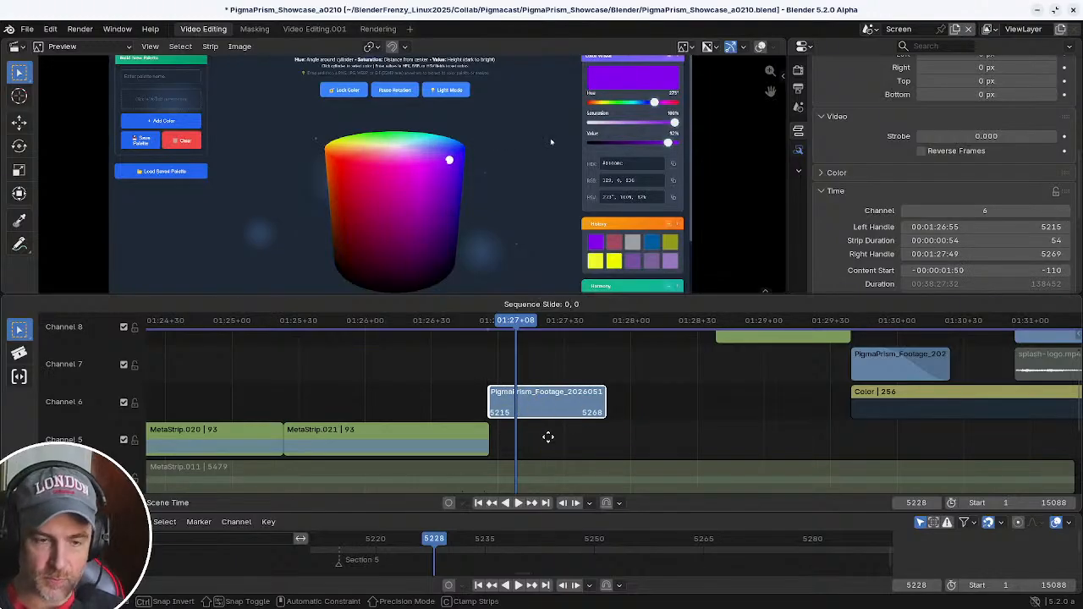
type("-10")
key("Return")
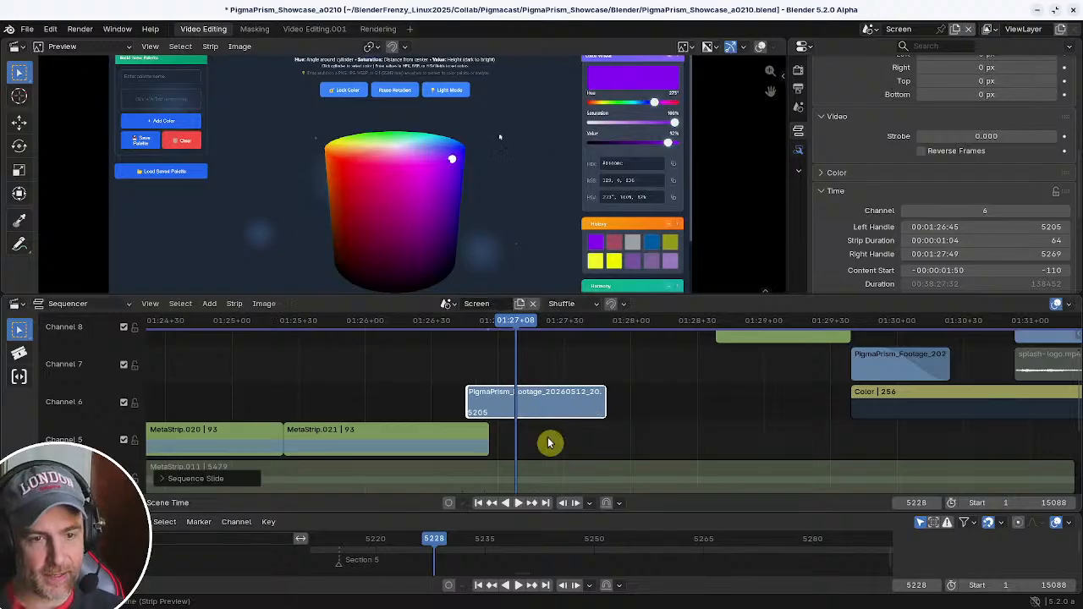
- Add a fade to the current frame, 01:26+56, on the channel 6 footage clip
key("Page_Down")
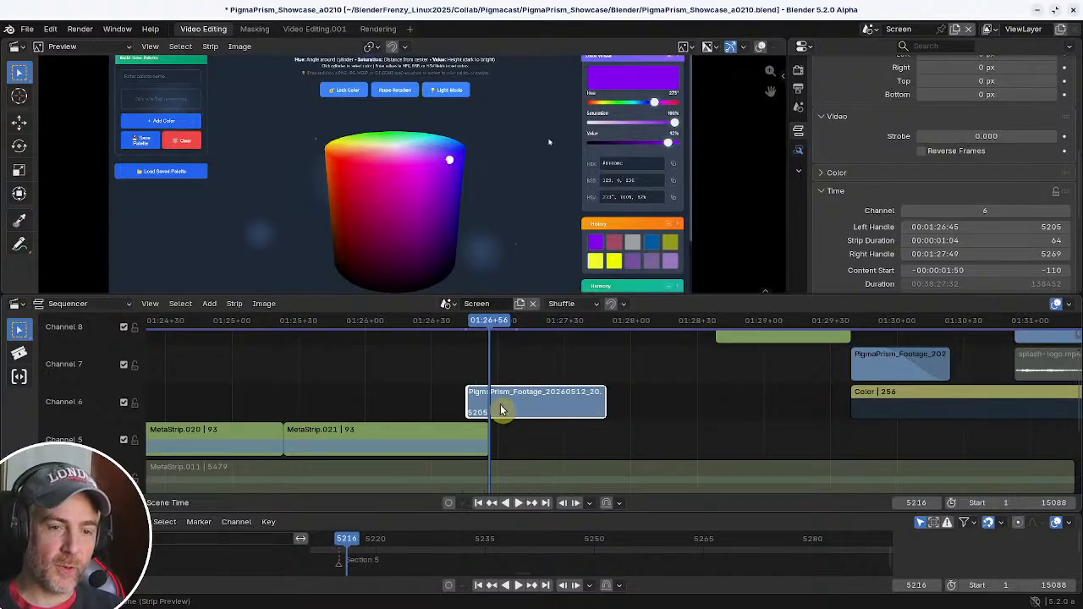
key("shift+a")
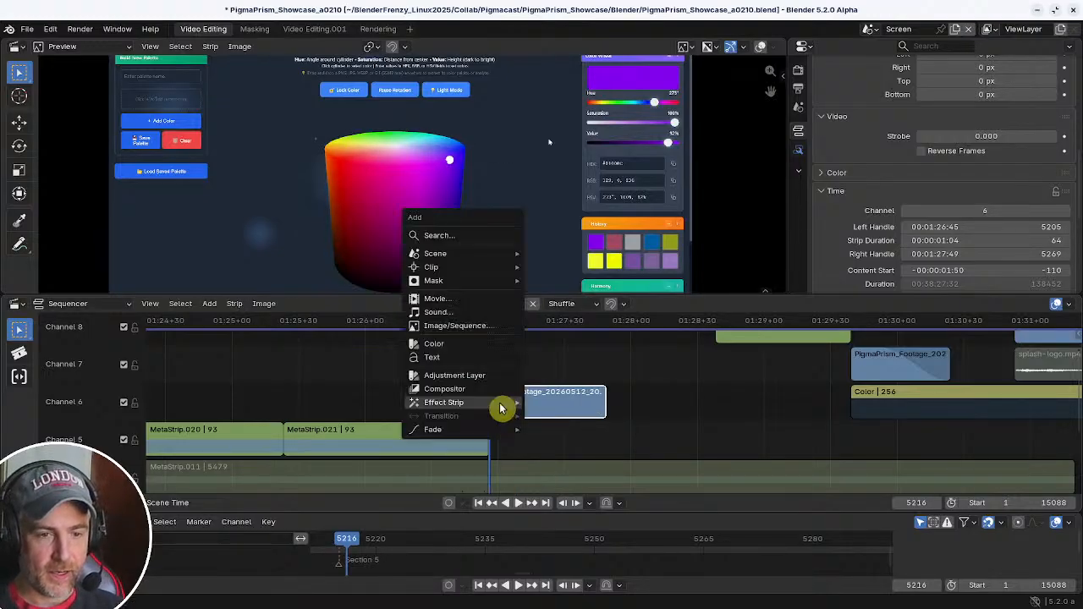
mouse_move(452, 430)
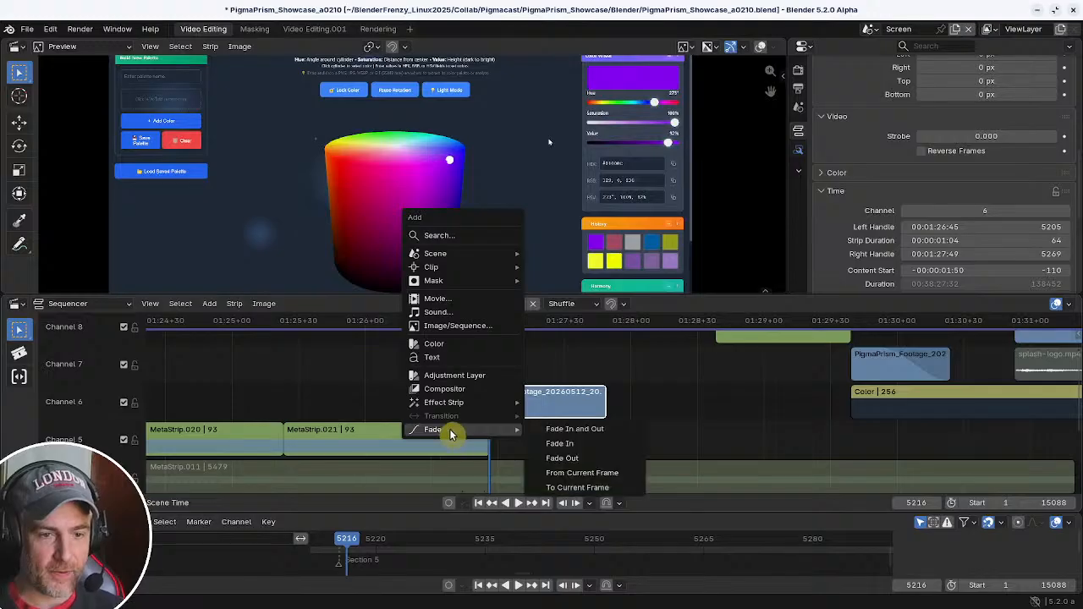
left_click(564, 488)
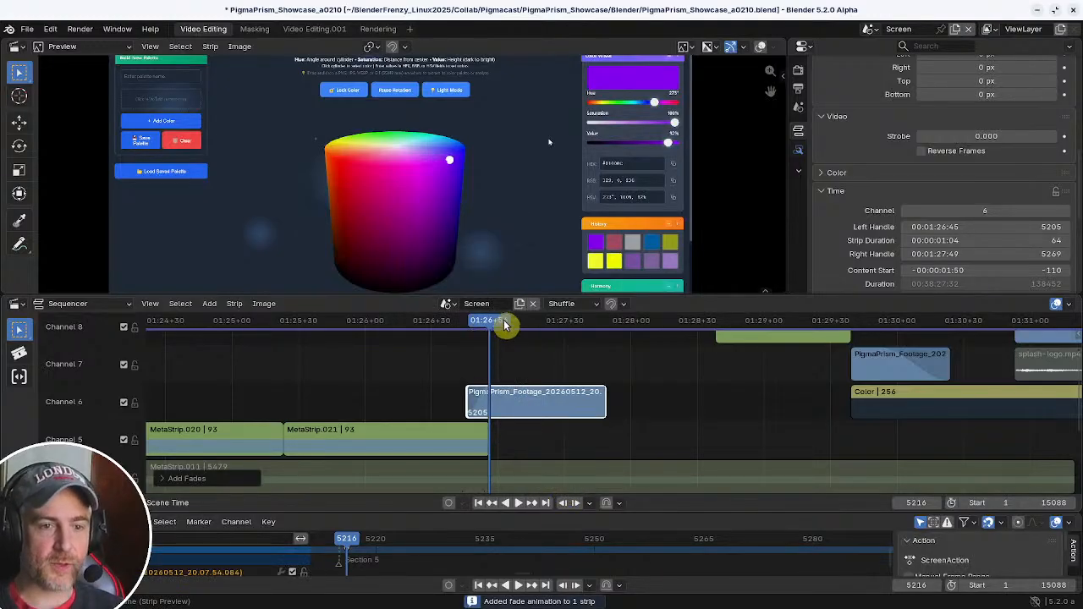
- Play and scrub across the end of MetaStrip.021 to examine the fade into the channel 6 footage clip
key("space")
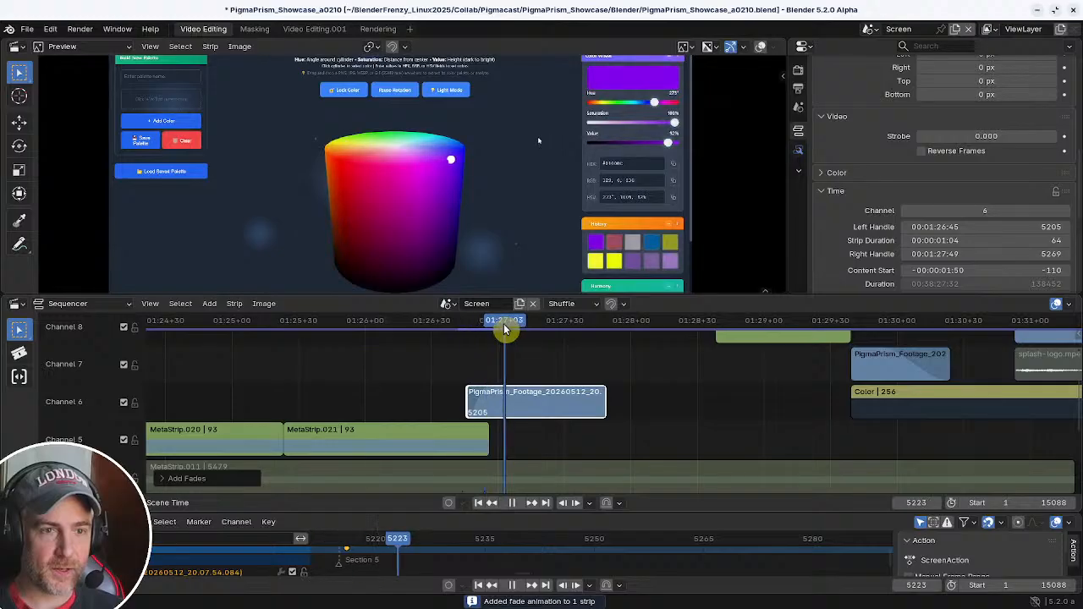
key("space")
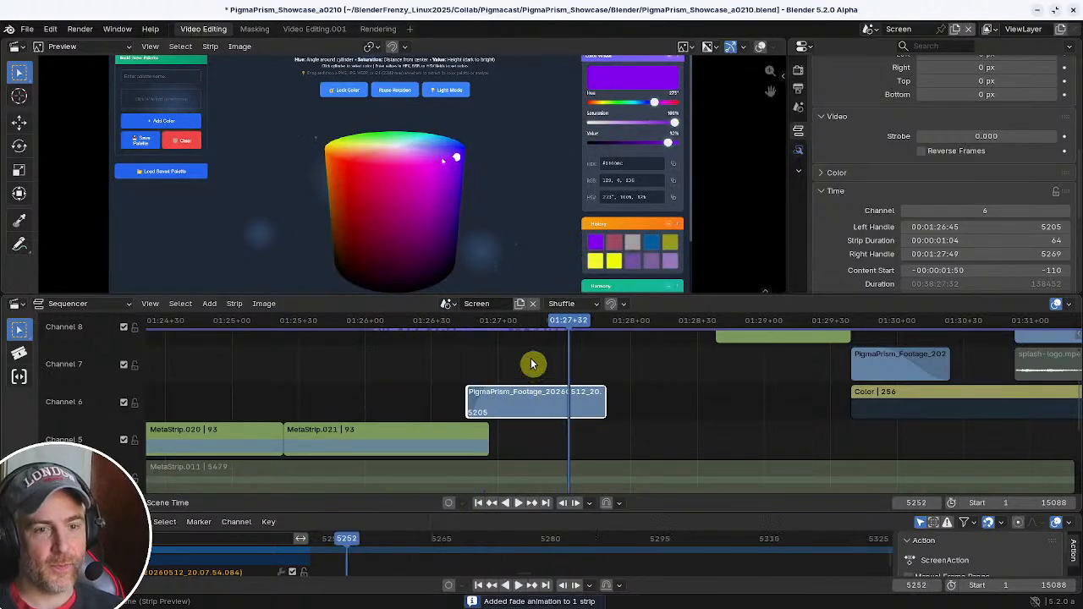
left_click_drag(482, 321, 435, 335)
key("space")
key("space")
key("space")
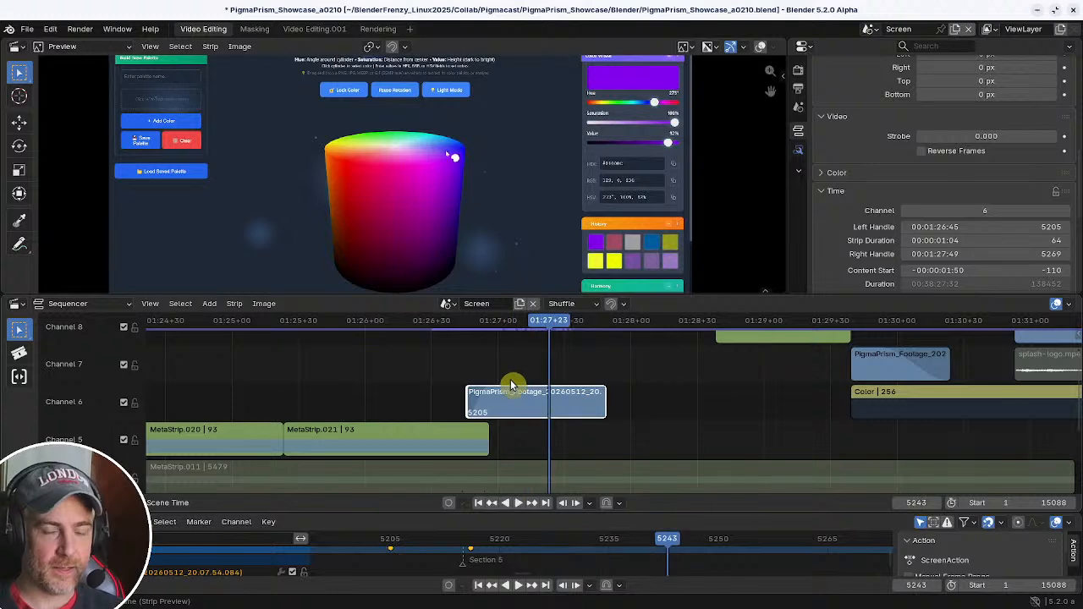
left_click_drag(448, 331, 493, 340)
right_click_drag(452, 439, 496, 438, "shift")
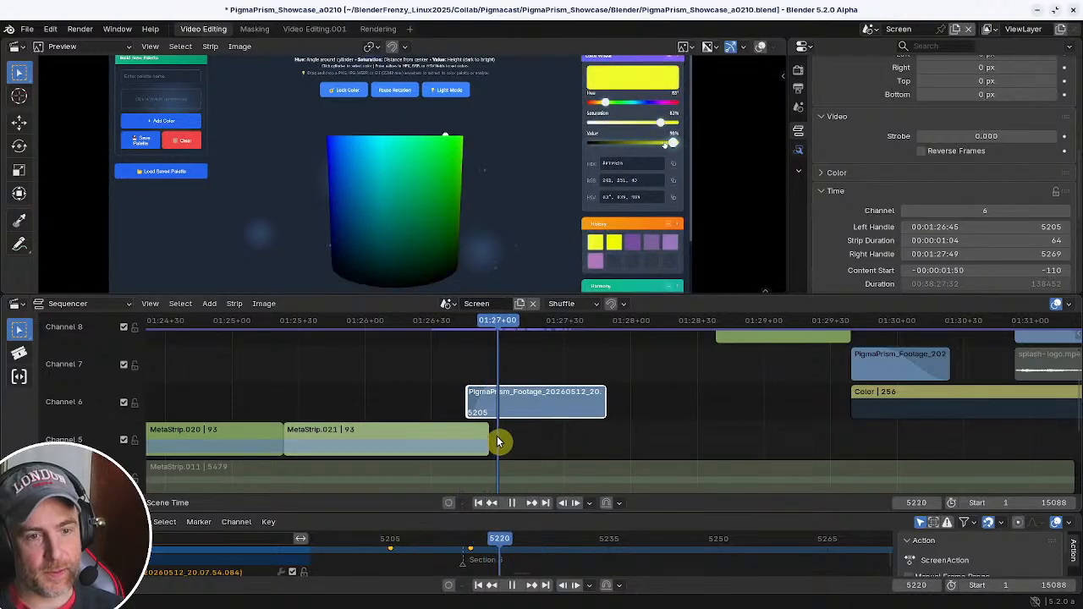
- Try extending the end of MetaStrip.021 and look at the clip inside the meta strip
left_click(497, 441)
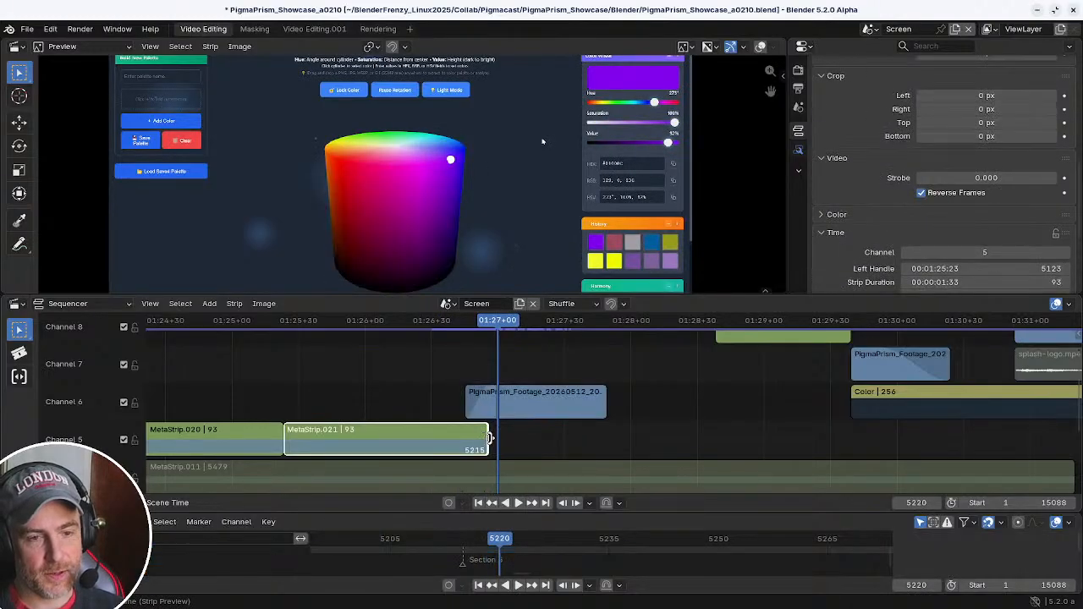
key("g")
left_click(496, 445)
left_click_drag(493, 439, 505, 437)
key("Tab")
left_click(482, 438)
key("Tab")
- Set the playhead at 01:27+06 and extend the end of MetaStrip.021 to it, giving 103 frames
key("Left")
key("Left")
key("Left")
key("Left")
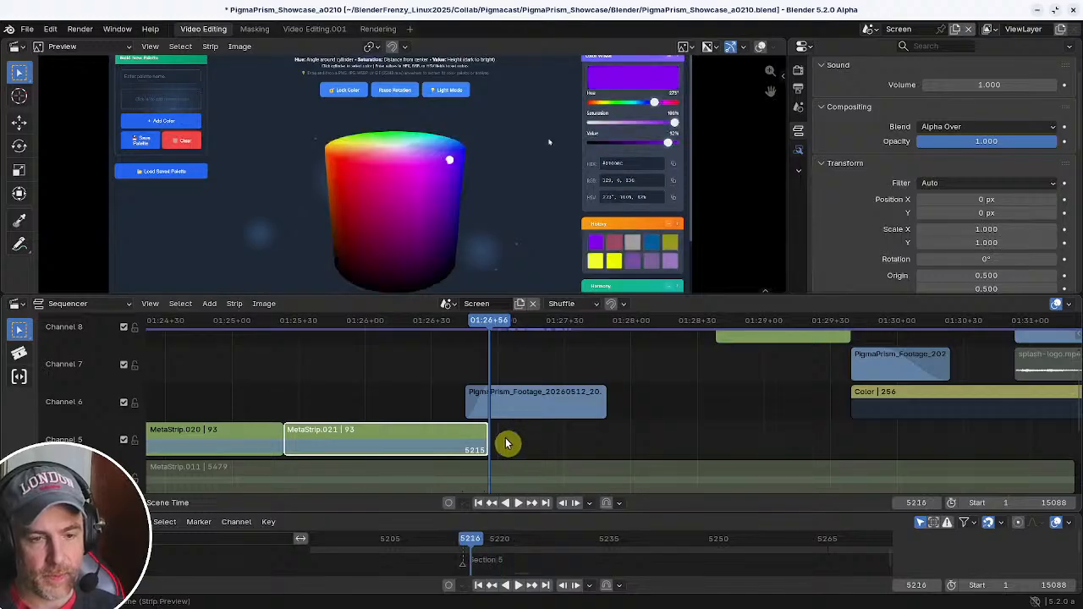
key("Tab")
key("Page_Up")
key("Tab")
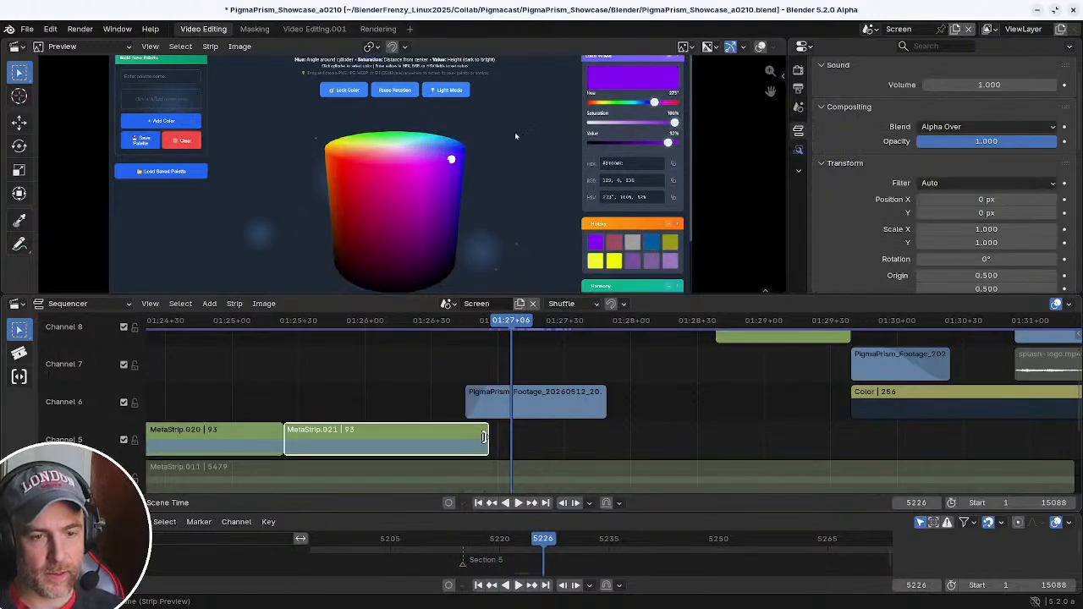
left_click_drag(484, 437, 505, 431)
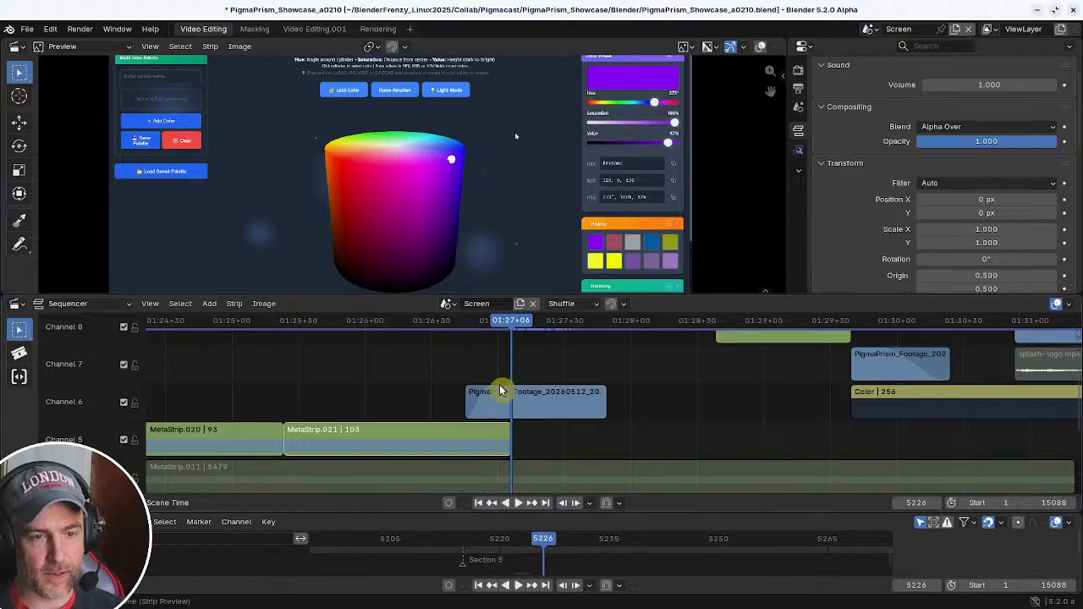
- Reposition the channel 6 footage clip to begin at frame 5216, overlapping MetaStrip.021, and play the transition
left_click_drag(500, 390, 546, 400)
key("g")
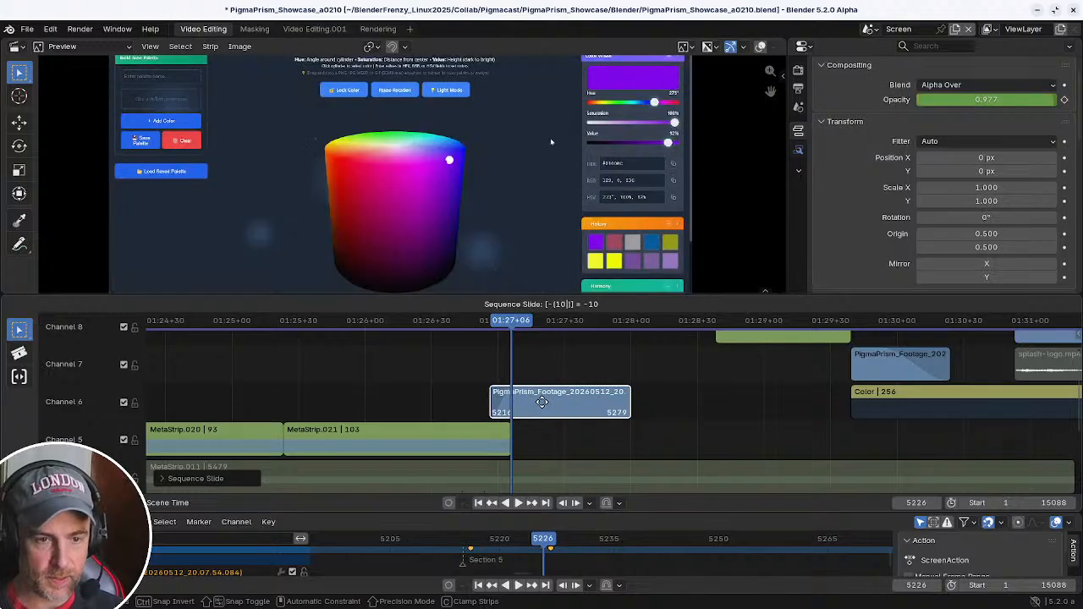
left_click(542, 404)
key("space")
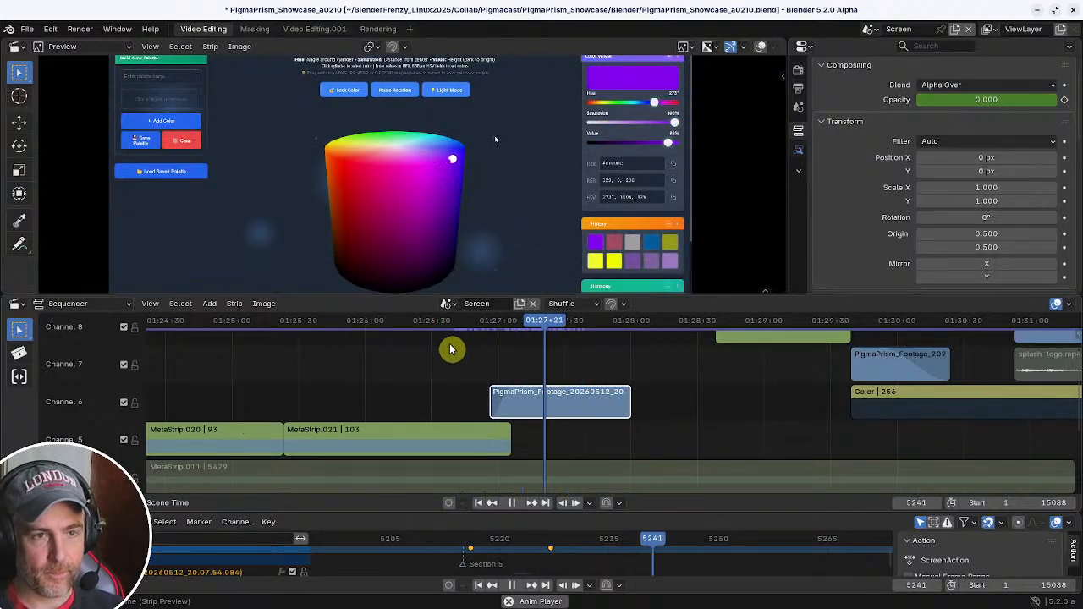
key("Escape")
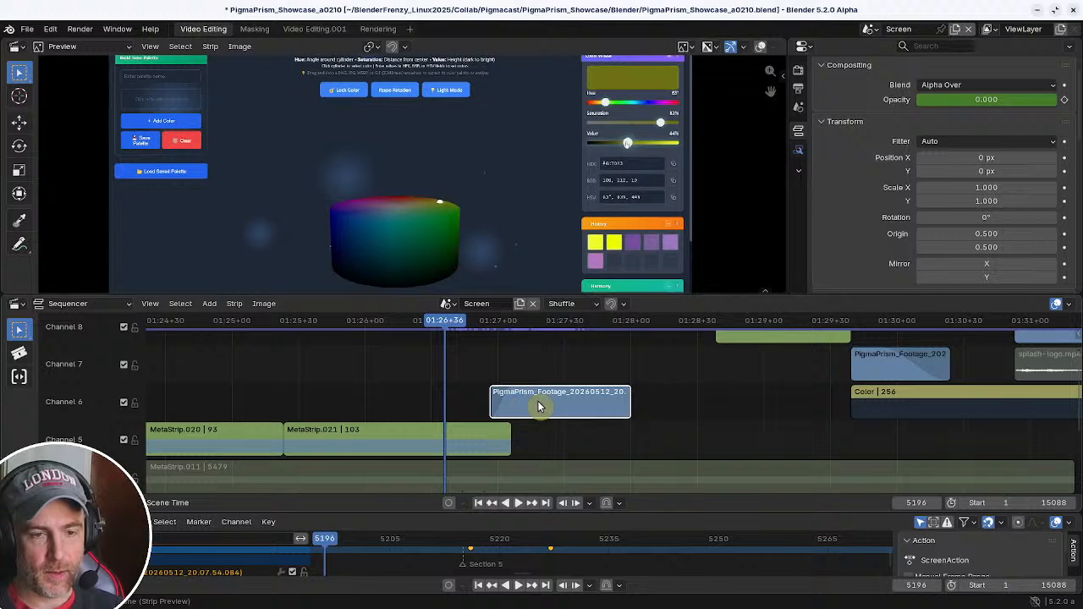
- Slide the channel 6 footage clip about 5 frames earlier over MetaStrip.021 and clear its fade
key("g")
left_click(538, 406)
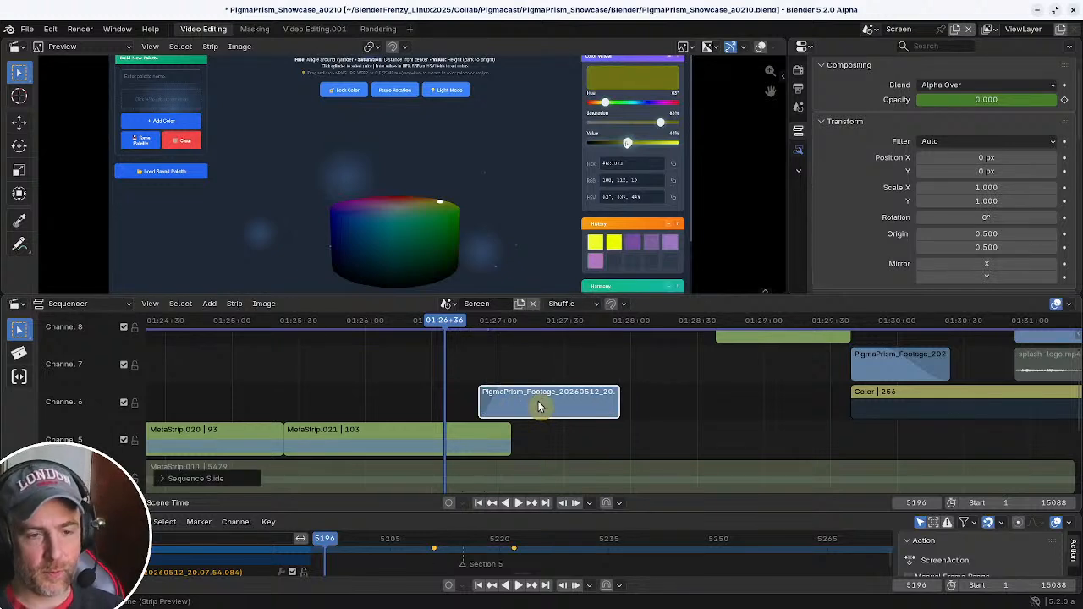
right_click(538, 406)
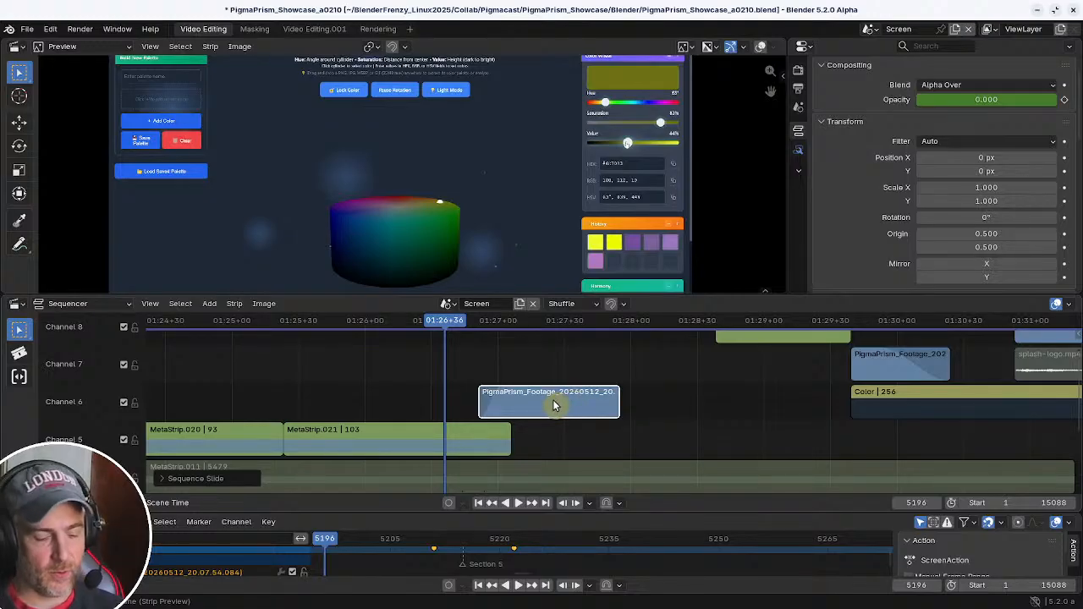
right_click(554, 406)
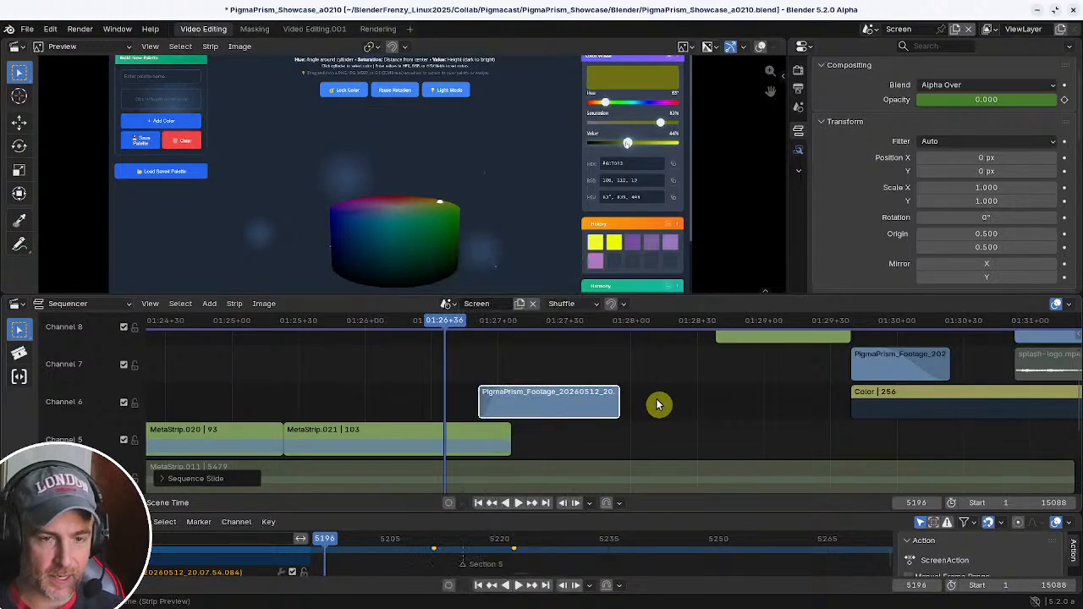
right_click(556, 407)
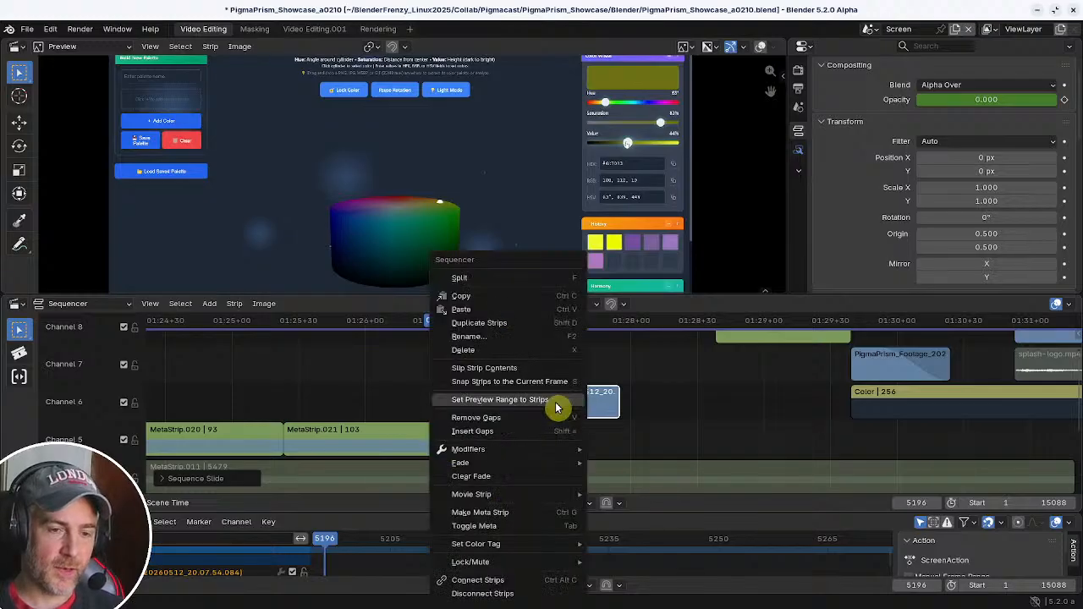
left_click(506, 479)
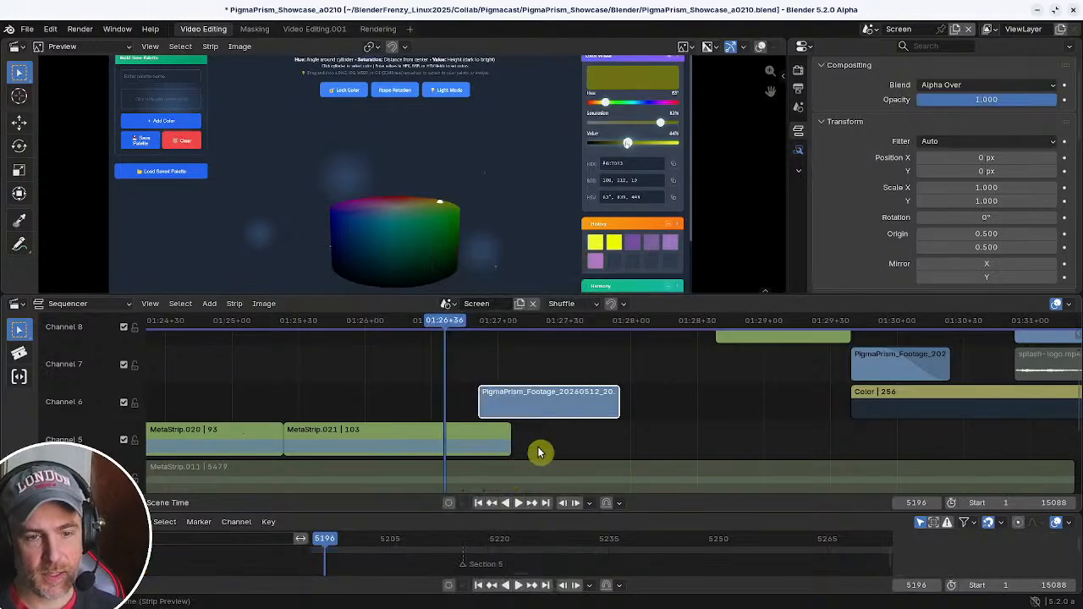
- Add a fade to the channel 6 footage clip running up to MetaStrip.021's end at 01:27+06
right_click(537, 366)
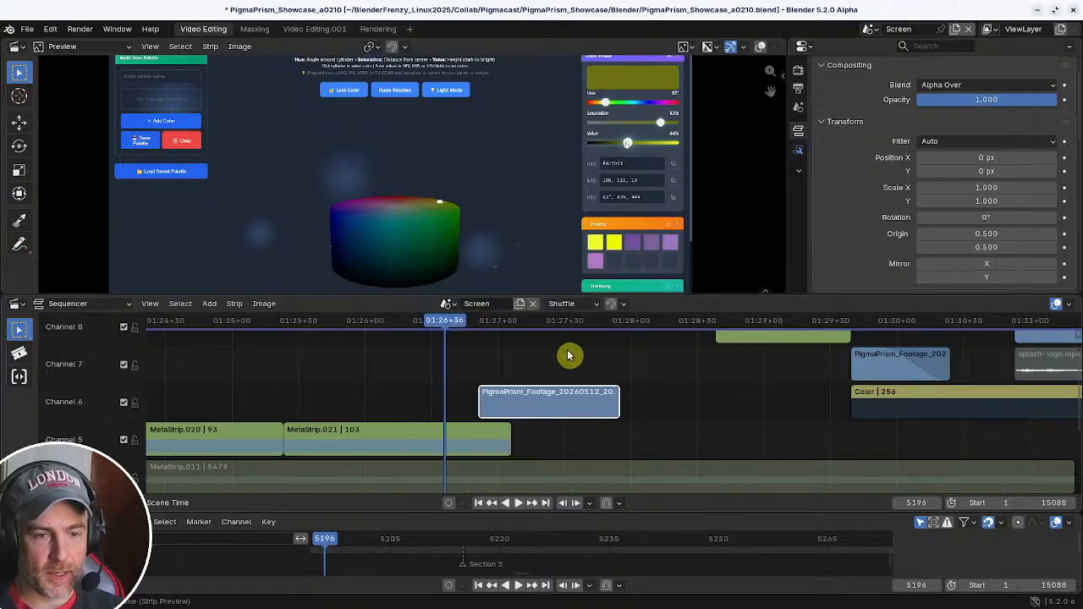
right_click(565, 358, "shift")
key("Down")
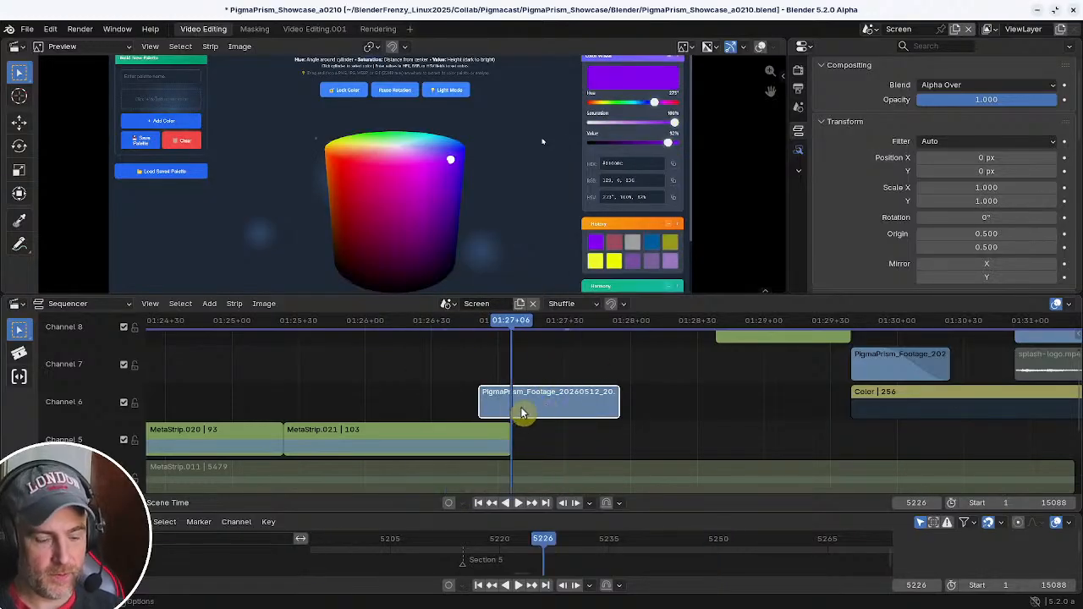
key("shift+a")
mouse_move(527, 409)
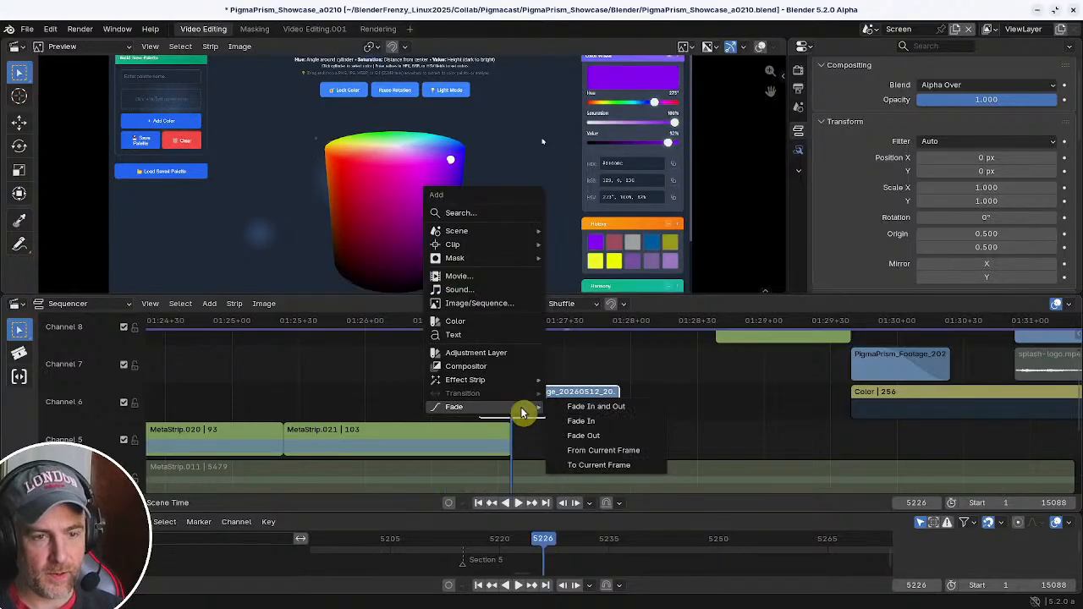
left_click(603, 466)
left_click_drag(506, 322, 468, 330)
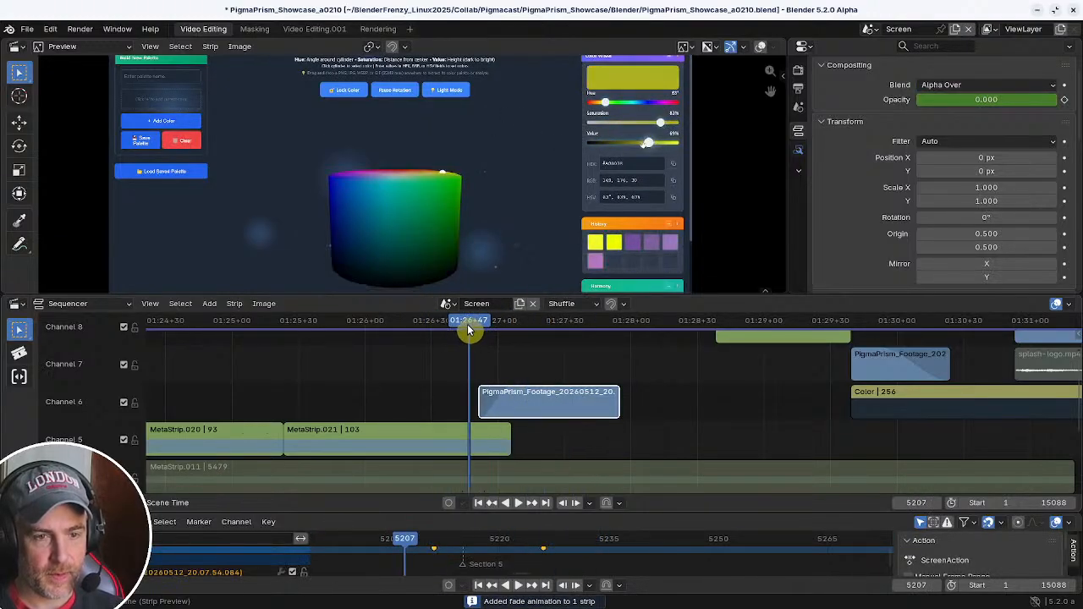
- Enable Prefetch Frames in the sequencer's cache settings
key("n")
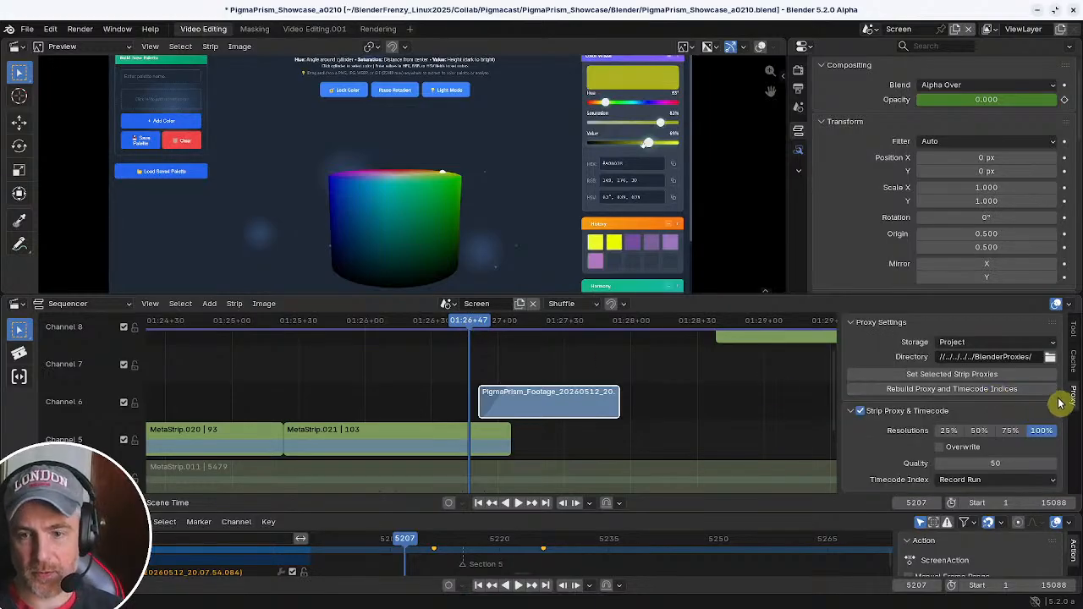
left_click(1073, 360)
left_click(962, 345)
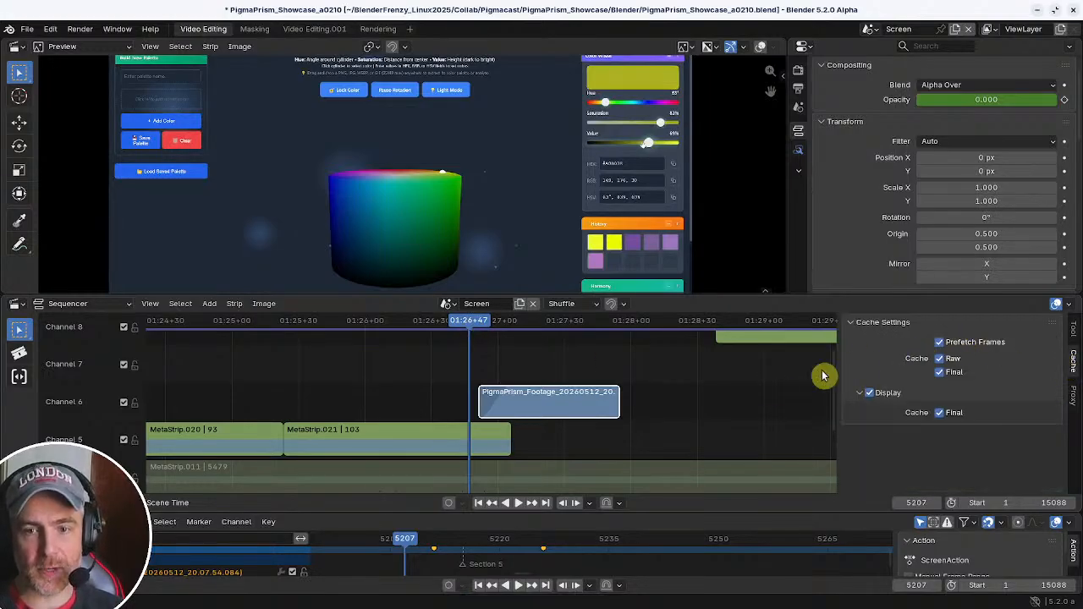
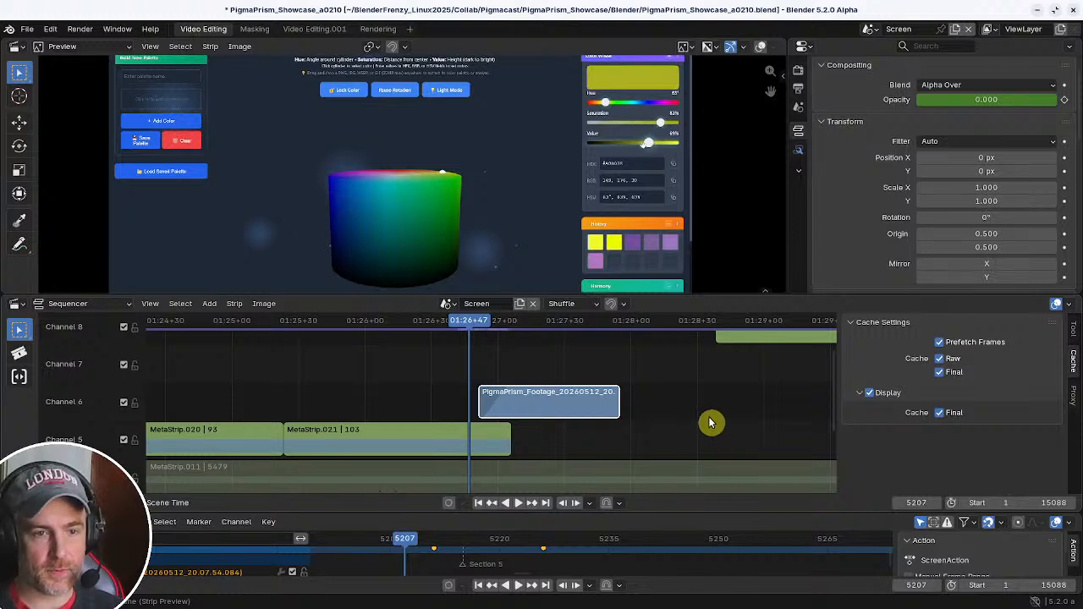
- Play the blend into the channel 6 footage clip and the closing clips leading up to it
key("space")
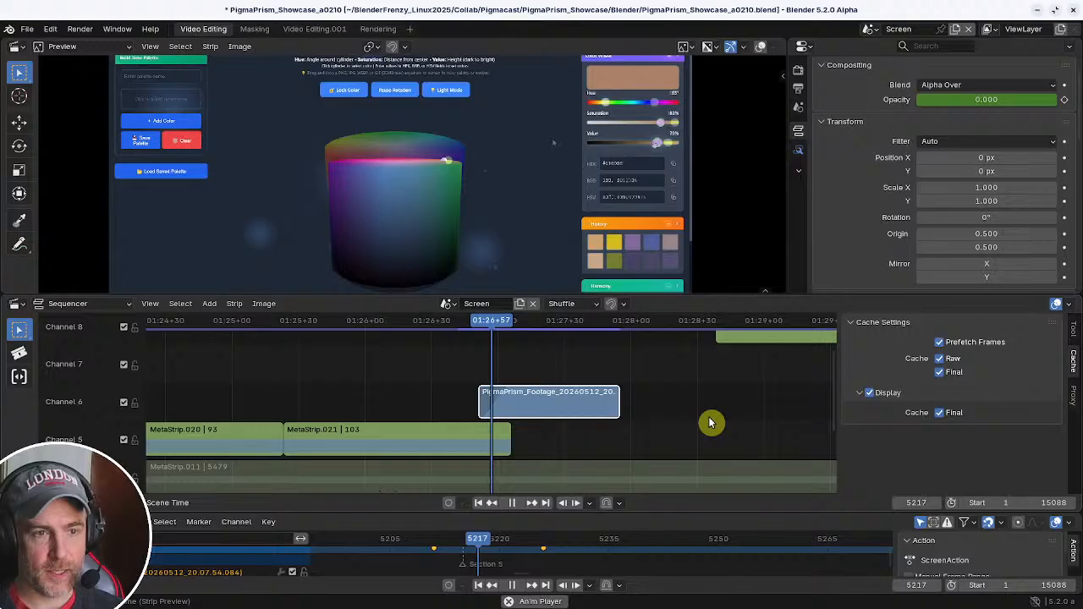
left_click(464, 324)
key("space")
middle_click_drag(568, 416, 518, 411, "ctrl")
left_click(293, 324)
key("space")
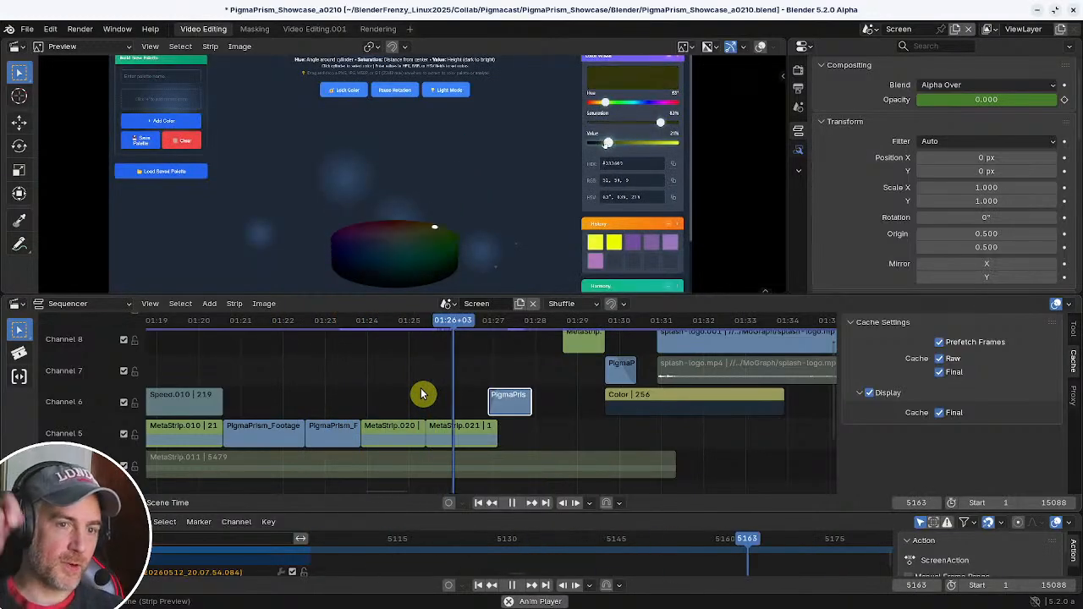
left_click(407, 328)
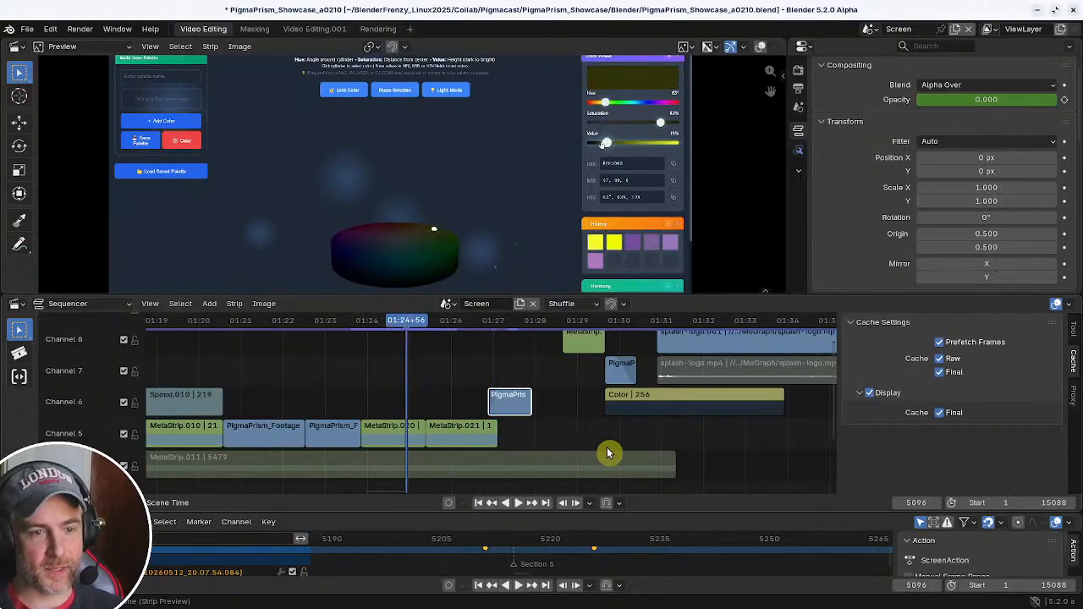
key("space")
key("space")
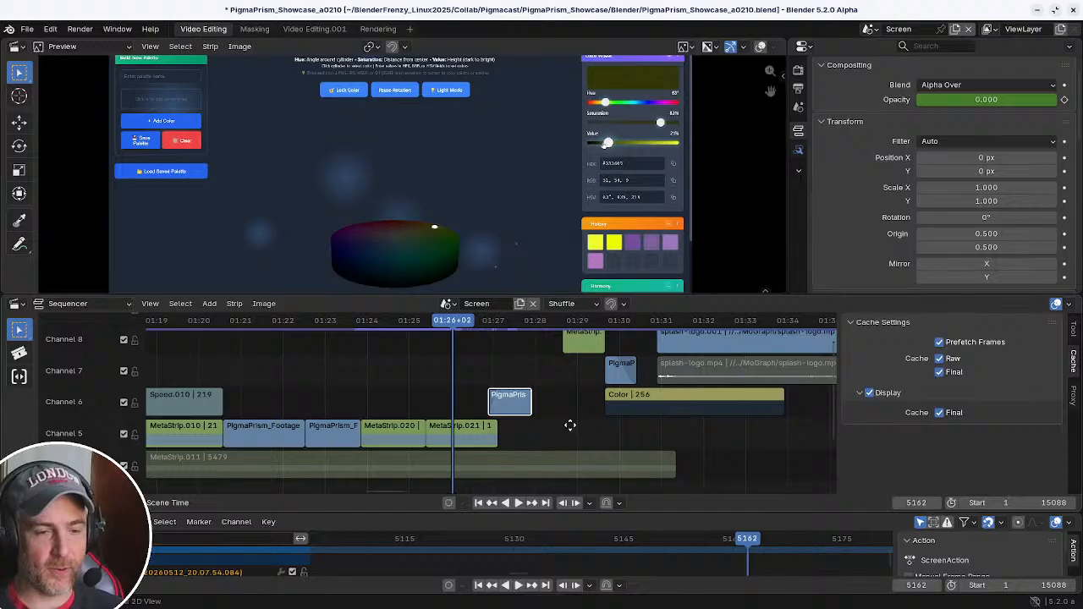
- Examine the cut between MetaStrip.020 and MetaStrip.021 by replaying and scrubbing across it
middle_click_drag(570, 426, 498, 386, "ctrl")
scroll(388, 383, "down", 5)
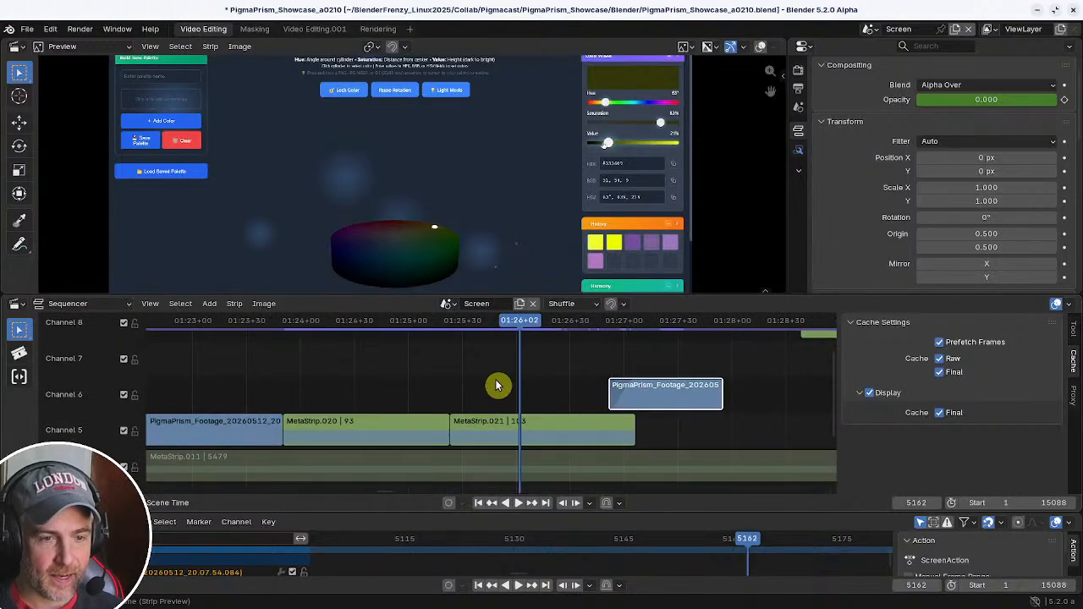
left_click(443, 326)
key("space")
left_click_drag(443, 321, 454, 322)
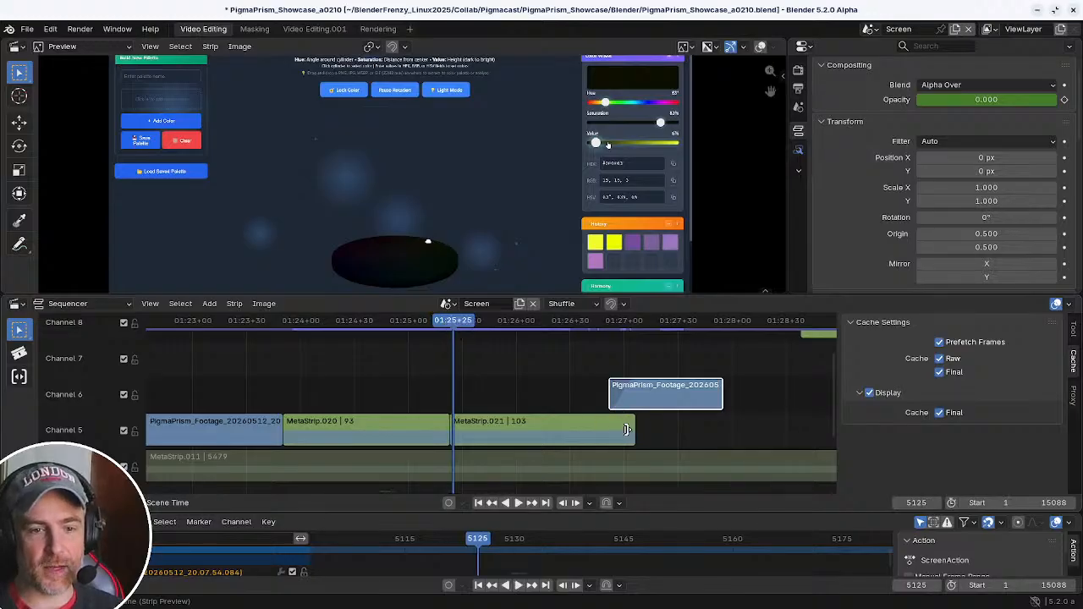
left_click(449, 322)
key("space")
left_click_drag(448, 321, 466, 325)
- Delete MetaStrip.021 and extend the end of MetaStrip.020 to frame 5137, giving 107 frames
left_click(529, 426)
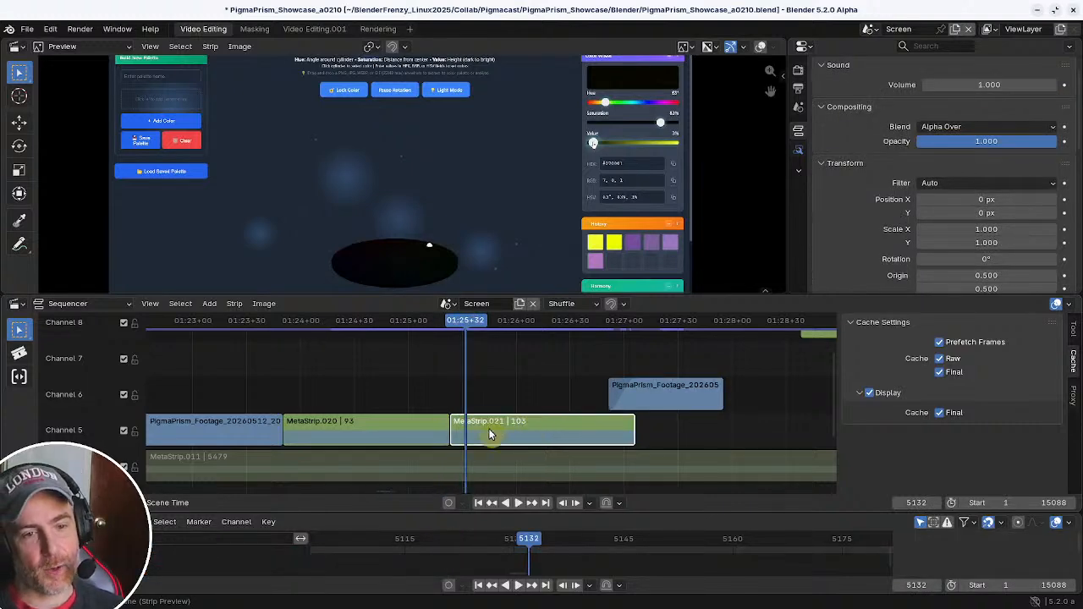
key("Delete")
left_click(414, 434)
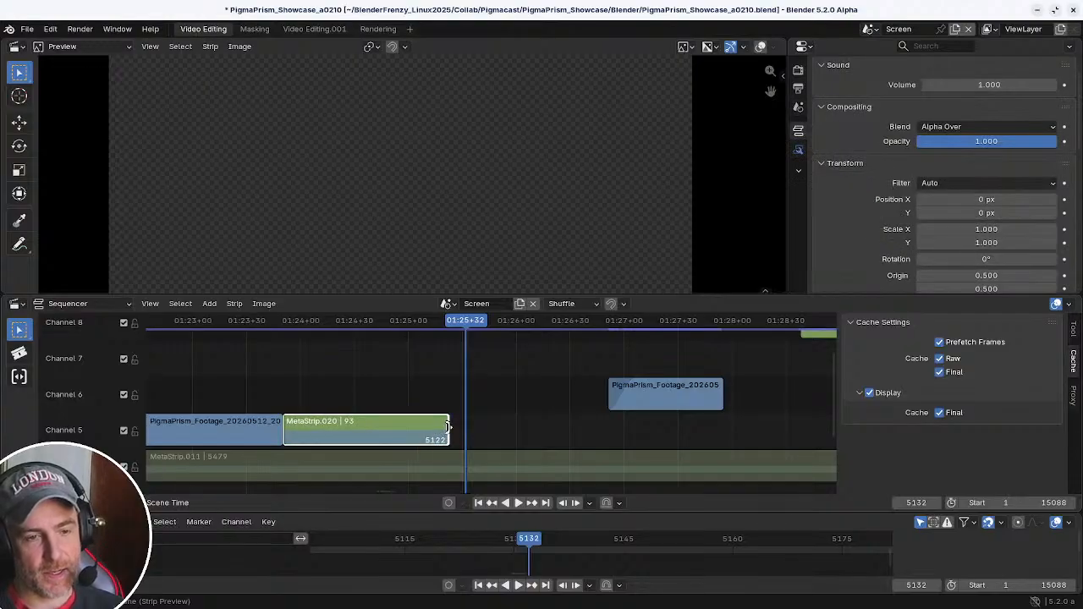
left_click_drag(448, 427, 467, 429)
- Extend the end of the footage clip inside MetaStrip.020 to the meta strip's end at 01:25+37
key("Tab")
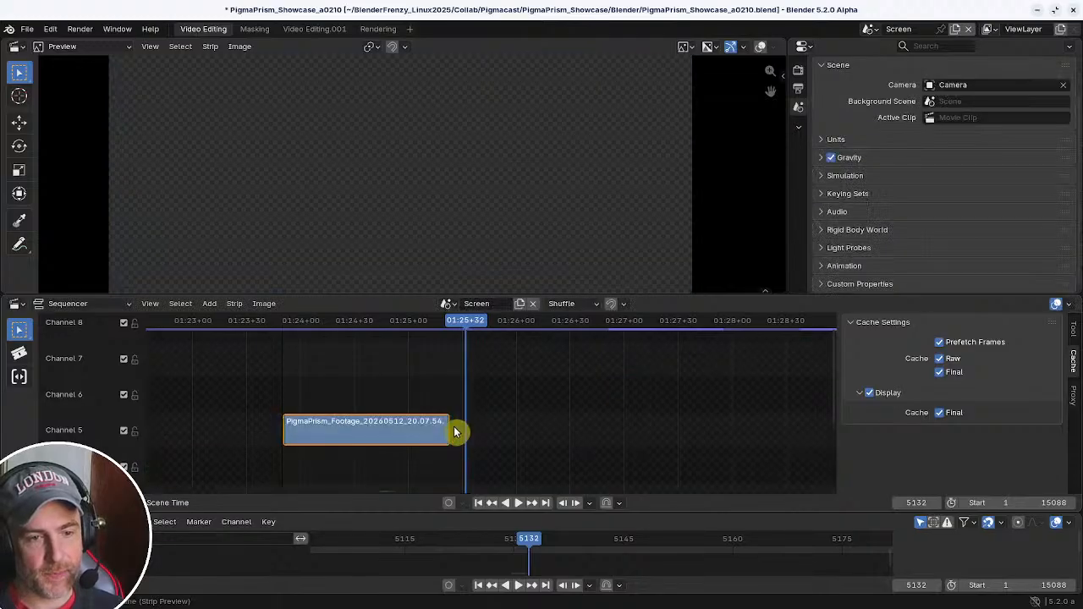
left_click(445, 427)
key("Tab")
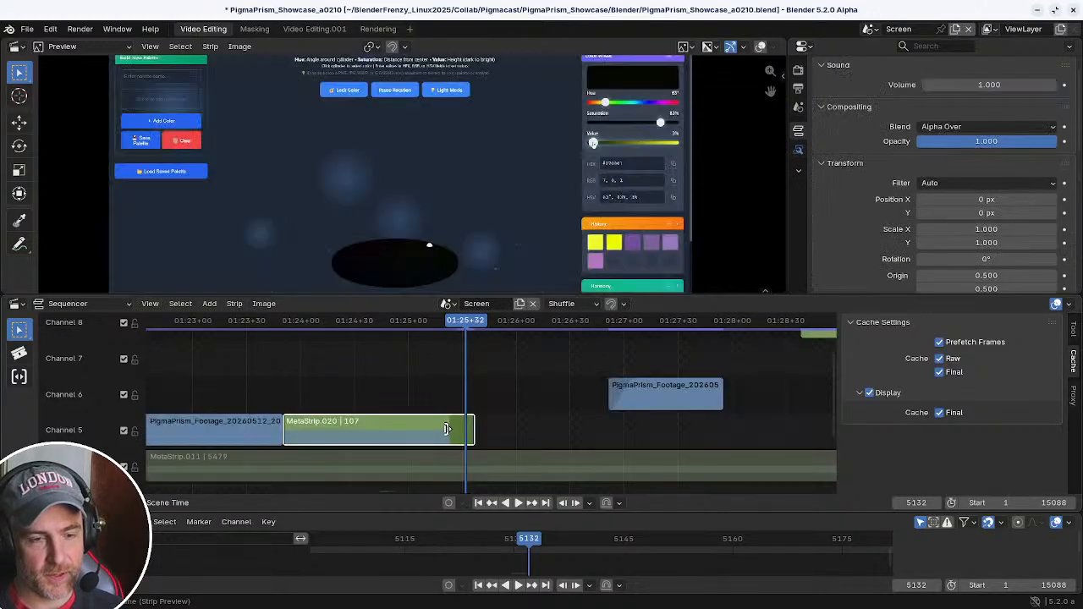
key("Page_Up")
key("Tab")
key("shift+s")
left_click(448, 435)
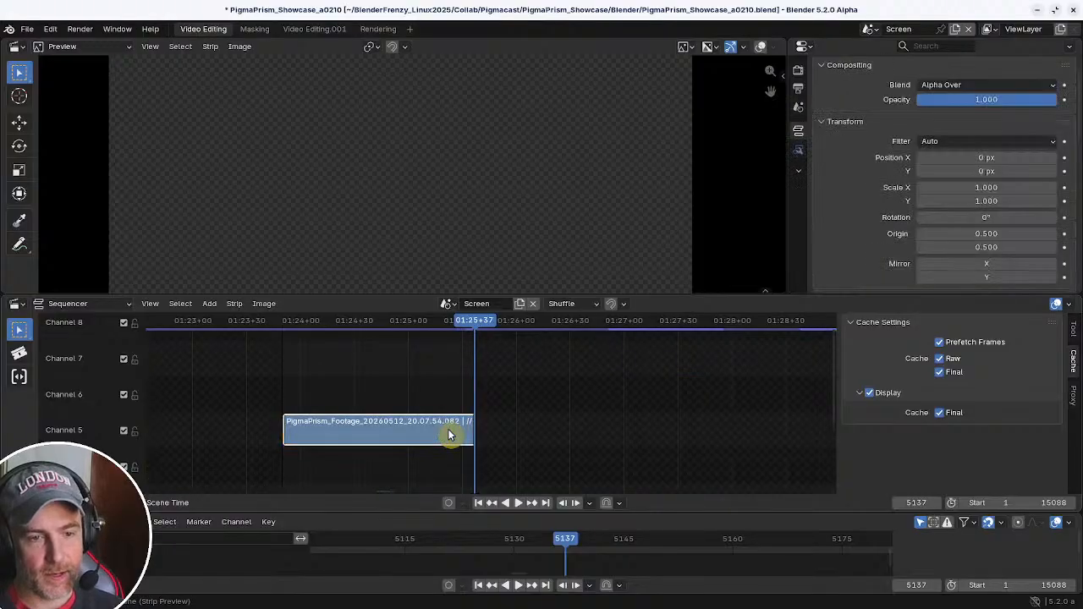
key("Tab")
key("s")
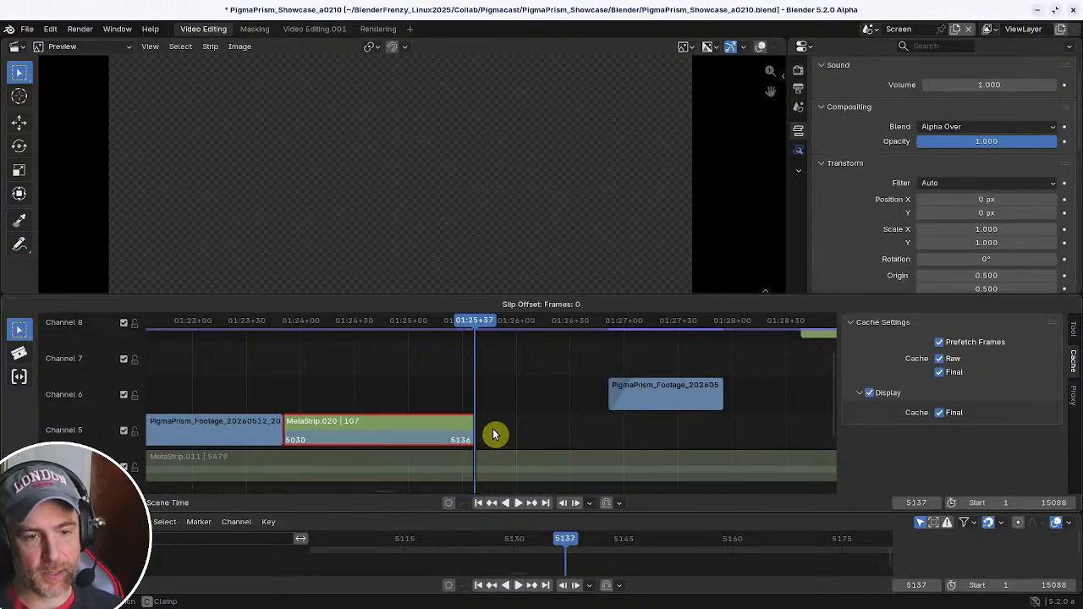
left_click(479, 434)
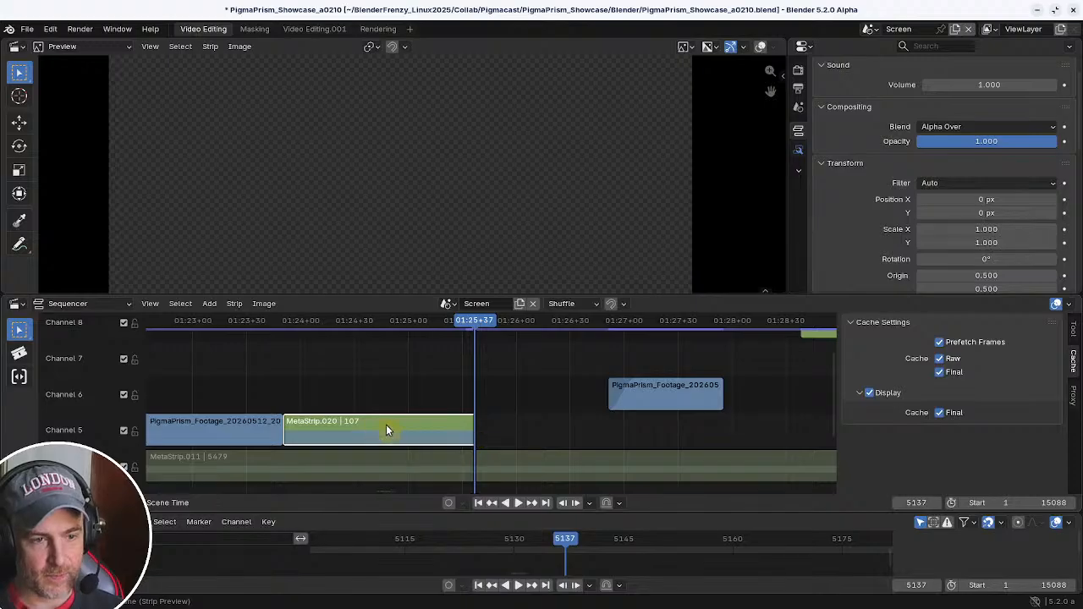
- Try a duplicate of MetaStrip.020 directly after it with Reverse Frames enabled, and delete the duplicate
key("shift+d")
left_click(471, 422)
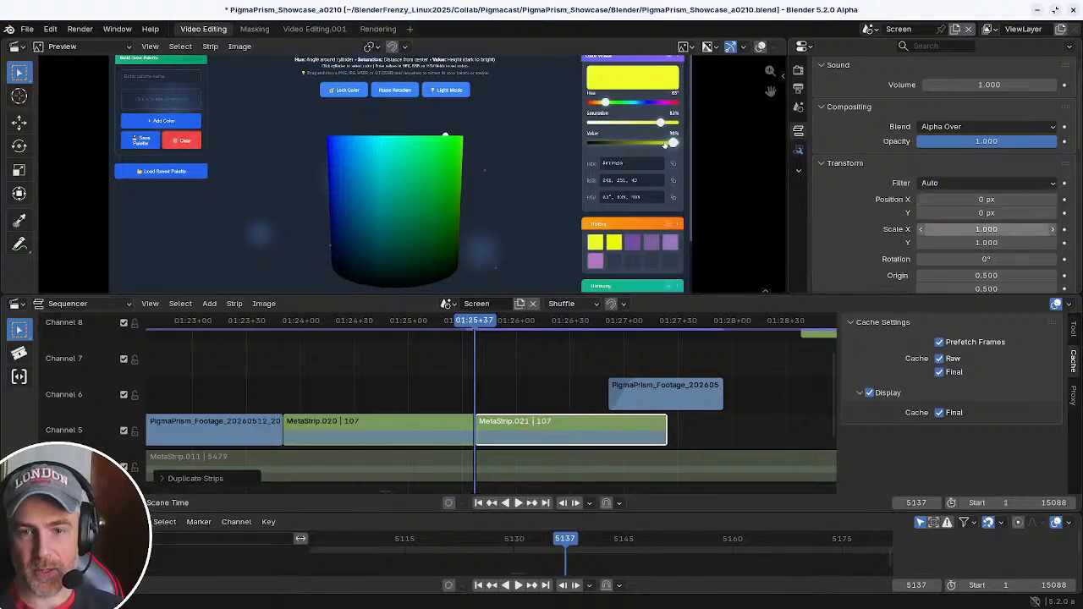
left_click(801, 137)
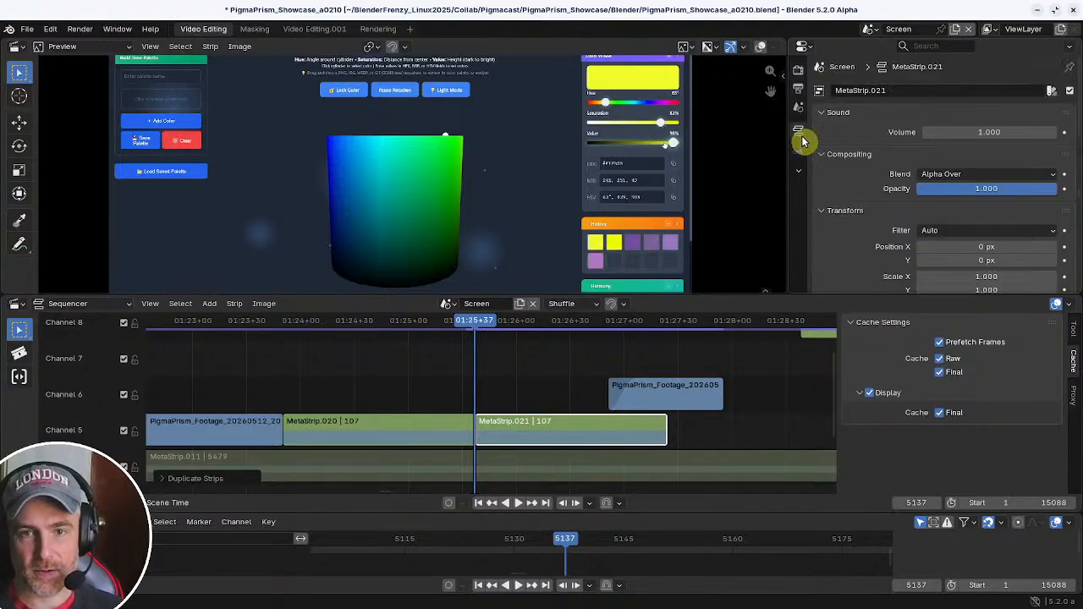
scroll(916, 203, "down", 8)
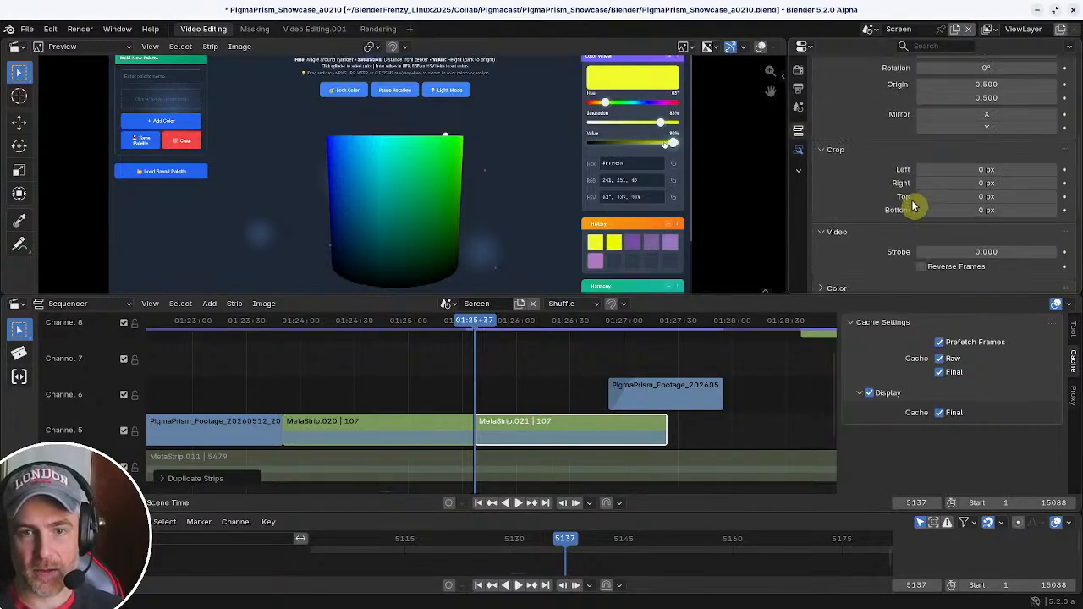
left_click(922, 266)
left_click_drag(476, 326, 417, 343)
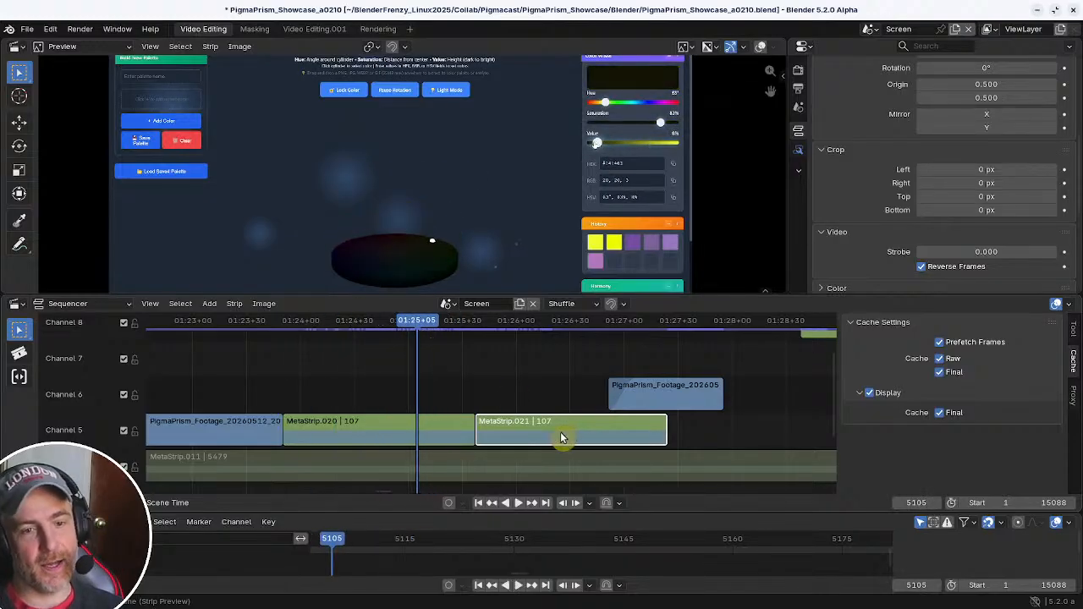
key("Delete")
- Slide MetaStrip.020 25 frames later and extend its start back to frame 5042, giving 120 frames
left_click(354, 422)
left_click_drag(354, 421, 399, 427)
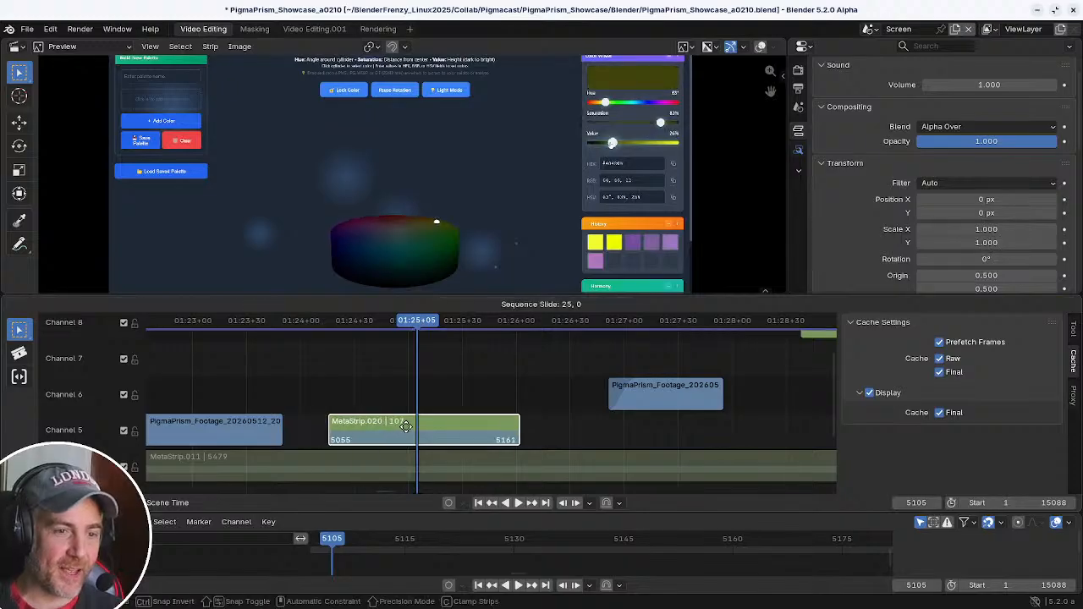
left_click(334, 426)
left_click_drag(330, 427, 310, 428)
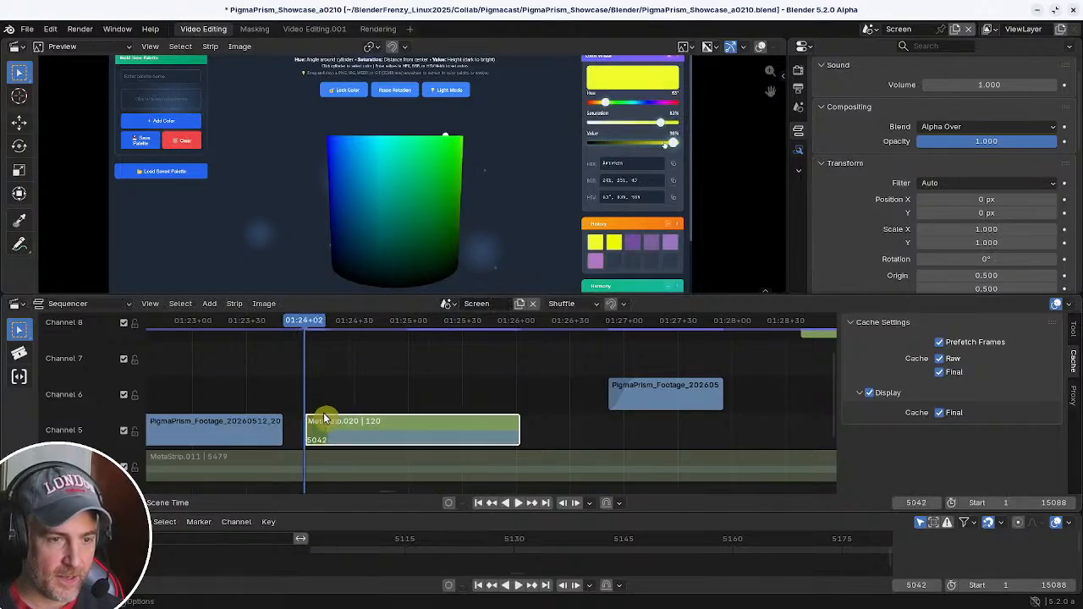
- Extend the inner footage clip's start to frame 5042 and slide MetaStrip.020 back against the preceding footage clip
key("Tab")
left_click(328, 430)
key("shift+s")
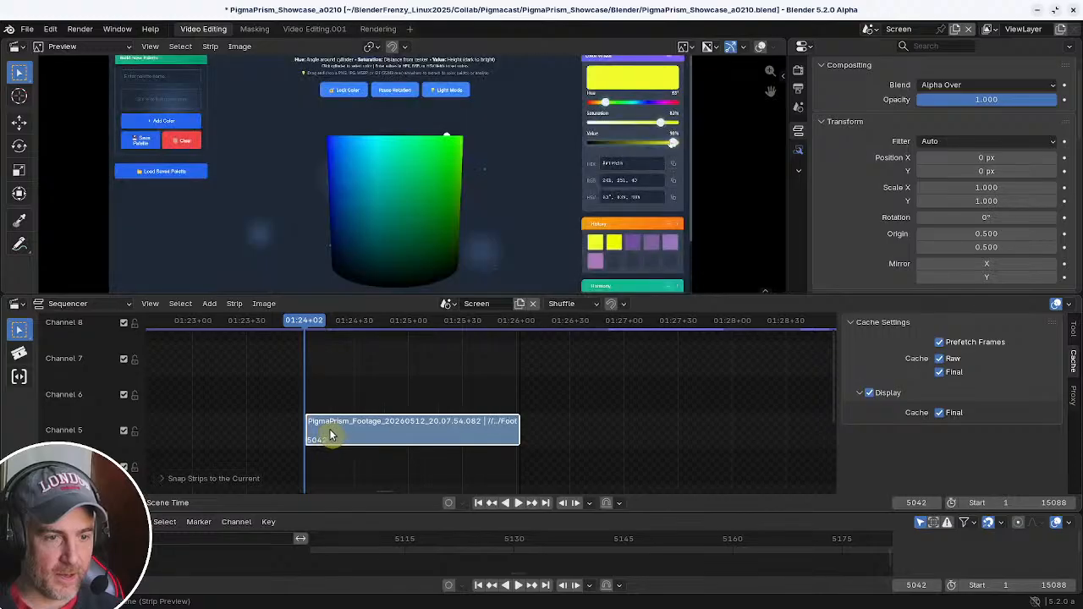
key("Tab")
left_click_drag(358, 426, 326, 428)
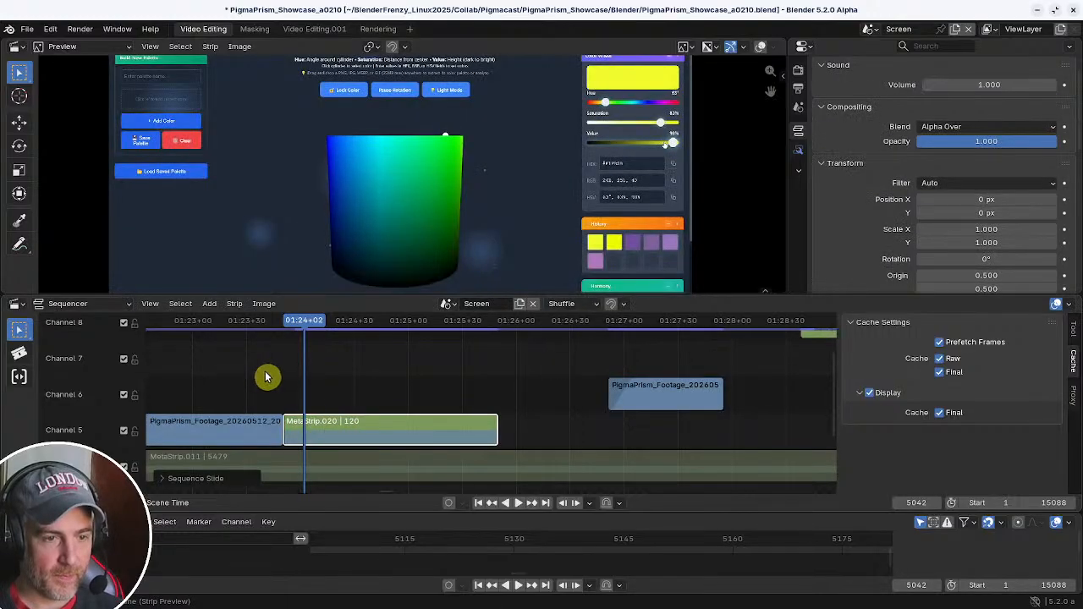
- Play from the preceding footage through MetaStrip.020 and review the cylinder's lowest point near 01:25+30
right_click(255, 378, "shift")
key("space")
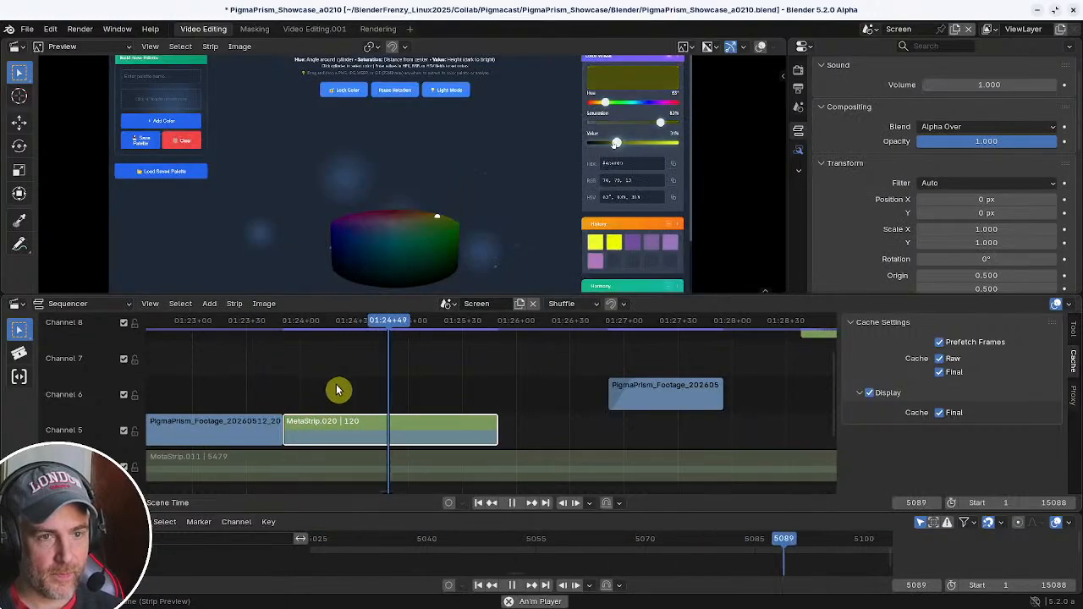
key("space")
key("space")
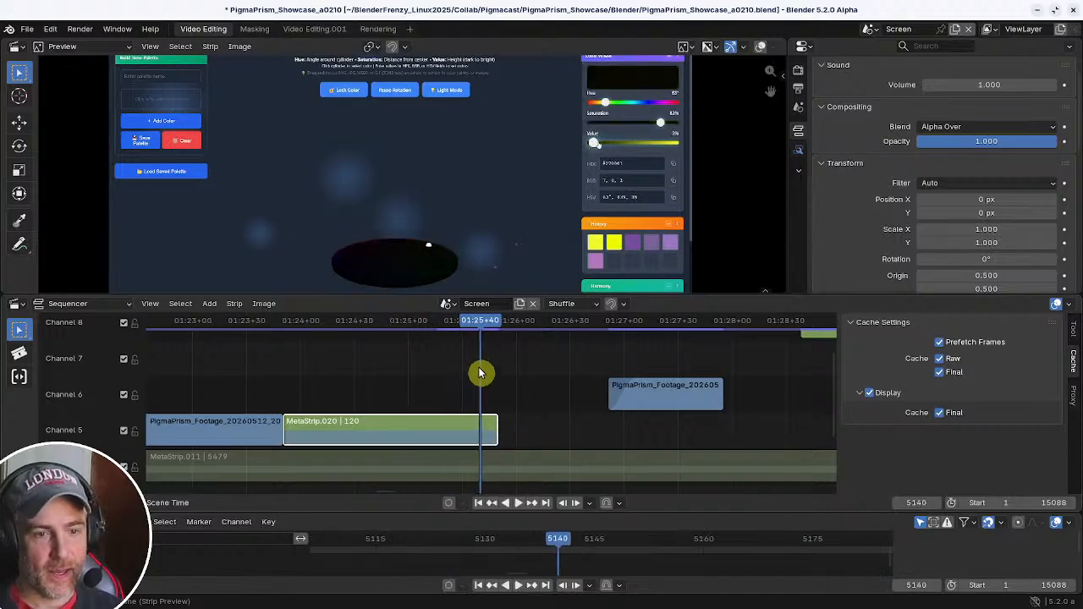
right_click_drag(499, 373, 464, 377, "shift")
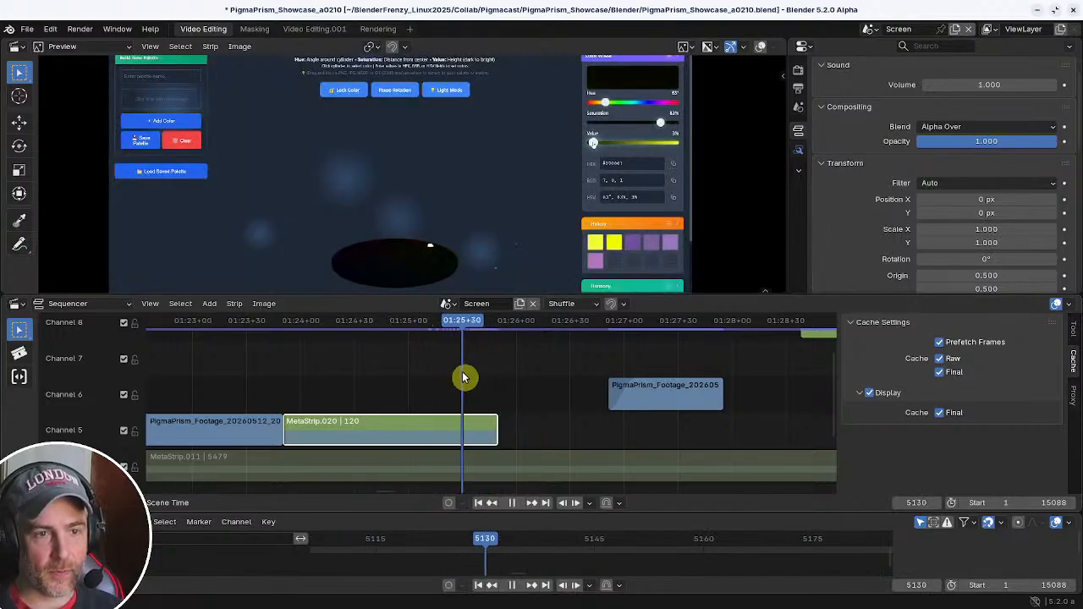
key("space")
- Look at the footage clip inside MetaStrip.020 around 01:25+30
key("Tab")
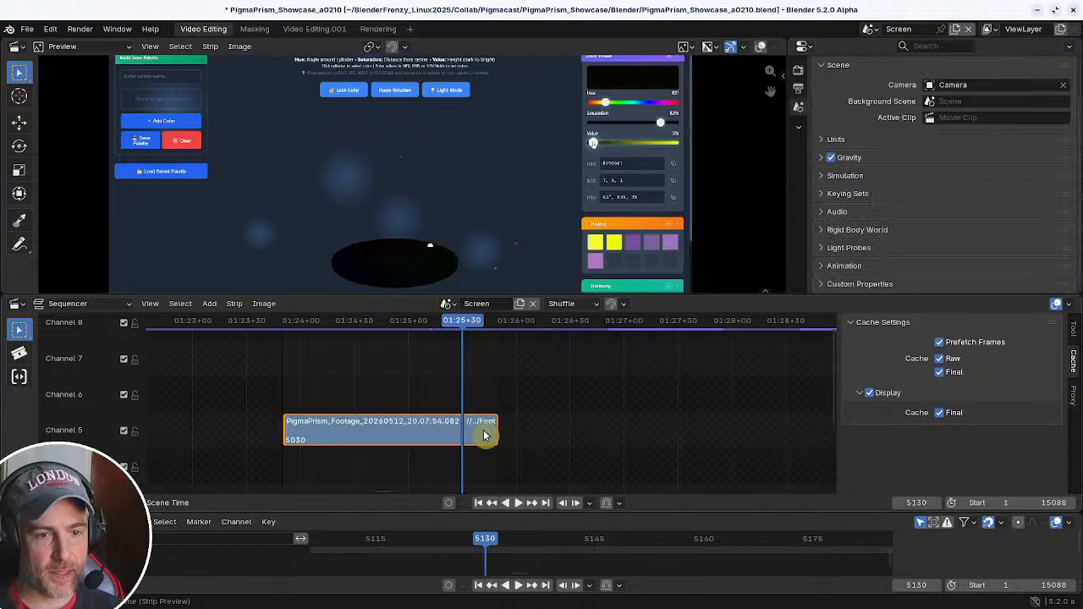
key("Tab")
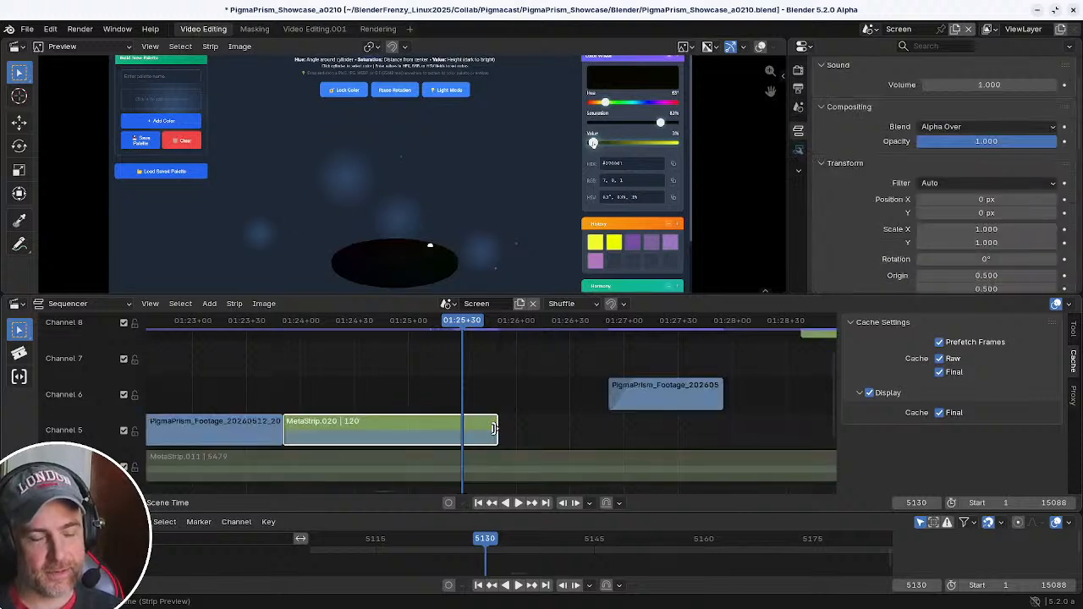
key("Tab")
key("Tab")
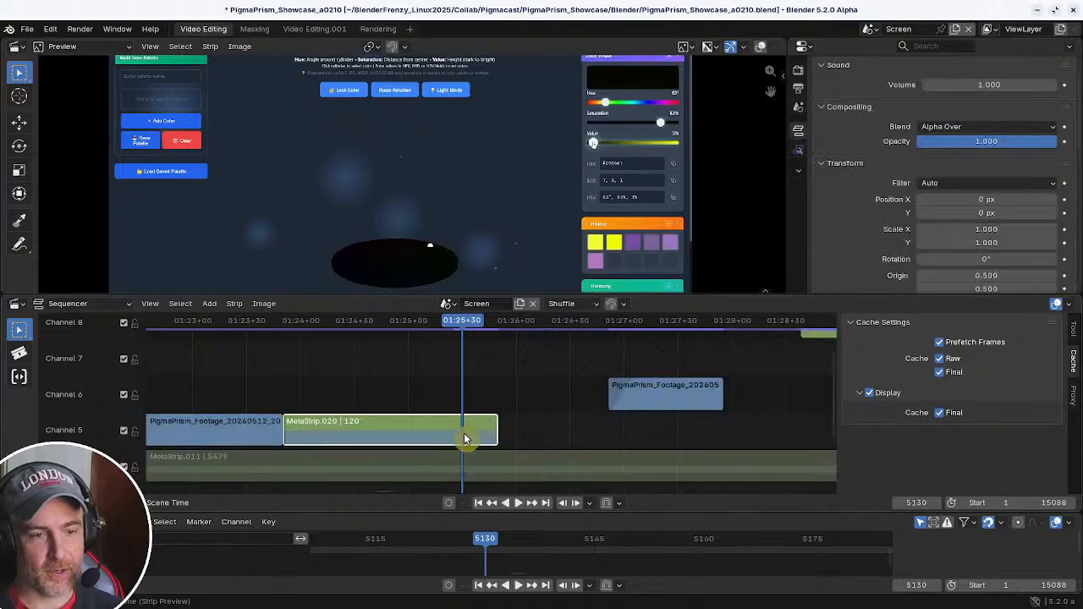
key("Tab")
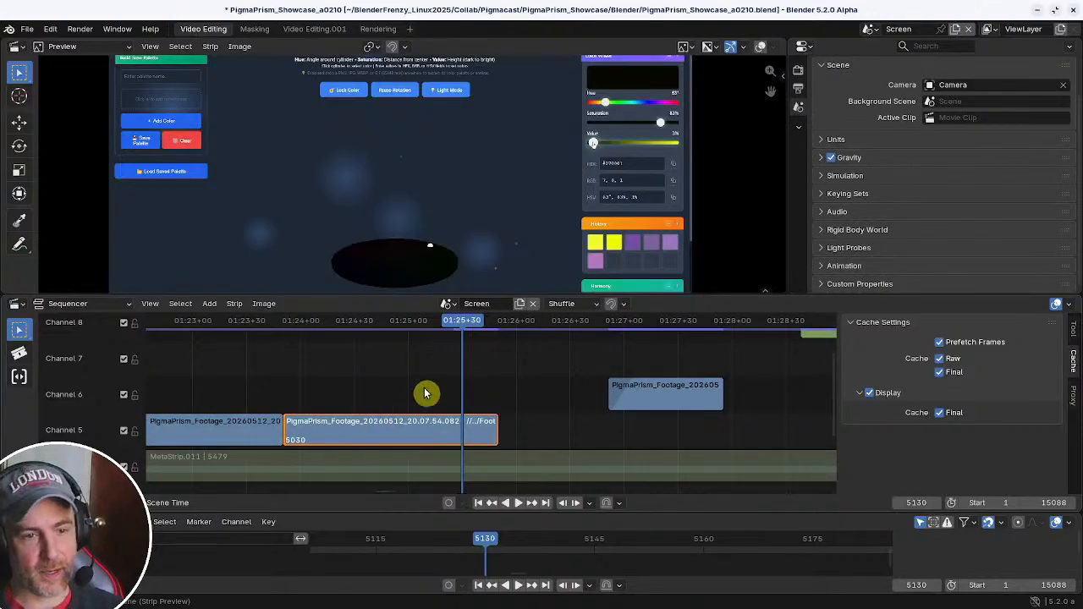
- Split the cylinder footage clip on channel 5 at frame 5127 and select the short piece after the cut
left_click_drag(464, 321, 458, 347)
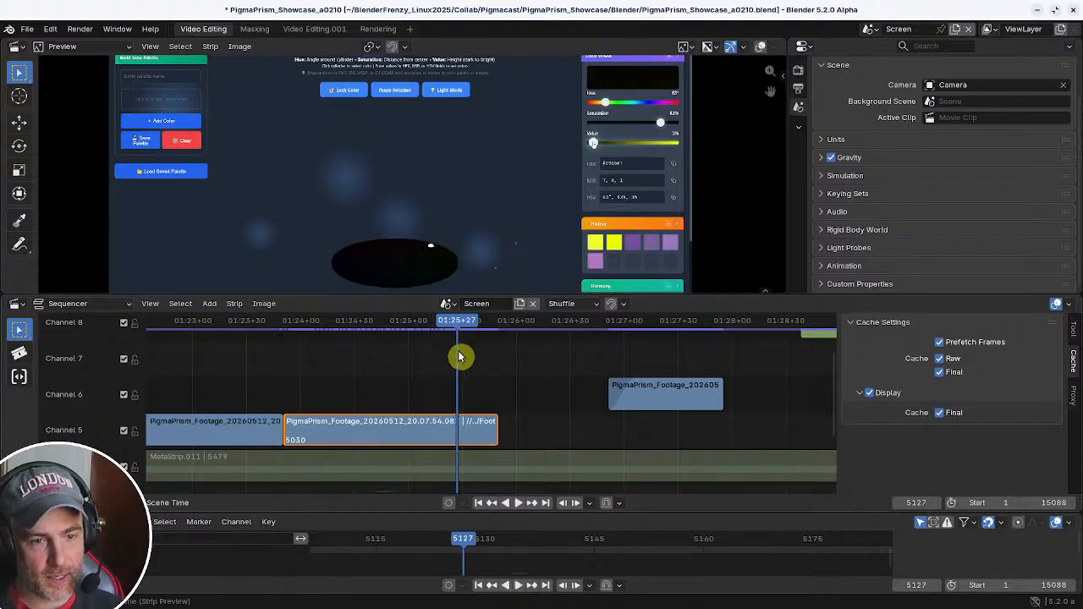
key("k")
scroll(490, 410, "up", 3)
scroll(490, 403, "down", 1, "shift")
left_click(473, 412)
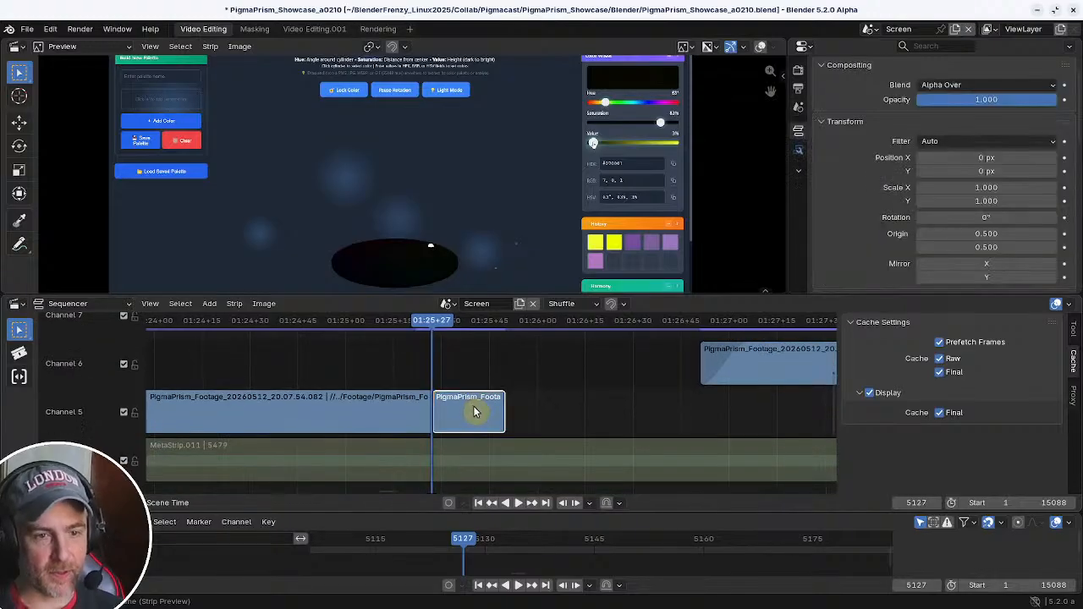
- Split the short cylinder piece again at frame 5139 and delete the part after the cut
left_click_drag(432, 329, 471, 328)
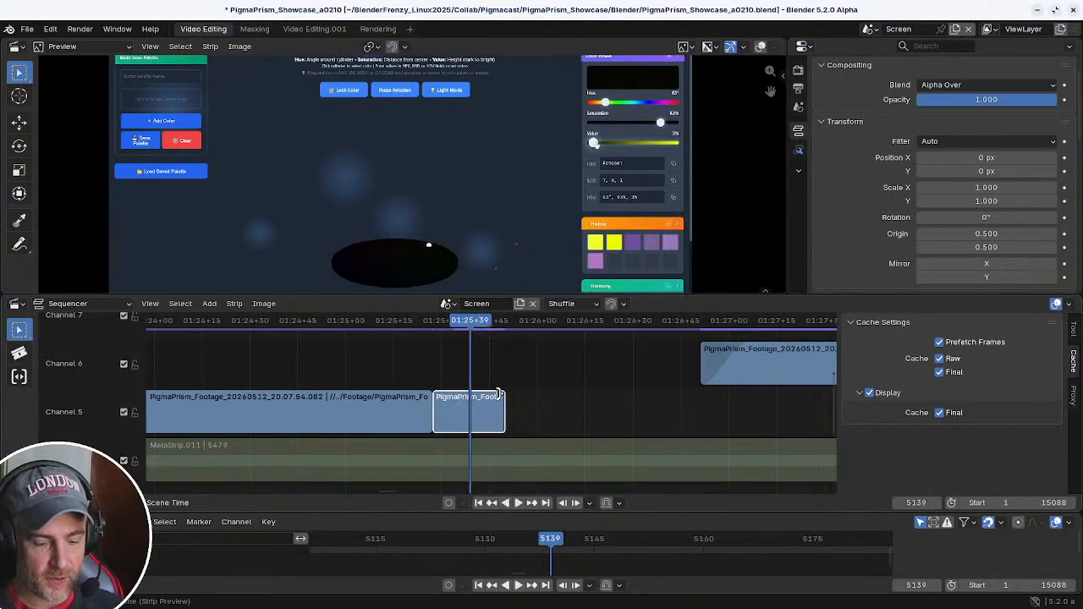
key("n")
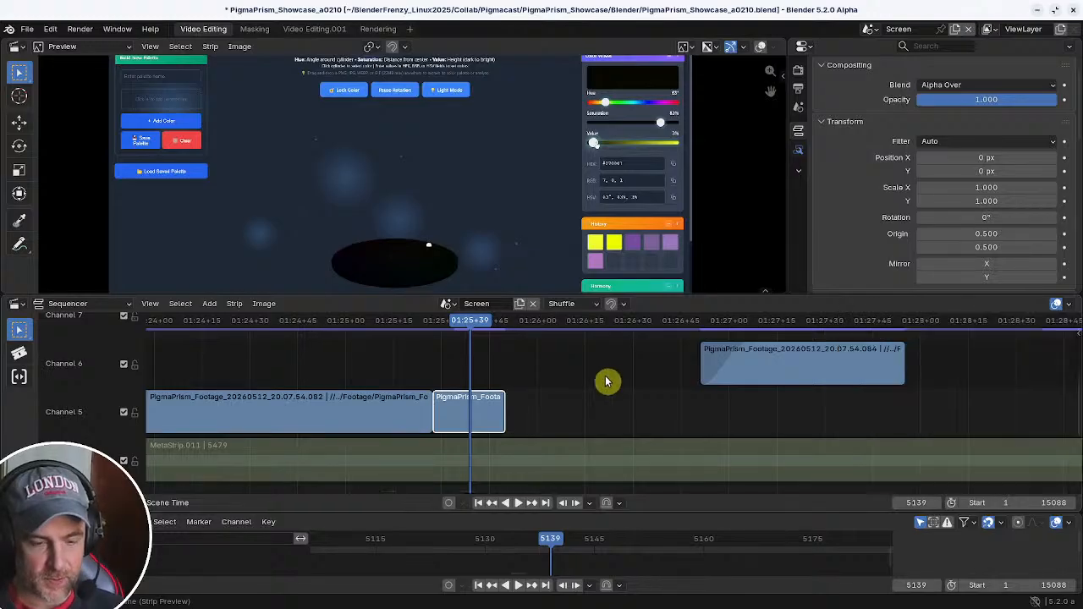
key("k")
left_click(494, 407)
key("x")
- Extend the end of the short piece between frames 5127 and 5139 to hold its last frame for longer
left_click(464, 408)
key("shift+d")
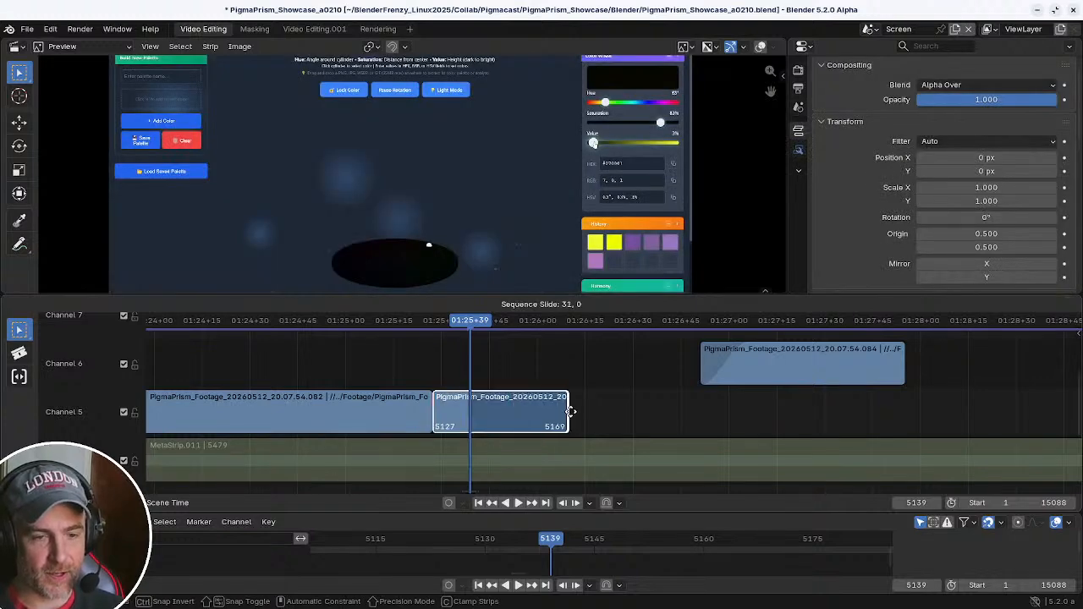
left_click(562, 413)
mouse_move(561, 413)
middle_mouse_down("ctrl")
mouse_move(541, 418)
mouse_move(583, 414)
mouse_move(574, 417)
middle_mouse_up("ctrl")
key("g")
left_click(578, 414)
- Extend the held piece's end to frame 5169 and group it with the preceding cylinder clip into a 139-frame meta strip
left_click(539, 378)
left_click_drag(464, 363, 517, 424)
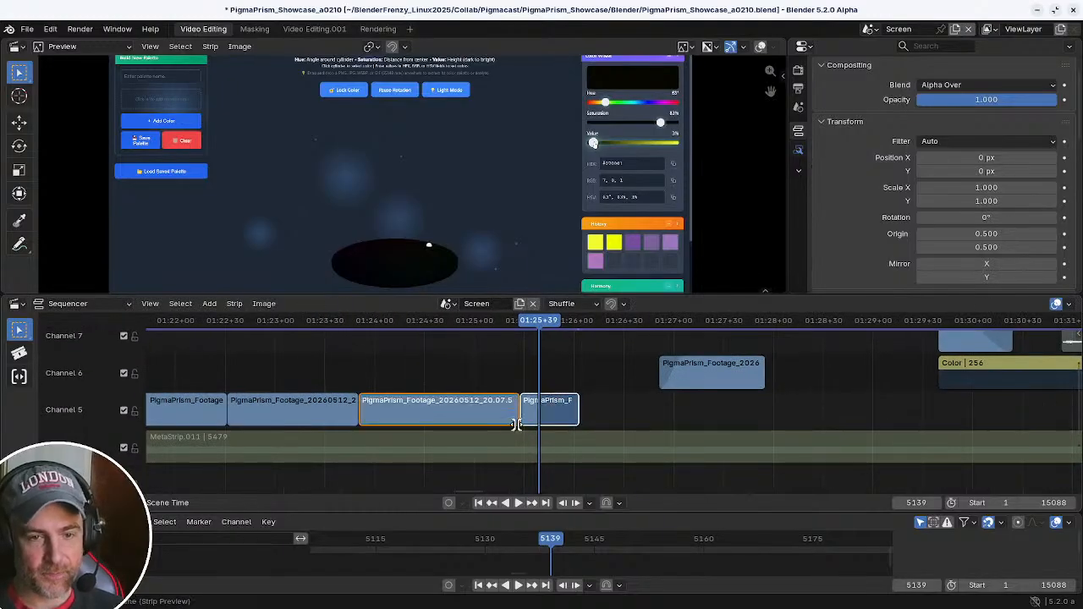
left_click_drag(426, 321, 502, 341)
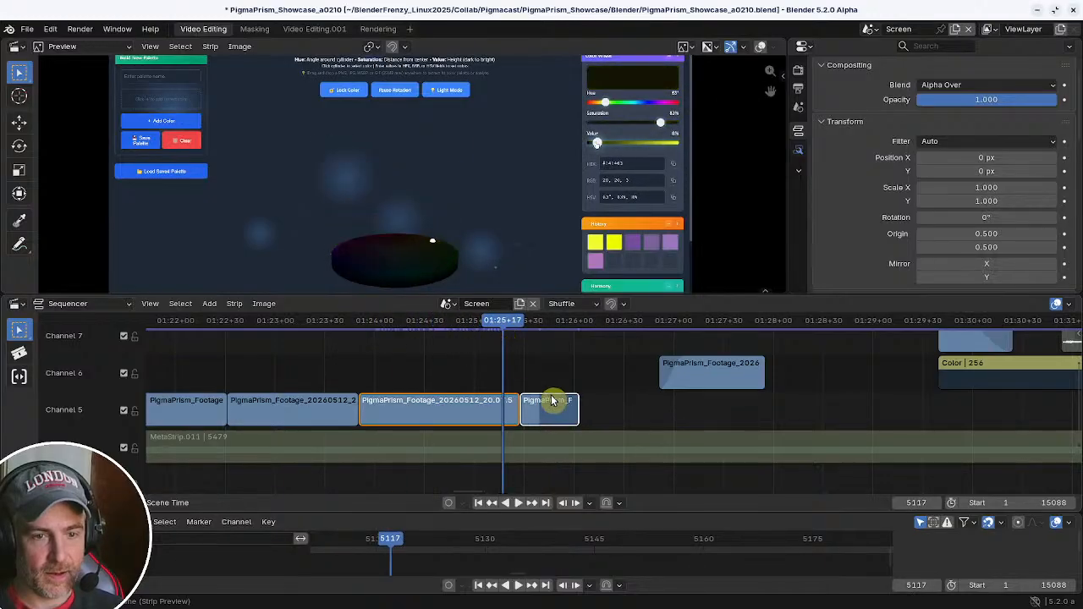
left_click_drag(553, 403, 565, 415)
key("ctrl+g")
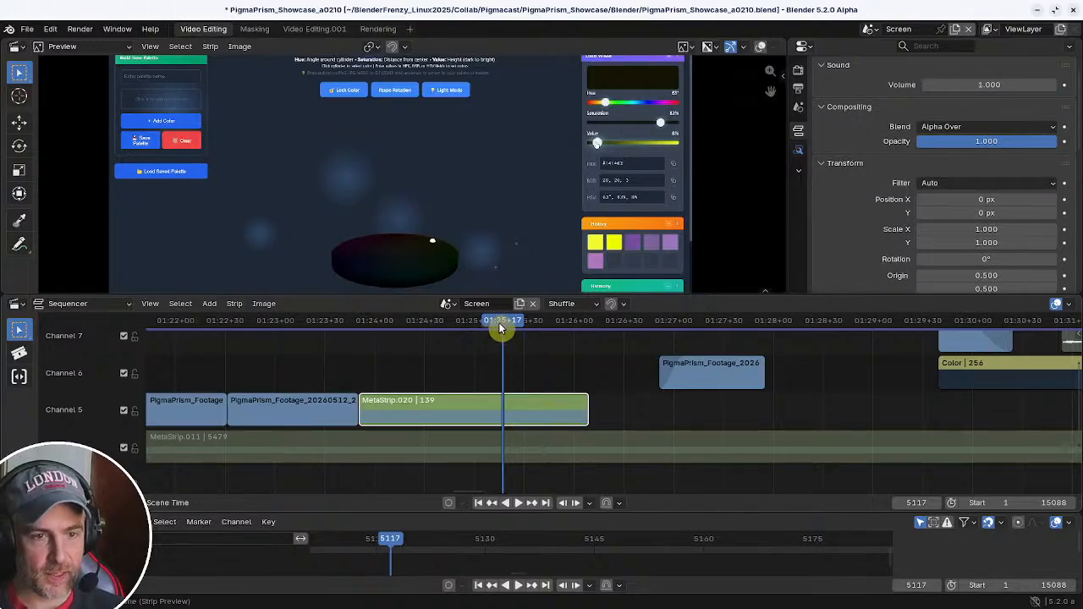
- Play MetaStrip.020 from just before its start and review the hold at the cylinder's lowest point
left_click_drag(498, 328, 350, 330)
key("space")
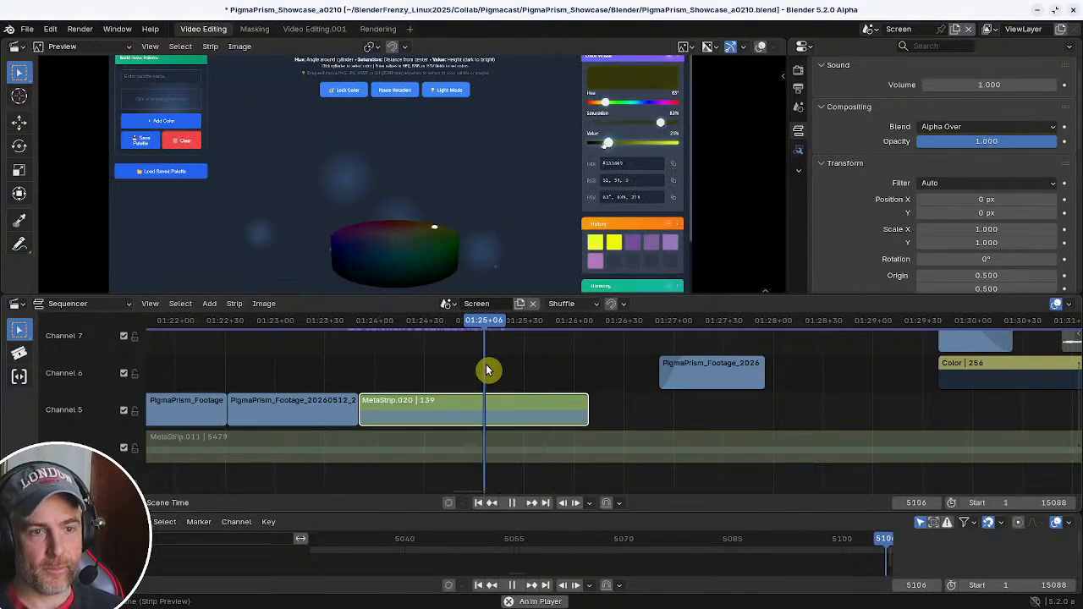
key("space")
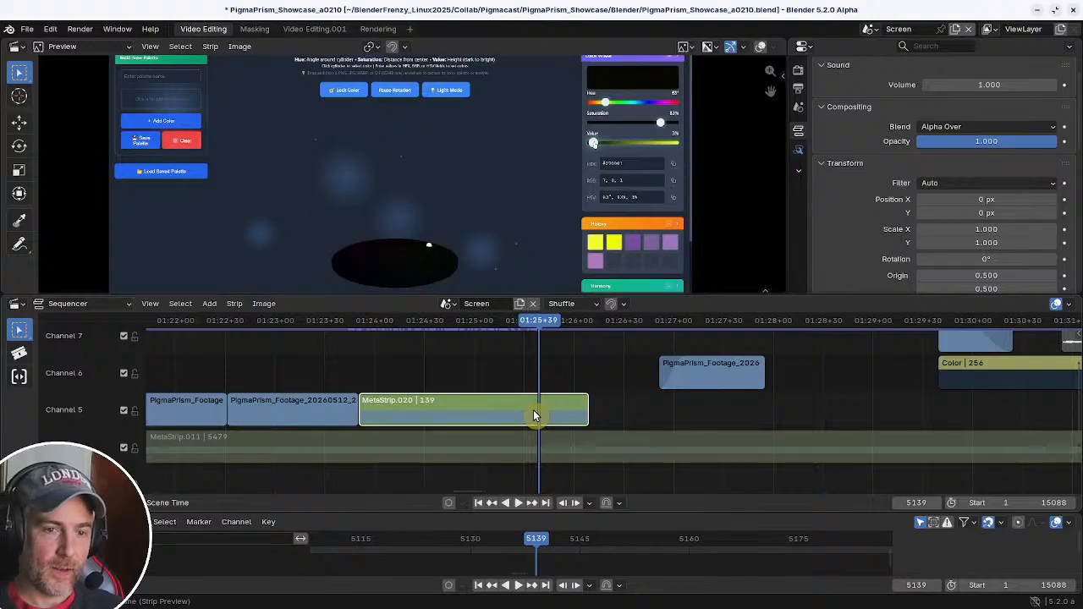
- Duplicate MetaStrip.020 directly after itself on channel 5 and enable Reverse Frames on the copy
key("shift+d")
left_click(664, 419)
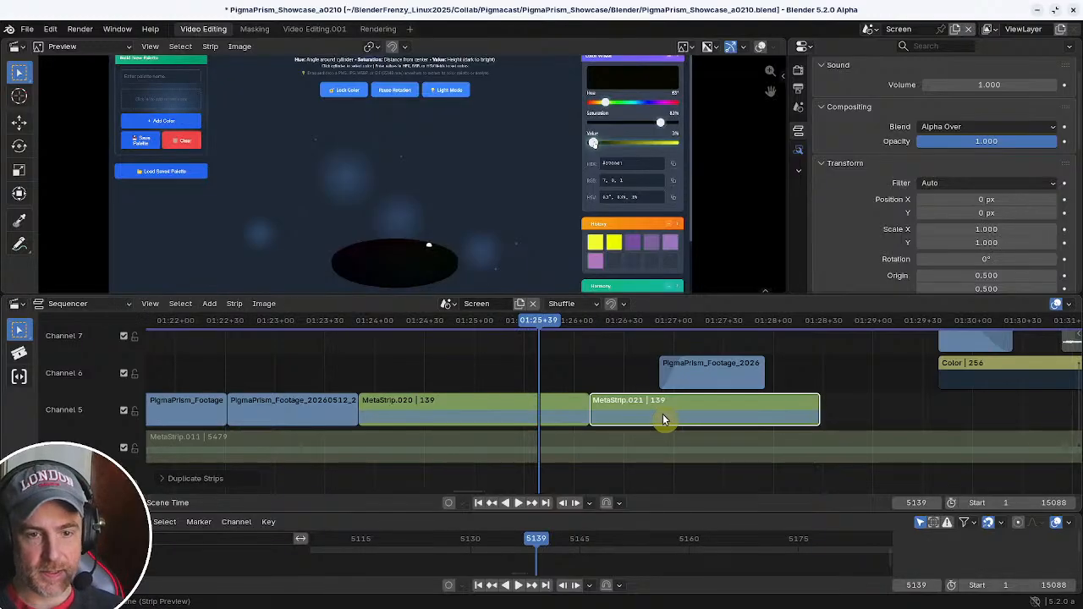
middle_click_drag(702, 368, 612, 401)
left_click_drag(454, 324, 512, 359)
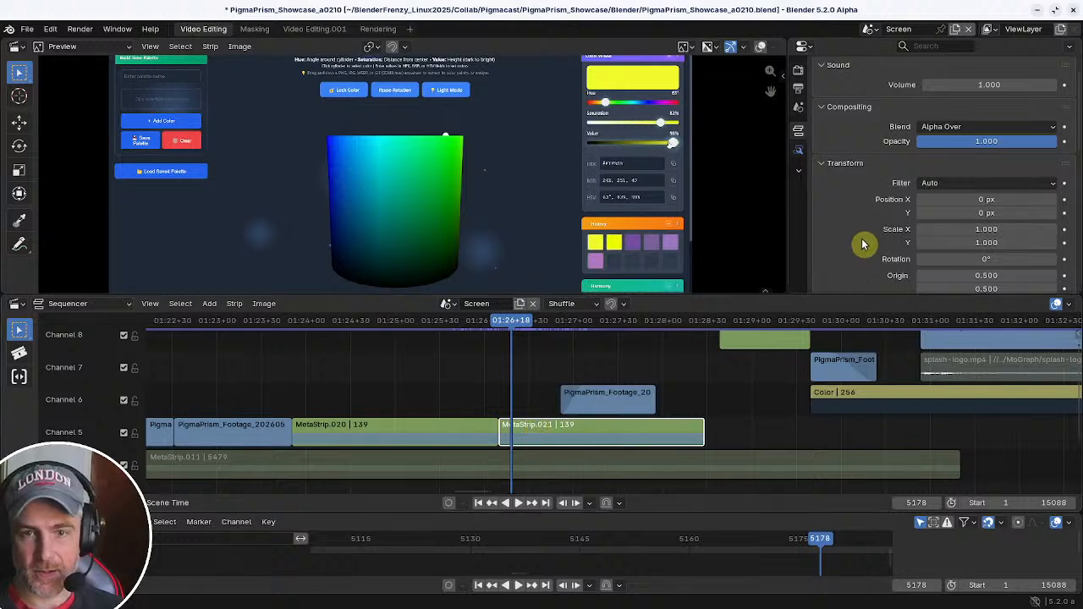
scroll(890, 205, "down", 3)
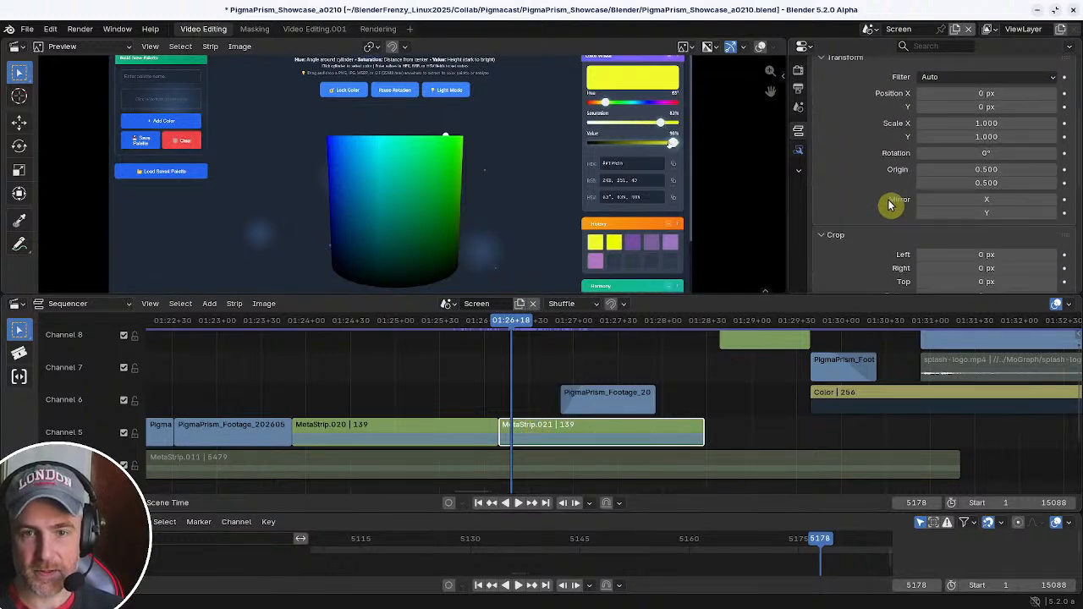
scroll(887, 207, "down", 4)
left_click(922, 220)
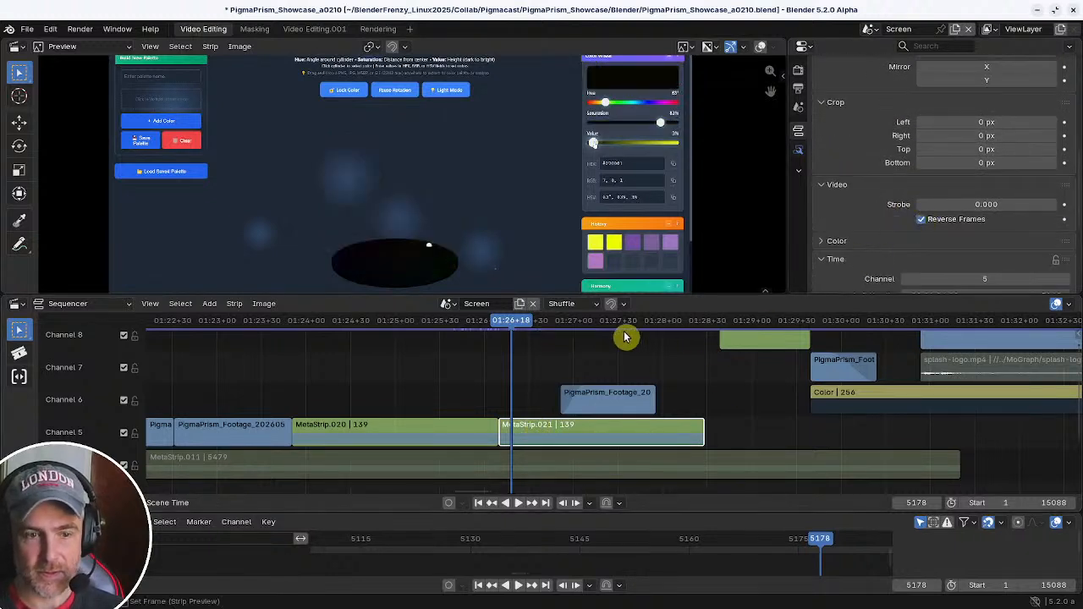
- Play through MetaStrip.020 and the reversed MetaStrip.021 to review the cylinder shrinking and growing back
left_click(296, 325)
key("space")
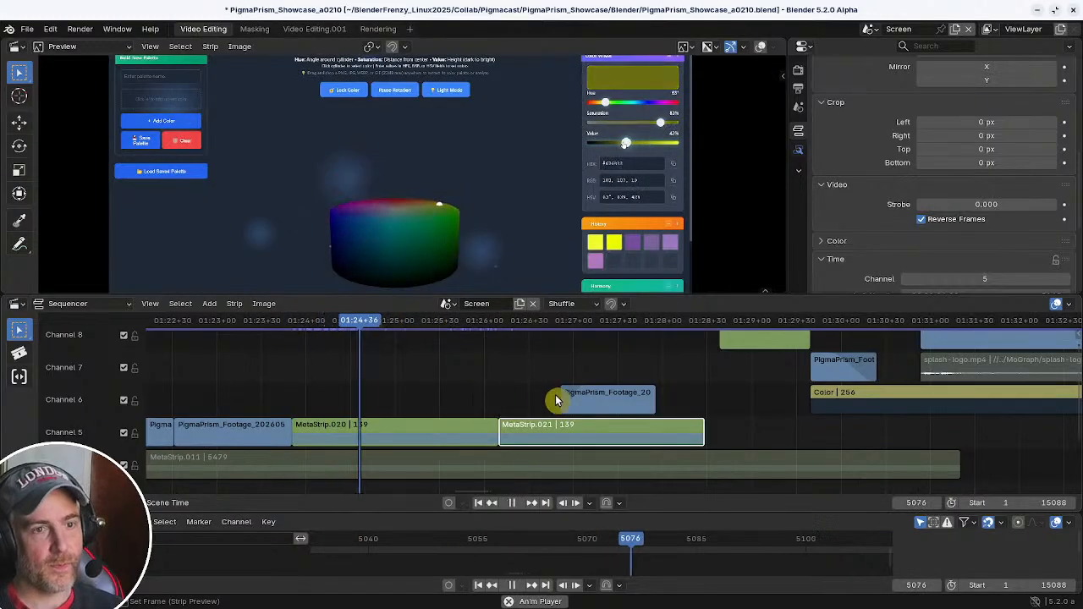
scroll(550, 398, "down", 4)
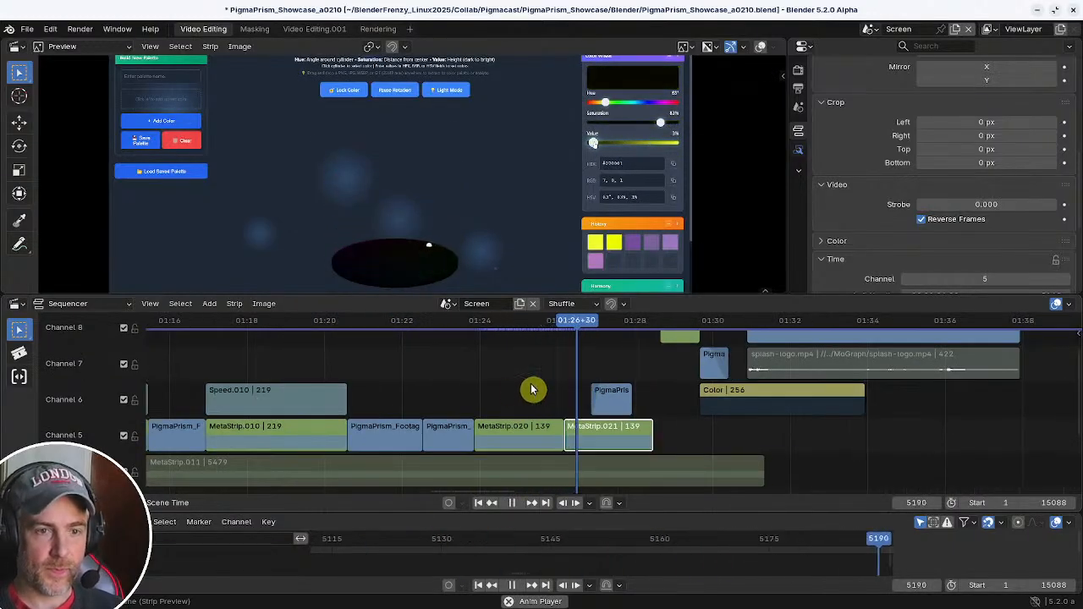
scroll(546, 388, "up", 1)
key("space")
- Slide the footage clip above MetaStrip.021 on channel 6 to start at frame 5285
scroll(536, 385, "up", 3)
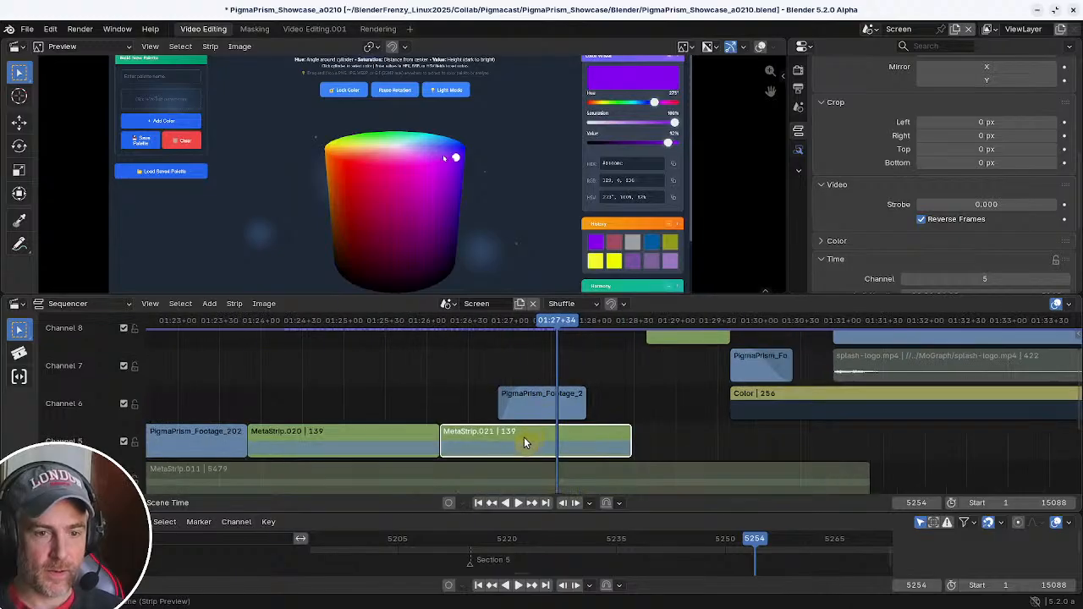
left_click_drag(536, 403, 639, 409)
left_click(640, 409)
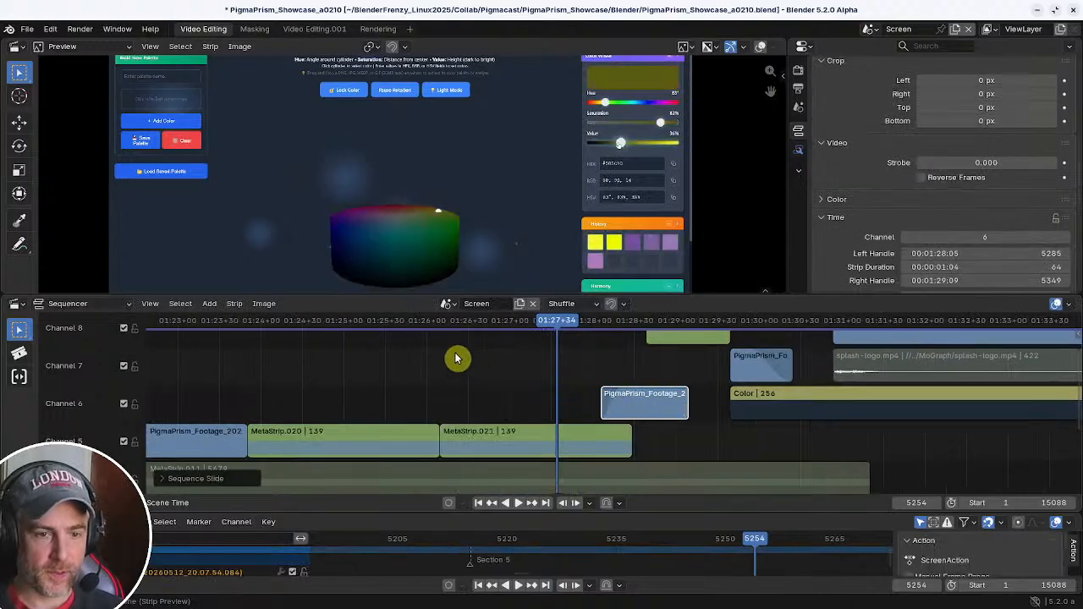
- Trim MetaStrip.020's end to frame 5147 and slide the reversed MetaStrip.021 back against it
left_click(403, 323)
key("space")
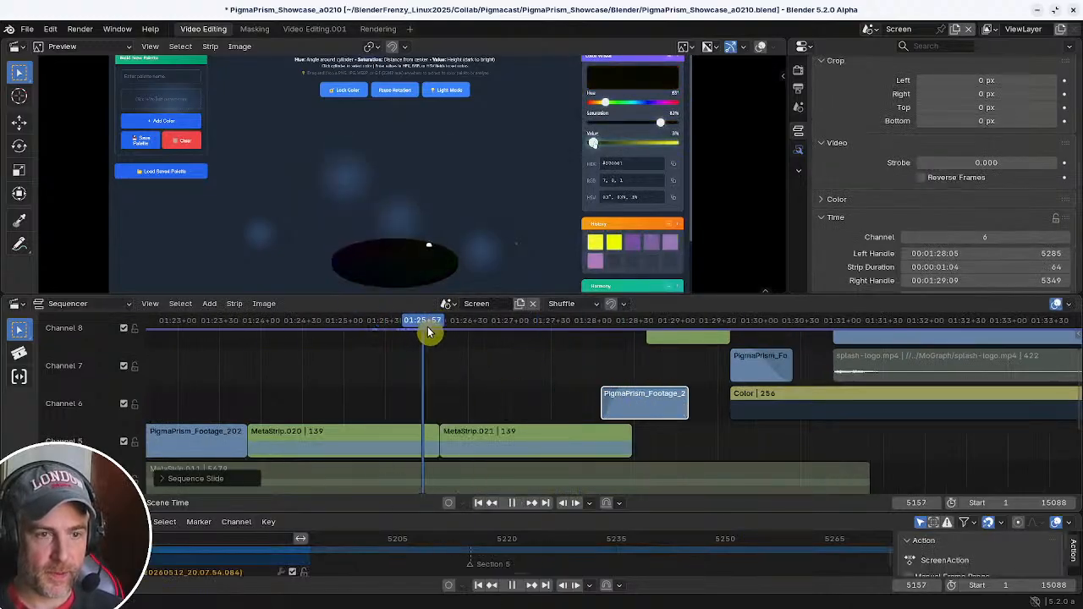
left_click_drag(451, 332, 411, 344)
key("space")
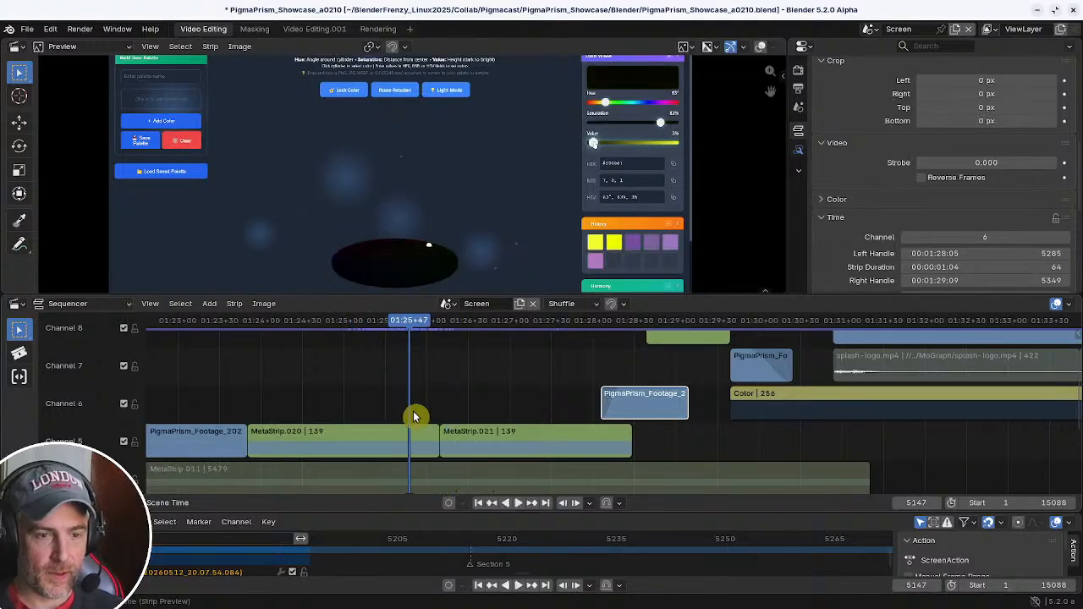
left_click(496, 446)
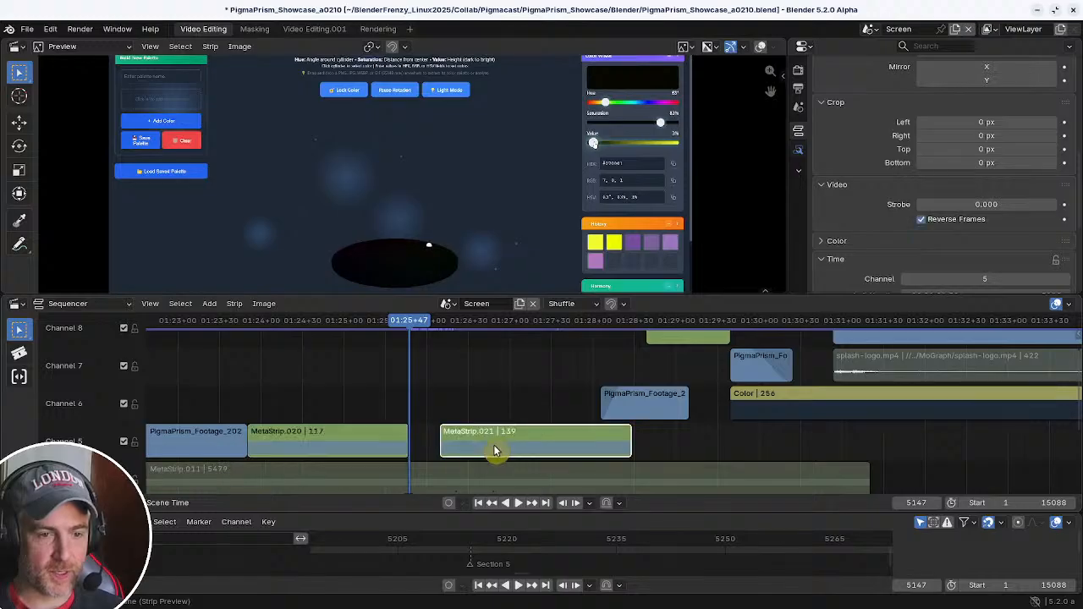
key("g")
left_click(458, 442)
- Trim the start of MetaStrip.021 to leave 121 frames and slide it back against MetaStrip.020
left_click_drag(407, 331, 336, 333)
key("space")
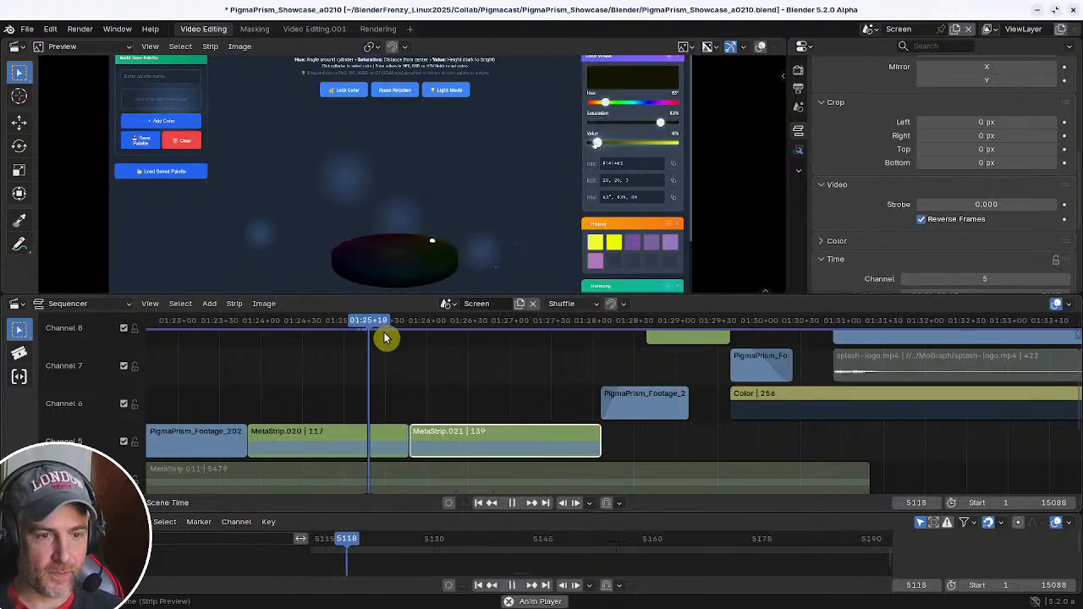
key("space")
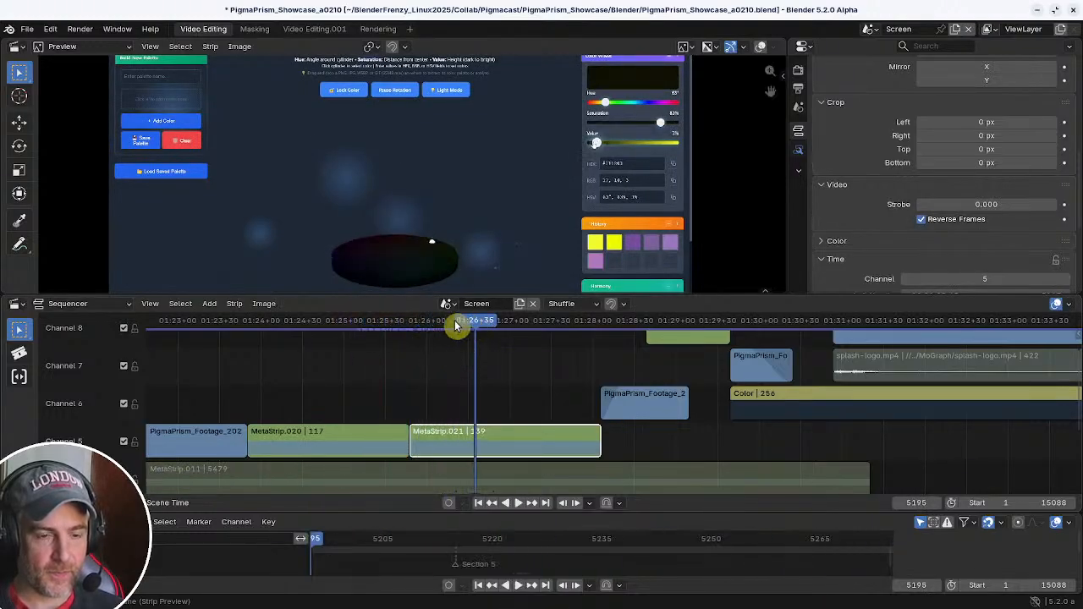
left_click_drag(455, 326, 464, 325)
left_click_drag(419, 429, 474, 440)
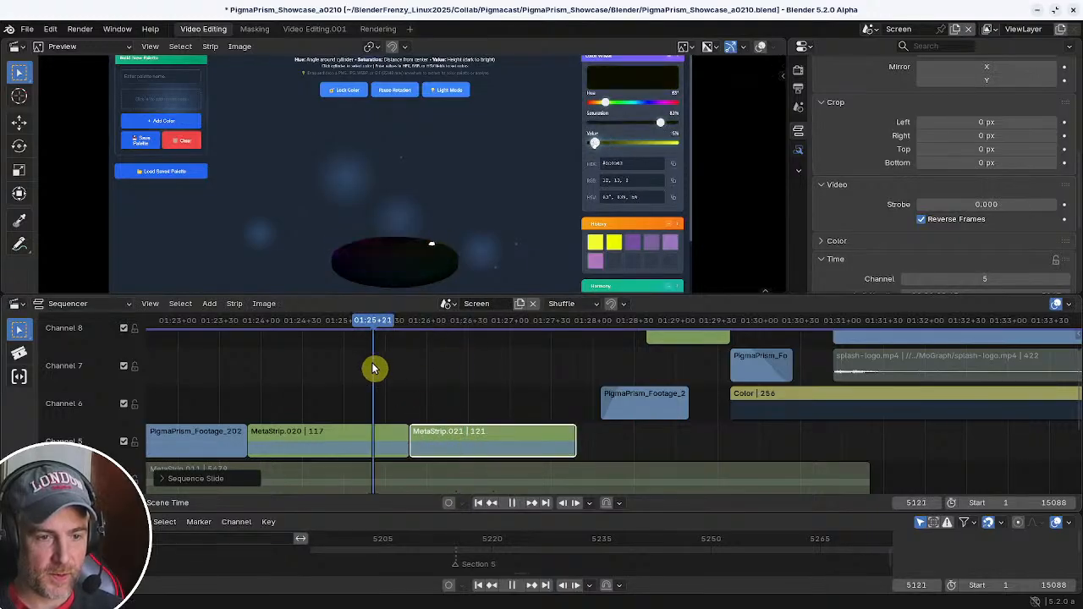
- Play through MetaStrip.020 and MetaStrip.021 again to review the shortened hold between them
key("space")
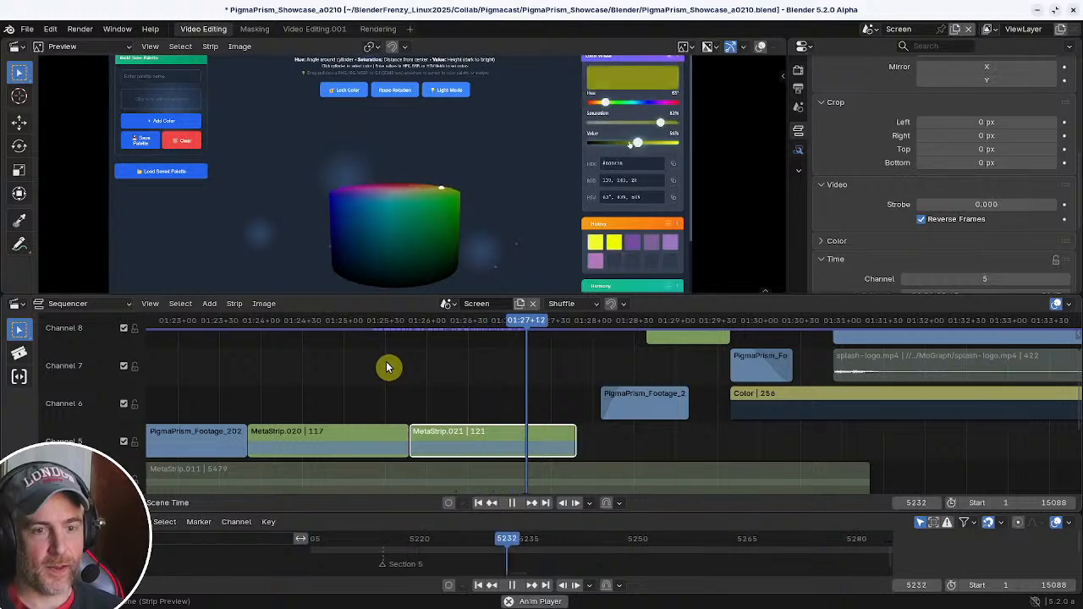
key("space")
left_click_drag(343, 330, 254, 330)
key("space")
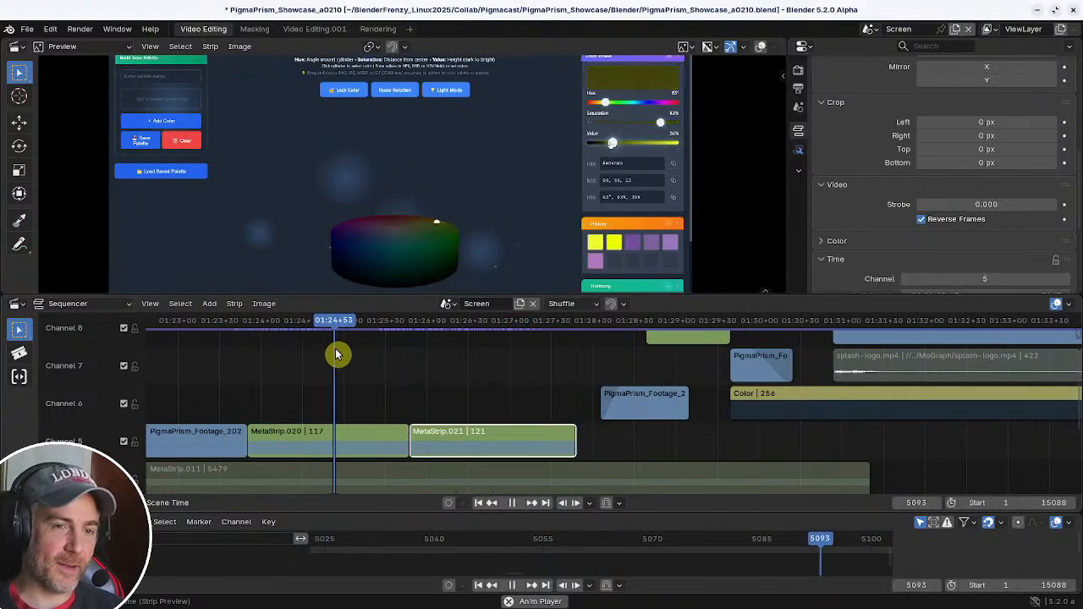
key("space")
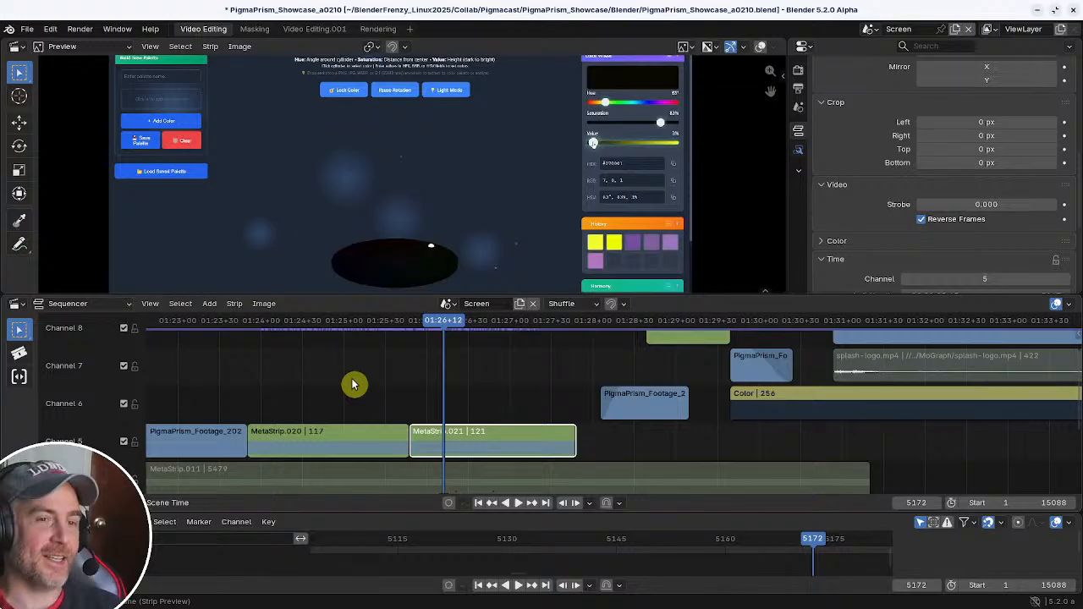
- Slide the channel 6 footage clip to start at frame 5268, right where MetaStrip.021 ends
left_click_drag(634, 405, 627, 398)
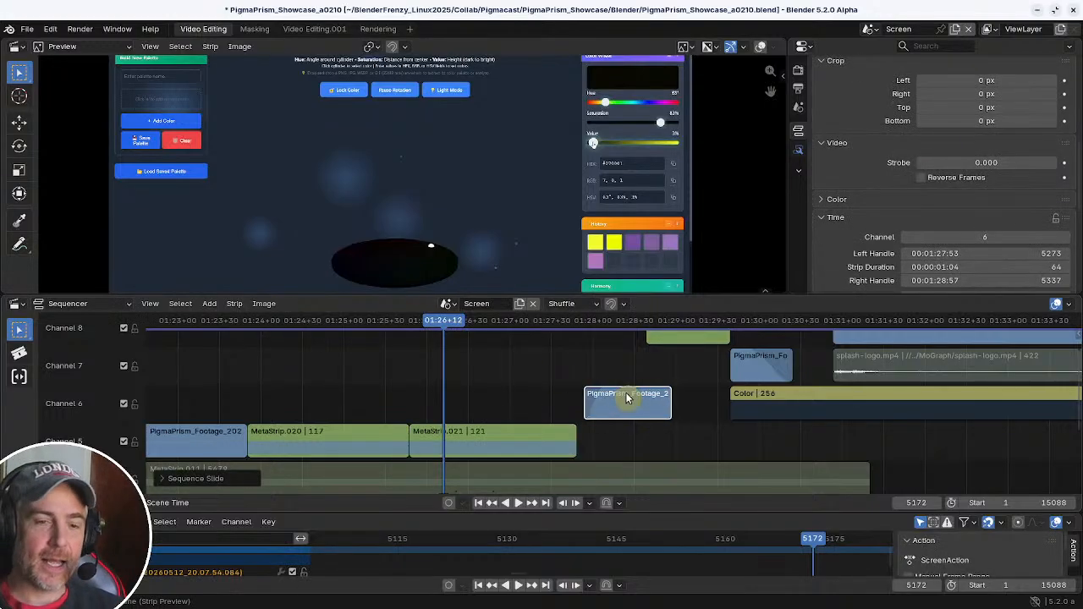
scroll(628, 399, "up", 4)
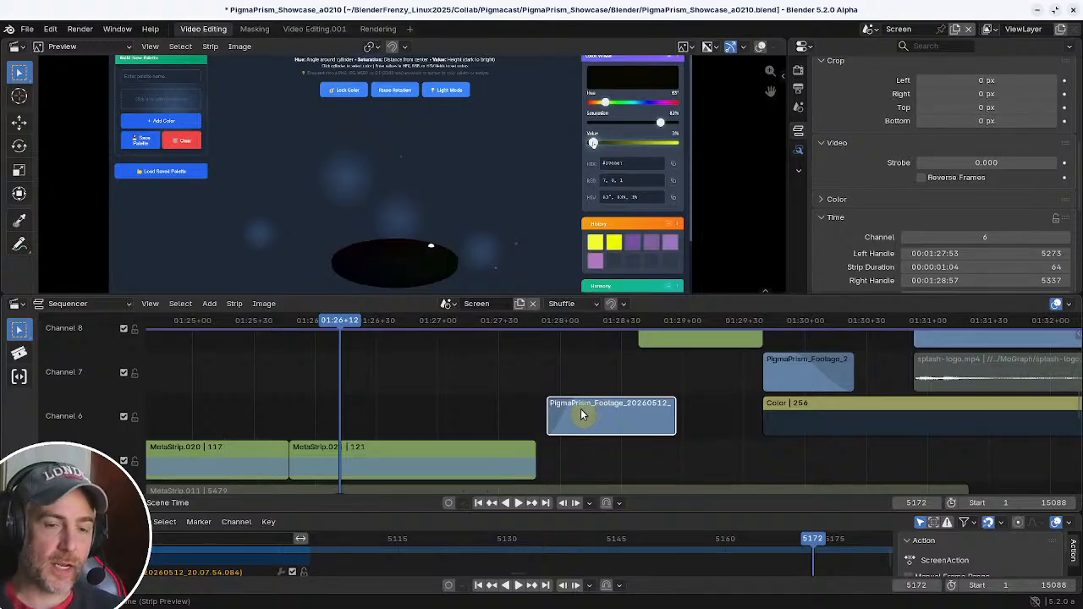
mouse_move(575, 415)
left_mouse_down()
mouse_move(546, 412)
mouse_move(580, 409)
left_mouse_up()
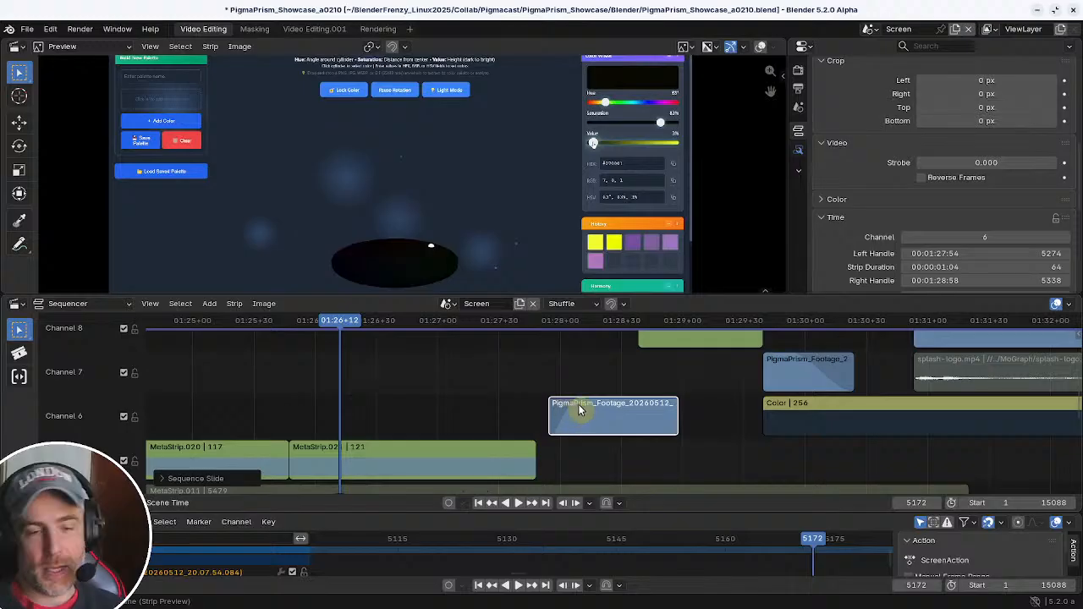
mouse_move(579, 417)
left_mouse_down()
mouse_move(558, 410)
mouse_move(583, 404)
mouse_move(573, 410)
left_mouse_up()
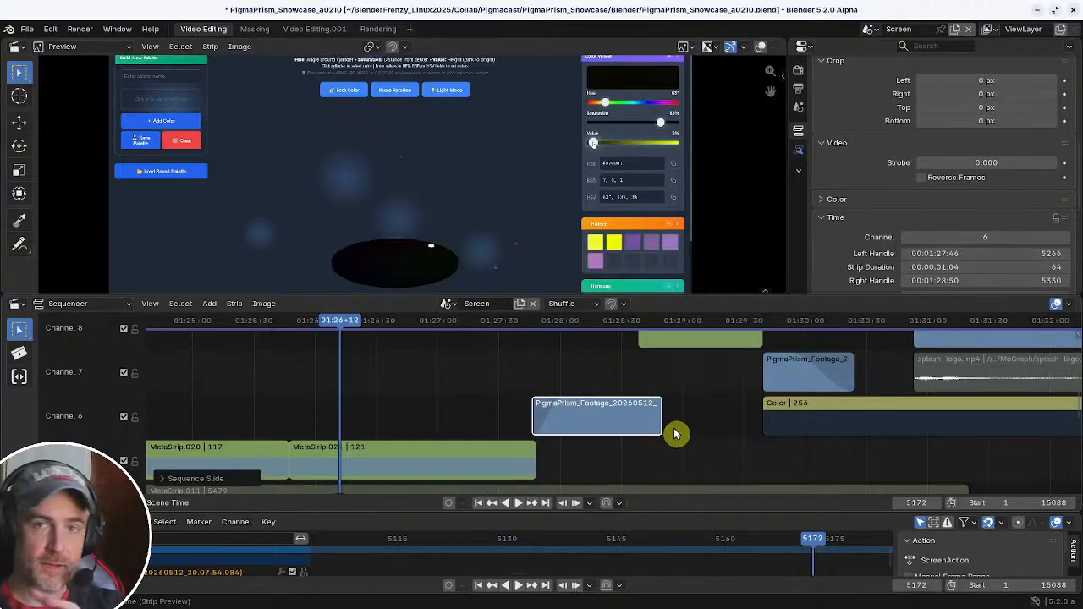
left_click_drag(579, 416, 591, 441)
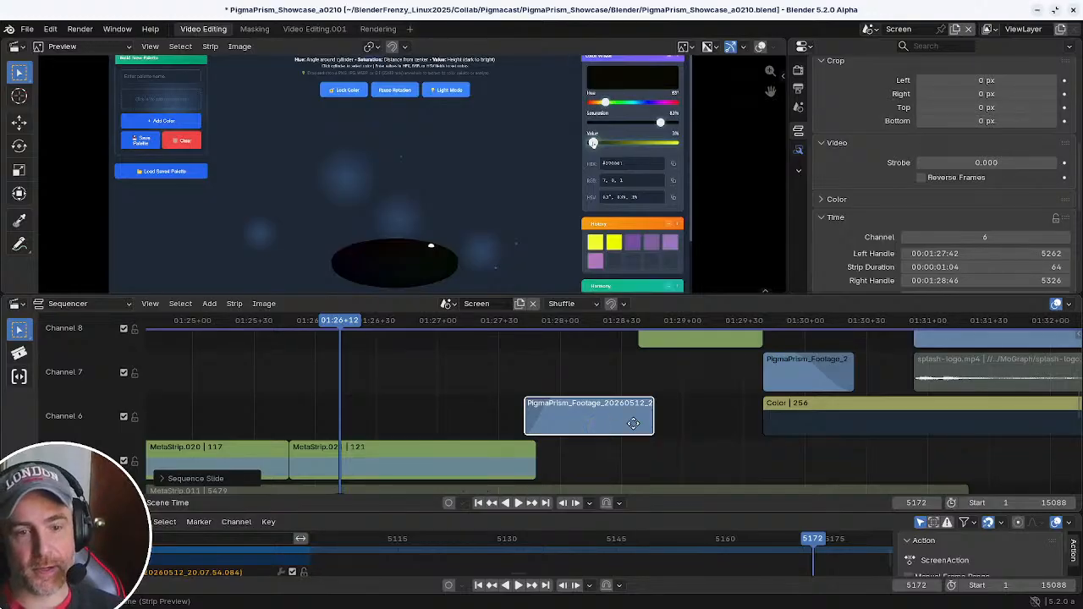
left_click_drag(633, 423, 609, 425)
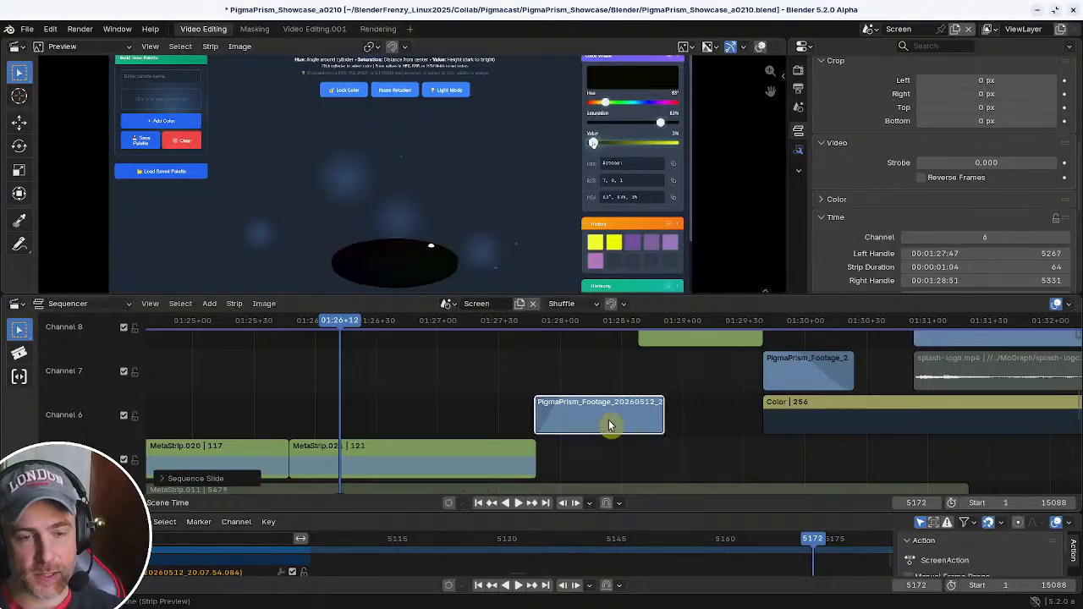
scroll(609, 425, "up", 5)
key("g")
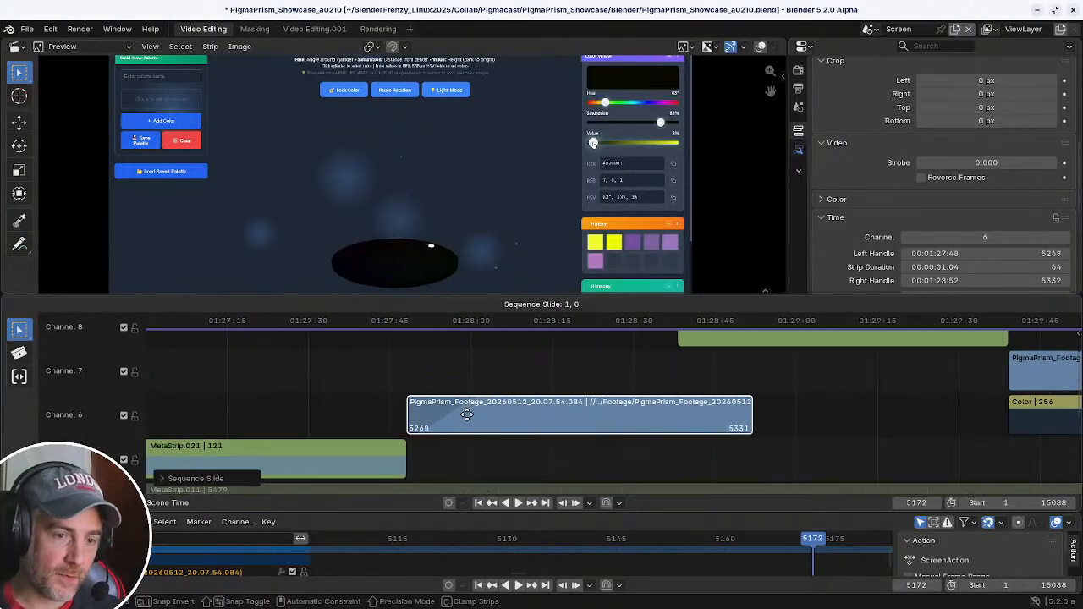
left_click(467, 414)
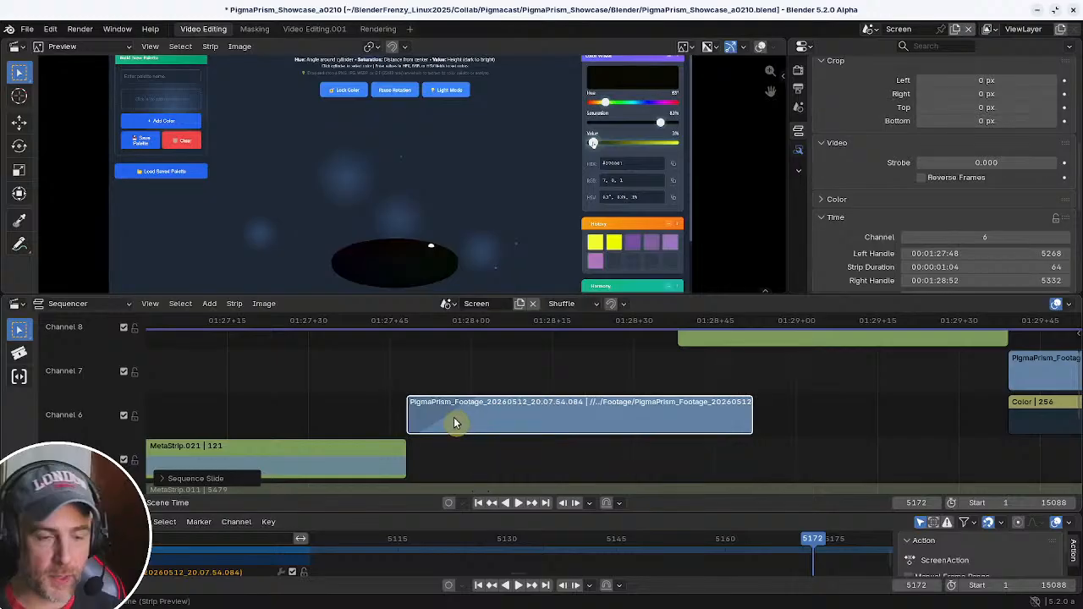
- Slide the channel 6 footage clip back 15 frames to start at frame 5253, overlapping the end of MetaStrip.021
key("g")
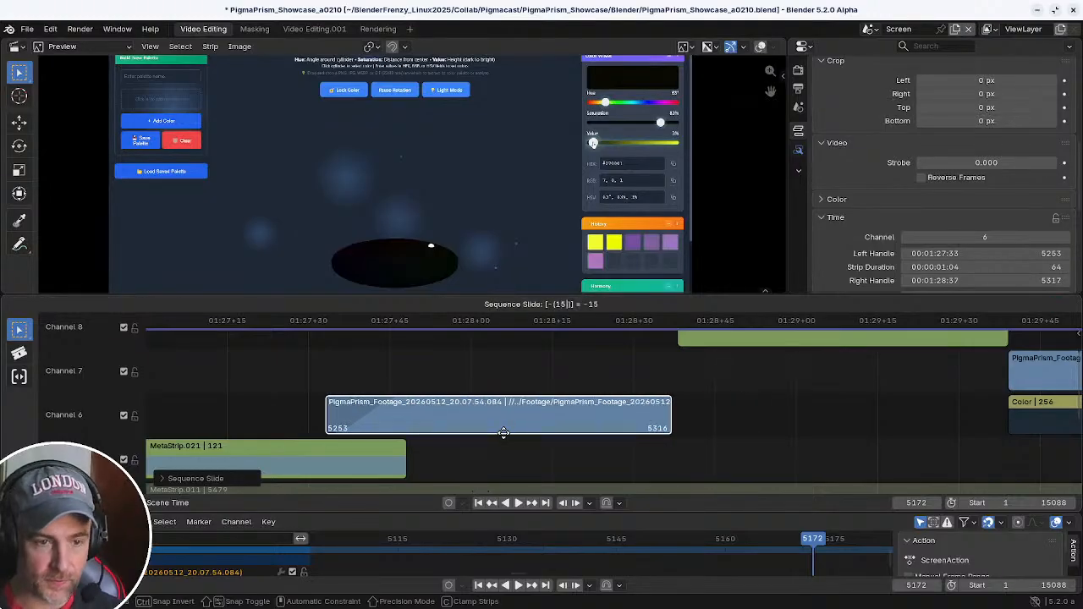
left_click(505, 437)
scroll(433, 419, "down", 3)
middle_click_drag(434, 419, 414, 377, "ctrl")
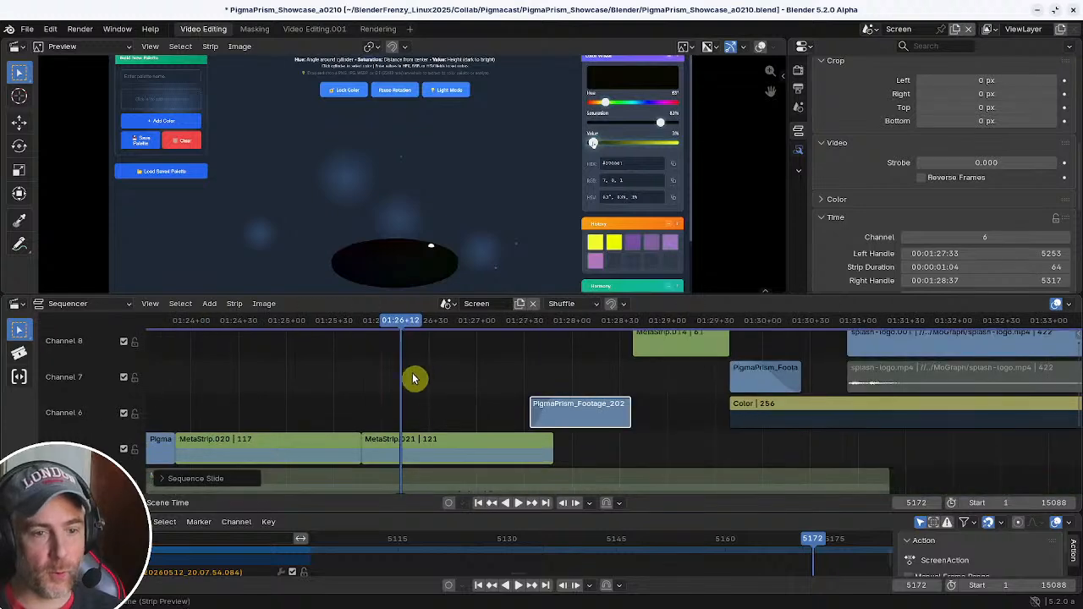
- Play and scrub through the end of MetaStrip.021 to review its overlap with the channel 6 footage clip
left_click_drag(419, 328, 518, 327)
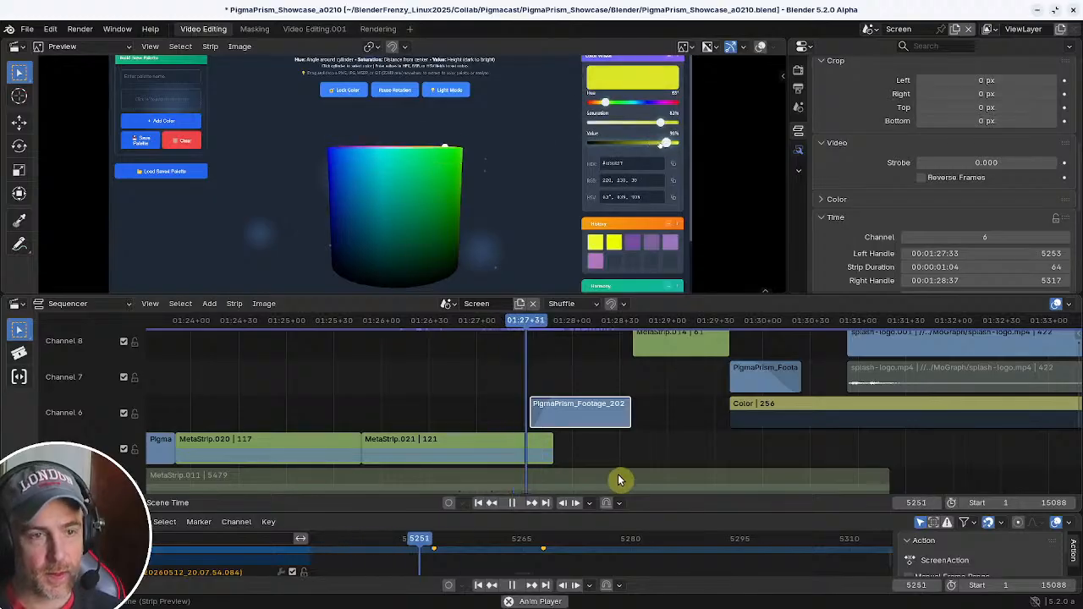
left_click(520, 325)
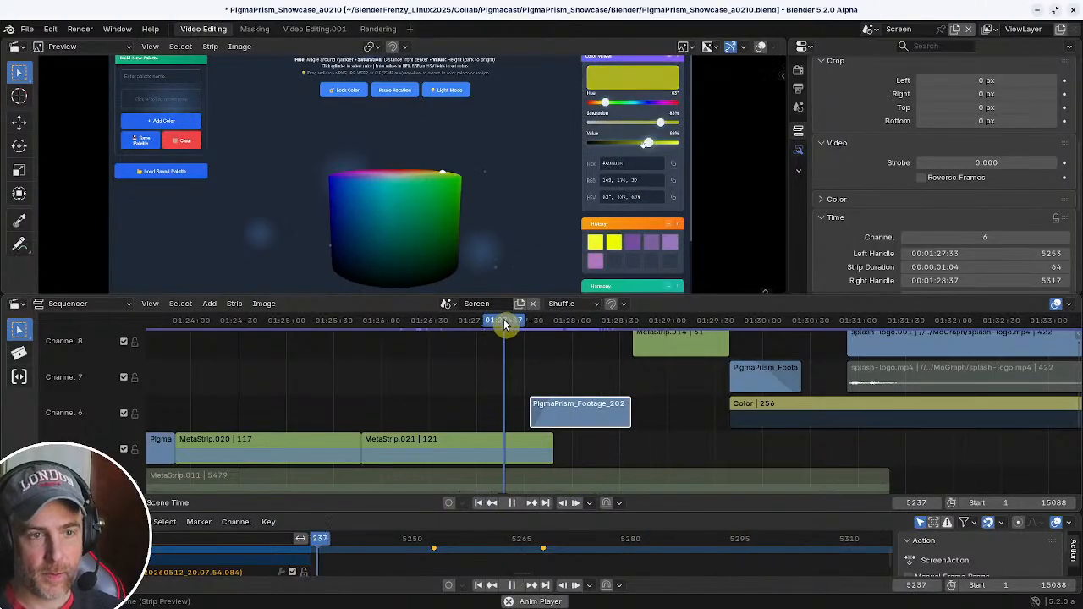
key("space")
left_click_drag(592, 323, 477, 326)
key("space")
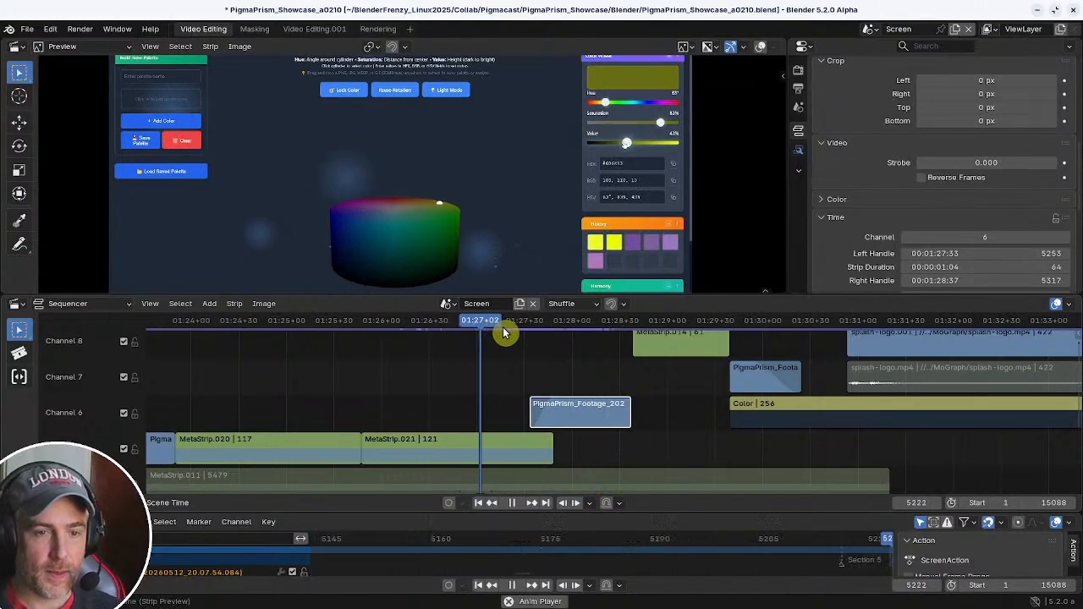
key("space")
left_click_drag(584, 325, 564, 347)
middle_click_drag(554, 392, 569, 387, "ctrl")
middle_click_drag(569, 387, 595, 389)
left_click_drag(546, 329, 514, 327)
key("space")
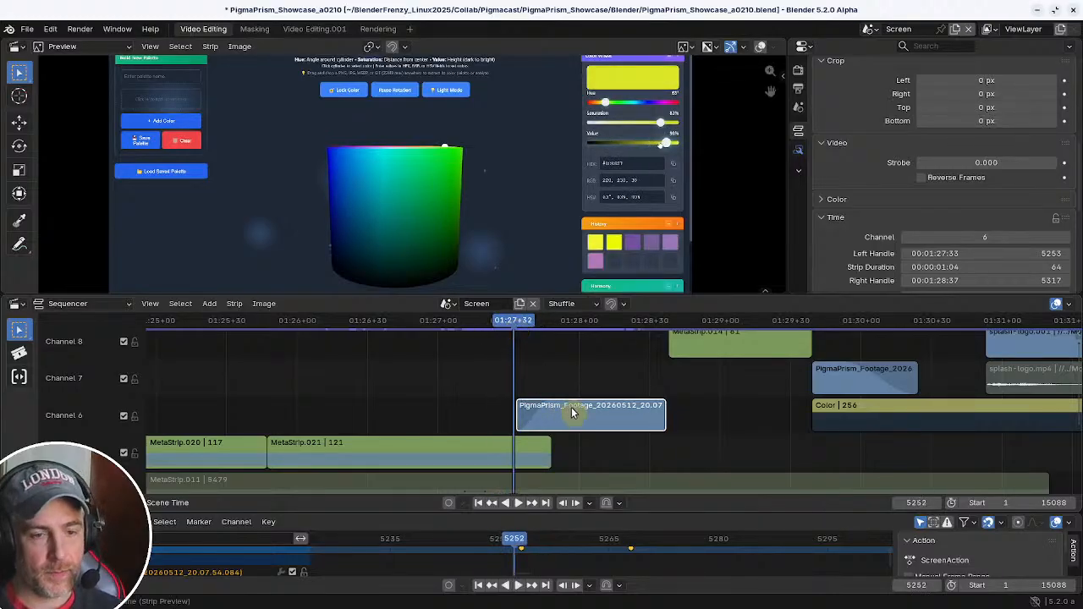
- Slide the channel 6 footage clip back 5 more frames to start at frame 5248
right_click(554, 407)
key("Escape")
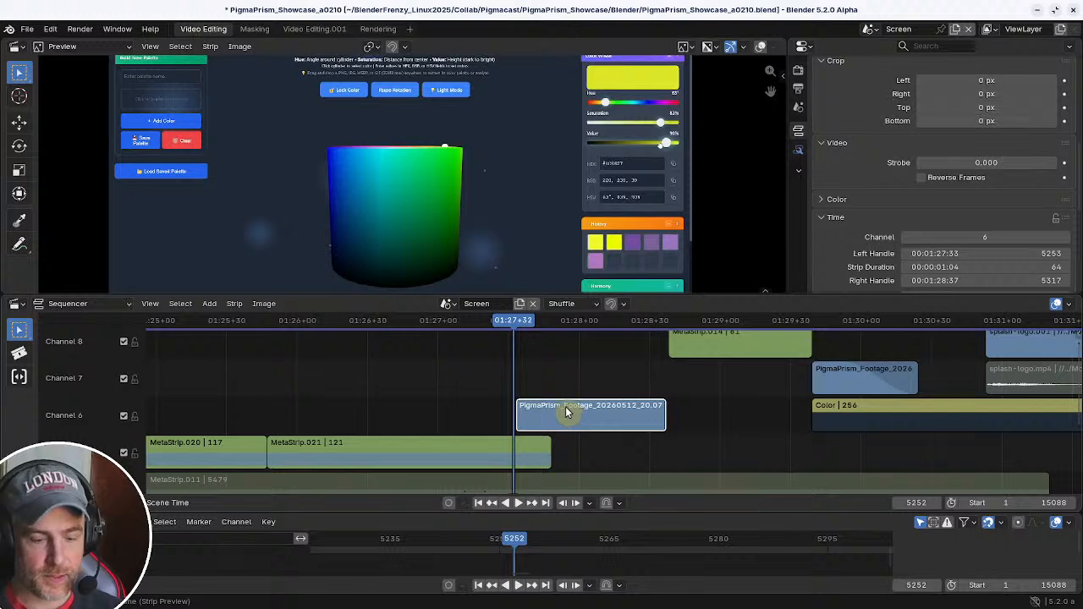
key("g")
left_click(550, 418)
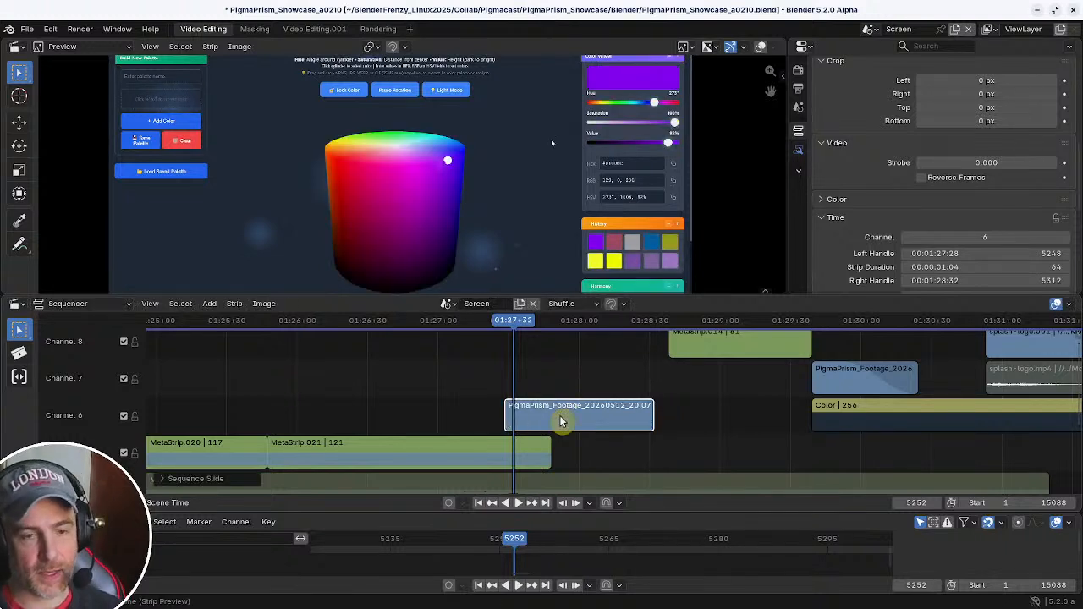
key("space")
- Try a fade that starts from frame 5268 on the channel 6 footage clip
key("shift+a")
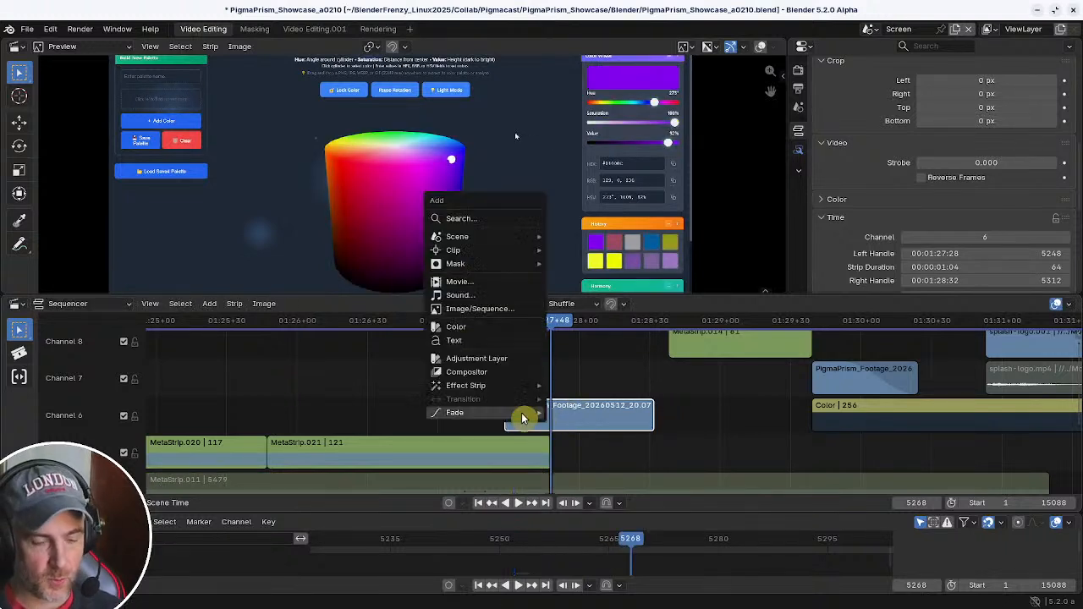
mouse_move(527, 413)
left_click(606, 461)
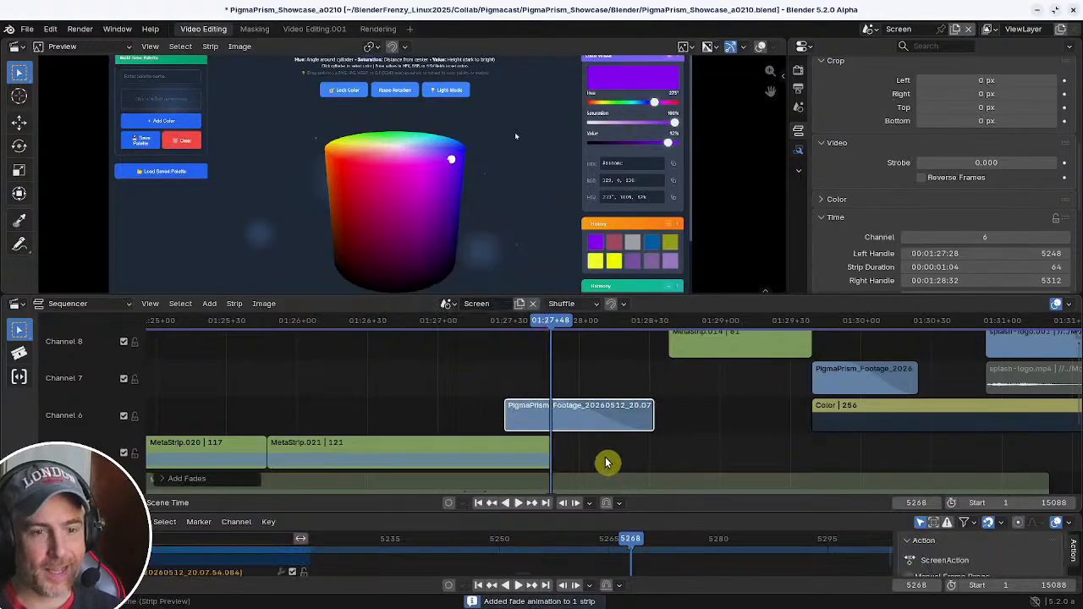
left_click(603, 451)
- Fade in the channel 6 footage clip up to the current frame 5268, where MetaStrip.021 ends
key("shift+a")
mouse_move(592, 426)
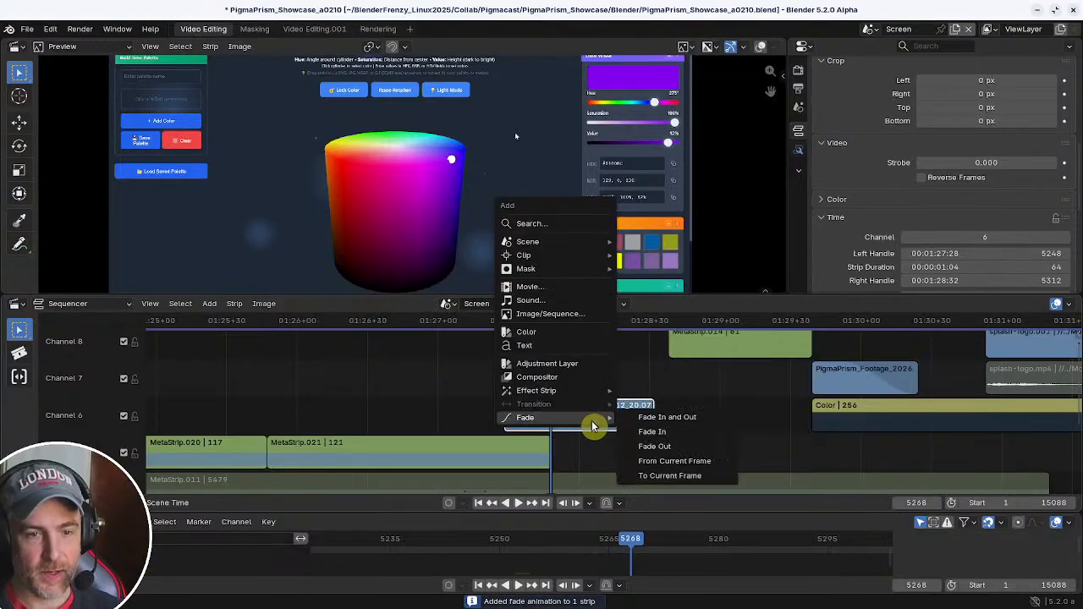
left_click(665, 461)
- Play through the transition from MetaStrip.021 into the channel 6 footage clip to review the longer fade
left_click_drag(549, 322, 479, 330)
left_click(433, 327)
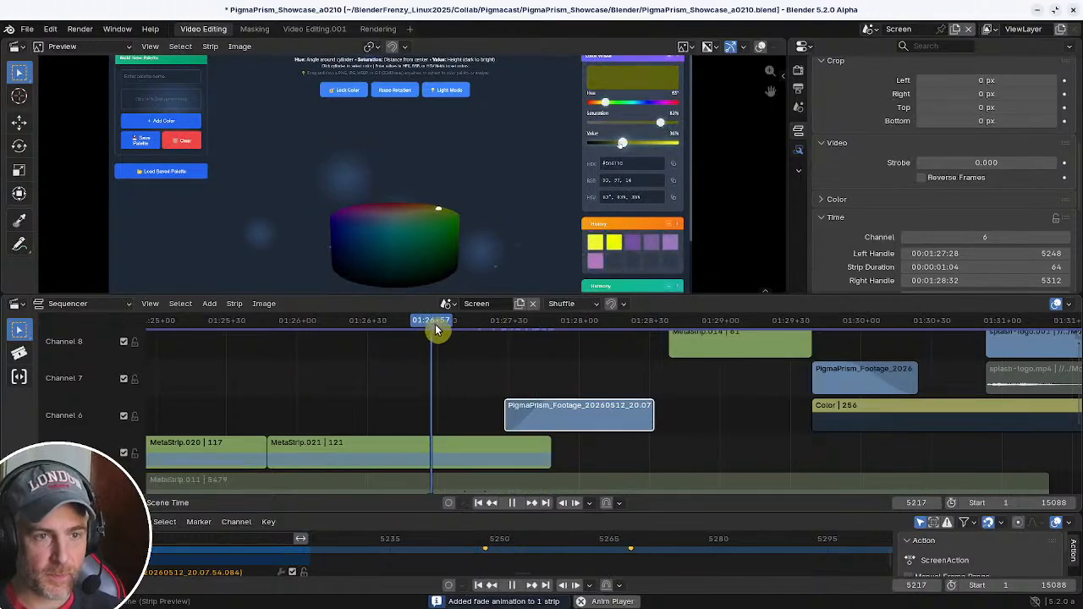
key("space")
left_click_drag(560, 338, 661, 346)
key("n")
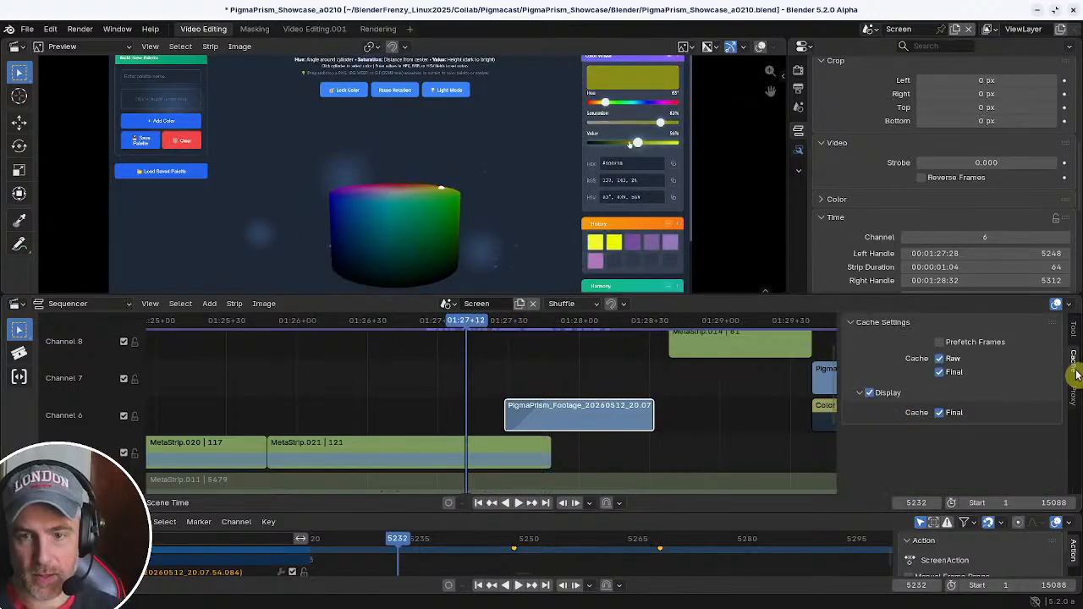
key("n")
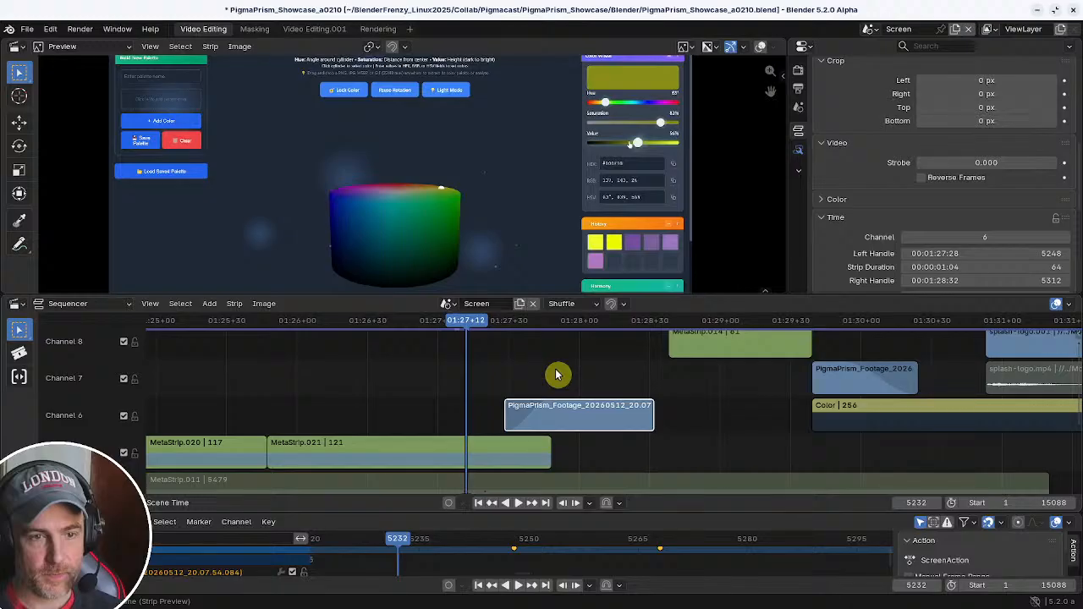
scroll(516, 376, "up", 3)
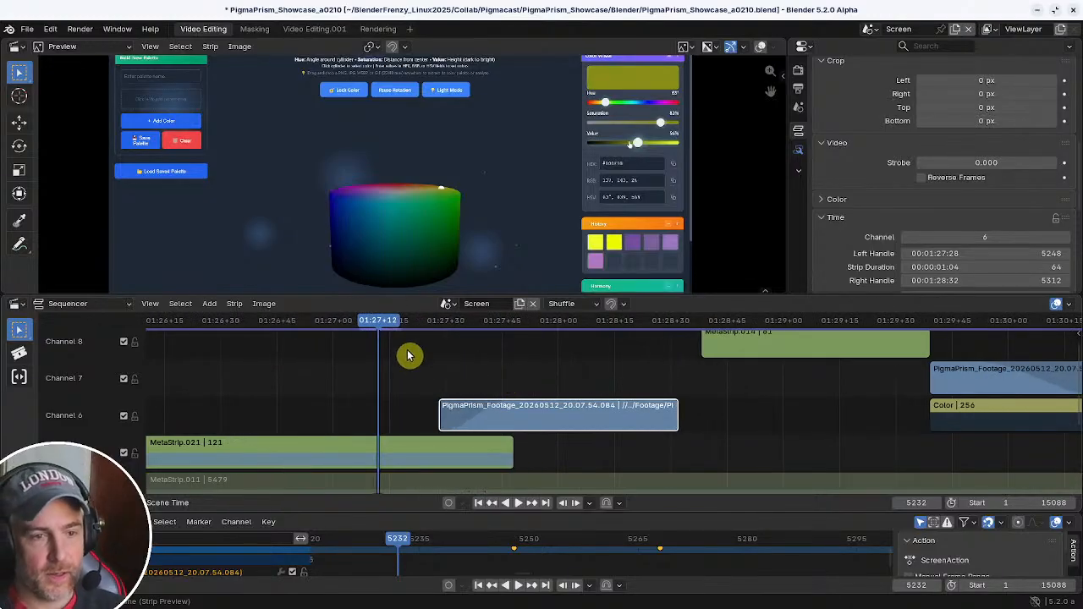
mouse_move(379, 327)
left_mouse_down()
mouse_move(411, 328)
mouse_move(397, 330)
left_mouse_up()
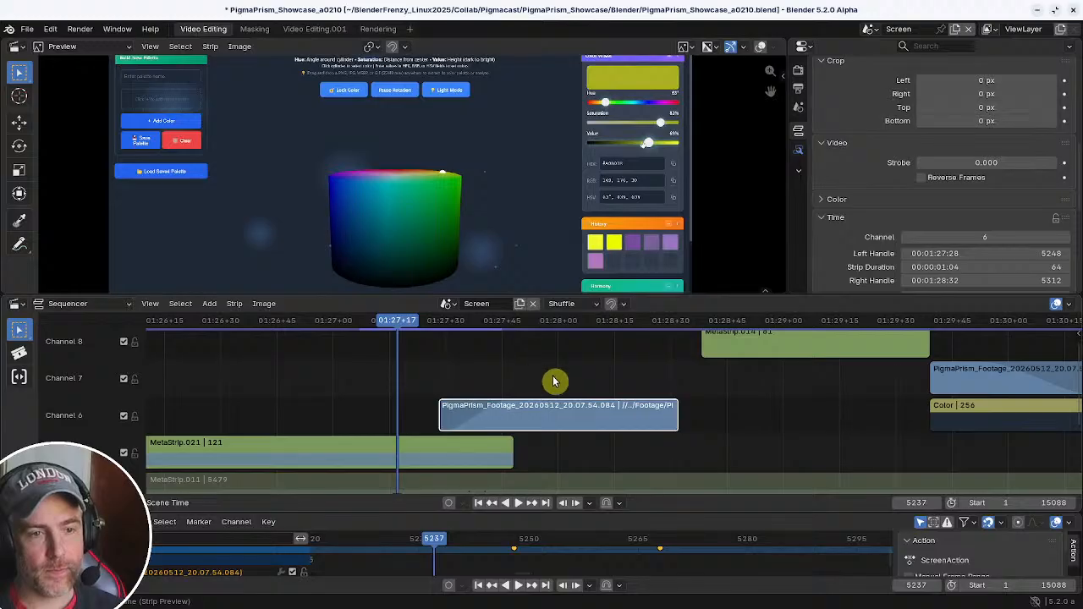
key("space")
left_click_drag(512, 325, 415, 349)
key("space")
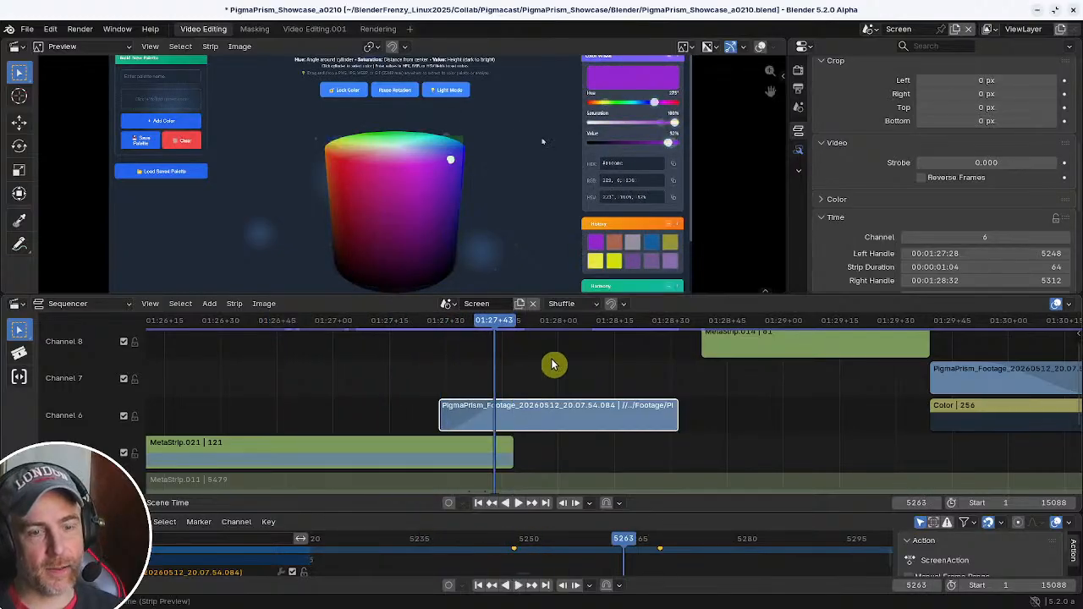
- Turn on snapping and extend the channel 6 footage clip's end to frame 5318, up to the start of MetaStrip.014
middle_click_drag(543, 369, 500, 396)
scroll(685, 403, "down", 3)
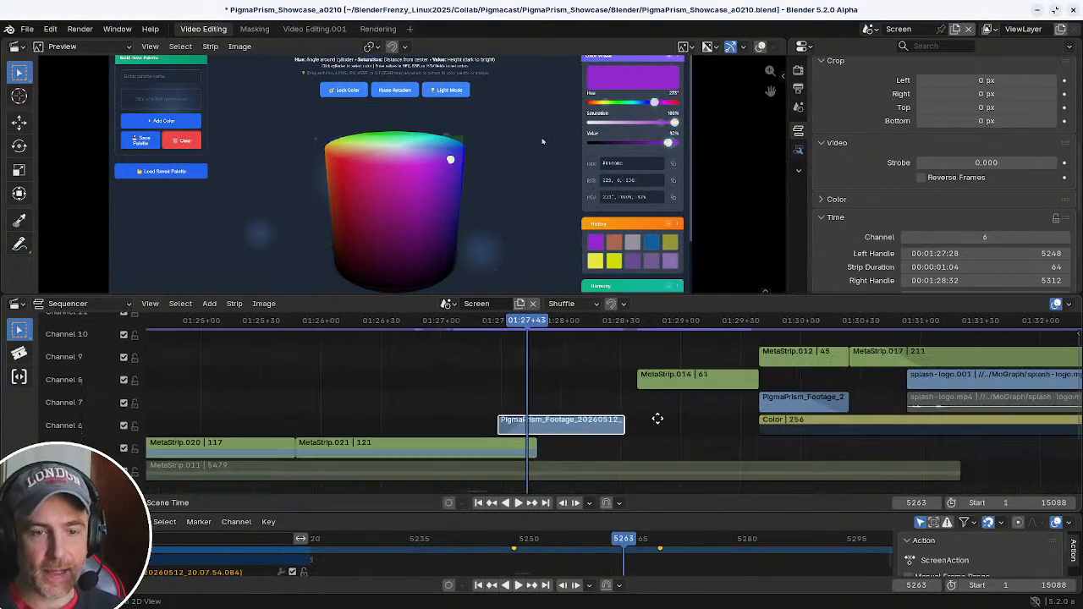
left_click_drag(536, 326, 581, 335)
scroll(635, 383, "down", 4)
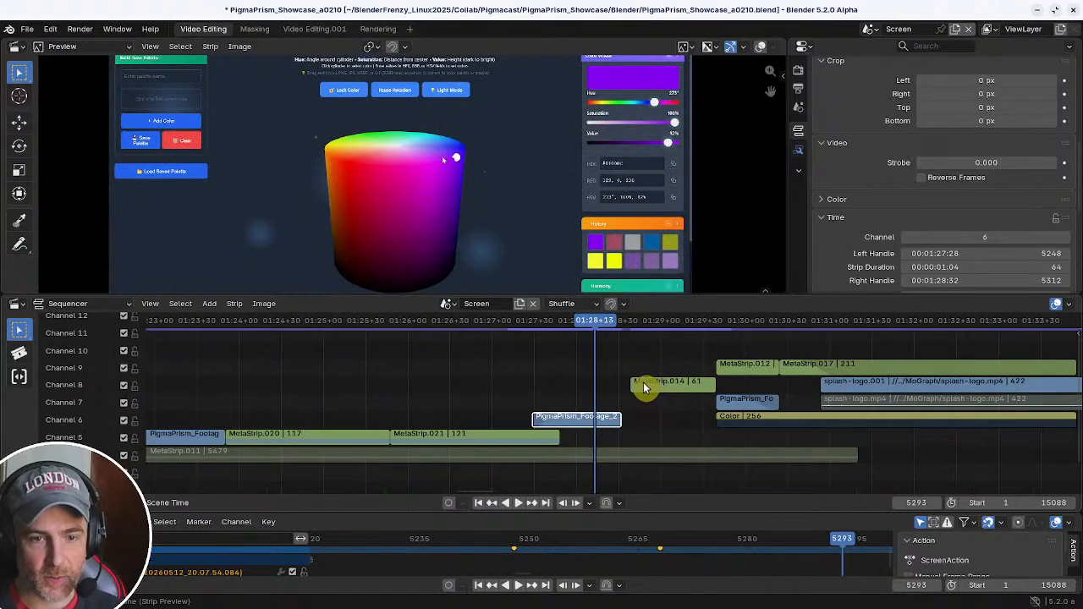
scroll(609, 378, "up", 4)
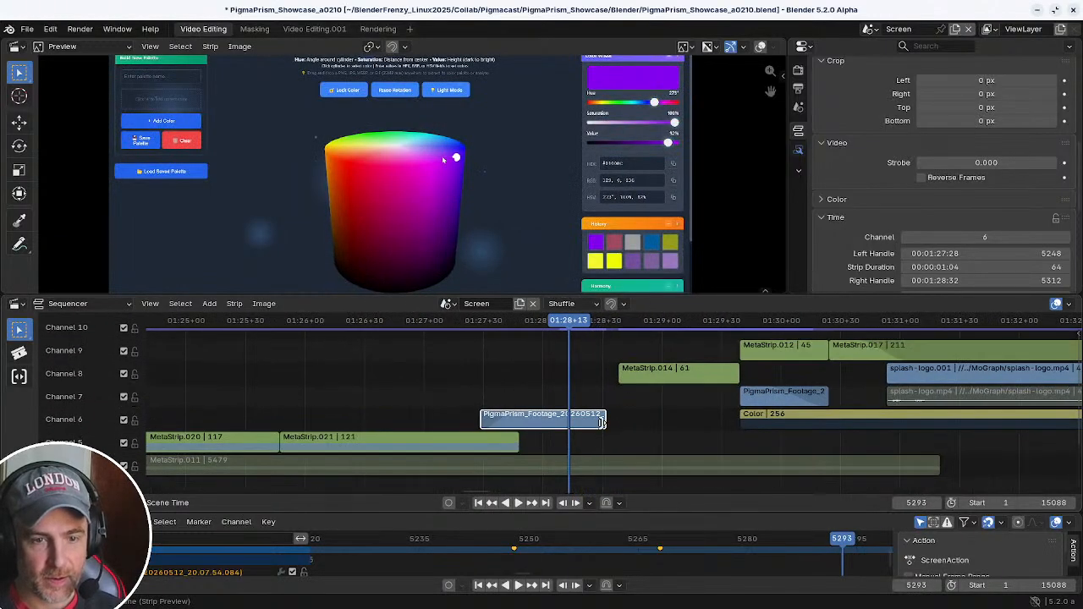
left_click_drag(605, 417, 626, 415)
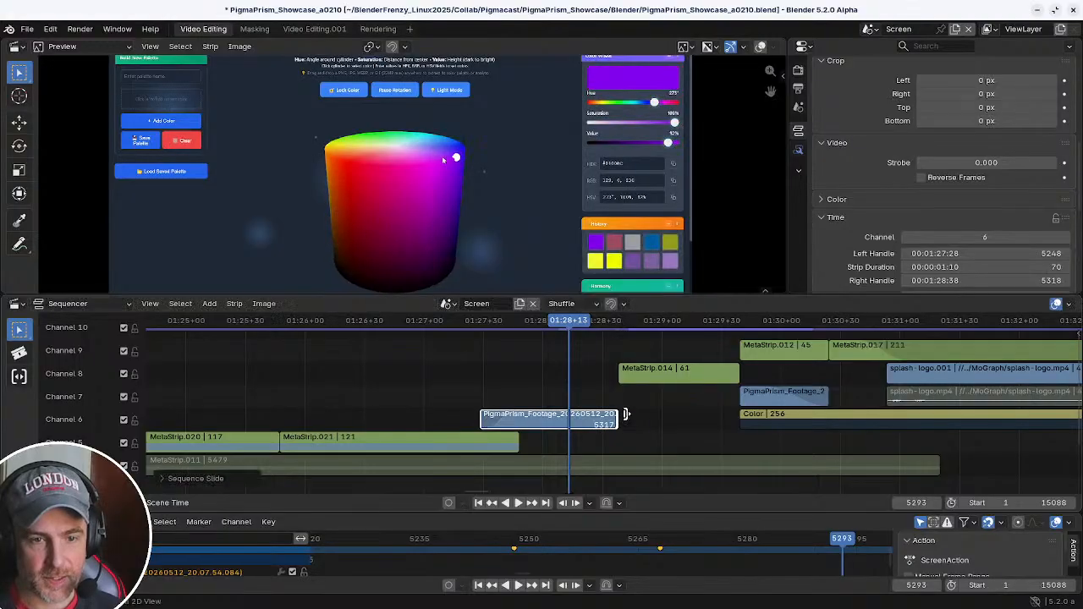
left_click(611, 303)
middle_click_drag(677, 441, 596, 435)
middle_click_drag(597, 435, 606, 444, "ctrl")
mouse_move(536, 426)
left_mouse_down()
mouse_move(523, 426)
mouse_move(550, 426)
left_mouse_up()
middle_click_drag(584, 418, 527, 437, "ctrl")
- Save the project and save an incremented copy as PigmaPrism_Showcase_a0211.blend
key("ctrl+s")
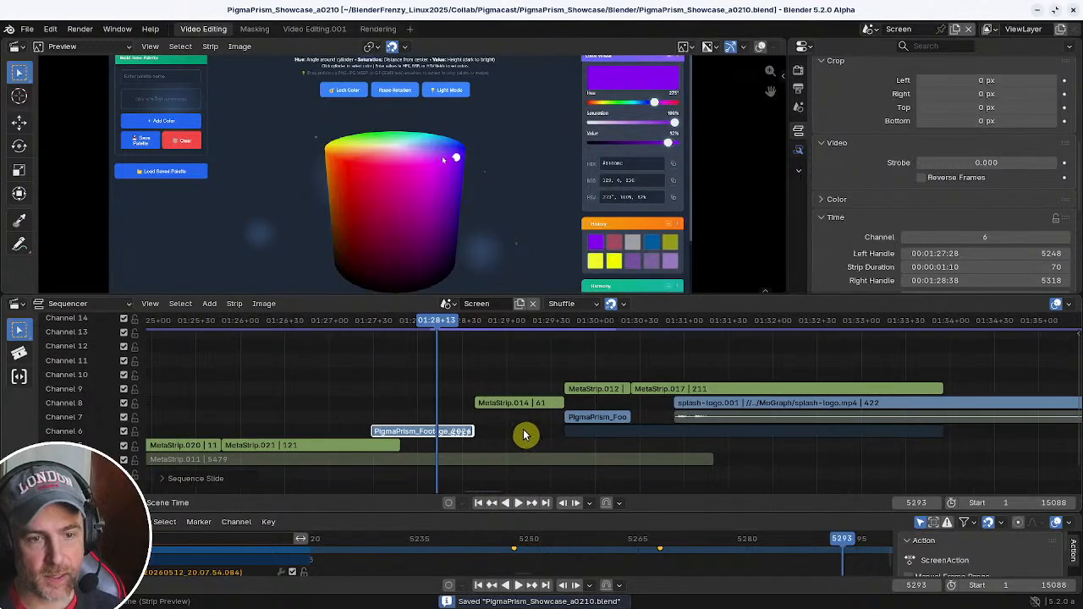
key("ctrl+shift+s")
key("KP_Add")
key("Return")
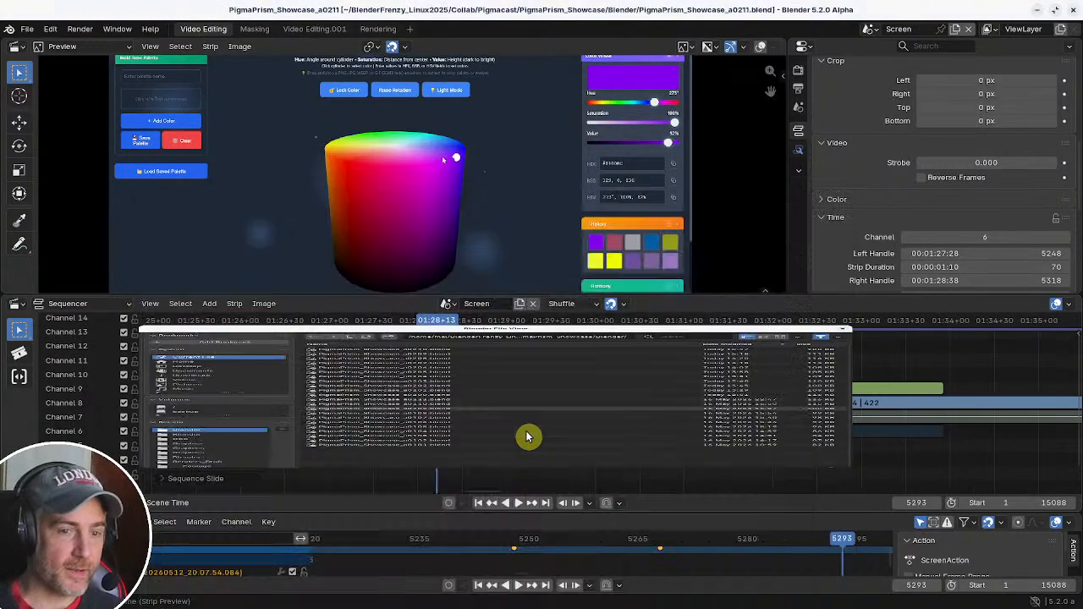
- Play and scrub across the channel 6 footage clip and MetaStrip.014 to review how they connect
middle_click_drag(530, 413, 609, 401, "ctrl")
key("space")
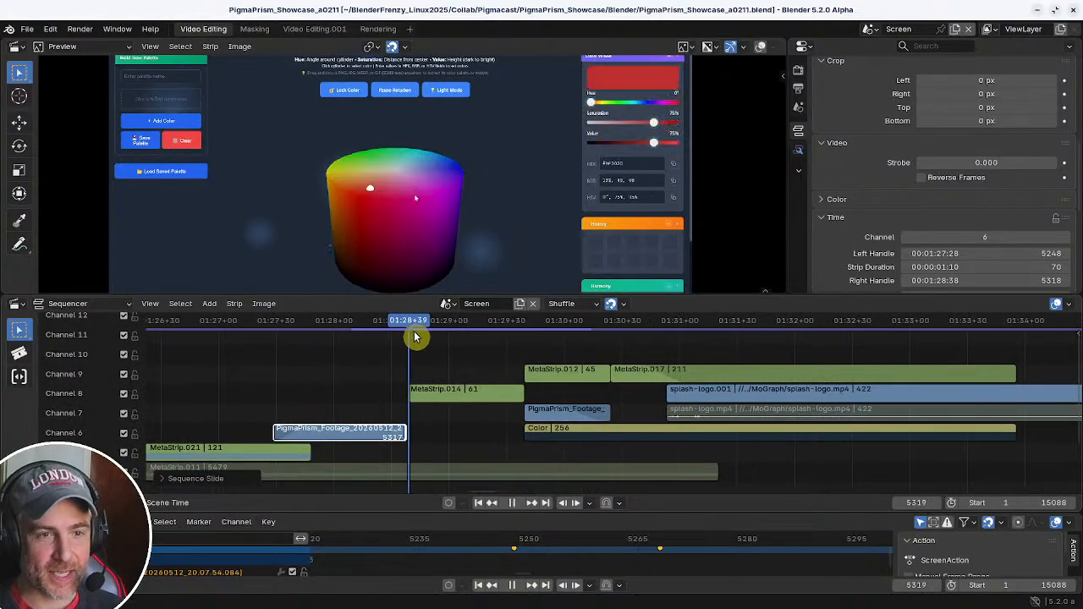
key("Escape")
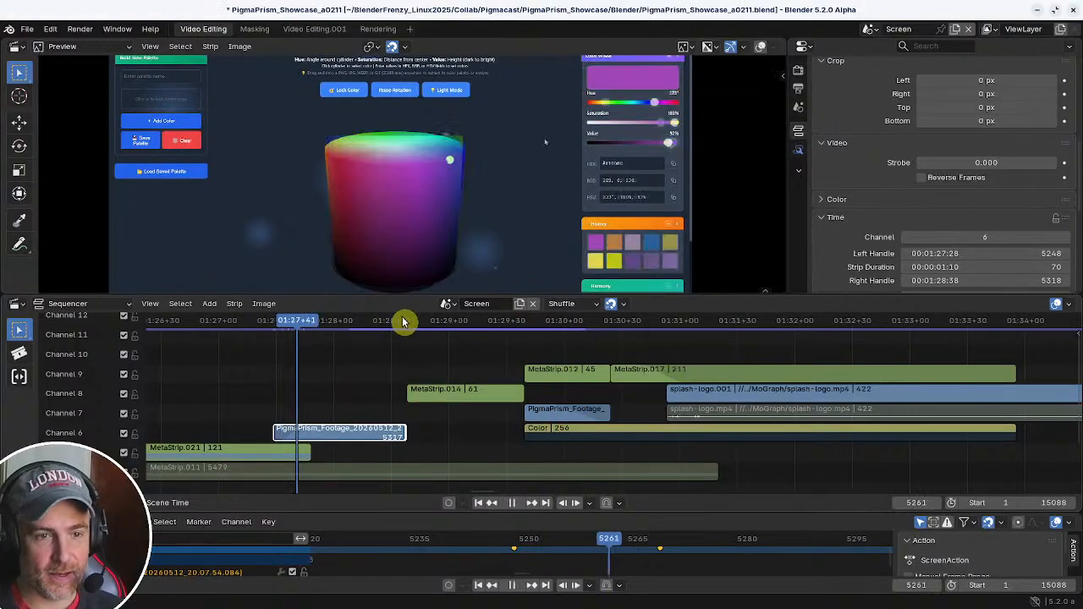
left_click_drag(403, 321, 509, 338)
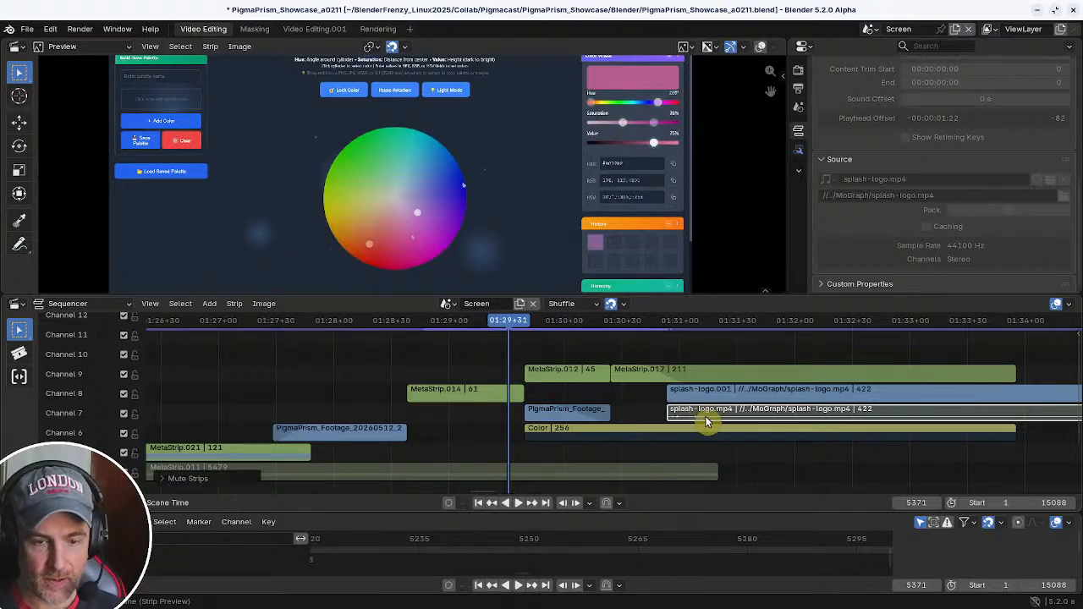
- Unmute the splash-logo.mp4 sound strip in channel 7 and MetaStrip.011 in channel 4
key("alt+h")
key("n")
key("n")
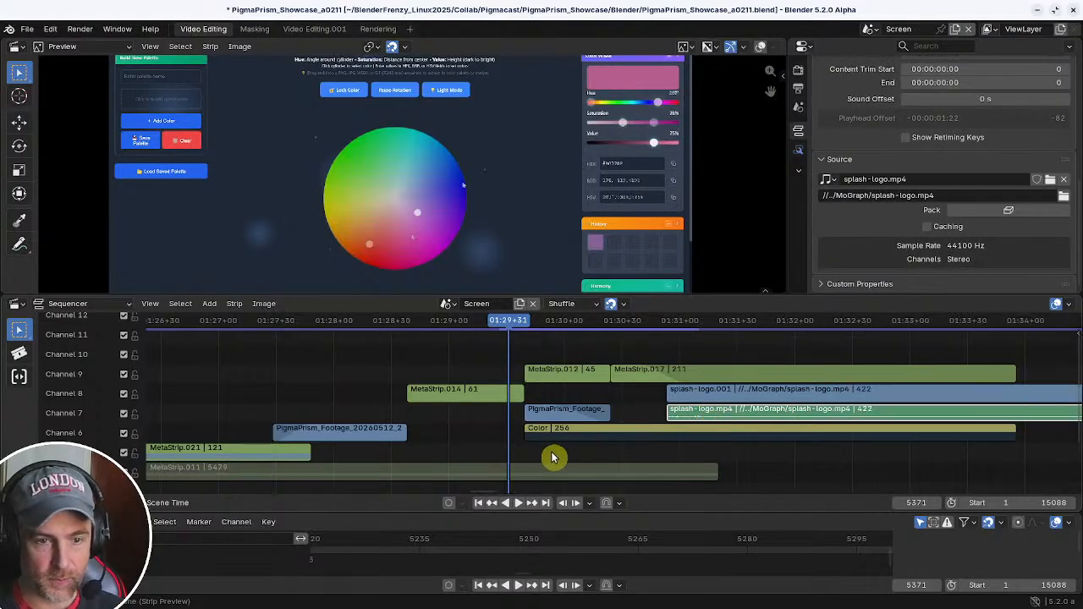
left_click(517, 472)
scroll(596, 455, "down", 3)
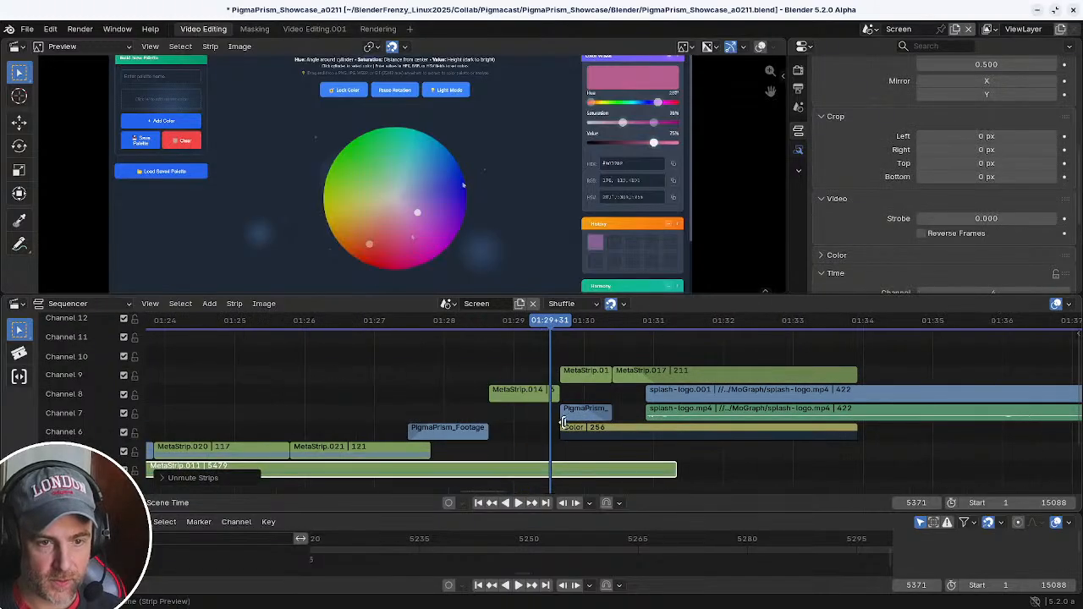
- Play the closing section from frame 5173 through the end of the splash logo with sound
left_click(321, 326)
scroll(567, 415, "down", 3)
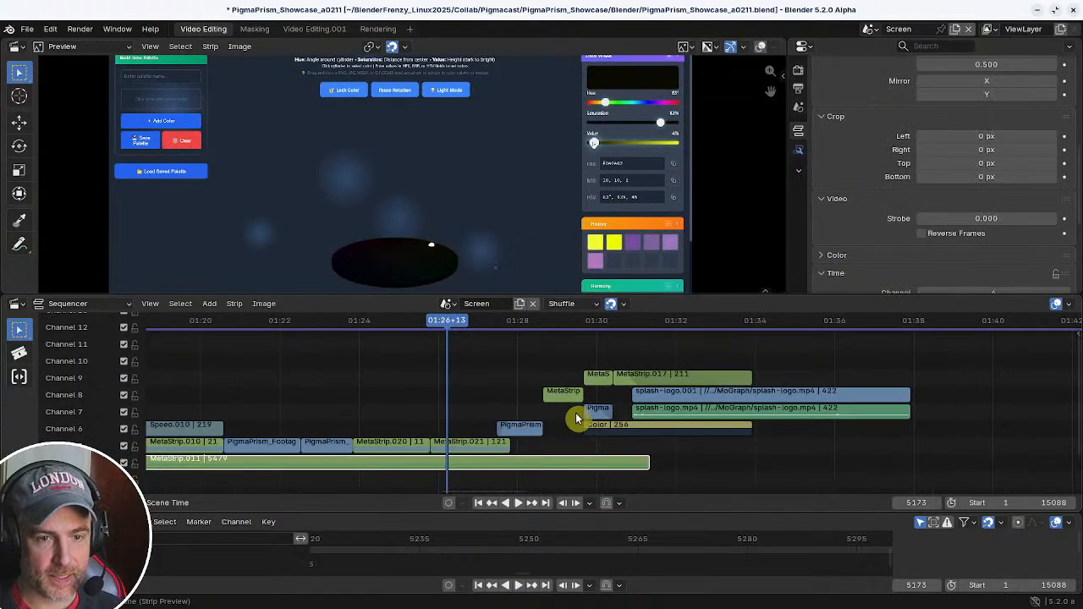
key("space")
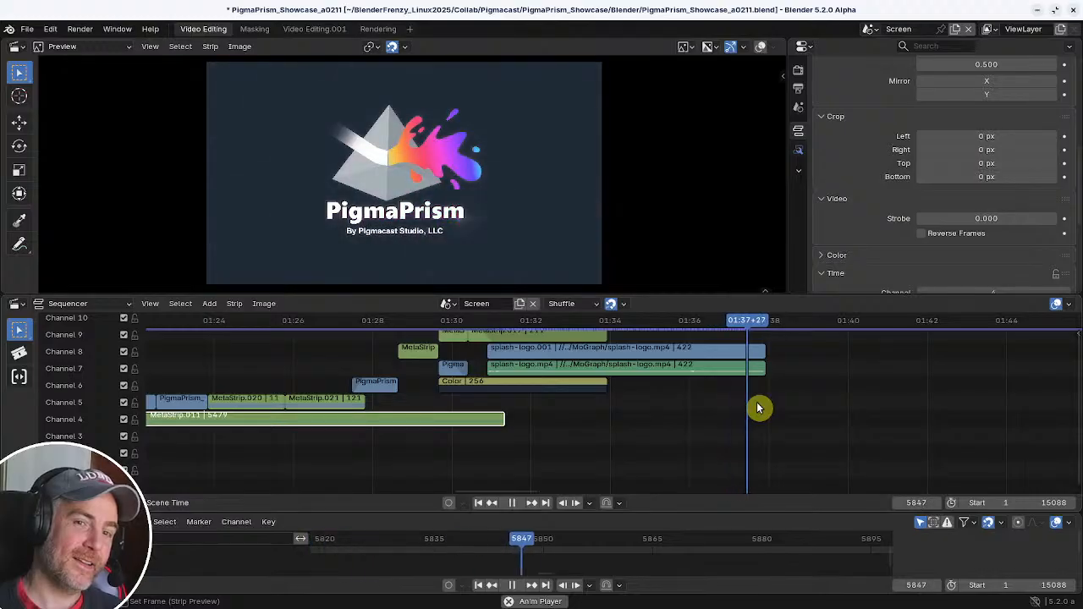
key("space")
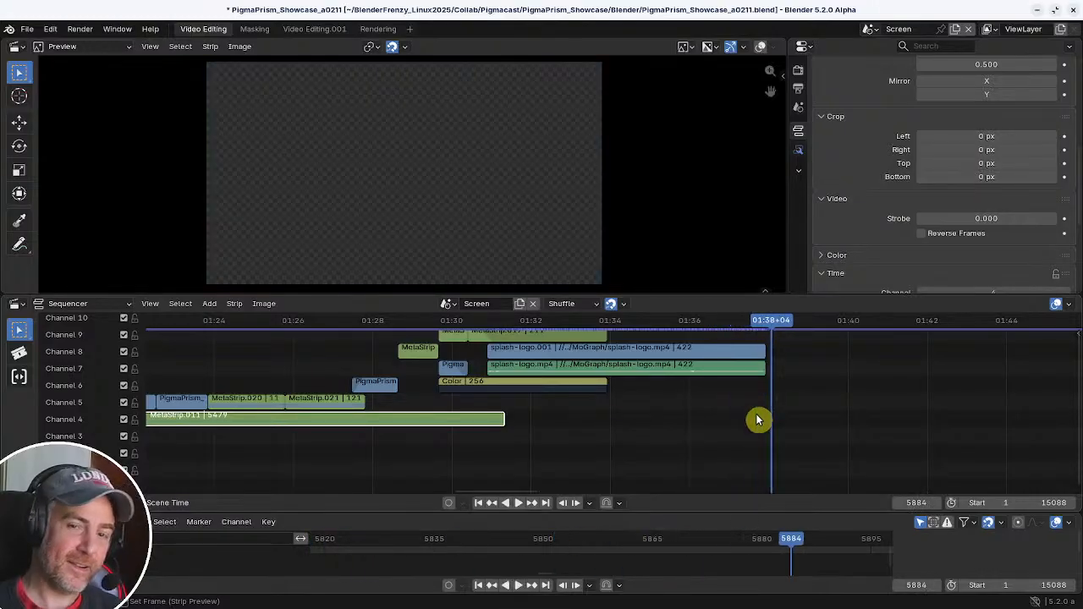
- Set the scene's end frame to 5874, on the last frame of the splash logo strips
key("Left")
key("ctrl+End")
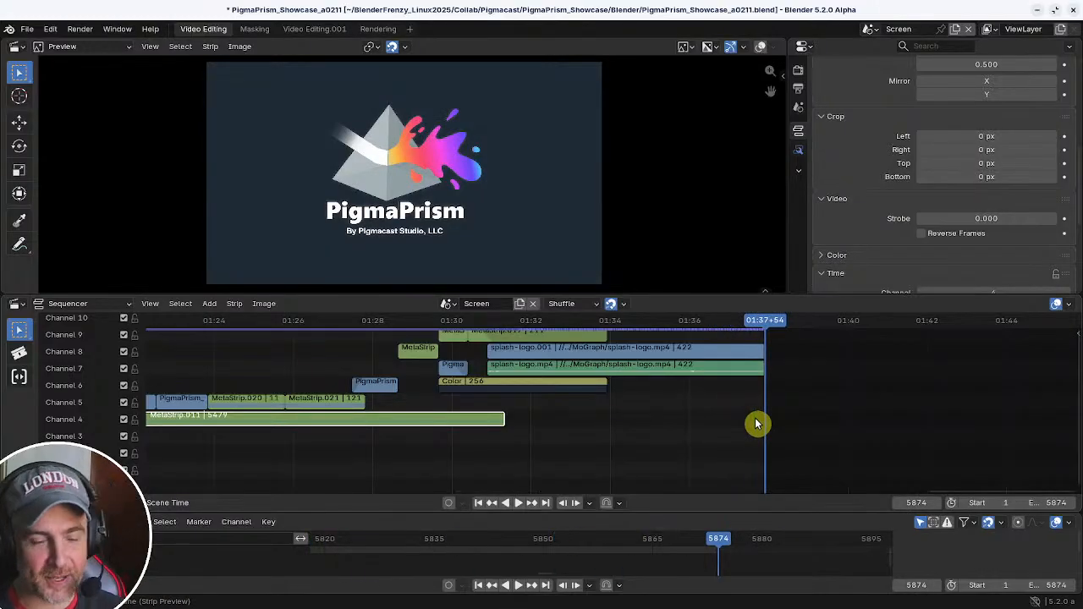
scroll(754, 427, "down", 4)
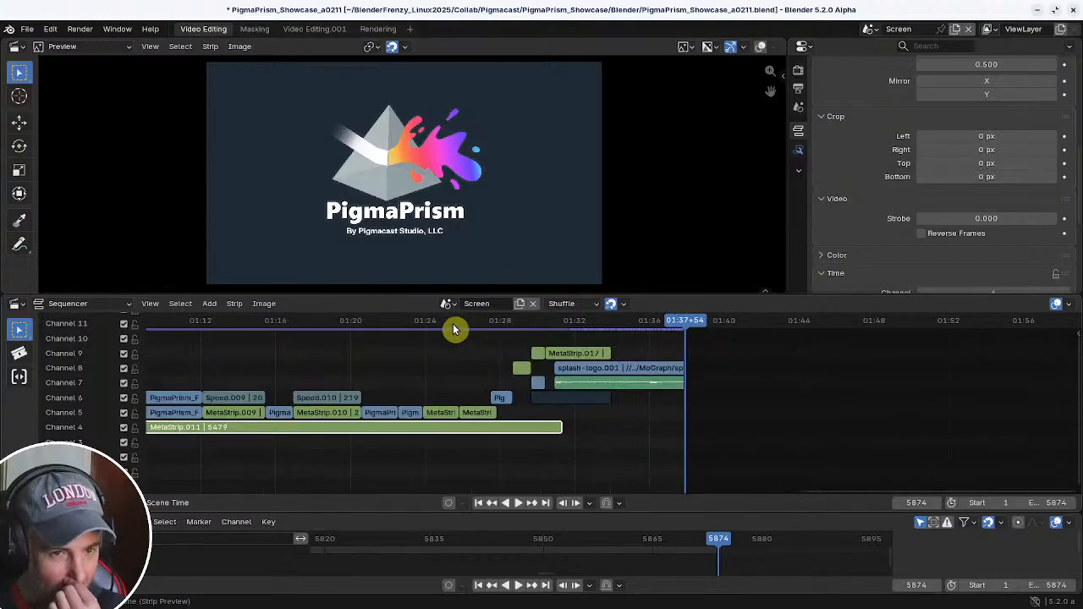
scroll(584, 416, "down", 5)
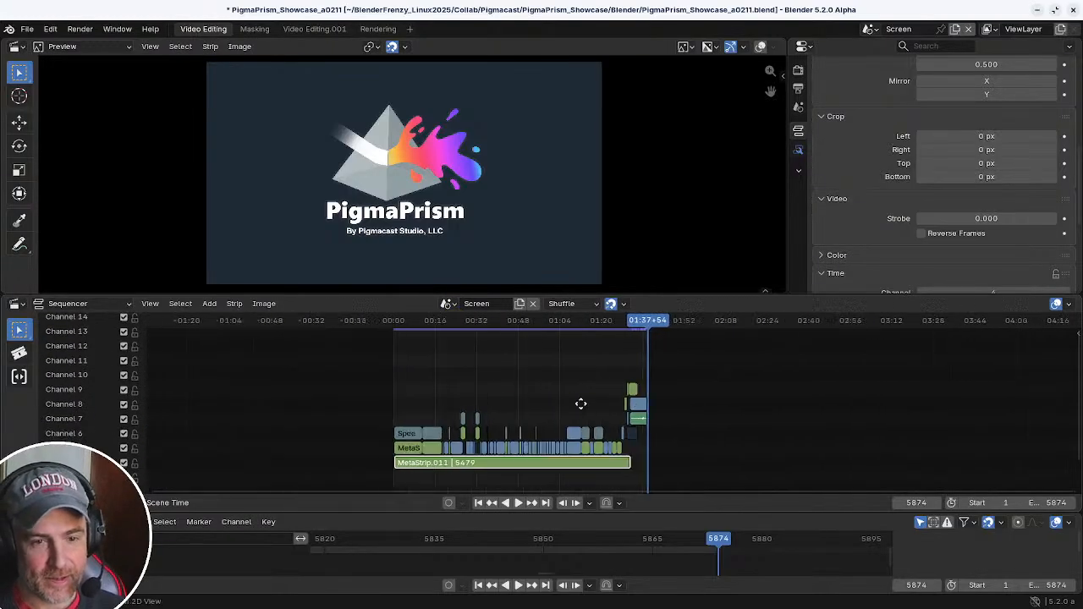
scroll(680, 395, "up", 5)
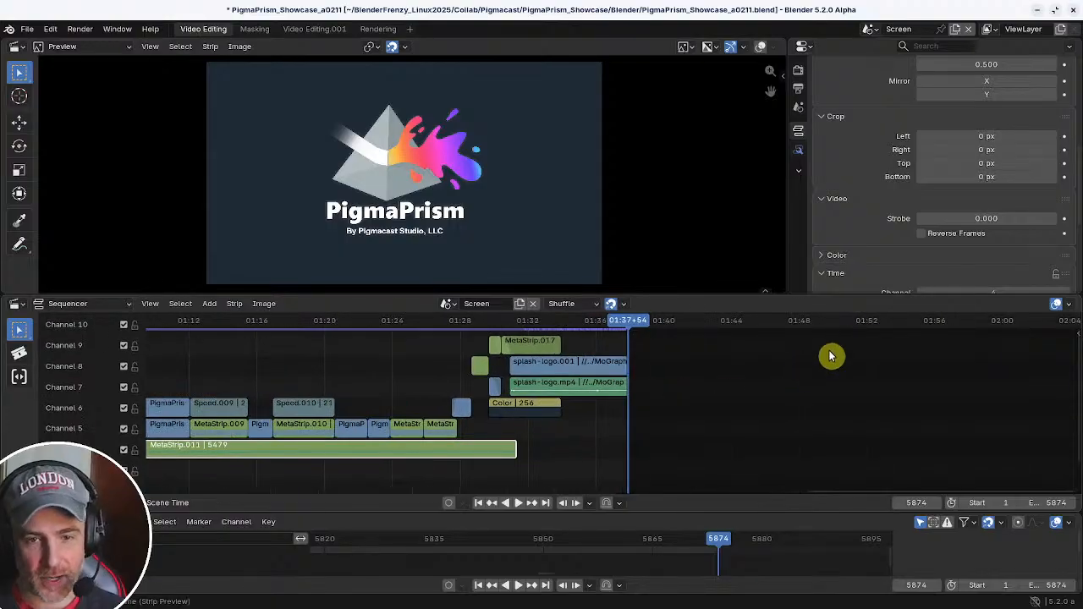
- Set the scene's end frame to 6786, past the closing splash logo strips
left_click(886, 322)
key("ctrl+End")
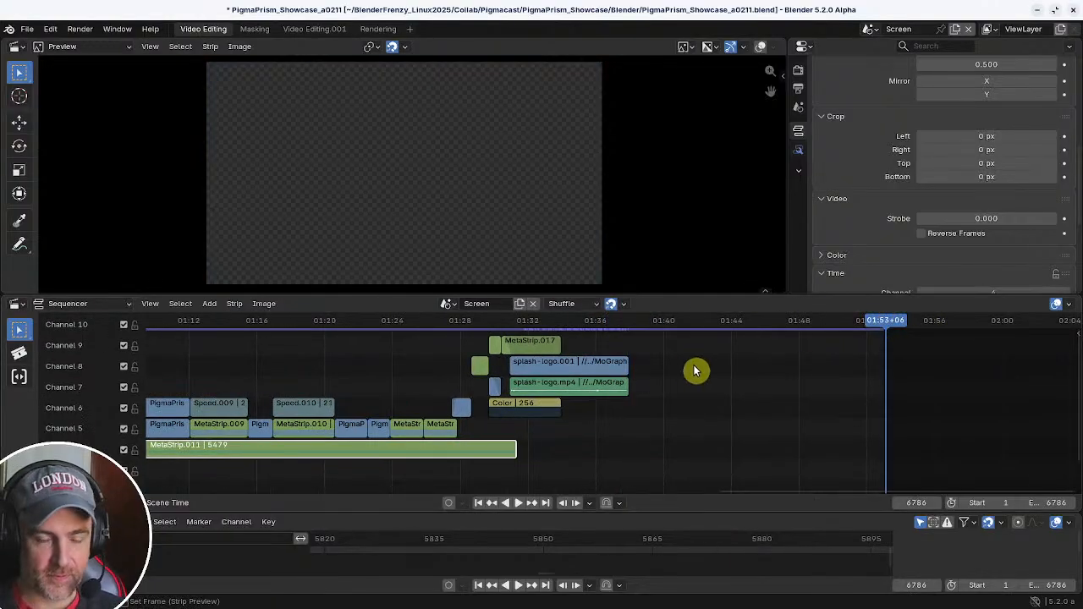
- Duplicate the closing splash-logo movie and sound strips and place the copies at frame 1 in channels 10 and 9
middle_click_drag(695, 370, 572, 384, "ctrl")
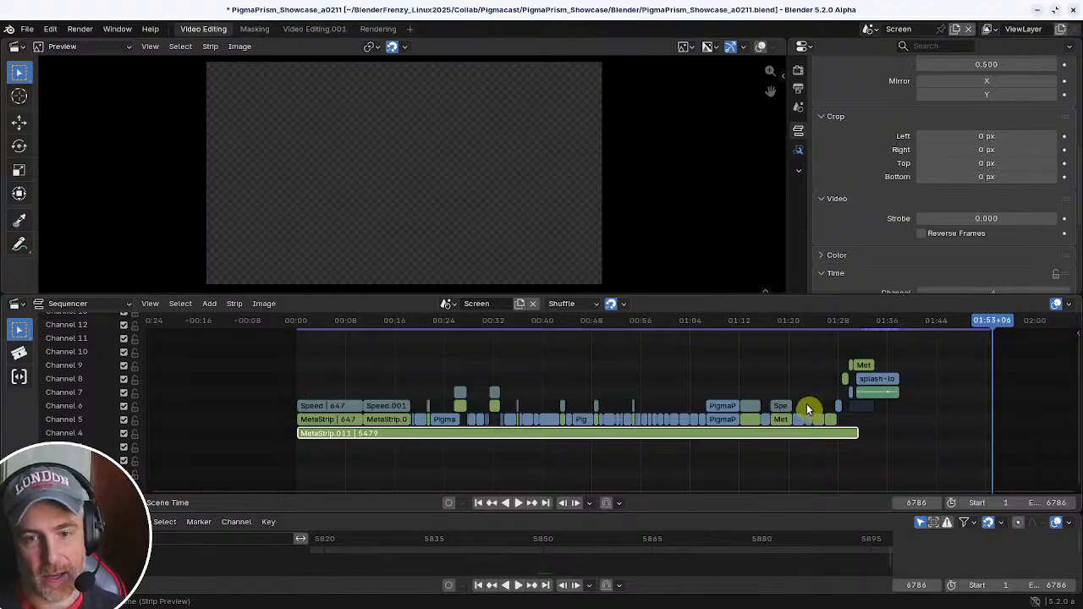
middle_click_drag(742, 385, 641, 387)
left_click(780, 380)
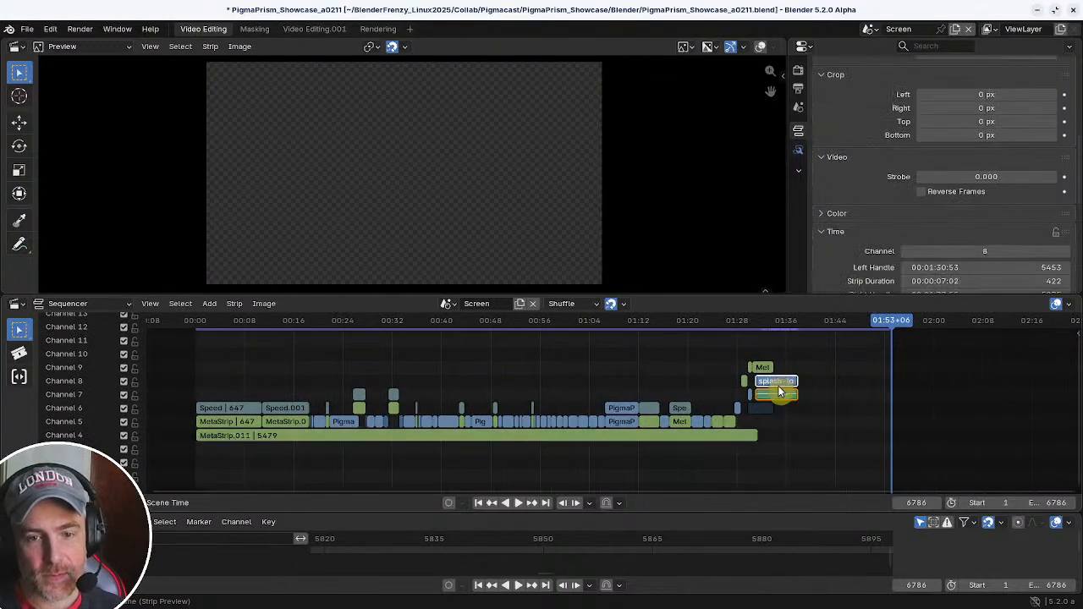
key("shift+d")
left_click(273, 369)
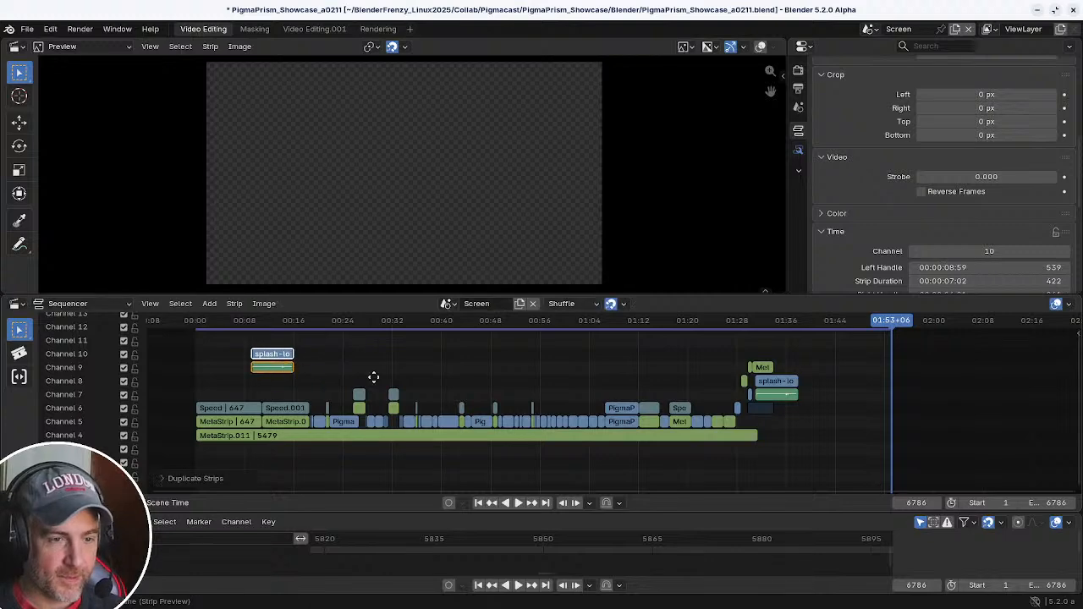
middle_click_drag(373, 378, 541, 374)
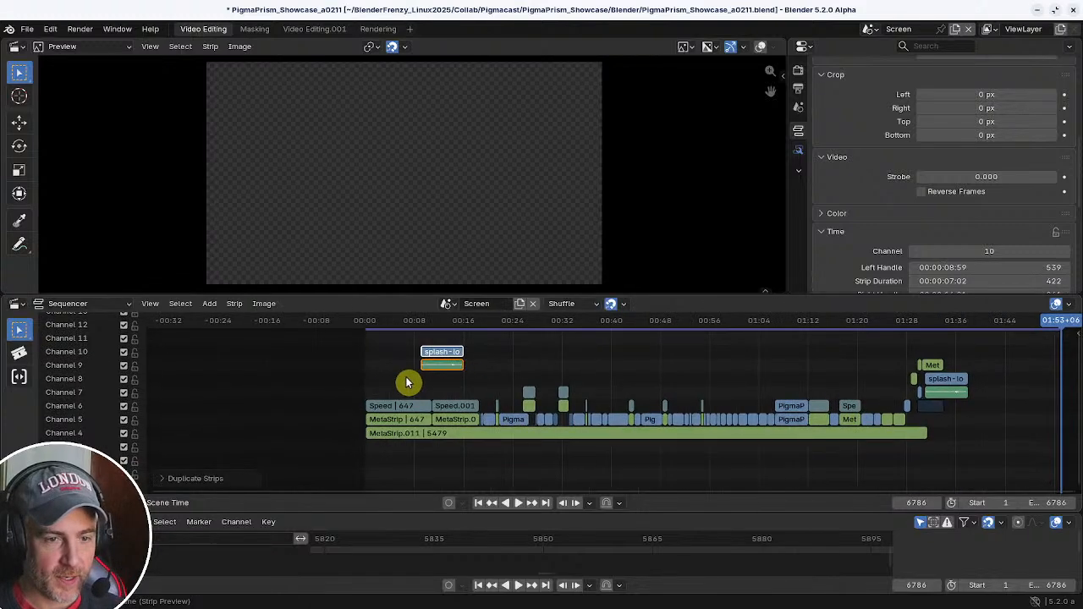
key("g")
left_click(355, 382)
left_click_drag(352, 380, 809, 473)
left_click(499, 379)
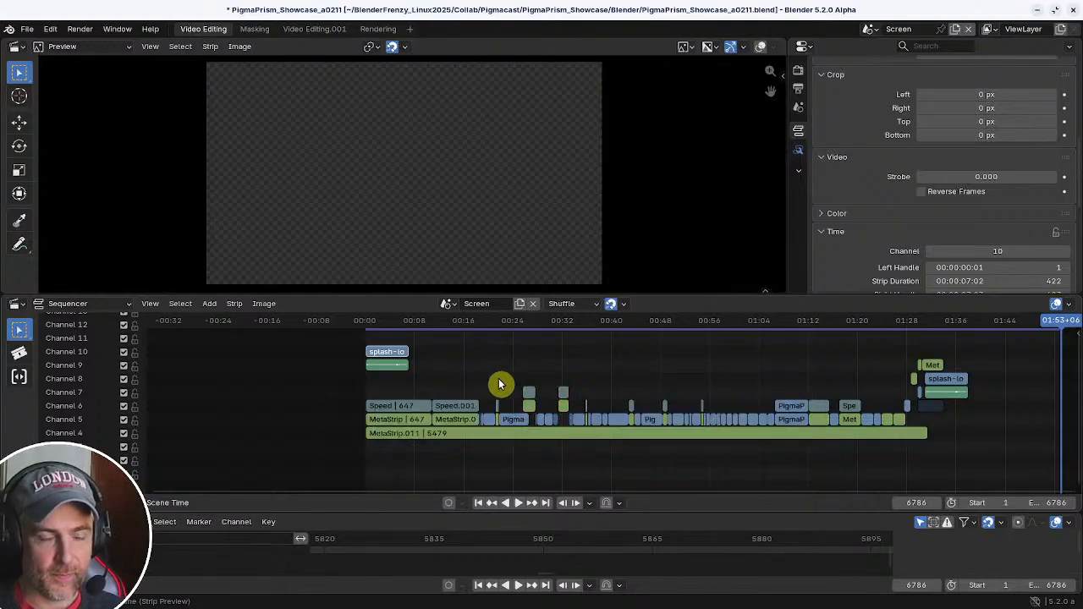
left_click_drag(356, 381, 637, 434)
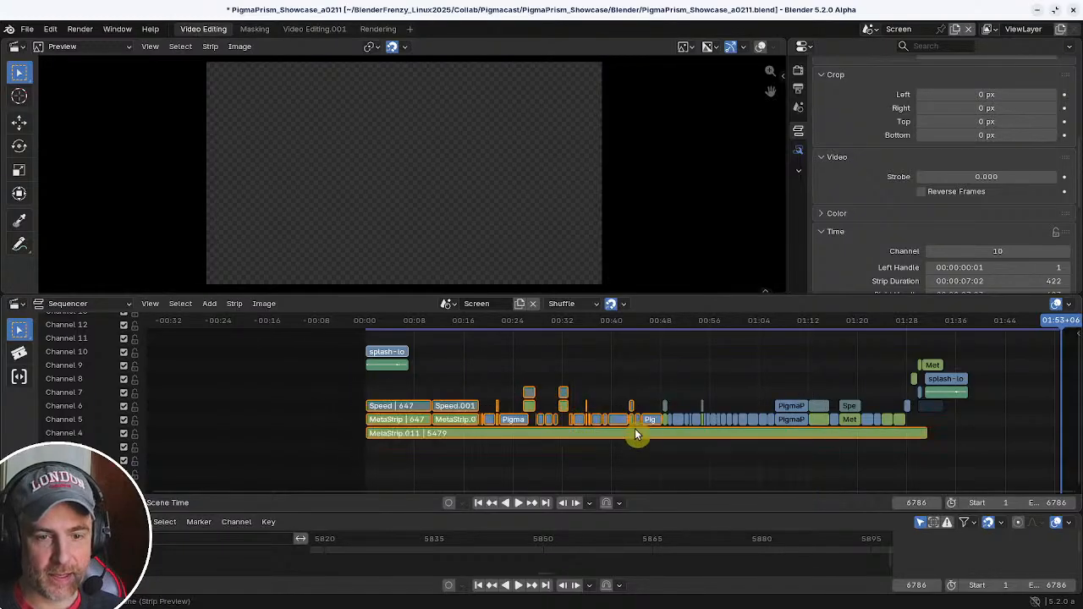
left_click(649, 335)
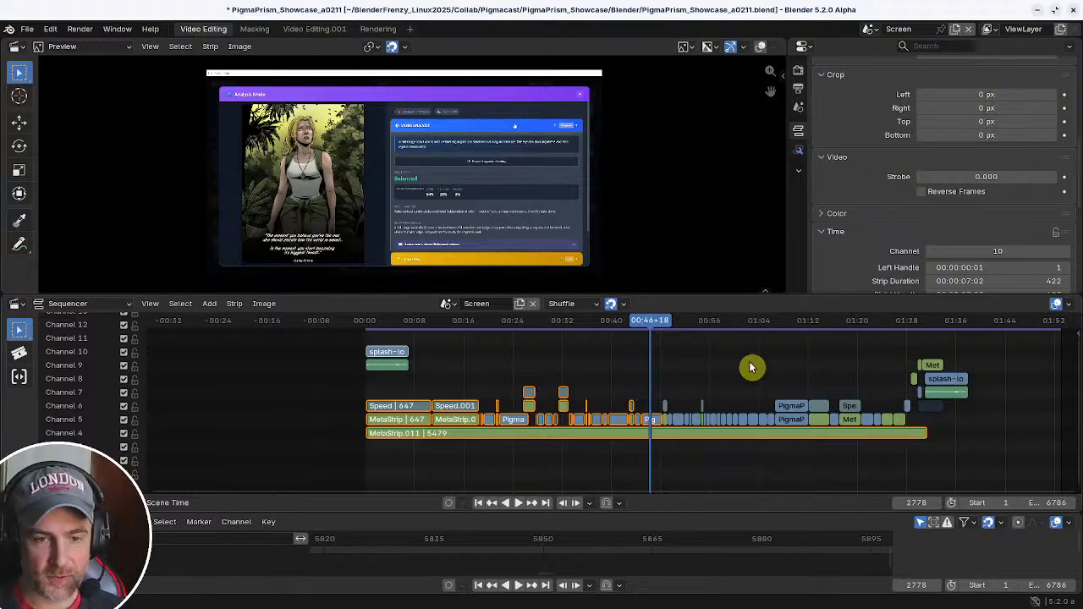
key("bracketright")
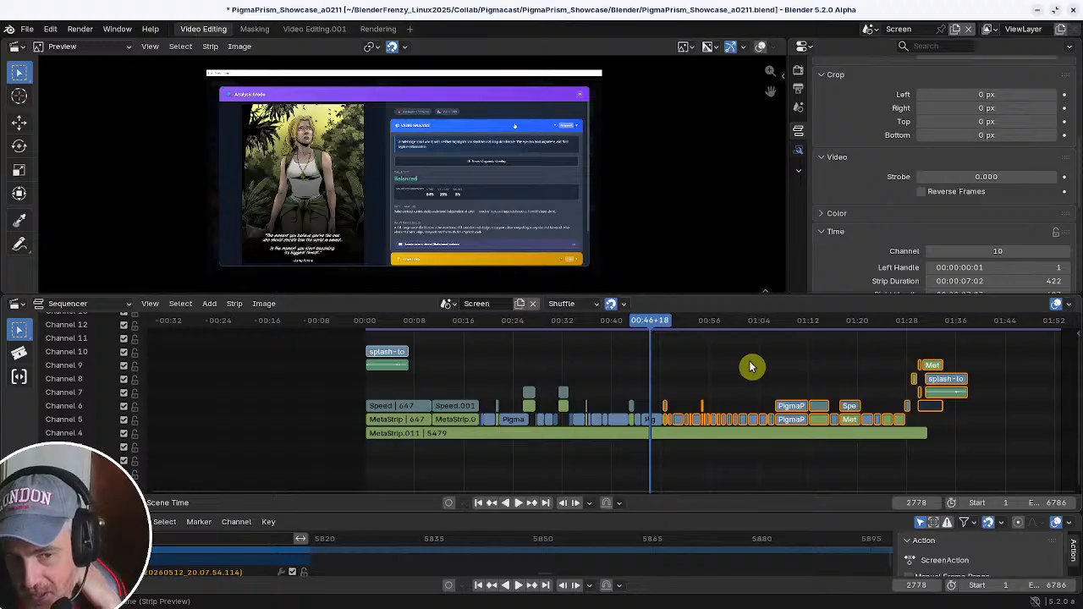
- Select every strip except the opening splash logo copies and slide them about 12 seconds later, clear of the opening logo
left_click(427, 359)
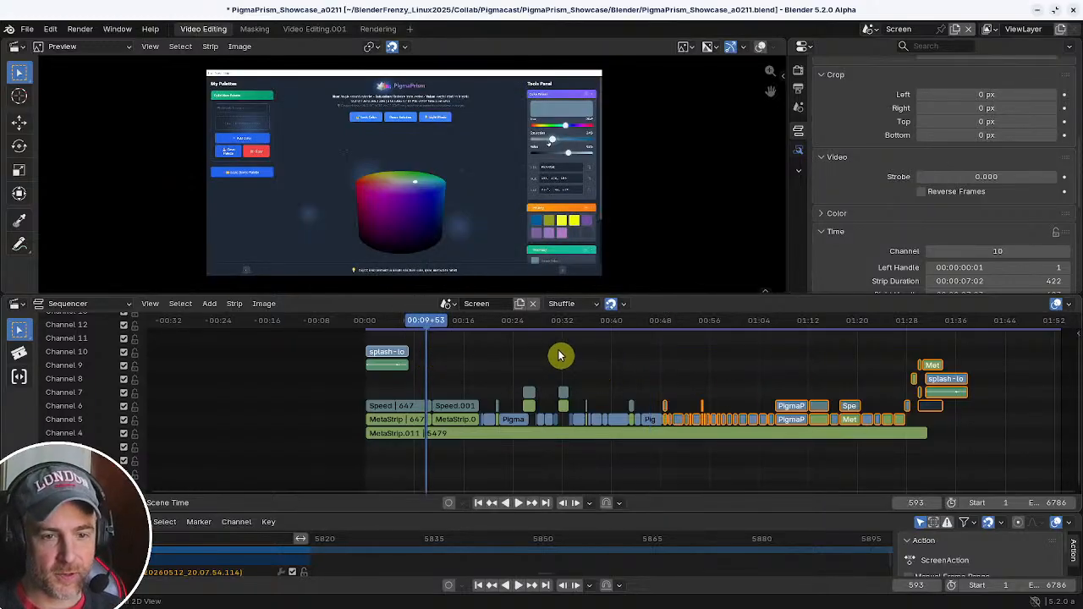
key("]")
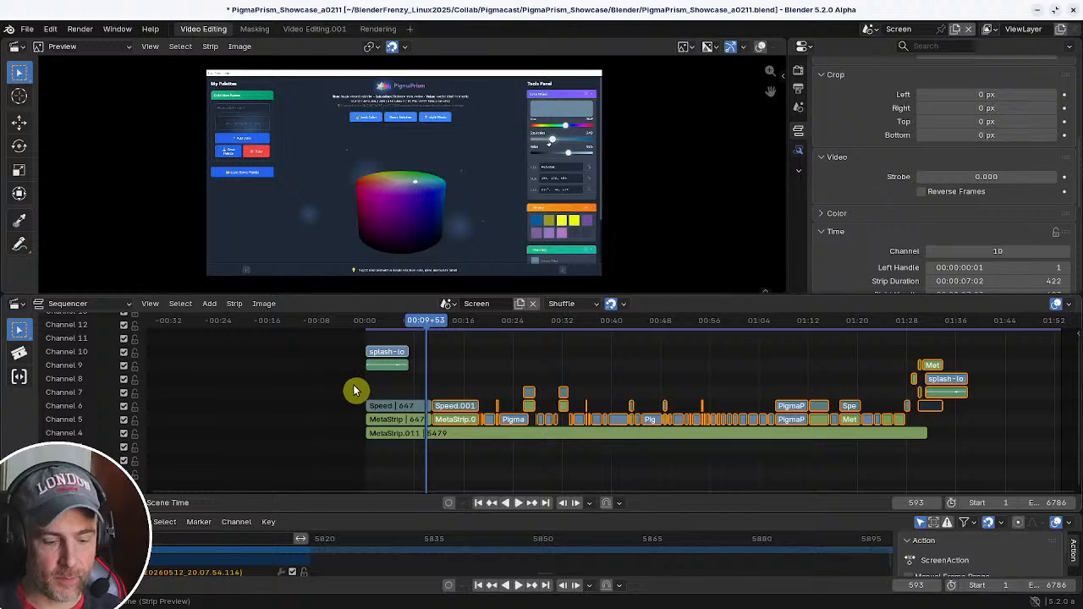
left_click_drag(355, 390, 479, 481, "shift")
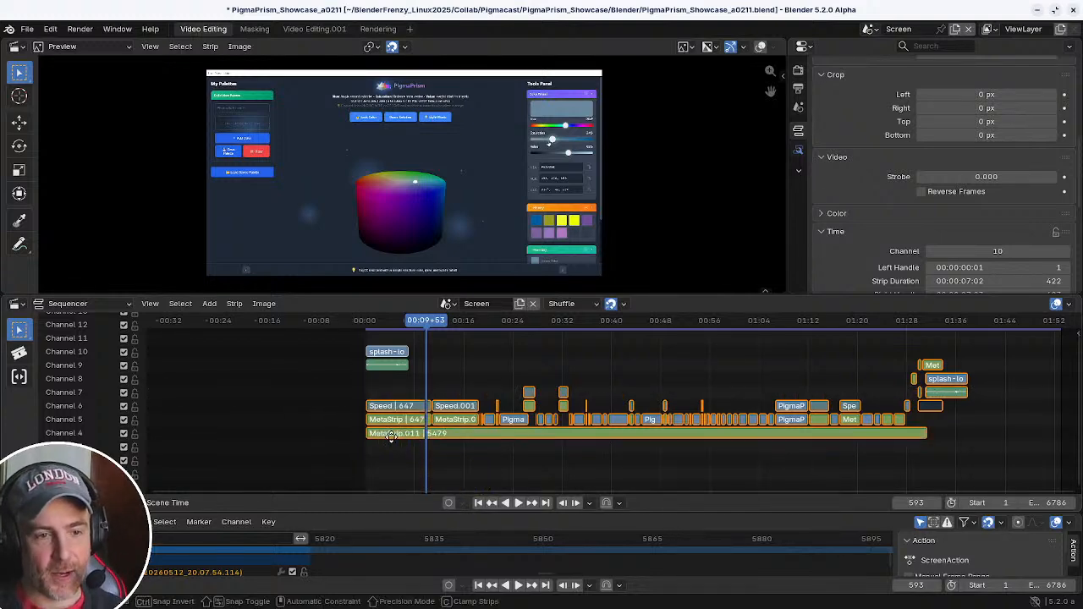
left_click_drag(389, 440, 464, 434)
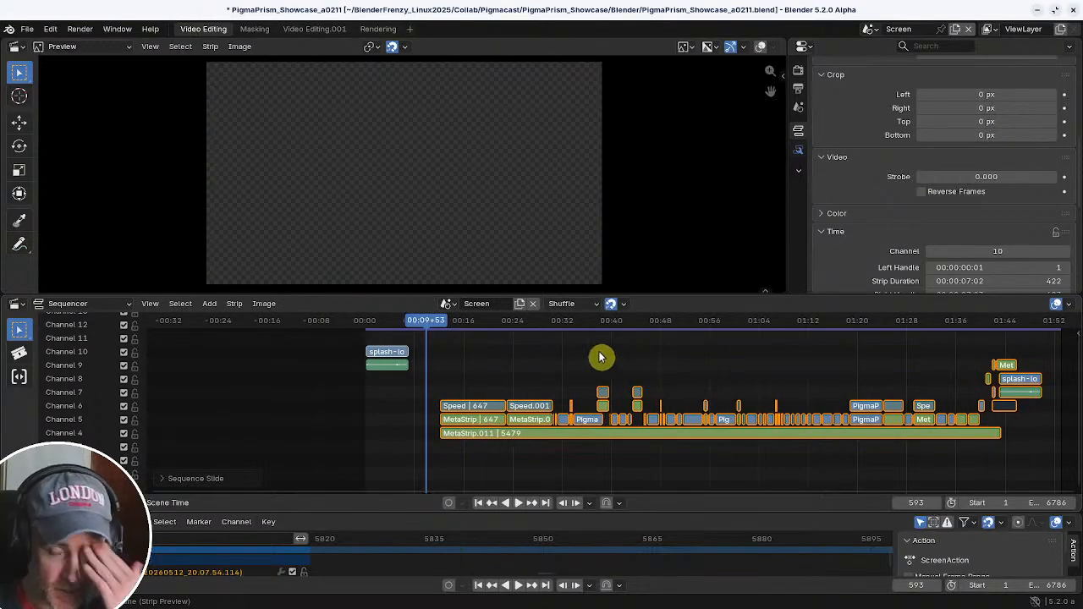
- Scrub through the opening splash logo and remove the gap between it and the footage that follows
middle_click_drag(697, 402, 652, 384)
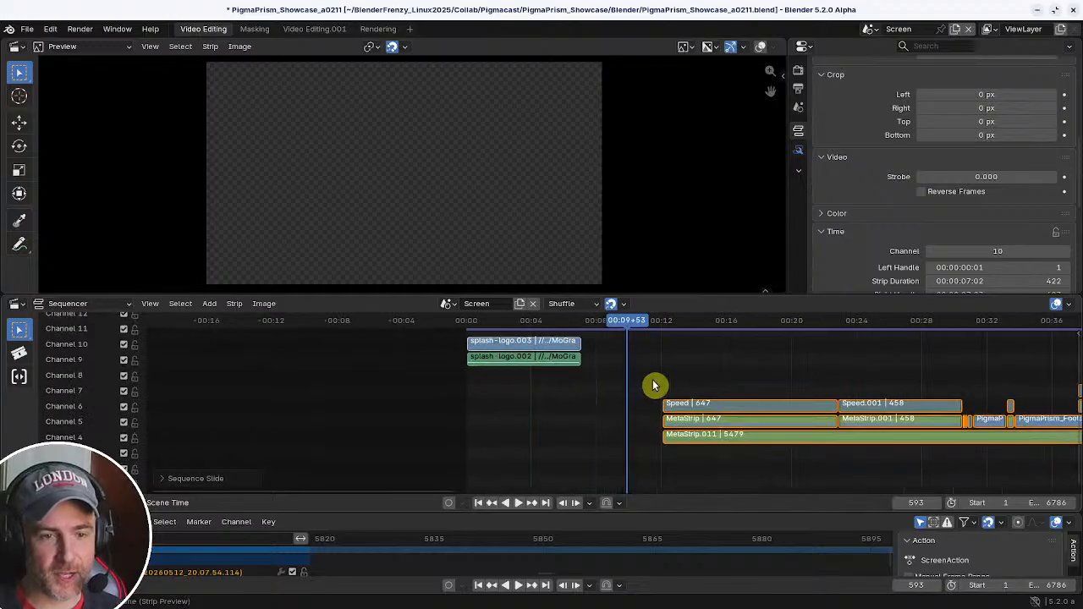
middle_click_drag(579, 362, 596, 388)
left_click_drag(512, 348, 539, 412)
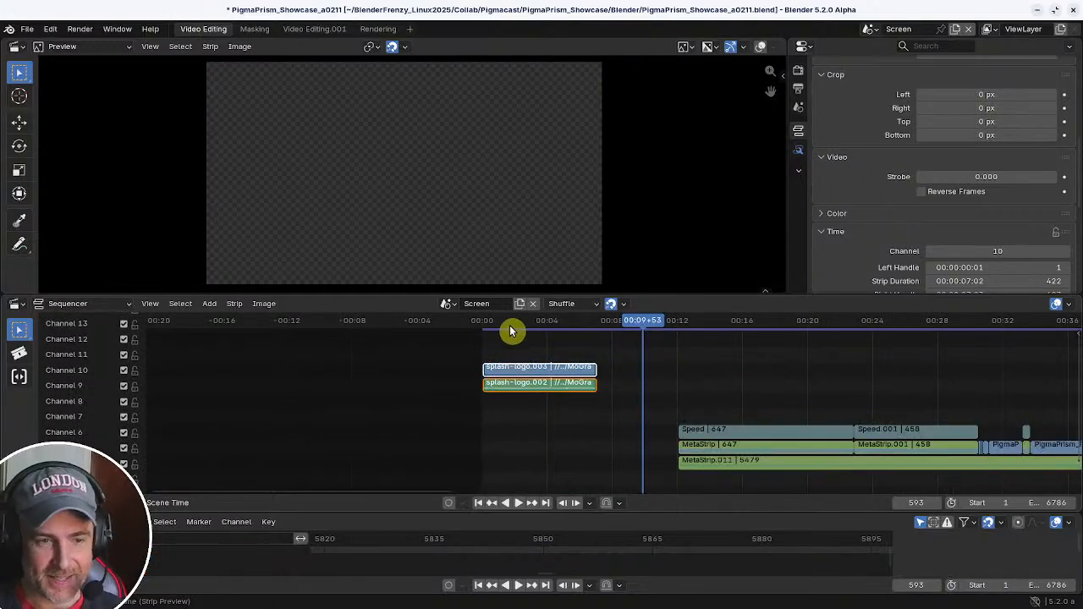
left_click_drag(512, 330, 529, 339)
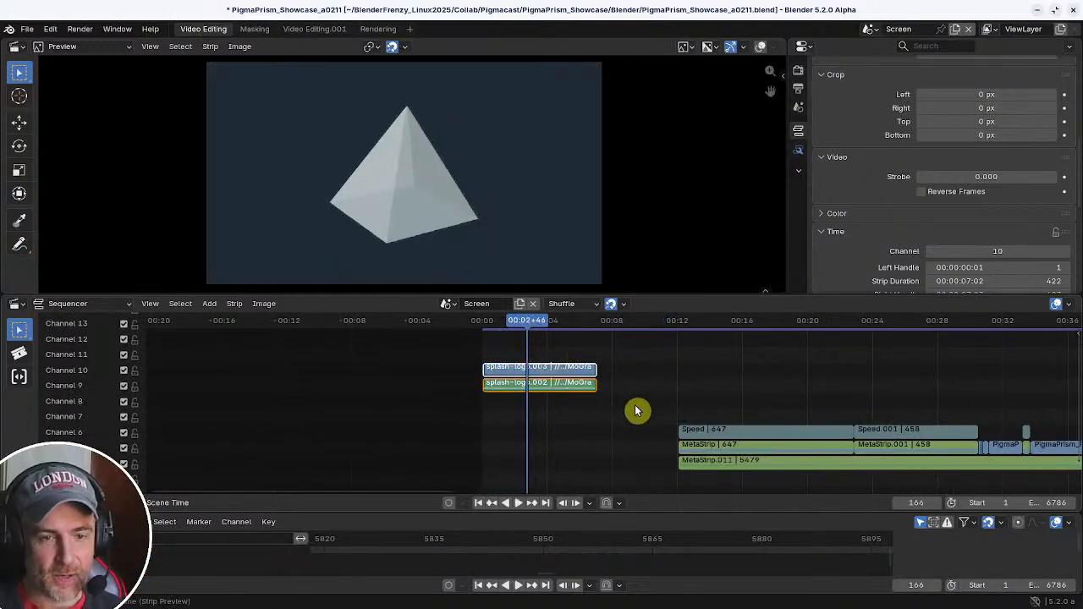
middle_click_drag(636, 411, 601, 409)
left_click_drag(498, 321, 553, 330)
middle_click_drag(571, 358, 602, 346, "ctrl")
middle_click_drag(529, 380, 571, 396, "ctrl")
key("BackSpace")
- Move the opening splash logo's movie strip to channel 7 and its sound strip to channel 4
left_click(436, 351)
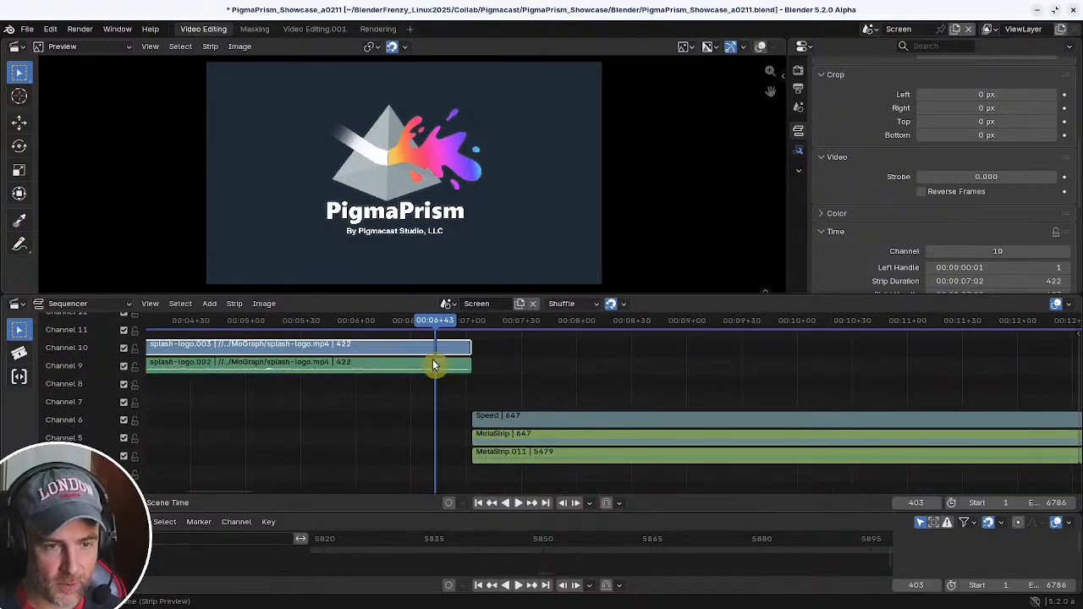
left_click(427, 371, "shift")
left_click_drag(427, 373, 430, 423)
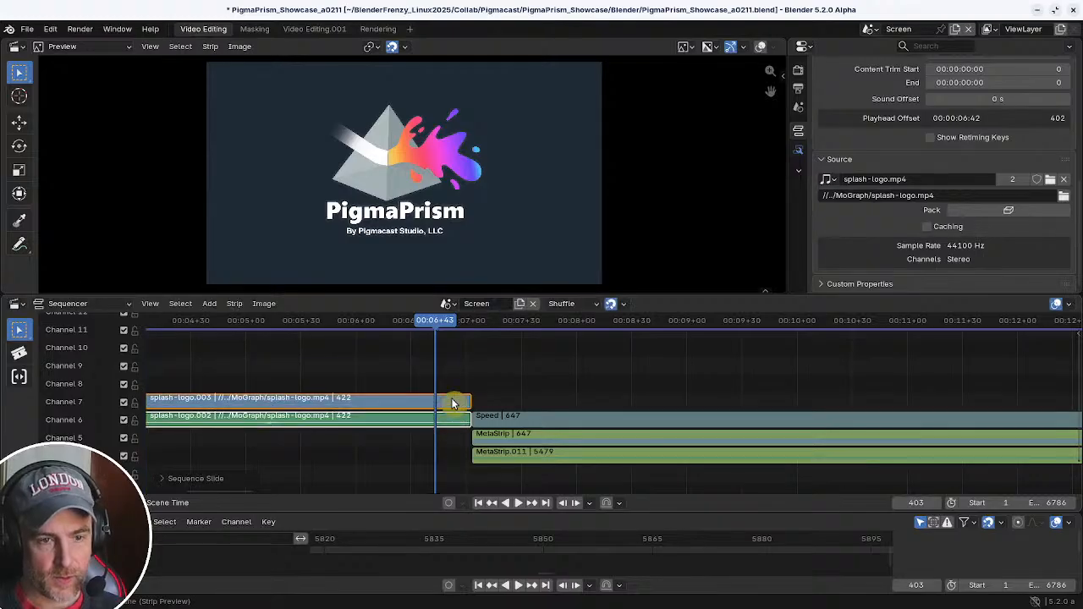
left_click(428, 422)
key("g")
key("y")
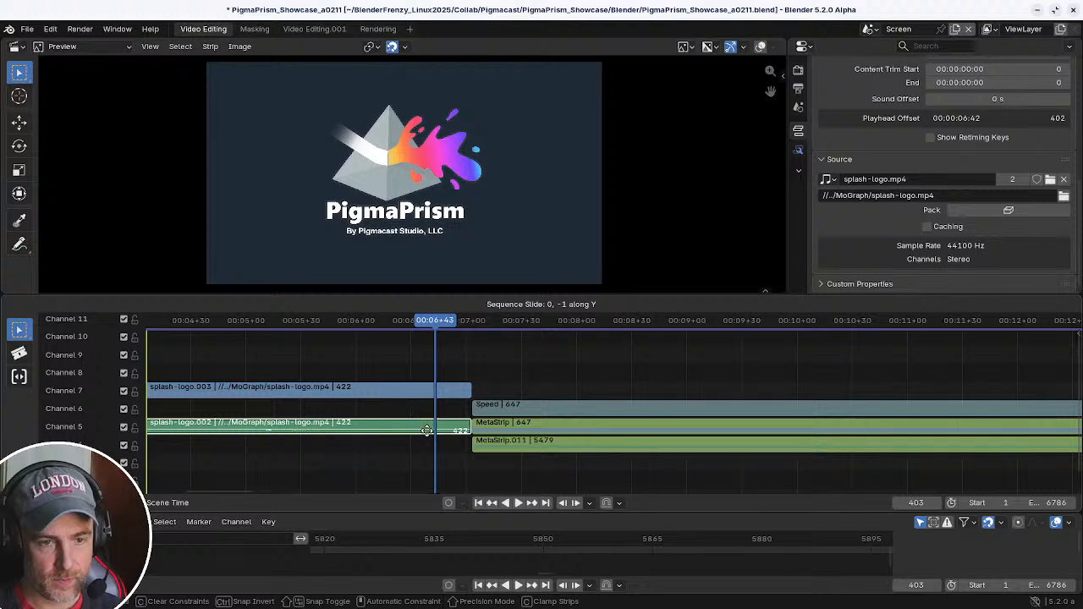
left_click(436, 440)
- Extend the end of the opening splash logo's movie strip by 15 frames over the first footage strips
left_click(461, 390)
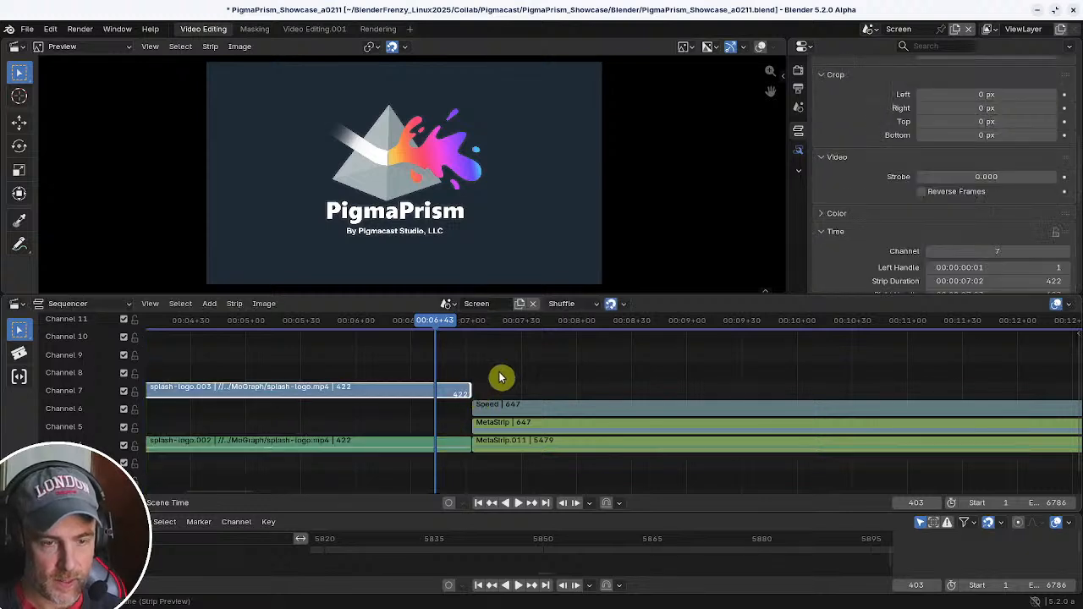
key("g")
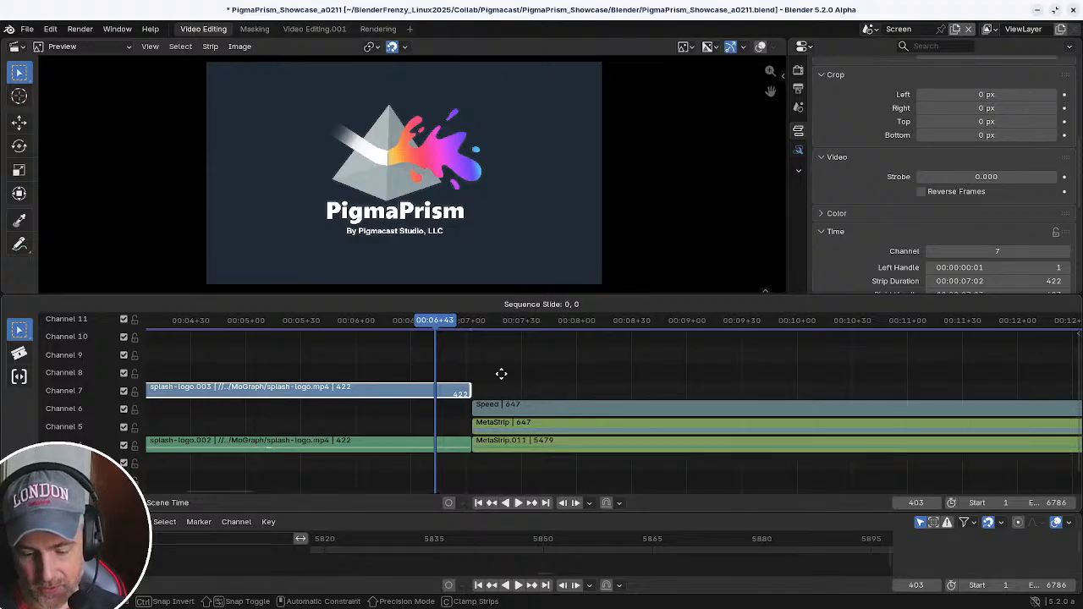
type("15")
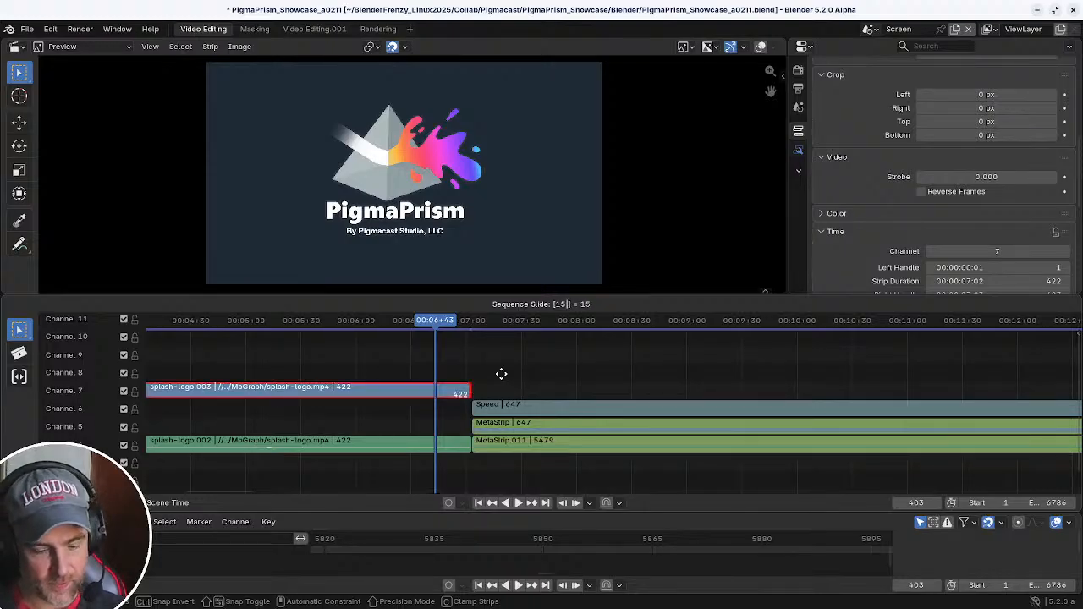
key("Return")
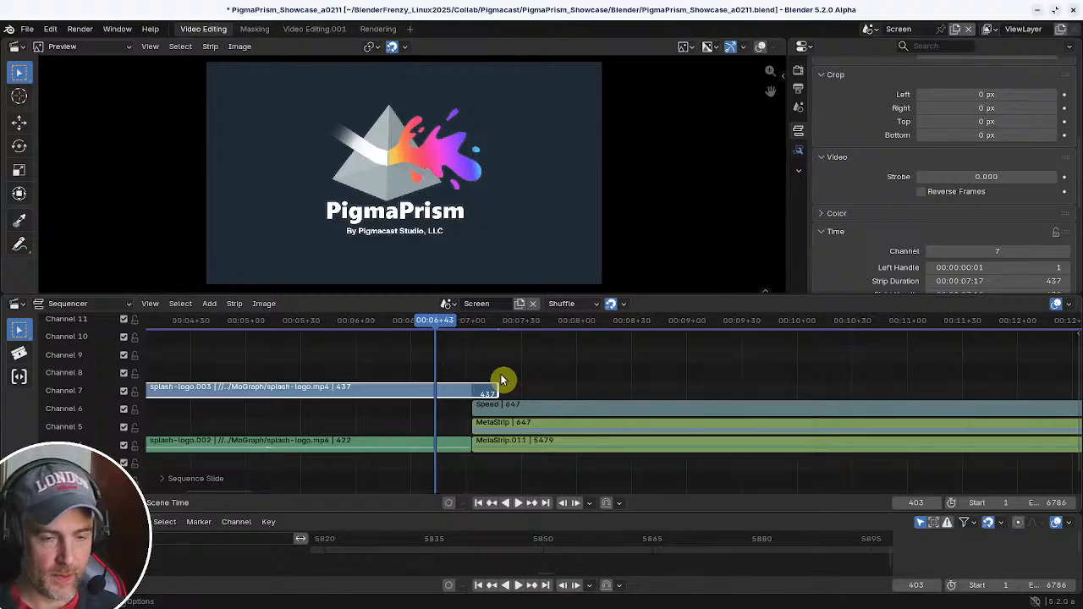
- Fade the opening splash logo's movie strip from the current frame at 423 and play the transition
key("Page_Up")
right_click(502, 380)
mouse_move(502, 380)
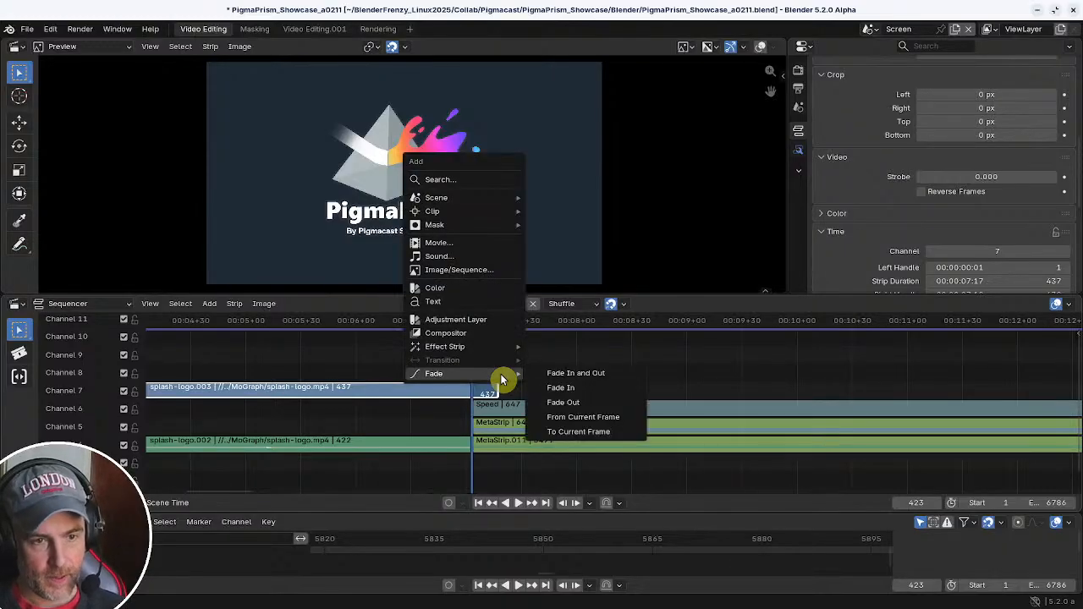
left_click(550, 416)
key("space")
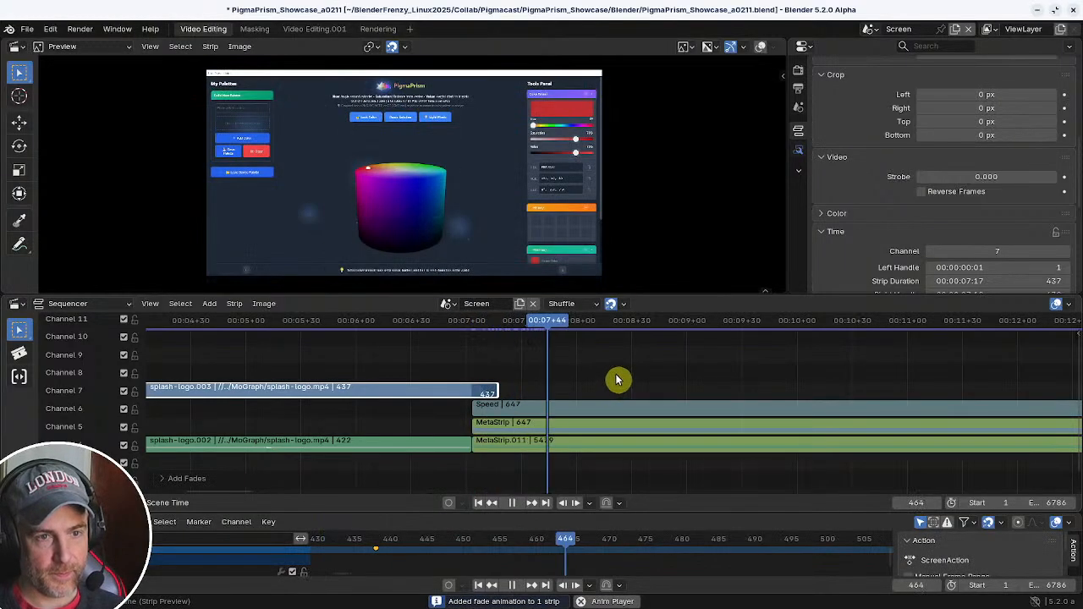
key("Escape")
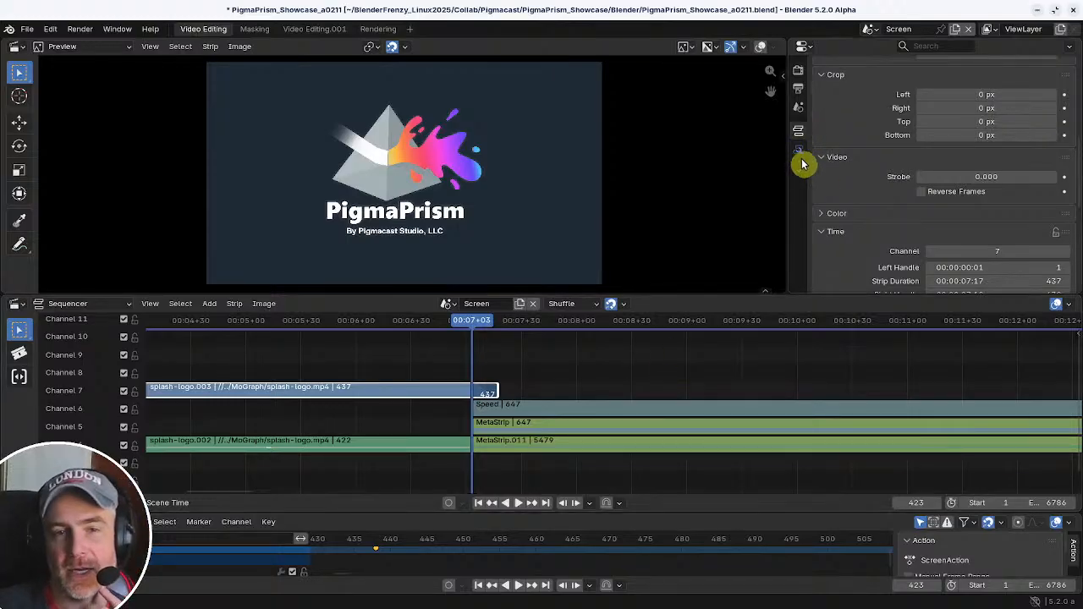
- Examine the scene's frame rate and frame range in the output settings
left_click(798, 89)
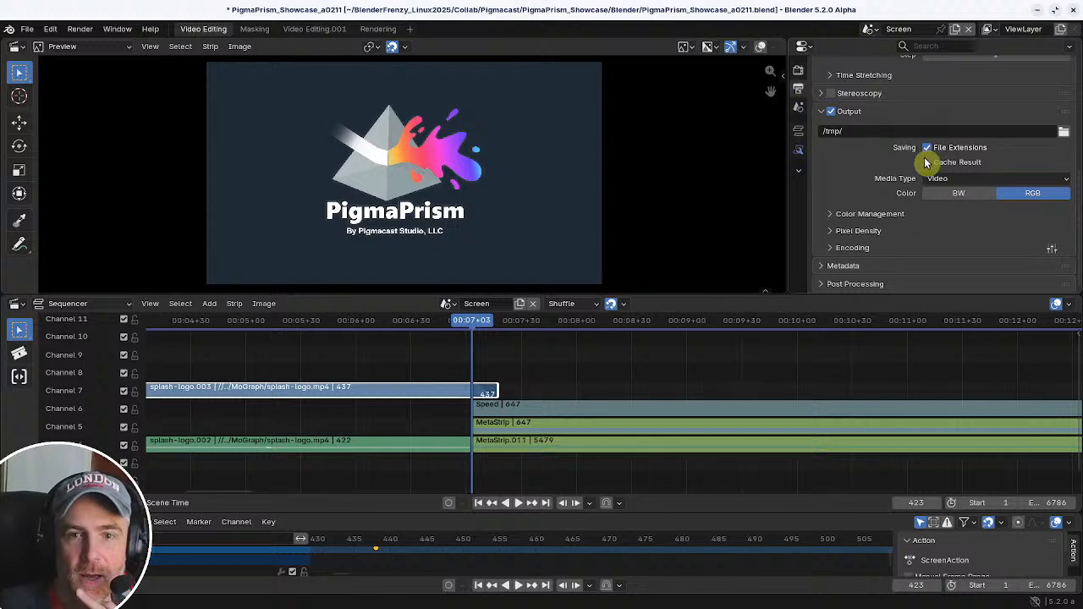
scroll(928, 196, "up", 5)
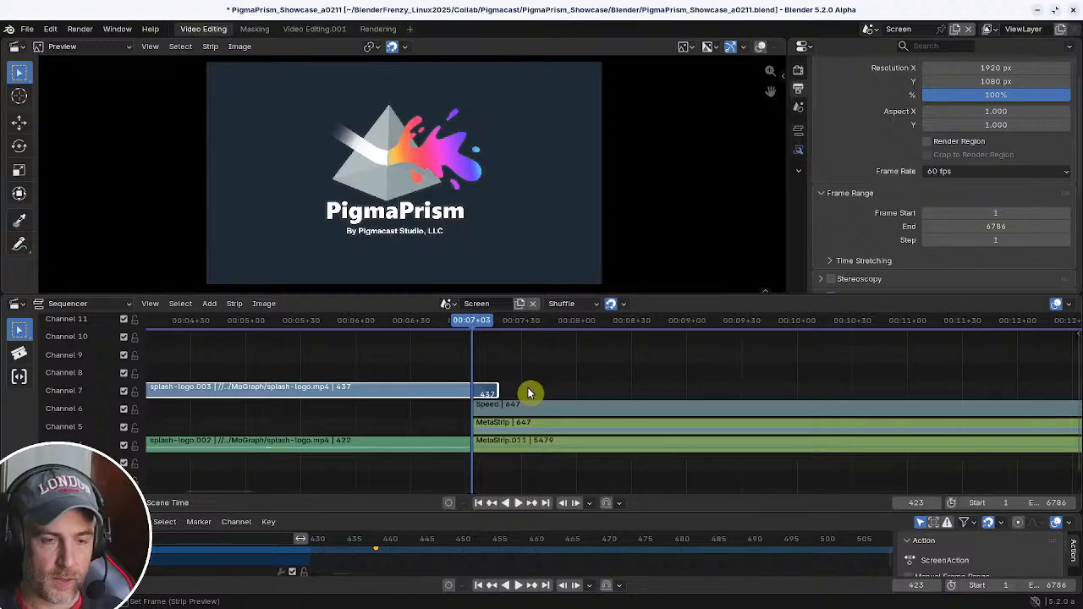
- Snap the end of the opening splash logo's movie strip to frame 423 and extend it by 40 frames
key("shift+s")
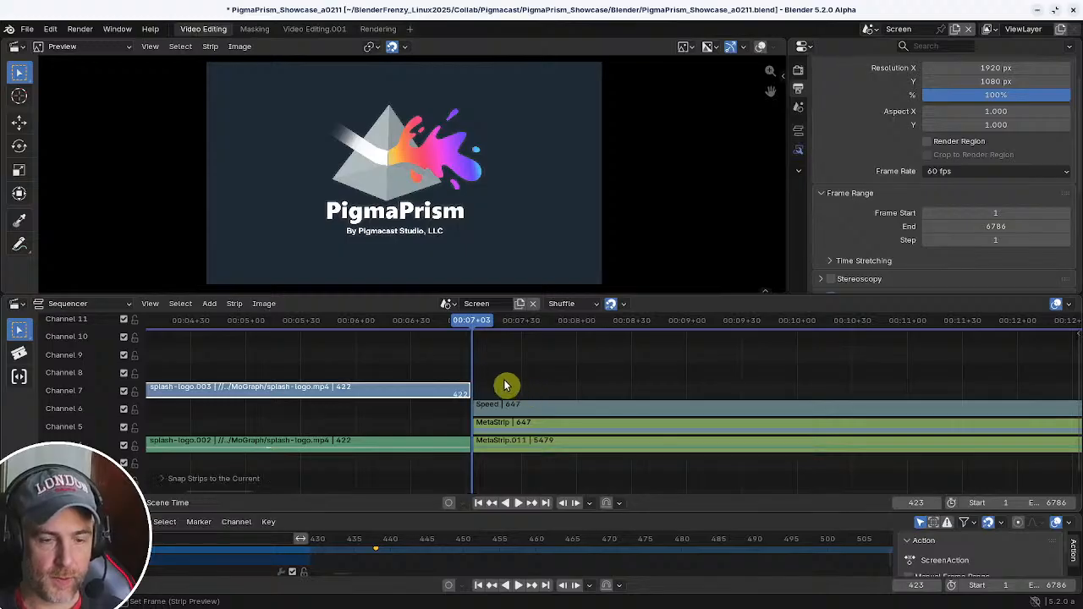
key("g")
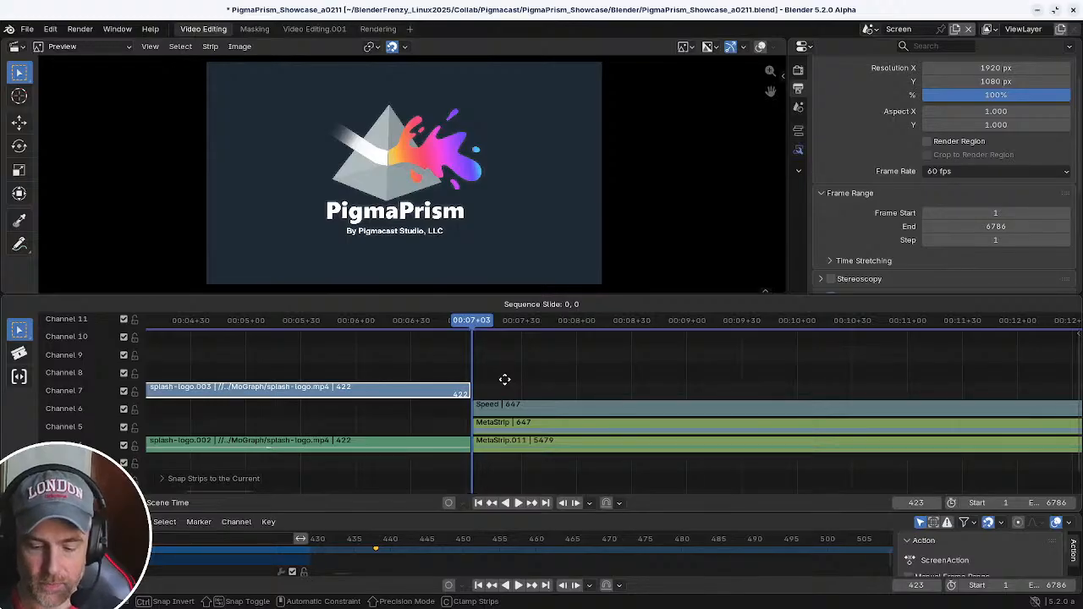
type("40")
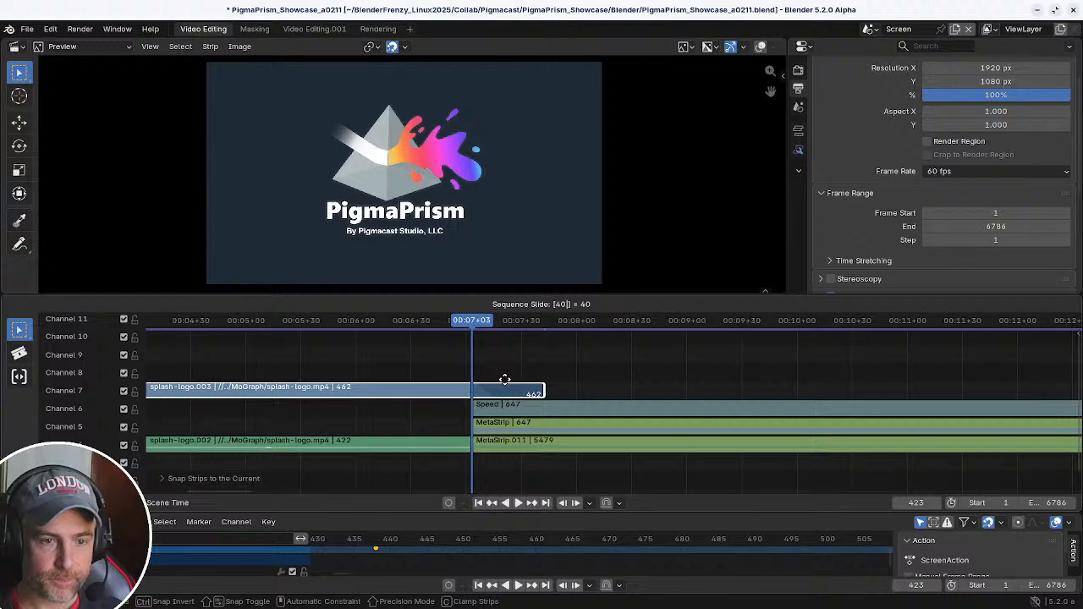
key("Return")
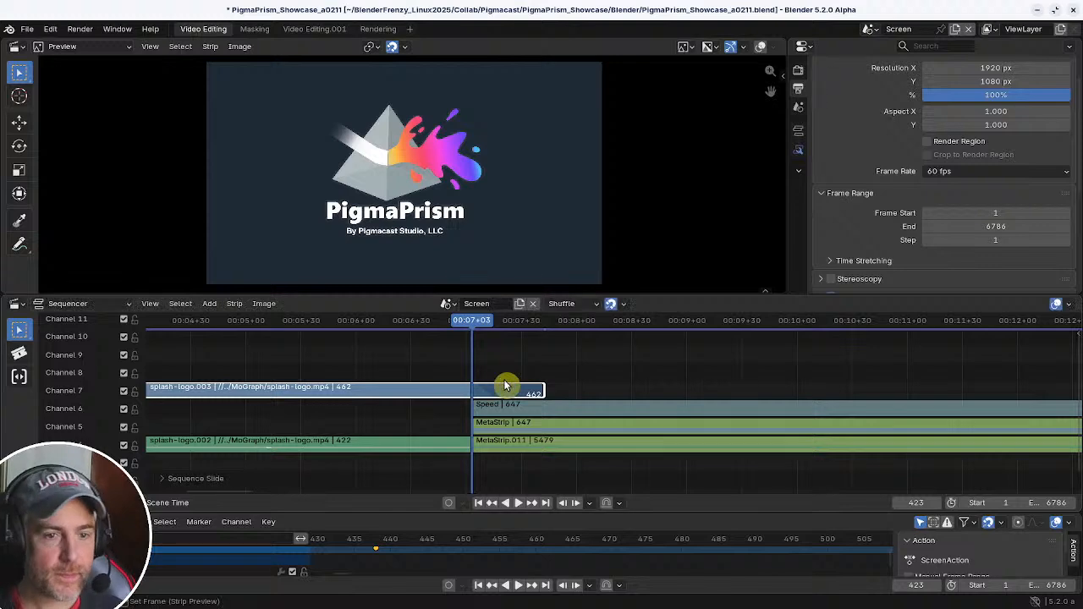
- Reapply the fade from current frame 423 to the extended opening splash logo movie strip and play the transition into the footage
right_click(498, 390)
left_click(496, 387)
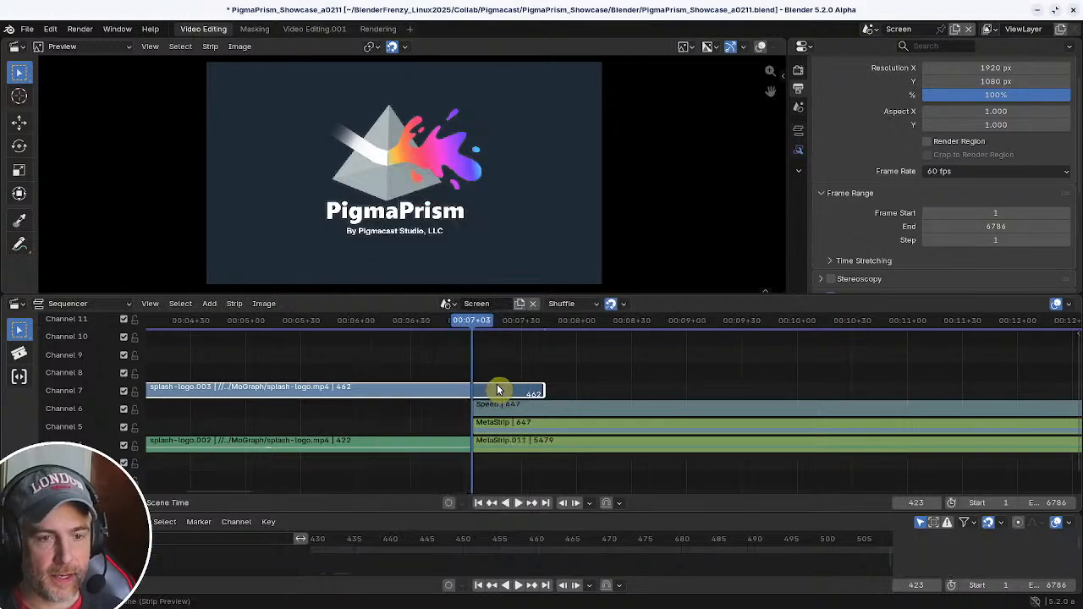
right_click(498, 390)
mouse_move(500, 387)
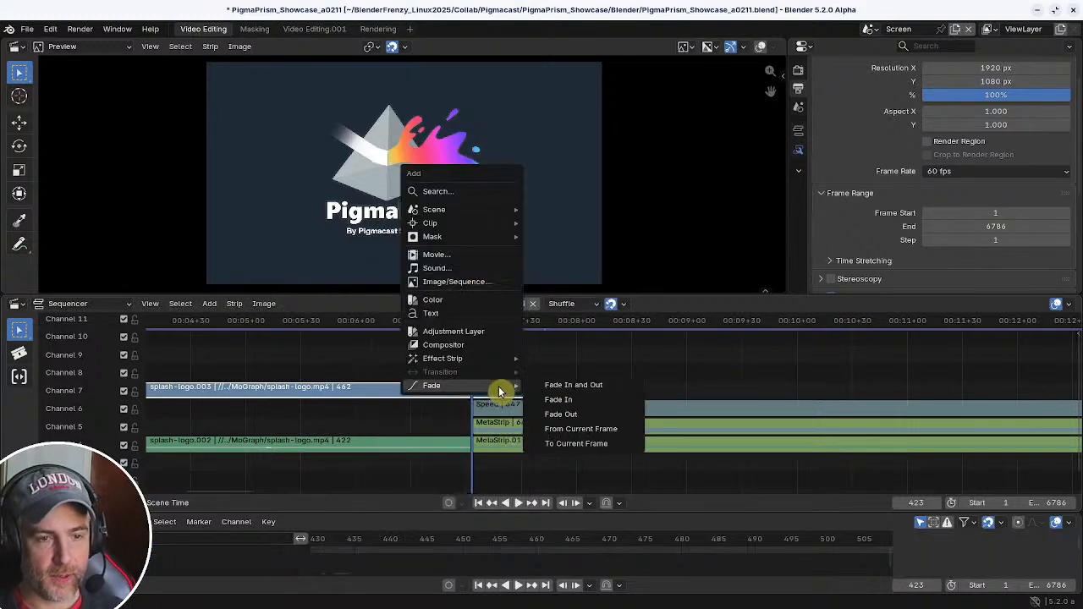
left_click(568, 435)
key("space")
key("space")
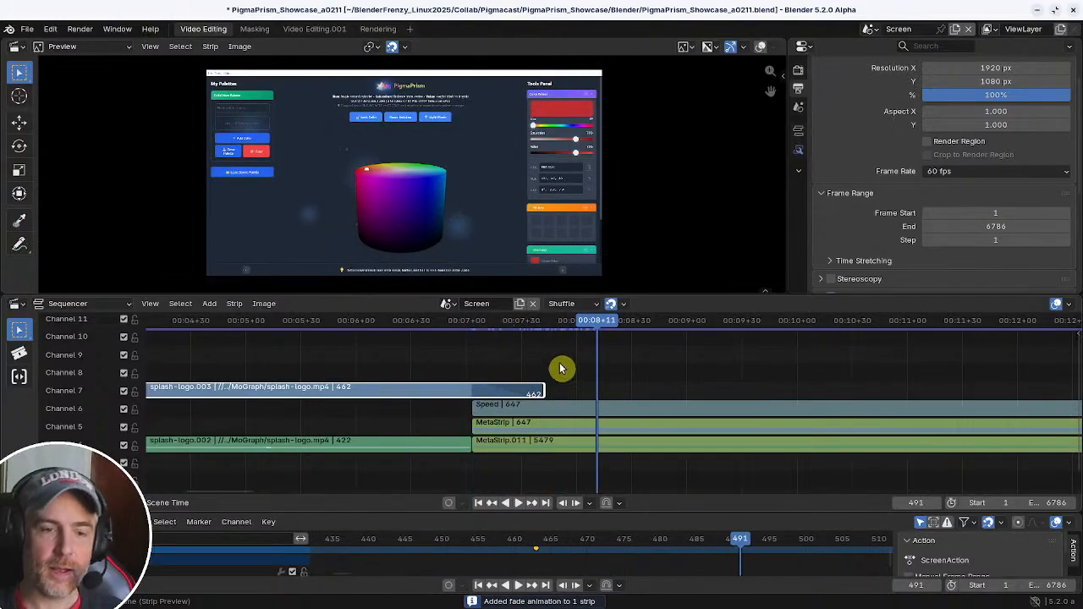
- Clear the existing fade from the PigmaPrism_Footage movie strip in Channel 6, just after MetaStrip.021 begins
left_click_drag(594, 324, 501, 321)
key("Escape")
middle_click_drag(638, 374, 615, 384, "ctrl")
middle_click_drag(954, 380, 451, 385)
middle_click_drag(639, 396, 690, 388, "ctrl")
middle_click_drag(691, 389, 548, 382)
middle_click_drag(627, 404, 671, 395, "ctrl")
left_click(575, 397)
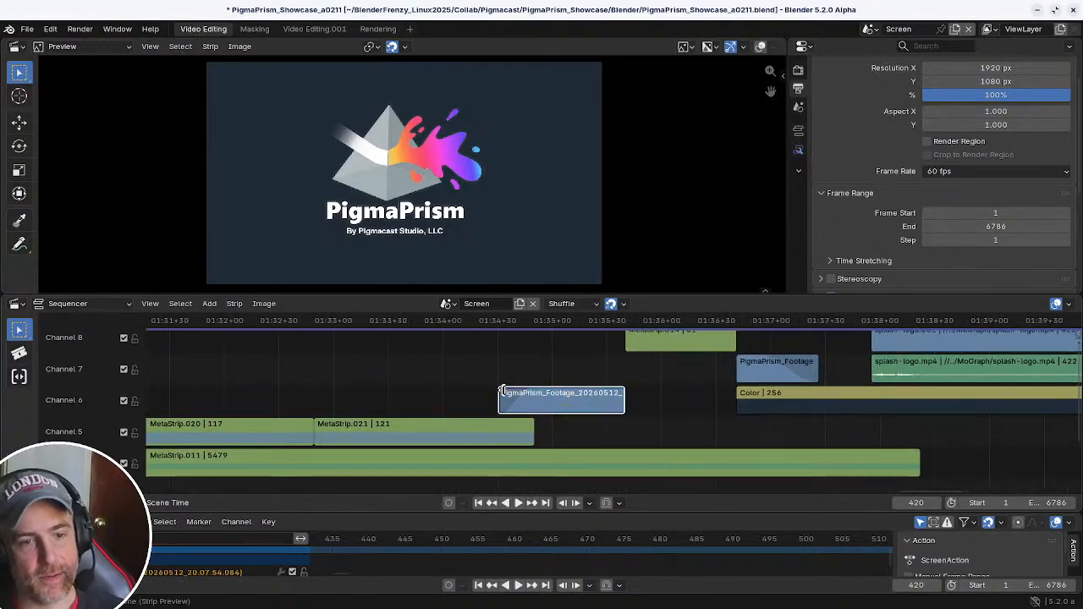
right_click(536, 406)
left_click(515, 404)
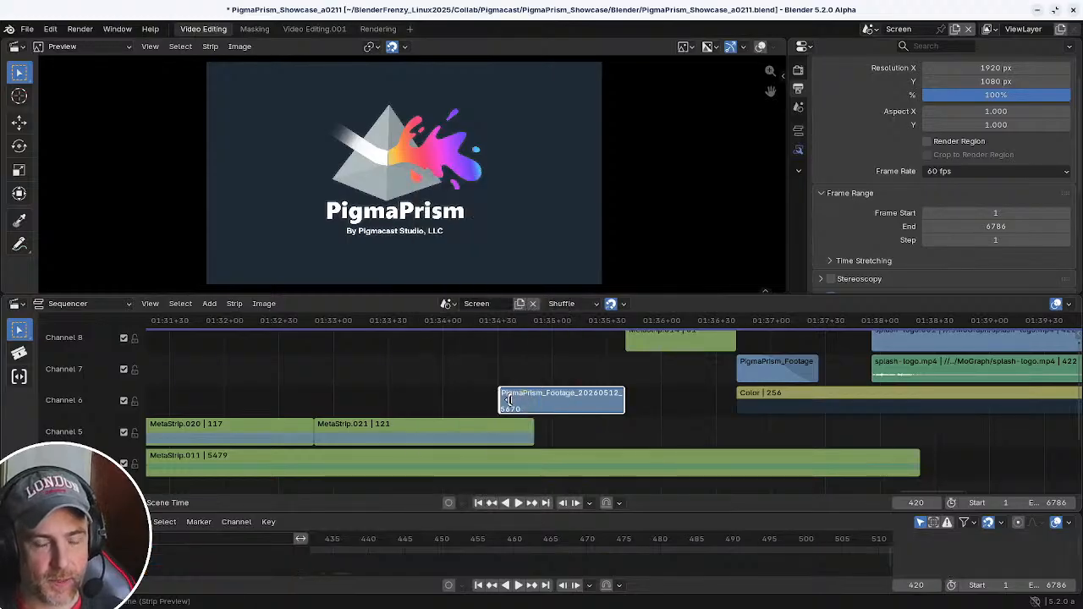
- Snap the start of the Channel 6 footage strip to MetaStrip.021's end, and extend it 40 frames earlier to frame 5650
left_click_drag(508, 400, 548, 406)
type("-40")
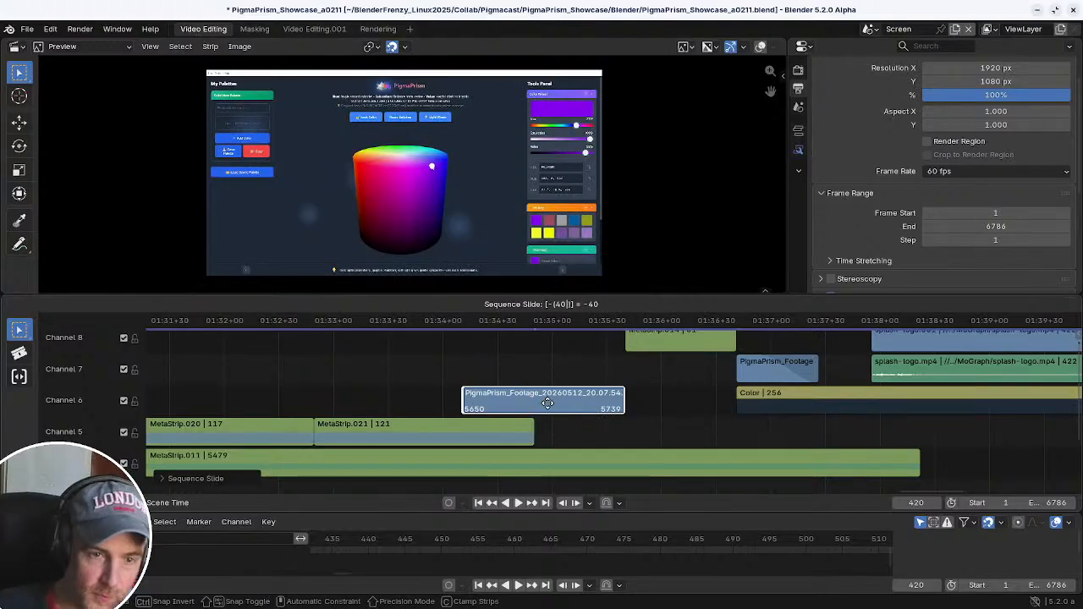
key("Return")
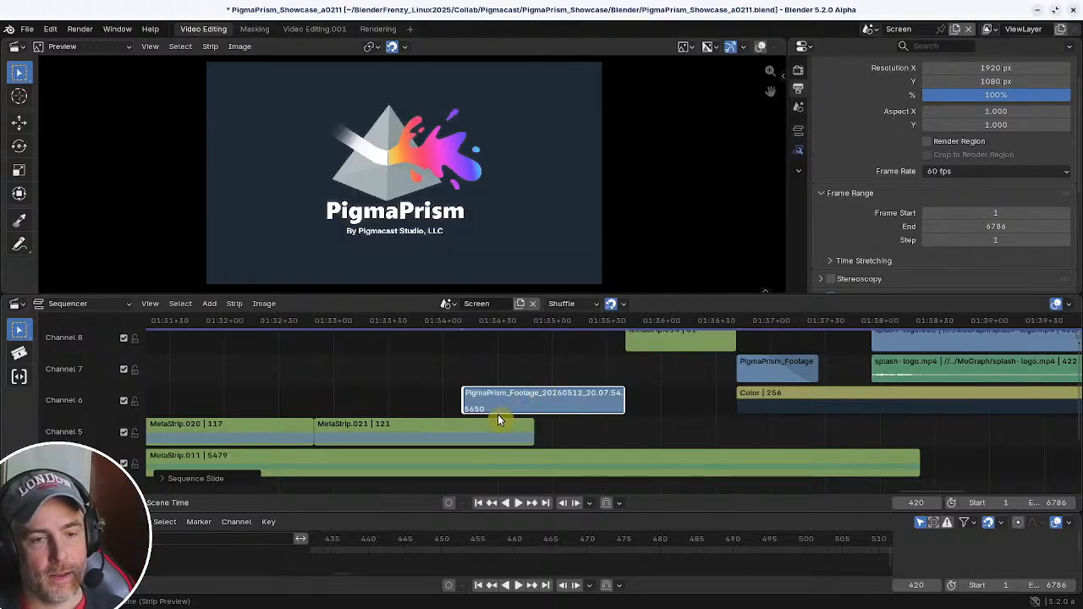
- Fade the Channel 6 footage strip in up to current frame 5690 and play the transition
left_click(551, 366)
left_click(534, 377)
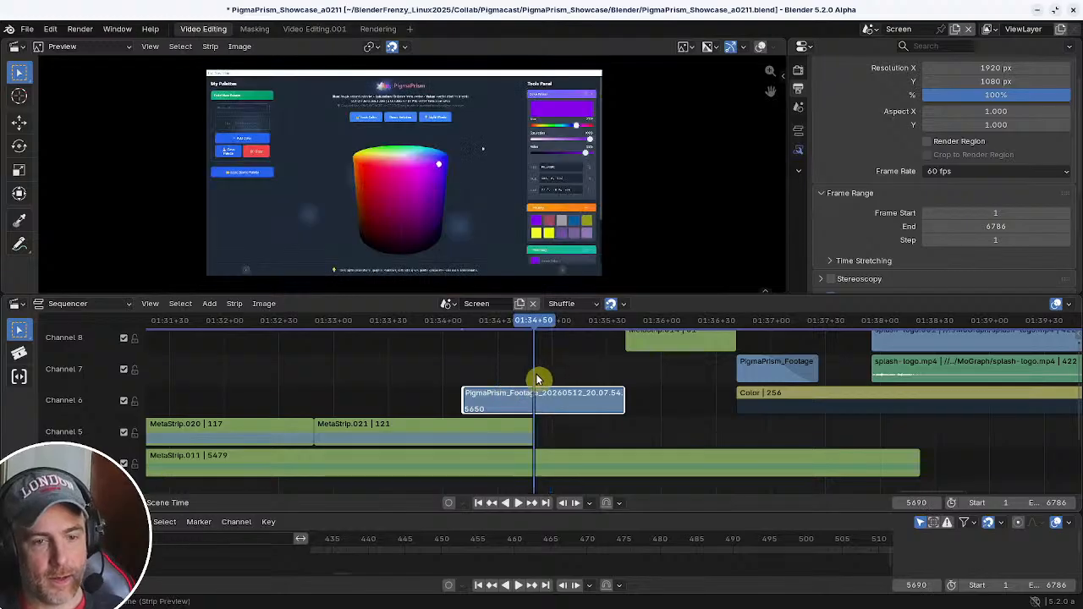
key("shift+a")
mouse_move(443, 405)
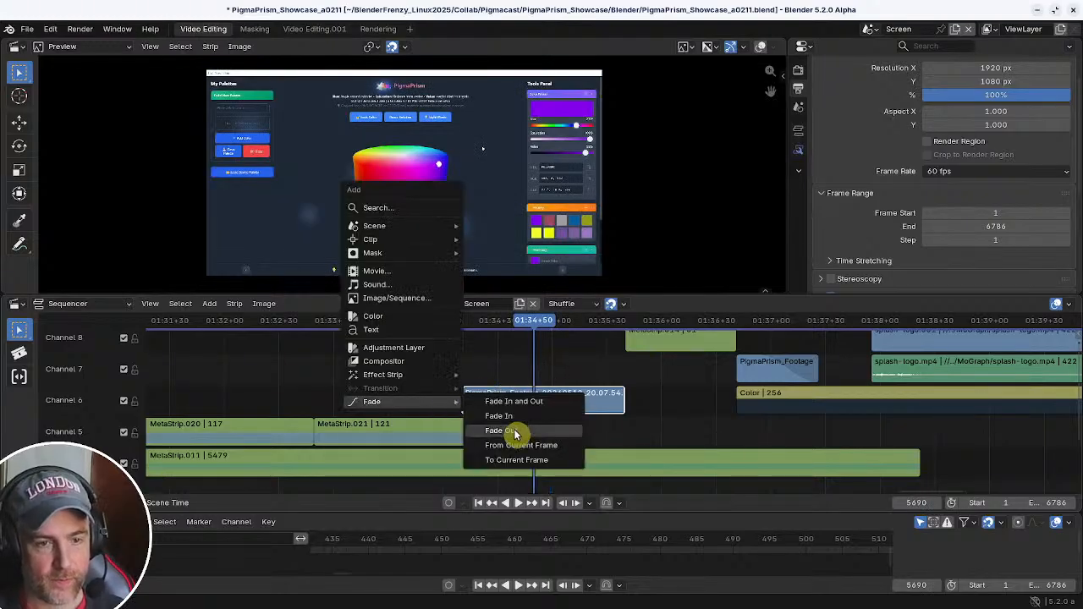
left_click(519, 459)
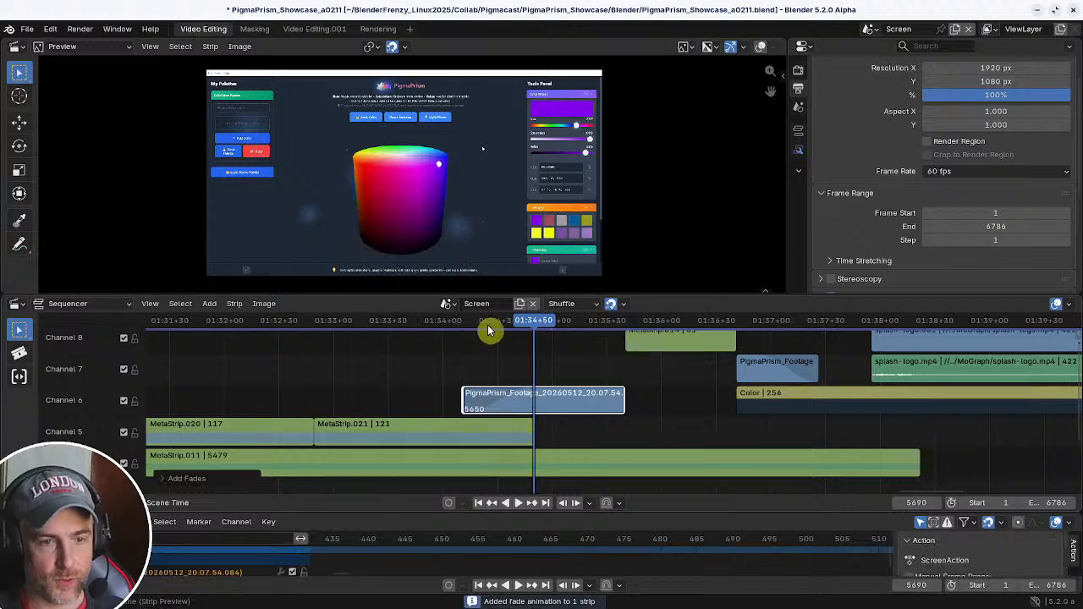
left_click(442, 322)
key("space")
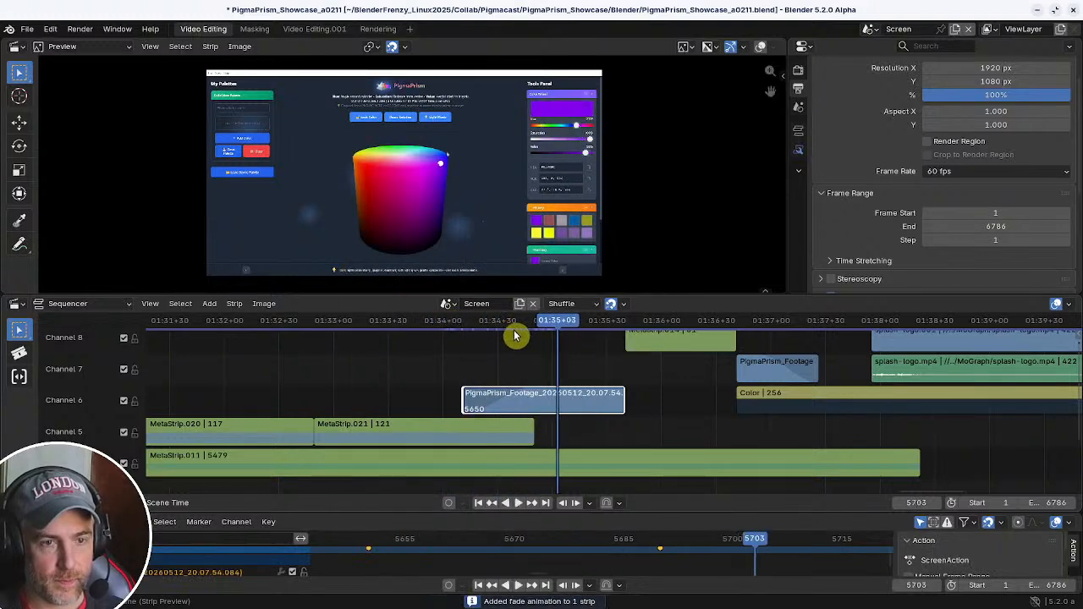
- Slide the Channel 6 footage strip to start at about frame 5671 and MetaStrip.021 to start at frame 5588
left_click_drag(507, 327, 538, 326)
left_click_drag(539, 395, 555, 398)
left_click_drag(480, 434, 531, 432)
- Try to snap the facing ends of MetaStrip.020 and MetaStrip.021 to frame 5580
left_click(314, 427)
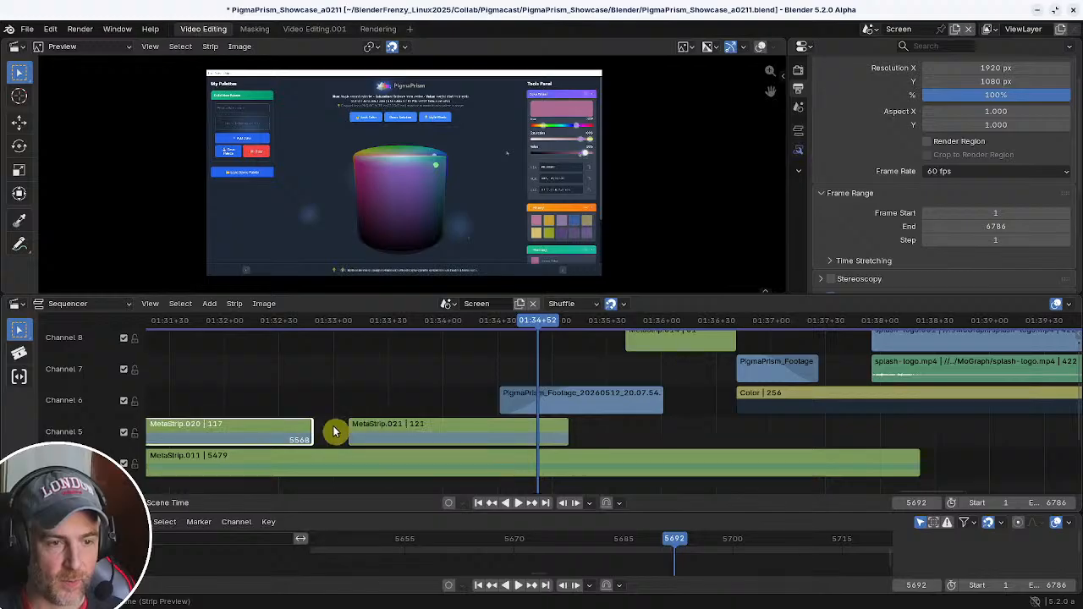
left_click(349, 420, "shift")
right_click_drag(337, 393, 335, 391, "shift")
key("shift+s")
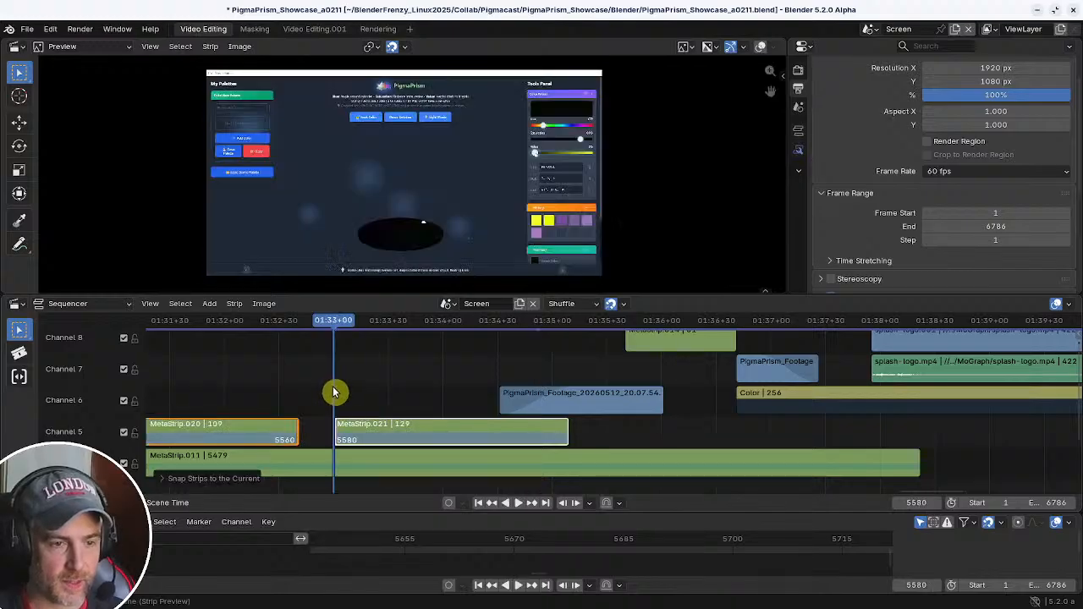
key("ctrl+z")
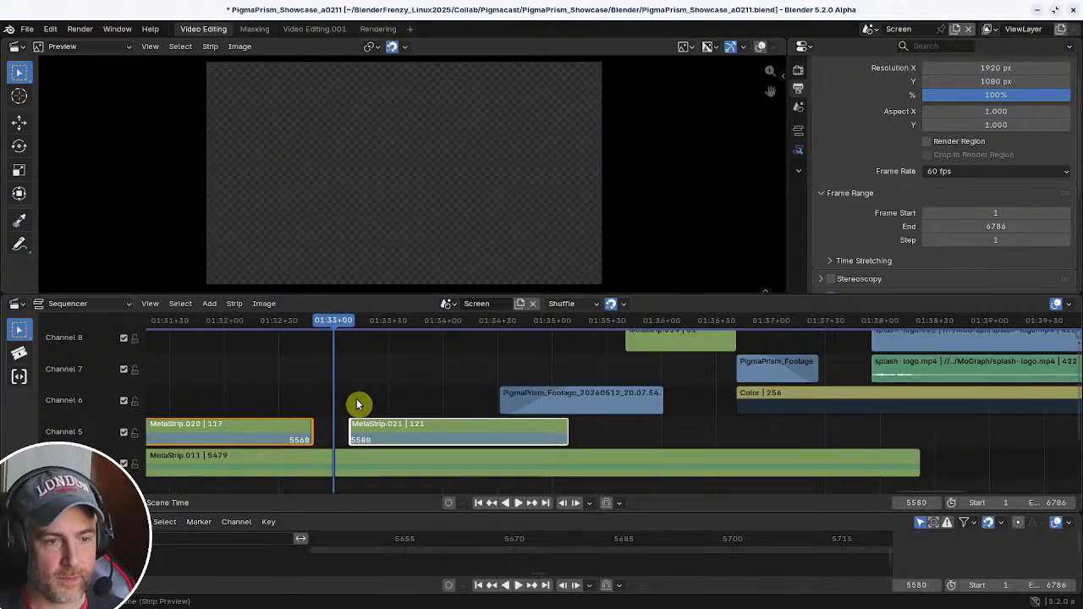
- Snap the facing handles of MetaStrip.020 and MetaStrip.021 to frame 5580 with Keep Offset disabled
left_click(357, 406)
left_click(346, 429)
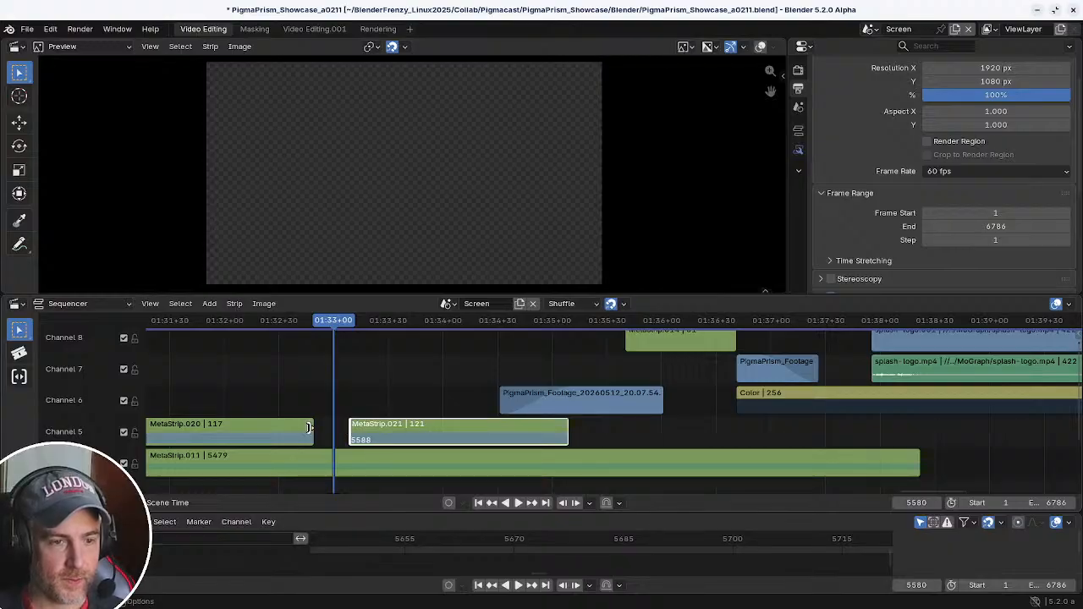
left_click(310, 428, "shift")
key("shift+s")
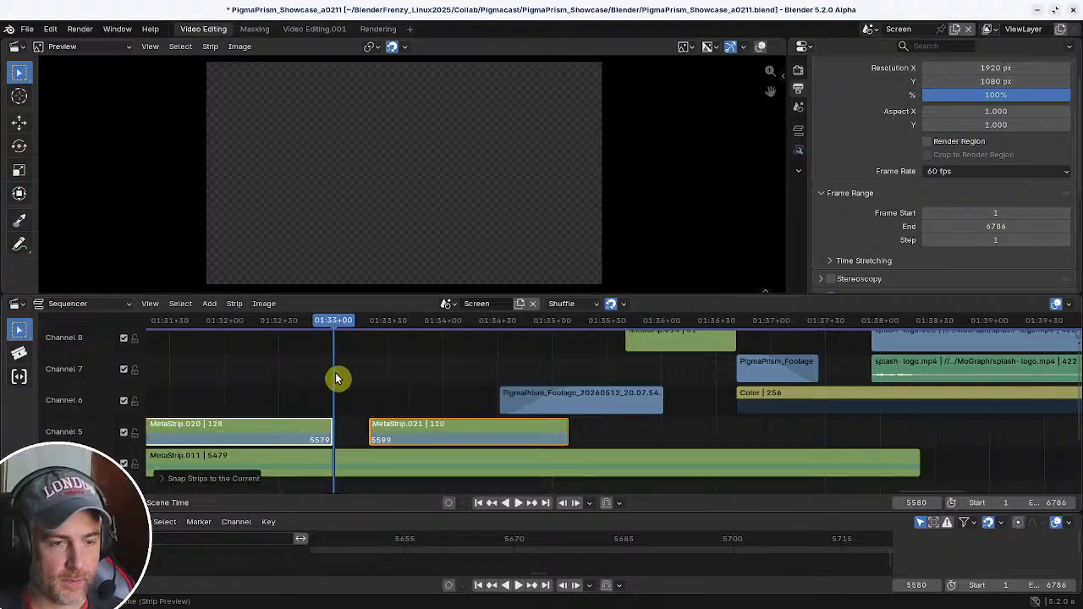
left_click(168, 479)
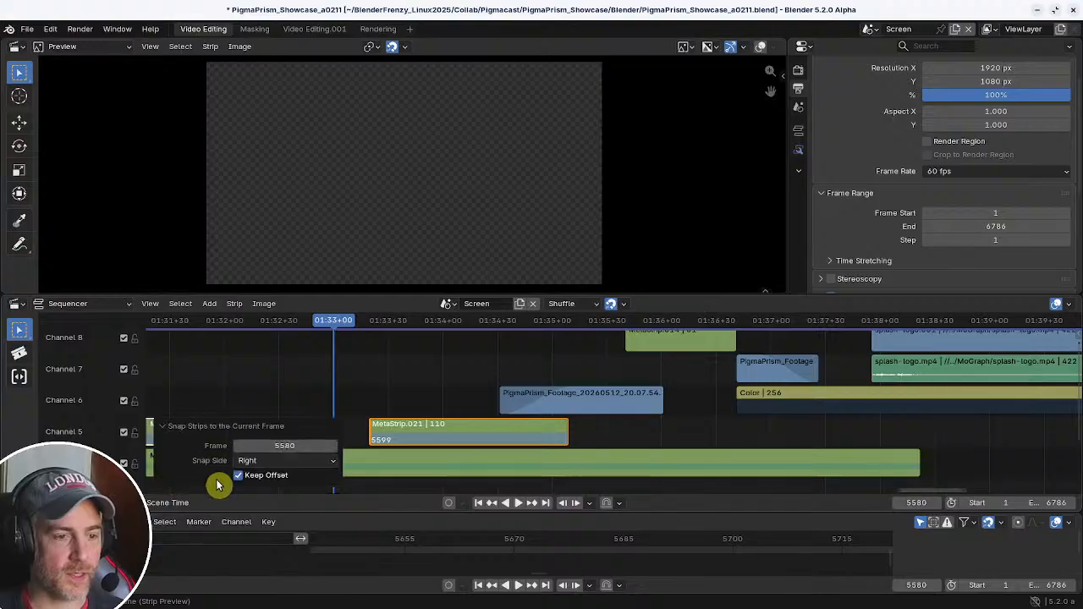
left_click(242, 477)
left_click(269, 394)
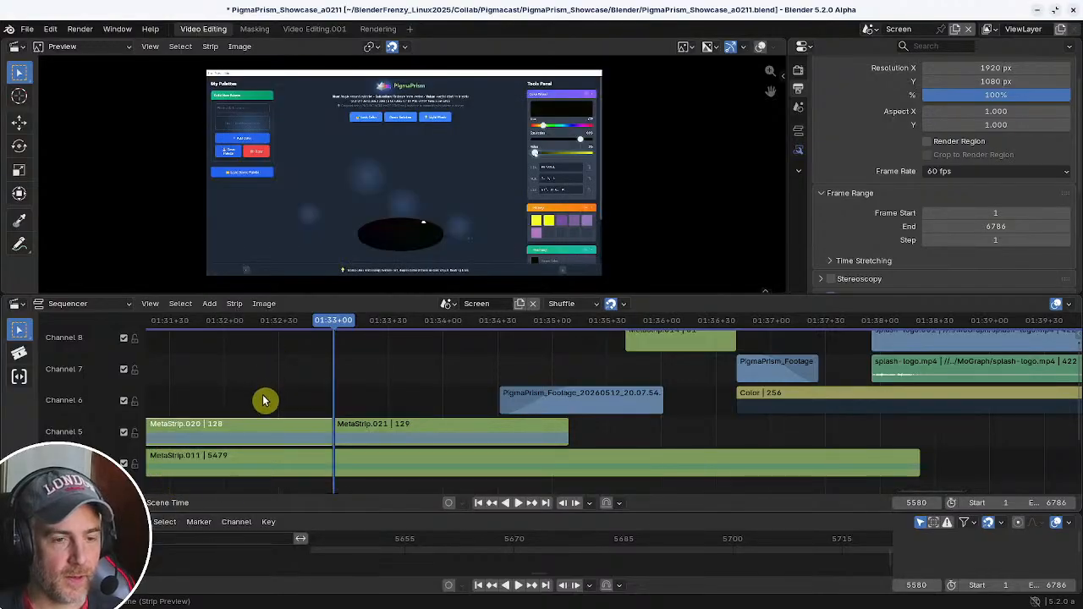
- Play and scrub through MetaStrip.020, MetaStrip.021 and the fading footage strip to check the playback speed and transition
left_click(365, 433)
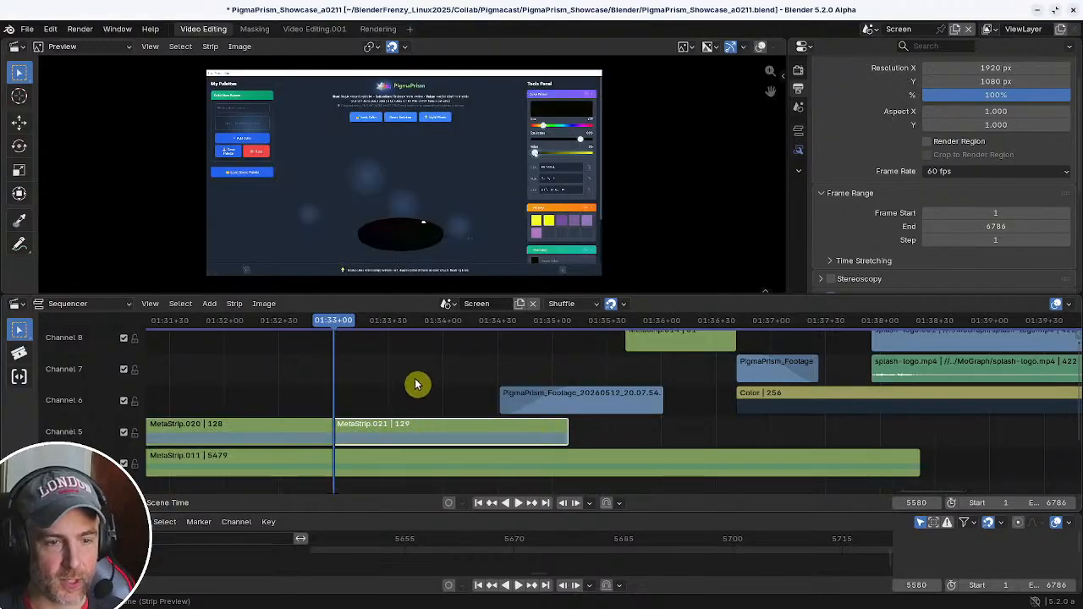
right_click_drag(417, 384, 500, 379, "shift")
key("space")
right_click(305, 367, "shift")
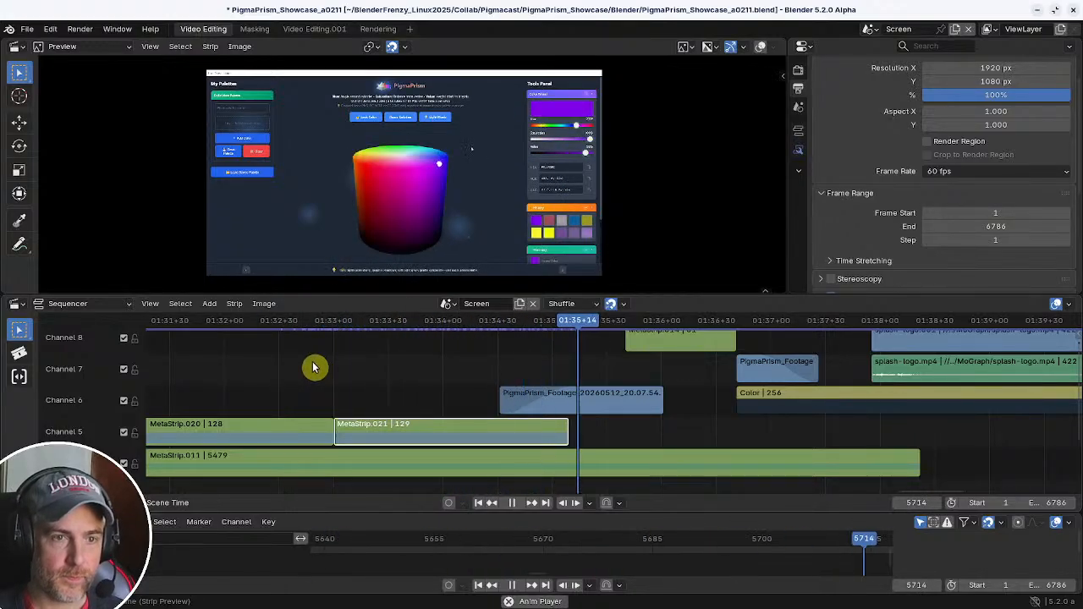
key("space")
right_click_drag(380, 370, 440, 375, "shift")
middle_click_drag(491, 372, 467, 397, "ctrl")
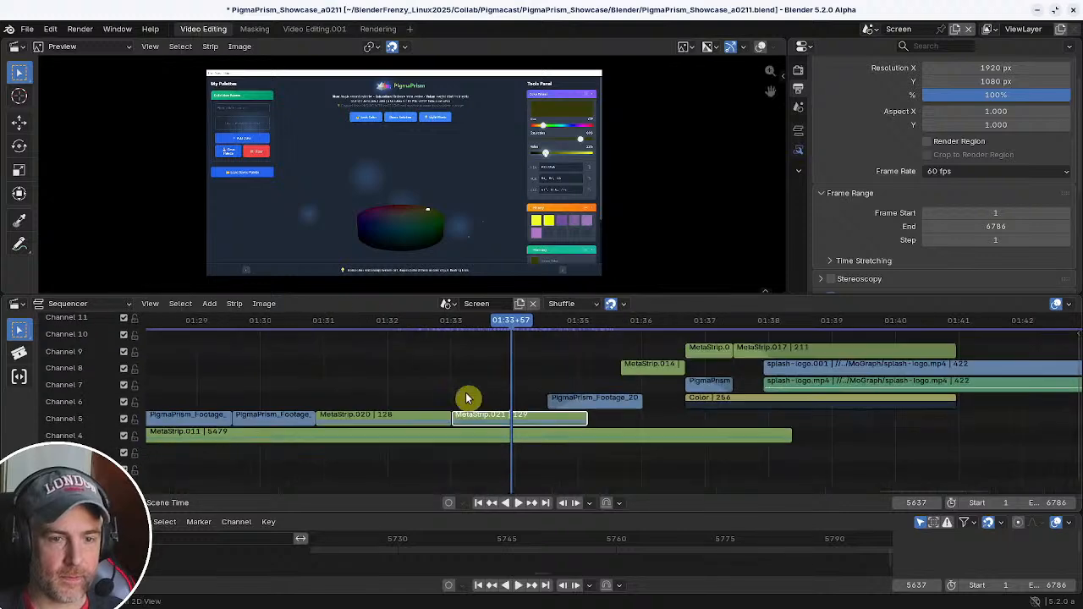
middle_click_drag(536, 397, 476, 377)
right_click(394, 377, "shift")
key("space")
key("space")
right_click_drag(347, 377, 372, 387, "shift")
- Move the fading footage strip up to Channel 7 and combine MetaStrip.020 and MetaStrip.021 into one meta strip
left_click_drag(338, 399, 428, 457)
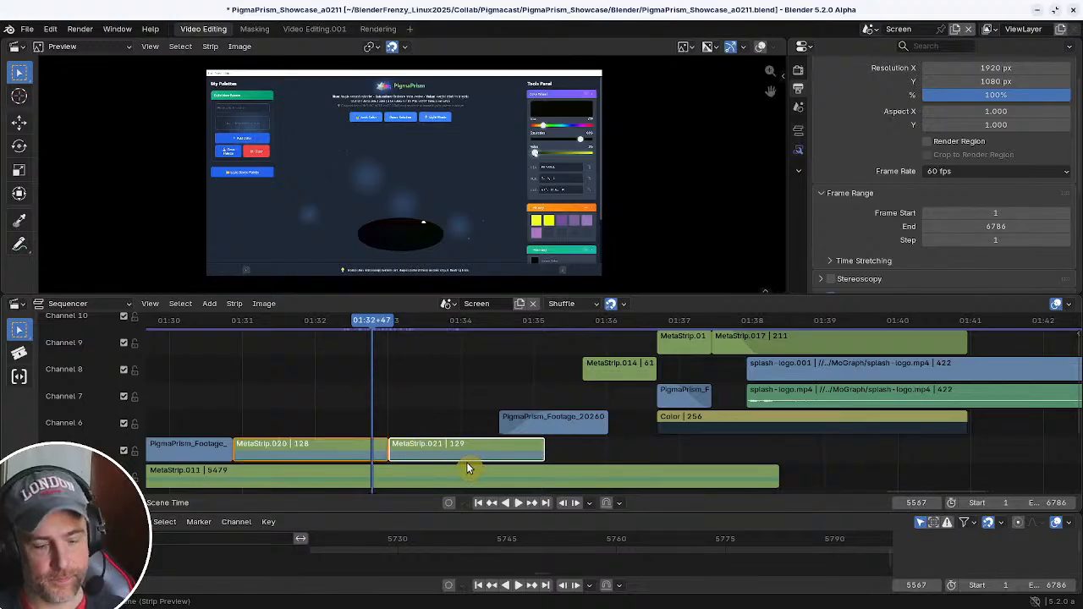
left_click_drag(554, 420, 552, 398)
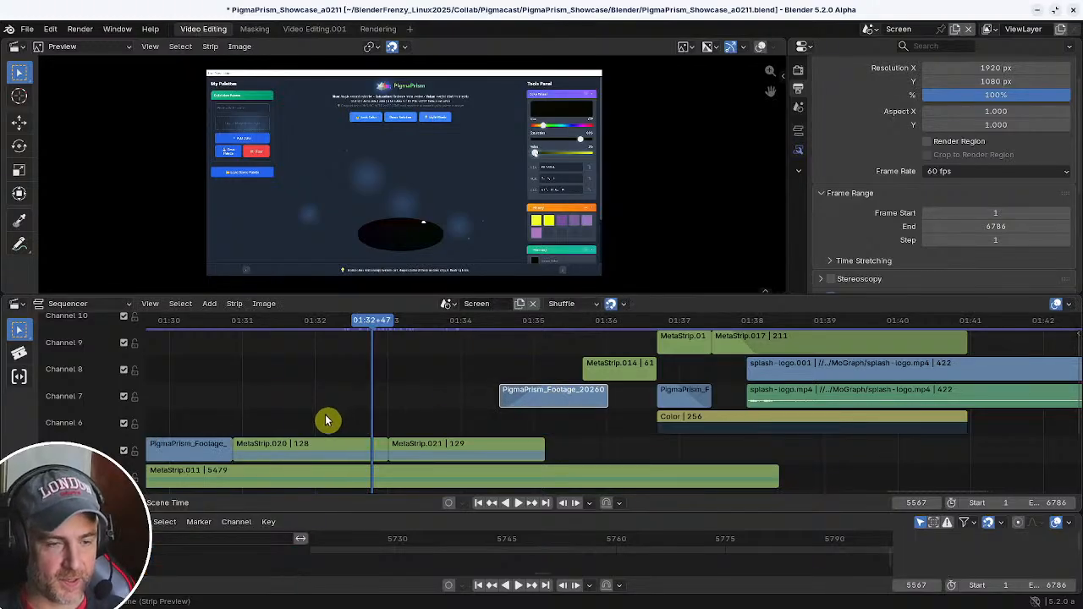
left_click(411, 447, "shift")
key("ctrl+g")
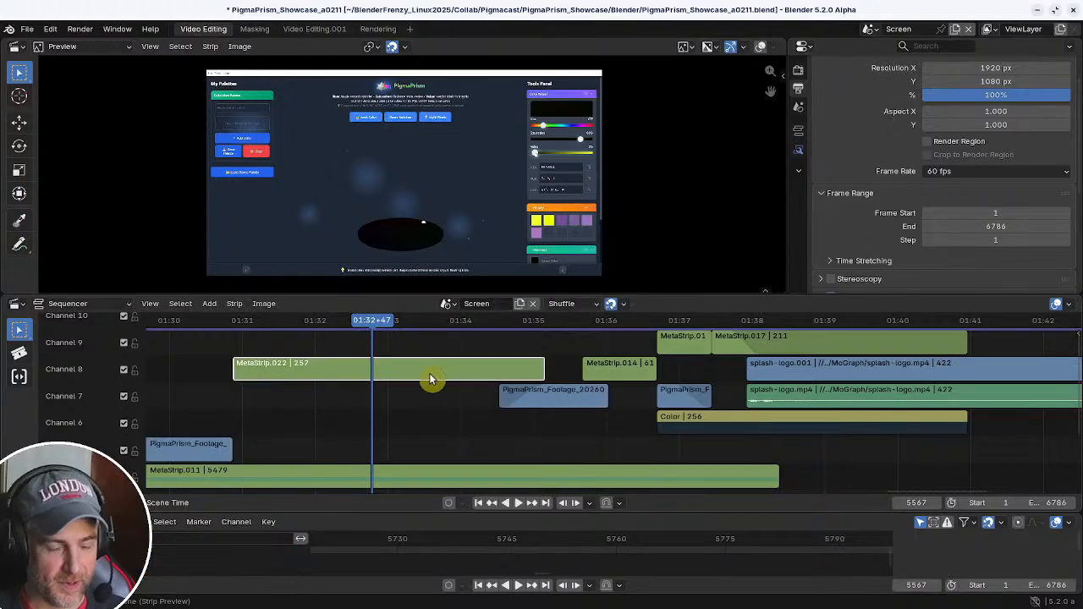
- Add a Speed Control effect to the combined meta strip and shorten the strip to 219 frames, ending at the footage strip's start
key("shift+a")
mouse_move(428, 385)
mouse_move(438, 354)
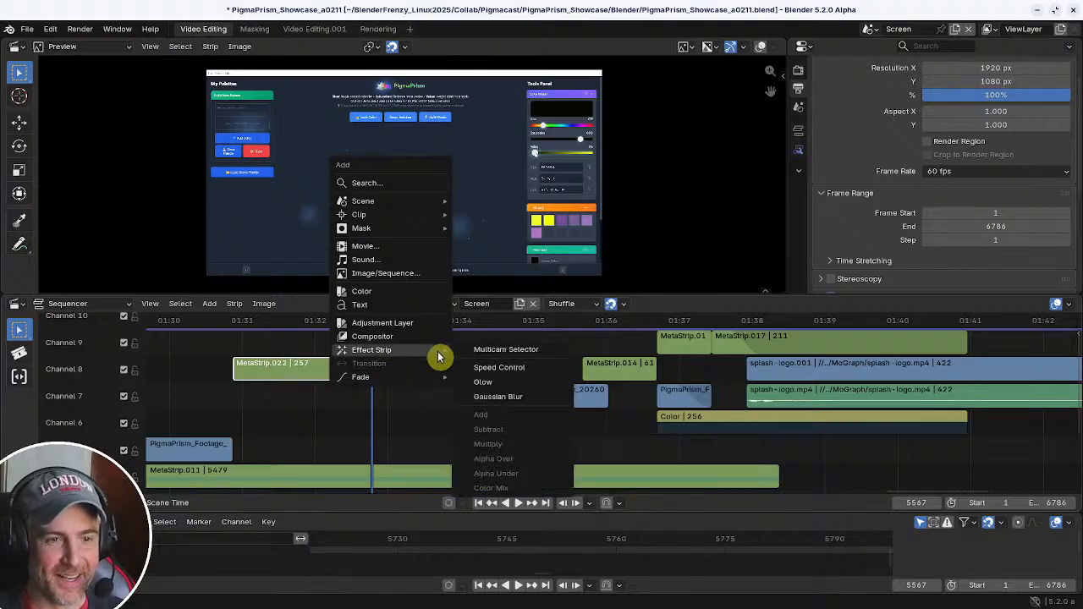
left_click(512, 367)
left_click_drag(542, 364, 497, 363)
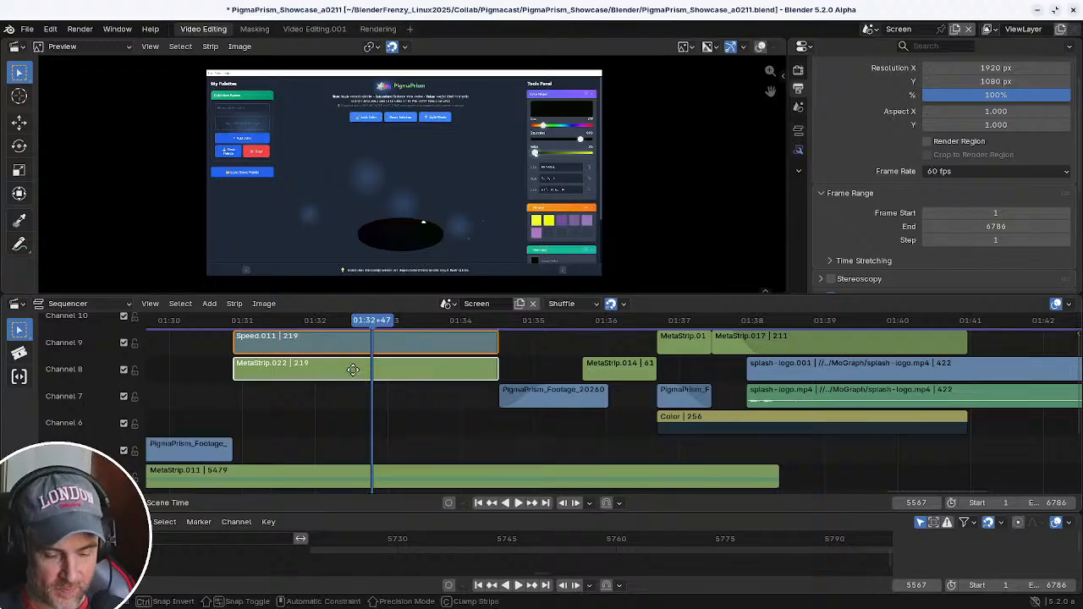
- Move the combined meta strip to Channel 5 with its Speed Control effect in Channel 6, and play the result
left_click_drag(351, 369, 350, 443)
key("space")
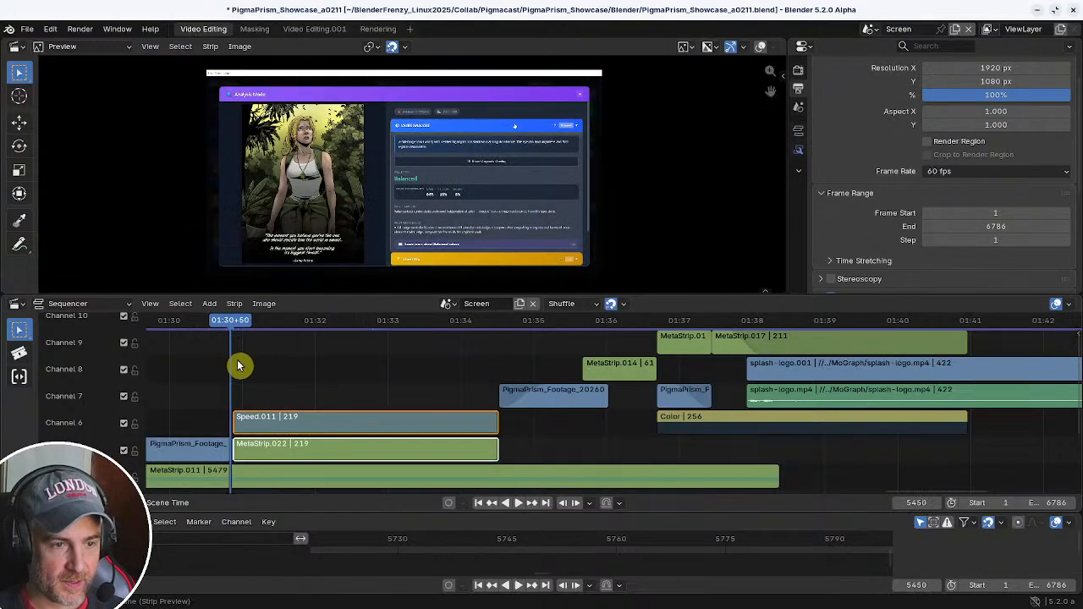
key("Escape")
key("g")
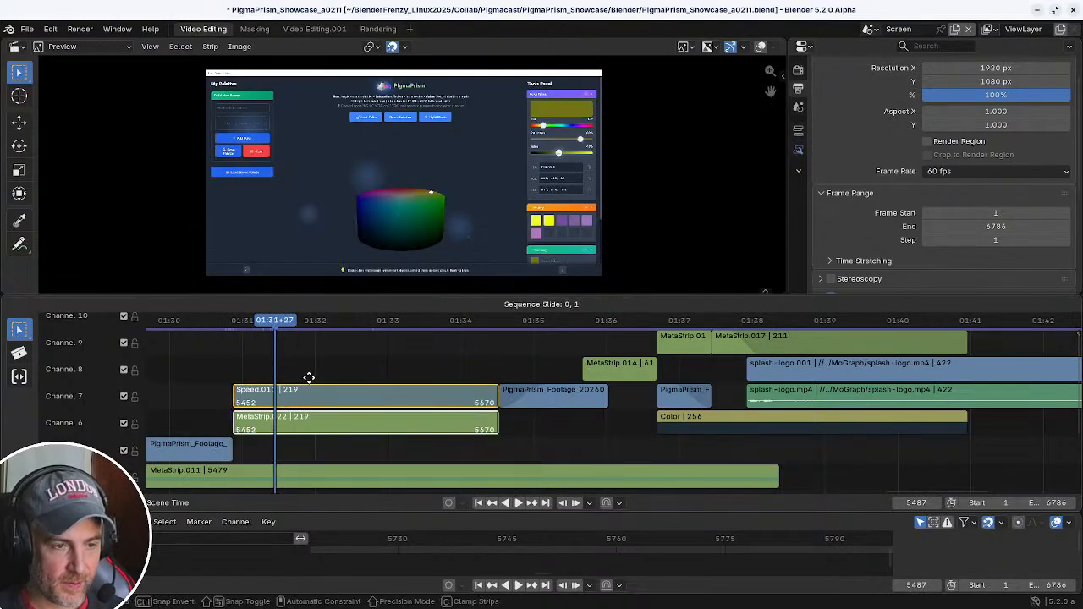
left_click(306, 378)
left_click(169, 441)
key("g")
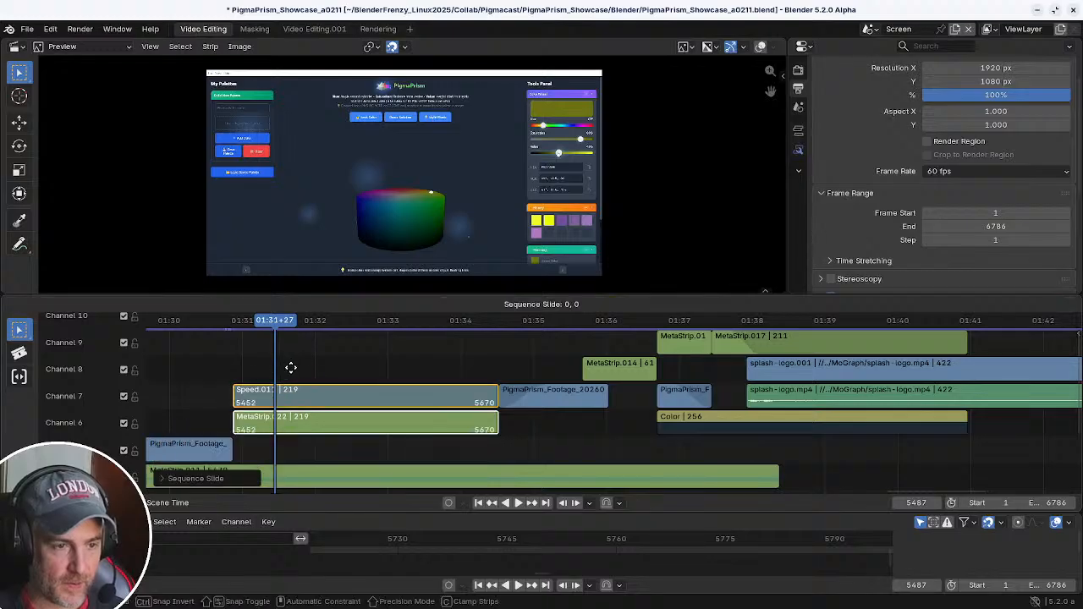
left_click(290, 387)
key("space")
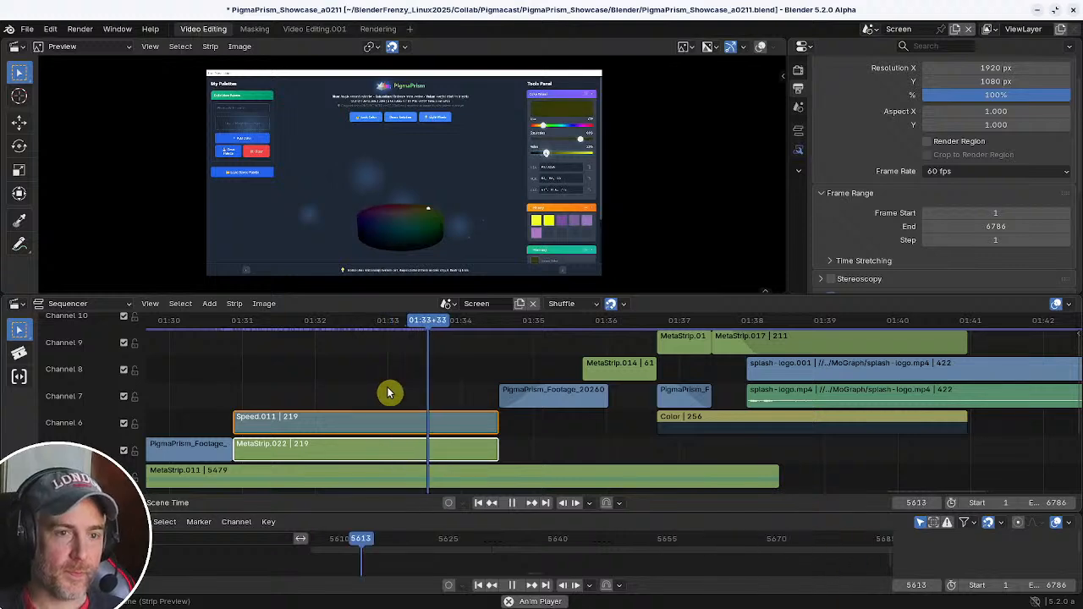
key("space")
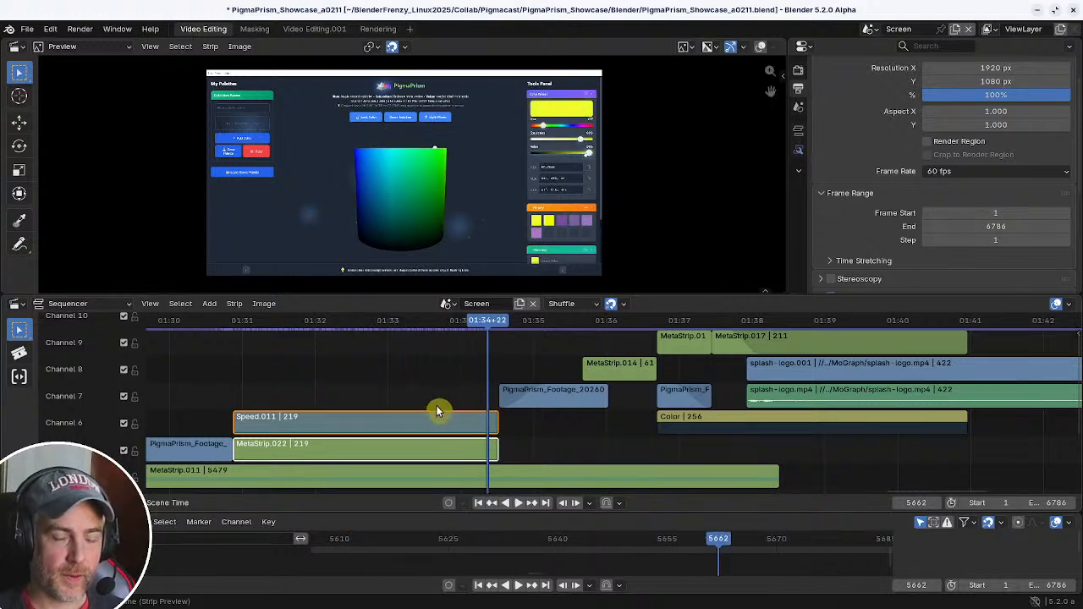
- Slide the fading footage strip in Channel 7 by -40 frames and play the transition
middle_click_drag(437, 411, 458, 400, "ctrl")
left_click_drag(501, 396, 462, 399)
middle_click_drag(461, 400, 467, 392, "ctrl")
left_click_drag(468, 392, 499, 397)
type("g")
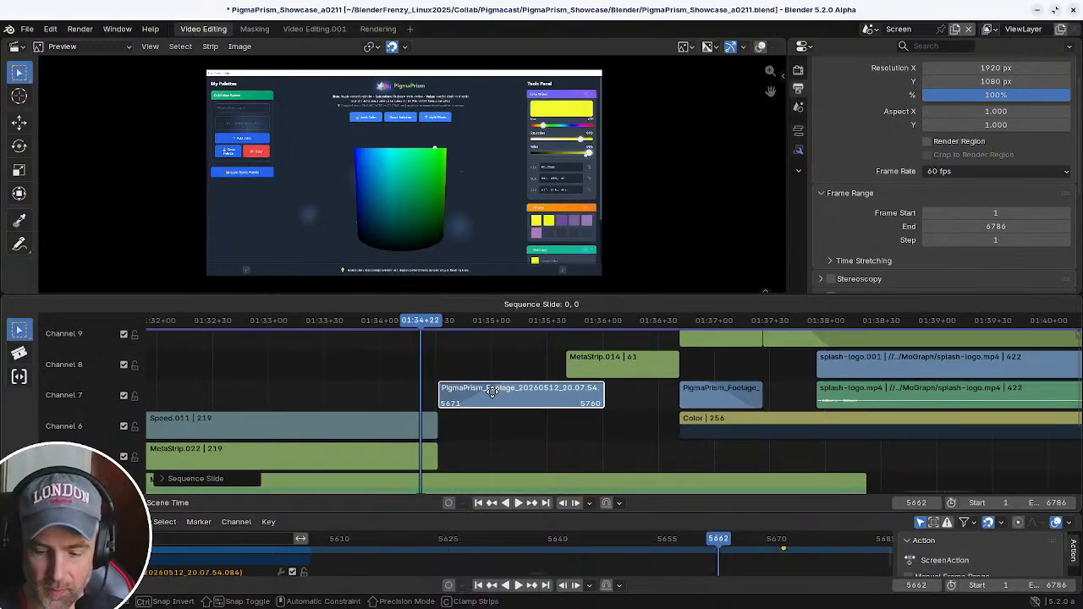
type("-40")
key("Return")
left_click(341, 326)
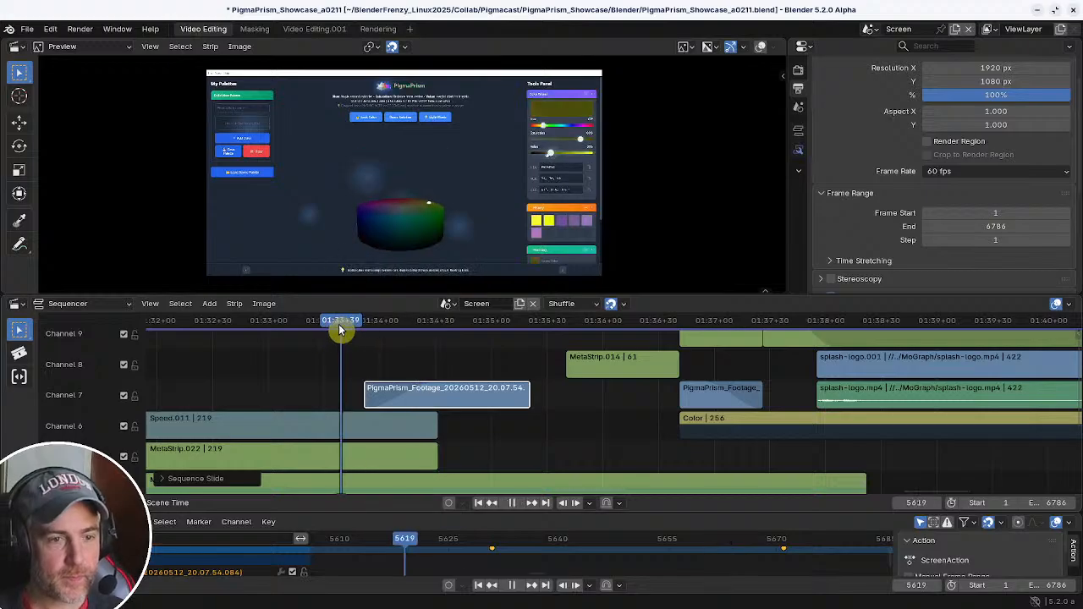
key("space")
key("space")
- Slide the Channel 7 footage strip to start at frame 5650 and extend the end of MetaStrip.022 to a 239-frame length
mouse_move(383, 320)
left_mouse_down()
mouse_move(360, 326)
mouse_move(392, 323)
mouse_move(383, 325)
left_mouse_up()
left_click_drag(432, 399, 453, 416)
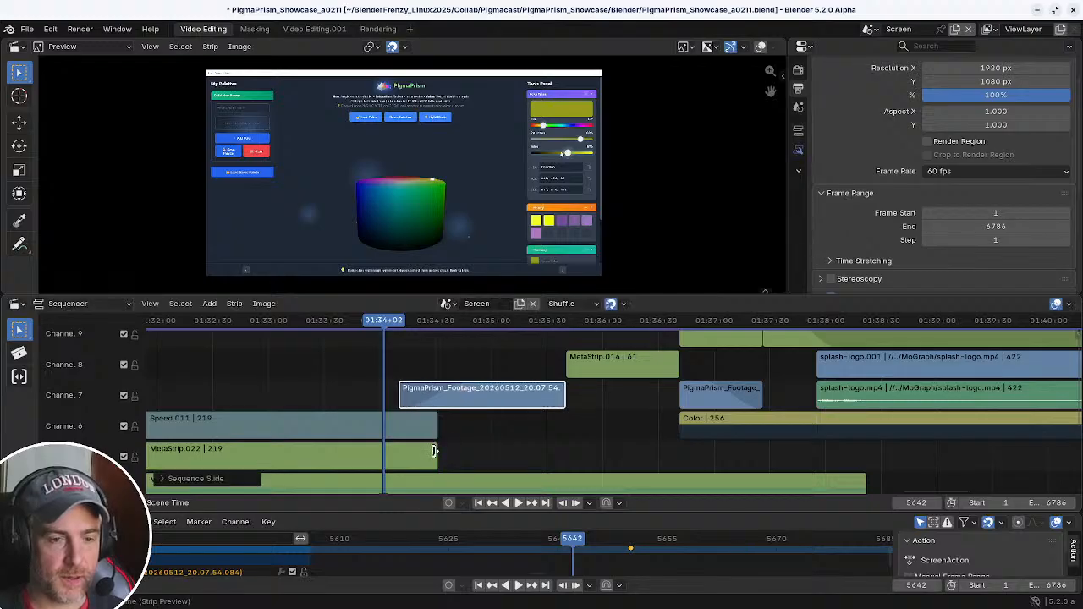
left_click_drag(434, 456, 474, 452)
left_click(449, 396)
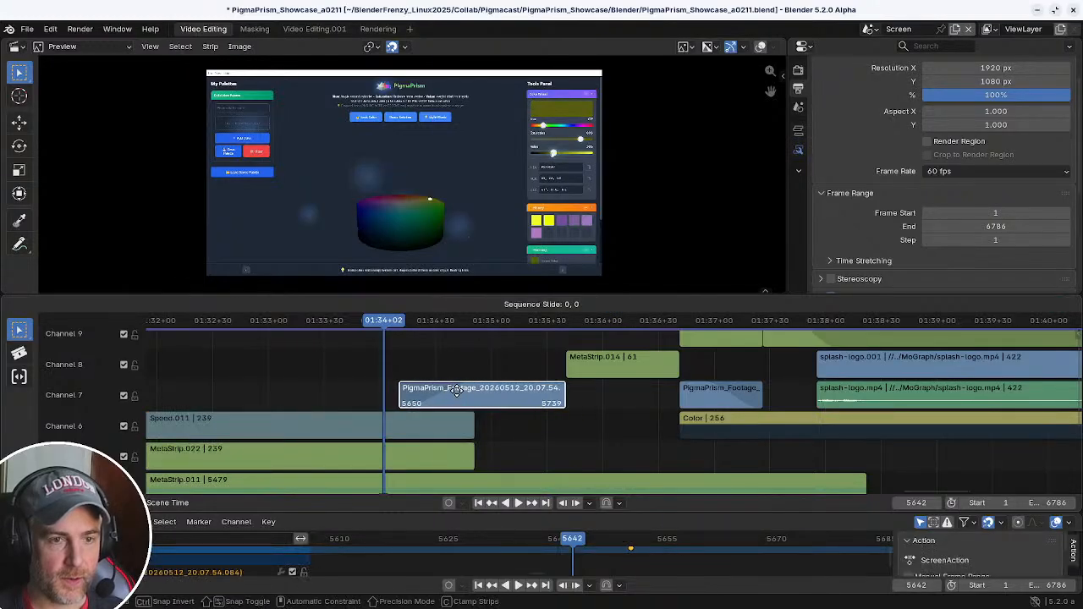
- Scrub the fade to frame 5666 and slide the Channel 7 footage strip to start at that frame
left_click_drag(386, 323, 430, 326)
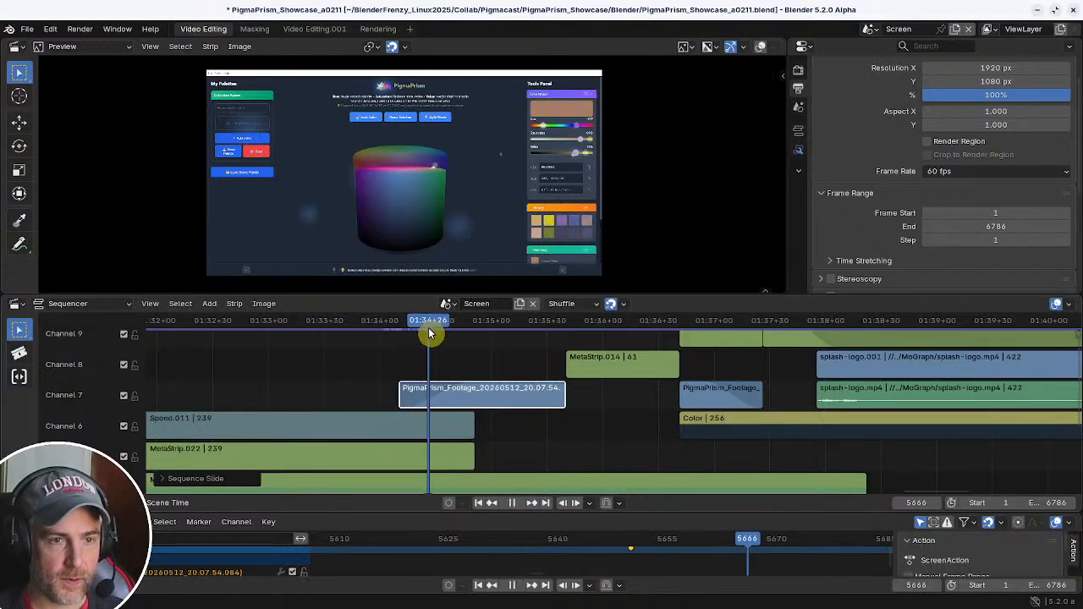
key("g")
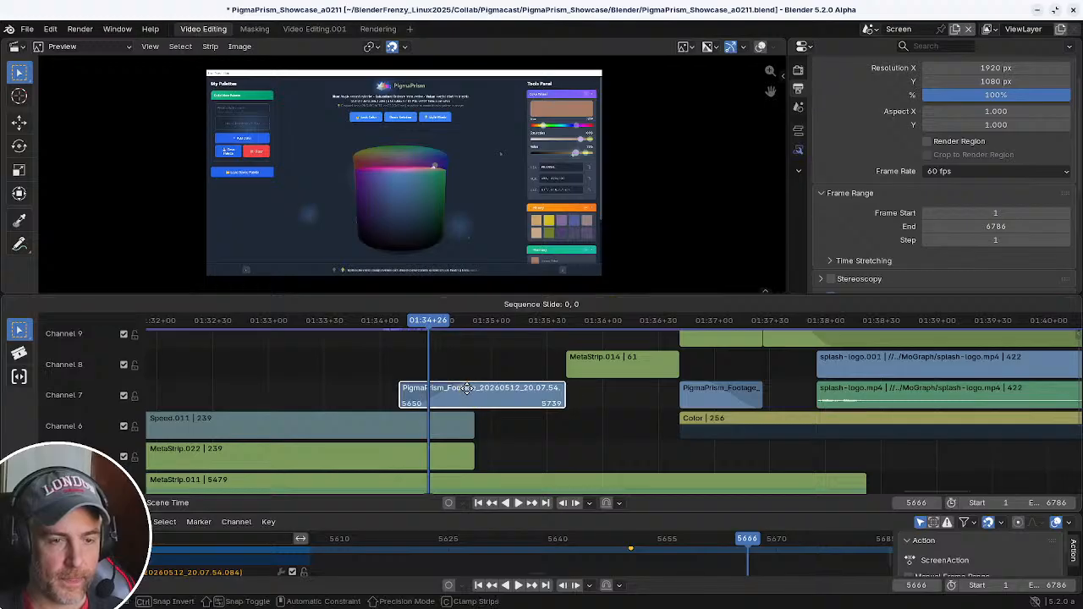
left_click(510, 394)
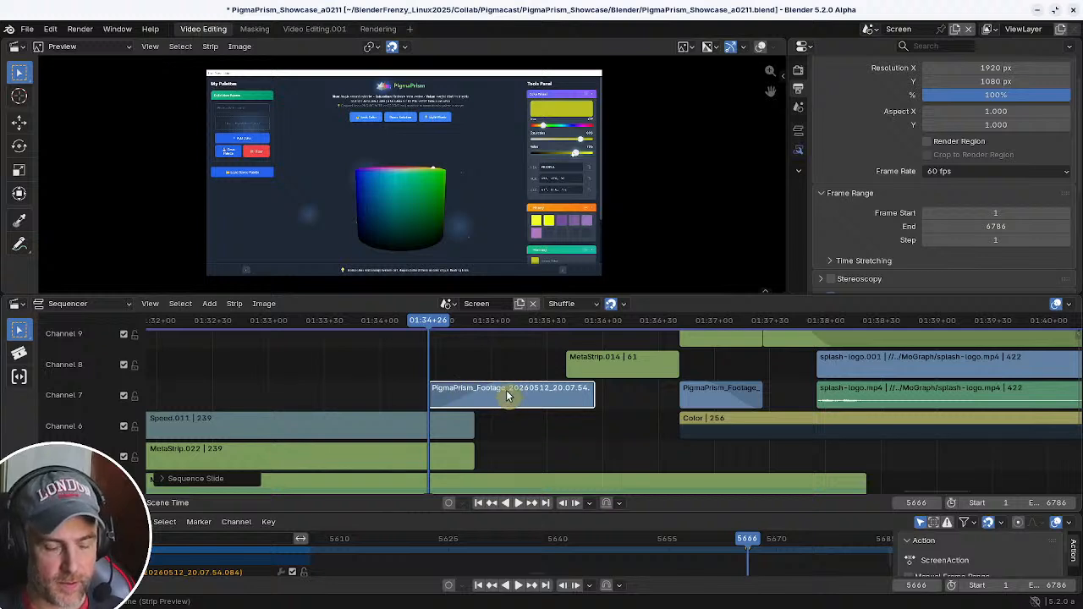
- Clear the fade from the Channel 7 footage strip and slide the strip to start at frame 5670
right_click(506, 394)
left_click(507, 392)
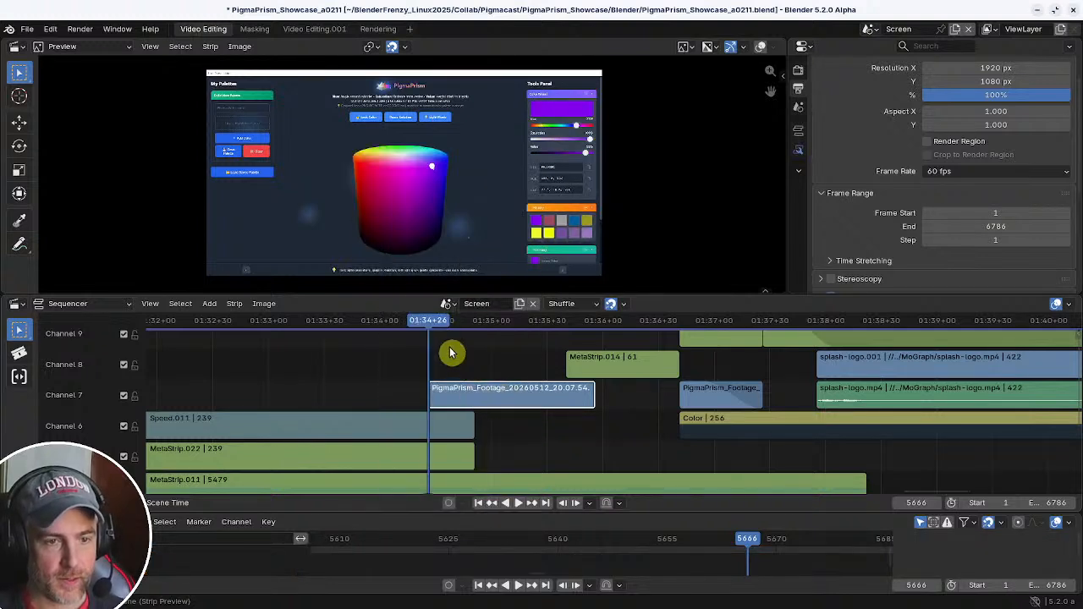
key("g")
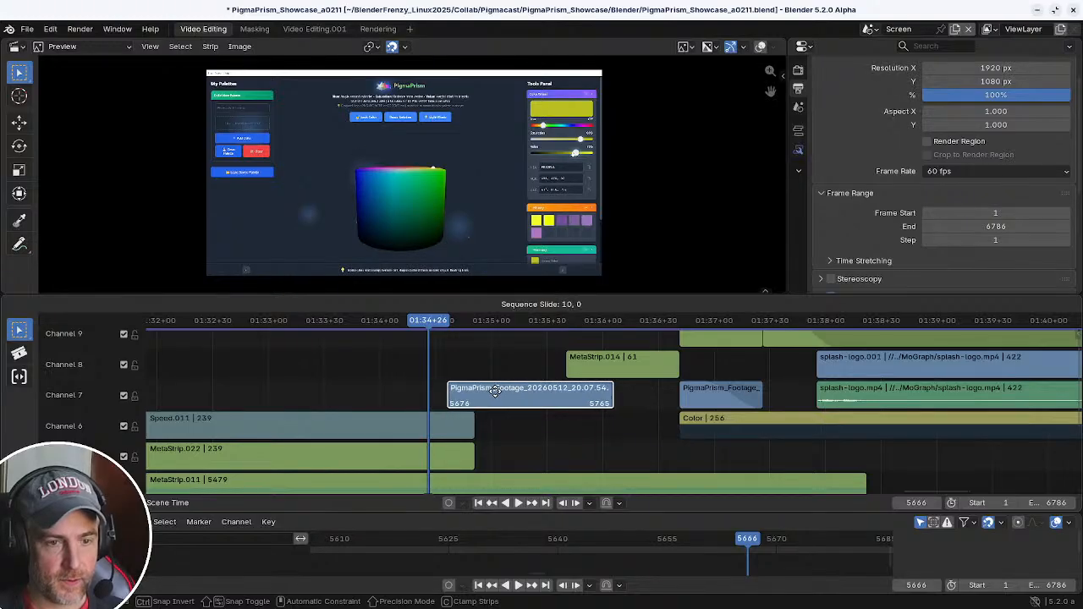
left_click(494, 391)
key("space")
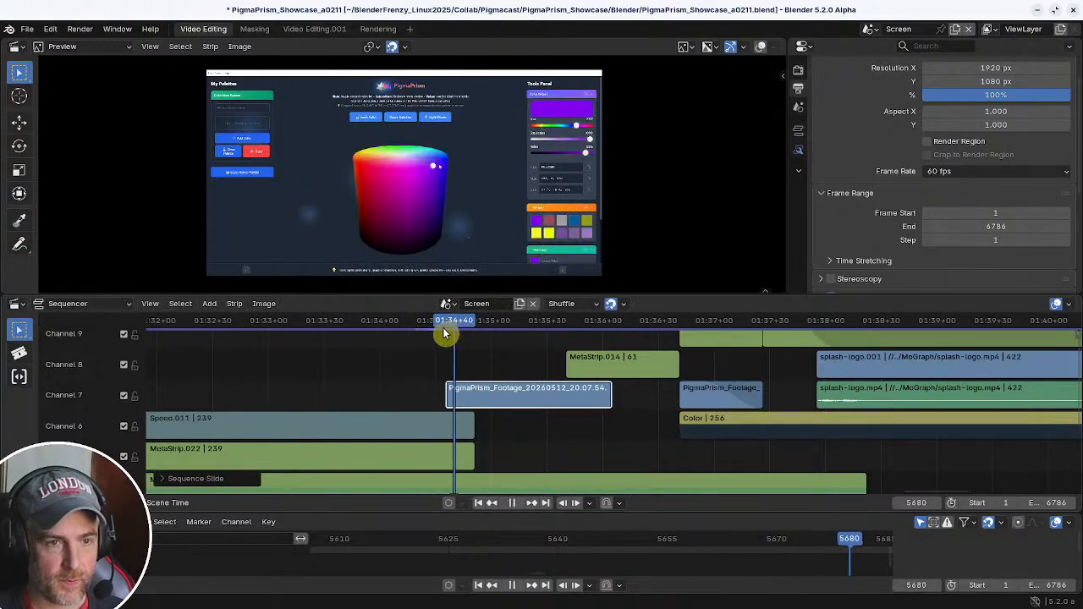
mouse_move(445, 328)
left_mouse_down()
mouse_move(463, 322)
mouse_move(436, 325)
left_mouse_up()
key("g")
left_click(514, 392)
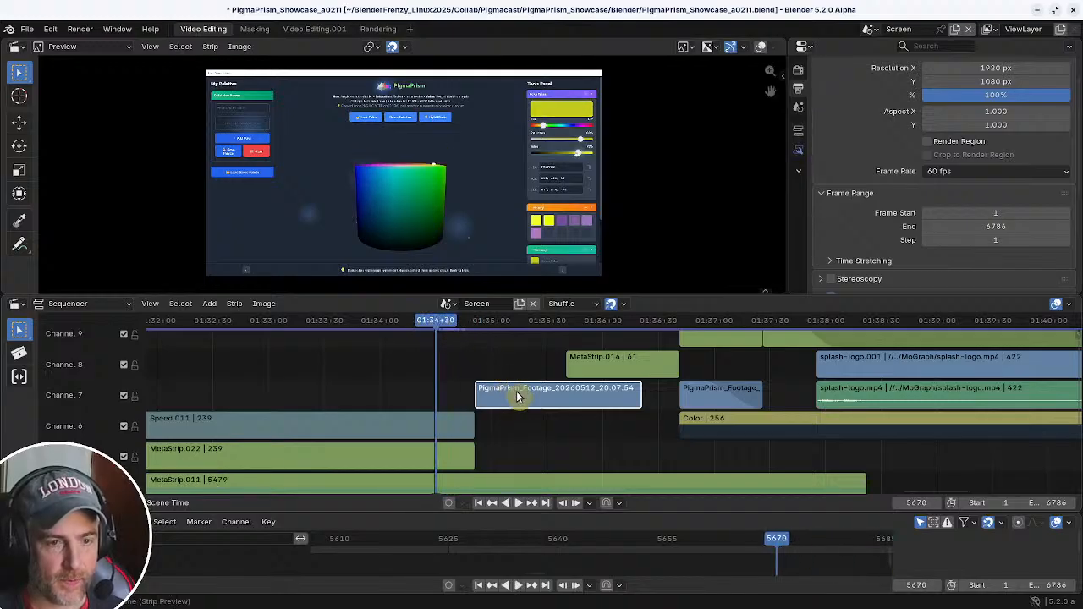
key("g")
left_click(484, 393)
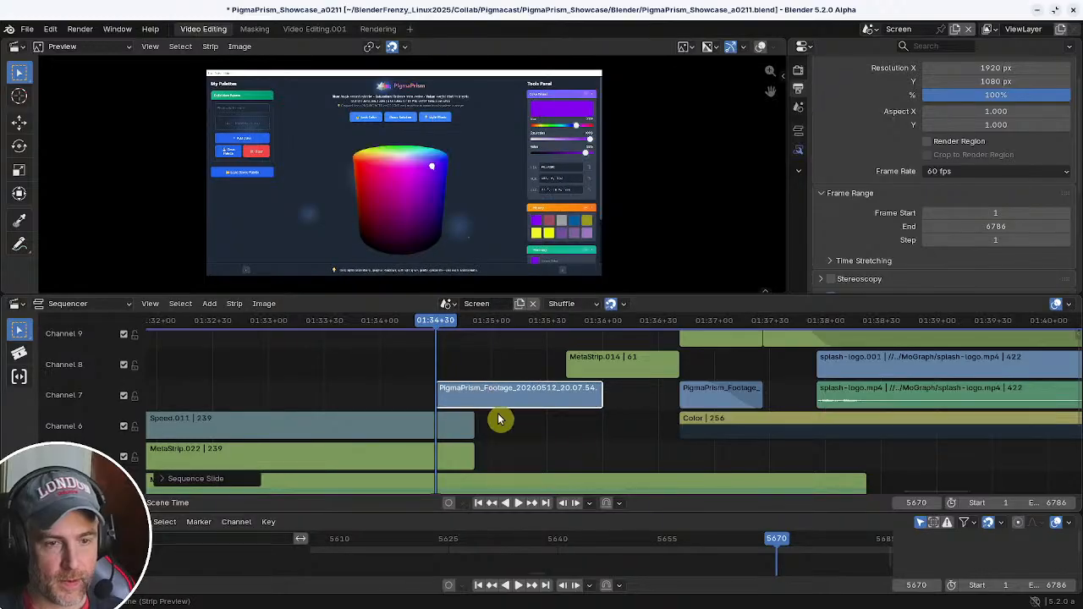
- Add a fade to current frame at 5691 on the Channel 7 footage strip and play the transition
key("Up")
key("shift+a")
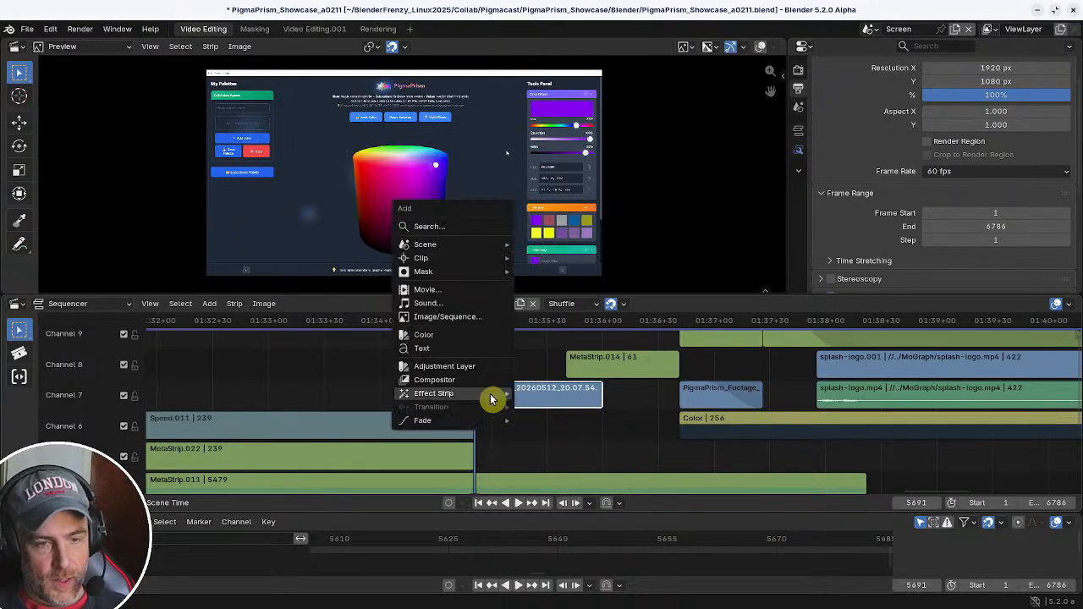
mouse_move(474, 394)
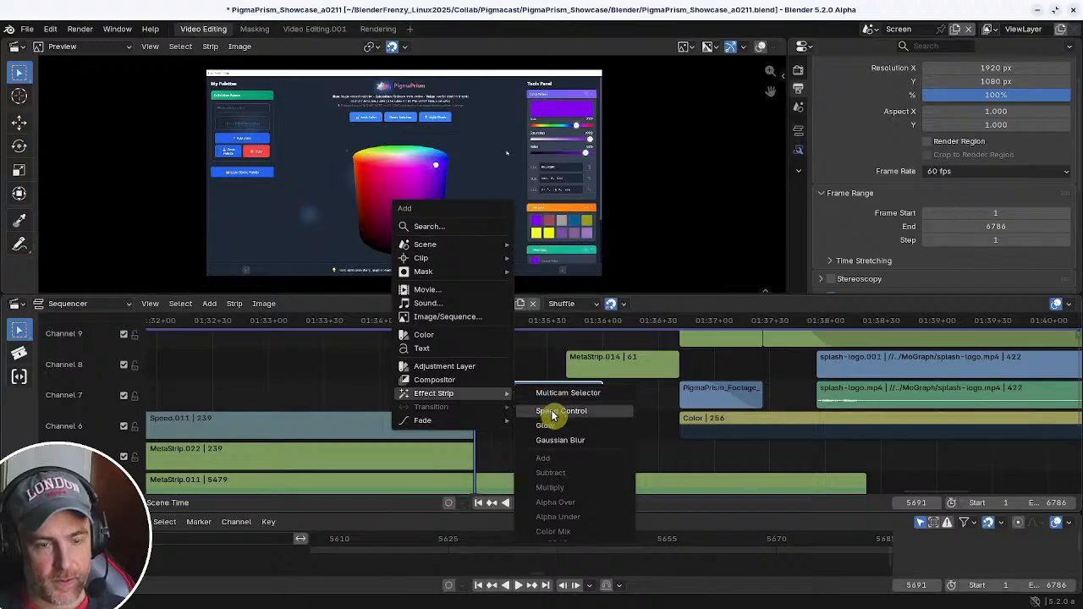
key("Escape")
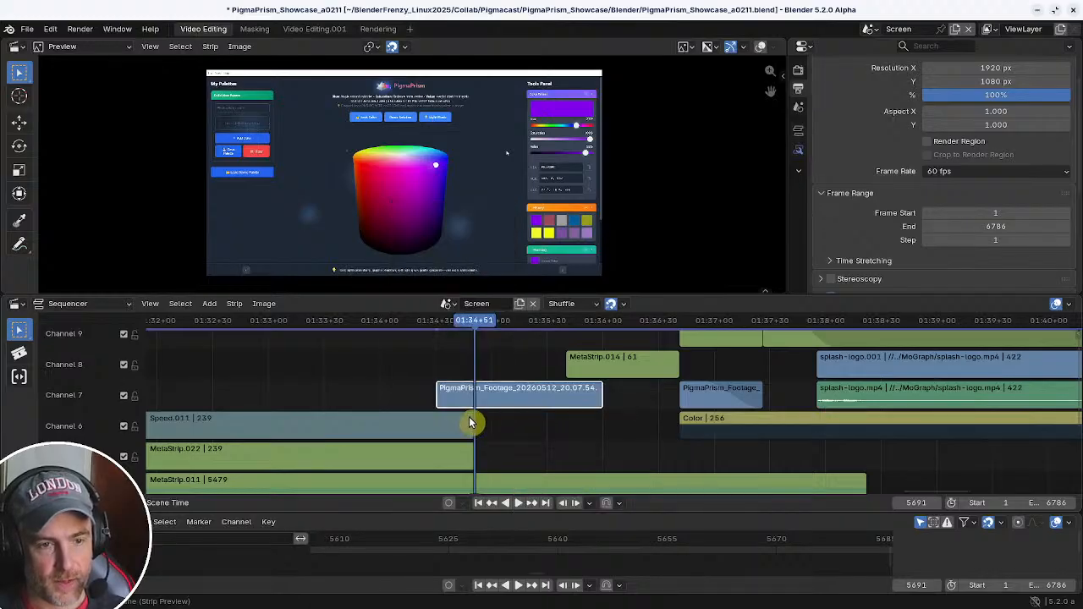
key("shift+a")
mouse_move(460, 425)
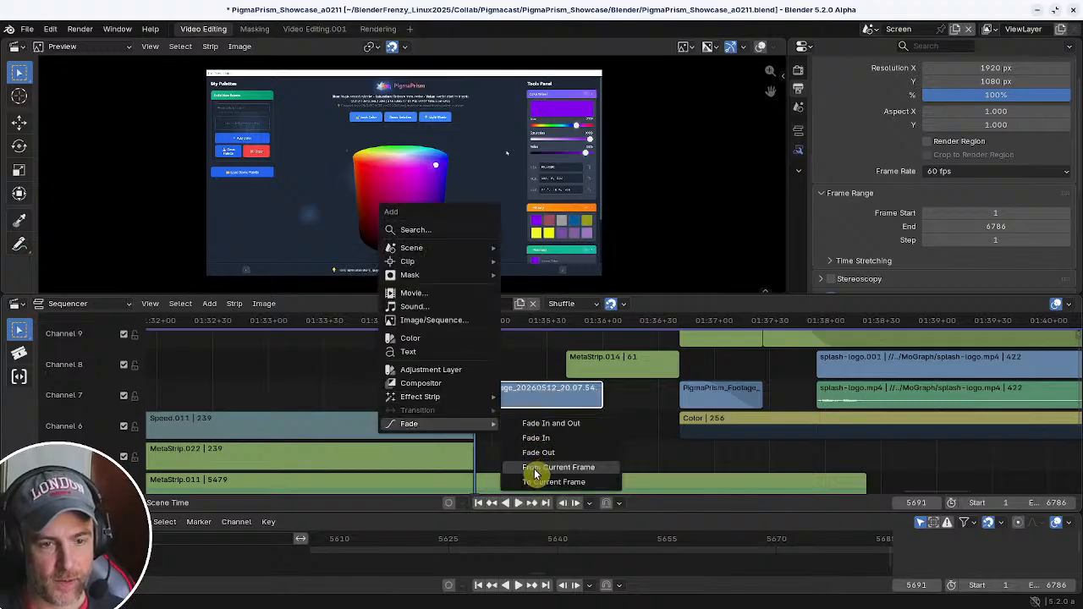
left_click(532, 482)
left_click_drag(474, 324, 424, 330)
key("space")
key("space")
- Remove the fade from the Channel 7 footage strip and slide it to start at frame 5664
left_click(484, 393)
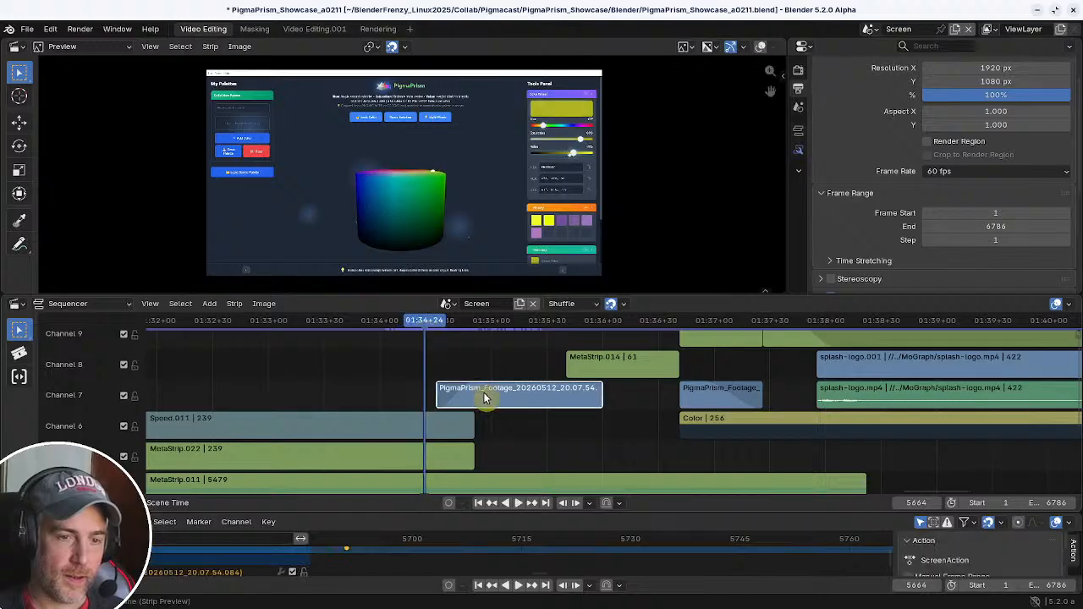
right_click(490, 397)
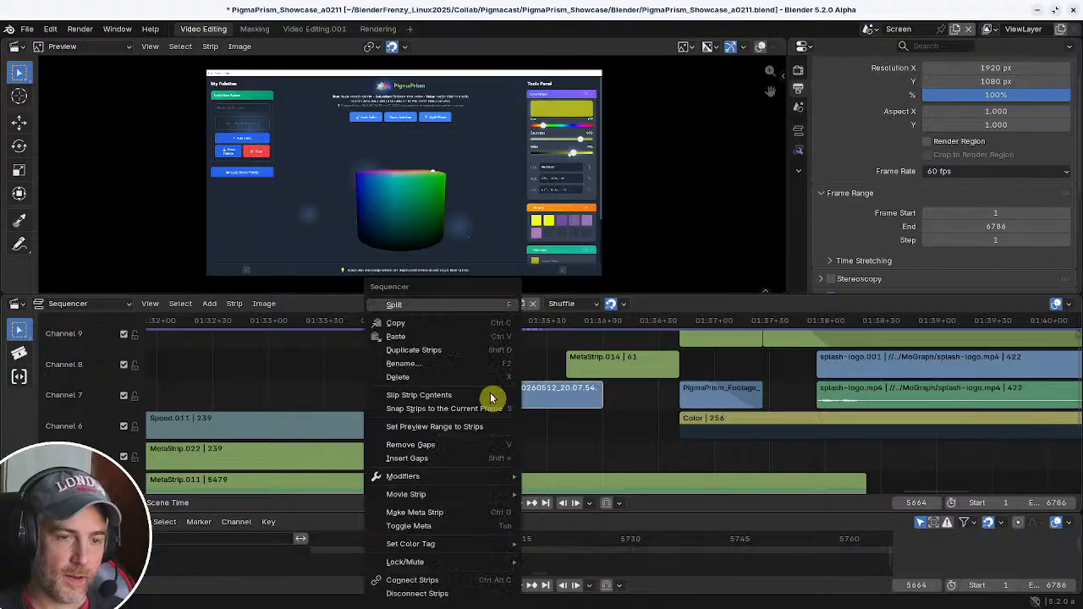
left_click(566, 395)
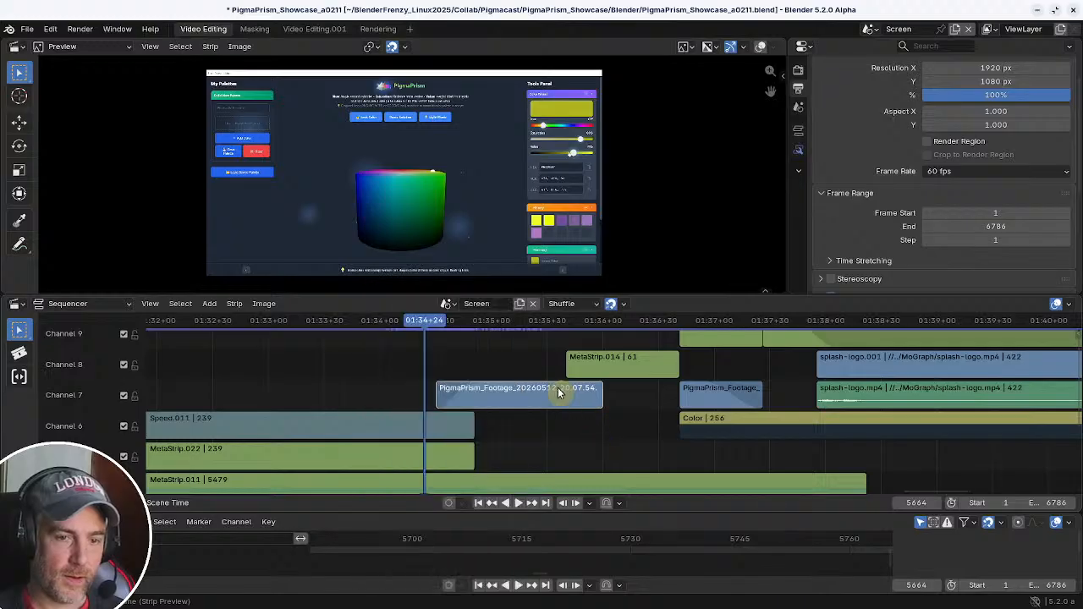
left_click(536, 397)
right_click(532, 396)
left_click(510, 391)
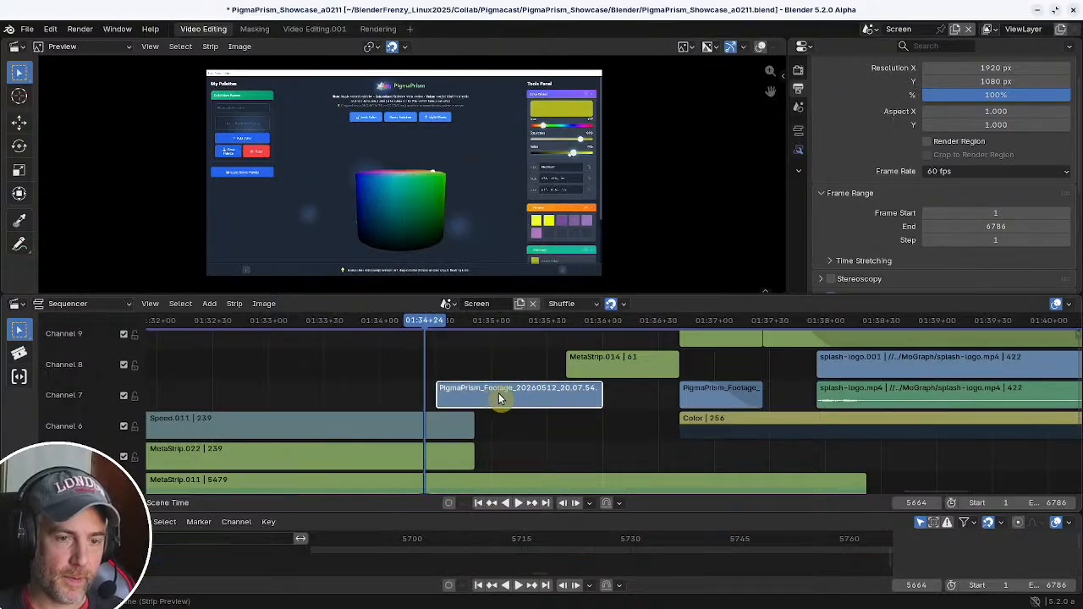
left_click_drag(498, 393, 464, 382)
left_click(474, 378)
- Add a fade to current frame on the Channel 7 footage strip, ending at frame 5691
left_click_drag(413, 326, 443, 418)
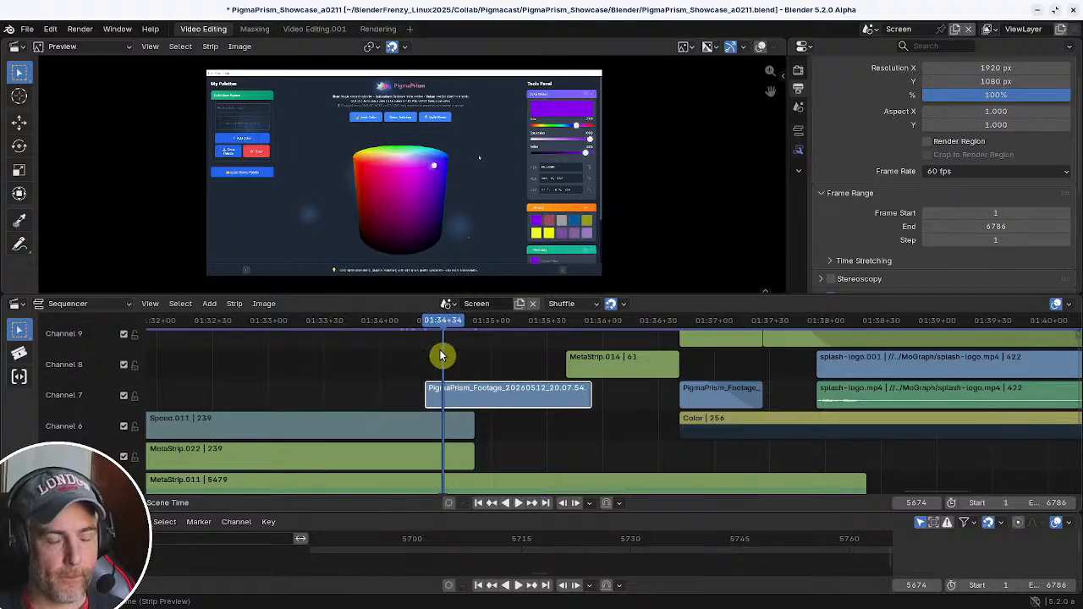
left_click_drag(441, 327, 476, 332)
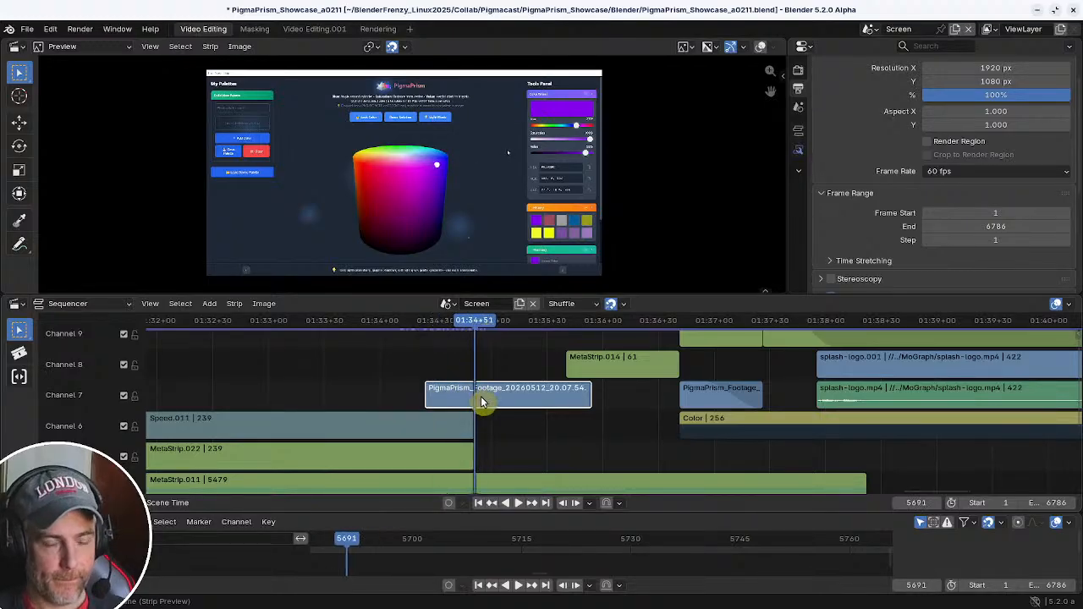
key("shift+a")
mouse_move(482, 401)
left_click(546, 440)
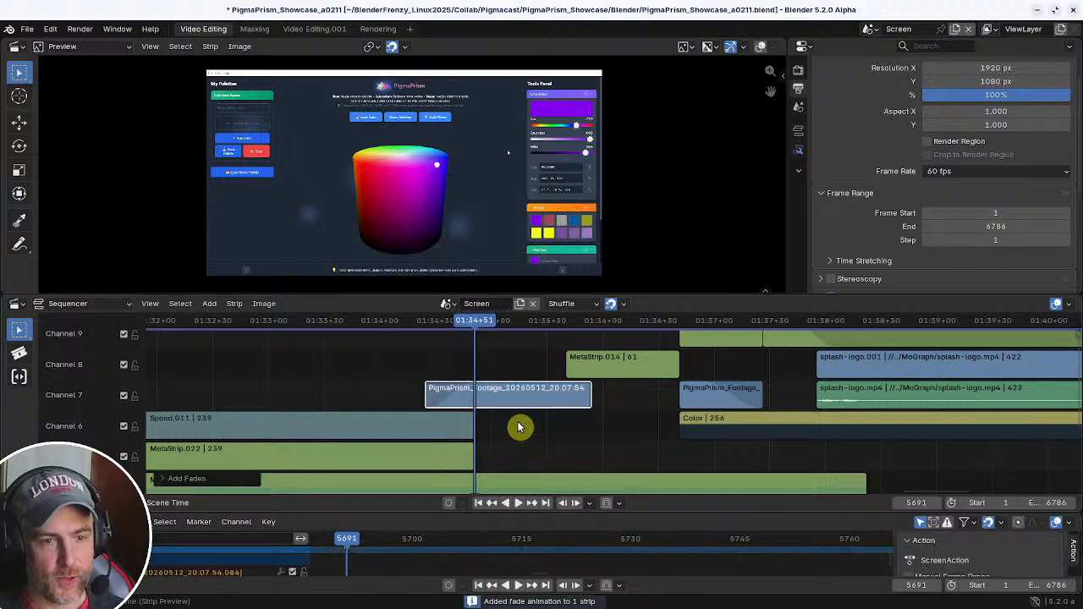
- Play the new fade transition twice, starting ahead of the Channel 7 footage strip
left_click_drag(474, 324, 404, 323)
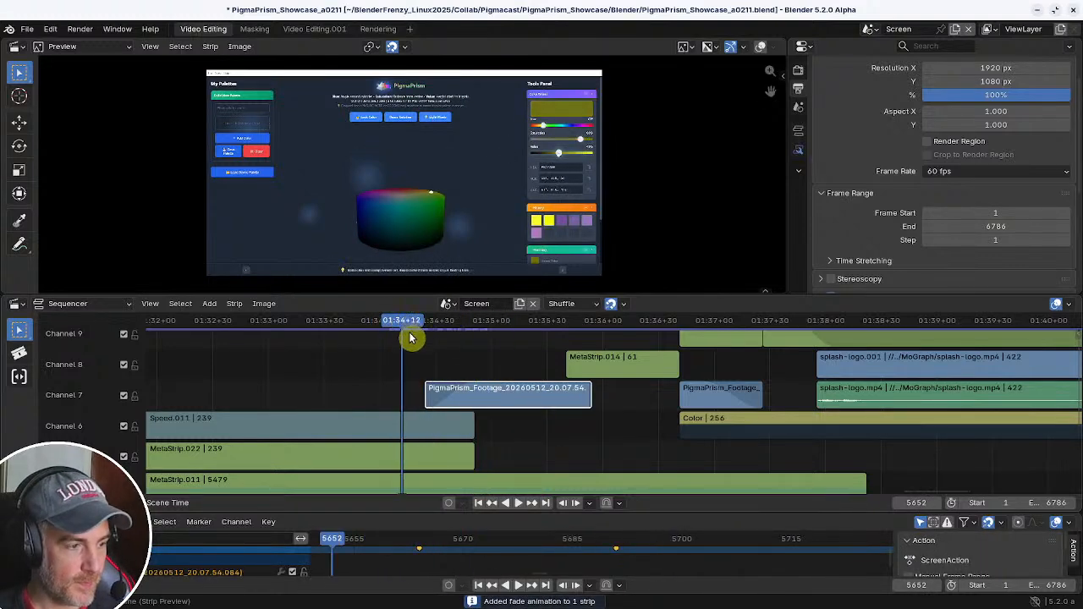
key("space")
key("space")
left_click_drag(503, 324, 373, 329)
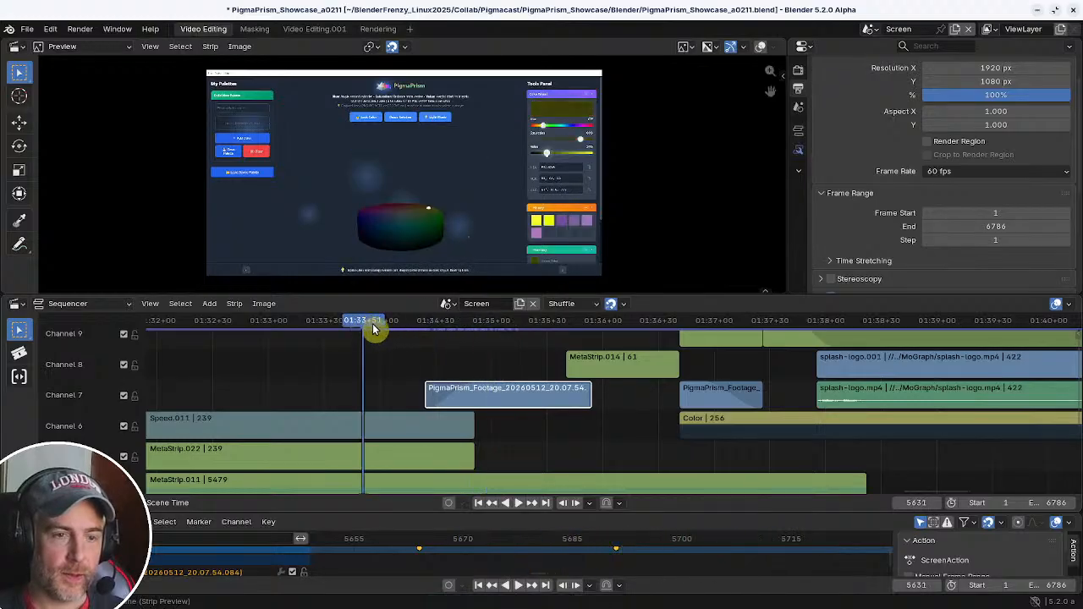
key("space")
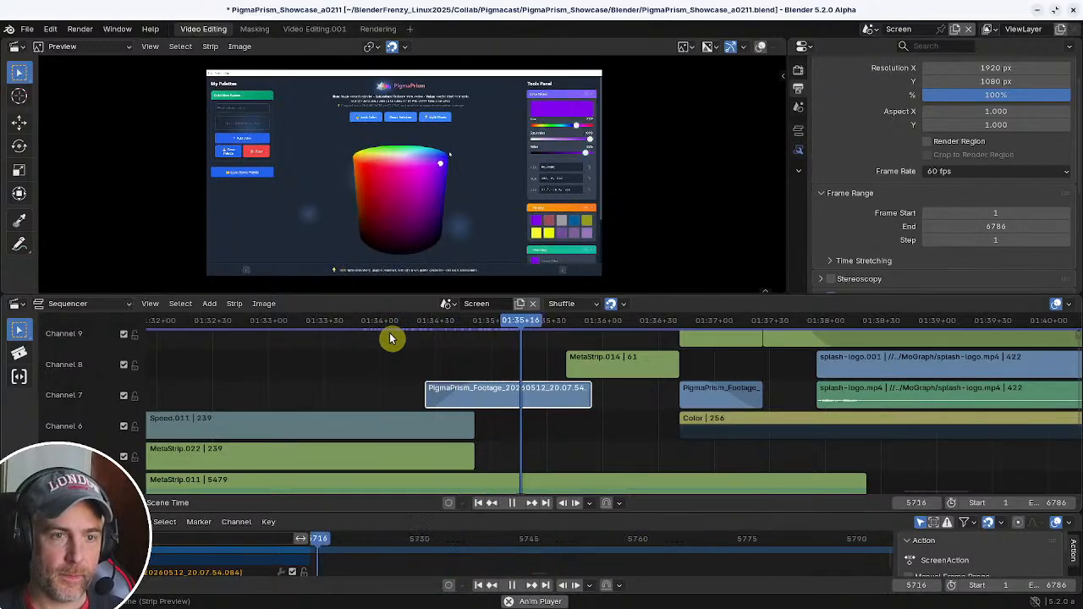
key("space")
- Play the sequence from the start of MetaStrip.022 into the closing splash logo, and replay the speed-controlled section
scroll(516, 357, "down", 2)
left_click_drag(555, 329, 305, 334)
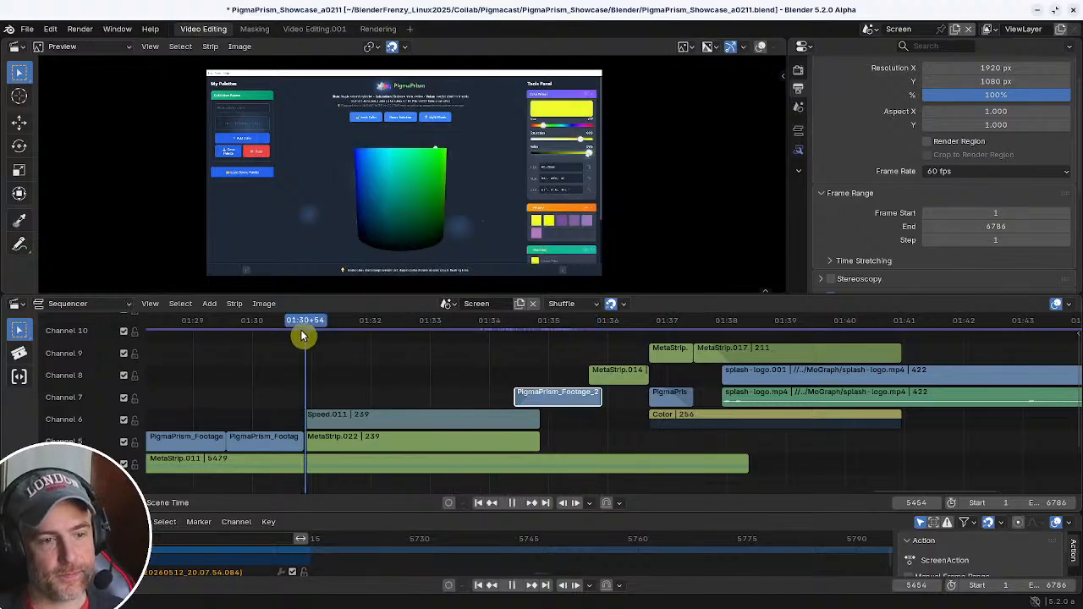
key("space")
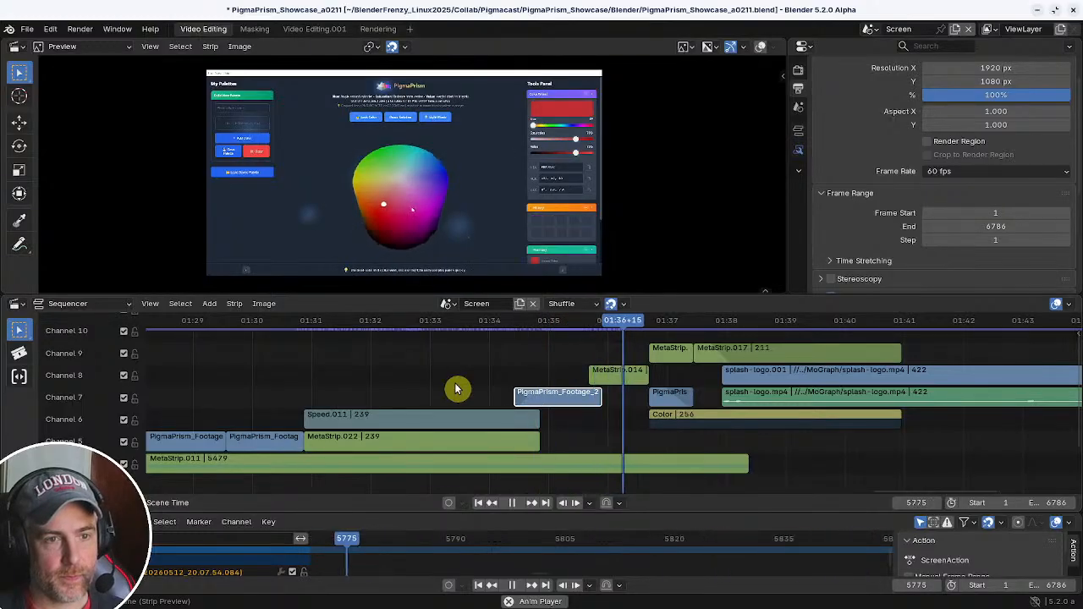
key("space")
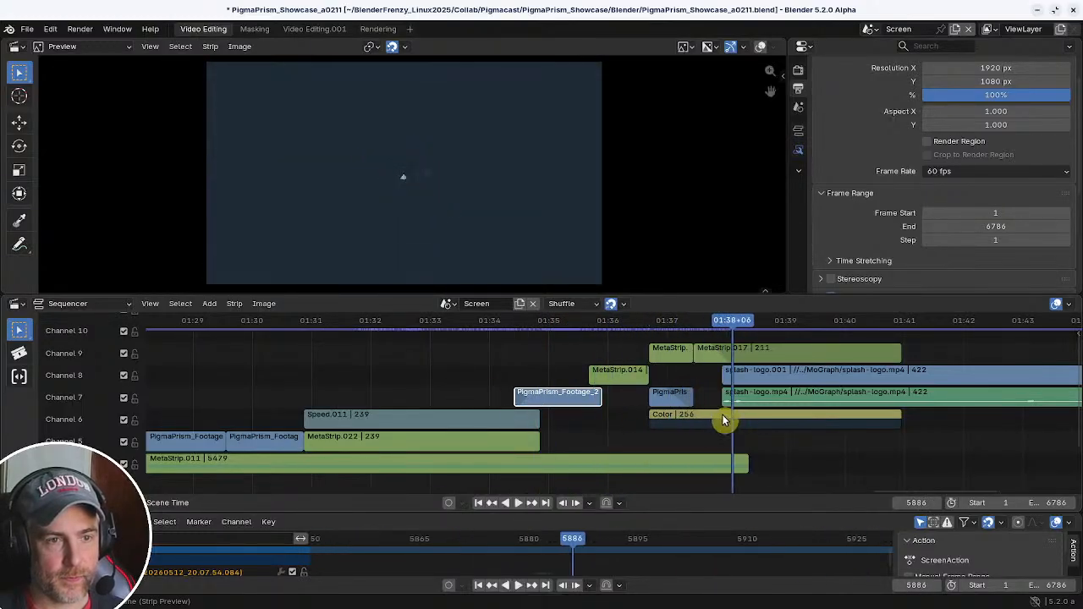
middle_click_drag(725, 420, 564, 430)
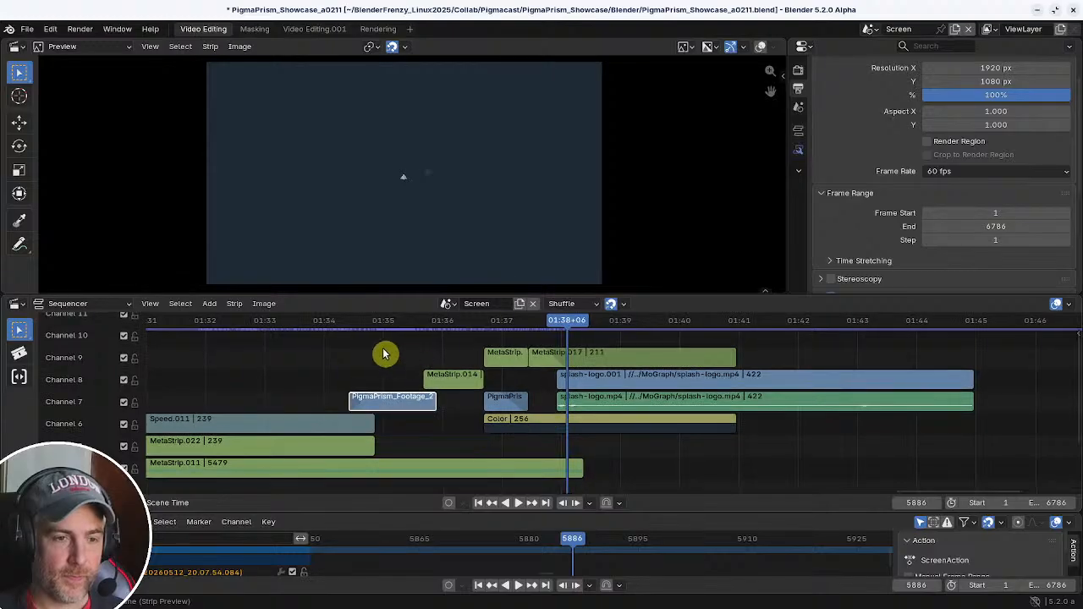
left_click_drag(304, 329, 283, 334)
key("space")
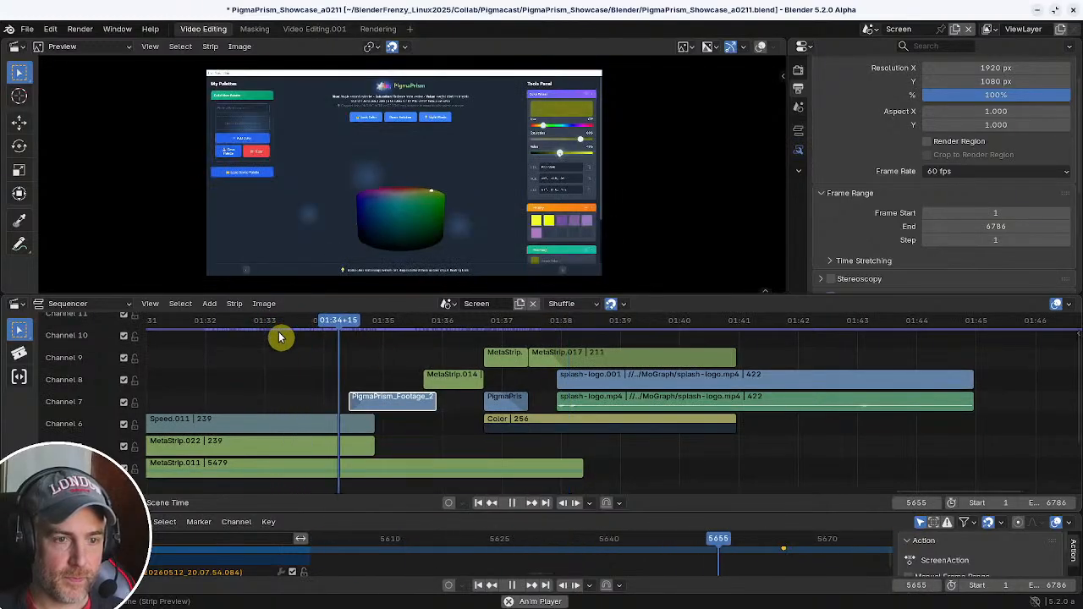
key("space")
- Inspect the strips inside MetaStrip.022 and scrub through its footage
middle_click_drag(399, 367, 644, 384)
left_click(489, 325)
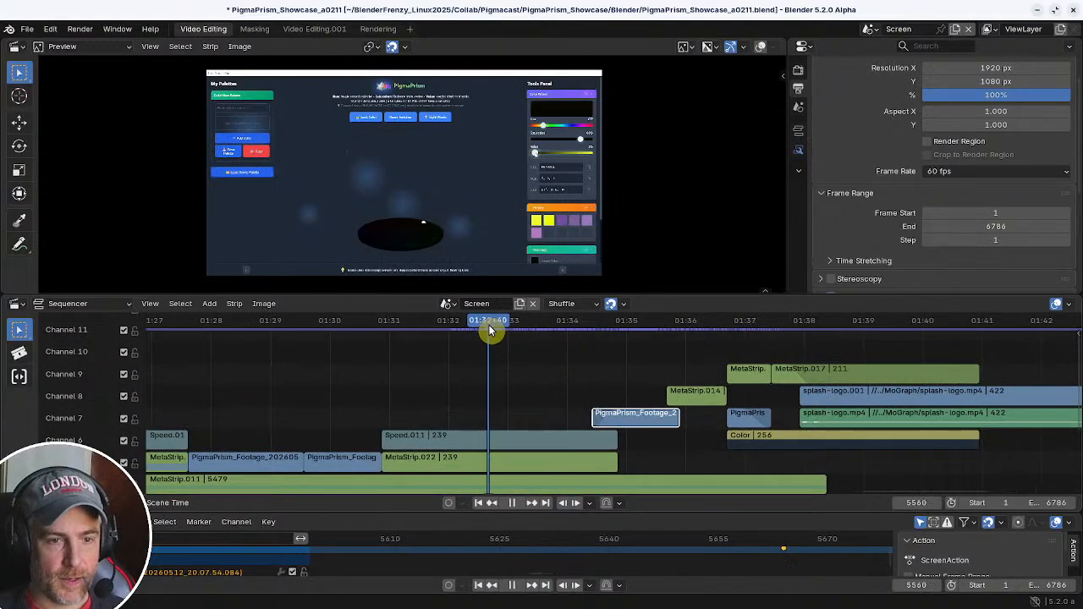
left_click(513, 456)
key("Tab")
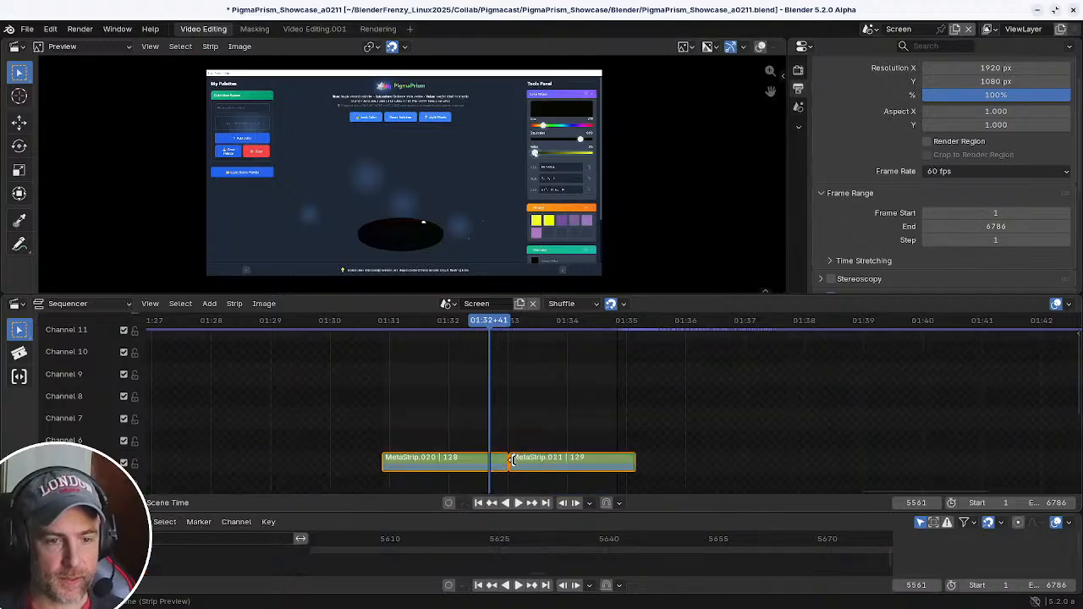
key("Tab")
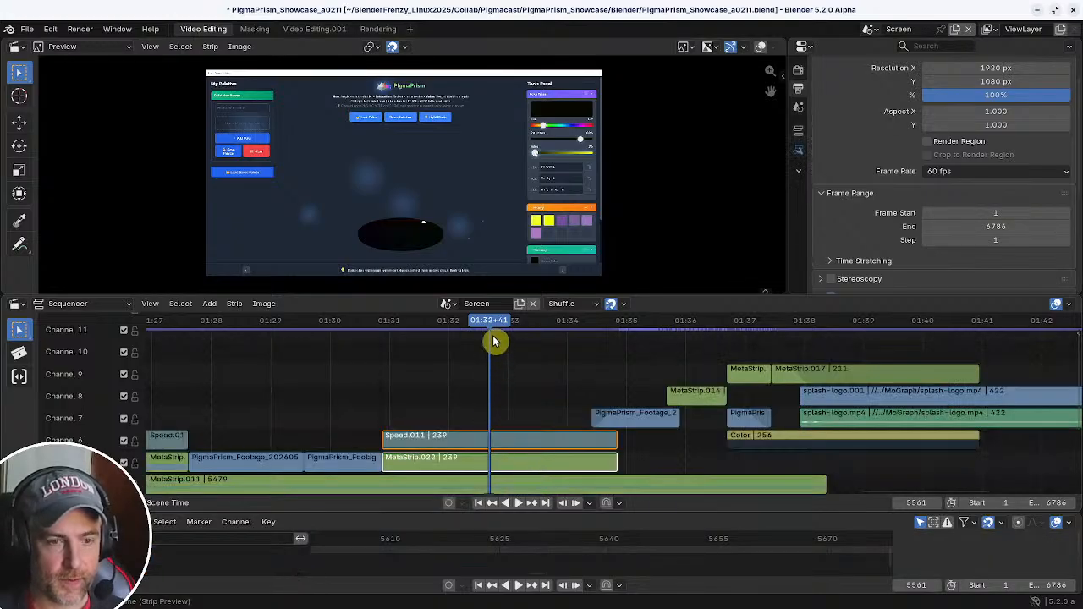
left_click_drag(495, 332, 449, 394)
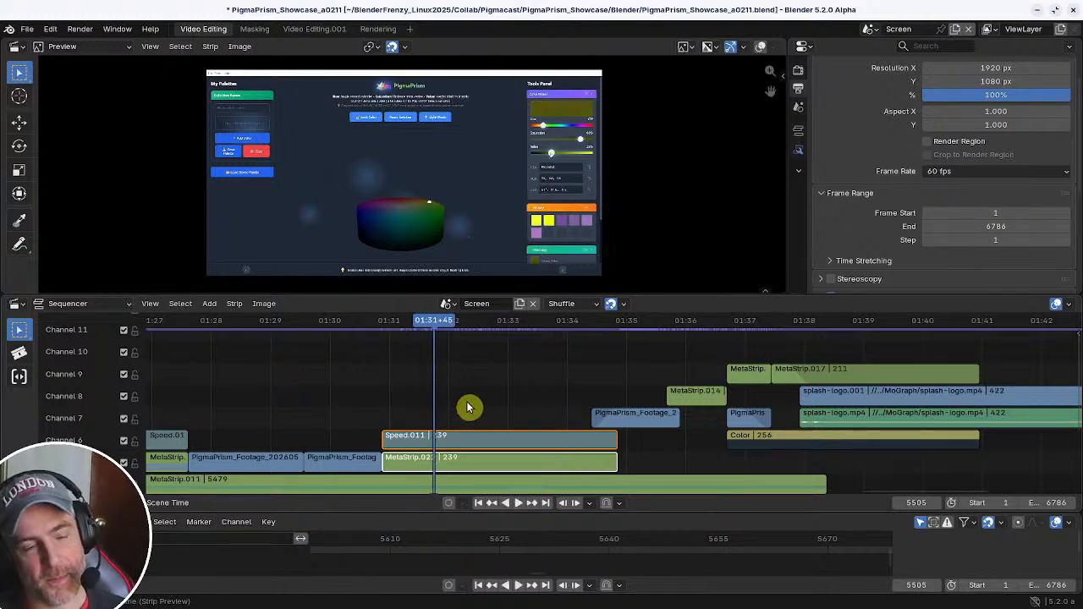
- Save the project as the incremented file PigmaPrism_Showcase_a0212.blend
middle_click_drag(568, 424, 500, 415, "ctrl")
key("ctrl+shift+s")
key("KP_Add")
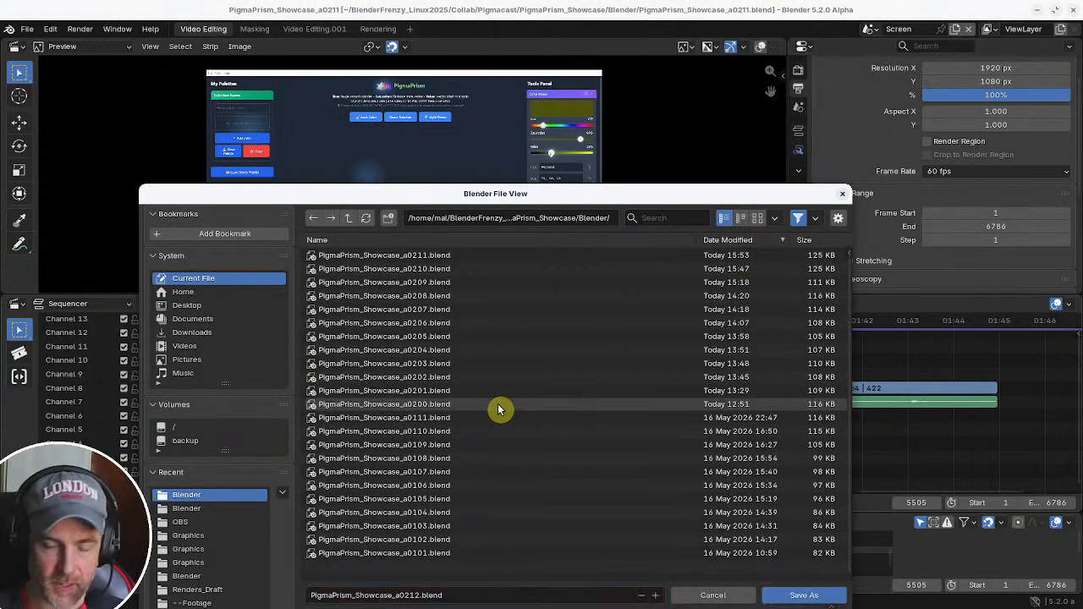
key("Return")
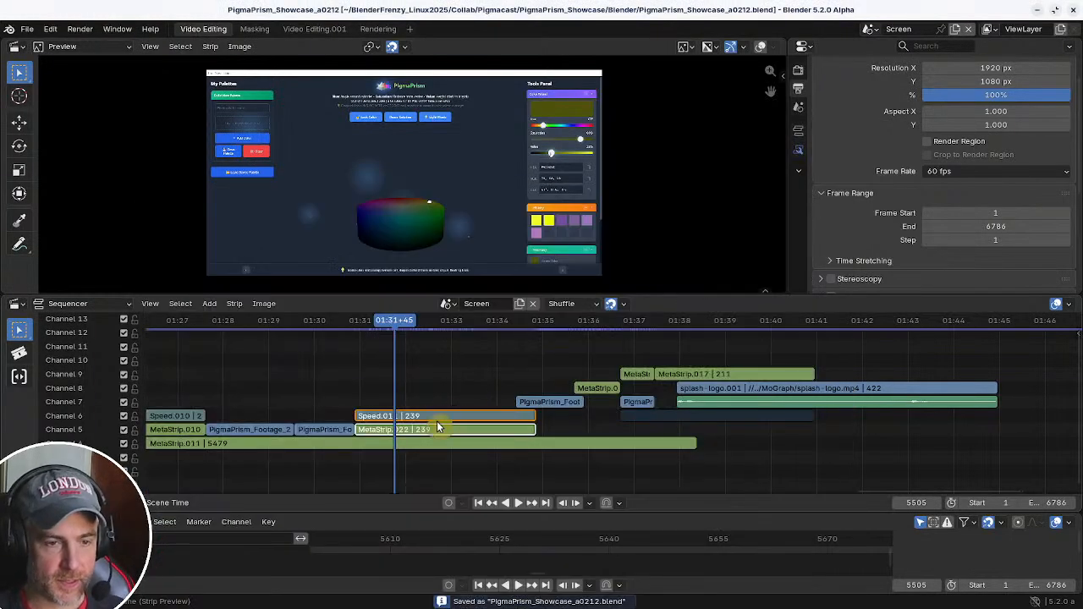
- Separate MetaStrip.022 into its component strips and delete MetaStrip.021 from Channel 5
key("ctrl+z")
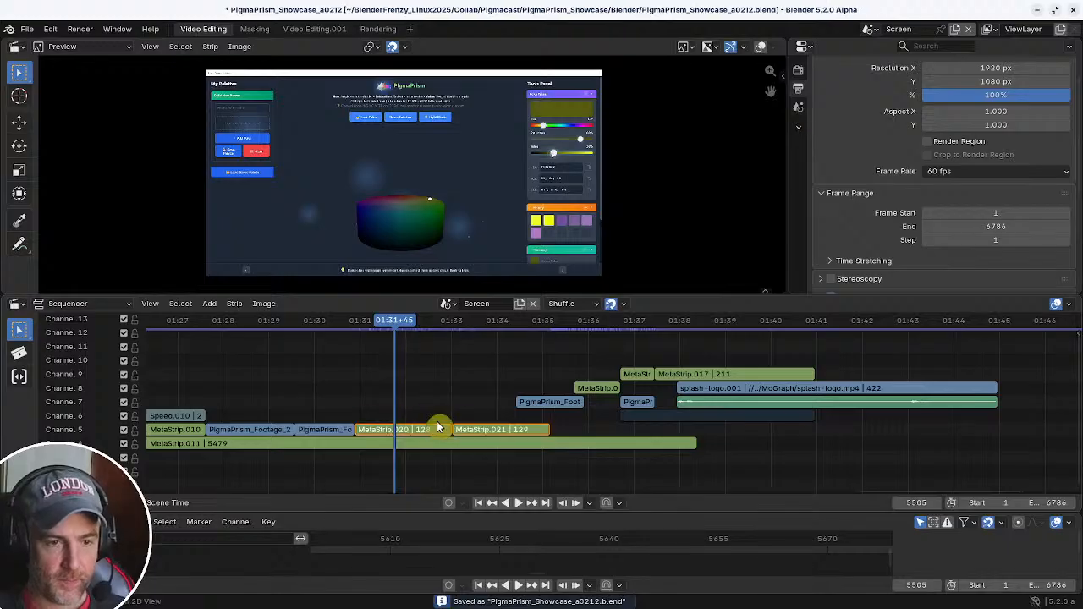
left_click(439, 429)
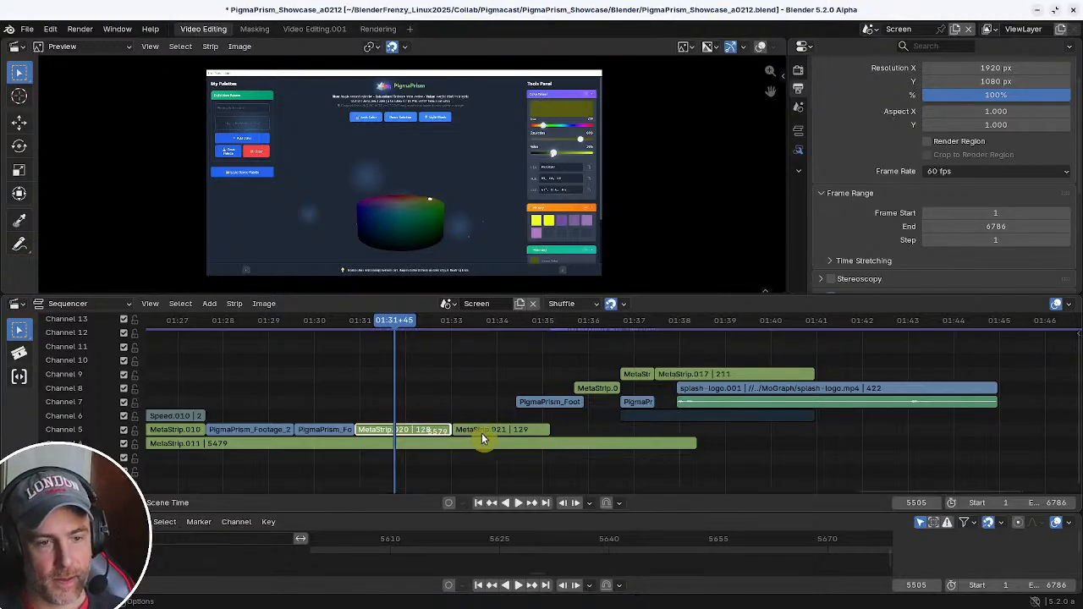
key("Delete")
- Separate MetaStrip.020 into its footage strips and delete the shorter second strip in Channel 5
left_click(424, 430)
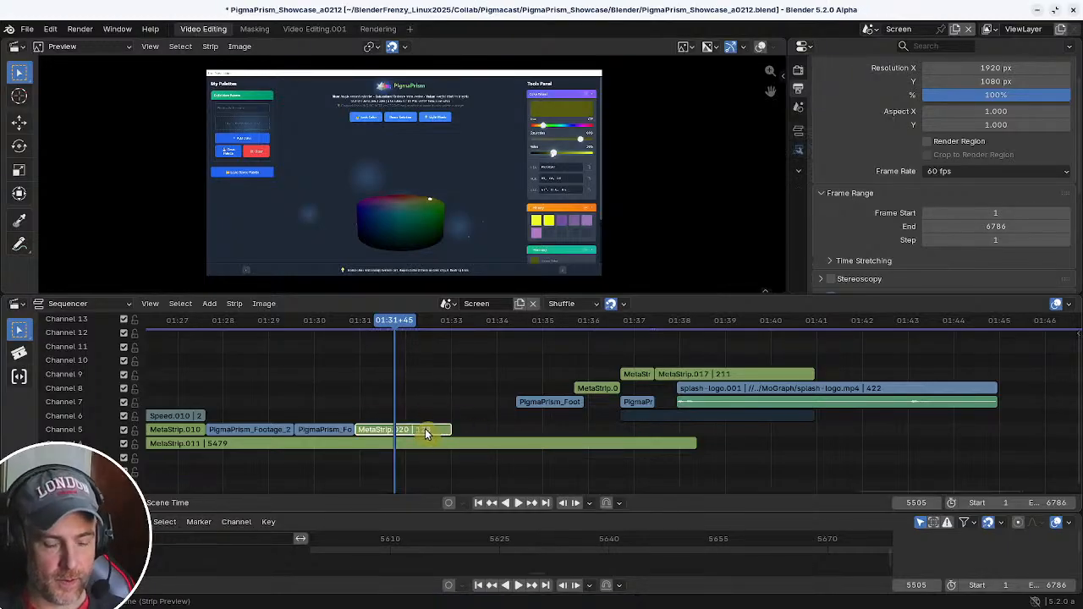
key("ctrl+alt+g")
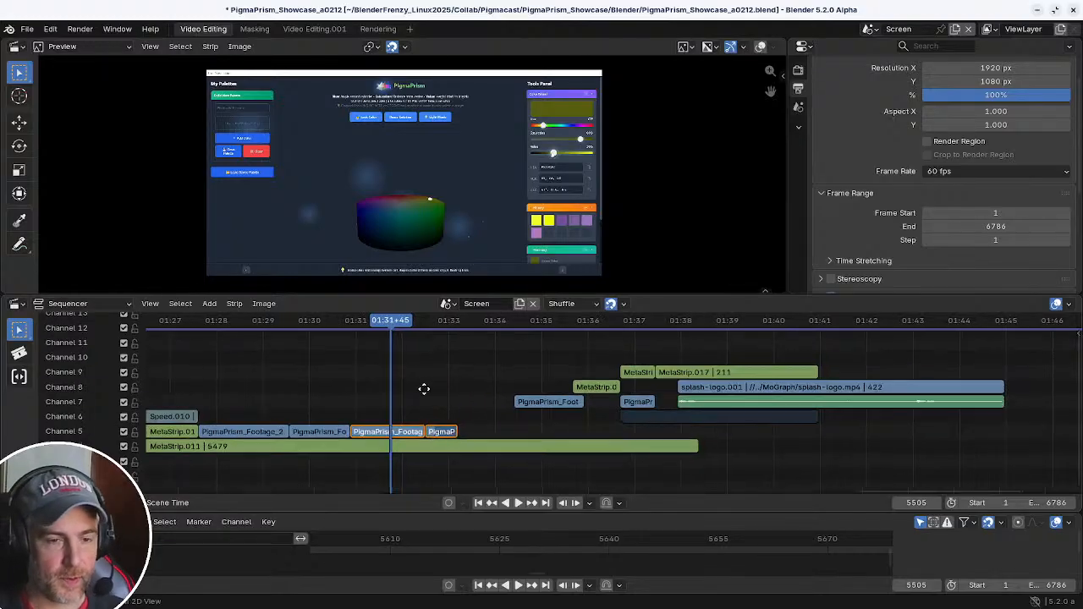
left_click_drag(395, 331, 440, 334)
middle_click_drag(435, 379, 463, 392)
left_click(448, 431)
key("x")
- Extend the end of the last footage strip in Channel 5 and cut away everything after frame 5554
left_click(410, 432)
left_click_drag(409, 432, 465, 431)
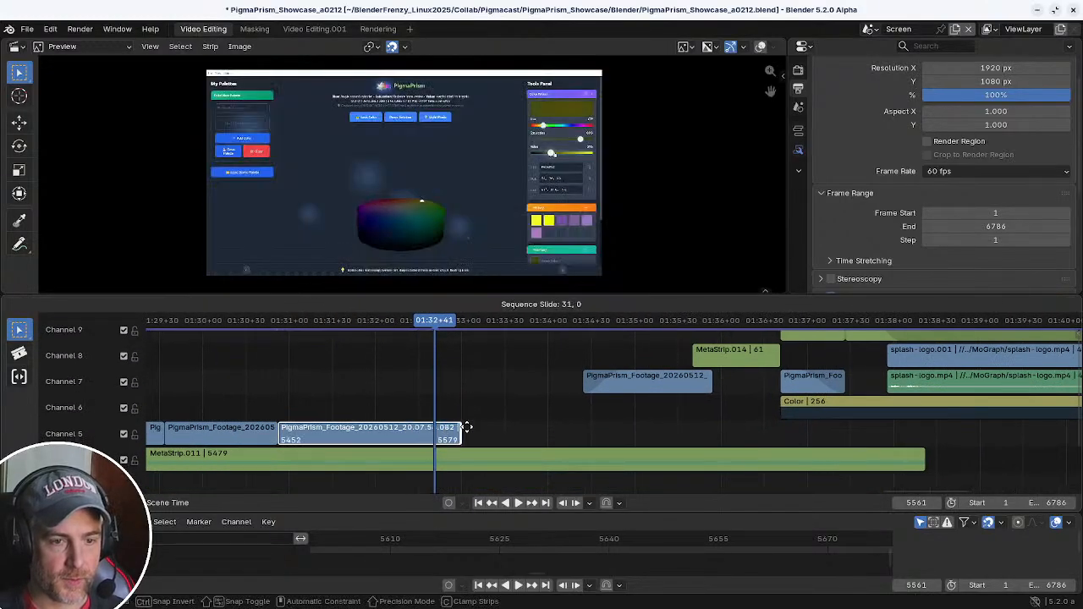
mouse_move(435, 331)
left_mouse_down()
mouse_move(393, 332)
mouse_move(445, 330)
mouse_move(425, 336)
left_mouse_up()
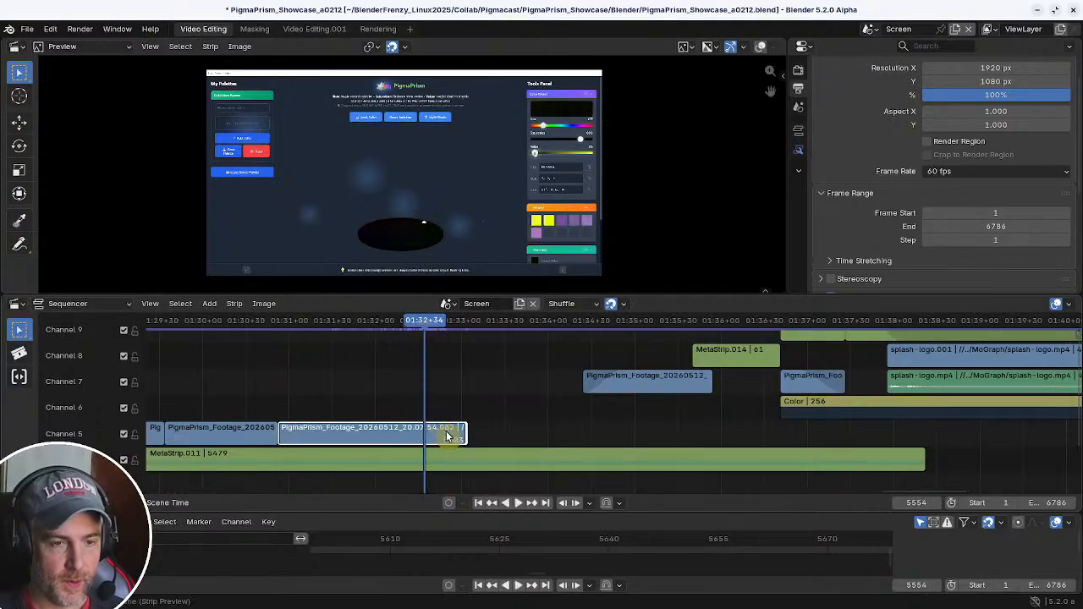
key("ctrl+k")
key("Delete")
mouse_move(417, 344)
left_mouse_down()
mouse_move(318, 327)
mouse_move(398, 335)
left_mouse_up()
- Duplicate the trimmed footage strip directly after itself in Channel 5 and group the copy into a meta strip
left_click(361, 435)
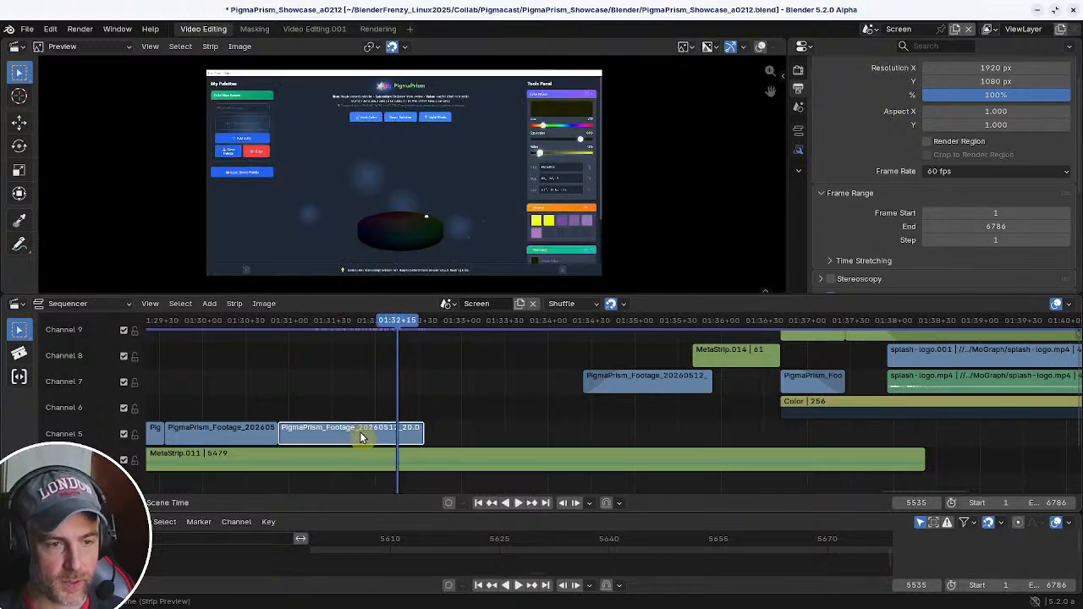
left_click_drag(361, 433, 508, 427)
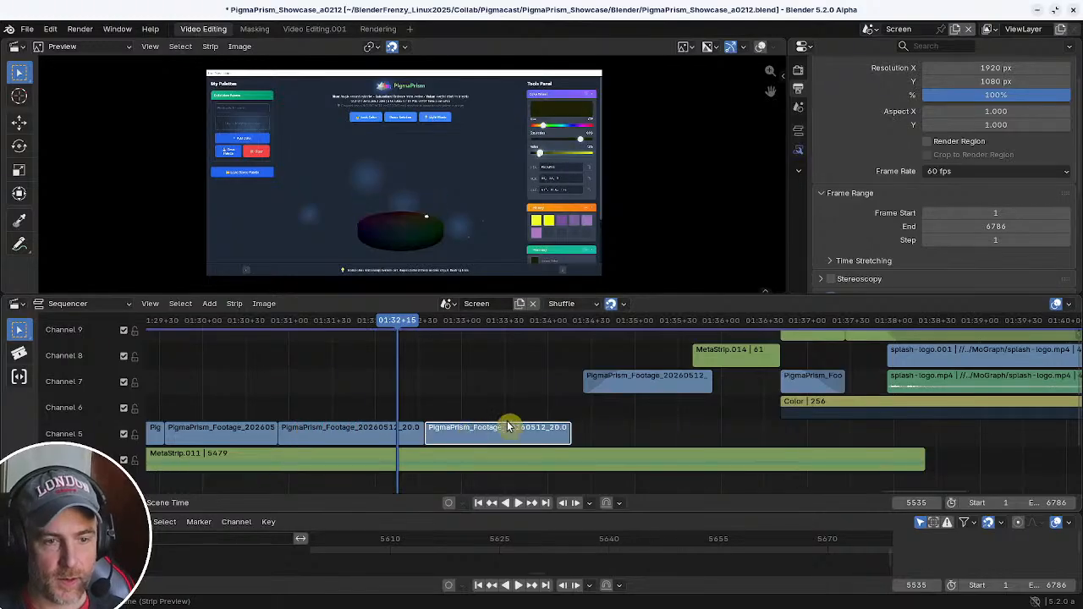
key("ctrl+g")
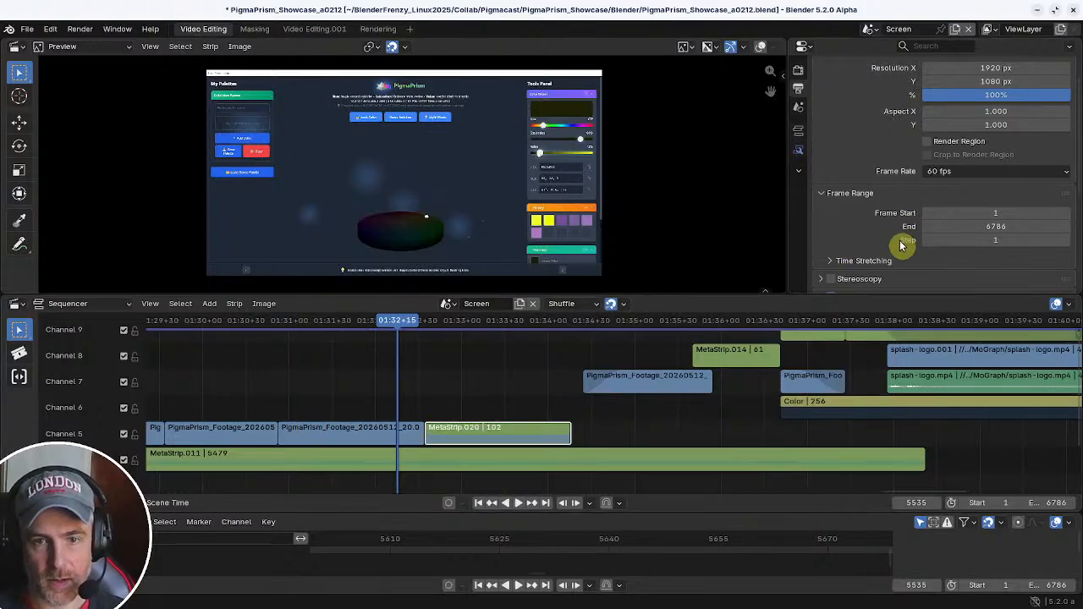
- Enable Reverse Frames in the video settings of the new meta strip in Channel 5
scroll(902, 242, "down", 3)
scroll(898, 236, "up", 4)
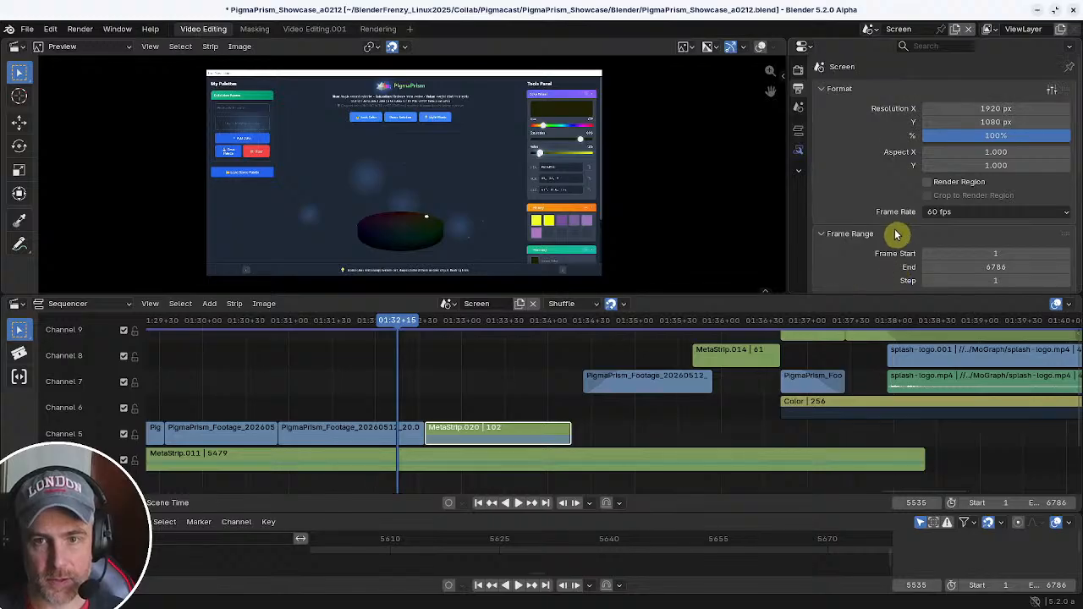
left_click(797, 132)
scroll(910, 228, "down", 6)
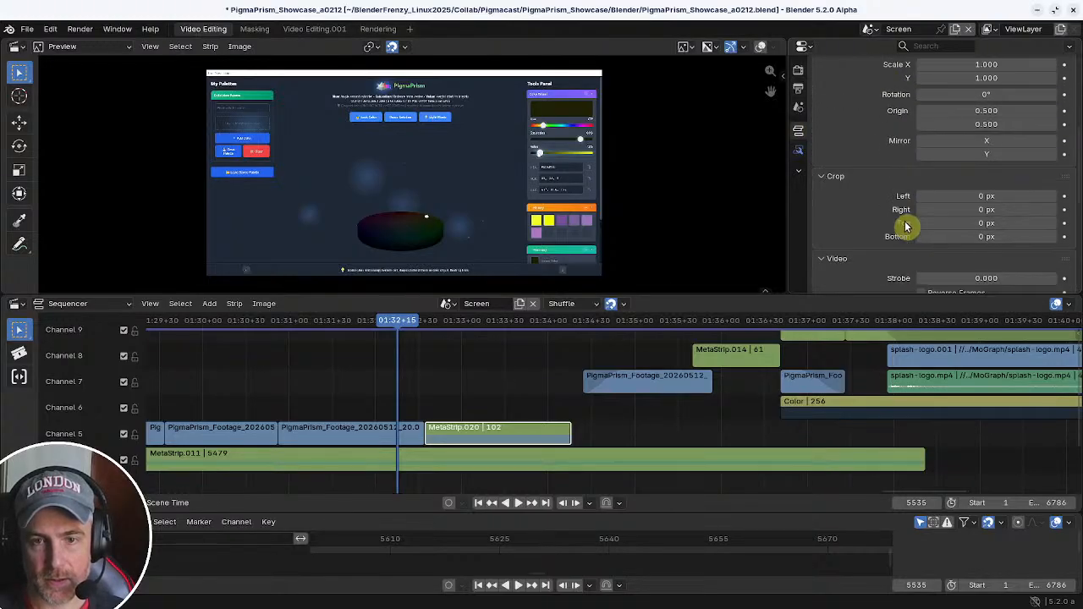
left_click(921, 214)
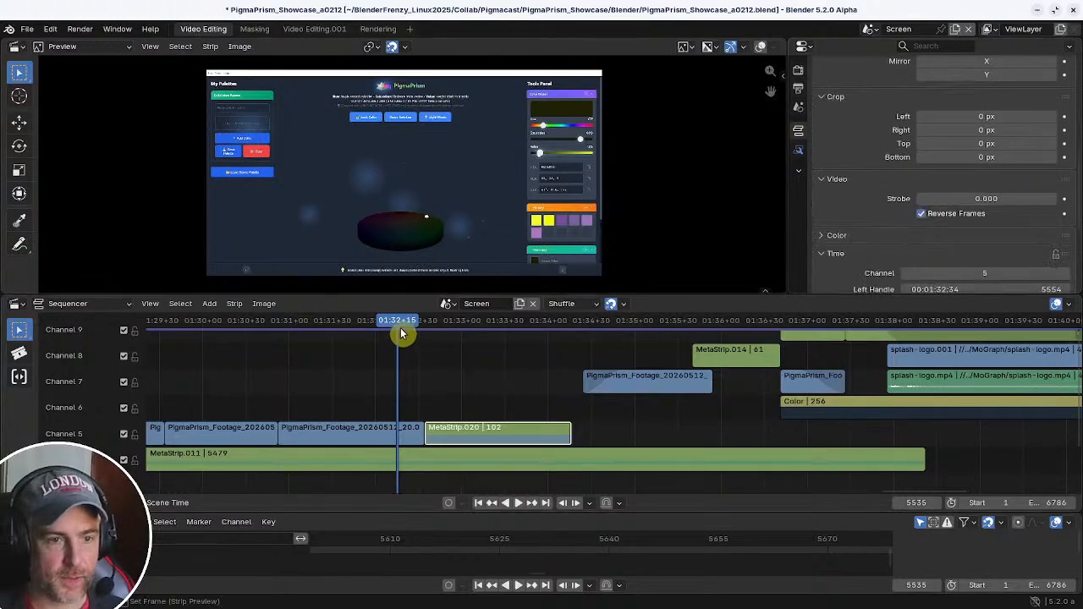
- Play back the footage from 01:32+15 into the MetaStrip.020 strip to review the cut
key("space")
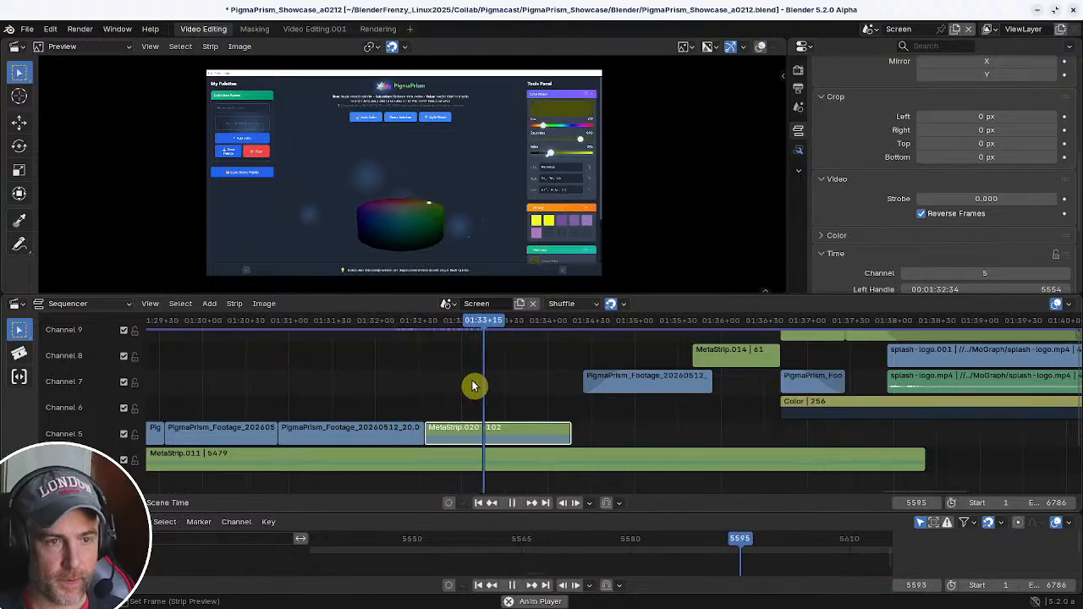
key("space")
middle_click_drag(609, 418, 531, 411)
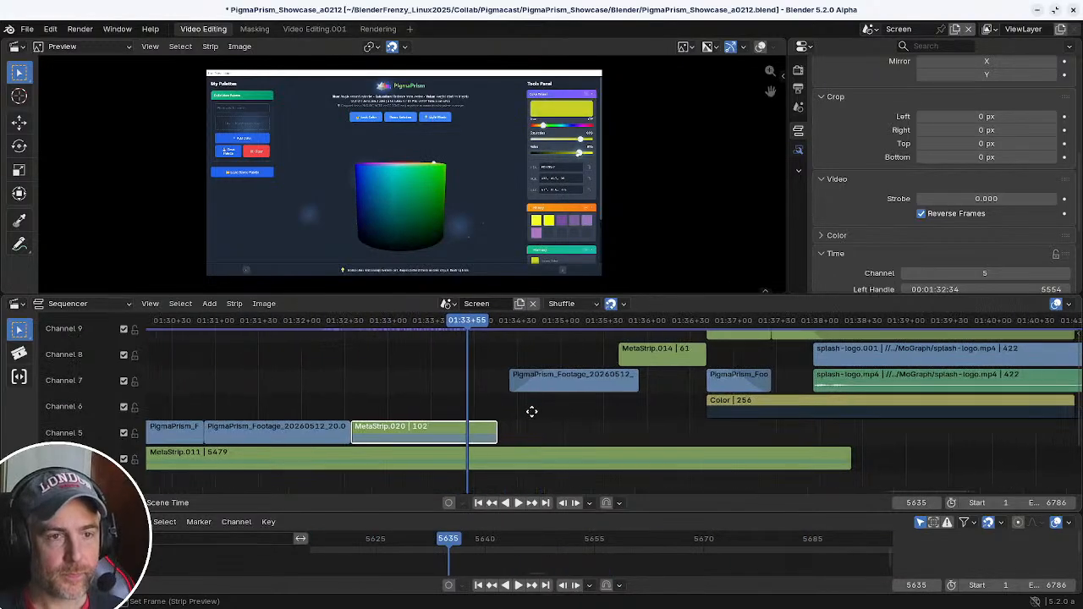
scroll(558, 405, "down", 3)
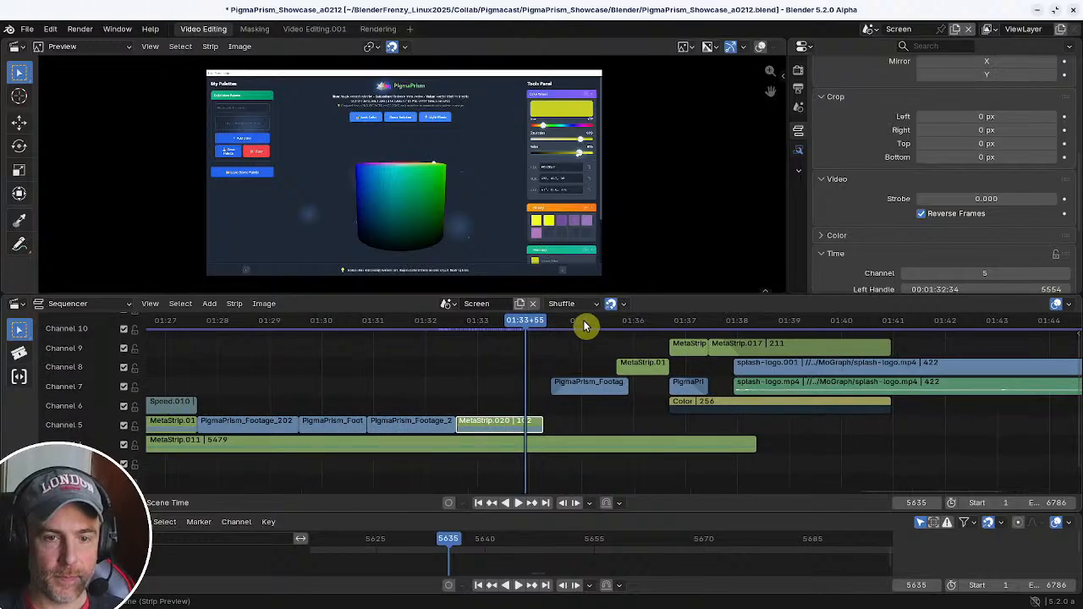
- Slide the closing footage, meta and Color strips on channels 6 to 9 about 34 frames earlier, leaving the splash-logo strips in place
left_click_drag(564, 328, 690, 398)
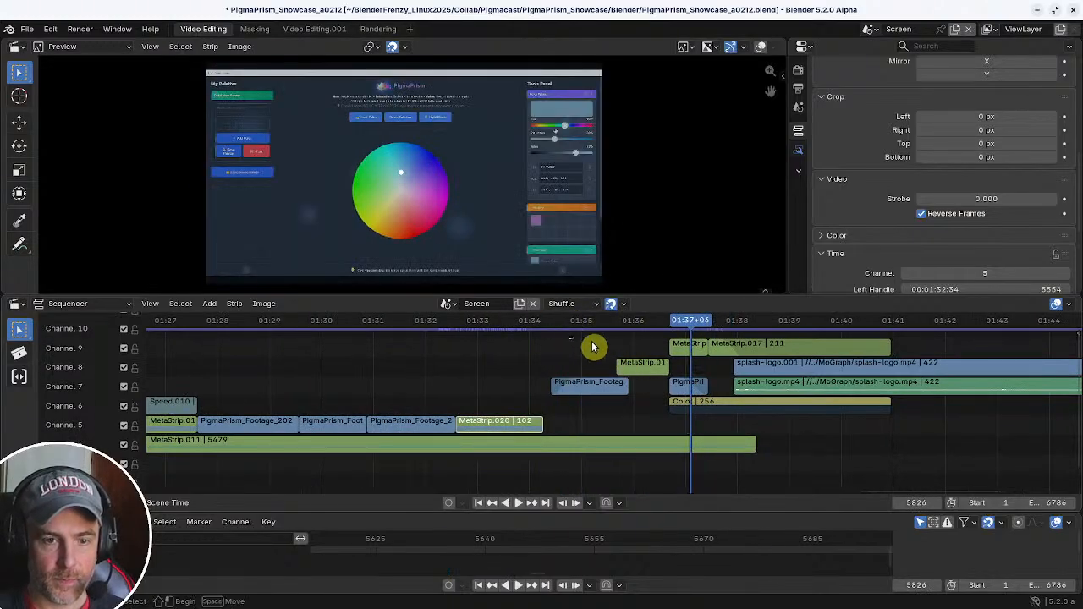
left_click_drag(567, 337, 718, 429)
key("g")
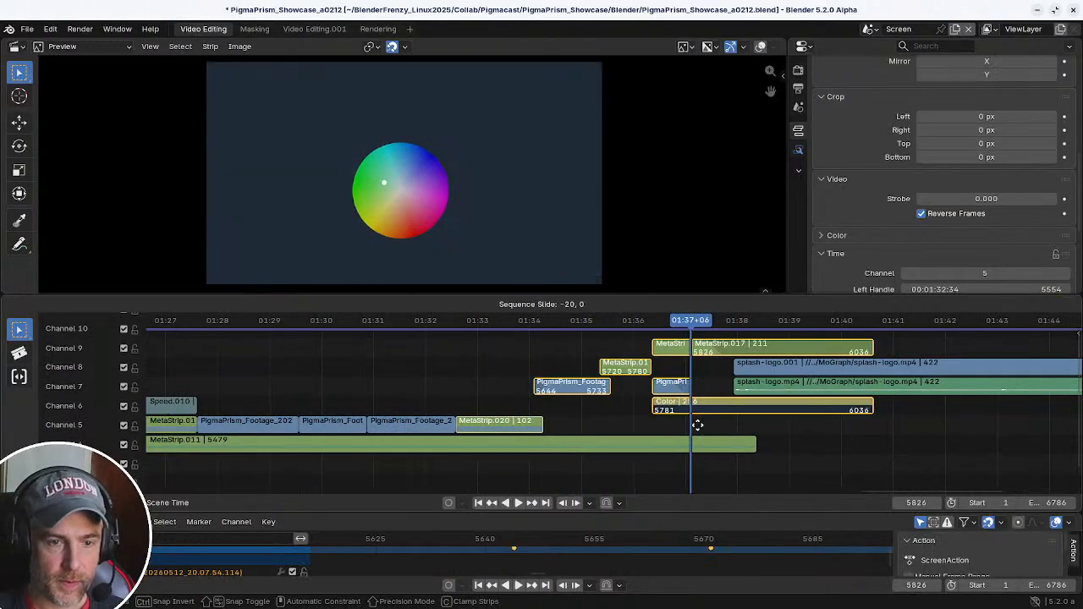
left_click(697, 425)
middle_click_drag(596, 406, 628, 421, "ctrl")
key("g")
left_click(595, 418)
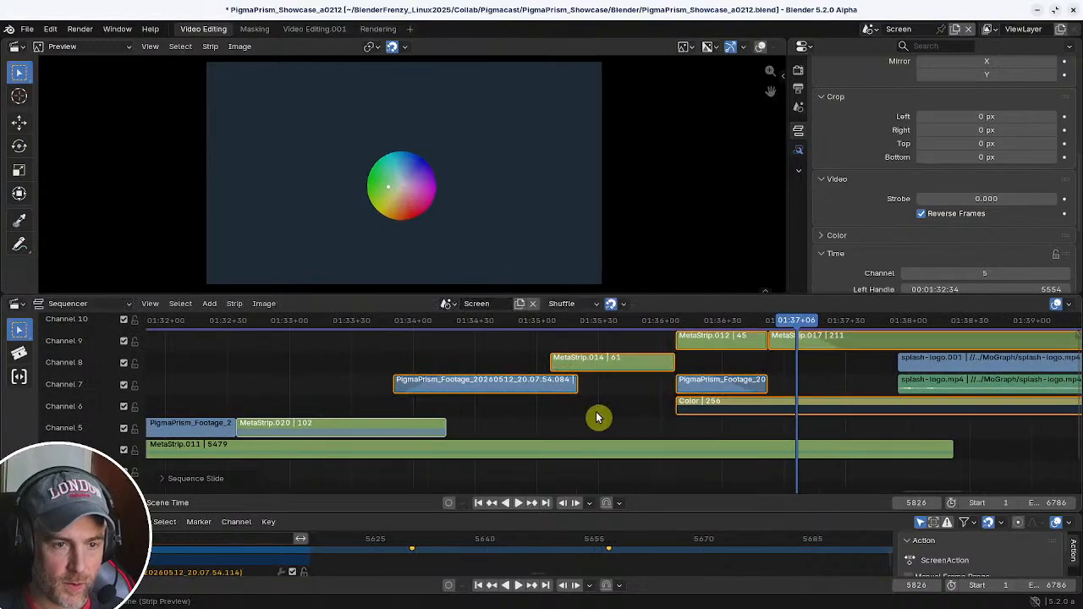
- Play back the retimed ending from just before 01:34 through the splash-logo animation
mouse_move(409, 355)
left_mouse_down()
mouse_move(381, 346)
mouse_move(394, 341)
left_mouse_up()
key("space")
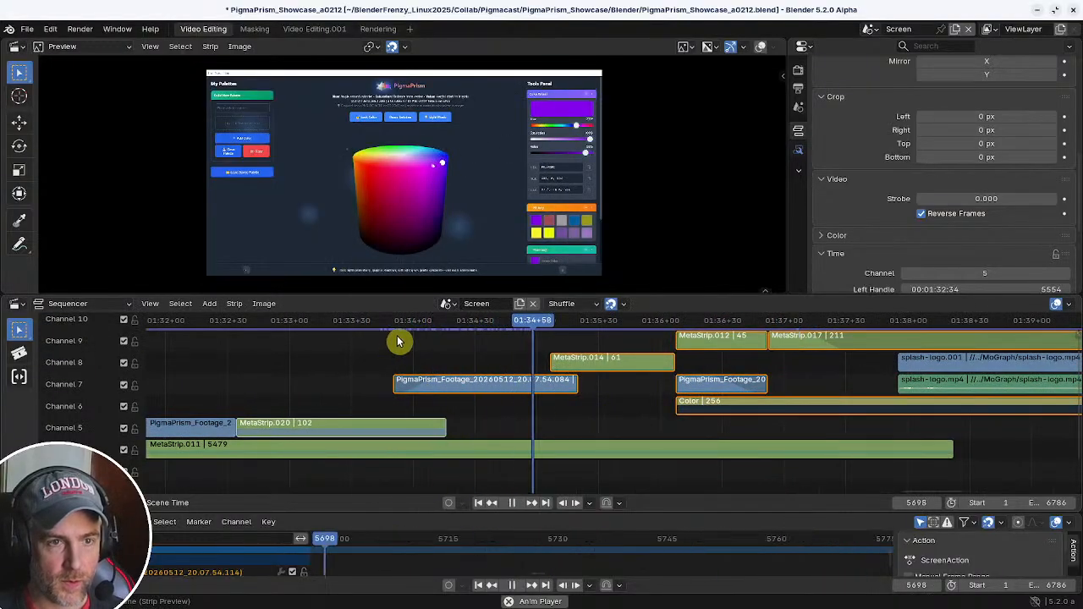
middle_click_drag(619, 385, 559, 404, "ctrl")
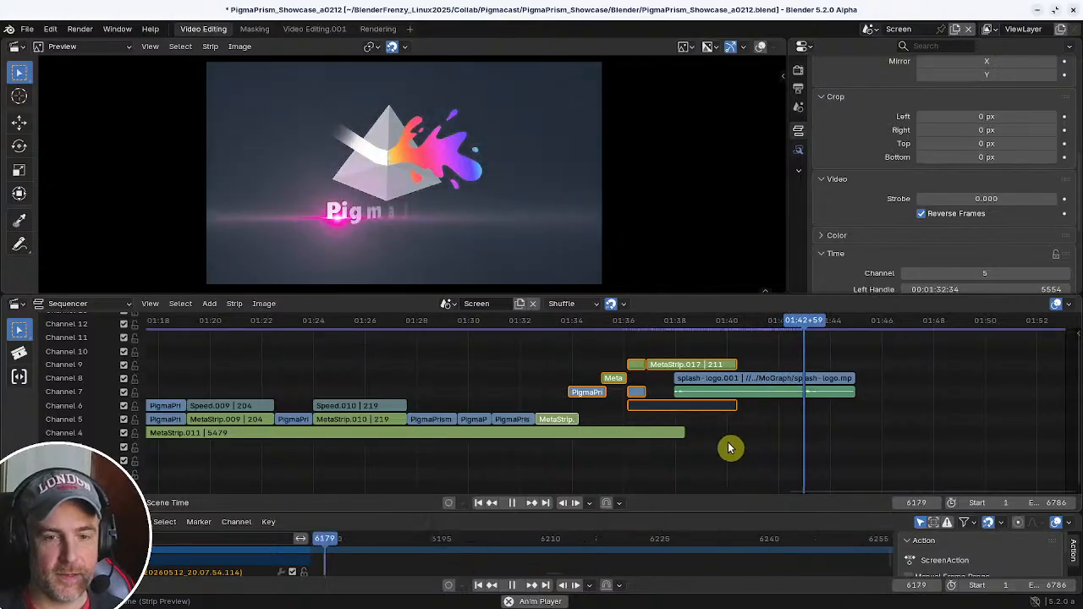
mouse_move(662, 338)
left_mouse_down()
mouse_move(691, 339)
mouse_move(623, 339)
mouse_move(660, 339)
mouse_move(650, 342)
left_mouse_up()
key("space")
- Try shifting the cut between MetaStrip.012 and MetaStrip.017 to frame 5837 together with the footage strip's end, and undo it
middle_click_drag(650, 343, 682, 352, "ctrl")
left_click(682, 352)
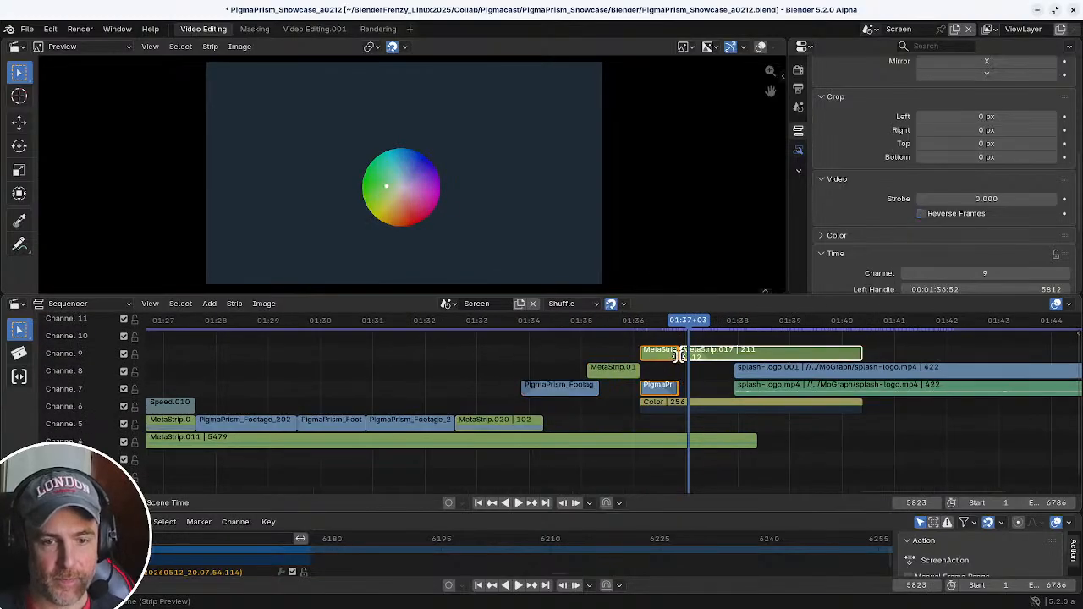
left_click_drag(680, 356, 700, 352)
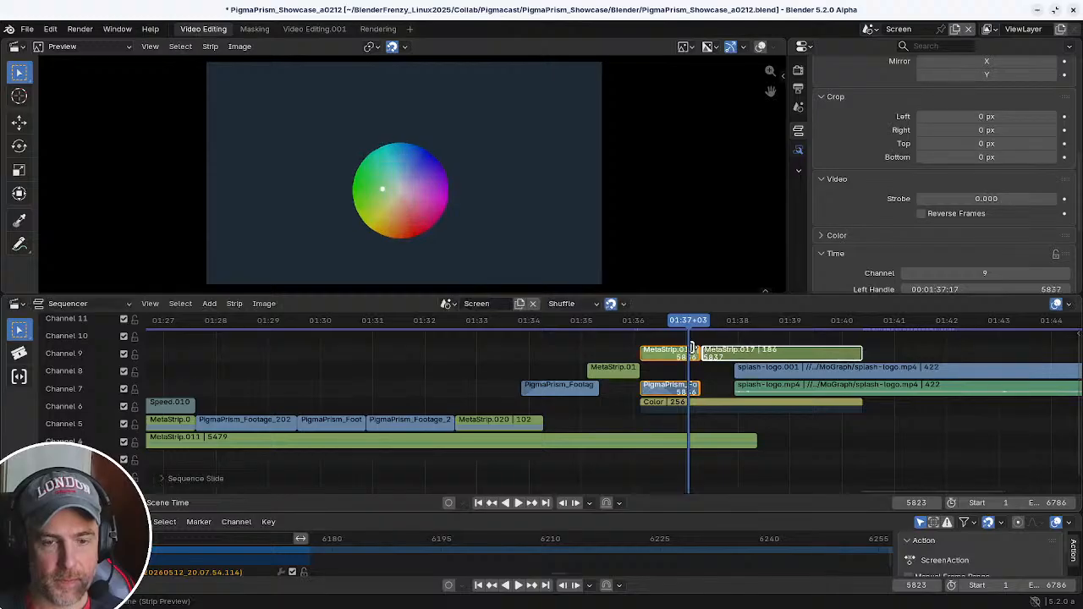
key("space")
key("Escape")
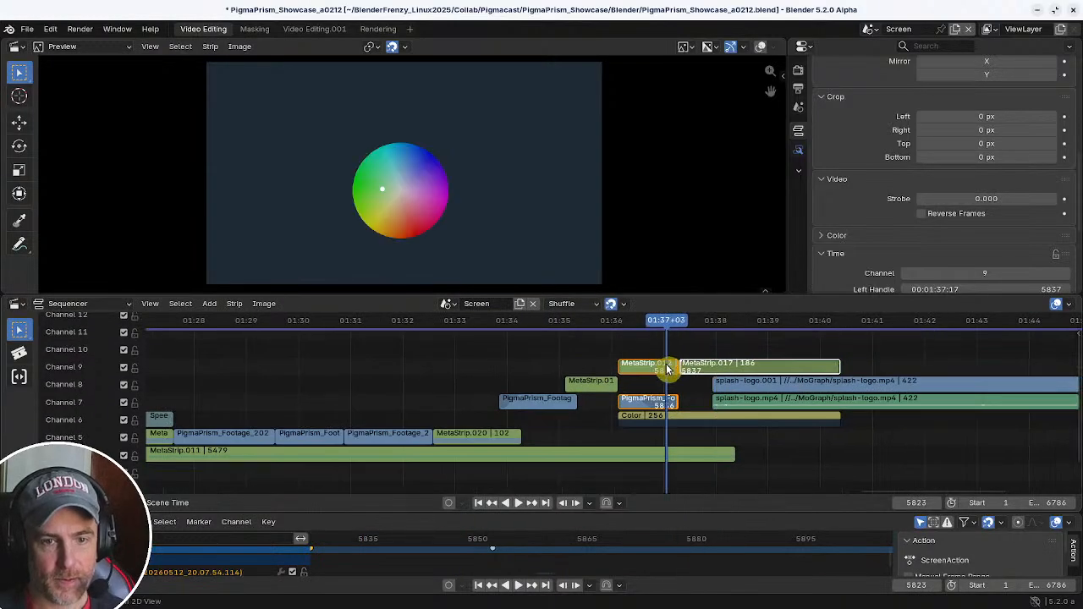
key("ctrl+z")
- Extend the end of MetaStrip.012 by 25 frames and shift the whole MetaStrip.017 by the same amount
mouse_move(682, 401)
middle_mouse_down()
mouse_move(643, 403)
mouse_move(663, 392)
middle_mouse_up()
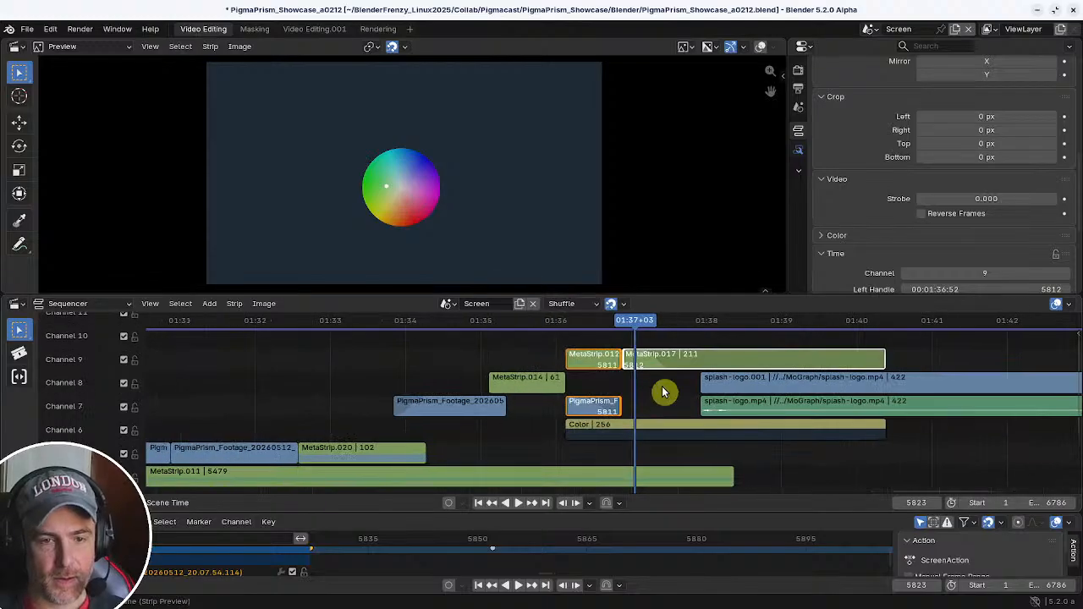
left_click(667, 364)
left_click(614, 357)
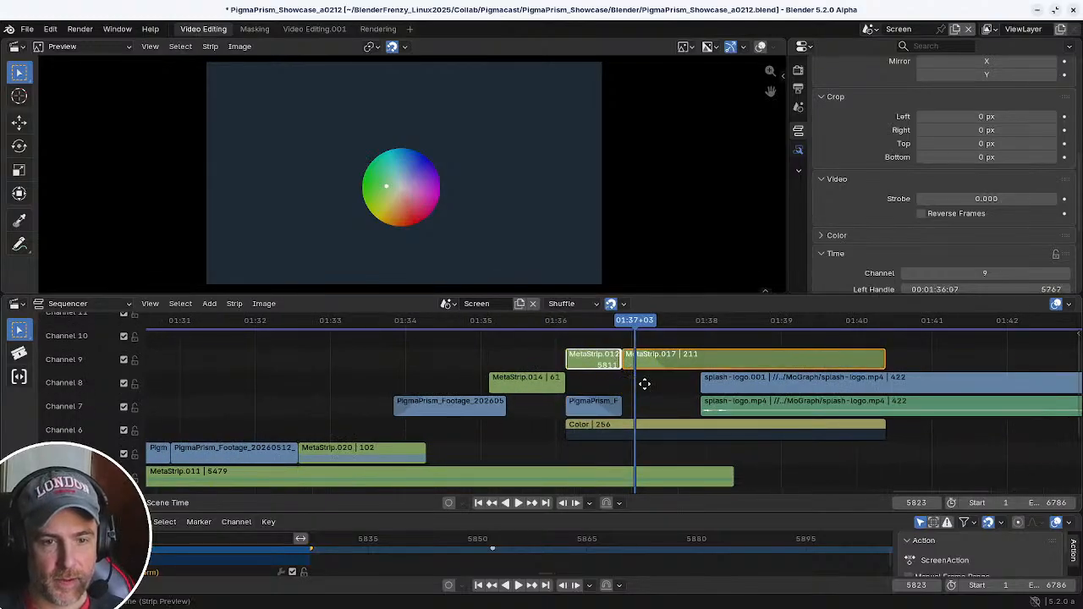
key("g")
left_click(665, 387)
- Play back the color wheel transition through the end of the splash logo and save the project
left_click_drag(640, 323, 601, 324)
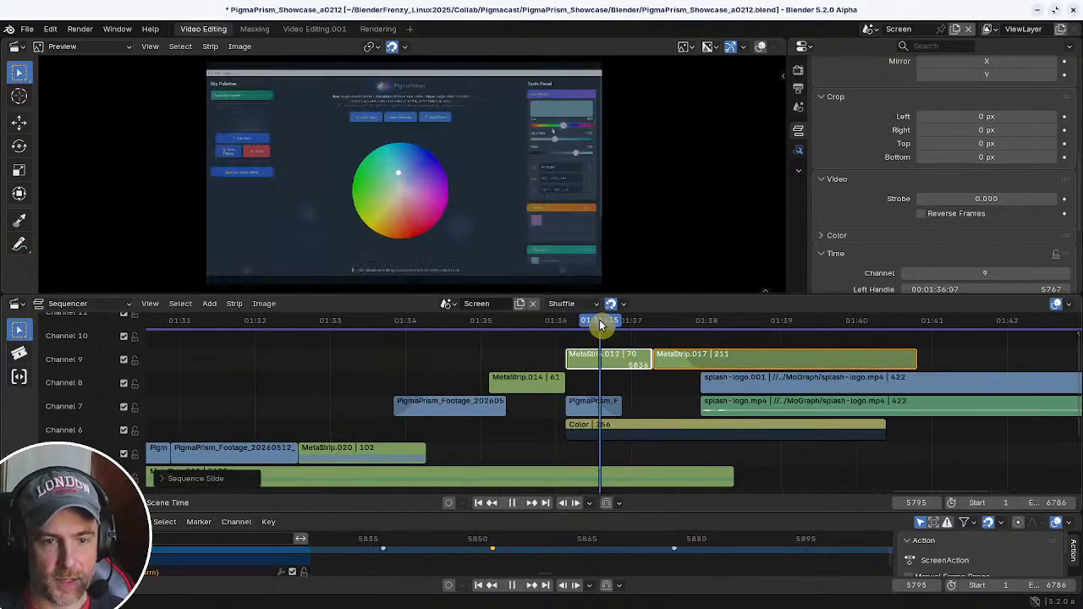
key("space")
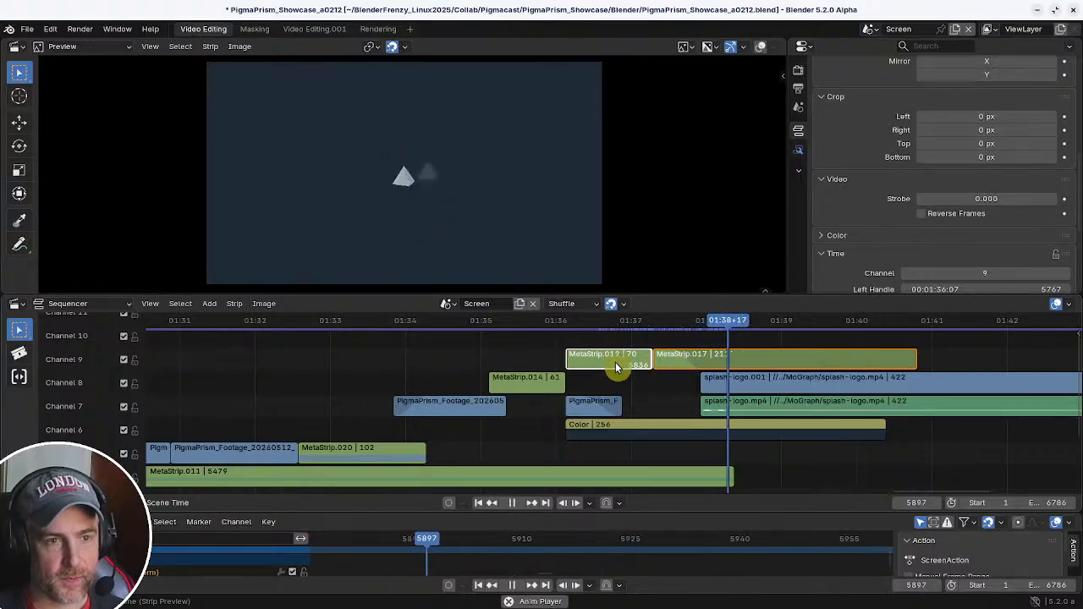
scroll(700, 425, "down", 3)
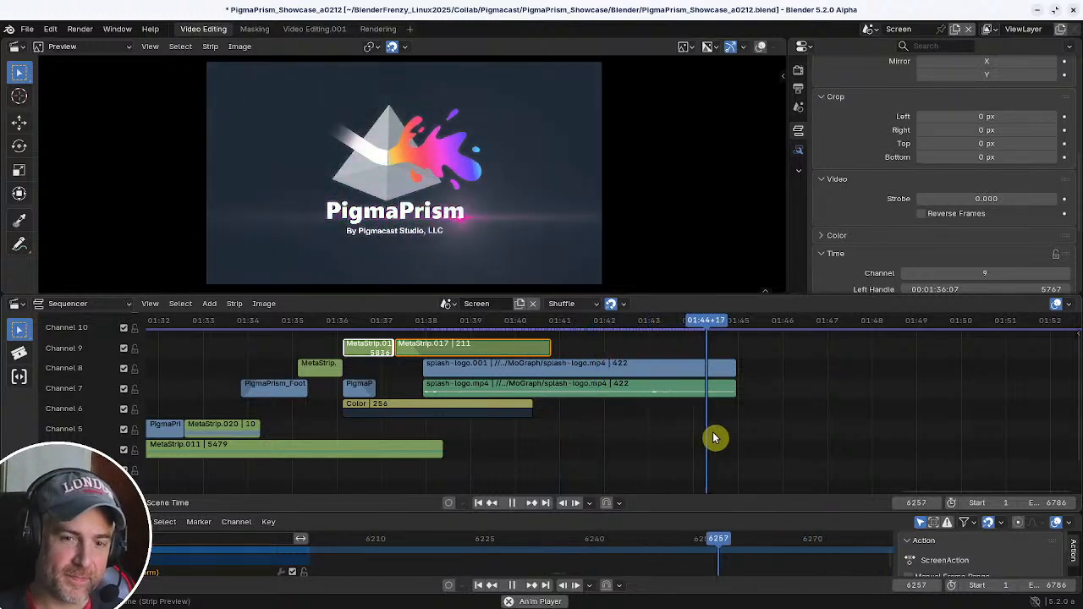
key("space")
key("ctrl+s")
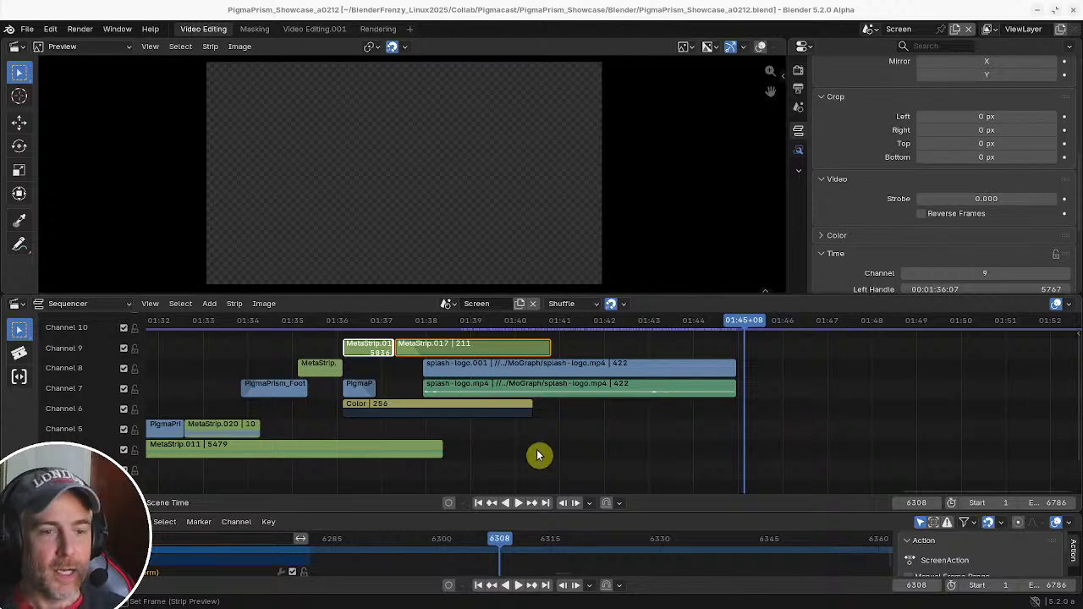
- Set the scene's end frame to 6296, the last frame of the splash-logo strips
key("Home")
middle_click_drag(730, 377, 851, 376)
middle_click_drag(850, 376, 673, 389, "ctrl")
middle_click_drag(518, 393, 618, 360)
middle_click_drag(550, 373, 576, 372, "ctrl")
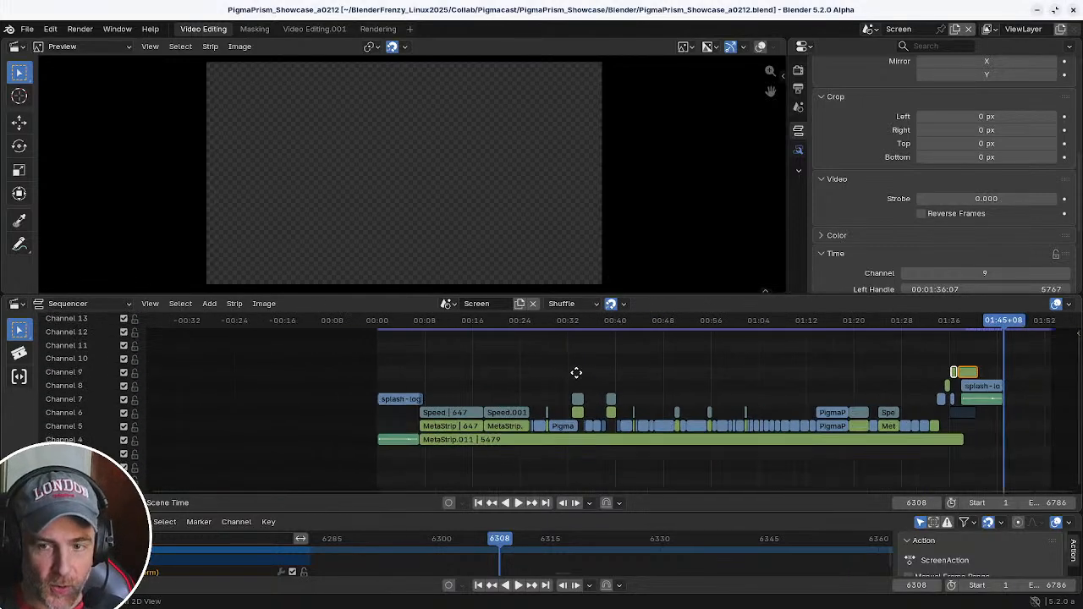
middle_click_drag(756, 382, 456, 374)
scroll(736, 410, "up", 10)
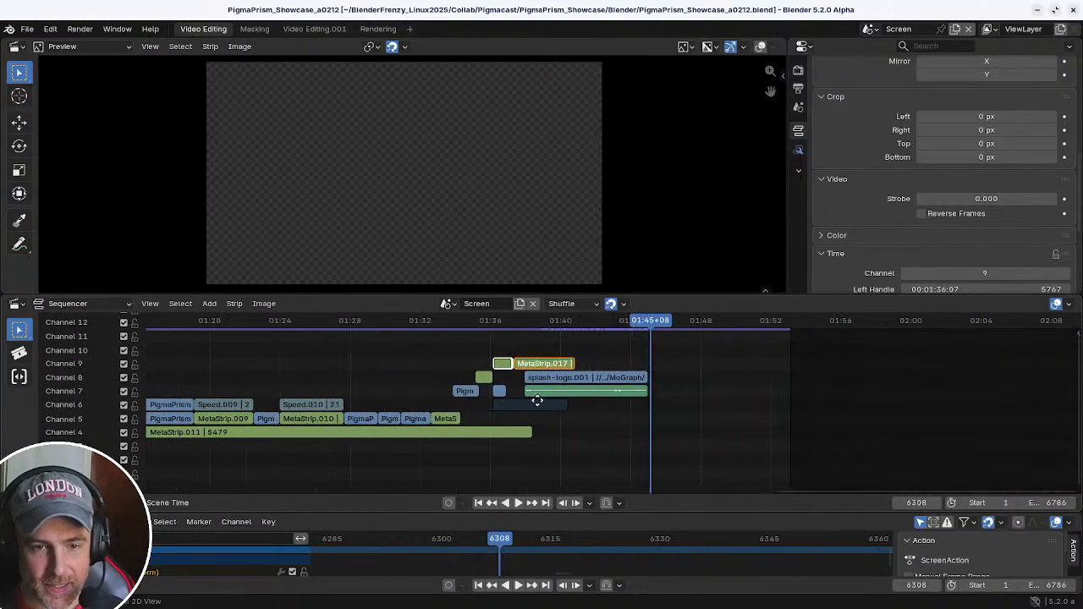
key("Page_Down")
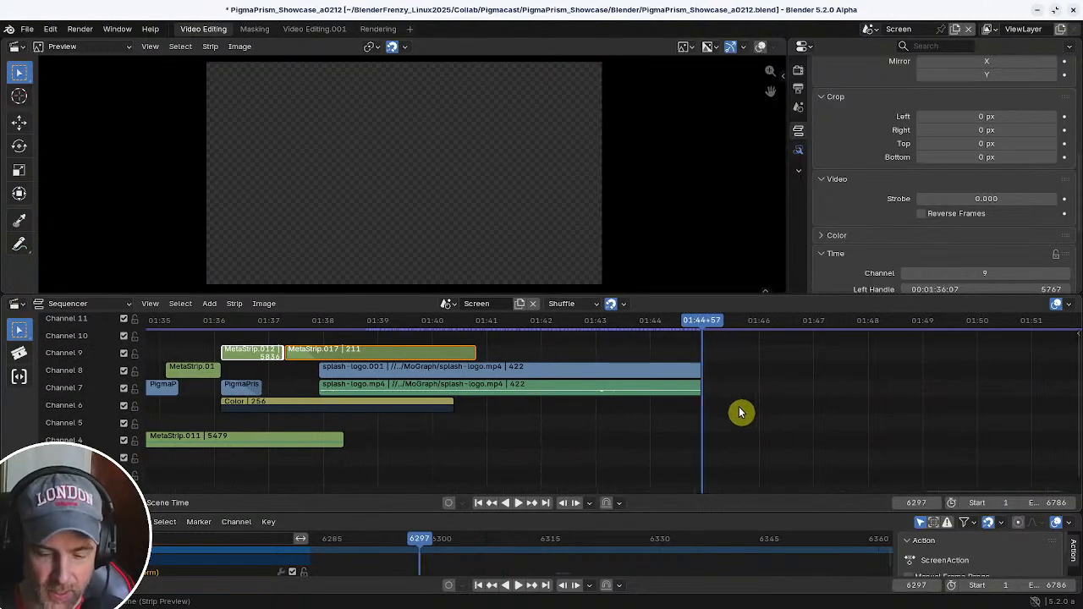
key("Left")
key("ctrl+End")
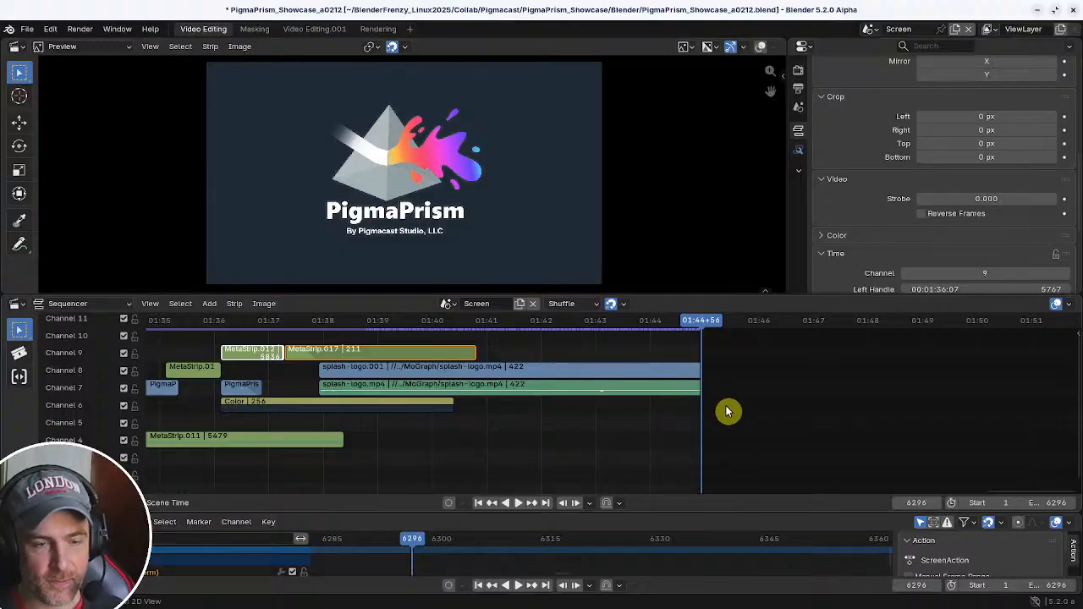
- Save the project and save an incremented version as PigmaPrism_Showcase_a0213.blend
middle_click_drag(726, 411, 609, 413, "ctrl")
key("ctrl+s")
middle_click_drag(457, 416, 596, 369, "ctrl")
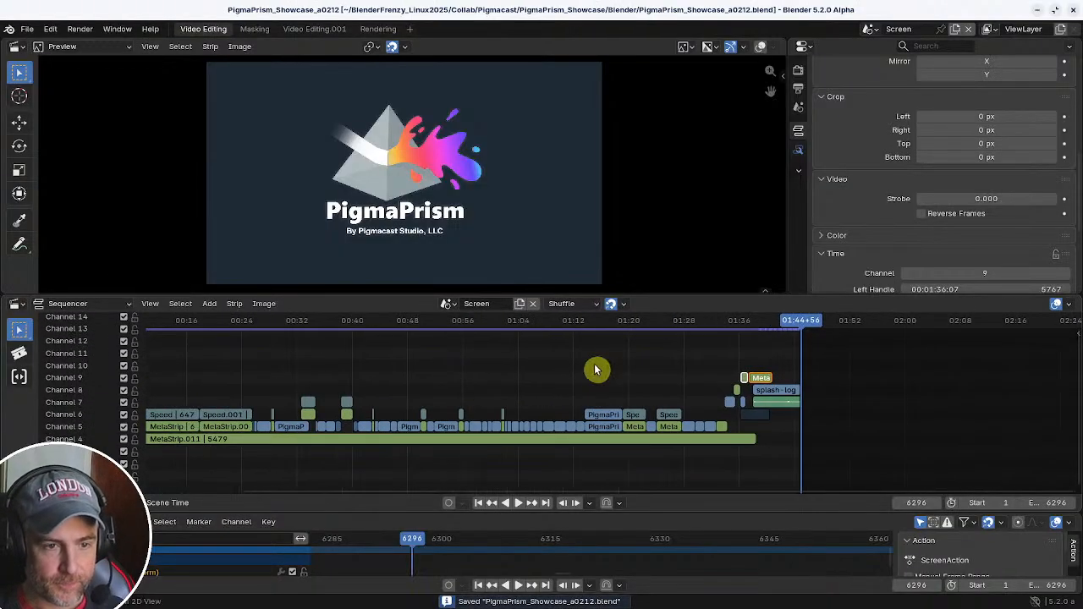
key("ctrl+shift+s")
key("KP_Add")
key("Return")
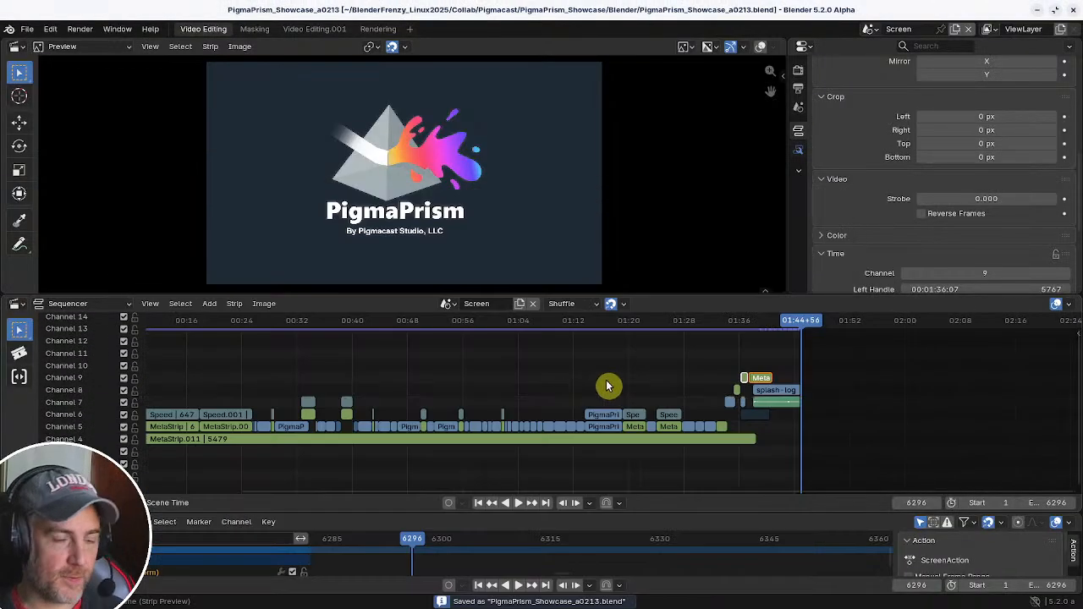
- Play the showcase from frame 1 through the logo intro into the first color wheel footage
scroll(592, 373, "left", 5, "ctrl")
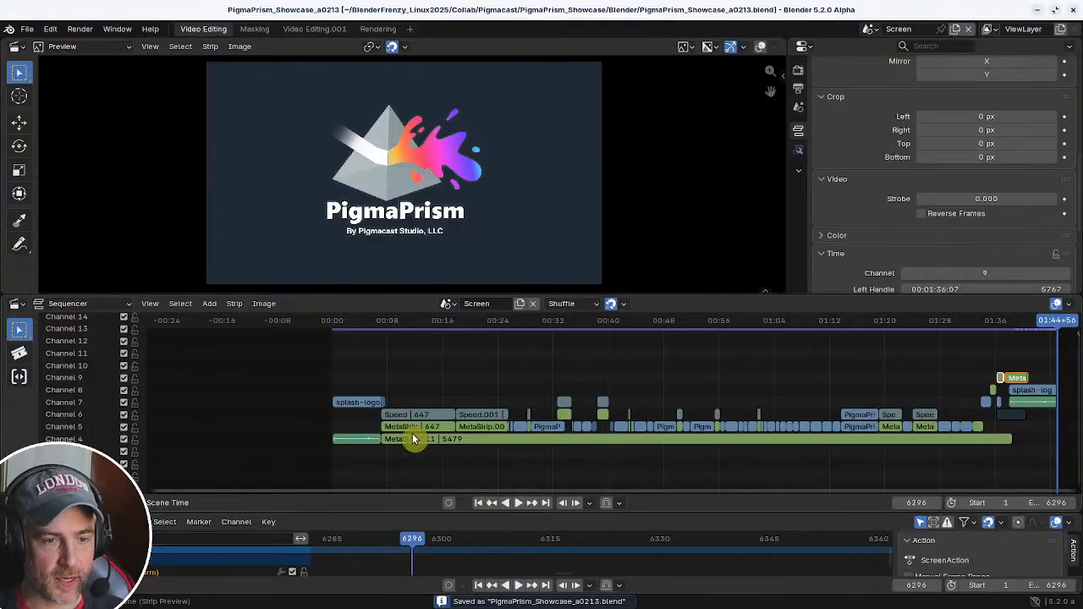
key("shift+Left")
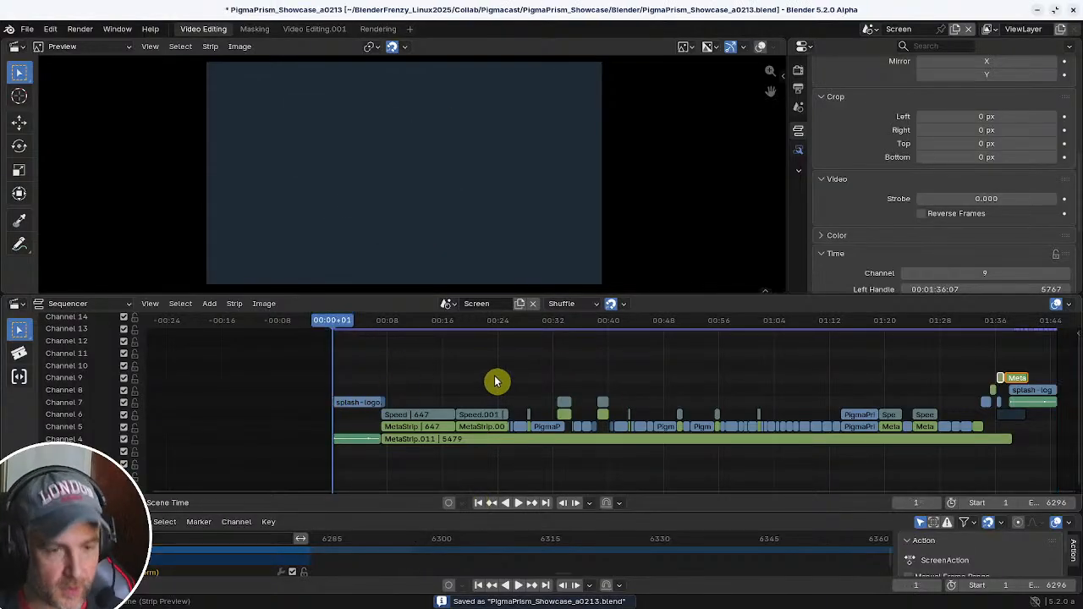
scroll(478, 372, "right", 1, "ctrl")
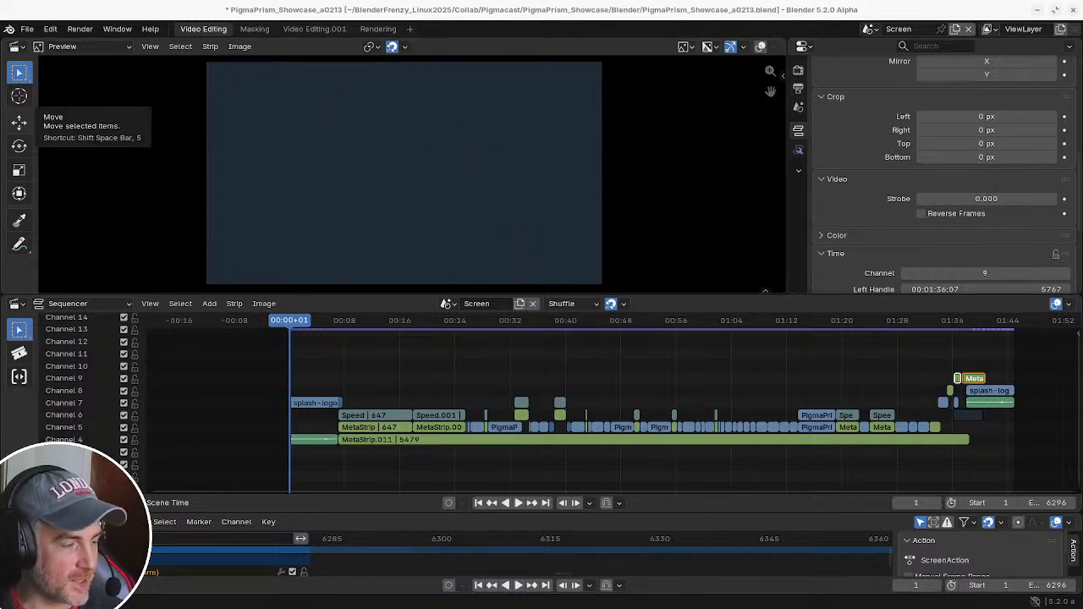
key("space")
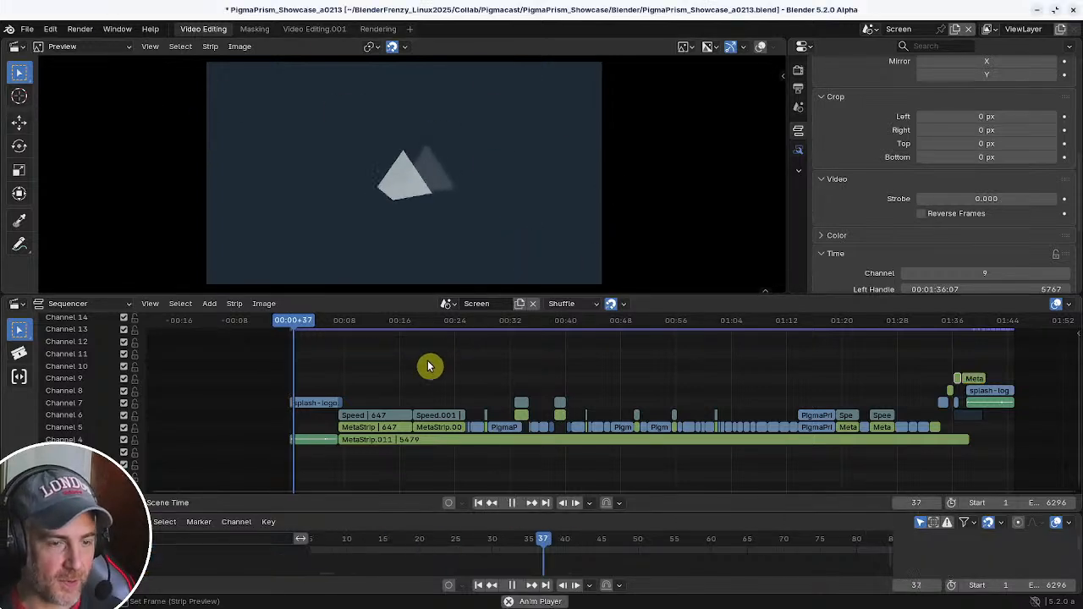
key("space")
key("shift+Left")
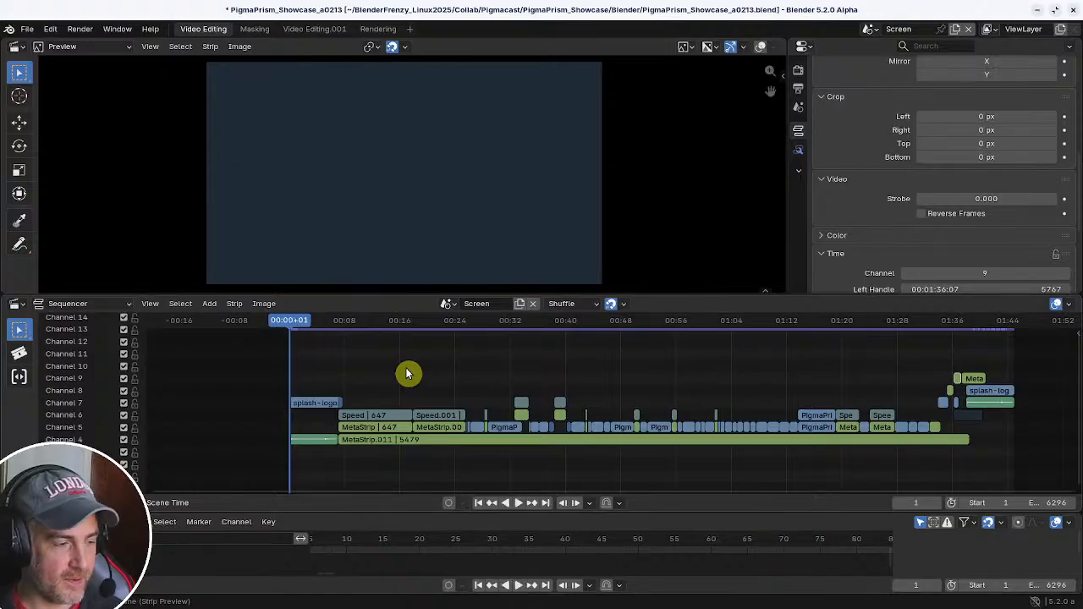
key("space")
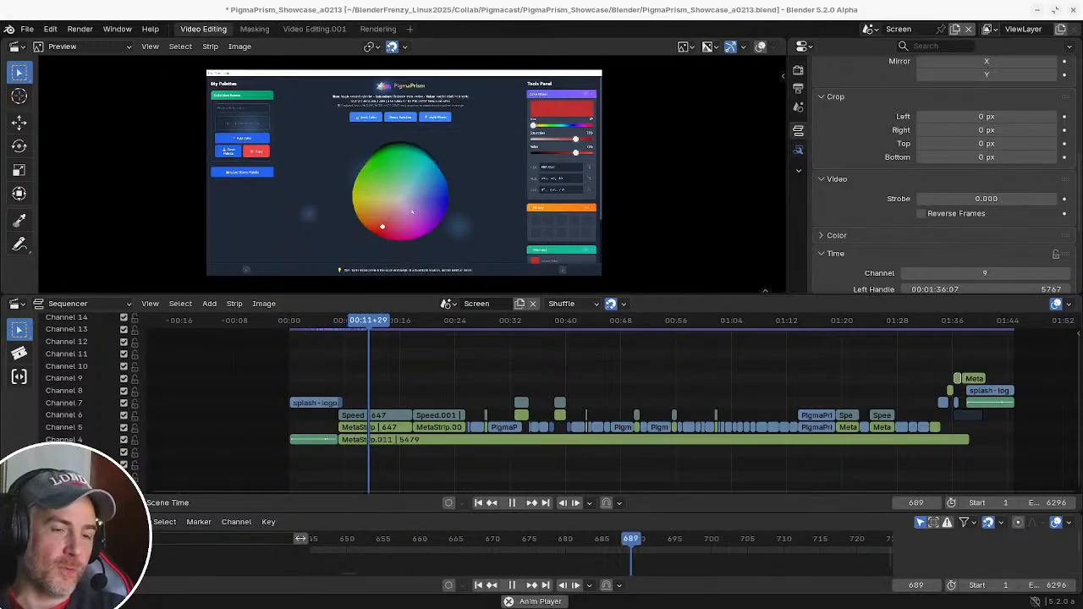
left_click(512, 504)
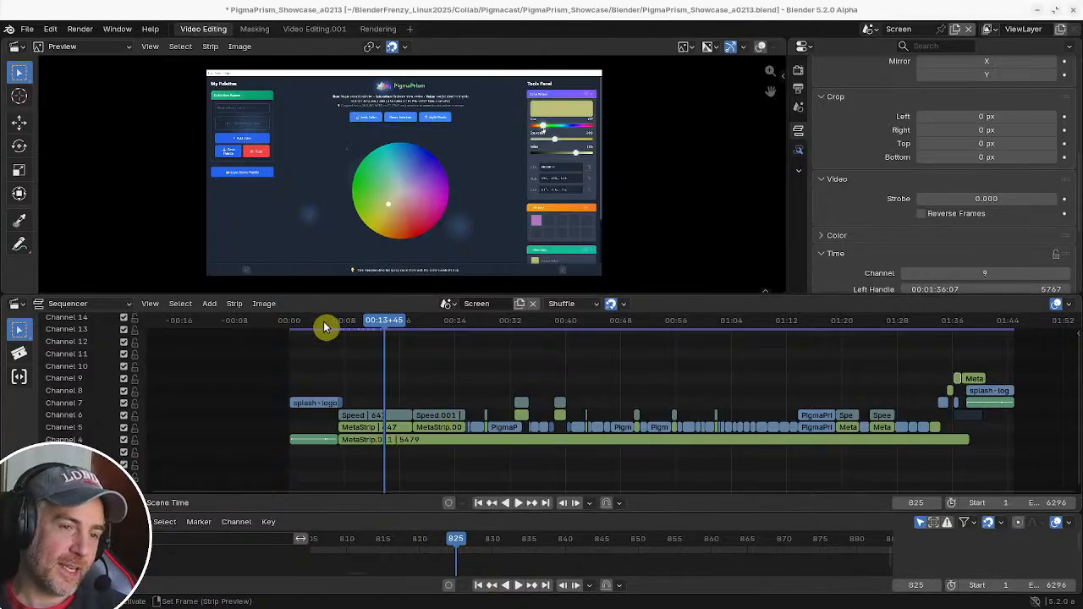
- Return to frame 1 and replay the opening of the pyramid logo animation
left_click(480, 505)
key("space")
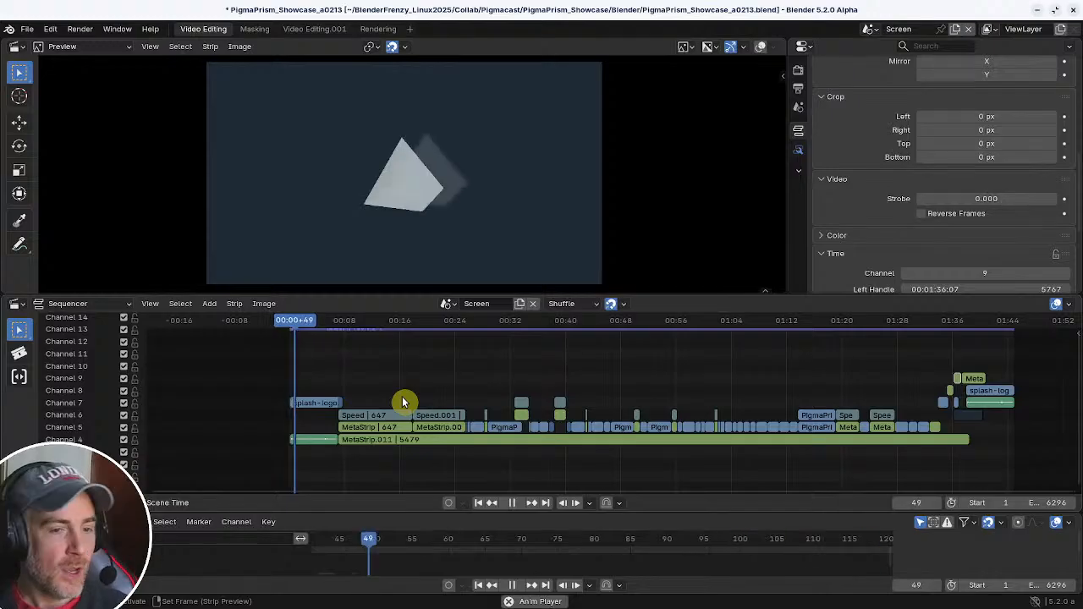
key("space")
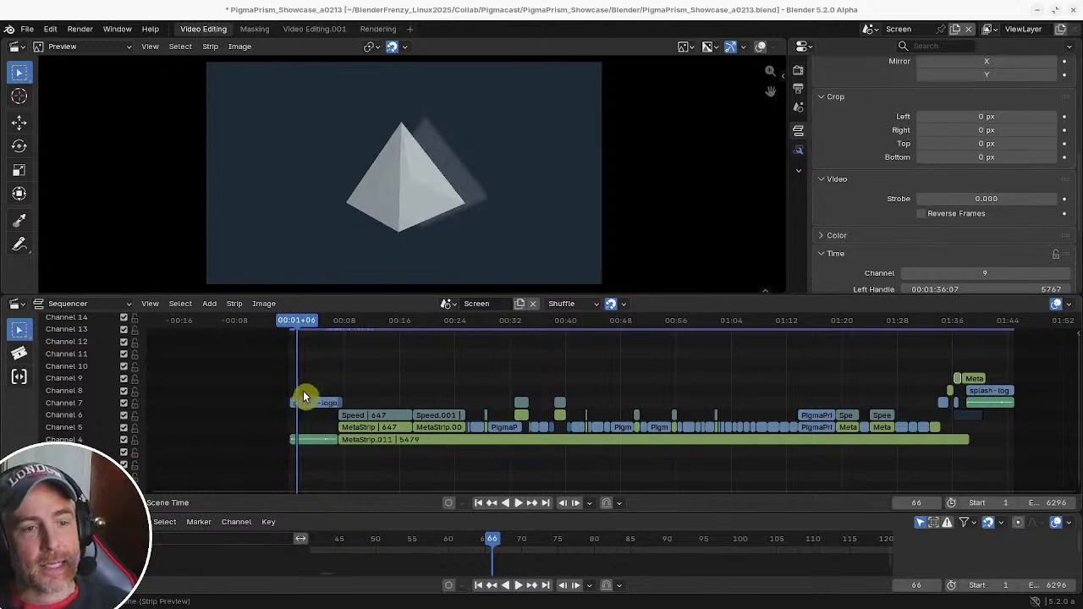
- Inspect the early app footage at 00:13+50, 00:21+31 and 00:19+53
left_click(386, 323)
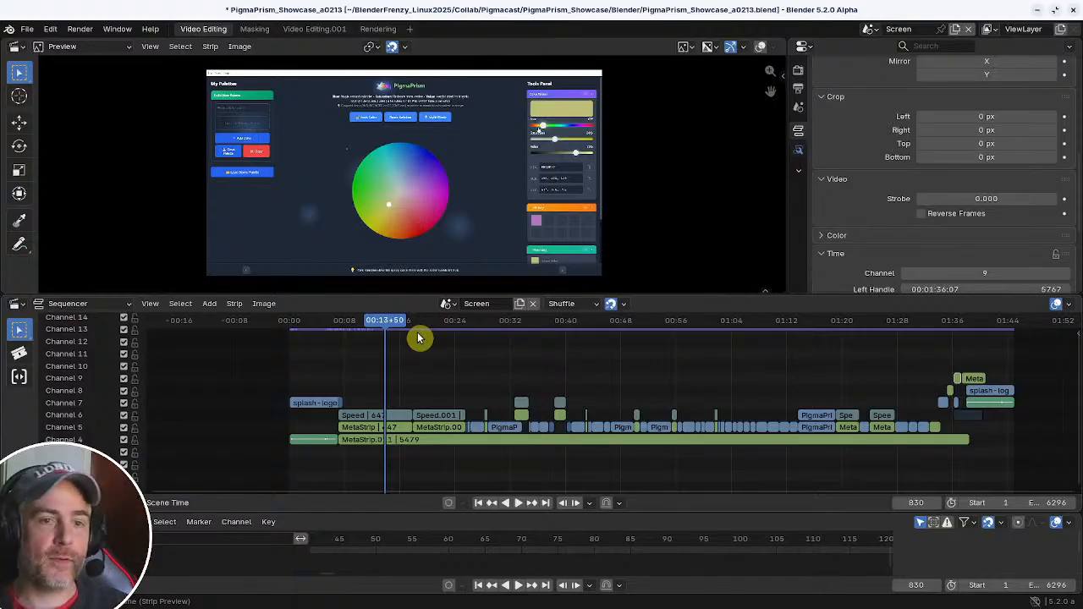
left_click(439, 320)
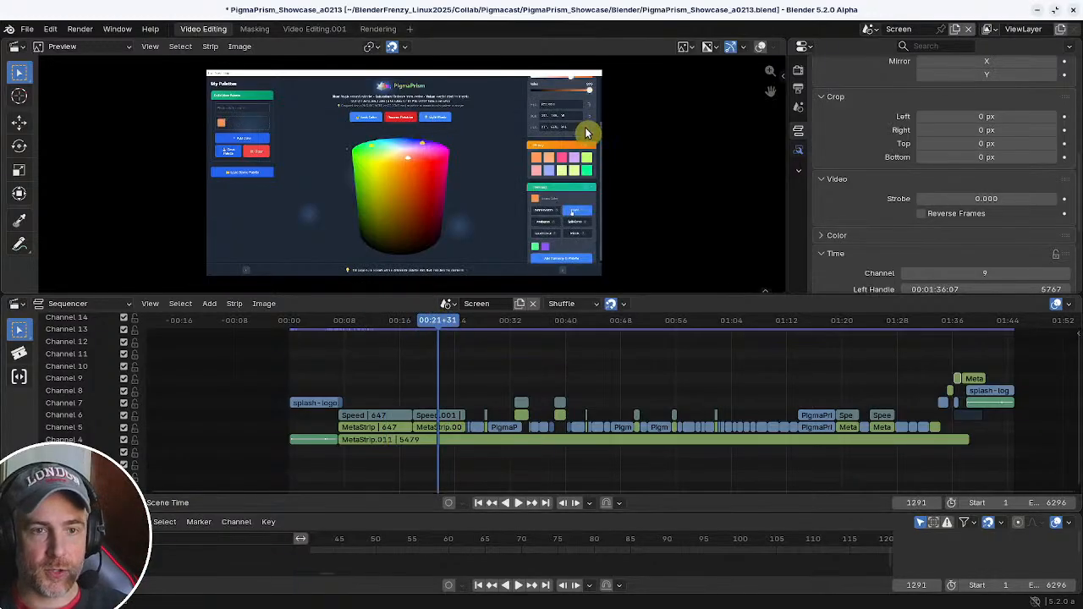
left_click_drag(458, 324, 427, 324)
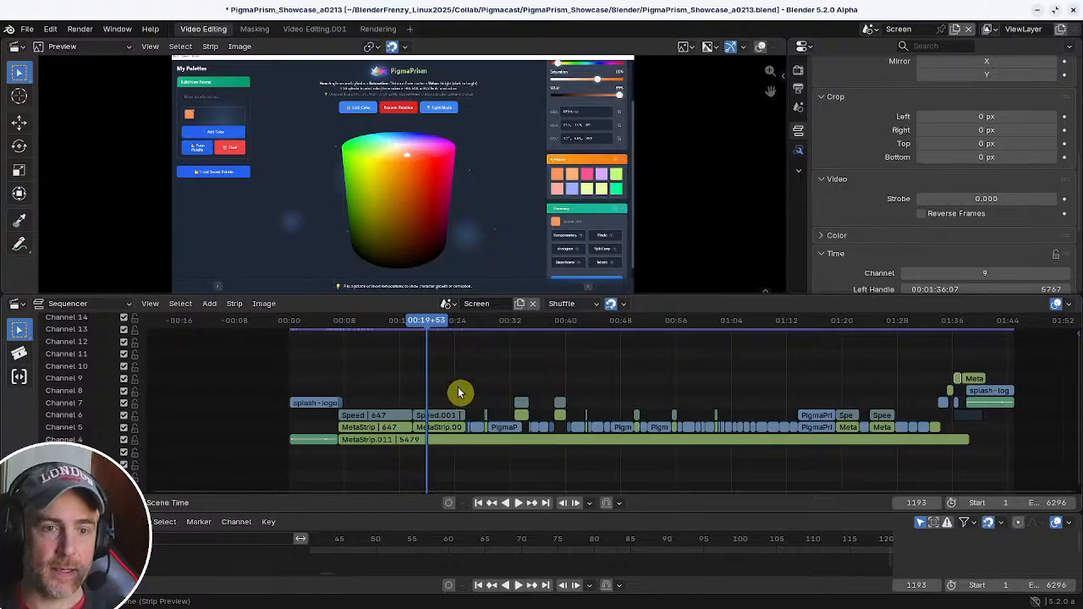
- Try enlarging and repositioning the cylinder footage at 00:19+53 in the preview to focus on the Harmony panel
left_click(546, 224)
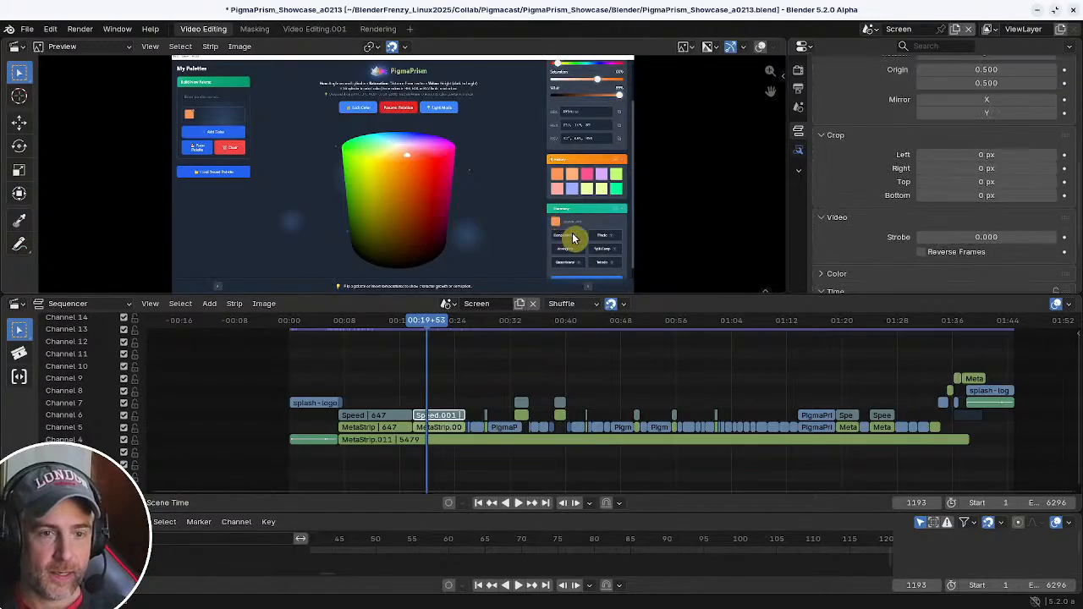
key("g")
key("s")
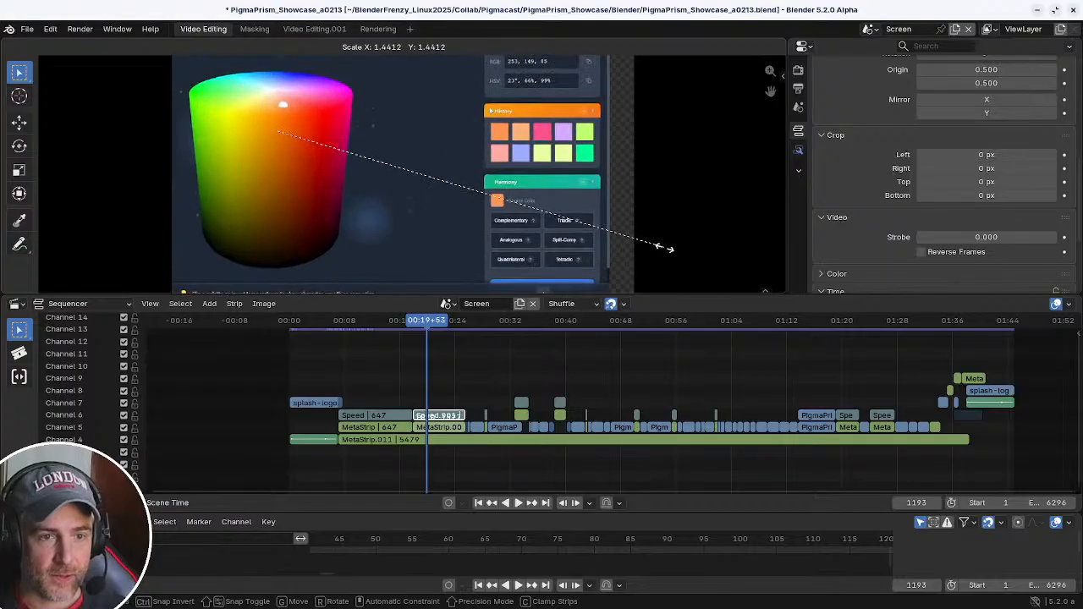
left_click(674, 251)
key("g")
left_click(476, 165)
key("s")
left_click(591, 213)
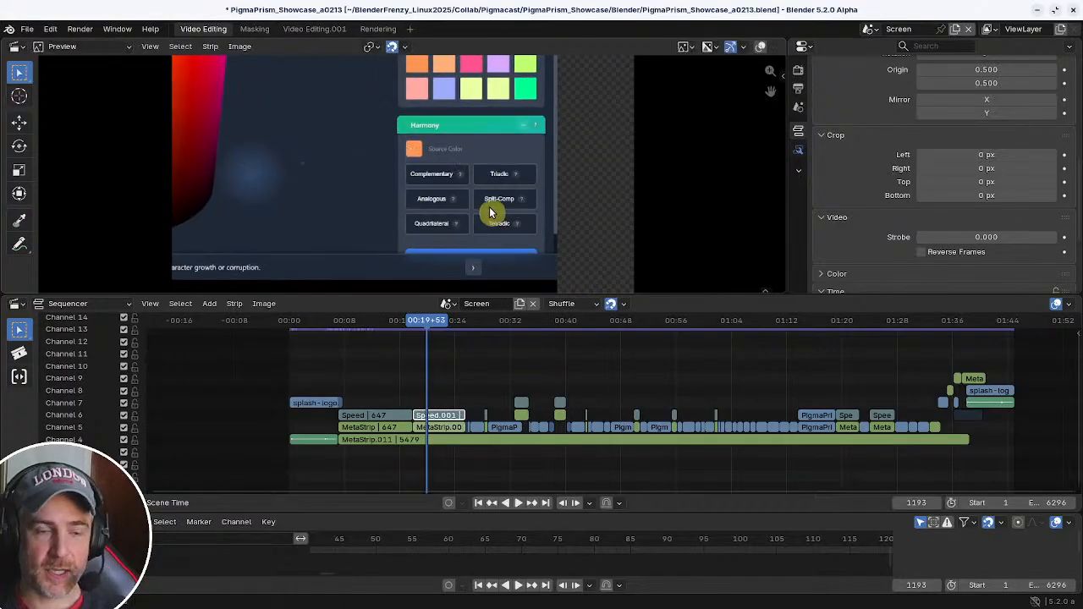
- Undo the scaling and repositioning of the cylinder footage
key("ctrl+z")
key("ctrl+z")
key("ctrl+z")
key("ctrl+z")
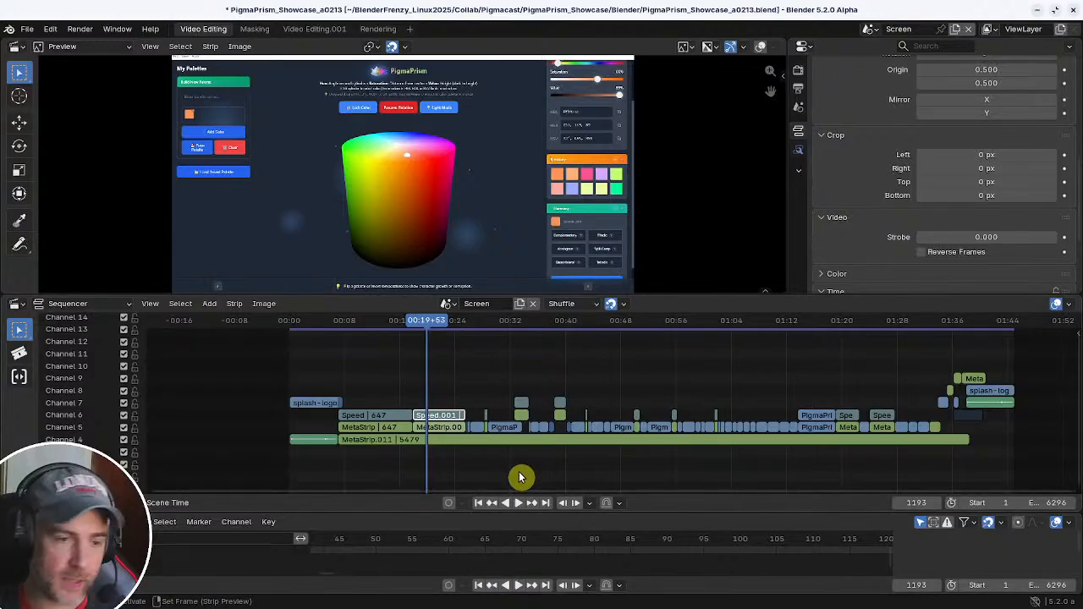
- Play the whole showcase from frame 1, enlarging the preview area and fitting the frame inside it during playback
left_click(478, 585)
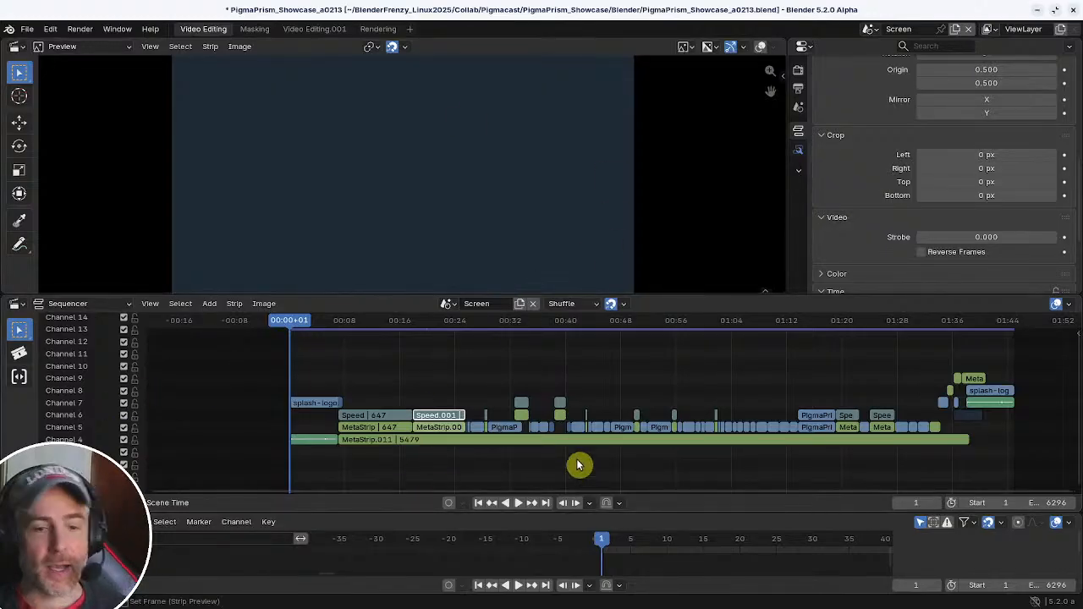
left_click(517, 504)
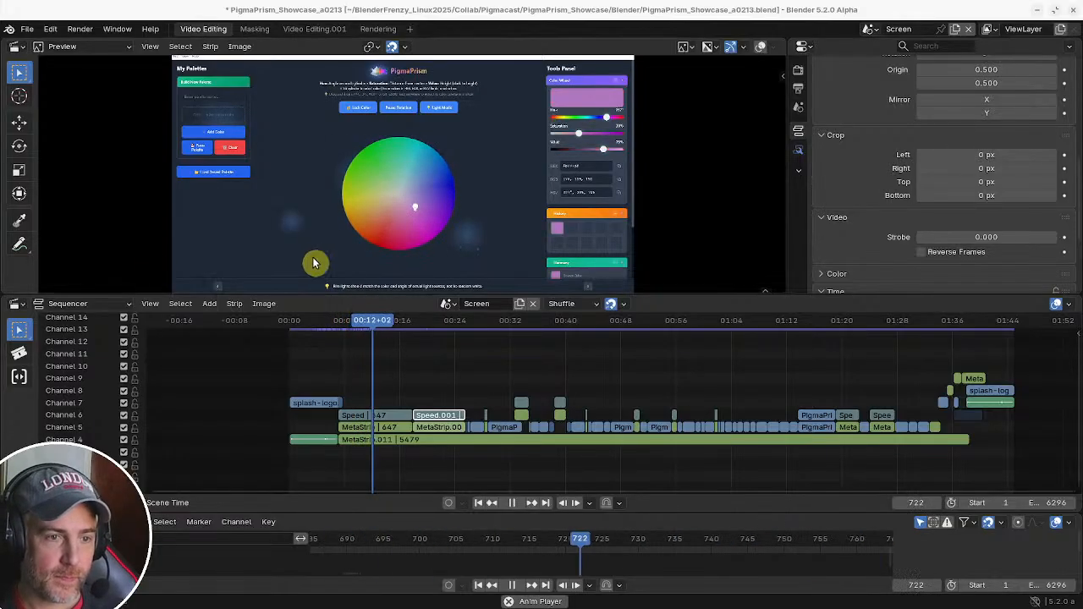
left_click_drag(314, 295, 313, 338)
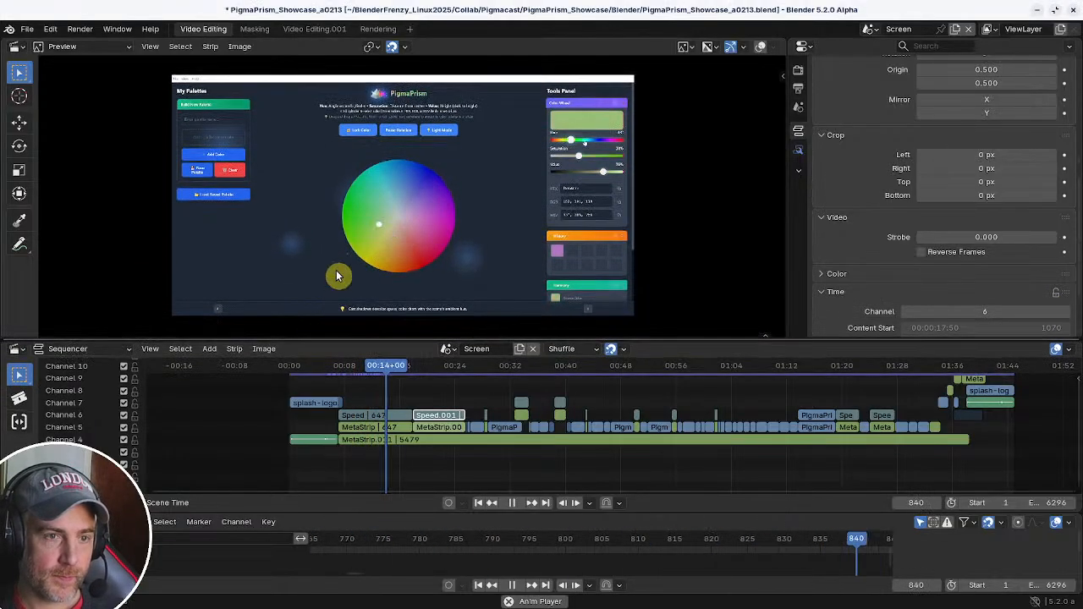
scroll(390, 218, "up", 2)
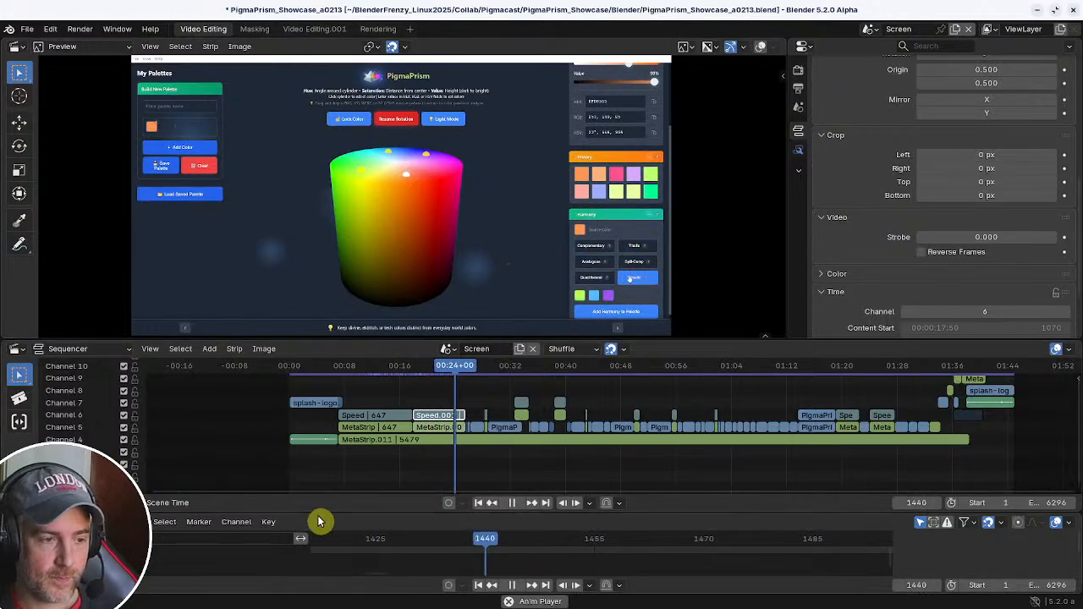
left_click_drag(331, 512, 337, 575)
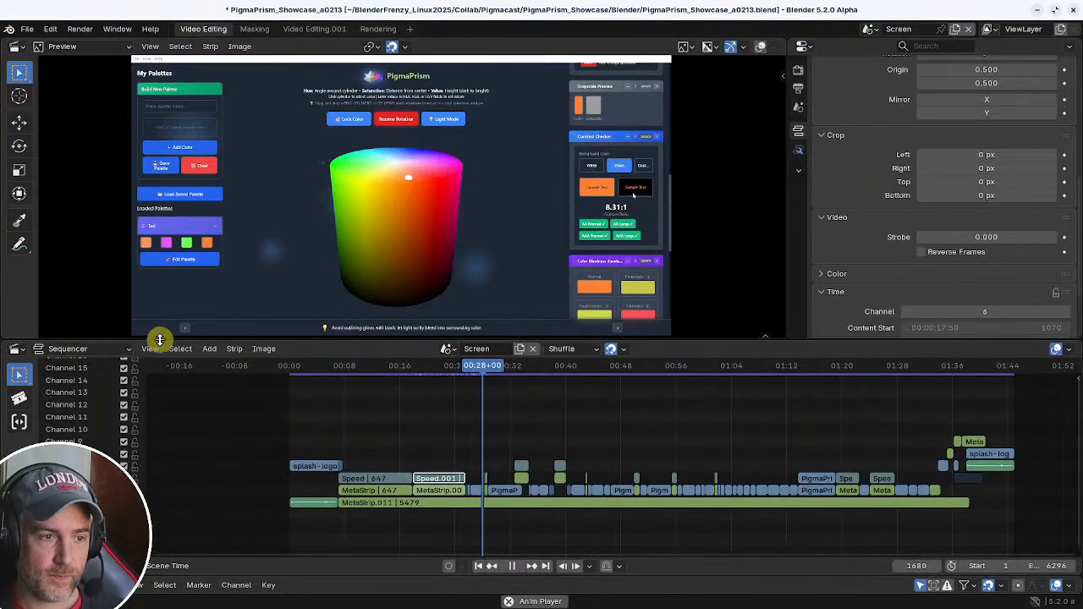
left_click_drag(160, 342, 164, 390)
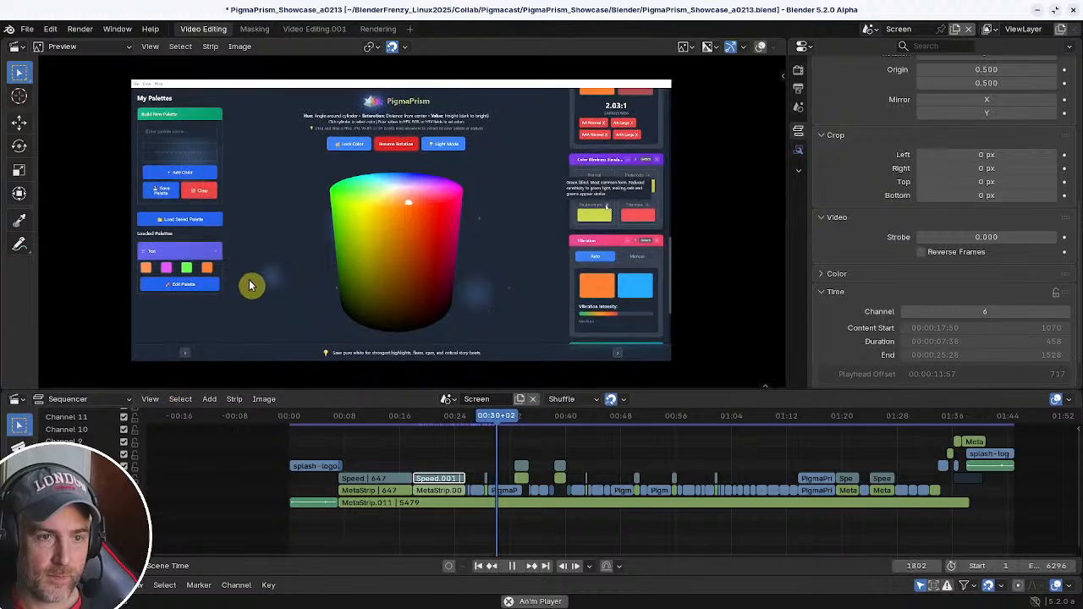
key("Home")
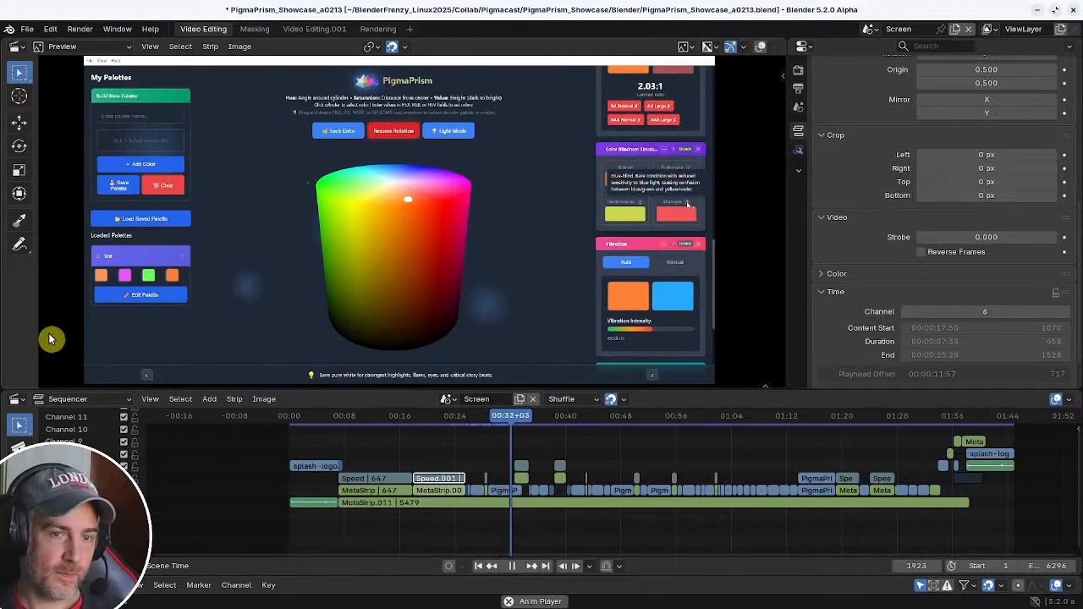
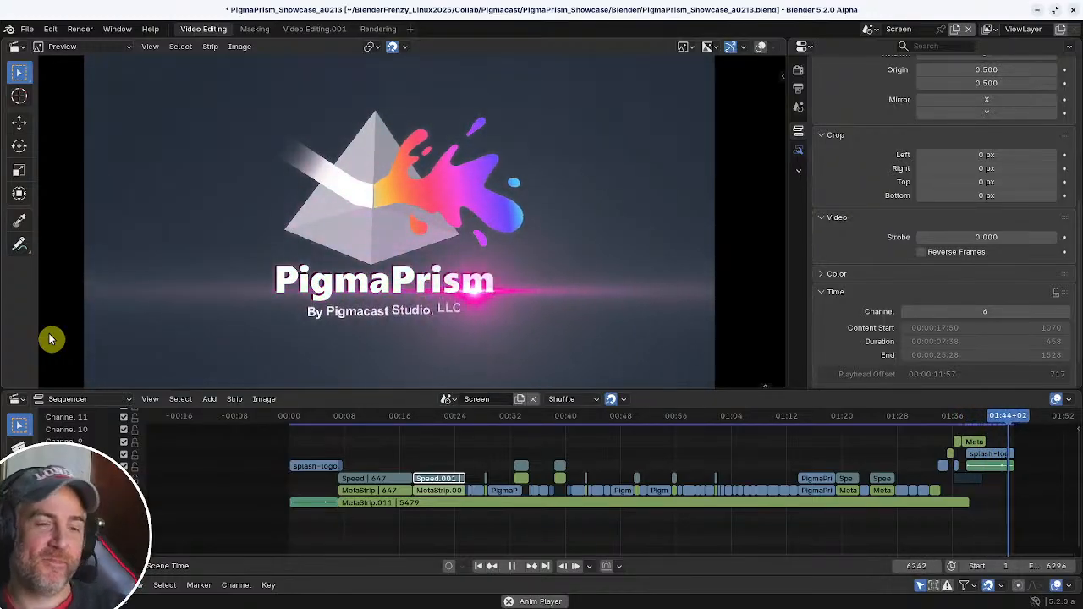
key("space")
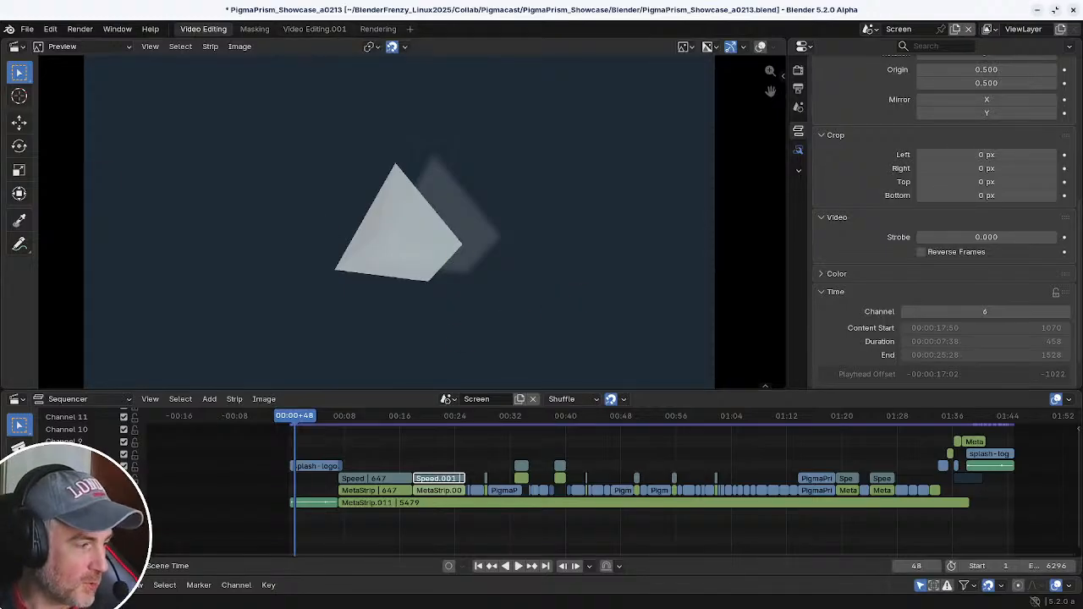
- Switch to the Brave browser and search the web for "cc0 background music" in a new tab
key("alt+Tab")
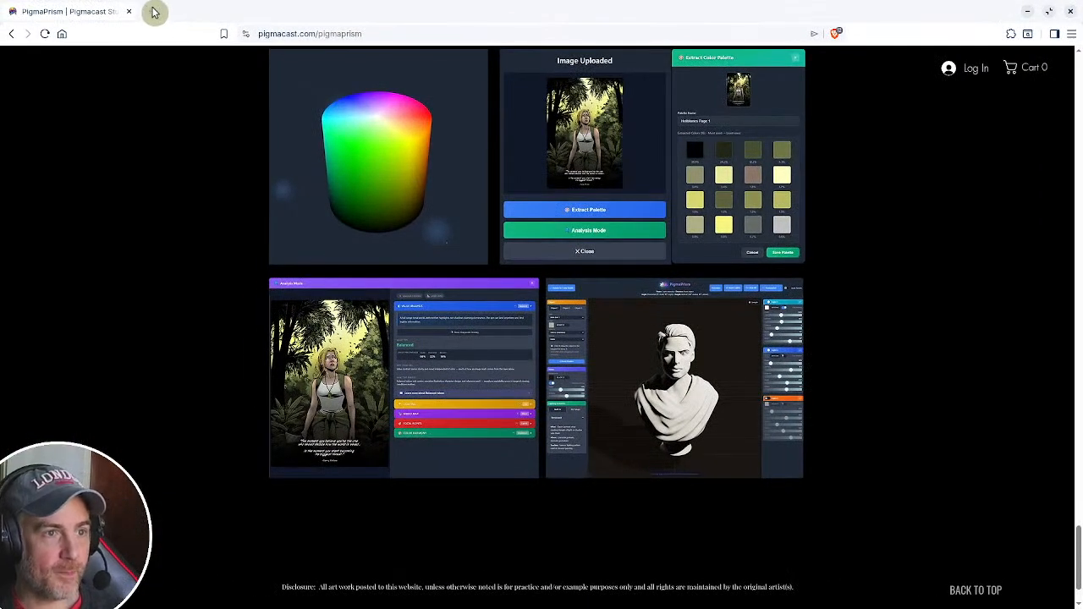
left_click(150, 14)
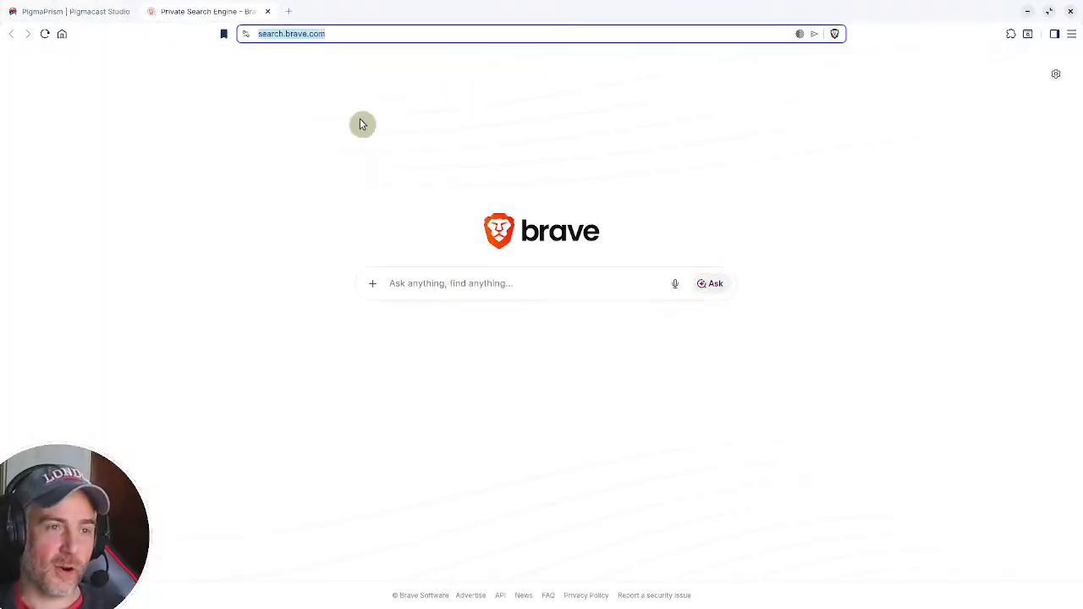
type("cc0 background")
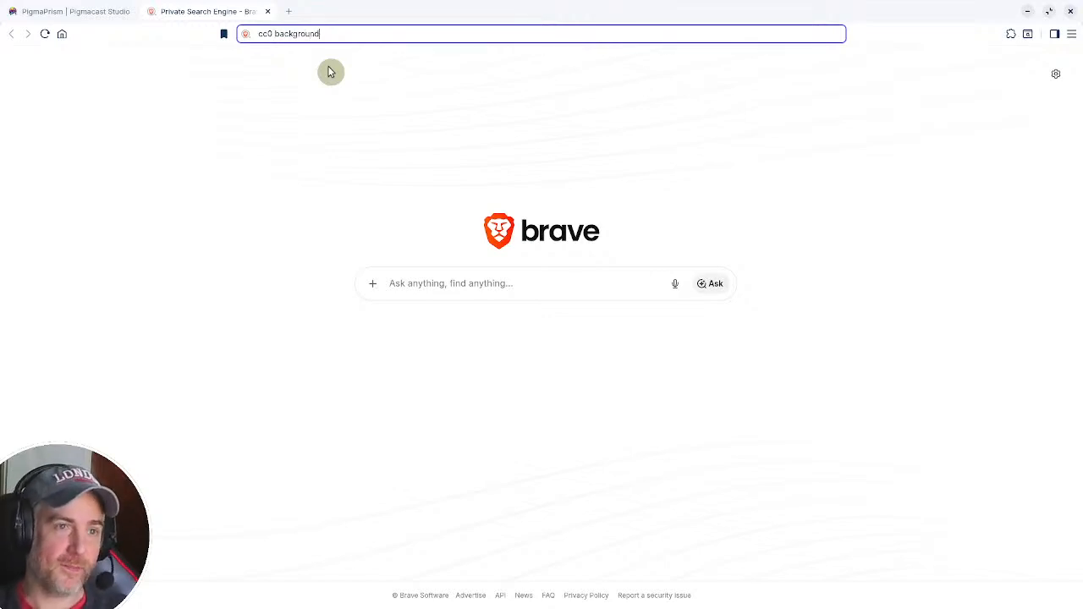
type("music")
key("Return")
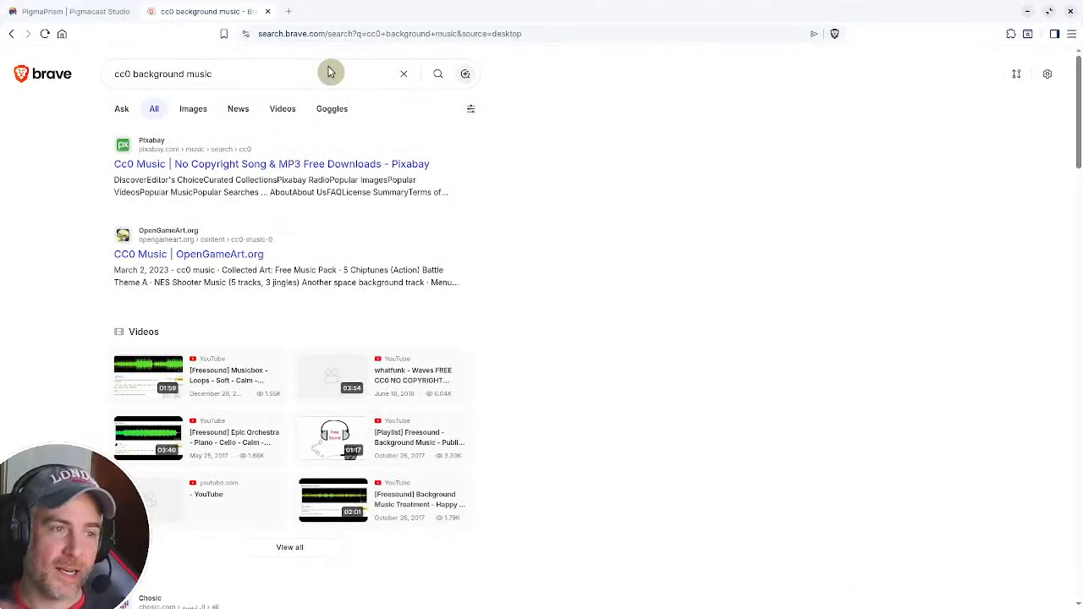
- Open Pixabay's Cc0 Music result in a separate tab and search the site's music for "cc0 background music"
middle_click(198, 166)
left_click(341, 10)
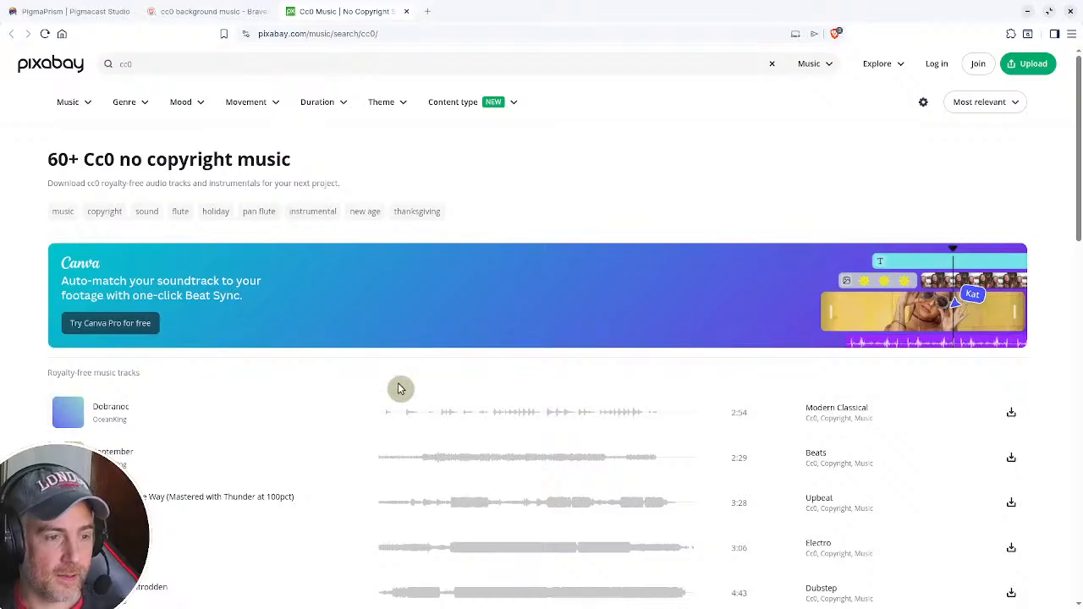
scroll(400, 387, "down", 1)
scroll(326, 370, "up", 1)
left_click(150, 66)
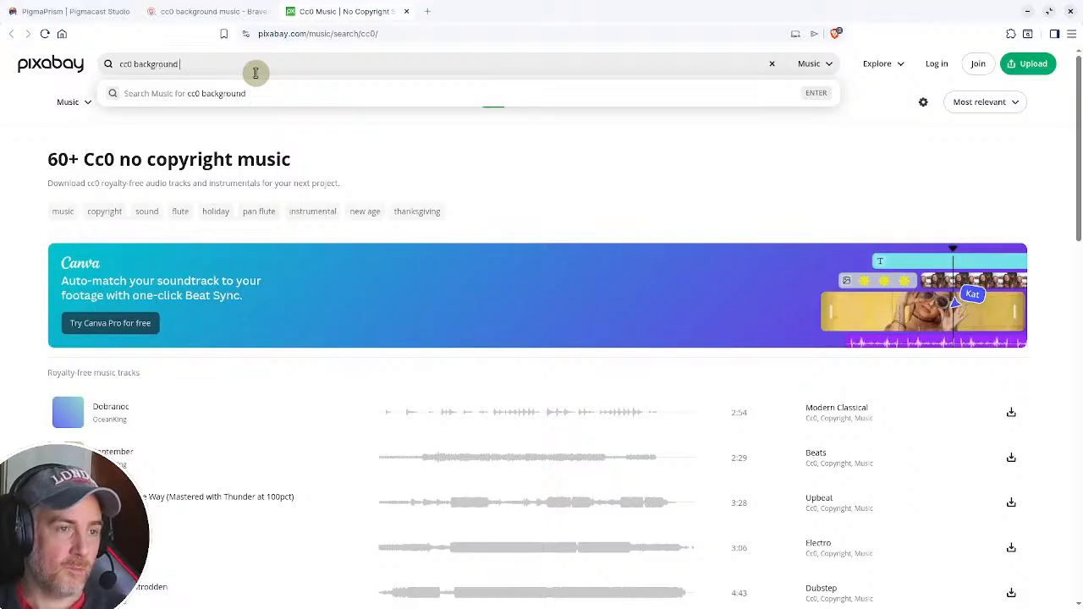
type("background music")
key("Return")
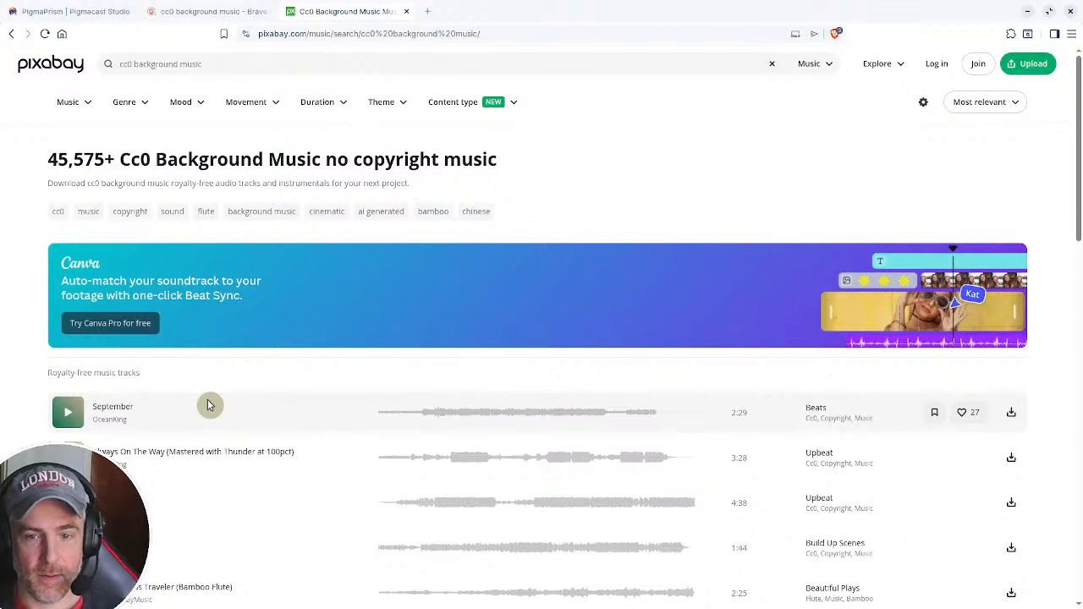
- Browse the royalty-free tracks and audition "Thanks" and "September"
scroll(853, 413, "down", 1)
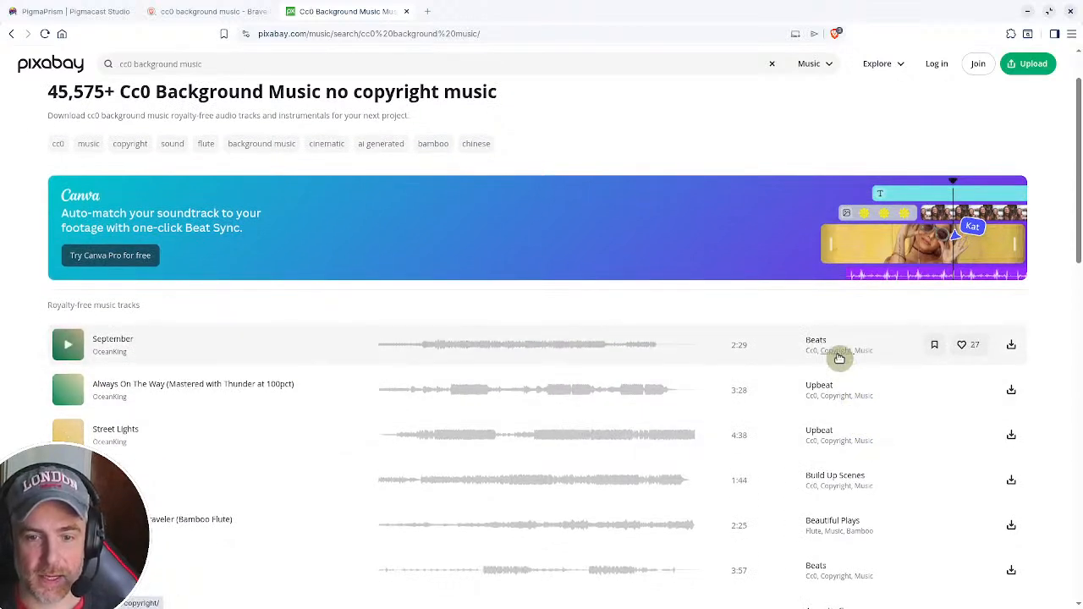
scroll(839, 358, "down", 2)
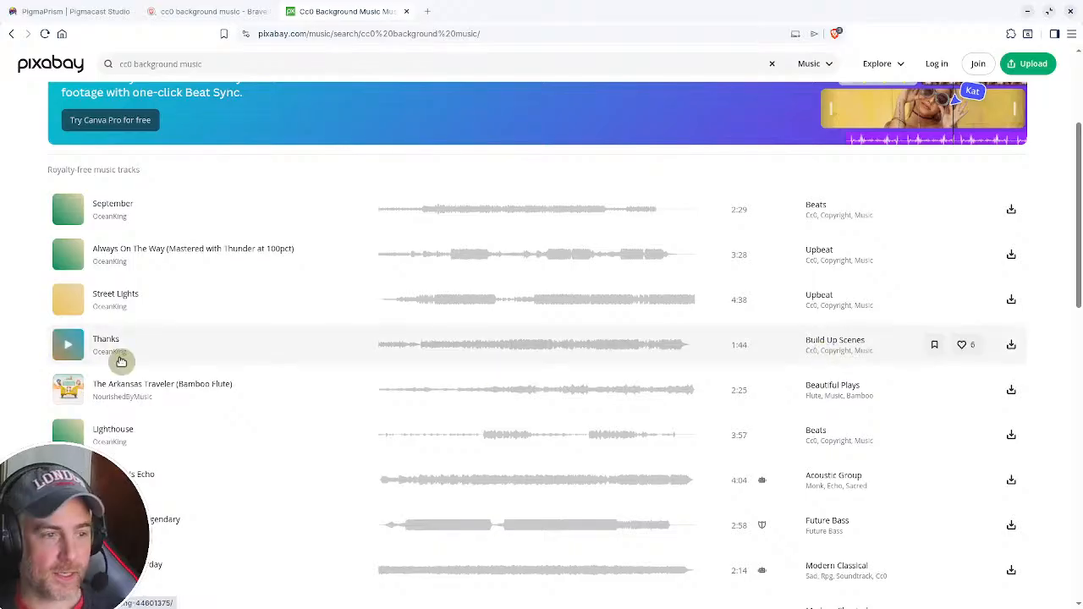
left_click(70, 345)
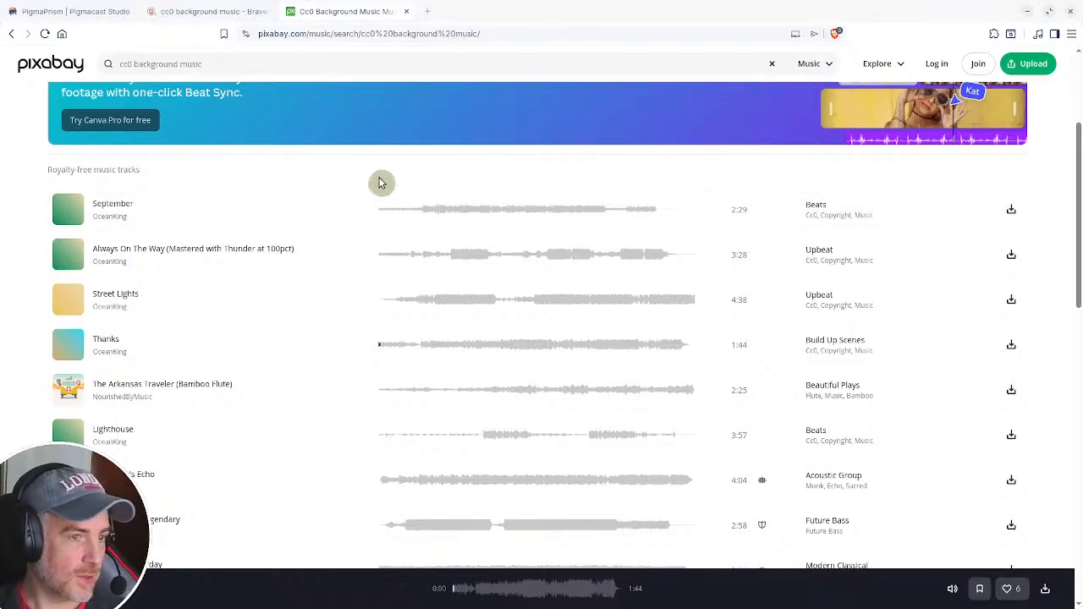
left_click(70, 209)
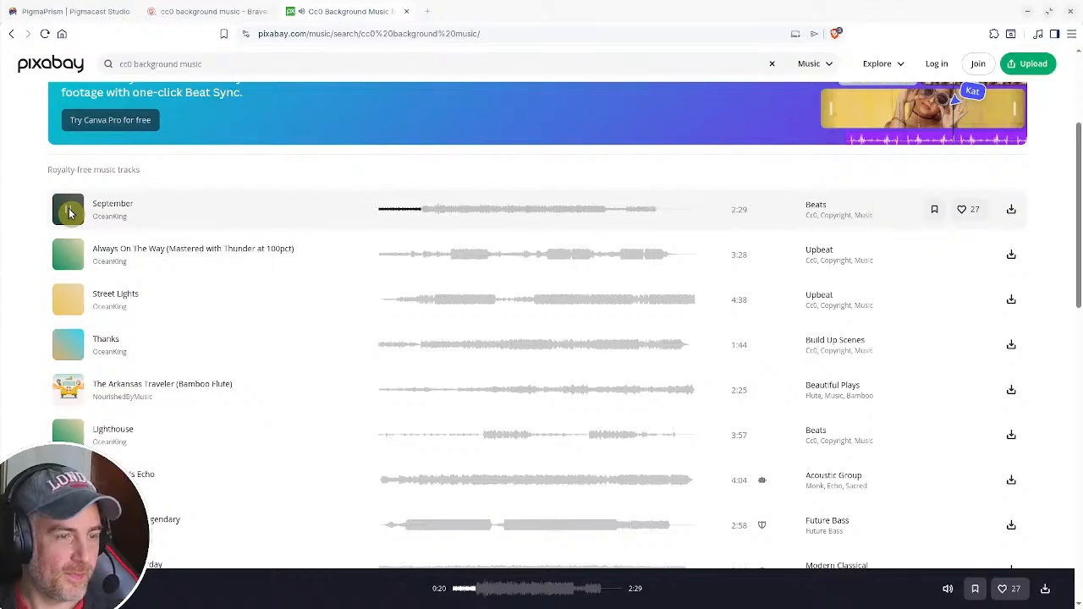
- Audition "Always On The Way (Mastered with Thunder at 100pct)" and "Street Lights" at several points in each track
left_click(66, 261)
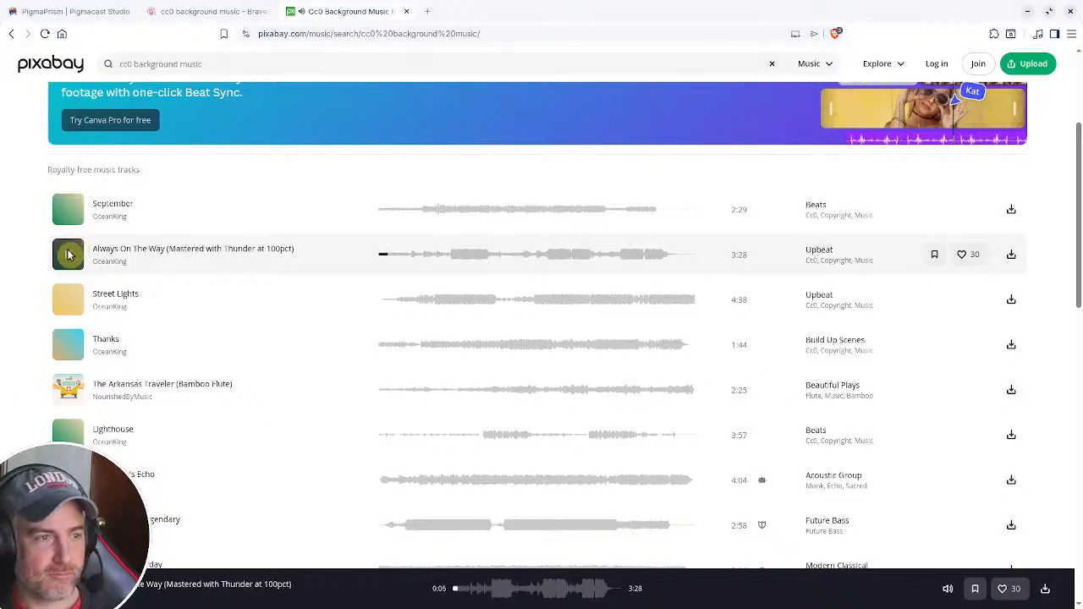
left_click(412, 255)
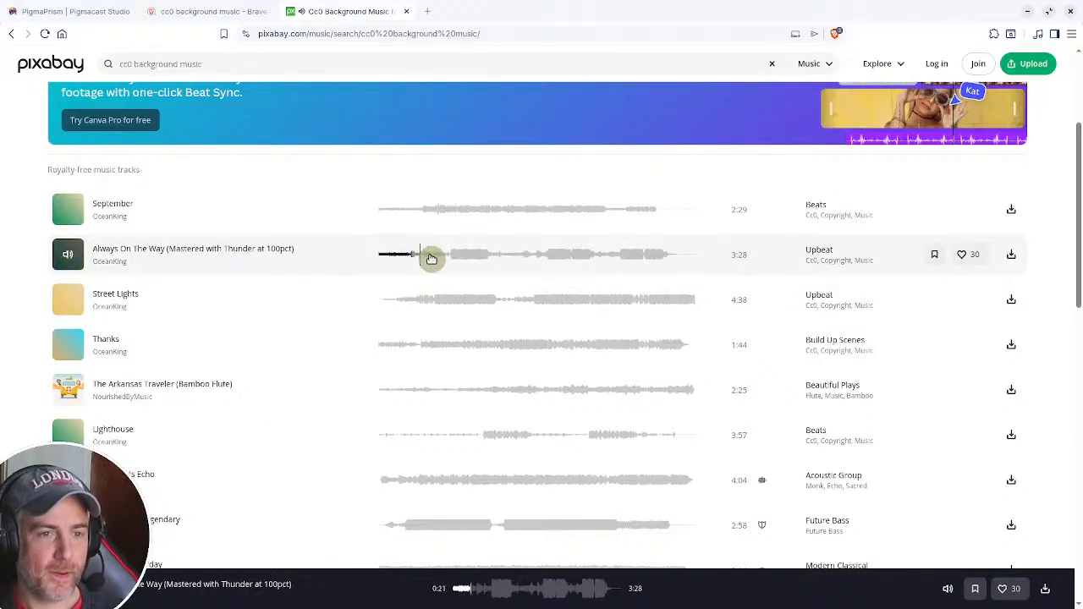
left_click(434, 256)
left_click(458, 256)
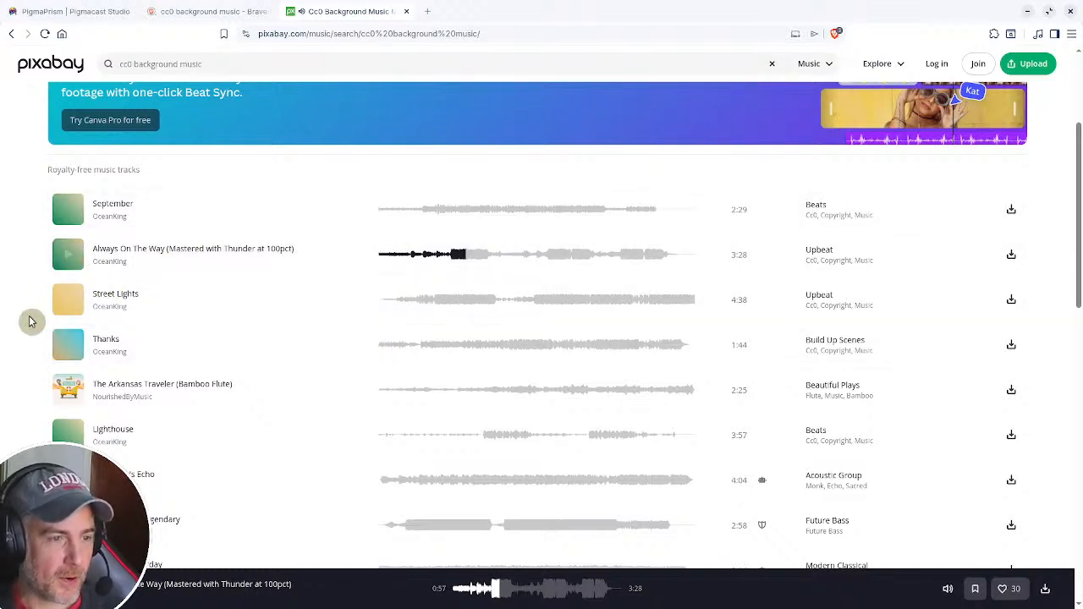
left_click(67, 300)
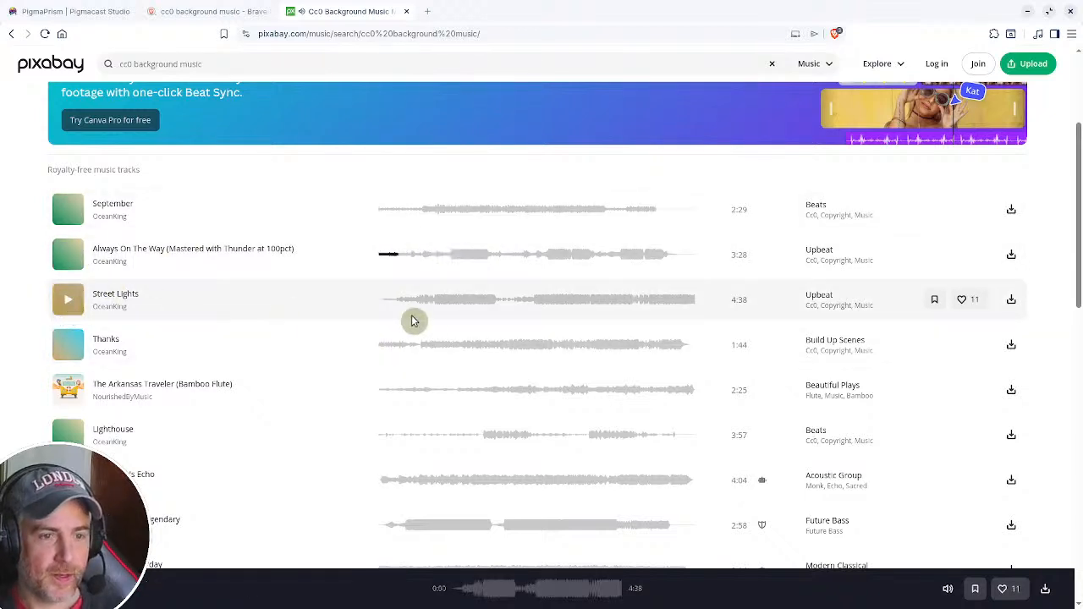
left_click(410, 301)
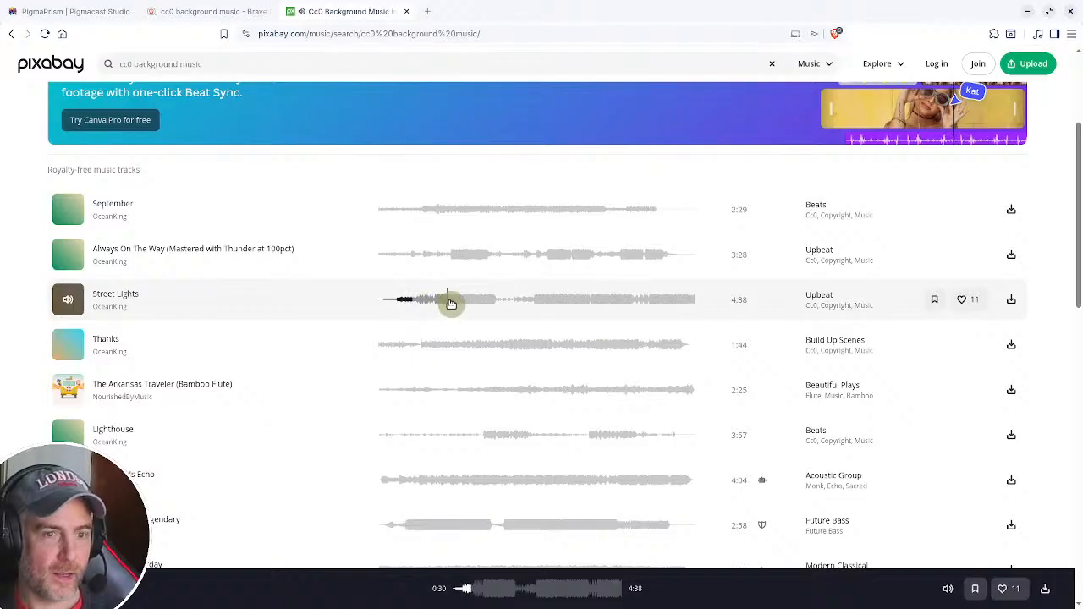
left_click(448, 305)
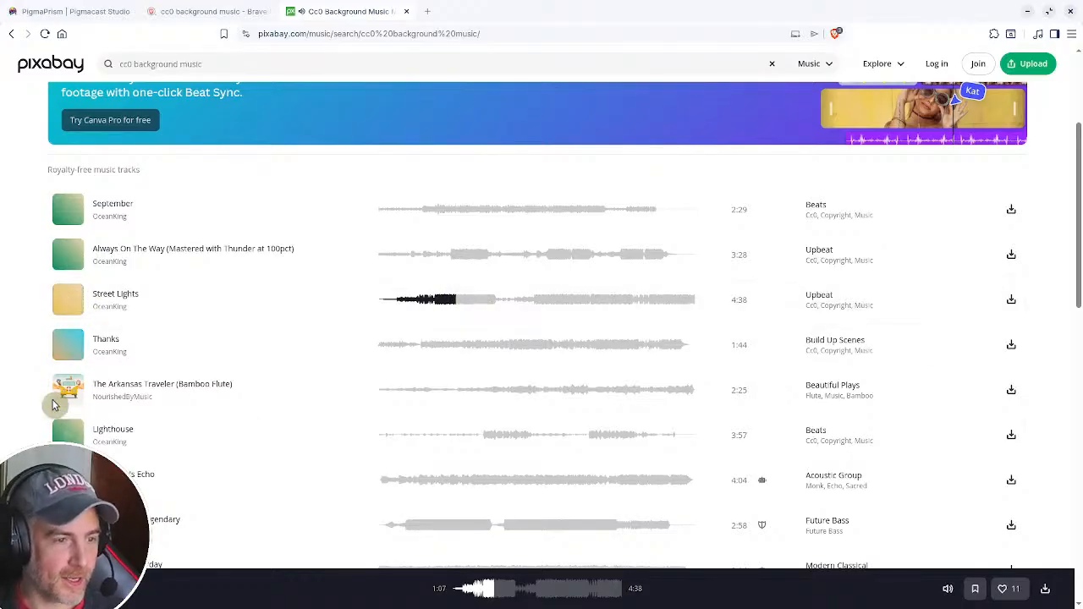
- Narrow the results to the "background music" tag and audition the first track, "Background Music", from about 0:20
scroll(68, 423, "down", 1)
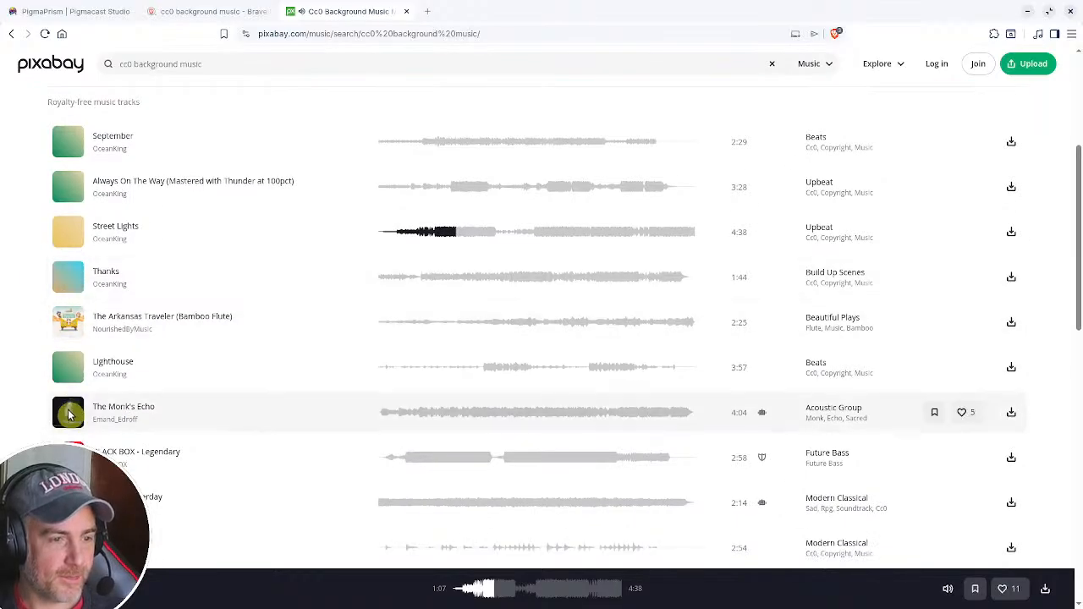
scroll(73, 330, "up", 3)
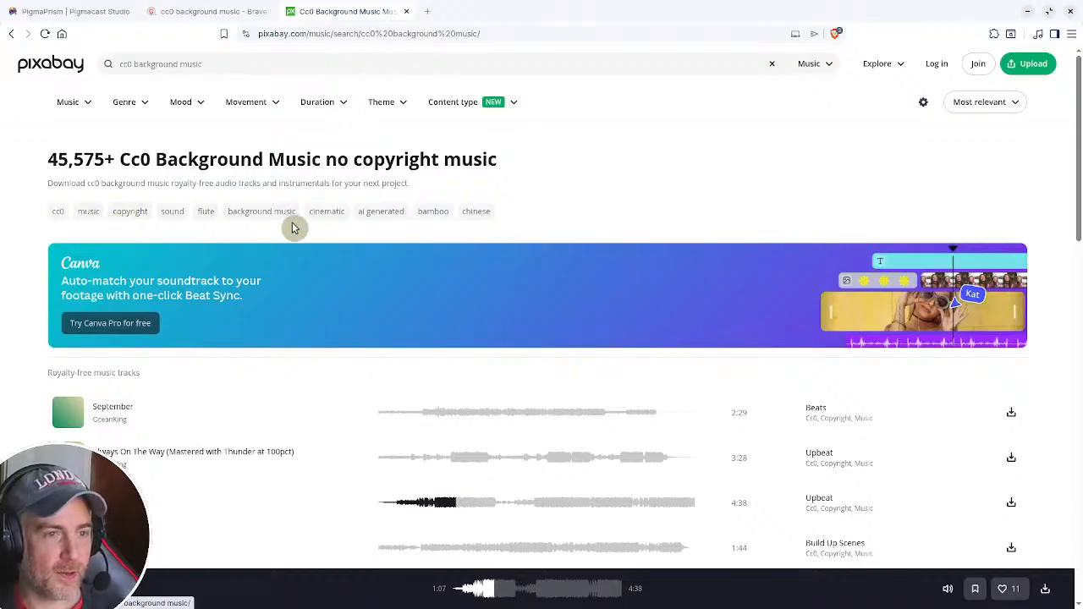
left_click(264, 213)
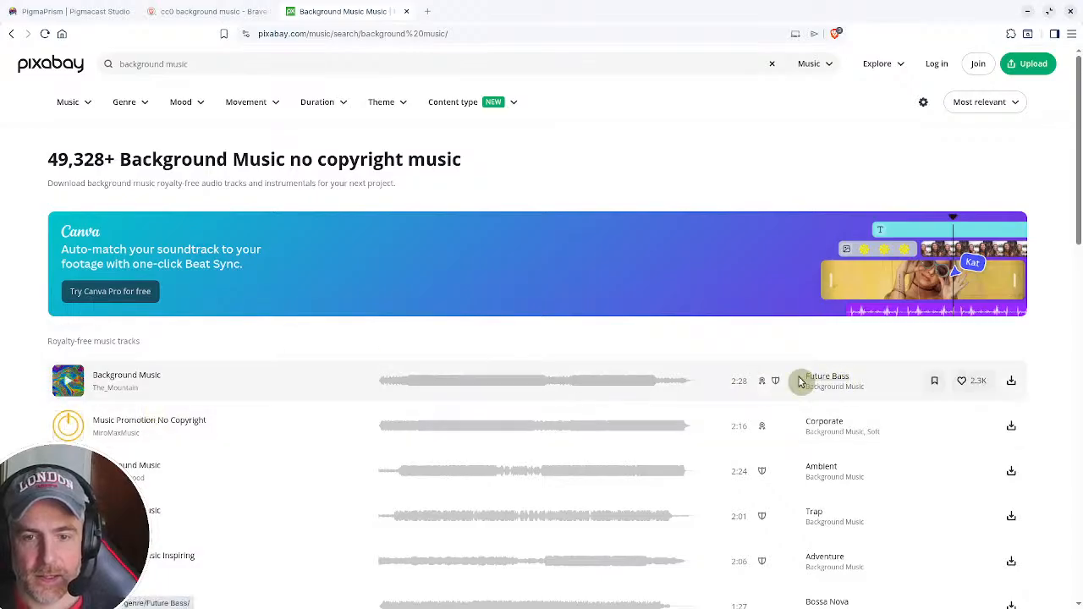
left_click(68, 381)
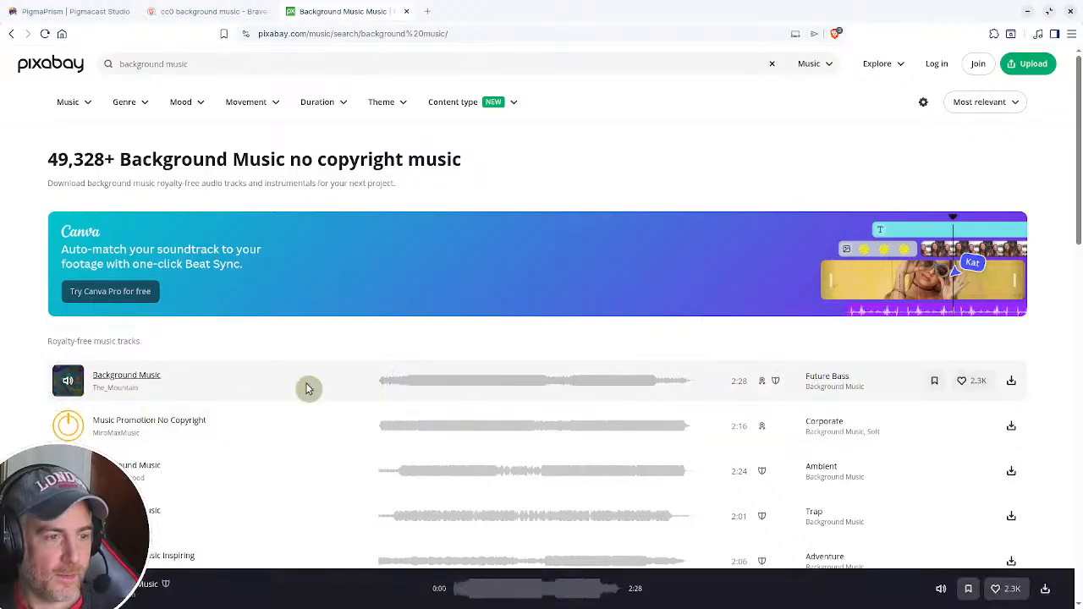
left_click(425, 386)
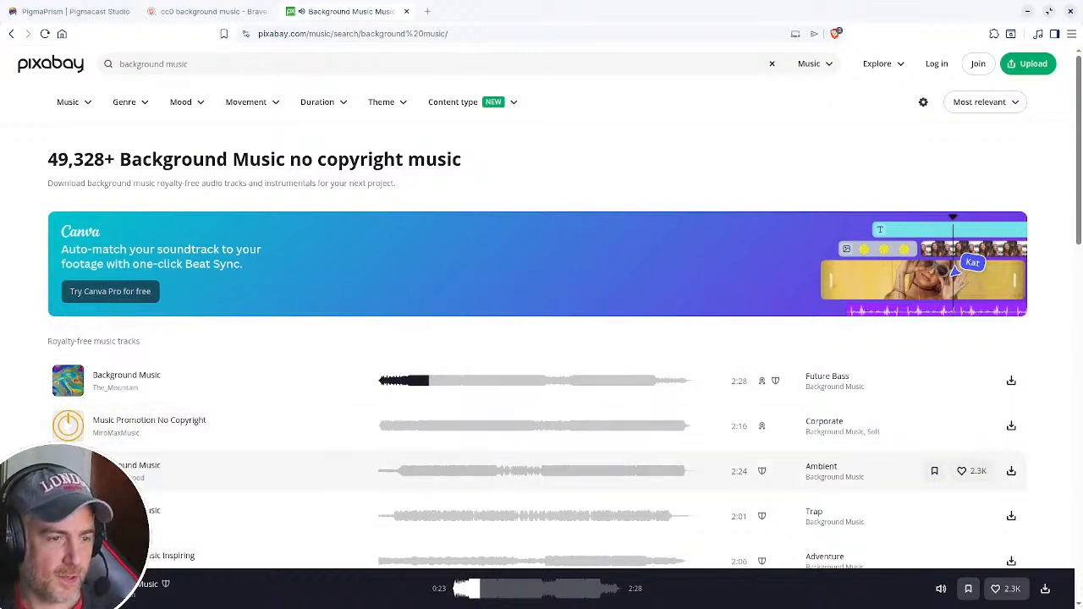
- Audition "Music Promotion No Copyright", check its Corporate genre listing and return to the background music results
scroll(72, 428, "down", 1)
left_click(71, 363)
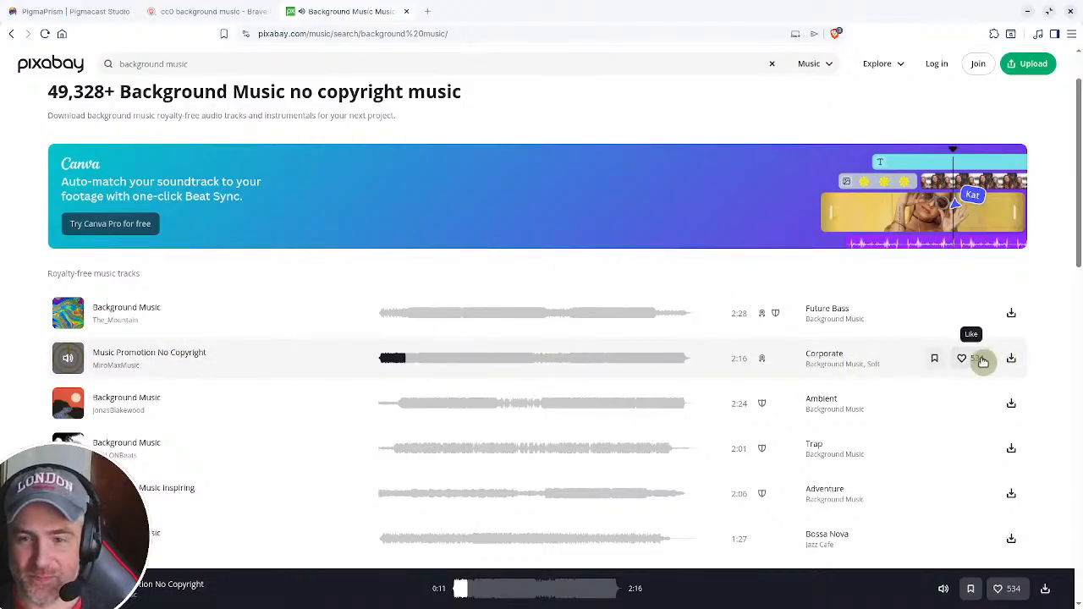
left_click(834, 356)
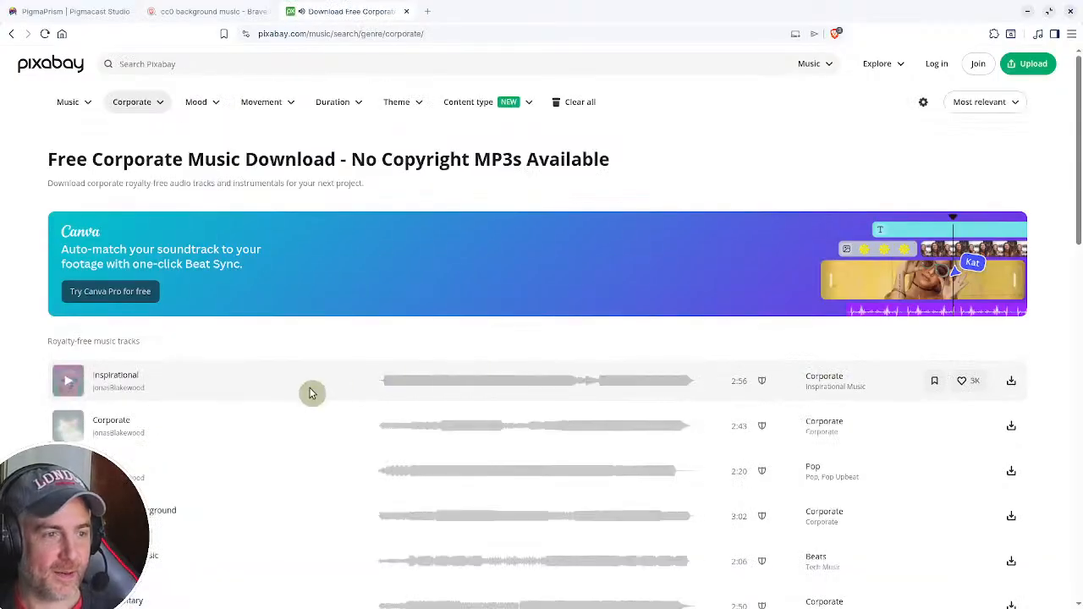
left_click(14, 38)
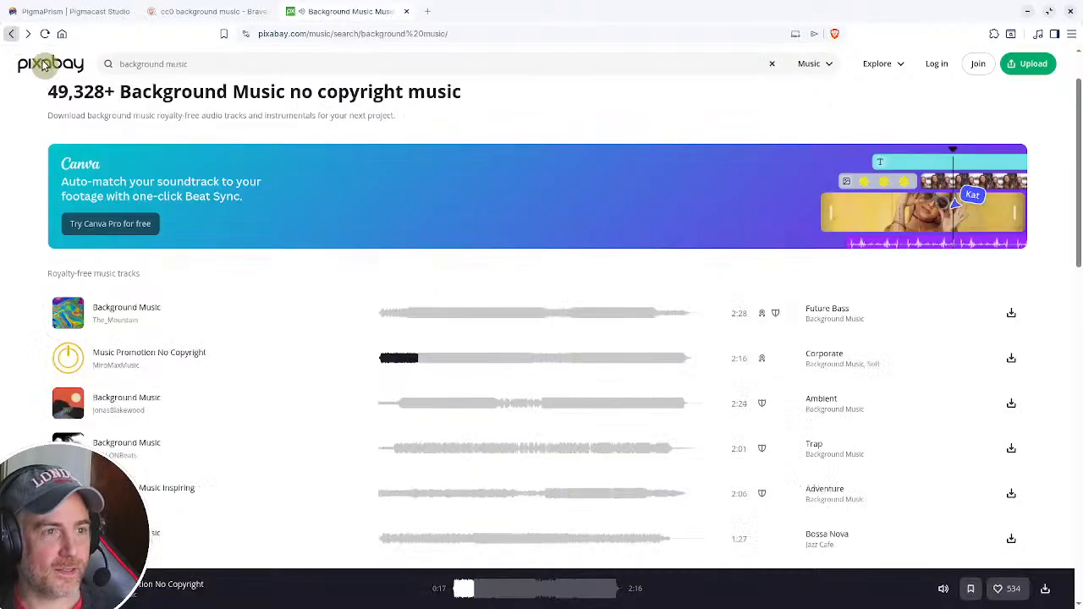
- Open the "Music Promotion No Copyright" track page, expand the artist's description and read the track's usage note
left_click(152, 358)
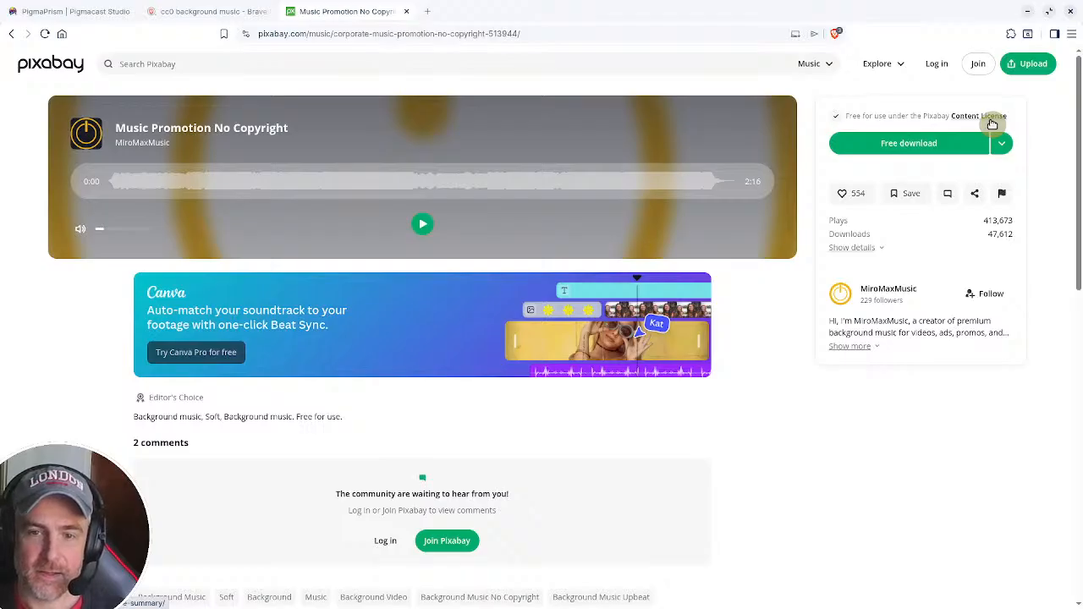
left_click(853, 347)
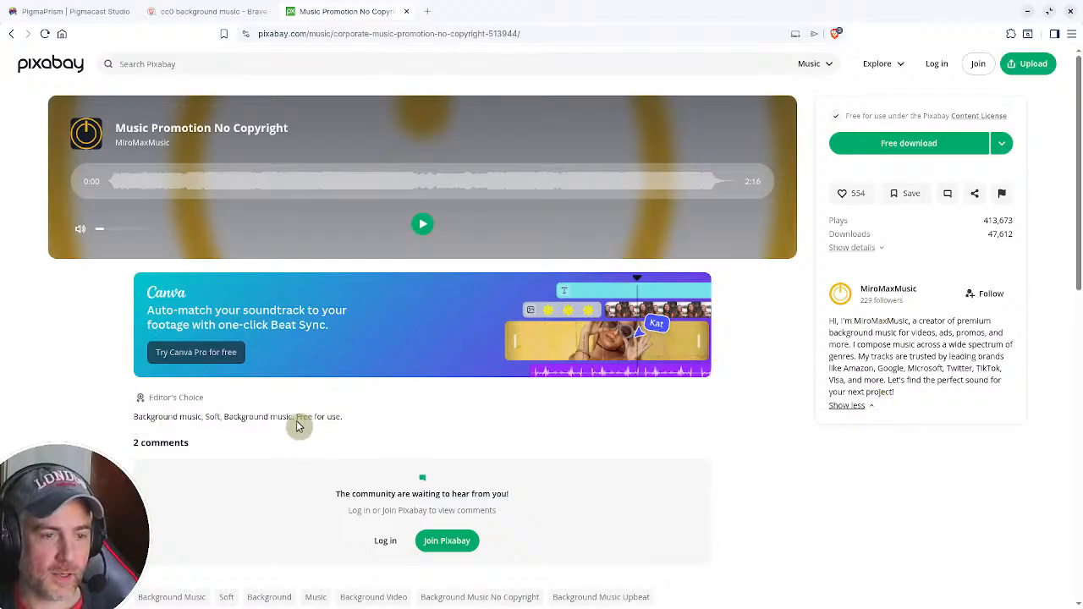
left_click_drag(295, 423, 342, 423)
left_click_drag(129, 417, 380, 426)
left_click(649, 422)
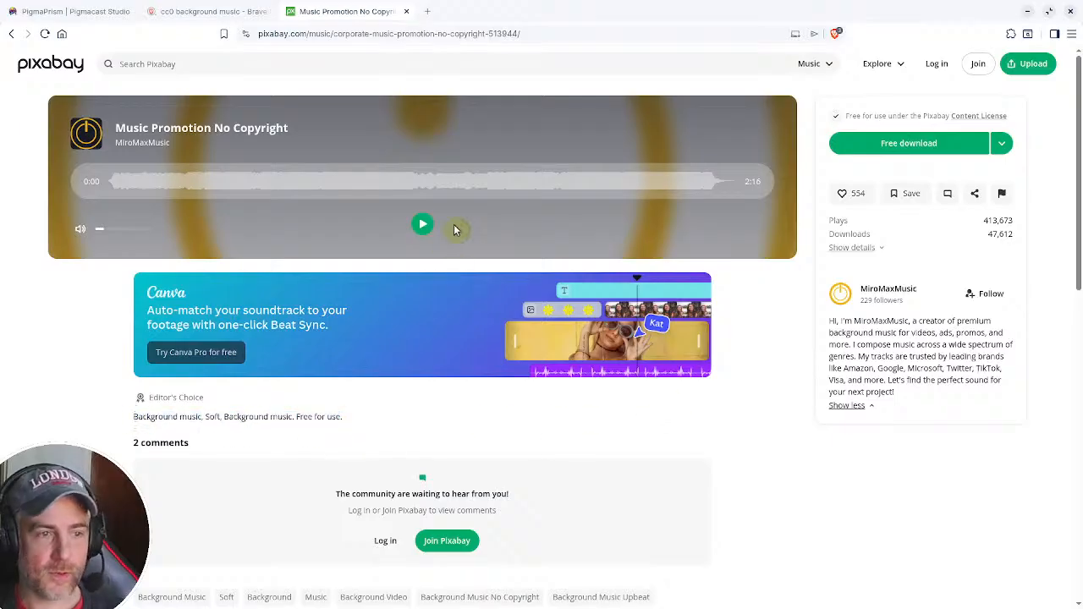
- Open Pixabay's Content License summary and examine the prohibited uses, especially the rule on trademarks, logos and brands
left_click(972, 118)
left_click(525, 11)
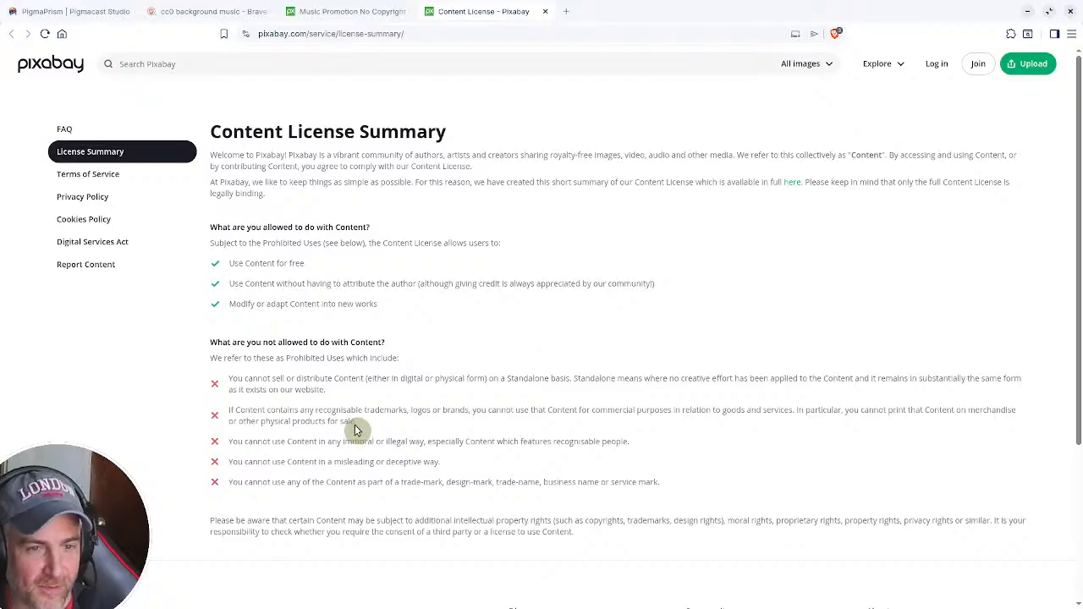
left_click_drag(355, 428, 230, 415)
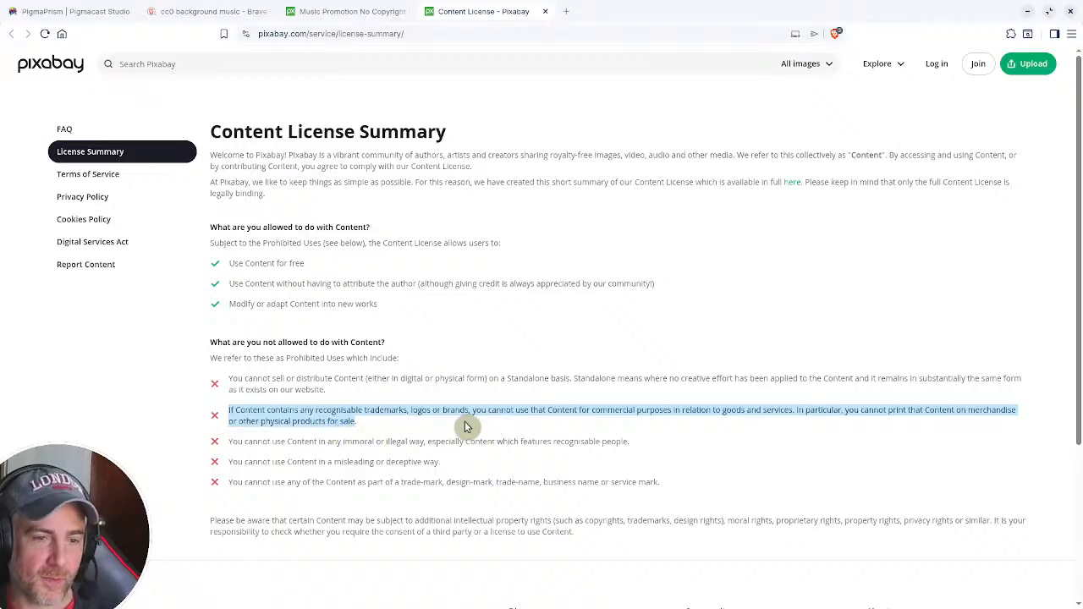
left_click(419, 419)
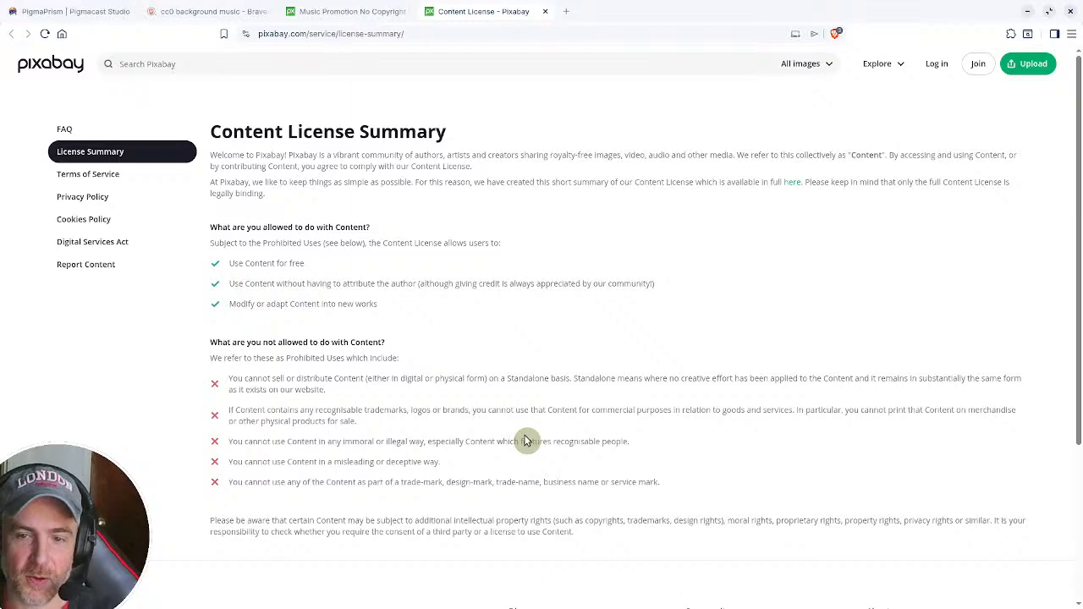
left_click(357, 11)
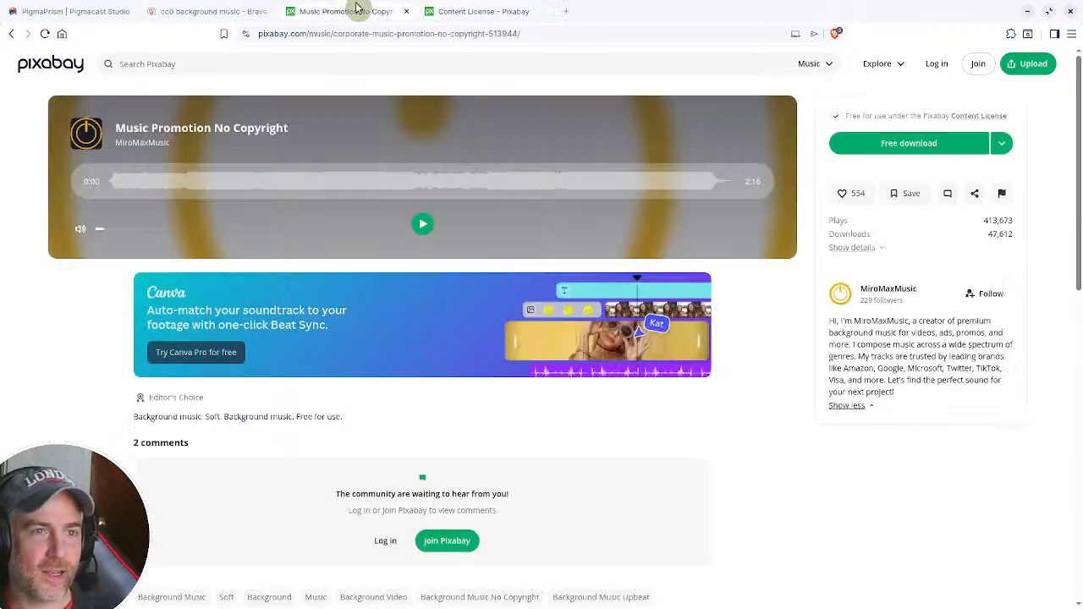
left_click(489, 11)
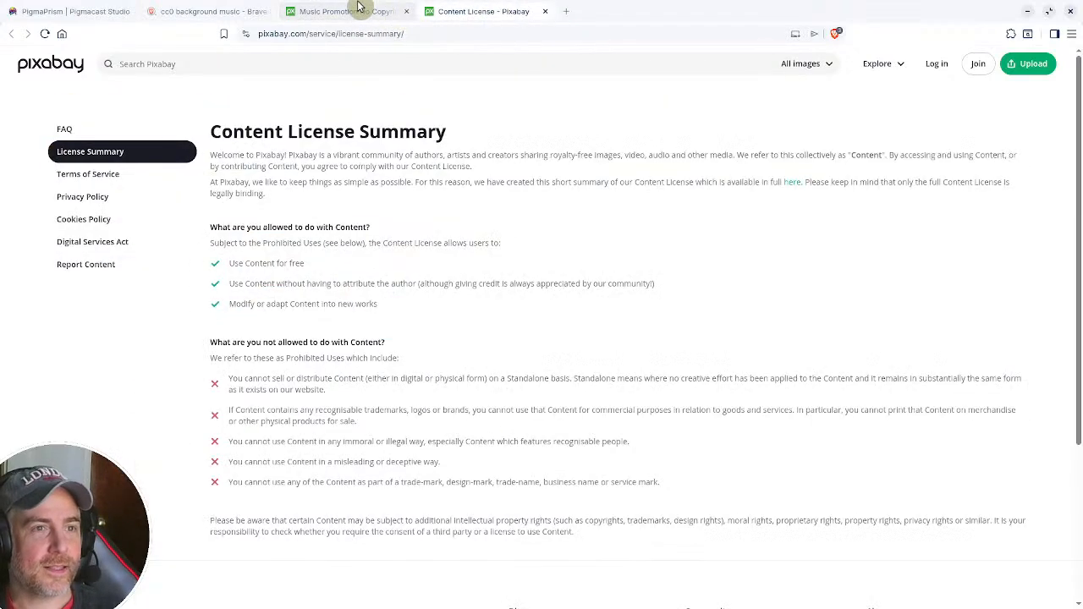
- Return to the background music results and audition the two "No Copyright Music" tracks, Beats and Funk
left_click(364, 11)
left_click(11, 33)
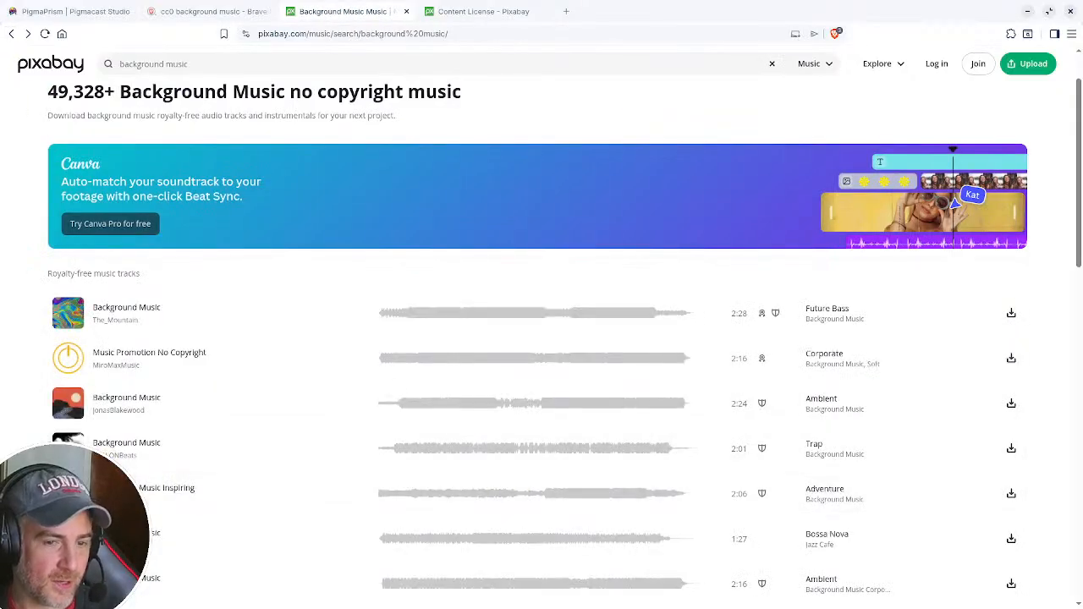
scroll(745, 381, "down", 2)
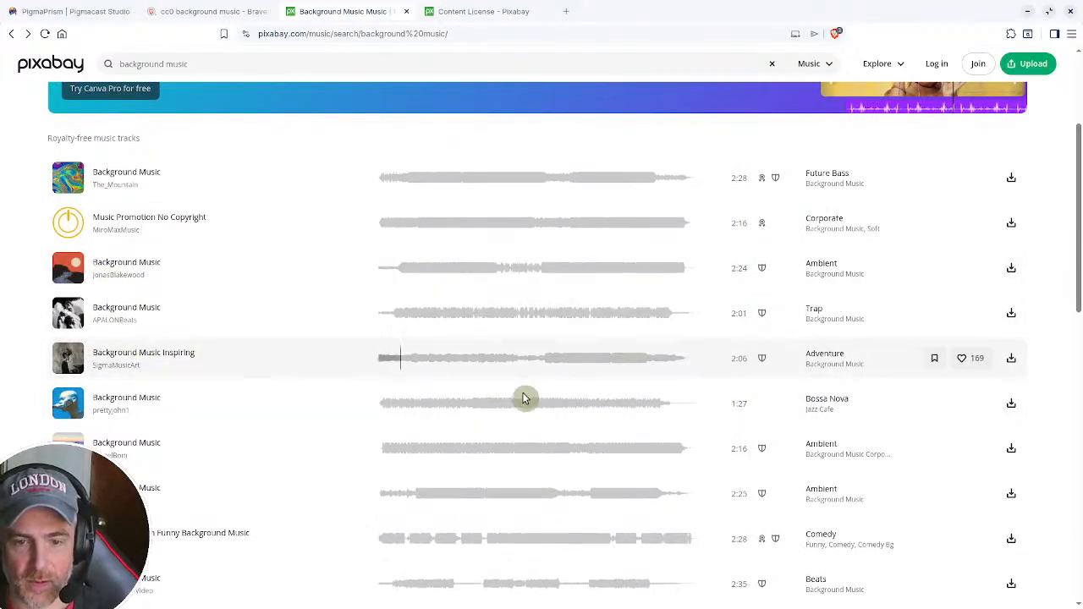
scroll(582, 413, "down", 4)
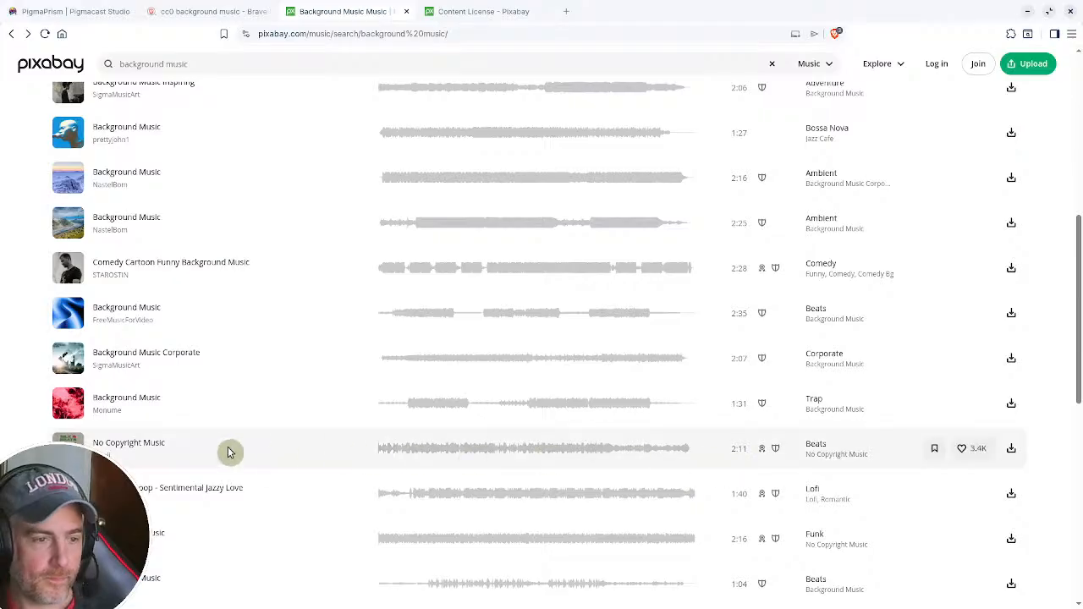
left_click(67, 449)
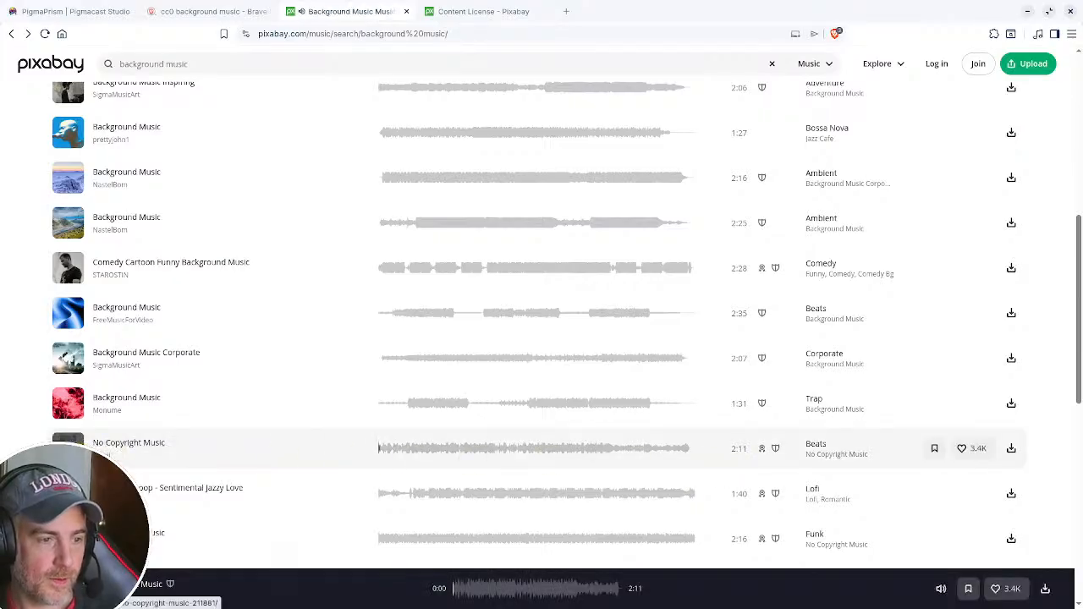
scroll(177, 460, "down", 3)
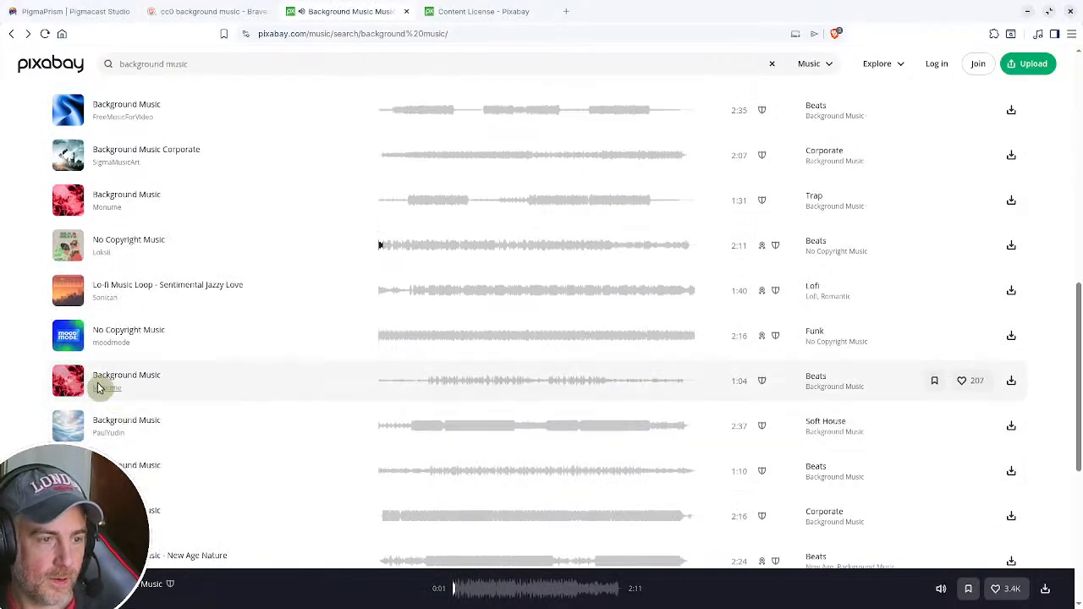
left_click(68, 336)
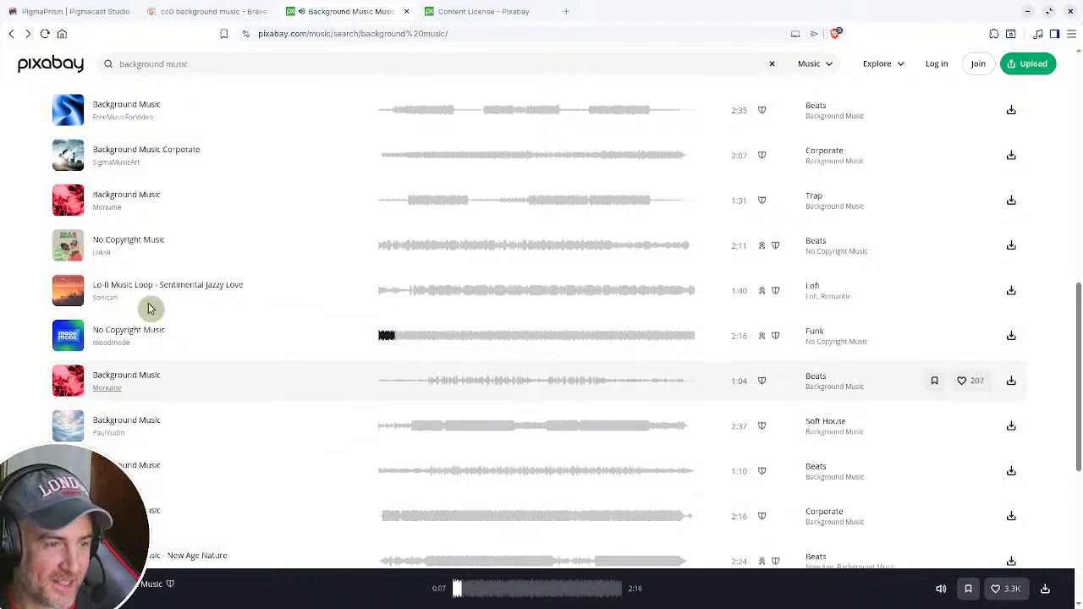
- Browse the background music list by genre and audition the "Background Music Corporate" track
scroll(261, 296, "up", 6)
scroll(254, 303, "up", 4)
scroll(251, 306, "down", 1)
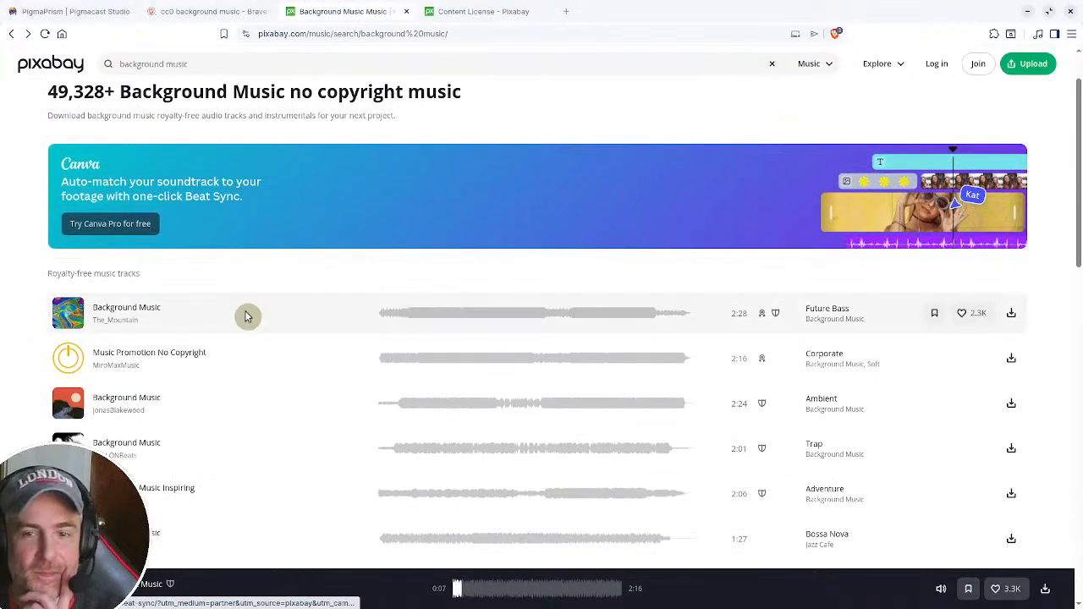
scroll(241, 312, "down", 3)
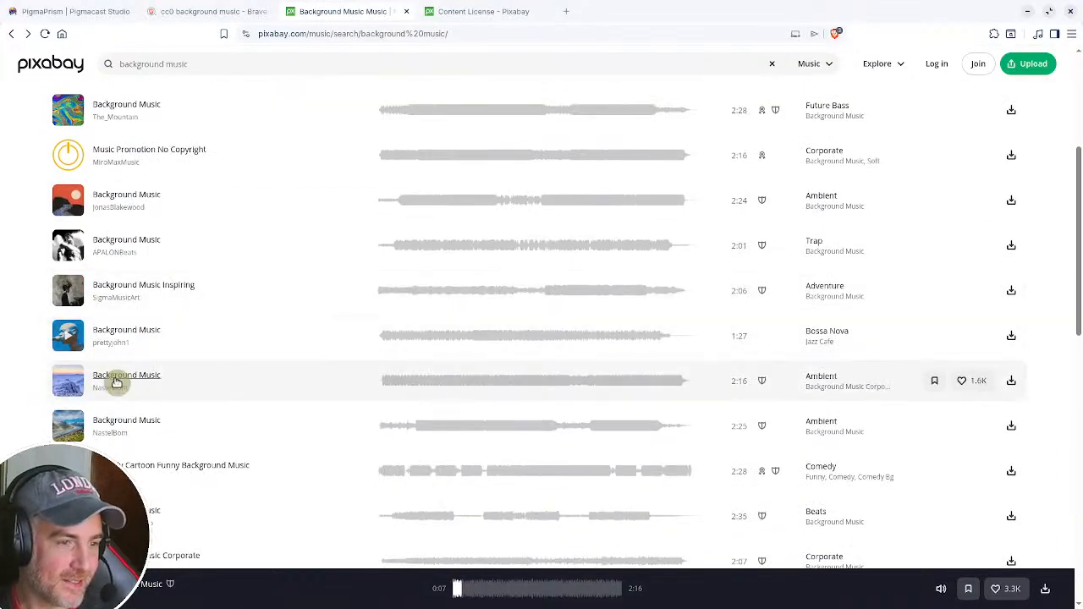
scroll(106, 411, "down", 2)
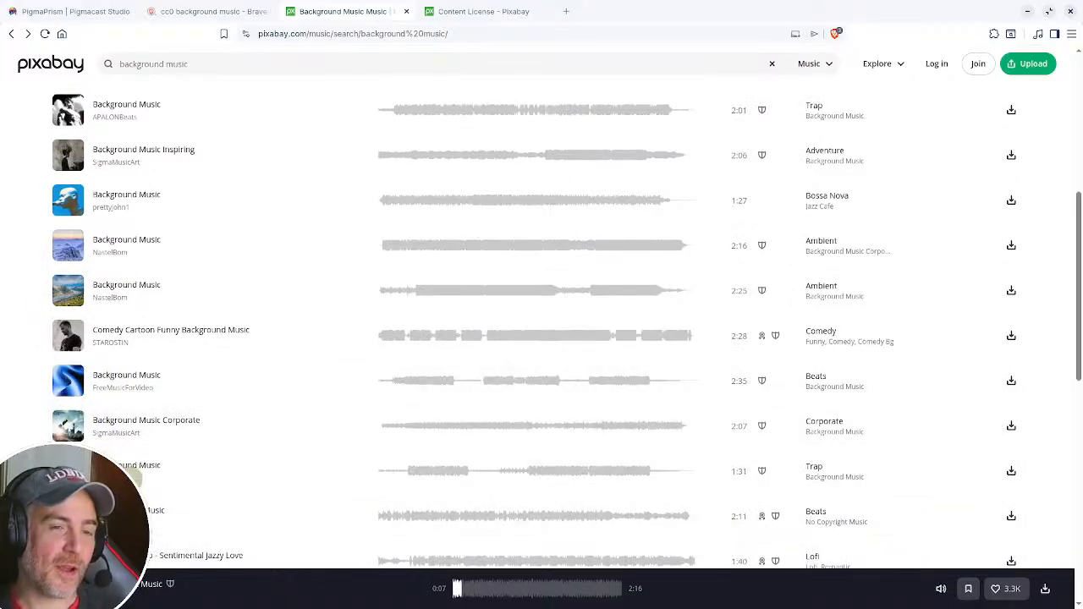
scroll(166, 455, "up", 4)
scroll(166, 455, "up", 2)
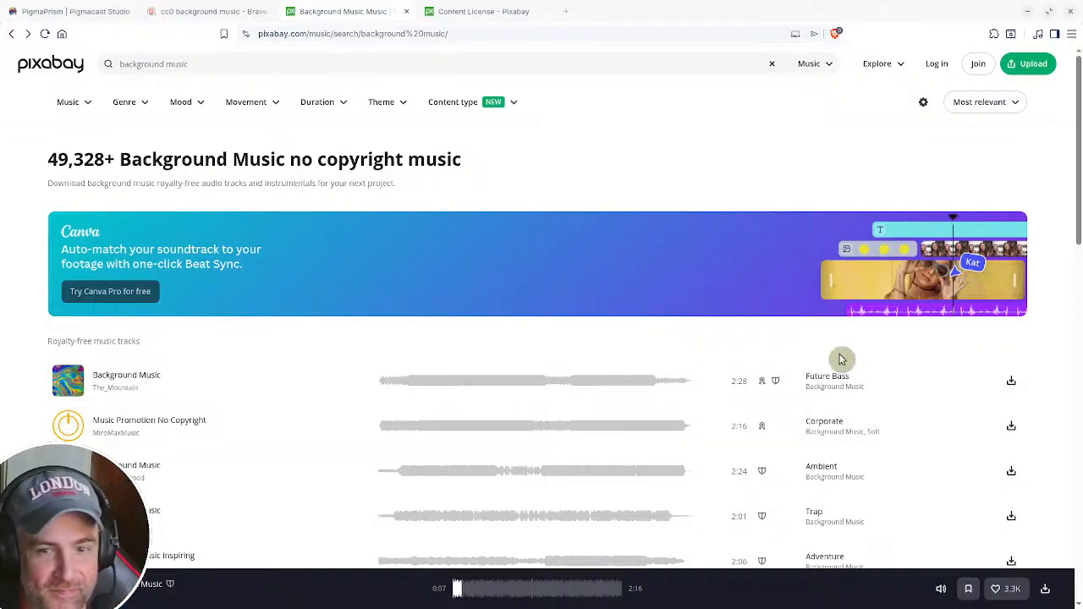
scroll(787, 380, "down", 2)
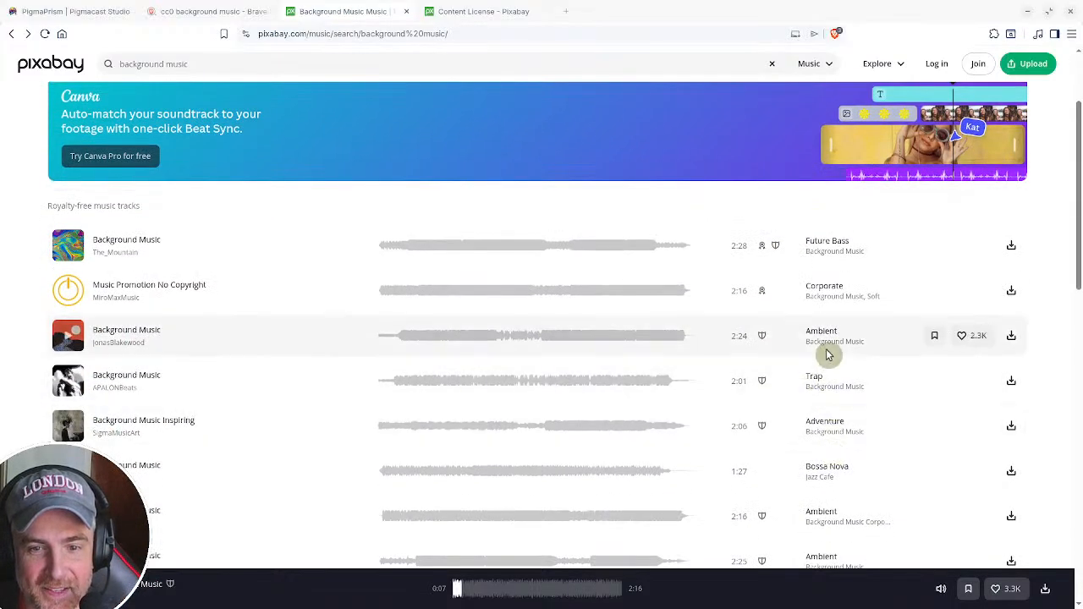
scroll(829, 360, "down", 2)
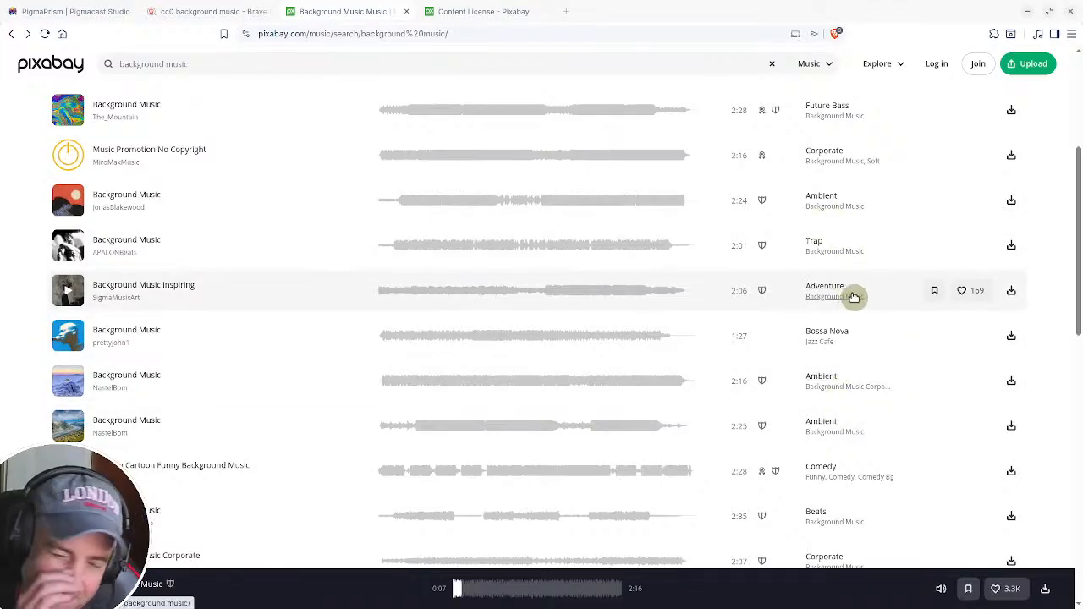
scroll(852, 355, "down", 3)
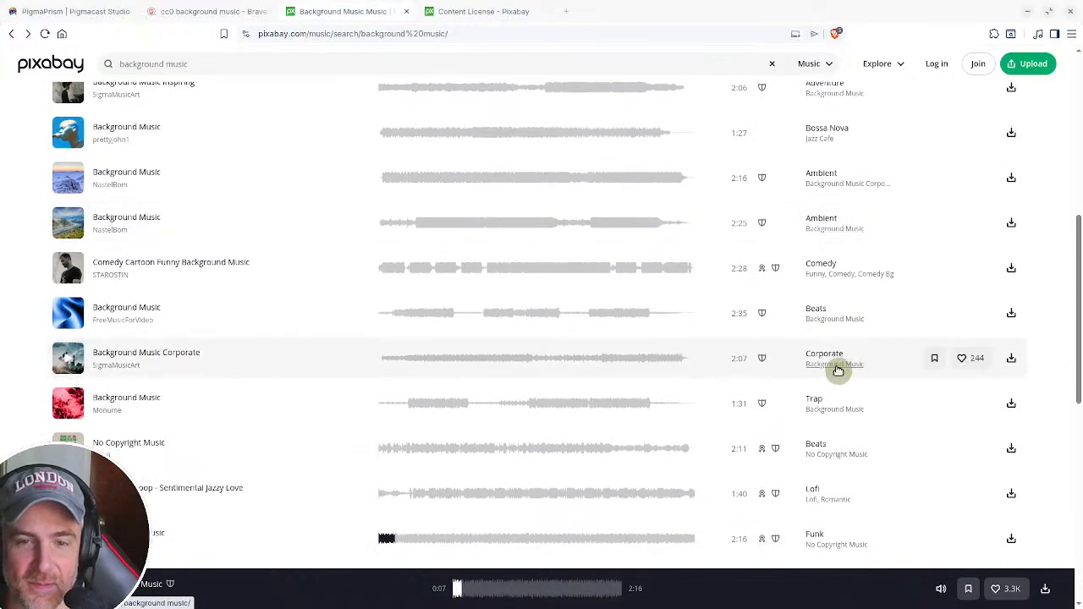
left_click(69, 359)
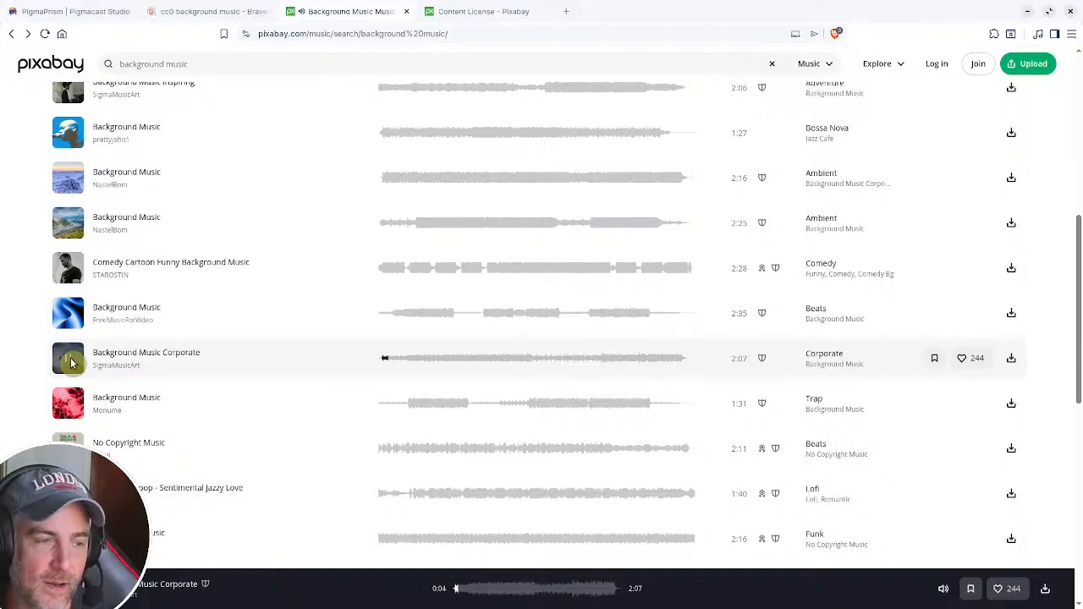
scroll(552, 148, "up", 6)
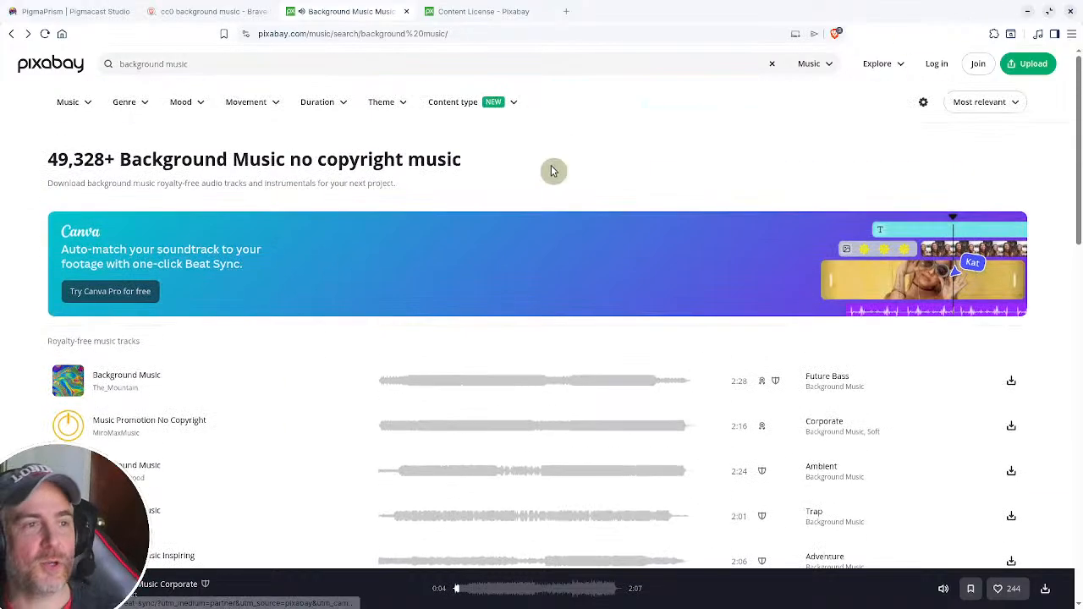
- Go back to the "cc0 background music" web search and open the OpenGameArt.org CC0 Music result in a separate tab
left_click(515, 12)
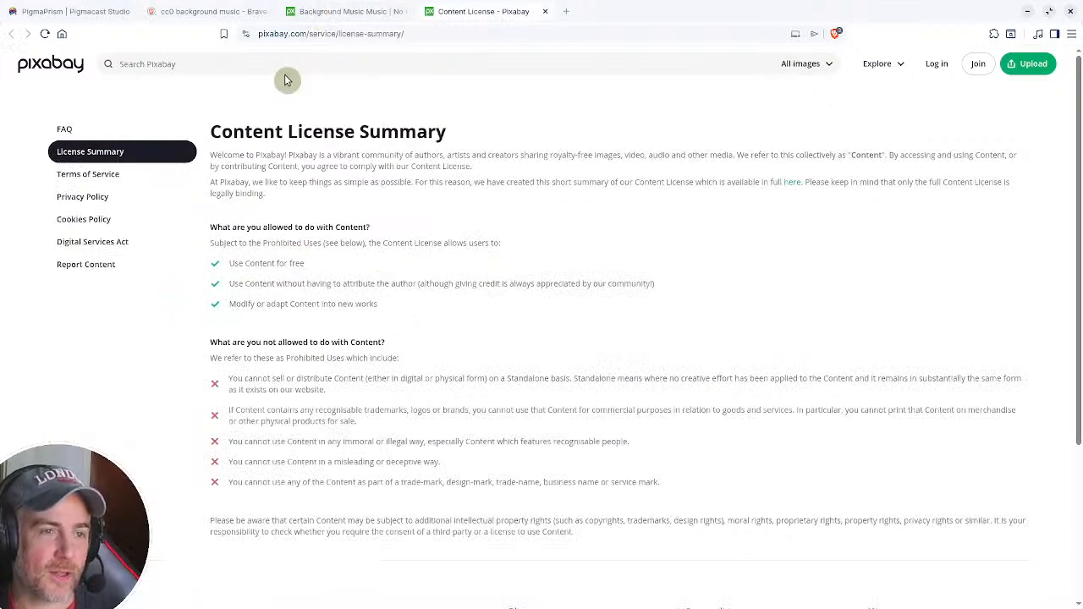
left_click(322, 12)
left_click(203, 10)
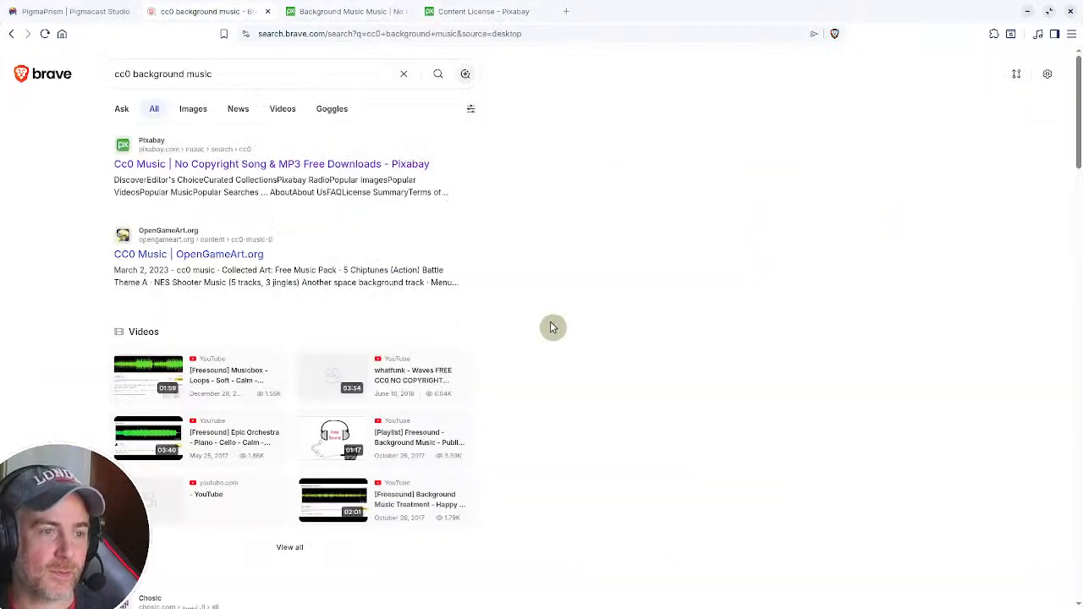
middle_click(186, 264)
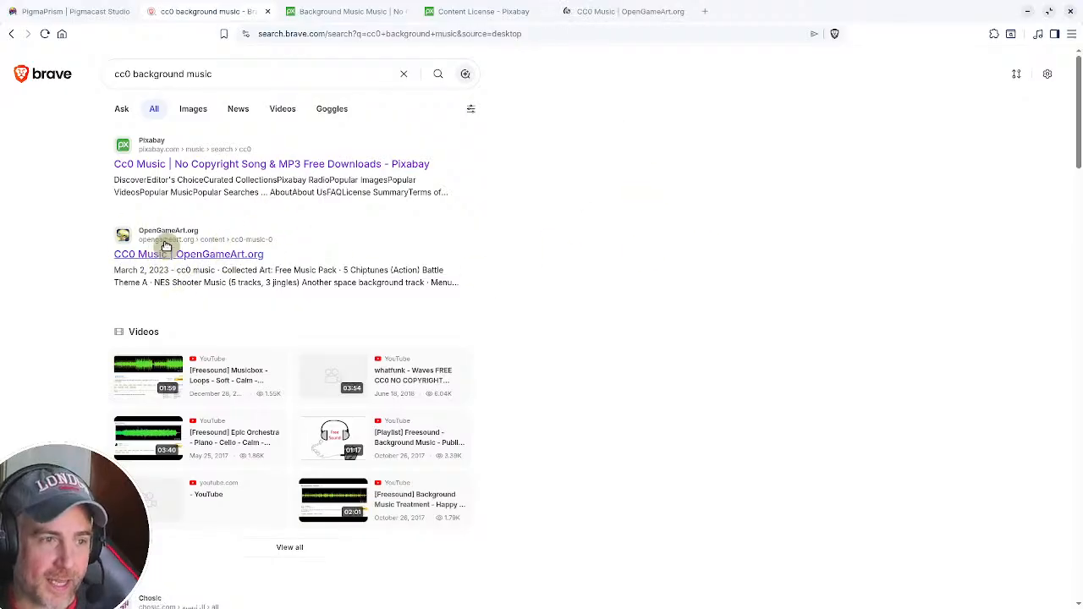
left_click(631, 12)
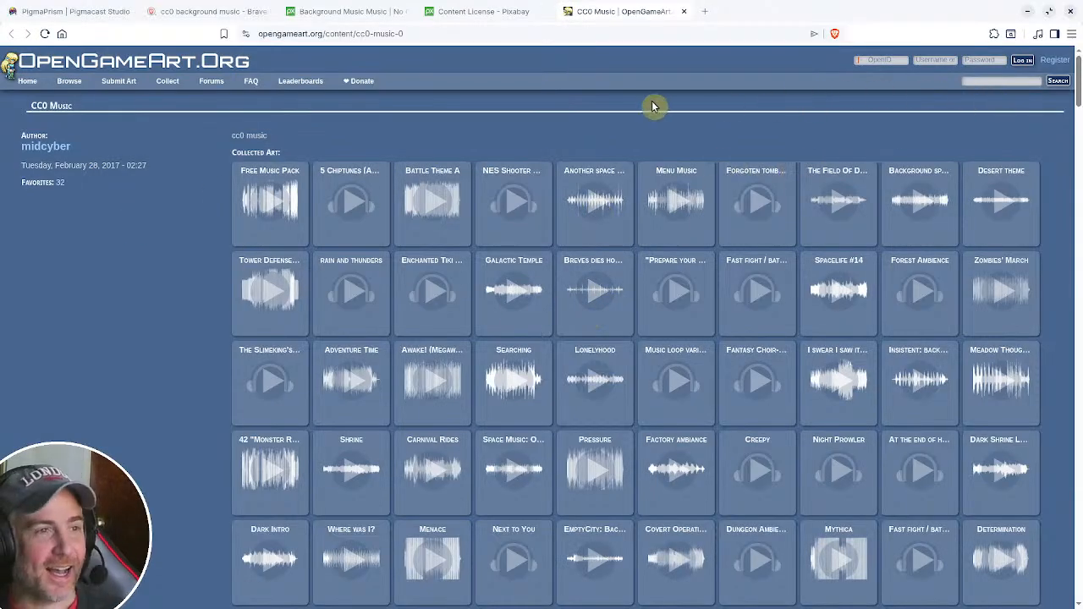
- Look through the CC0 Music collection and search the page's track titles for "corp" and "backg"
scroll(415, 251, "down", 8)
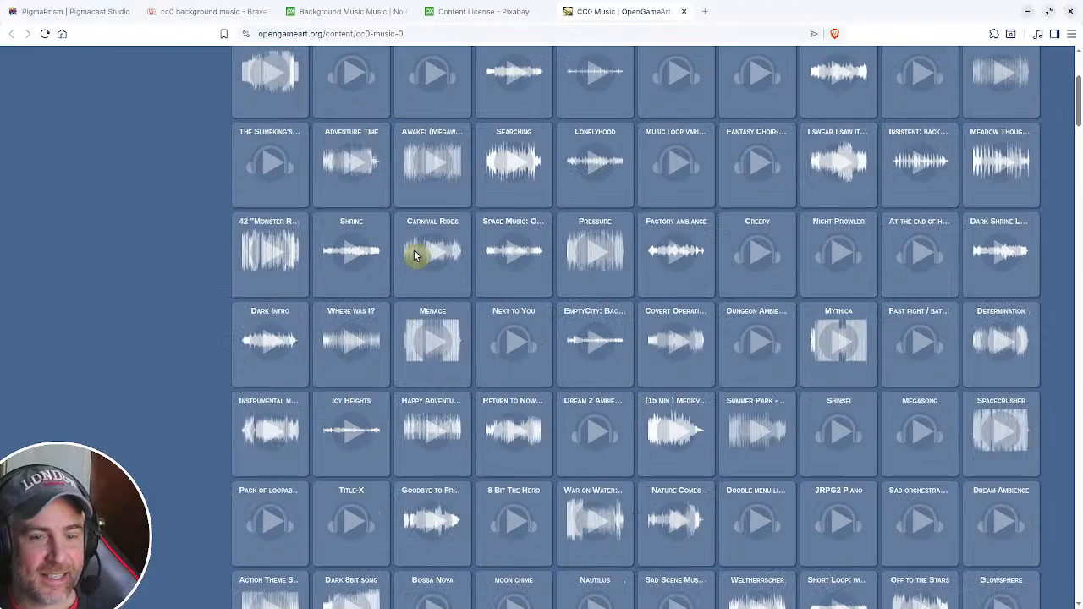
scroll(419, 266, "down", 15)
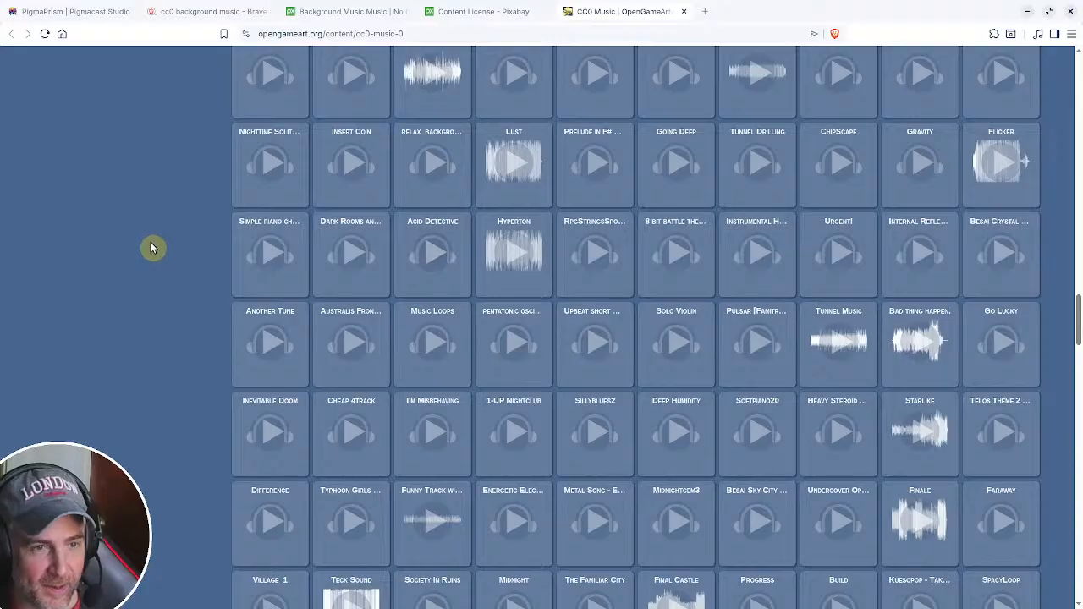
key("ctrl+f")
type("co")
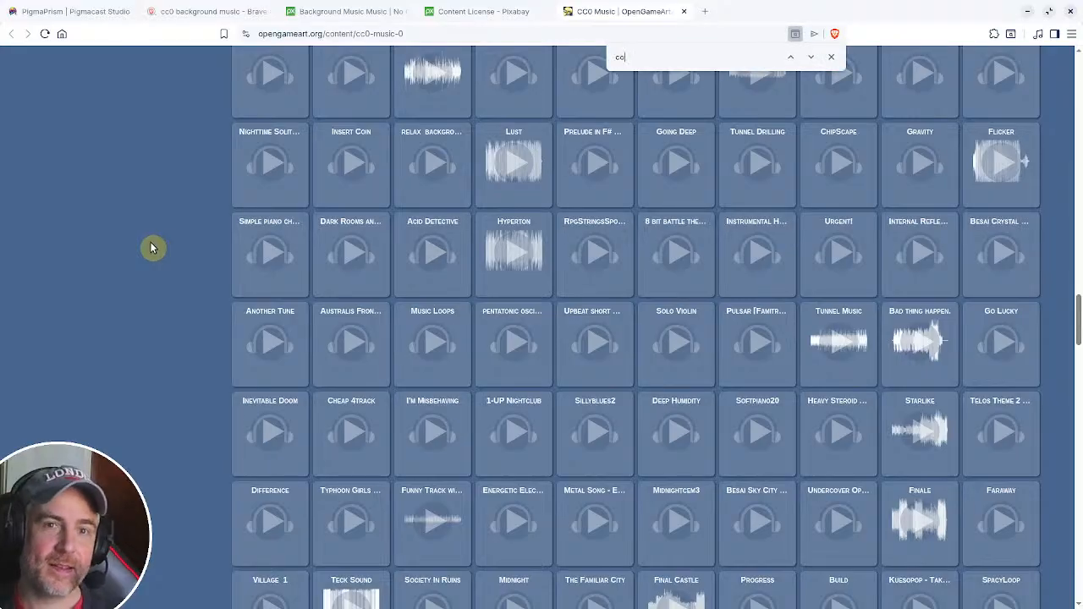
type("rp")
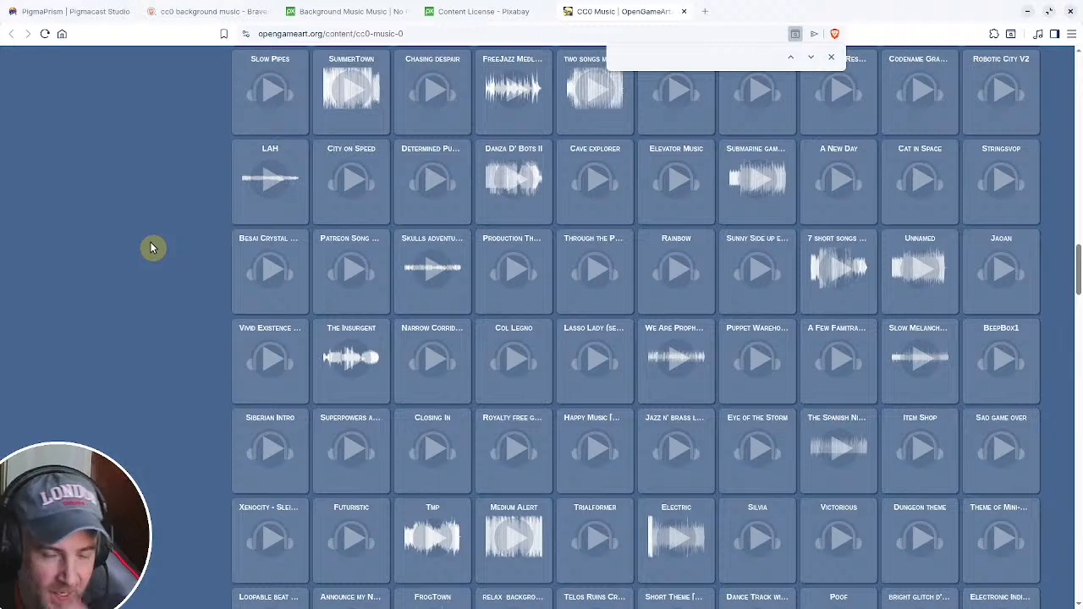
type("backg")
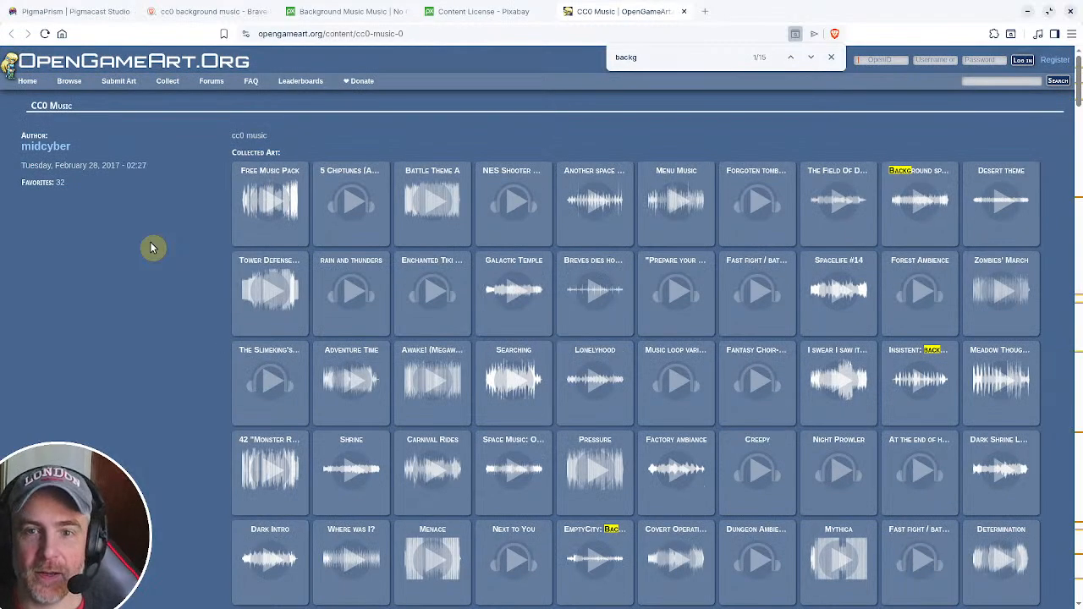
- Audition the "Background sp…" track, refine the page search to "backgr", and audition the "Insistent" and "EmptyCity" tracks
left_click(921, 203)
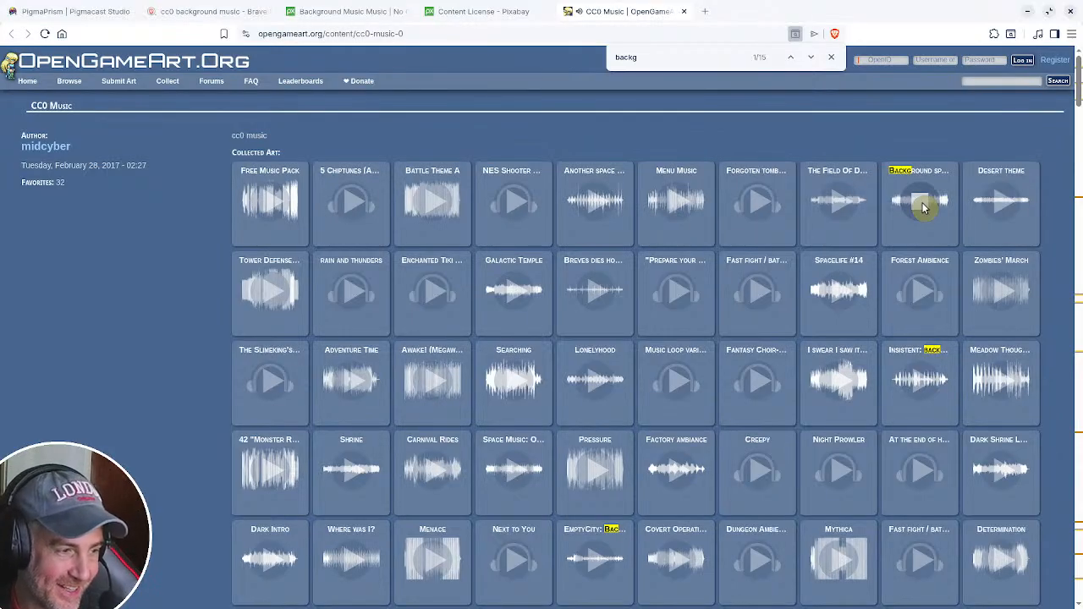
left_click(922, 205)
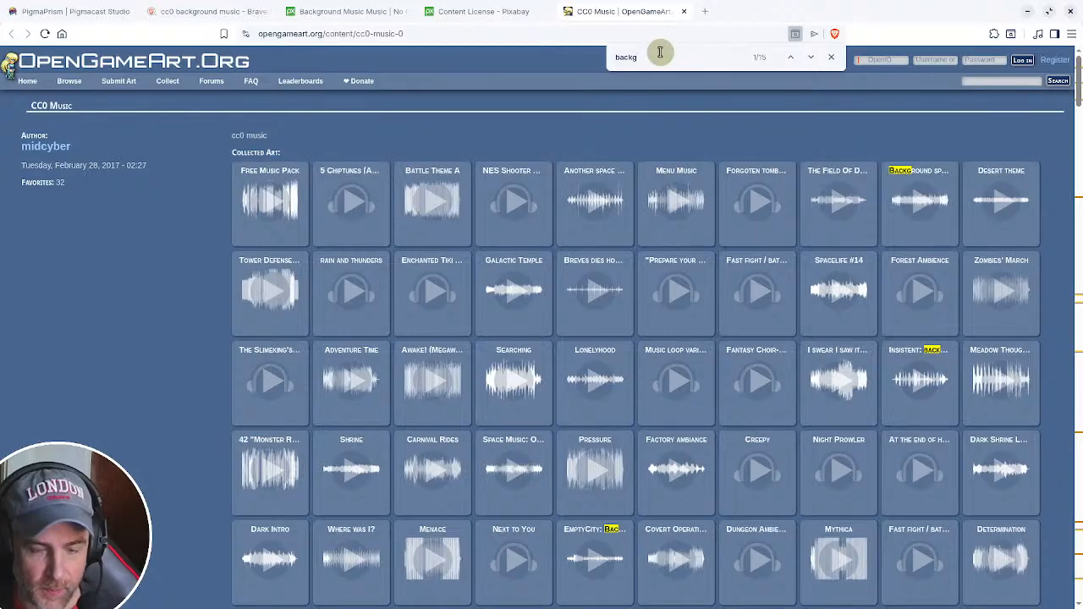
type("r")
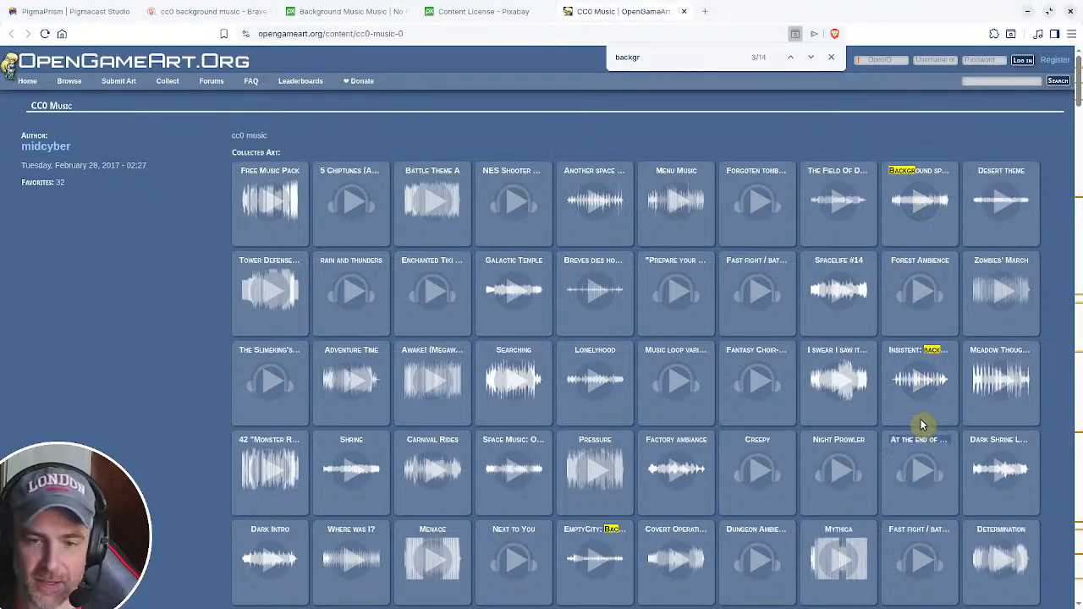
left_click(918, 385)
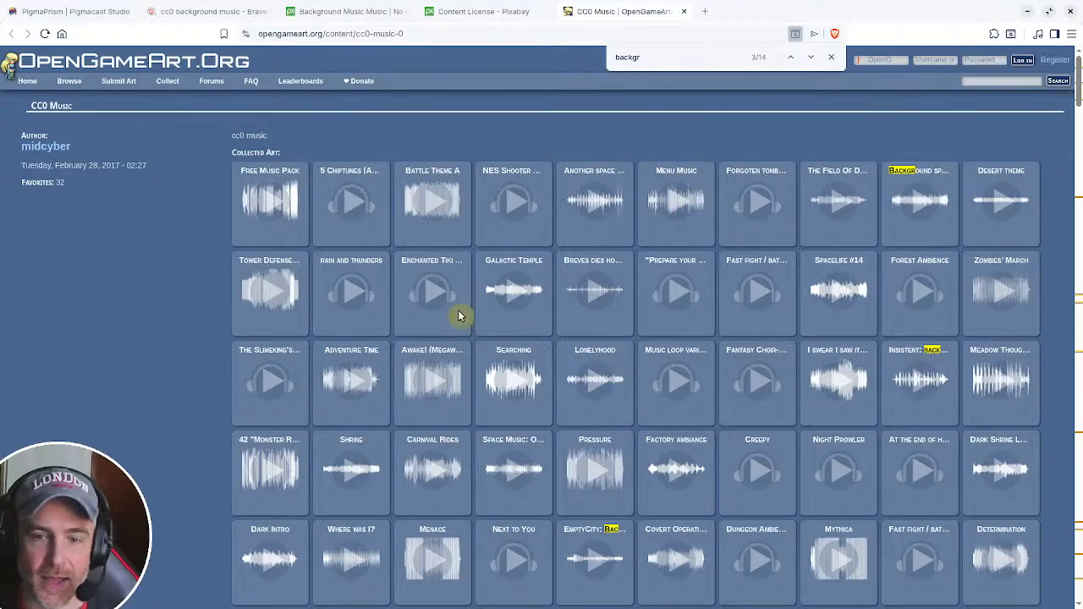
scroll(595, 389, "down", 4)
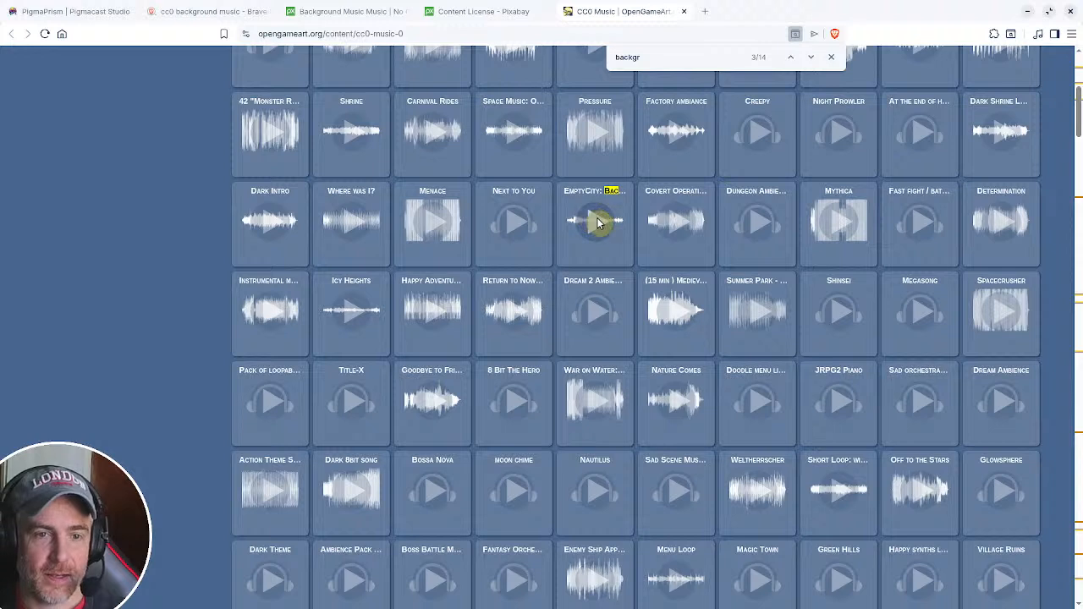
left_click(596, 225)
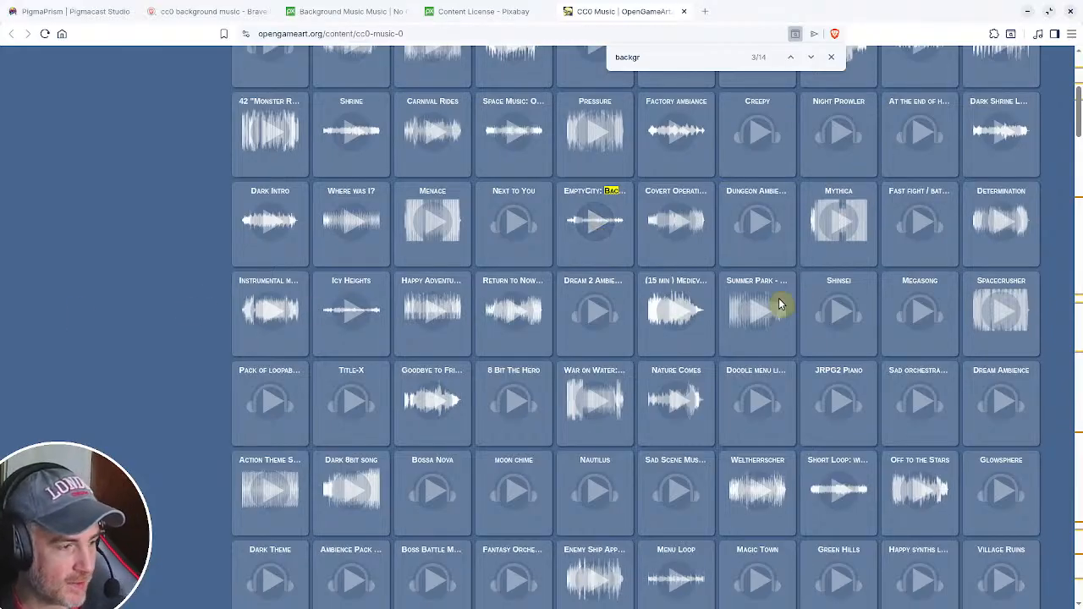
left_click(595, 223)
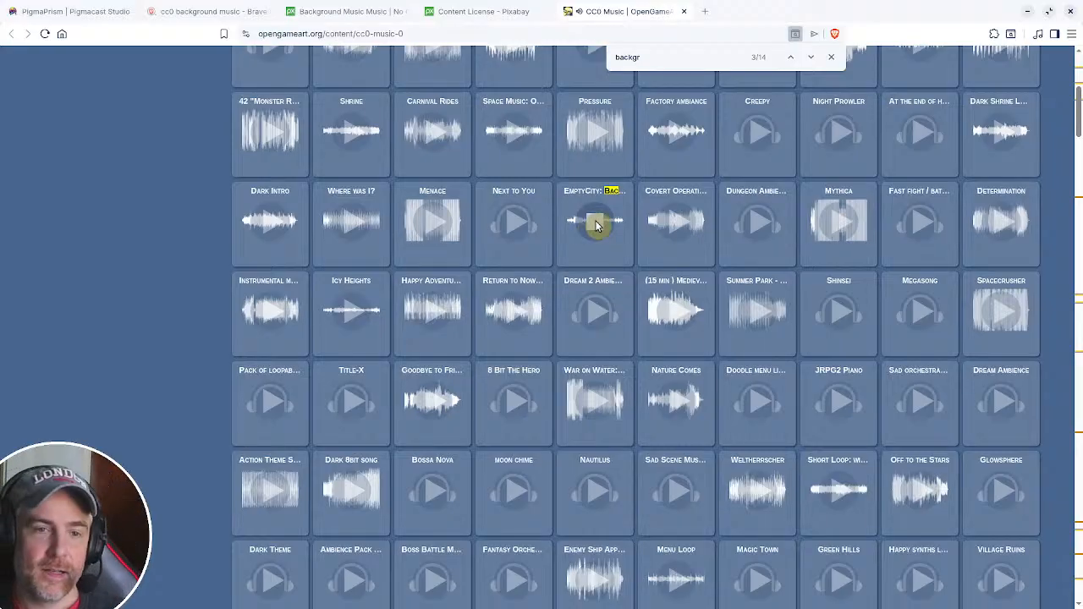
- Audition the "Skrjablin's" background track and the two "Relax Background" tracks further down the CC0 collection
scroll(644, 367, "down", 10)
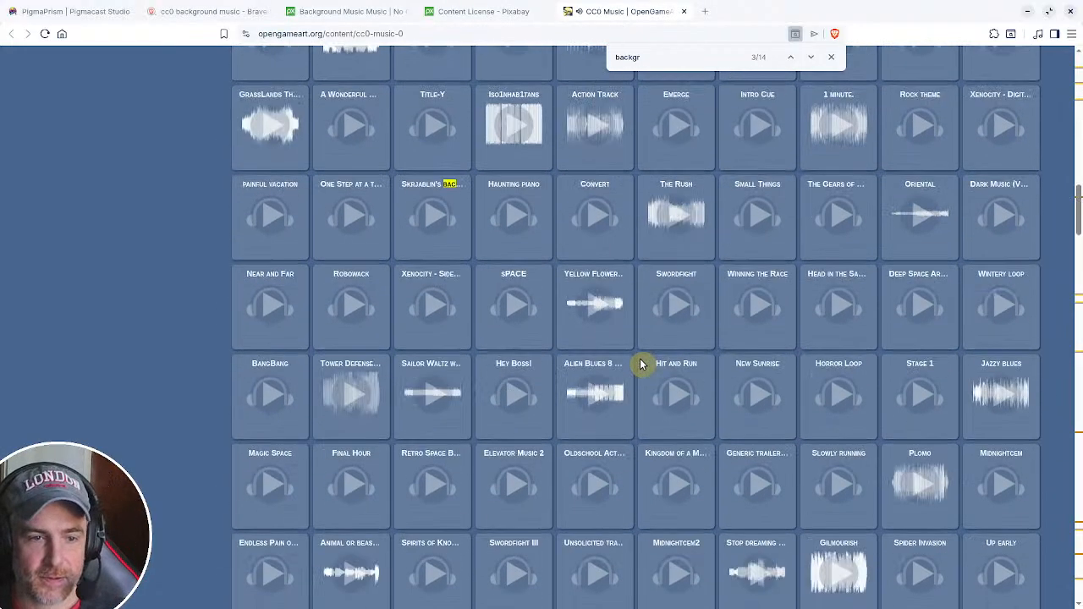
left_click(454, 213)
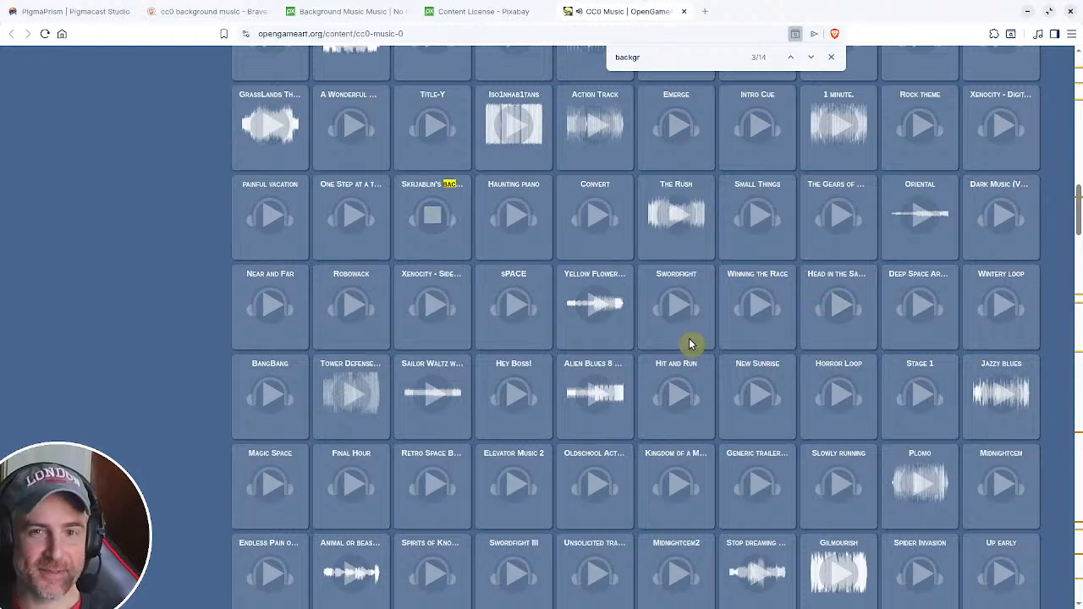
scroll(660, 339, "down", 6)
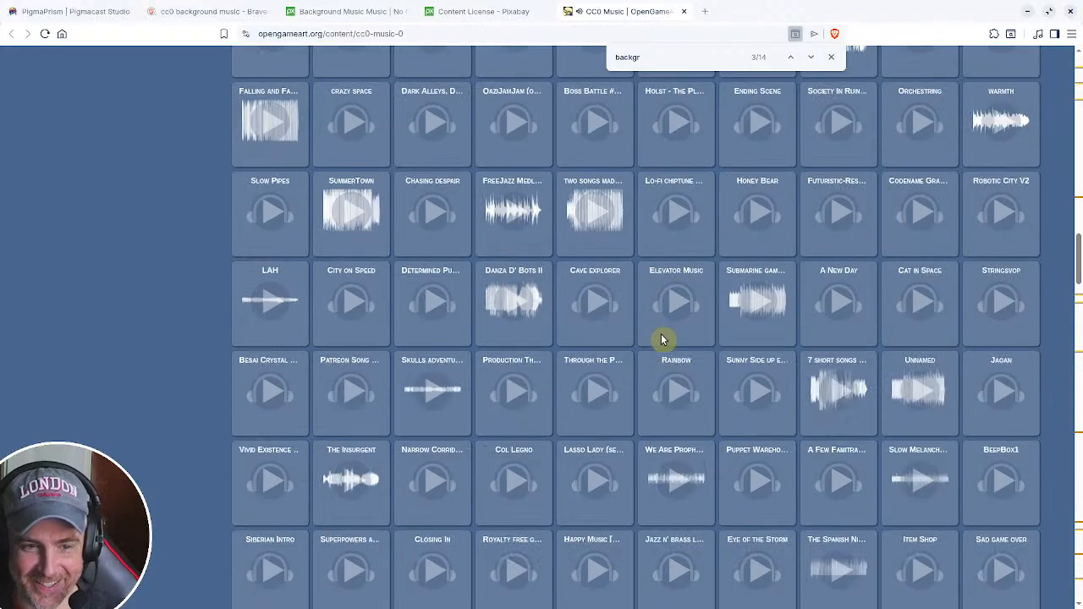
scroll(662, 340, "down", 4)
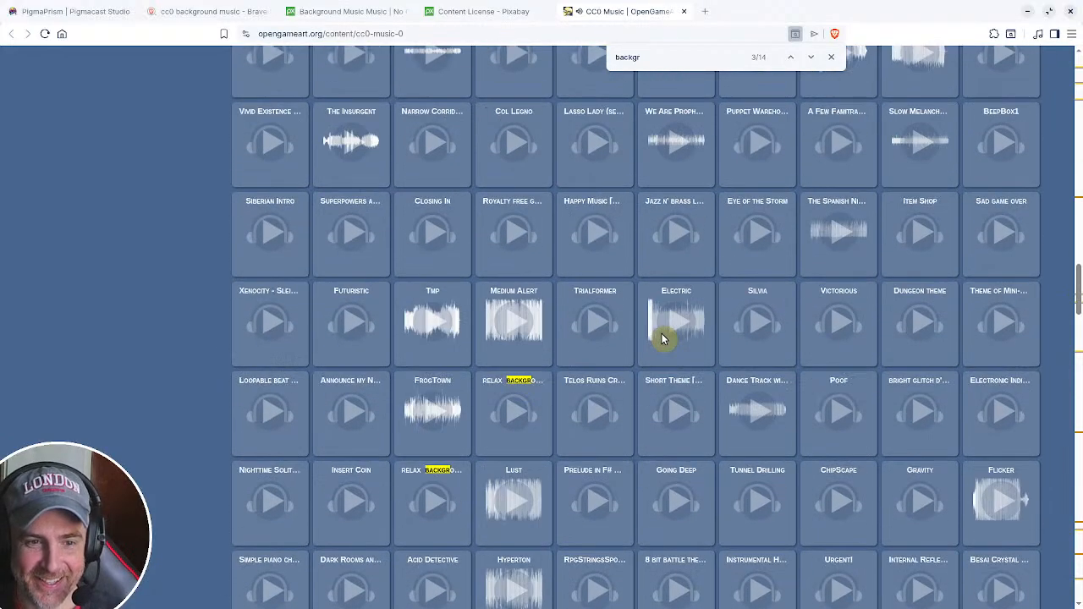
left_click(513, 413)
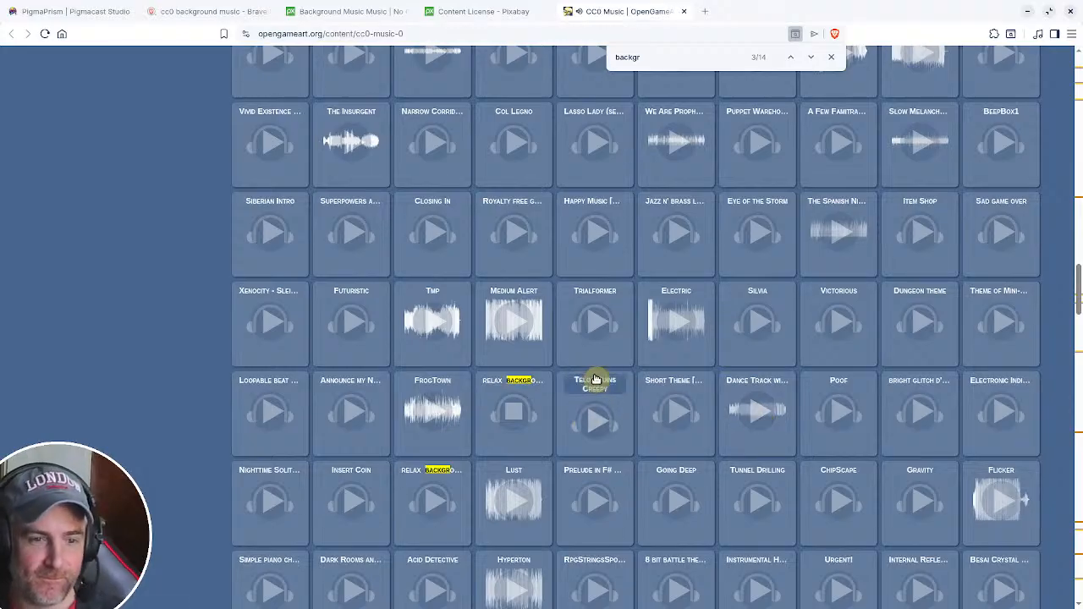
scroll(572, 390, "down", 1)
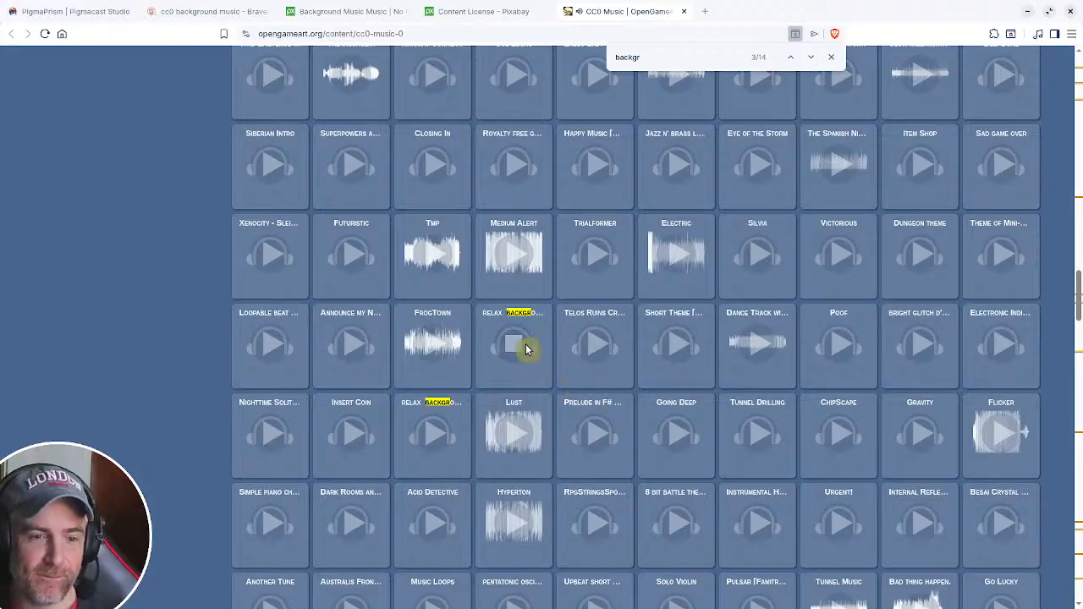
left_click(435, 435)
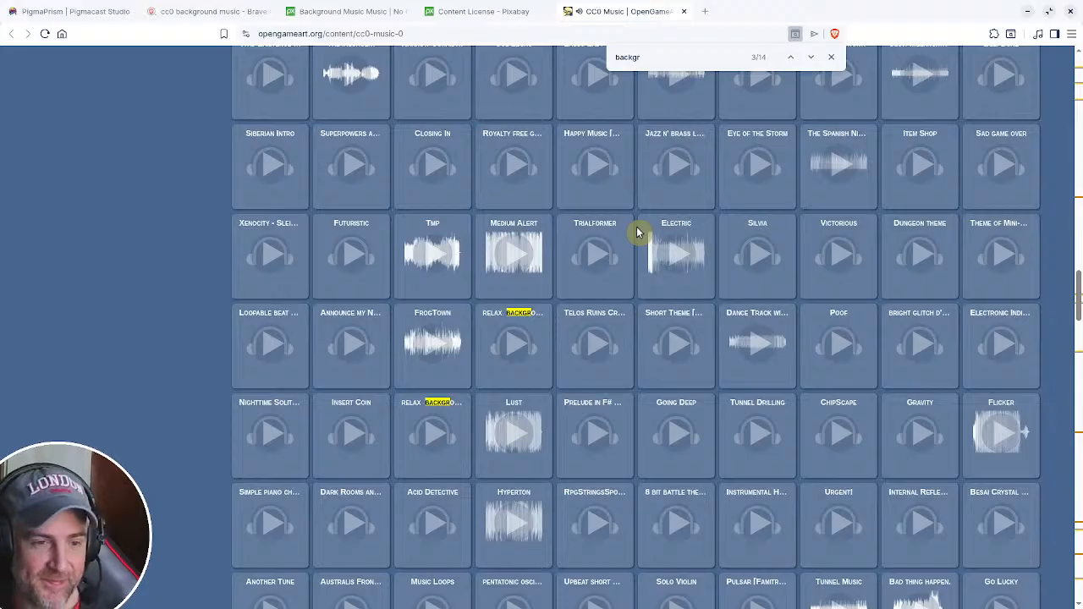
left_click(432, 434)
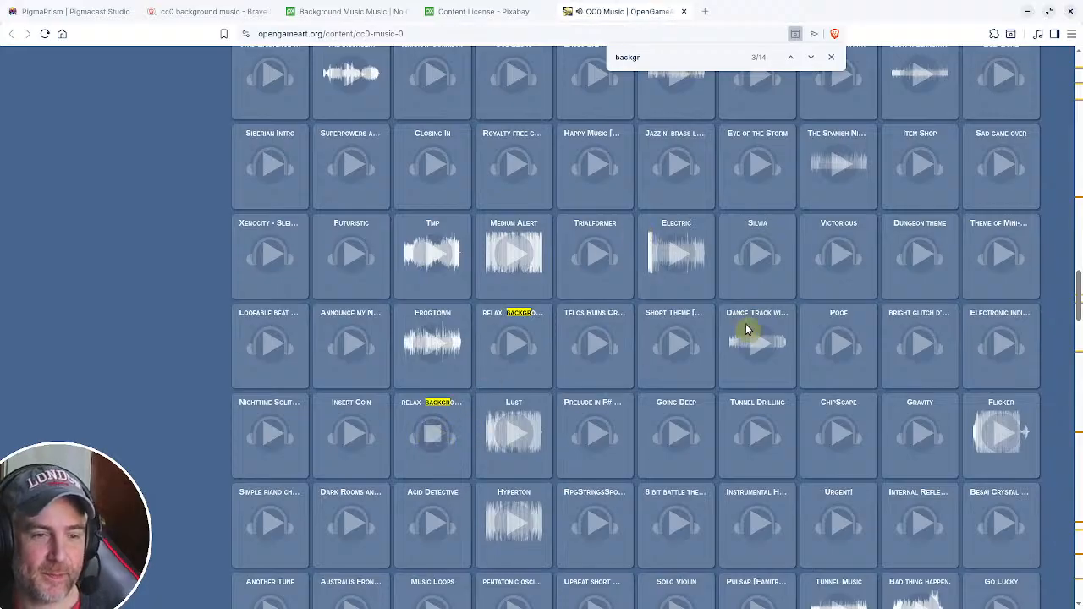
- Browse the remaining highlighted matches through the end of the collection, auditioning "Background M…" and "Tyhosi Backgr…"
scroll(482, 399, "down", 3)
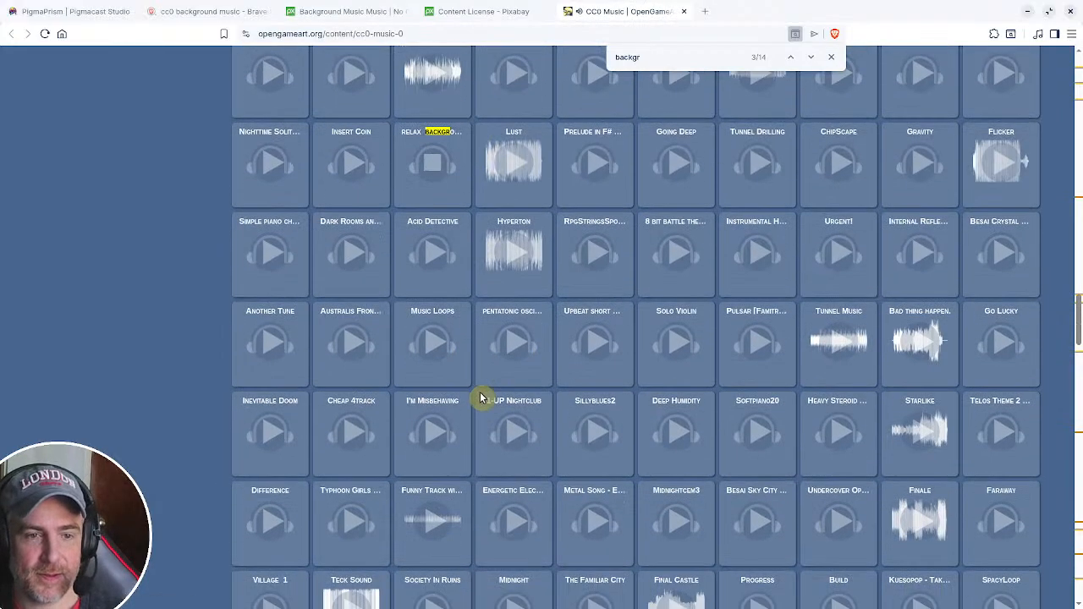
scroll(483, 394, "down", 5)
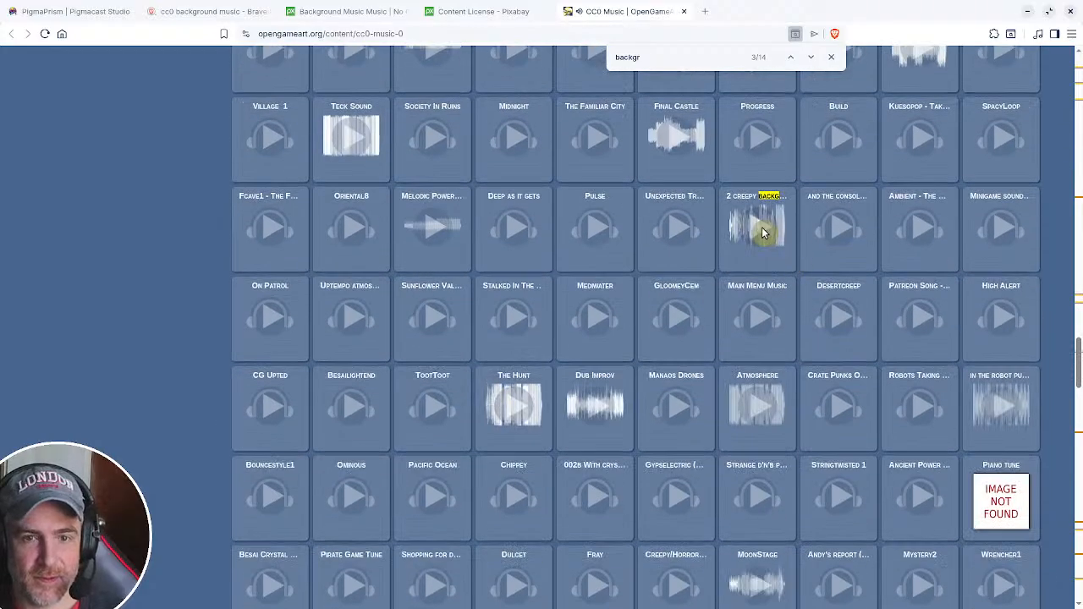
scroll(544, 382, "down", 12)
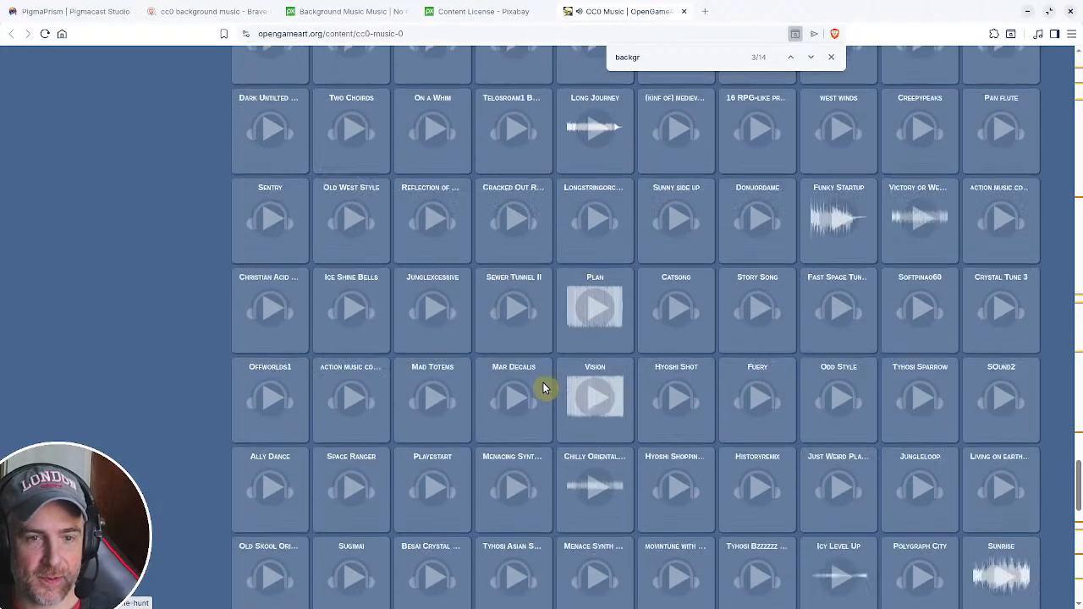
scroll(544, 388, "down", 4)
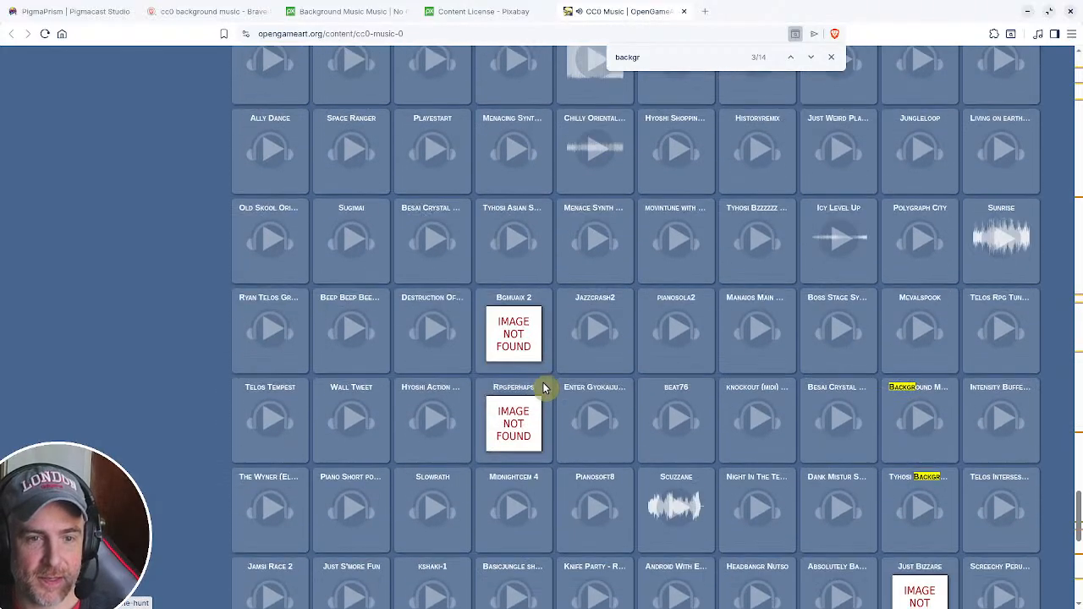
left_click(920, 420)
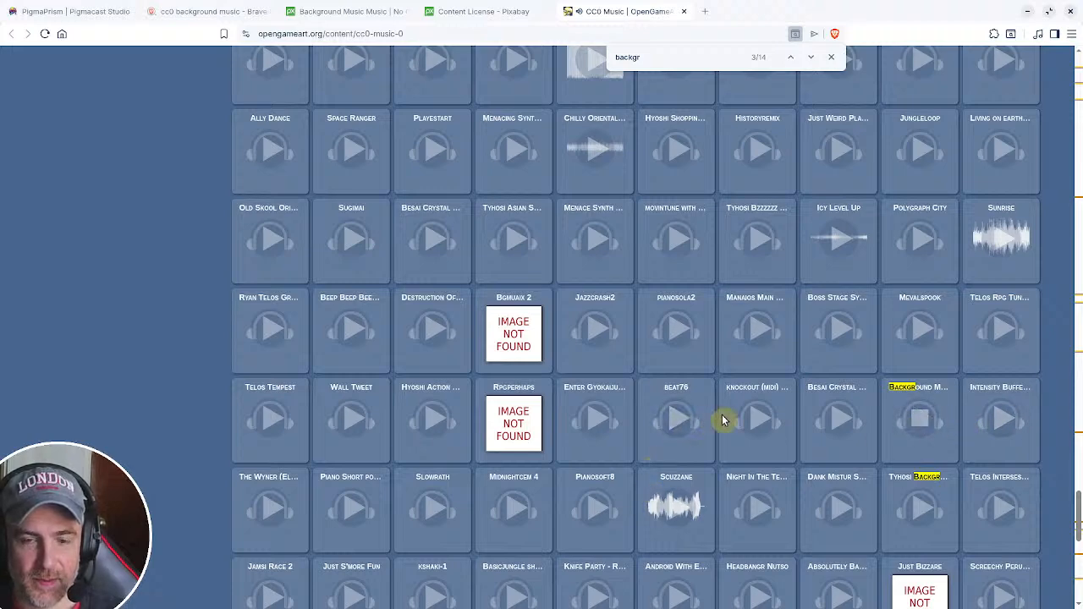
scroll(880, 436, "down", 2)
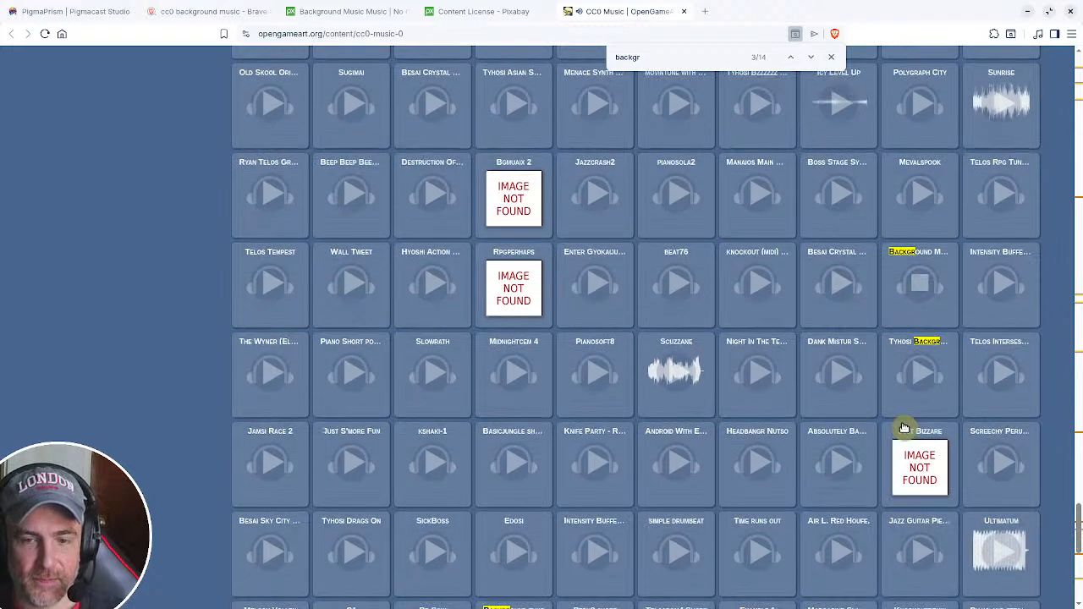
left_click(922, 377)
scroll(829, 423, "down", 4)
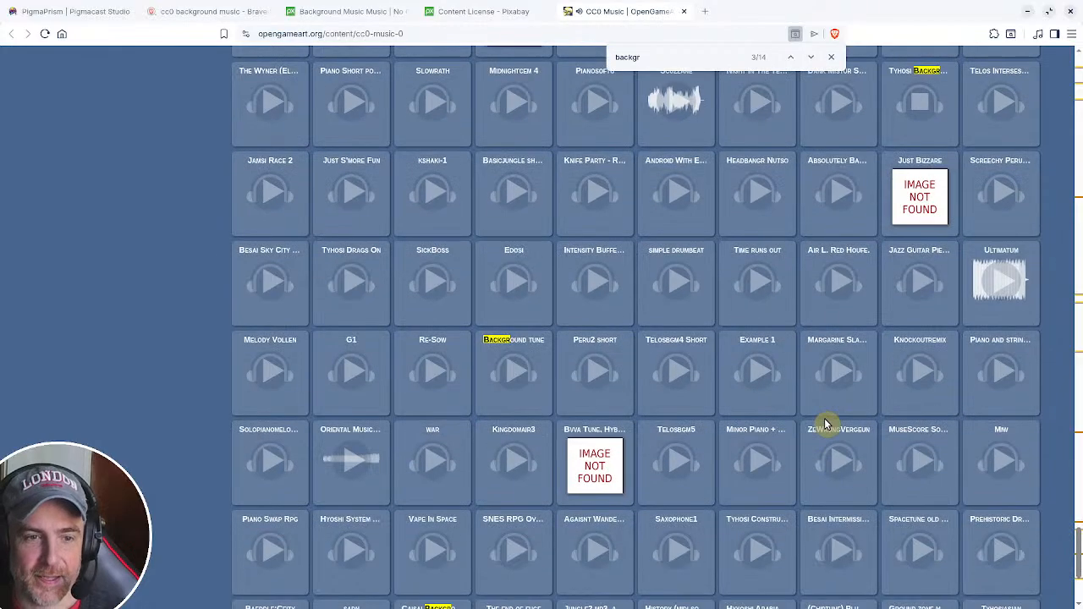
scroll(826, 424, "down", 4)
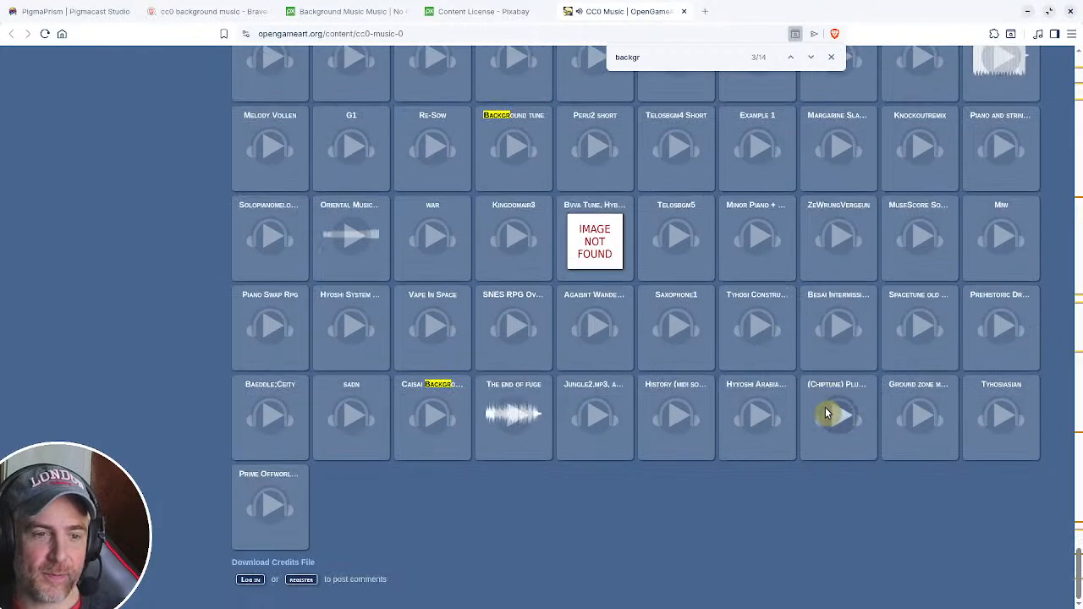
scroll(658, 314, "up", 5)
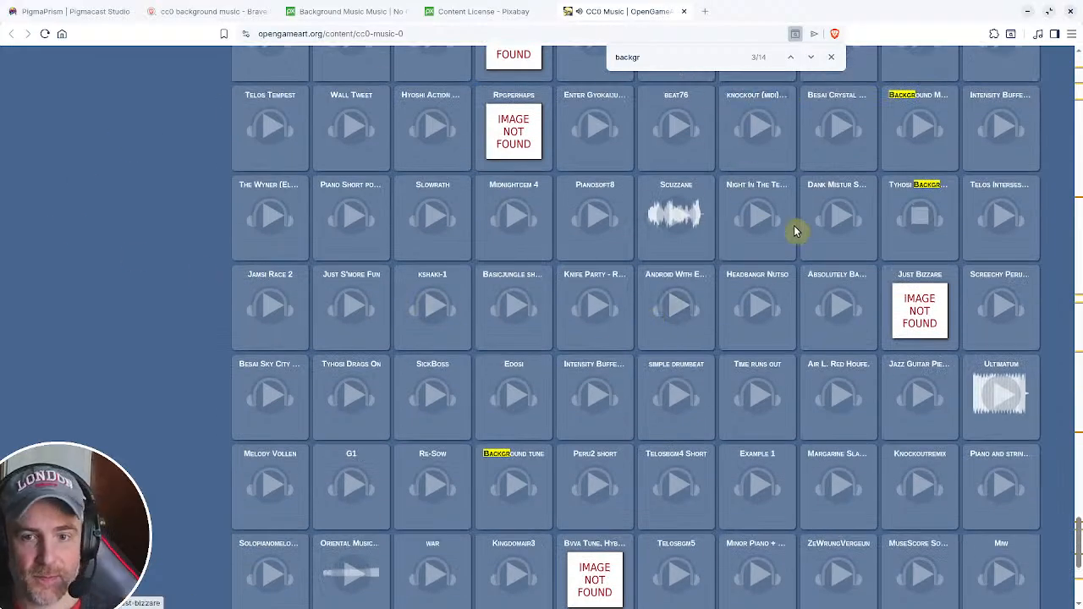
- Close the OpenGameArt page and open Chosic's CC0 public domain music result from the web search in a separate tab
middle_click(605, 12)
left_click(208, 11)
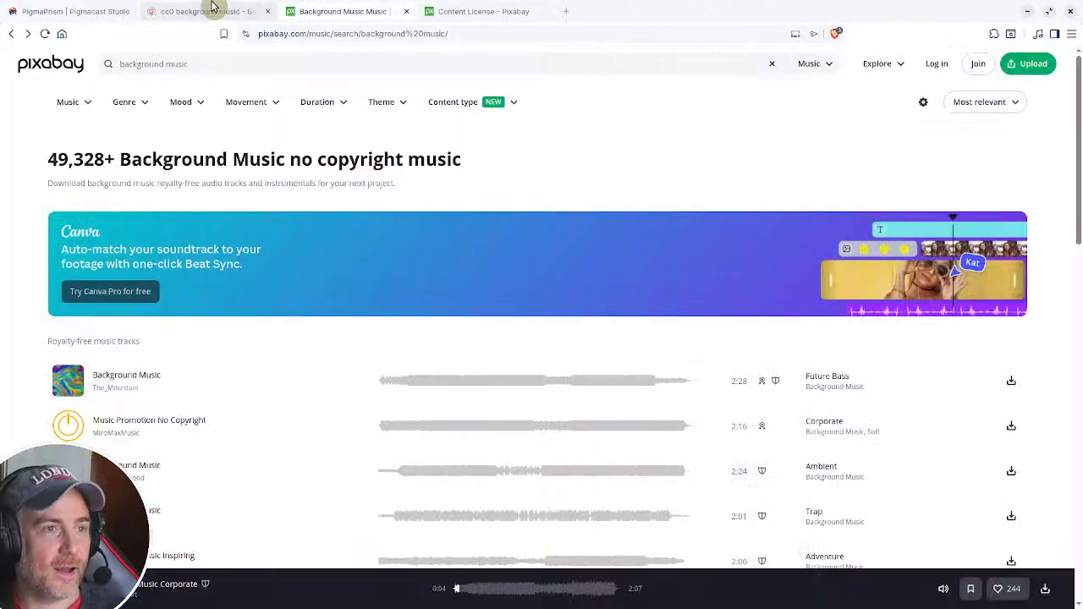
scroll(572, 294, "down", 3)
scroll(572, 294, "down", 3)
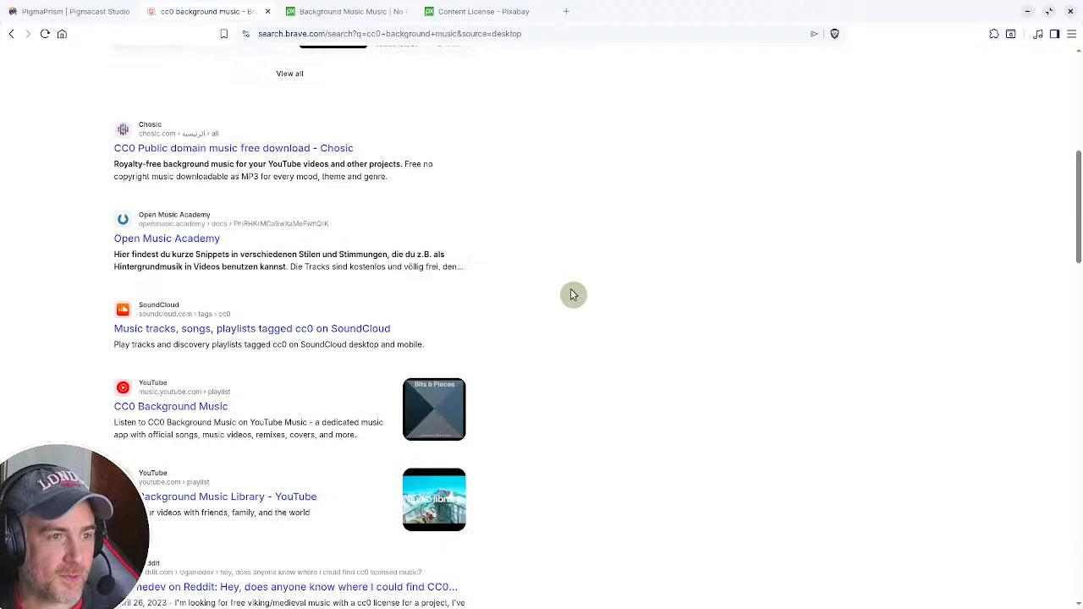
middle_click(213, 150)
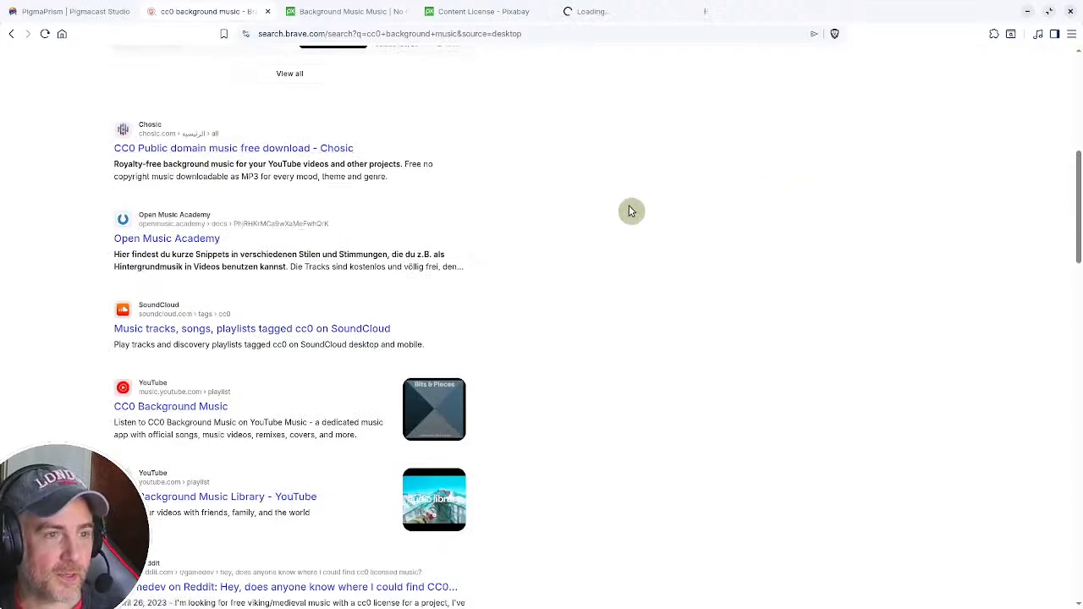
left_click(607, 8)
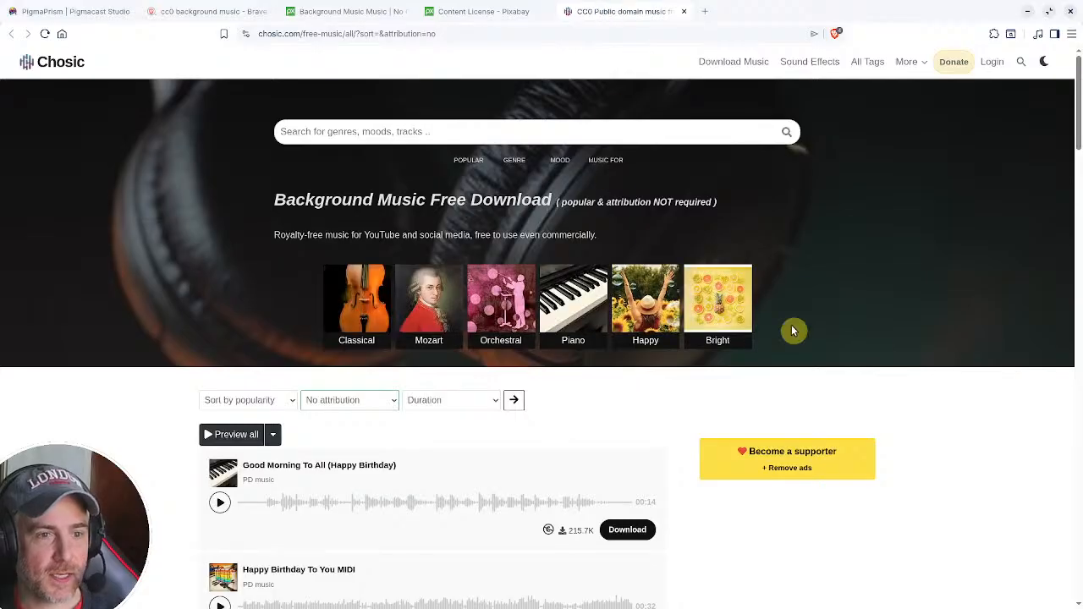
- Look through Chosic's no-attribution background music list and check its attribution filter options
scroll(869, 373, "down", 3)
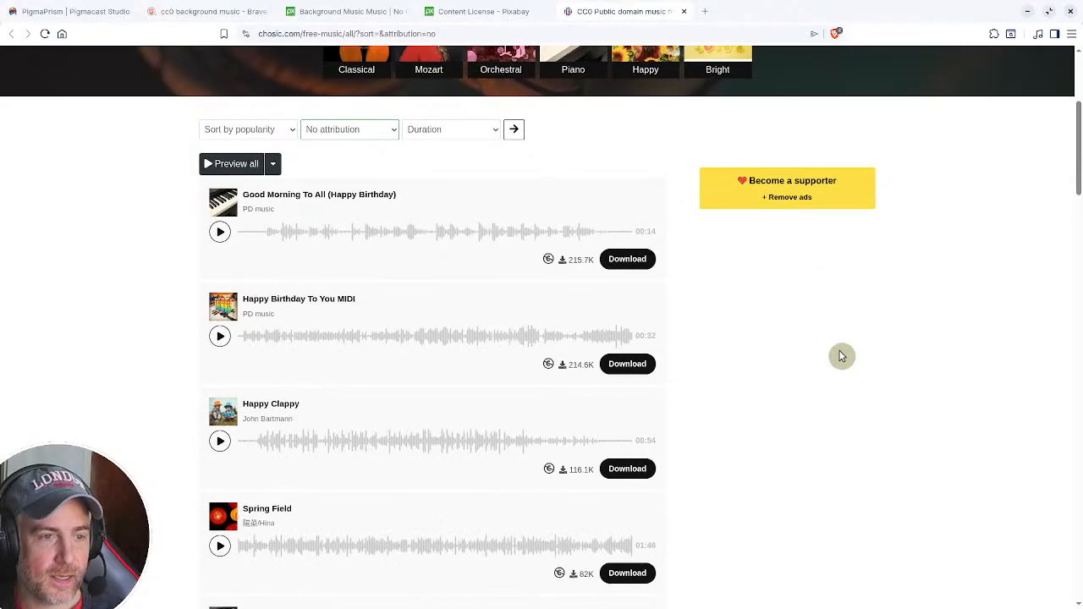
scroll(842, 356, "down", 3)
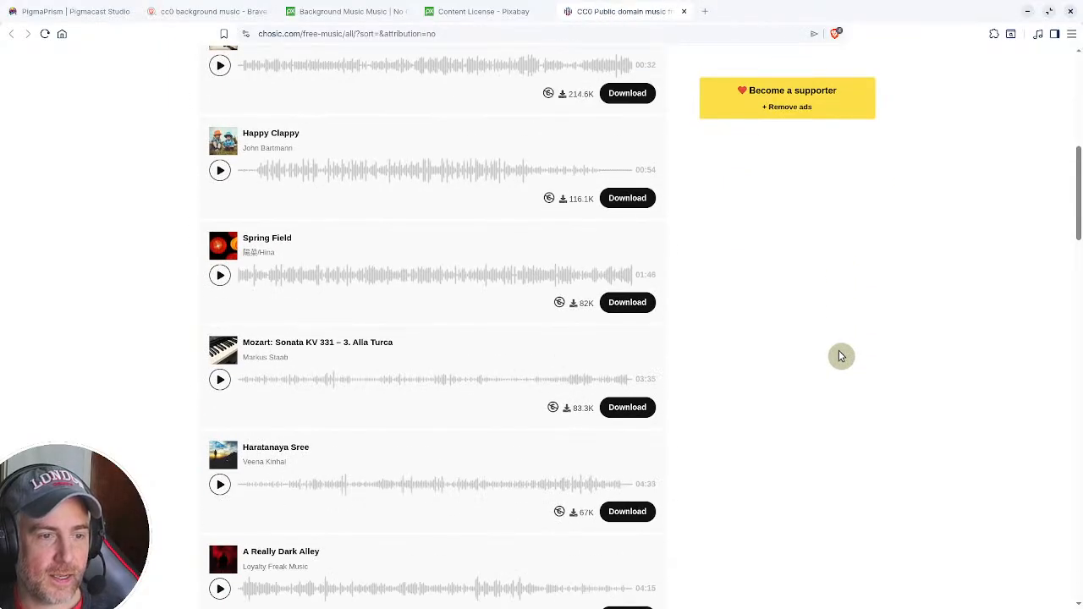
scroll(840, 355, "down", 1)
scroll(838, 351, "up", 4)
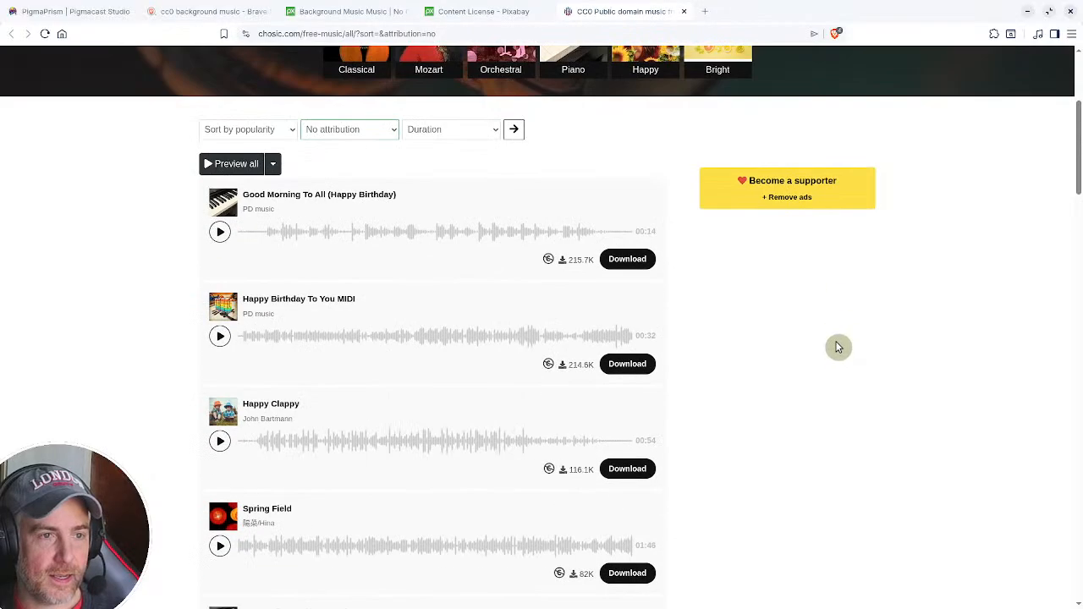
scroll(838, 347, "up", 3)
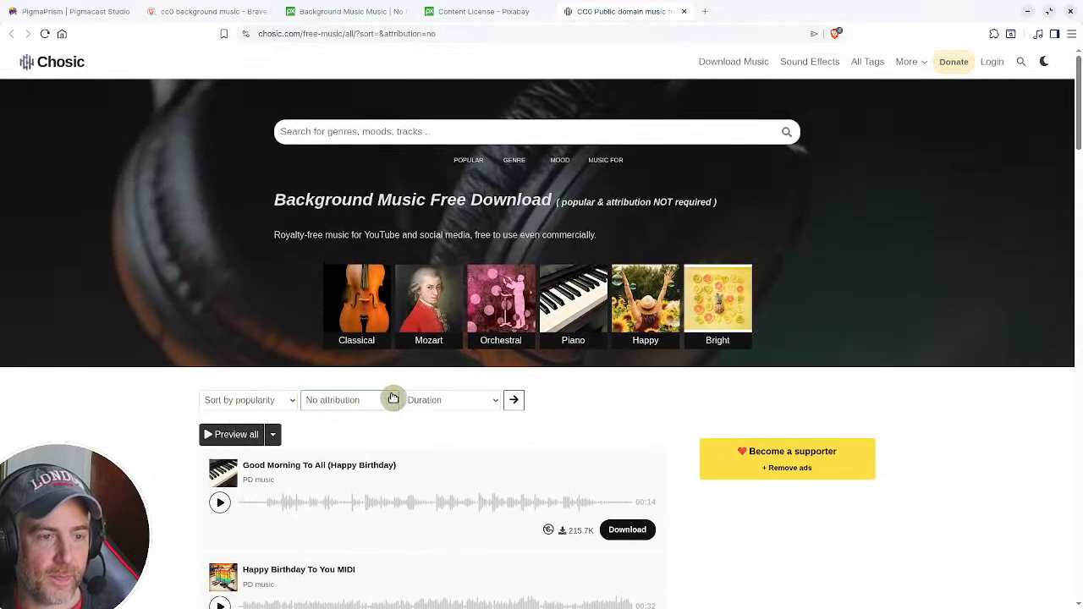
left_click(389, 401)
left_click(672, 397)
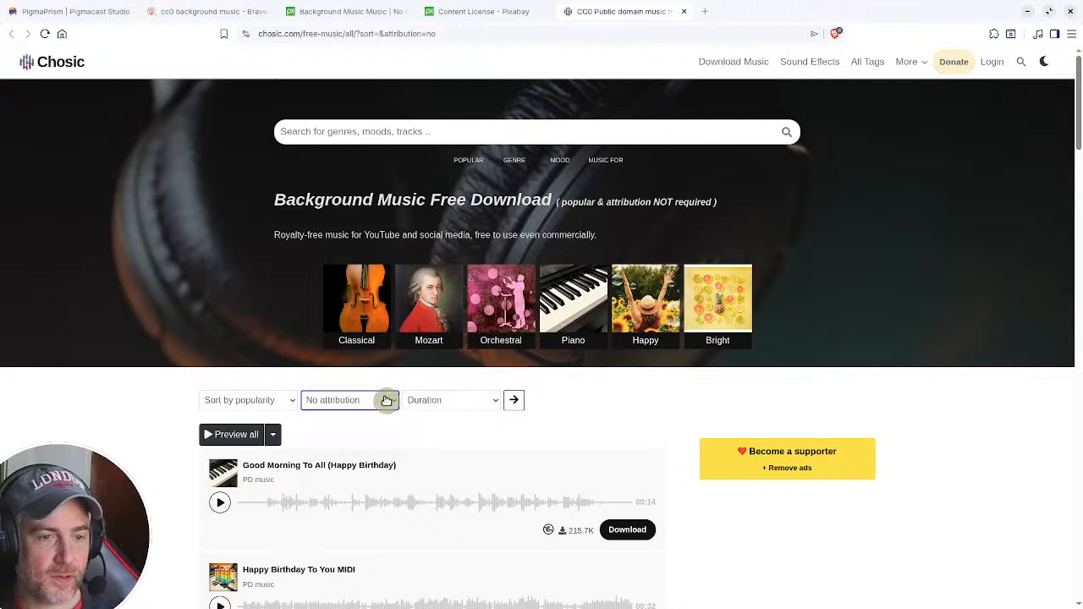
- Search Chosic for "corpo", open the suggested Corporate collection and choose the No attribution licence option
left_click(326, 133)
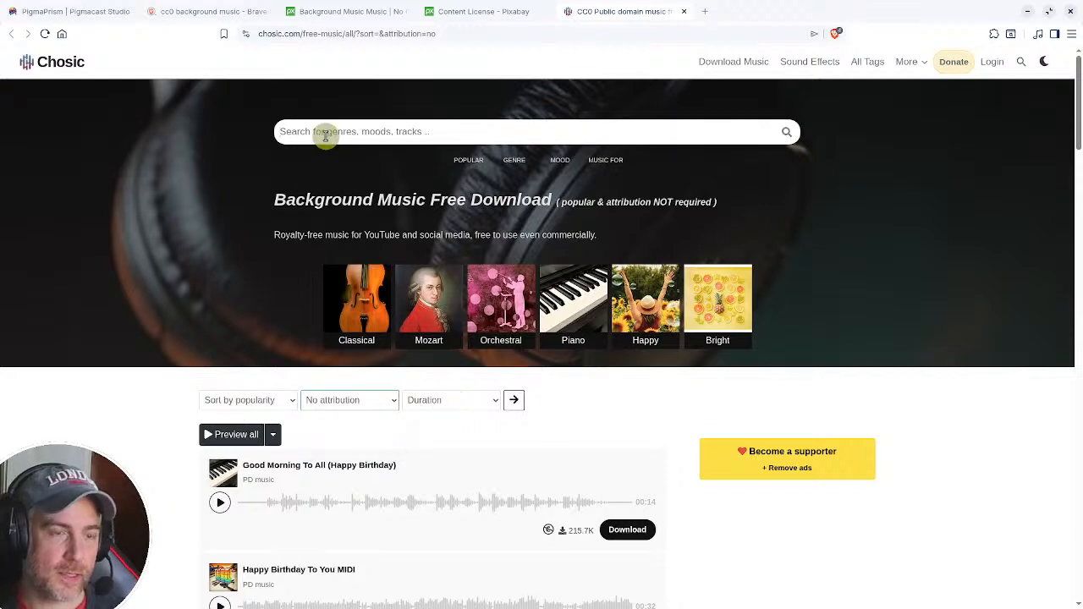
type("corpo")
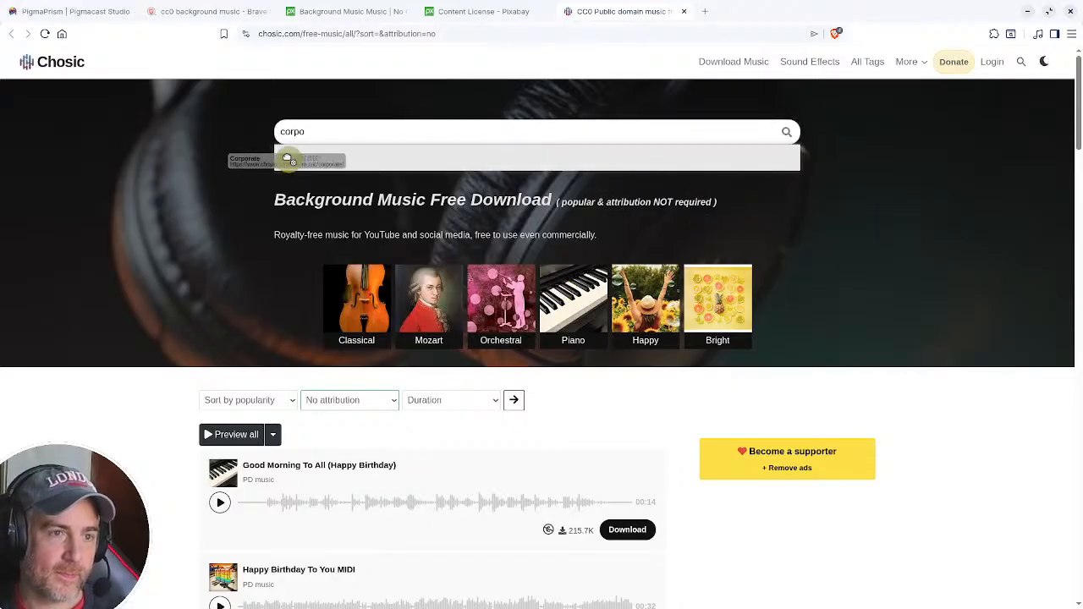
left_click(300, 160)
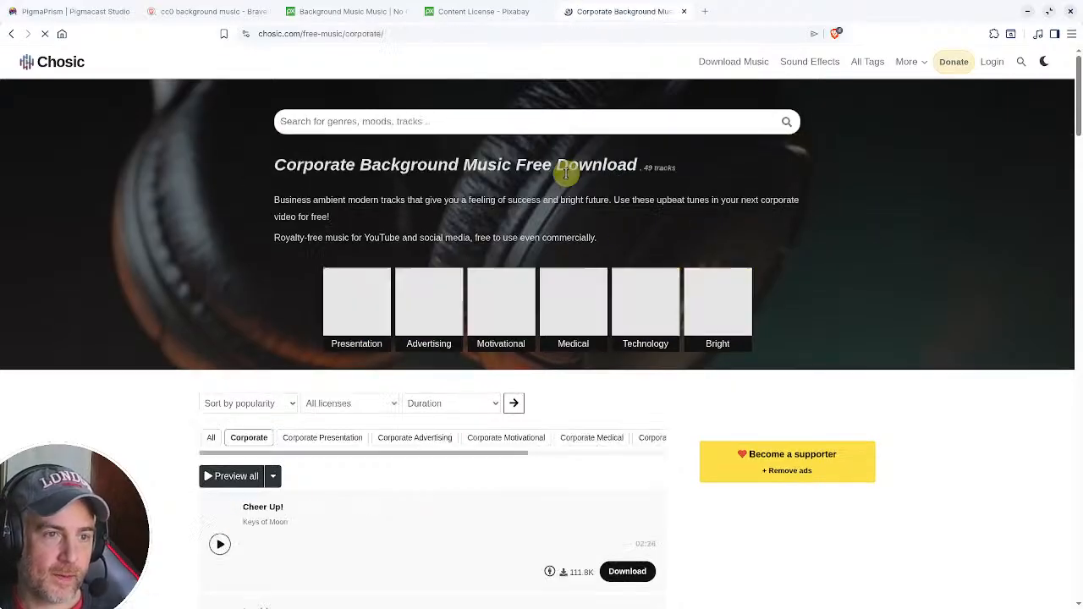
left_click(394, 404)
left_click(347, 450)
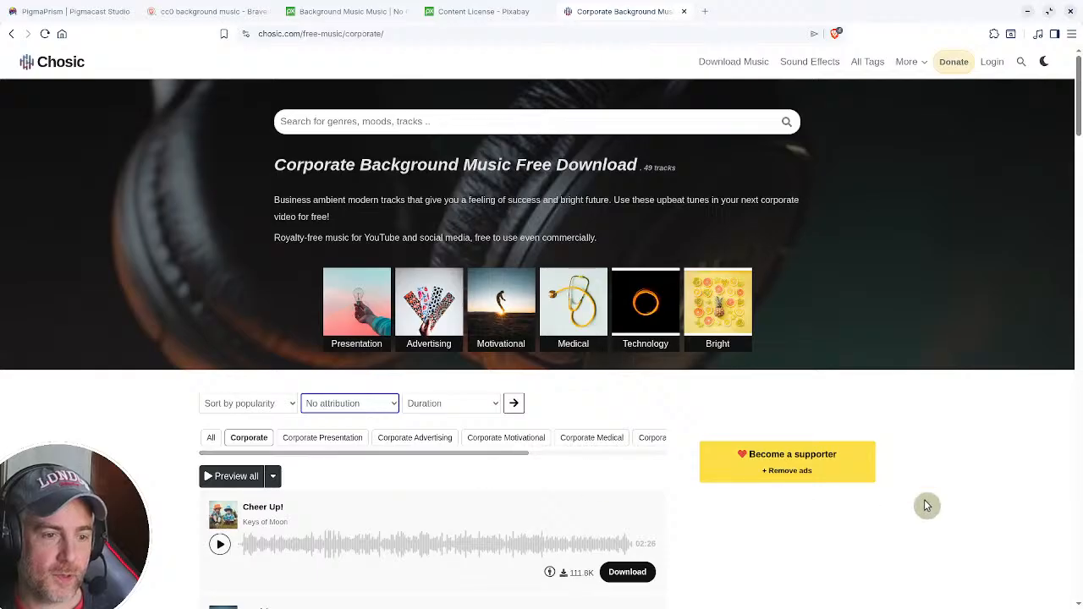
scroll(926, 506, "down", 3)
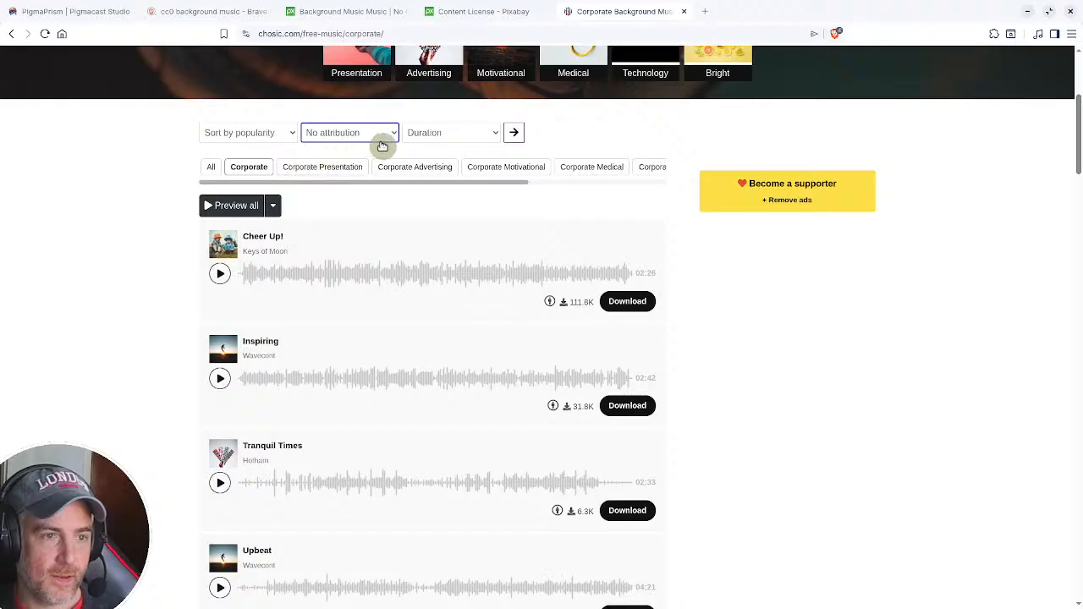
- Audition the "Cheer Up!" track in the Corporate list and lower the playback volume while it plays
left_click(219, 274)
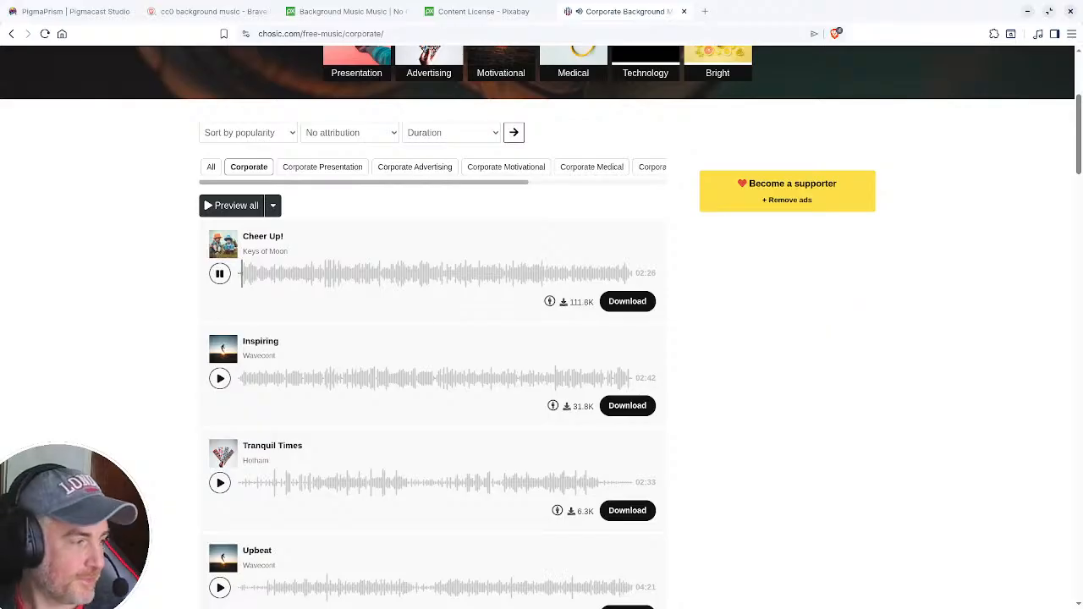
left_click(219, 273)
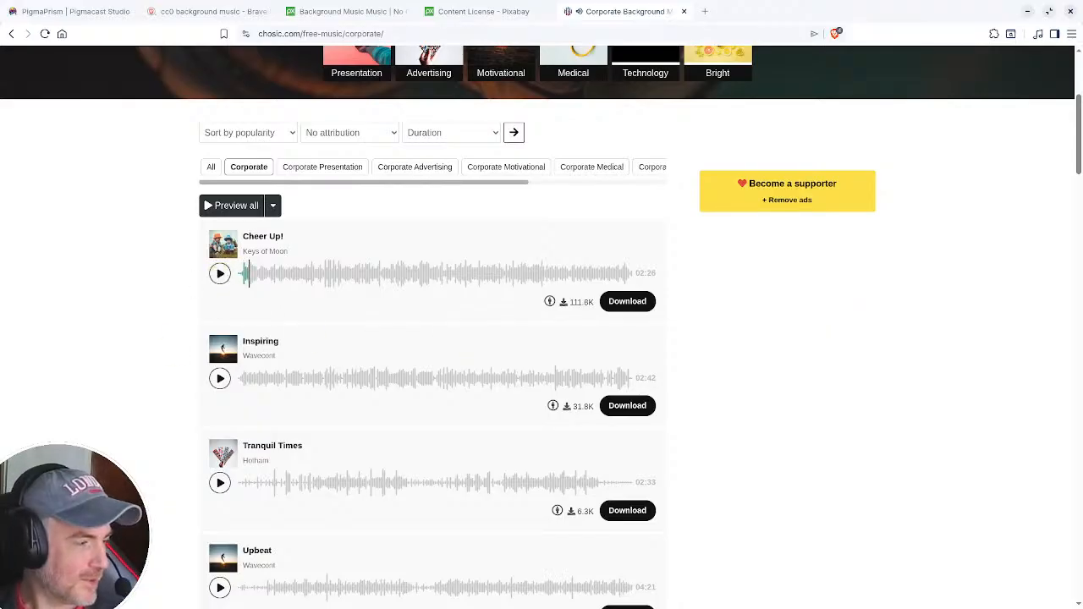
left_click(220, 379)
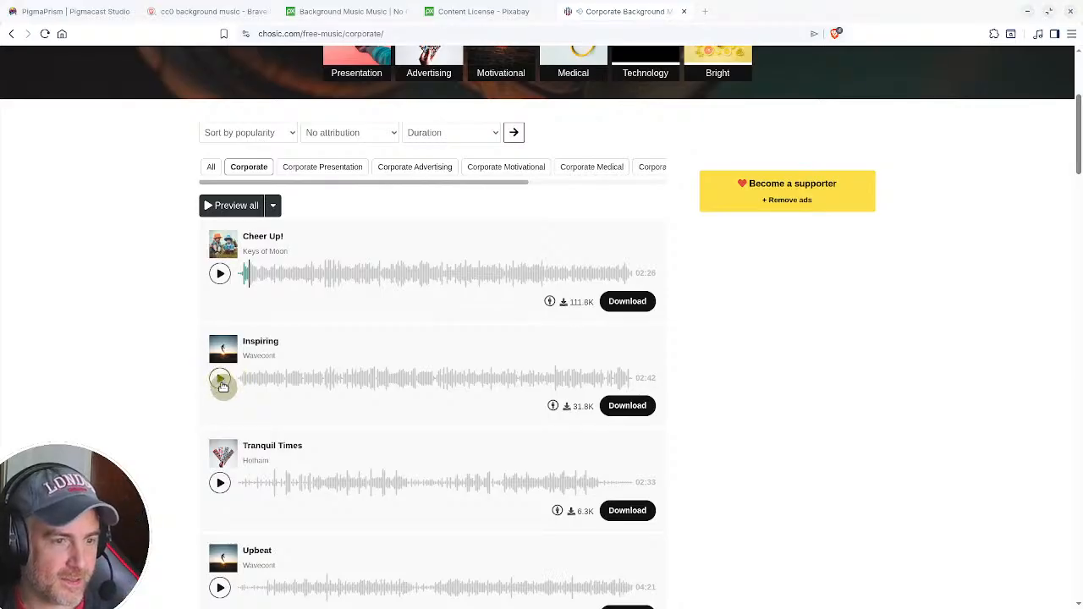
left_click(220, 275)
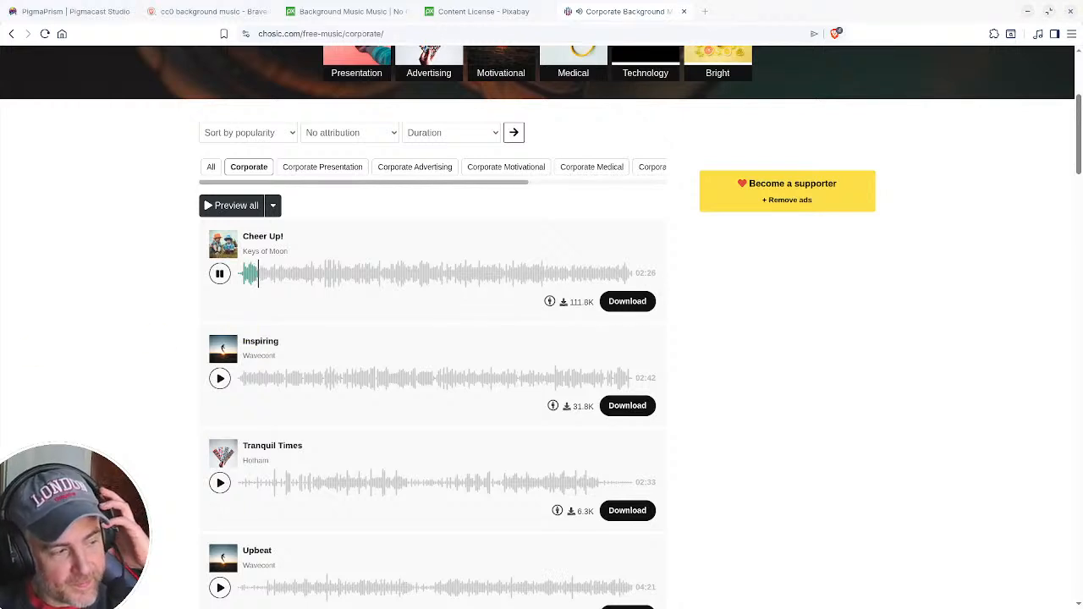
key("XF86AudioLowerVolume")
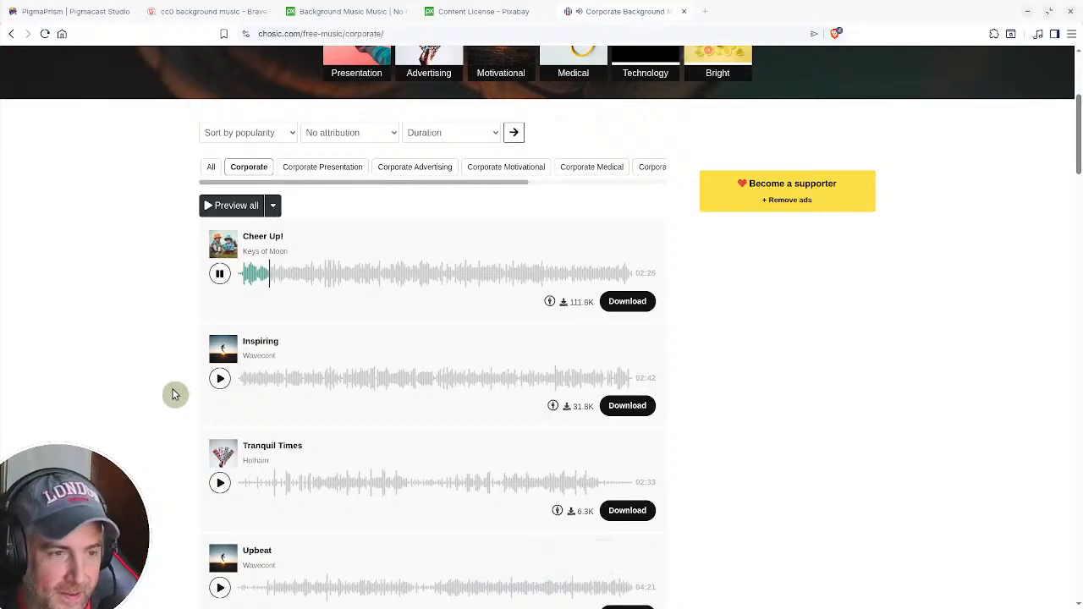
left_click(217, 274)
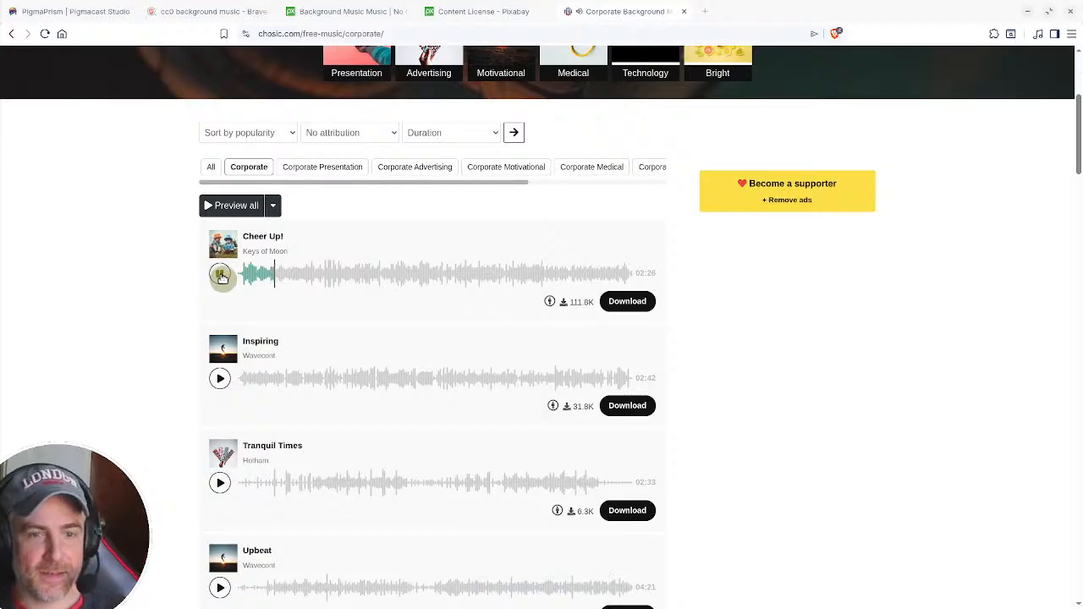
left_click(218, 274)
- Check the licence notes of the Corporate tracks through the end of the page and return to the start of the list
mouse_move(551, 306)
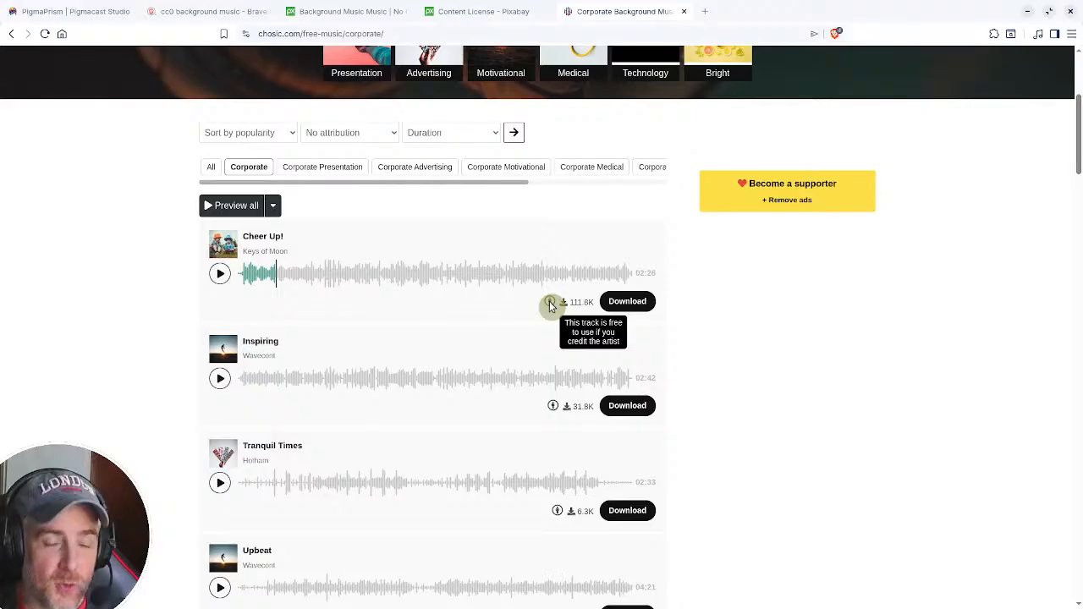
mouse_move(553, 408)
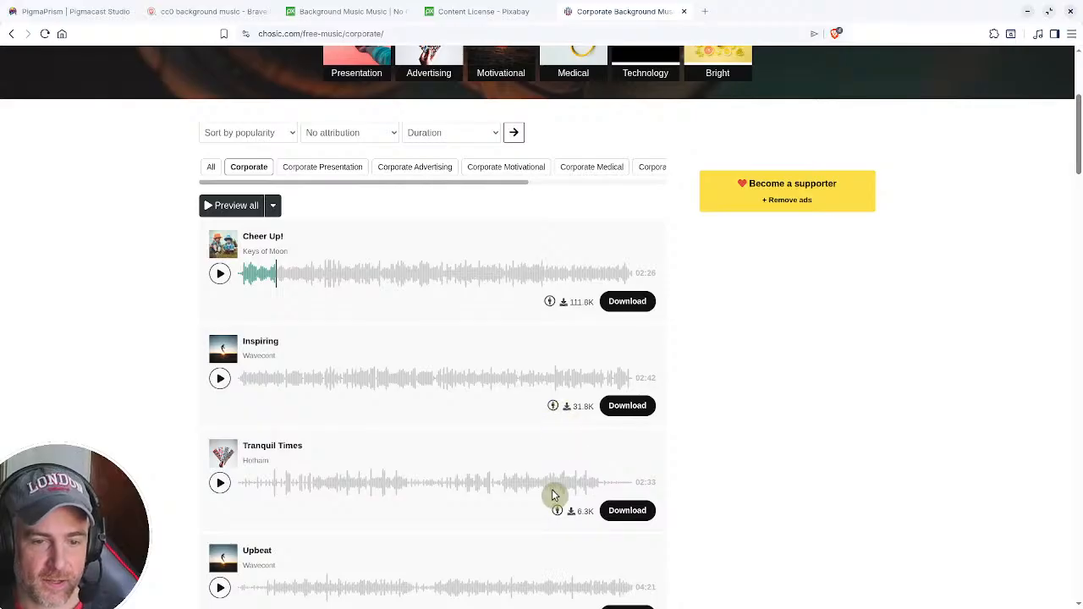
scroll(555, 506, "down", 2)
scroll(556, 368, "down", 3)
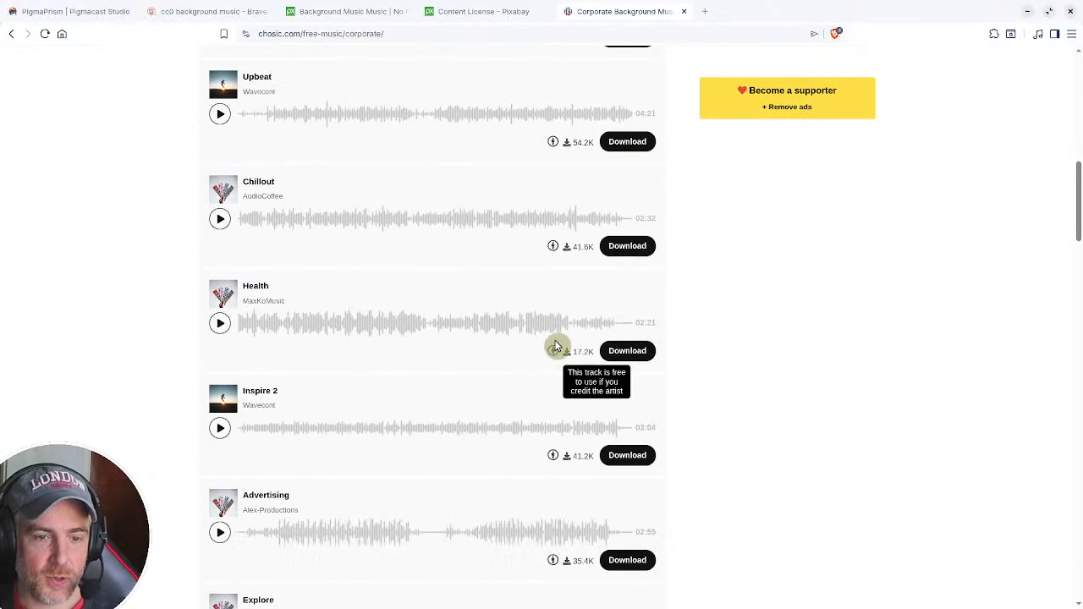
mouse_move(554, 456)
scroll(553, 423, "down", 2)
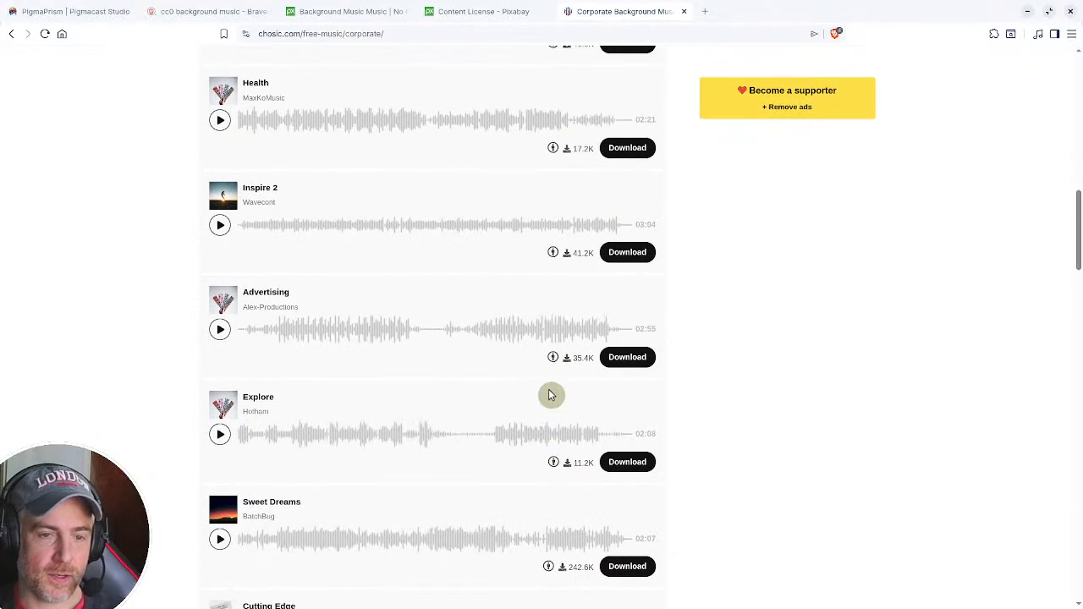
scroll(551, 364, "down", 2)
mouse_move(546, 261)
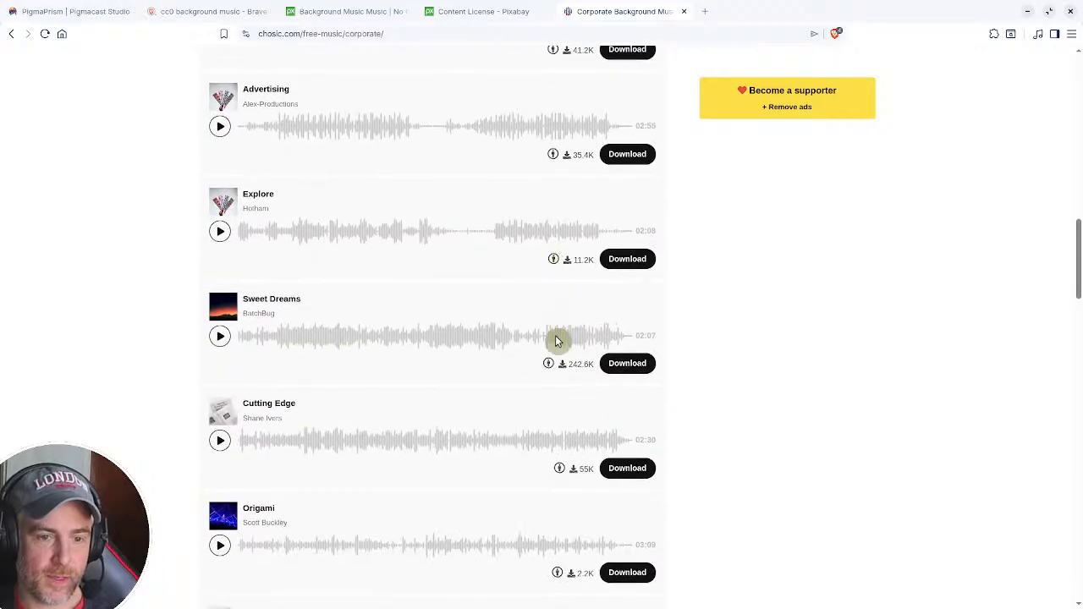
scroll(554, 373, "down", 3)
scroll(555, 368, "down", 12)
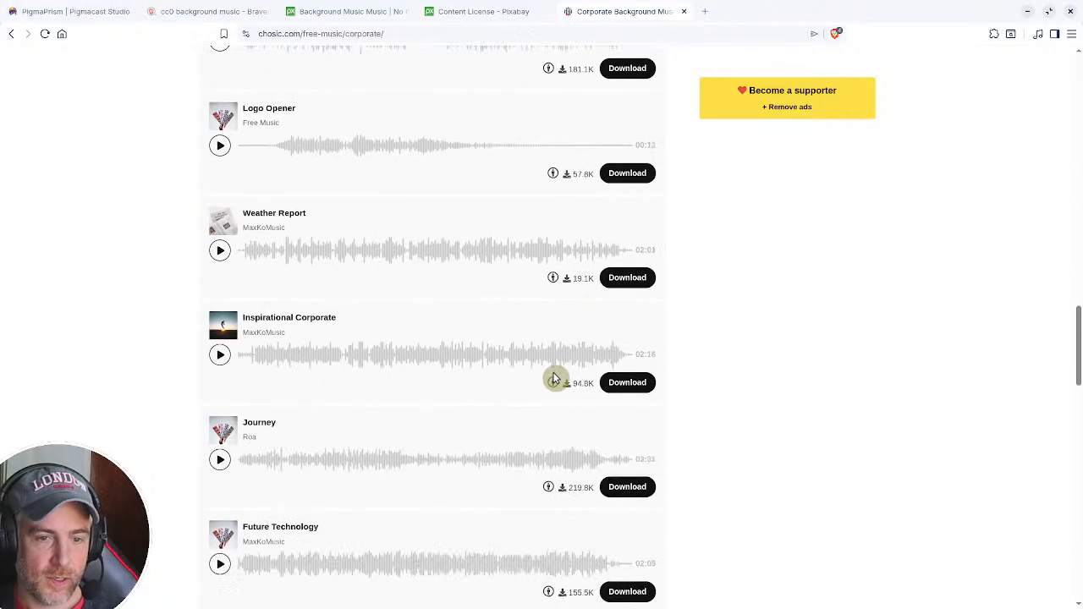
scroll(553, 375, "down", 3)
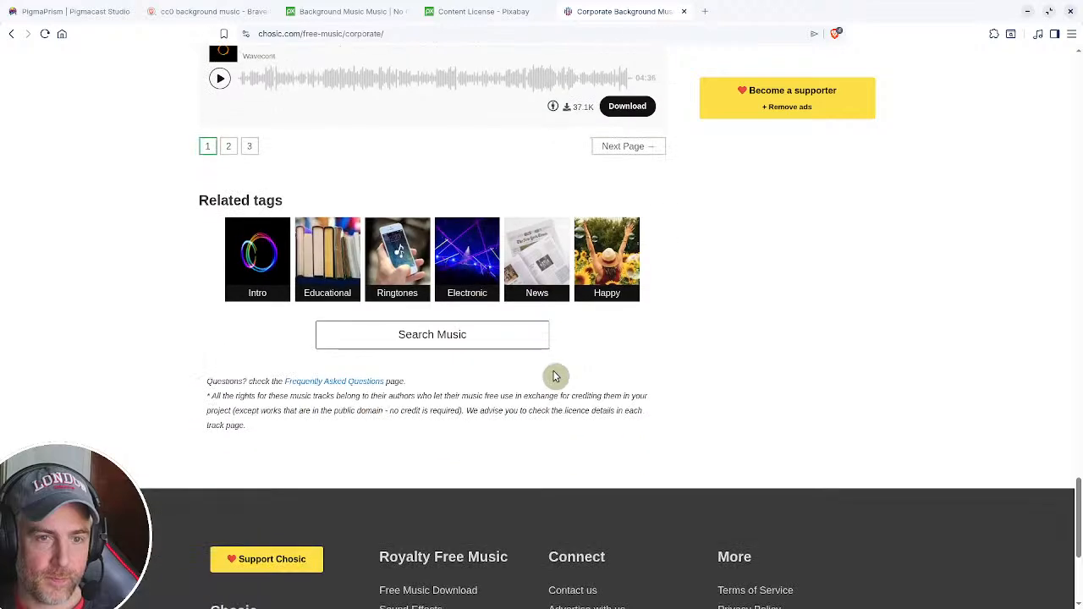
scroll(553, 375, "up", 3)
mouse_move(553, 379)
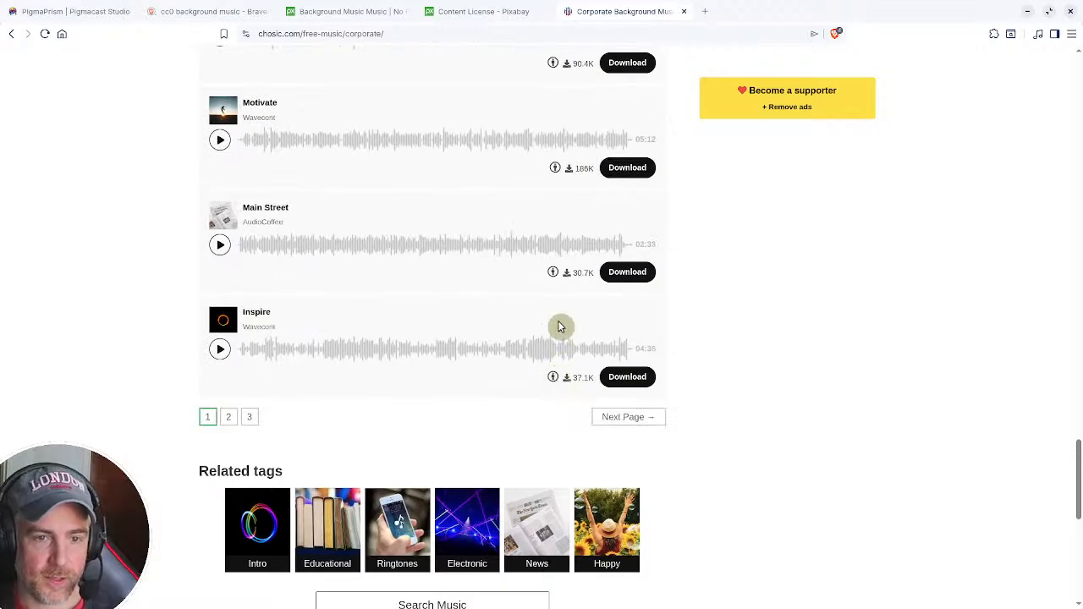
scroll(551, 282, "up", 12)
scroll(551, 298, "up", 12)
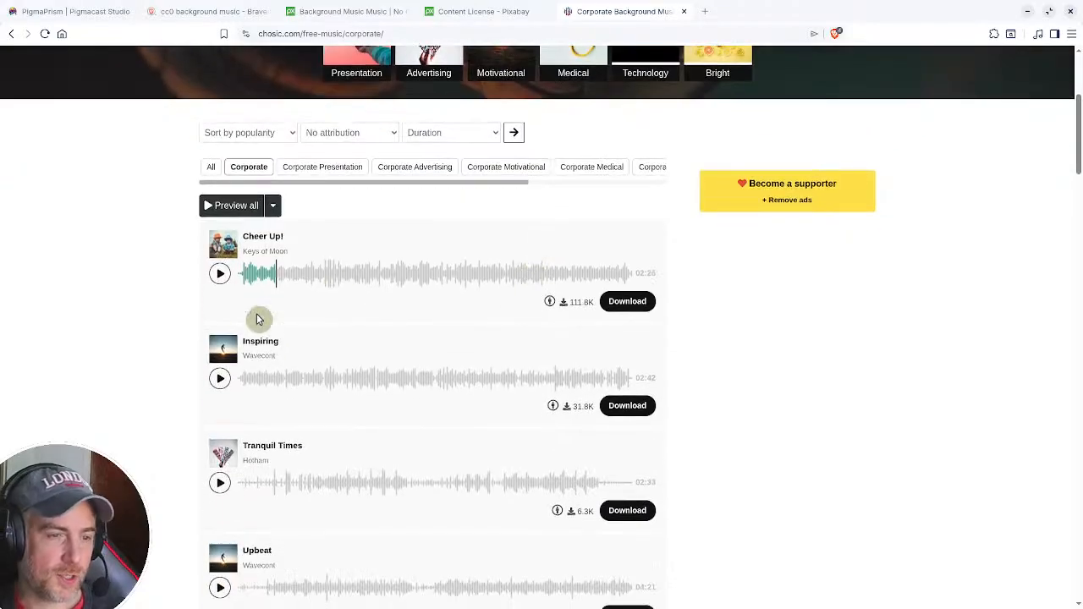
- Audition the "Inspiring" track in the Corporate list and open its download page
left_click(219, 378)
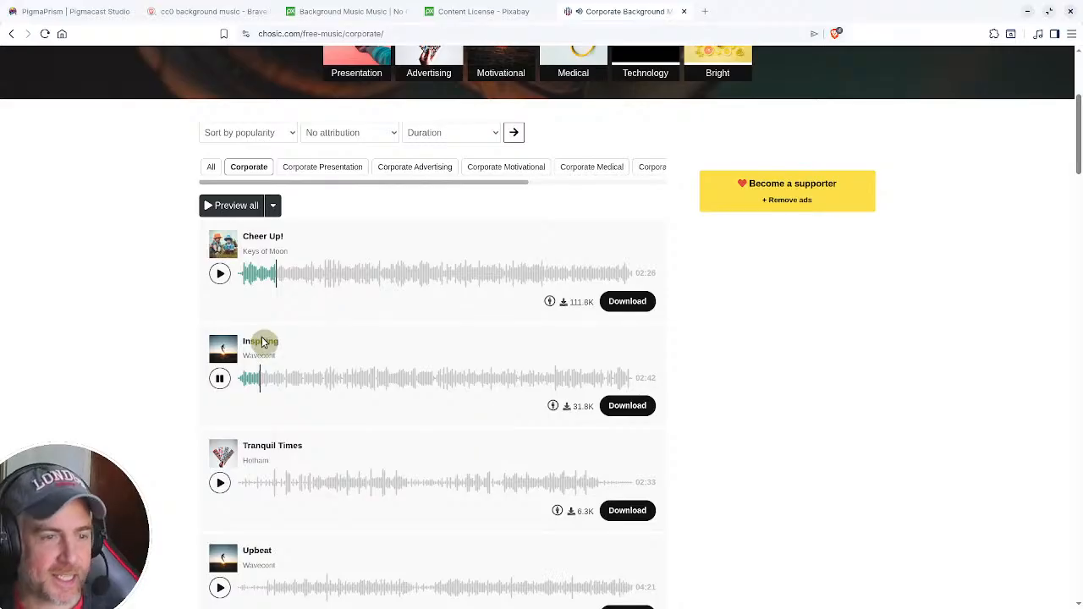
left_click(628, 408)
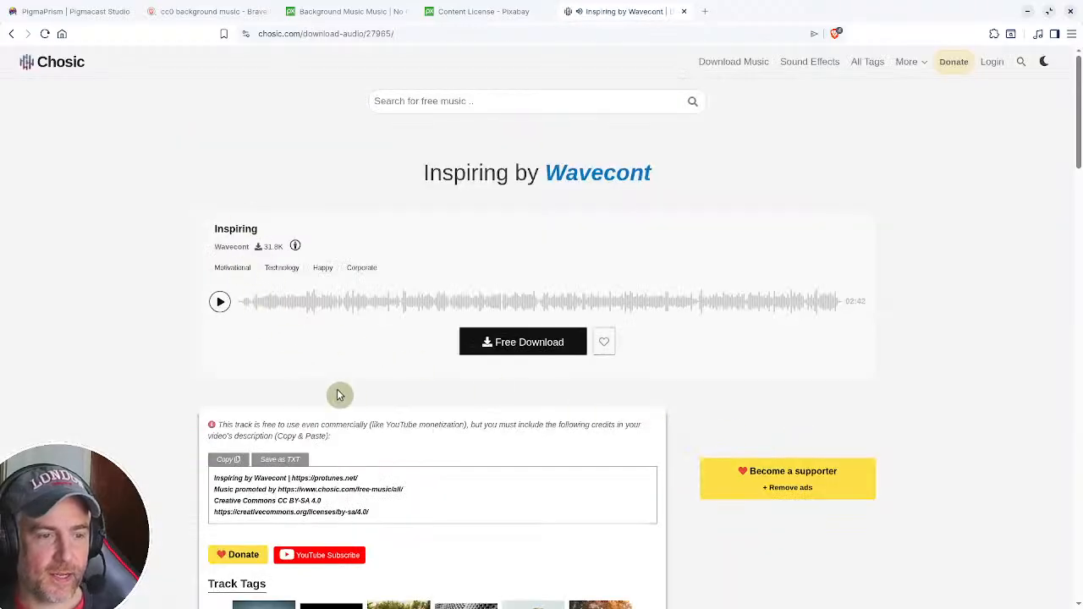
- Read the attribution requirement for "Inspiring" and copy its ready-made credit text
scroll(338, 395, "down", 2)
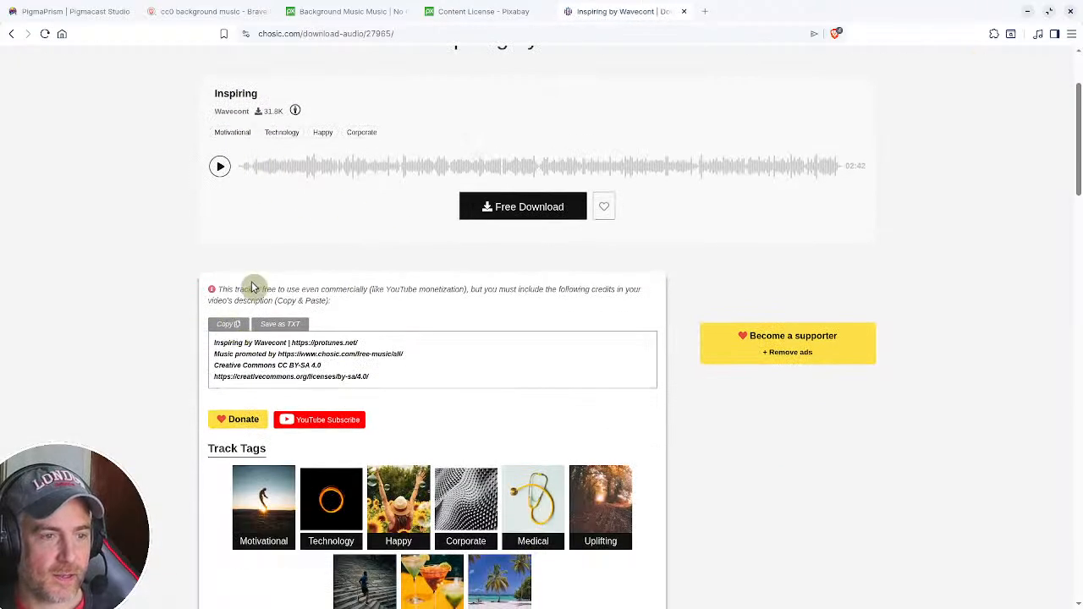
left_click_drag(323, 289, 653, 309)
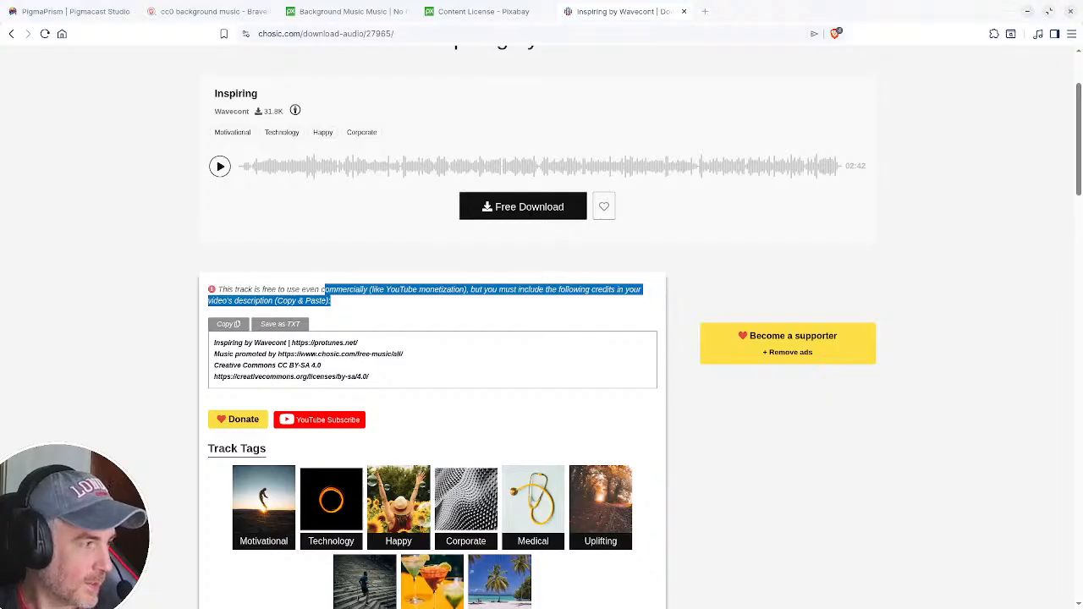
left_click_drag(0, 217, 0, 189)
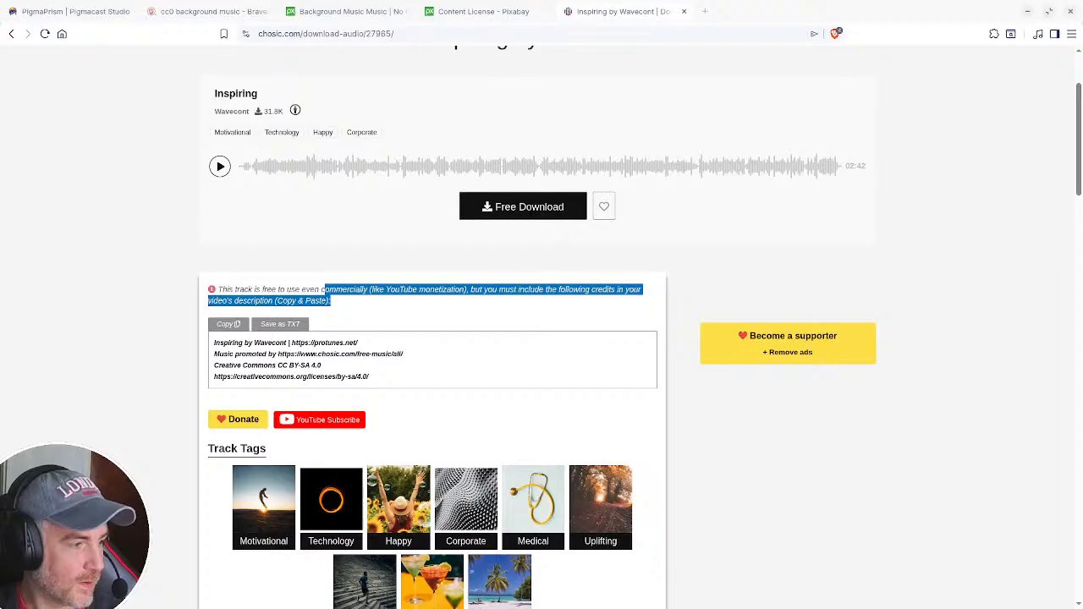
left_click(226, 324)
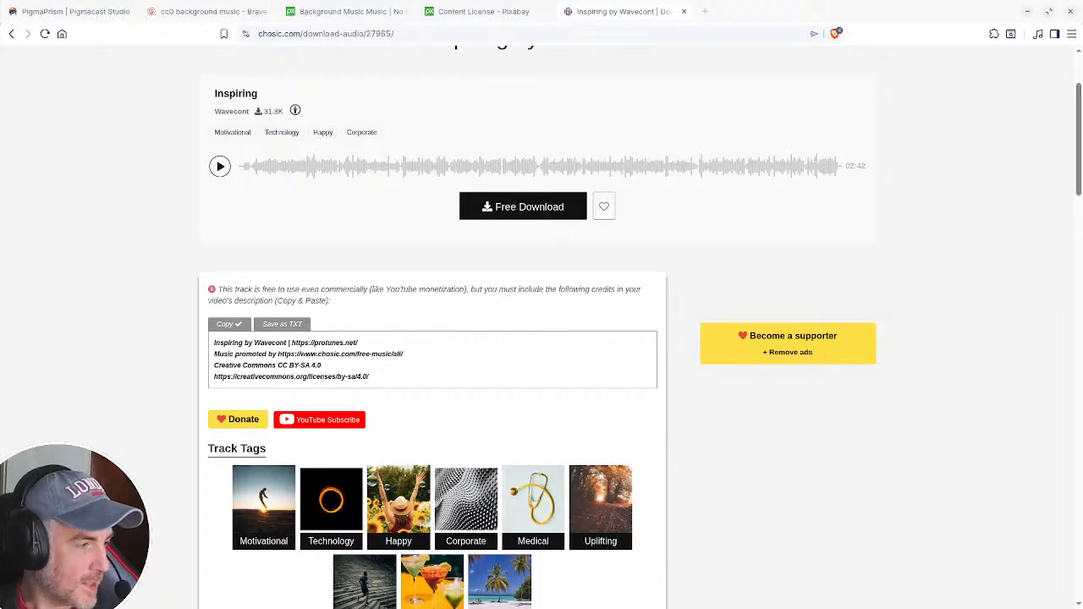
- Download the "Inspiring" track as Wavecont-Inspiring-Full(chosic.com).mp3 into the project's Audio folder
scroll(296, 366, "up", 2)
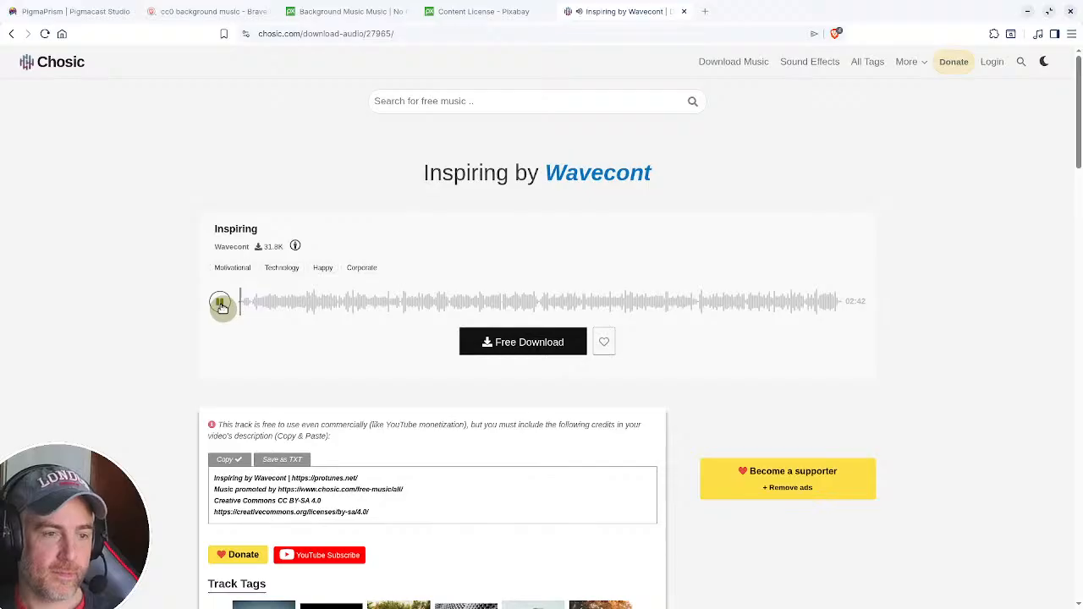
left_click(518, 345)
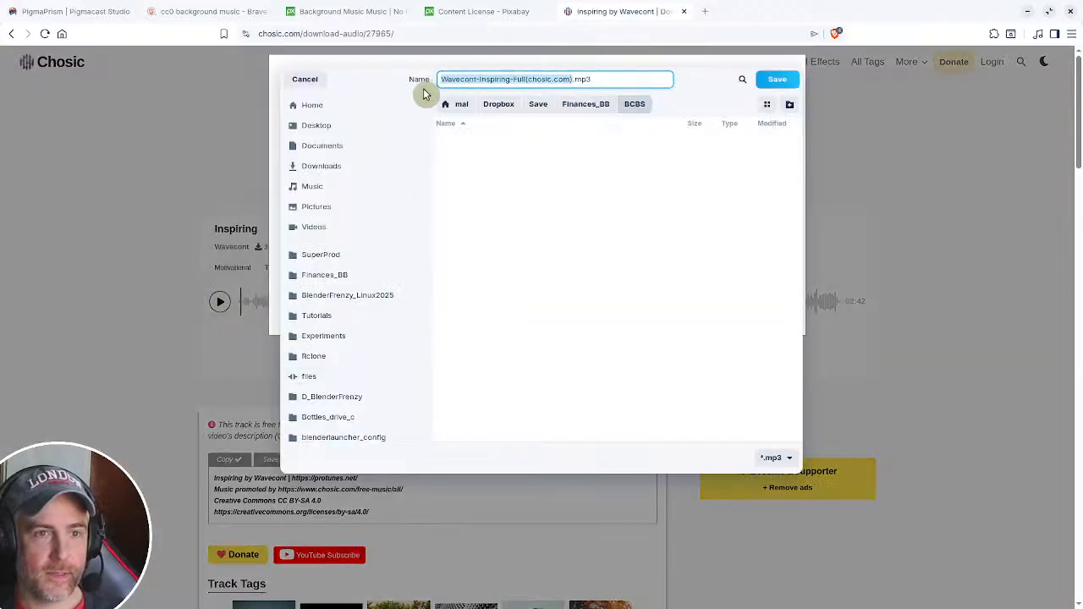
left_click(312, 79)
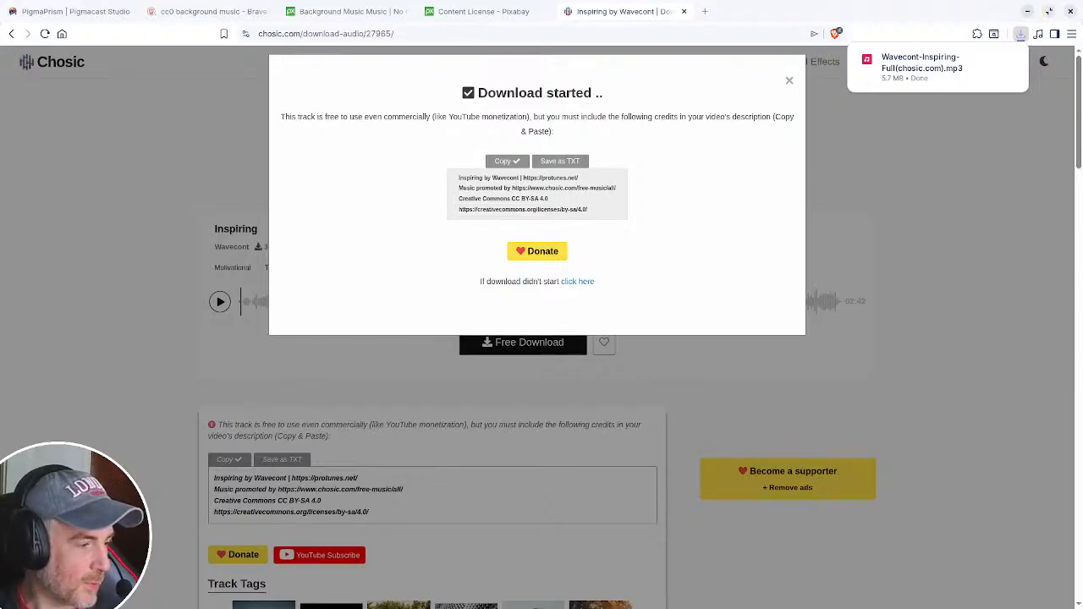
- Switch to Blender, go to frame 1 and add Wavecont-Inspiring-Full(chosic.com).mp3 as a sound strip on channel 2, starting at about frame 348
key("alt+Tab")
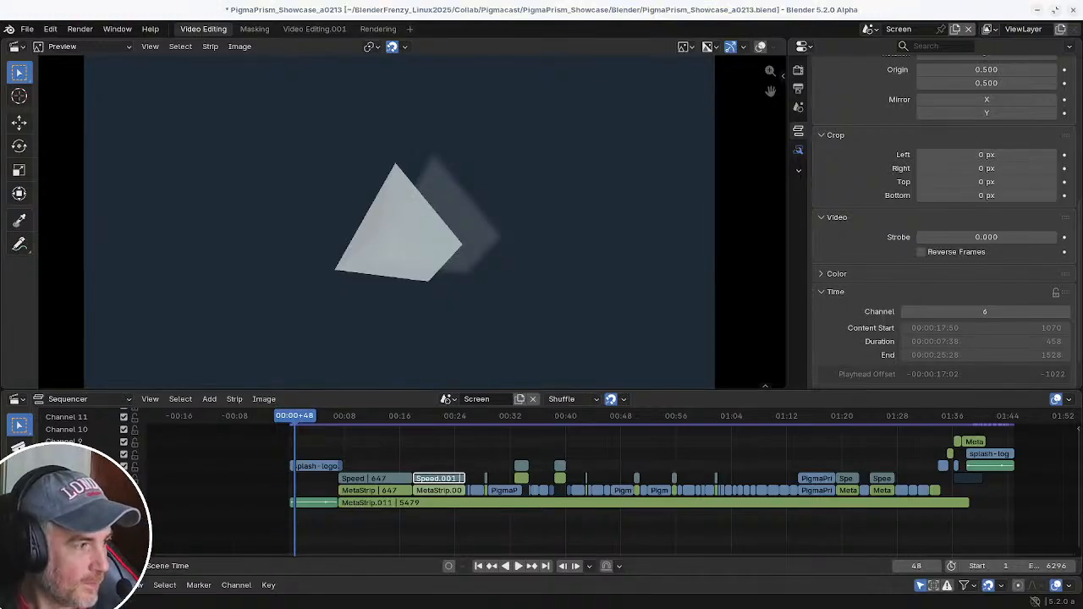
key("shift+Left")
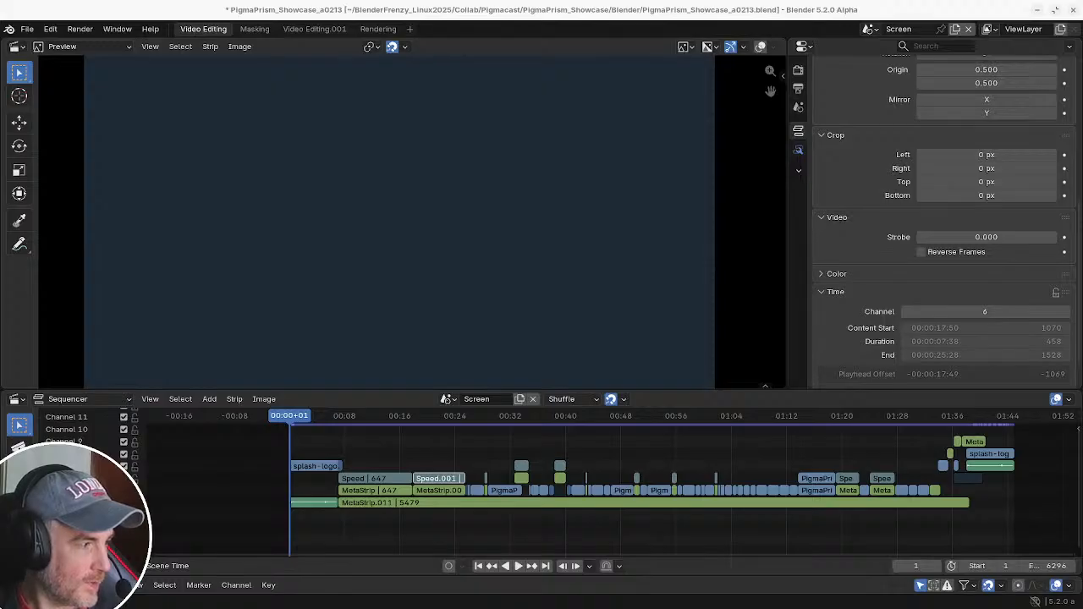
left_click_drag(203, 397, 330, 528)
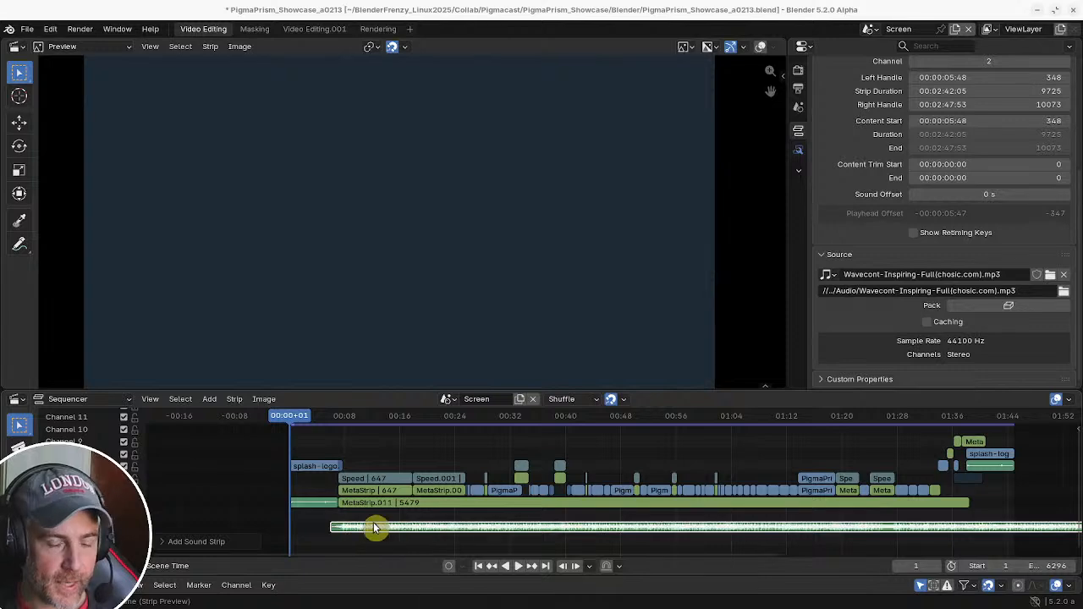
- Set the volume of the new music strip to 0.2
middle_click_drag(392, 520, 391, 420, "ctrl")
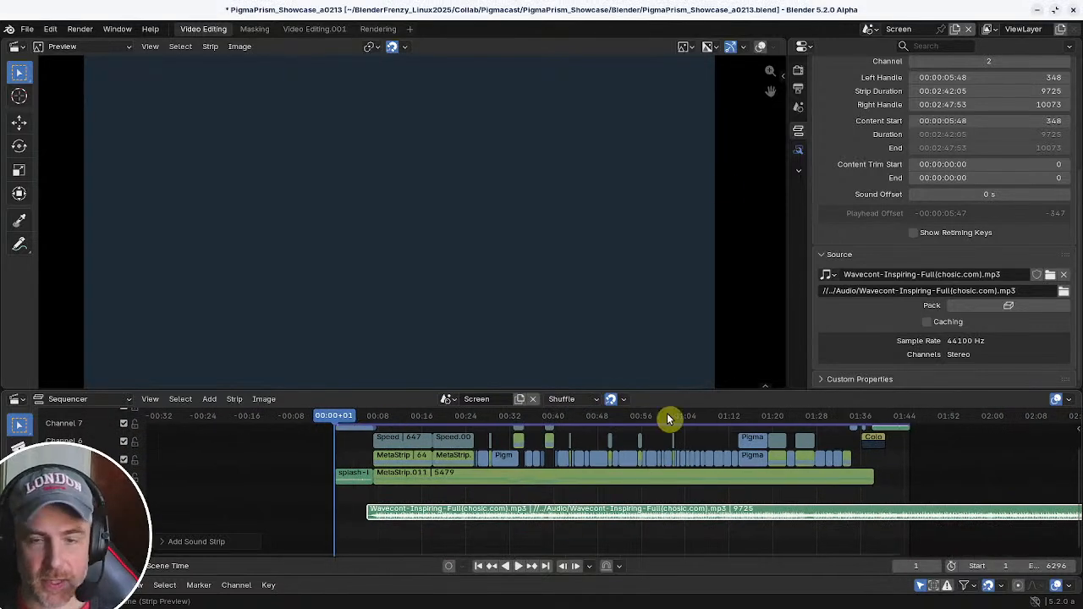
scroll(973, 254, "up", 5)
double_click(1003, 131)
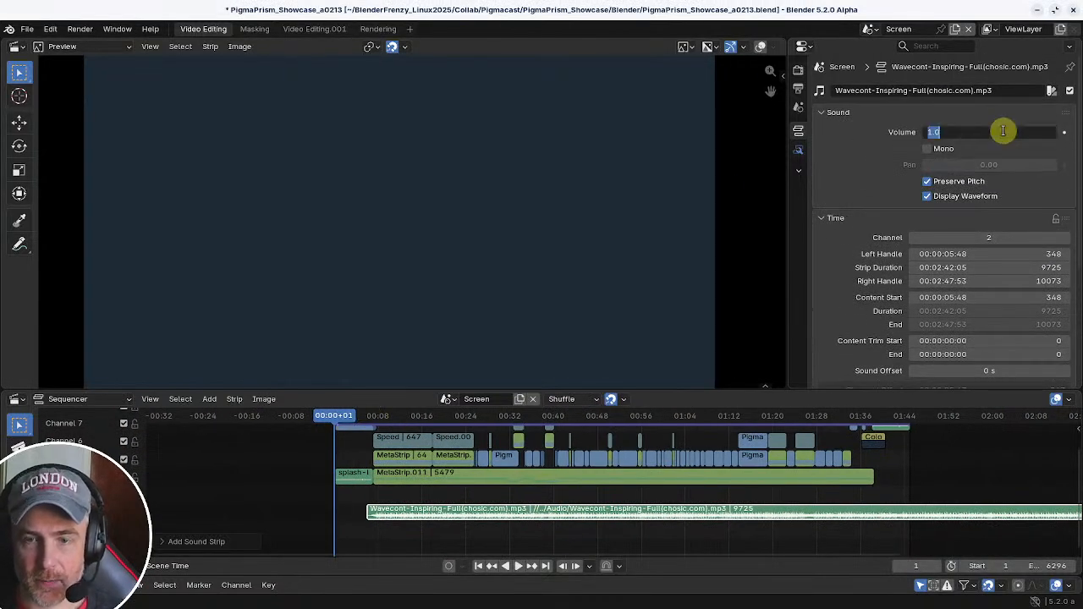
type(".2")
key("Return")
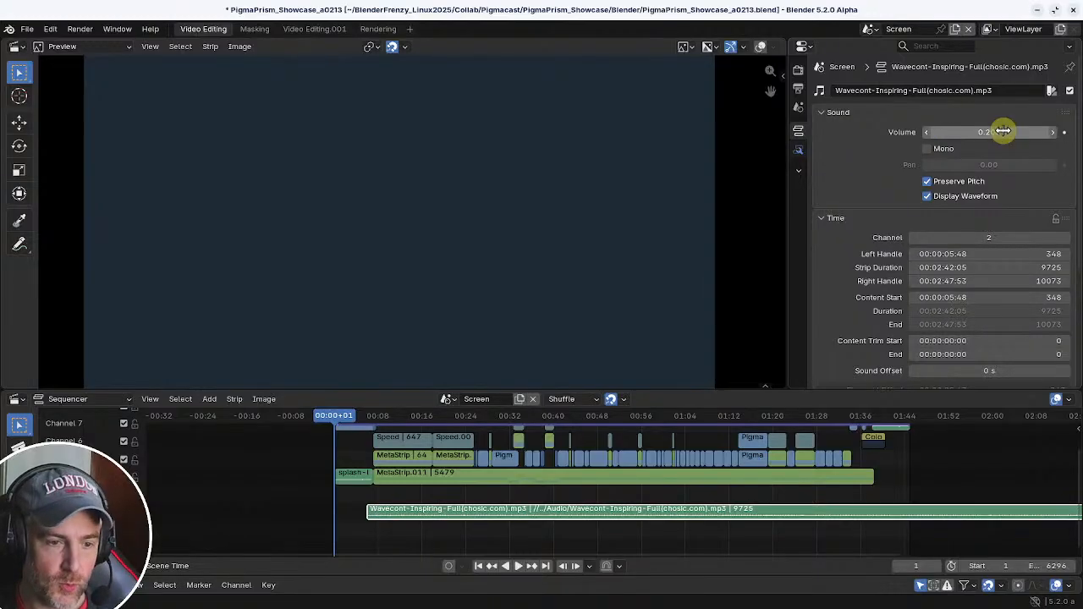
- Try a volume of 0.05 on the Inspiring music strip and play the section where the strip begins
double_click(979, 131)
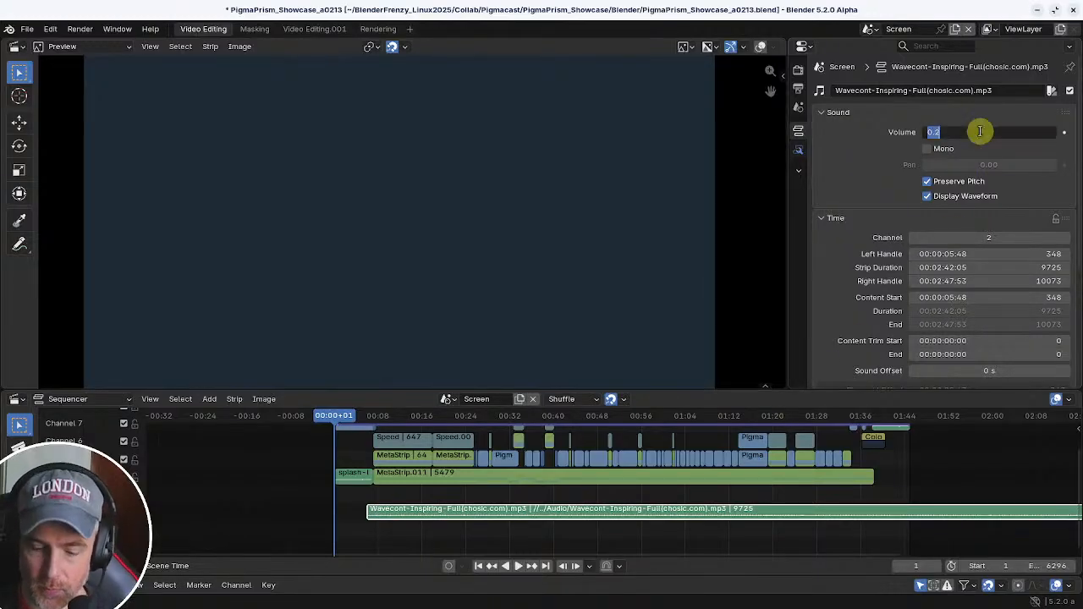
key("BackSpace")
type(".05")
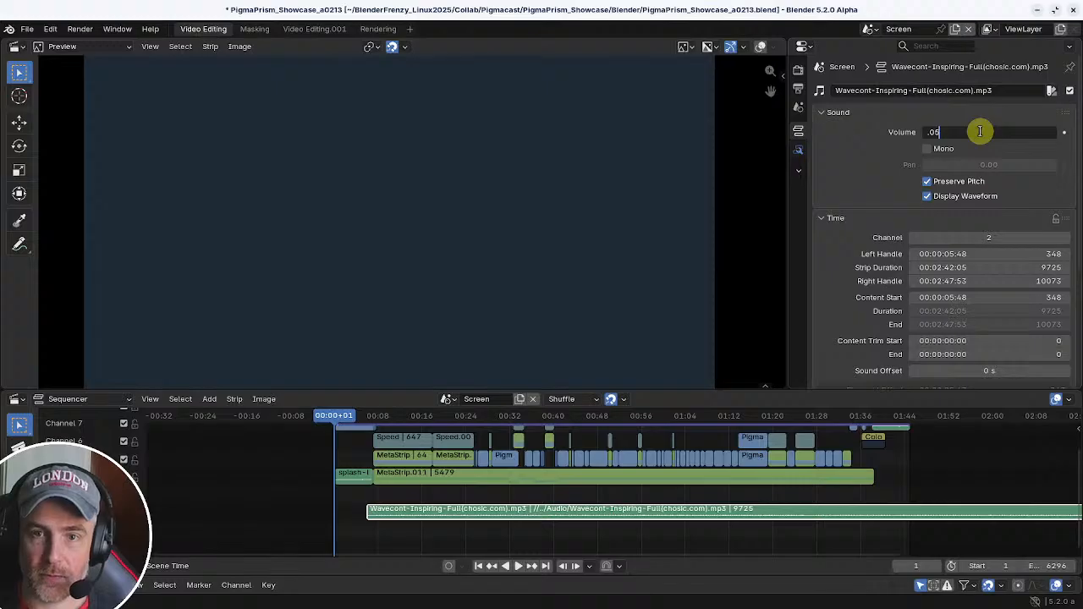
key("Return")
middle_click_drag(488, 500, 694, 488)
scroll(694, 488, "up", 6)
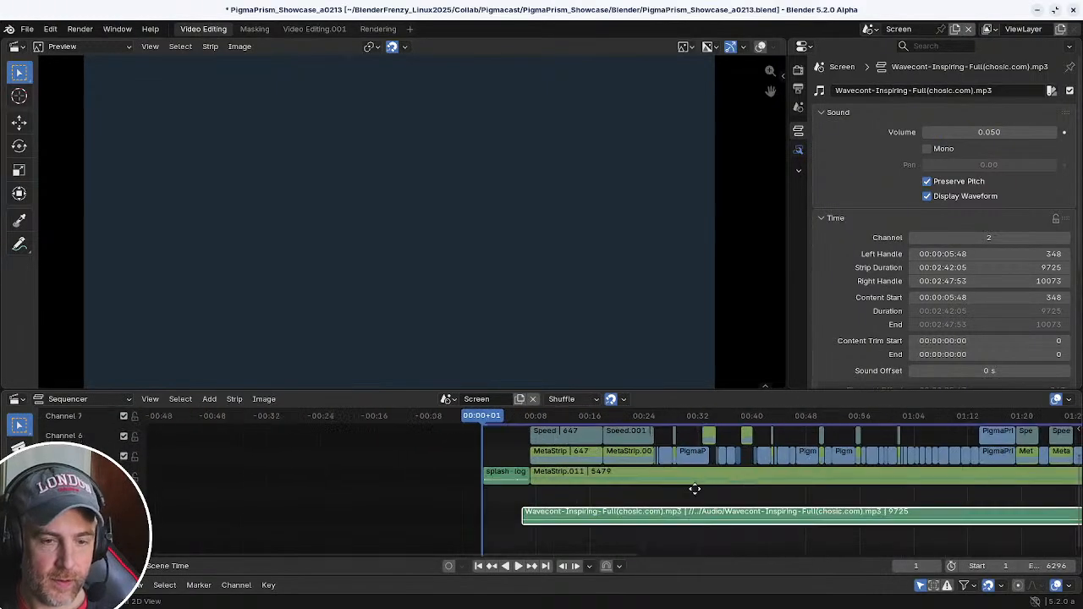
right_click(524, 504, "shift")
key("space")
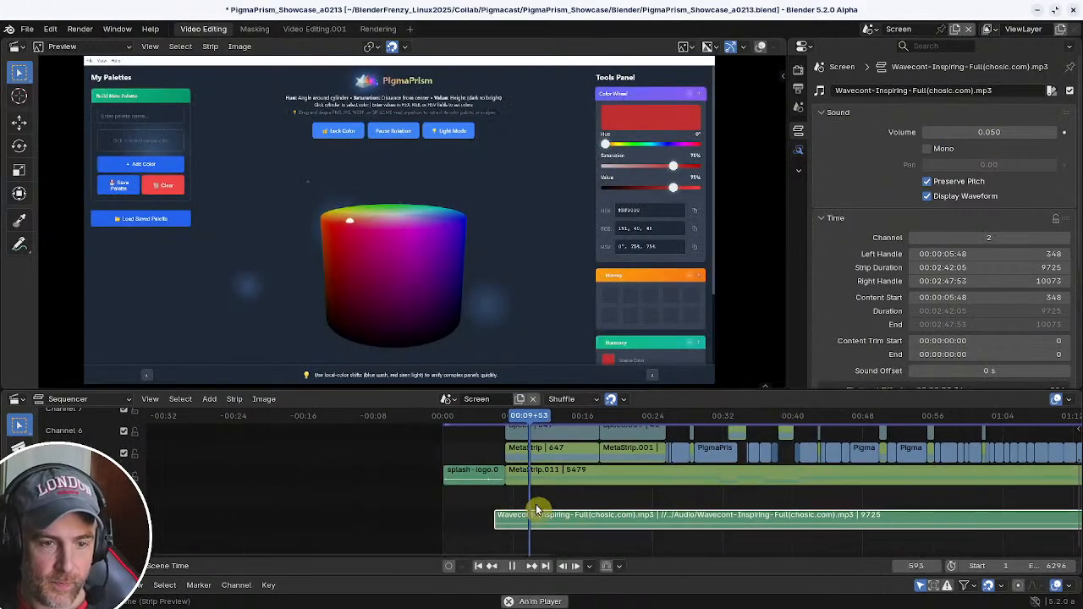
key("space")
- Set the music strip's volume to 0.1 and replay the section around the end of the splash logo
left_click(1008, 132)
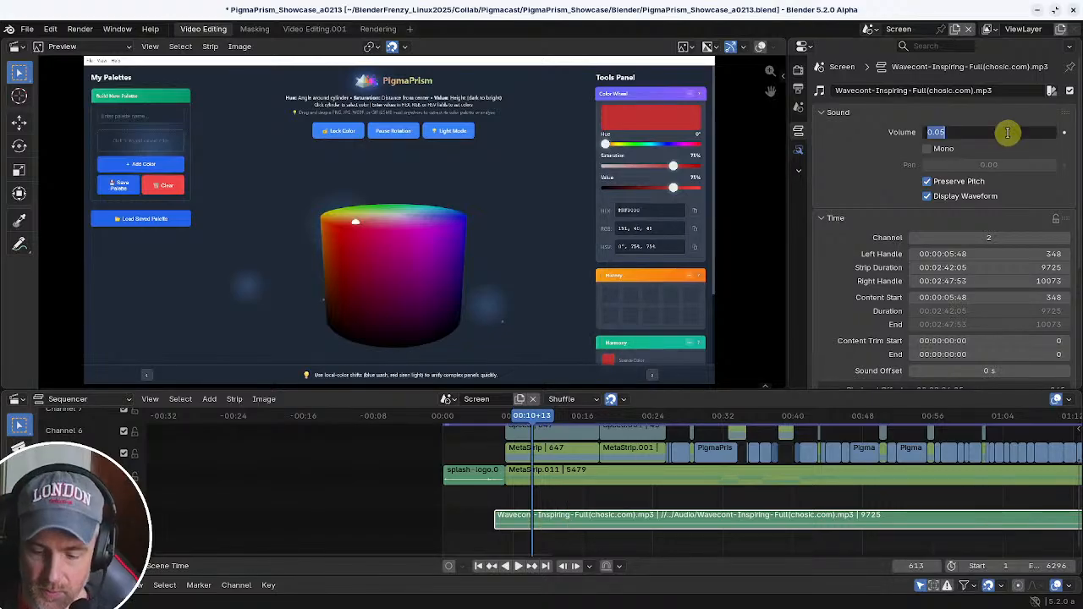
type("0.1")
key("Return")
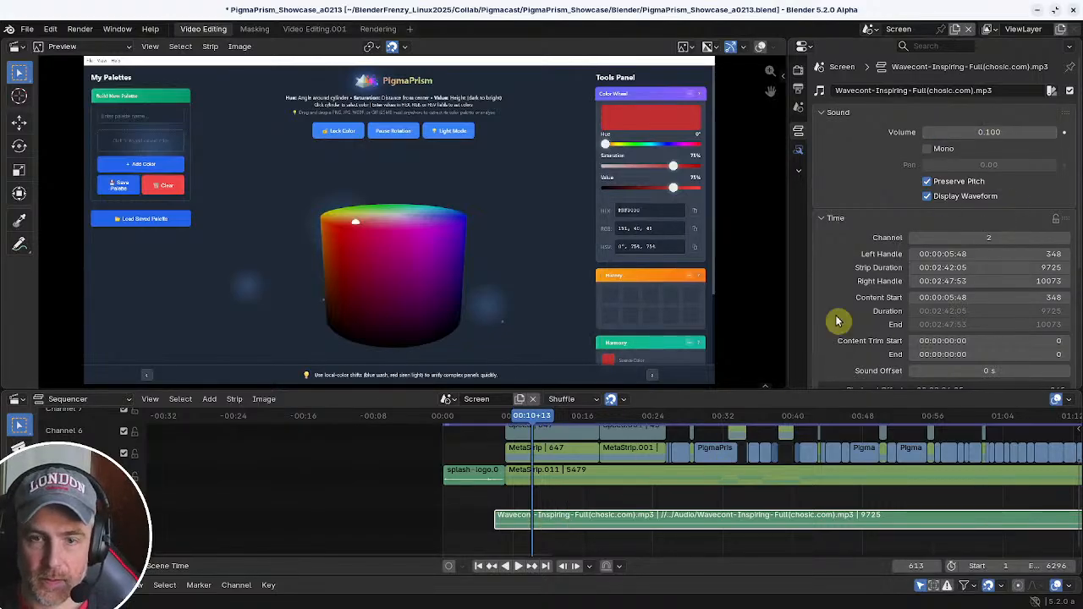
right_click(511, 493, "shift")
key("space")
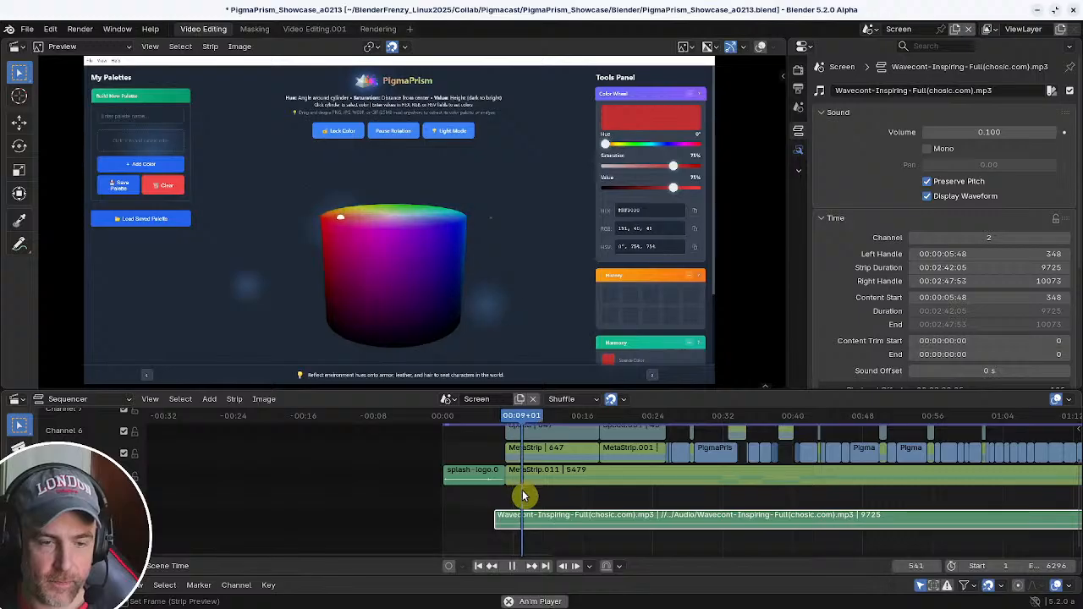
key("space")
middle_click_drag(532, 494, 477, 496, "ctrl")
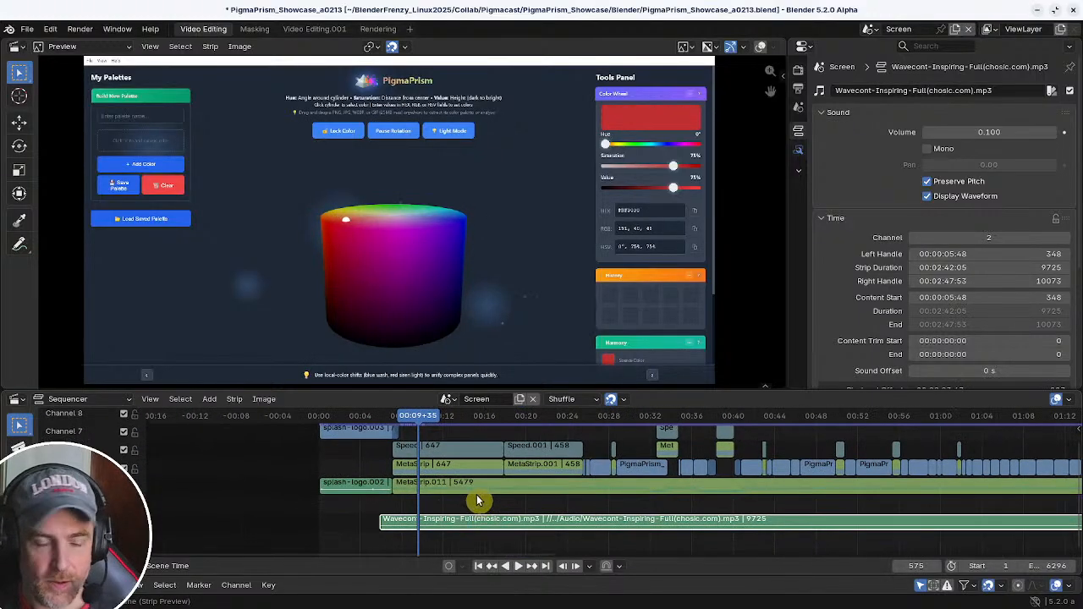
- Raise the system's output volume and replay the opening of the music strip to judge its level against the other audio
key("XF86AudioRaiseVolume")
key("XF86AudioRaiseVolume")
key("XF86AudioRaiseVolume")
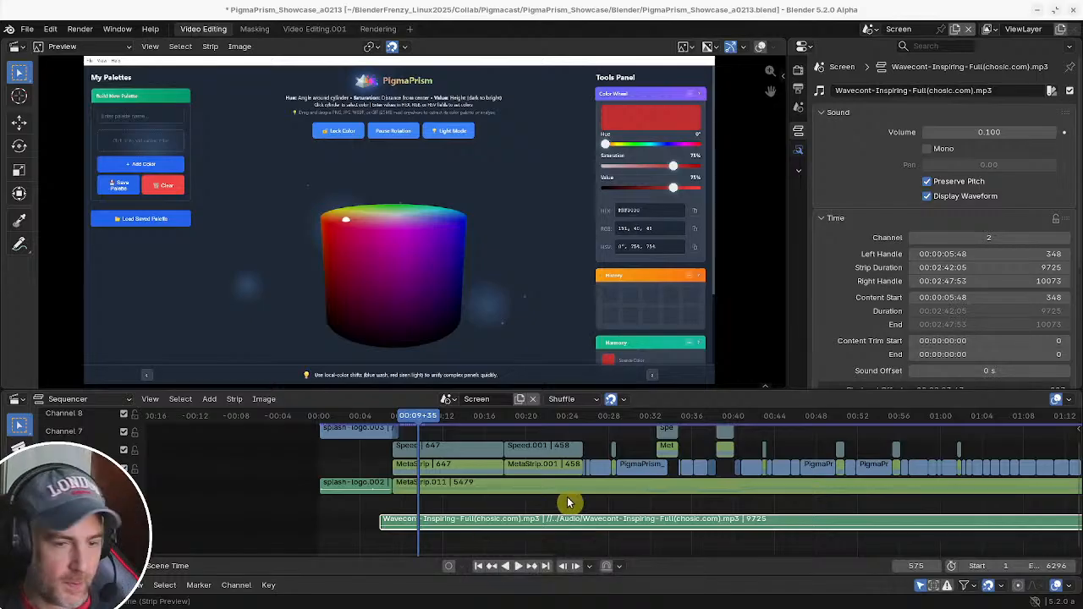
left_click(391, 416)
key("space")
left_click(375, 420)
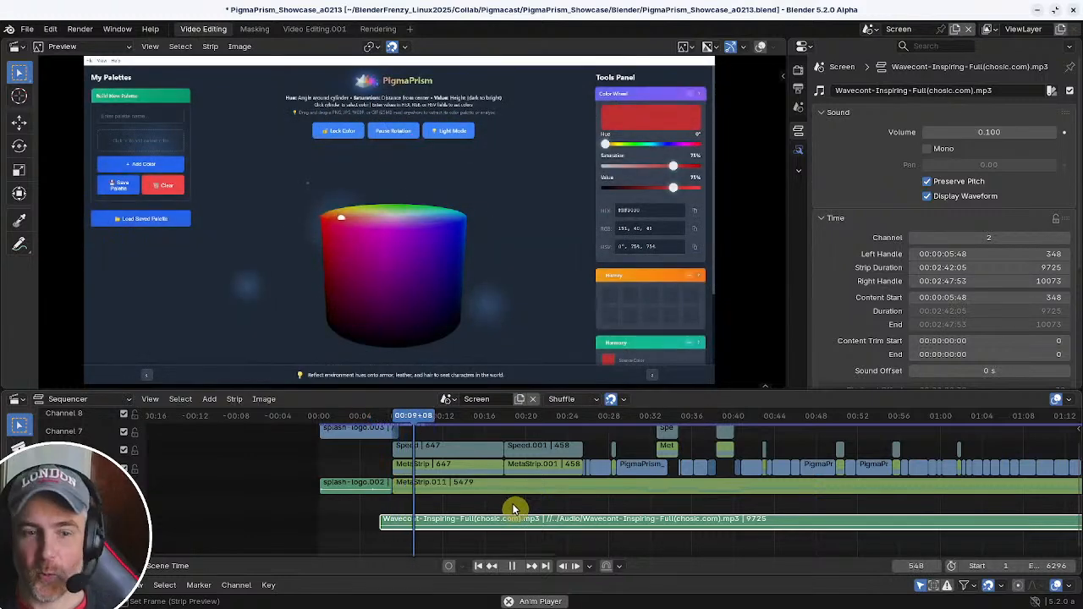
key("space")
middle_click_drag(420, 492, 496, 497, "ctrl")
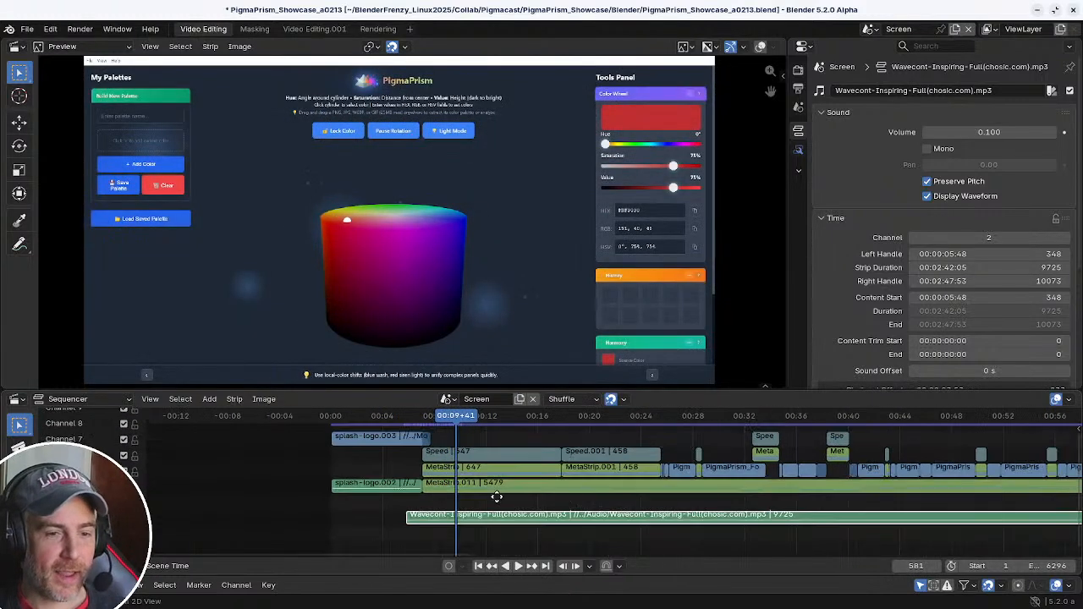
- Check the music's entry under the splash logo, then play the video from its beginning into the first MetaStrip section
left_click_drag(452, 418, 413, 417)
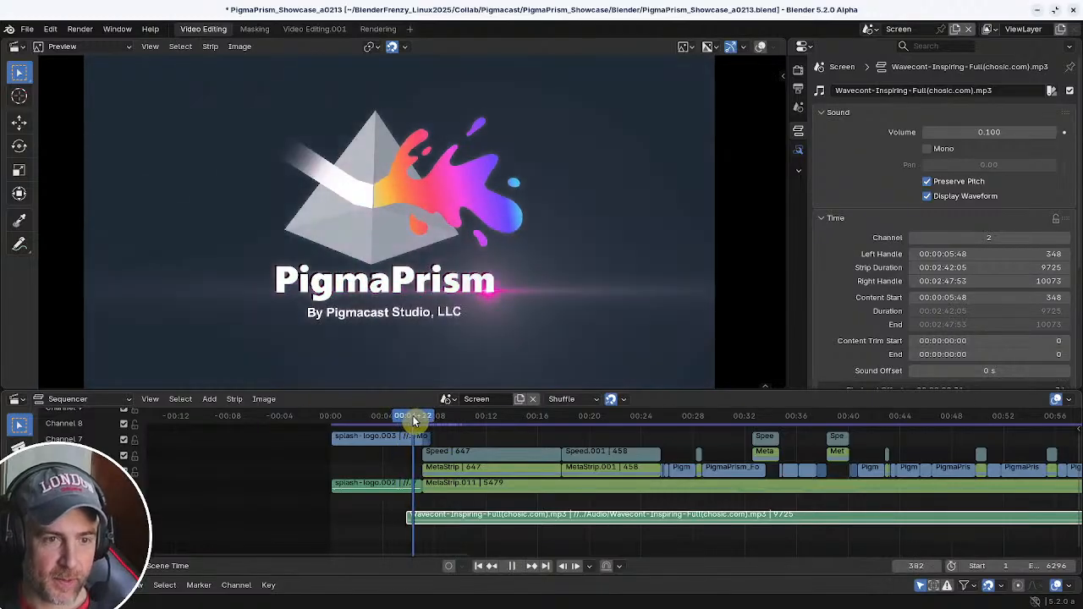
key("space")
key("space")
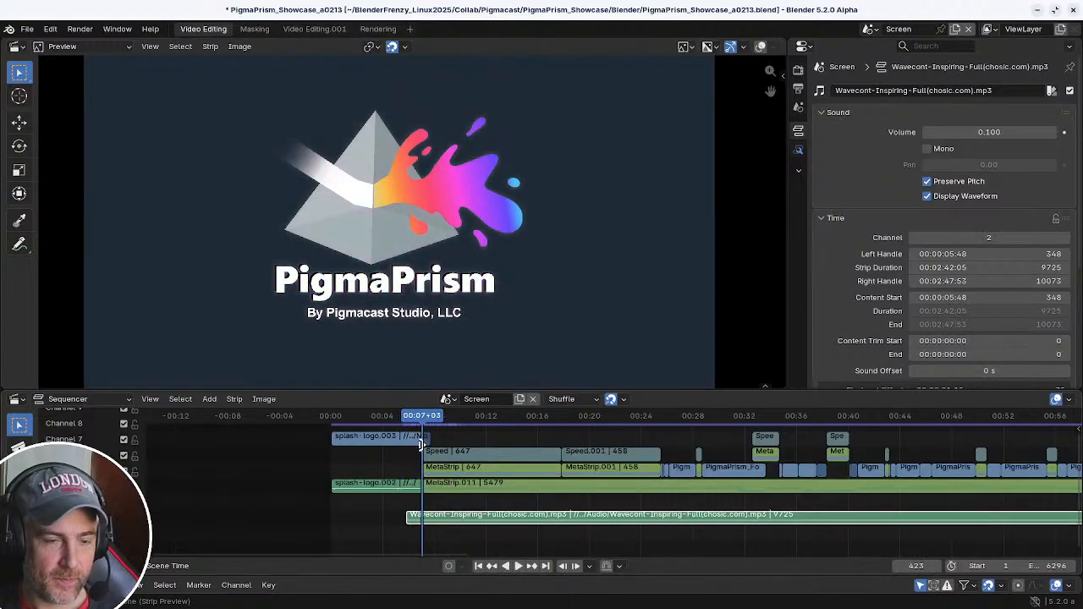
left_click(335, 418)
key("space")
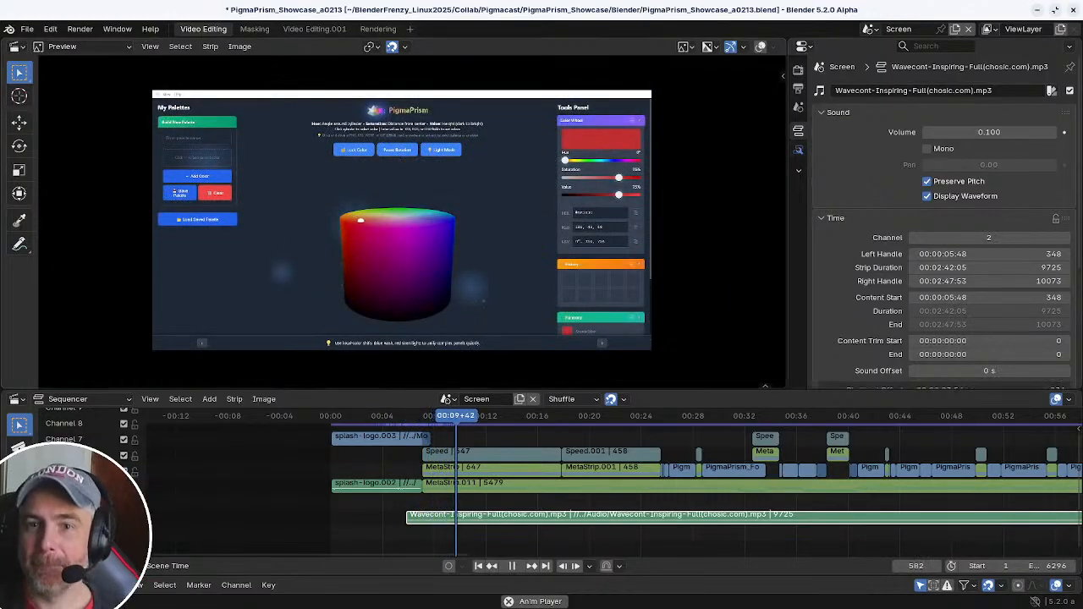
- Lower the music strip's volume to 0.05 while the video plays
left_click(992, 132)
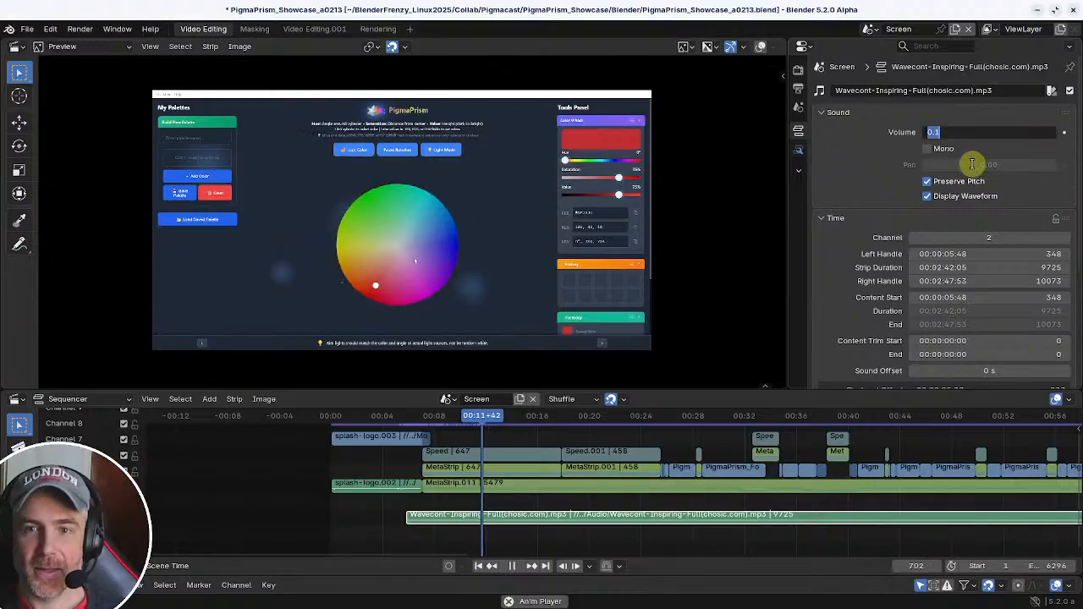
type(".0")
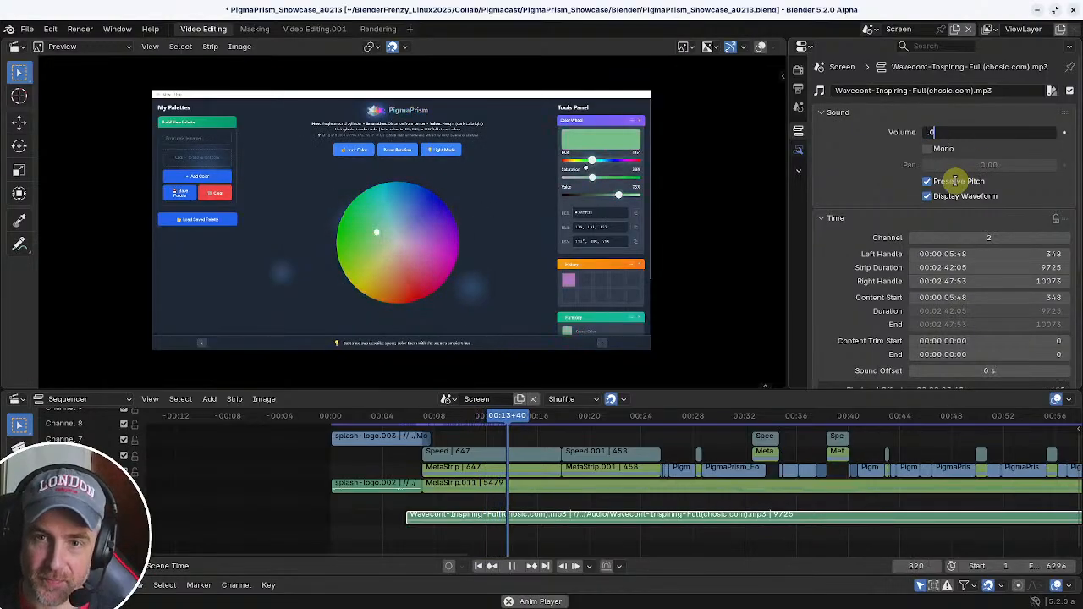
key("Return")
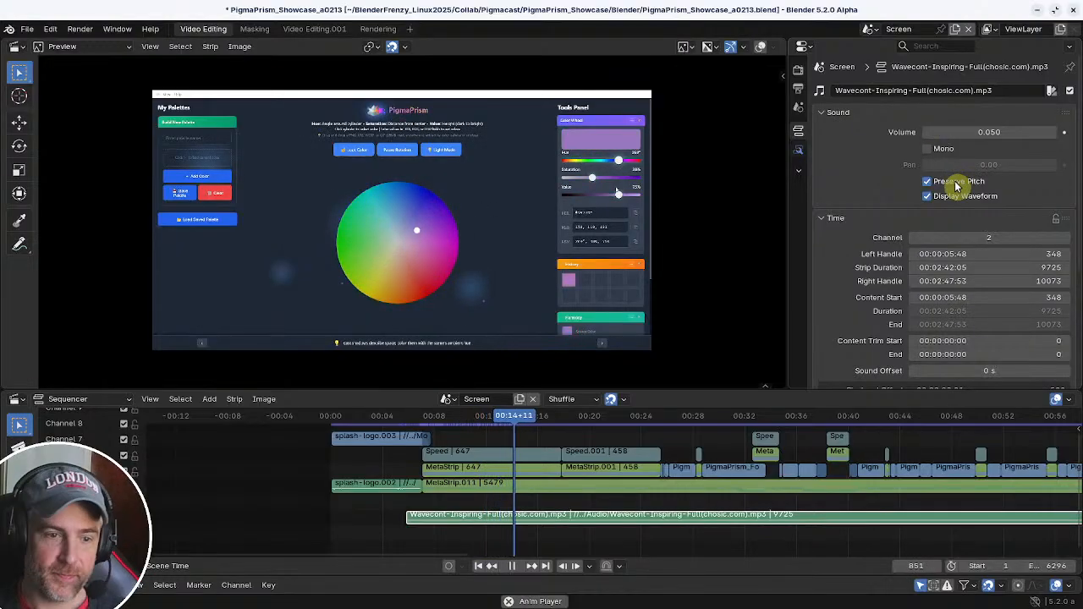
- Set the music strip's volume to 0.03, listen to the mix with the full timeline in view, and stop playback around 54 seconds
left_click(987, 131)
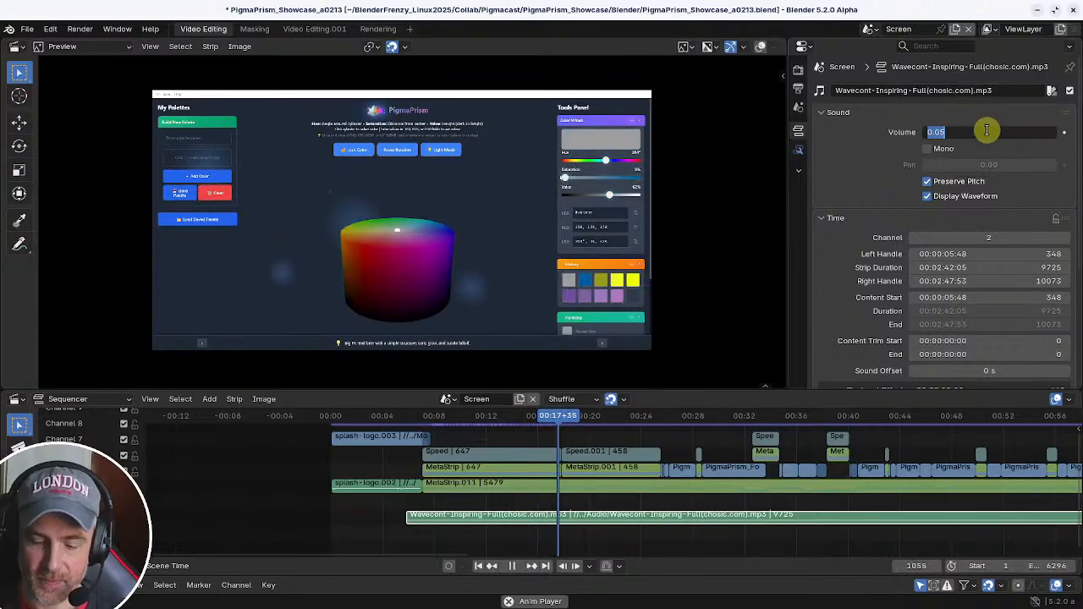
type(".")
key("Return")
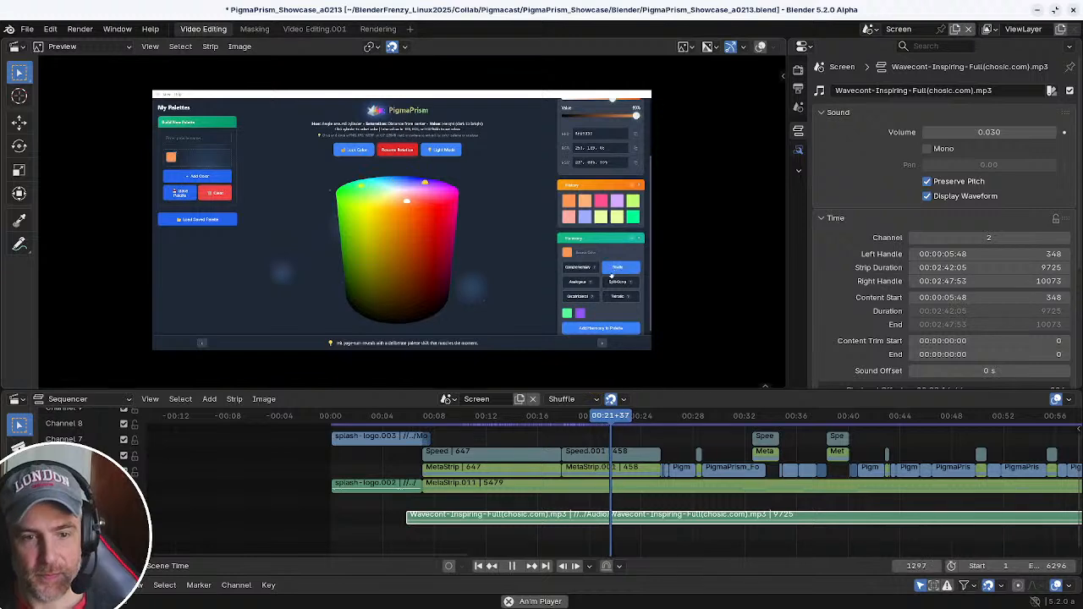
scroll(705, 442, "down", 3)
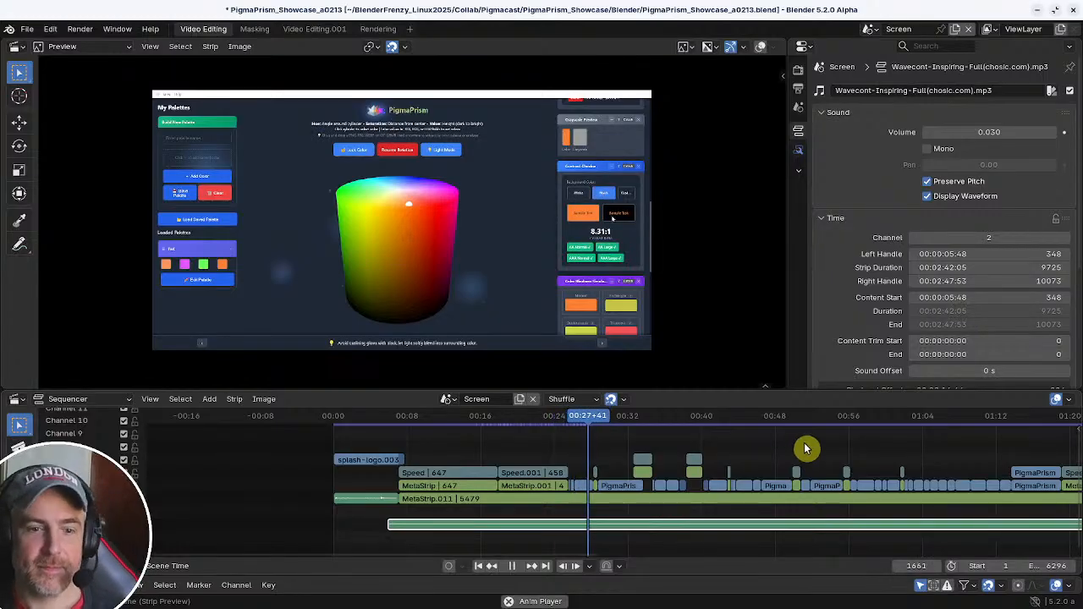
scroll(800, 455, "down", 4)
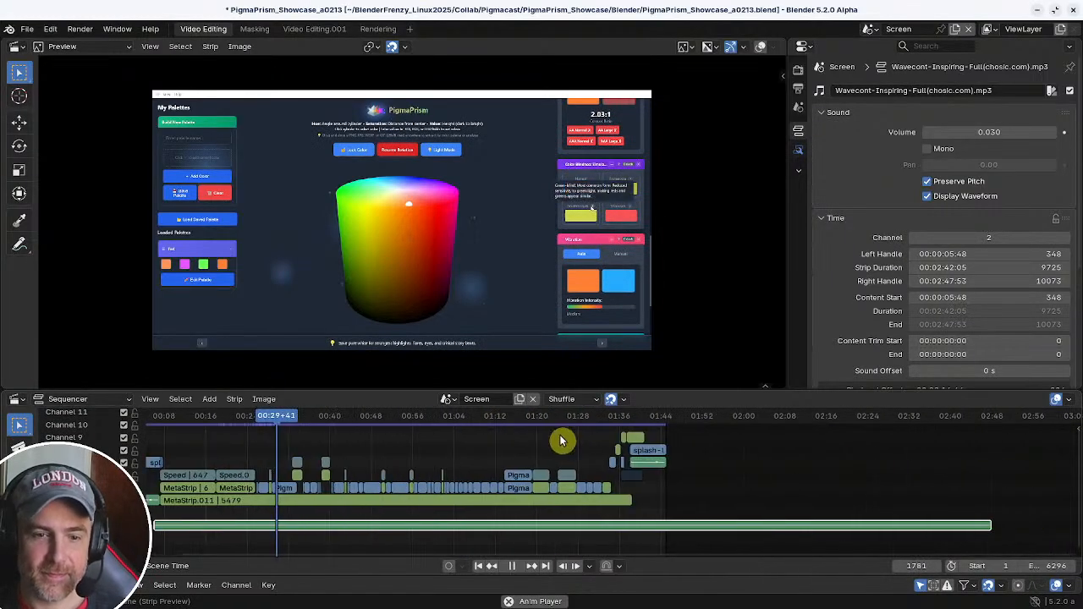
middle_click_drag(560, 440, 607, 448)
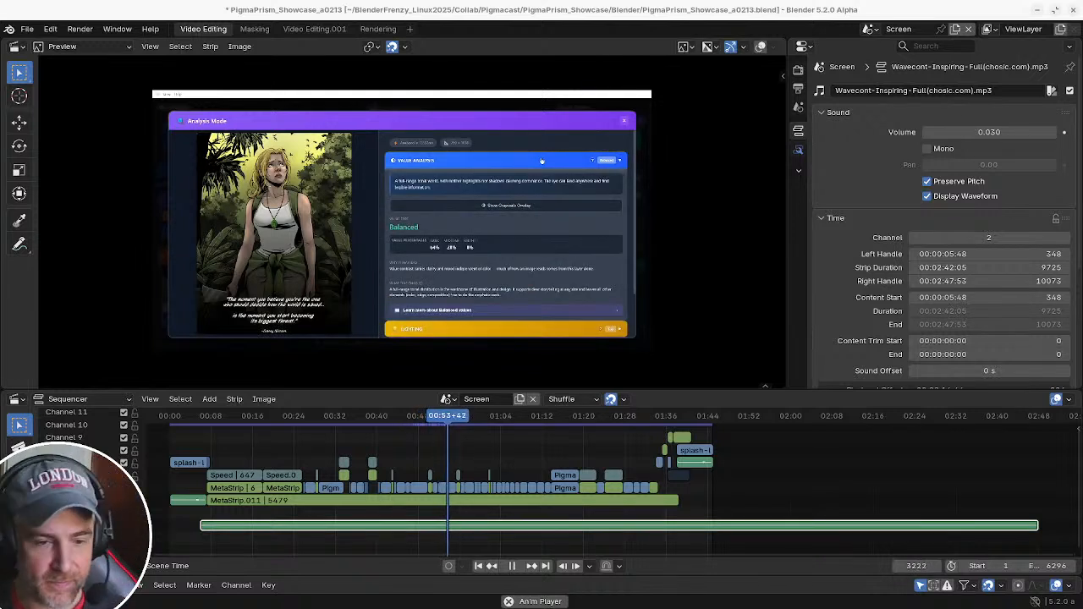
left_click(512, 566)
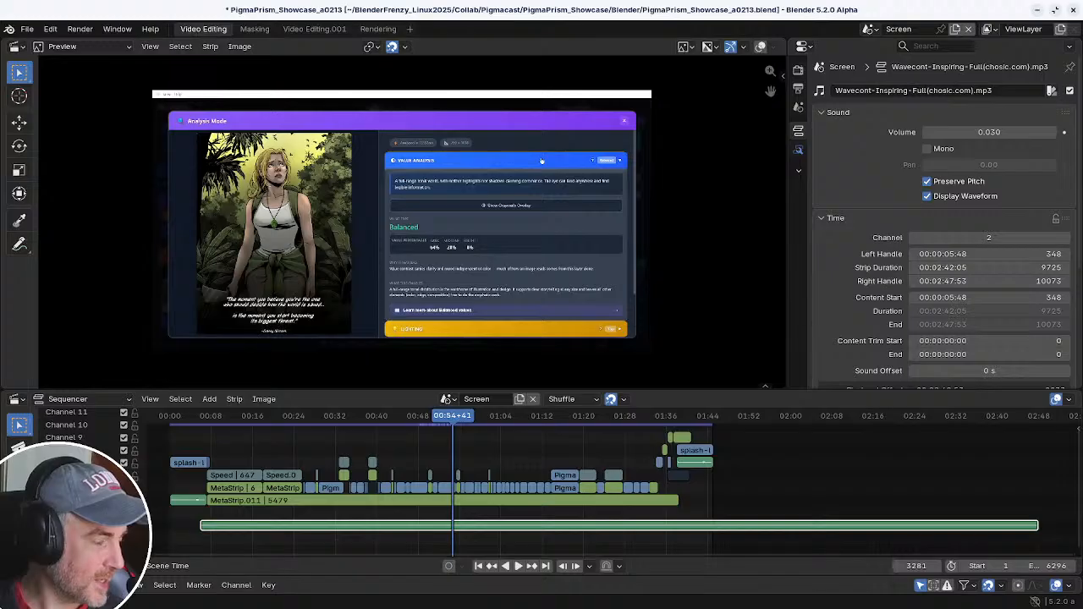
- Switch to the browser and examine the PigmaPrism page's introduction, release-updates signup and first feature sections
key("alt+Tab")
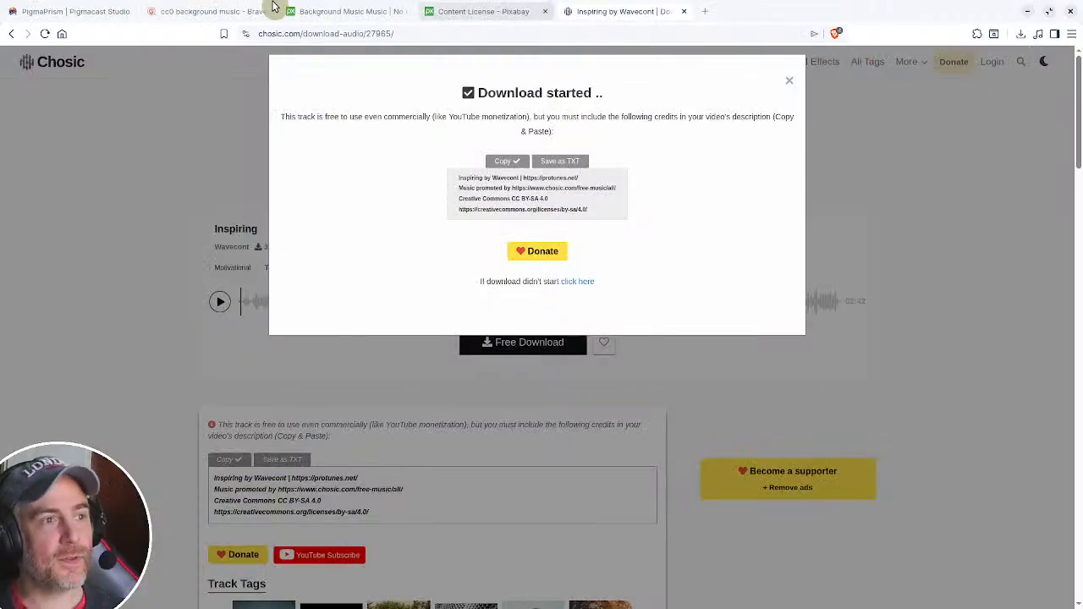
left_click(84, 10)
scroll(901, 325, "up", 15)
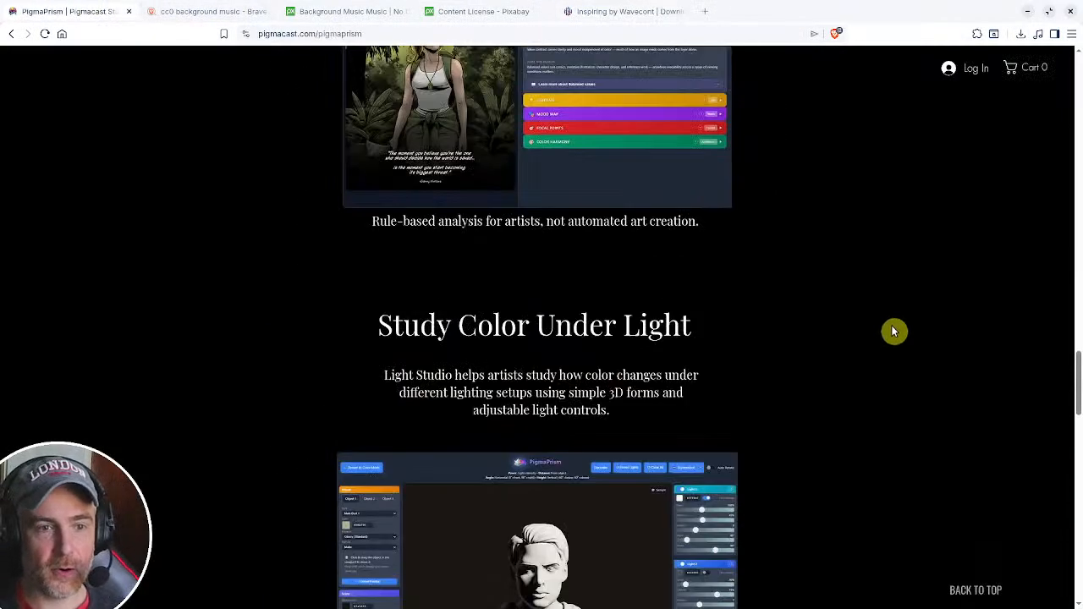
scroll(892, 329, "up", 5)
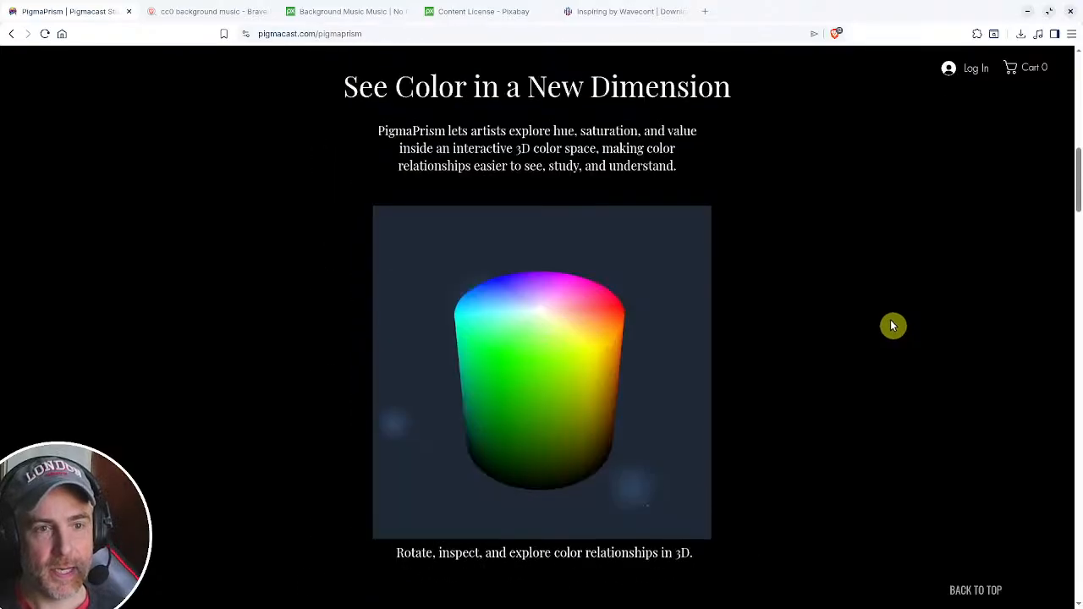
scroll(756, 387, "up", 8)
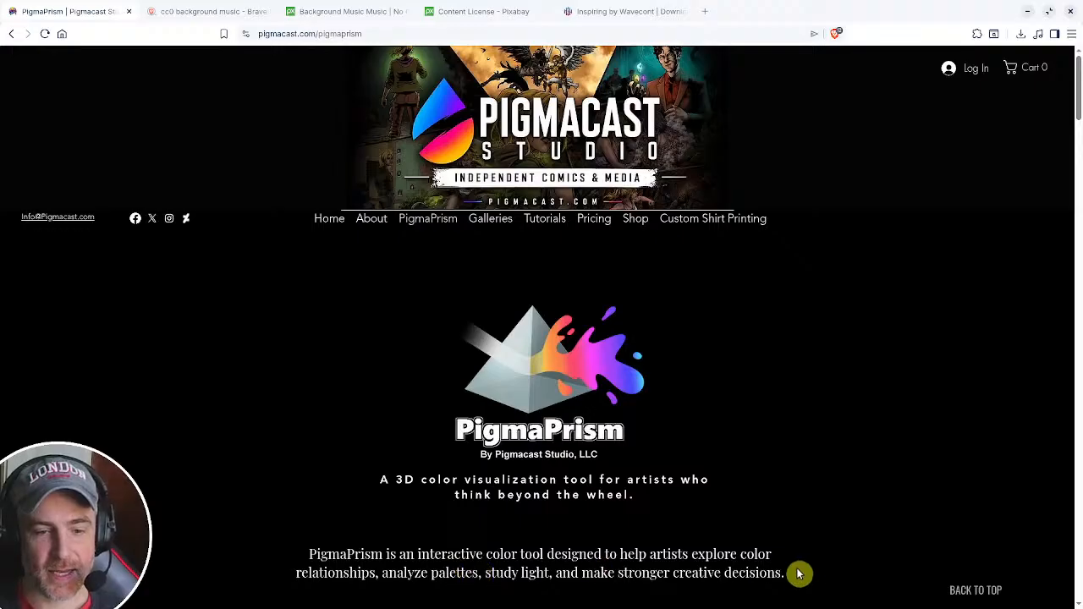
scroll(863, 518, "down", 5)
scroll(846, 528, "down", 3)
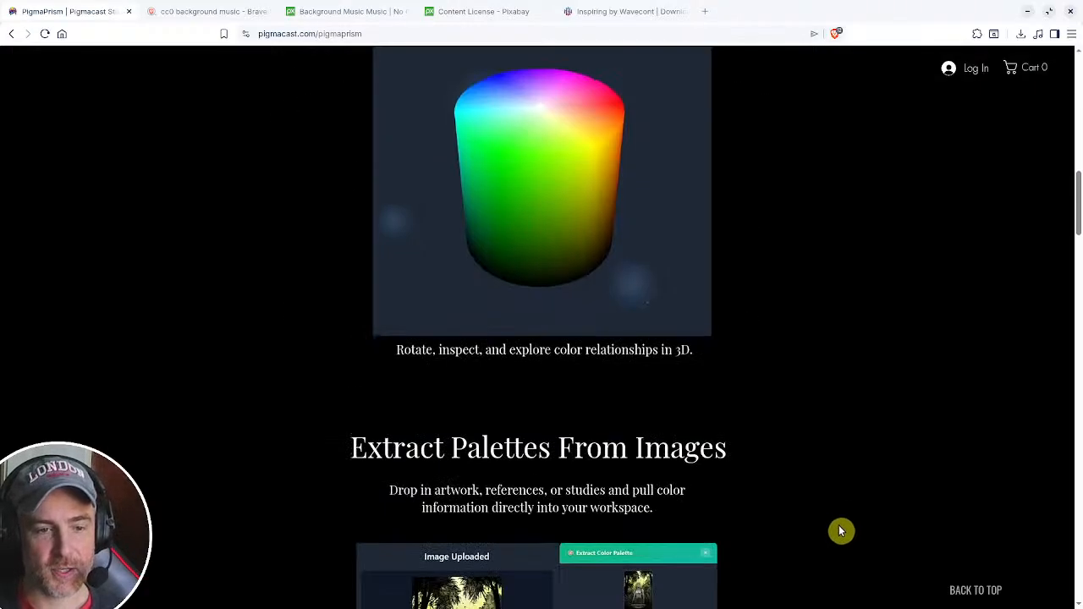
scroll(840, 518, "up", 8)
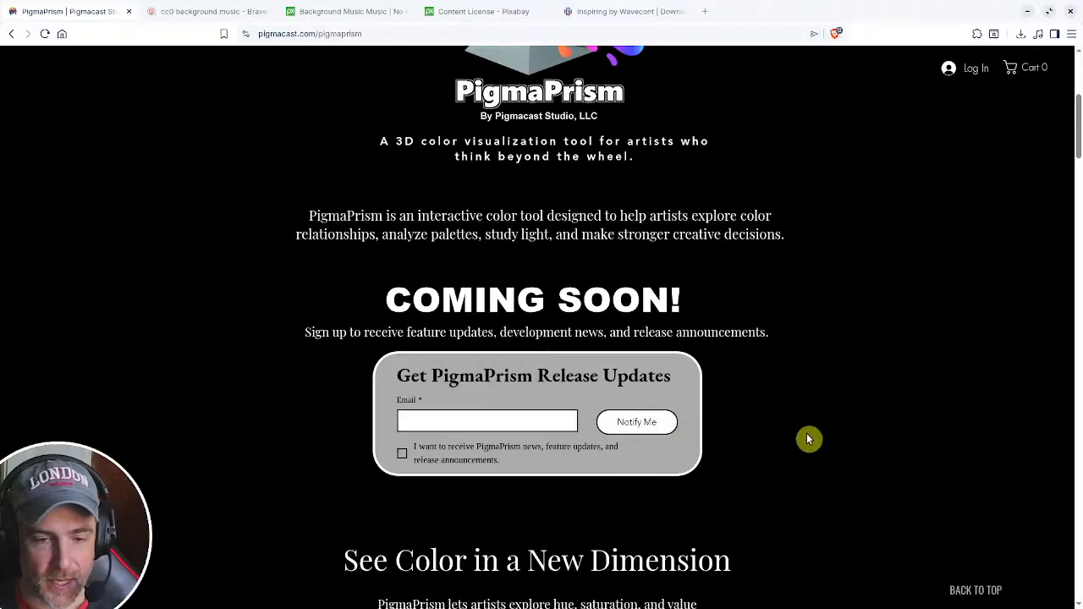
- Review the rest of the PigmaPrism page, from the color harmony section down to the footer, and return to its header
scroll(806, 438, "down", 15)
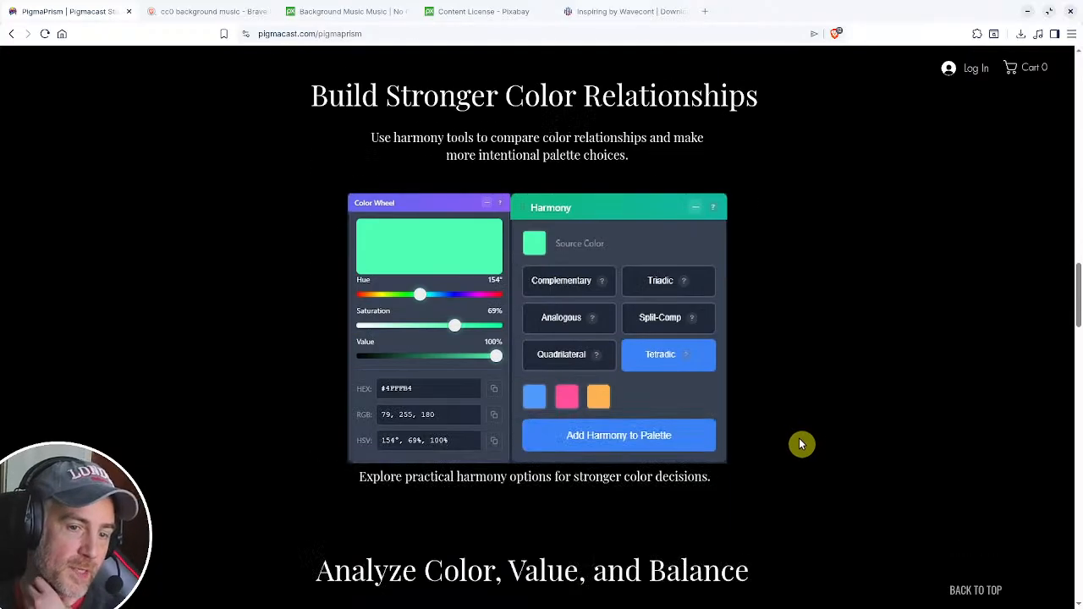
scroll(799, 438, "down", 13)
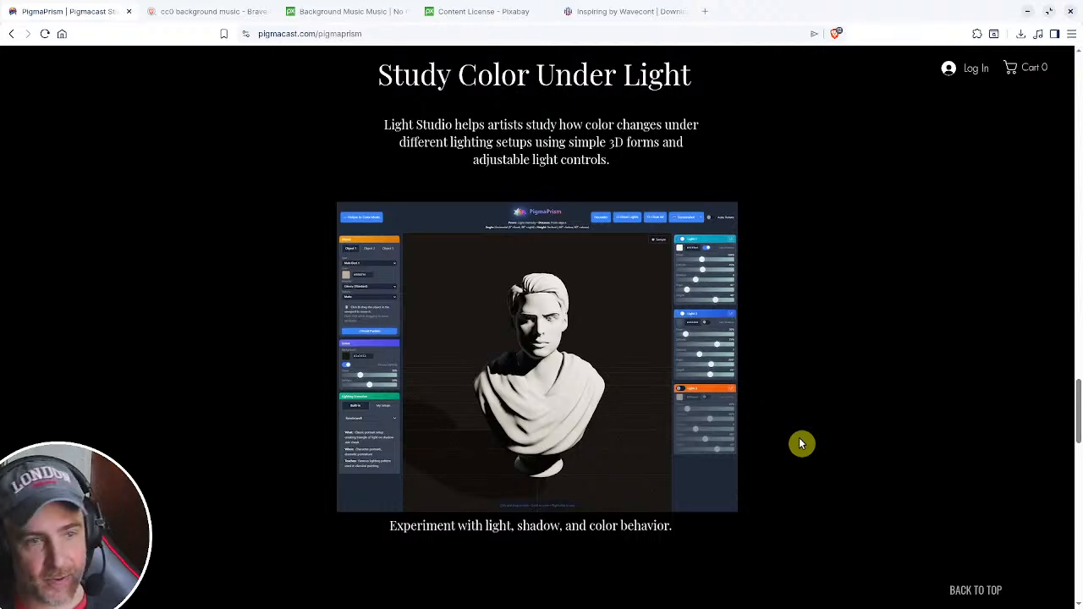
scroll(800, 443, "down", 15)
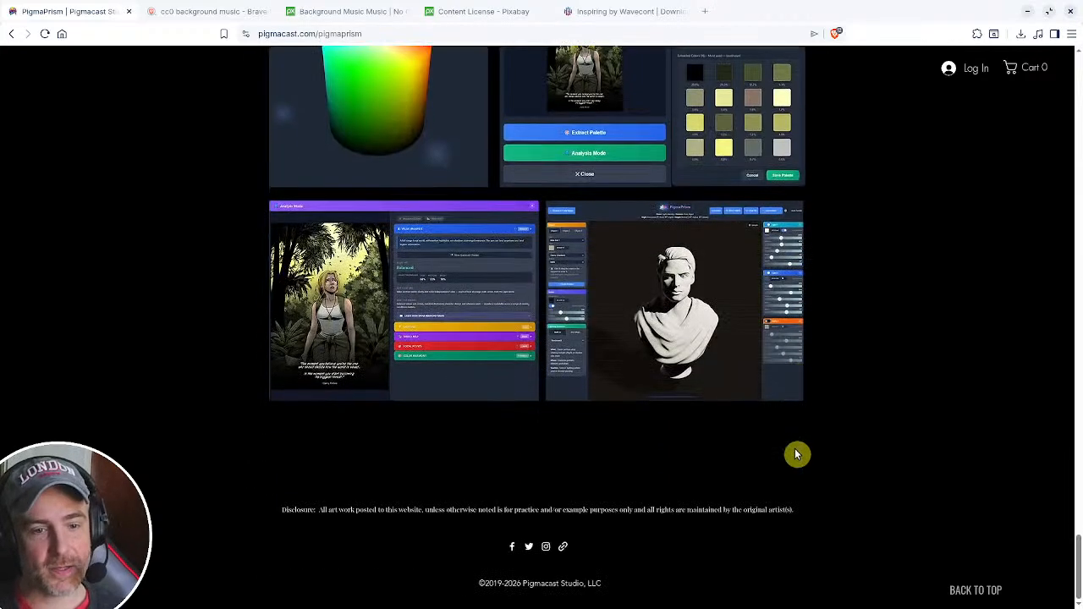
scroll(817, 471, "up", 5)
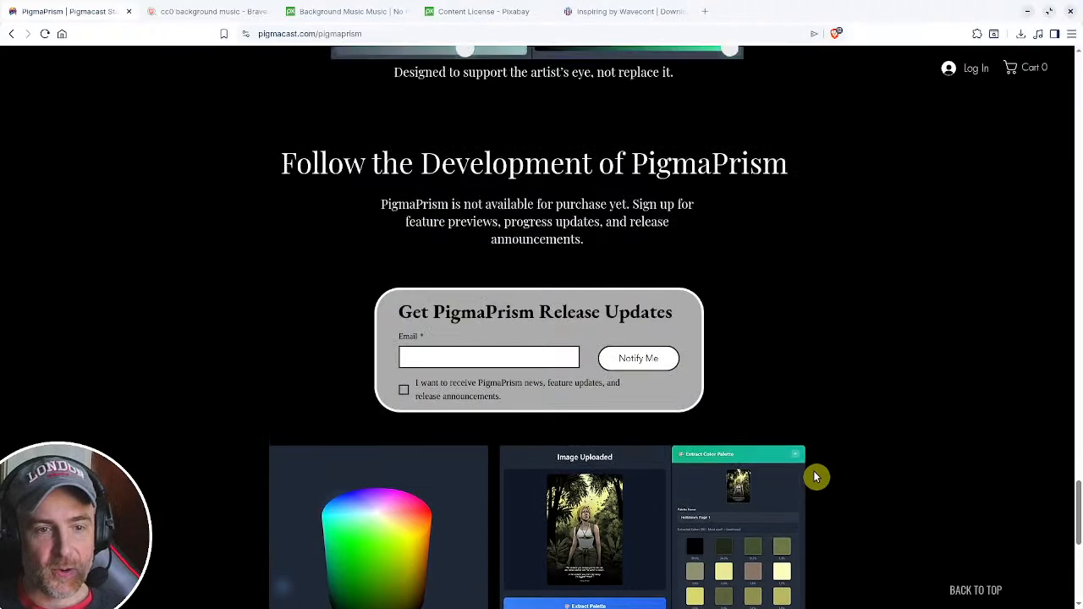
scroll(816, 477, "up", 10)
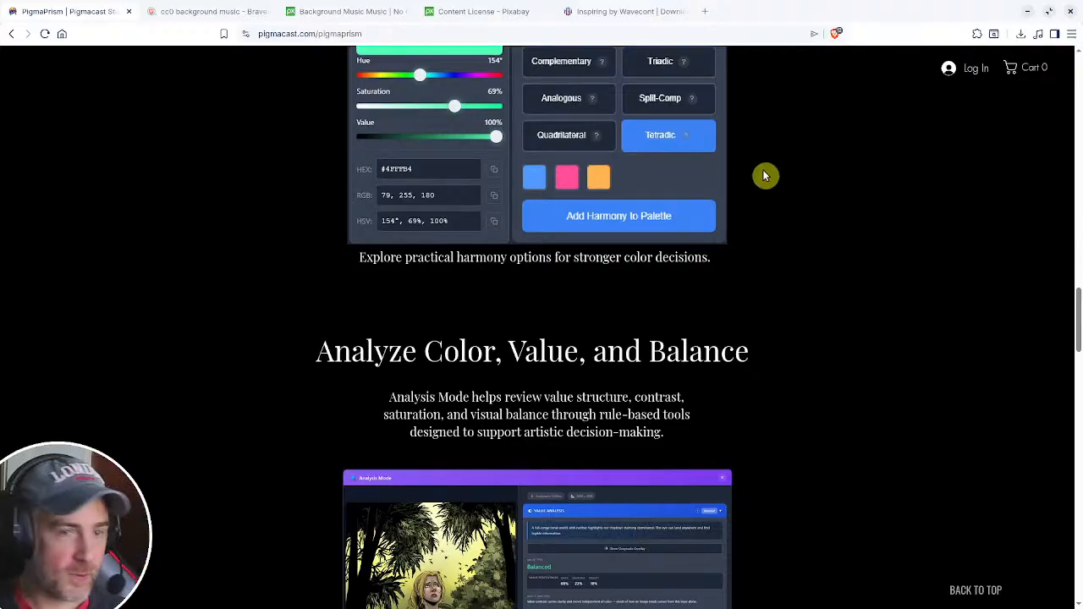
scroll(905, 182, "up", 4)
scroll(905, 224, "up", 15)
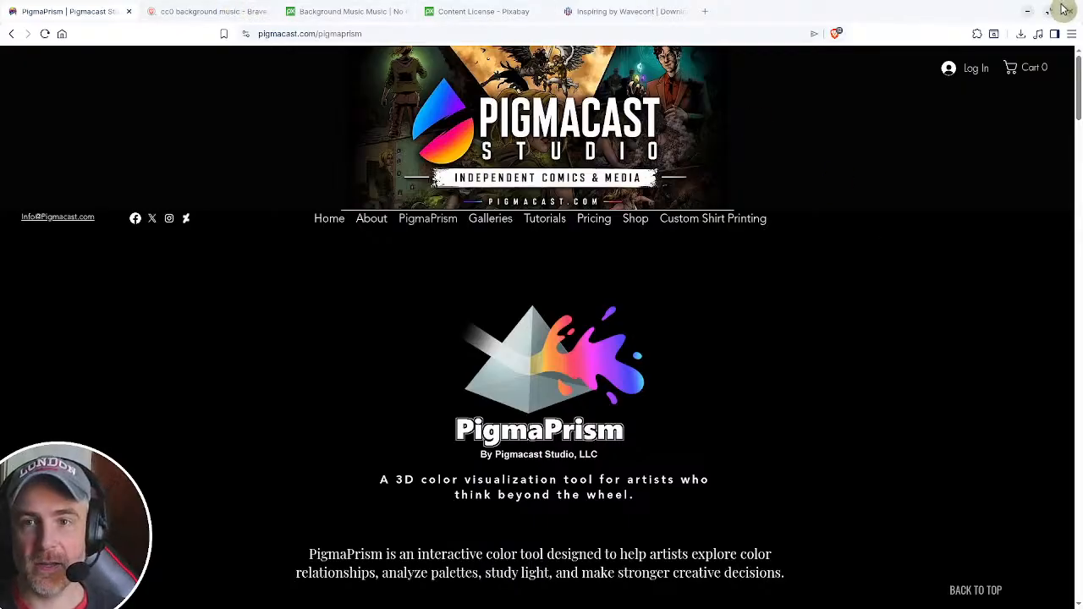
- Switch back to Blender and play the showcase video's ending from about 01:33 through the start of the closing splash logo
left_click(208, 12)
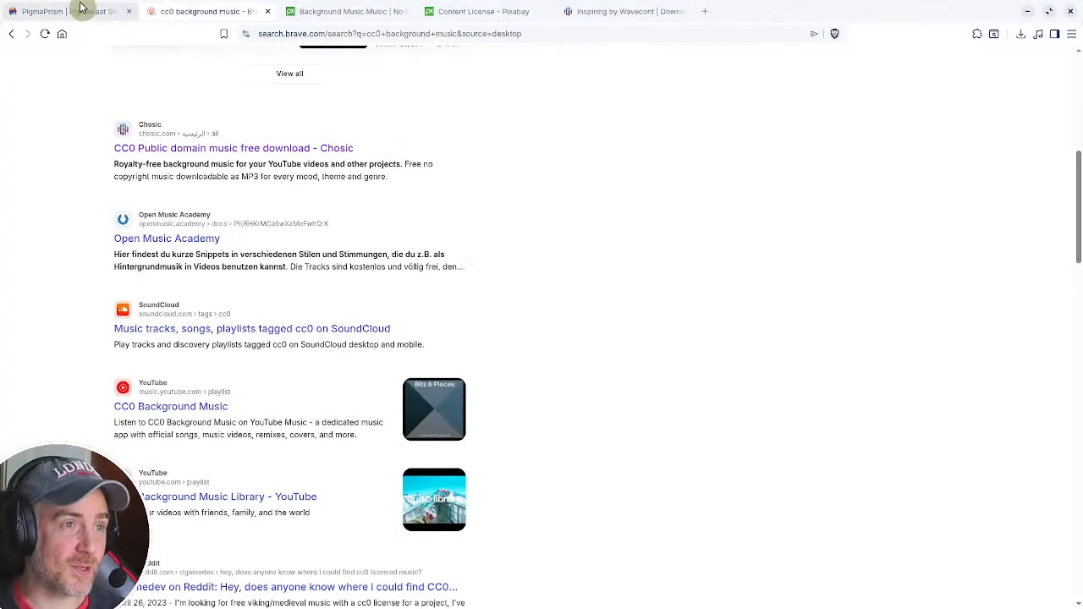
left_click(80, 11)
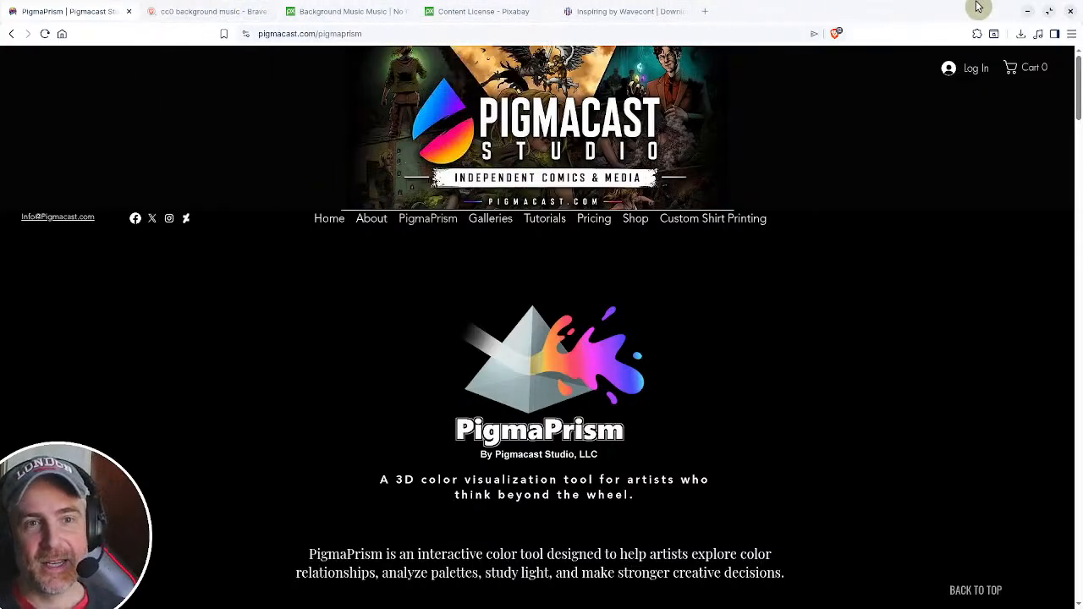
left_click(1029, 14)
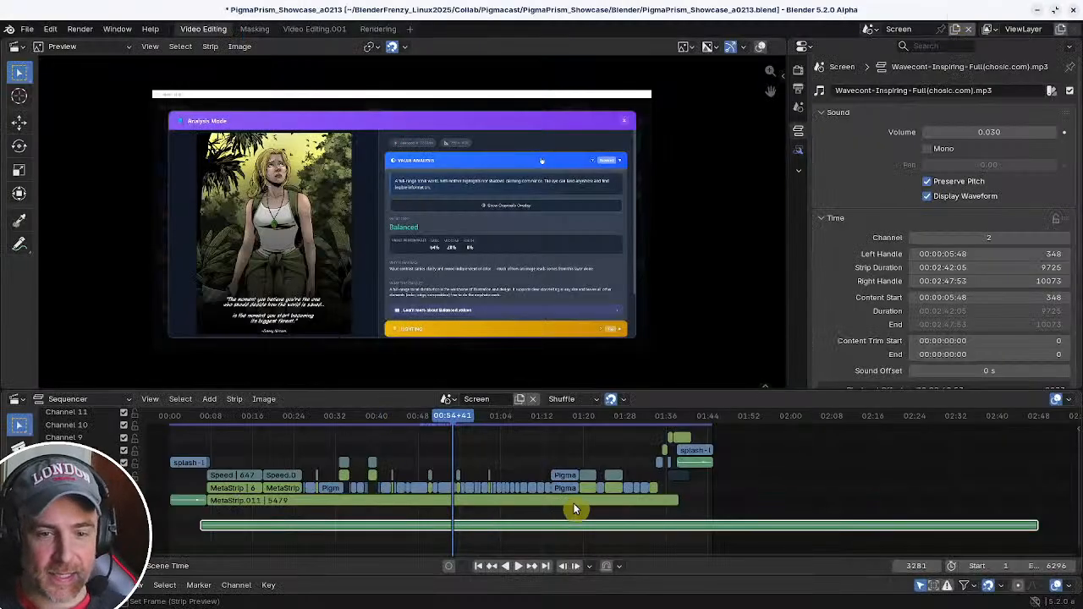
middle_click_drag(381, 474, 619, 438)
scroll(618, 438, "up", 3)
middle_click_drag(752, 501, 552, 479)
middle_click_drag(882, 486, 584, 469, "ctrl")
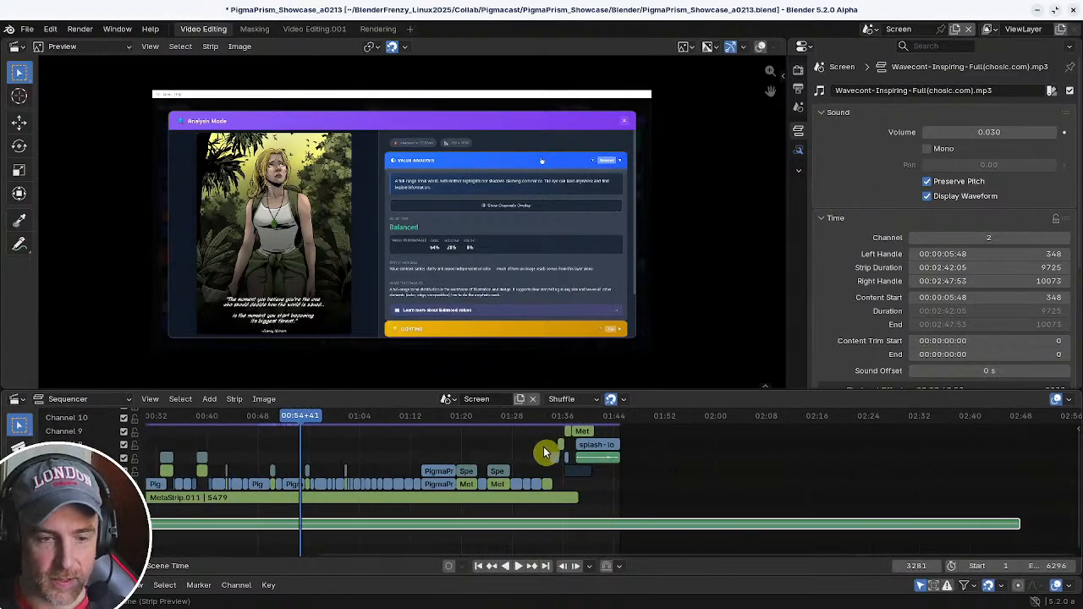
left_click_drag(581, 421, 546, 426)
key("space")
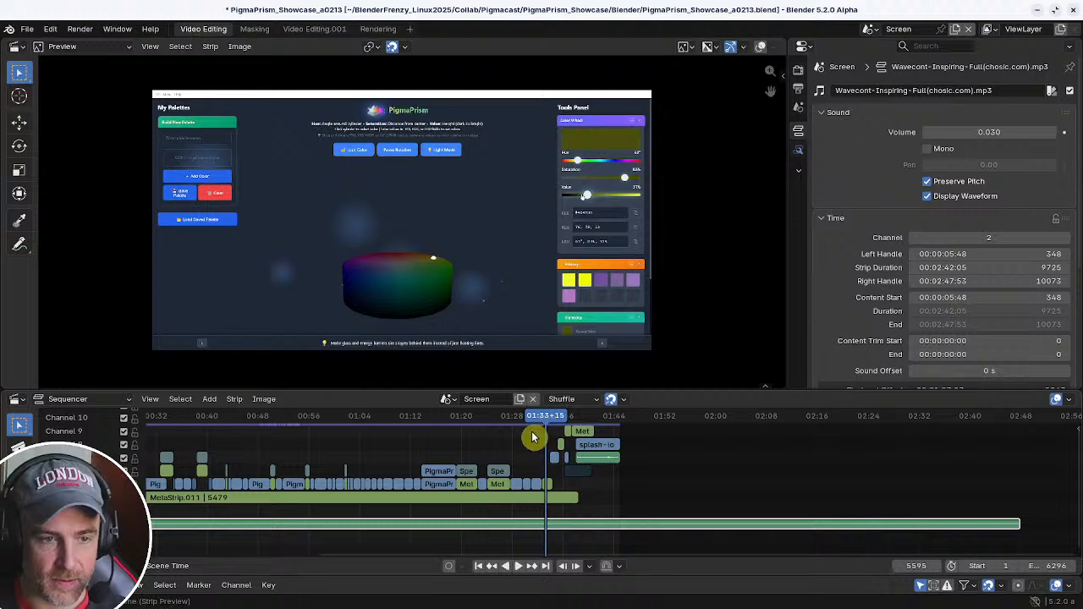
key("space")
middle_click_drag(619, 493, 651, 483, "ctrl")
key("space")
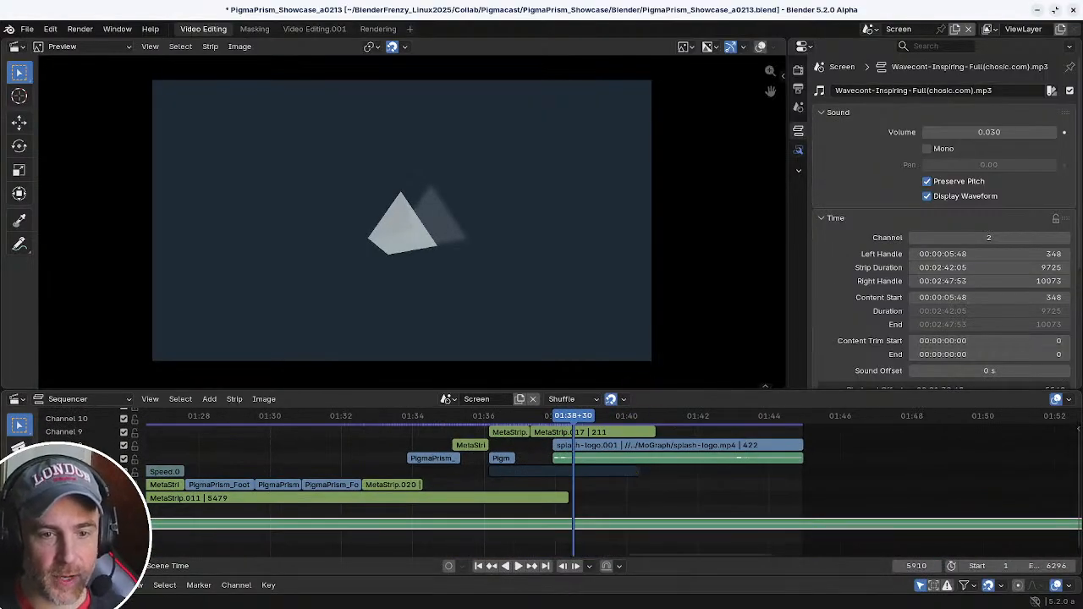
- Enlarge the sequencer, split the music strip at about 01:38+02 where the closing splash logo begins, and delete the remainder
left_click_drag(642, 391, 647, 279)
middle_click_drag(625, 432, 599, 459, "ctrl")
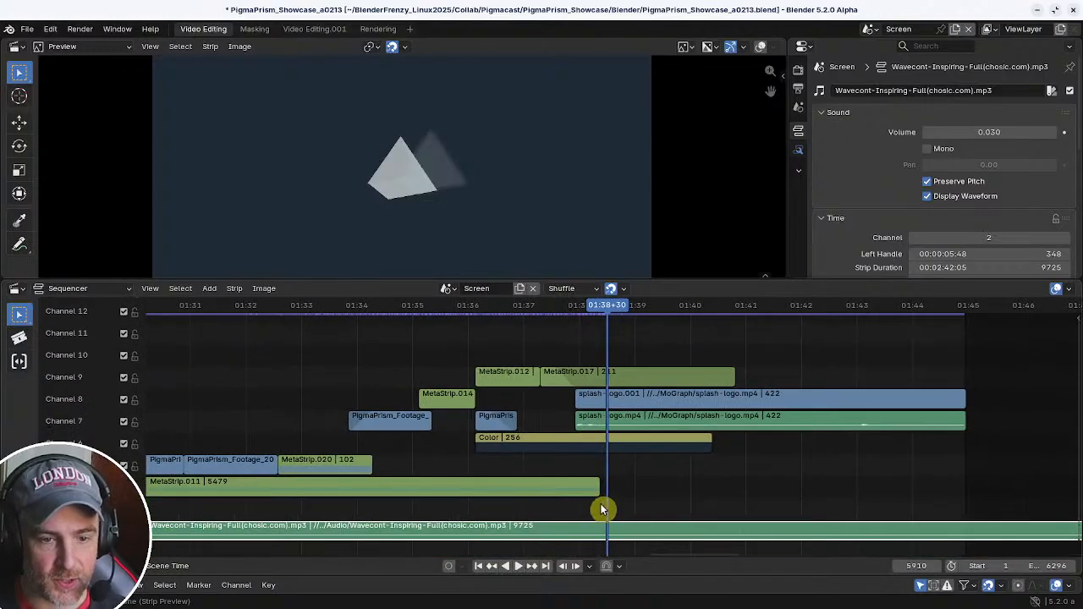
right_click_drag(598, 471, 580, 333, "shift")
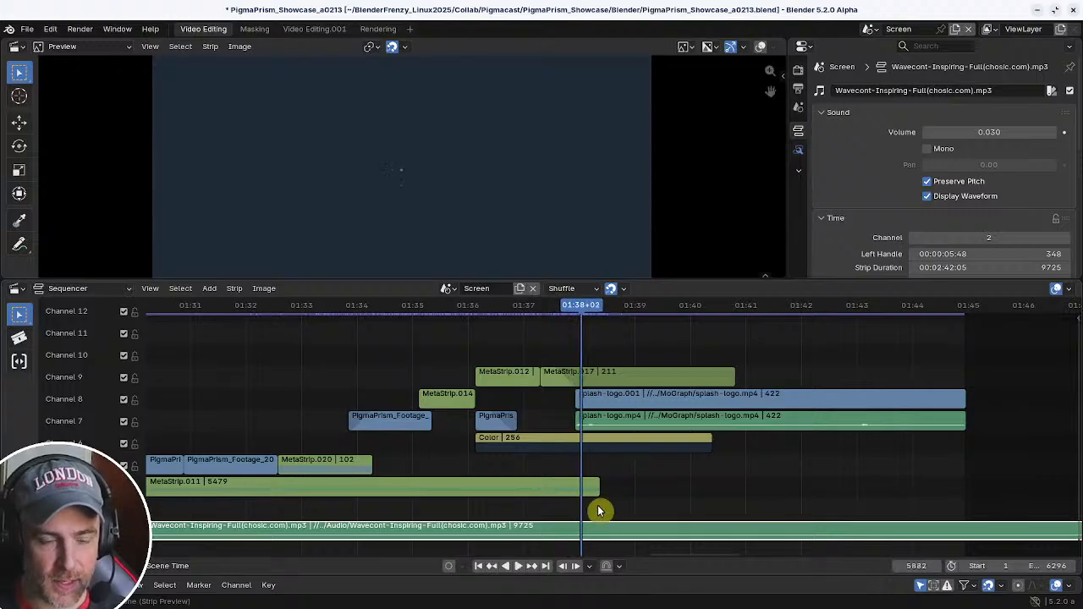
key("k")
key("x")
- Split the music strip again at about 01:37+30, shortly before the closing splash logo starts
middle_click_drag(631, 527, 711, 444, "ctrl")
right_click_drag(635, 375, 593, 394, "shift")
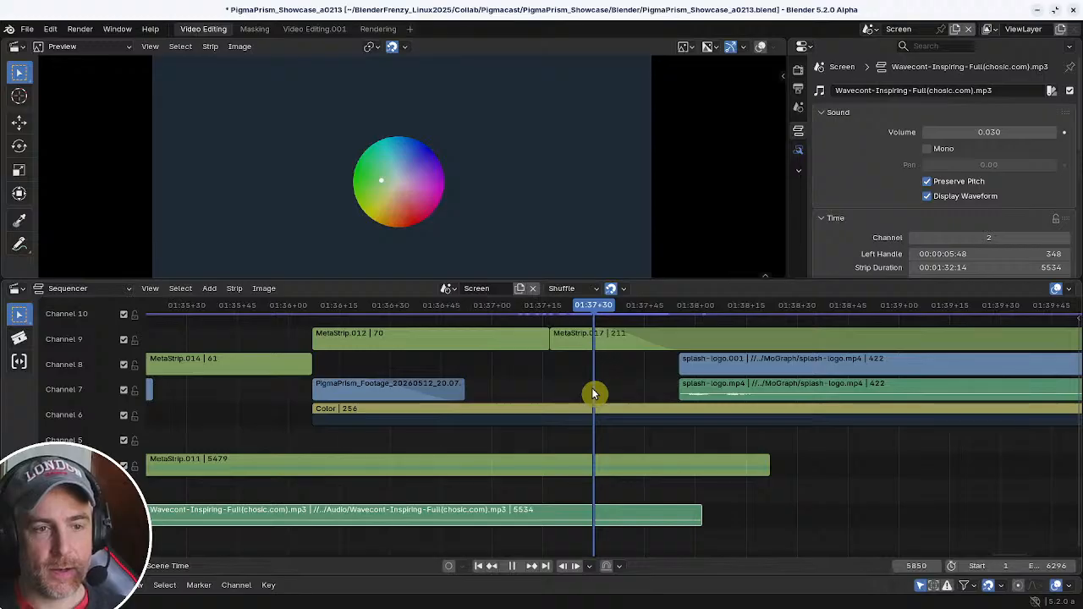
mouse_move(593, 393)
right_mouse_down("shift")
mouse_move(606, 393)
mouse_move(581, 393)
mouse_move(657, 394)
mouse_move(594, 388)
right_mouse_up("shift")
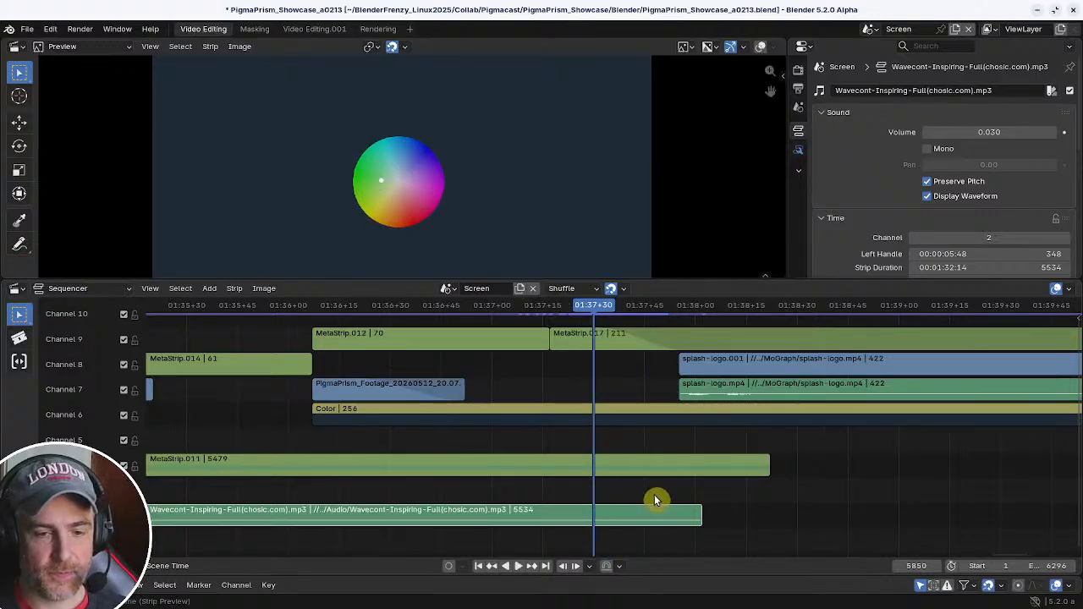
left_click(645, 510)
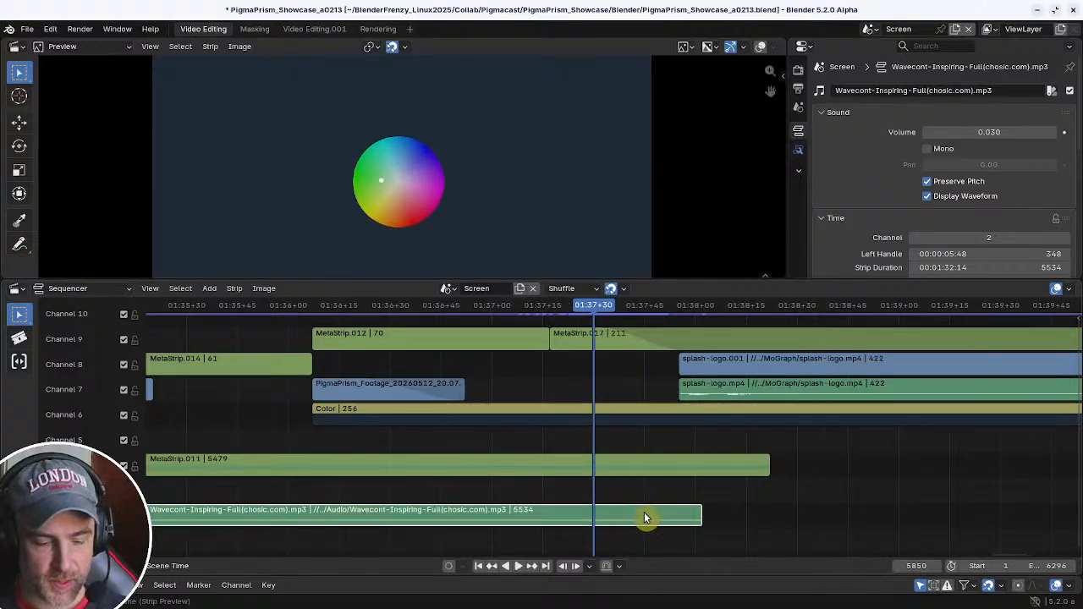
key("k")
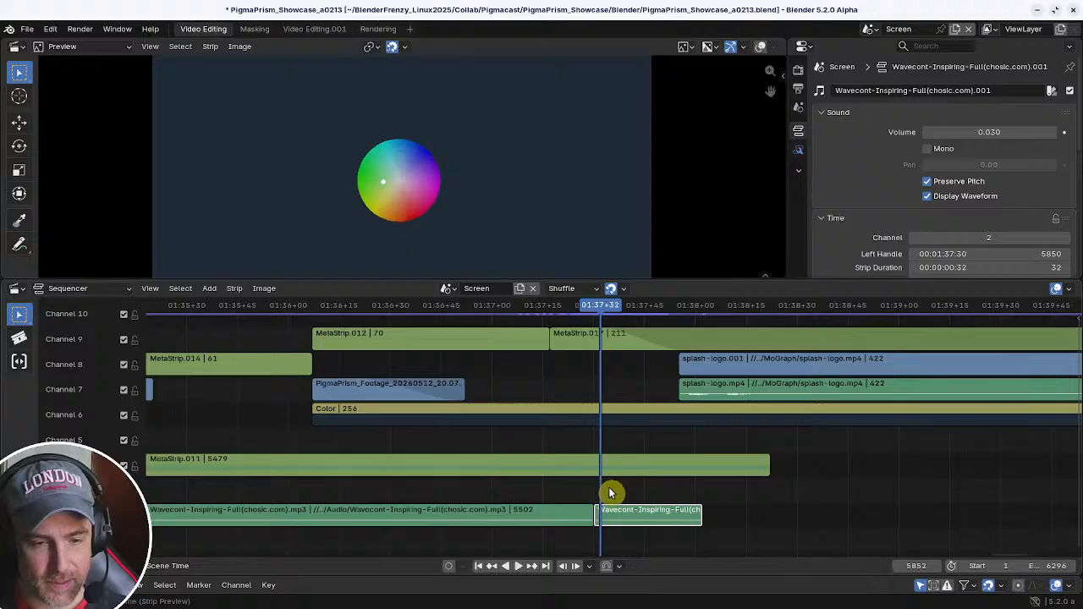
key("Escape")
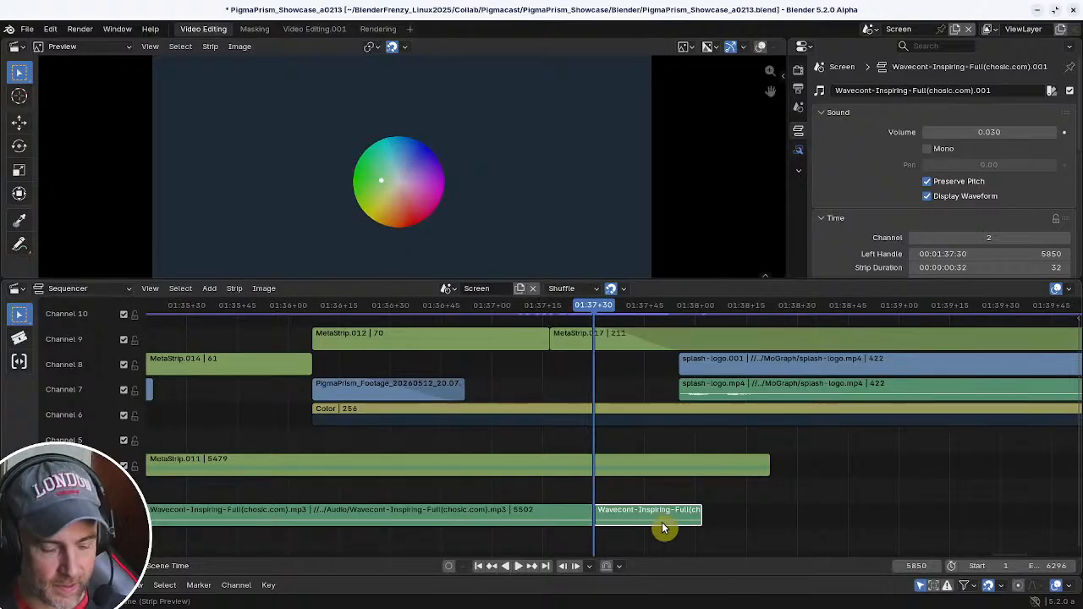
- Add a From Current Frame fade to the short music piece at the end, starting at 01:37+31
key("shift+a")
mouse_move(661, 527)
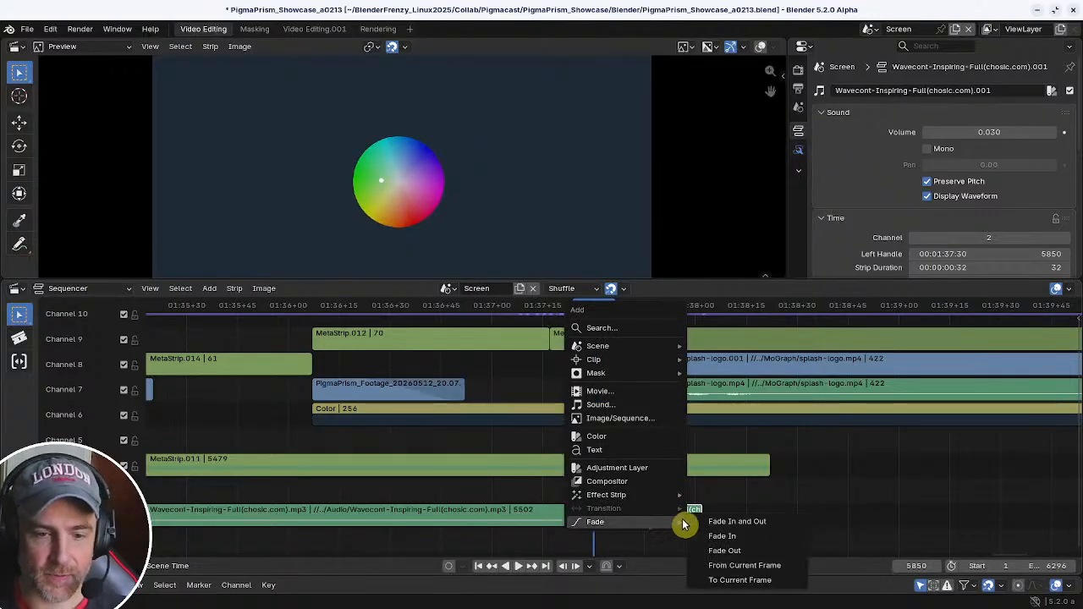
left_click(752, 566)
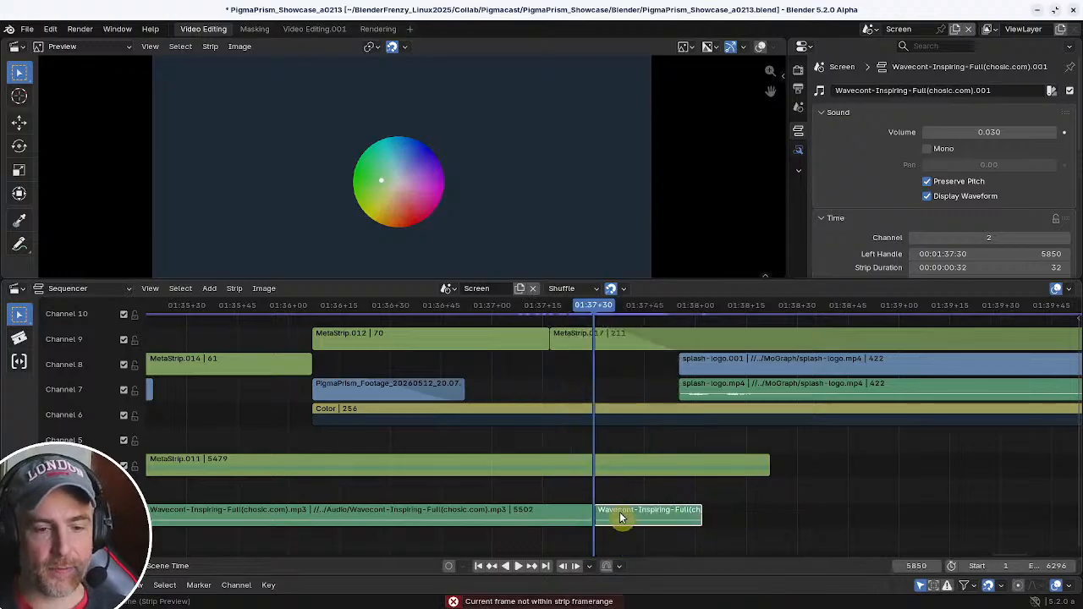
key("Right")
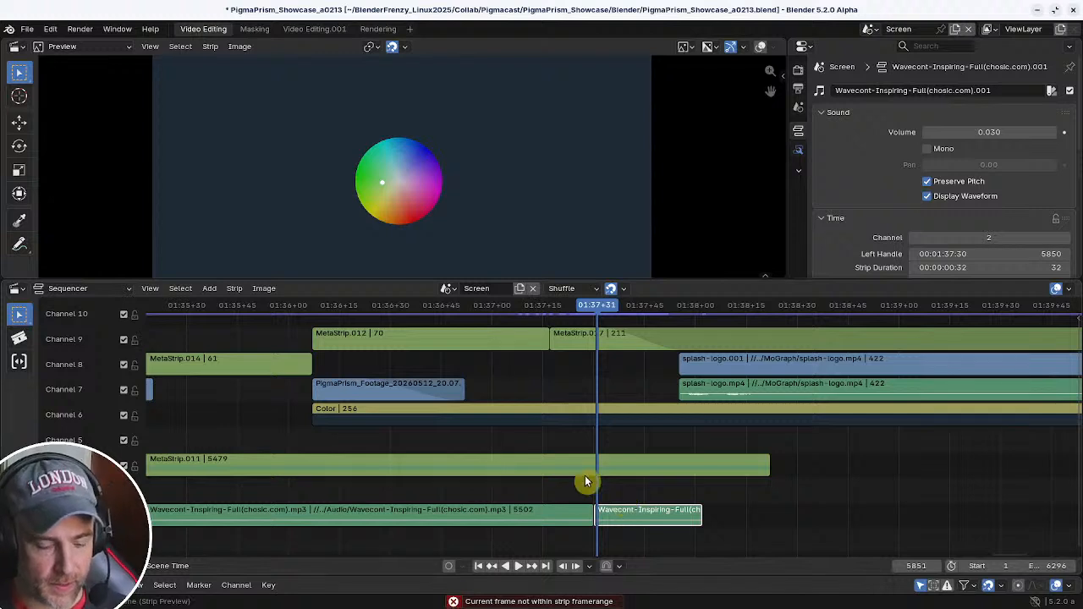
key("shift+a")
mouse_move(631, 508)
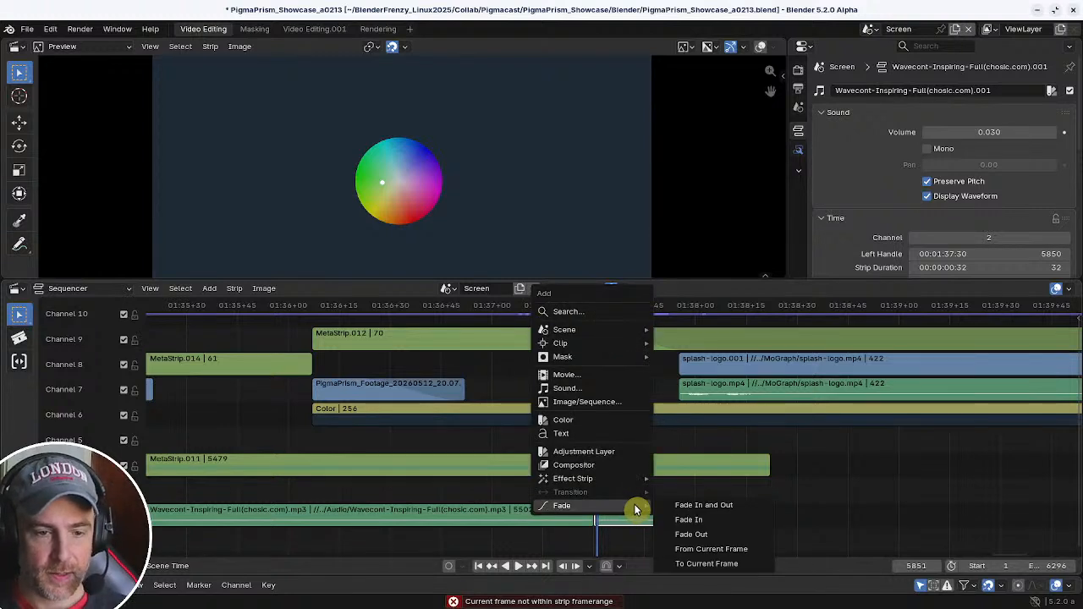
left_click(708, 550)
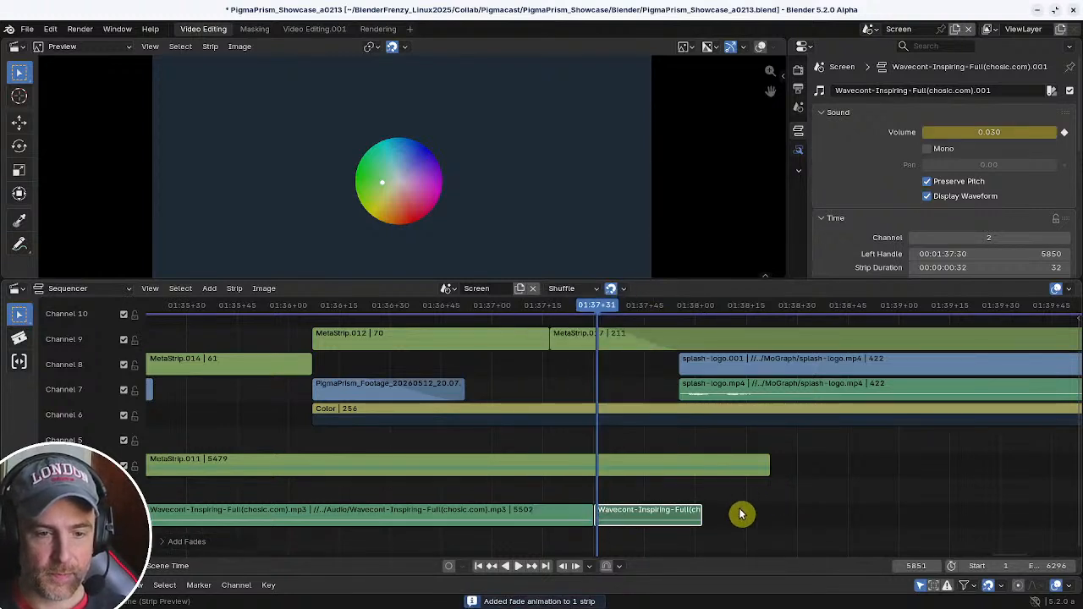
- Play the faded passage into the splash logo and delete the short music piece
key("space")
left_click(559, 312)
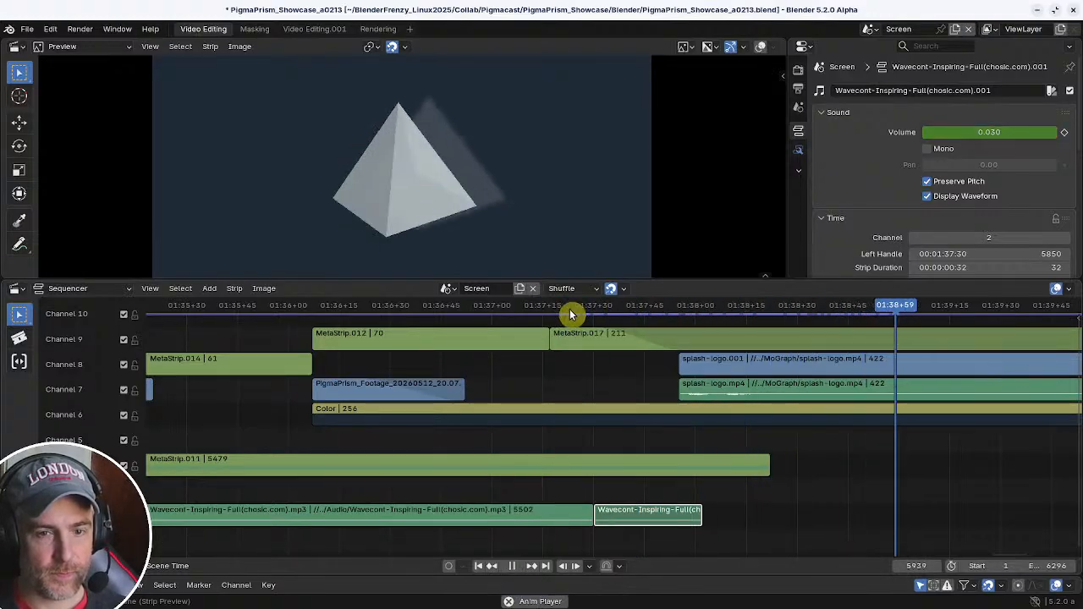
key("space")
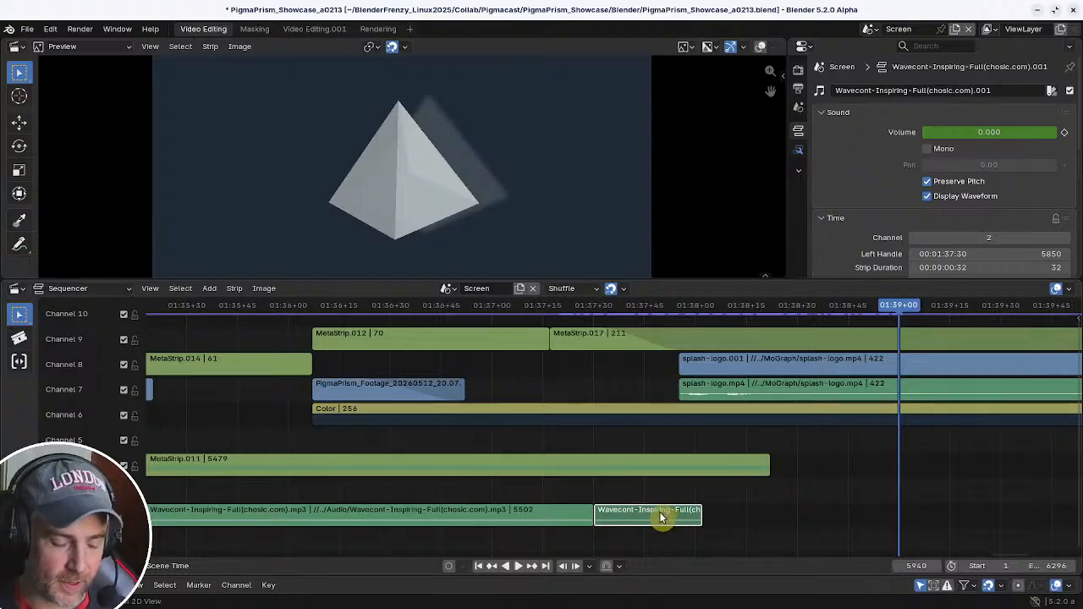
key("Delete")
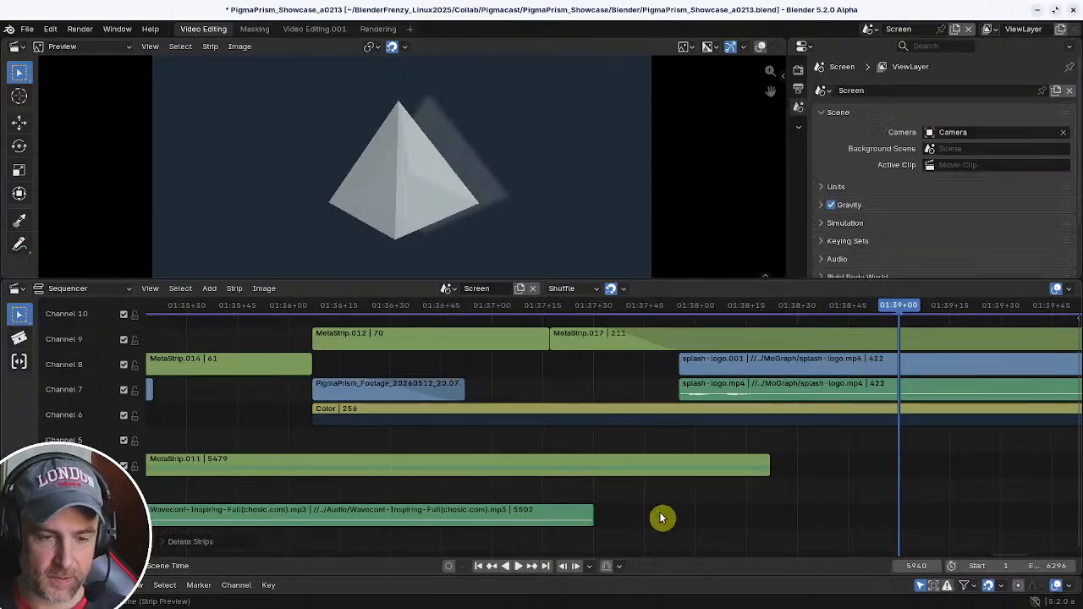
- Extend the music strip's end to frame 5901, in line with the end of MetaStrip.011, replaying the transition to judge it
left_click(587, 514)
right_click_drag(423, 464, 435, 470, "shift")
key("space")
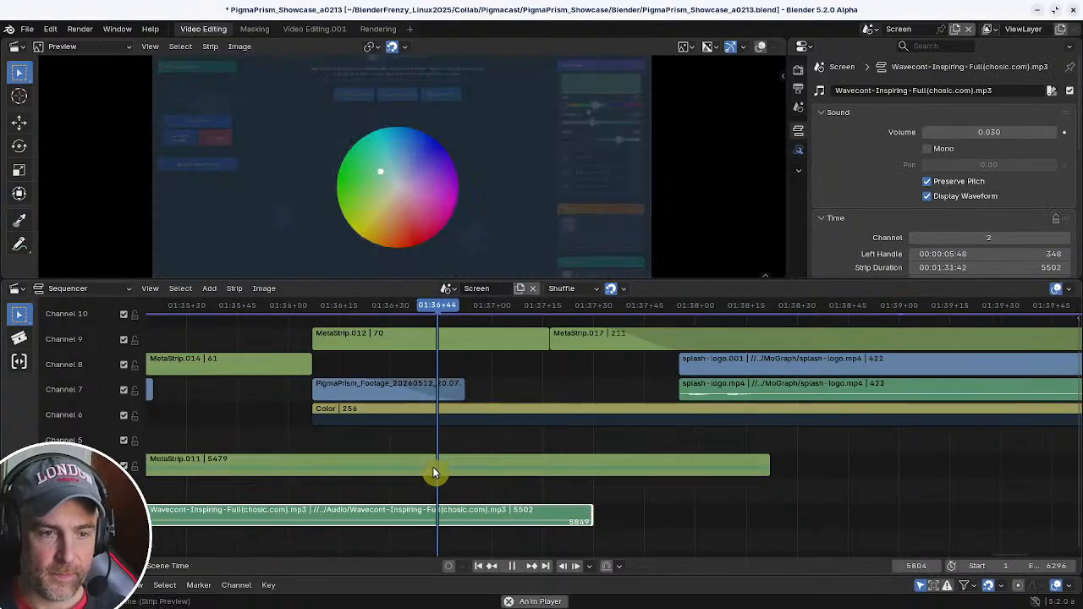
key("space")
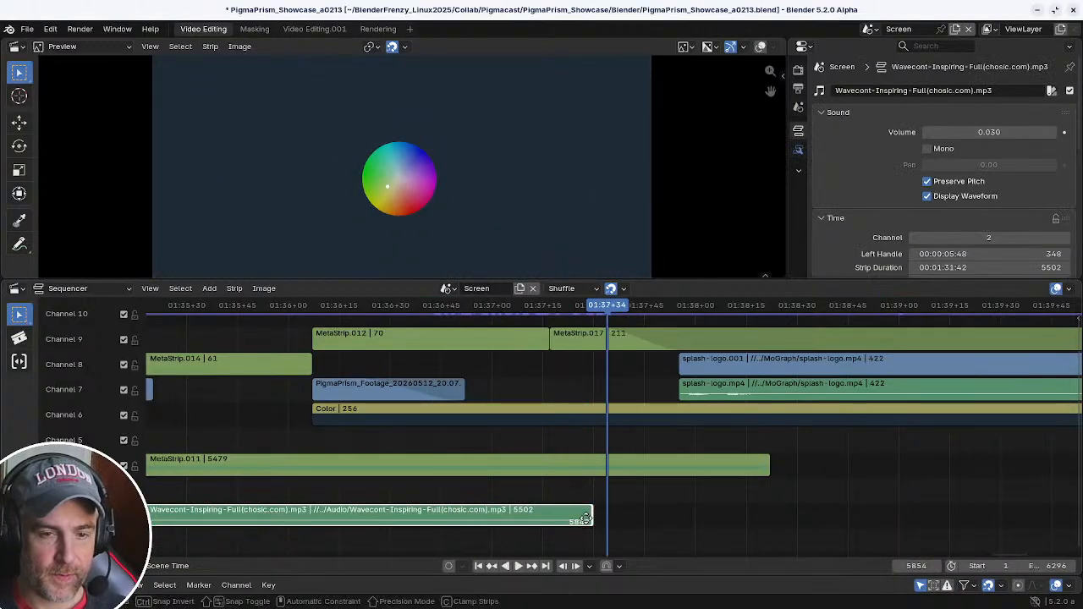
left_click_drag(585, 518, 785, 515)
key("space")
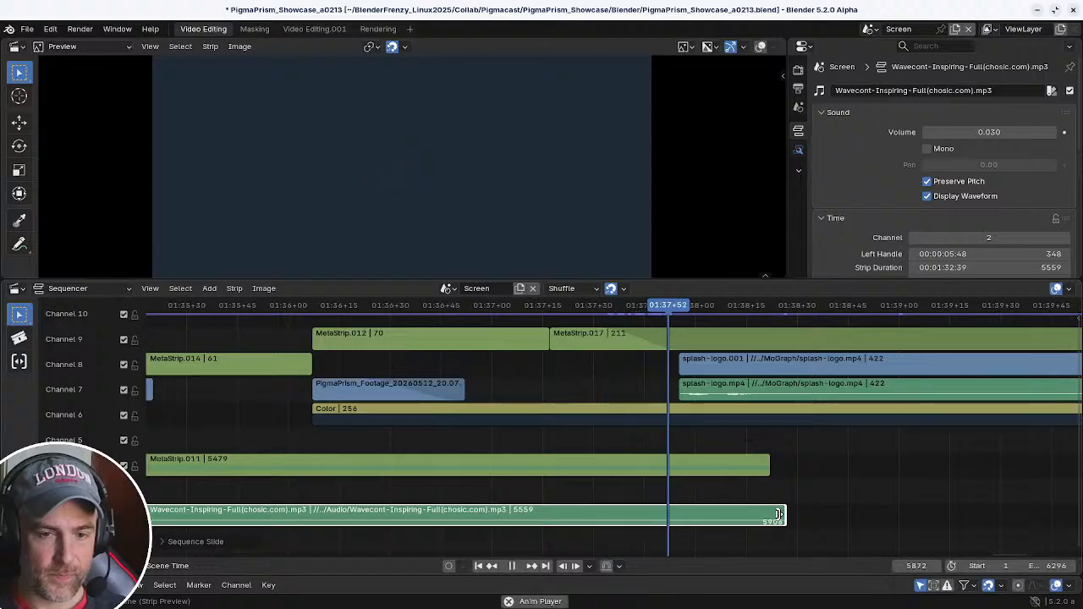
right_click(506, 494, "shift")
key("space")
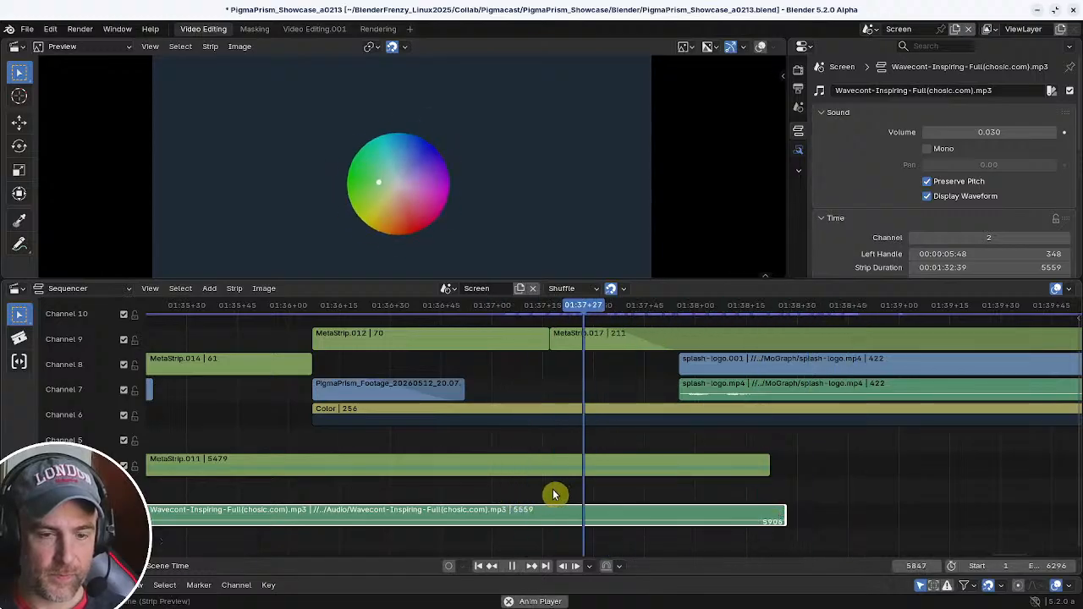
key("space")
right_click(478, 473, "shift")
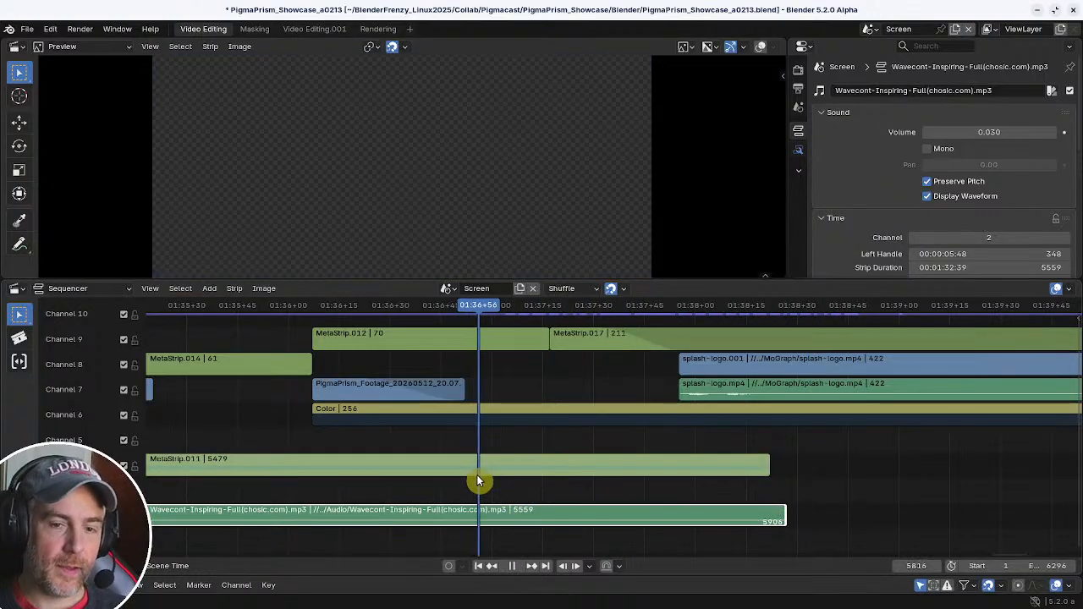
left_click_drag(787, 514, 768, 515)
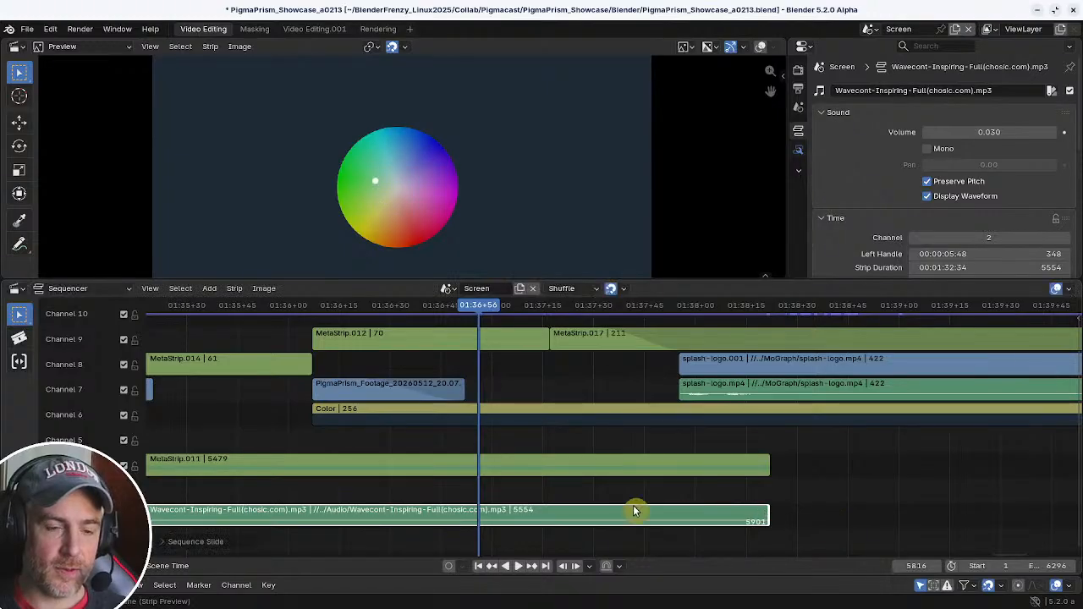
- Fade out the music strip from about 01:36+57 to its end and play the passage to check it
right_click_drag(478, 485, 395, 484, "shift")
key("space")
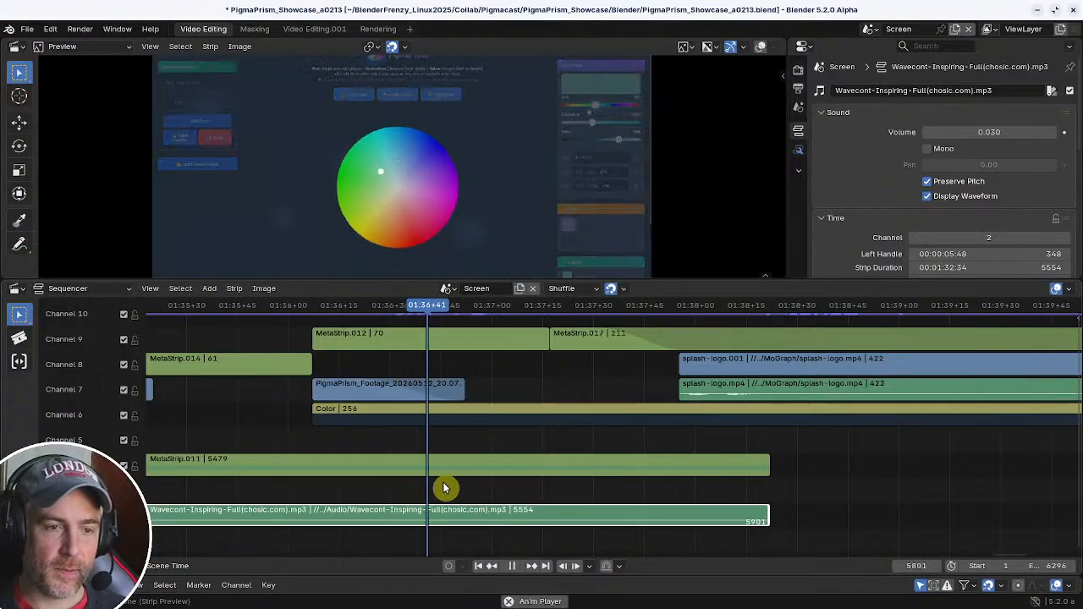
right_click(480, 489, "shift")
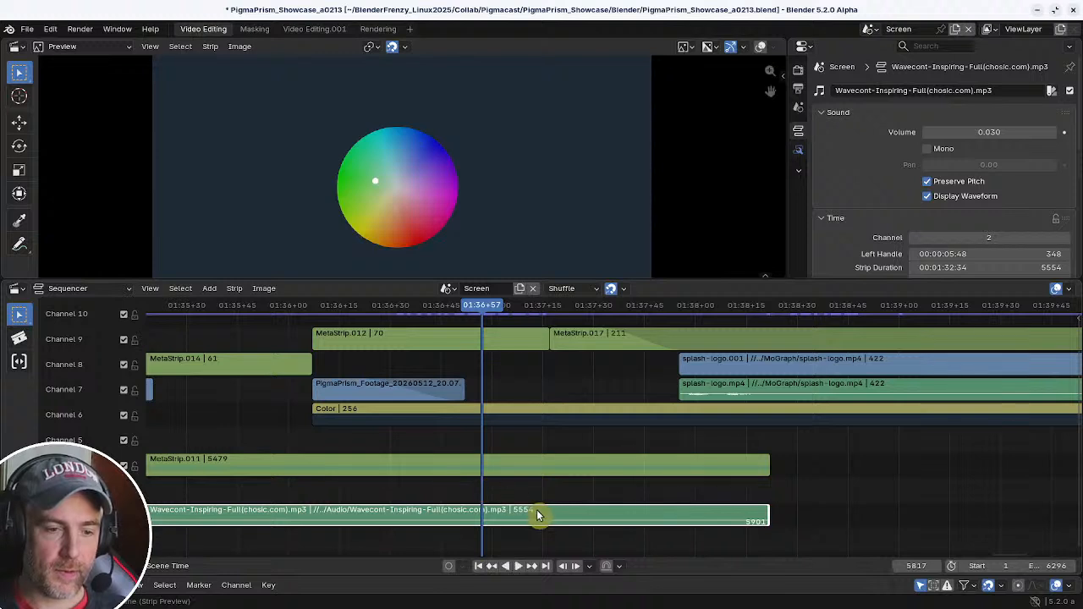
key("shift+a")
mouse_move(542, 509)
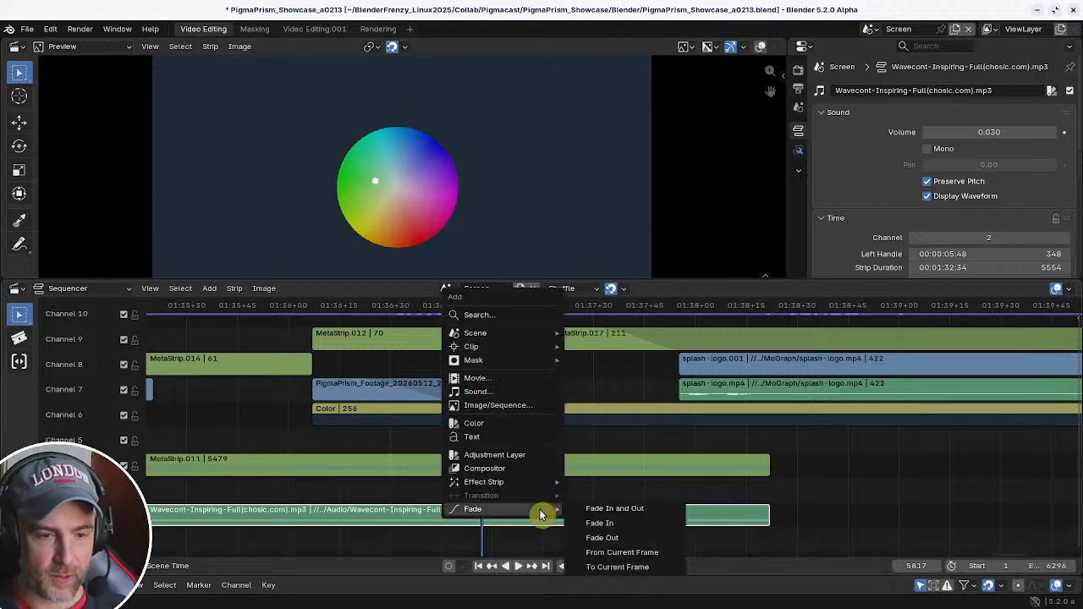
left_click(625, 567)
key("space")
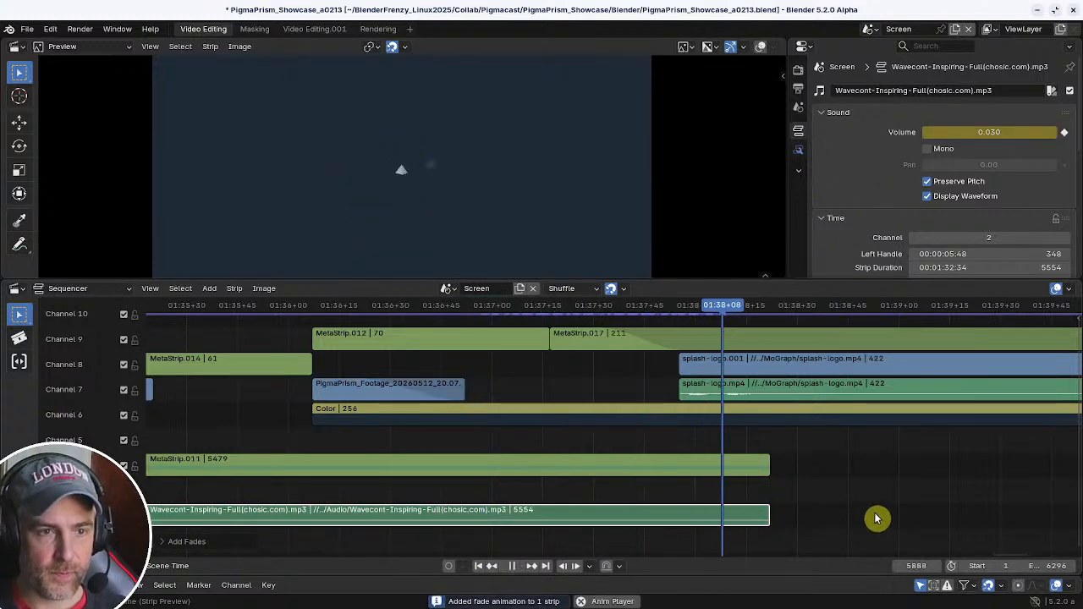
key("space")
- Play the video's ending from about 01:32 through the closing PigmaPrism logo to review the music fade-out
middle_click_drag(907, 482, 675, 466, "ctrl")
right_click(483, 391, "shift")
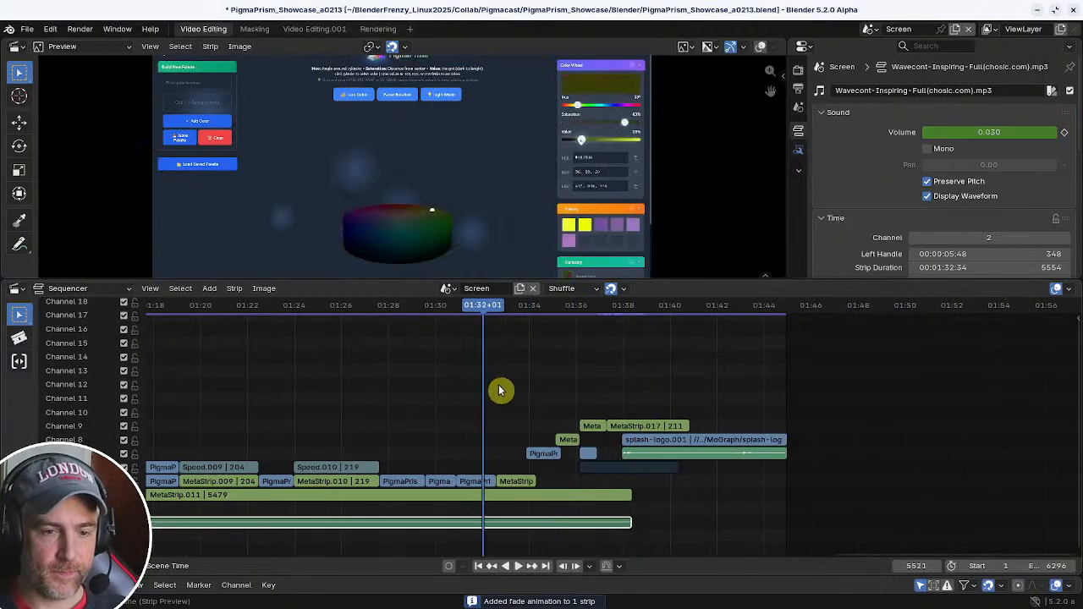
key("space")
middle_click_drag(604, 375, 534, 373)
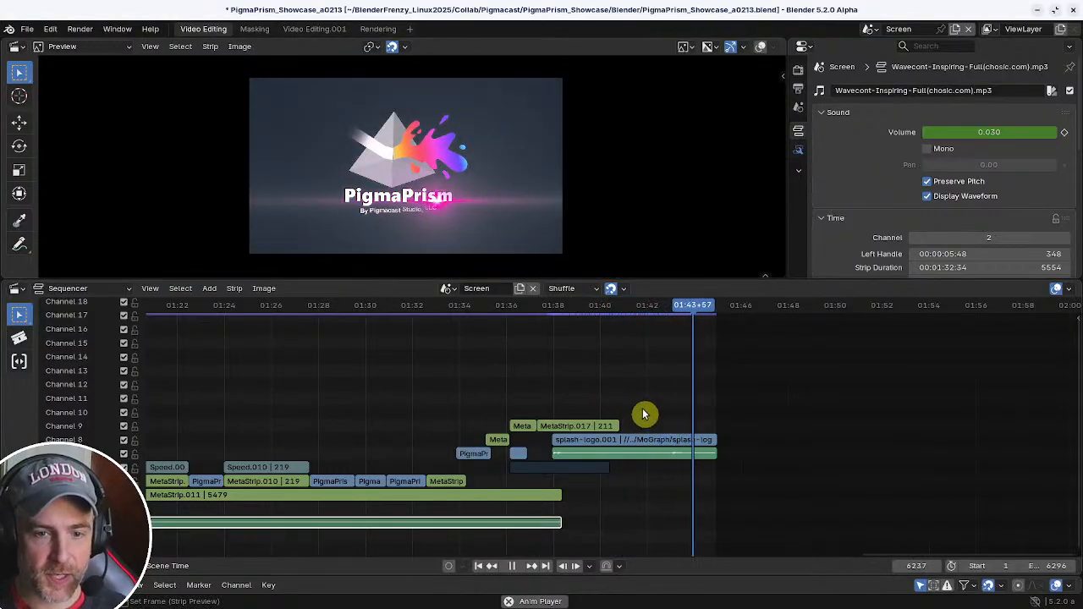
key("space")
- Save the project as the new incremental version PigmaPrism_Showcase_a0214.blend and show the whole timeline
key("ctrl+s")
key("ctrl+shift+s")
key("KP_Add")
key("Return")
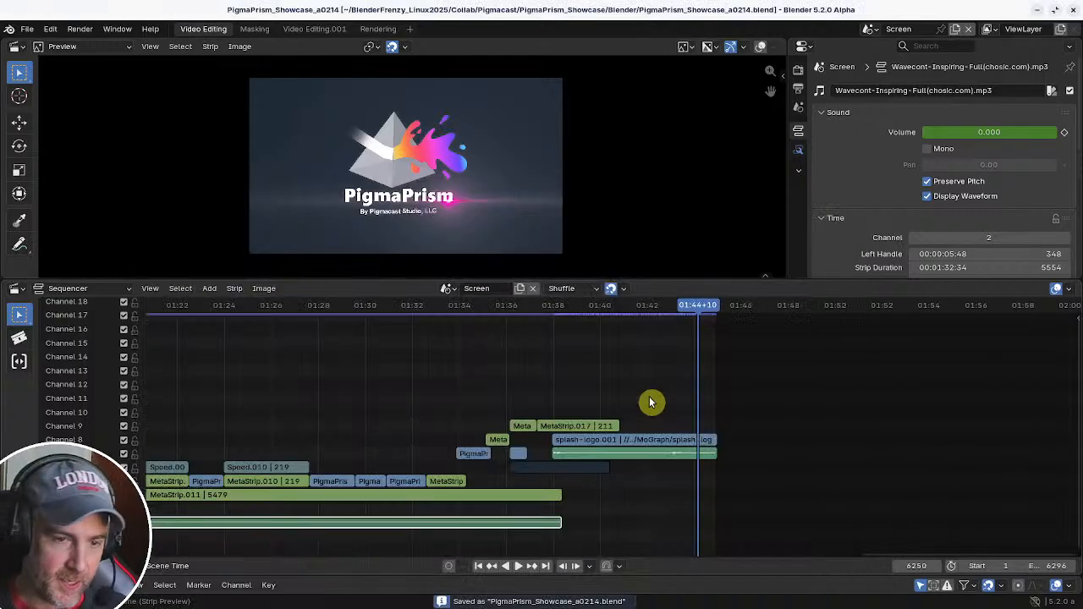
scroll(649, 402, "down", 6)
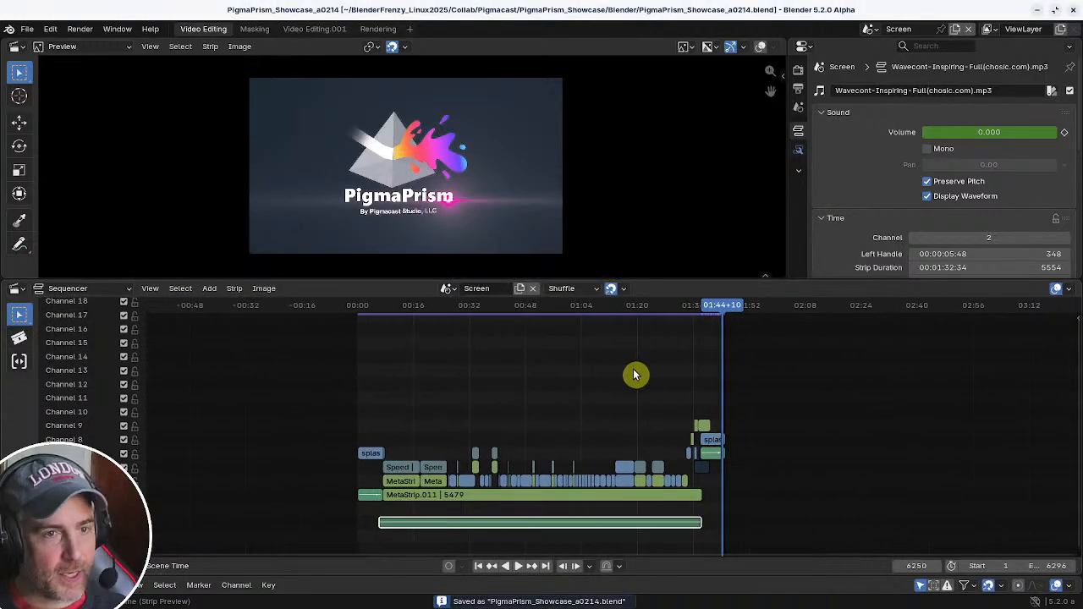
- Return to the first frame and play the showcase video from the beginning to review the music level
scroll(617, 383, "up", 1)
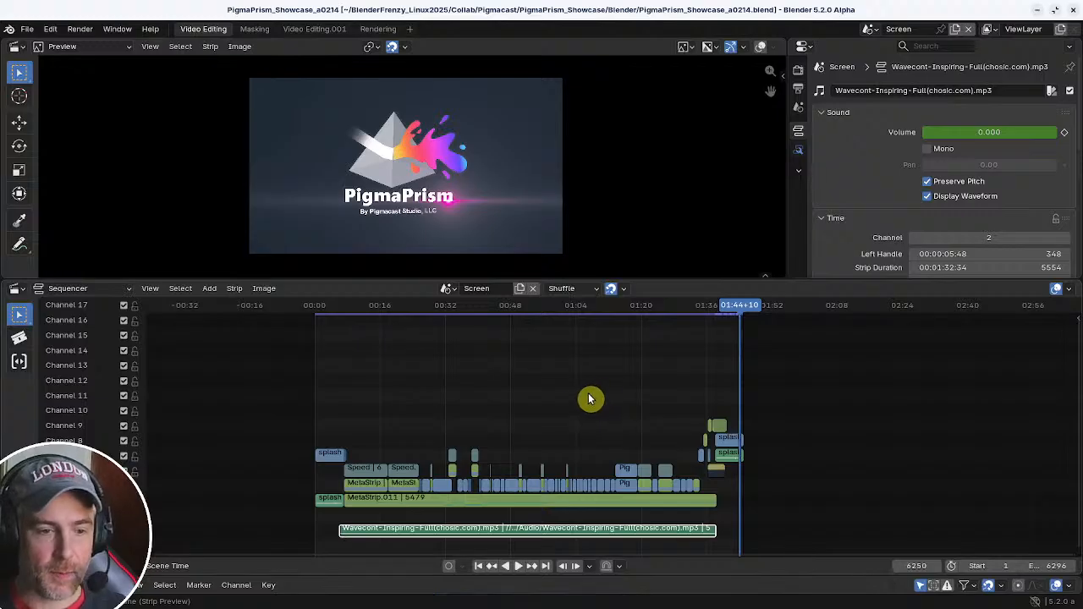
scroll(561, 392, "up", 2)
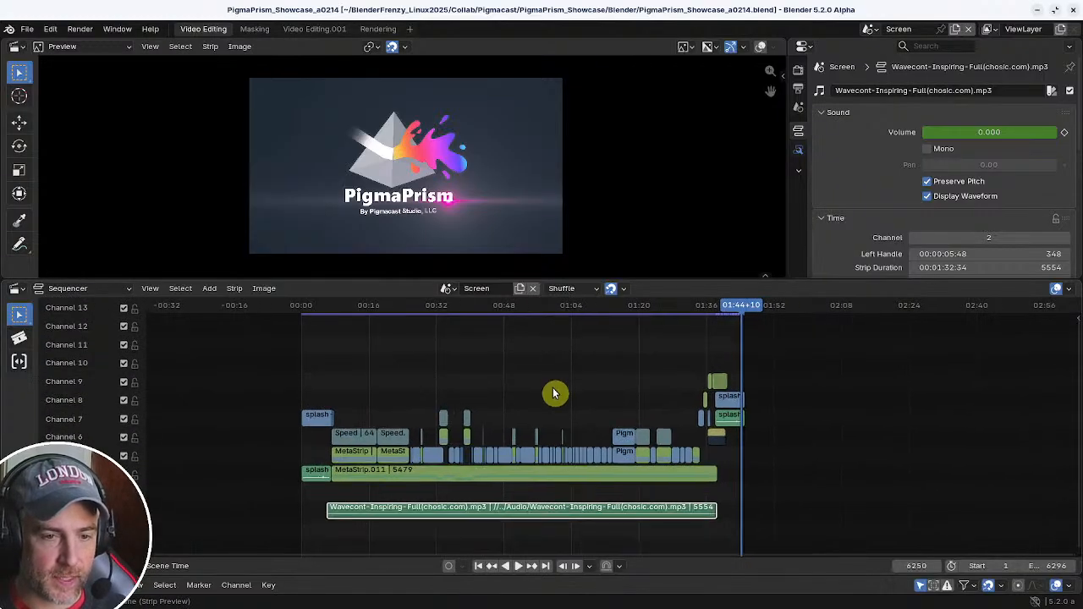
scroll(560, 390, "up", 1)
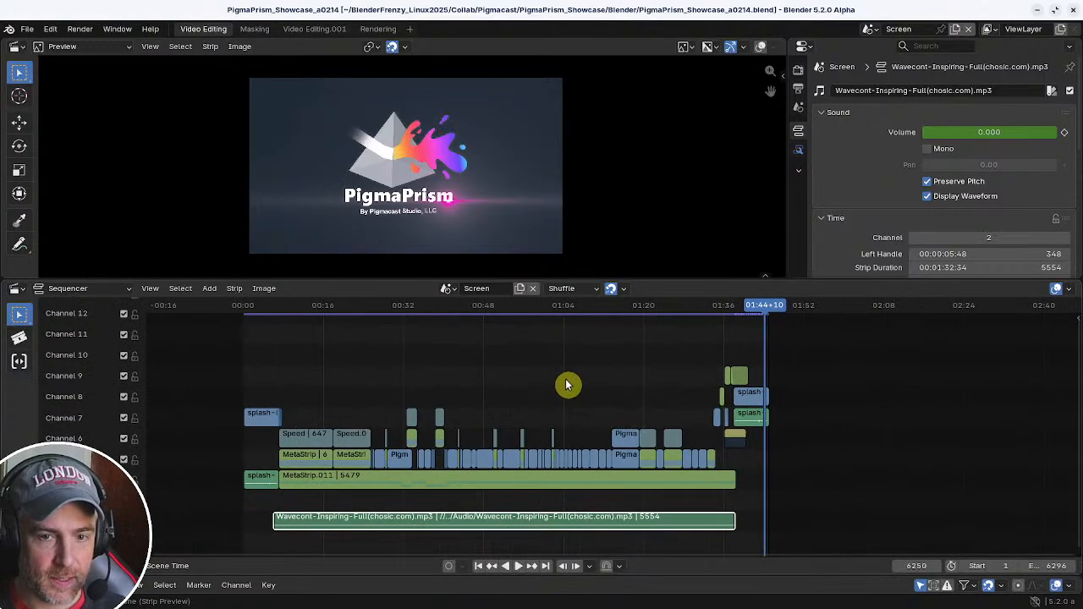
left_click(479, 567)
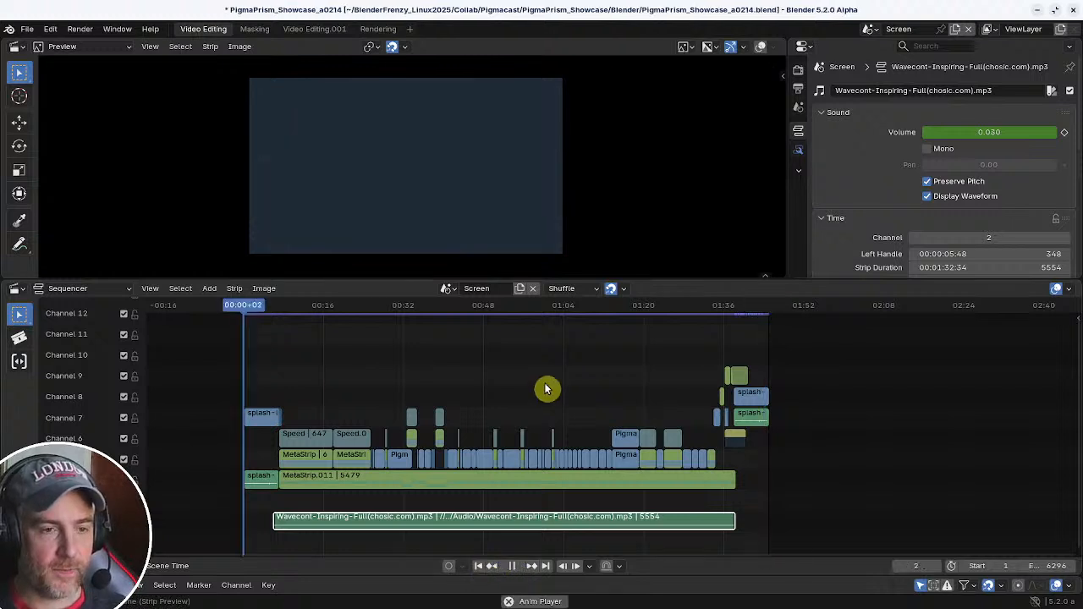
key("space")
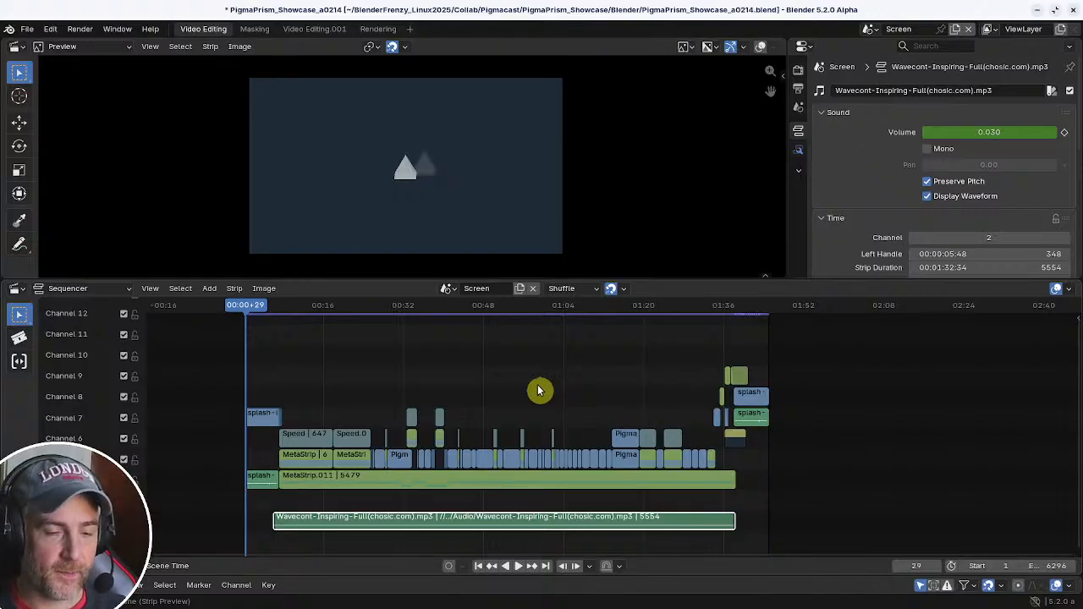
key("space")
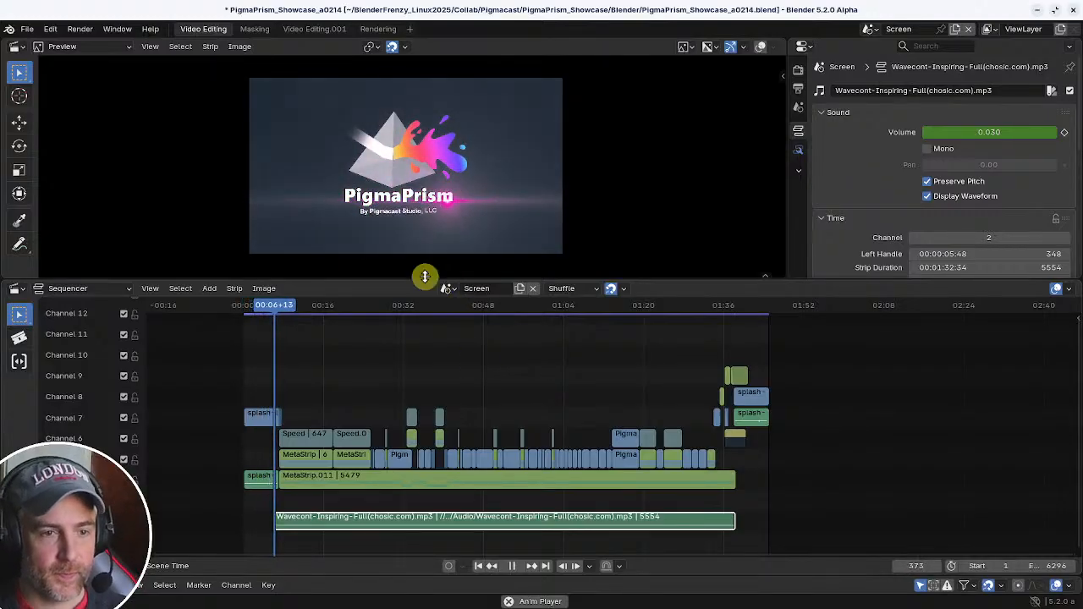
- Enlarge the video preview during playback and follow the rest of the showcase through to the closing PigmaPrism logo
left_click_drag(425, 277, 425, 330)
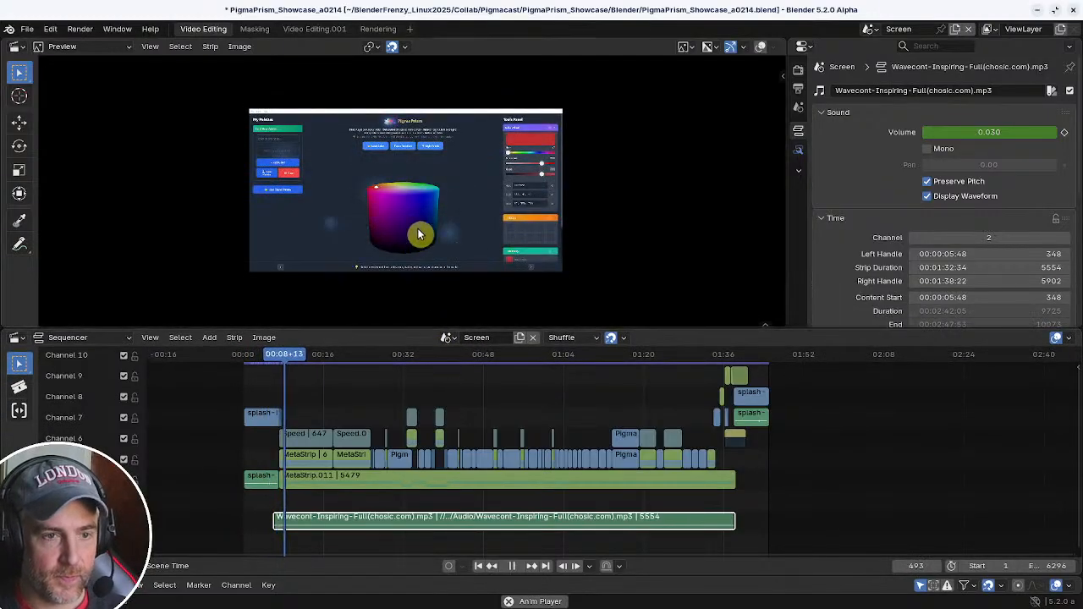
scroll(517, 375, "down", 4)
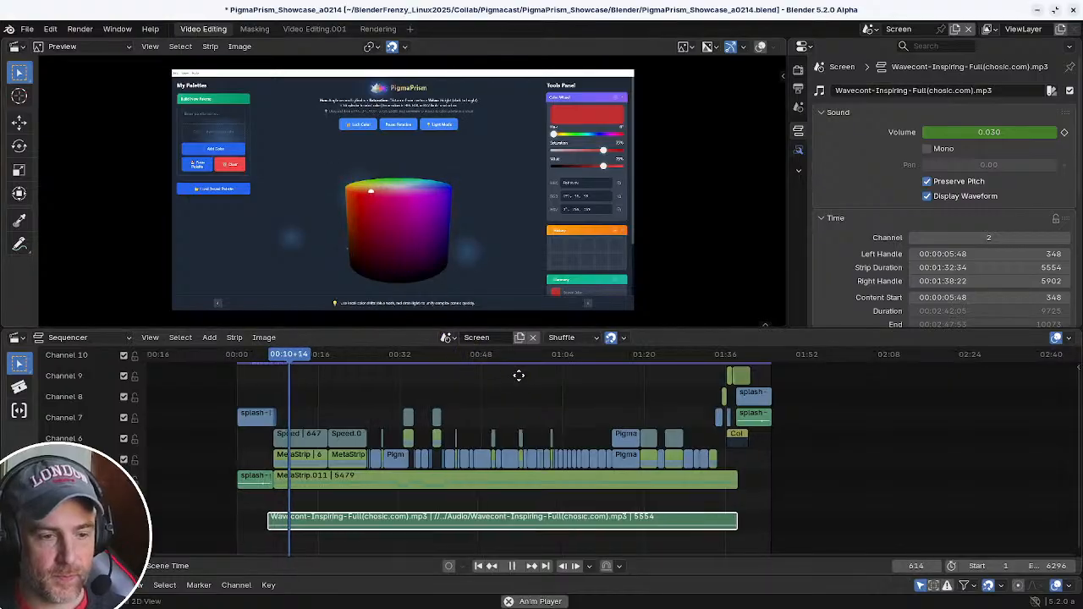
scroll(521, 379, "up", 3)
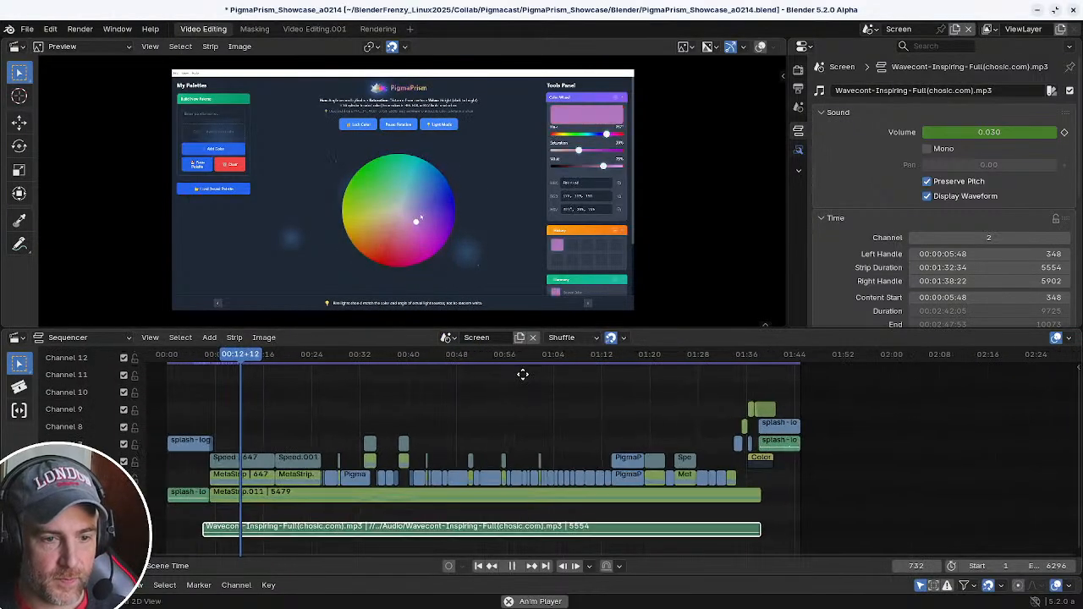
middle_click_drag(541, 382, 631, 373)
left_click_drag(653, 327, 653, 360)
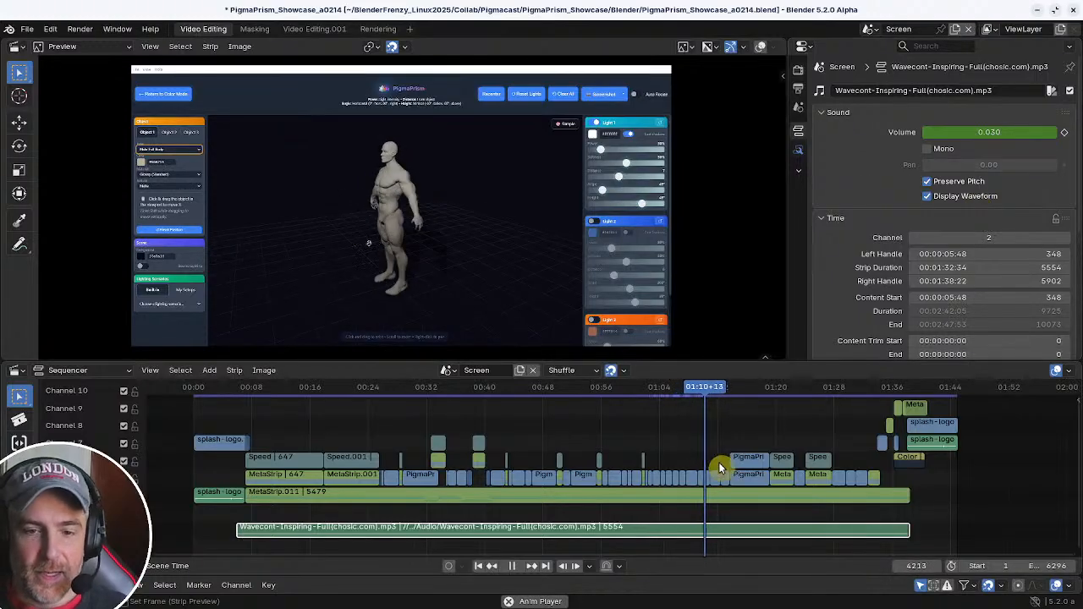
middle_click_drag(841, 514, 732, 509)
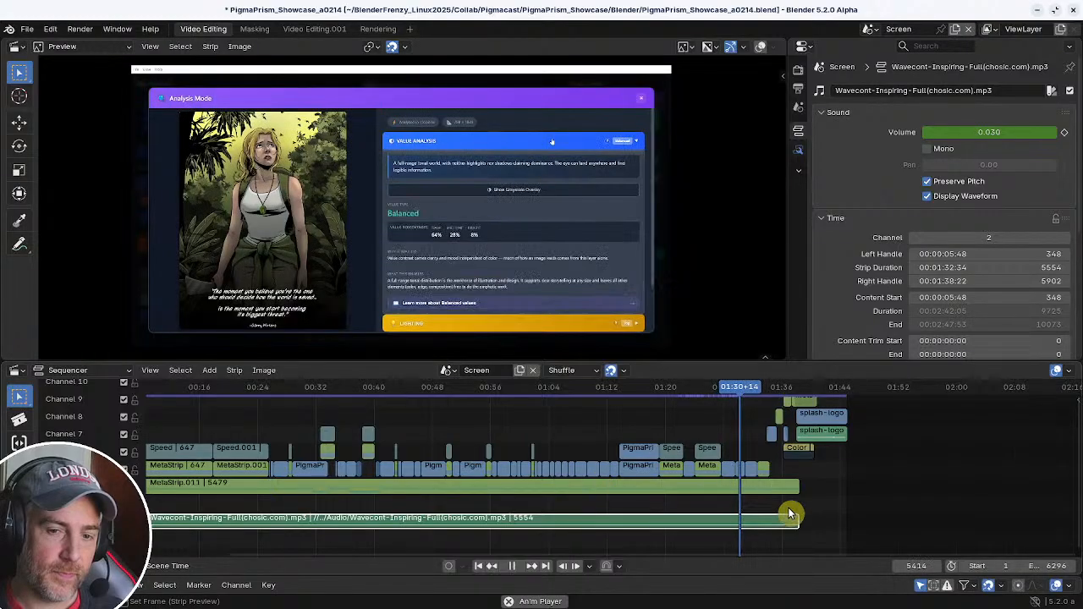
middle_click_drag(721, 502, 508, 509)
middle_click_drag(507, 508, 728, 506, "ctrl")
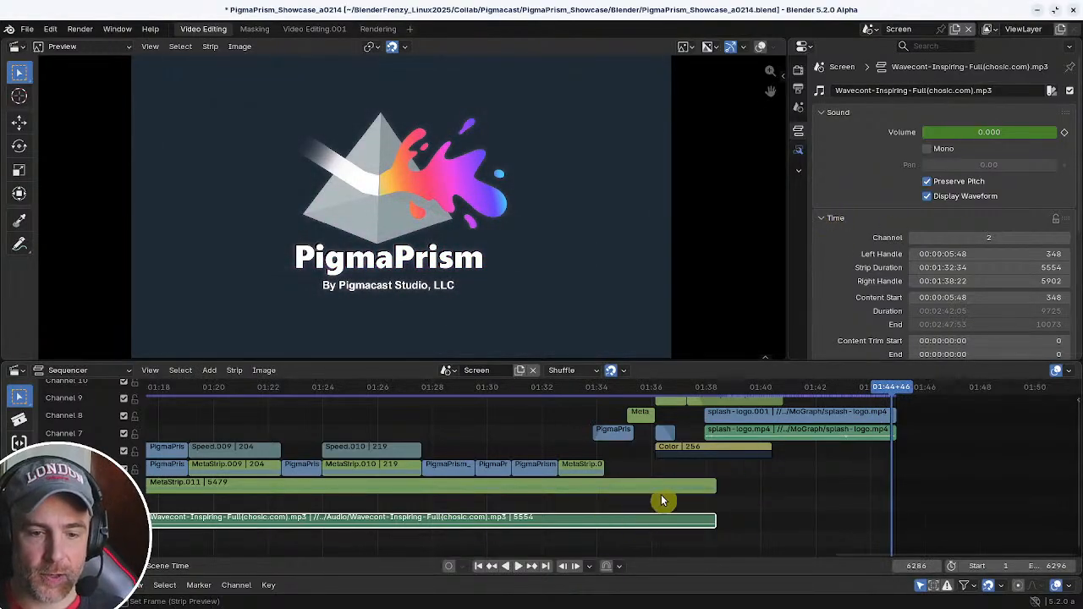
- Go to about 01:36+52 near the end of the music strip and step back 17 frames to frame 5795
left_click_drag(661, 496, 673, 503)
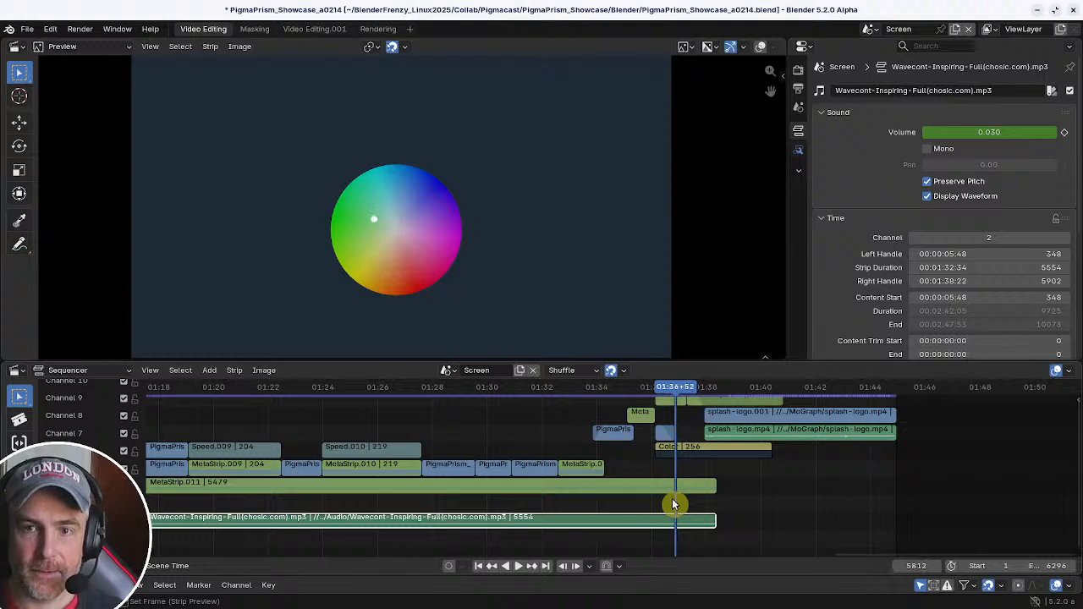
key("Left")
key("Left")
key("Left")
key("Left")
key("Left")
key("Left")
key("Left")
key("Left")
key("Left")
key("Left")
key("Left")
key("Left")
key("Left")
key("Left")
key("Left")
key("Left")
key("Left")
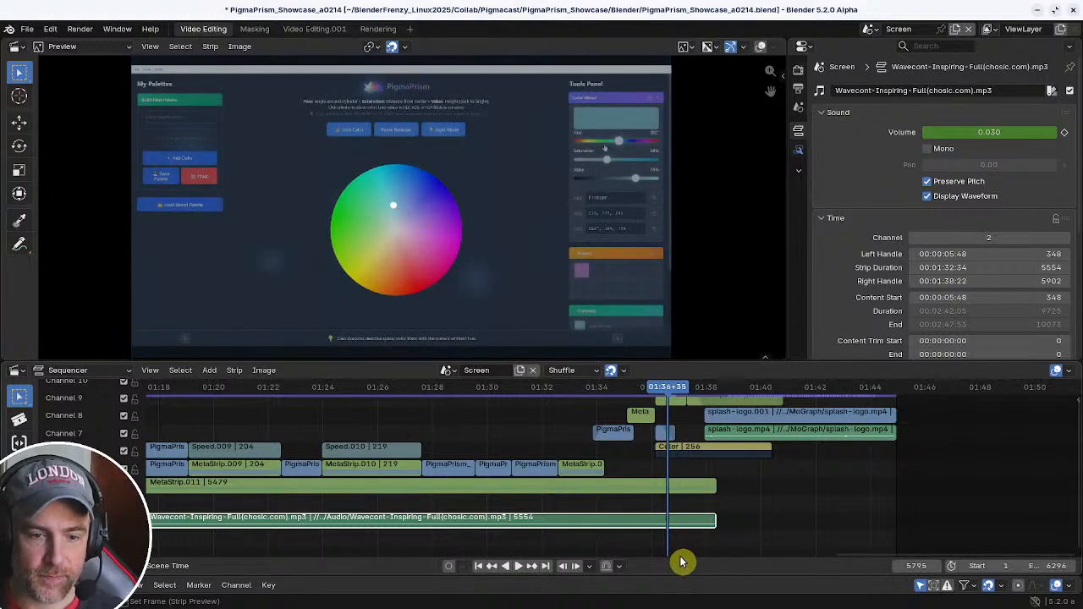
- Expand the keyframe editor below the sequencer and place the playhead on the music's volume keyframe at frame 5817
left_click_drag(680, 558, 695, 471)
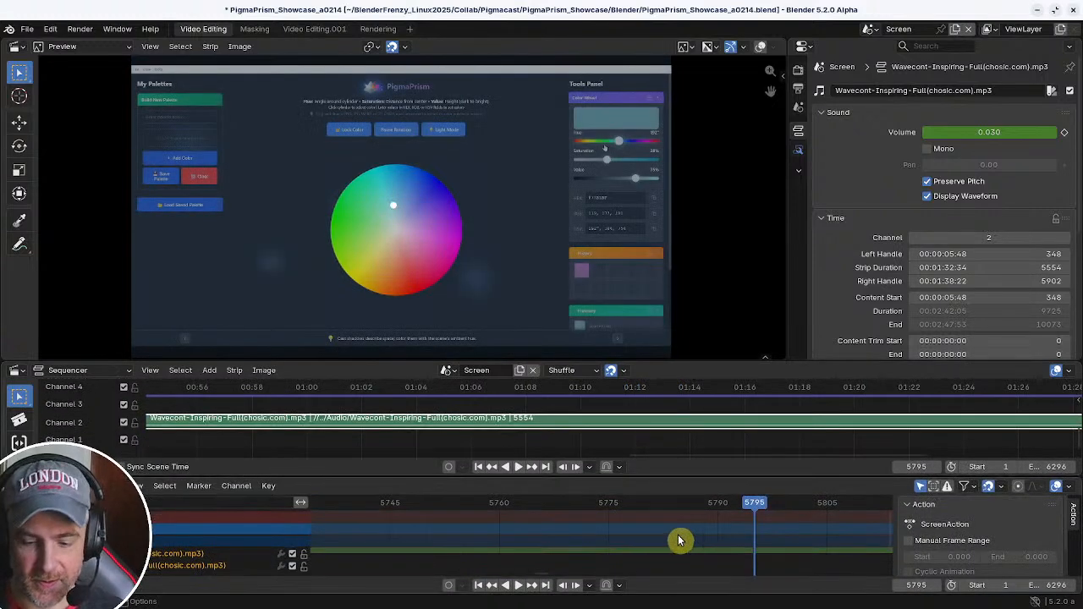
scroll(681, 531, "down", 2)
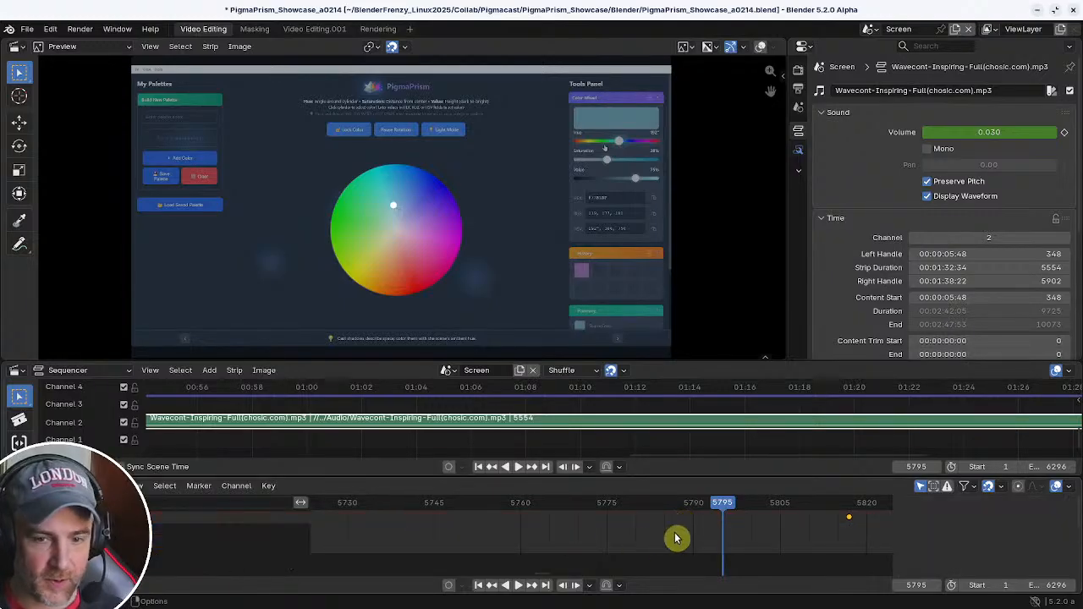
middle_click_drag(793, 532, 631, 549)
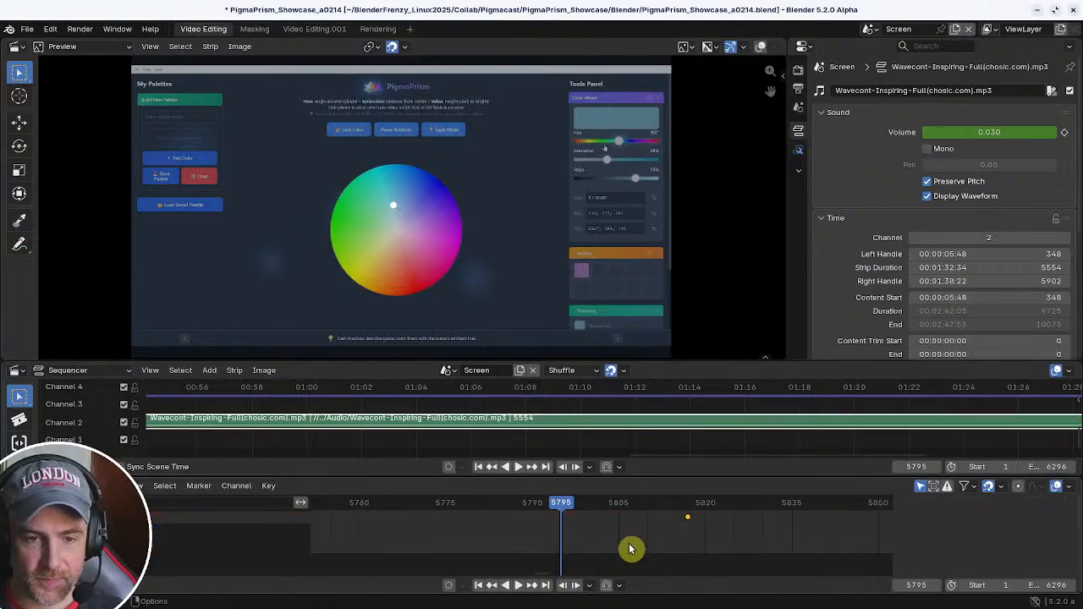
left_click(688, 503)
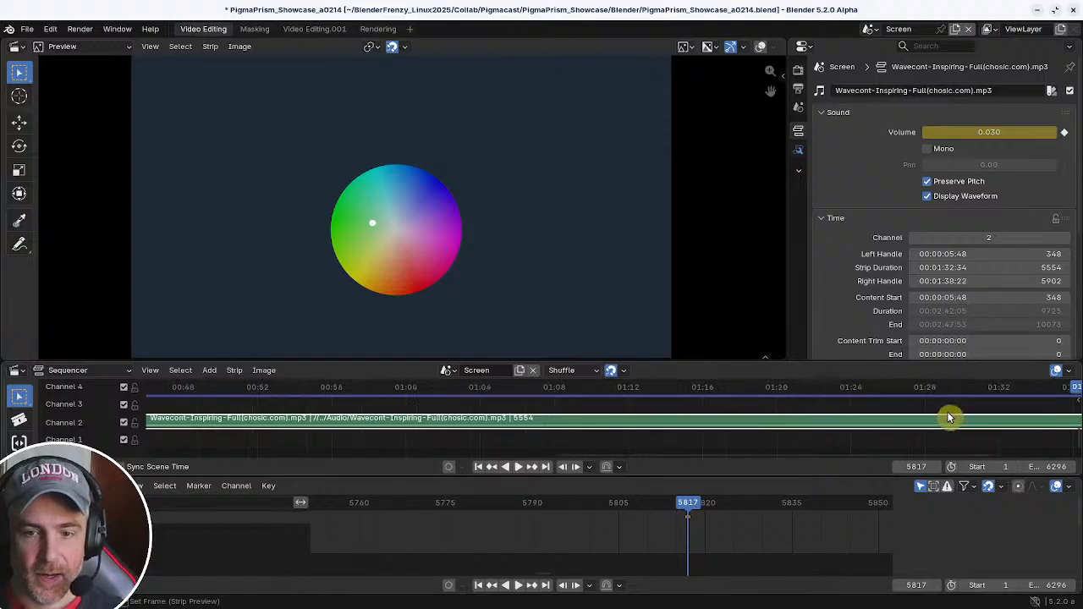
- Split the music strip at frame 5816, just before its fade keyframe, and clear the volume keyframes from the longer front part
scroll(951, 416, "down", 8)
middle_click_drag(935, 418, 747, 440)
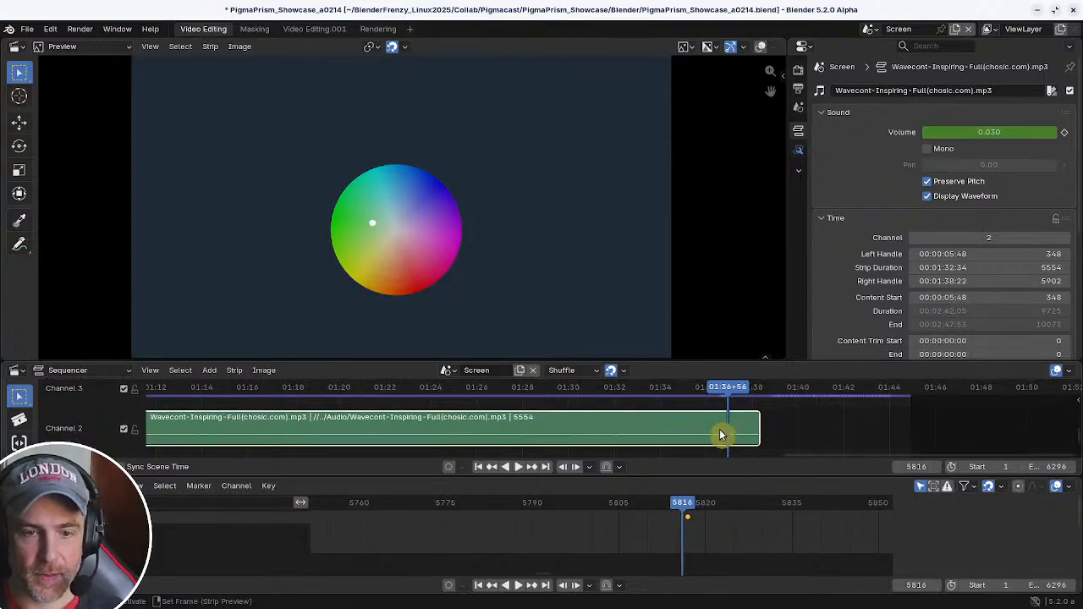
key("k")
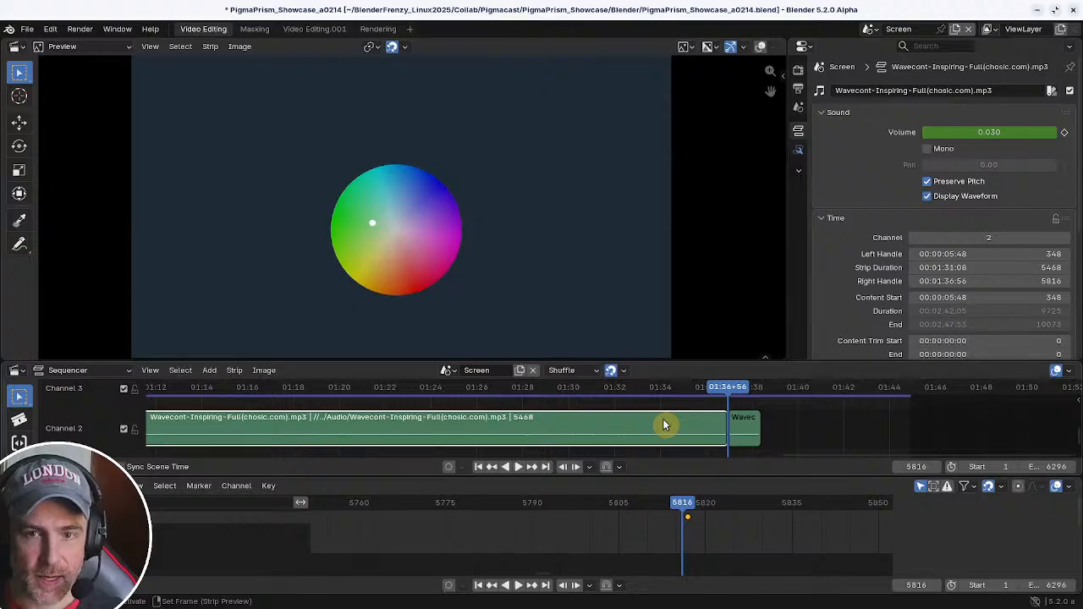
right_click(992, 134)
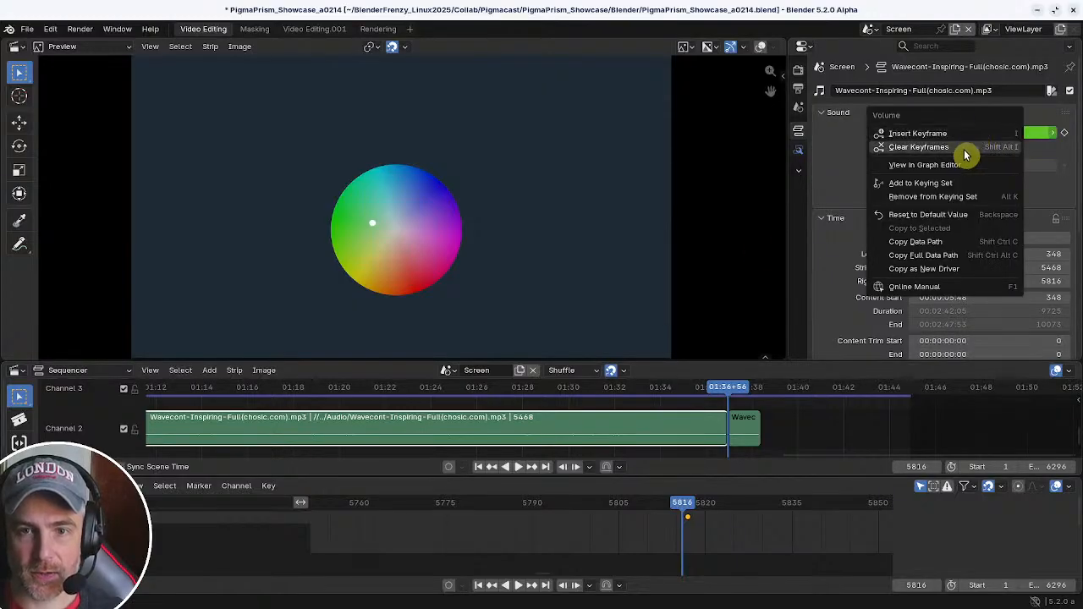
left_click(967, 145)
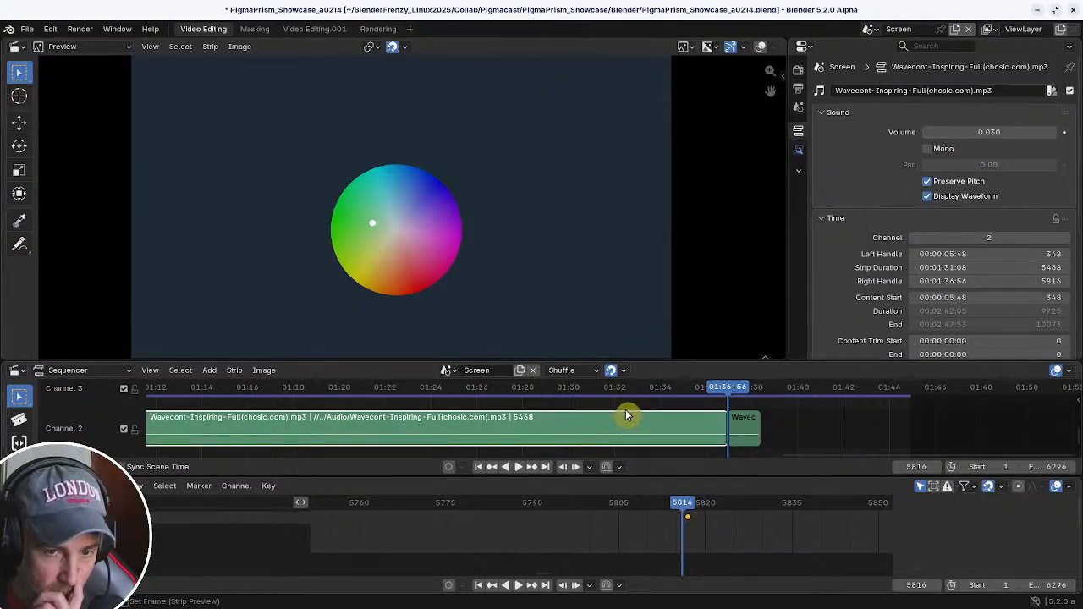
- Set the volume of the music strip's front part to 0.02
left_click_drag(732, 388, 699, 389)
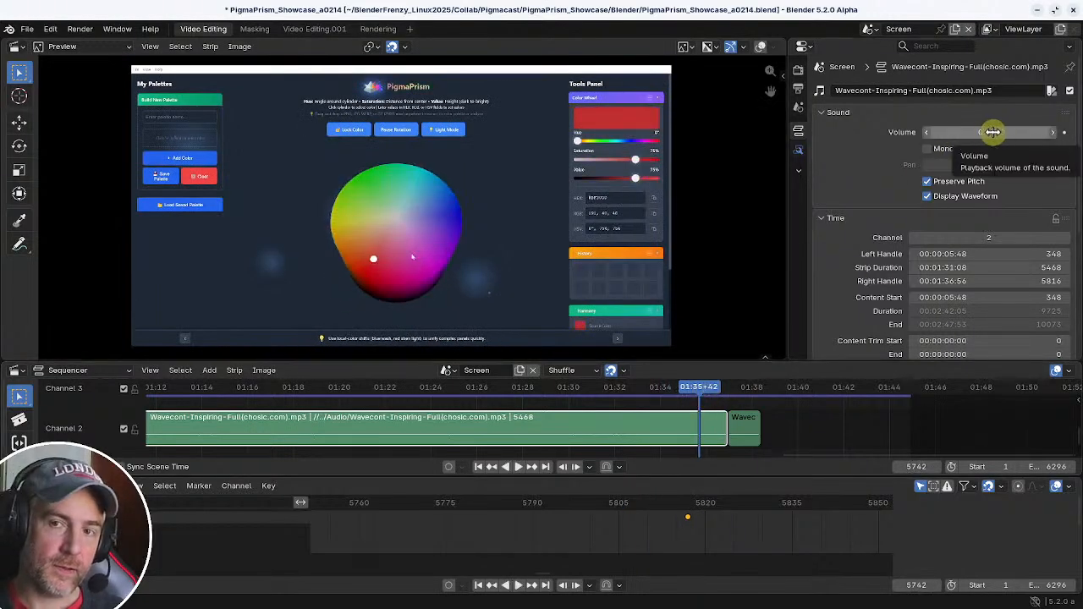
left_click_drag(990, 133, 1041, 133)
right_click(985, 133)
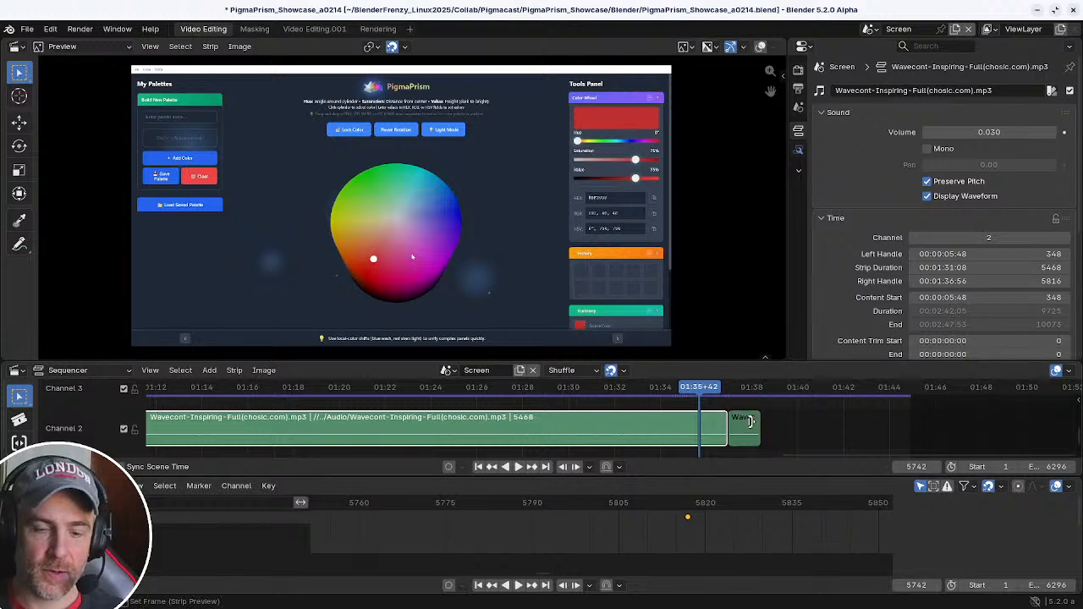
double_click(977, 131)
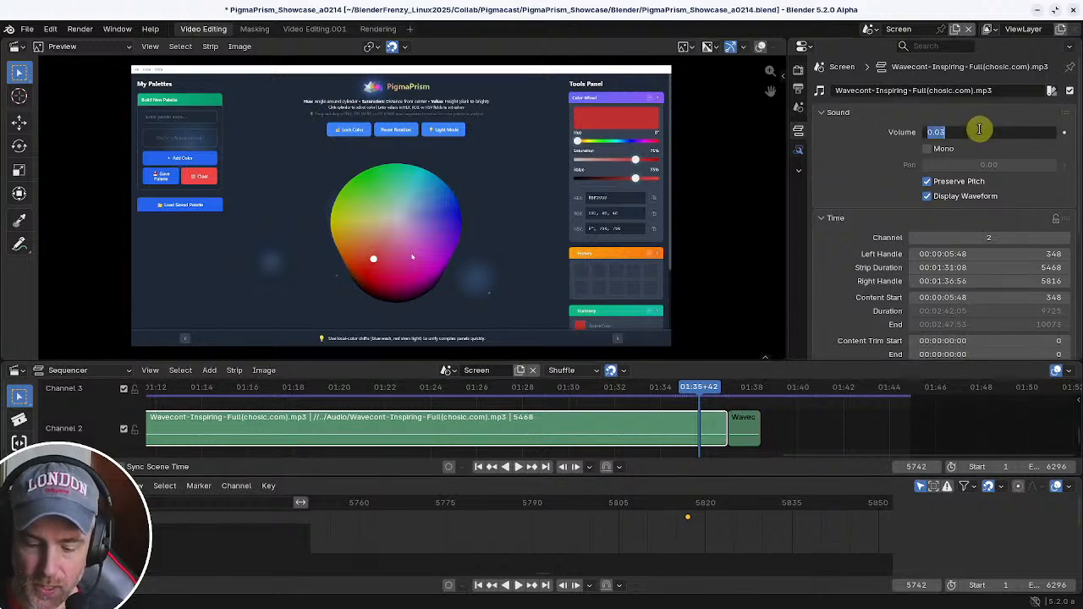
type(".02")
key("Return")
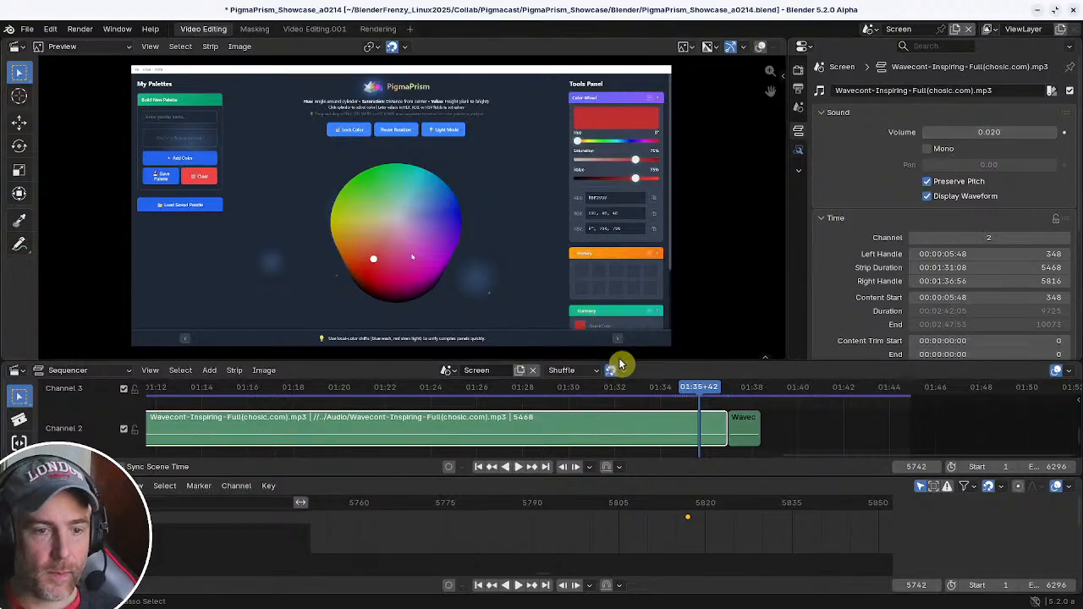
- Collapse the keyframe editor so the sequencer again shows all the video and audio channels
scroll(519, 447, "down", 8)
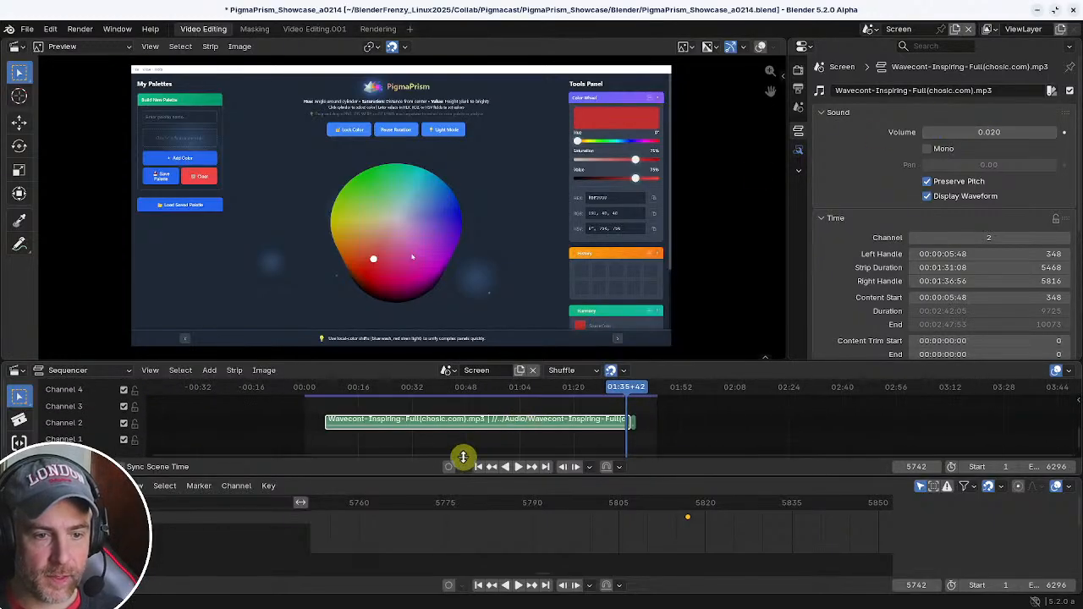
left_click_drag(418, 459, 428, 576)
middle_click_drag(498, 498, 610, 422, "ctrl")
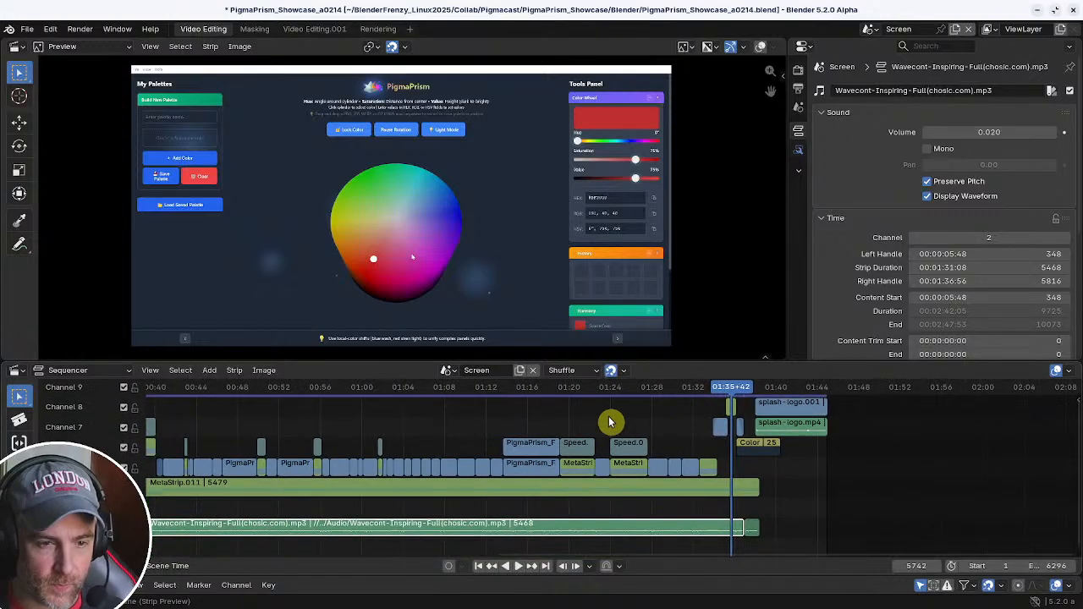
- Play the showcase from several points between about 00:35 and 01:04 to judge the lowered music against the narration
key("space")
left_click(384, 395)
middle_click_drag(448, 418, 638, 429)
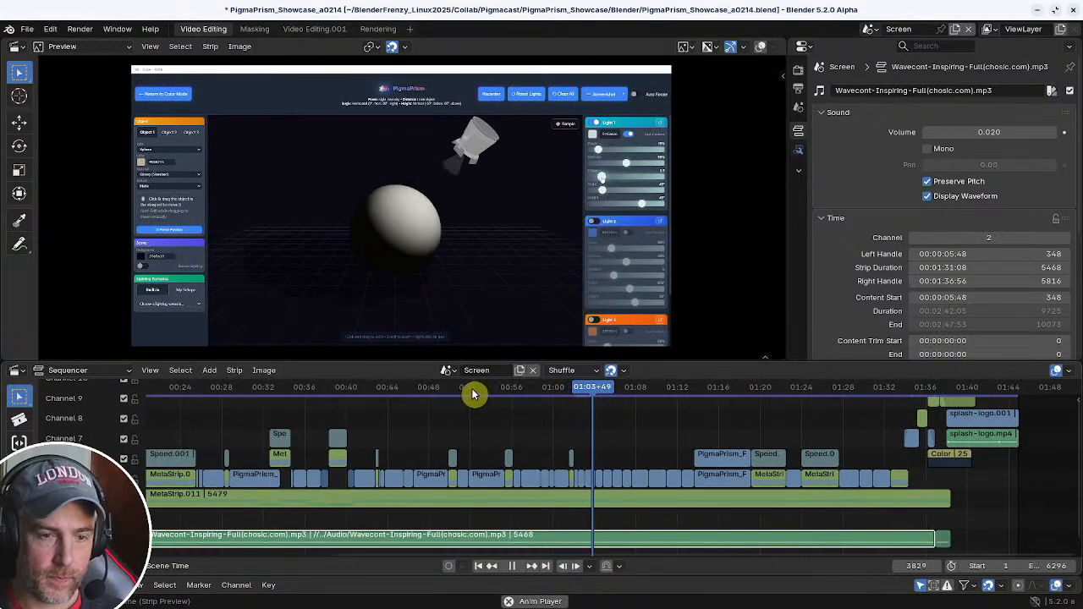
left_click(550, 394)
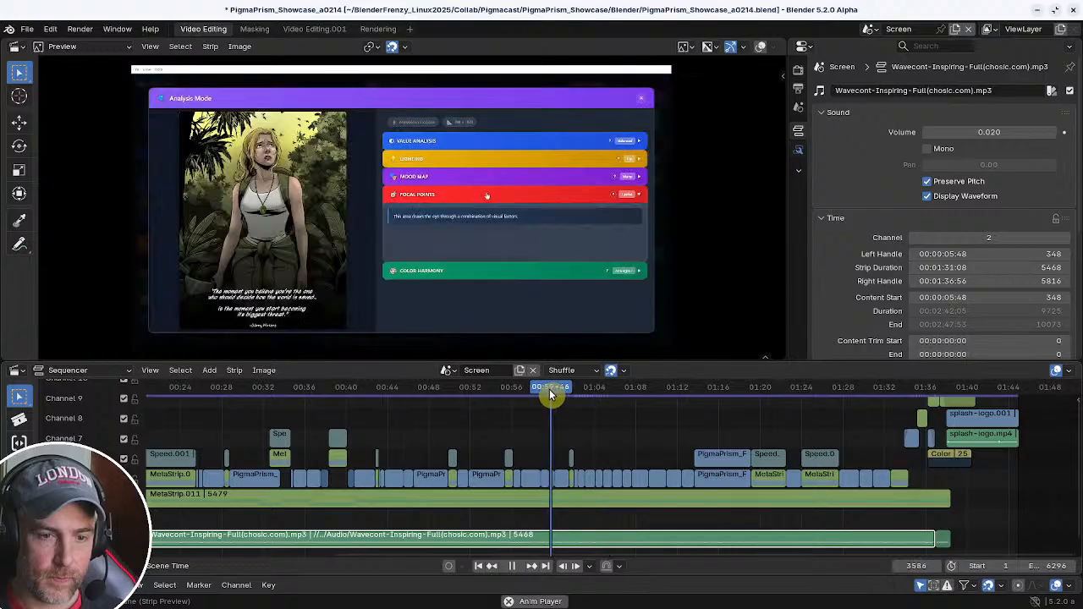
left_click(298, 391)
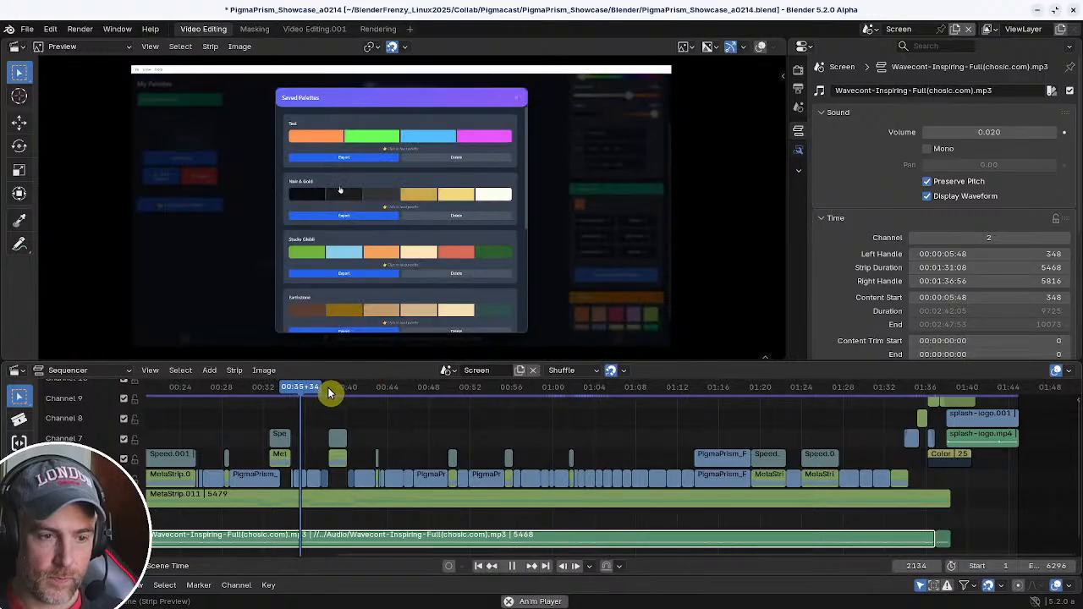
left_click(348, 392)
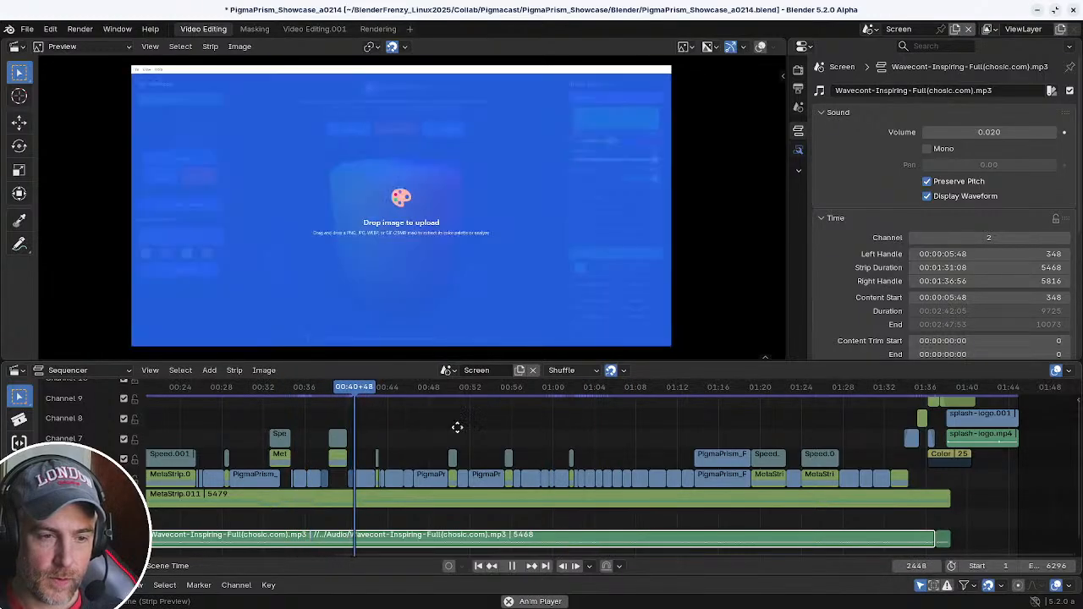
middle_click_drag(457, 428, 522, 426)
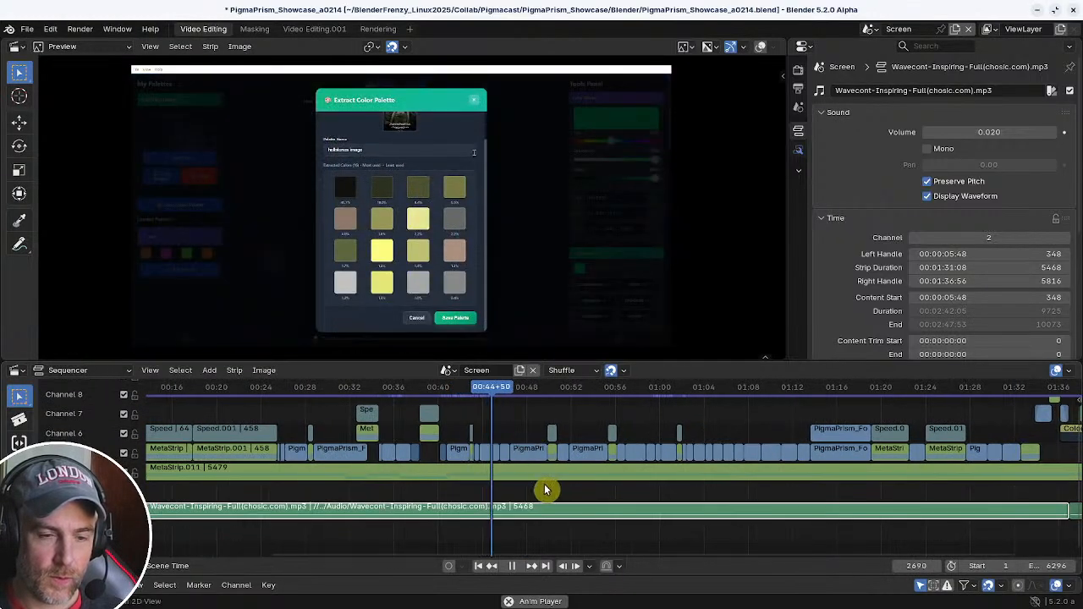
middle_click_drag(545, 485, 522, 473, "ctrl")
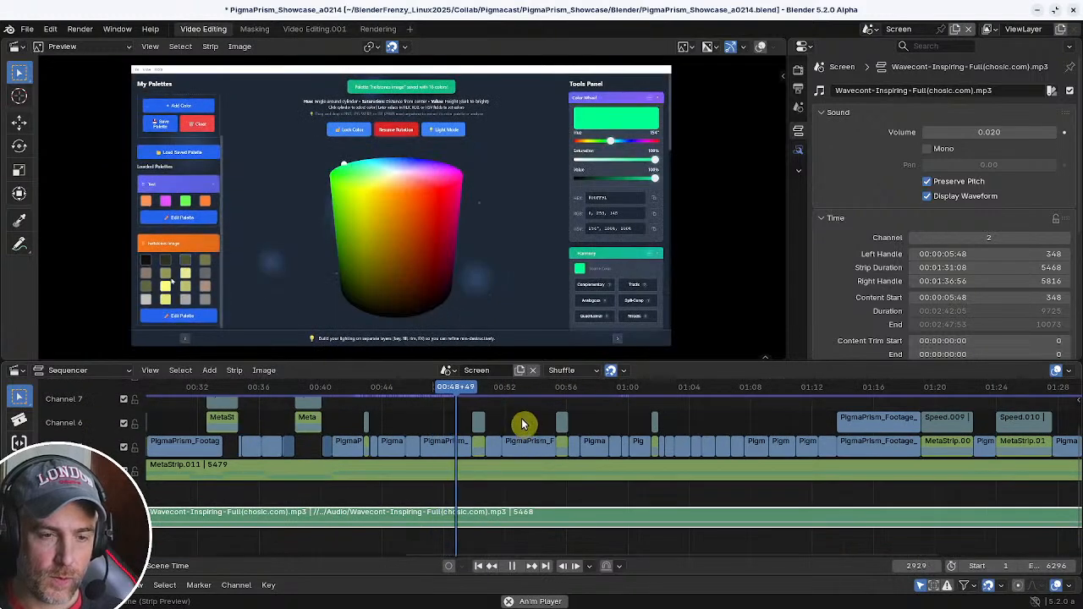
middle_click_drag(527, 423, 502, 423)
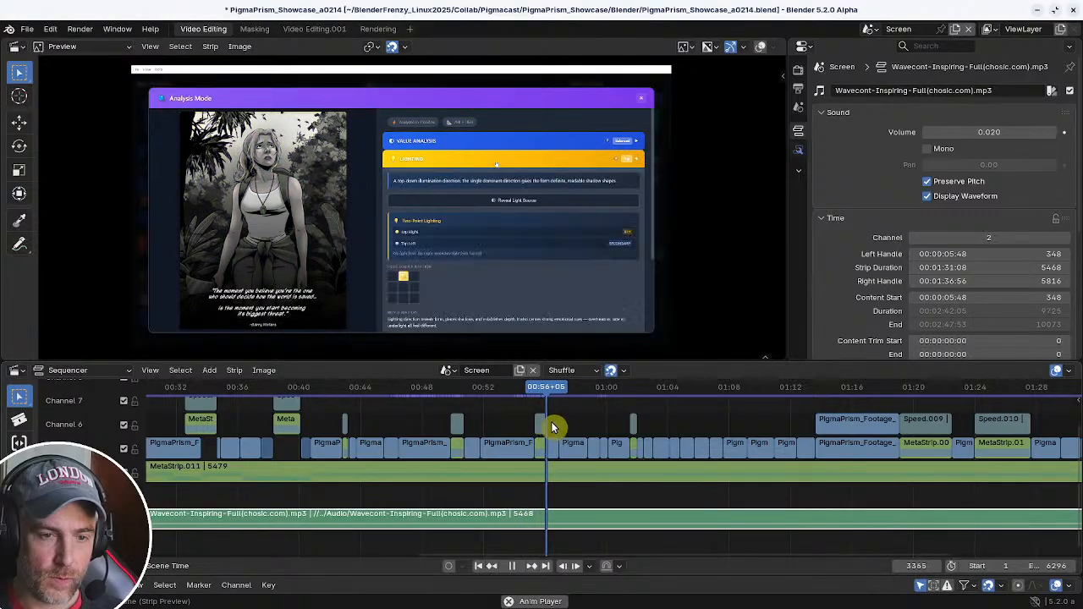
key("space")
middle_click_drag(554, 427, 580, 423, "ctrl")
mouse_move(506, 411)
right_mouse_down("shift")
mouse_move(488, 409)
mouse_move(503, 409)
right_mouse_up("shift")
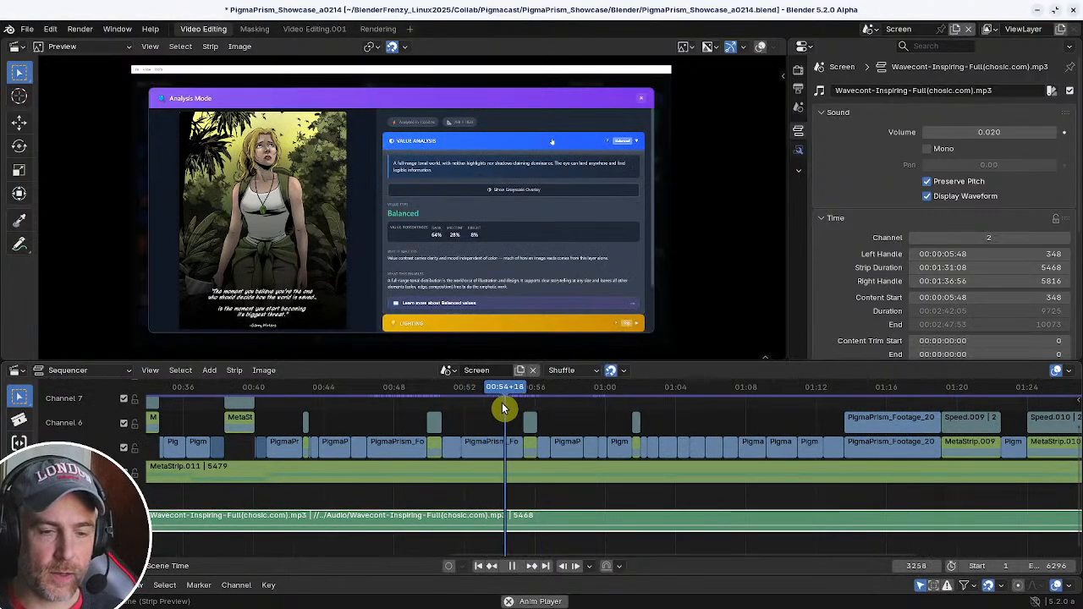
- Split the front music strip in channel 2 at frame 3318, where MetaStrip.007 begins
key("space")
middle_click_drag(534, 423, 583, 415, "ctrl")
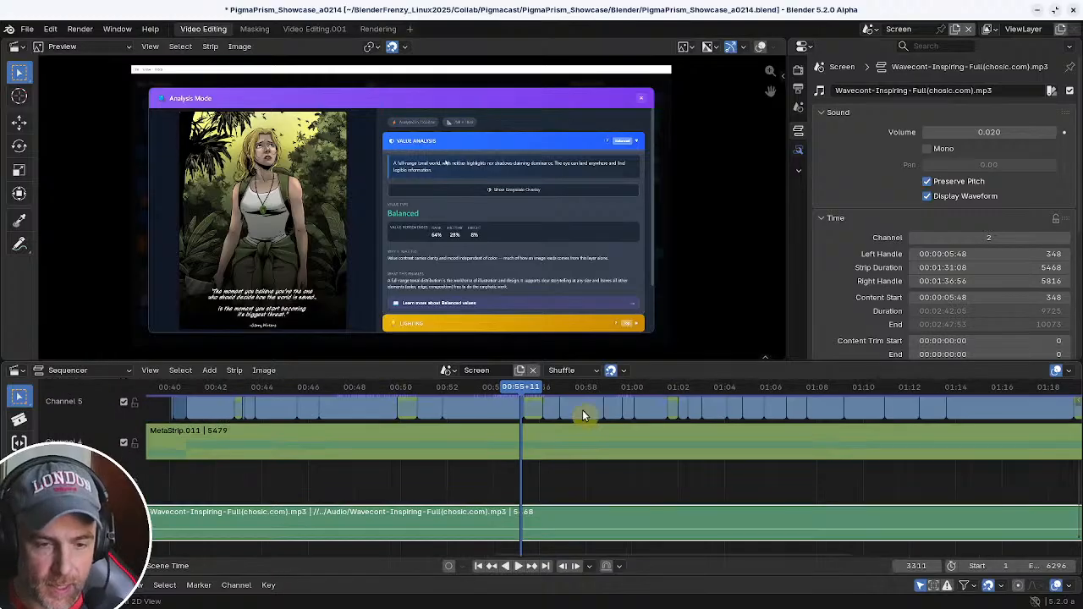
scroll(567, 436, "down", 1)
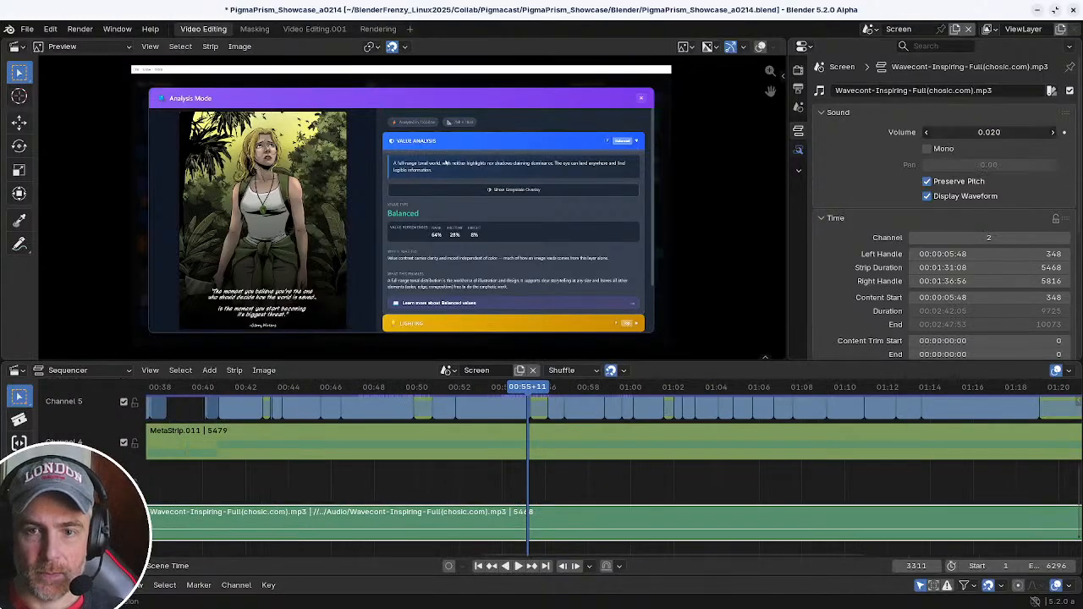
left_click_drag(989, 132, 1049, 132)
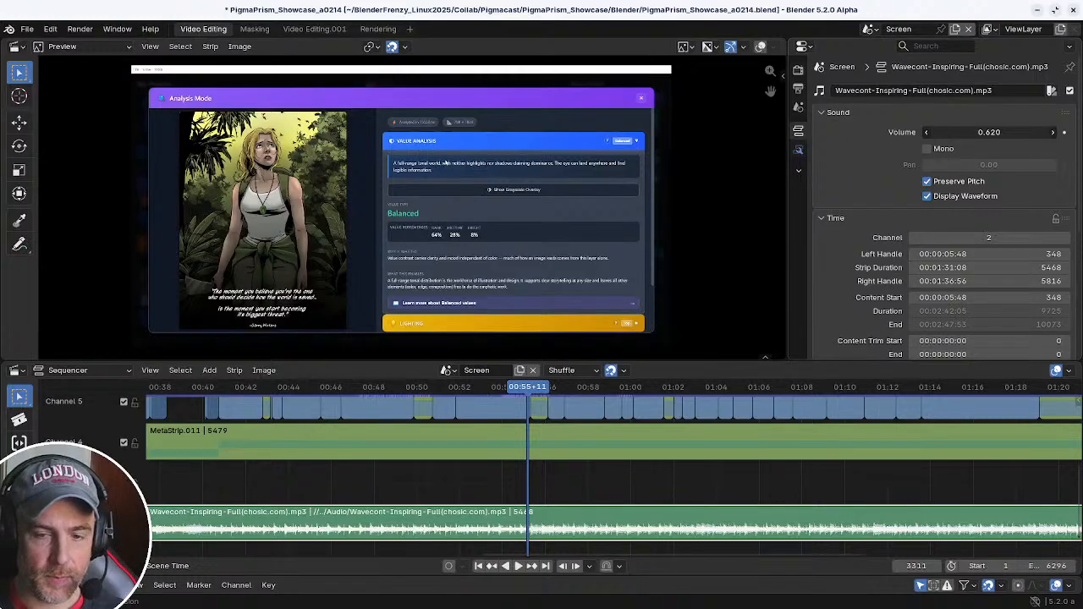
right_click(989, 132)
middle_click_drag(556, 497, 658, 506, "ctrl")
key("space")
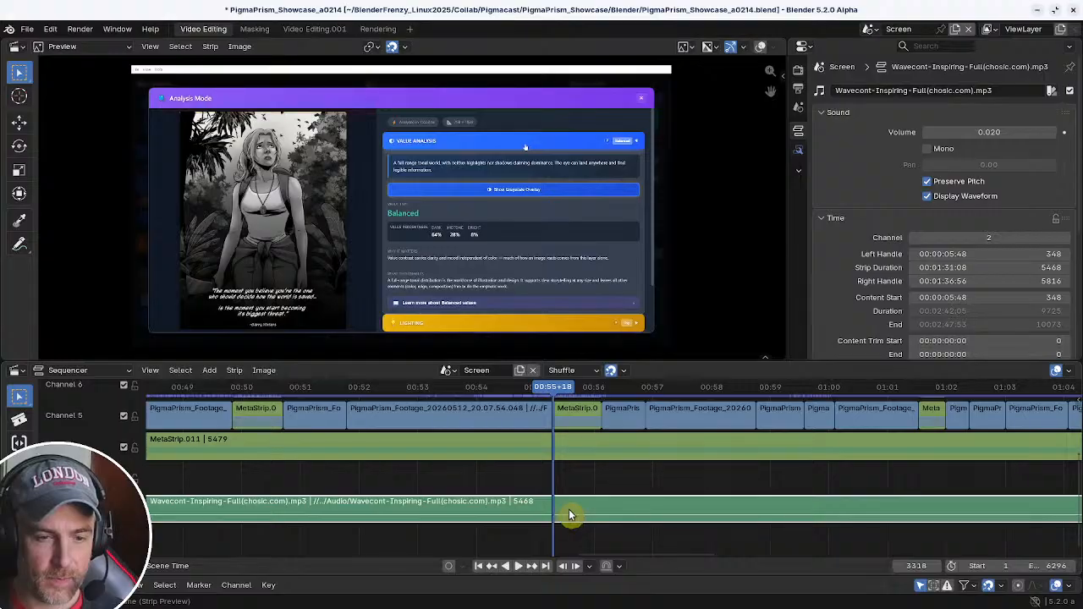
key("k")
key("Home")
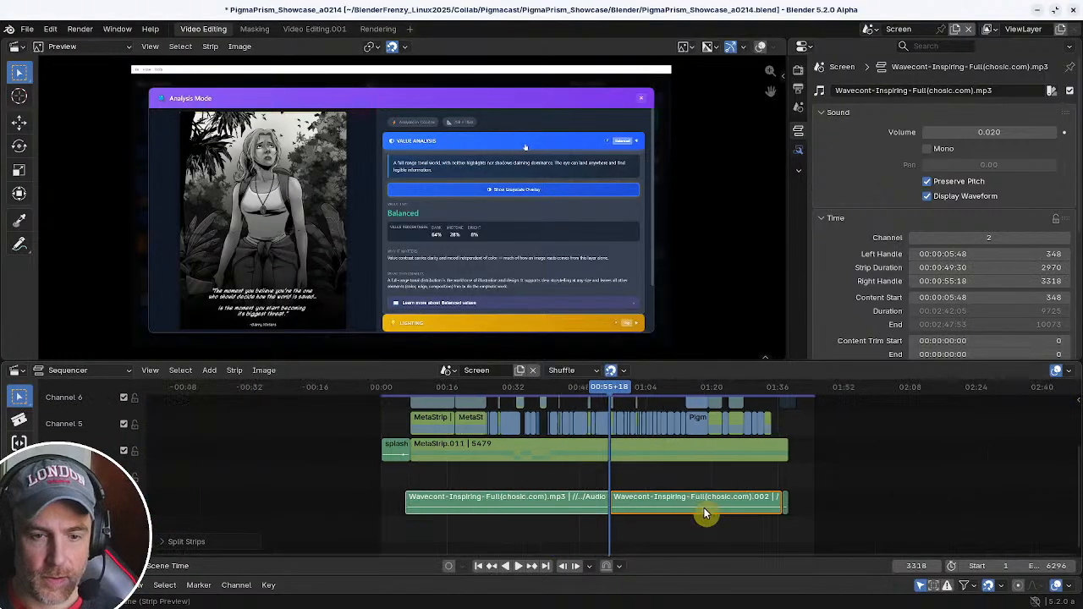
- Set the volume of the music part after the frame 3318 cut to 0.01 and play across the cut
middle_click_drag(675, 505, 699, 501, "ctrl")
left_click(972, 132)
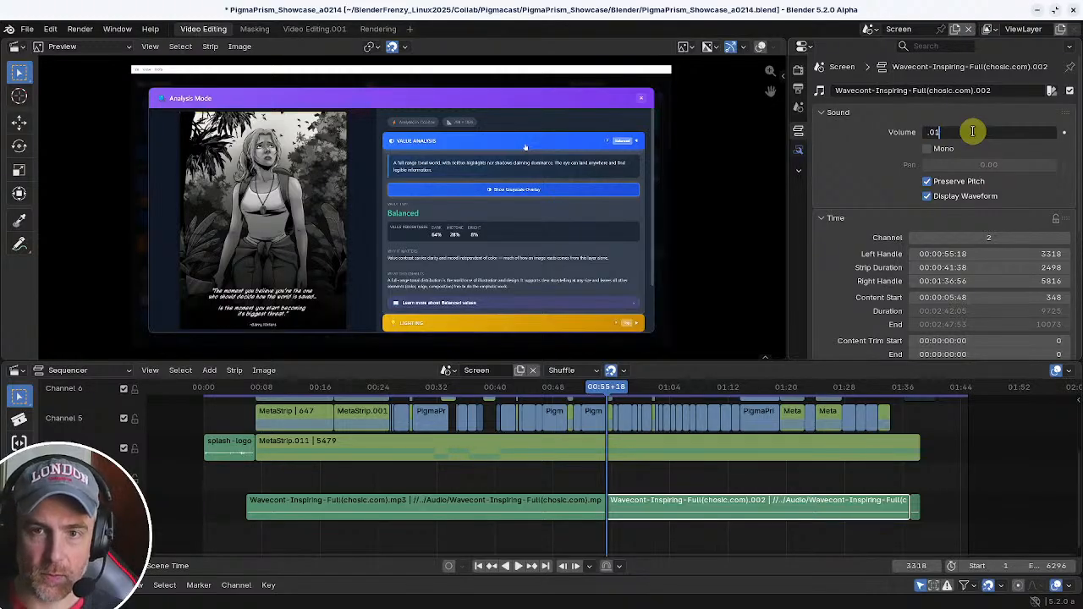
type(".01")
key("Return")
key("space")
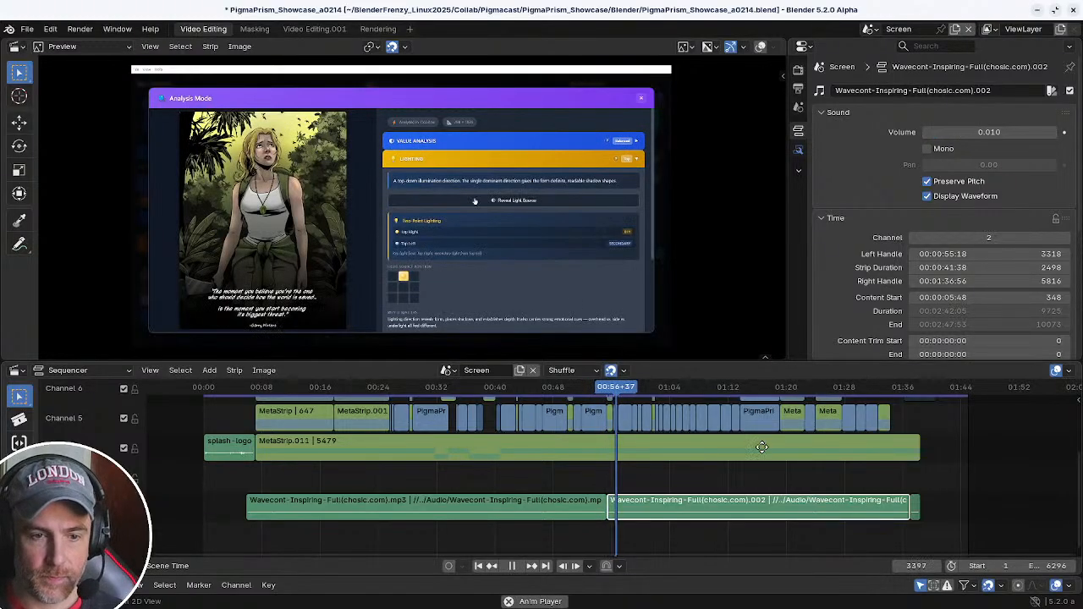
middle_click_drag(762, 448, 786, 455, "ctrl")
right_click(584, 457, "shift")
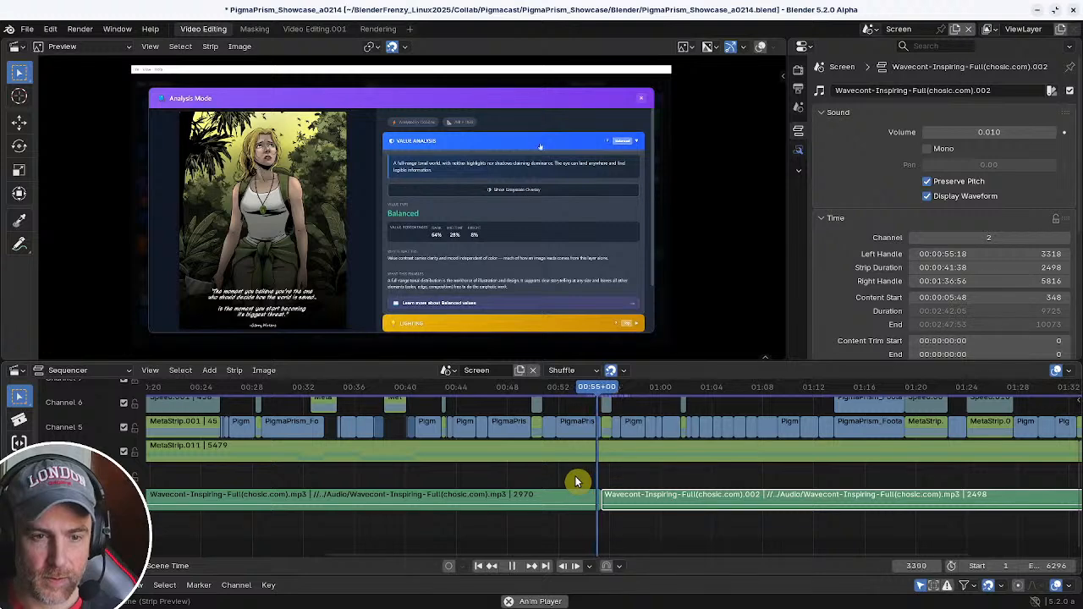
key("space")
- Move the quieter music part up to channel 3 and extend its start back to frame 3246 so both parts overlap
middle_click_drag(614, 500, 732, 497, "ctrl")
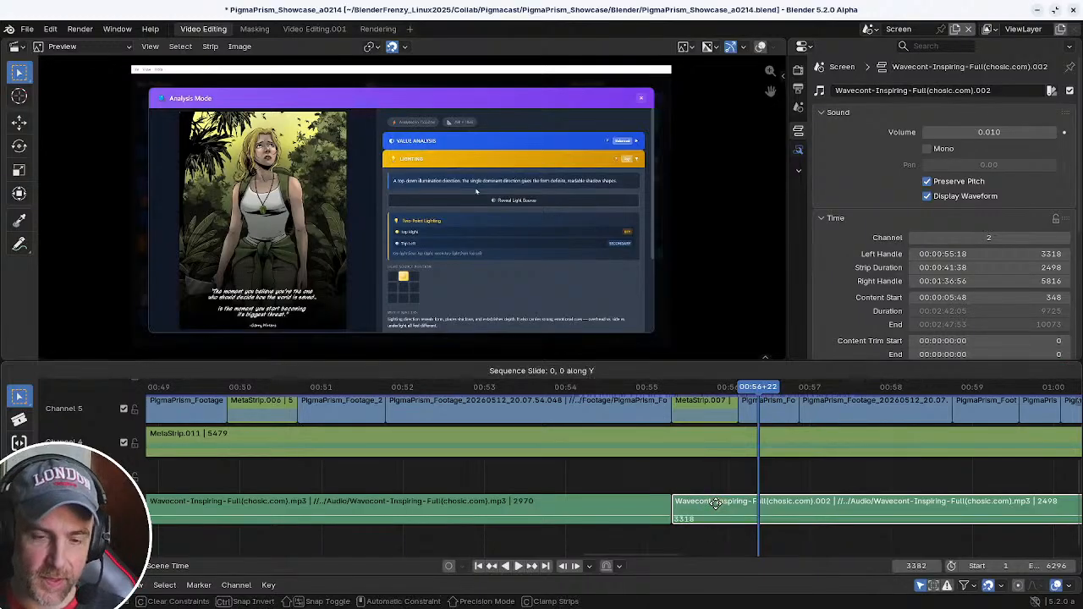
left_click_drag(715, 507, 715, 478)
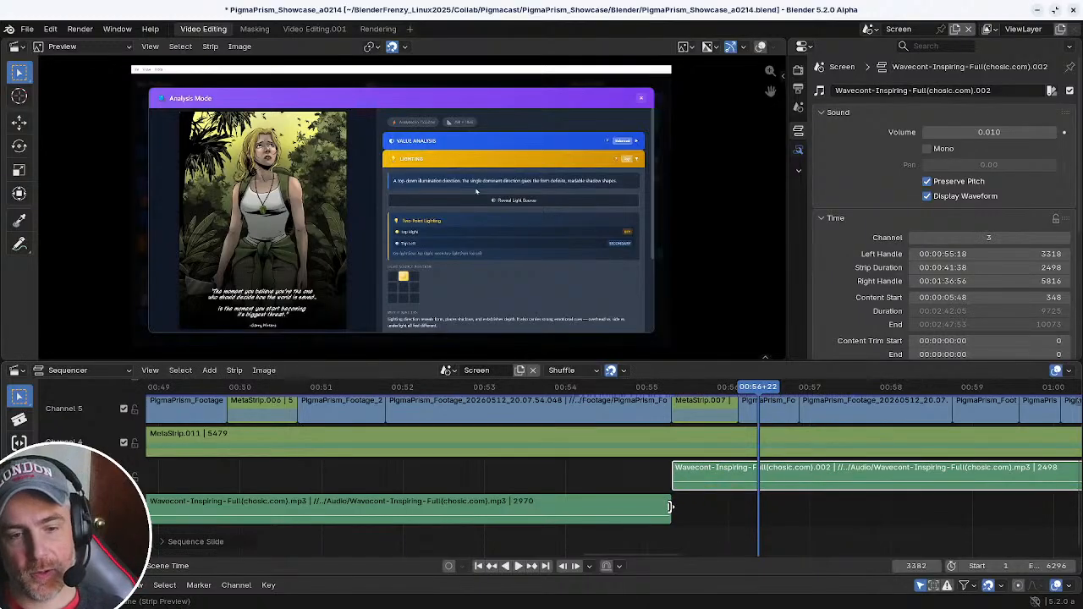
left_click(634, 511)
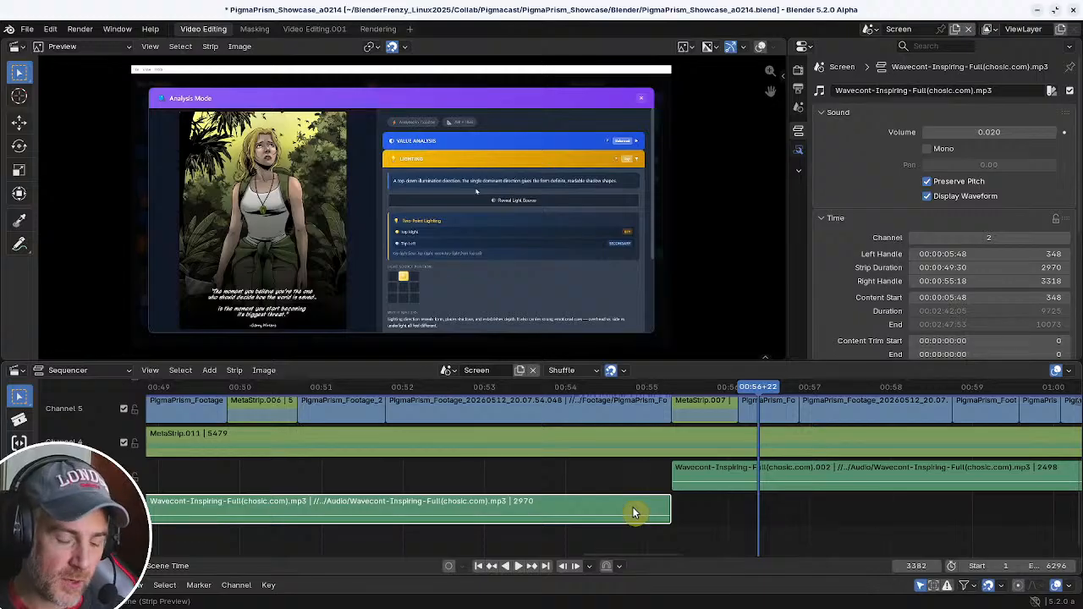
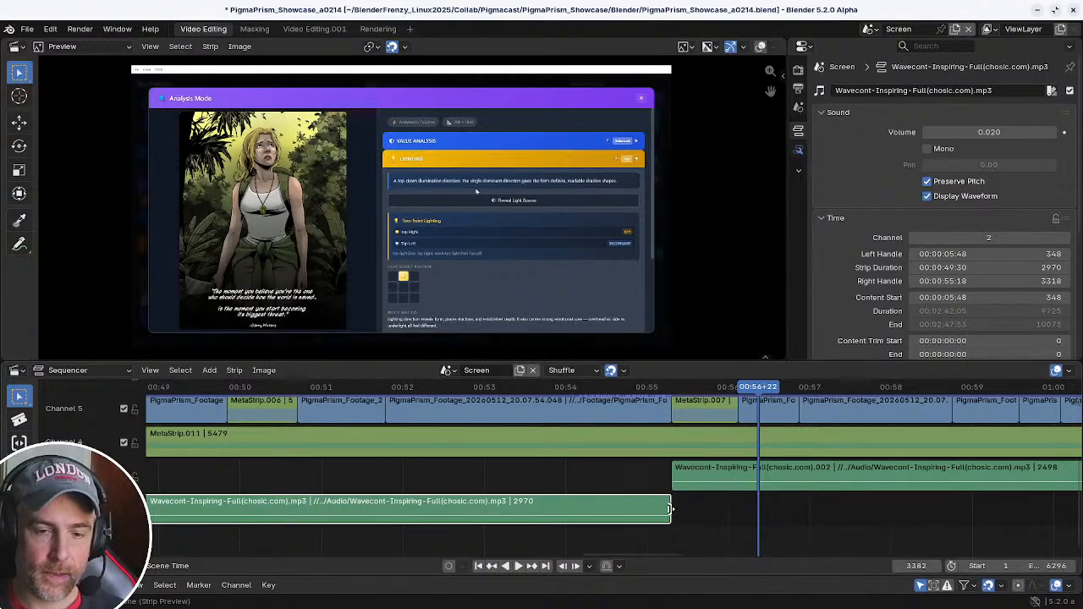
left_click(669, 508)
left_click(676, 477)
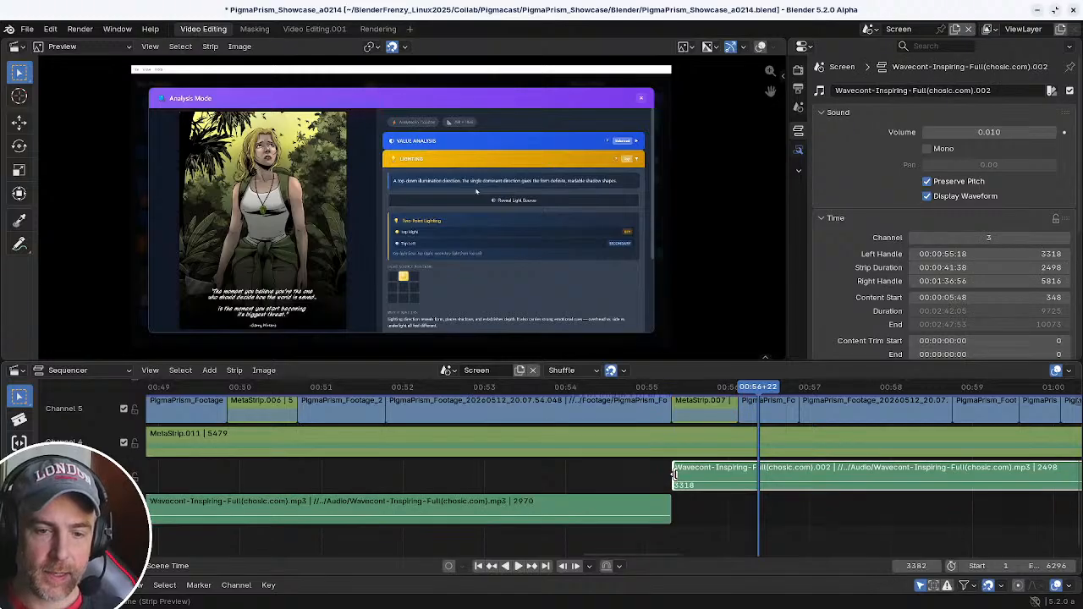
left_click_drag(675, 475, 578, 476)
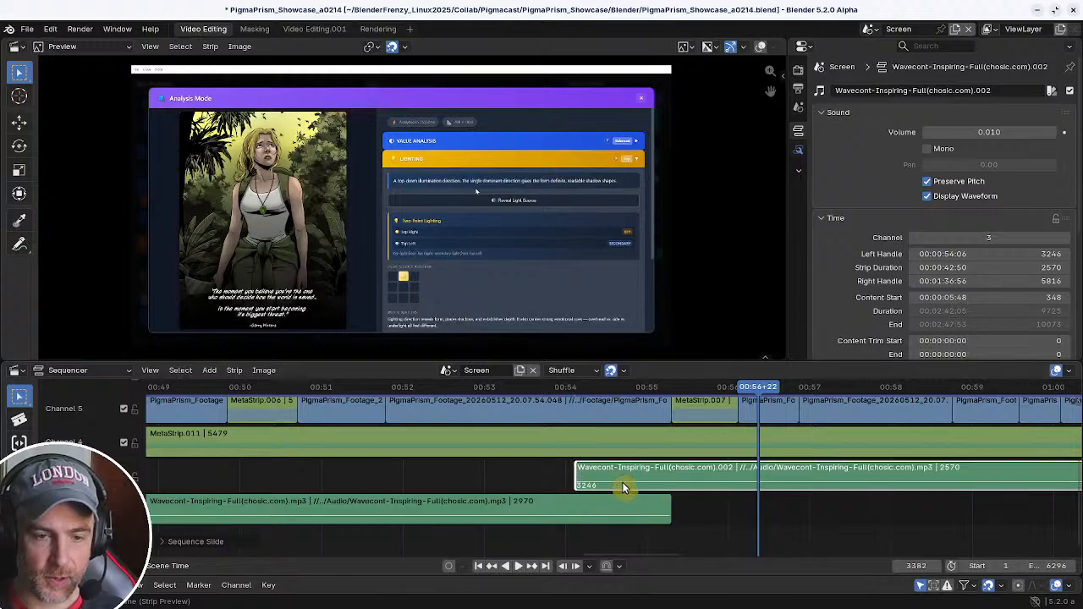
- Add a Sound Crossfade transition between the two overlapping music strips and play through the overlap
left_click(582, 516)
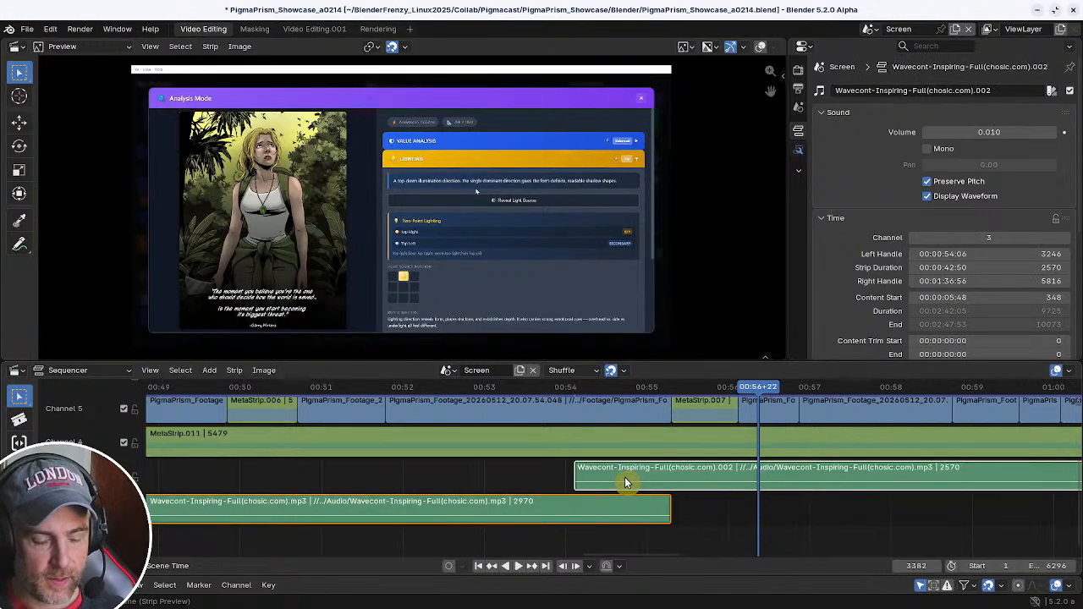
key("shift+a")
mouse_move(623, 464)
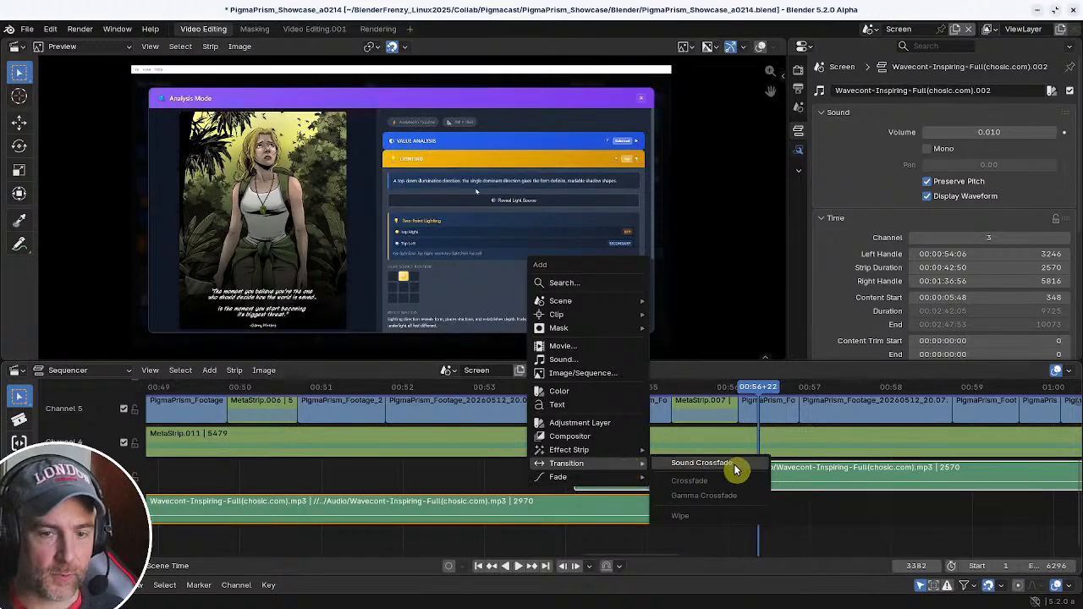
left_click(735, 469)
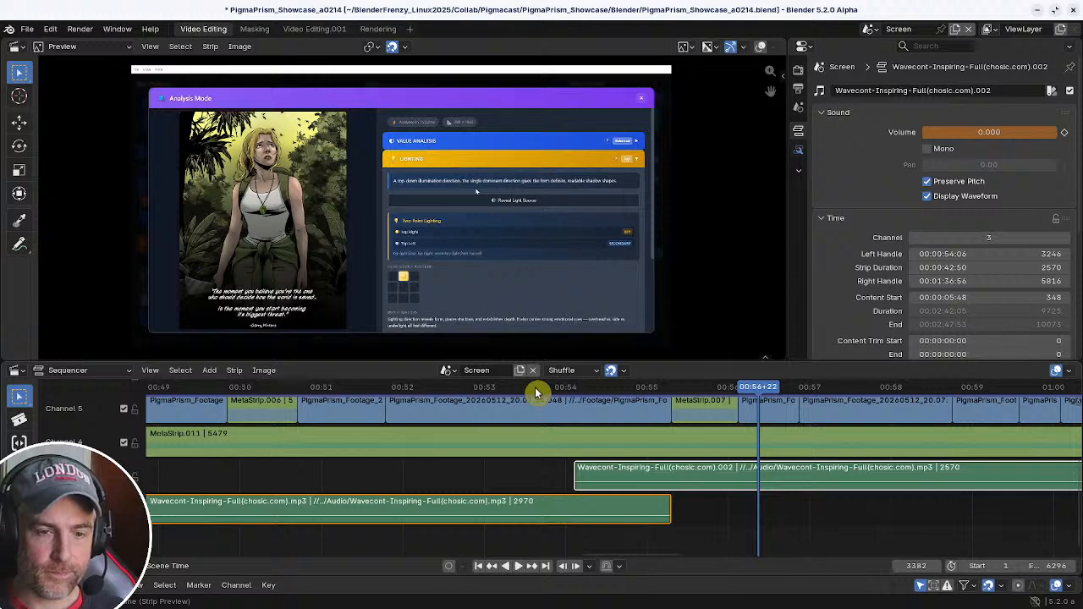
mouse_move(535, 391)
left_mouse_down()
mouse_move(686, 401)
mouse_move(551, 397)
left_mouse_up()
left_click(695, 403)
key("space")
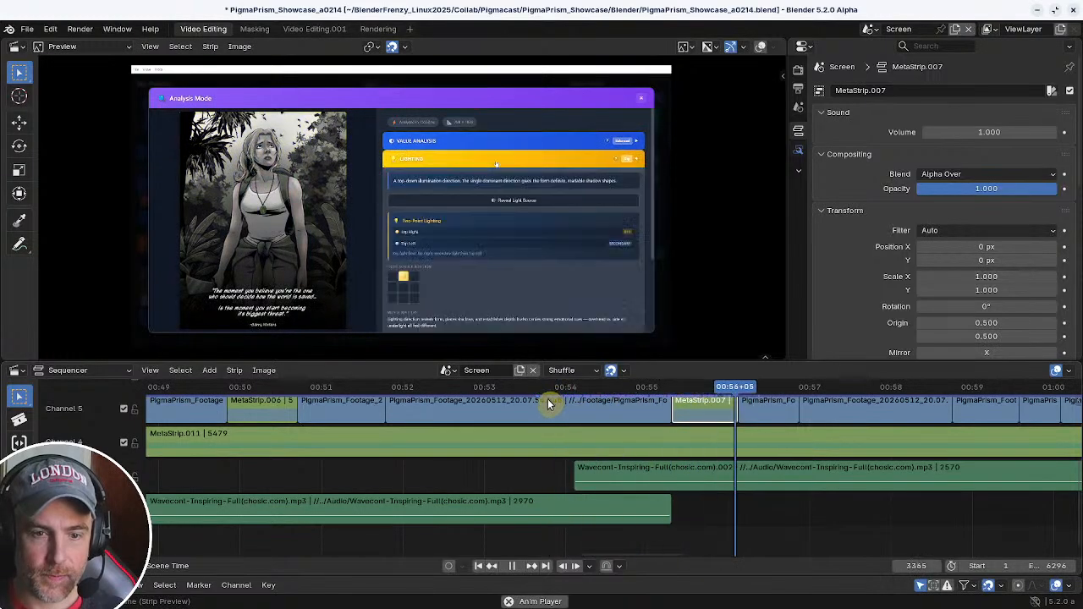
key("space")
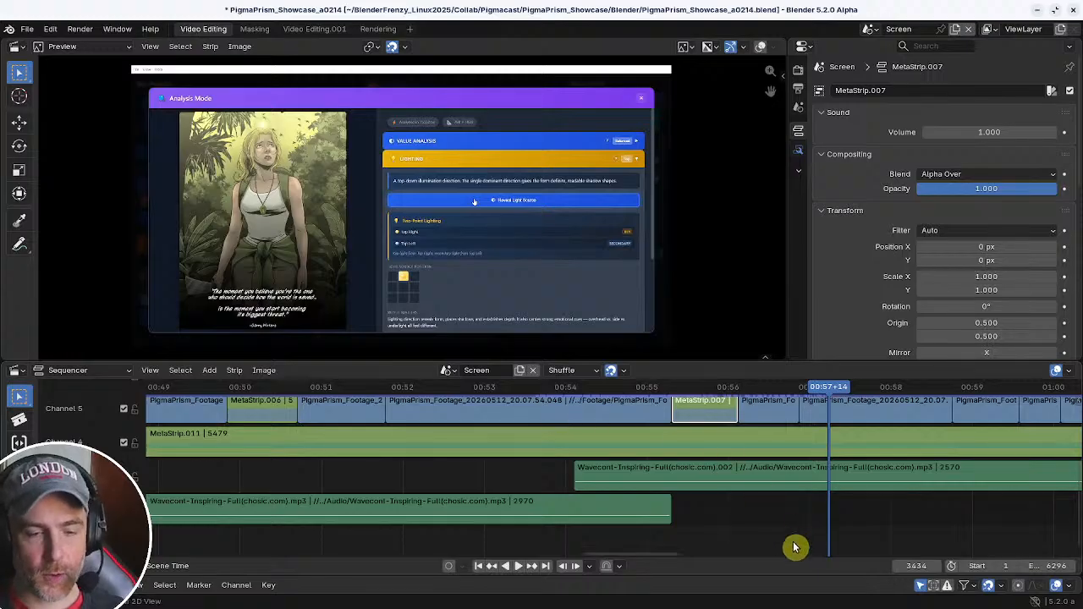
- Undo the Sound Crossfade on the overlapping music strips
key("ctrl+z")
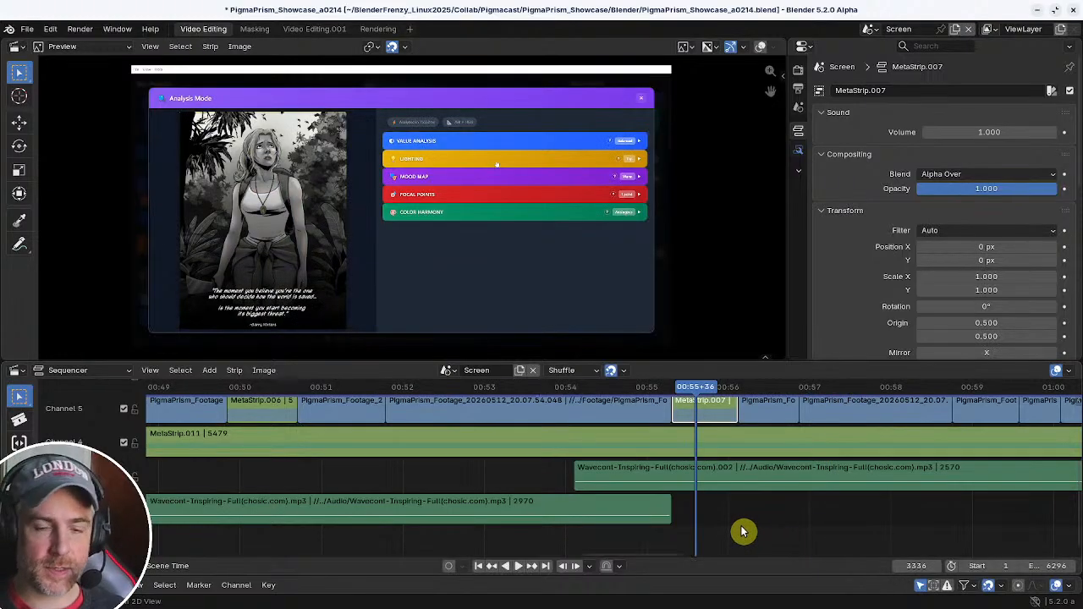
key("ctrl+z")
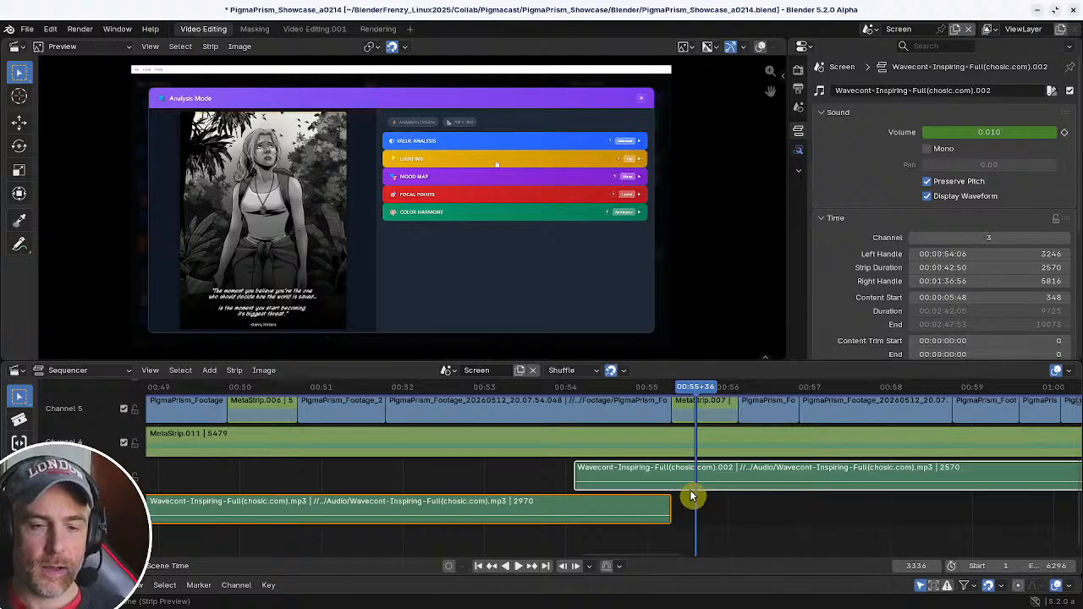
left_click_drag(699, 390, 673, 391)
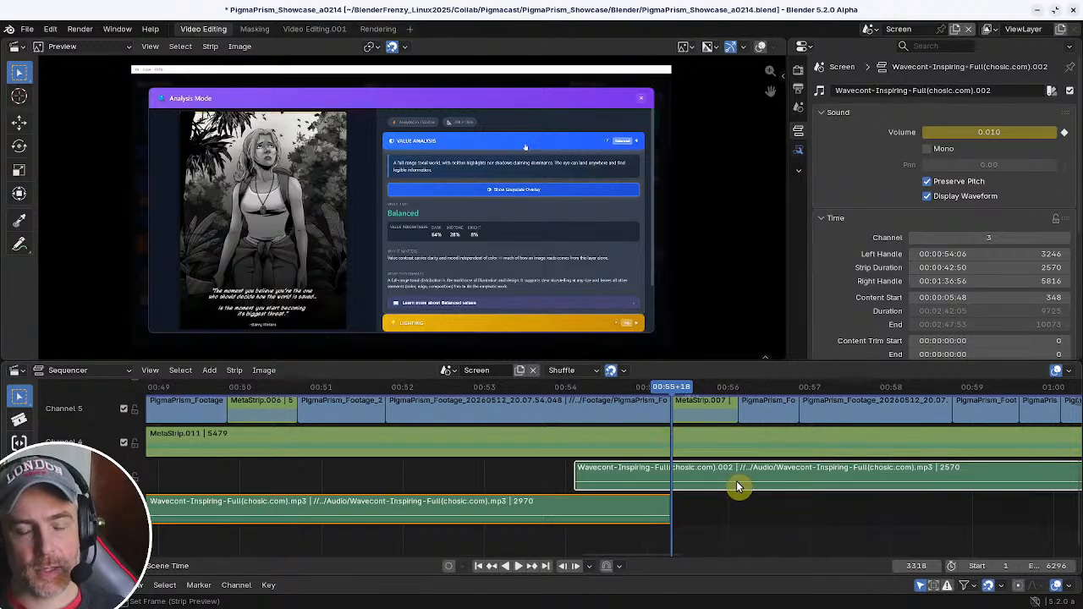
key("space")
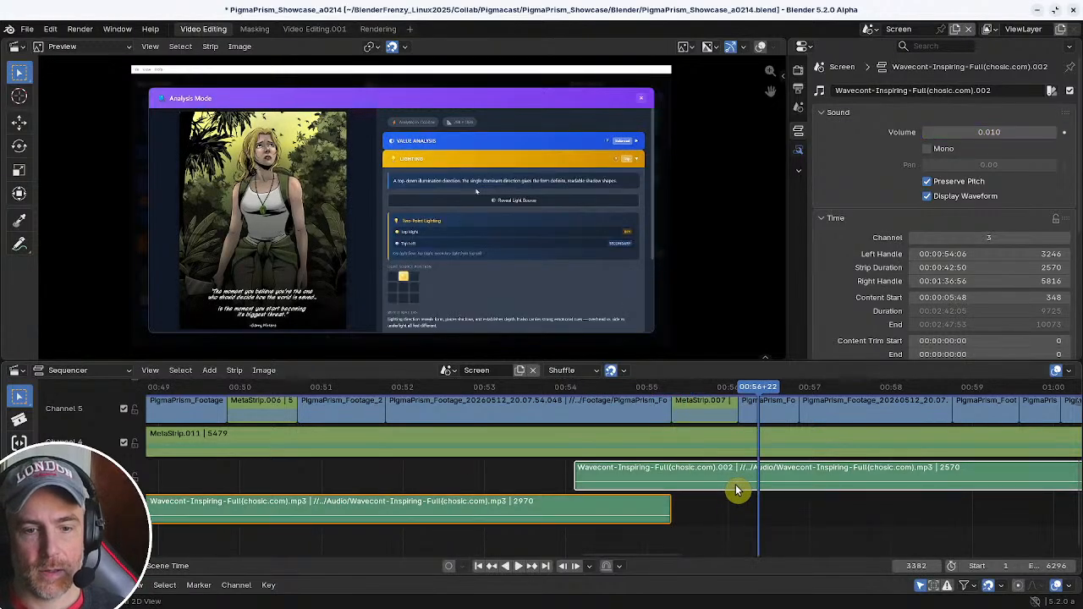
- Split the channel 3 music strip at frame 3318, where the overlap with the channel 2 strip ends
left_click(682, 479)
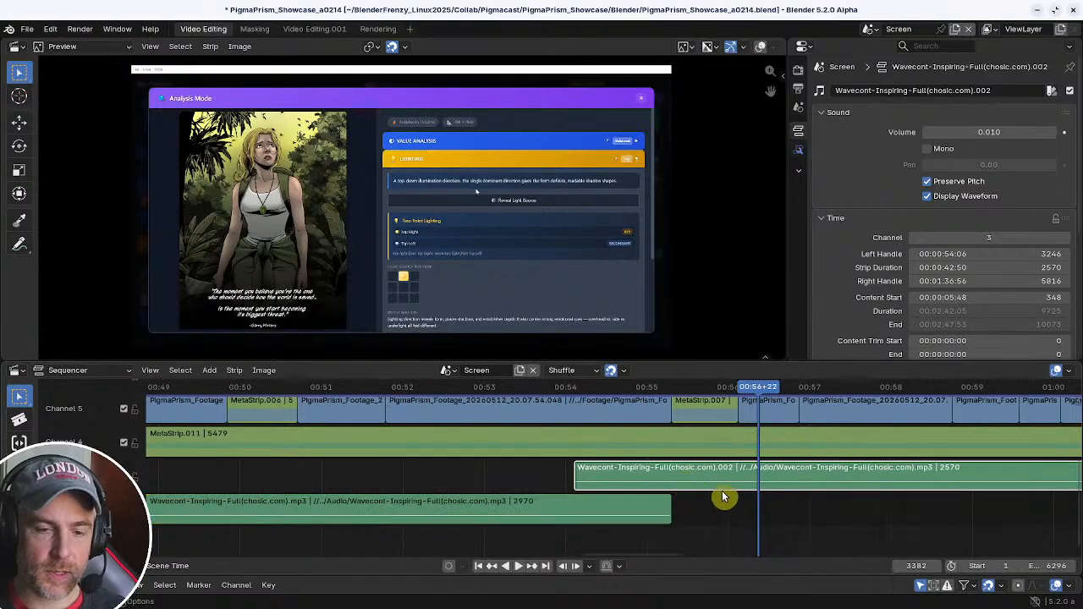
key("Page_Up")
key("Page_Down")
key("Page_Up")
key("k")
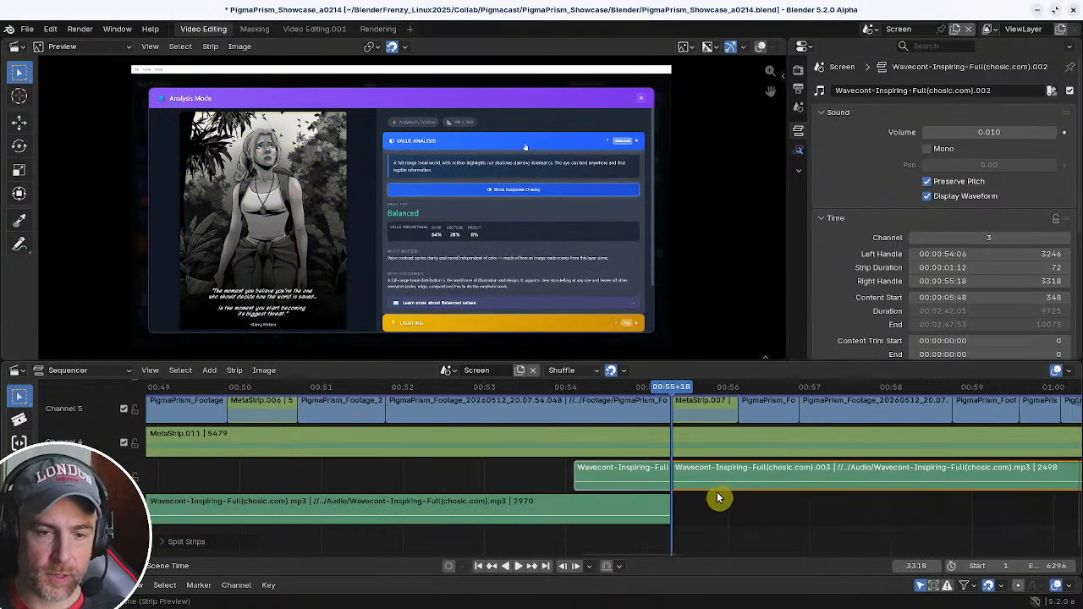
- Split the channel 2 music strip at frame 3246, where the overlap begins, and select the overlapping piece in channel 3
key("Page_Up")
left_click(607, 501)
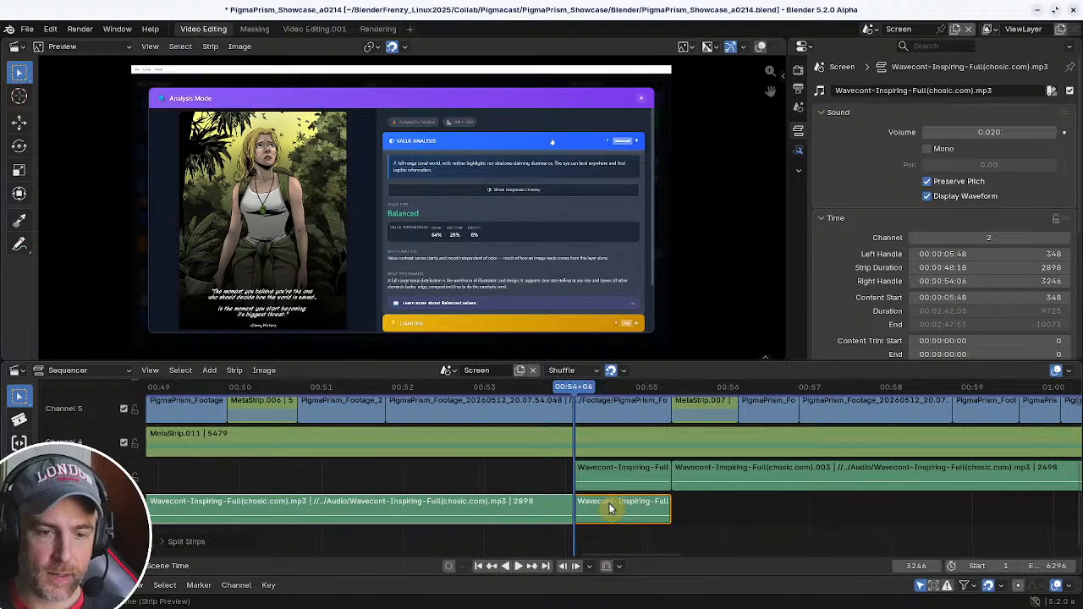
key("k")
left_click(614, 466, "shift")
left_click(614, 470)
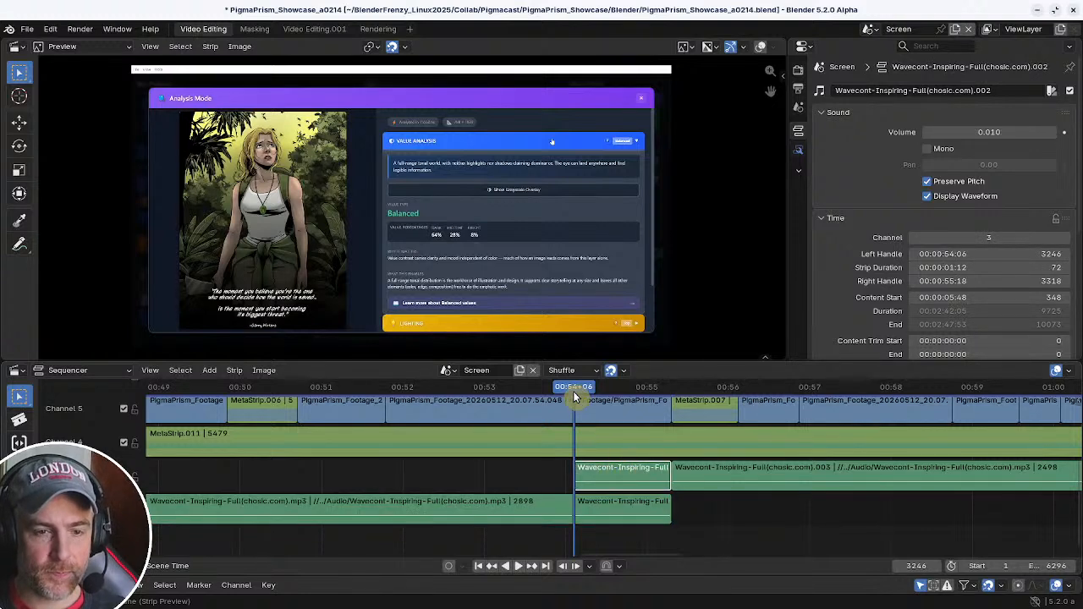
- Fade the overlapping music piece in channel 3 up to frame 3317 with a To Current Frame fade
left_click_drag(575, 393, 674, 399)
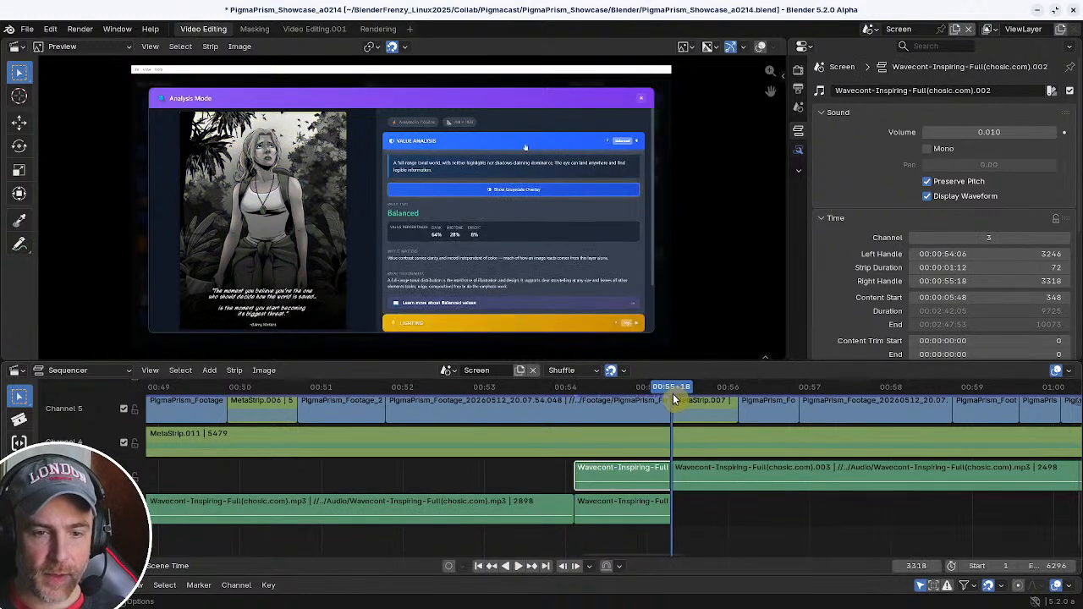
key("Left")
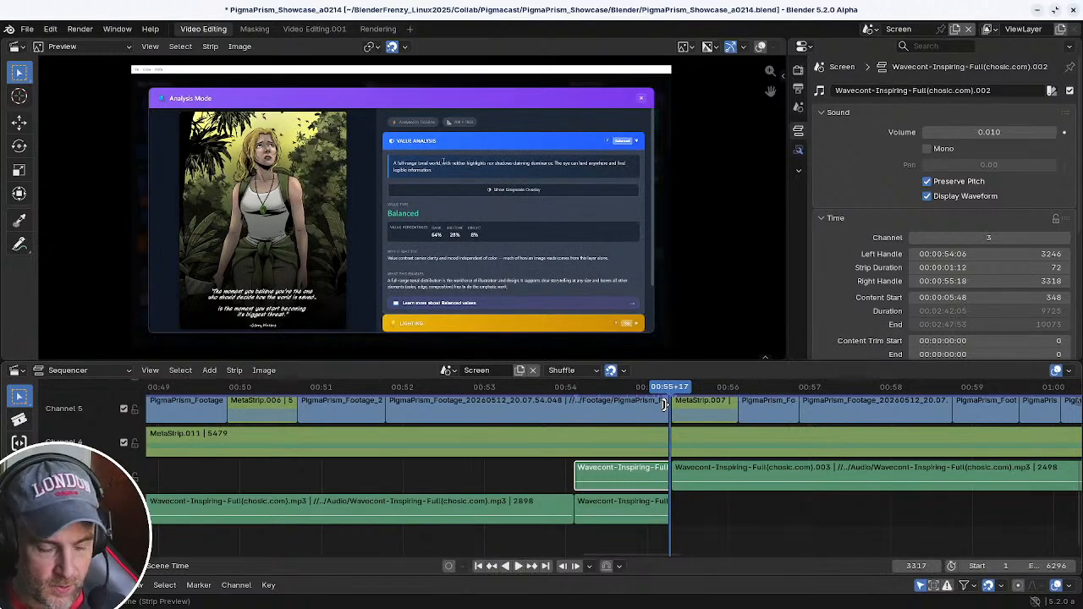
key("shift+a")
mouse_move(648, 484)
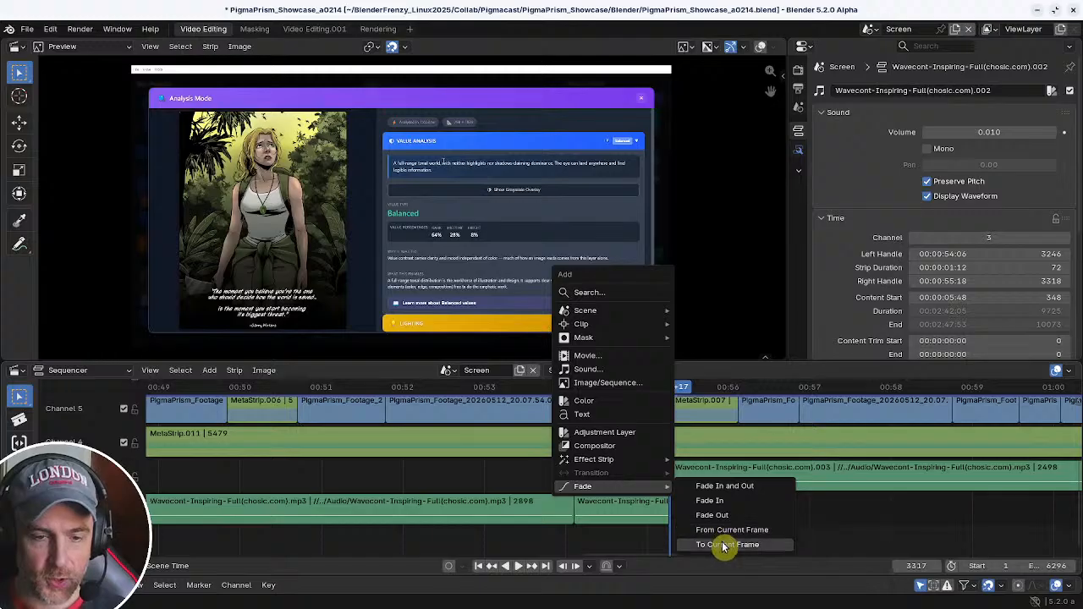
left_click(721, 545)
- Fade out the overlapping music piece in channel 2 with a From Current Frame fade starting at frame 3247
left_click(613, 512)
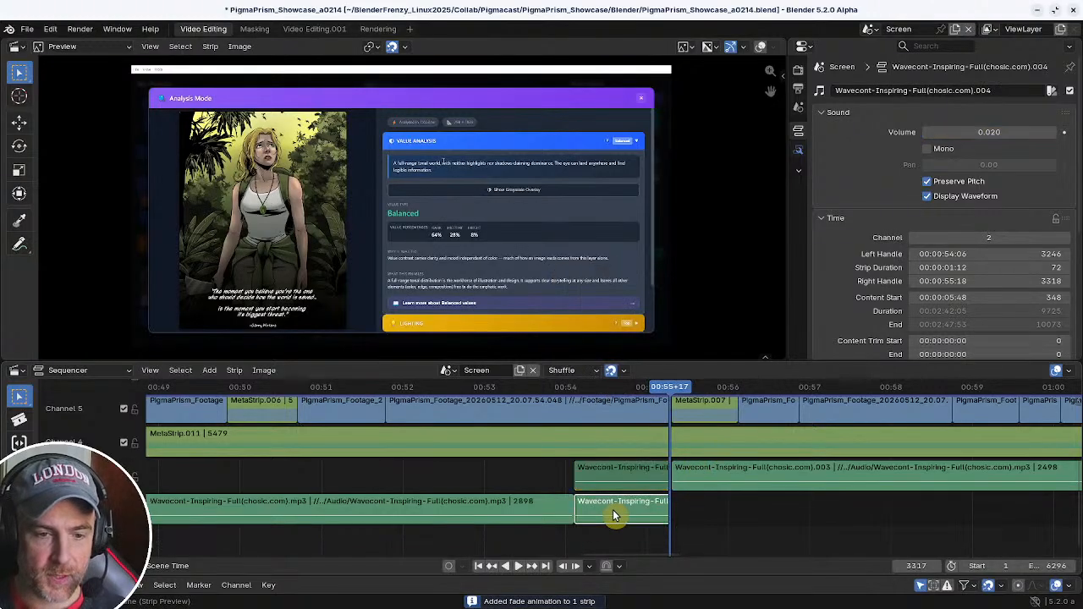
key("Page_Down")
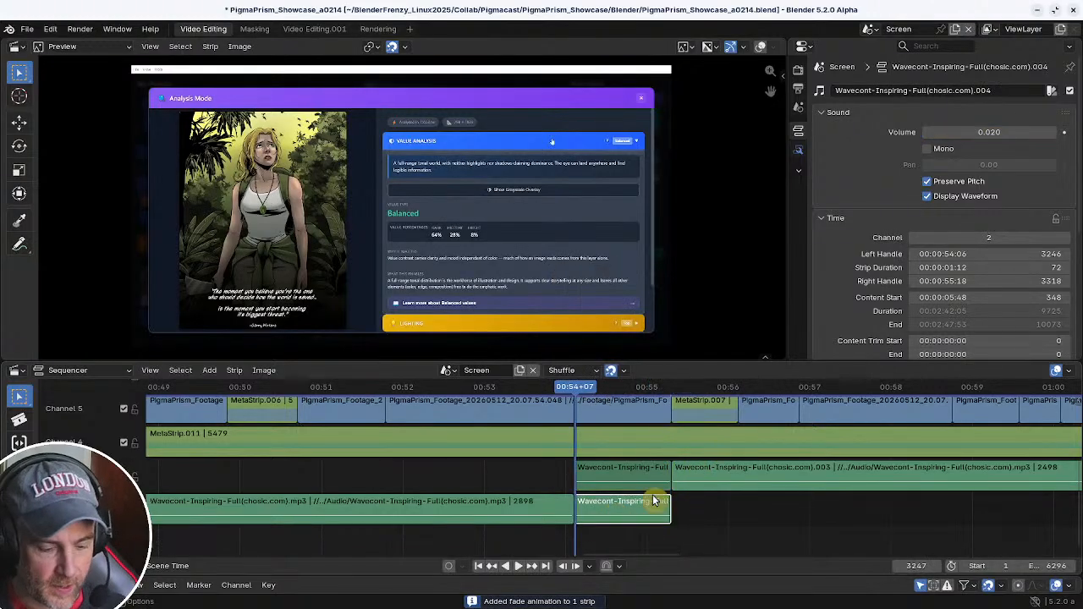
key("shift+a")
mouse_move(648, 454)
left_click(733, 500)
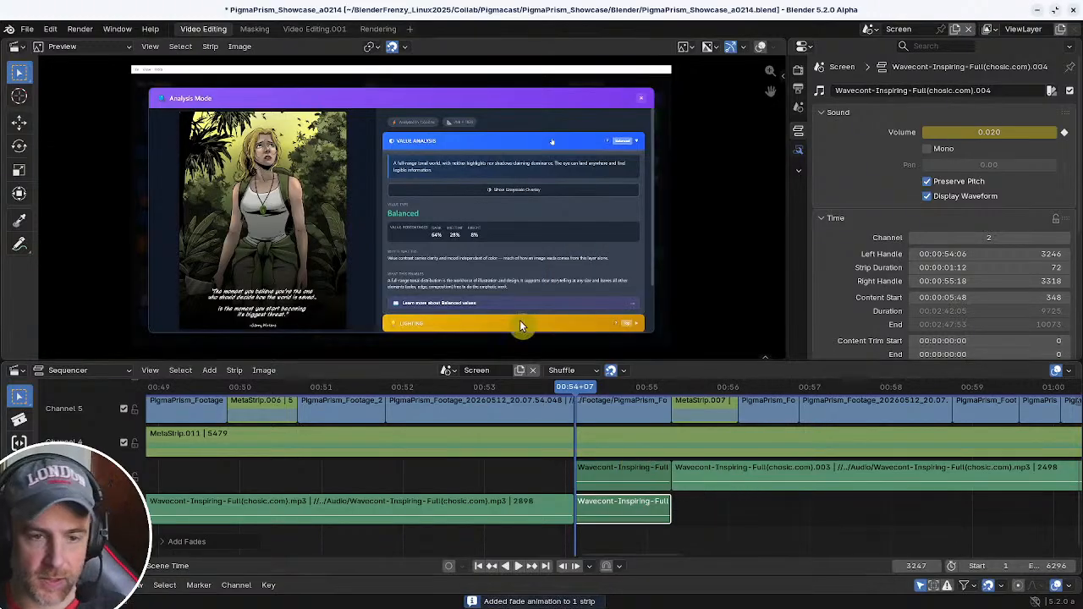
- Play the music from just before the overlap to check the crossfade into the quieter part
middle_click_drag(630, 488, 640, 525, "ctrl")
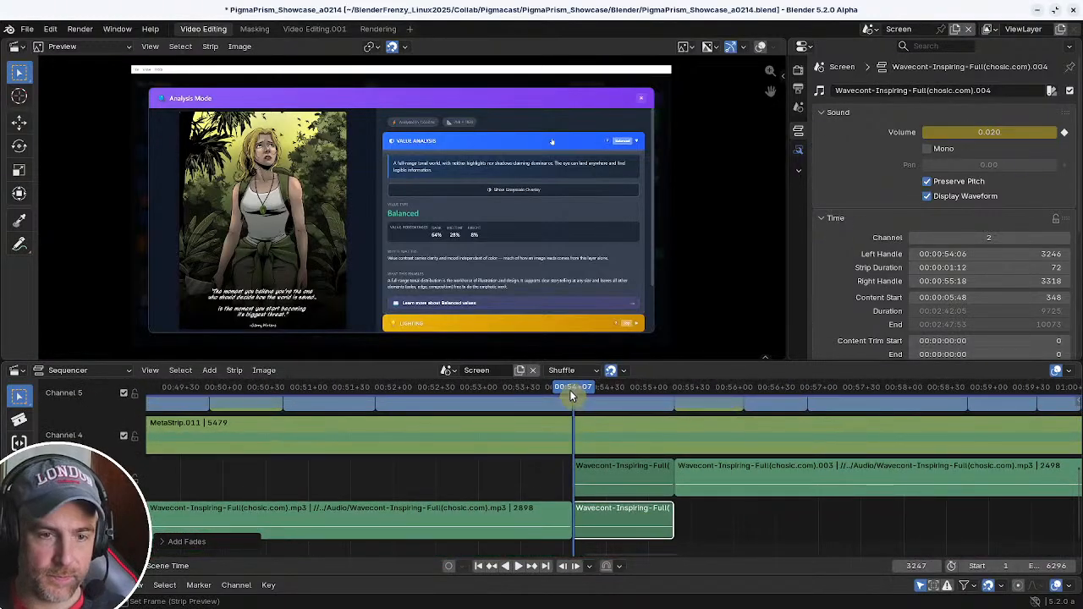
left_click(491, 395)
key("space")
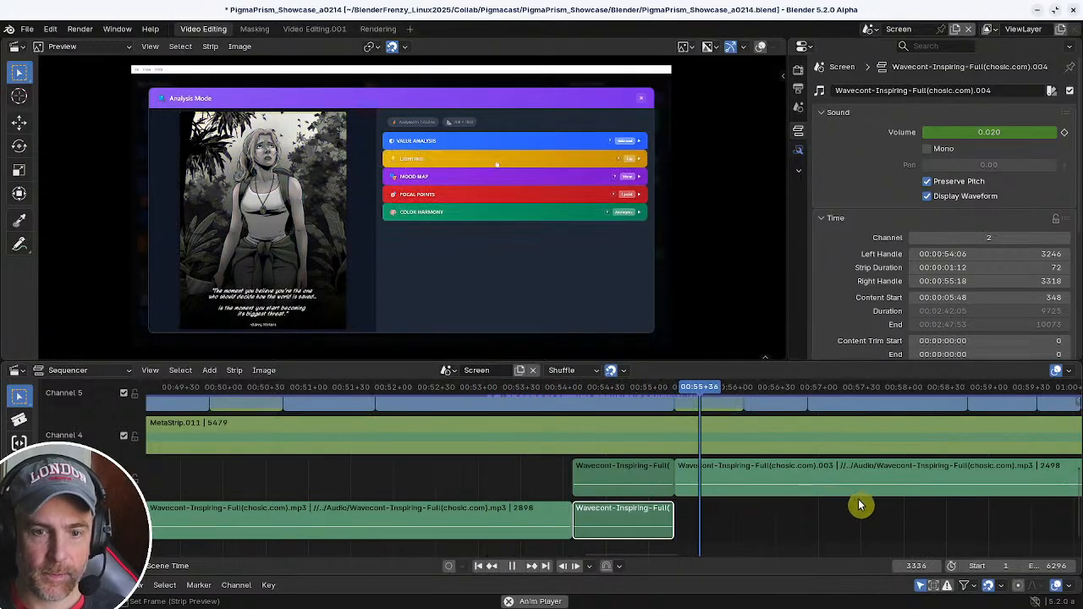
middle_click_drag(861, 505, 817, 511, "ctrl")
middle_click_drag(863, 511, 656, 521)
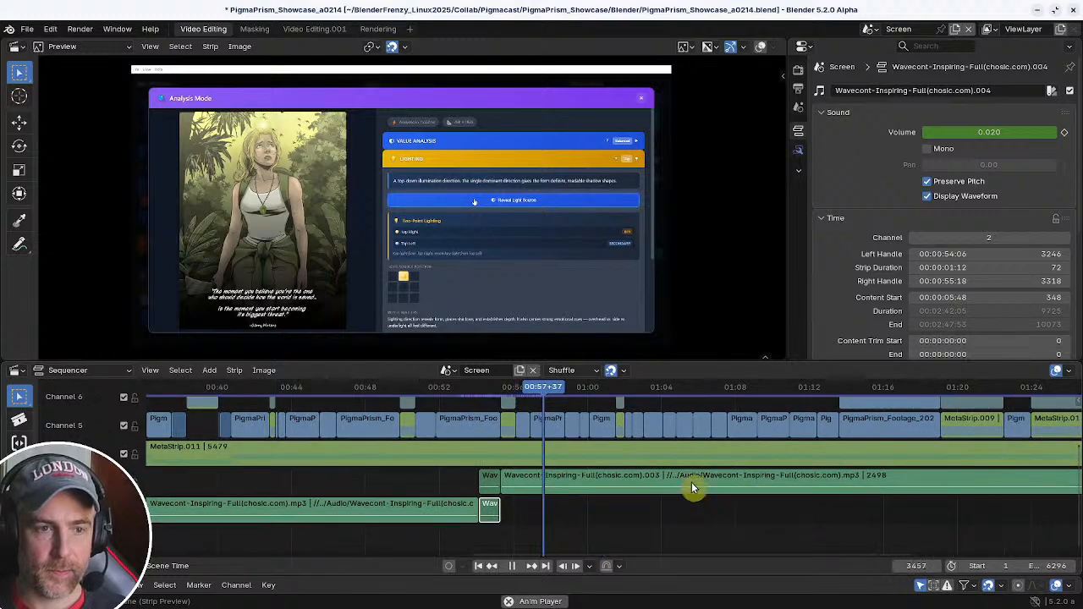
middle_click_drag(700, 459, 635, 502, "ctrl")
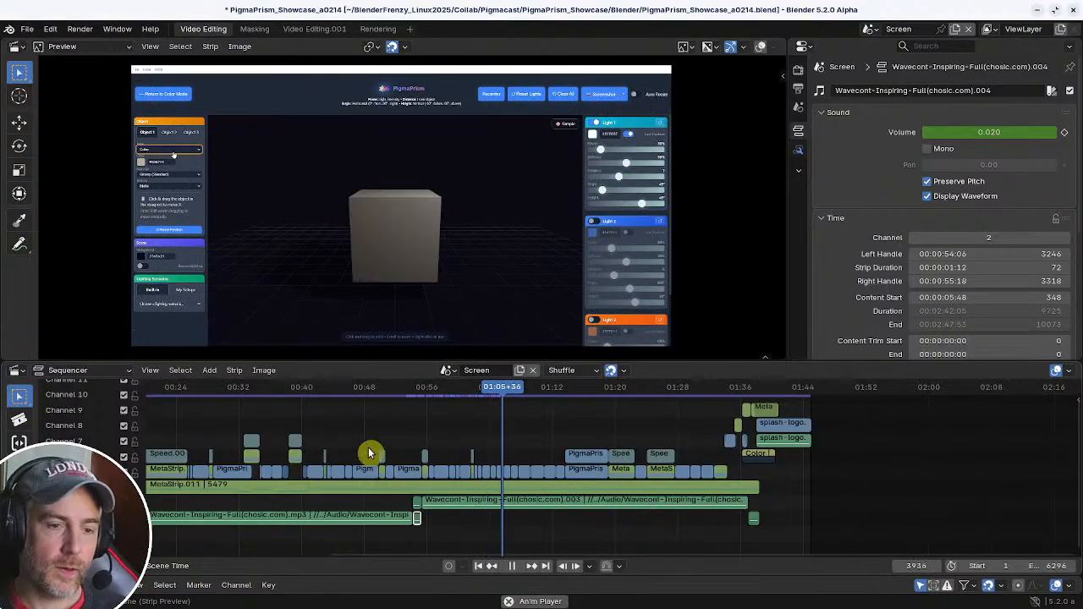
- Play selected passages through the rest of the timeline to examine where the closing section's music level should change
left_click(333, 423)
left_click(565, 425)
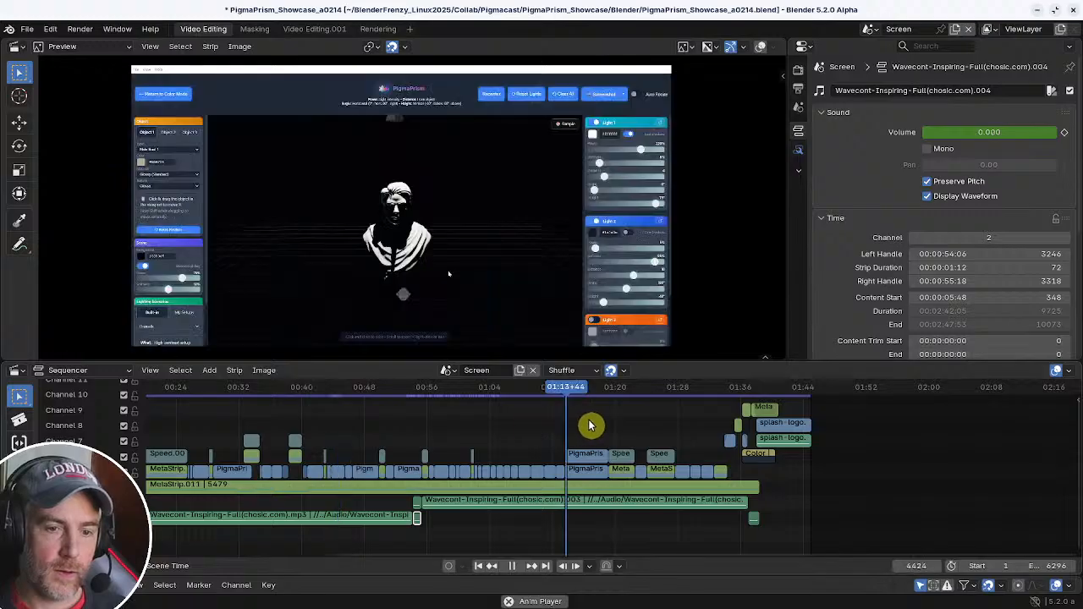
middle_click_drag(699, 459, 575, 429)
left_click(574, 429)
scroll(626, 457, "up", 5)
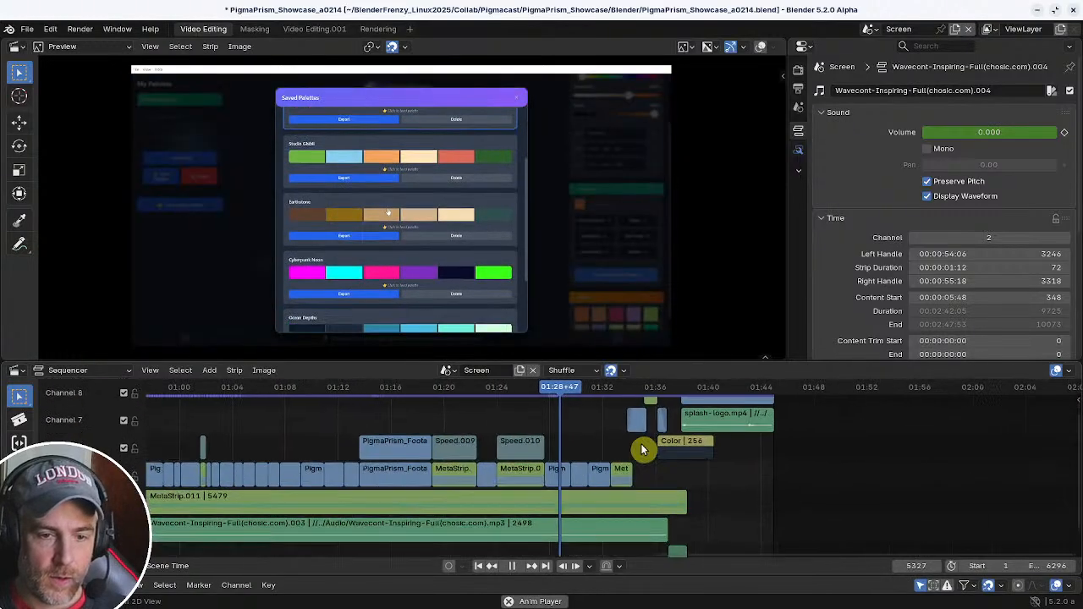
left_click(462, 434)
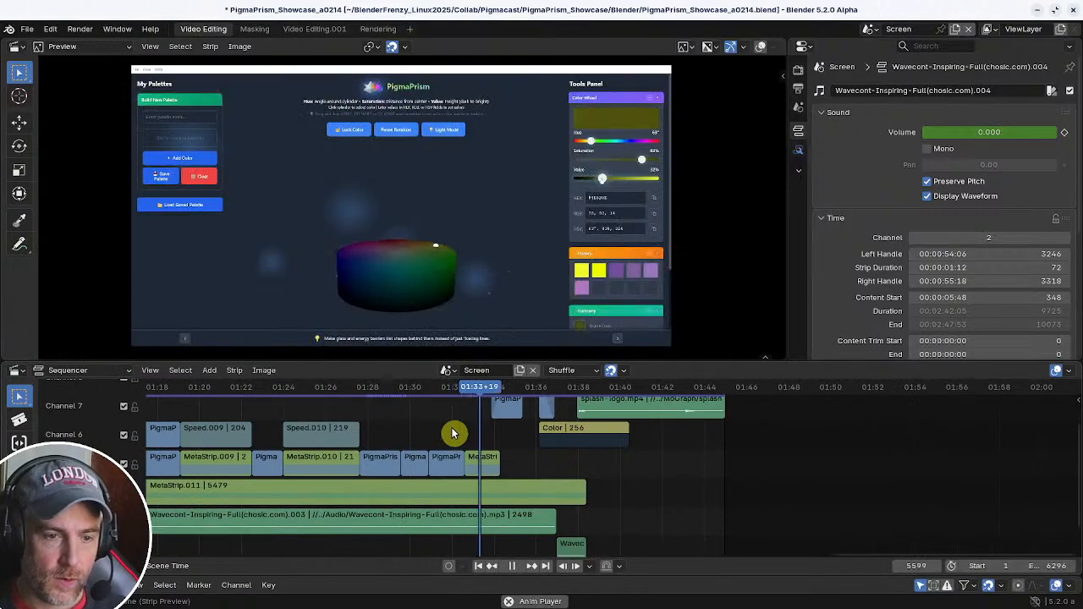
left_click(341, 421)
key("space")
middle_click_drag(528, 423, 660, 420)
scroll(660, 421, "up", 2)
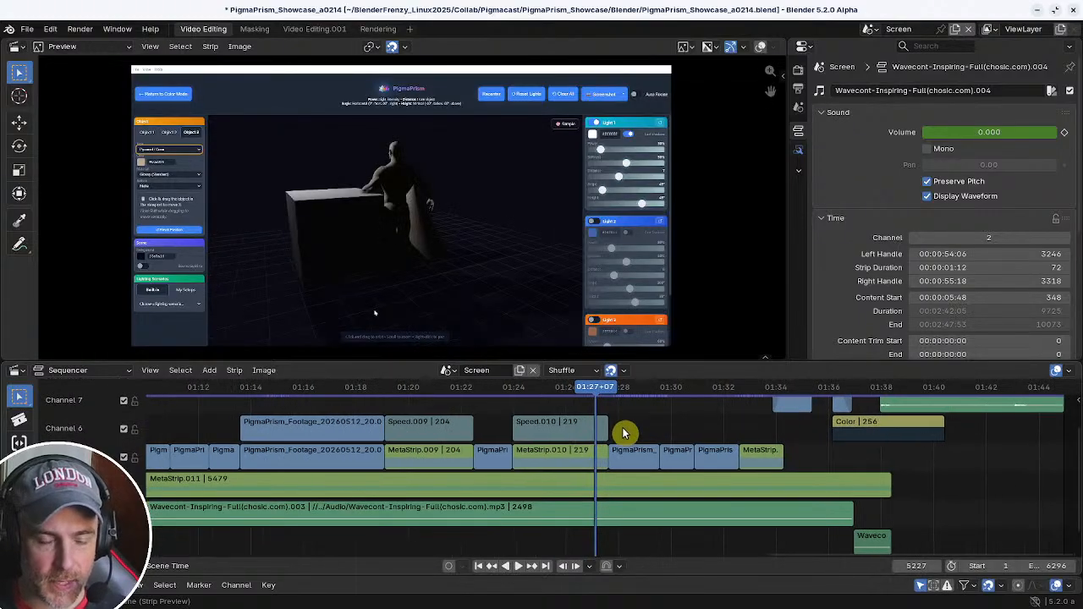
key("space")
scroll(660, 438, "up", 3)
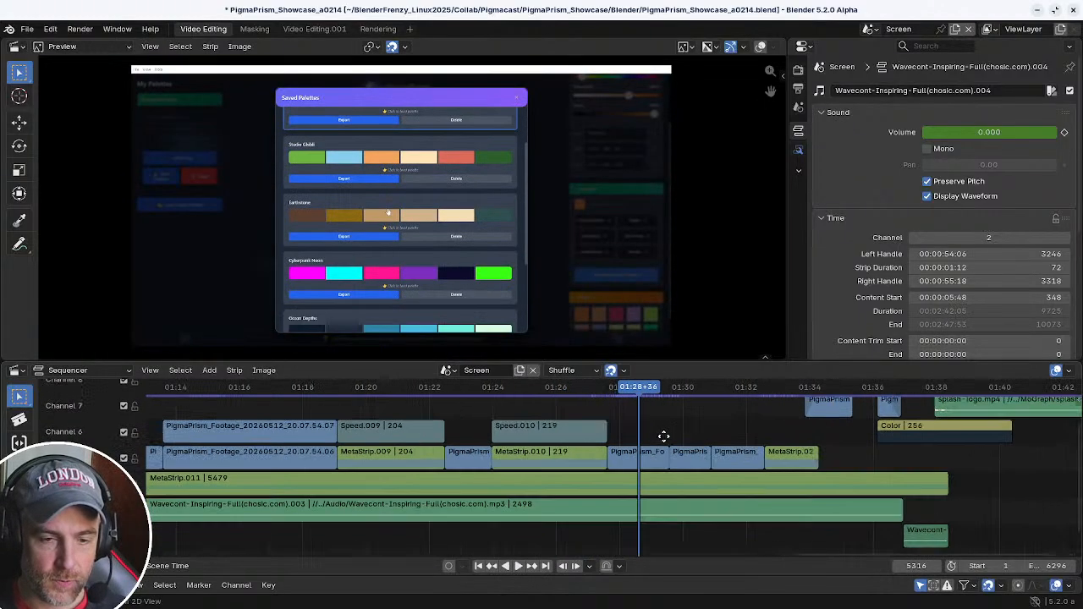
left_click(588, 416)
key("space")
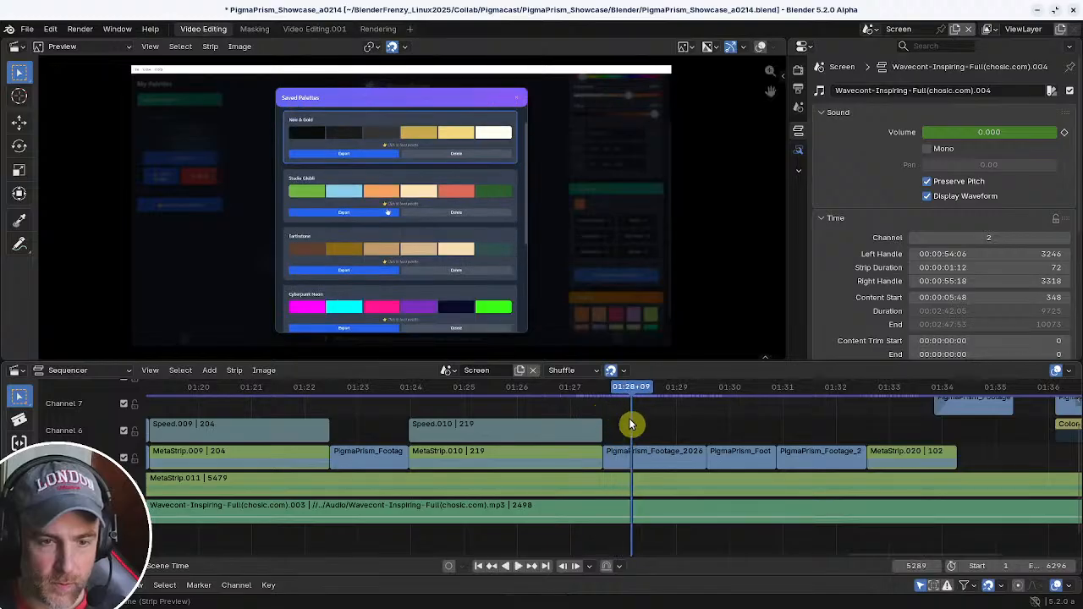
- Split the channel 3 music strip at frame 5256, where MetaStrip.010 ends, and move its second part down to channel 2
left_click_drag(631, 423, 618, 423)
middle_click_drag(631, 462, 608, 427)
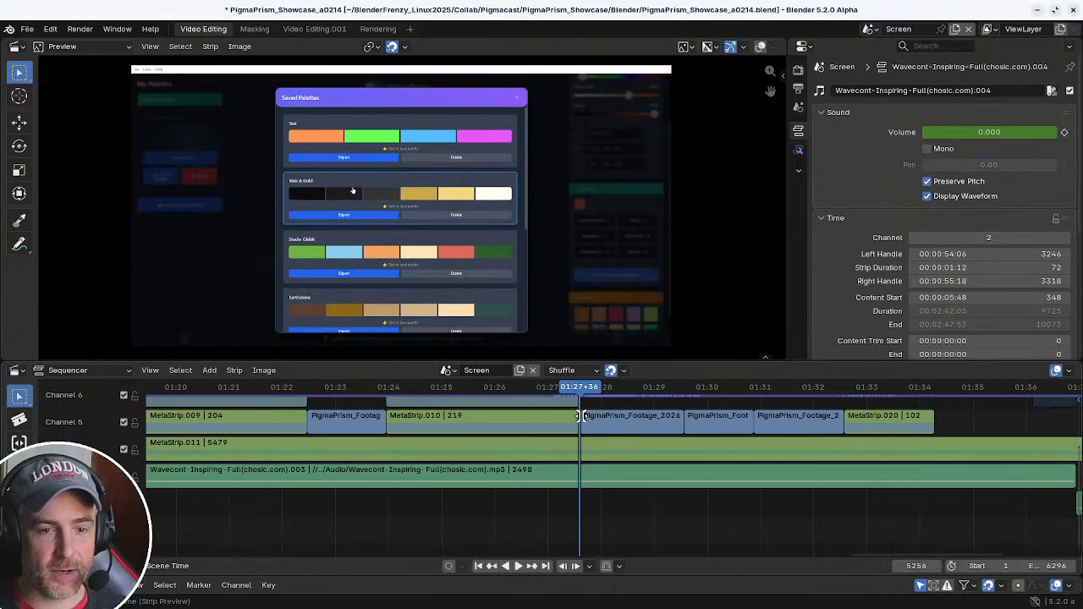
left_click(606, 481)
middle_click_drag(700, 483, 658, 482)
key("k")
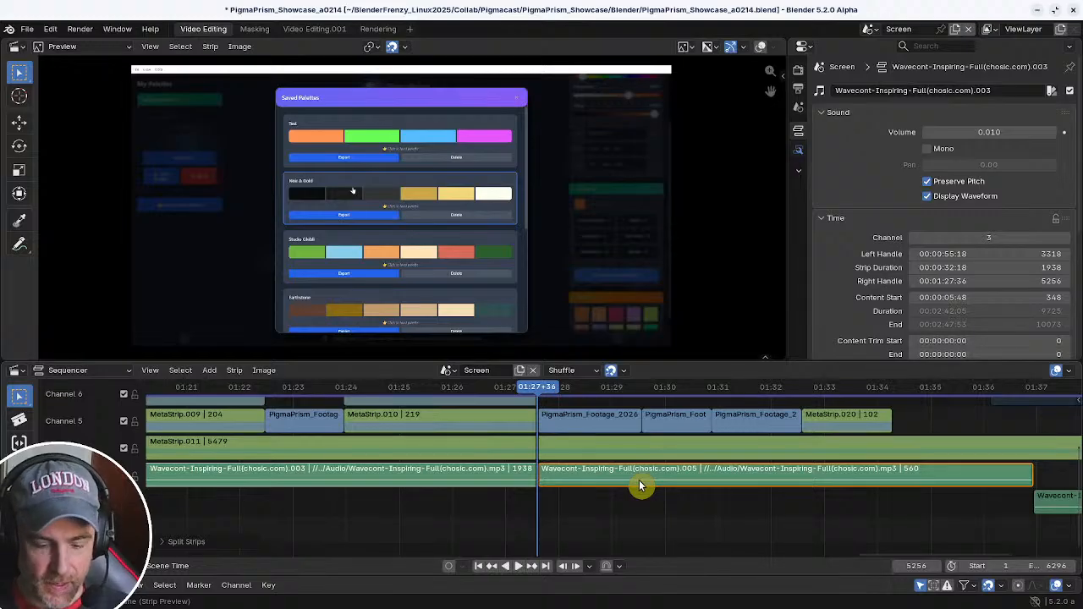
left_click(640, 486)
left_click_drag(641, 485, 641, 512)
scroll(541, 474, "up", 4)
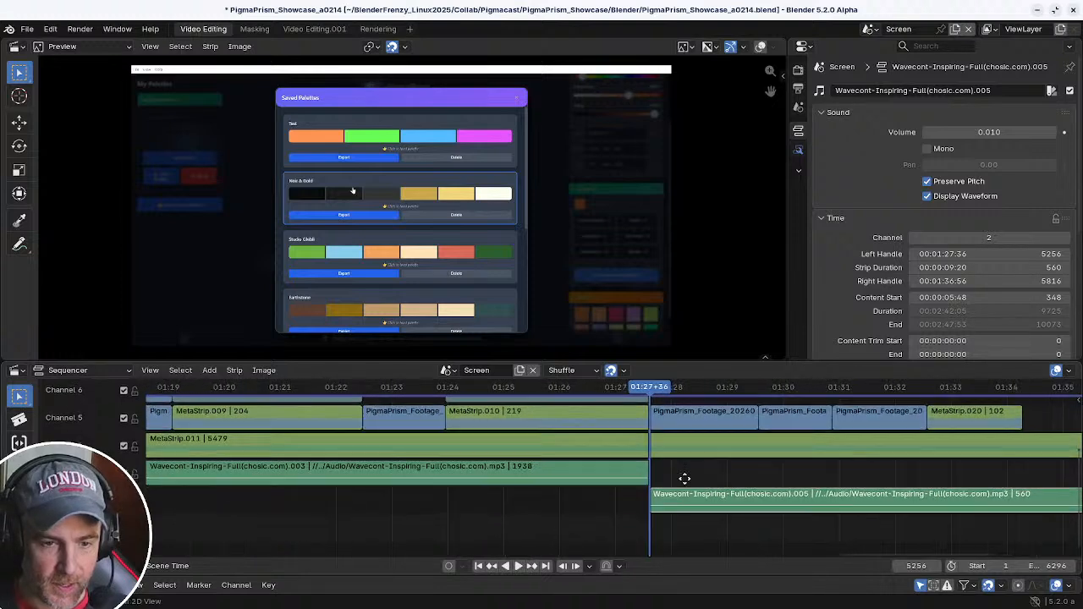
left_click(688, 474)
scroll(593, 473, "right", 3, "ctrl")
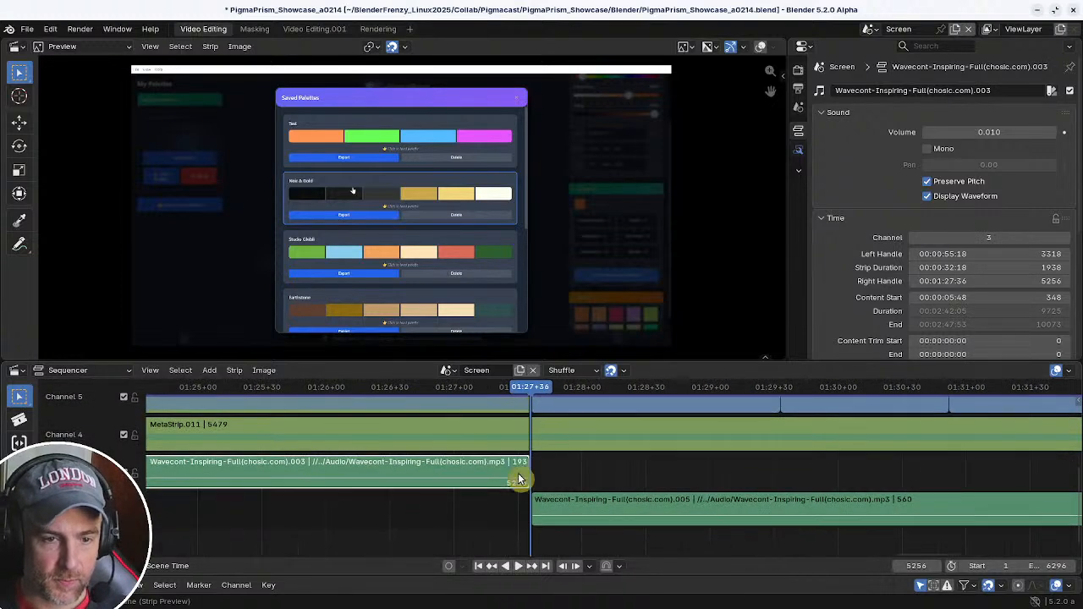
left_click_drag(520, 473, 582, 481)
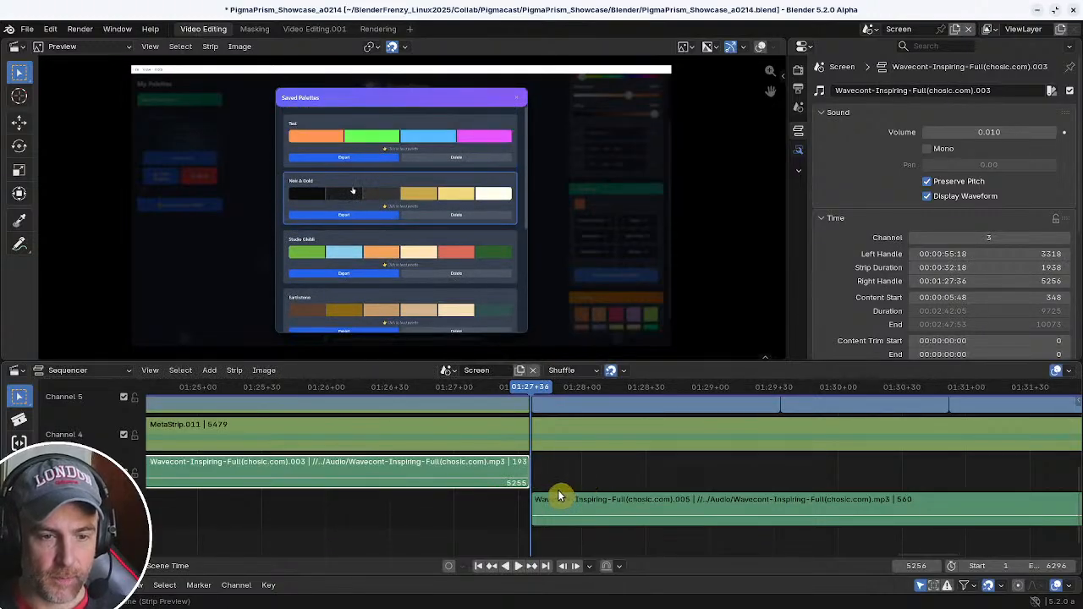
- Extend the start of the closing music strip in channel 2 back to frame 5206 and split it at frame 5256
left_click(535, 506)
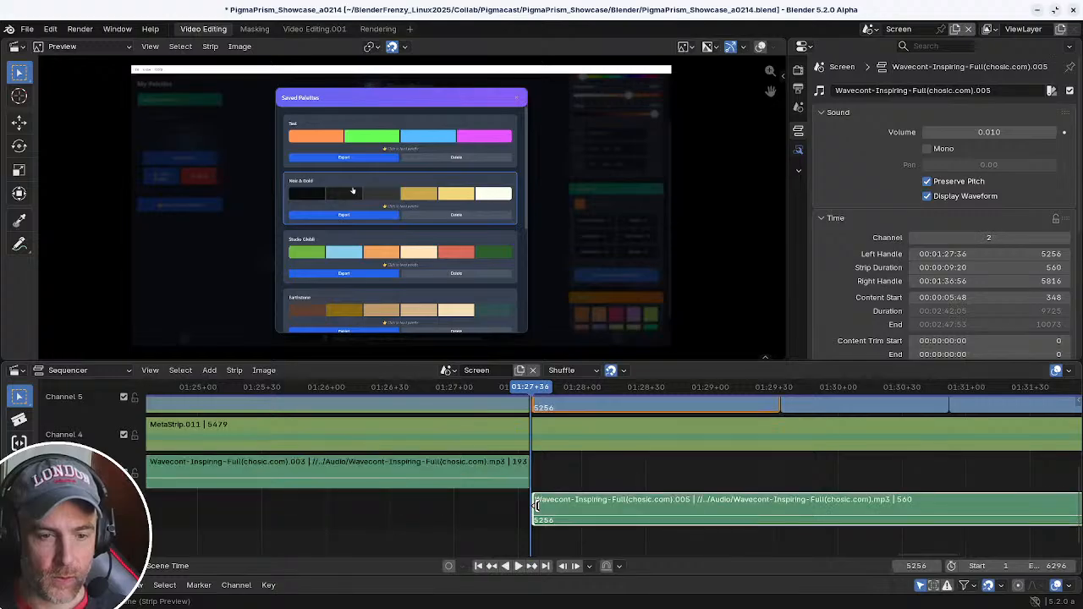
left_click_drag(535, 506, 427, 506)
key("k")
- Split the channel 3 music strip at frame 5206, where its overlap with the channel 2 strip begins
left_click(484, 474)
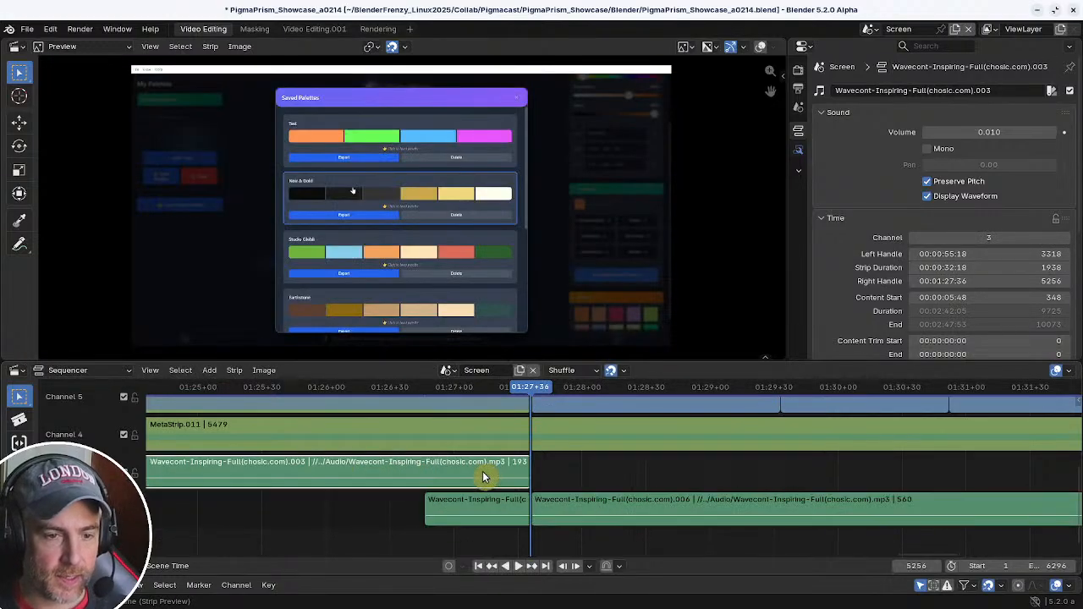
key("Page_Down")
key("k")
- Fade out the channel 3 overlap piece before the closing section with a From Current Frame fade starting at frame 5207
left_click(484, 476)
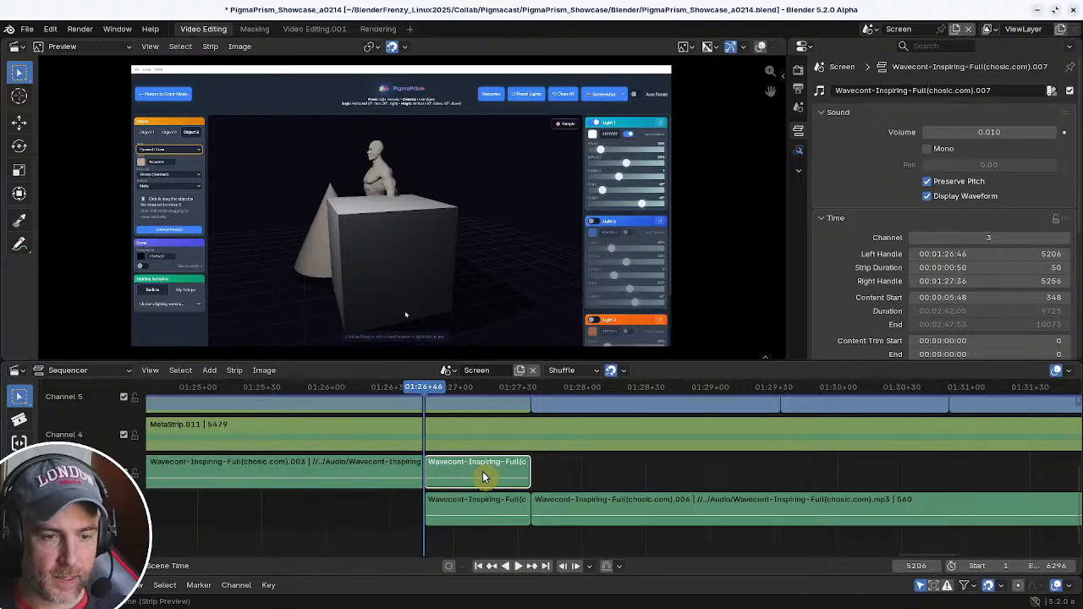
key("Right")
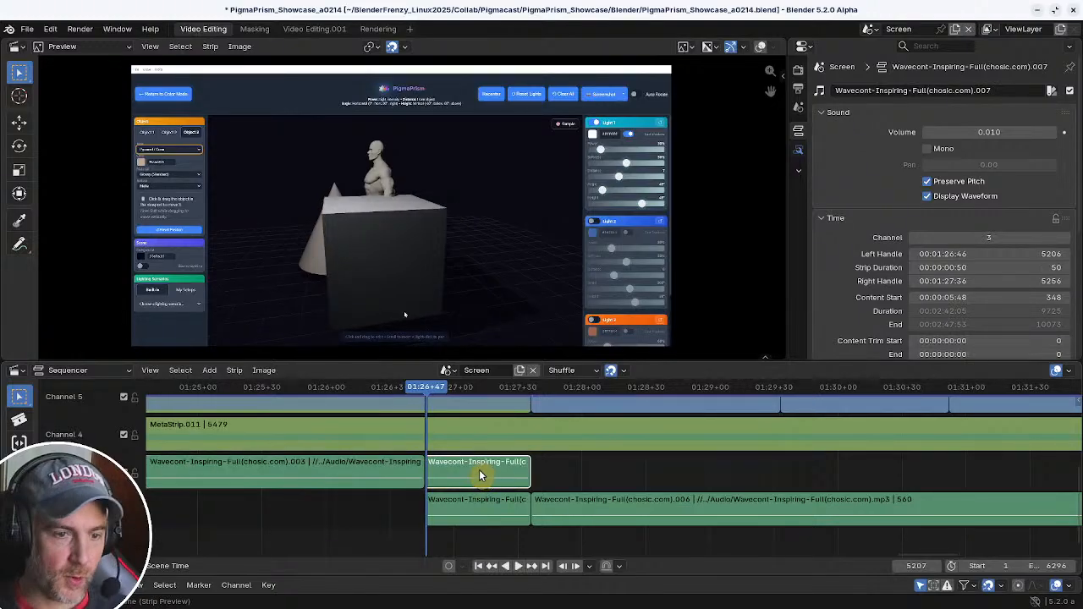
middle_click_drag(480, 476, 564, 468)
key("shift+a")
mouse_move(562, 468)
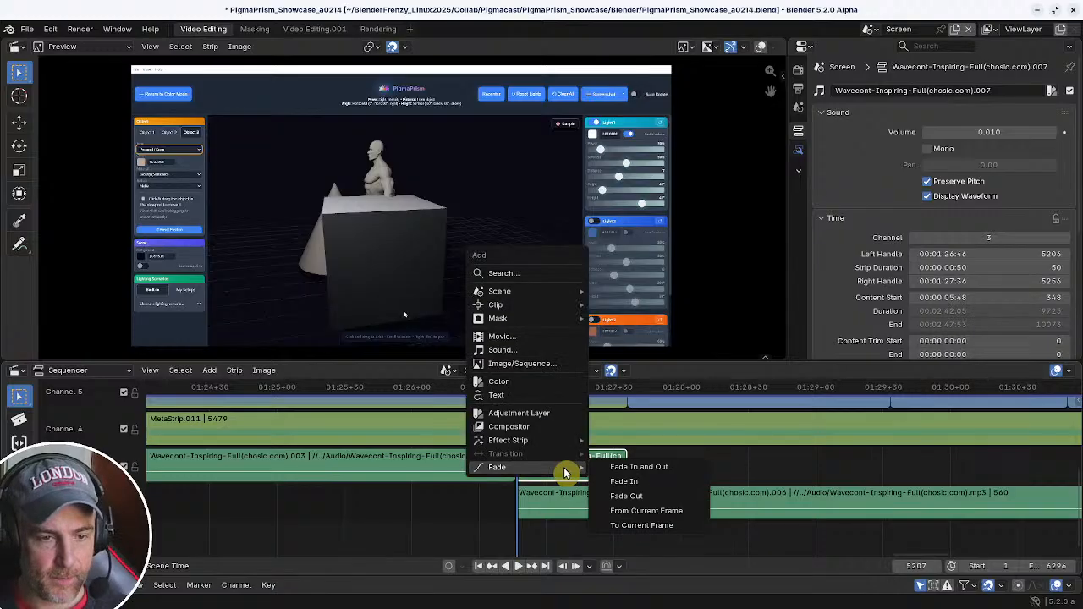
left_click(644, 513)
- Fade in the channel 2 overlap piece with a To Current Frame fade ending at frame 5255
left_click(582, 510)
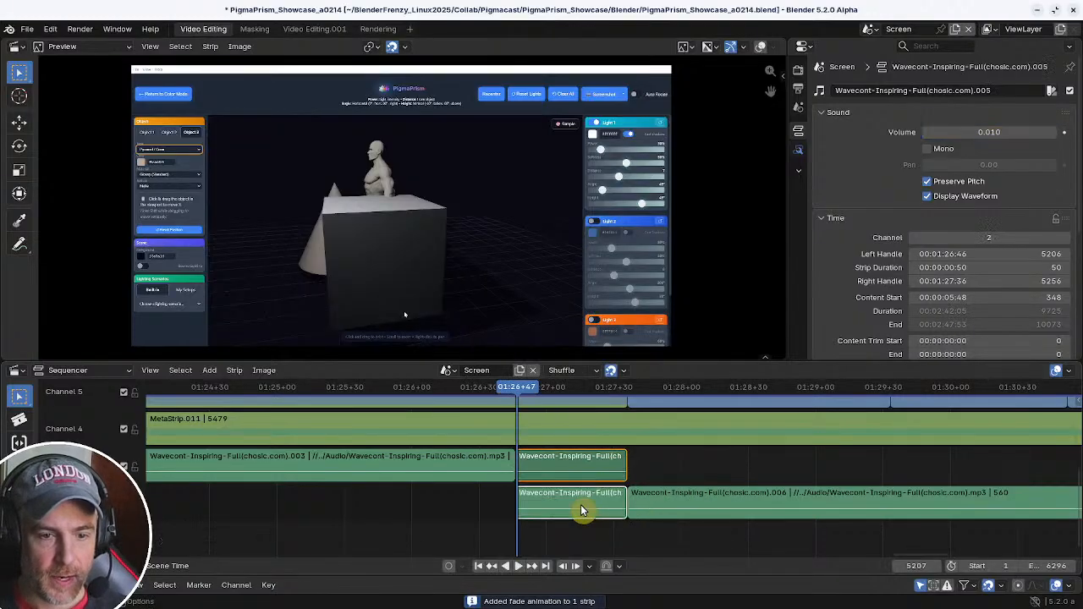
key("Page_Up")
key("Left")
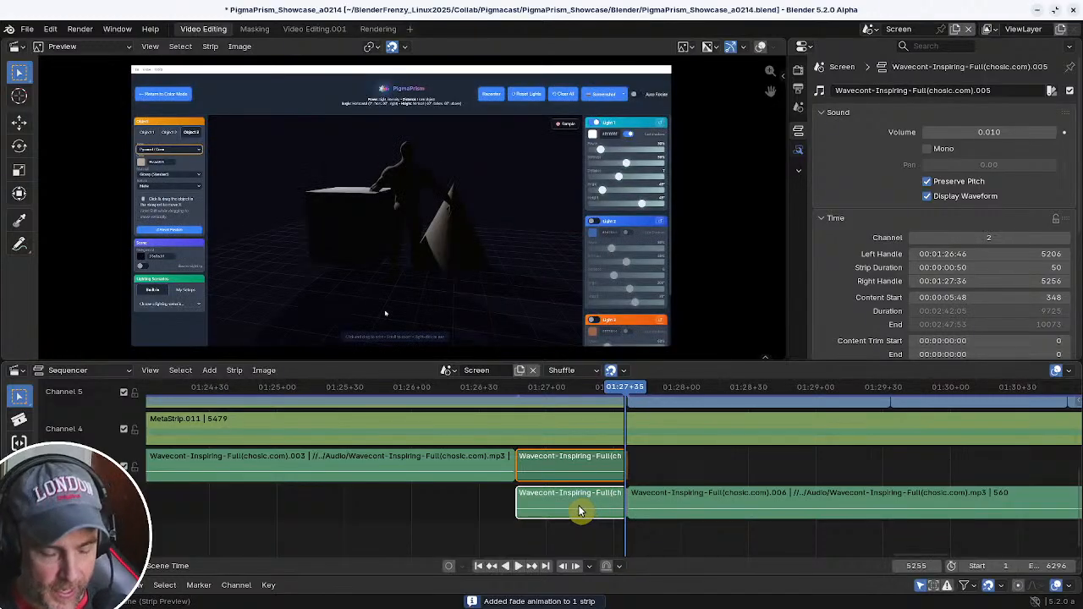
key("shift+a")
mouse_move(584, 505)
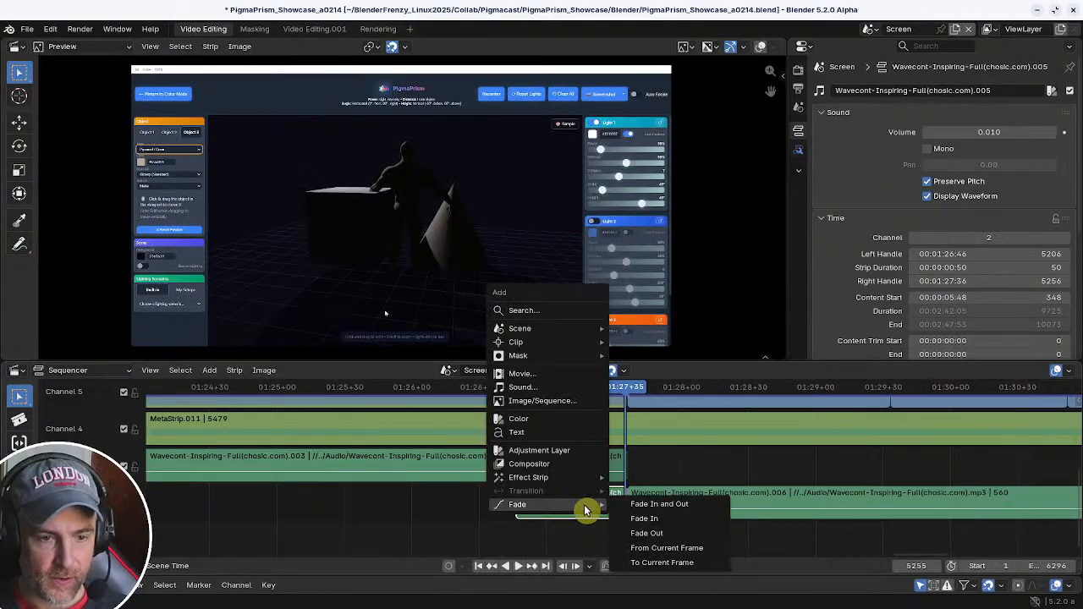
left_click(664, 562)
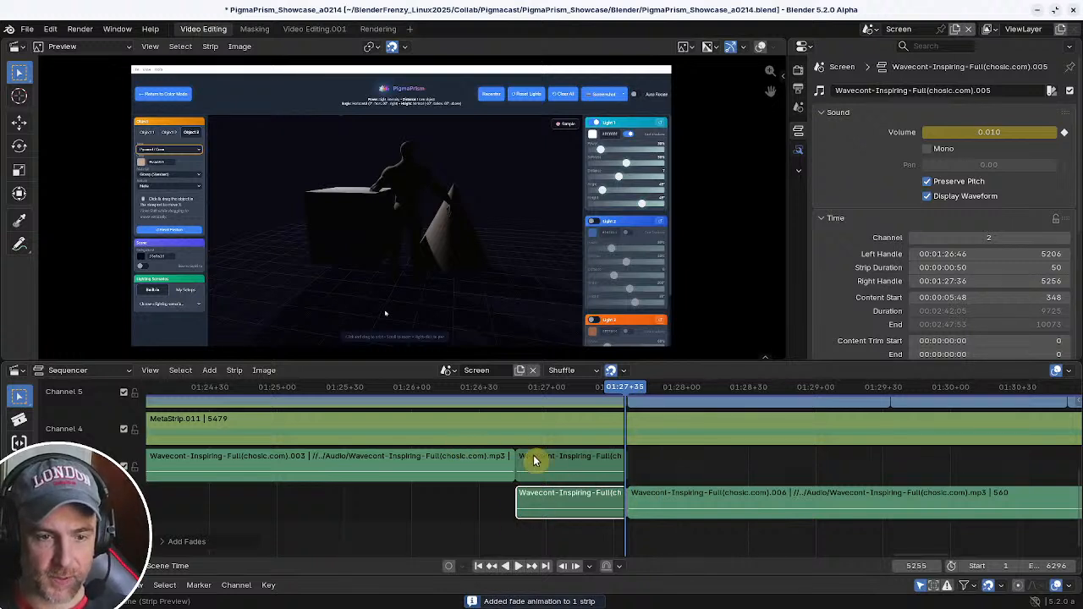
- Play through the second overlap to check the crossfade into the closing music
left_click(438, 394)
key("space")
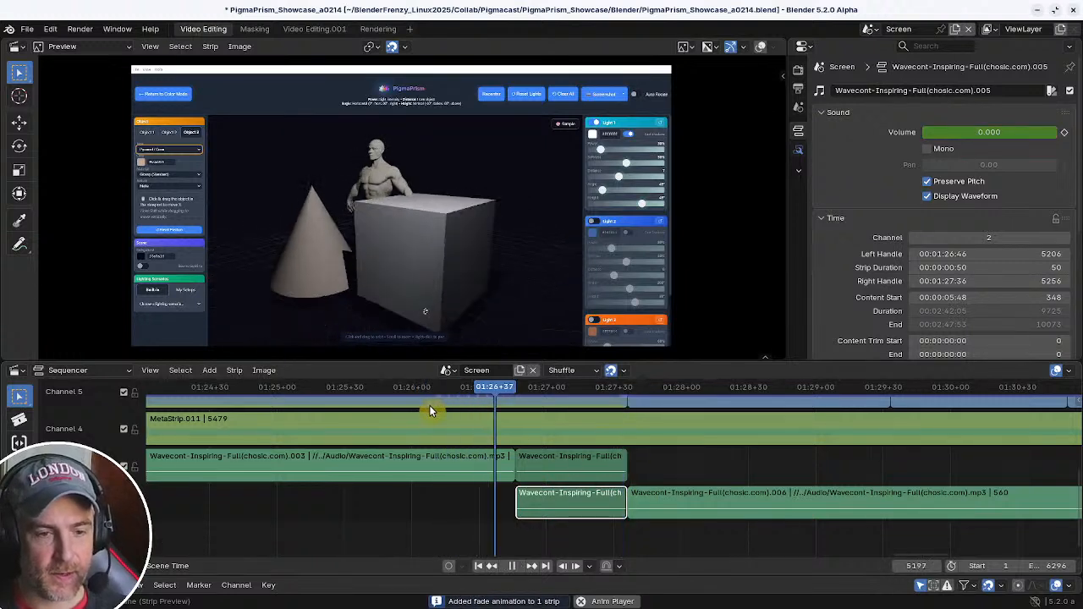
scroll(735, 477, "down", 3)
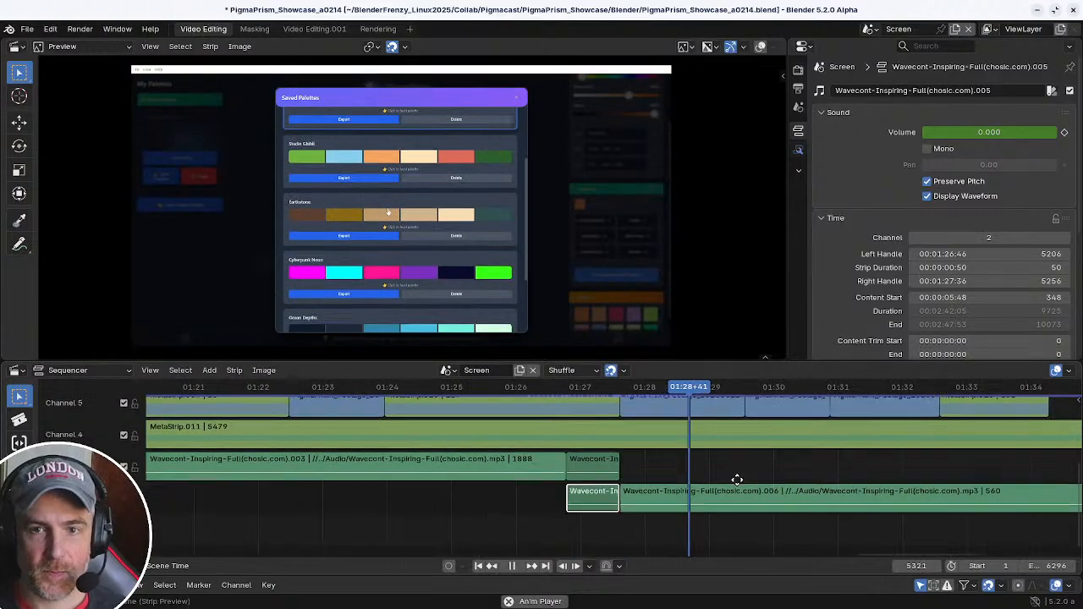
key("space")
- Select the closing music strip in channel 2 together with its overlap piece and set the volume to 0.02
left_click(663, 500)
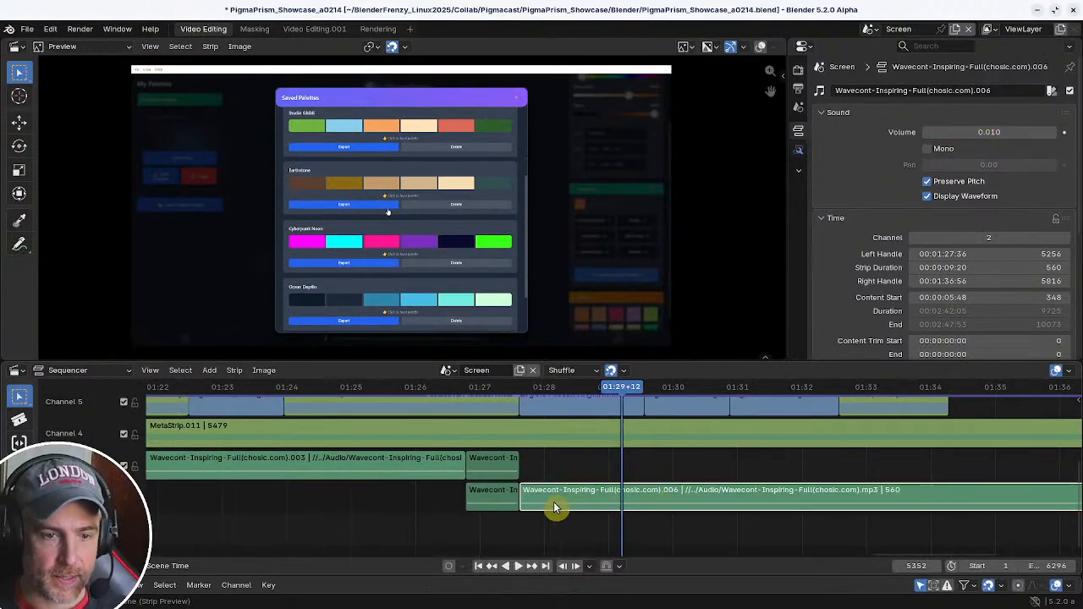
left_click(487, 496, "shift")
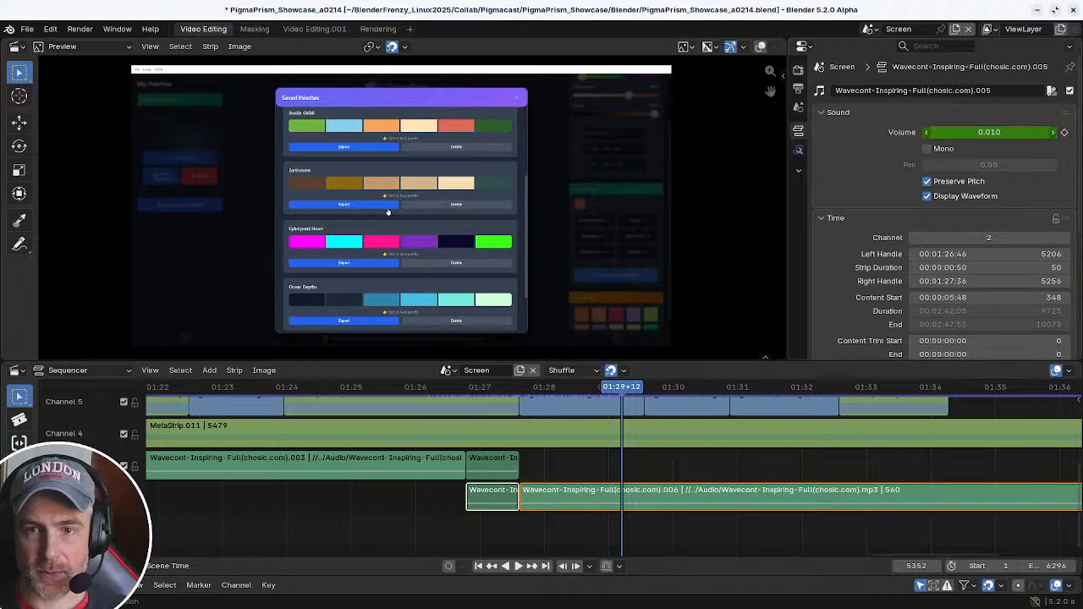
left_click(998, 133)
type(".02")
key("Return")
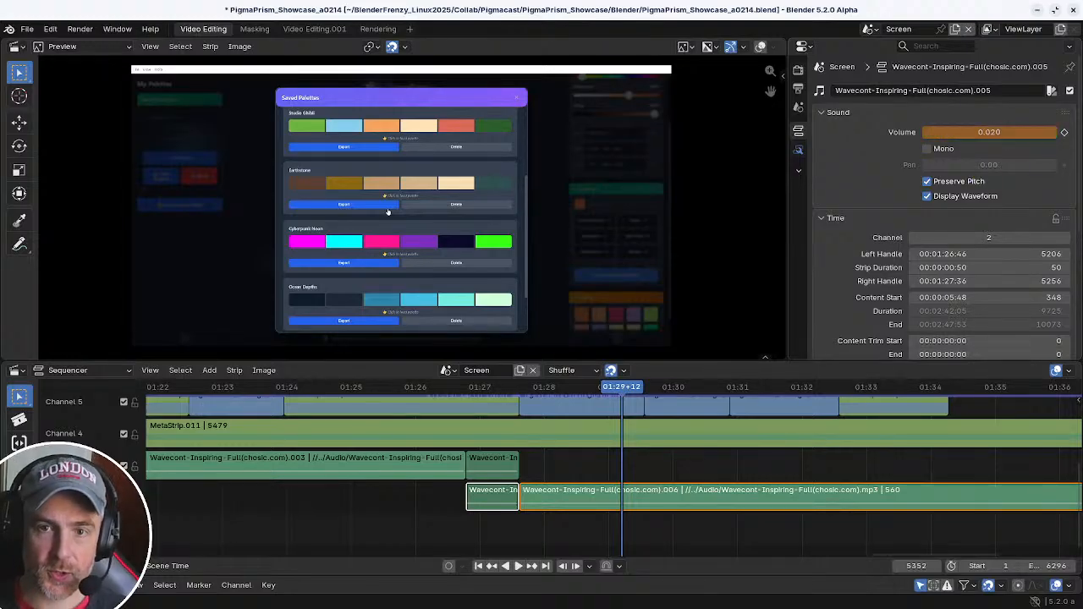
- Clear the volume keyframes from the channel 2 overlap piece just before the closing music strip
right_click(998, 133)
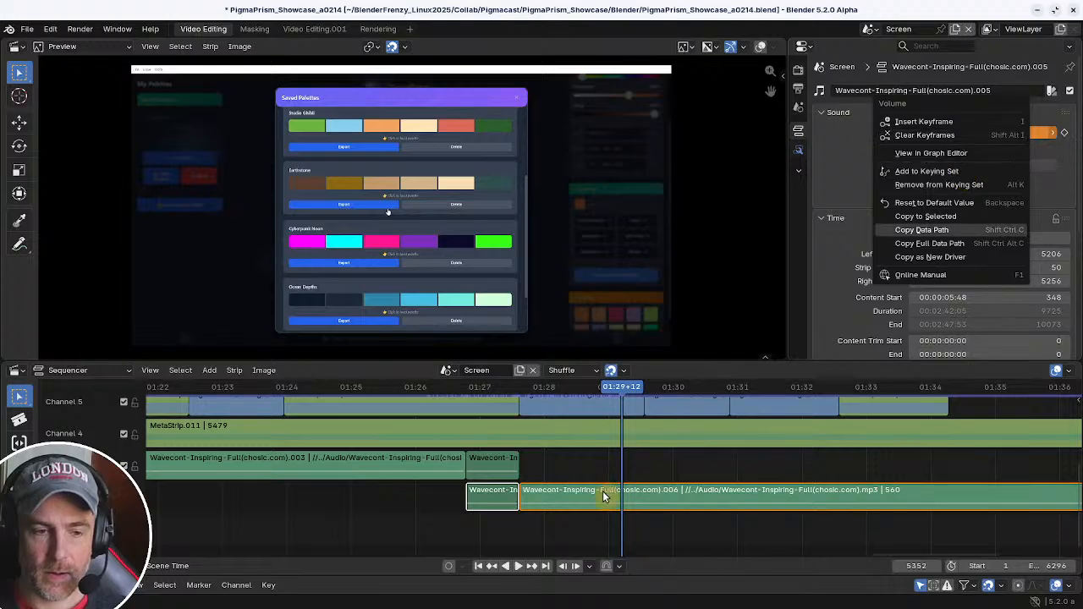
left_click(493, 511)
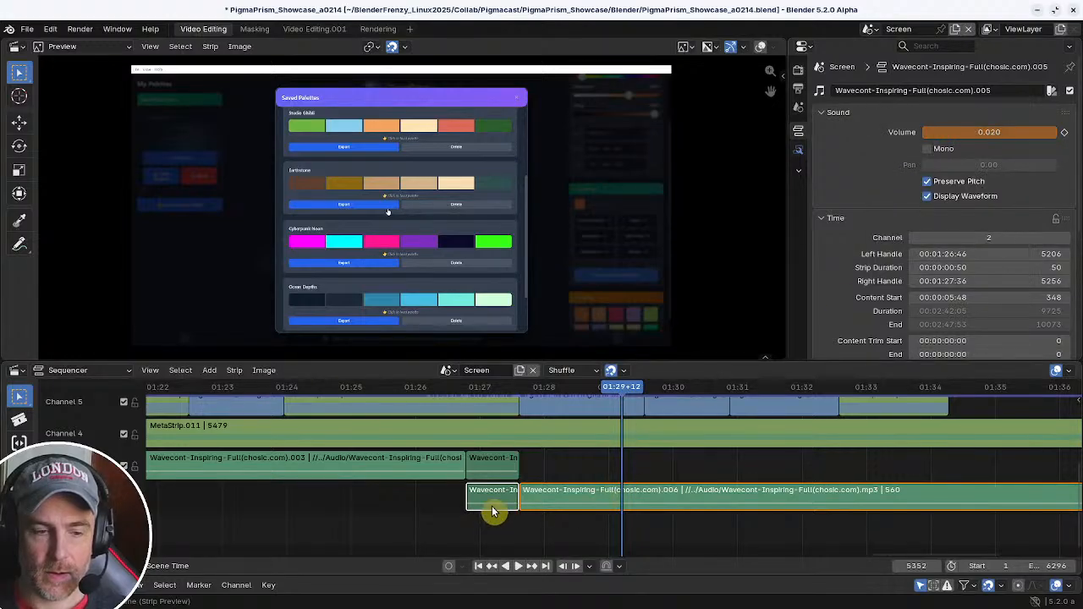
right_click(970, 138)
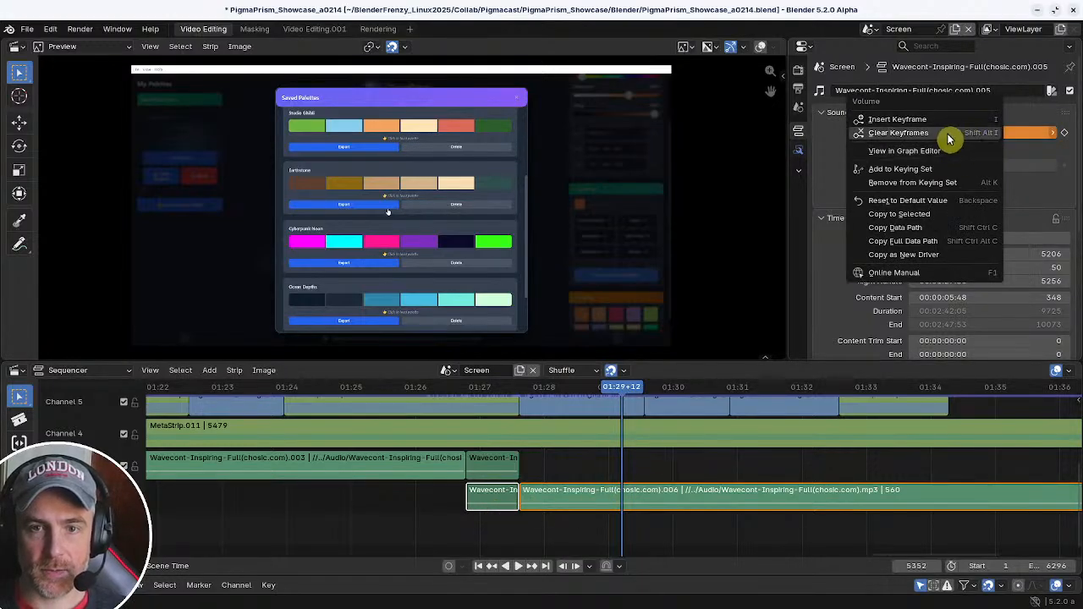
left_click(950, 137)
left_click(496, 503)
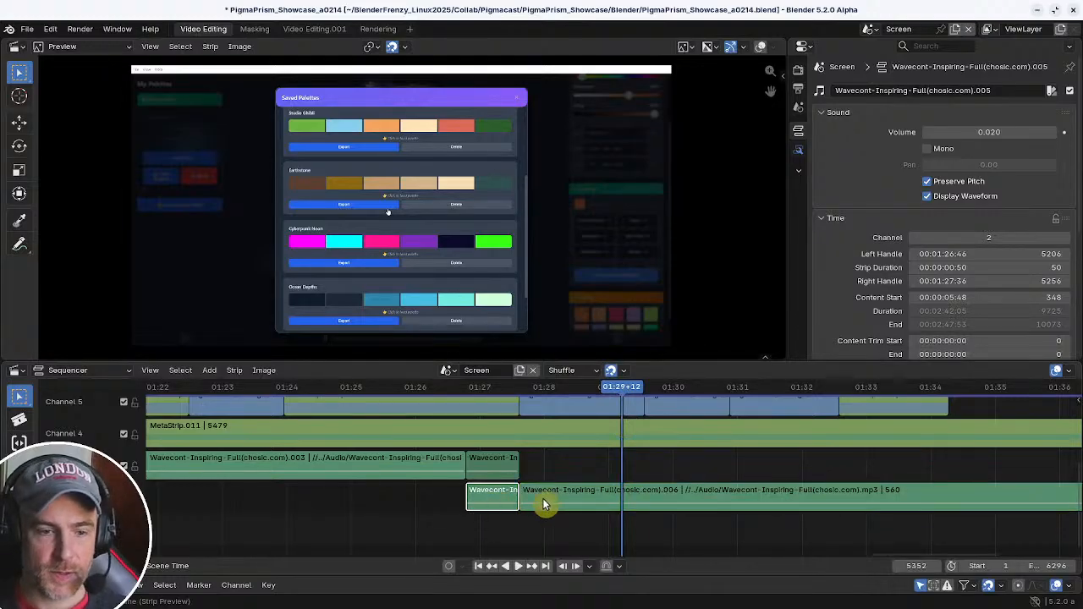
- Play short stretches of the earlier part of the timeline to check the opening music's level
middle_click_drag(508, 508, 398, 518, "ctrl")
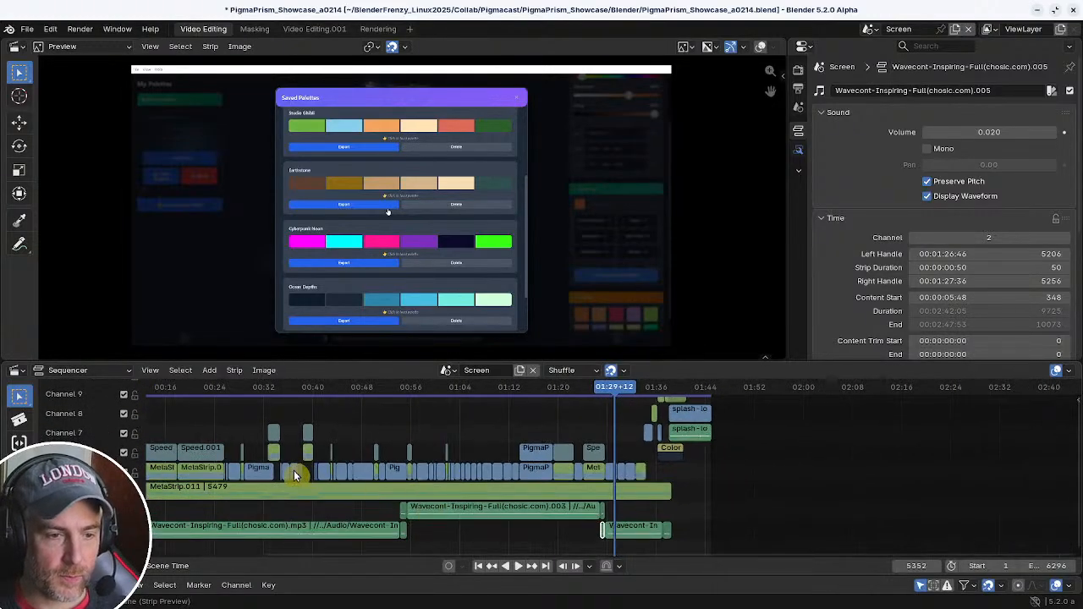
right_click(281, 471, "shift")
key("space")
middle_click_drag(352, 450, 614, 466)
right_click(474, 440, "shift")
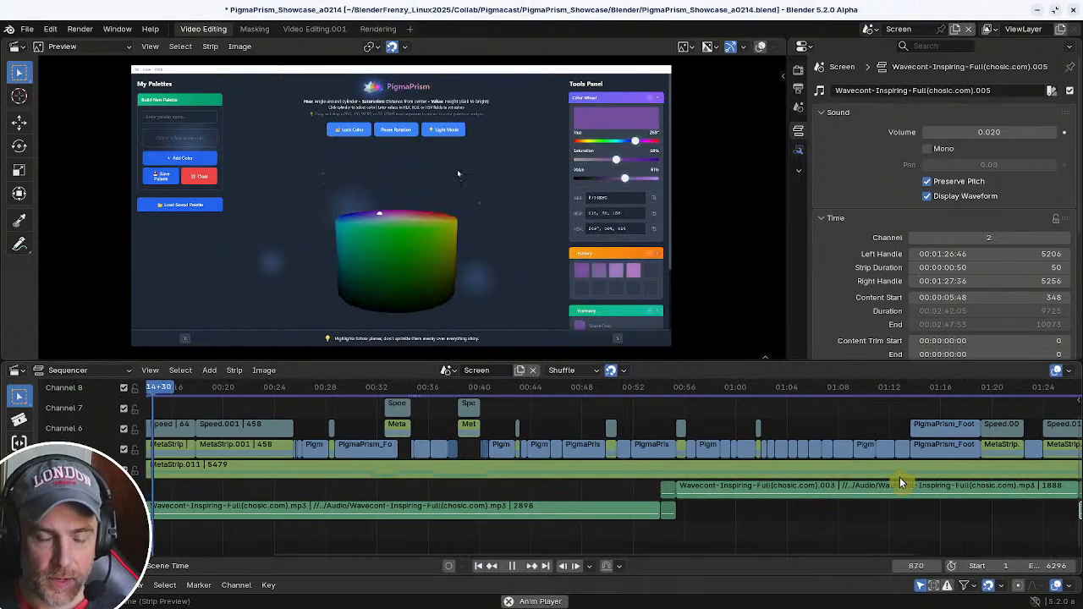
key("space")
- Check the overlap pieces' volumes before the closing section and set the channel 2 closing music strip's volume to 0.02
middle_click_drag(900, 479, 533, 479)
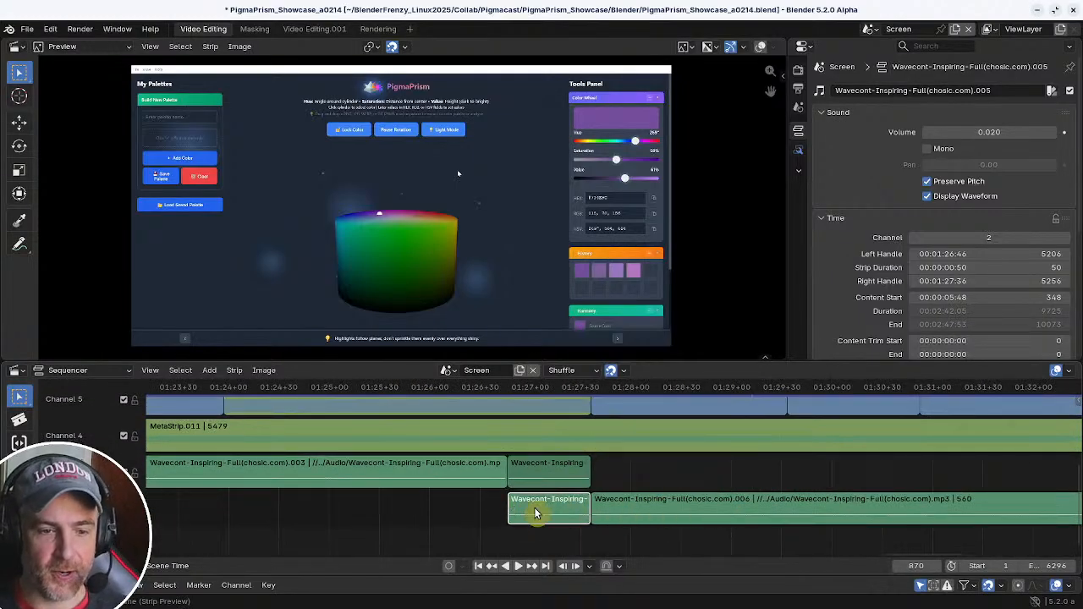
left_click(534, 513)
left_click(474, 472)
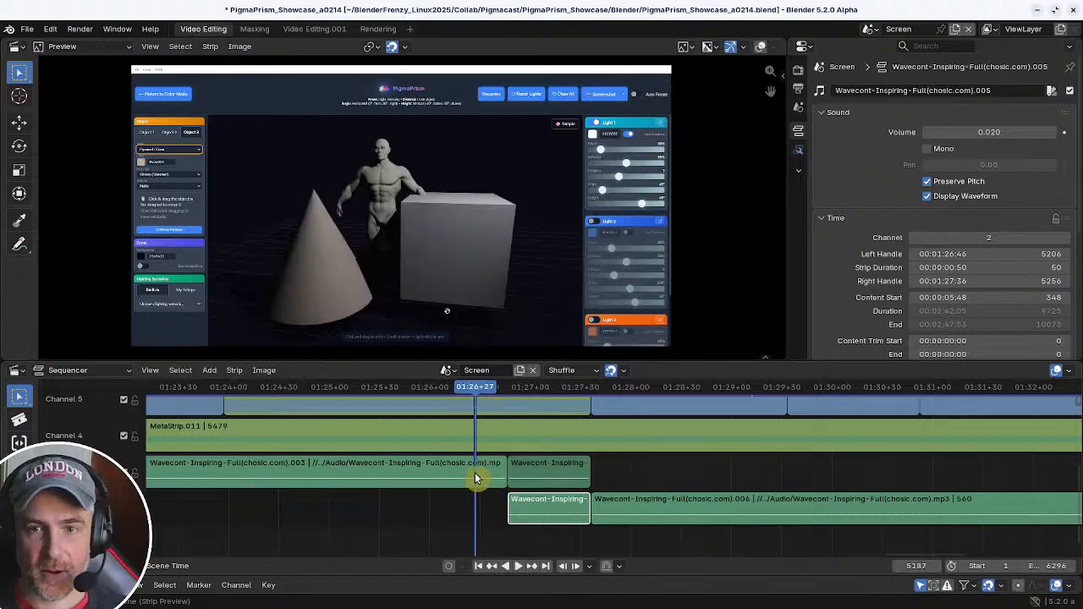
left_click(573, 476)
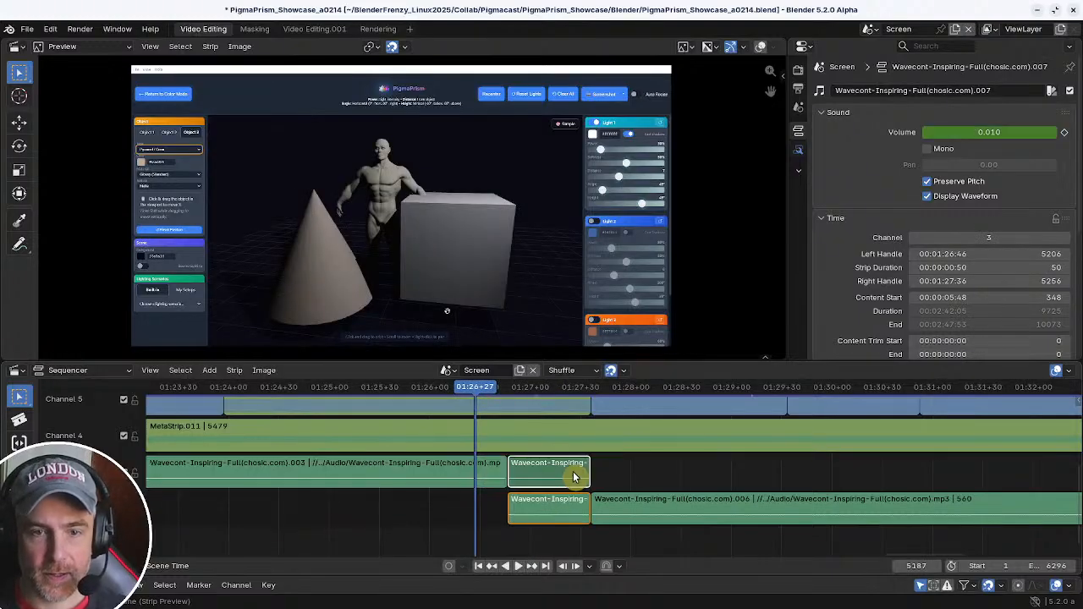
left_click(552, 511)
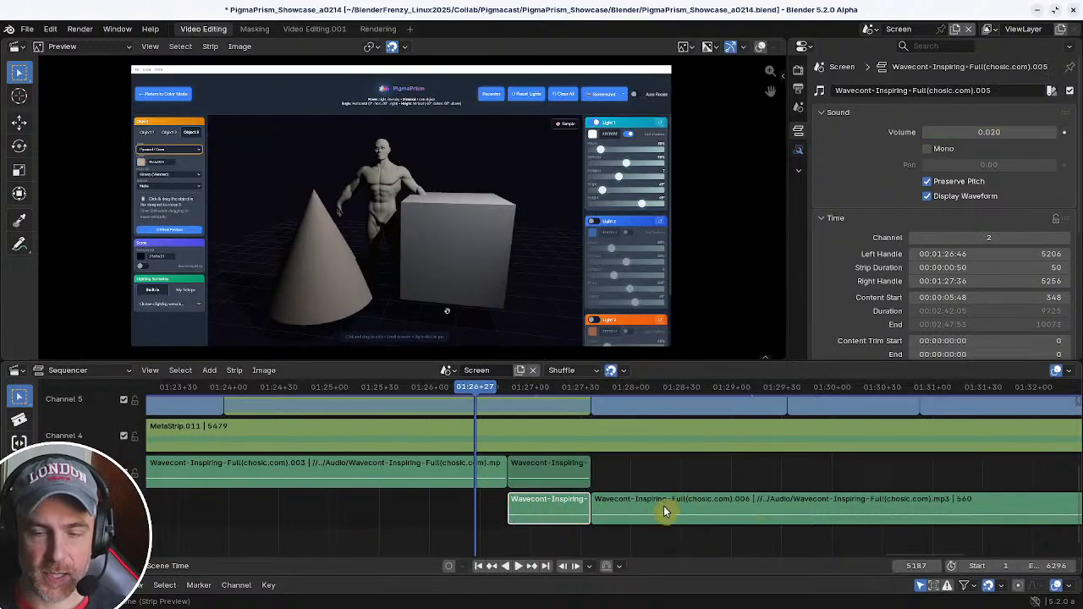
left_click(667, 511)
left_click(541, 513)
left_click(665, 511)
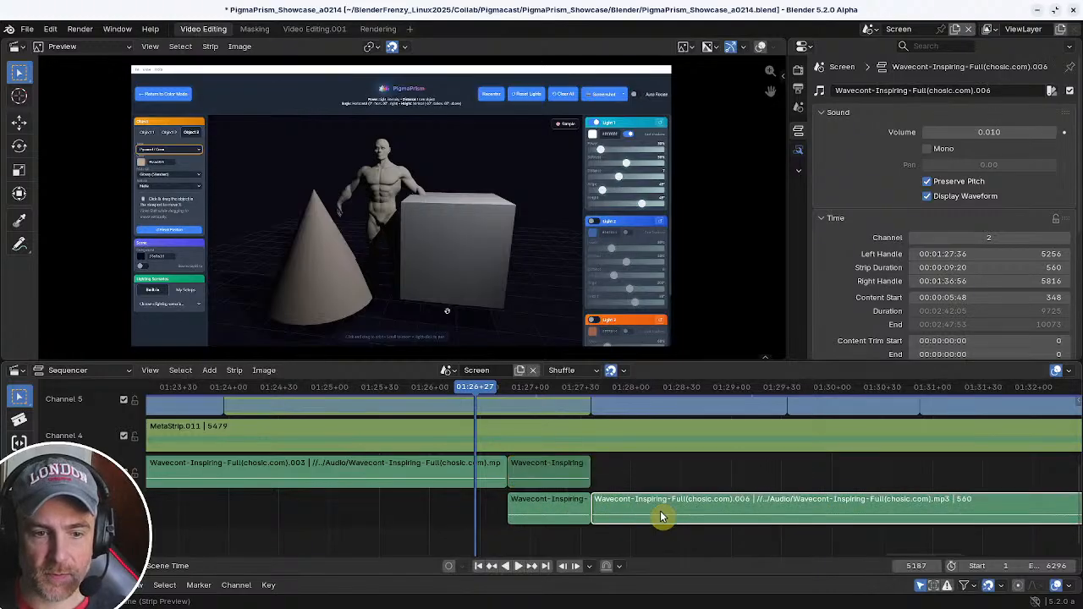
left_click(990, 133)
type(".0")
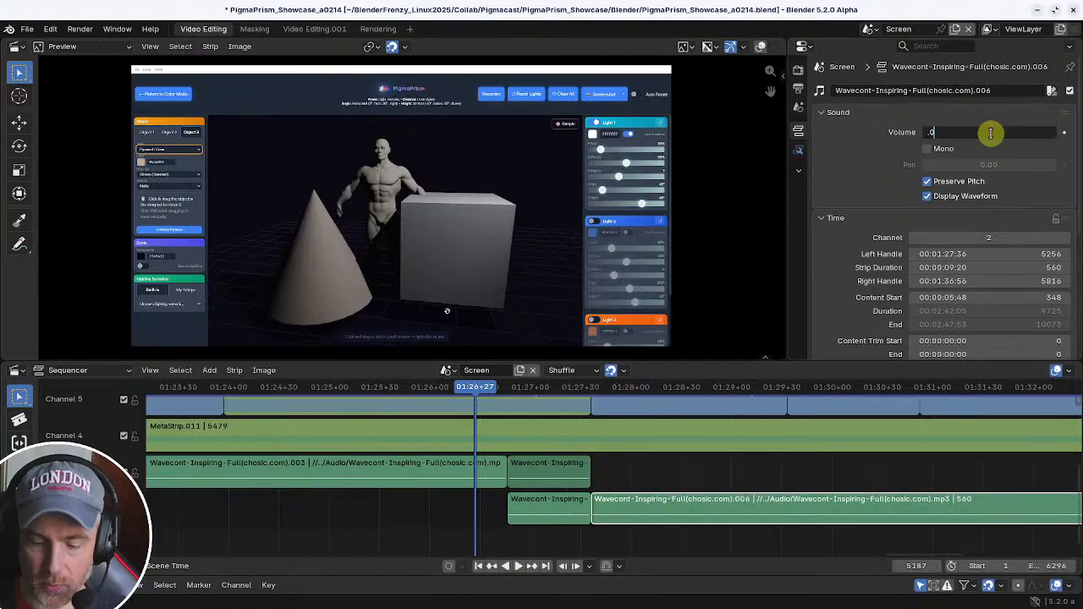
type("2")
key("Return")
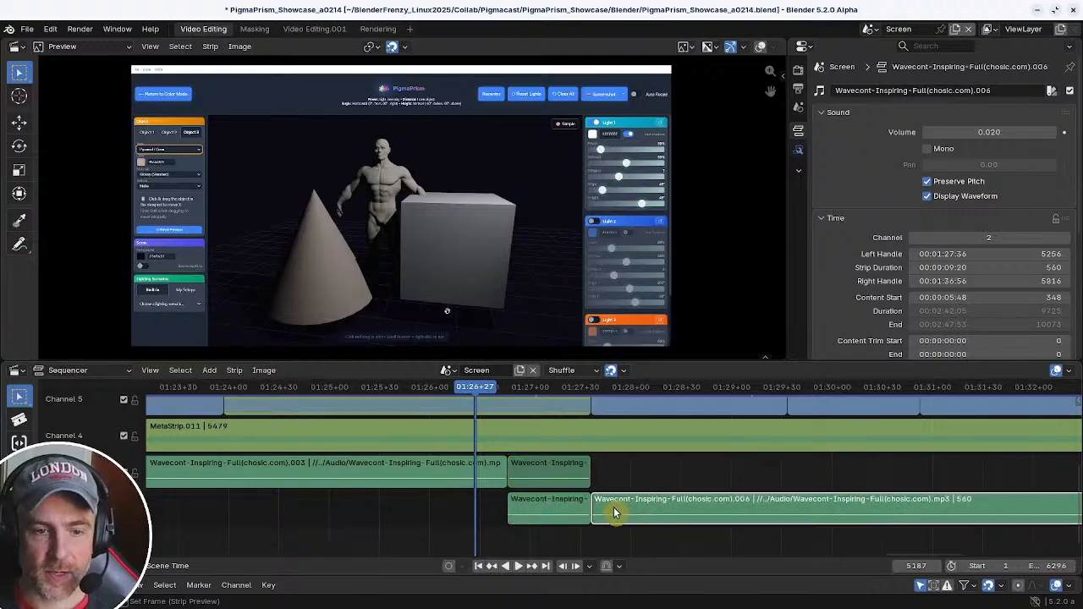
- Select the channel 2 overlap piece that leads into the closing music strip
left_click(550, 507)
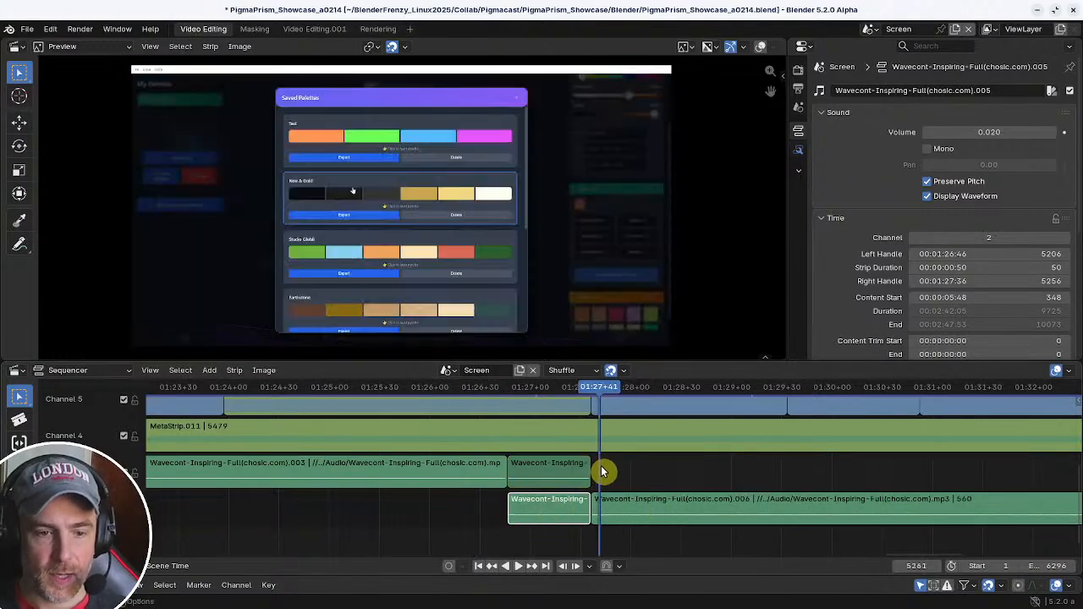
- Fade the short music strip in channel 2 to the current frame, with the playhead at frame 5255
left_click(600, 465)
key("Left")
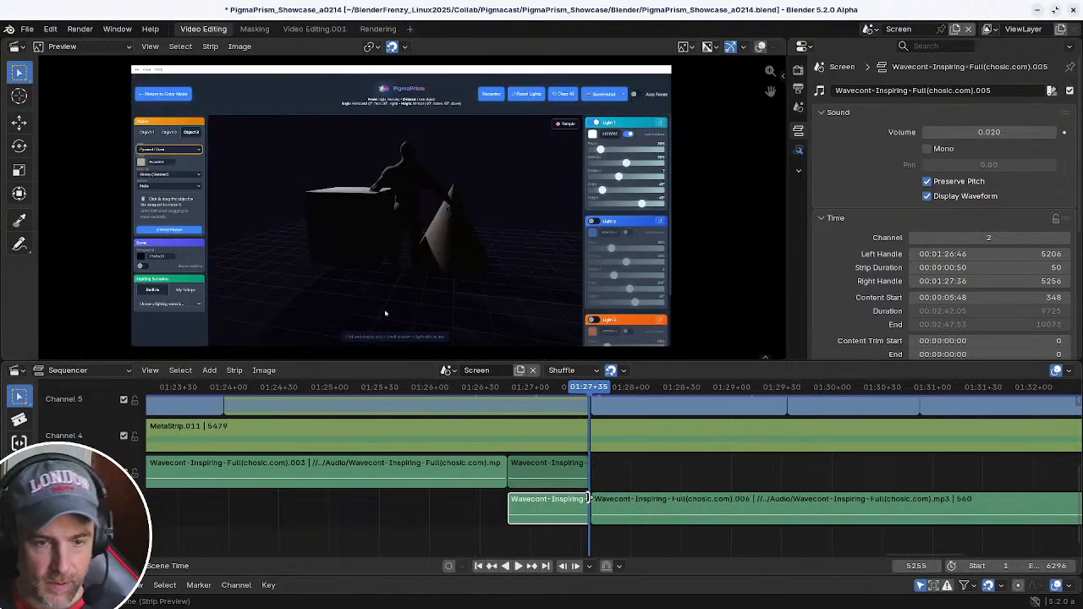
key("shift+a")
mouse_move(658, 462)
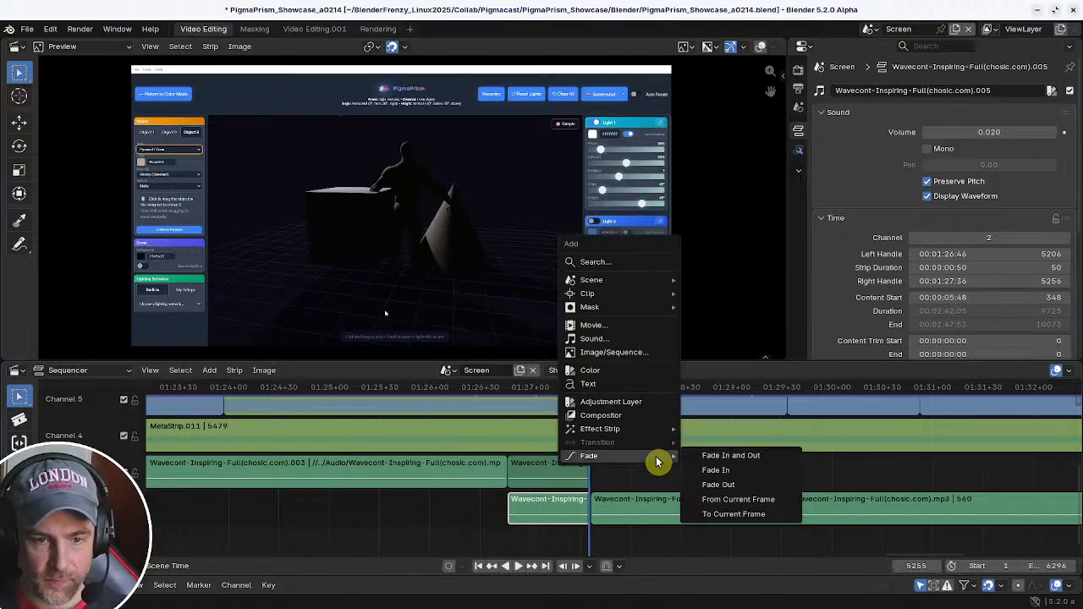
left_click(735, 514)
- Play back the music crossfade around 01:27 and check the soundtrack through to the start of the closing logo
left_click_drag(590, 412, 426, 410)
key("space")
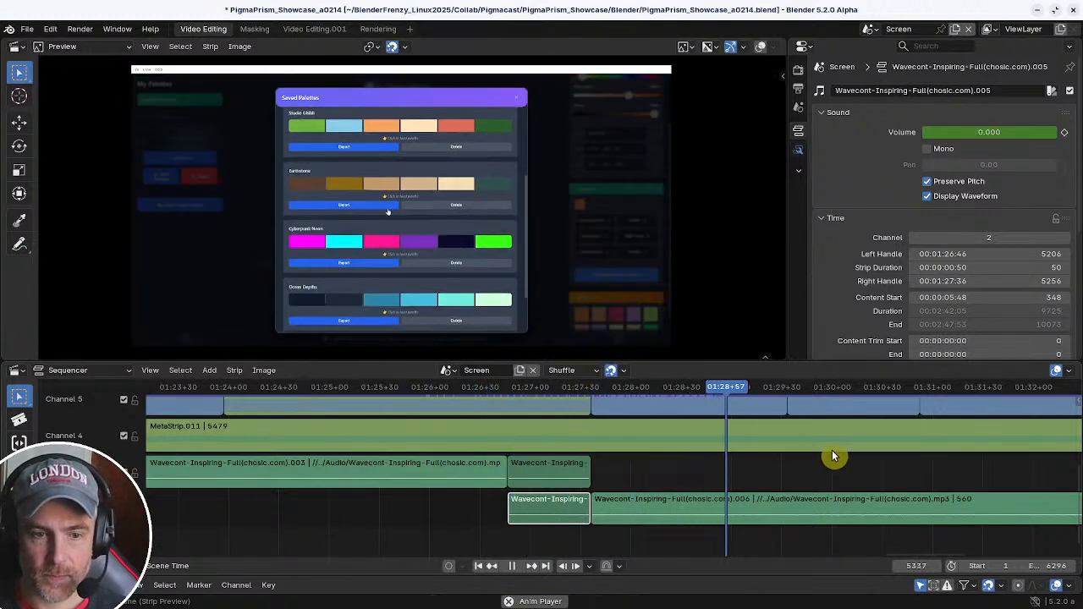
key("space")
left_click_drag(413, 536, 484, 539)
key("space")
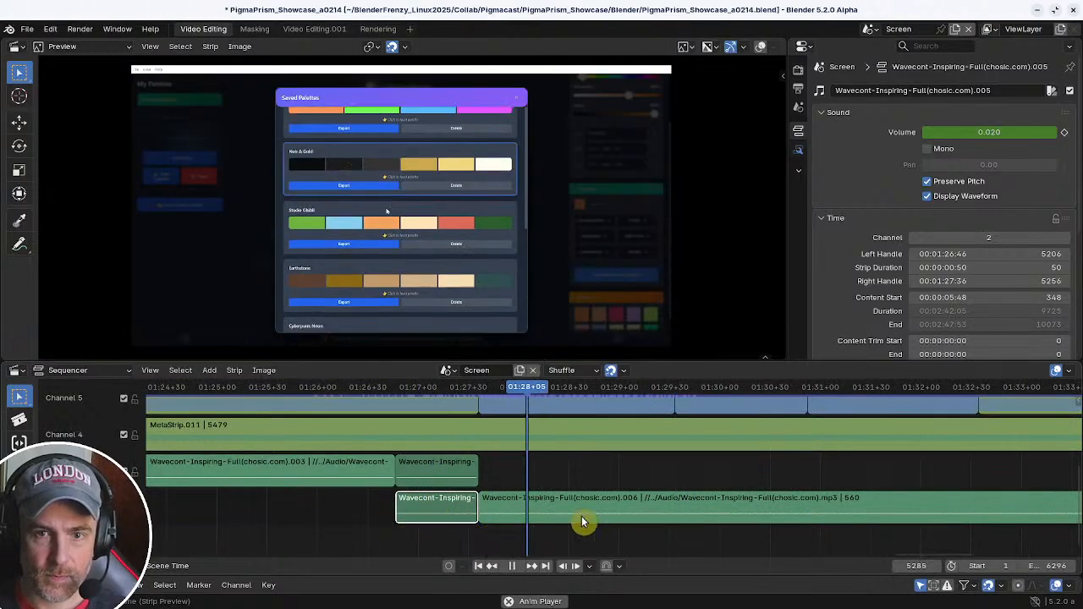
scroll(786, 490, "down", 4)
scroll(761, 494, "down", 5)
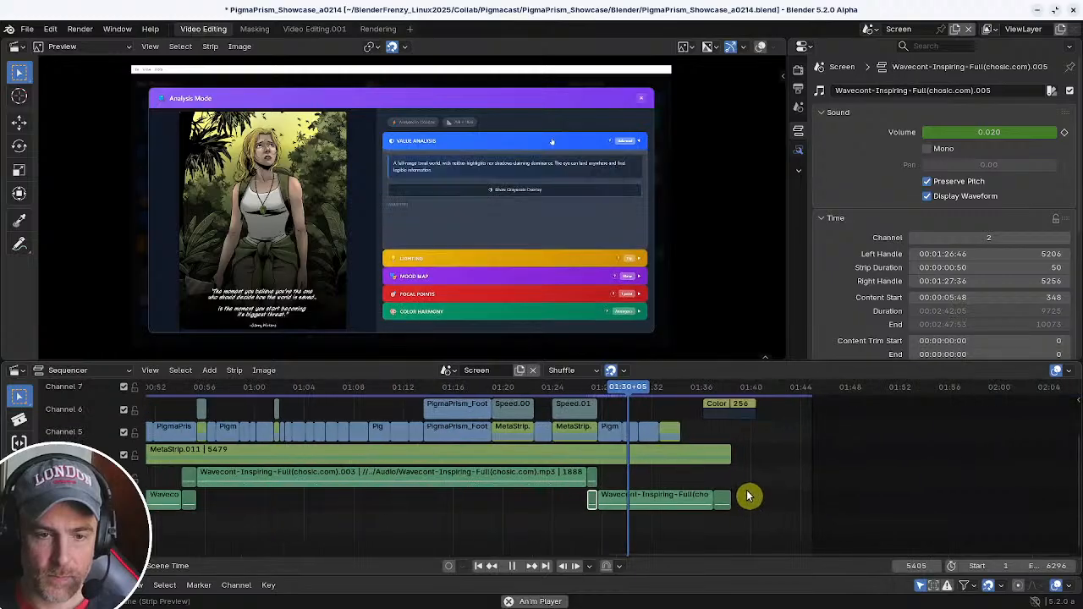
middle_click_drag(589, 497, 551, 490, "ctrl")
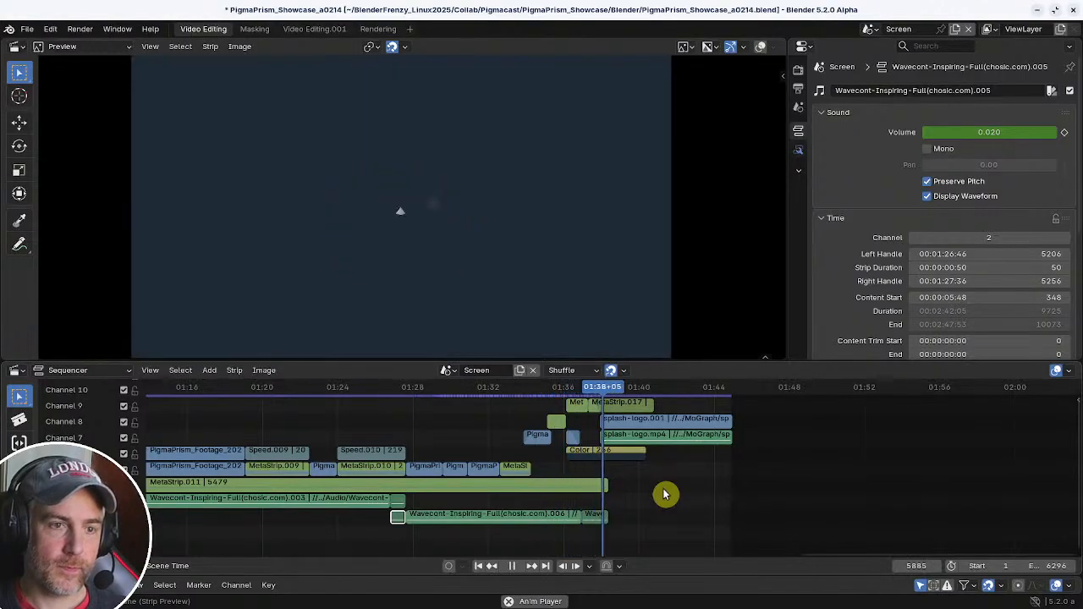
key("space")
- Delete the last short music strip in channel 2, just under the end of MetaStrip.011
middle_click_drag(631, 491, 629, 450)
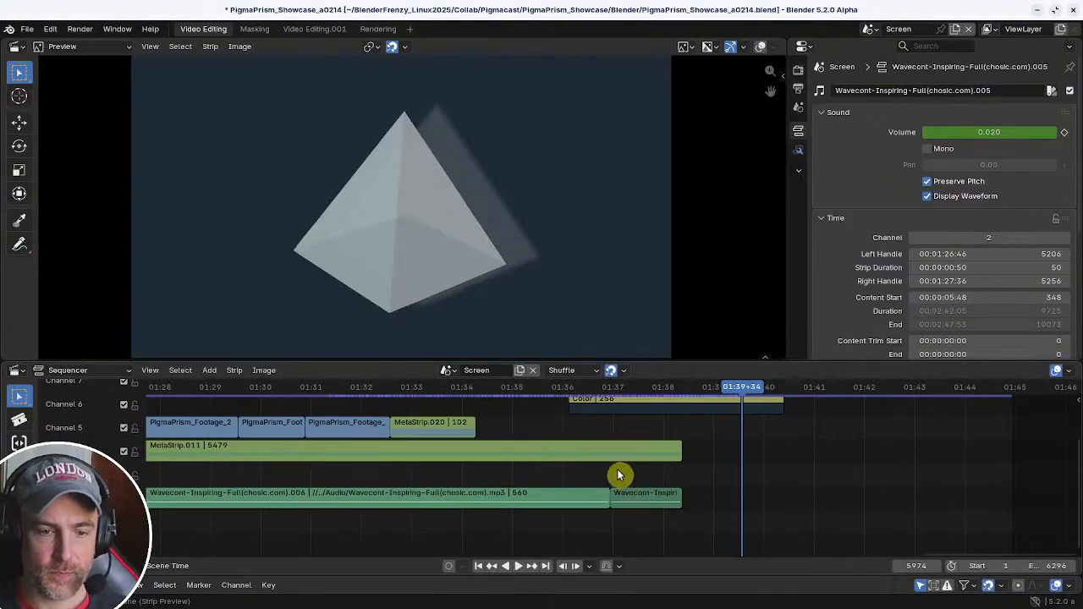
mouse_move(629, 474)
left_mouse_down()
mouse_move(669, 483)
mouse_move(631, 484)
left_mouse_up()
middle_click_drag(645, 480, 658, 507)
middle_click_drag(661, 499, 675, 513, "ctrl")
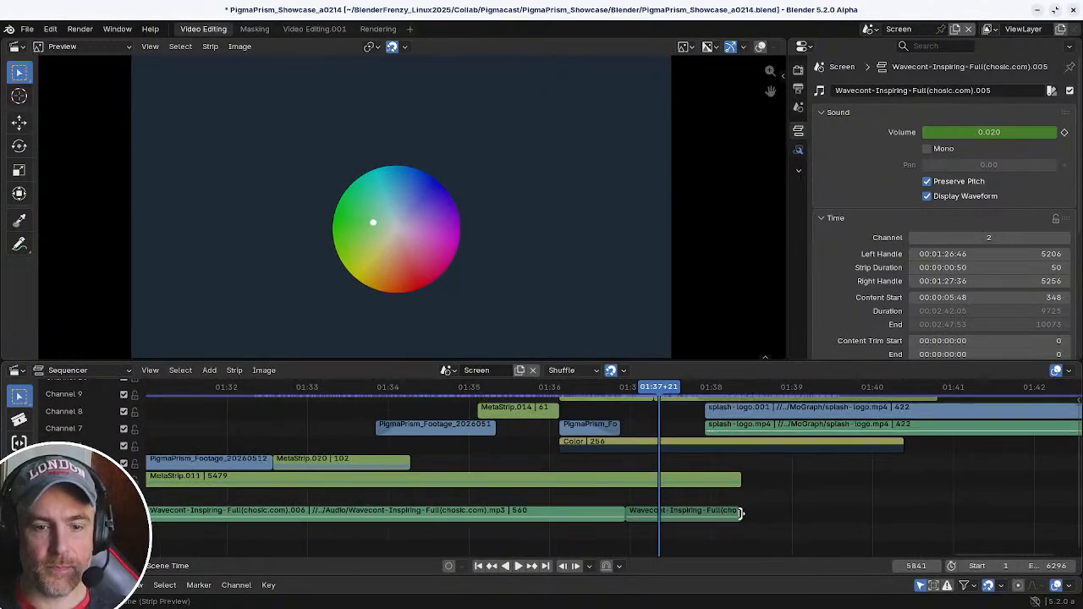
left_click(717, 518)
key("Delete")
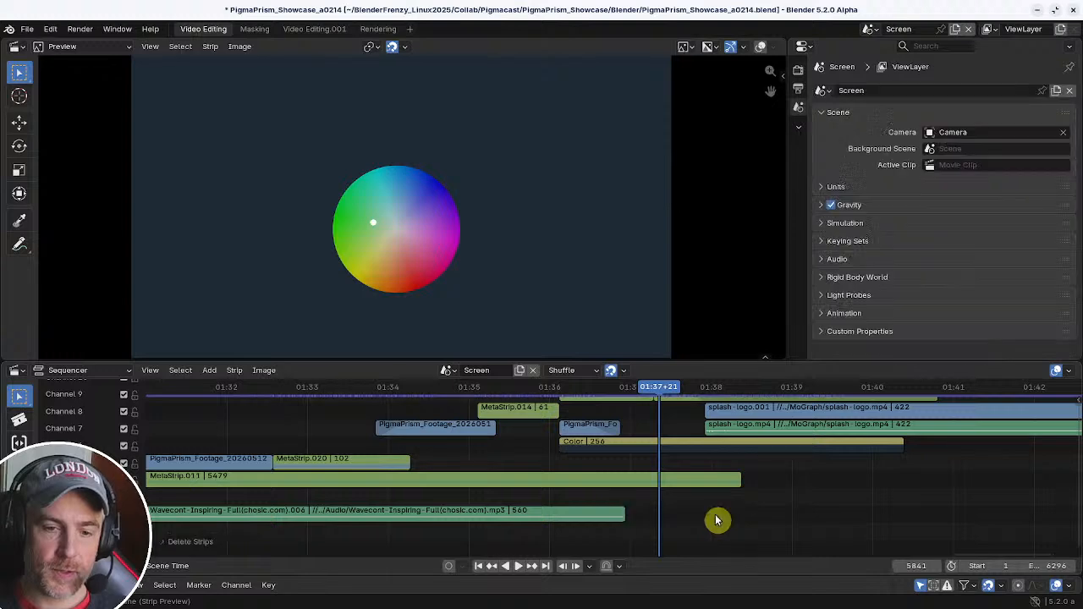
- Extend the end of the final channel 2 music strip to frame 5875, where the splash logo starts
left_click(623, 511)
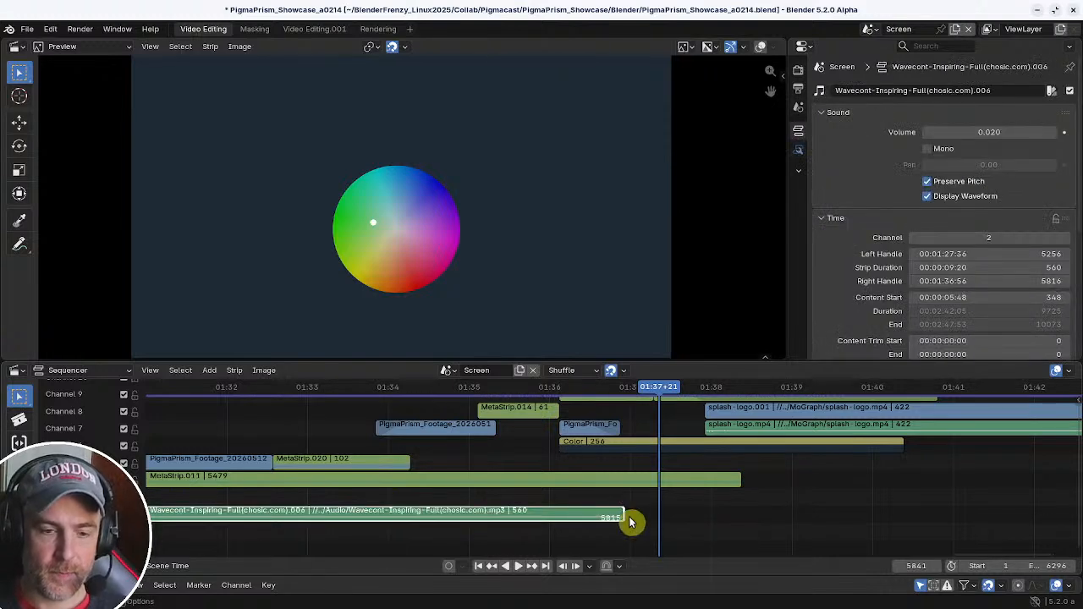
key("Page_Down")
scroll(634, 519, "up", 3)
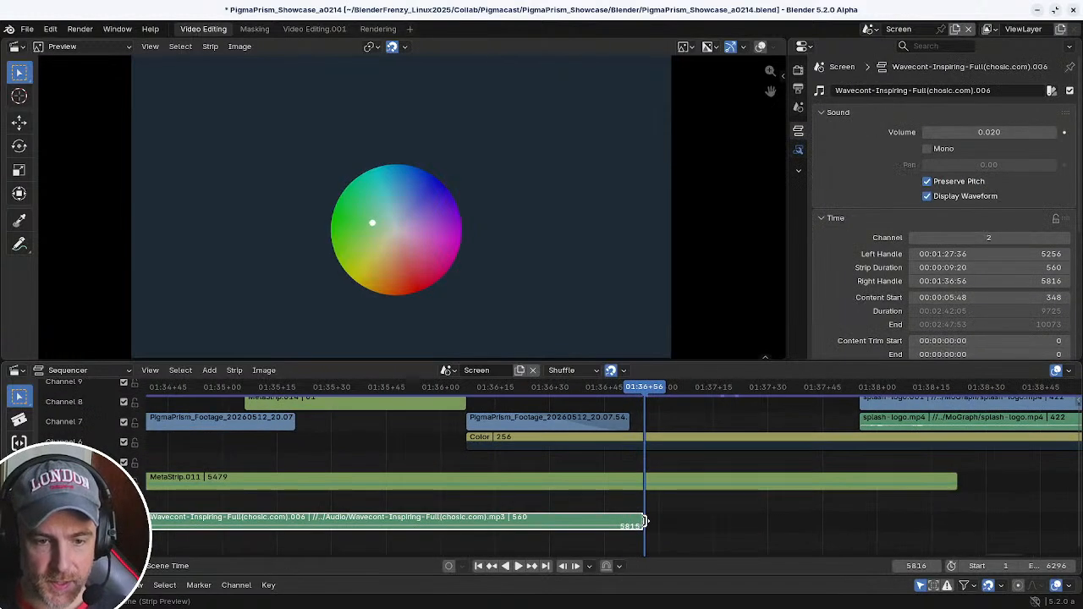
left_click_drag(644, 521, 862, 505)
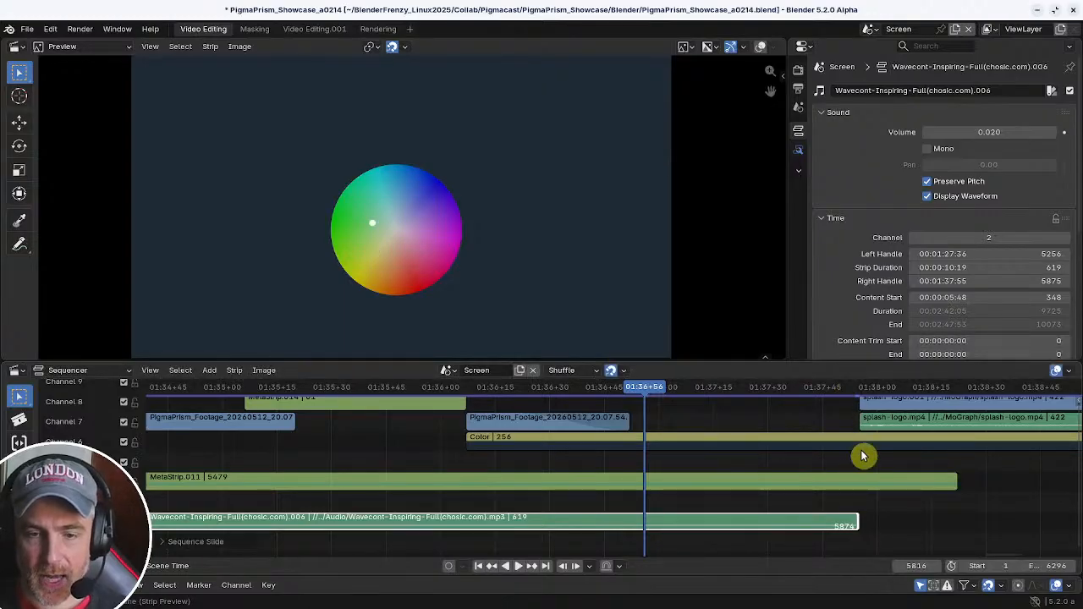
- Split the music strip at frame 5816 and fade its second piece from frame 5817
key("k")
left_click(722, 526)
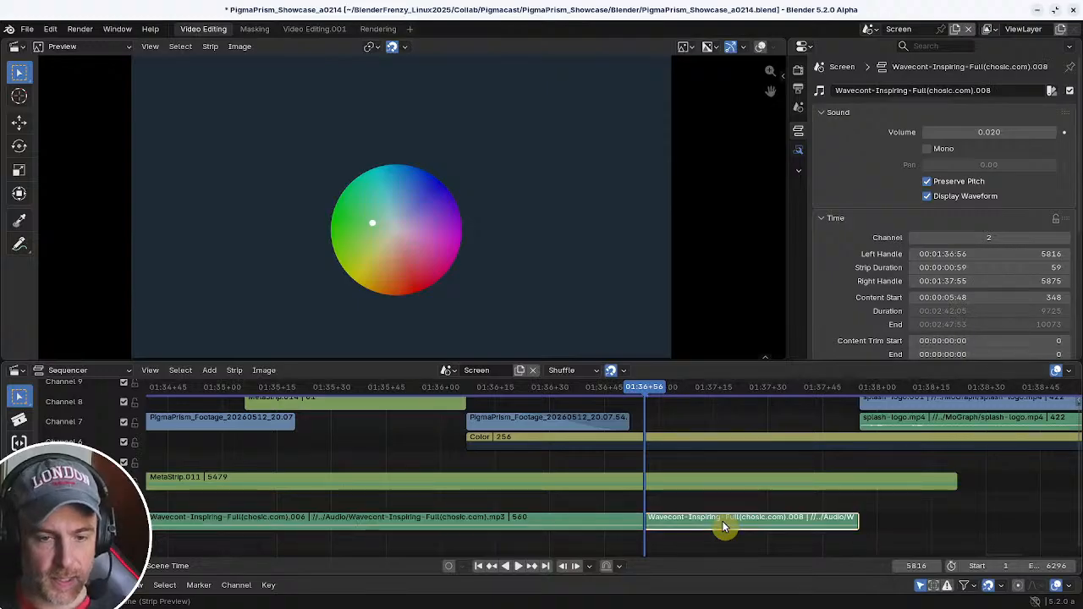
key("Right")
key("shift+a")
mouse_move(725, 500)
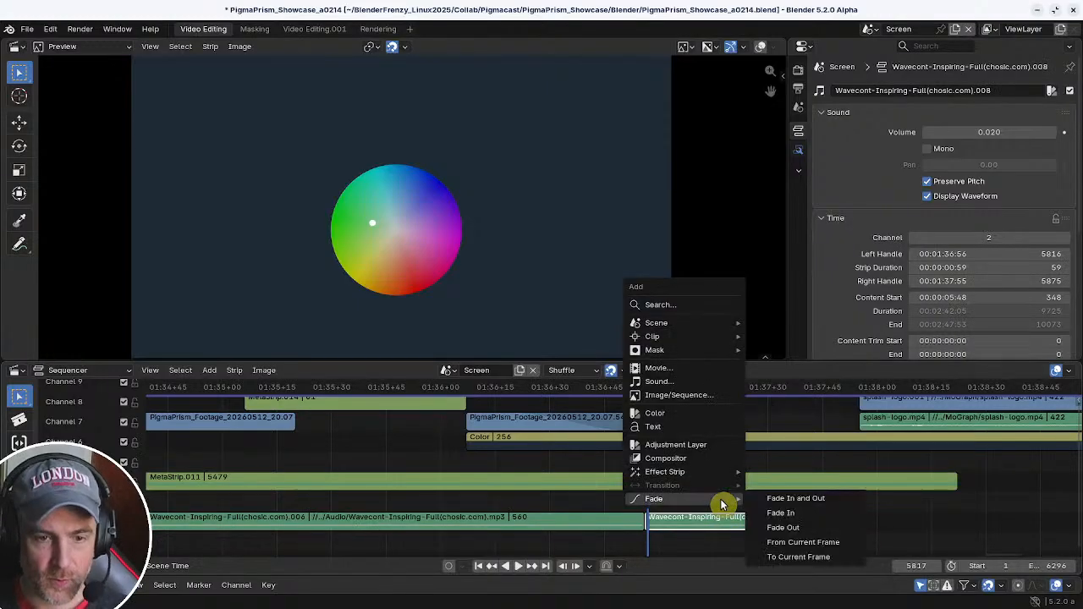
left_click(778, 540)
- Play back the music fade-out leading into the splash logo
key("space")
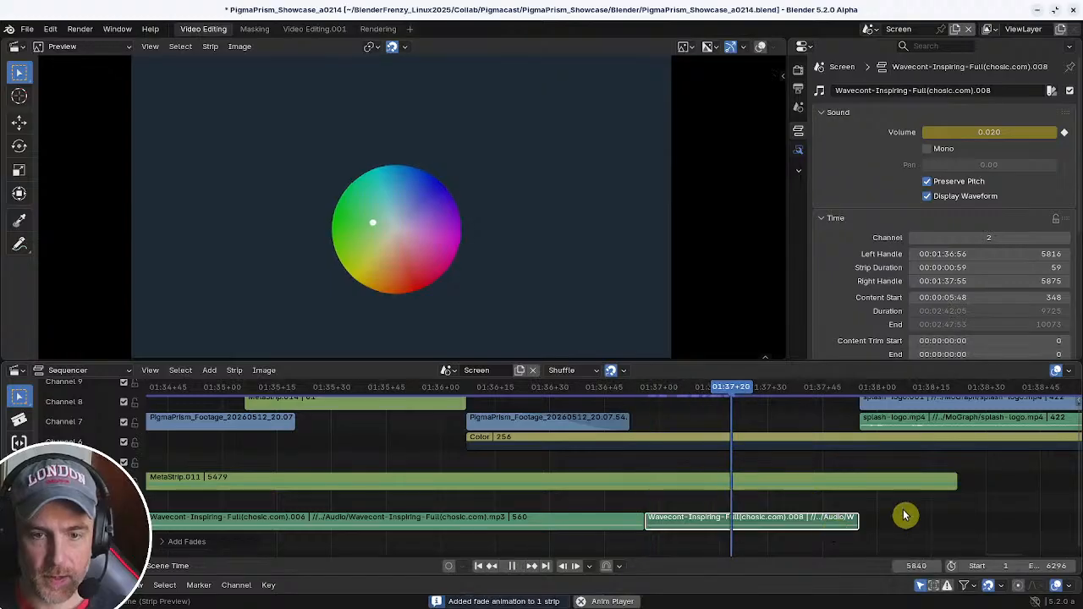
middle_click_drag(813, 488, 724, 507, "ctrl")
right_click(572, 443, "shift")
key("space")
middle_click_drag(670, 423, 703, 423, "ctrl")
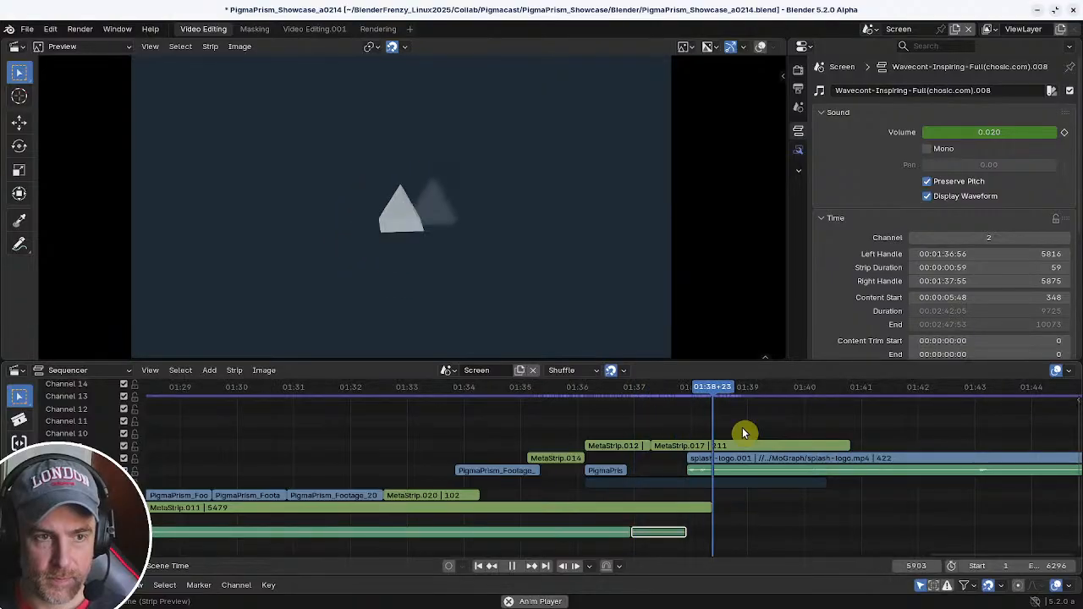
key("space")
middle_click_drag(671, 461, 696, 460)
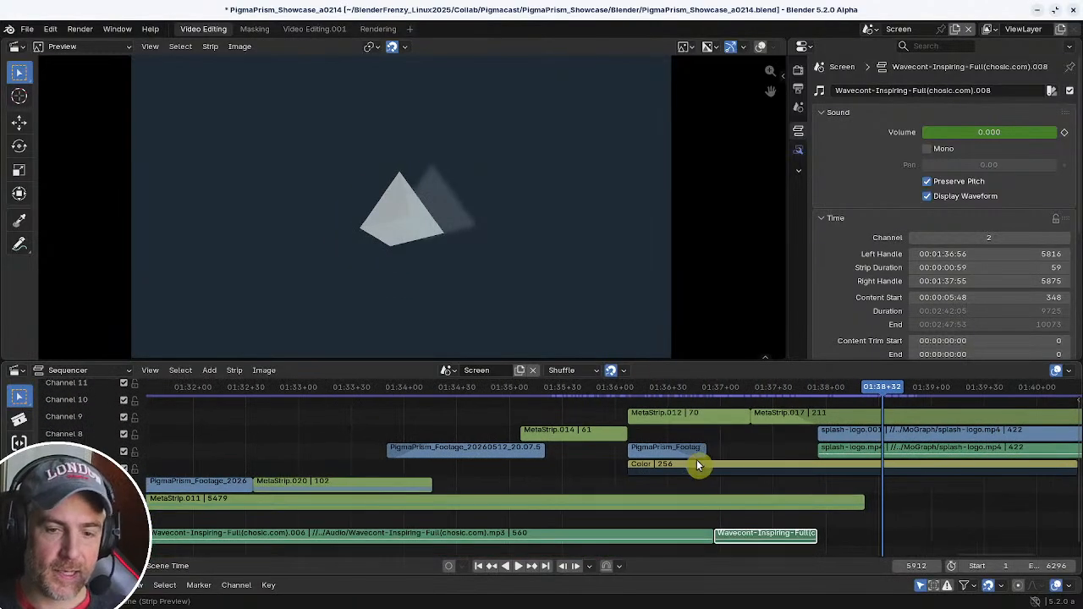
- Delete the faded end piece of music and extend the remaining channel 2 strip to frame 5875
key("x")
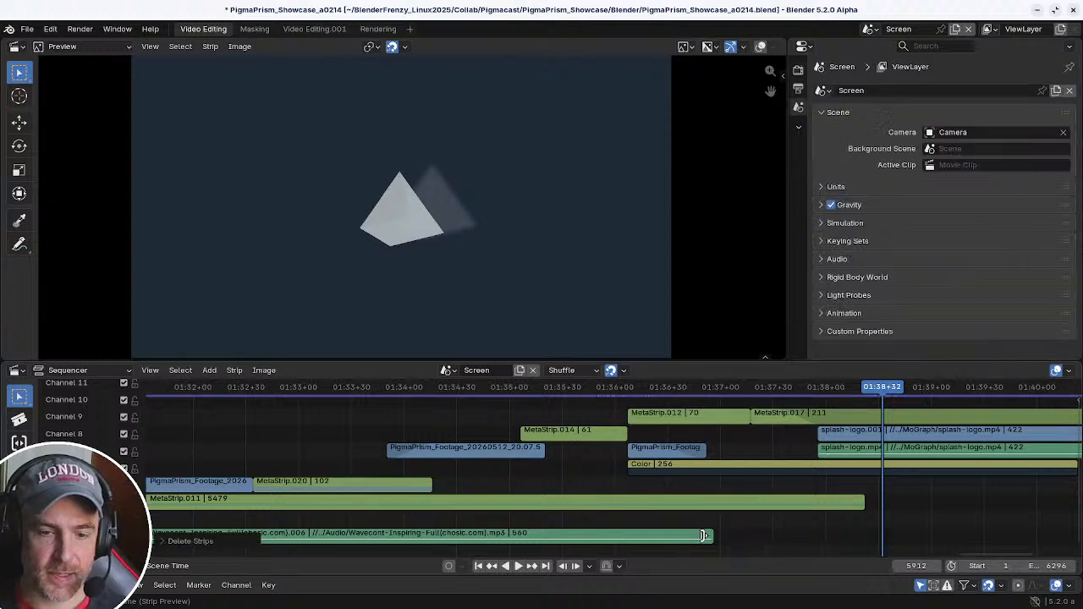
left_click(708, 533)
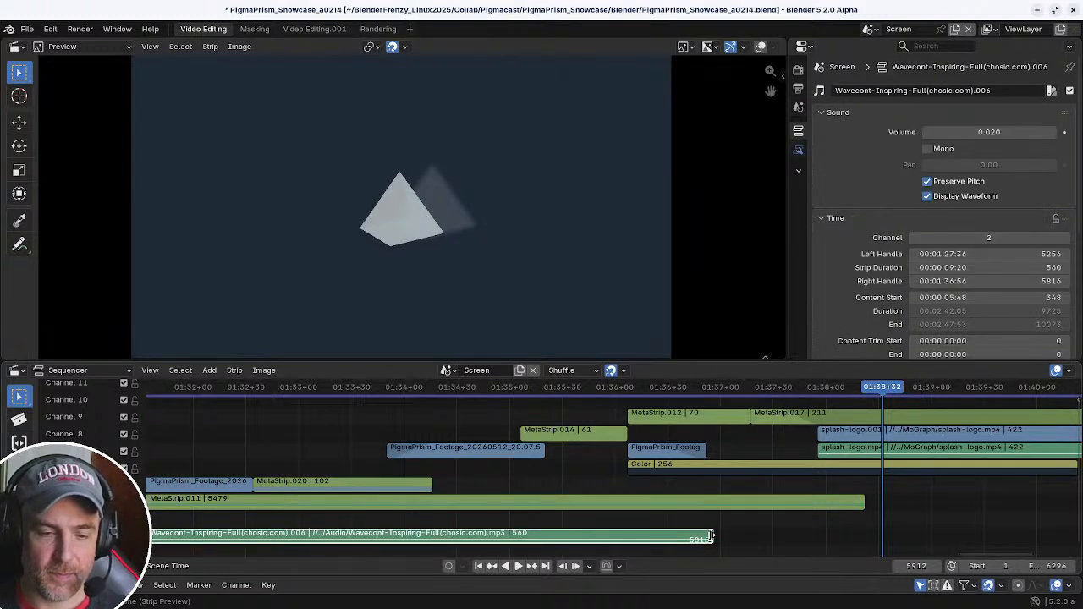
left_click_drag(709, 535, 805, 534)
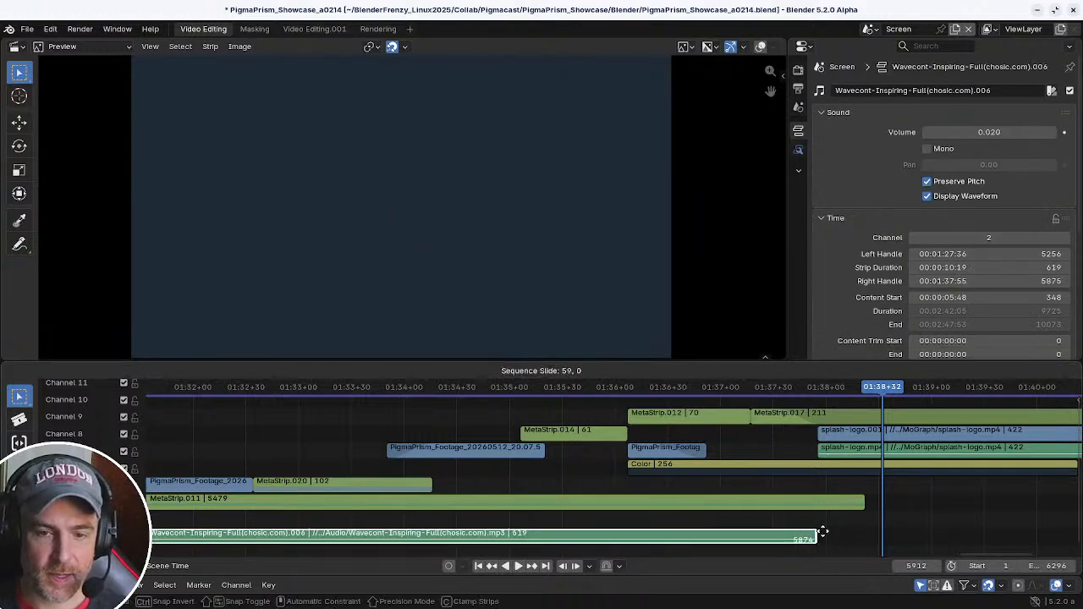
left_click_drag(808, 531, 808, 530)
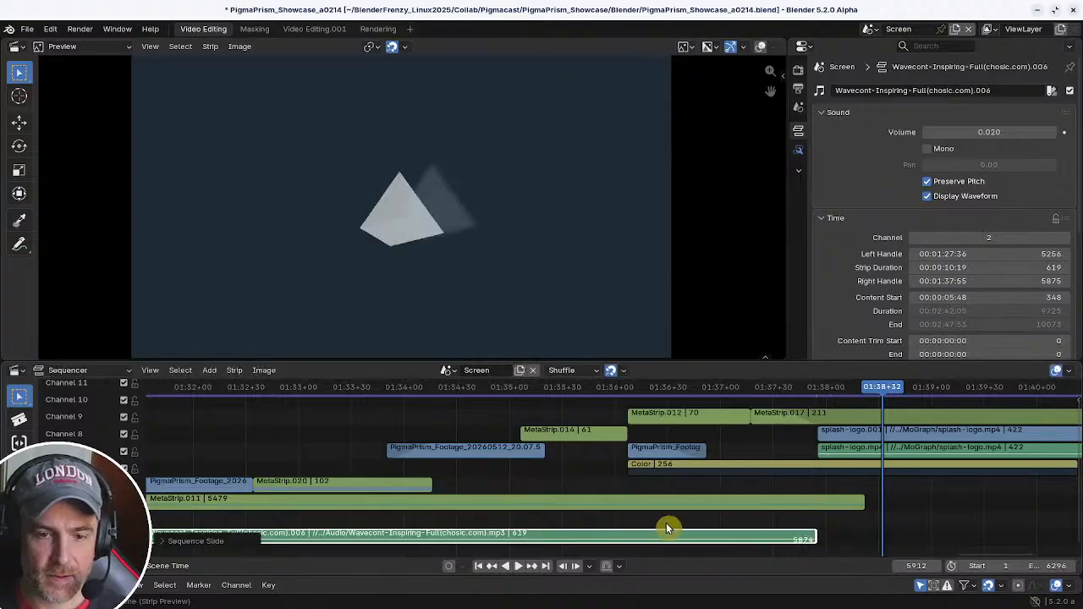
- Split the music strip at frame 5767, where the Color strip begins, after auditioning the passage
right_click(585, 514, "shift")
key("space")
right_click_drag(533, 514, 458, 514, "shift")
key("Escape")
key("space")
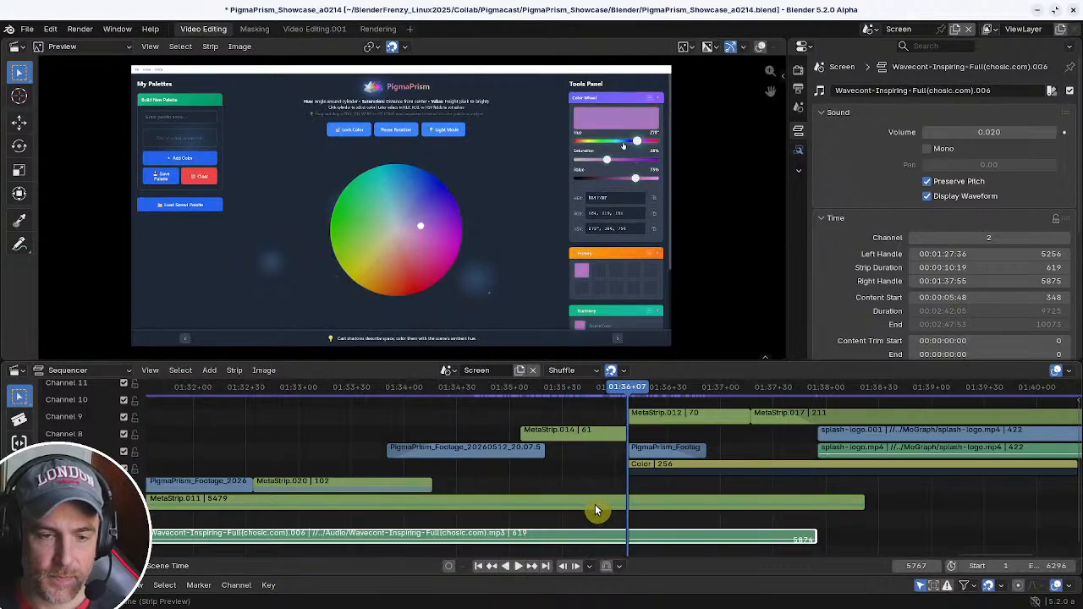
key("k")
- Fade the new end piece of music from the current frame, with the playhead at frame 5768
left_click(674, 539)
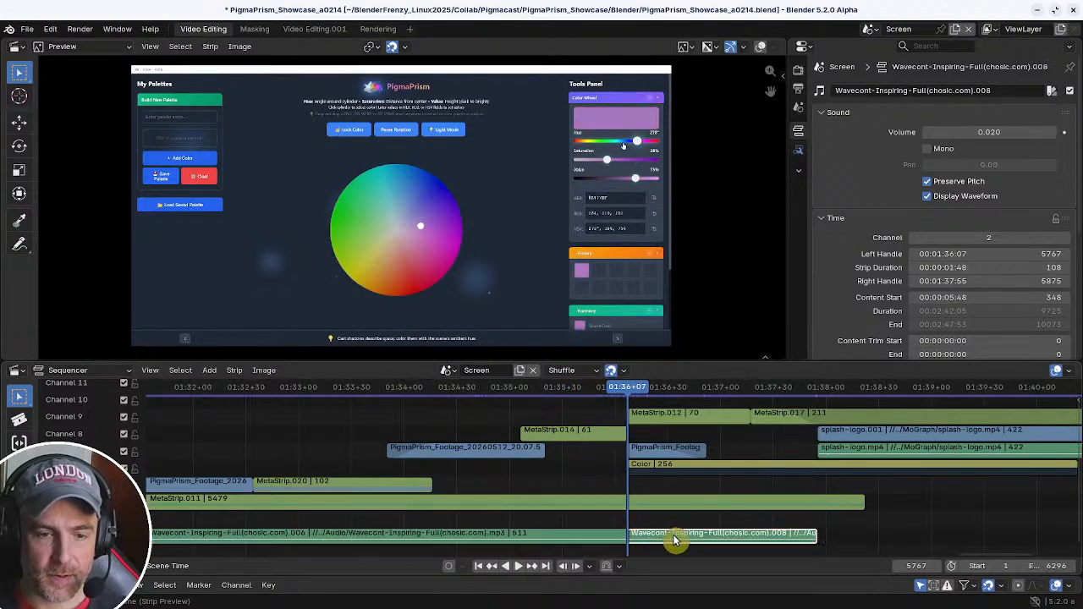
key("Right")
key("shift+a")
mouse_move(654, 501)
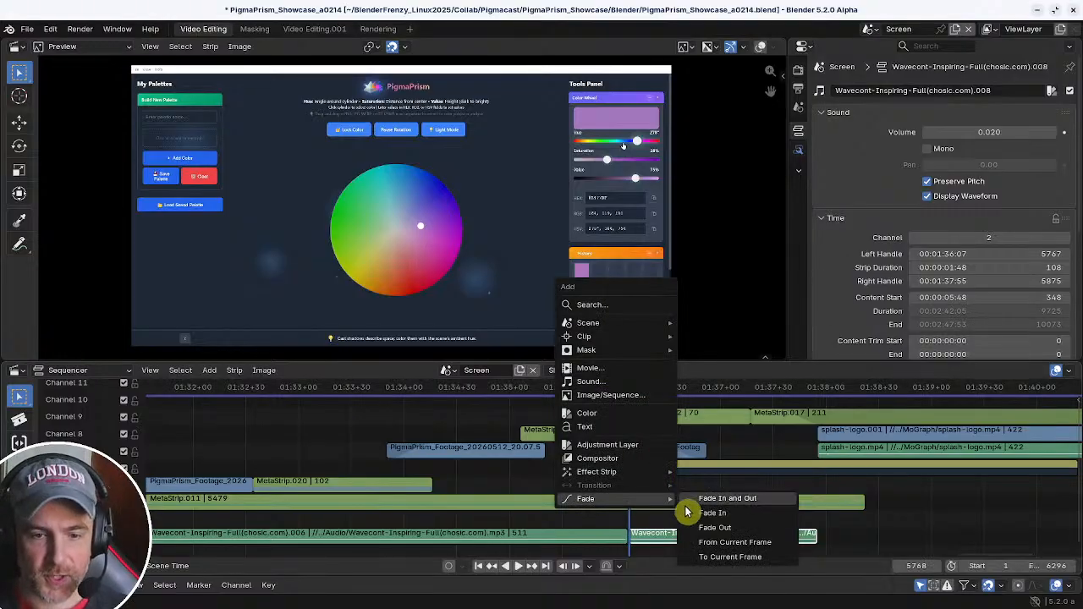
left_click(704, 542)
- Play back the longer music fade-out into the splash logo animation
key("space")
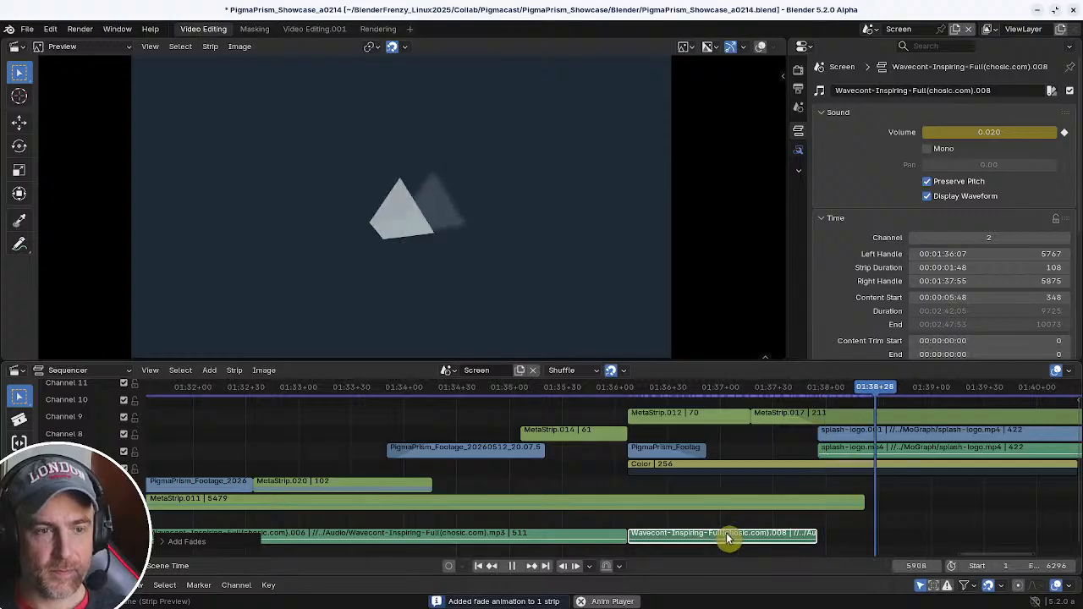
scroll(914, 518, "down", 4)
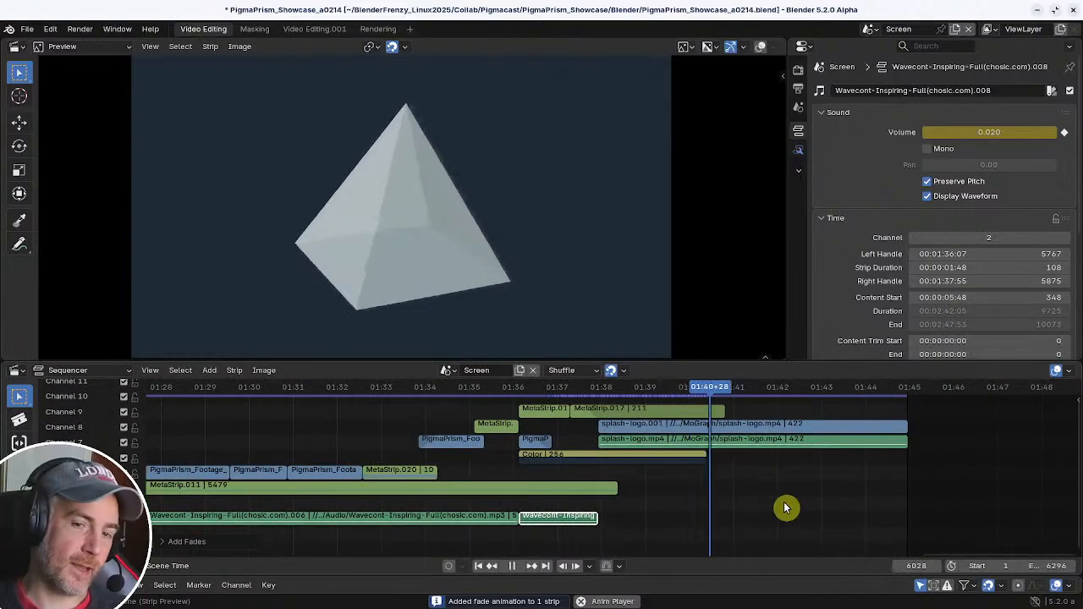
key("space")
- Save the project as the incremental version PigmaPrism_Showcase_a0215.blend
key("ctrl+shift+s")
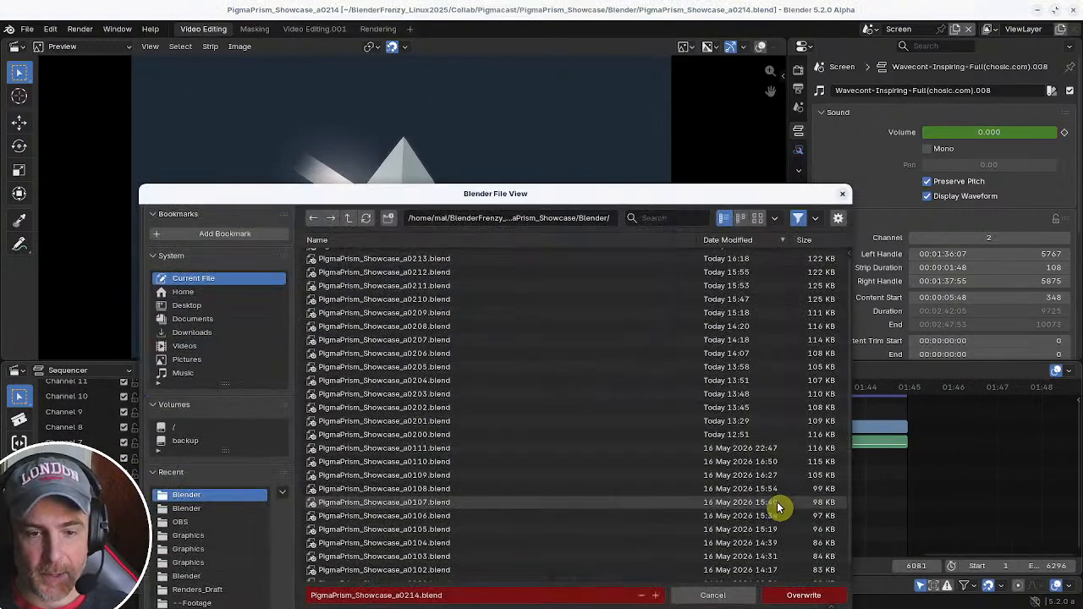
key("KP_Add")
key("Return")
- Return the playhead to frame 1 and save the file
scroll(590, 432, "down", 6)
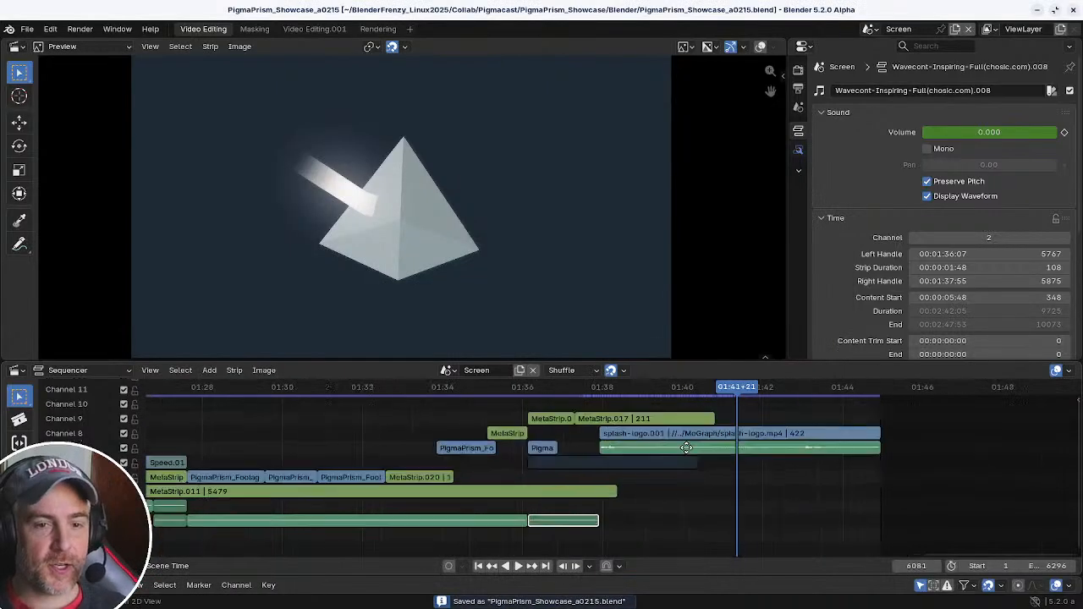
scroll(590, 433, "up", 4)
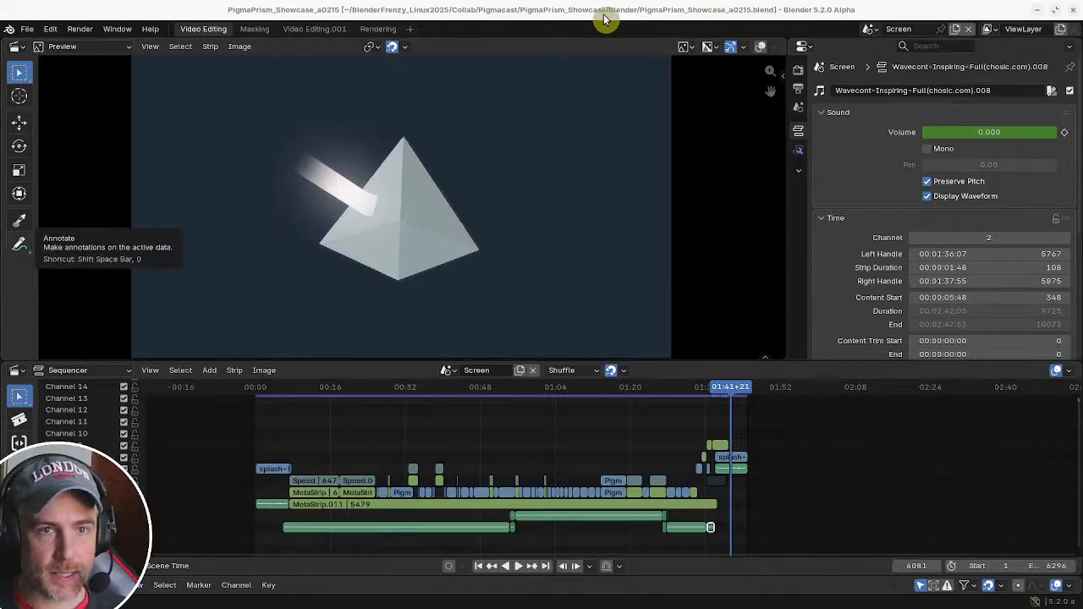
left_click(478, 566)
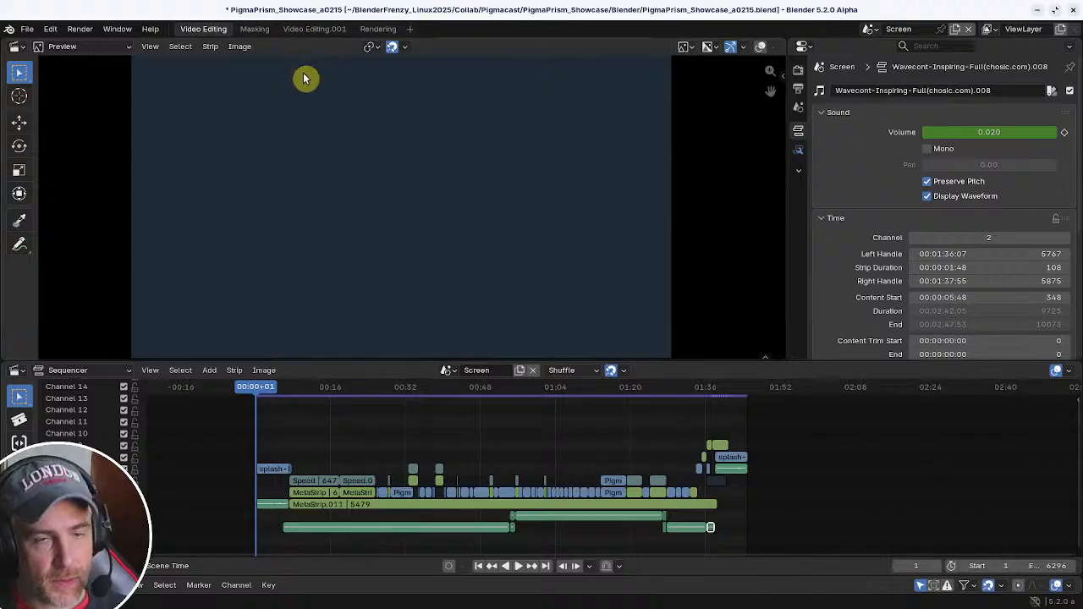
key("ctrl+s")
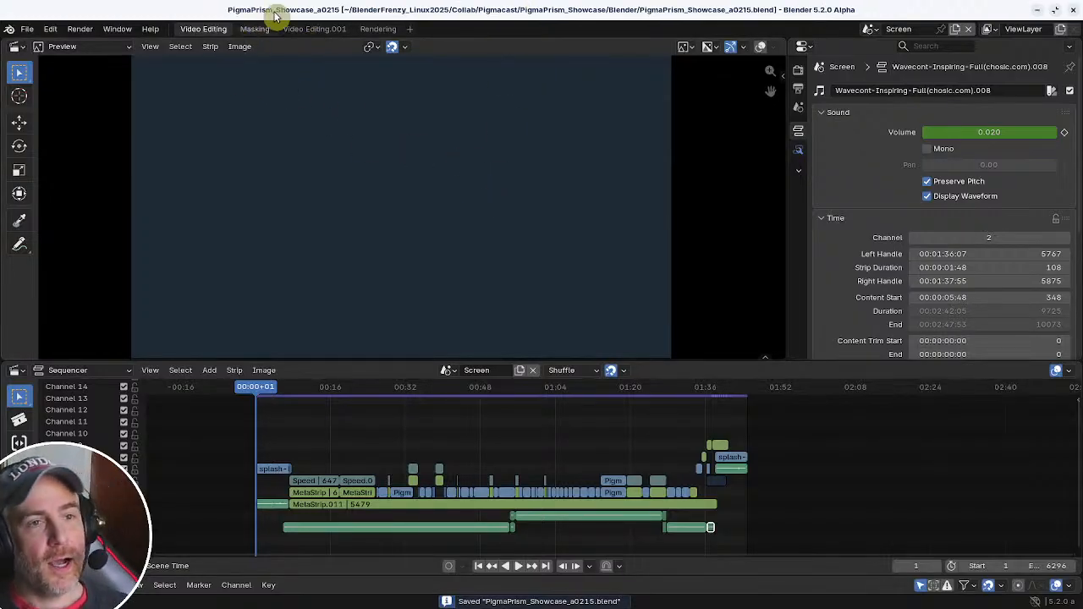
- Duplicate the Video Editing workspace and rename the copy Vid Rendering, looking at the existing Rendering workspace for reference
right_click(195, 30)
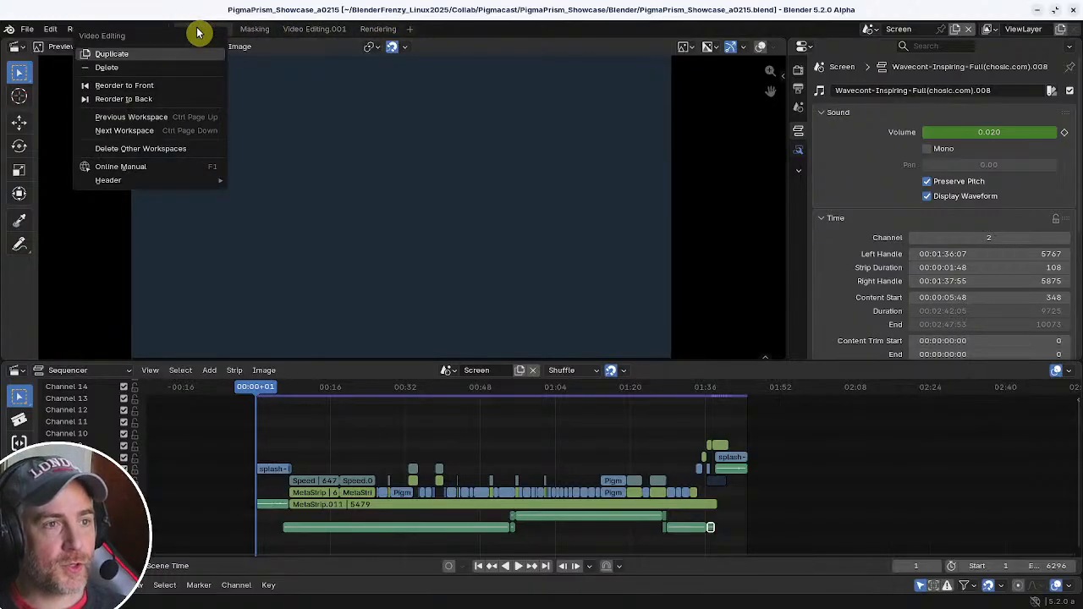
left_click(131, 54)
left_click(455, 30)
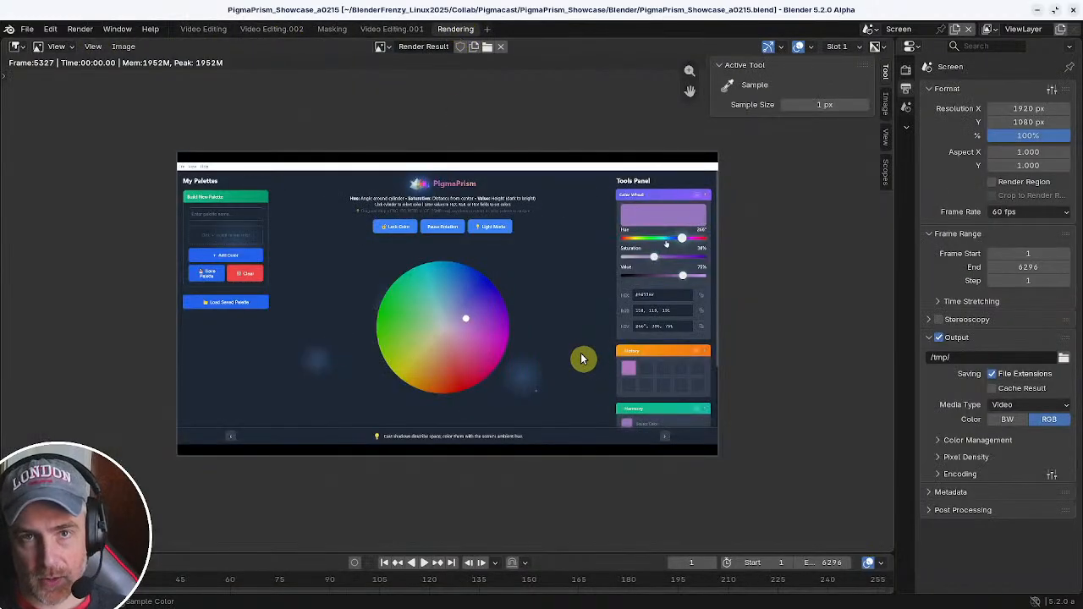
left_click(260, 29)
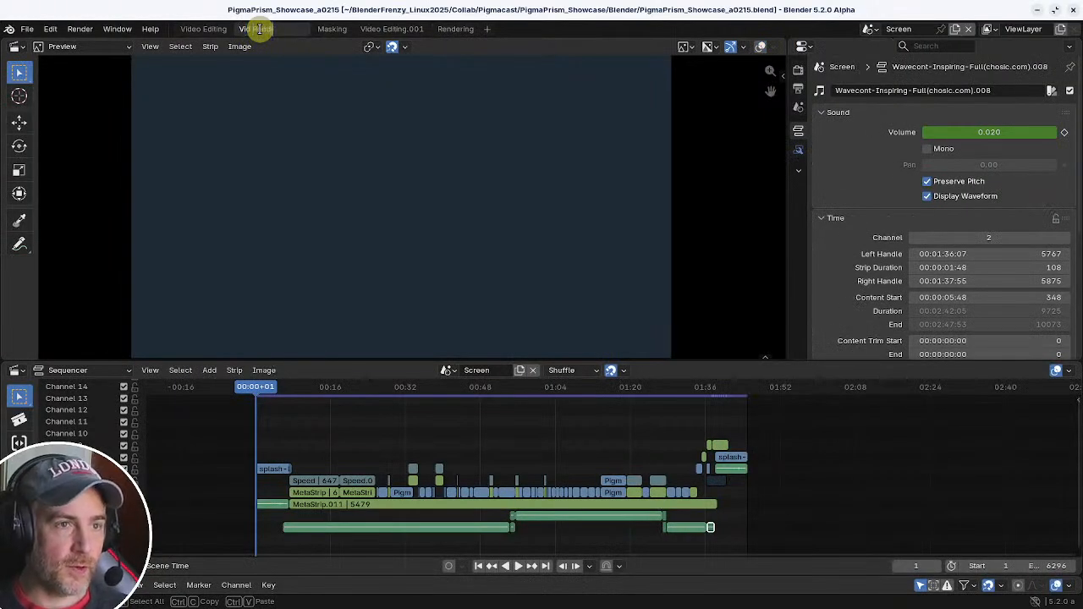
type("Video Rendering")
key("Return")
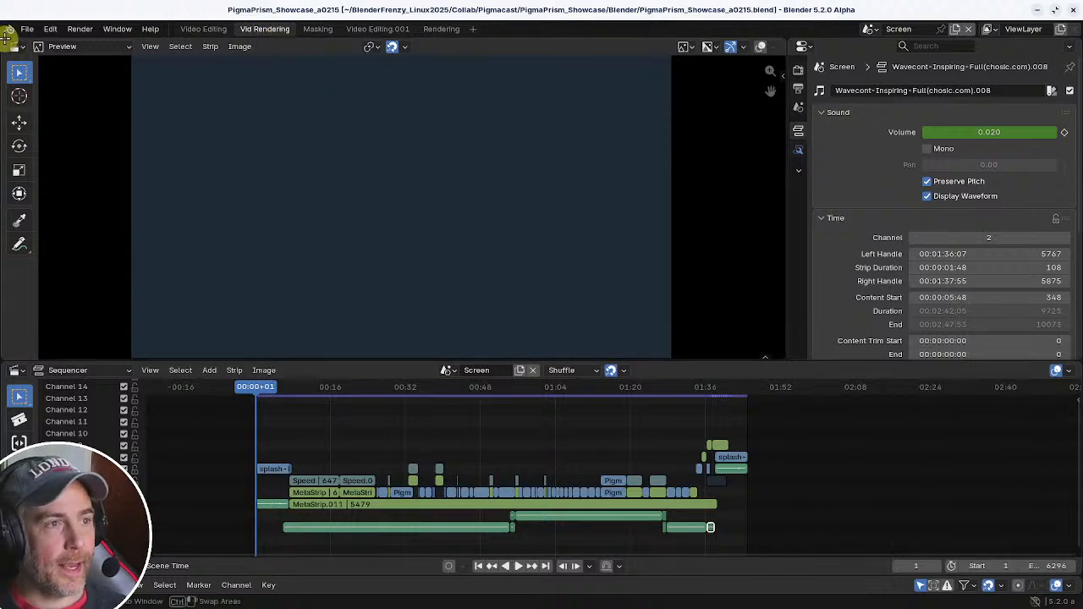
- Split the preview area in two and turn the new part into an Image Editor showing the Render Result
left_click_drag(5, 39, 395, 66)
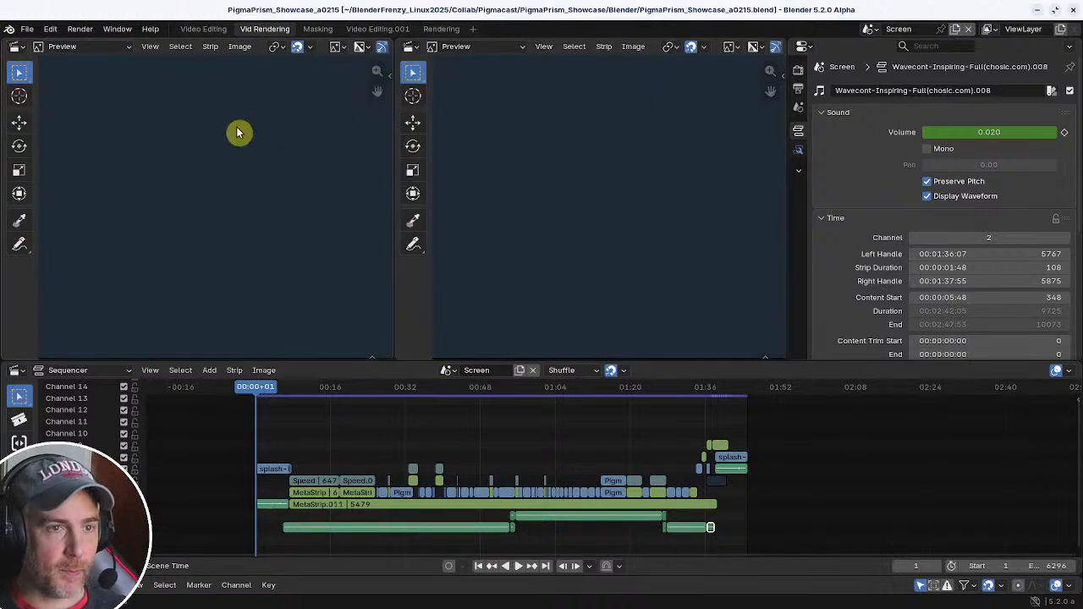
left_click(17, 45)
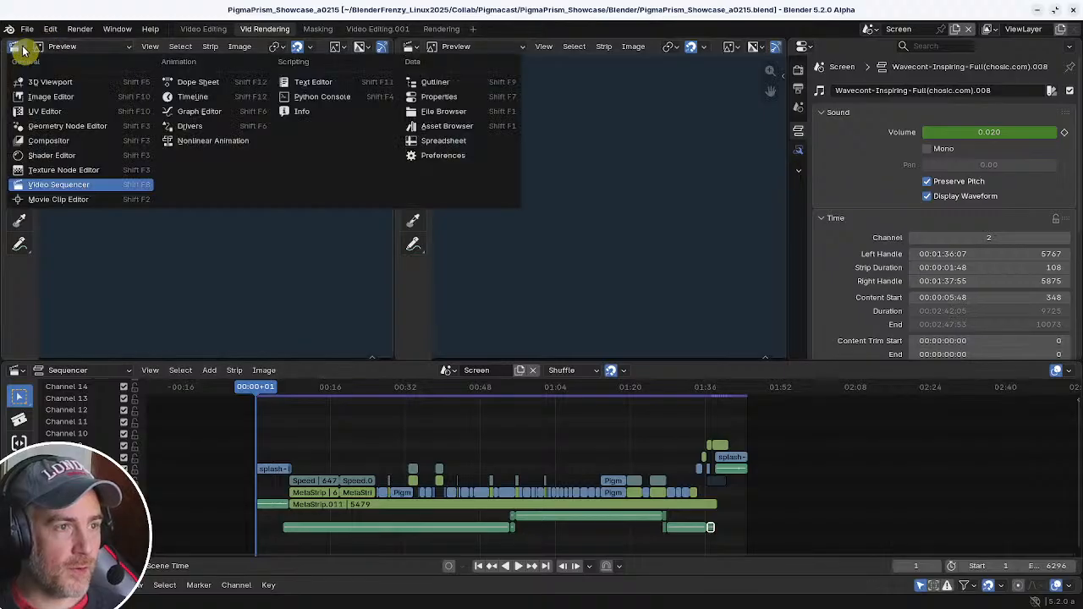
left_click(38, 97)
left_click(161, 47)
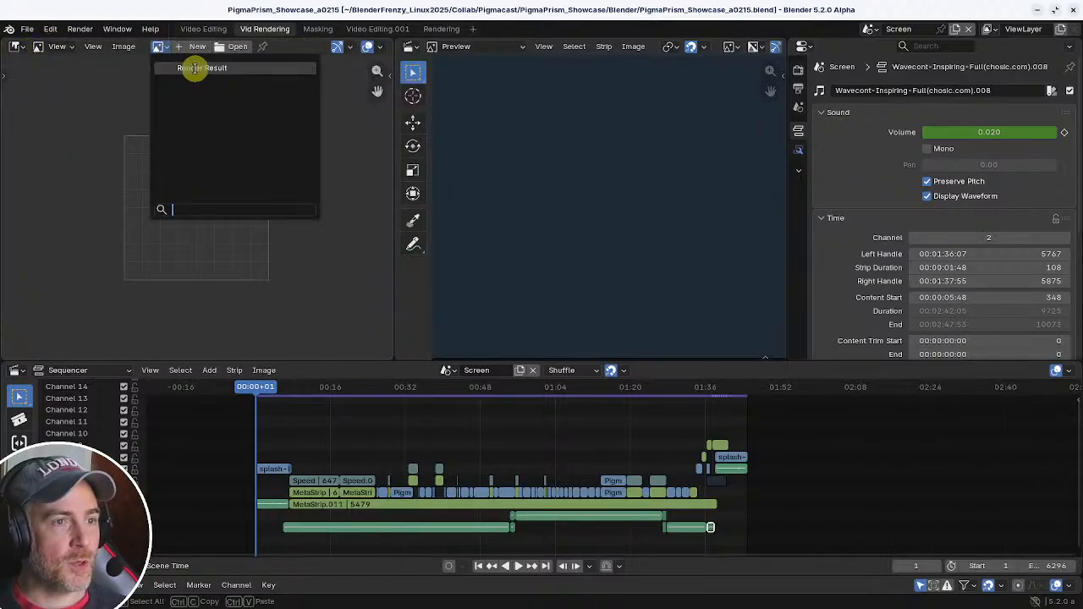
left_click(191, 69)
scroll(190, 135, "down", 5)
scroll(186, 186, "up", 2)
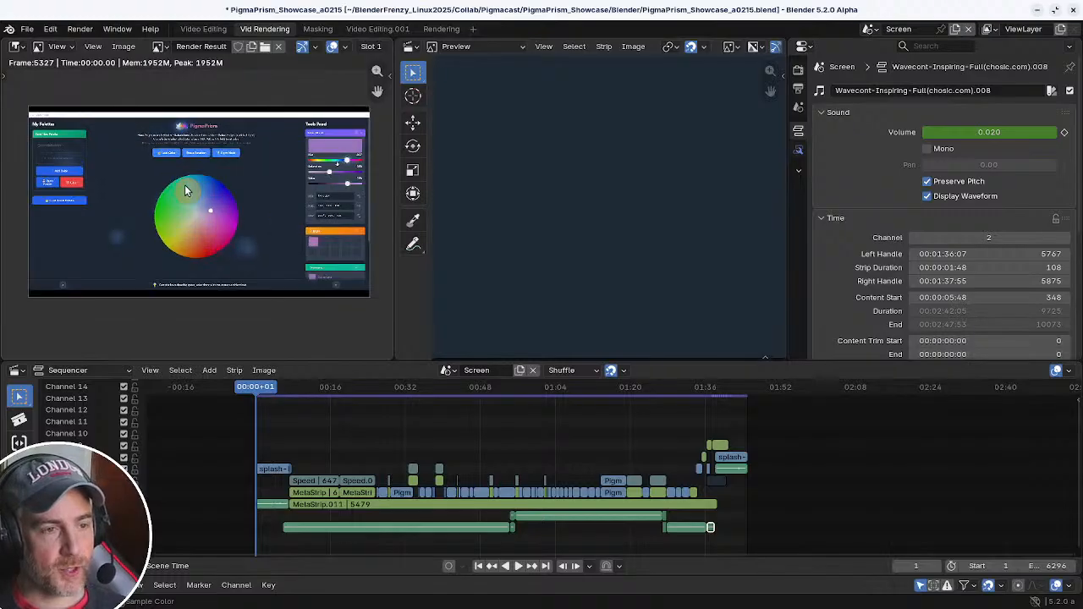
- Hide the toolbar in the sequencer preview and zoom out until the whole video frame fits
scroll(643, 225, "down", 5)
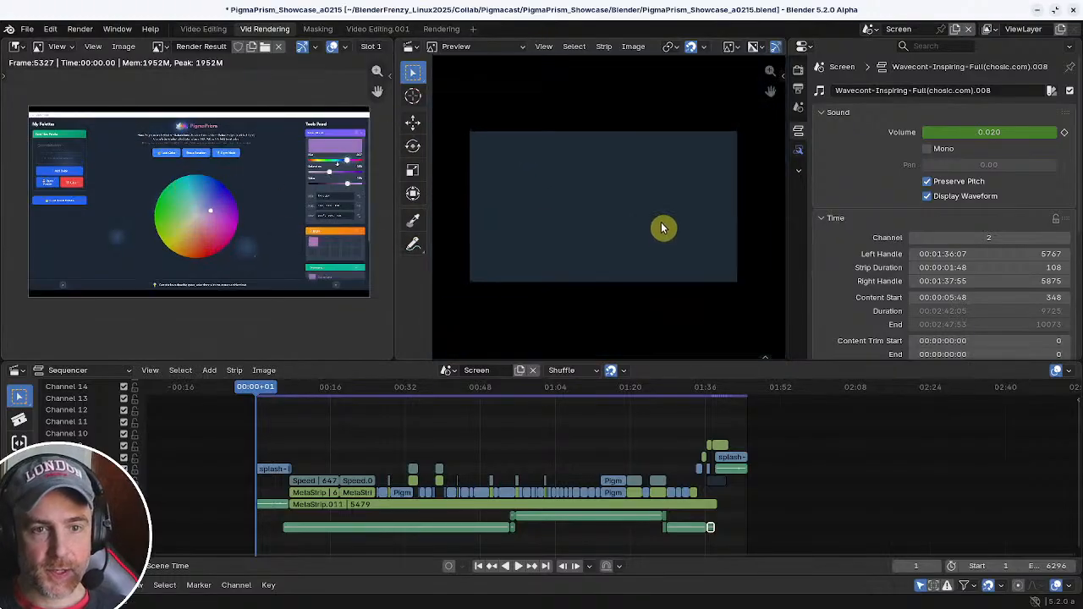
scroll(643, 224, "down", 2)
scroll(677, 213, "up", 4)
middle_click_drag(624, 218, 651, 209)
scroll(661, 208, "up", 1)
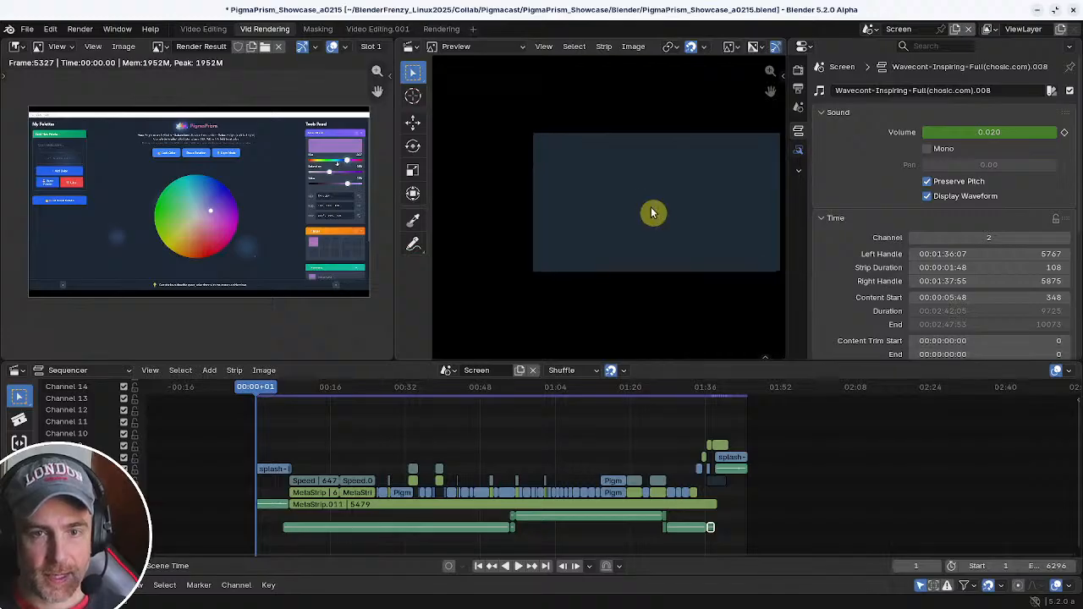
key("t")
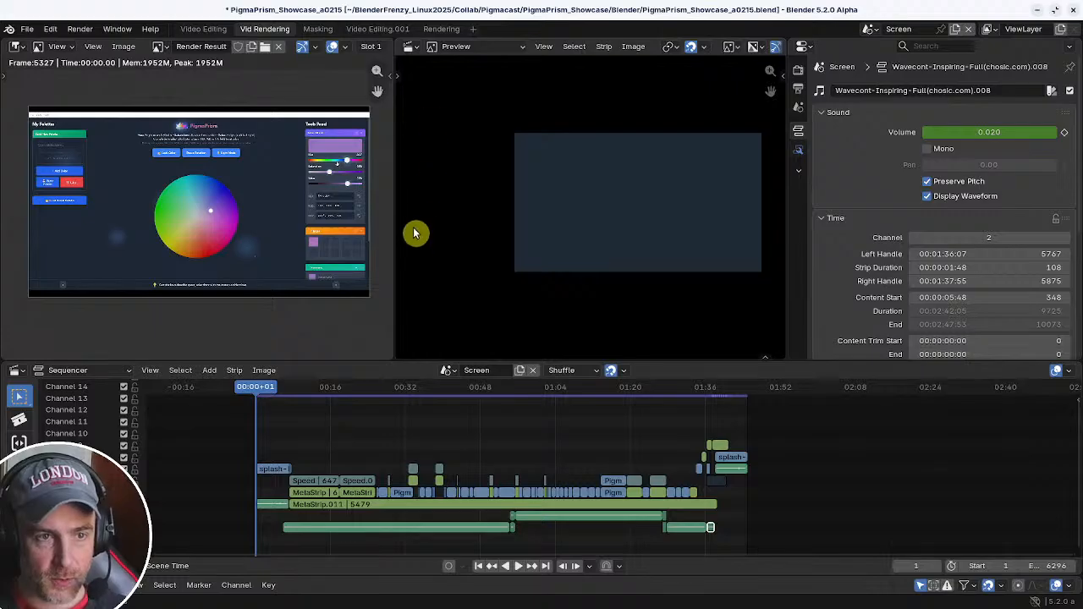
- Widen the Render Result area to roughly twice the preview's width and fit the frame in both areas
left_click_drag(395, 225, 533, 228)
scroll(688, 245, "down", 2)
middle_click_drag(688, 246, 651, 243)
scroll(647, 244, "up", 1)
scroll(651, 244, "up", 1)
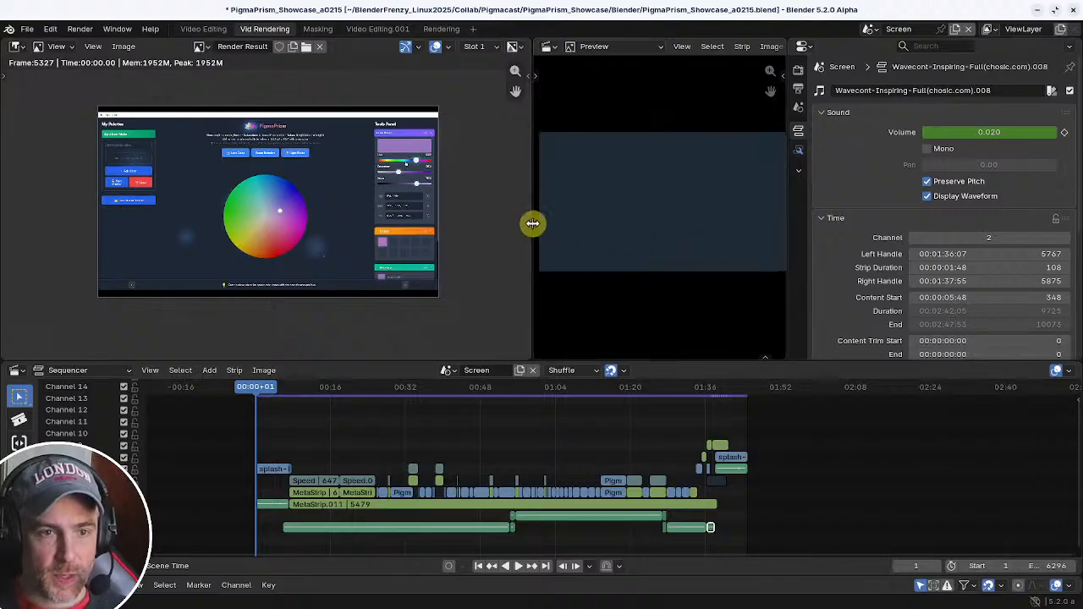
left_click_drag(534, 225, 503, 225)
scroll(603, 234, "up", 1)
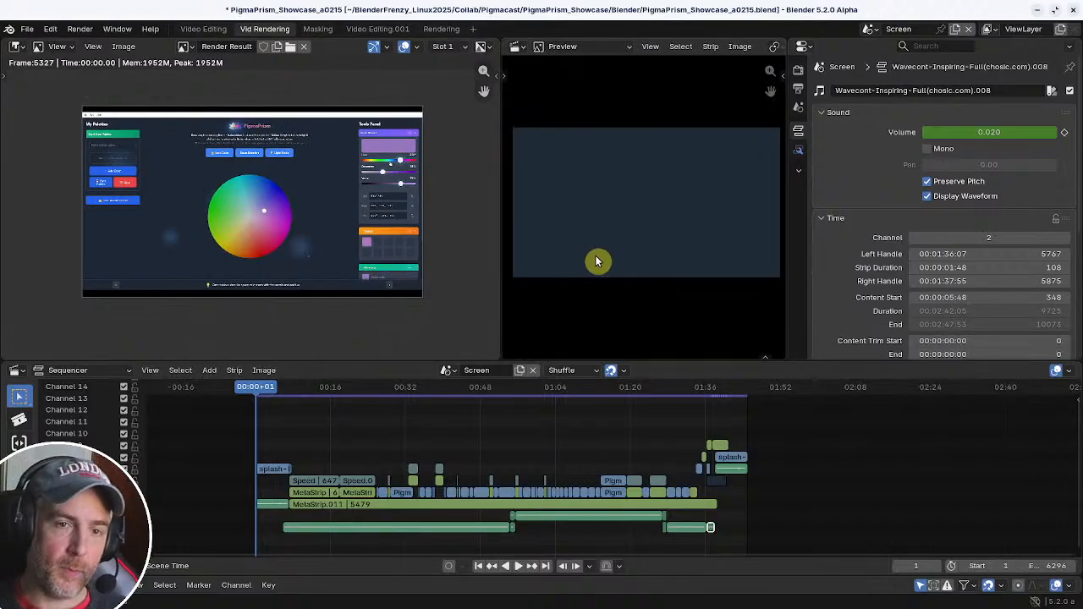
scroll(314, 225, "up", 2)
scroll(338, 253, "down", 1)
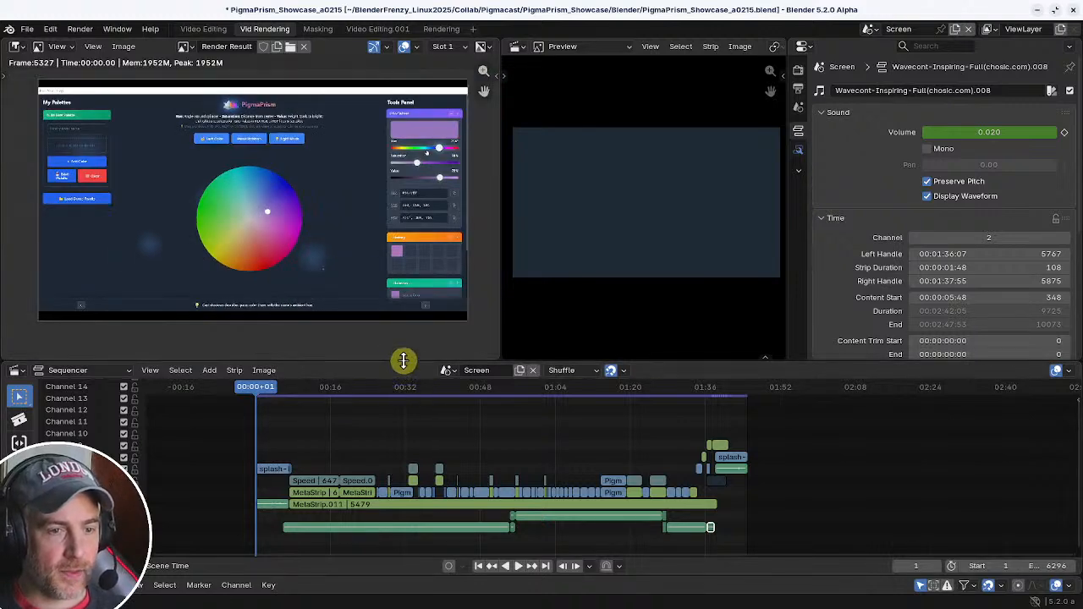
- Give the Render Result and preview areas more height by shrinking the sequencer, and fit the rendered frame in its area
left_click_drag(403, 361, 403, 405)
scroll(346, 270, "down", 1)
scroll(345, 265, "up", 2)
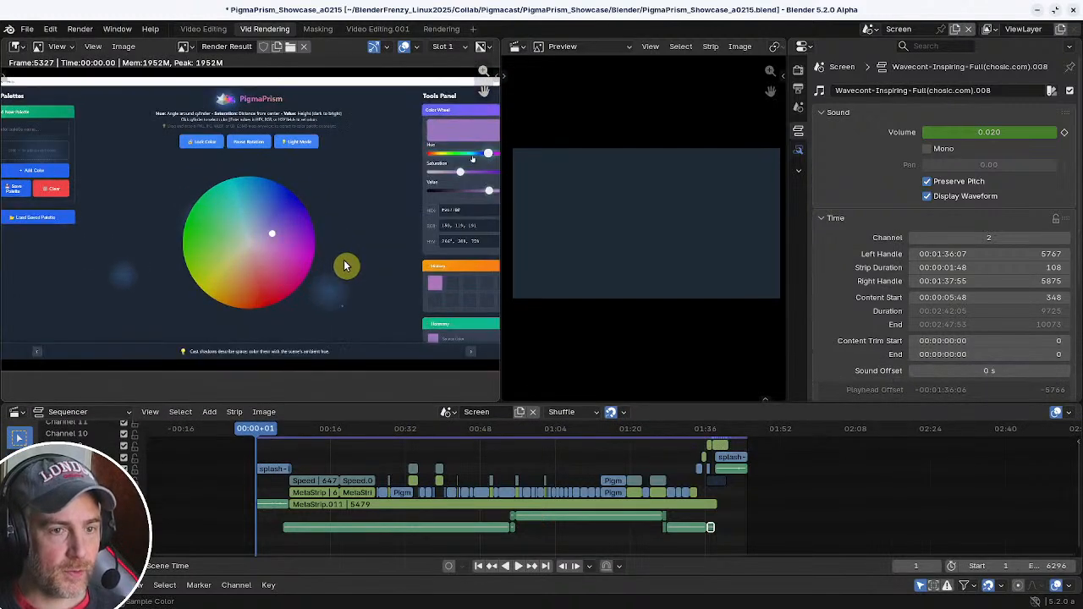
scroll(344, 265, "down", 1)
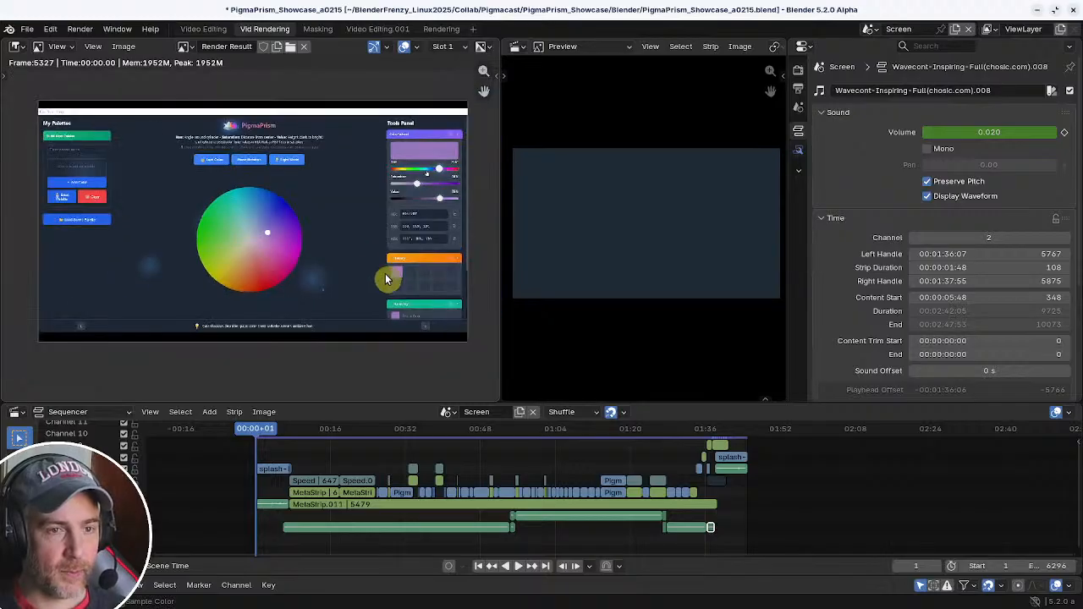
scroll(357, 258, "up", 2)
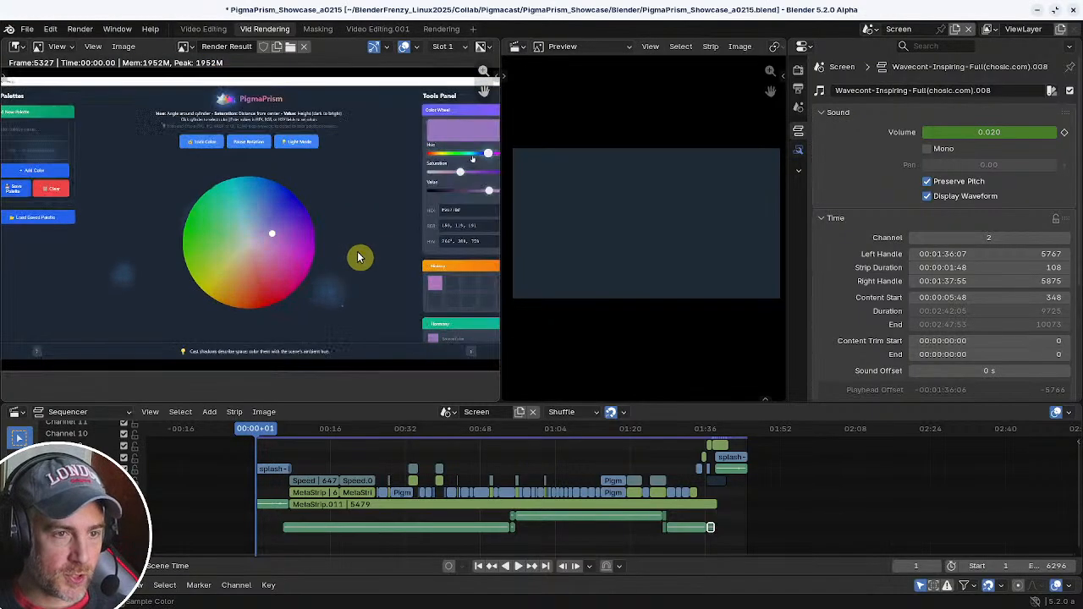
scroll(357, 258, "down", 3)
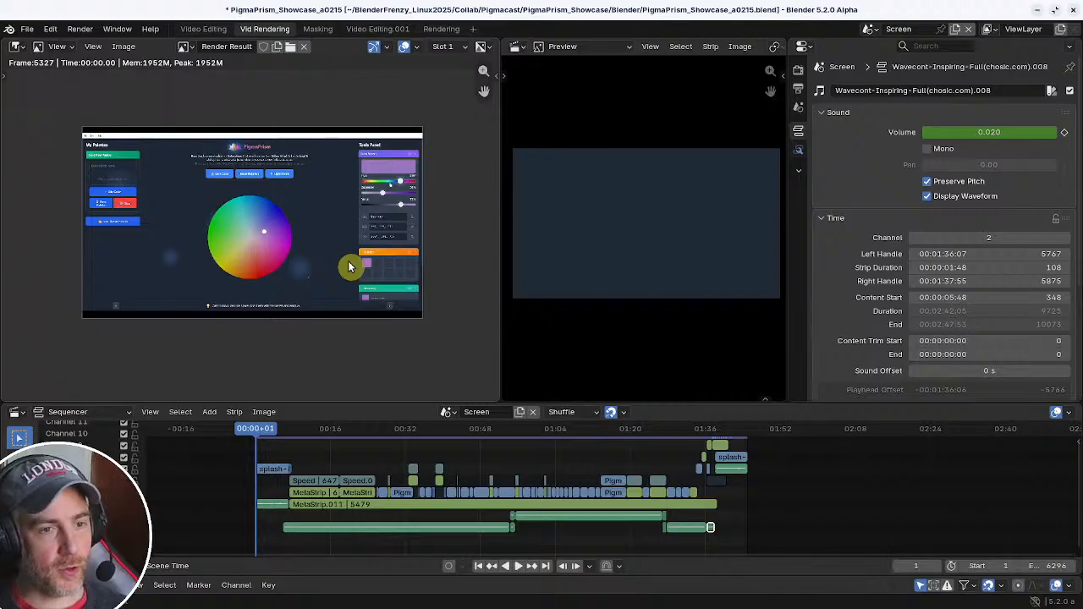
middle_click_drag(349, 260, 357, 198, "ctrl")
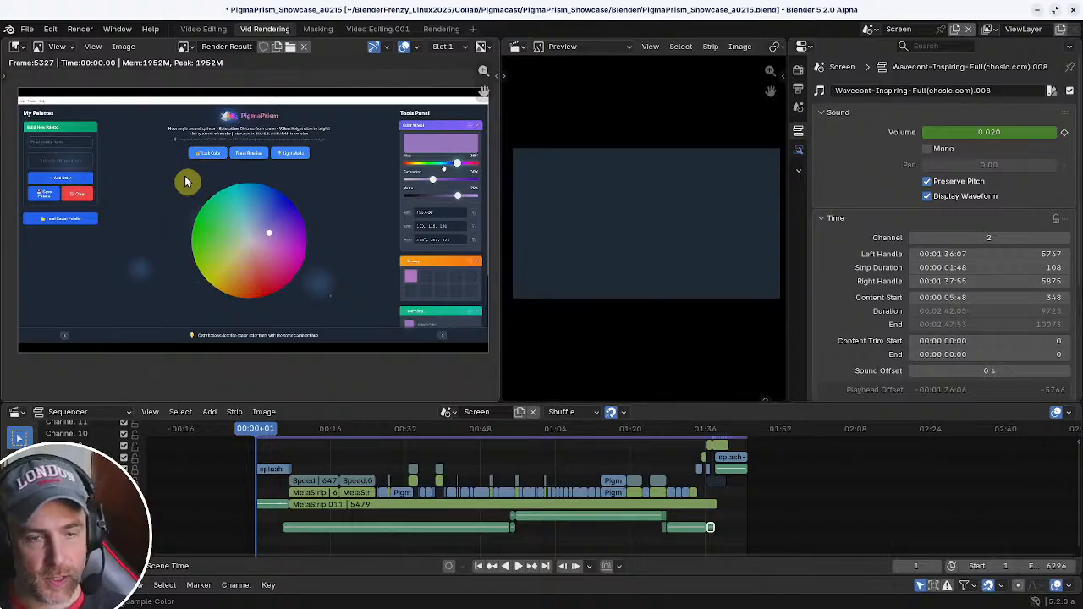
- Display the output properties and select Screen as the sequencer's scene
left_click(800, 89)
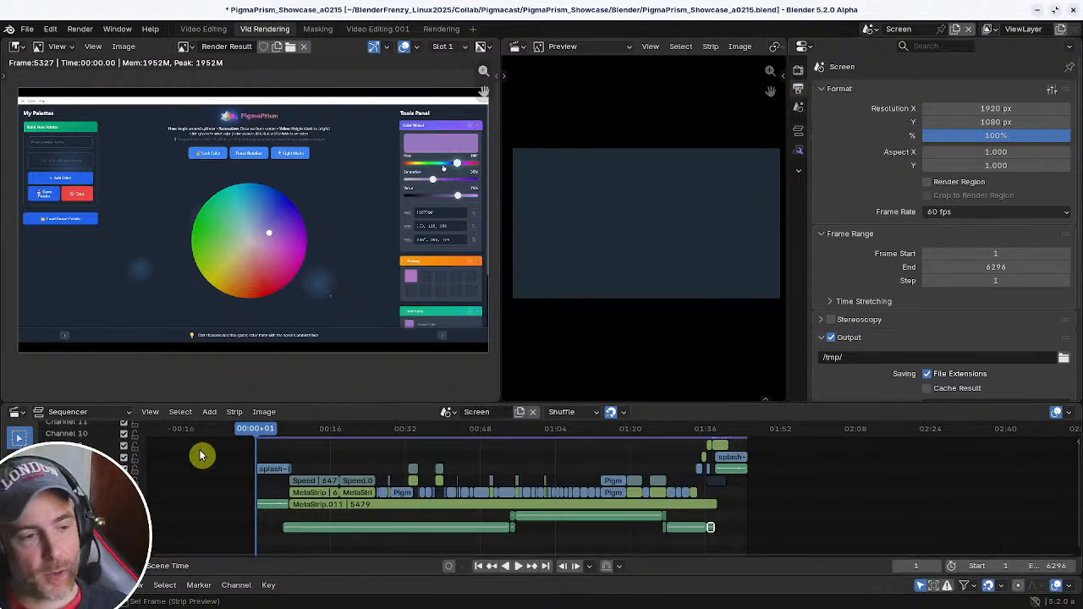
left_click(454, 413)
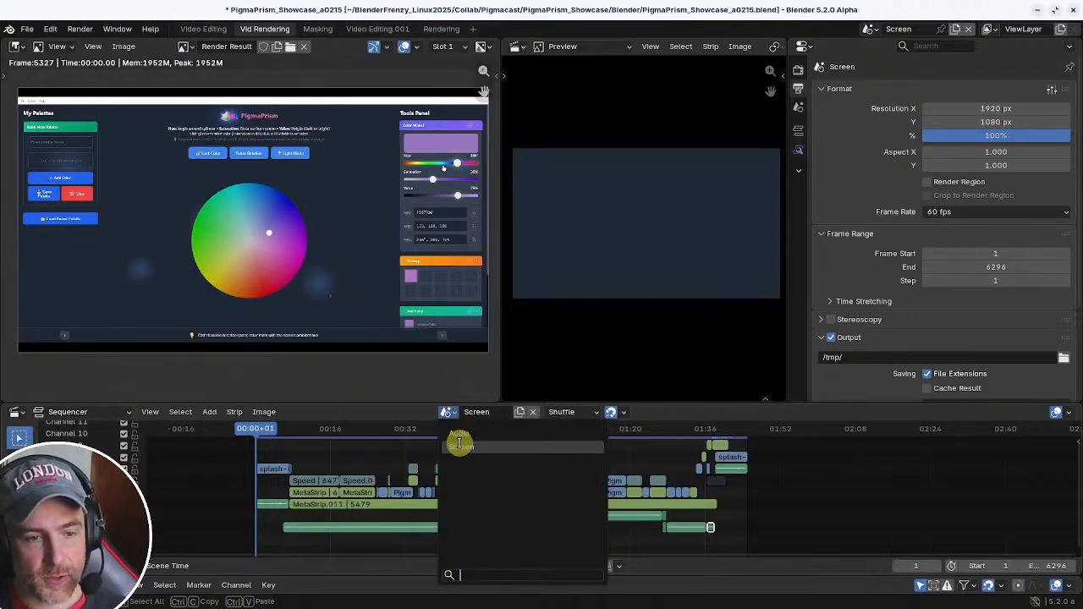
left_click(457, 449)
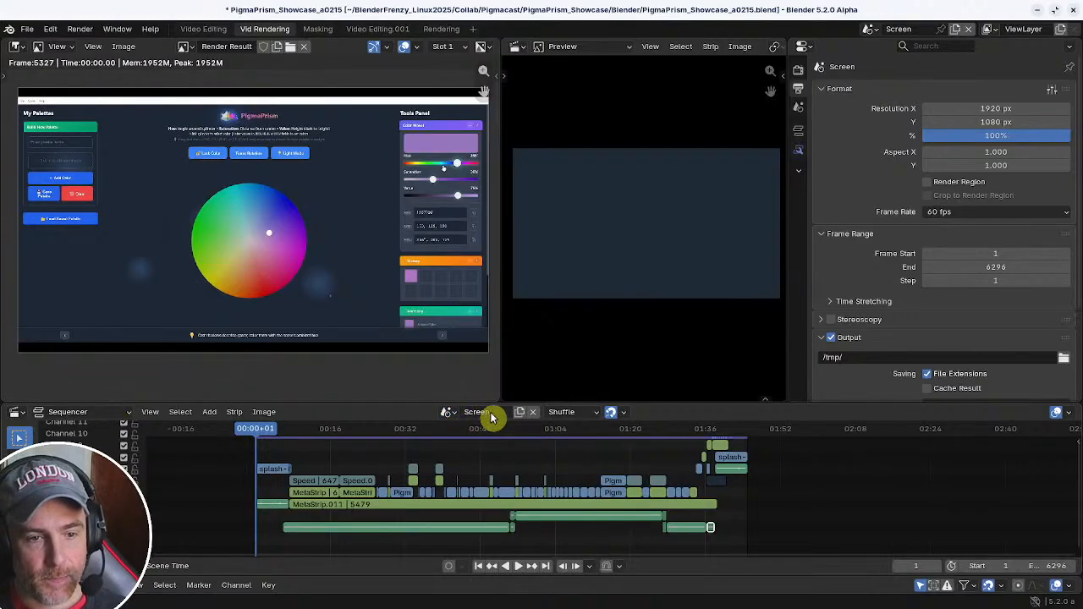
- Compare the output settings of the Audio and Screen scenes, ending with Screen as the active scene
left_click(876, 33)
left_click(875, 32)
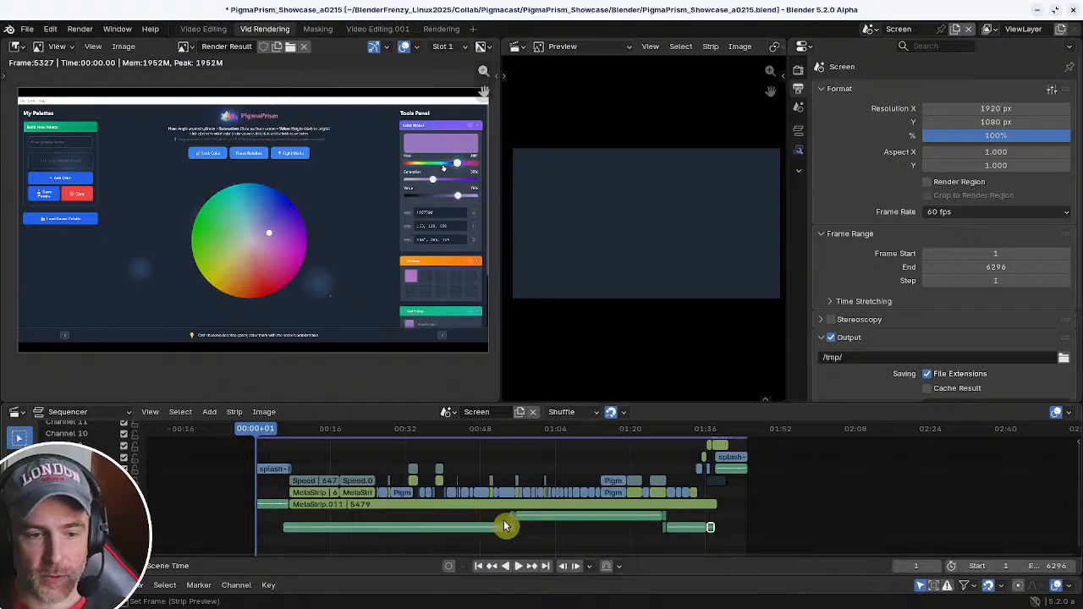
left_click(872, 32)
left_click(875, 53)
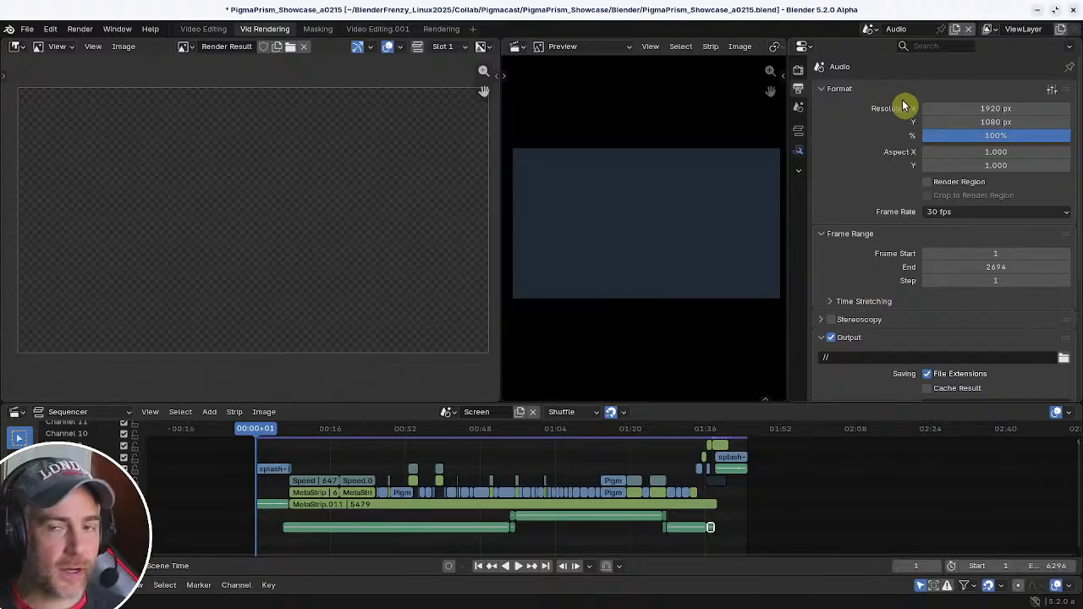
left_click(876, 34)
left_click(882, 61)
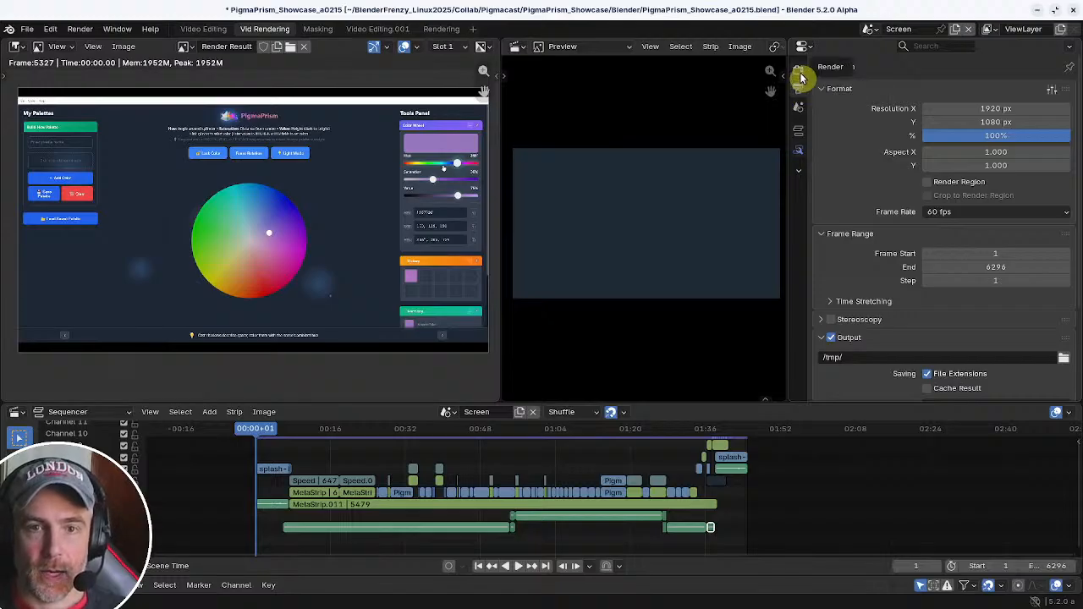
scroll(856, 150, "down", 2)
scroll(857, 151, "up", 2)
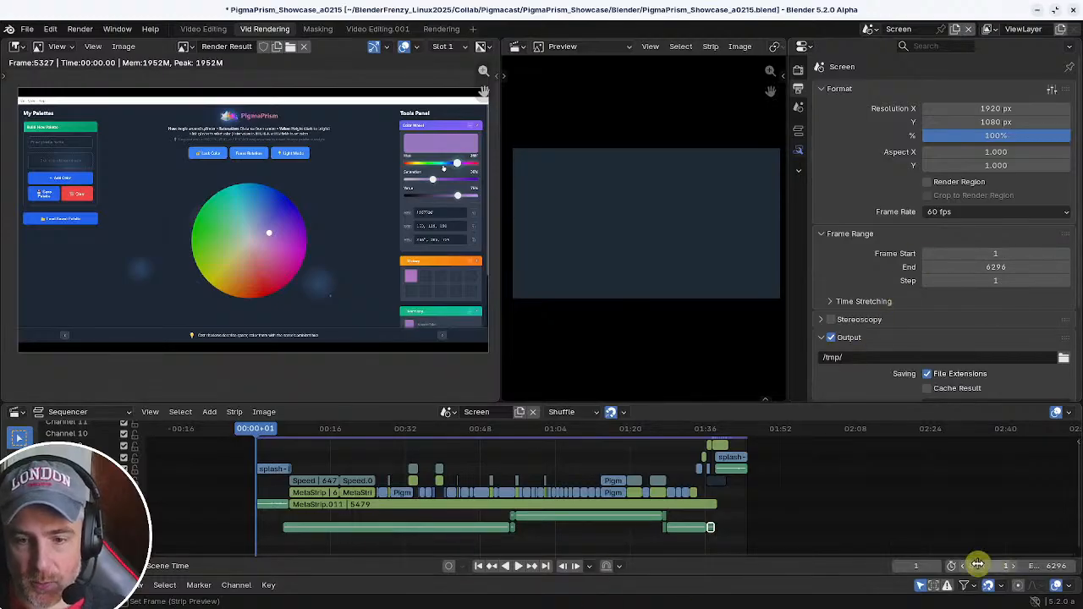
- Collapse the Frame Range settings and set the render output path to //
left_click(821, 235)
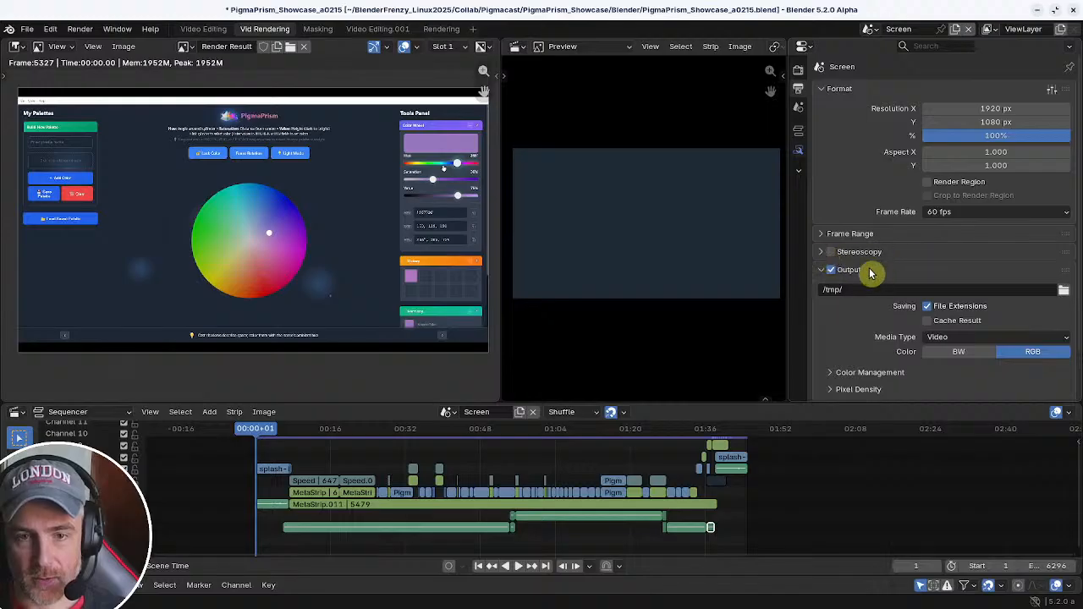
scroll(837, 280, "down", 2)
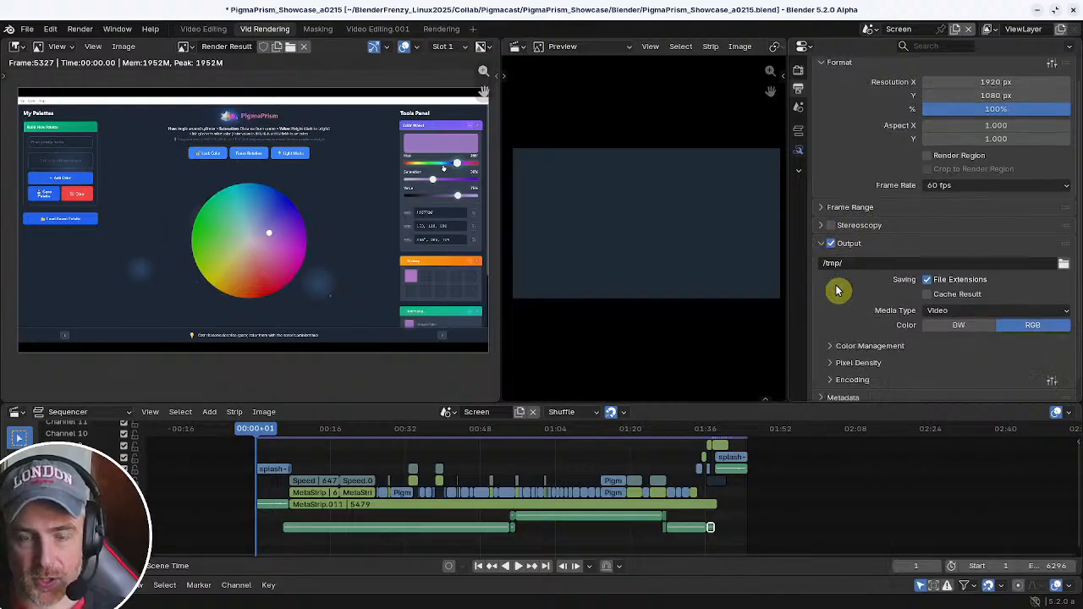
left_click(851, 238)
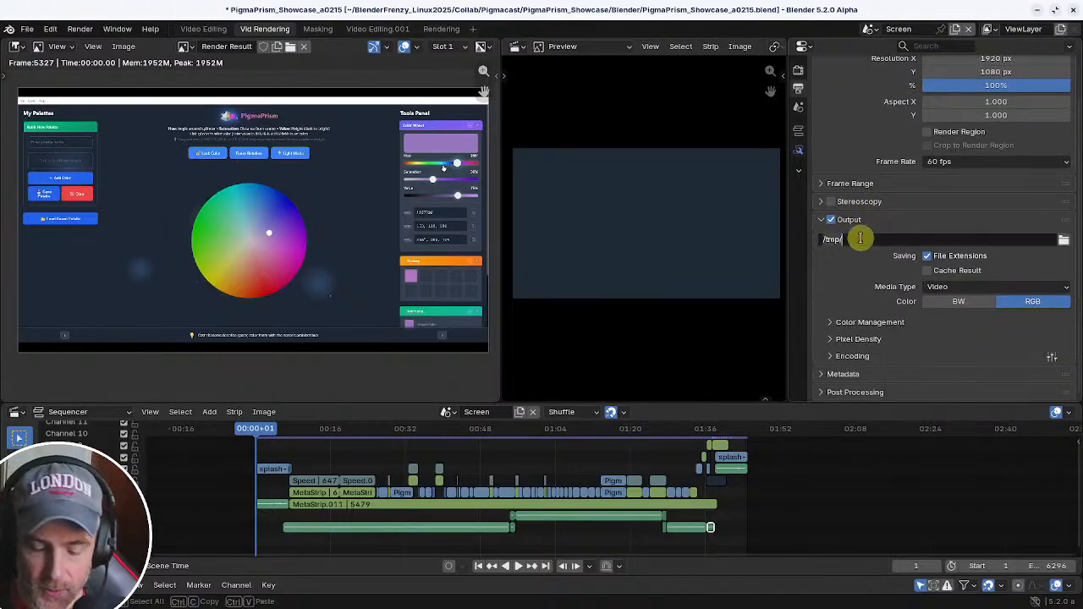
type("//")
key("Return")
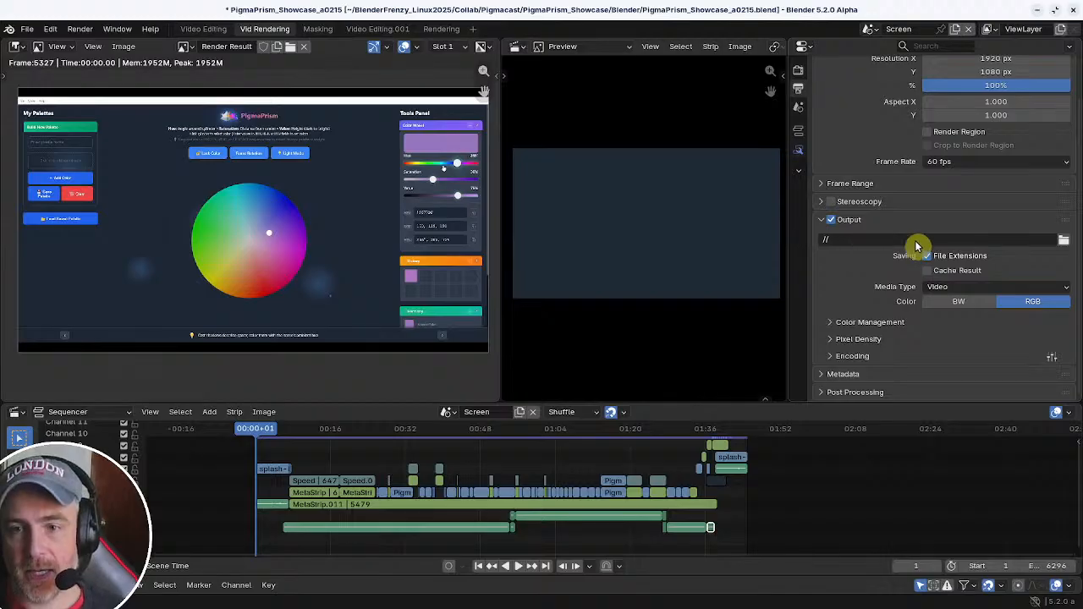
- Browse for the output location, create a Renders_Draft folder in the PigmaPrism_Showcase project folder and open it
left_click(1063, 240)
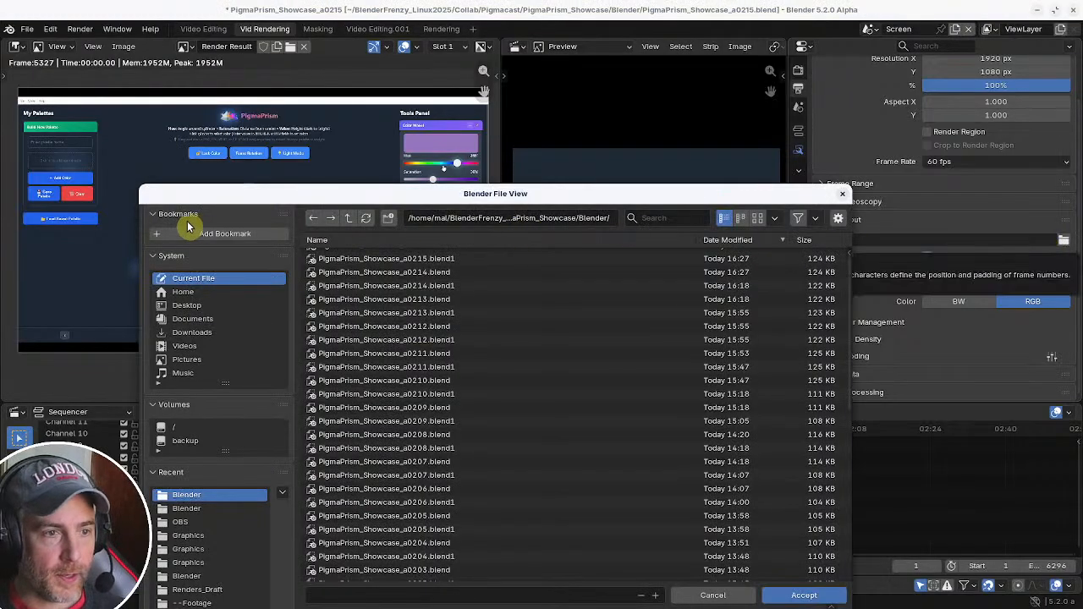
left_click_drag(165, 214, 188, 407)
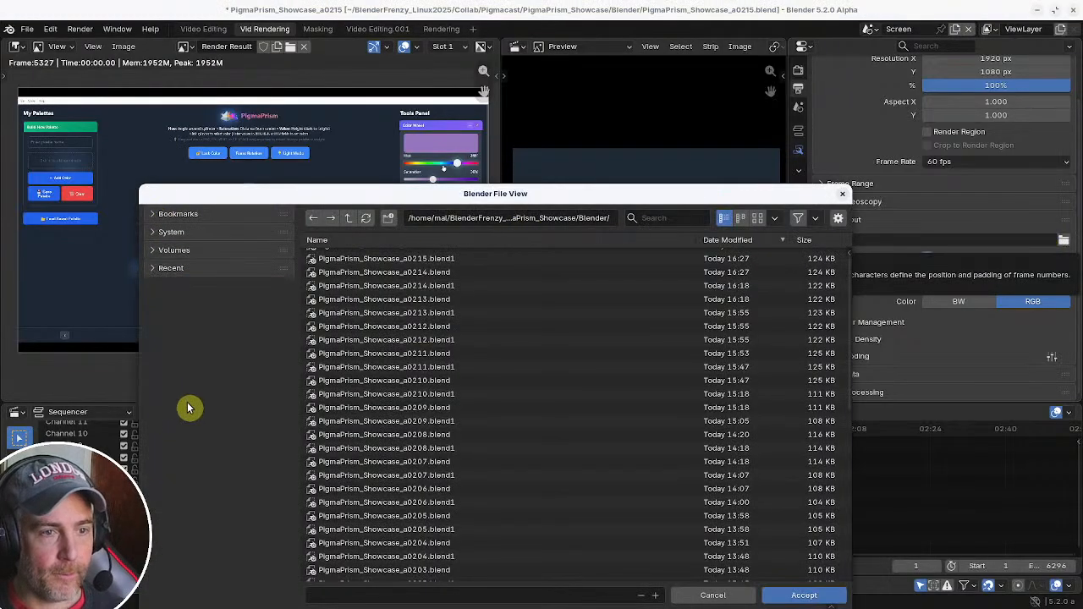
left_click(347, 220)
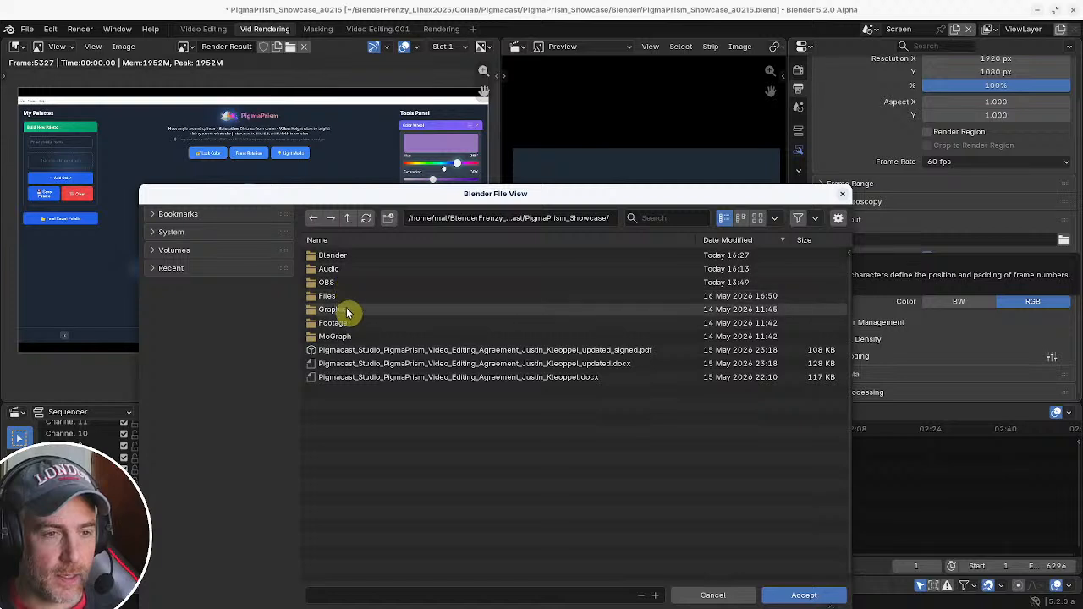
left_click(385, 218)
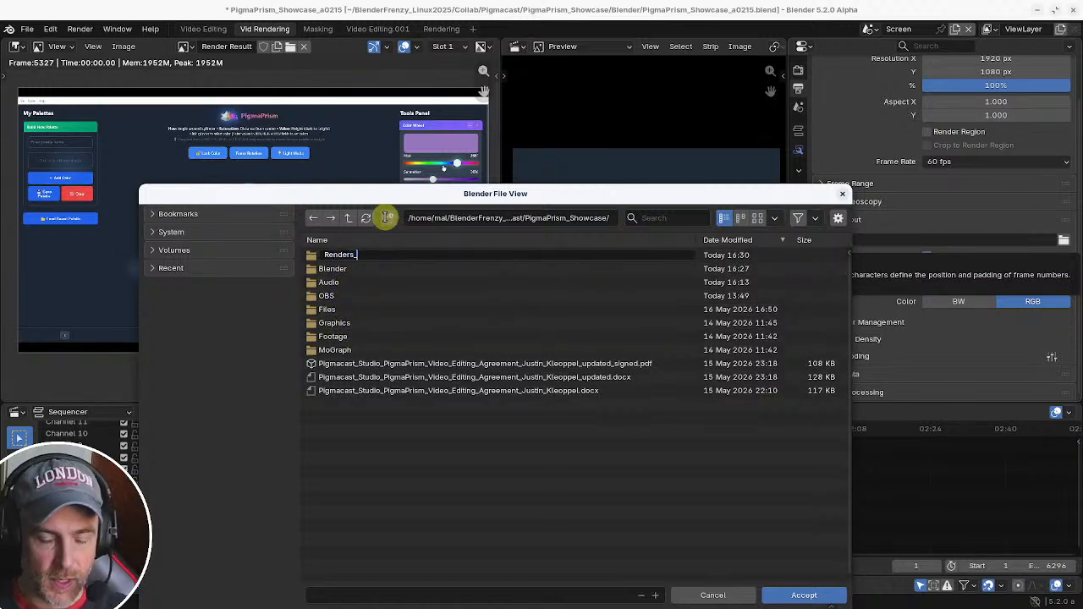
type("Renders_Draft")
key("Return")
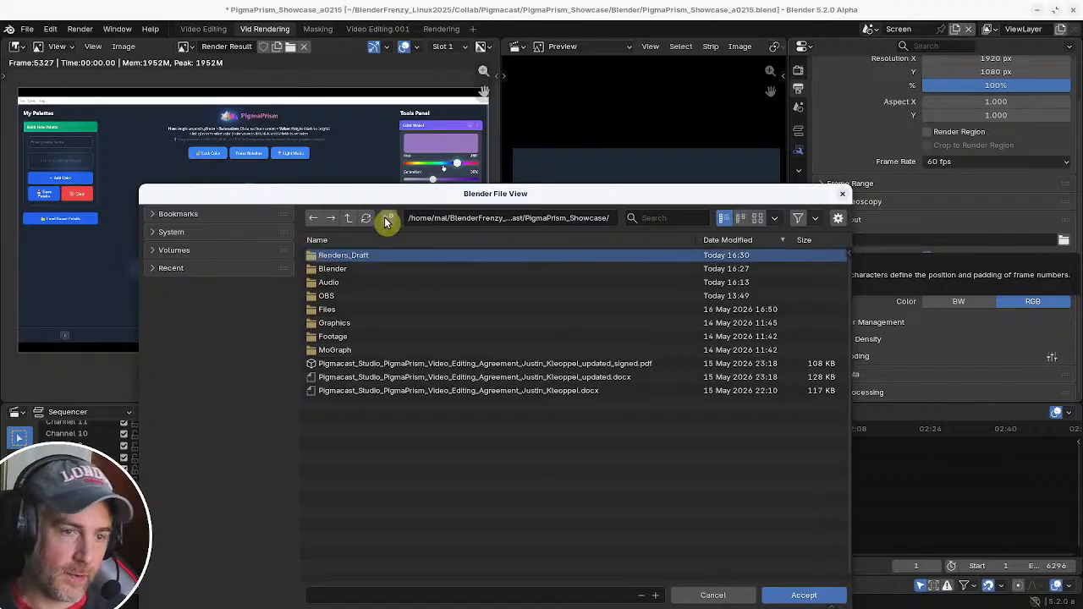
double_click(335, 254)
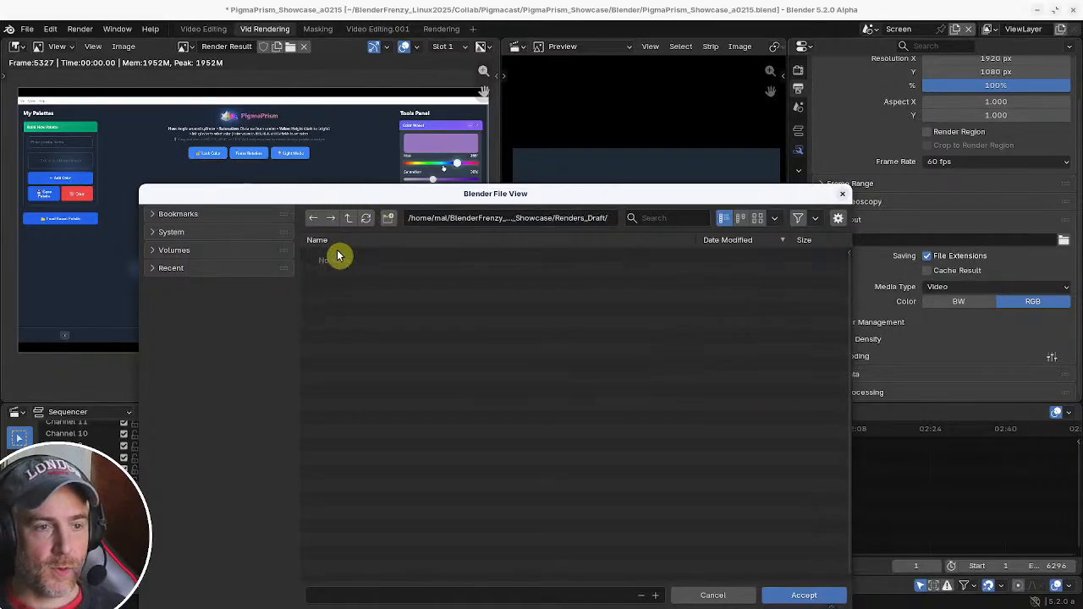
- Enter PigmaPrism_Showcase_a0216.mkv as the output file name in the Renders_Draft folder
left_click_drag(450, 194, 448, 193)
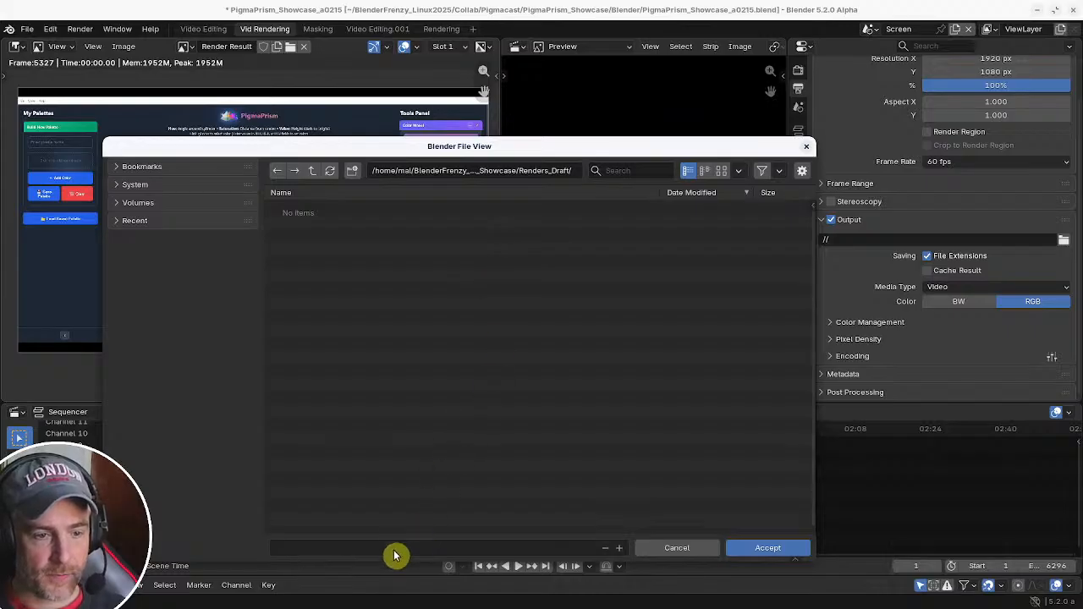
left_click(350, 548)
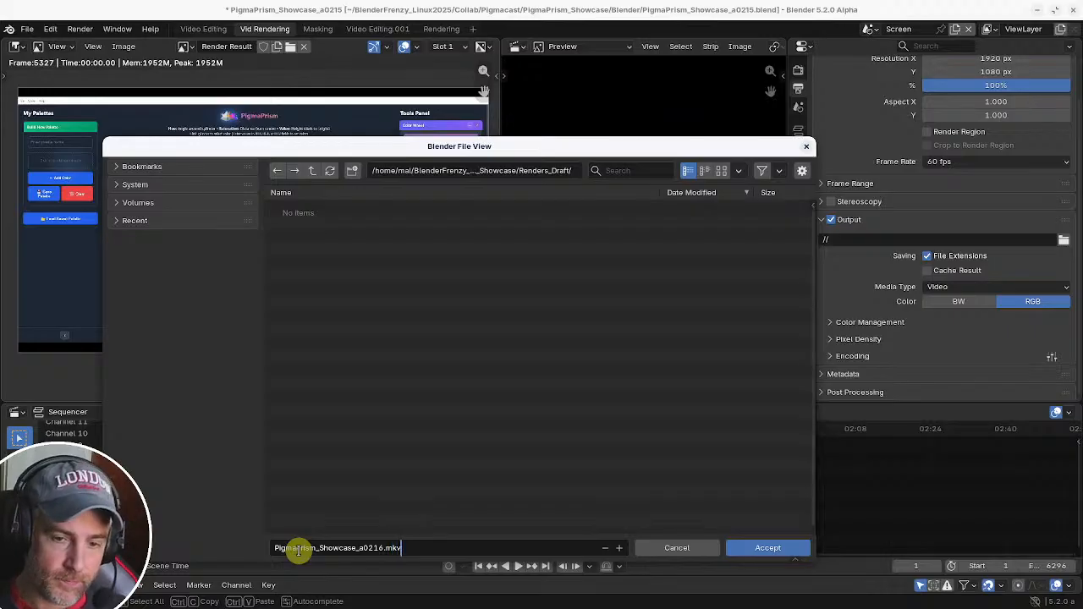
key("Return")
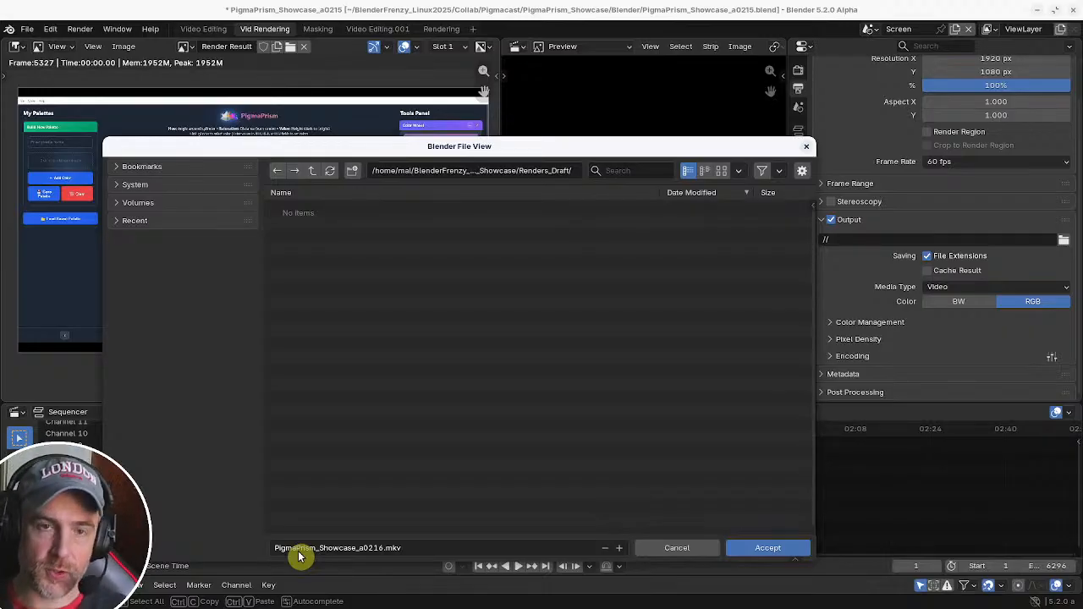
- Accept PigmaPrism_Showcase_a0216.mkv in the Renders_Draft folder as the render output path
key("Return")
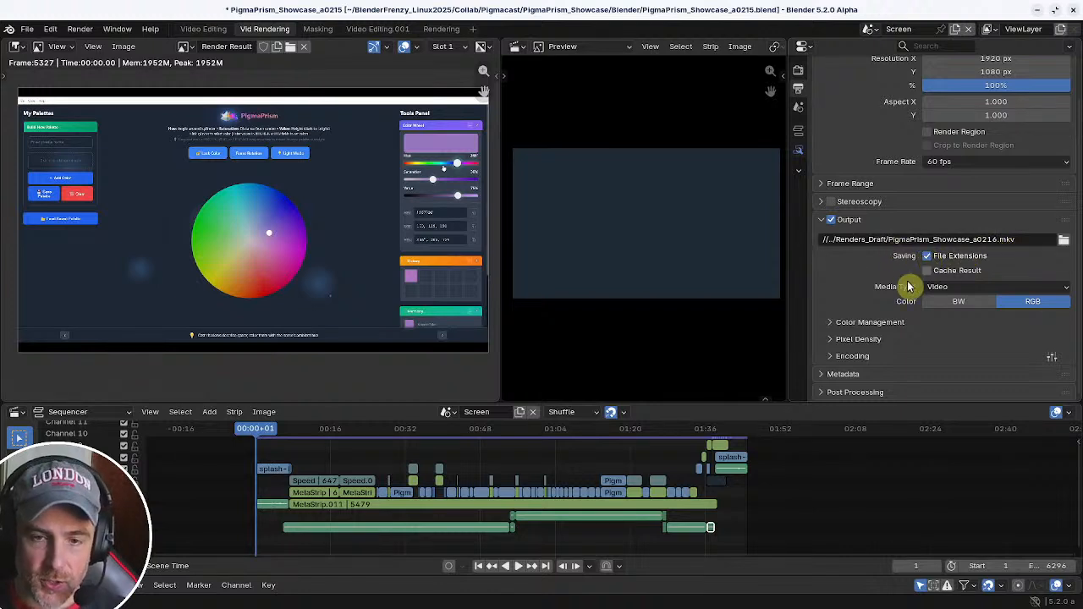
- Examine the output's Color Management override options and Pixel Density settings, leaving Color Management on Follow Scene
left_click(834, 323)
scroll(876, 334, "down", 3)
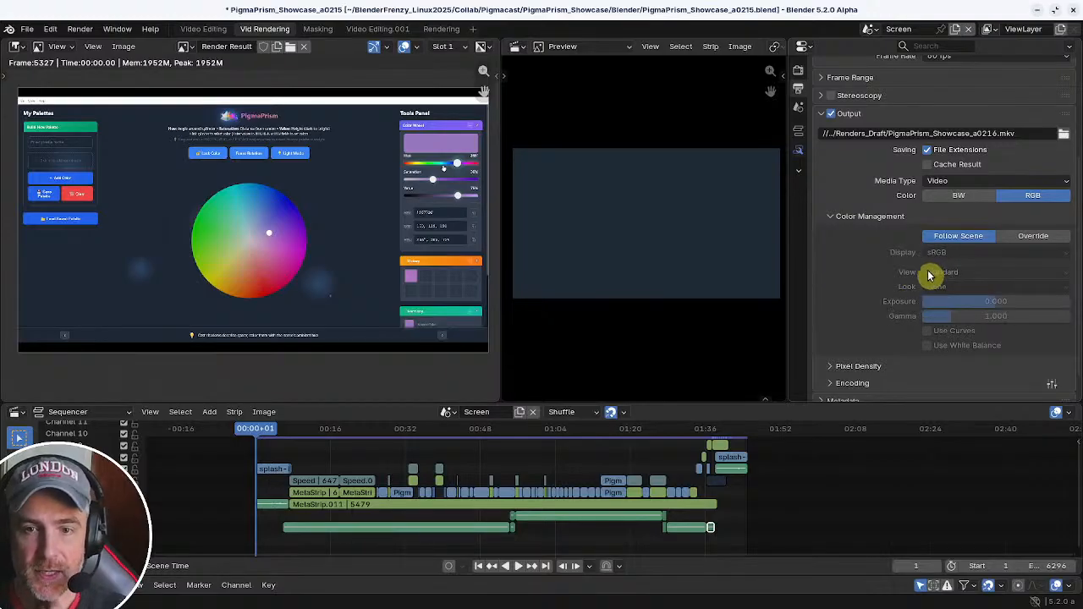
left_click(1016, 236)
left_click(970, 273)
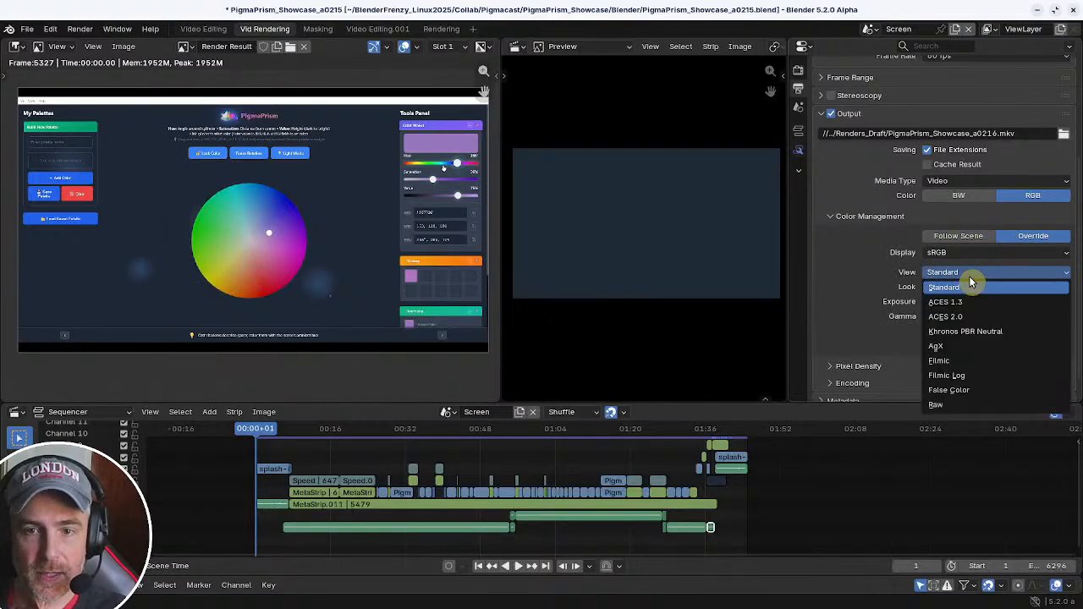
left_click(965, 287)
left_click(959, 236)
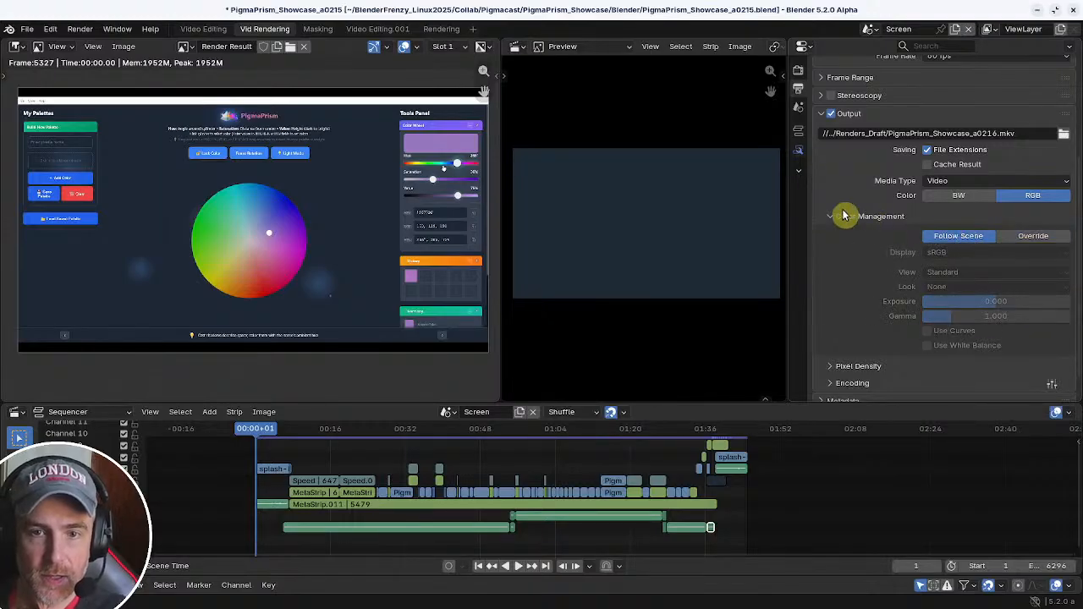
left_click(843, 216)
left_click(834, 339)
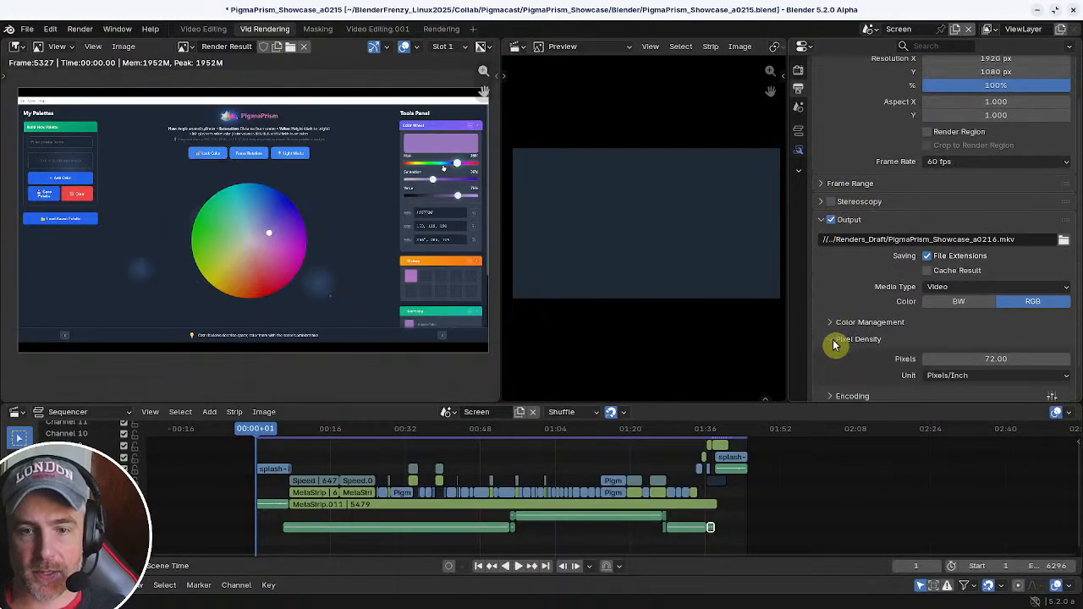
scroll(833, 345, "down", 2)
left_click(834, 300)
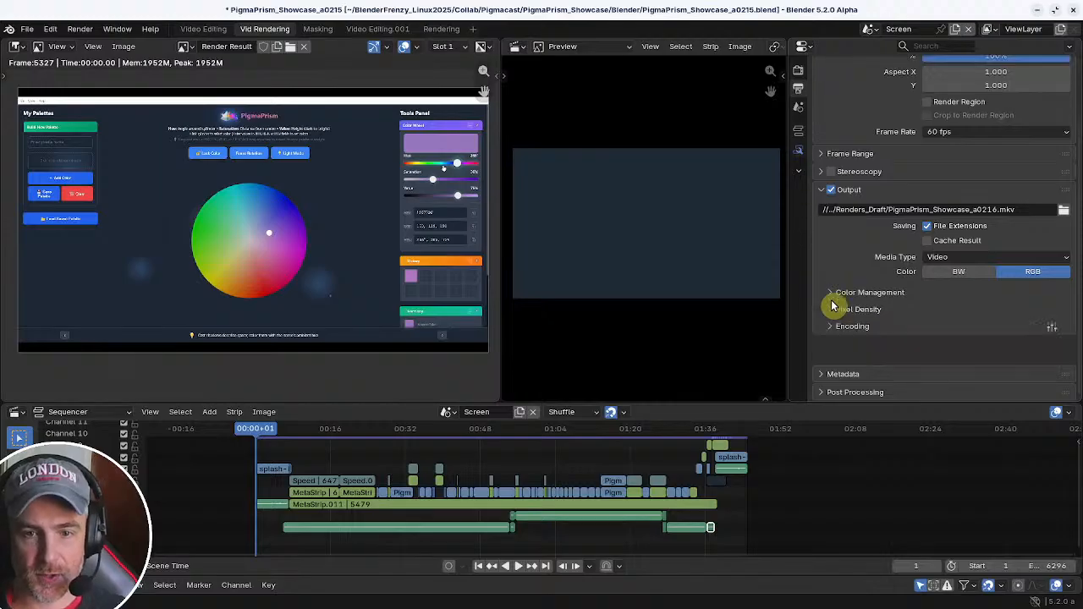
- Apply the "H264 in Matroska for scrubbing" preset to the output encoding and save the project file
left_click(833, 355)
scroll(894, 319, "down", 7)
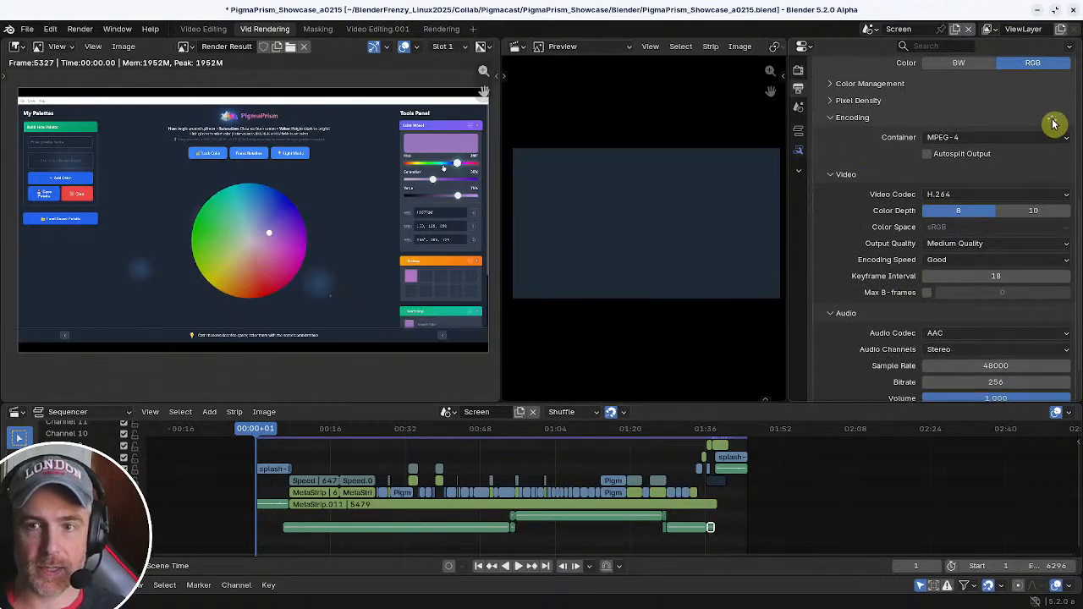
left_click(1054, 123)
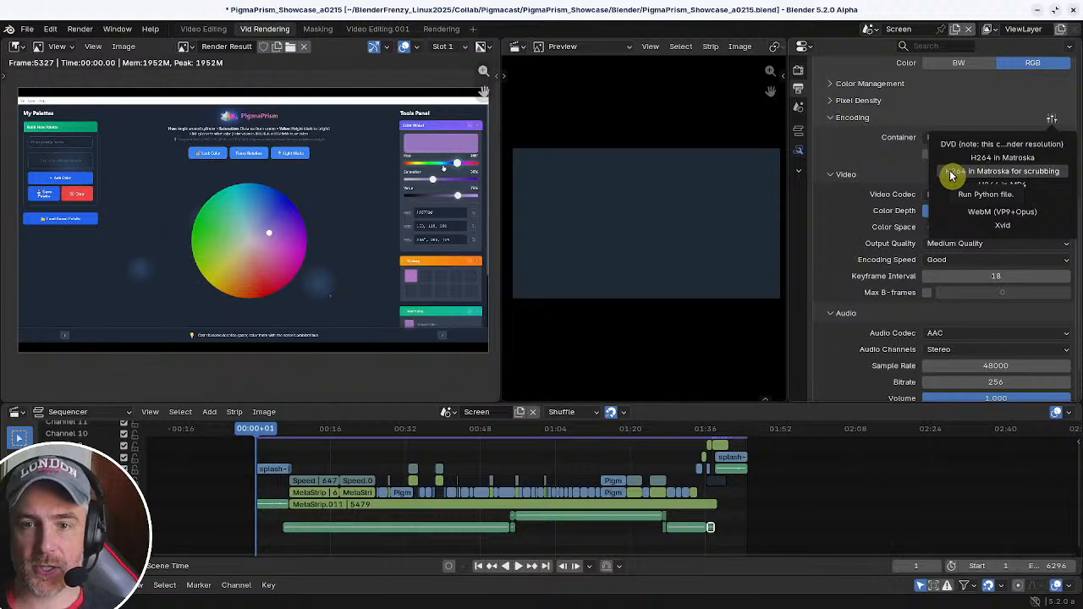
left_click(1052, 174)
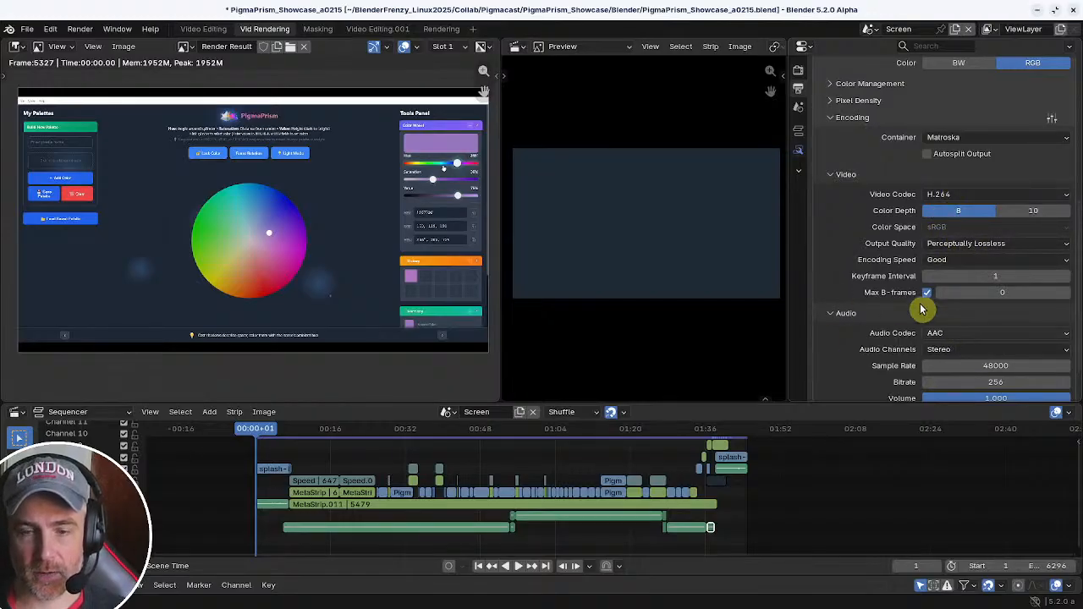
scroll(947, 360, "down", 2)
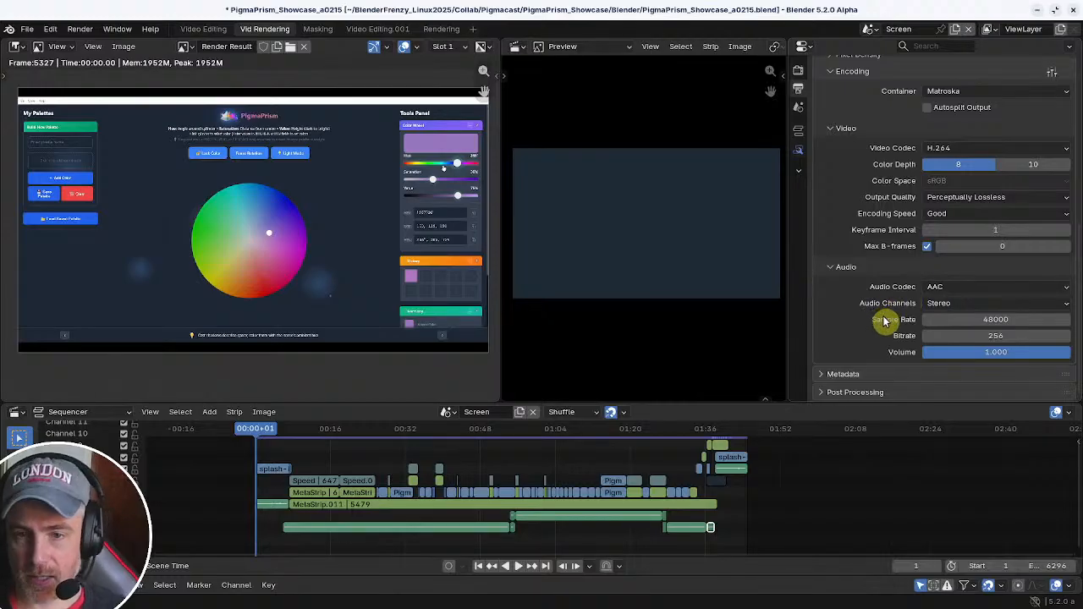
scroll(884, 320, "up", 10)
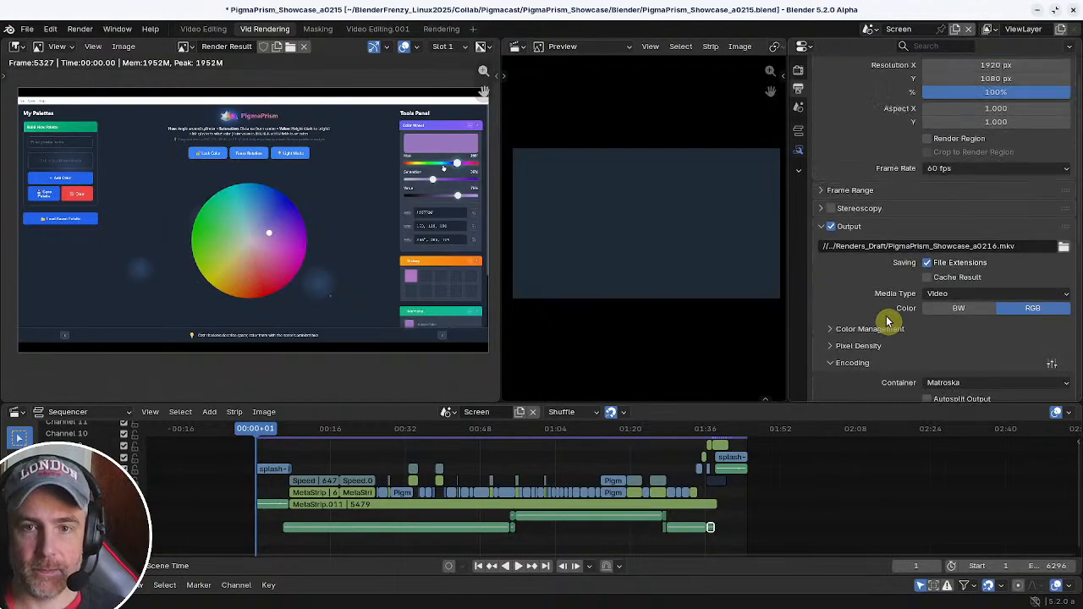
scroll(887, 320, "up", 1)
scroll(886, 320, "down", 8)
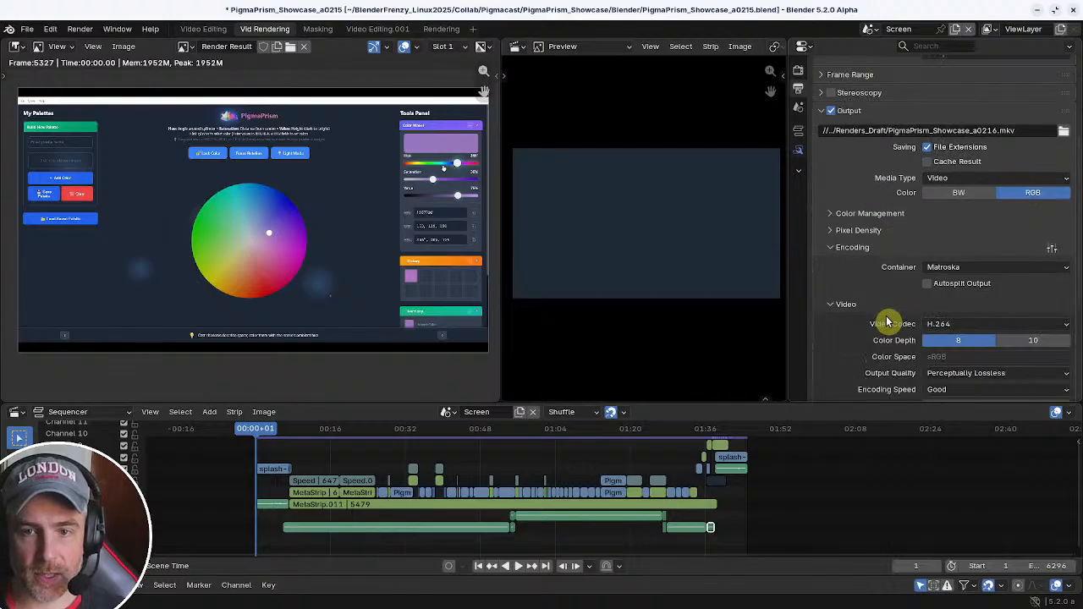
scroll(886, 320, "up", 6)
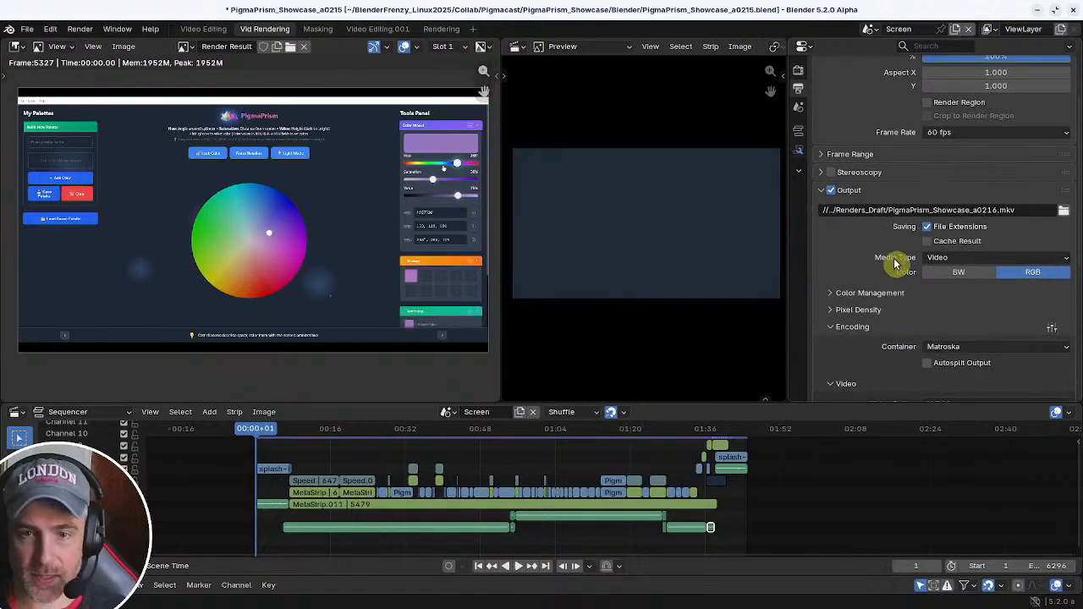
key("ctrl+s")
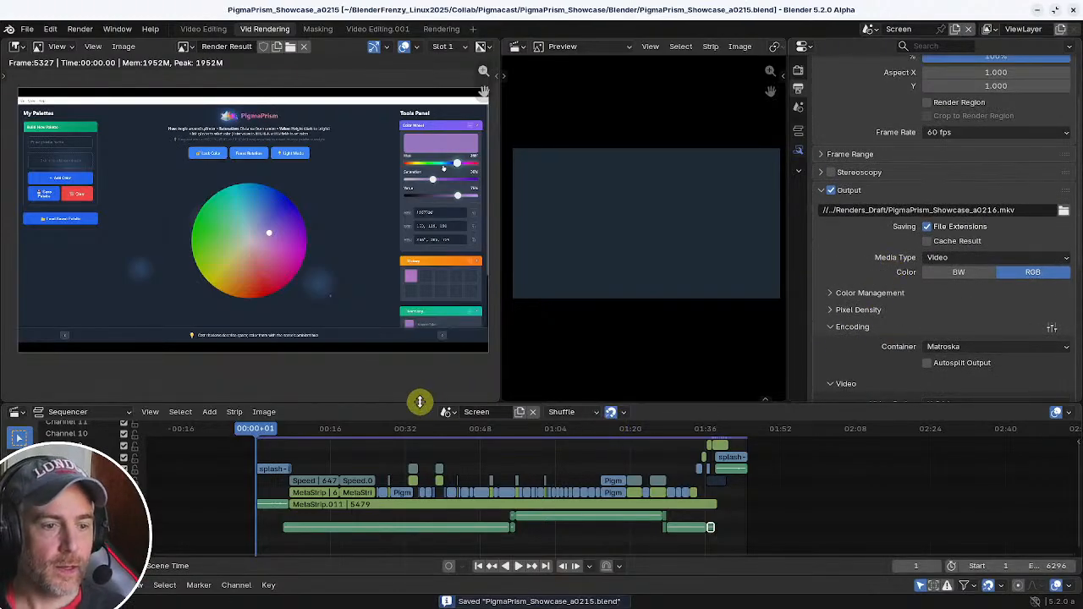
- Turn off Compositing in the Post Processing pipeline, keeping Sequencer enabled, and save the project file
left_click_drag(420, 401, 423, 397)
scroll(850, 298, "down", 3)
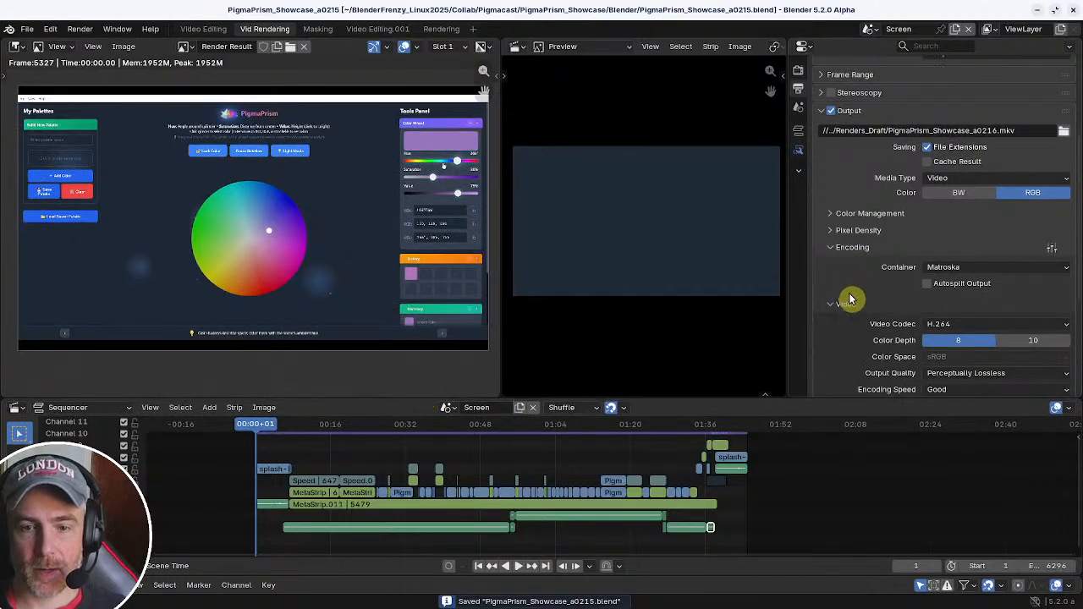
scroll(851, 302, "down", 5)
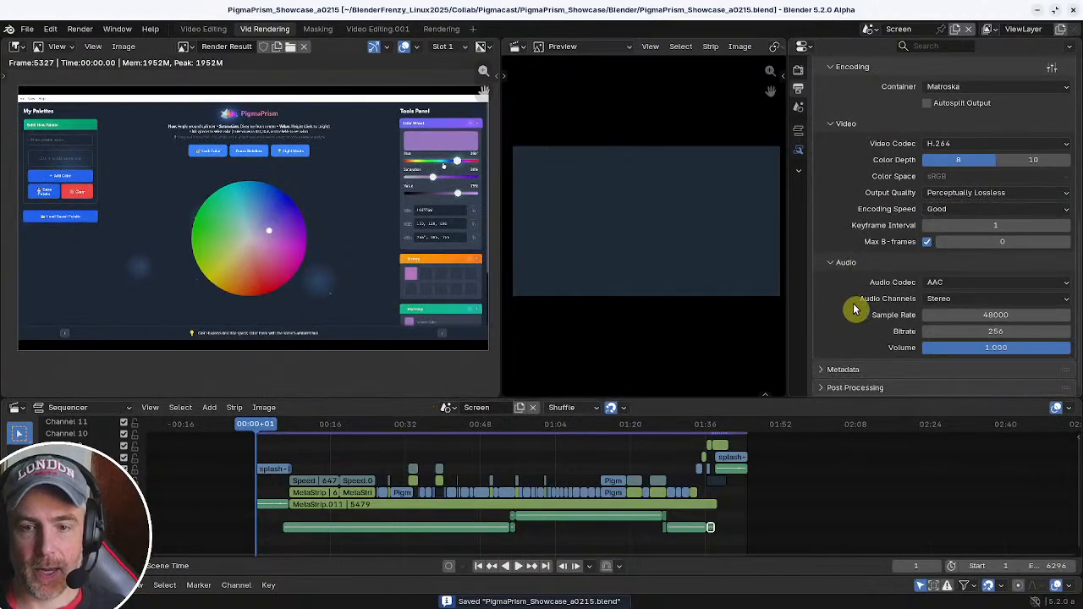
left_click(838, 389)
scroll(871, 304, "down", 2)
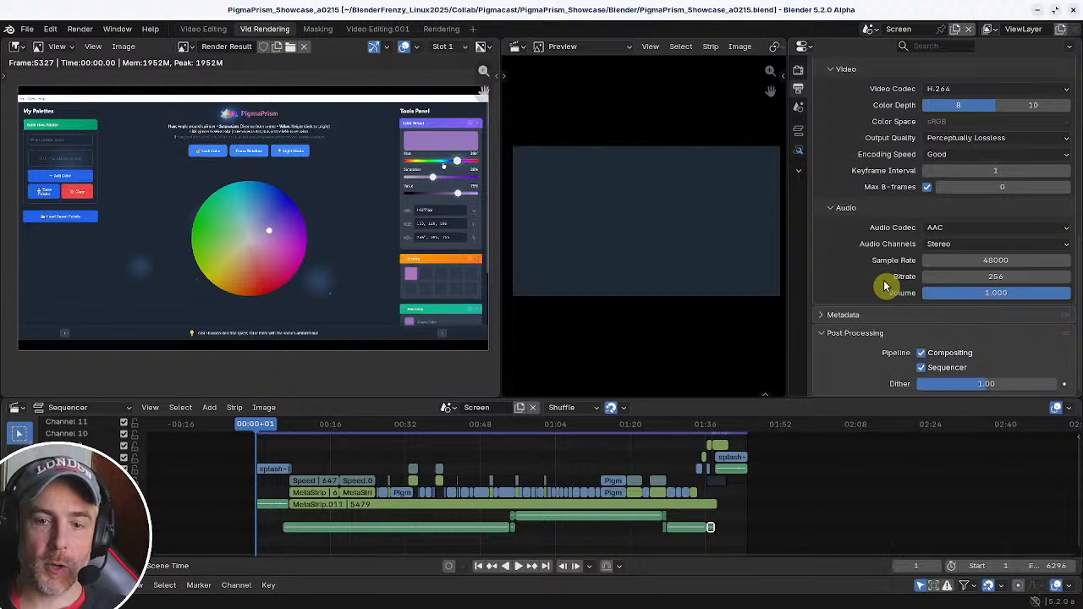
left_click(921, 353)
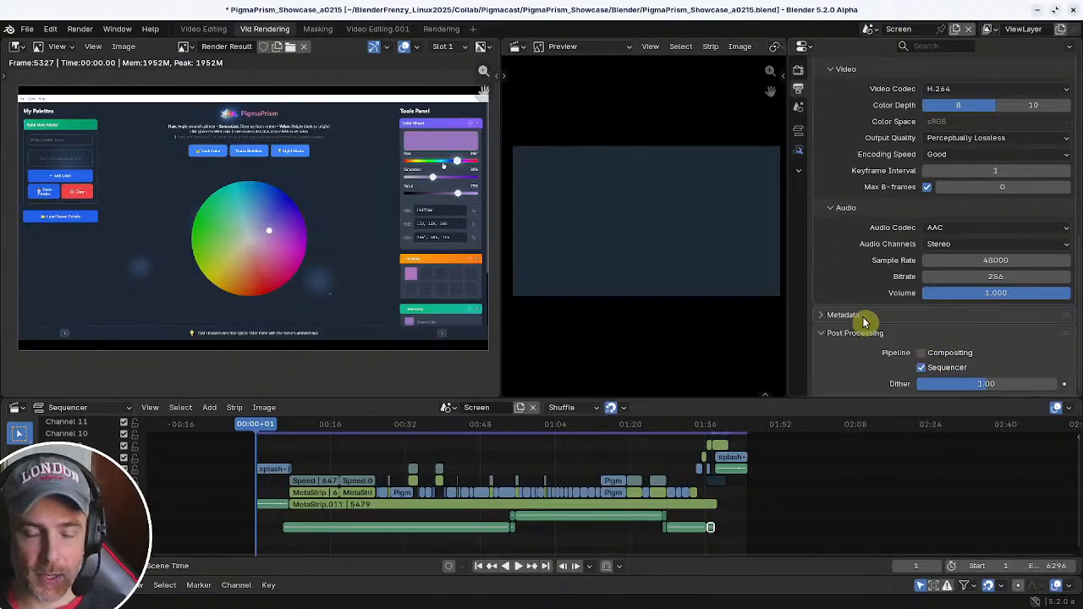
key("ctrl+s")
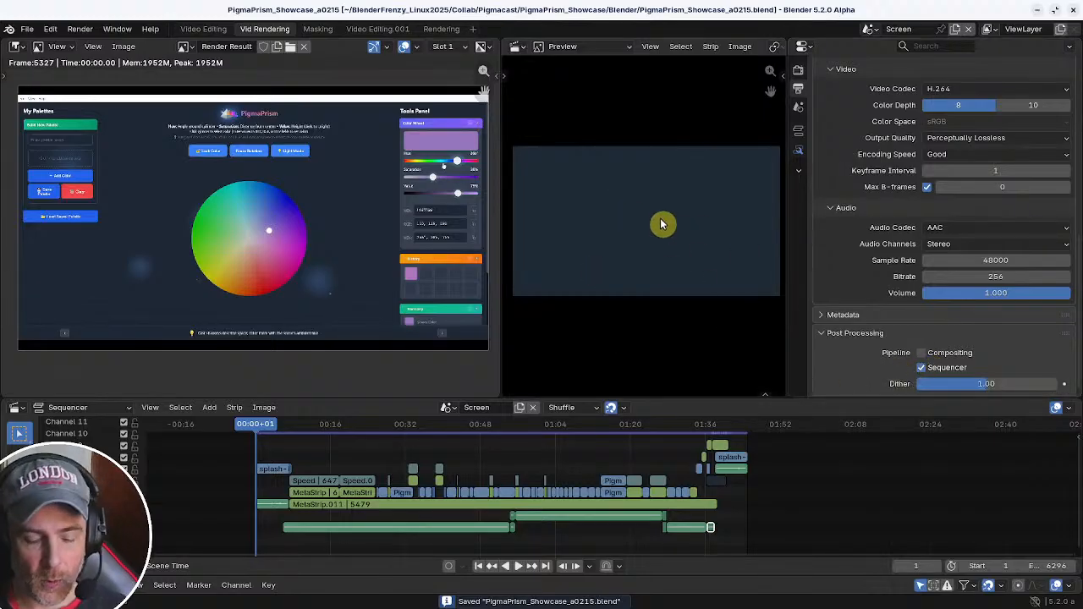
- Test-render single frames 1, 435, 796 and 1497 to compare the render result with the sequencer preview
key("ctrl+F12")
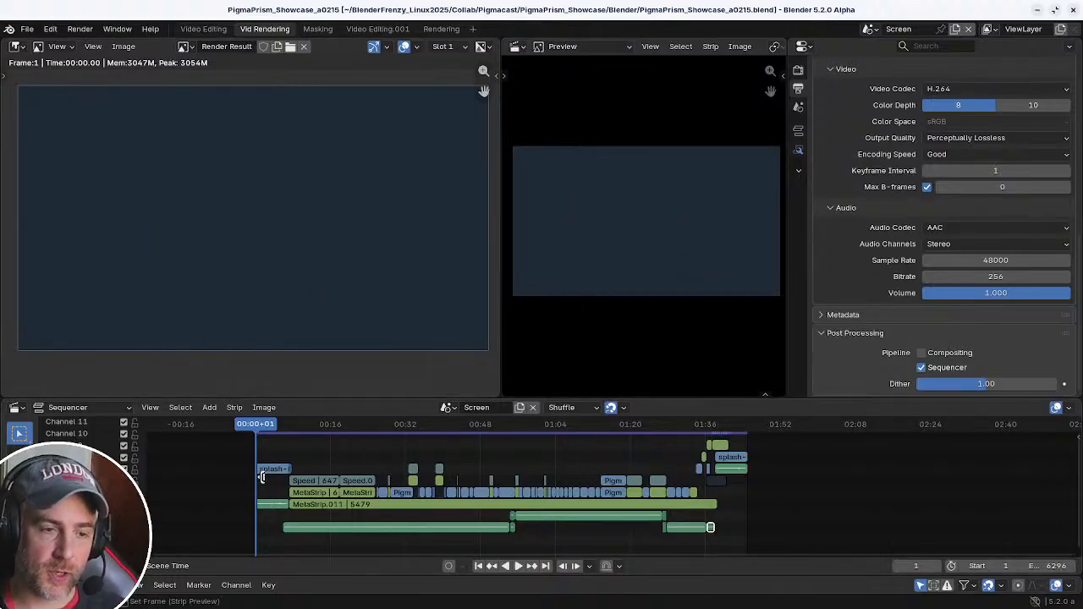
left_click(286, 428)
left_click_drag(286, 424, 274, 431)
key("space")
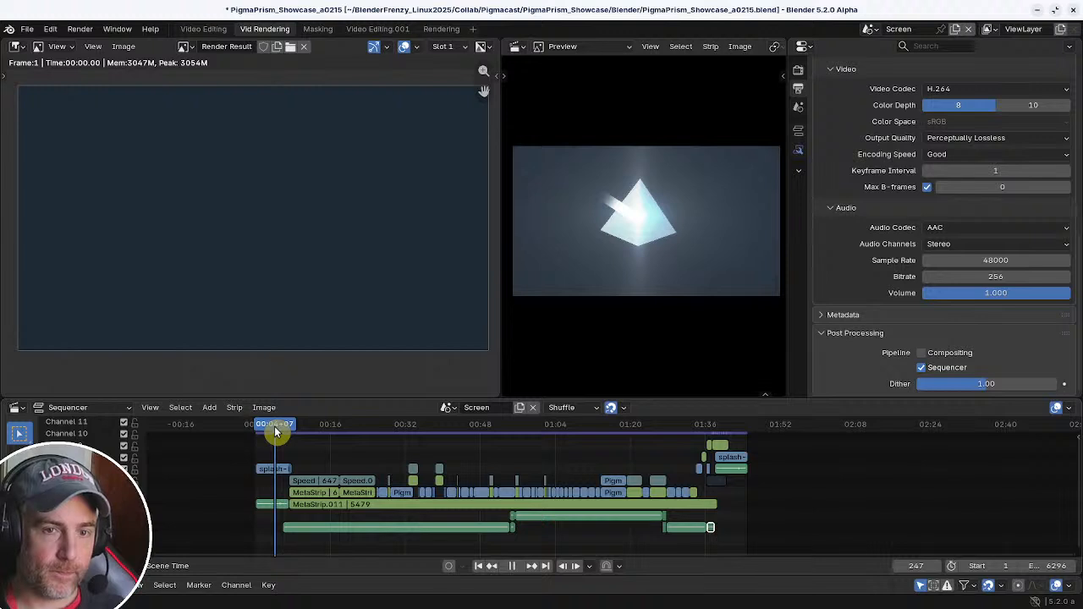
key("space")
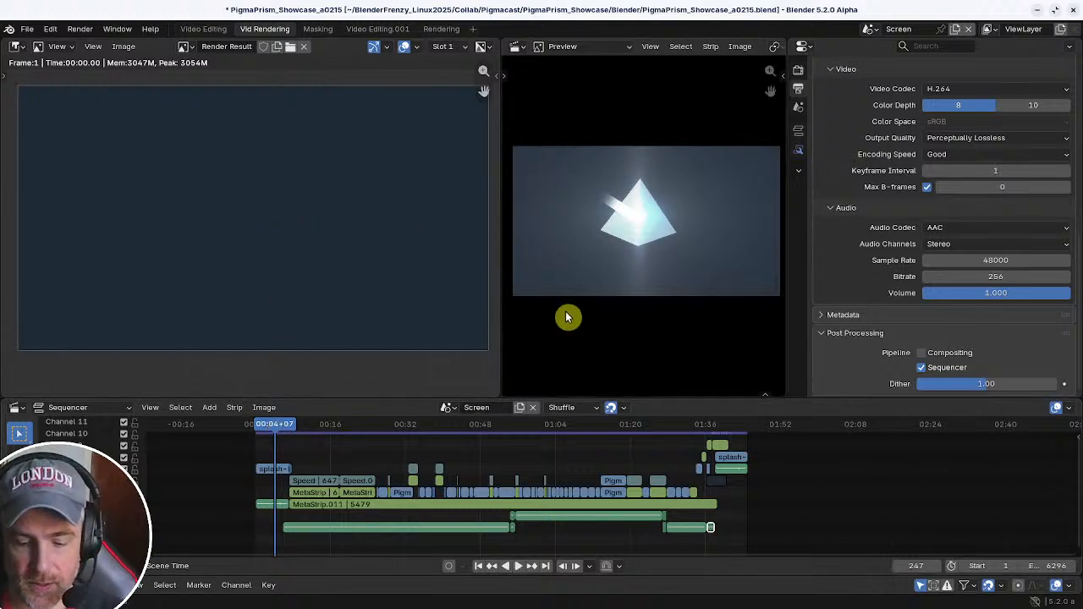
left_click_drag(285, 427, 290, 425)
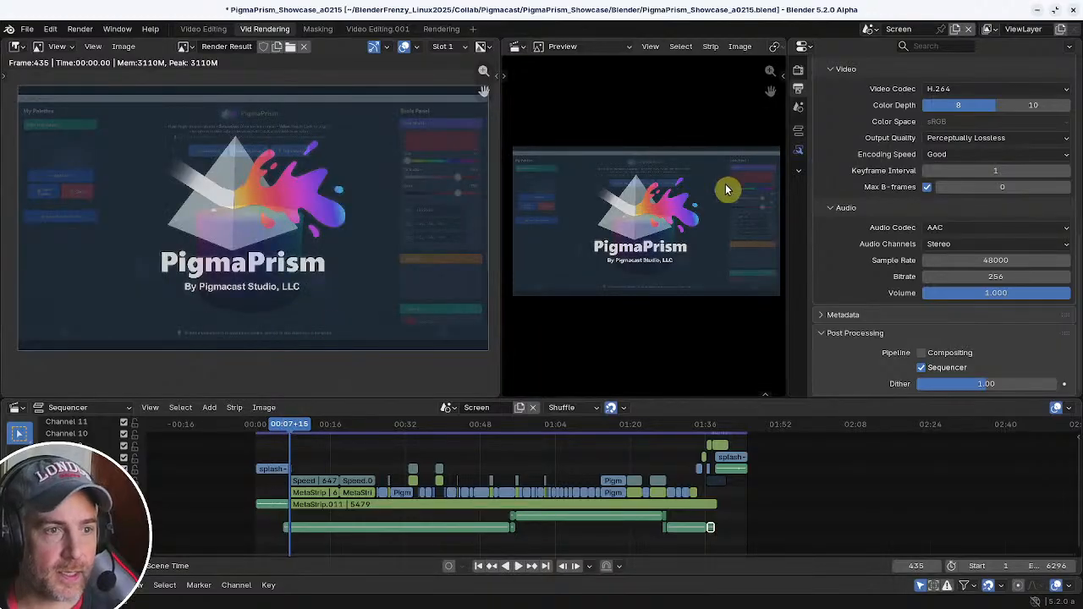
left_click(318, 428)
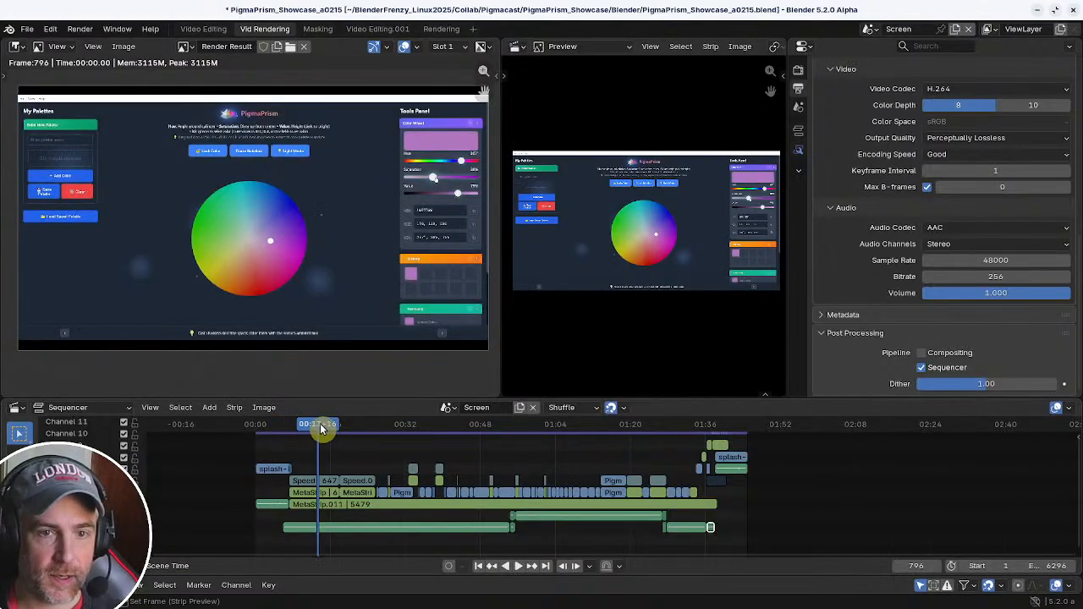
left_click(373, 429)
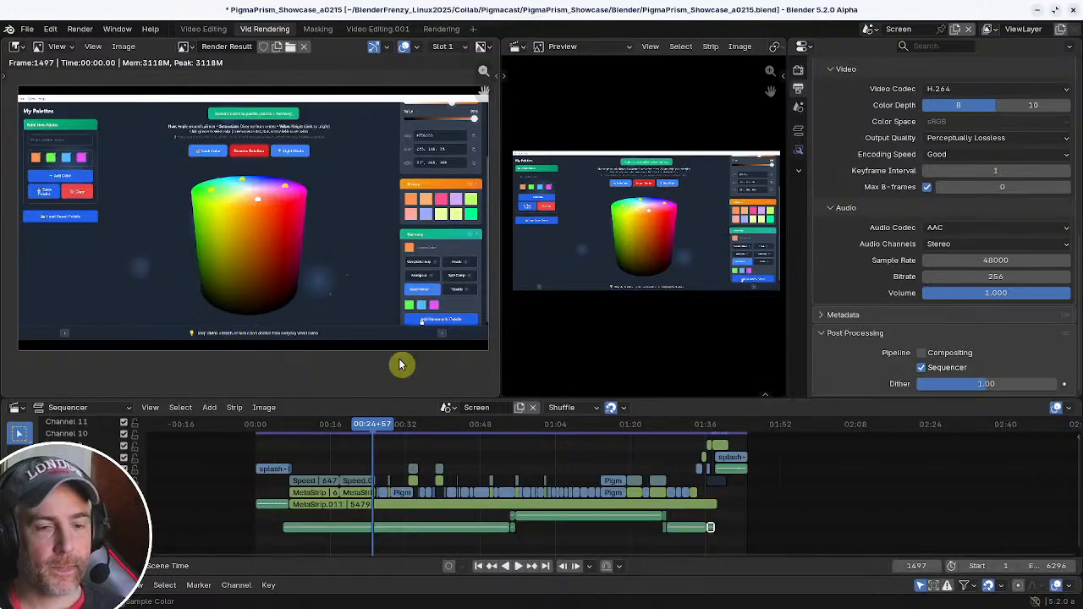
- Test-render single frames 2905, 3945, 4227 and 5101 from the middle and later parts of the timeline
left_click(482, 429)
key("space")
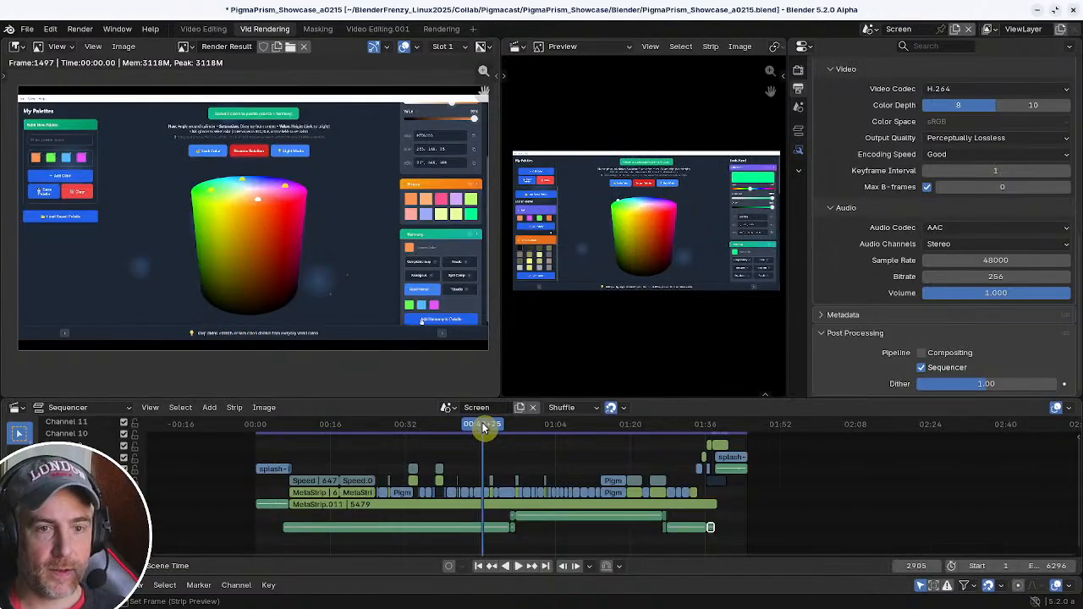
key("F12")
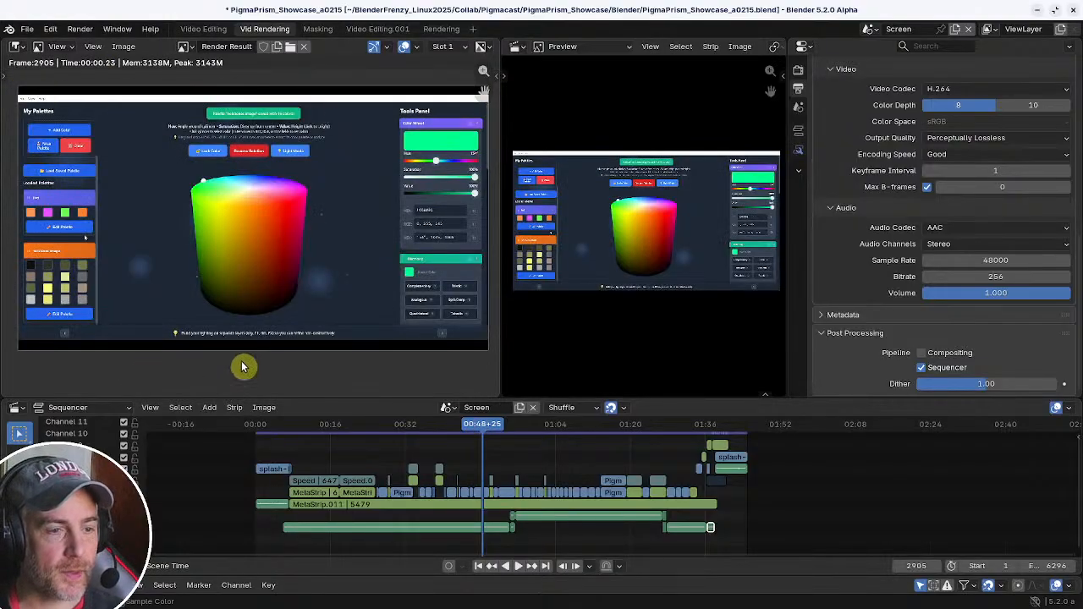
left_click(565, 429)
key("space")
key("F12")
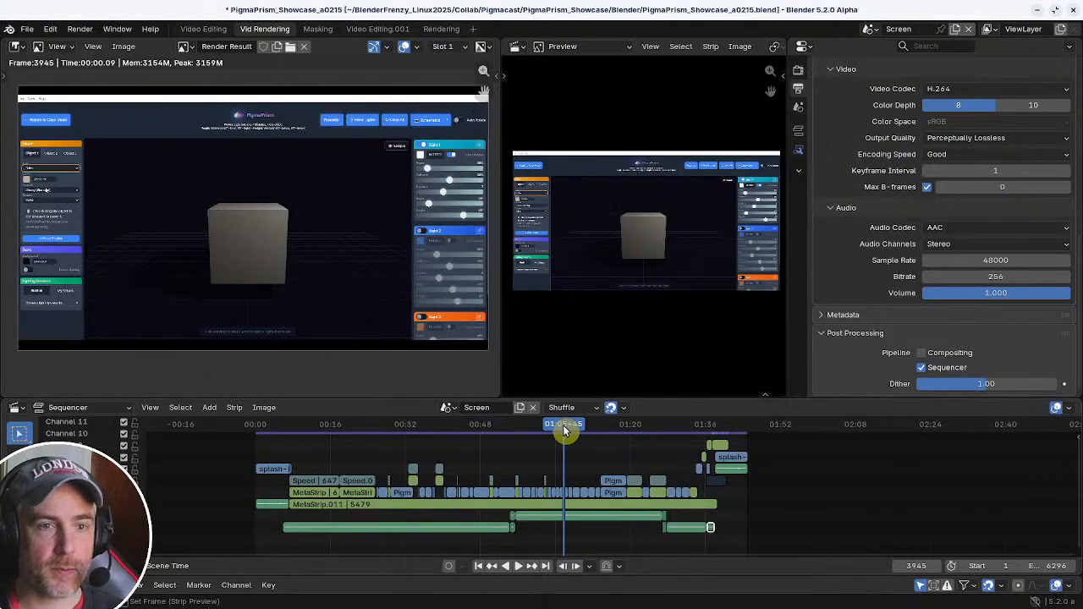
left_click(587, 426)
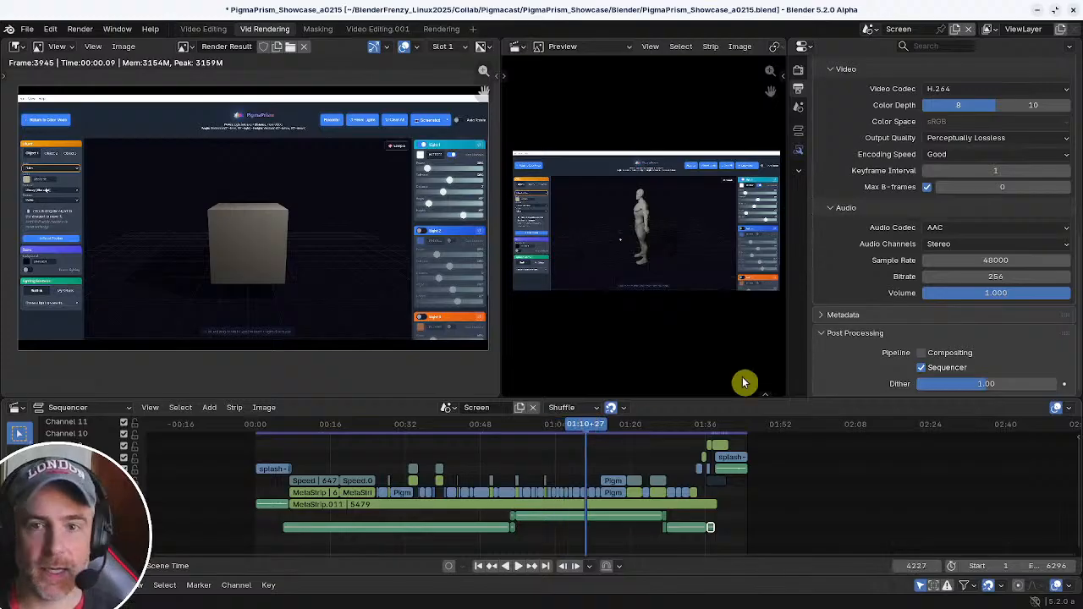
key("F12")
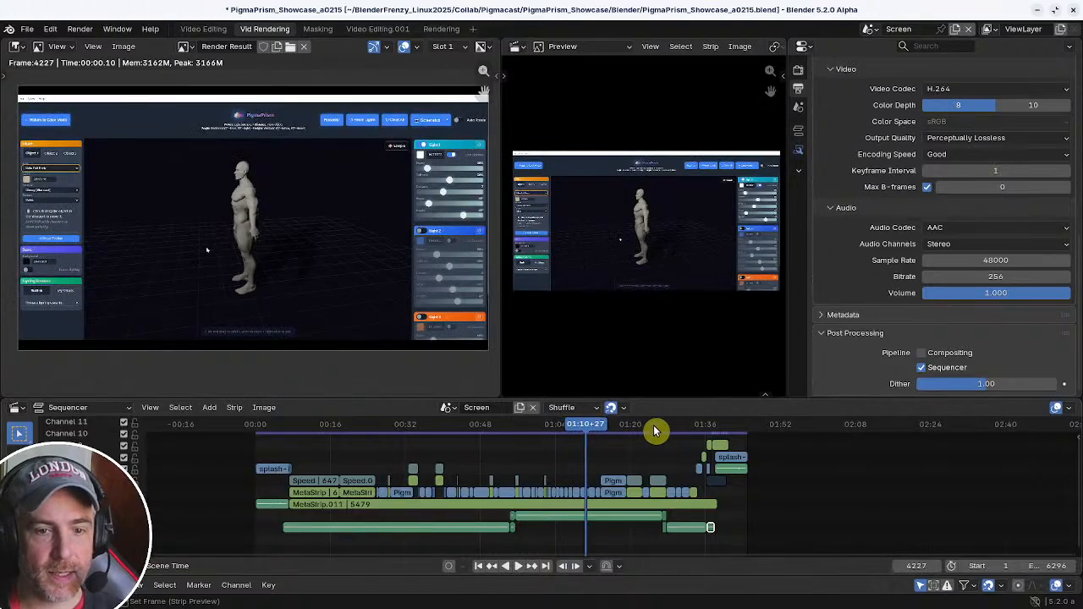
left_click_drag(655, 430, 664, 430)
- Test-render single frames 1099, 760, 1323 and 5975 to compare each render result with the sequencer preview
left_click(342, 433)
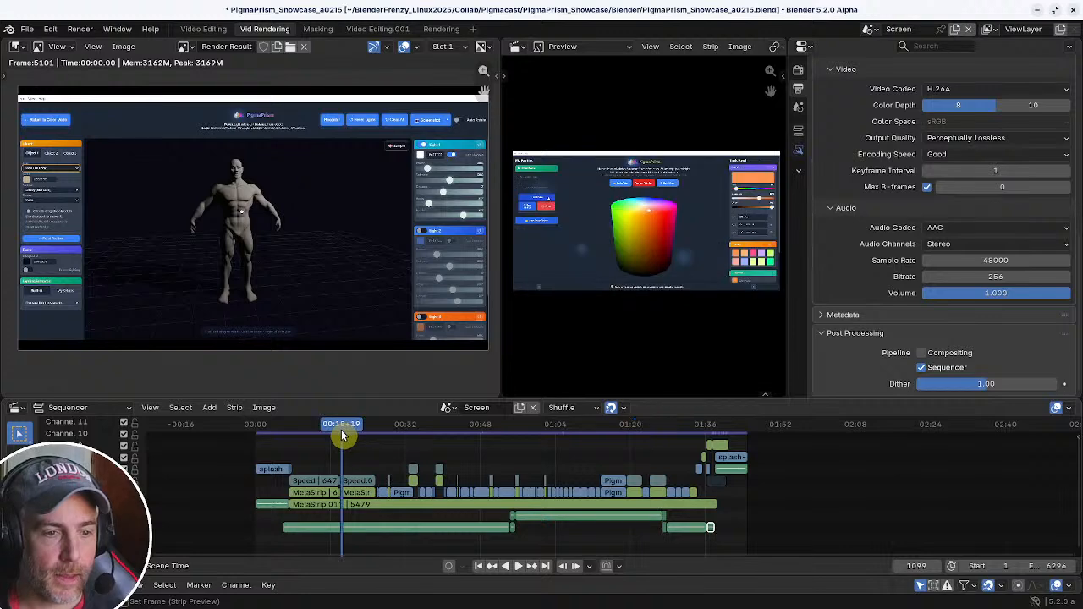
key("F12")
left_click(314, 430)
key("F12")
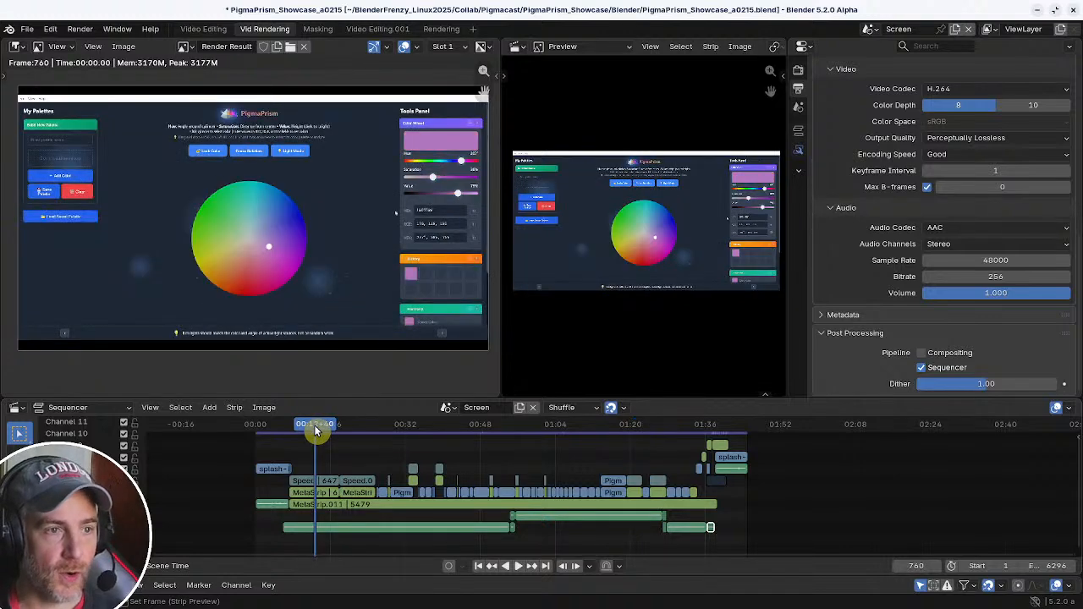
left_click(359, 430)
key("F12")
left_click(721, 431)
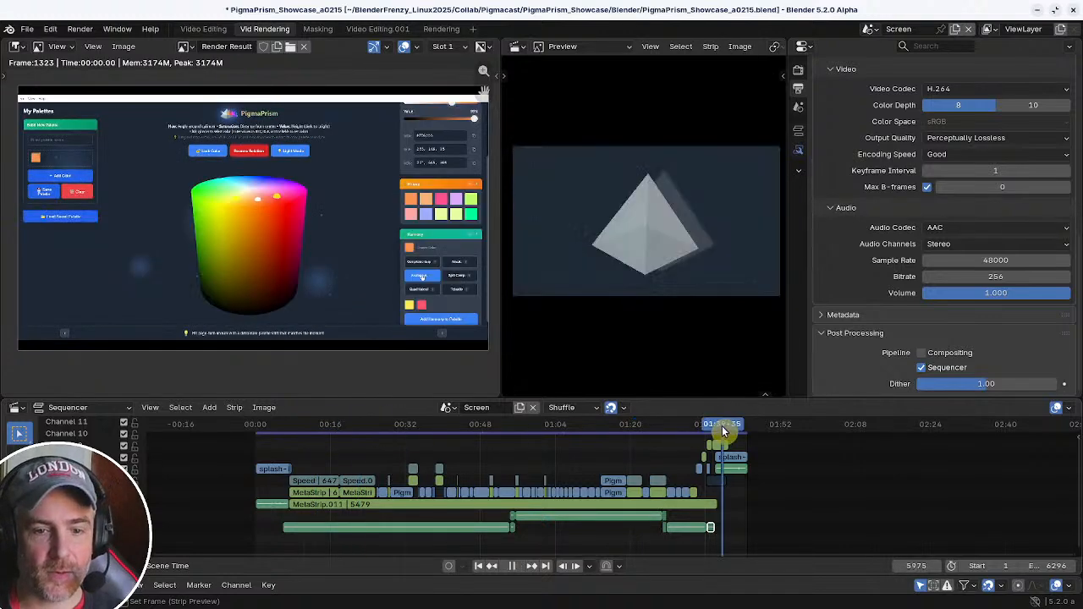
key("F12")
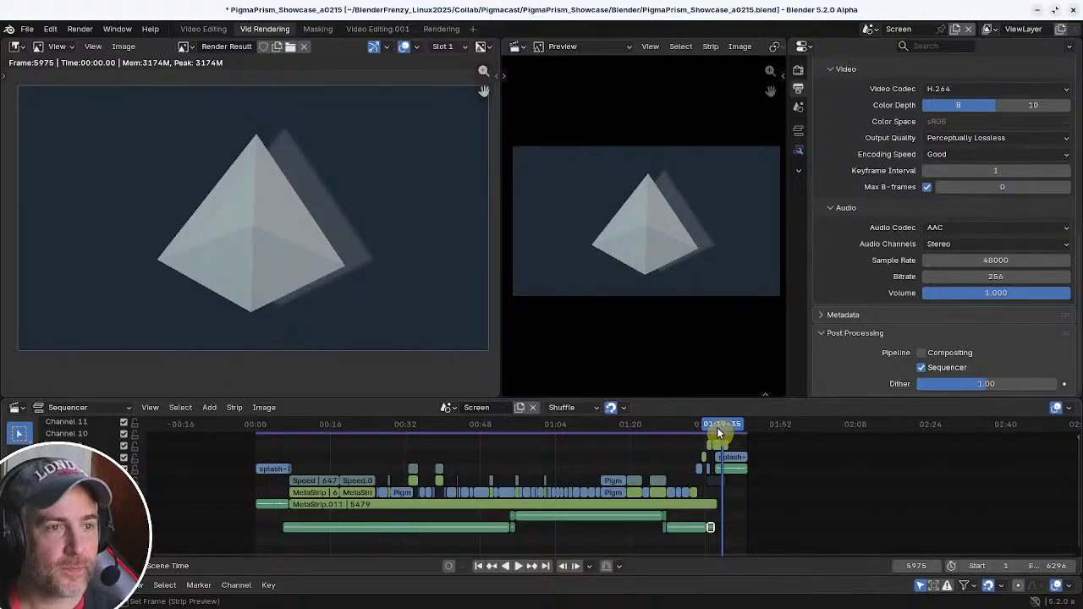
- Switch to the Video Editing workspace and add a black color strip in channel 10 starting at frame 702
left_click(691, 432)
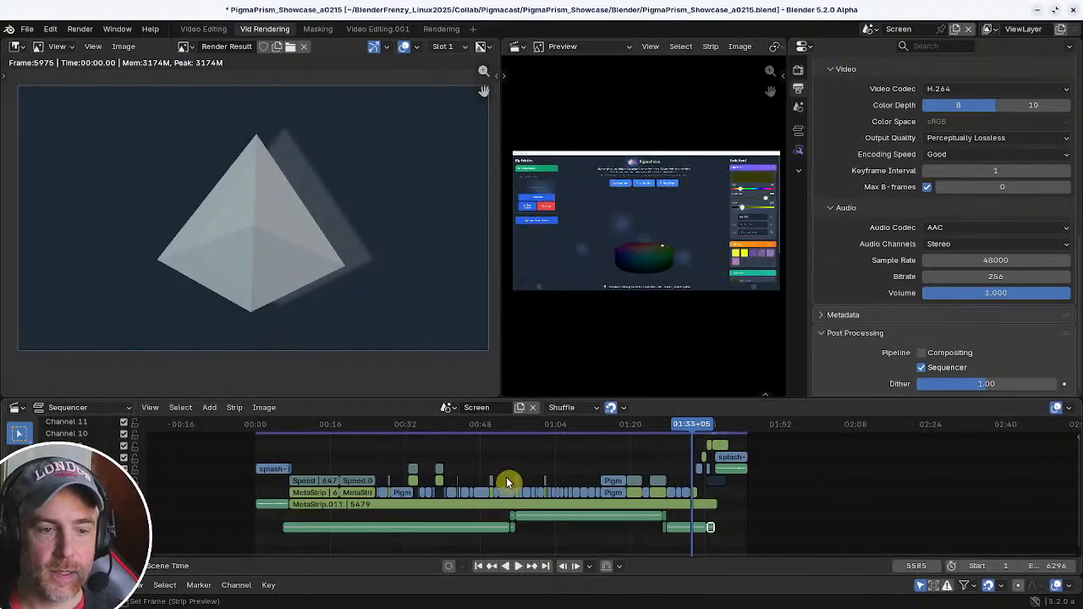
scroll(506, 486, "up", 2)
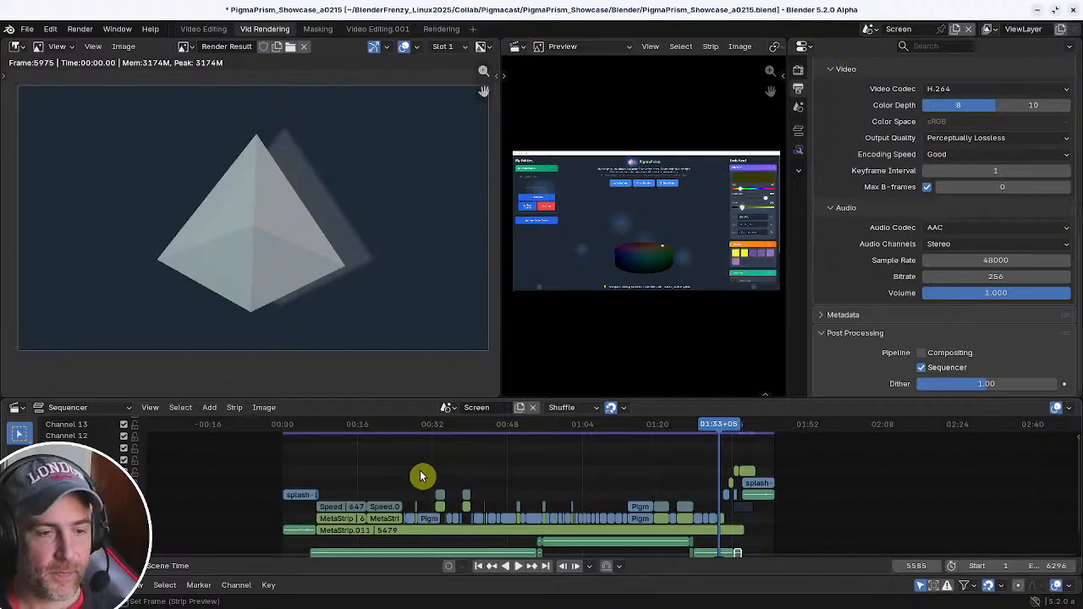
middle_click_drag(479, 473, 584, 460)
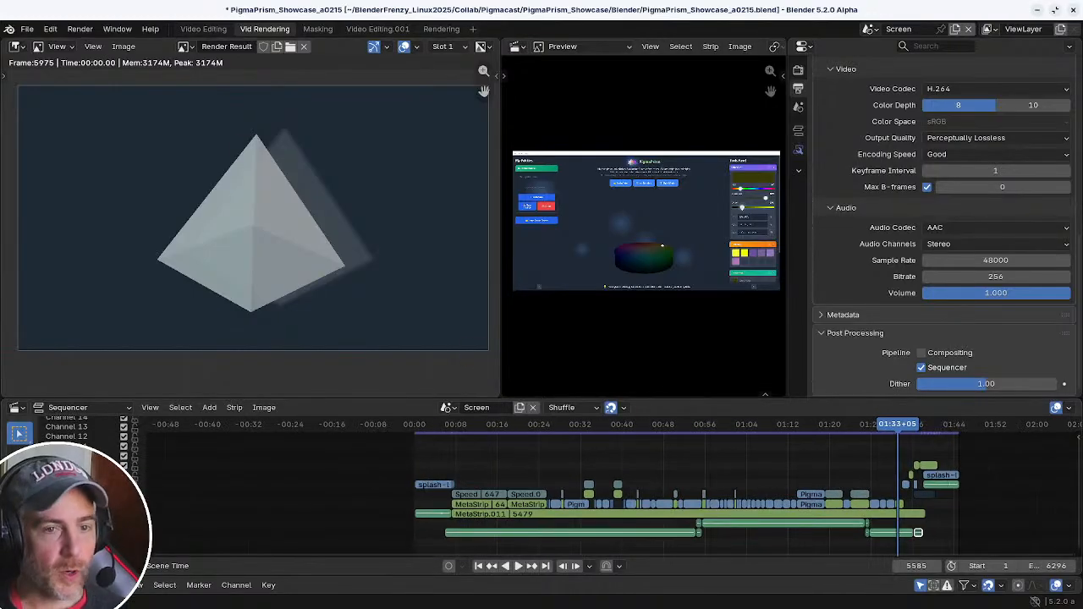
left_click(476, 429)
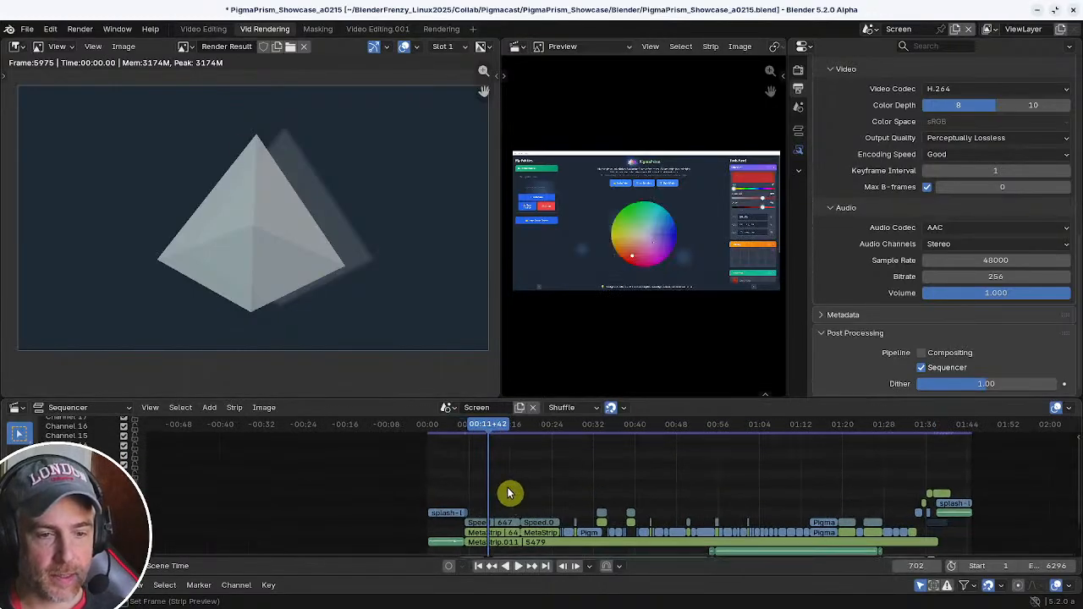
left_click(203, 29)
middle_click_drag(414, 447, 632, 436)
scroll(593, 434, "up", 7)
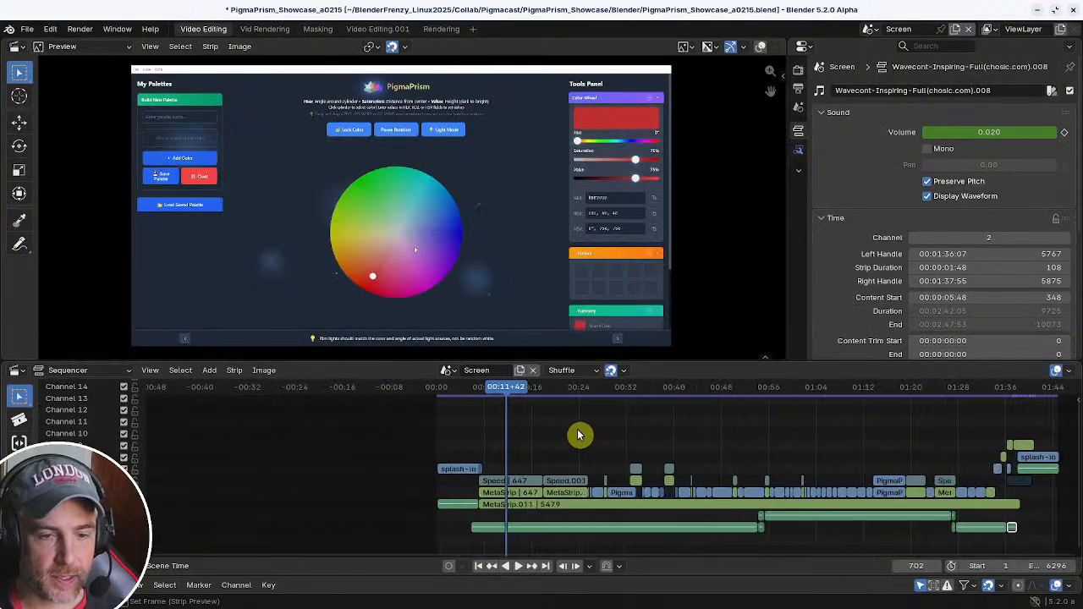
middle_click_drag(521, 447, 531, 445)
key("shift+a")
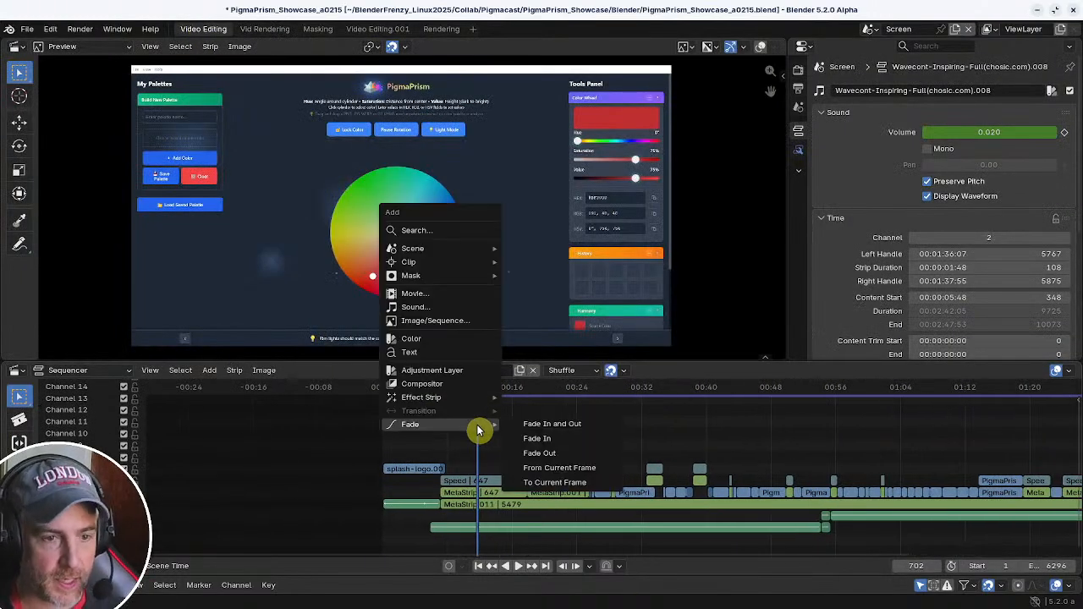
left_click(421, 337)
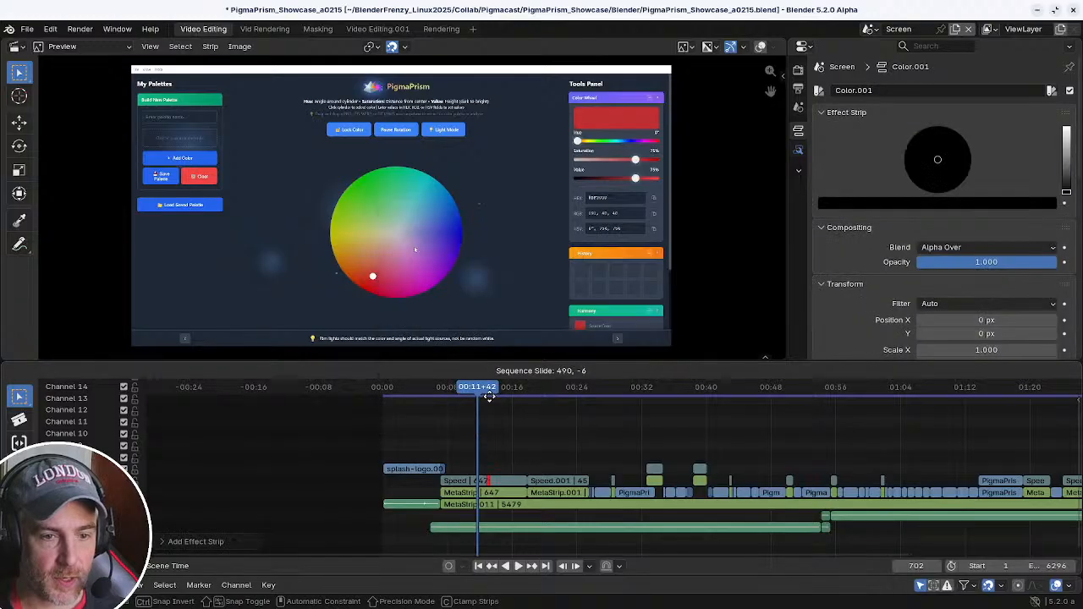
key("KP_Decimal")
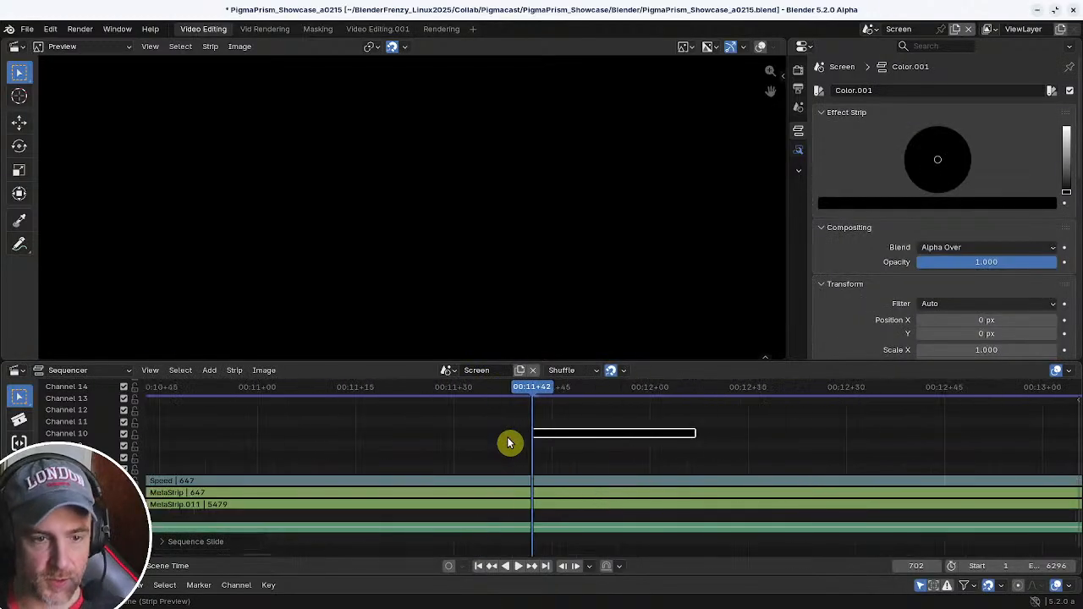
middle_click_drag(583, 450, 386, 455, "ctrl")
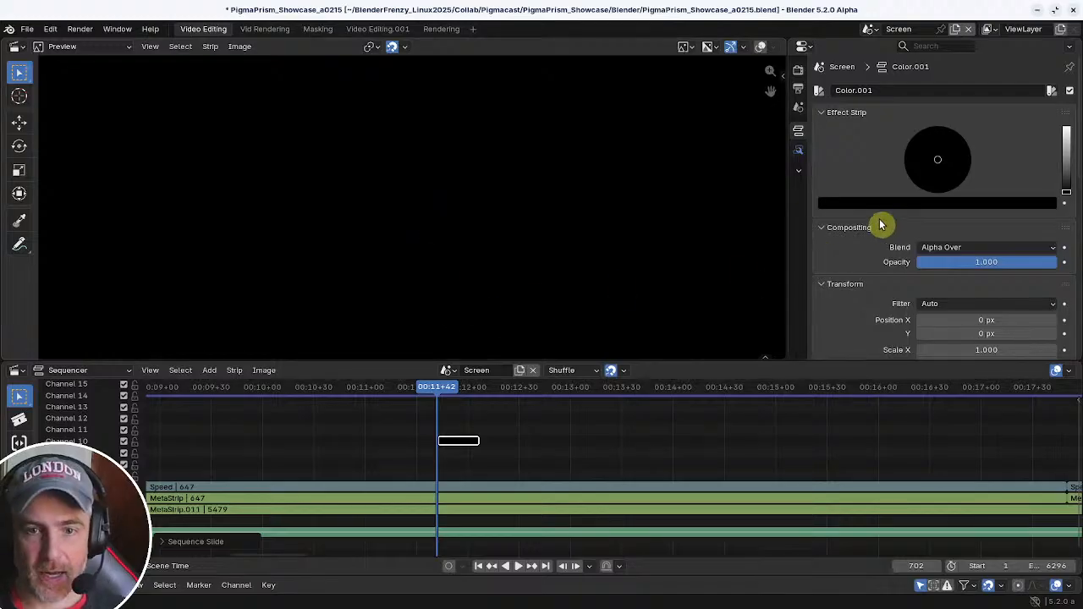
- Crop the color strip's bottom by 1017 px so it only covers the upper band of the picture
scroll(936, 174, "down", 7)
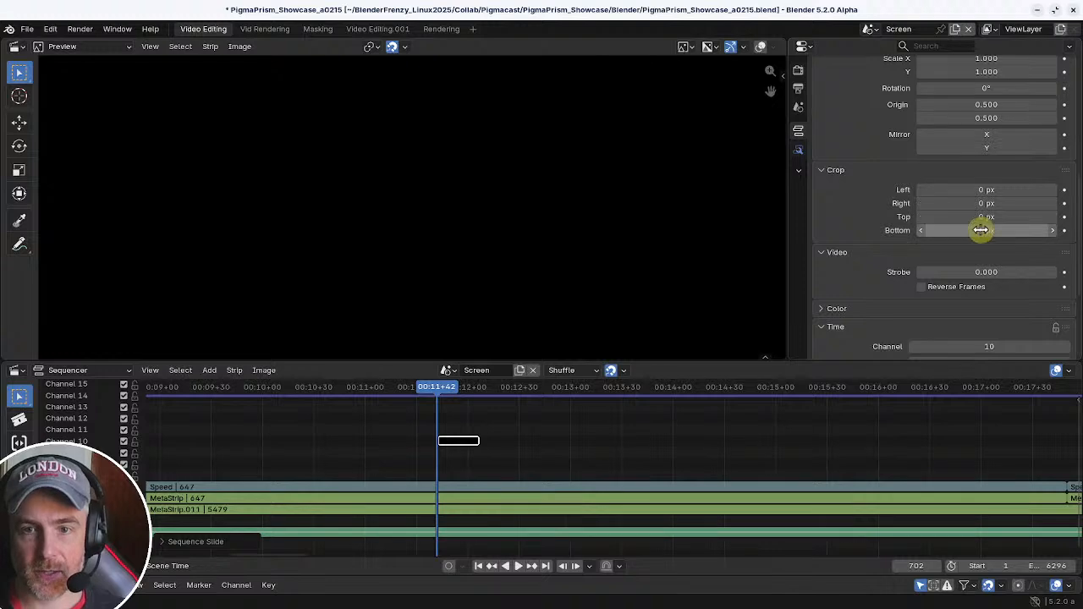
left_click_drag(979, 227, 1014, 227)
scroll(597, 121, "up", 5)
middle_click_drag(566, 137, 530, 220)
scroll(530, 220, "up", 1)
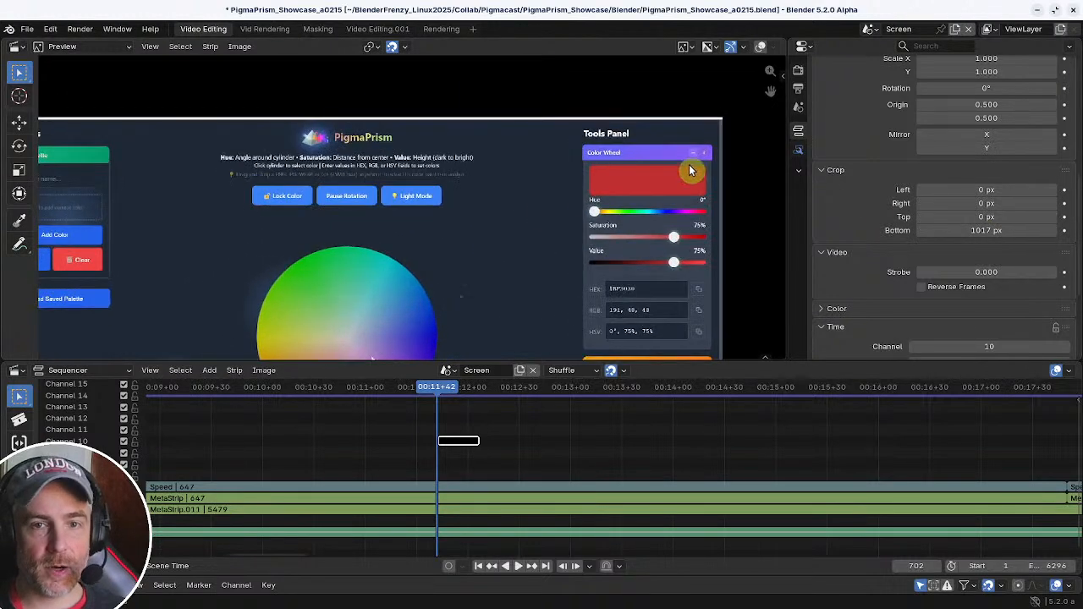
- Examine the preview's Proxy Render Size options and Use Proxies setting in the View Settings
key("n")
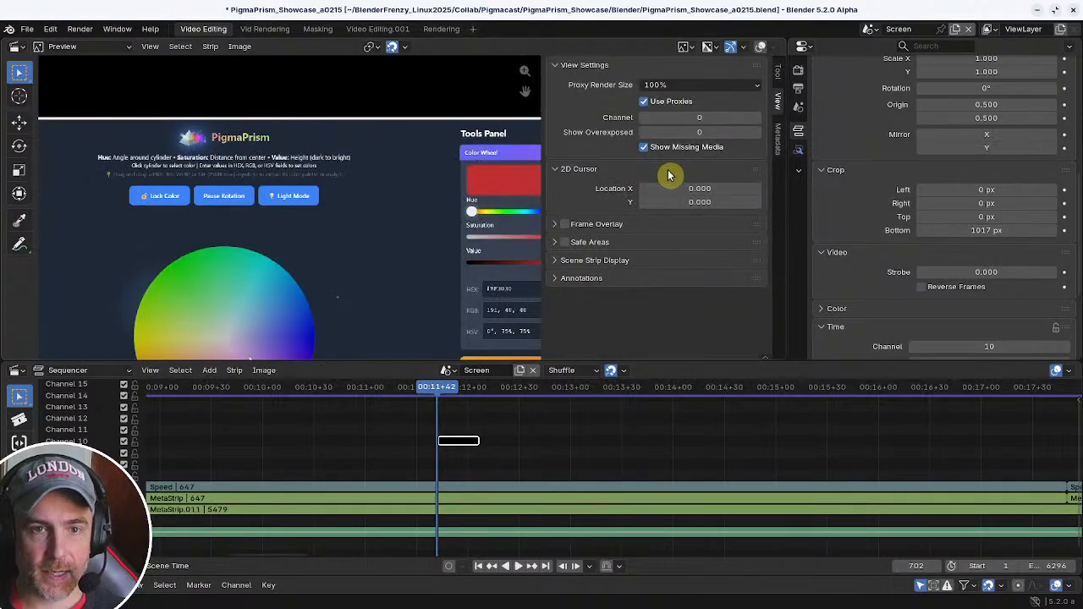
left_click(779, 96)
left_click(781, 97)
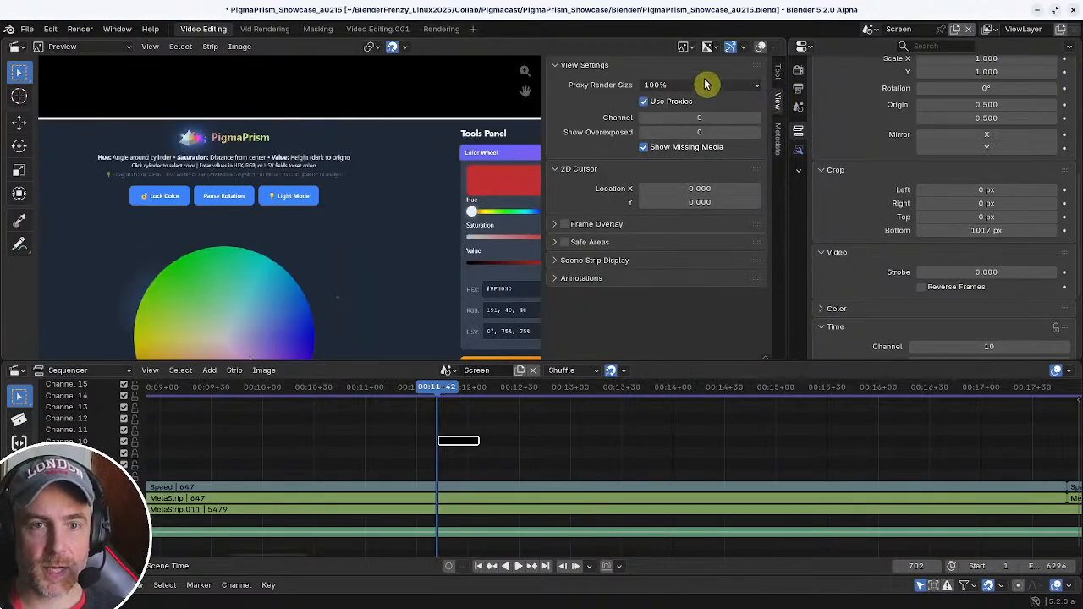
left_click(645, 101)
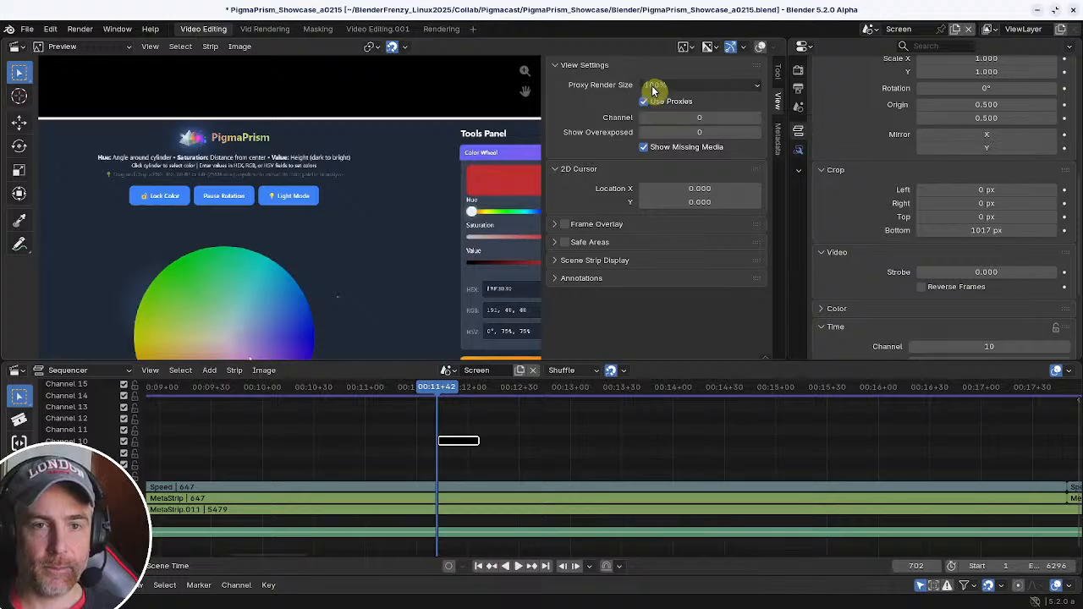
left_click(665, 85)
left_click(669, 172)
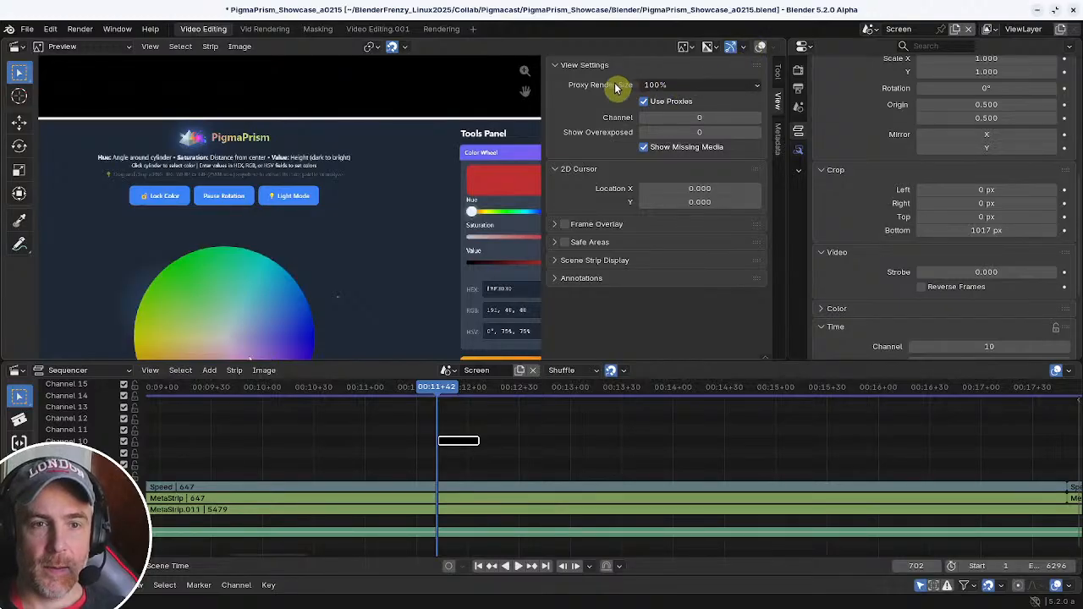
left_click(658, 85)
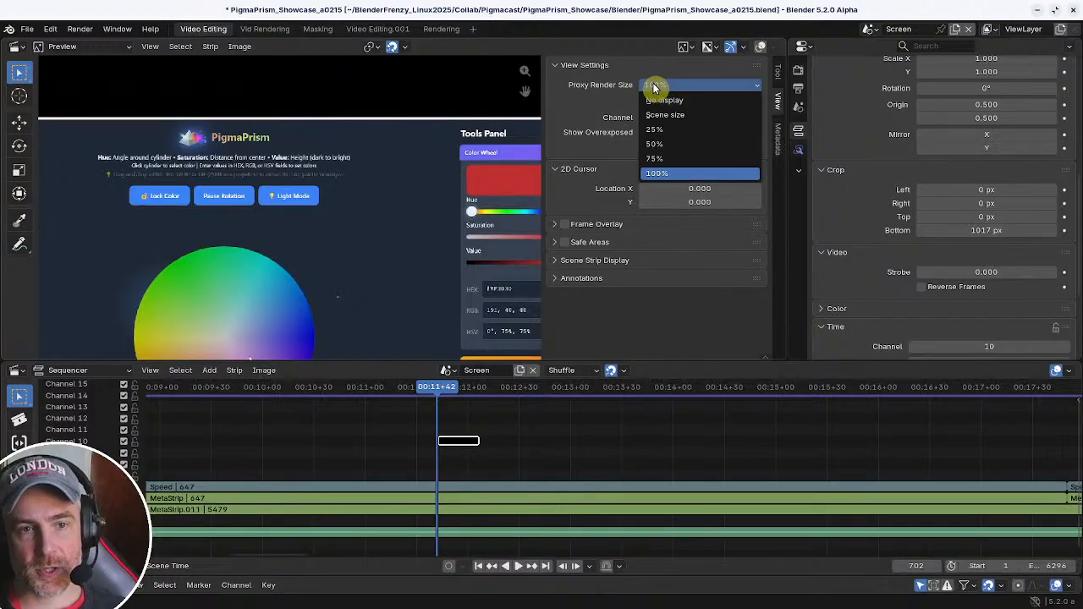
left_click(660, 88)
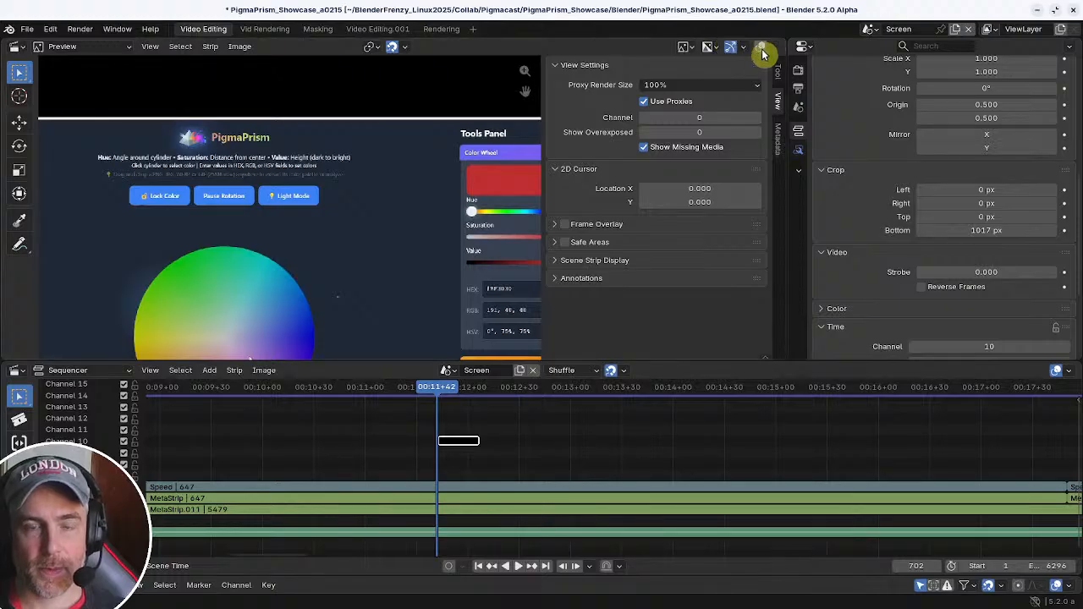
- Toggle the preview overlays to check the outline of the cropped color strip
left_click(761, 49)
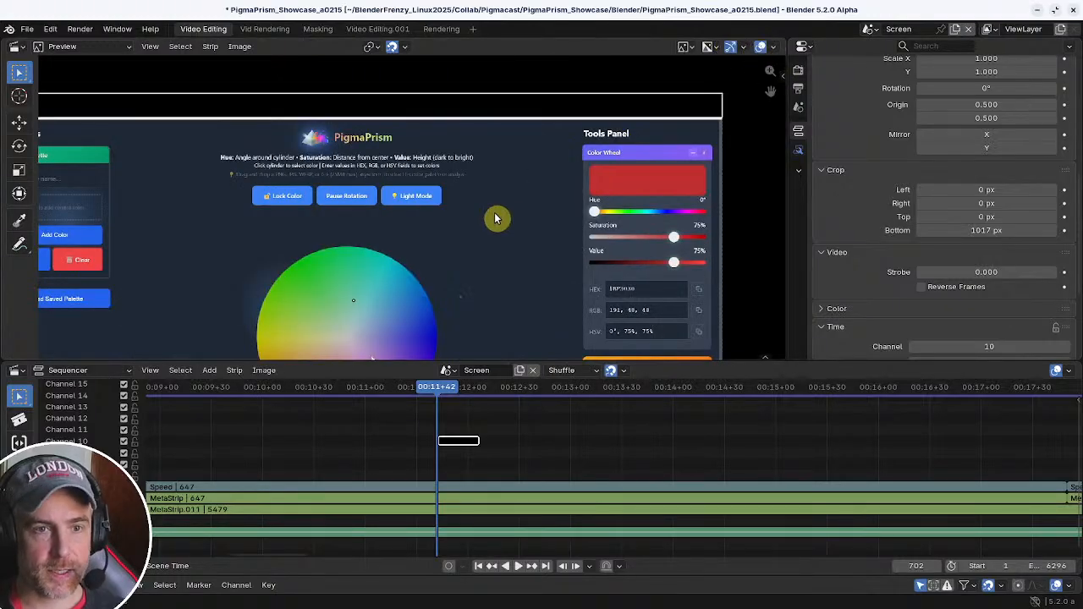
left_click(763, 50)
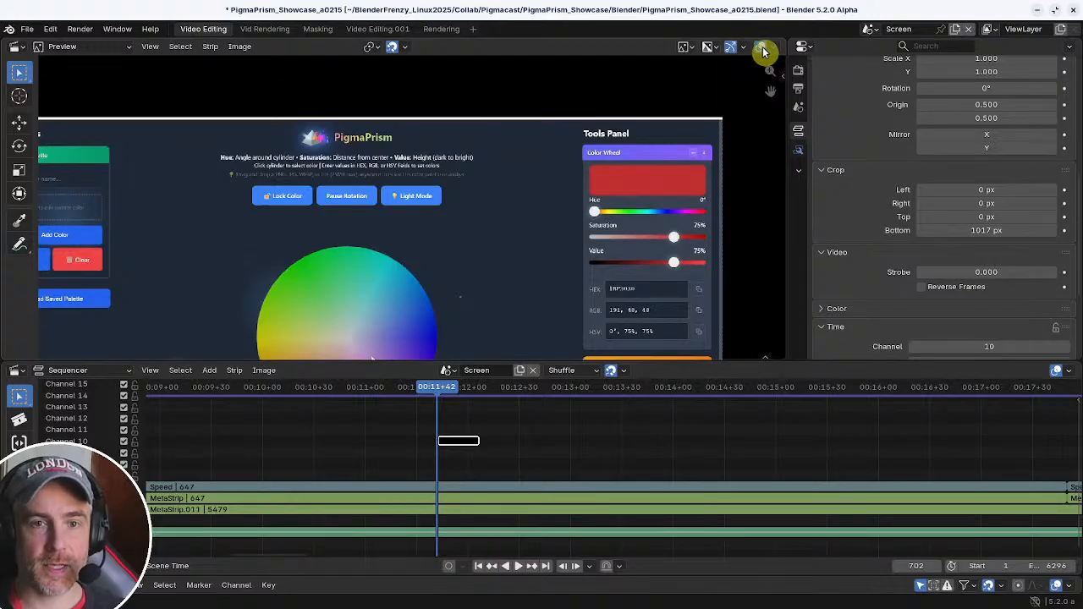
left_click(763, 51)
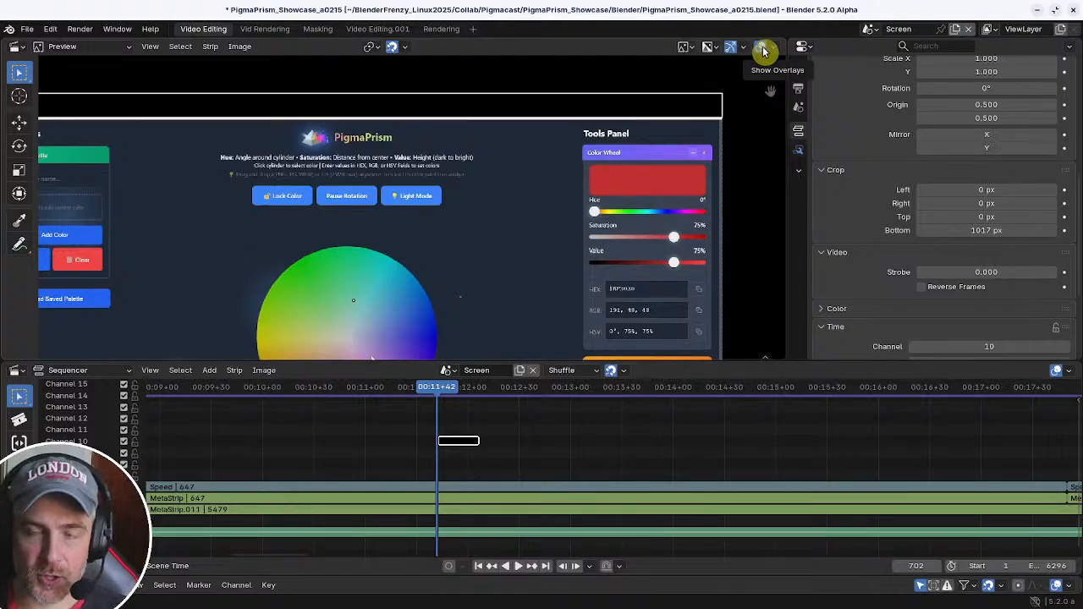
- Try a bottom crop of about 1140 px on the color strip and compare its edge with the white bar
scroll(411, 141, "up", 1)
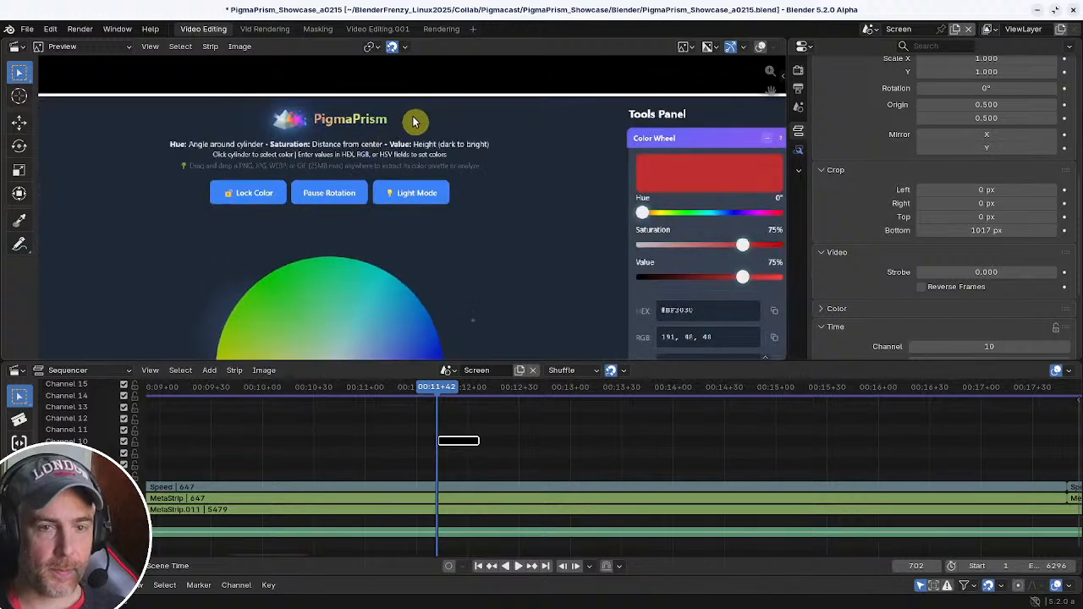
middle_click_drag(517, 144, 476, 206)
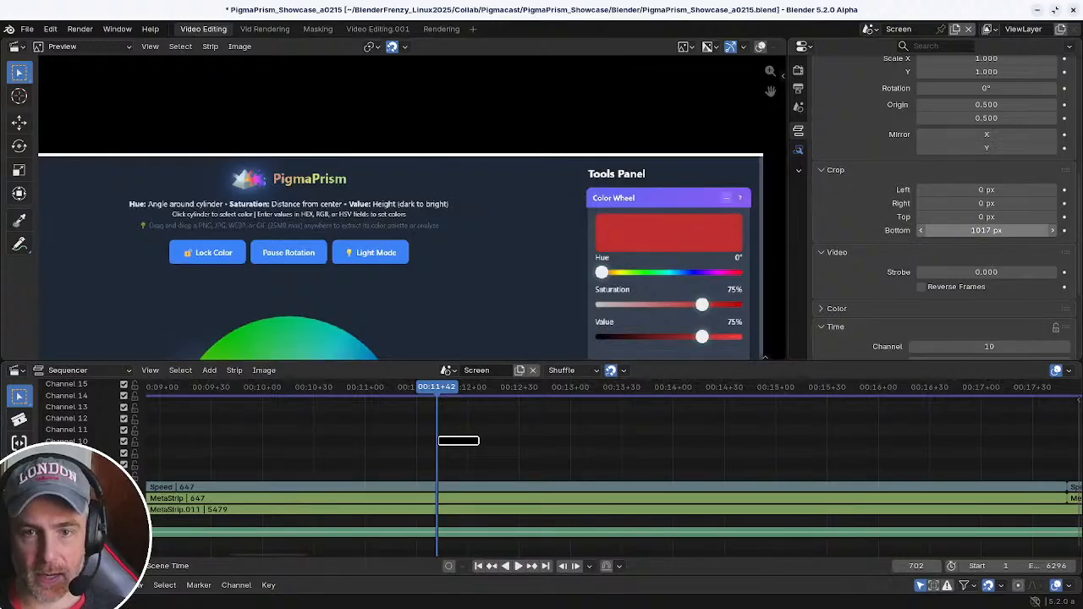
left_click_drag(940, 230, 999, 230)
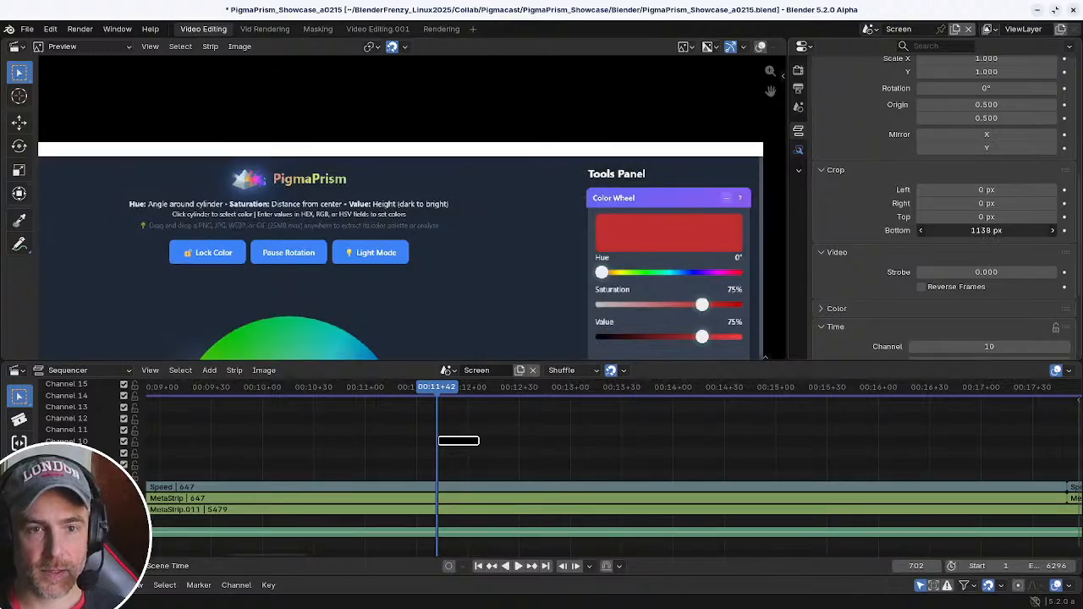
left_click_drag(999, 231, 973, 231)
scroll(498, 215, "down", 3)
middle_click_drag(499, 215, 533, 60)
scroll(513, 113, "down", 7)
middle_click_drag(513, 114, 496, 149)
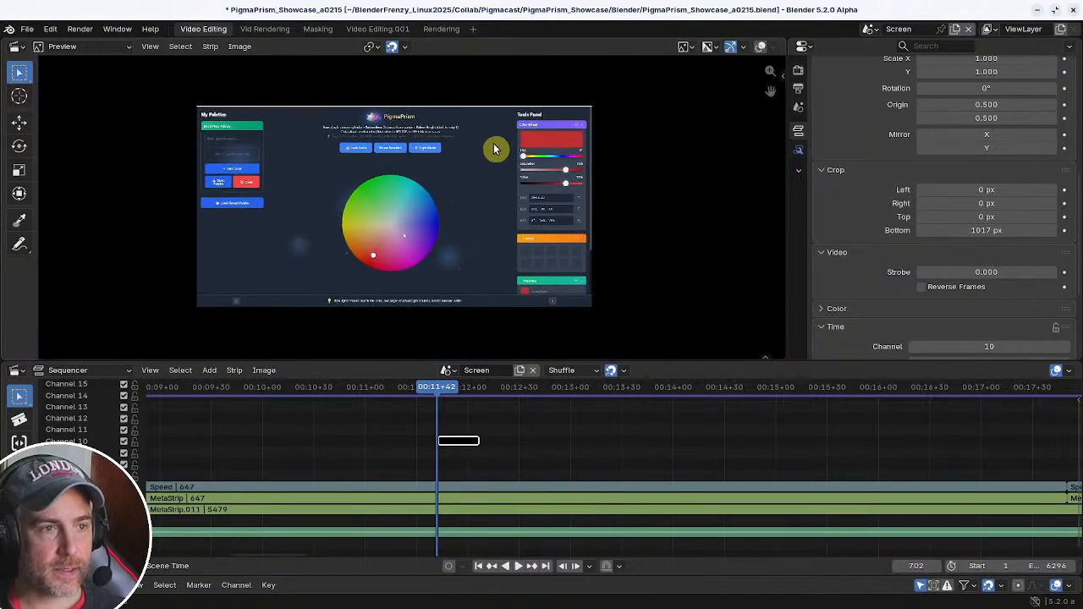
scroll(494, 149, "up", 1)
scroll(491, 149, "down", 1)
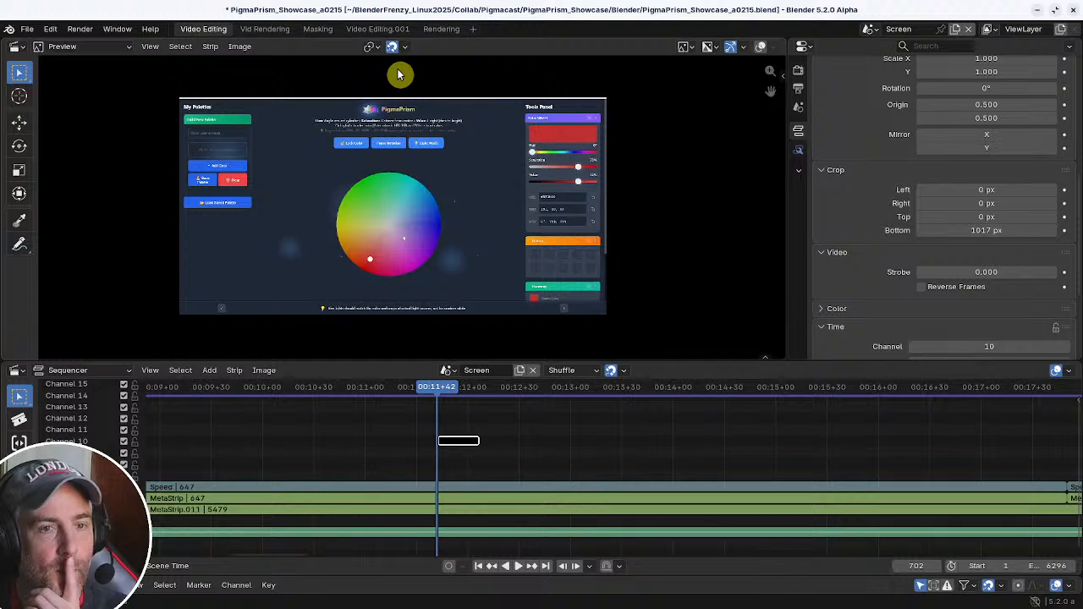
- Change the color strip from black to the dark blue background color sampled from the preview image
scroll(855, 218, "up", 6)
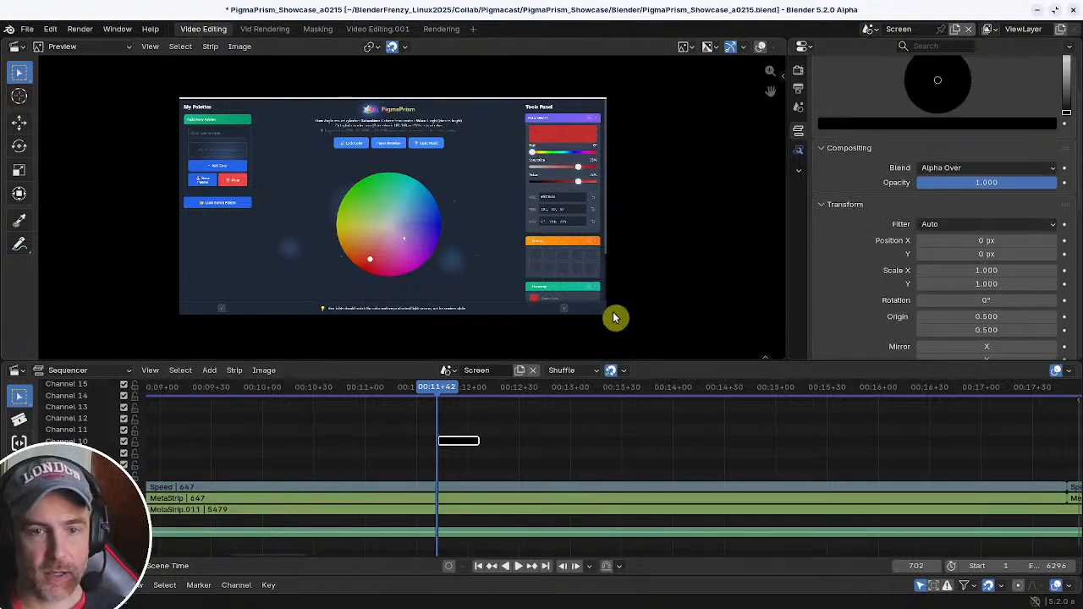
left_click(1018, 123)
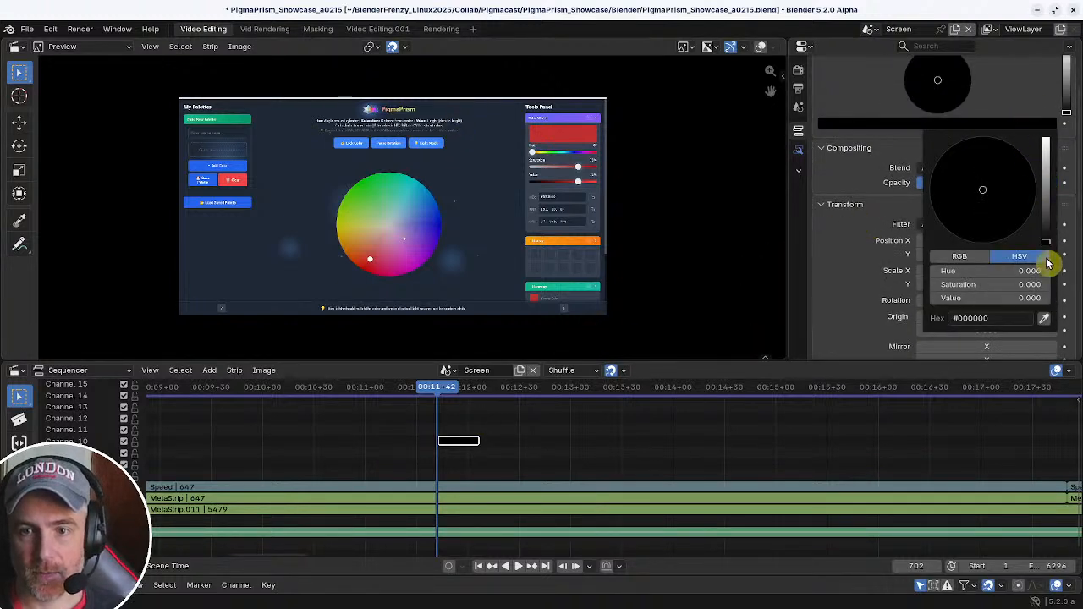
left_click(1045, 321)
left_click(496, 303)
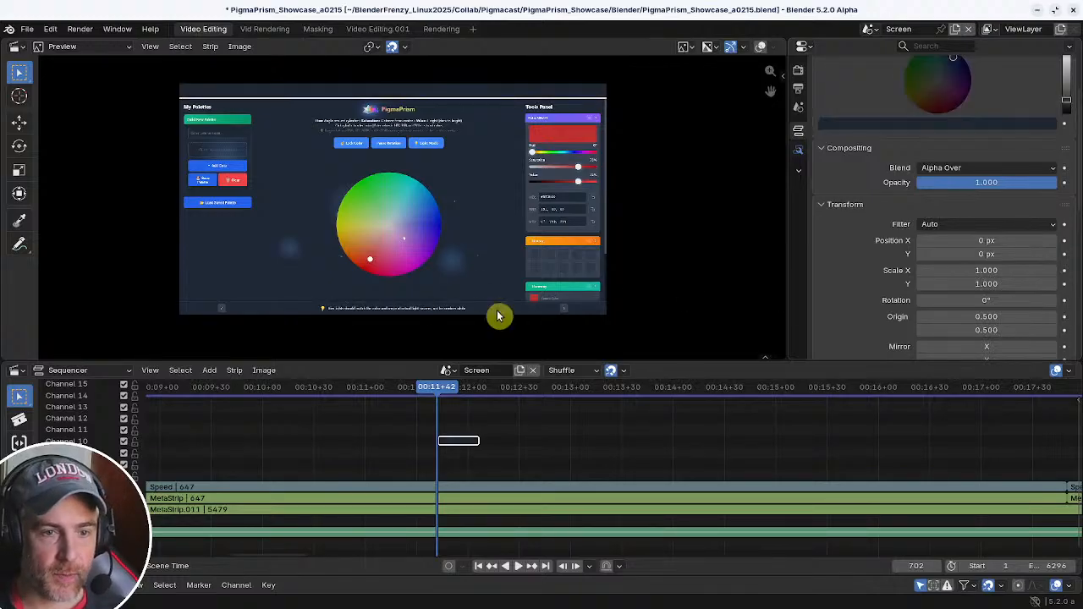
- Set the color strip's bottom crop to 1050 px
scroll(876, 118, "up", 3)
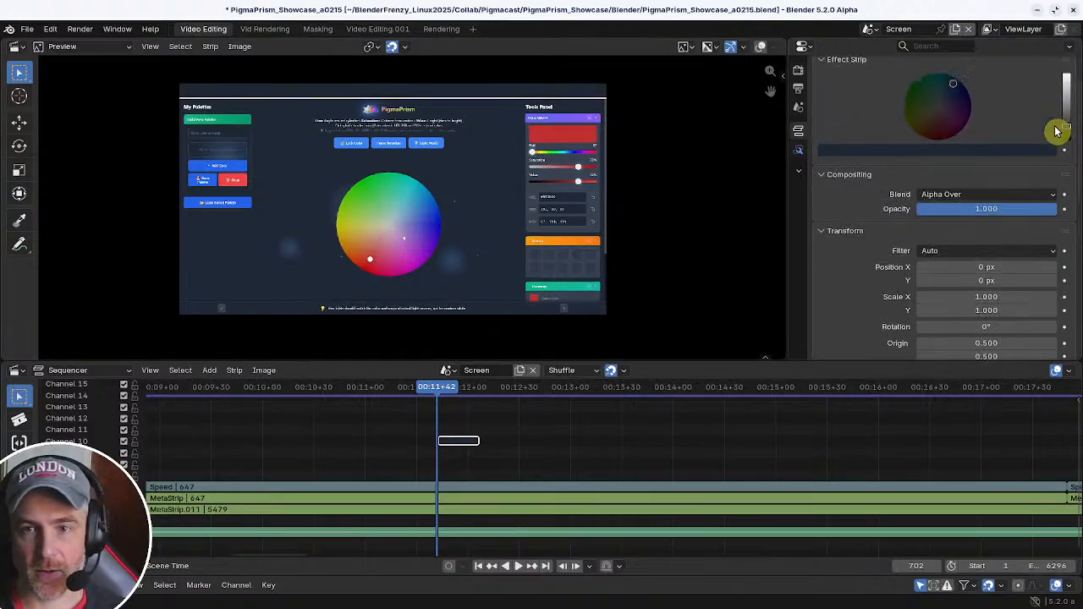
scroll(951, 305, "down", 5)
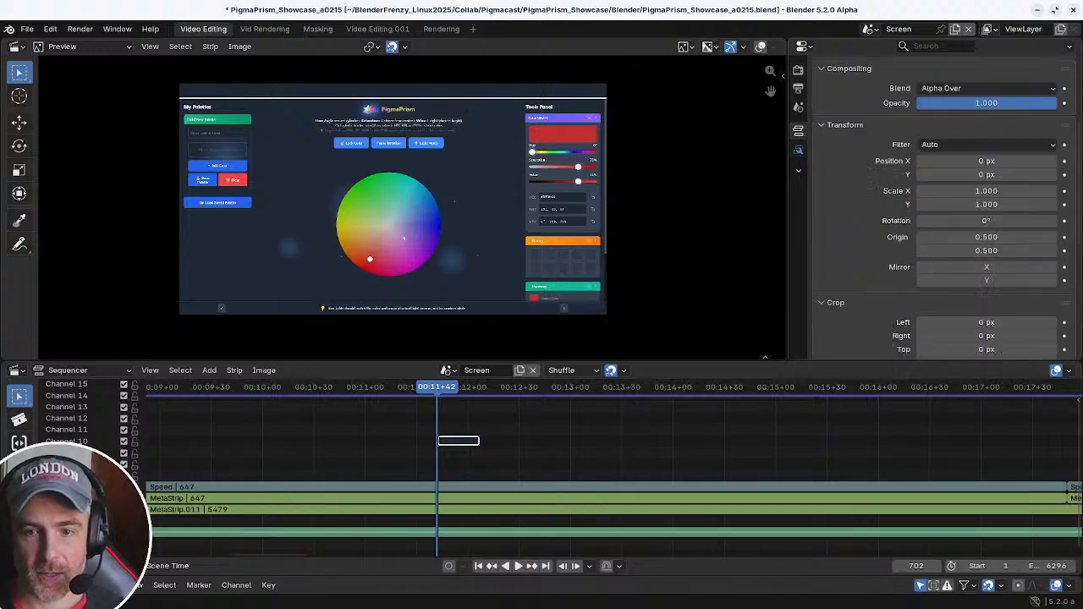
left_click_drag(970, 284, 993, 283)
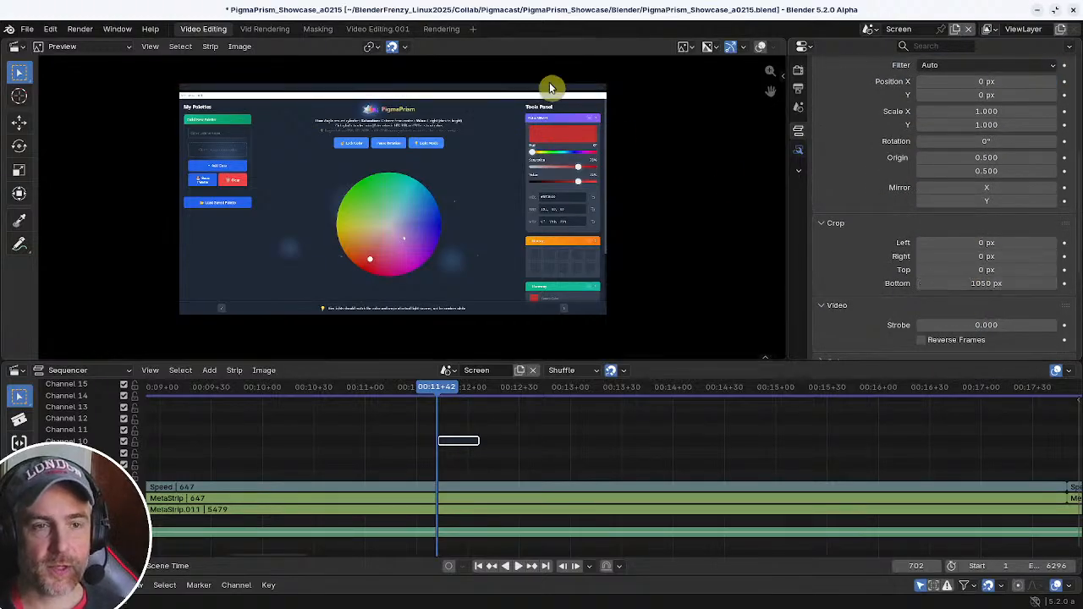
- Resample the color strip's color from the dark blue background of the splash logo clip at frame 166
scroll(508, 102, "up", 3)
scroll(508, 102, "down", 2)
scroll(507, 423, "down", 2)
scroll(528, 429, "down", 3)
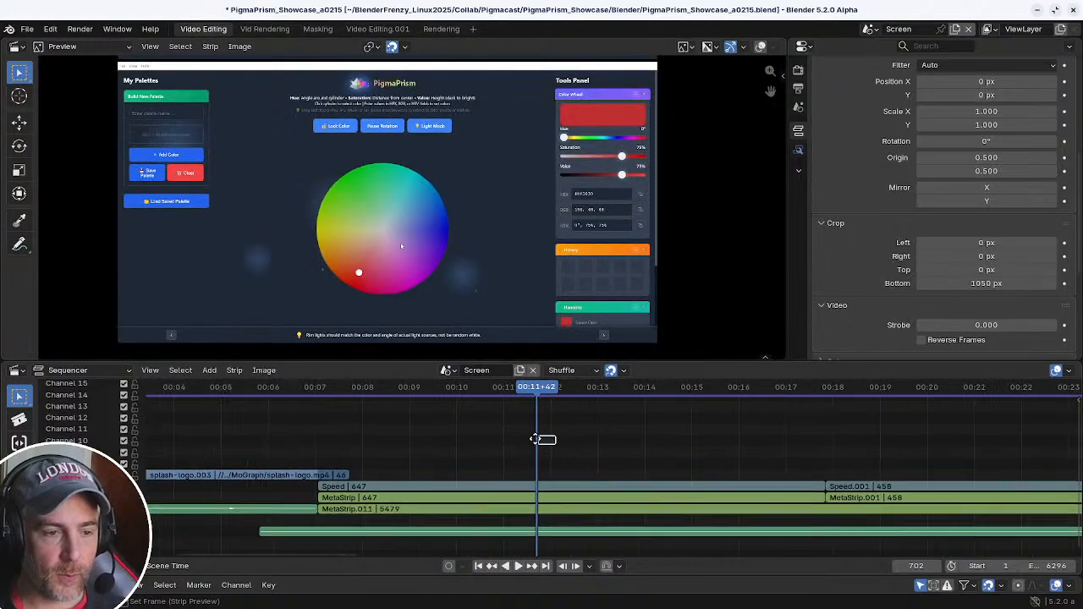
left_click_drag(275, 388, 246, 389)
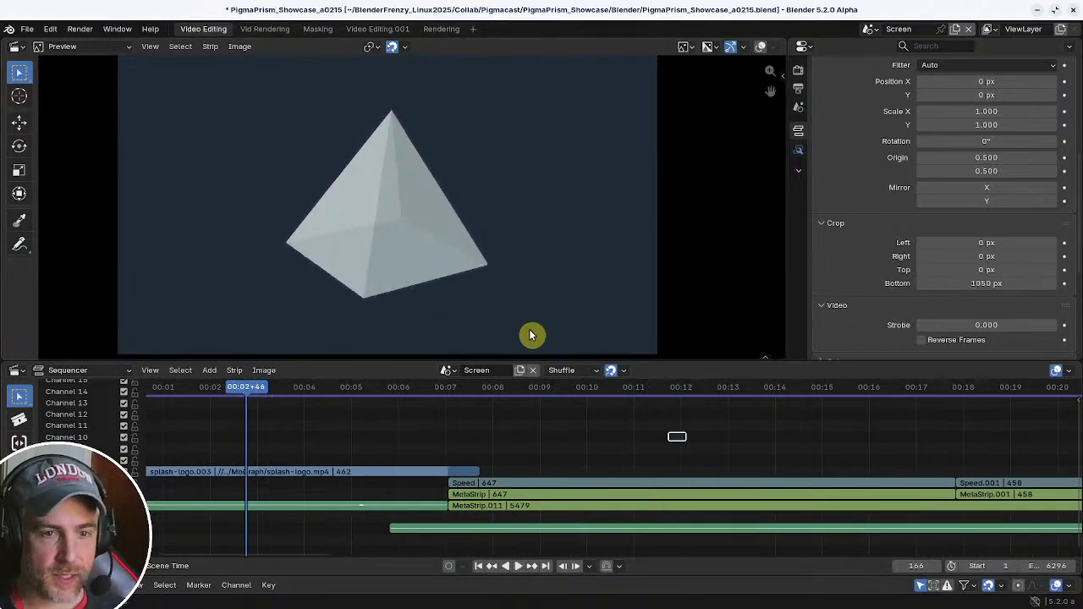
left_click(682, 437)
scroll(973, 182, "up", 3)
left_click(977, 201)
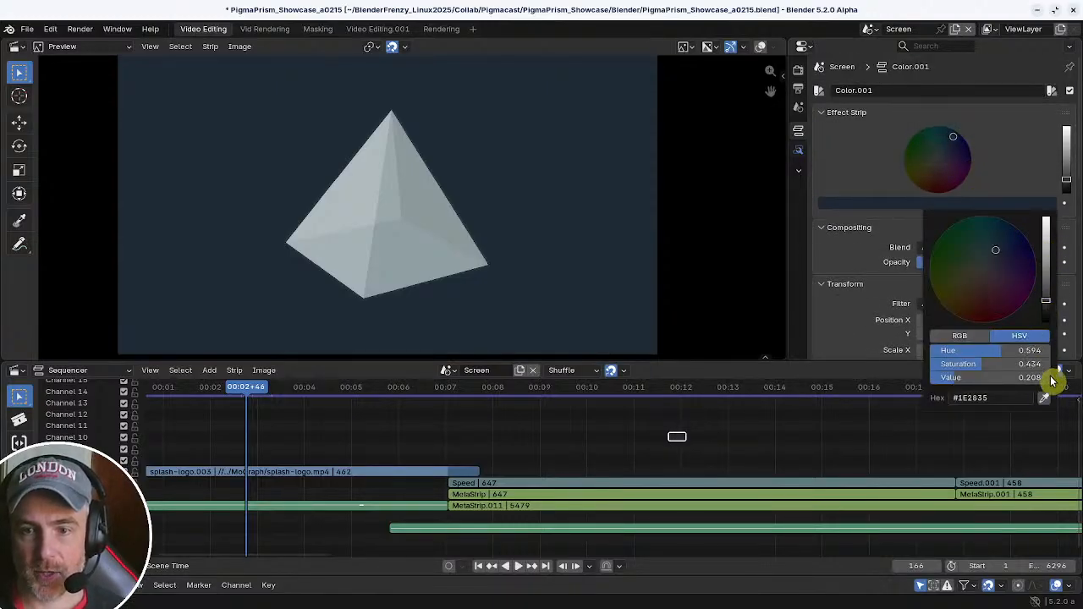
left_click(1046, 400)
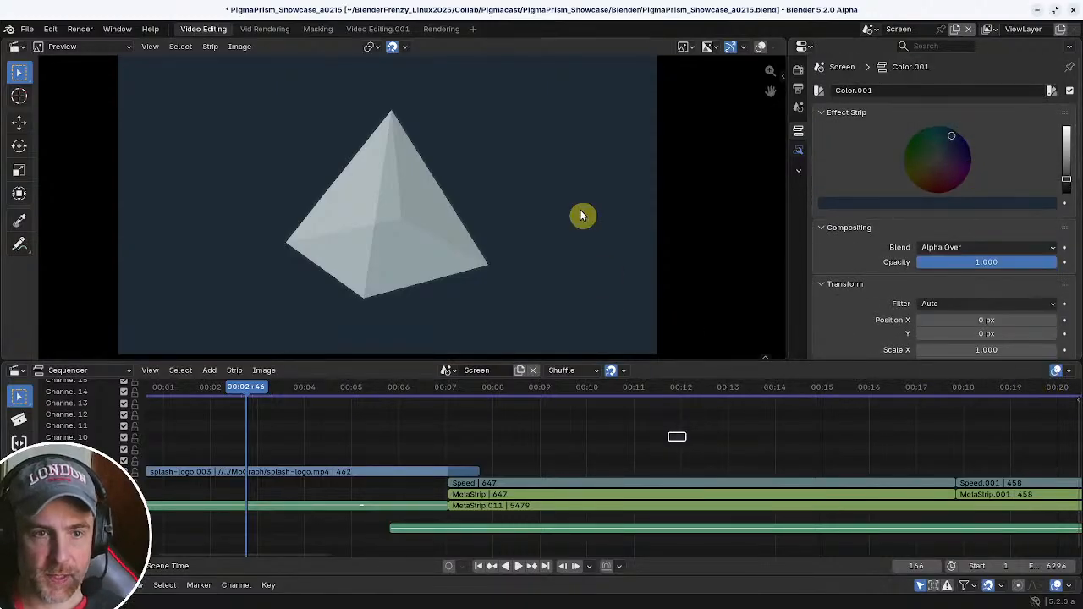
- Return to the PigmaPrism footage at frame 711 and set the color strip's bottom crop to 1040 px
left_click_drag(248, 391, 263, 391)
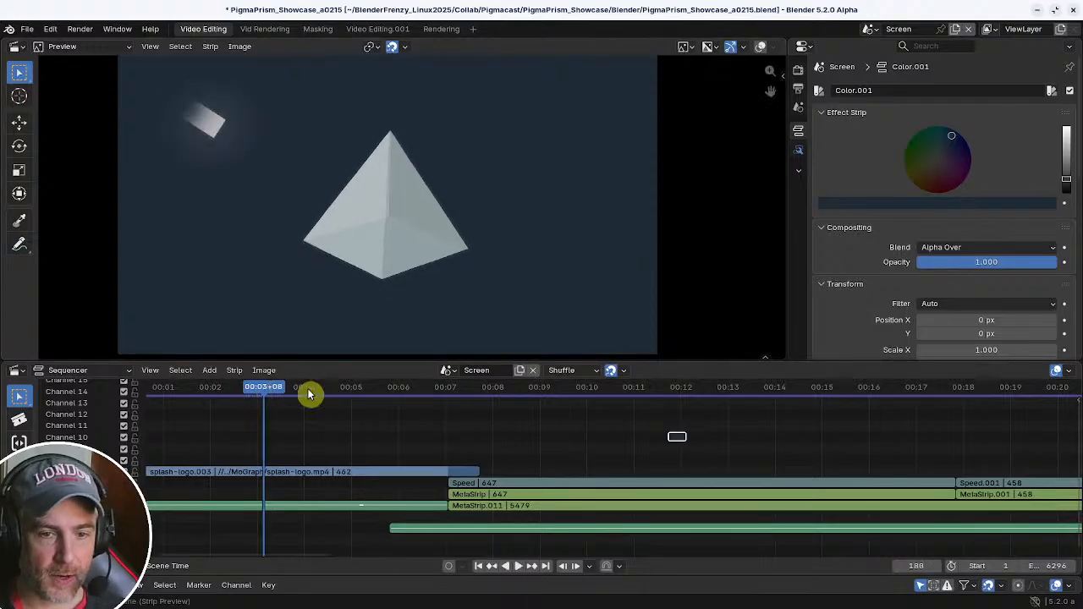
left_click(673, 396)
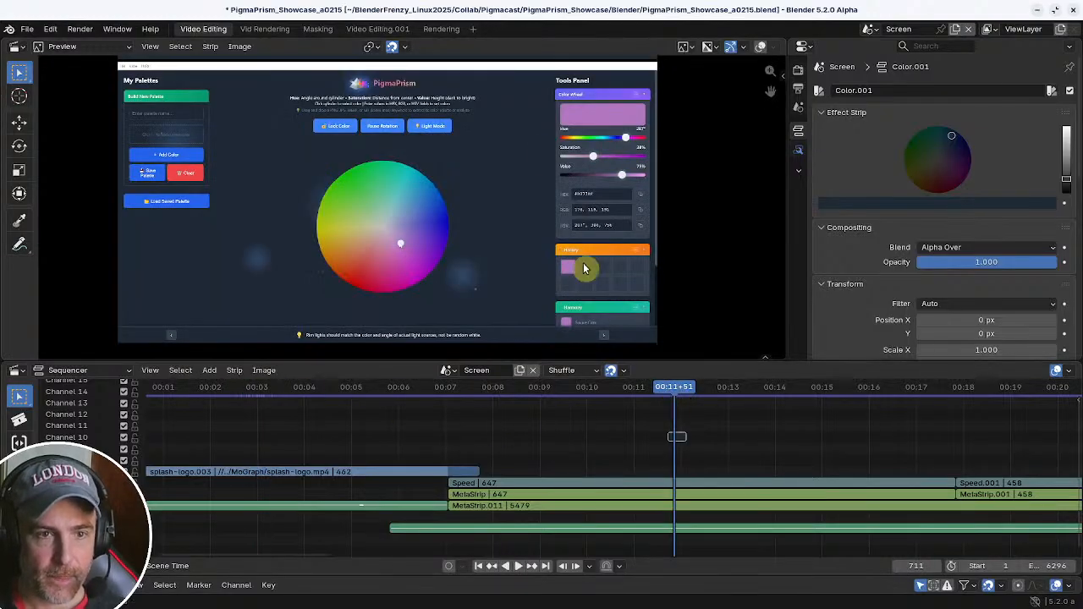
scroll(447, 212, "up", 4)
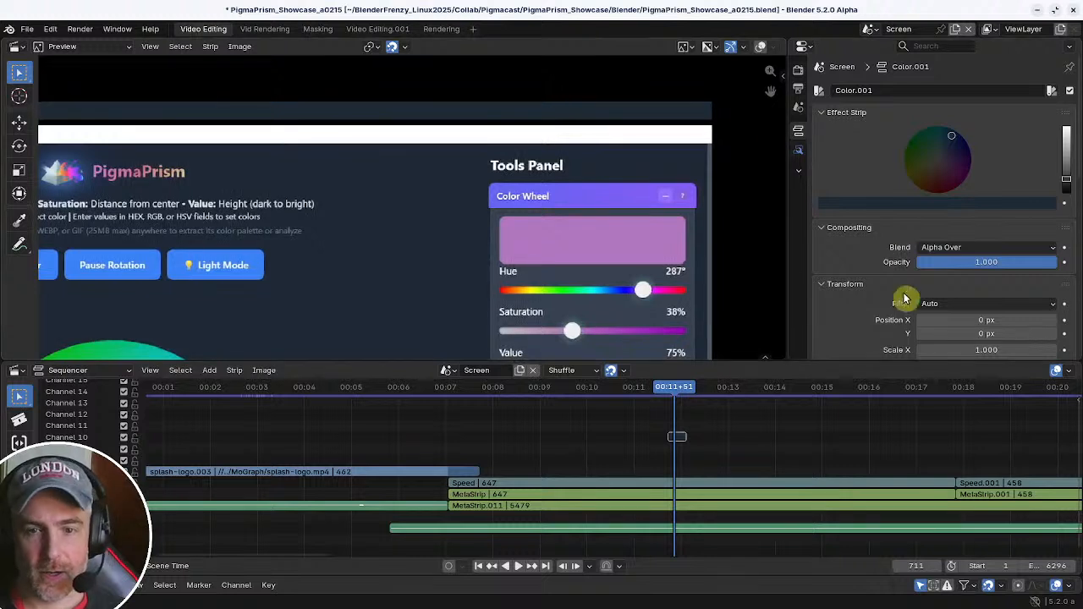
scroll(906, 302, "down", 6)
left_click_drag(979, 284, 1027, 284)
scroll(636, 140, "up", 4)
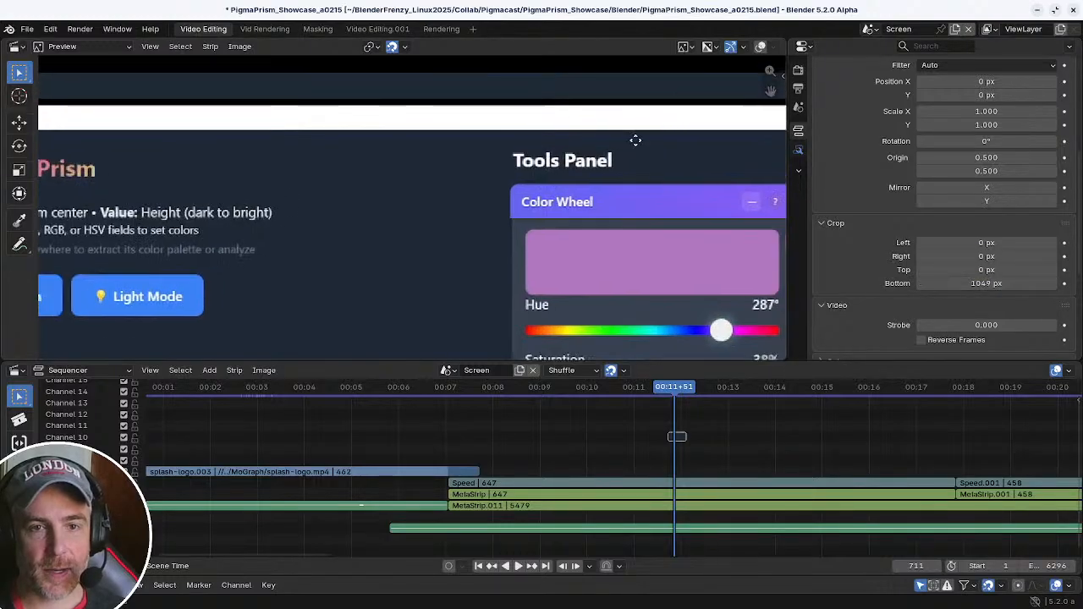
scroll(1047, 334, "up", 1)
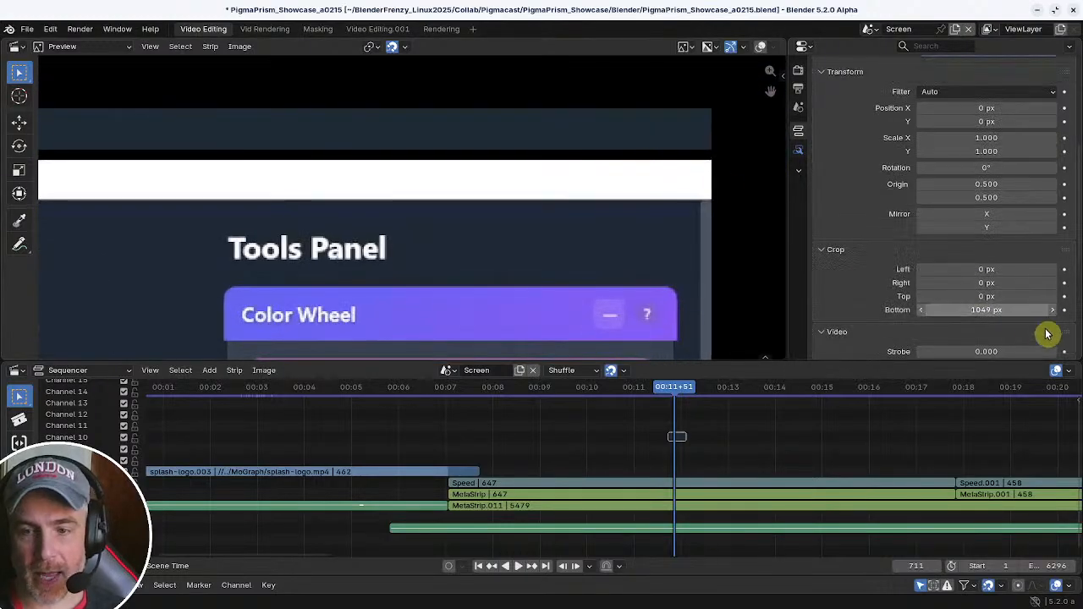
scroll(1012, 317, "down", 1)
left_click_drag(1004, 284, 995, 283)
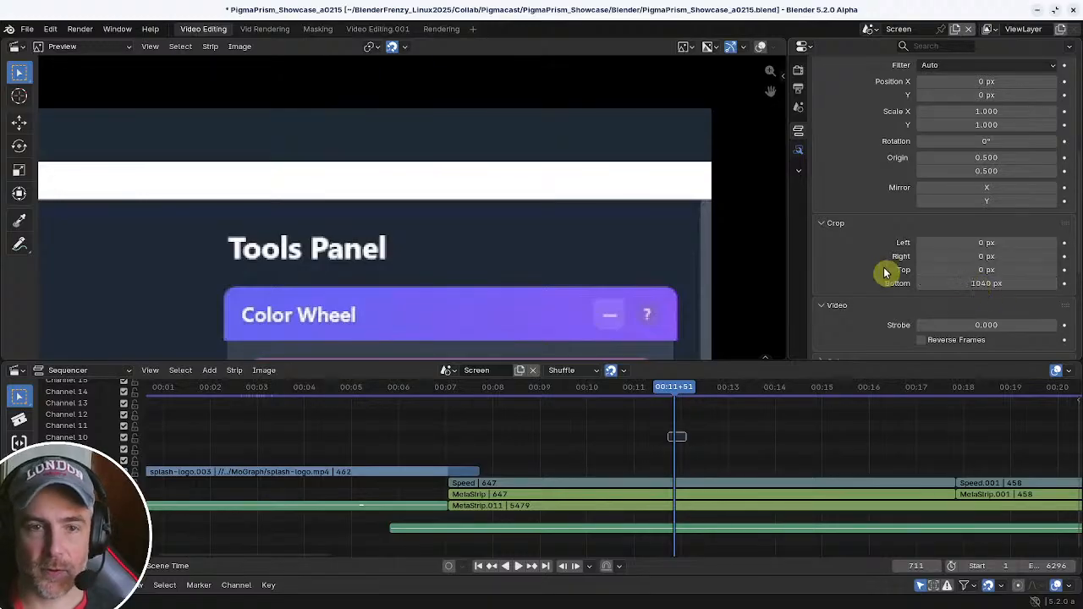
- Duplicate the cropped color strip and place the copy in the channel directly below the original
scroll(598, 274, "down", 5)
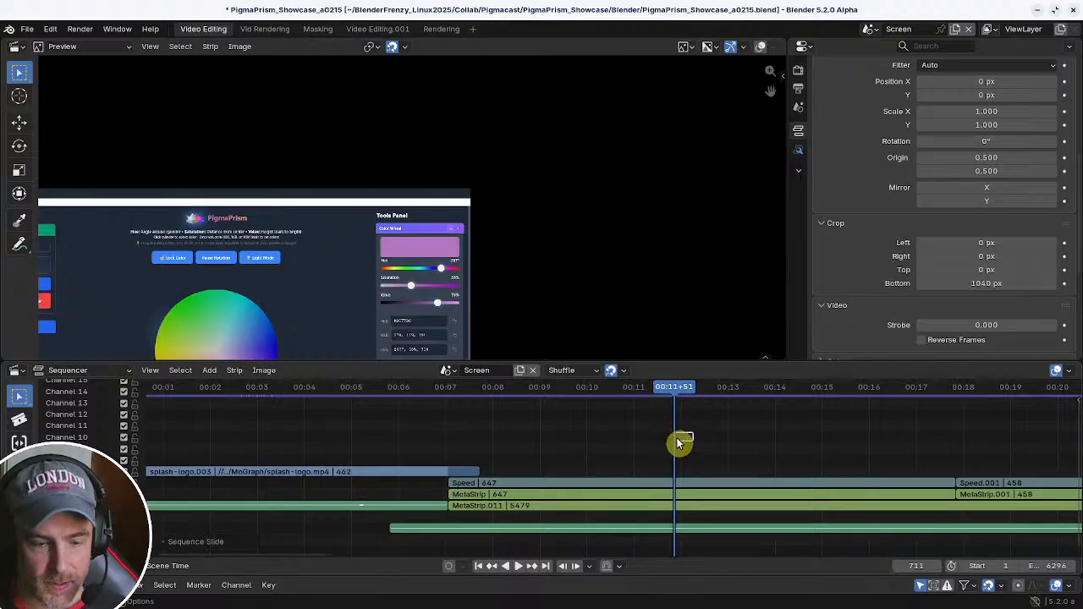
key("g")
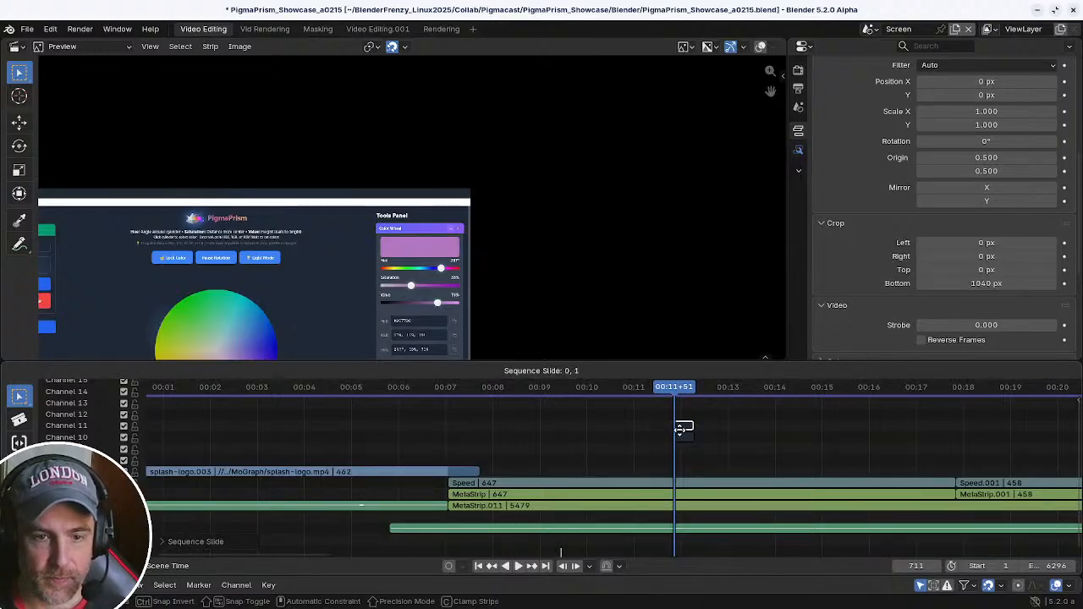
left_click(682, 446)
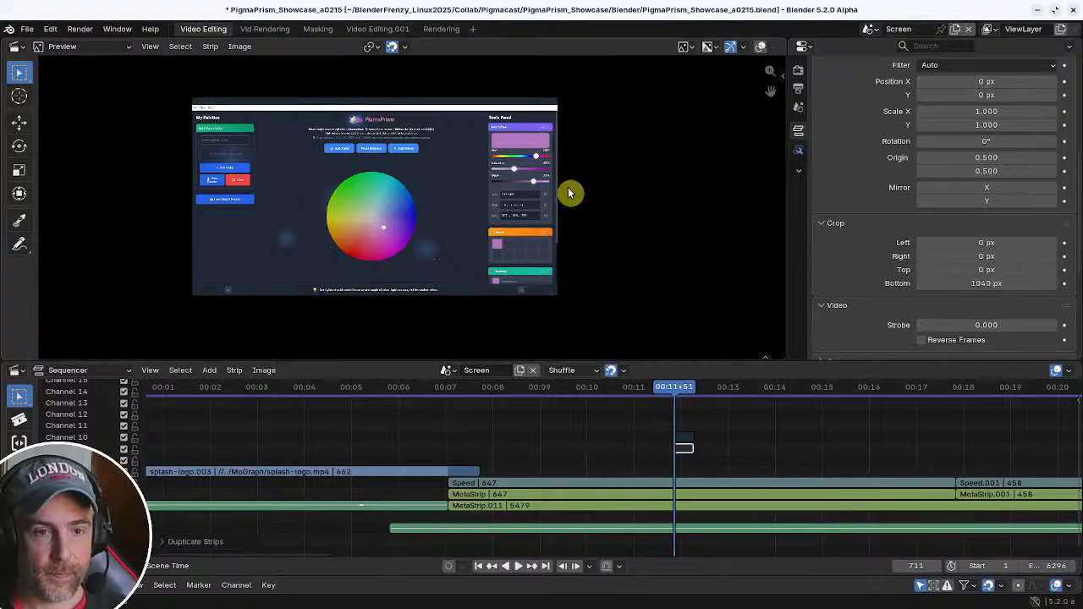
- Try rotating the duplicated color strip 180° to cover the footage's bottom edge, and reset its rotation to 0°
scroll(580, 203, "up", 2)
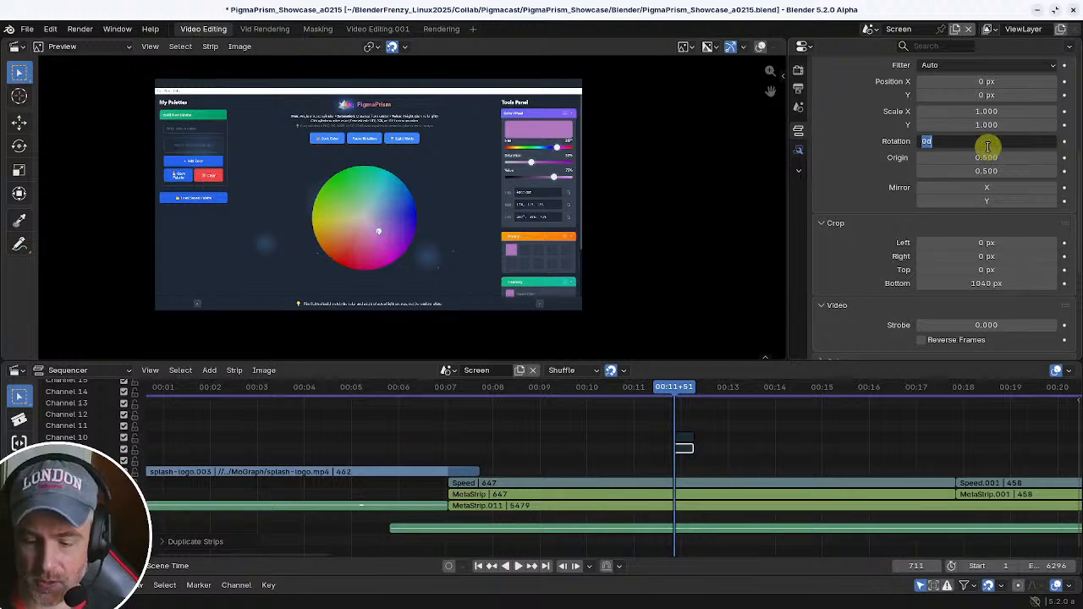
key("Return")
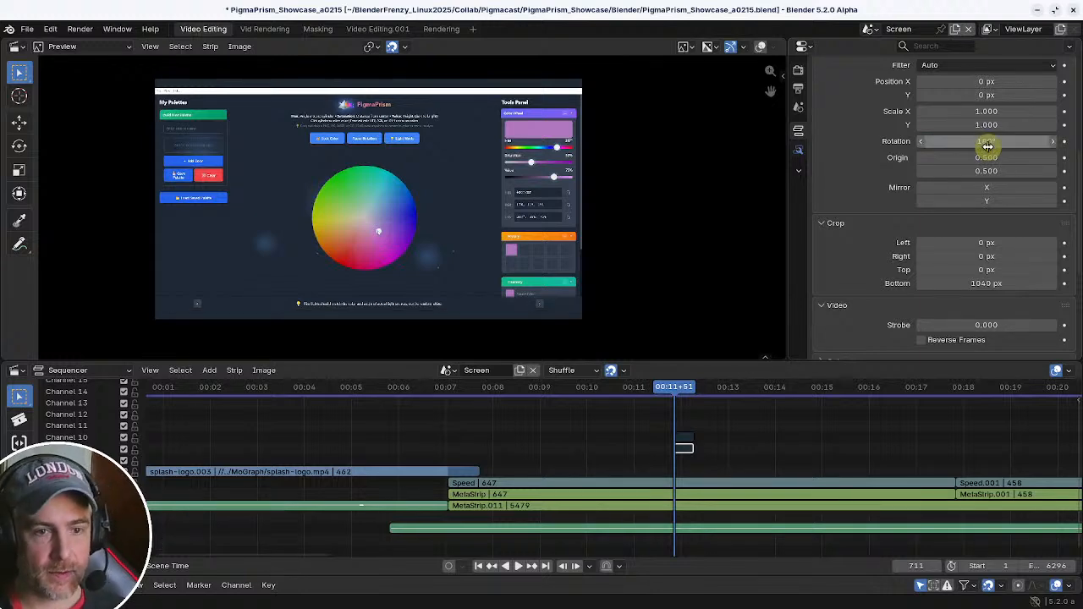
scroll(553, 218, "up", 6)
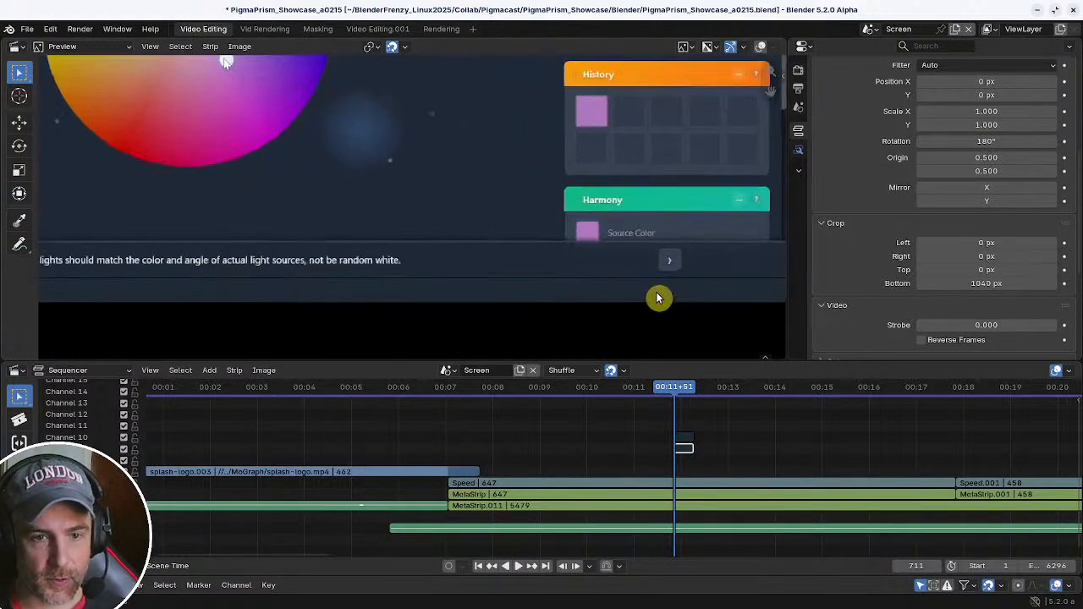
scroll(576, 263, "up", 3)
middle_click_drag(576, 263, 359, 232)
scroll(358, 232, "up", 3)
middle_click_drag(645, 316, 494, 314)
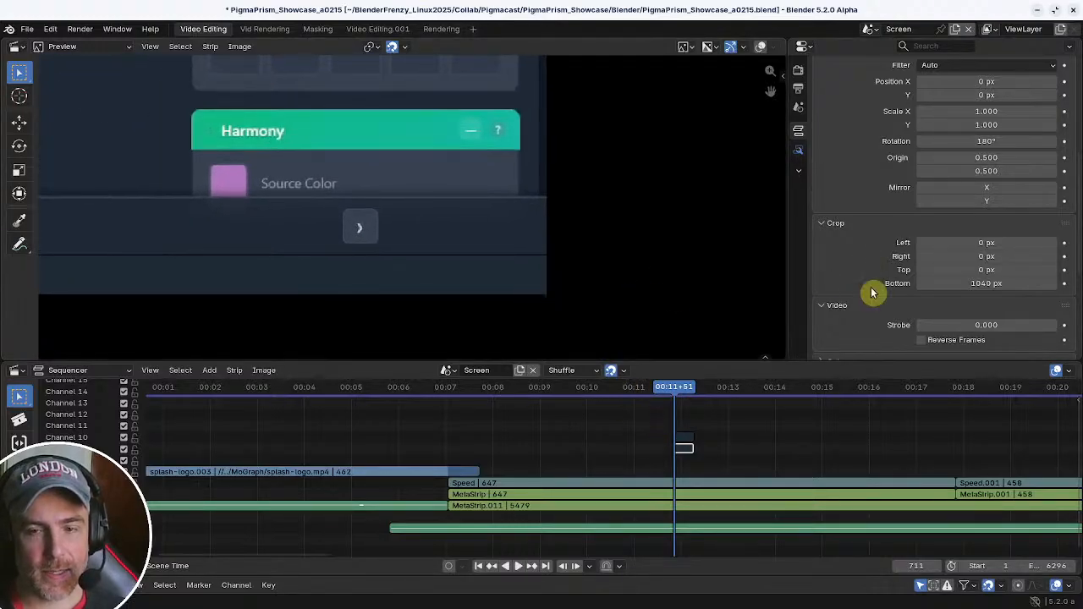
left_click(976, 142)
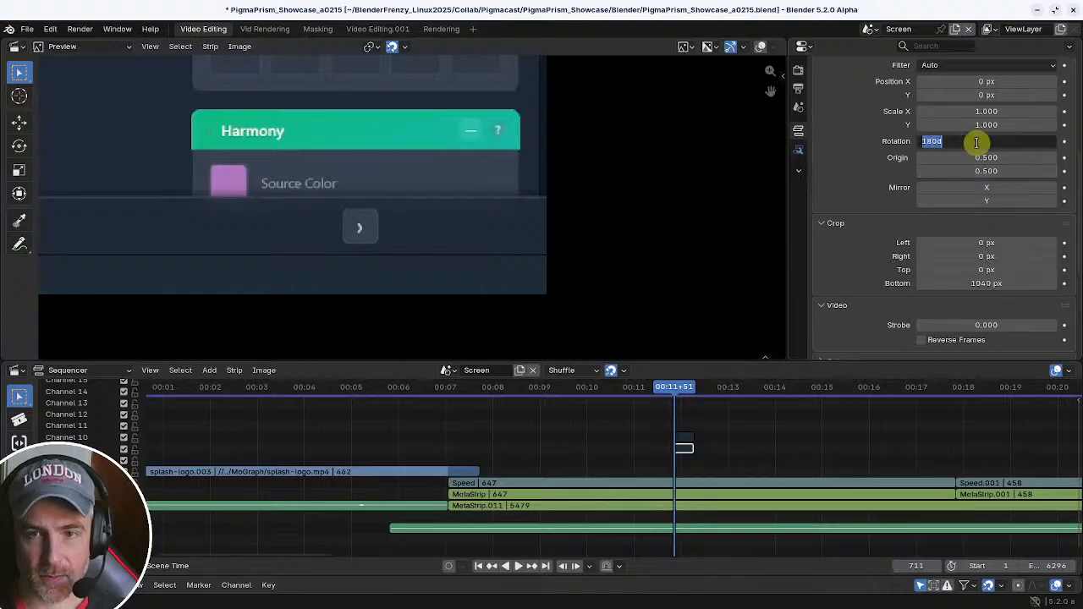
key("Return")
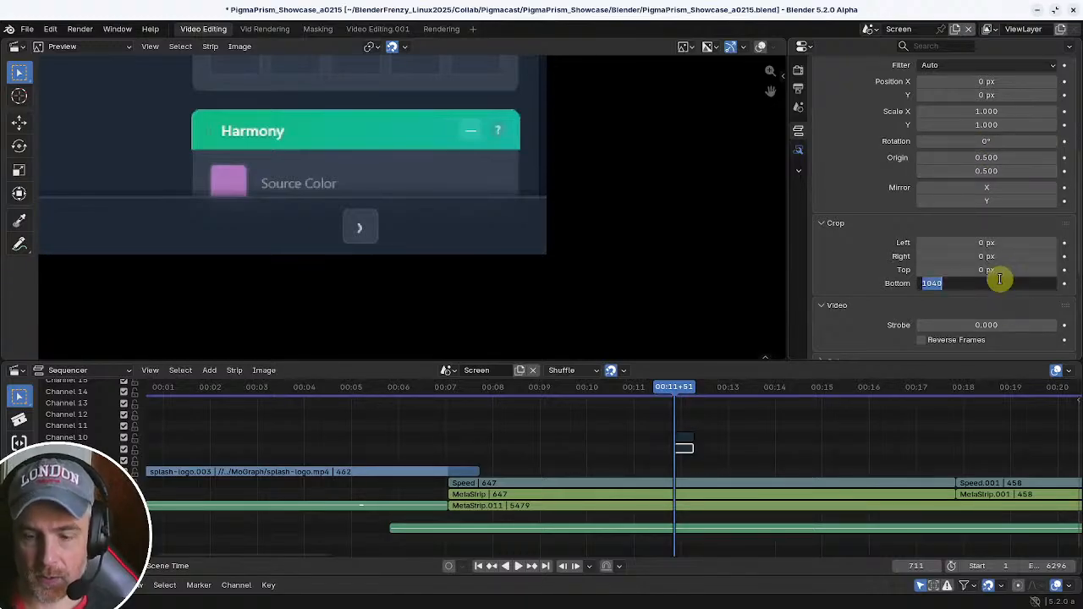
- Set the duplicate strip's bottom crop to 0 px and its top crop to 1037 px, and check its edge along the footage's bottom
key("BackSpace")
left_click_drag(999, 269, 1058, 269)
mouse_move(990, 269)
left_mouse_down()
mouse_move(973, 269)
mouse_move(989, 269)
left_mouse_up()
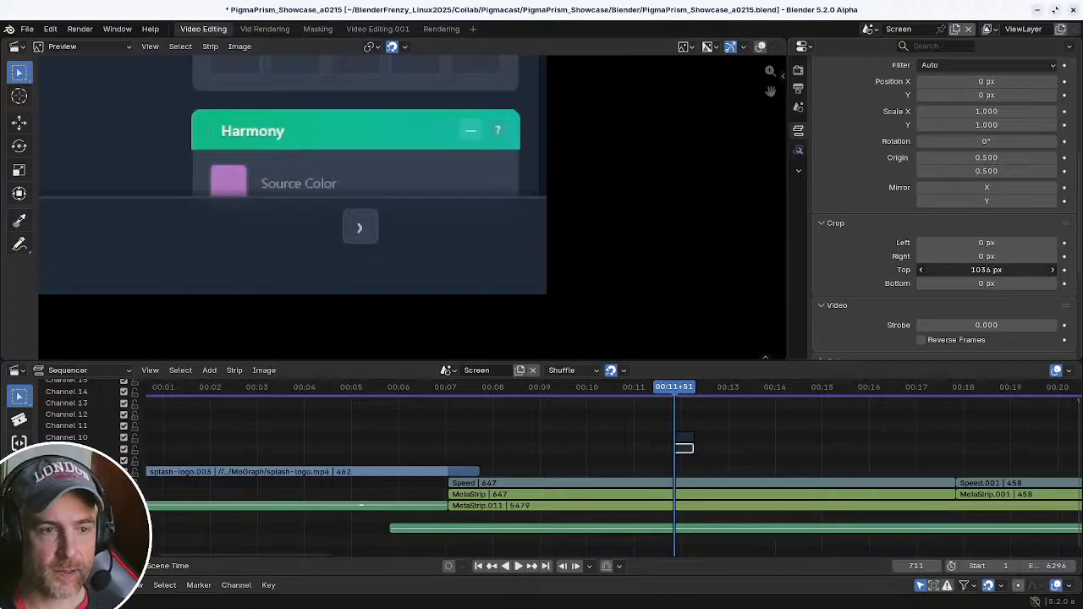
scroll(396, 240, "down", 20)
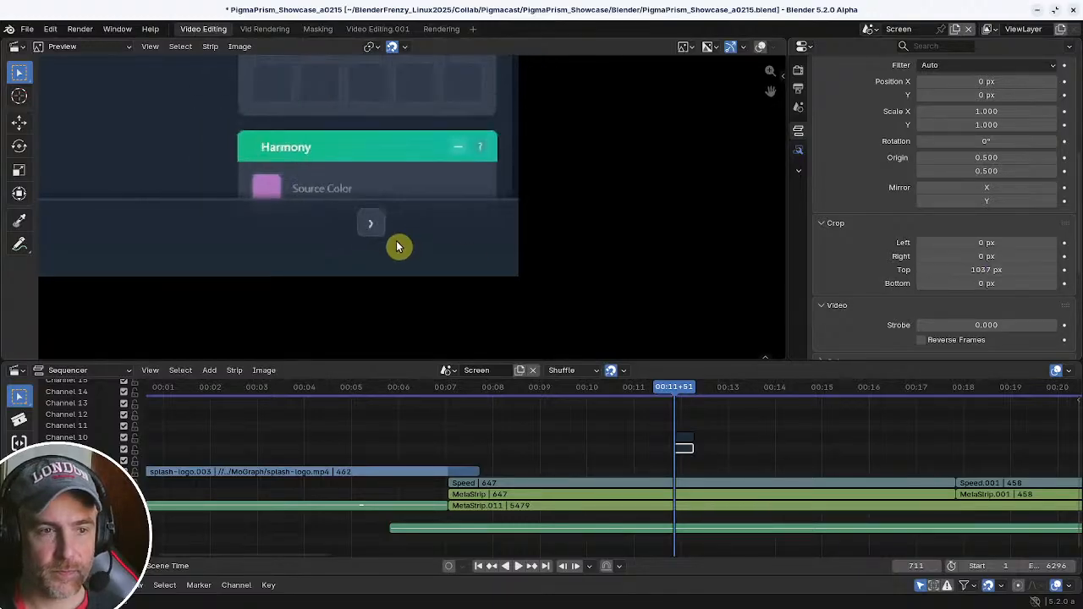
middle_click_drag(197, 269, 457, 274)
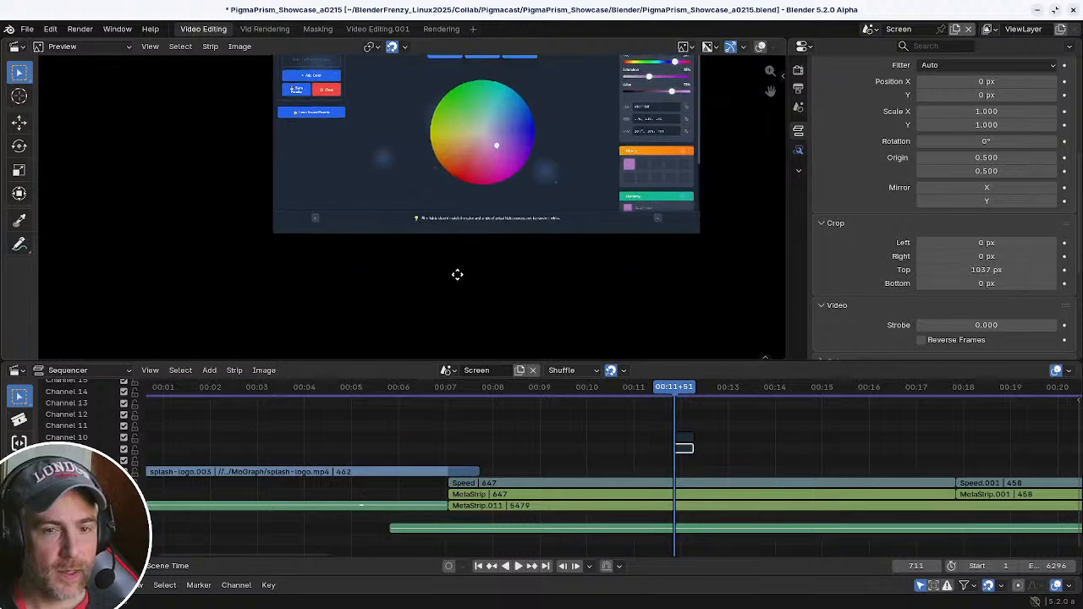
scroll(445, 300, "up", 6)
scroll(410, 297, "up", 5)
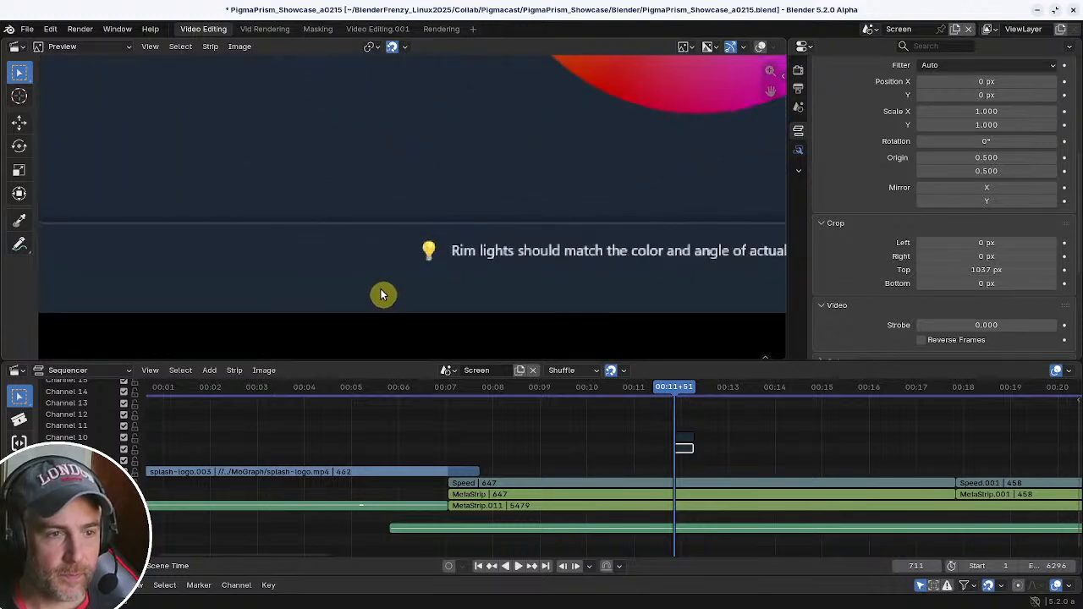
scroll(382, 295, "down", 4)
middle_click_drag(366, 285, 347, 266)
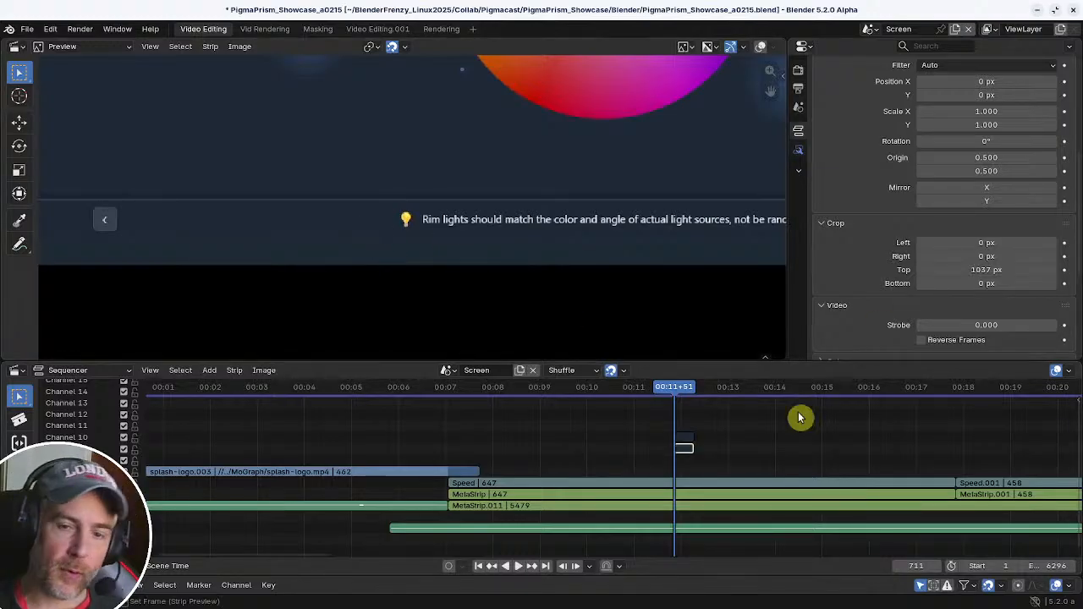
- Match the duplicate strip's color to the footage by sampling the dark background near the tip text
scroll(1020, 222, "up", 5)
scroll(1020, 224, "up", 2)
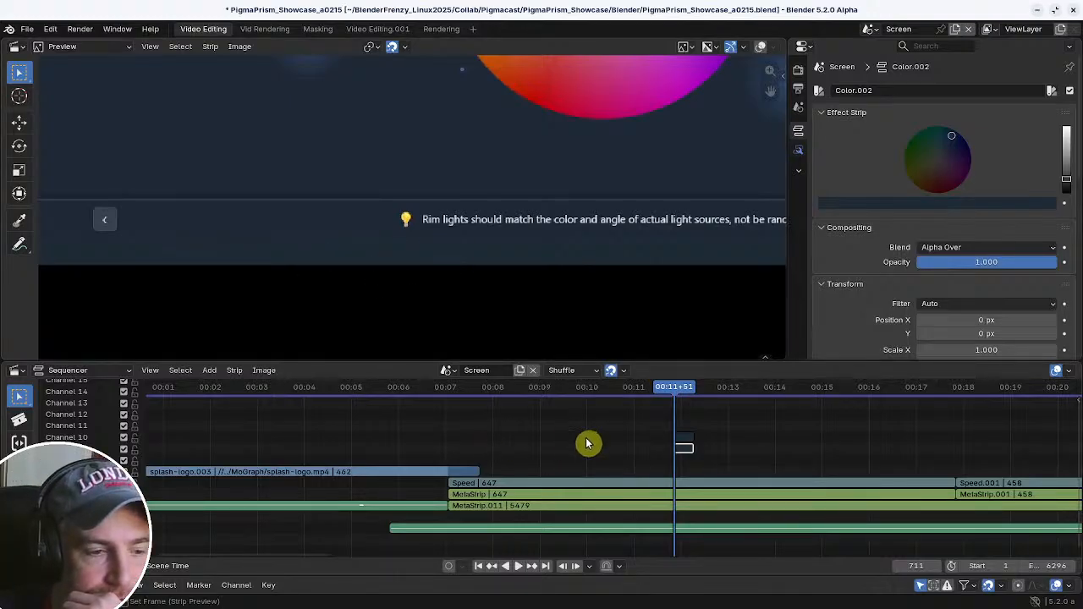
scroll(588, 443, "down", 2)
scroll(586, 440, "up", 1)
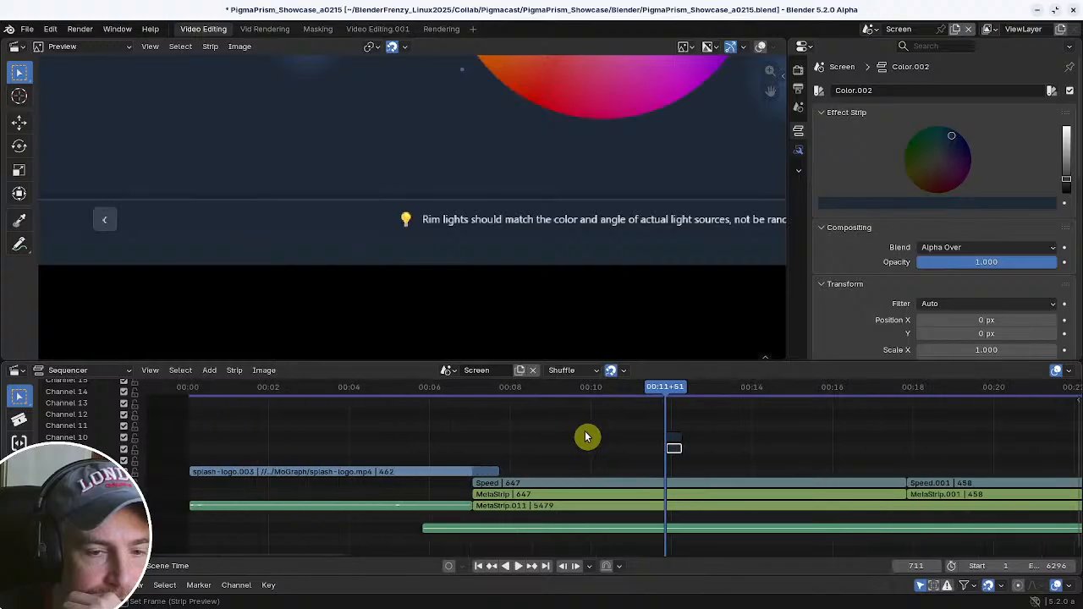
left_click(1035, 204)
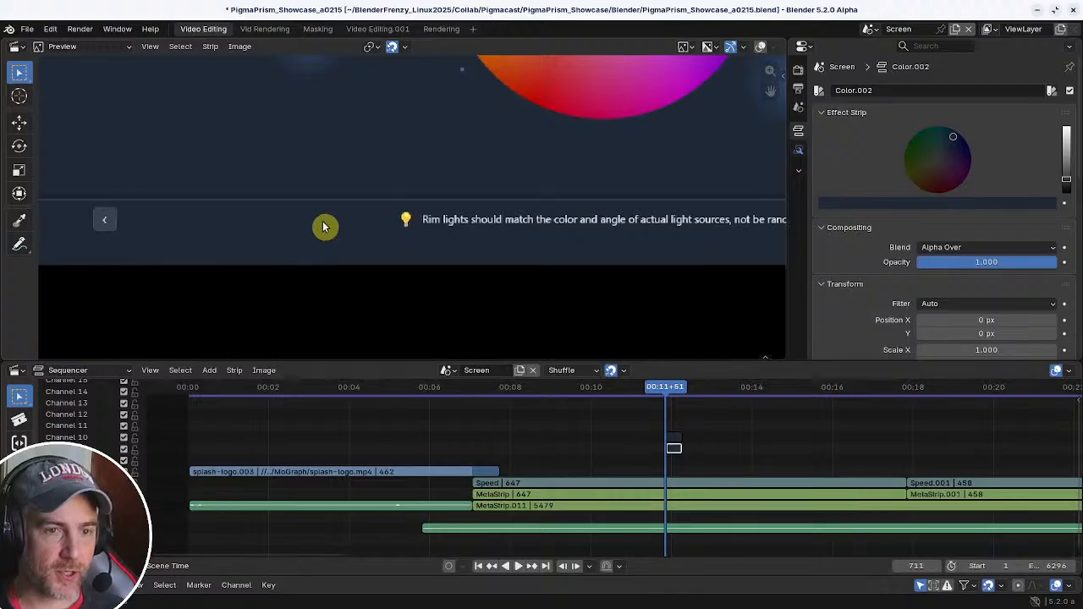
- Match the upper color strip to the footage by sampling the dark background just below the white bar, and check the whole frame
scroll(306, 261, "down", 5)
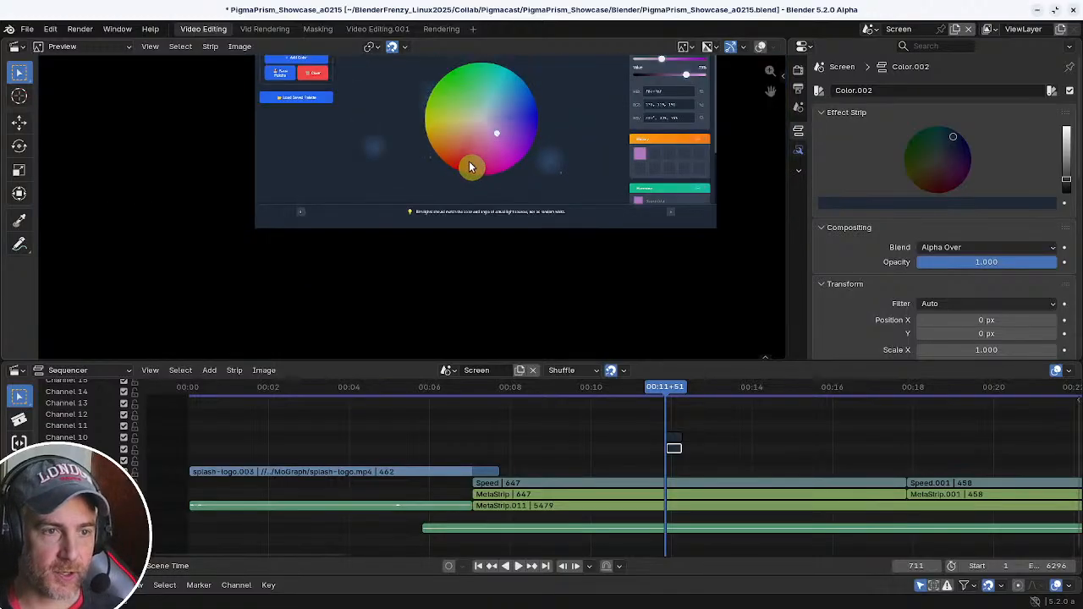
scroll(401, 316, "up", 6)
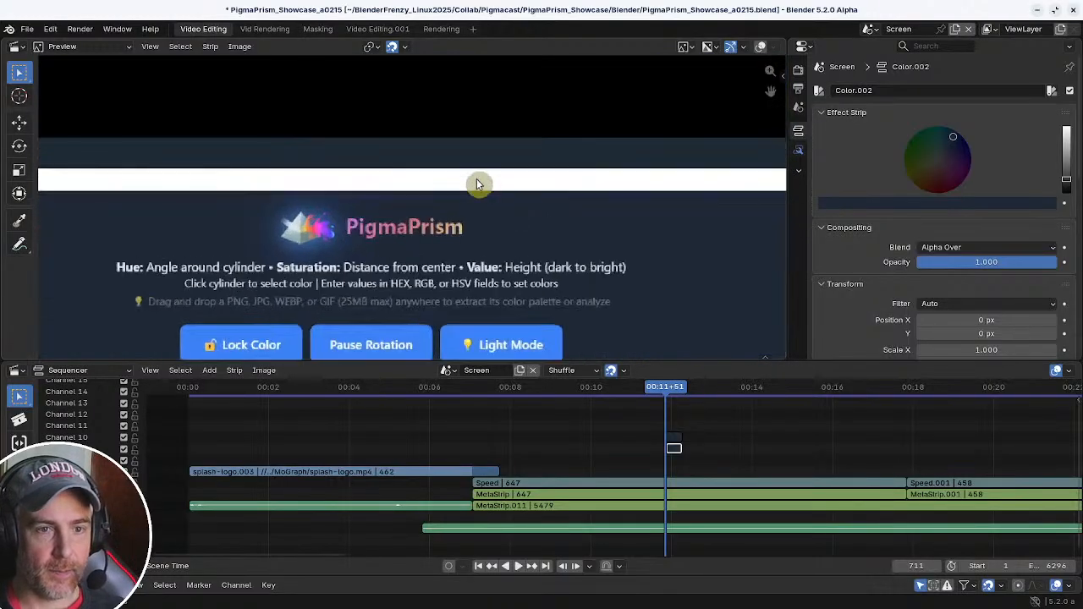
scroll(524, 228, "up", 4)
middle_click_drag(540, 230, 334, 249)
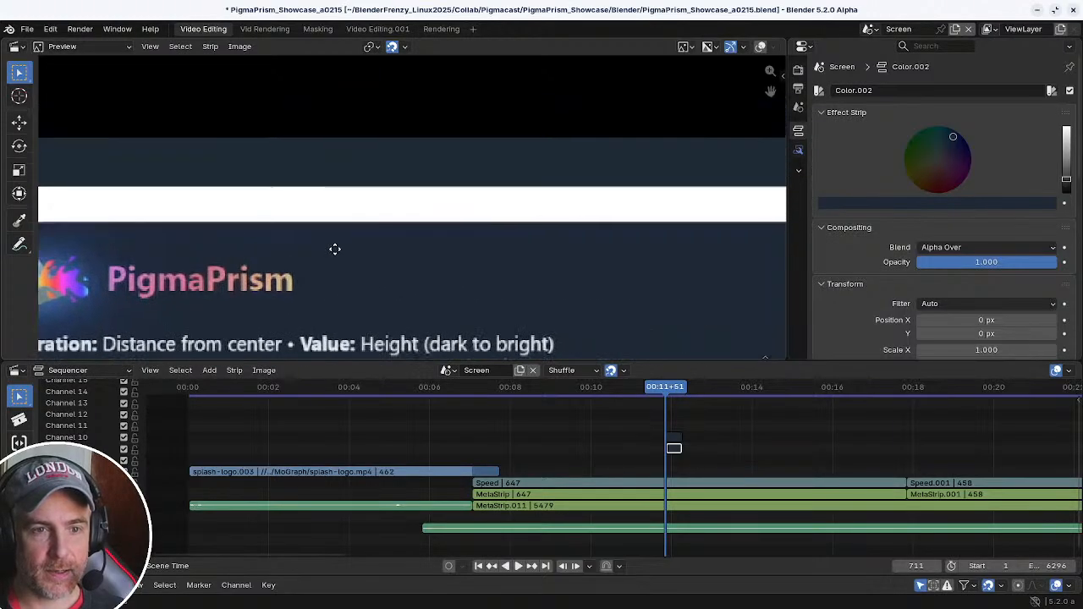
mouse_move(652, 271)
middle_mouse_down()
mouse_move(478, 256)
mouse_move(313, 271)
middle_mouse_up()
scroll(322, 269, "up", 1)
scroll(360, 263, "up", 2)
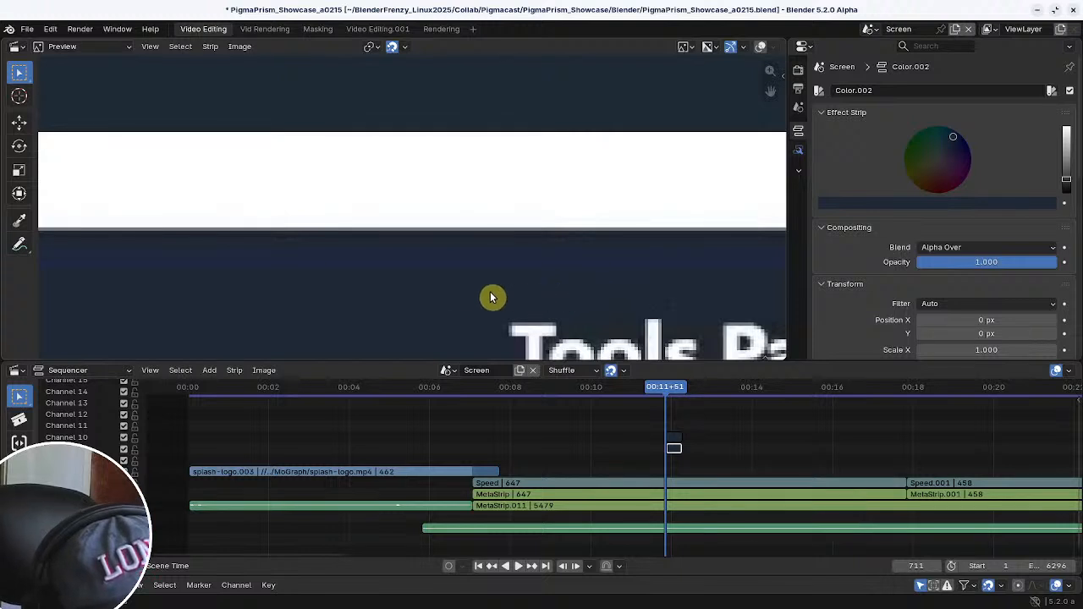
scroll(445, 293, "down", 1)
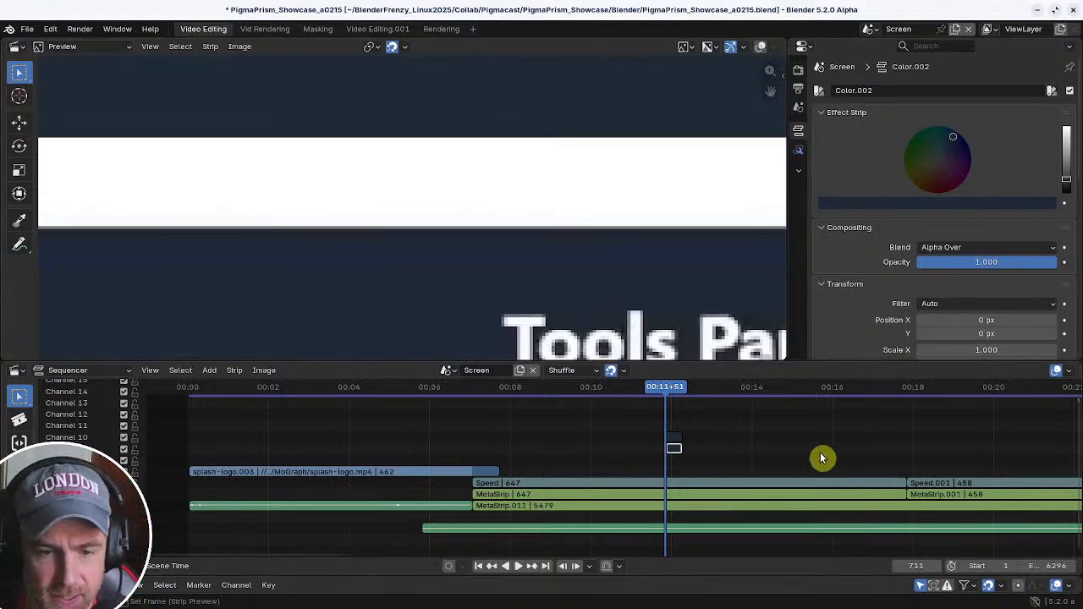
left_click(971, 208)
left_click(1047, 401)
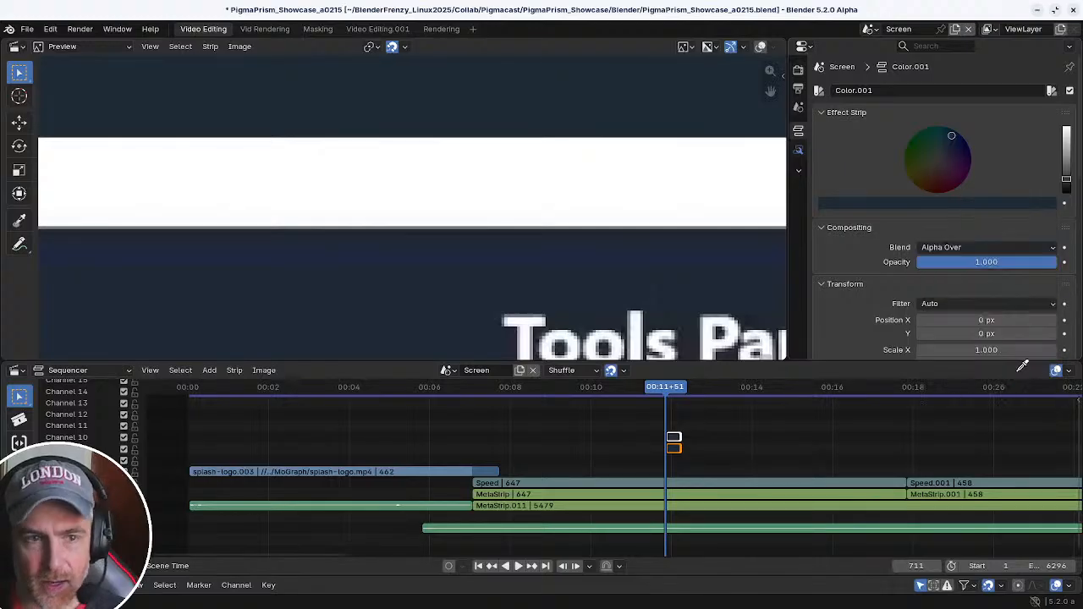
left_click(367, 299)
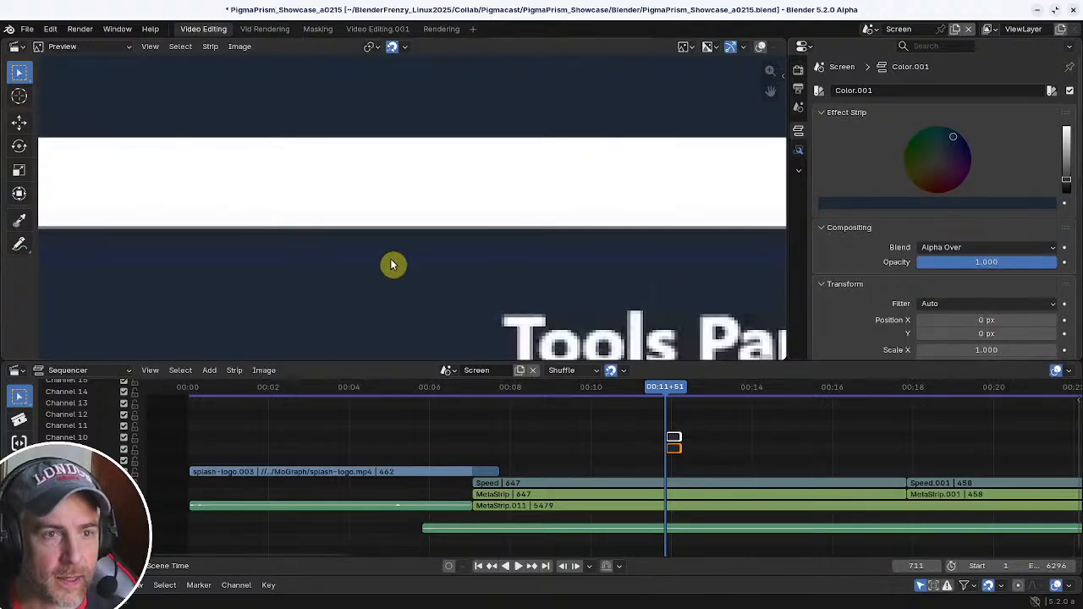
scroll(392, 259, "down", 20)
scroll(392, 254, "down", 3)
middle_click_drag(392, 254, 524, 147)
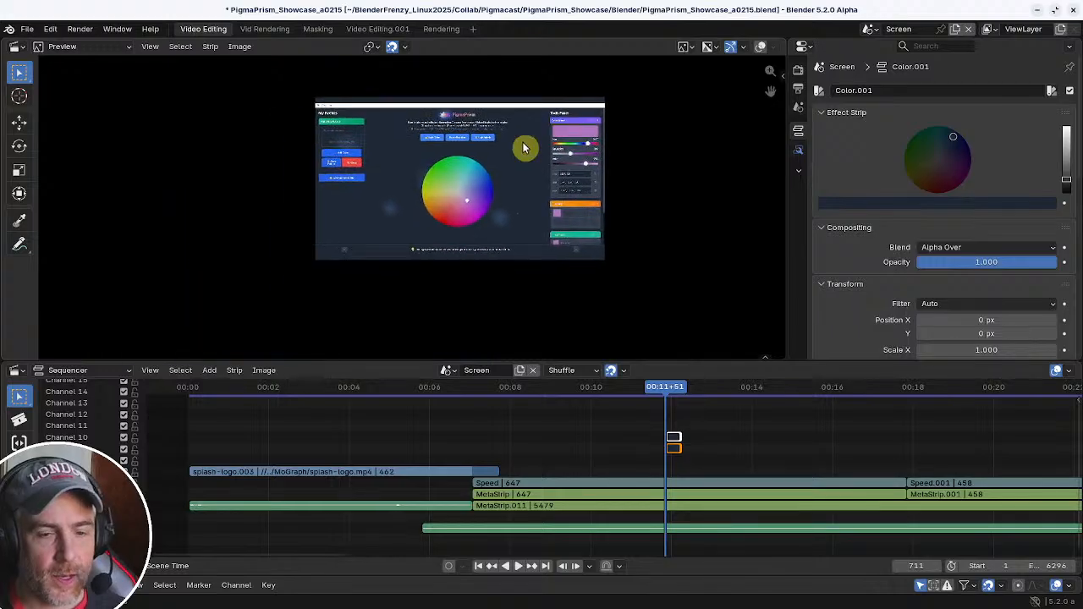
- Raise the opening splash-logo.003 strip by two channels to free space above the first Speed strip
scroll(533, 435, "down", 2)
middle_click_drag(535, 438, 552, 465)
left_click(435, 500)
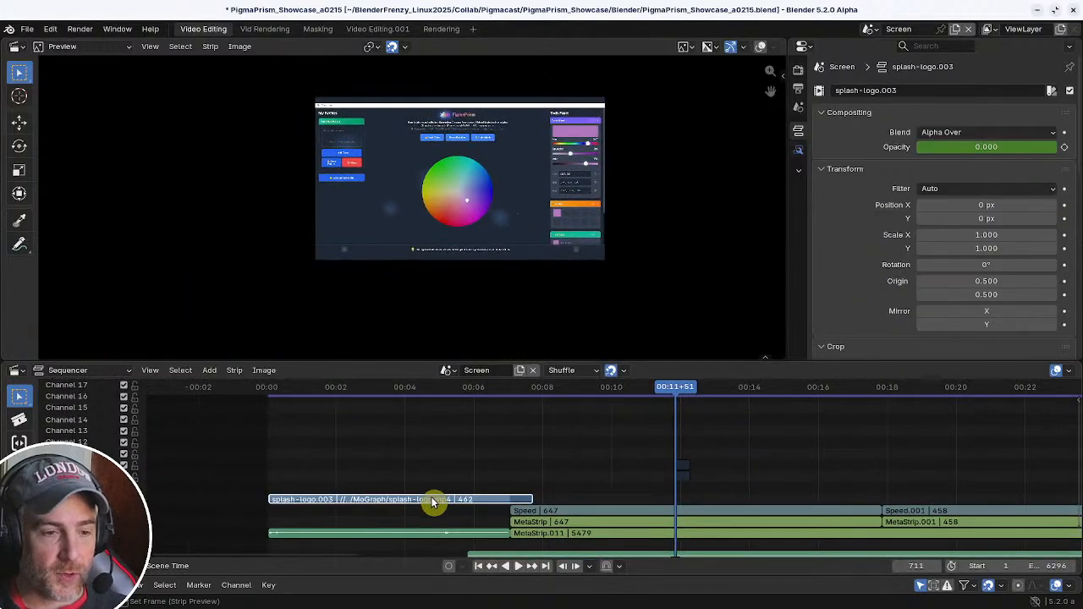
left_click_drag(433, 501, 435, 474)
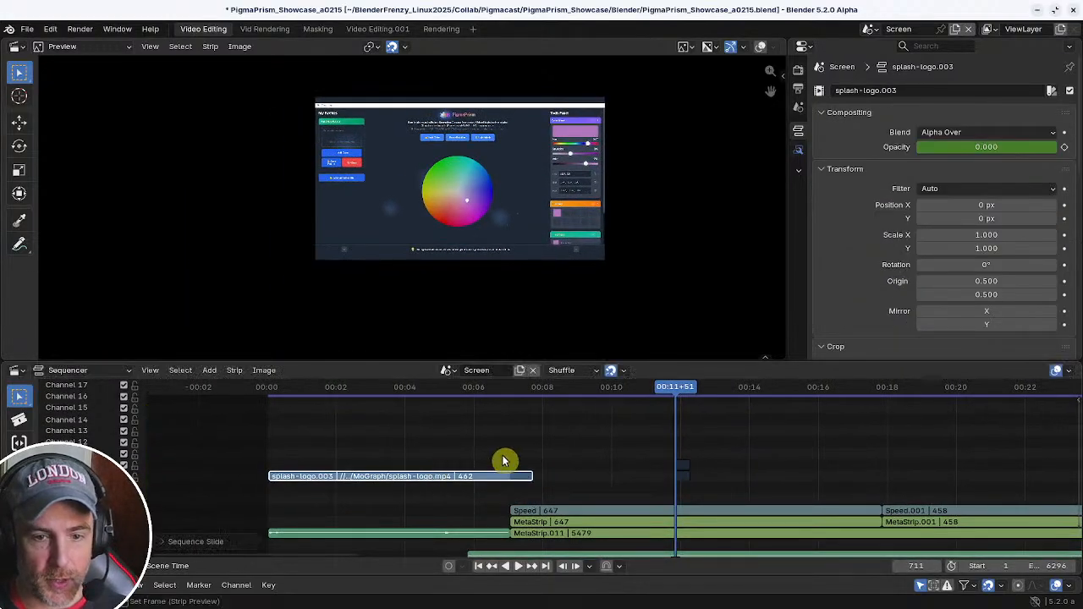
- Move both color strips back to the start of the first 647-frame MetaStrip, directly above its Speed strip
left_click_drag(636, 453, 713, 498)
key("g")
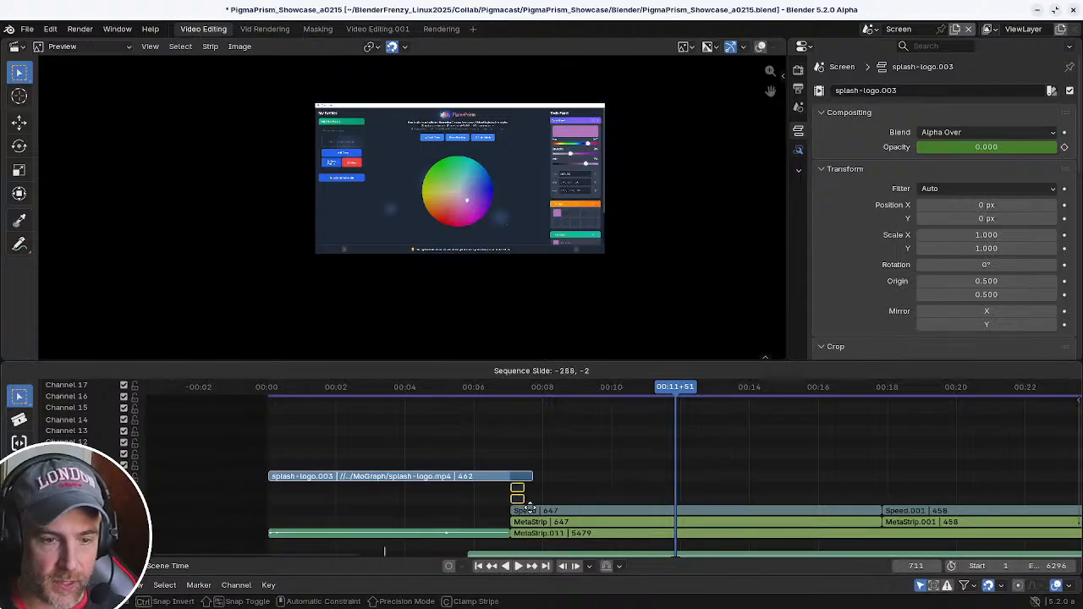
left_click(528, 508)
- Lengthen both color strips and move them up to channels 13 and 14, with splash-logo.003 on channel 15
scroll(508, 465, "up", 5)
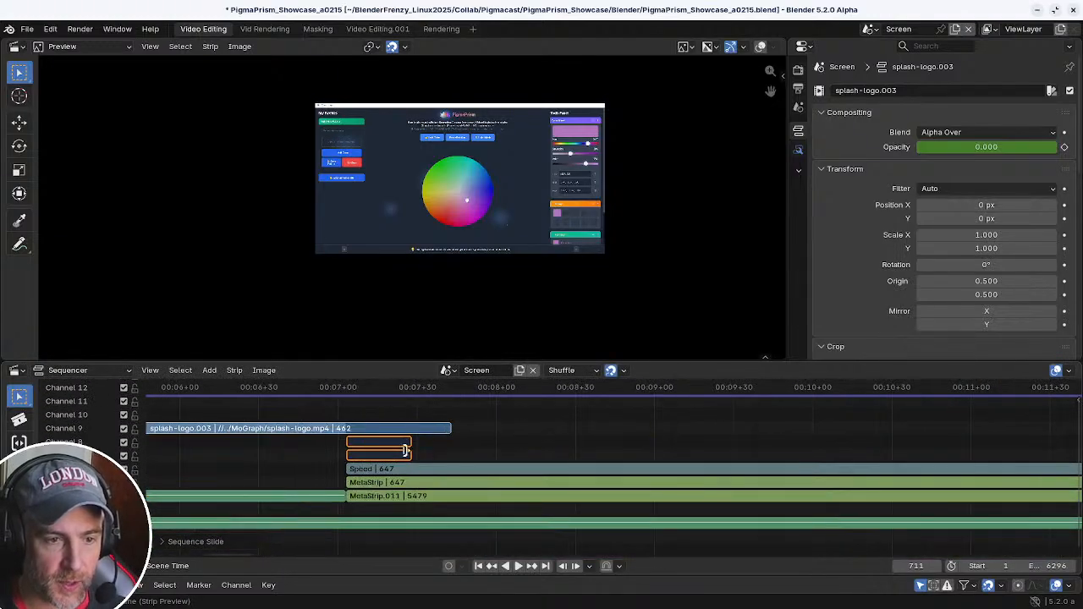
left_click_drag(413, 453, 618, 454)
middle_click_drag(930, 444, 834, 438, "ctrl")
middle_click_drag(834, 438, 413, 430)
middle_click_drag(562, 450, 577, 458, "ctrl")
left_click_drag(449, 436, 512, 435)
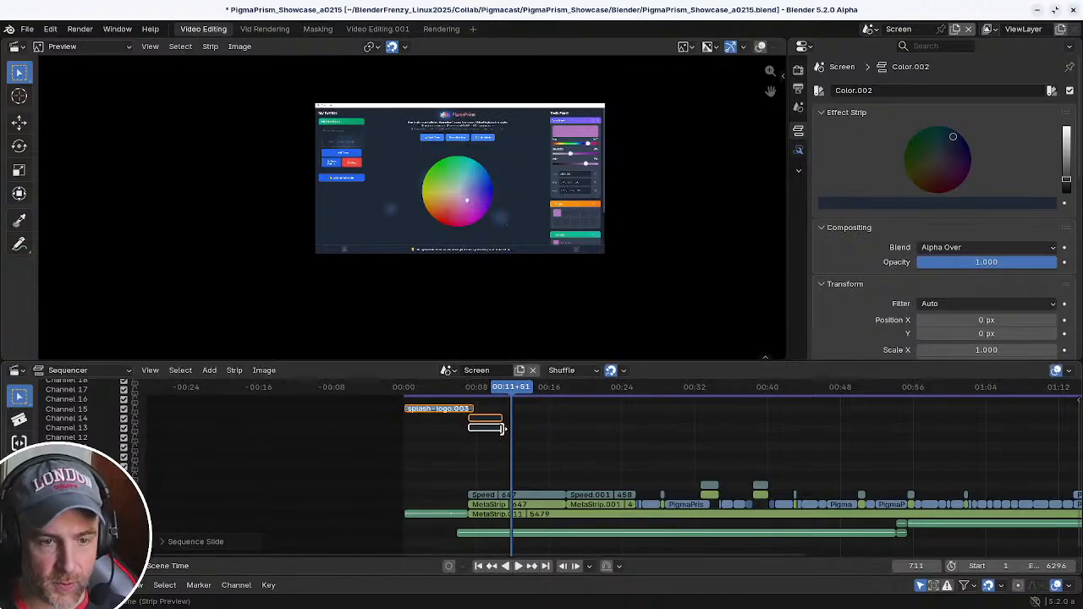
- Extend the ends of both color strips to frame 5874, where the closing splash-logo.001 strip starts
left_click(502, 429, "ctrl")
key("g")
left_click(1073, 429)
middle_click_drag(1052, 449, 846, 450, "ctrl")
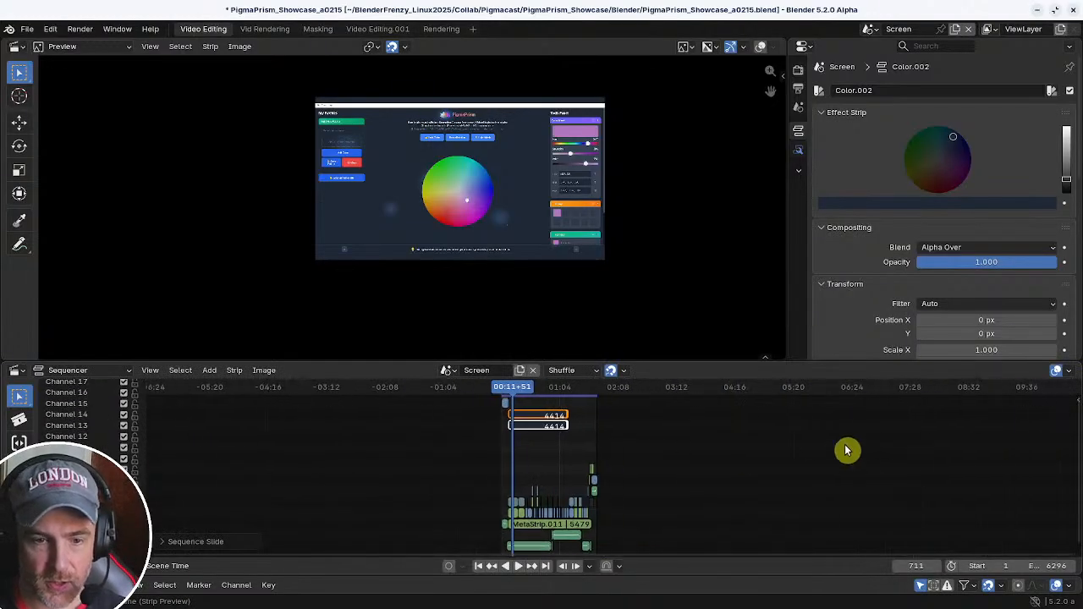
middle_click_drag(719, 453, 773, 449, "ctrl")
middle_click_drag(663, 448, 795, 464)
middle_click_drag(712, 465, 742, 466, "ctrl")
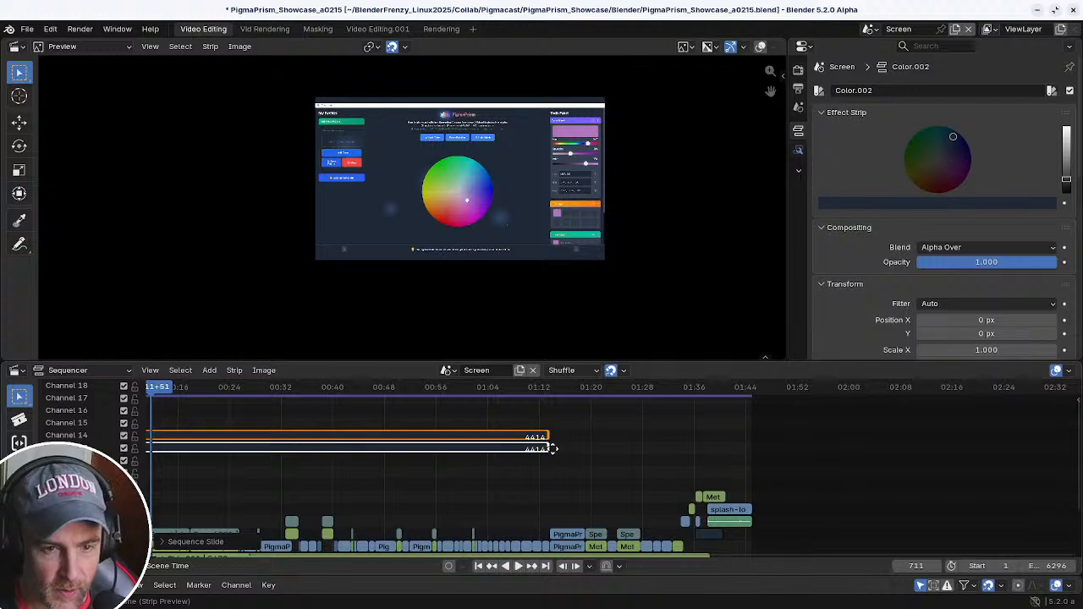
middle_click_drag(552, 448, 595, 420, "ctrl")
middle_click_drag(595, 419, 621, 443, "ctrl")
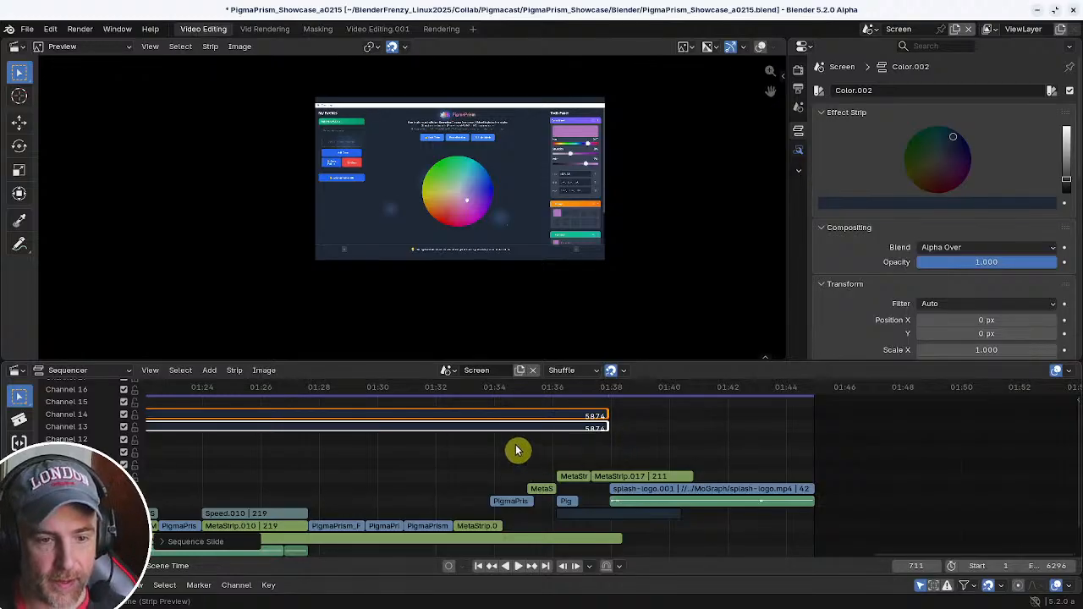
- Play and scrub the closing transition around 01:35 to 01:37 to check the color strips against the footage's bottom edge
left_click(556, 451)
key("space")
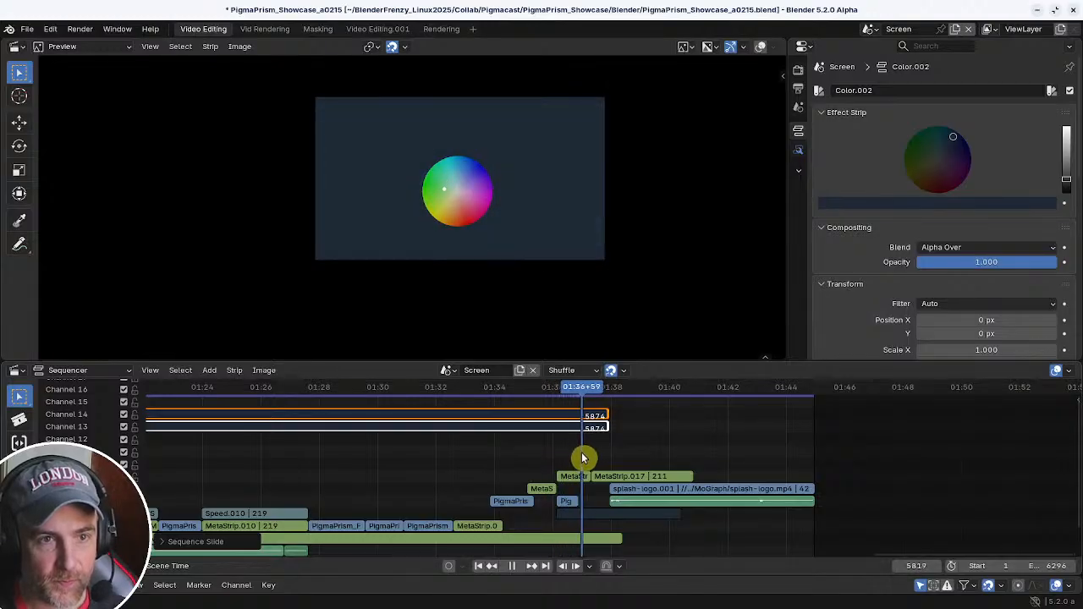
key("space")
scroll(549, 251, "up", 6)
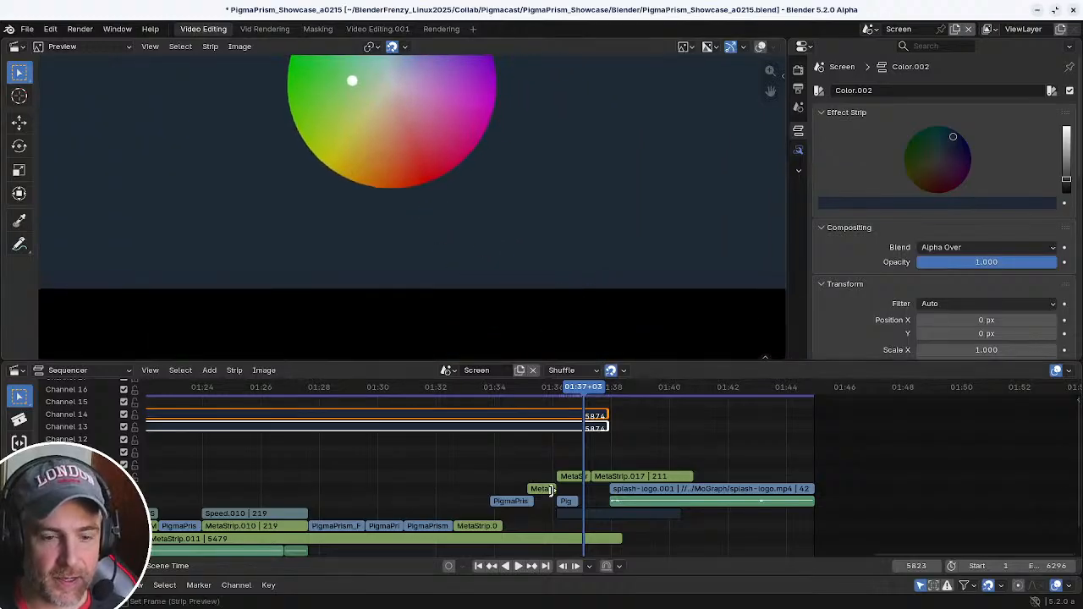
scroll(592, 465, "up", 4)
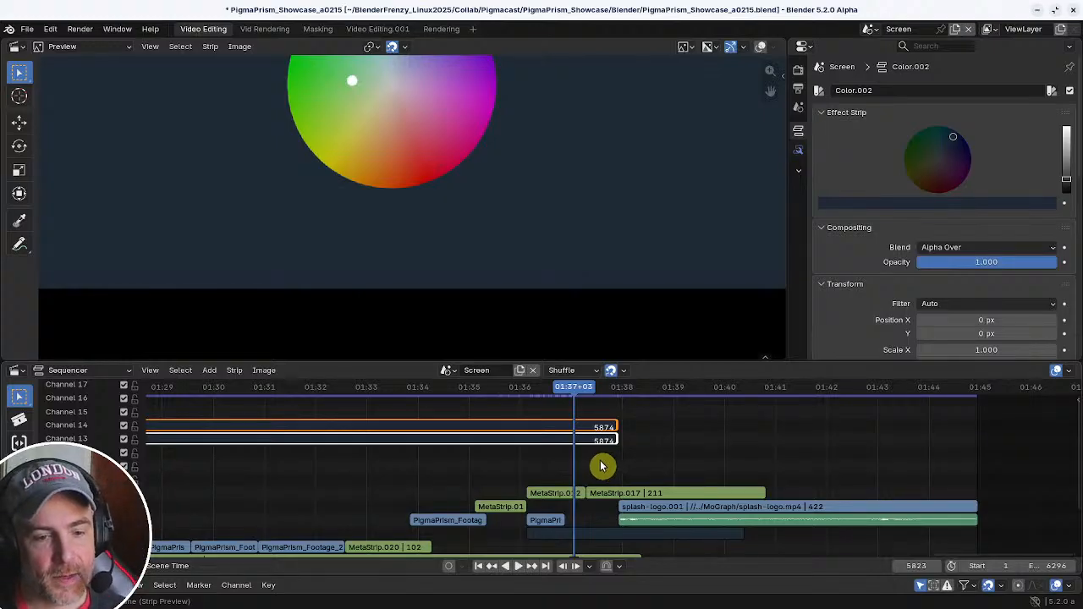
scroll(607, 463, "down", 2)
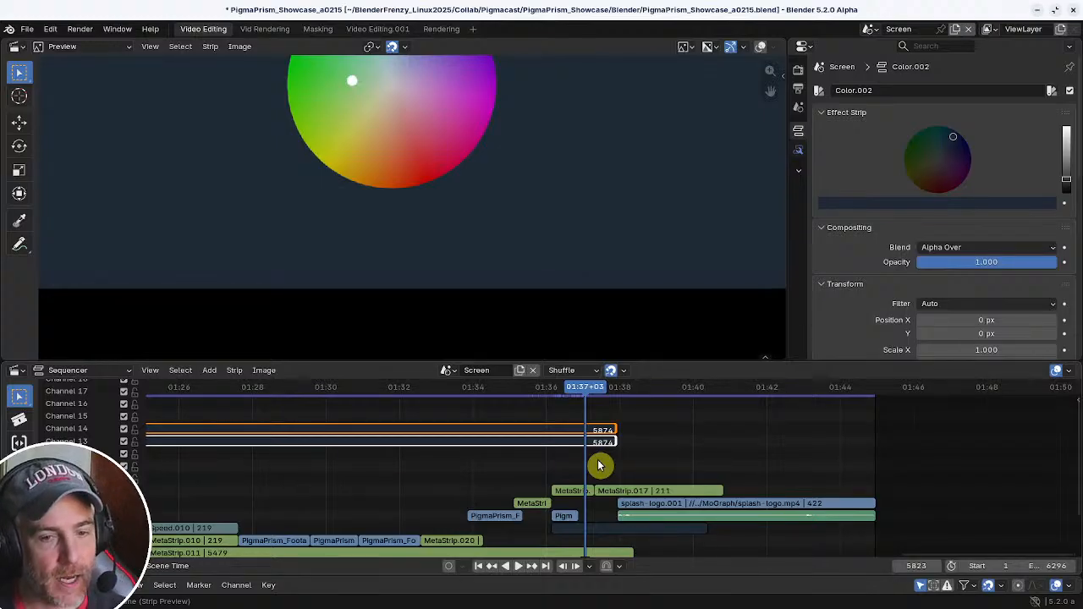
left_click_drag(571, 457, 549, 461)
left_click_drag(532, 498, 531, 506)
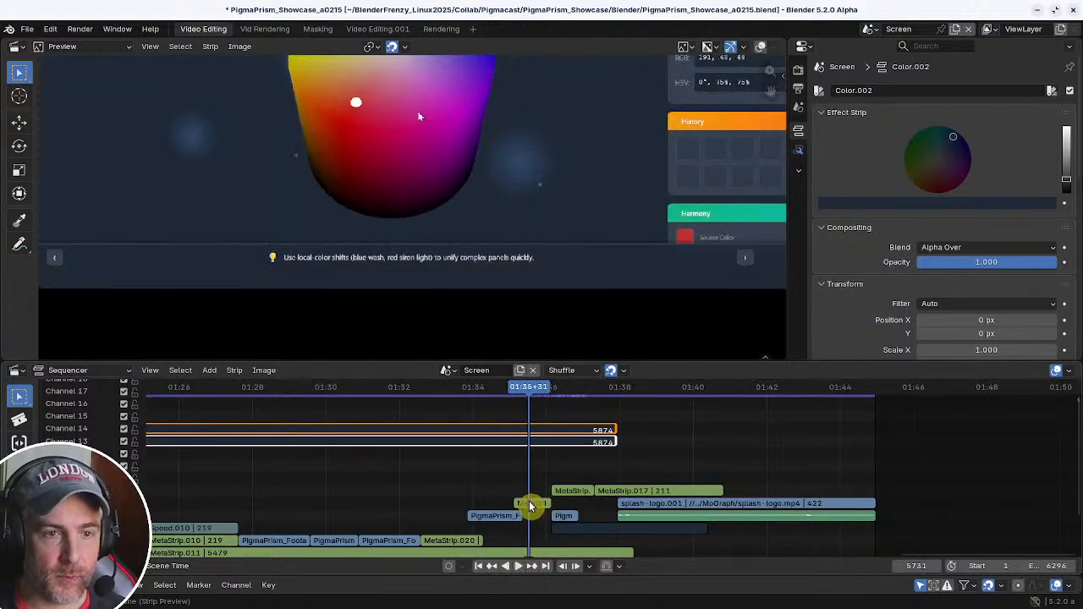
- Move MetaStrip.014 up one channel so it lines up with MetaStrip.012
middle_click_drag(550, 483, 562, 479, "ctrl")
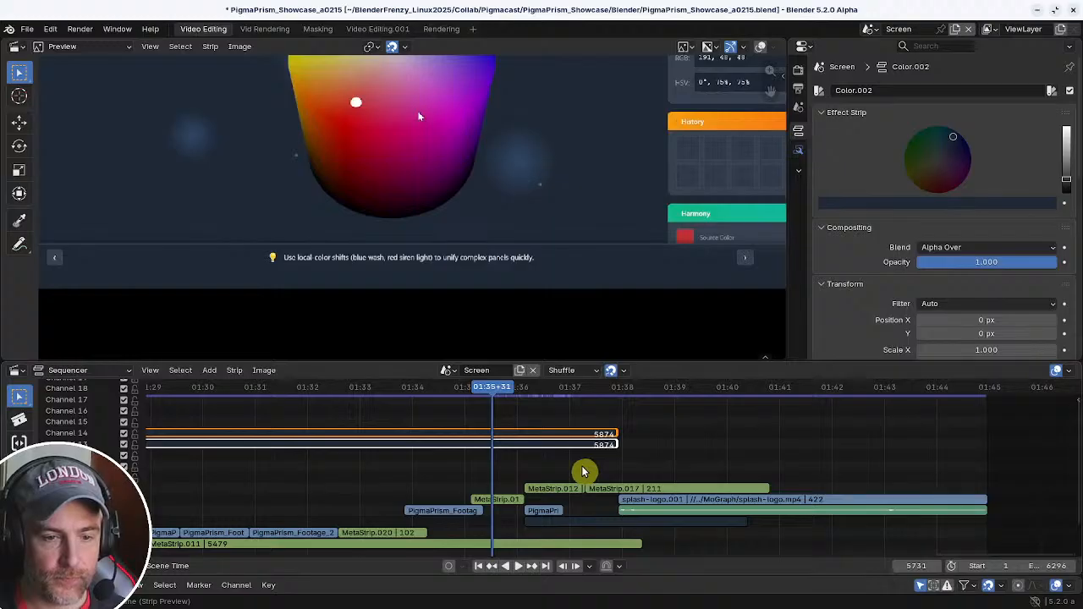
left_click(500, 501)
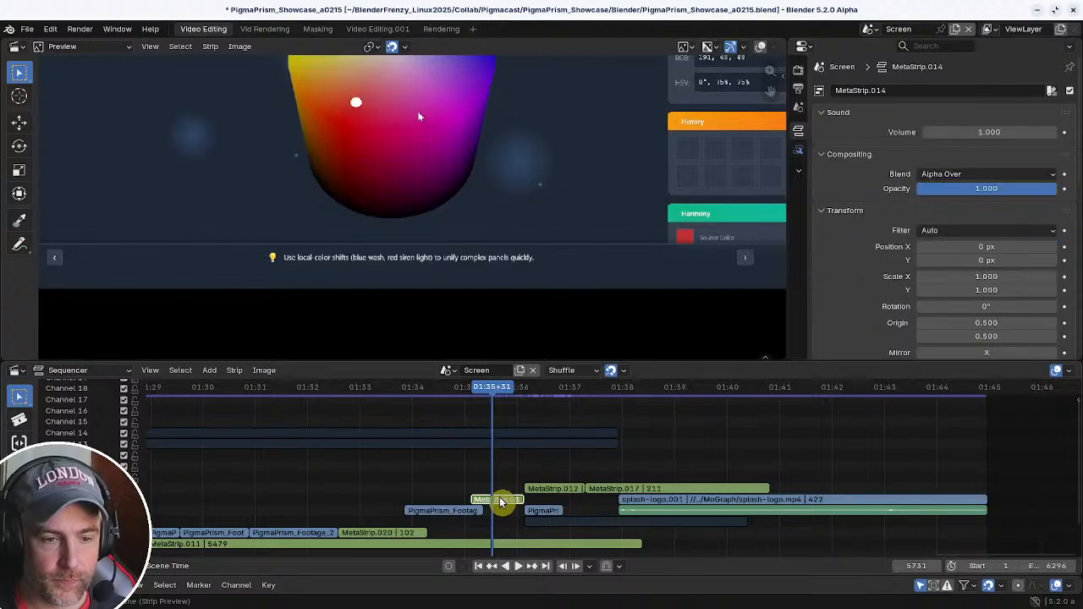
left_click_drag(500, 501, 506, 492)
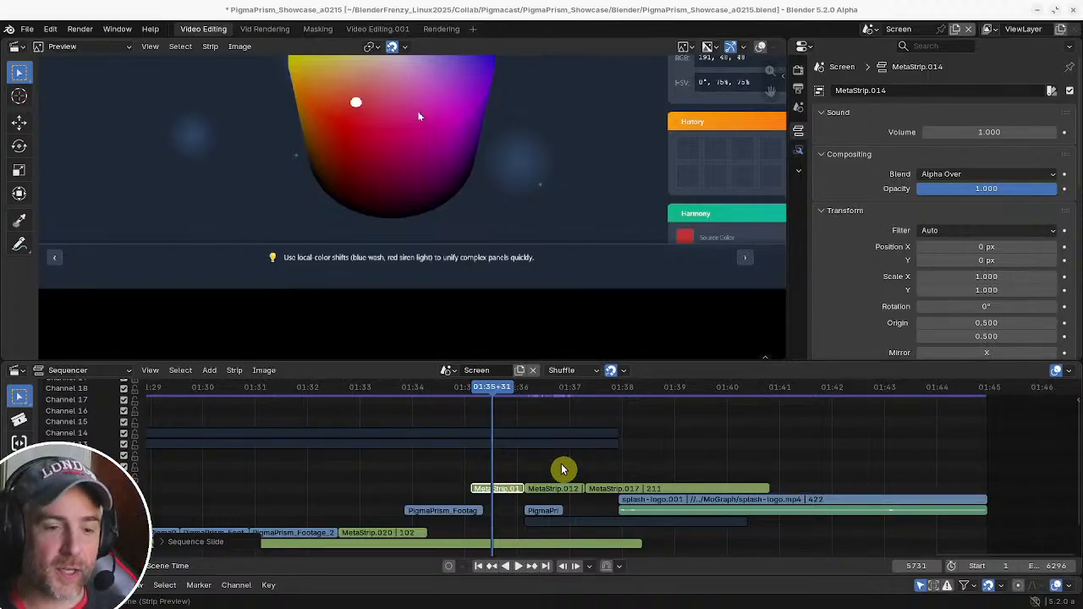
- Split both color strips at frame 5706, the start of MetaStrip.014
scroll(568, 466, "down", 1)
middle_click_drag(565, 464, 624, 461)
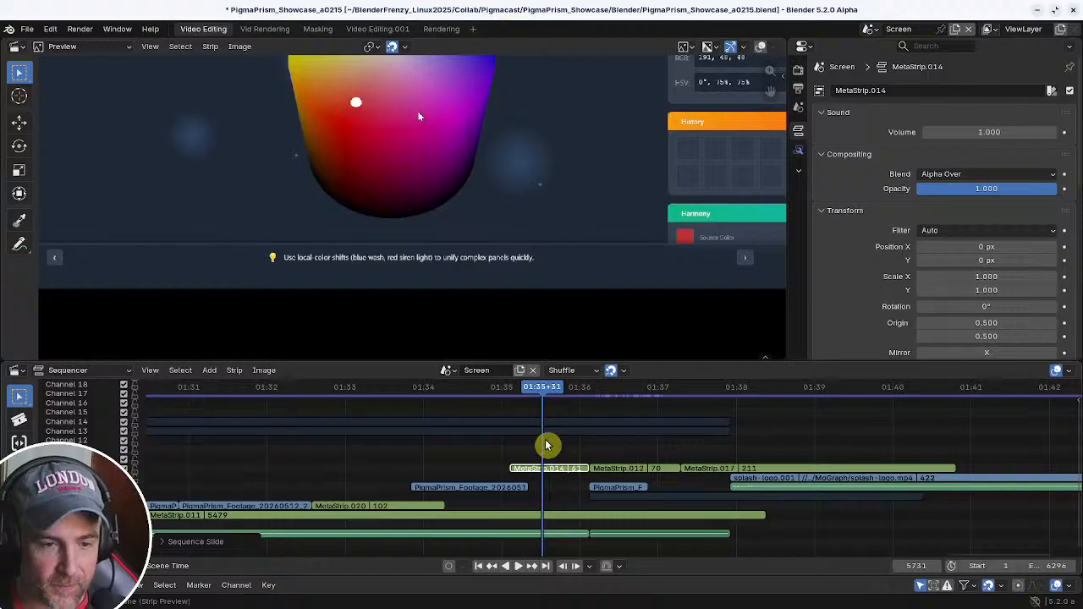
left_click_drag(572, 459, 700, 480)
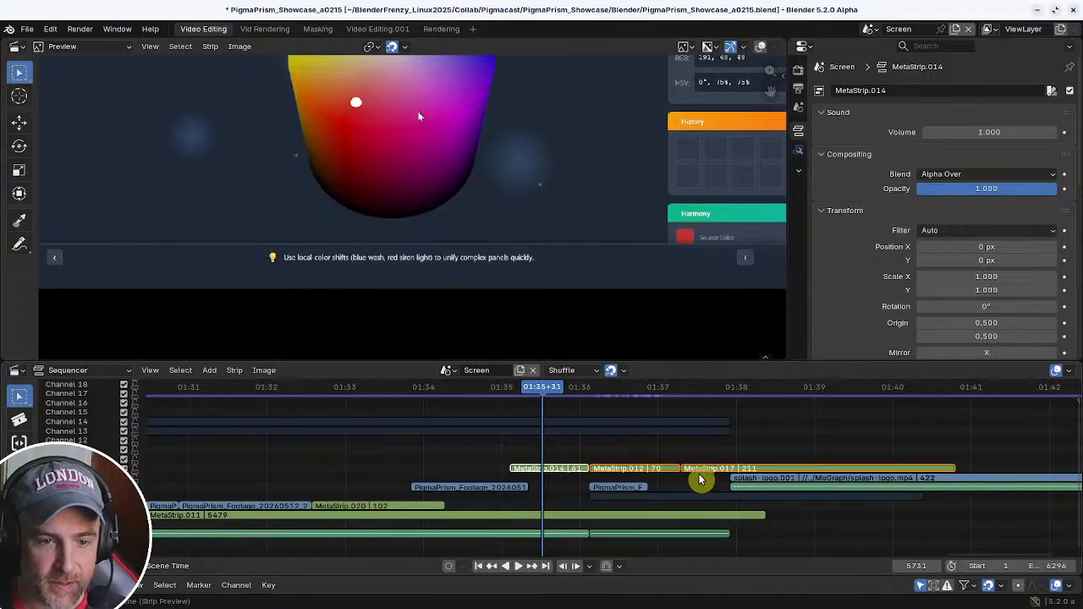
left_click_drag(543, 415, 556, 440)
key("Page_Down")
key("k")
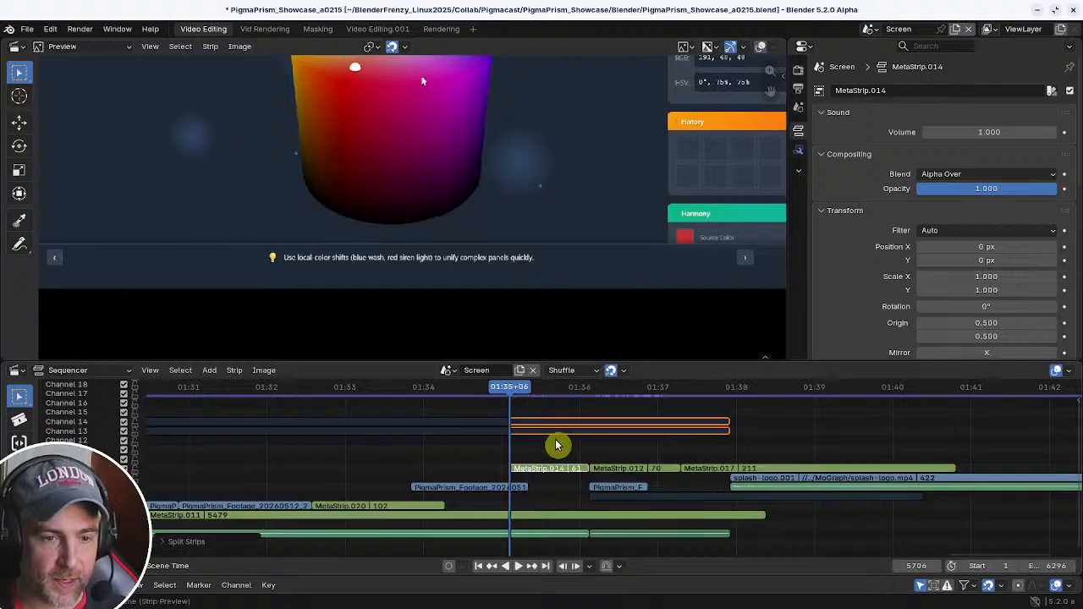
left_click_drag(725, 433, 779, 434)
right_click(779, 434)
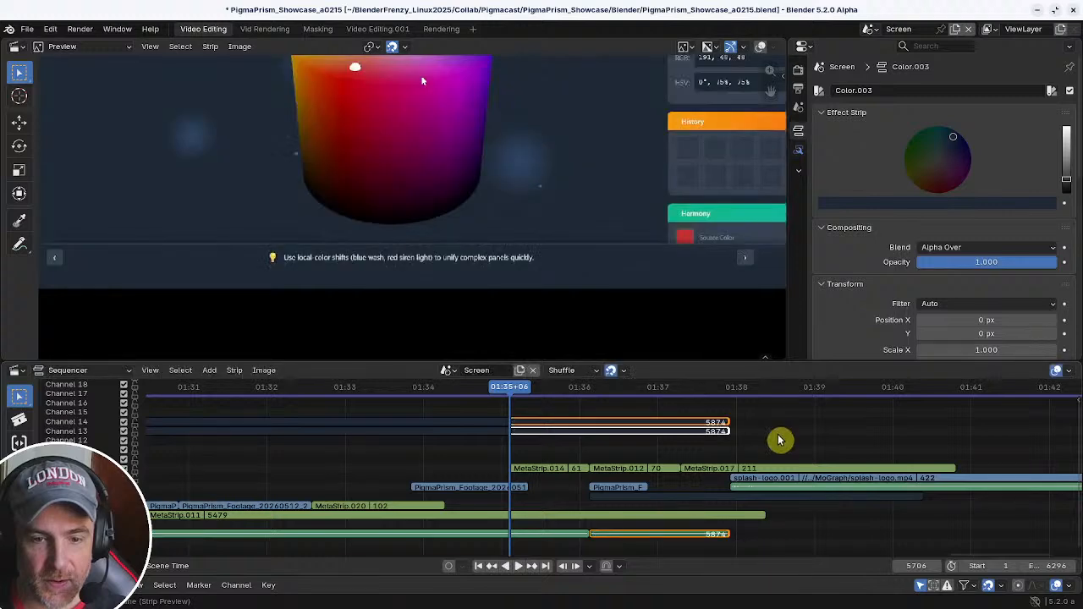
left_click(768, 442)
middle_click_drag(741, 440, 753, 435, "ctrl")
middle_click_drag(754, 436, 570, 438)
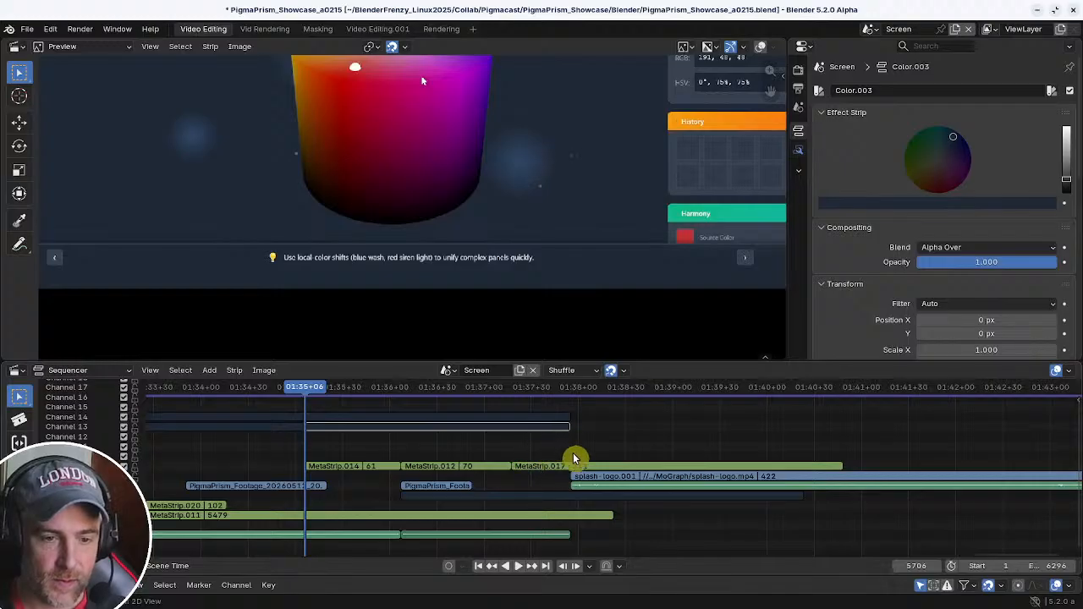
- Group the split-off color pieces with MetaStrip.014, MetaStrip.012 and MetaStrip.017 into one meta strip
middle_click_drag(574, 457, 605, 440, "ctrl")
middle_click_drag(594, 449, 655, 442)
left_click_drag(556, 419, 570, 456)
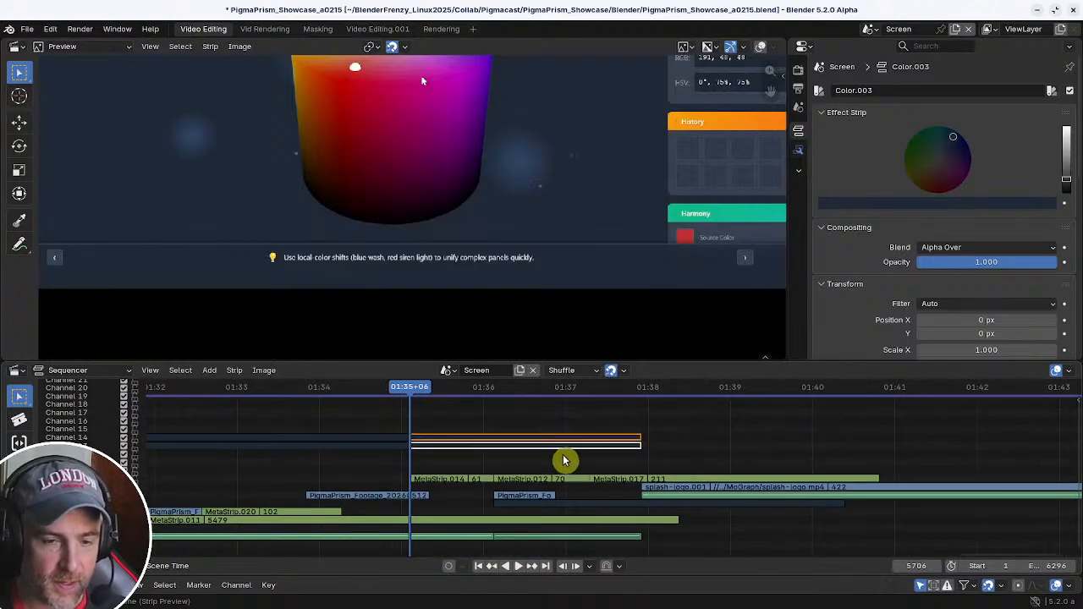
left_click(631, 482)
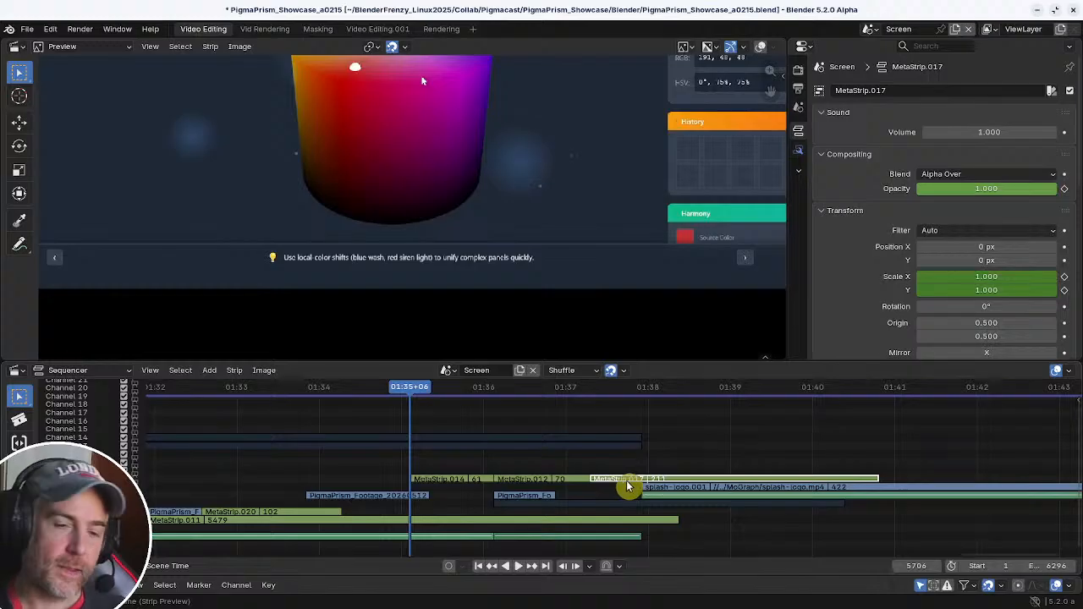
left_click_drag(399, 453, 616, 484)
left_click_drag(424, 414, 626, 487)
key("ctrl+g")
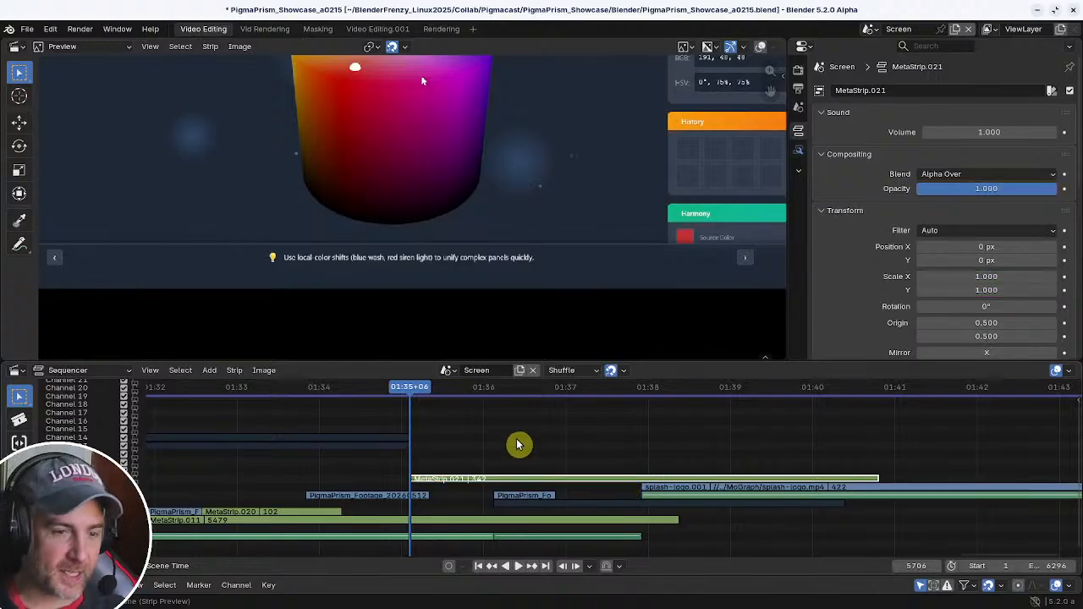
- Play and scrub the closing transition through the new meta strip, and check the whole frame in the preview
mouse_move(409, 389)
left_mouse_down()
mouse_move(398, 387)
mouse_move(418, 392)
left_mouse_up()
middle_click_drag(680, 453, 502, 424)
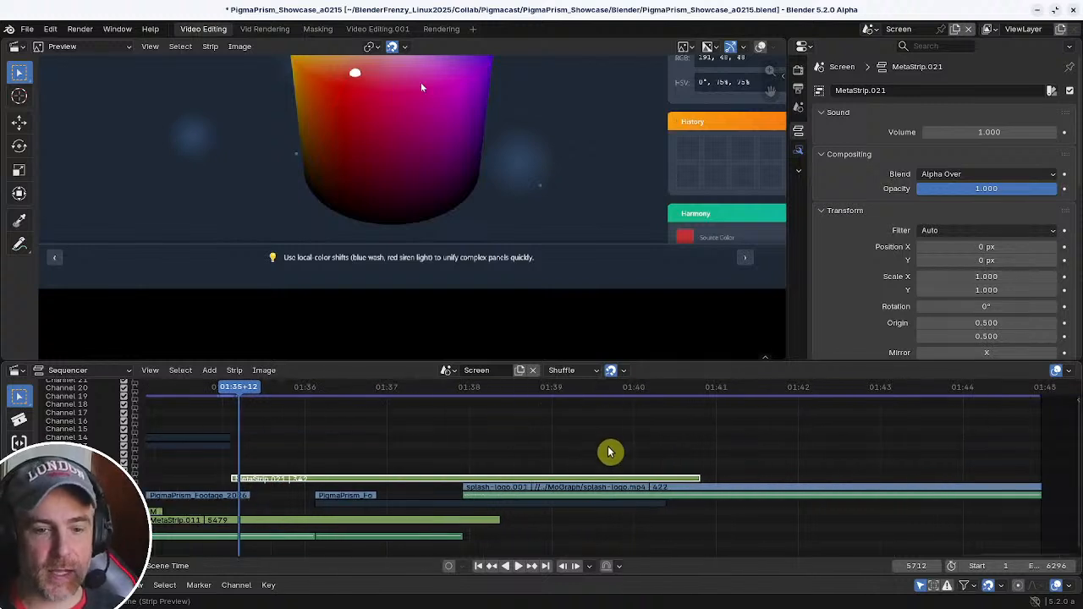
key("space")
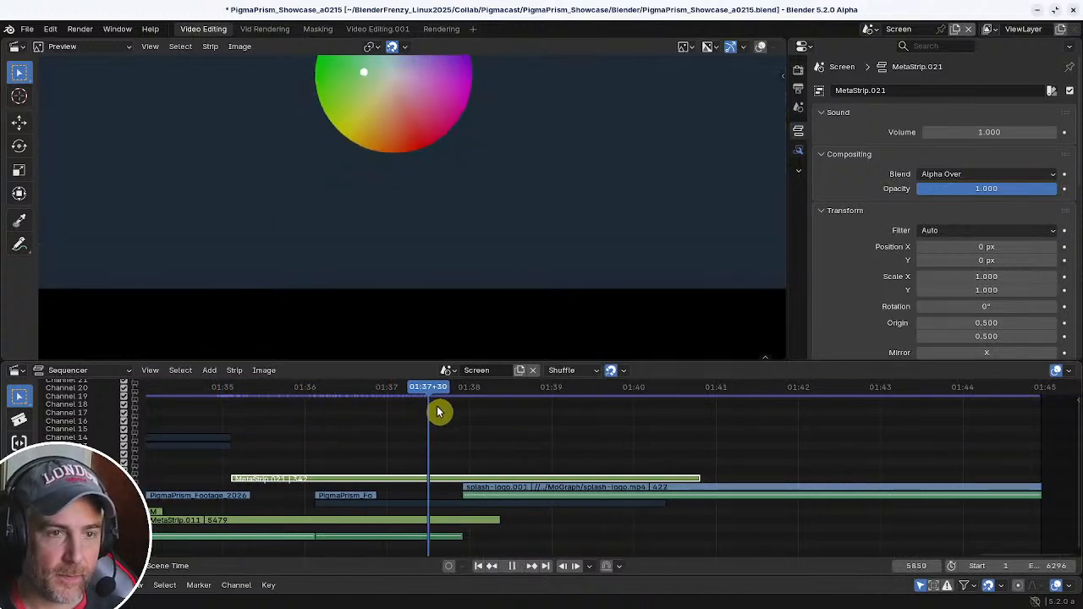
mouse_move(468, 415)
left_mouse_down()
mouse_move(483, 418)
mouse_move(403, 418)
mouse_move(446, 414)
left_mouse_up()
mouse_move(448, 415)
right_mouse_down("shift")
mouse_move(488, 417)
mouse_move(433, 427)
right_mouse_up("shift")
key("space")
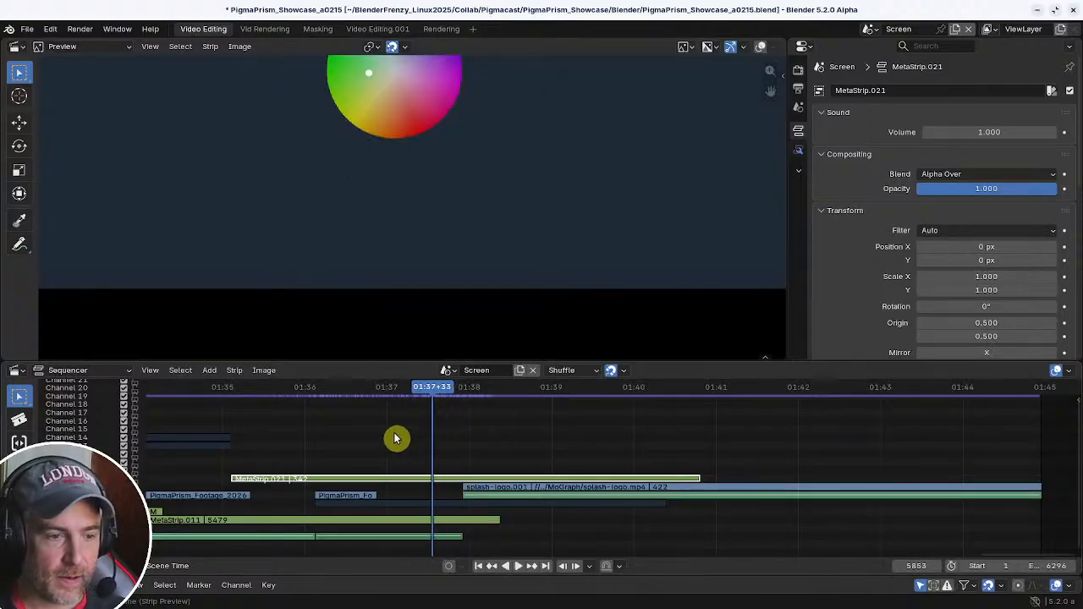
middle_click_drag(429, 430, 558, 422)
middle_click_drag(380, 520, 526, 498)
scroll(490, 517, "down", 1)
right_click_drag(490, 517, 648, 522, "shift")
key("Home")
key("space")
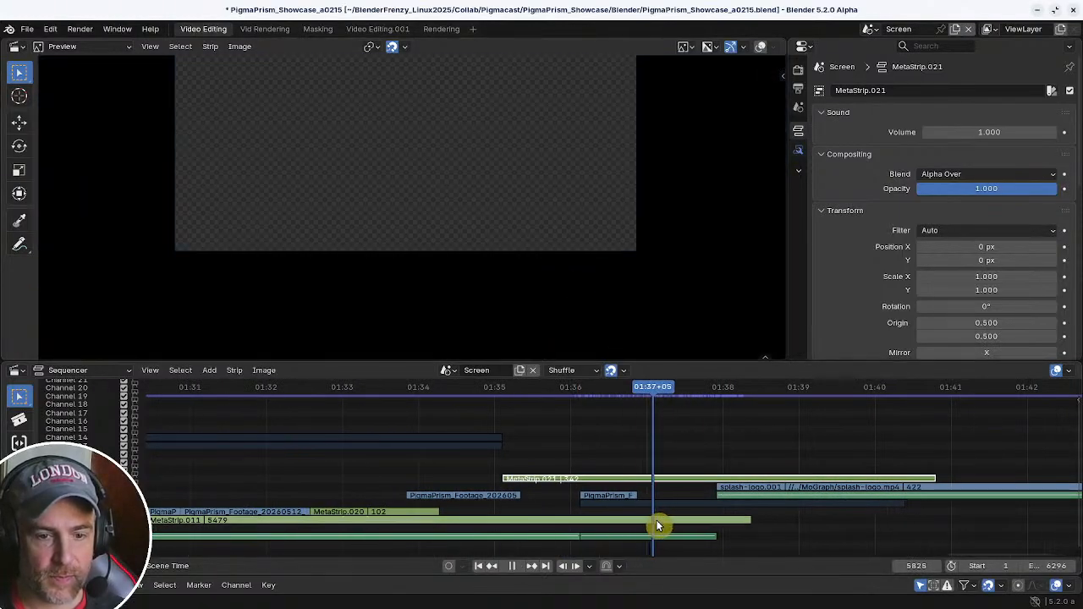
key("space")
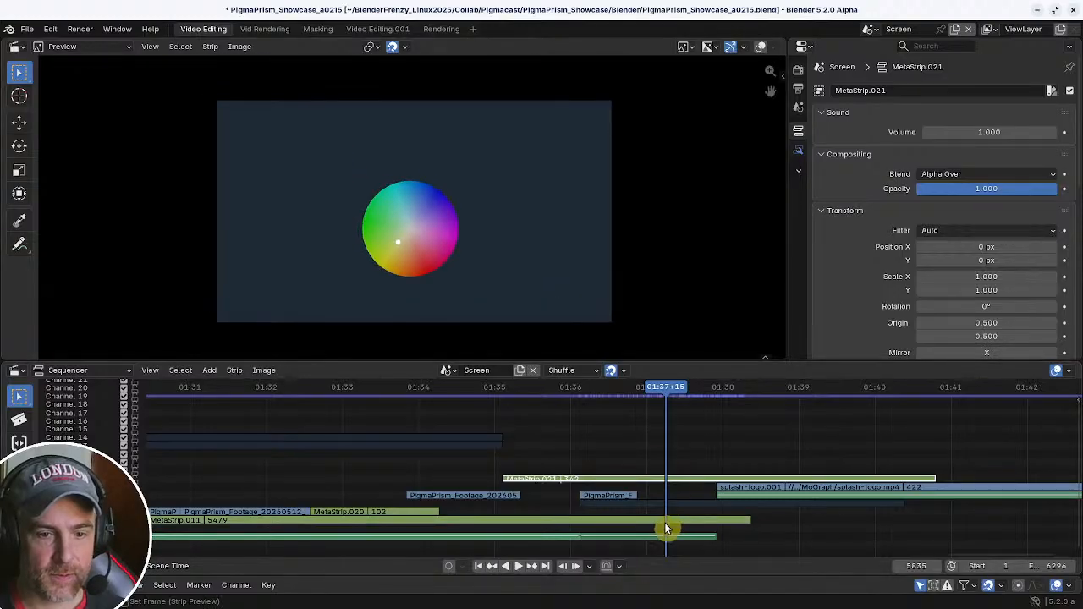
- Review the sequence from about 01:32 to 01:37, examining how the footage switches to the isolated color wheel
right_click_drag(663, 519, 401, 502, "shift")
key("Home")
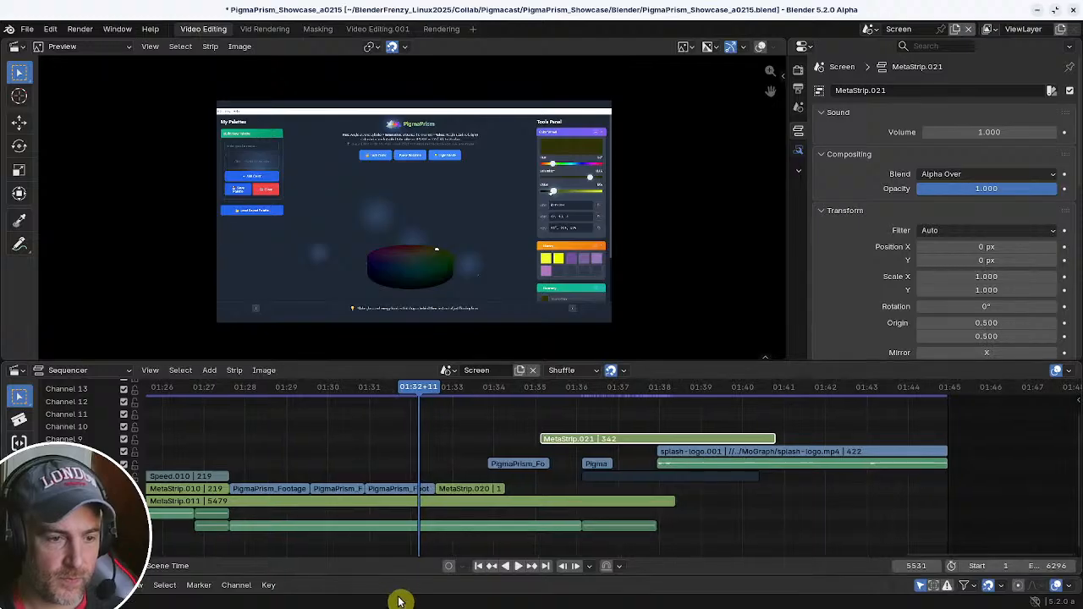
middle_click_drag(405, 546, 377, 526, "ctrl")
right_click_drag(464, 517, 592, 516, "shift")
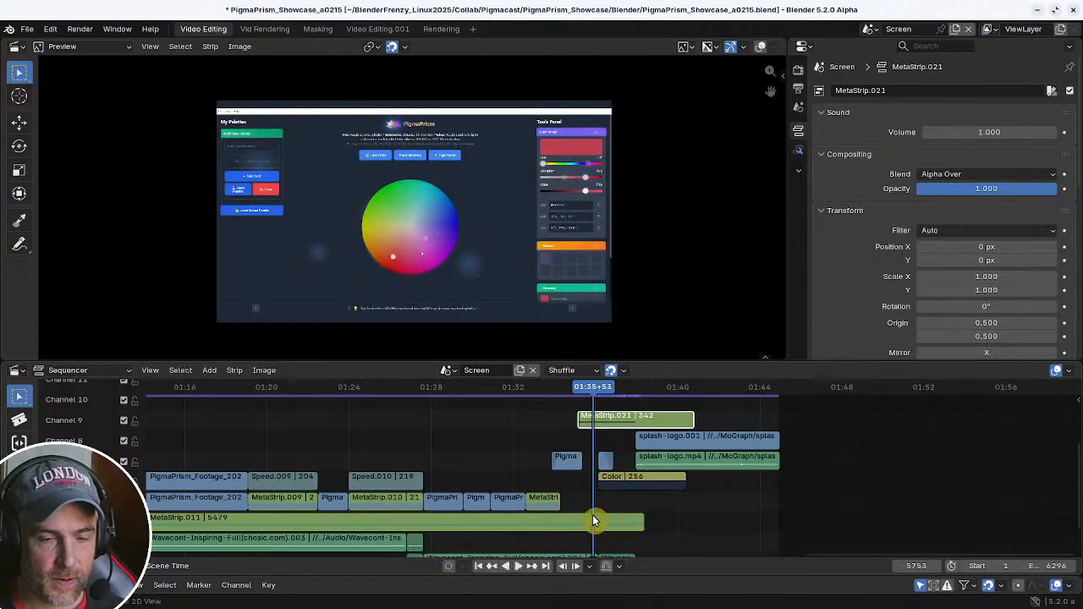
middle_click_drag(592, 515, 629, 521, "ctrl")
mouse_move(585, 519)
right_mouse_down("shift")
mouse_move(538, 509)
mouse_move(589, 509)
right_mouse_up("shift")
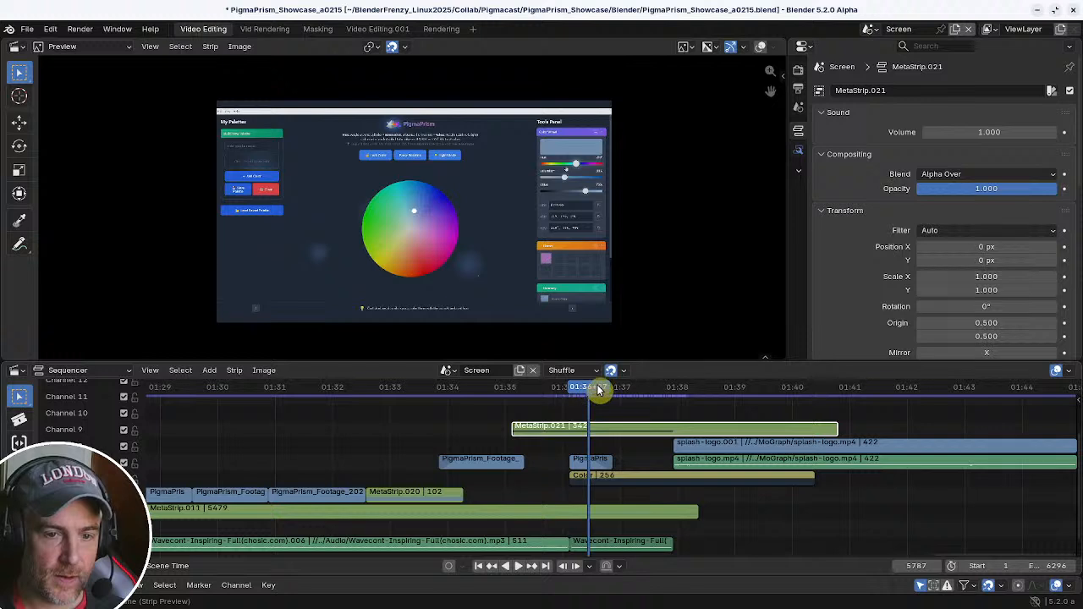
key("space")
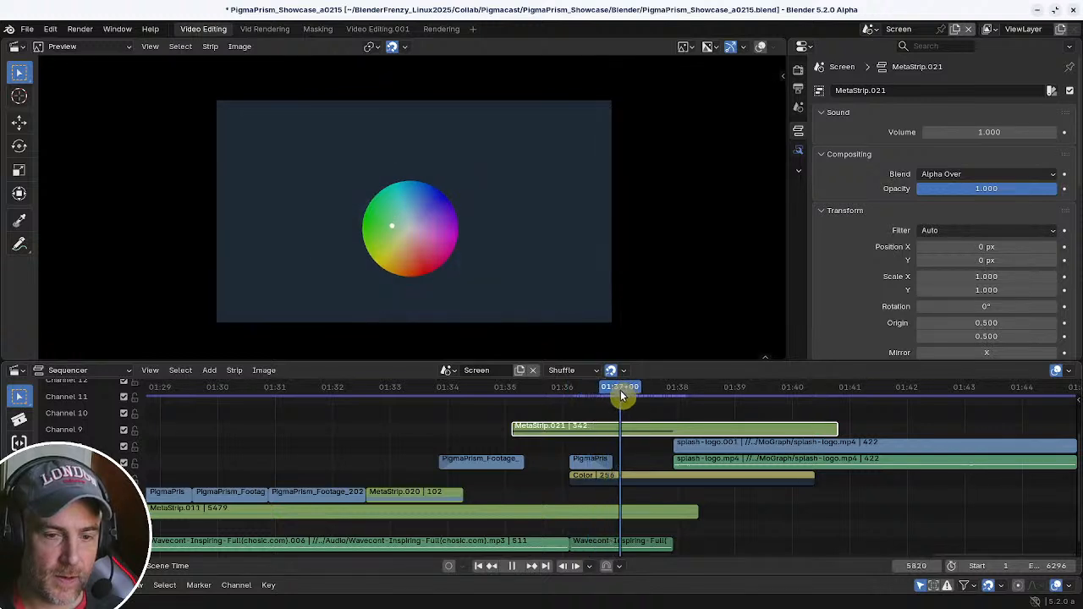
left_click(618, 393)
- Ungroup the closing meta strip into its separate strips
middle_click_drag(628, 463, 646, 506)
key("ctrl+alt+g")
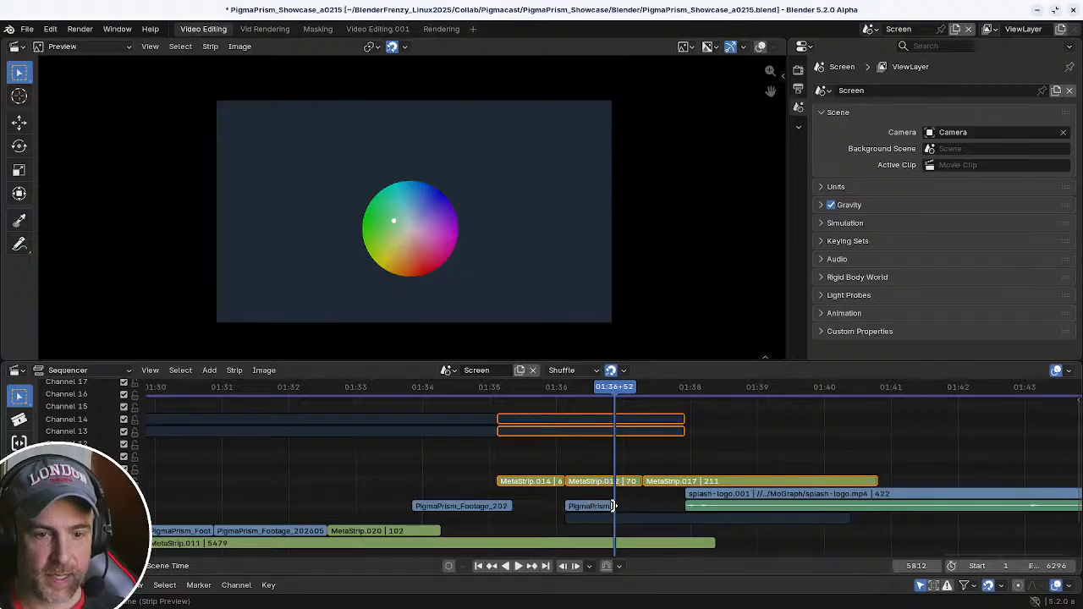
- Snap the right ends of the two closing edge color strips in channels 13 and 14 to the playhead at frame 5812
left_click(624, 516)
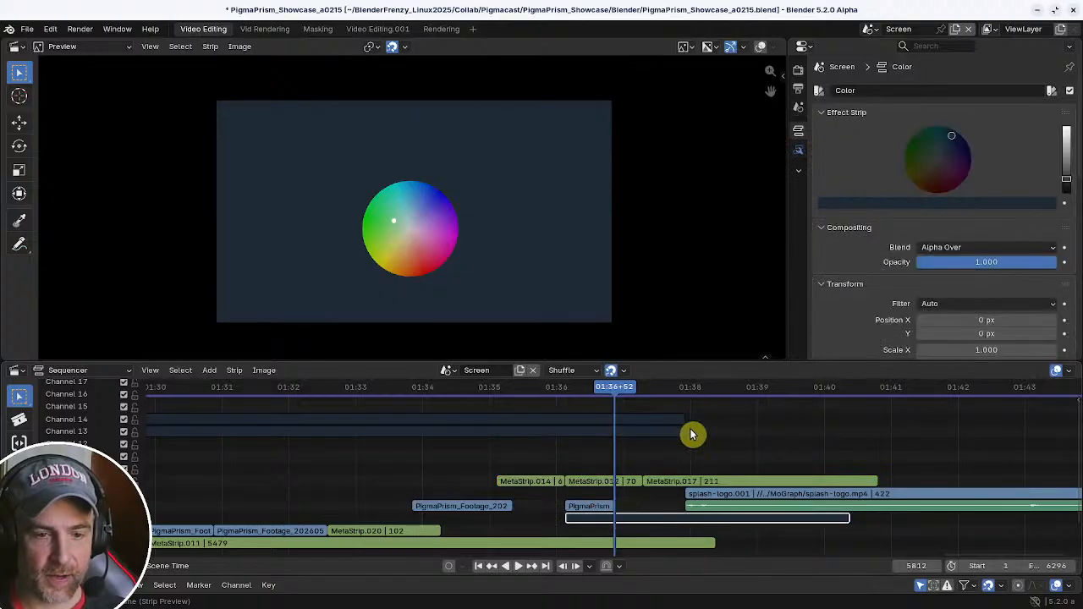
middle_click_drag(670, 448, 689, 443, "ctrl")
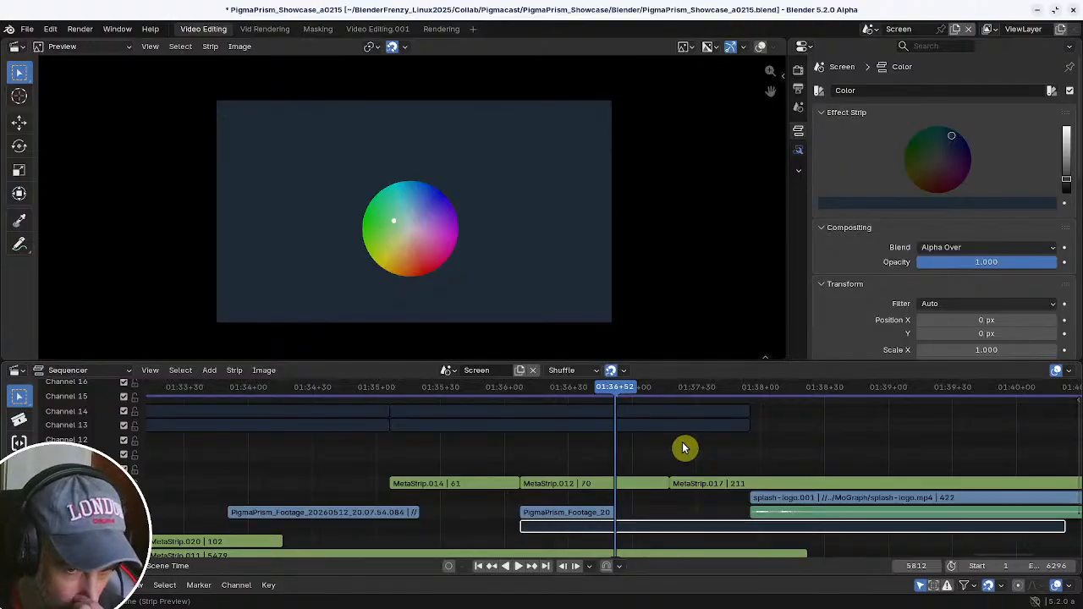
left_click(743, 427)
key("shift+s")
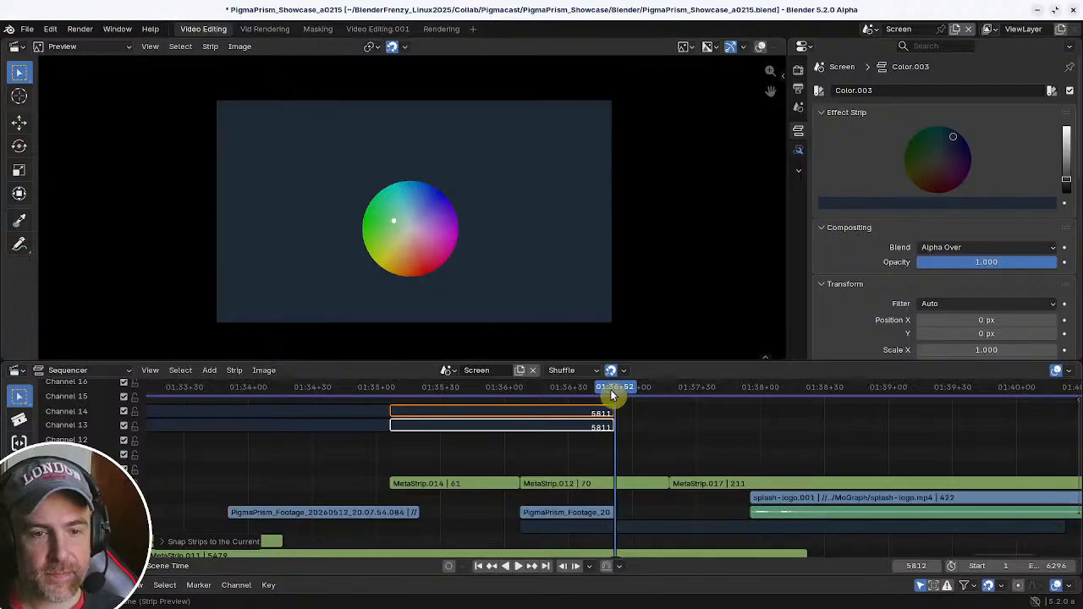
mouse_move(610, 389)
left_mouse_down()
mouse_move(586, 385)
mouse_move(637, 390)
mouse_move(604, 393)
mouse_move(626, 393)
left_mouse_up()
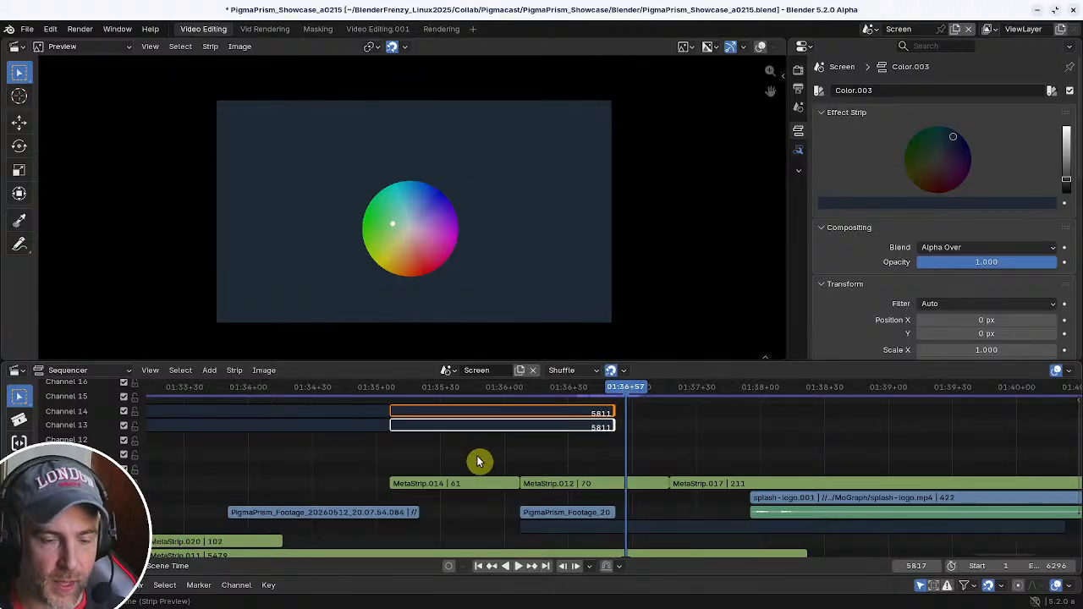
- Group the two shortened color strips with MetaStrip.014 and MetaStrip.012, and move the new meta strip down in line with MetaStrip.017
left_click_drag(466, 400, 573, 493)
key("ctrl+g")
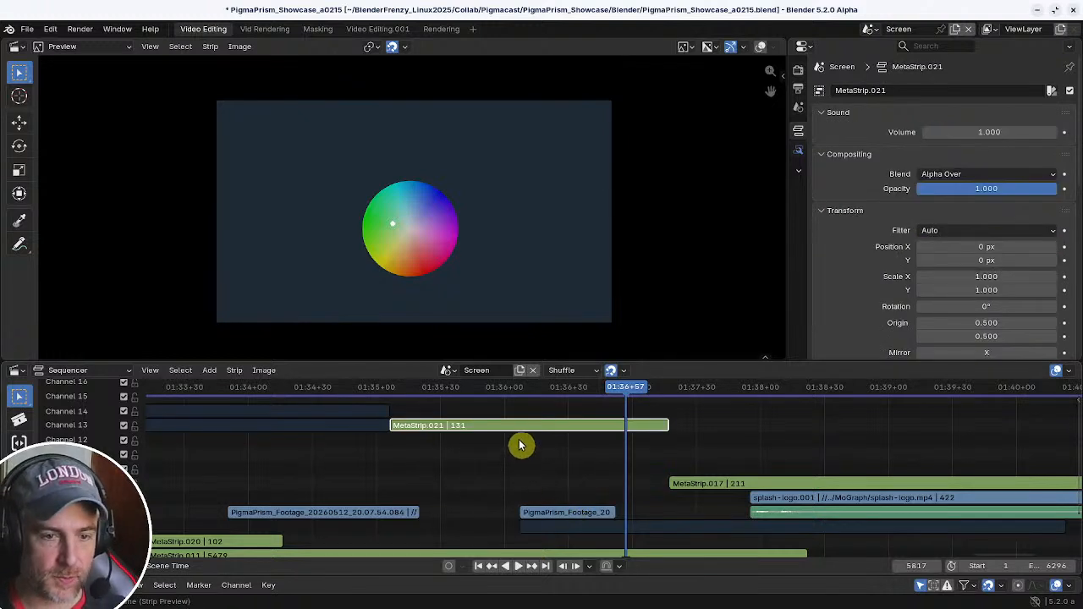
left_click_drag(521, 441, 524, 484)
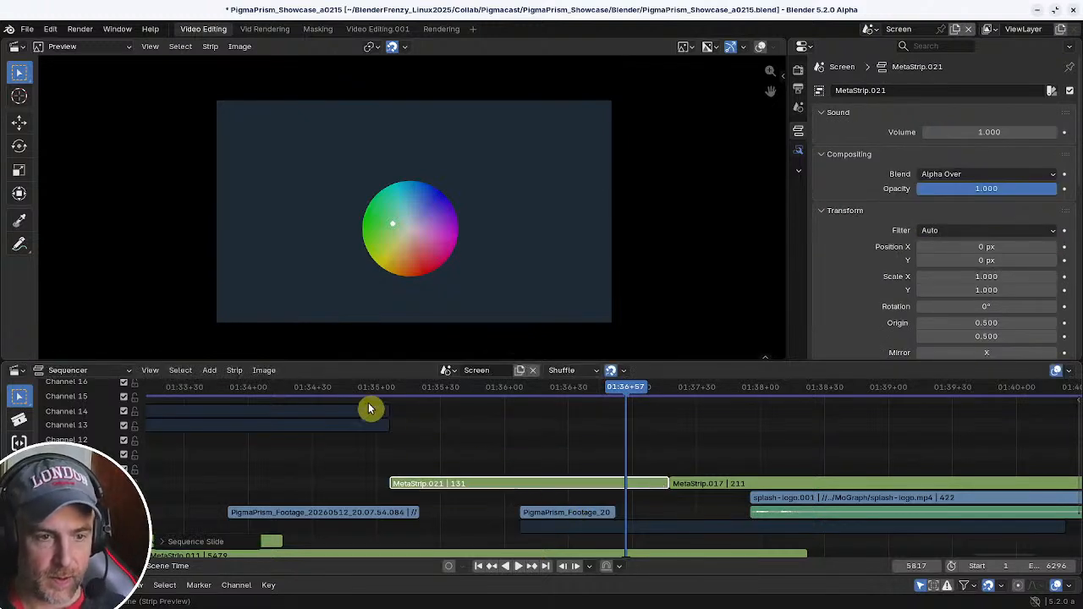
- Play and scrub the closing transition through the new meta strip into MetaStrip.017, examining the color wheel and frame edges up close
left_click(350, 391)
key("space")
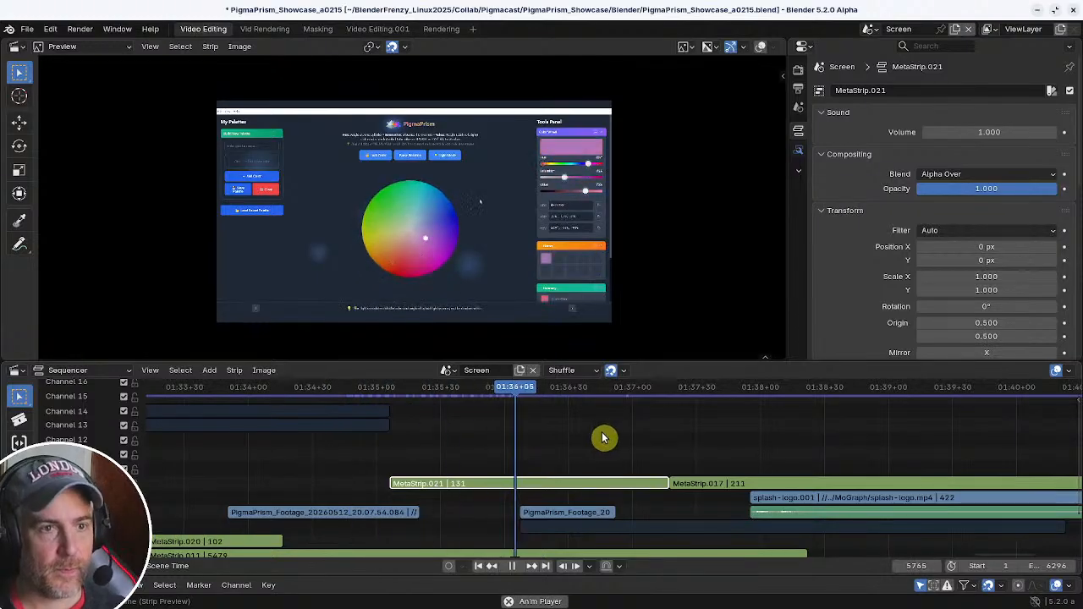
key("space")
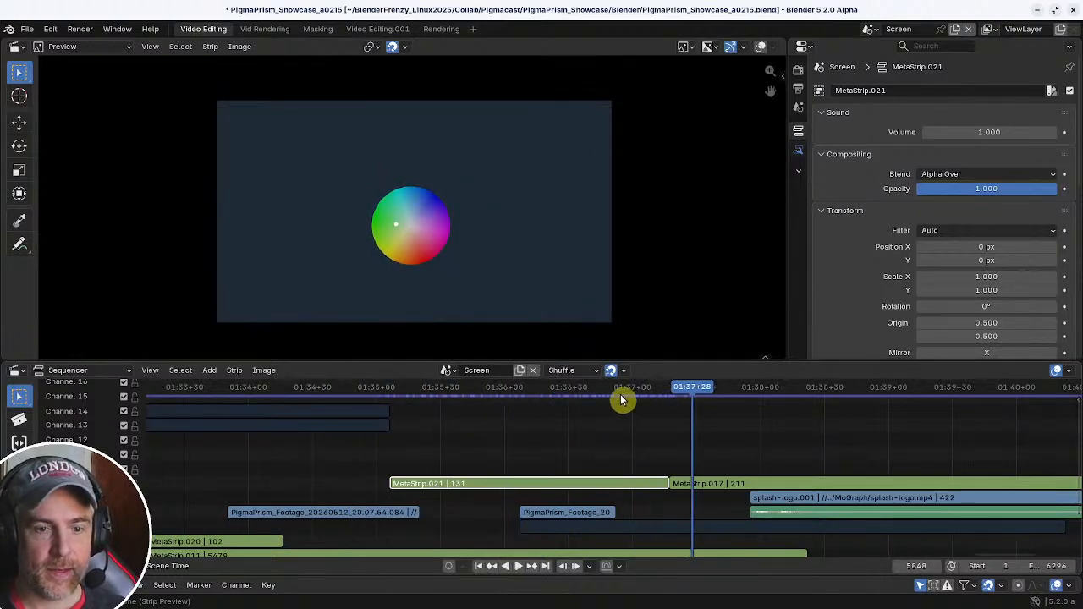
left_click_drag(620, 392, 664, 391)
scroll(527, 257, "up", 3)
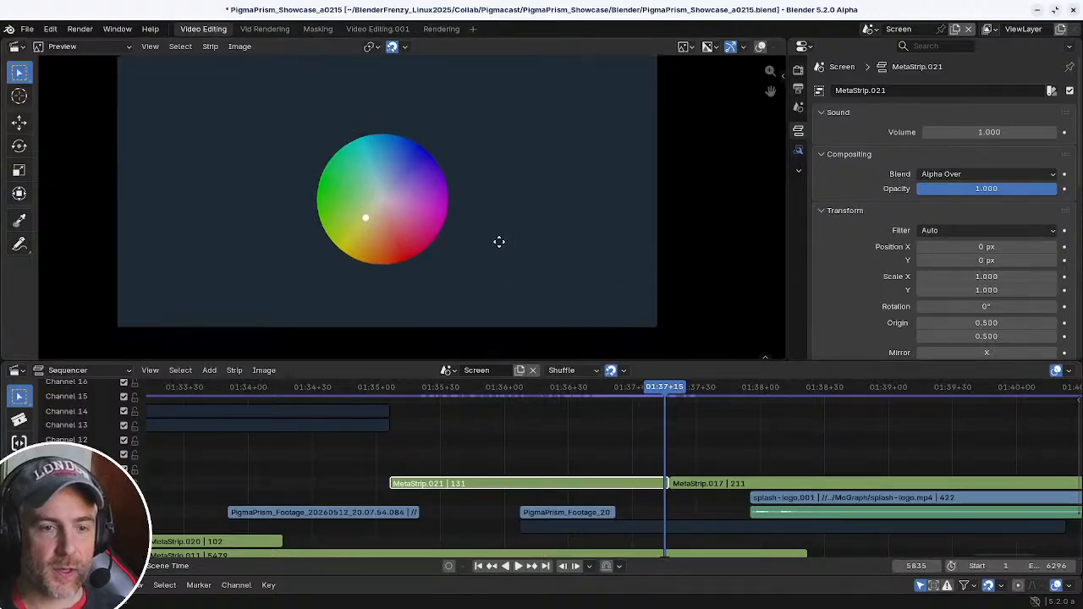
middle_click_drag(686, 510, 498, 456)
left_click_drag(491, 392, 540, 390)
scroll(568, 439, "down", 6)
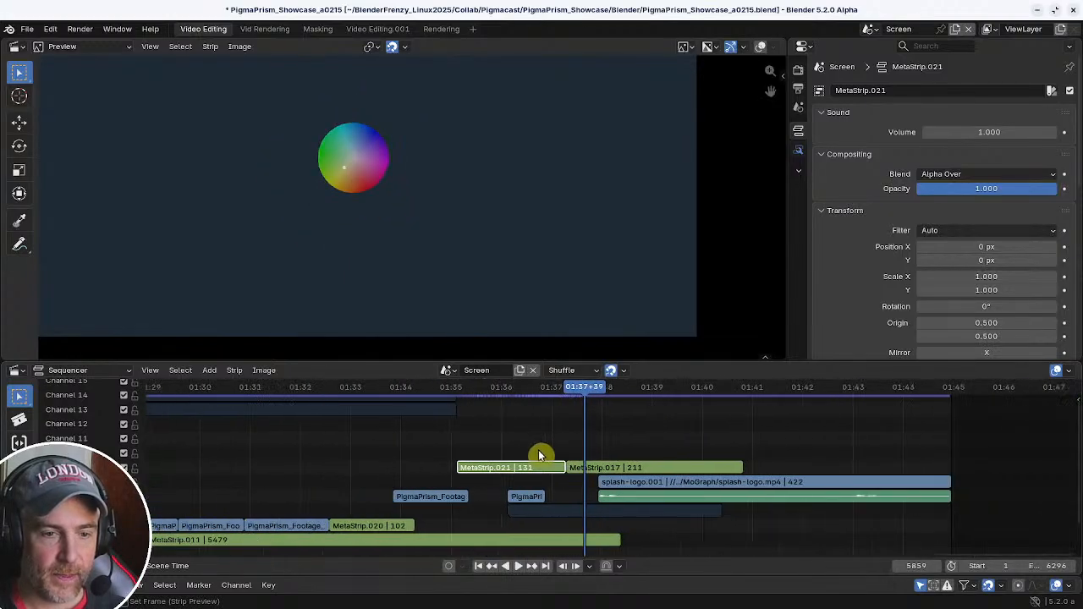
- Return the playhead to about 01:32, bring the whole edit into view, and save the project
left_click(478, 393)
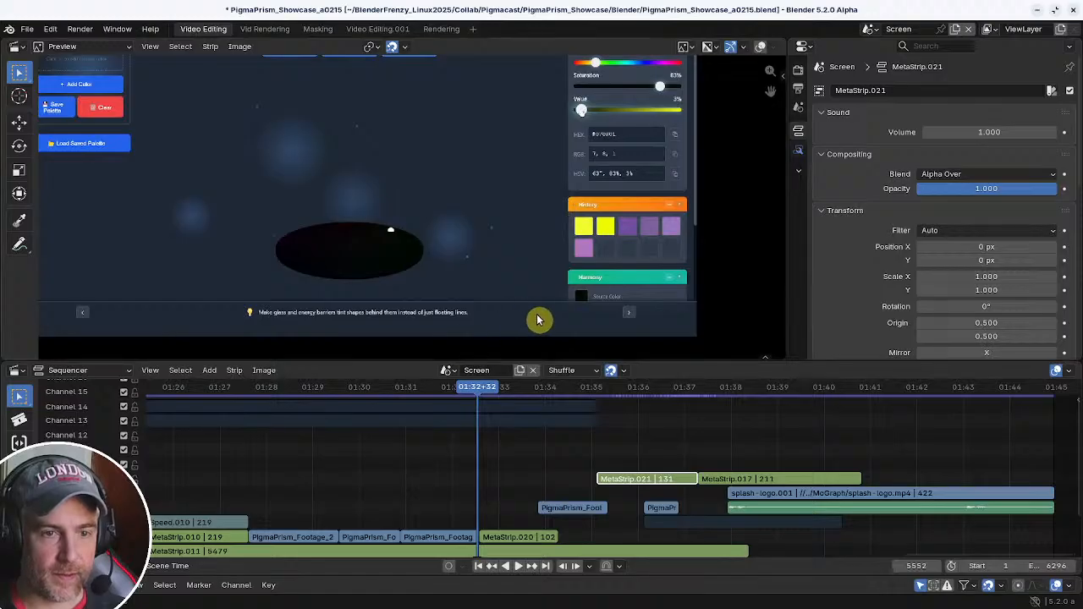
middle_click_drag(534, 158, 555, 254)
scroll(555, 264, "down", 2)
scroll(555, 265, "down", 1)
scroll(571, 457, "down", 8)
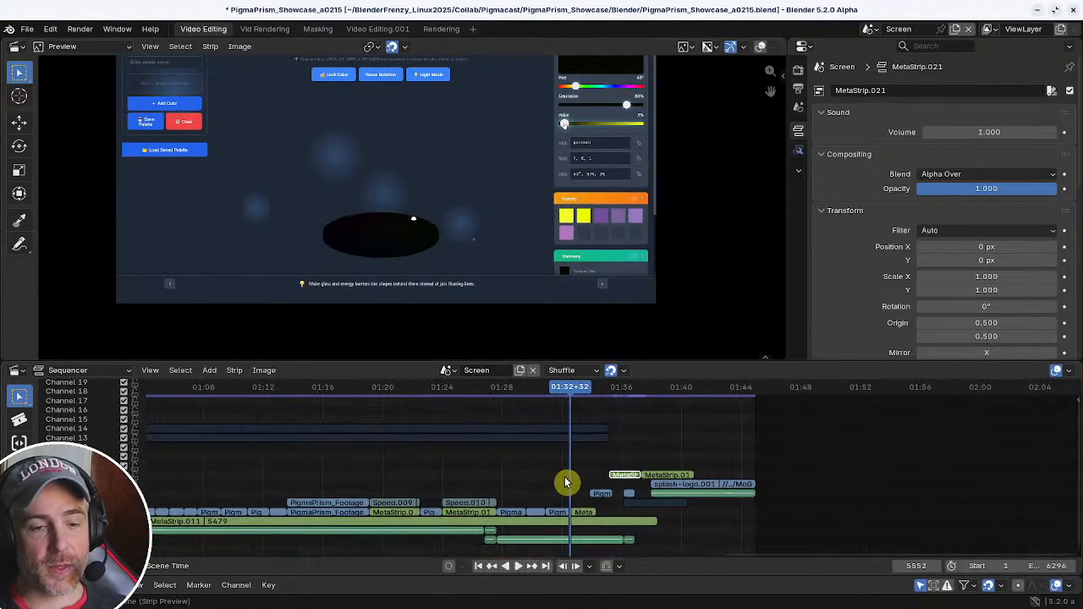
scroll(592, 457, "down", 3)
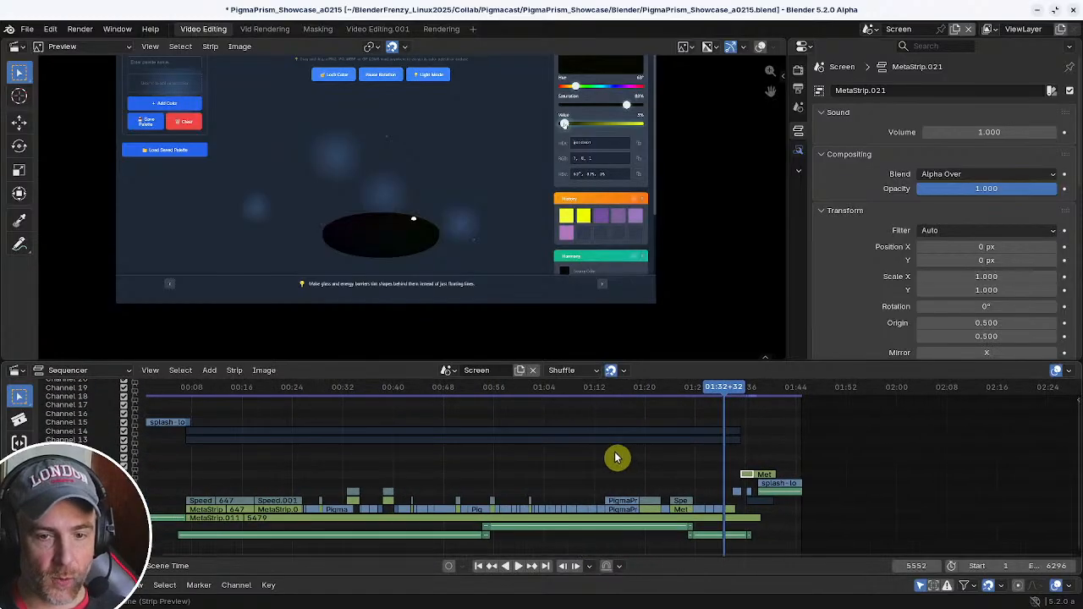
middle_click_drag(550, 461, 618, 449)
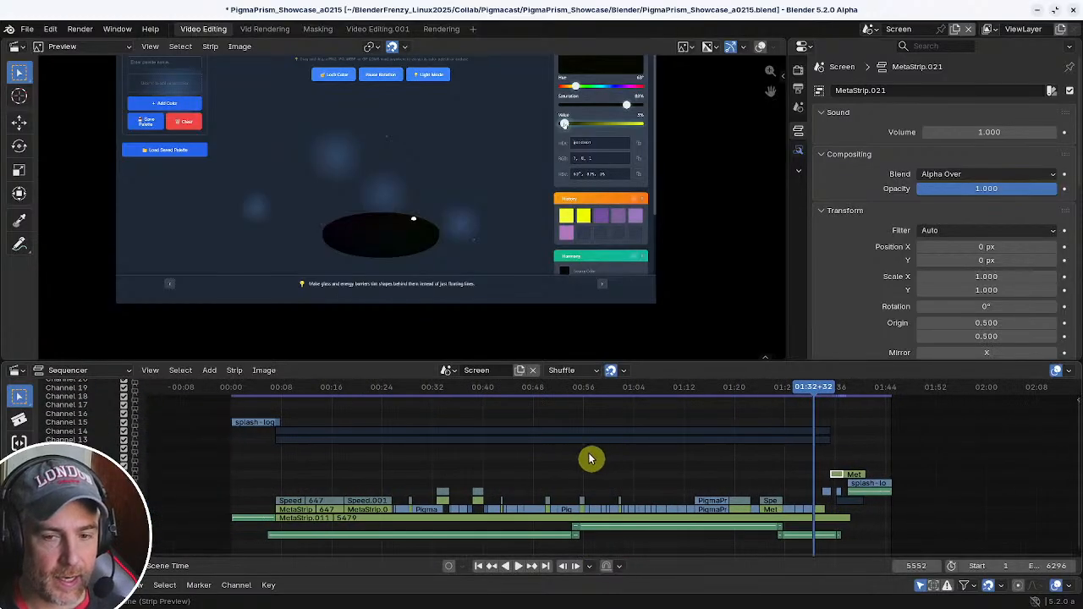
scroll(584, 464, "up", 1)
key("ctrl+s")
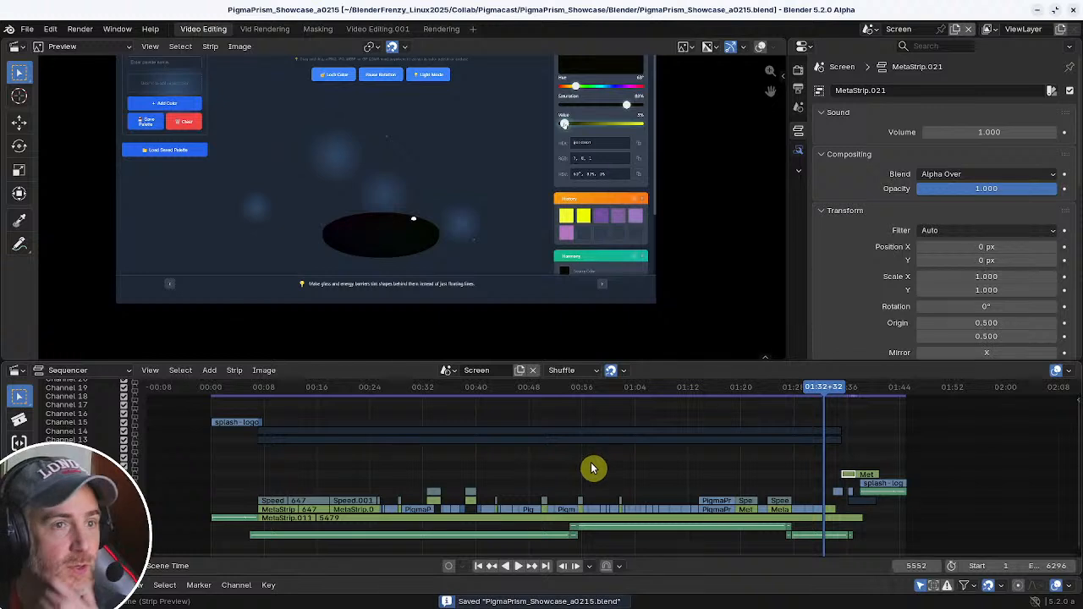
- Switch to the Vid Rendering workspace and render a test still of frame 779
left_click(265, 29)
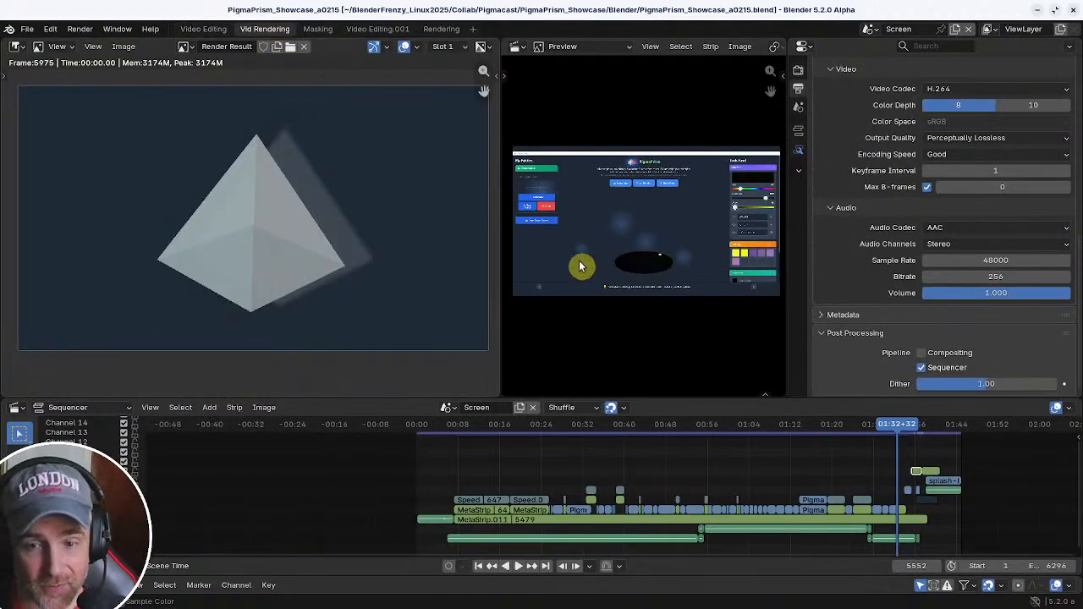
middle_click_drag(810, 472, 699, 464)
middle_click_drag(696, 459, 689, 455)
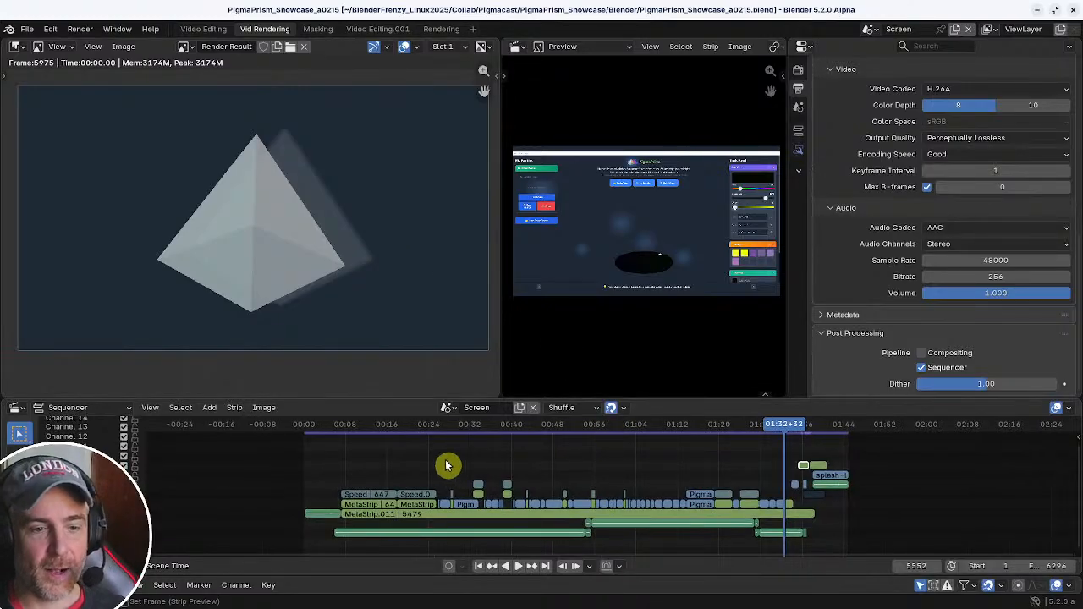
left_click(372, 431)
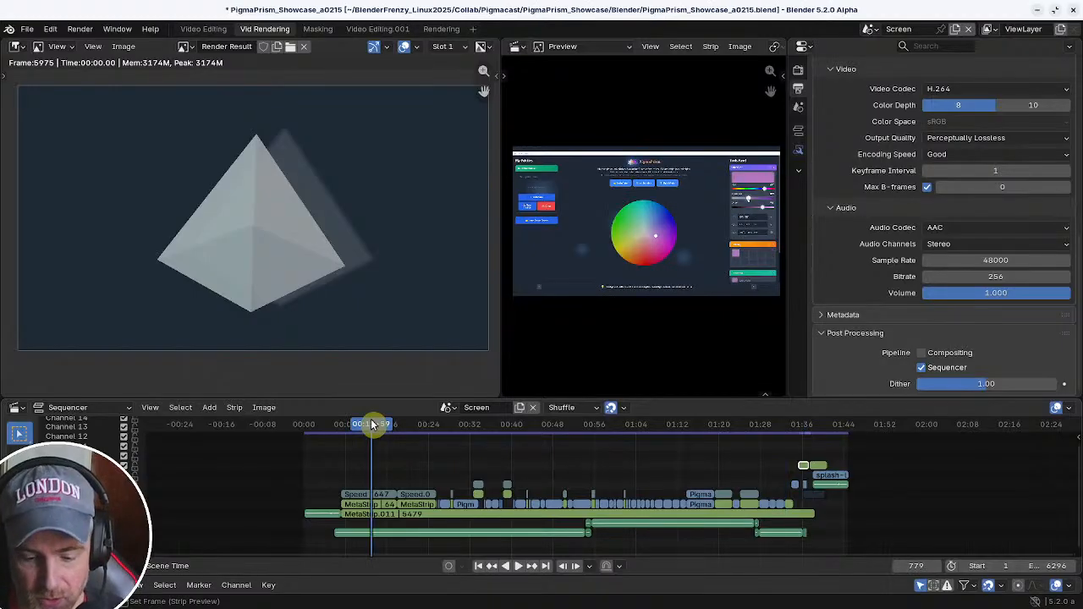
key("F12")
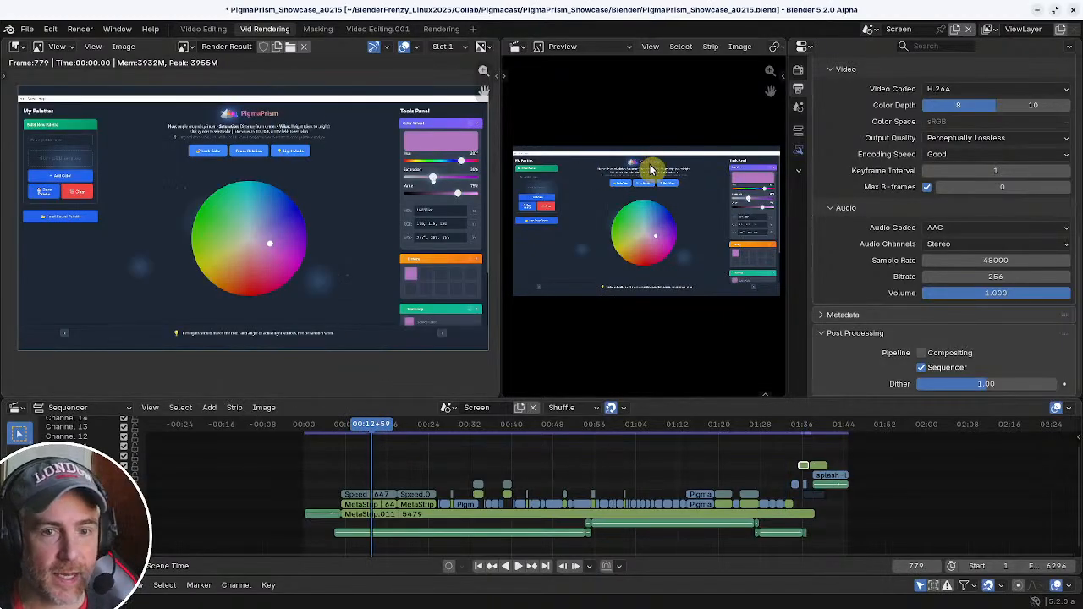
scroll(604, 253, "up", 3)
scroll(601, 152, "down", 3)
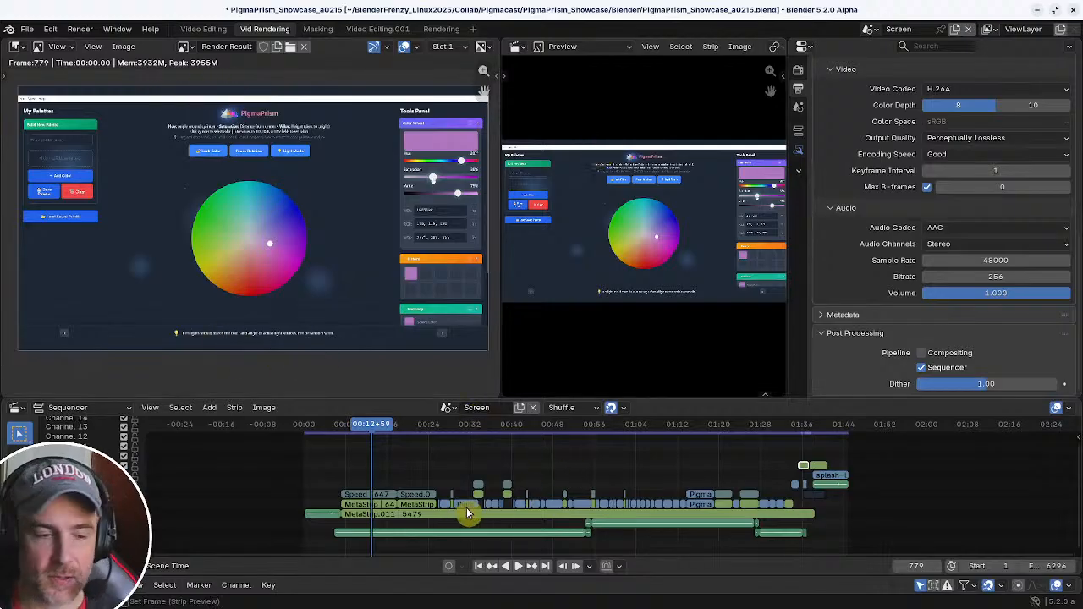
- Render test stills of frames 1190, 1856 and 2006 to check the edge strips against the footage
left_click(406, 431)
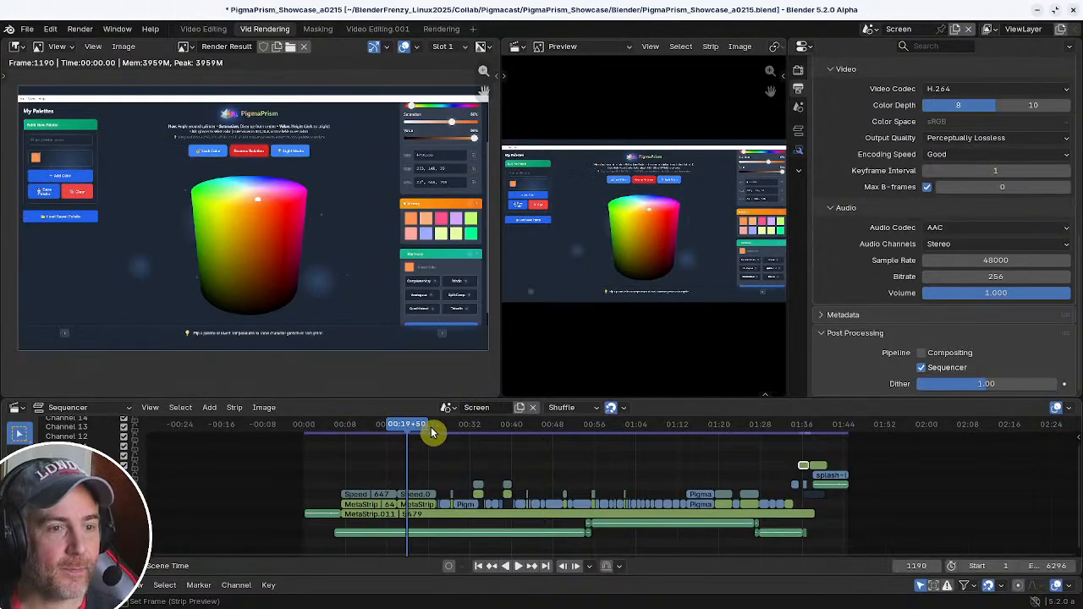
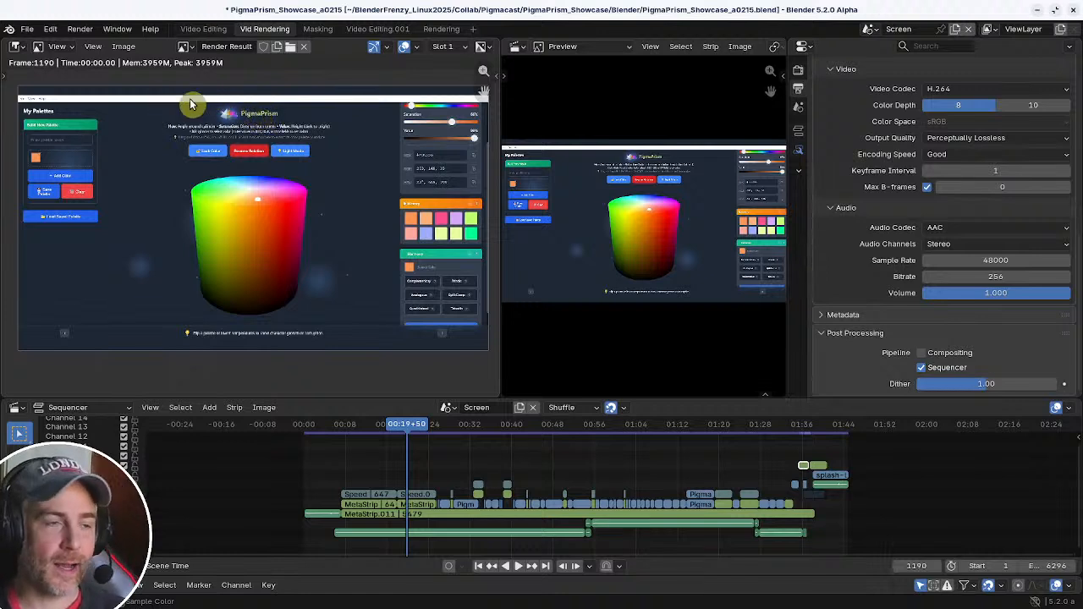
left_click(443, 425)
left_click(465, 426)
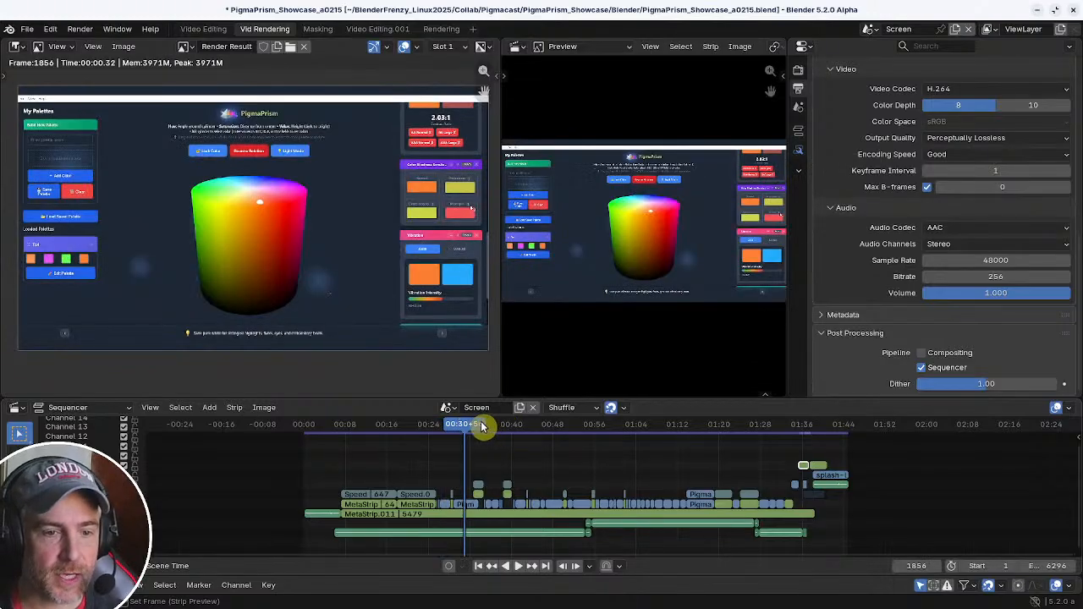
left_click(479, 426)
key("space")
left_click_drag(476, 424, 478, 425)
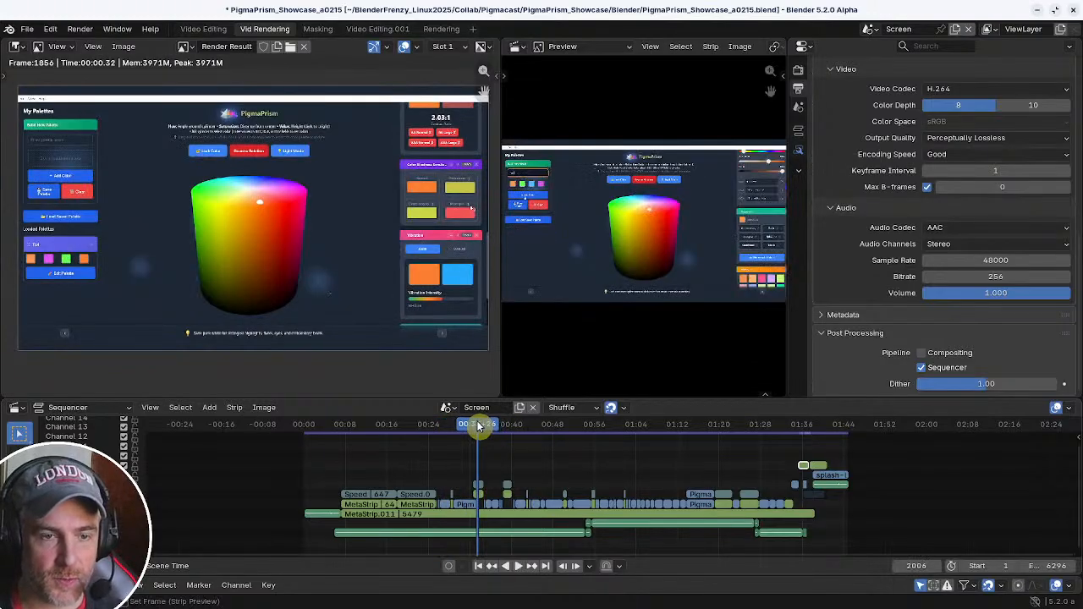
key("F12")
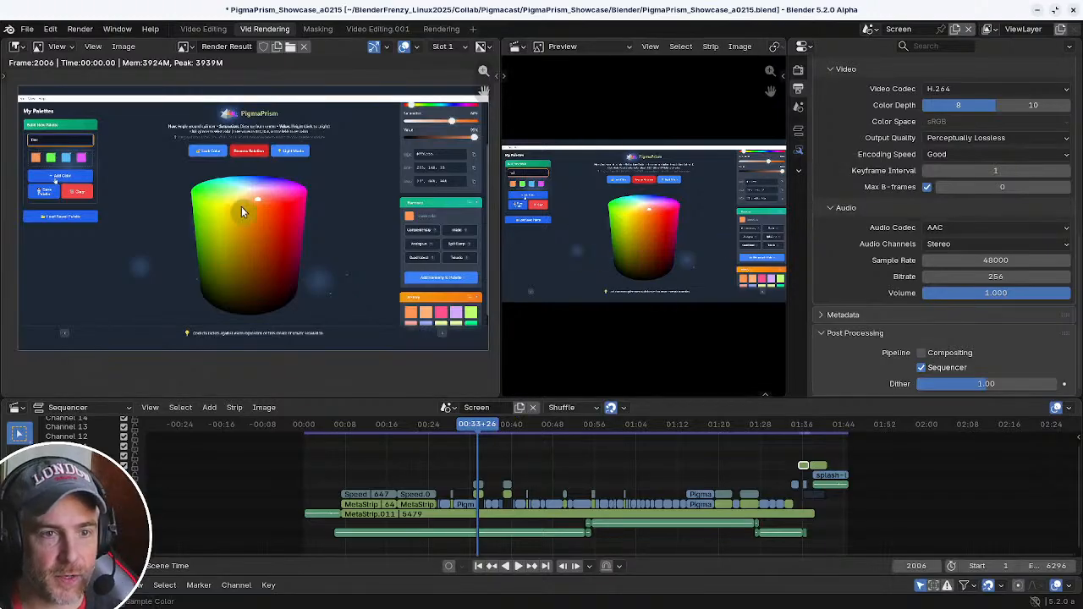
- Widen the sequence preview area and render test stills of frames 2234, 2378 and 2521
left_click_drag(793, 220, 848, 215)
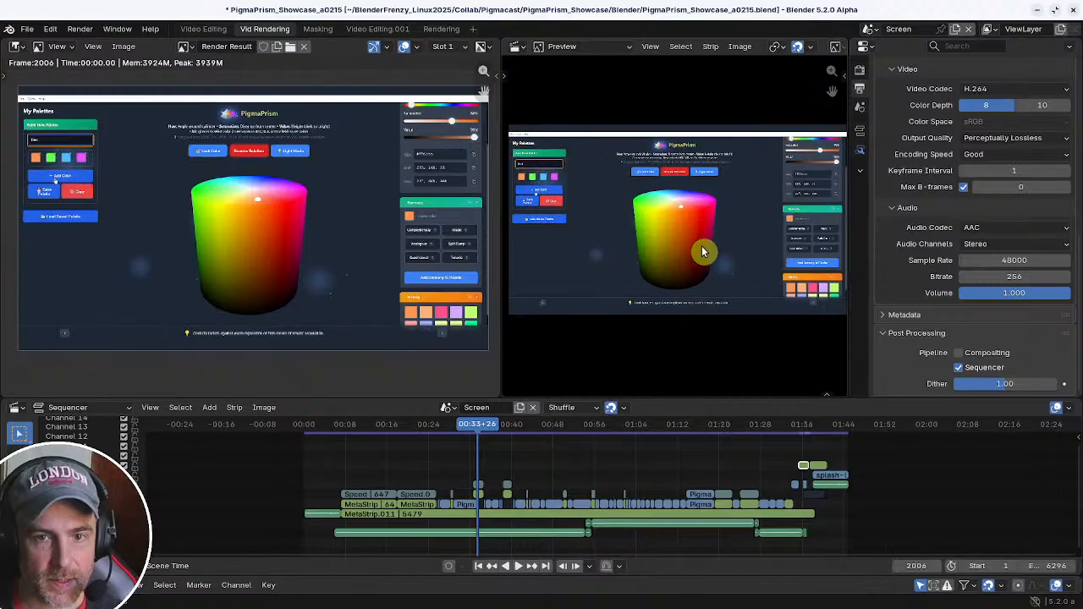
left_click(494, 428)
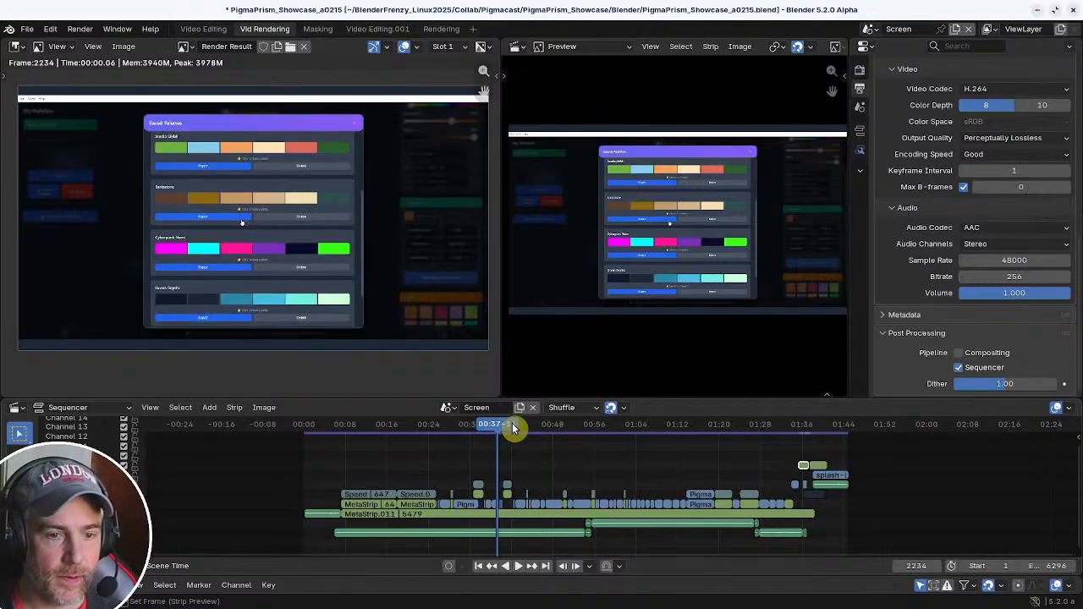
left_click_drag(512, 429, 523, 428)
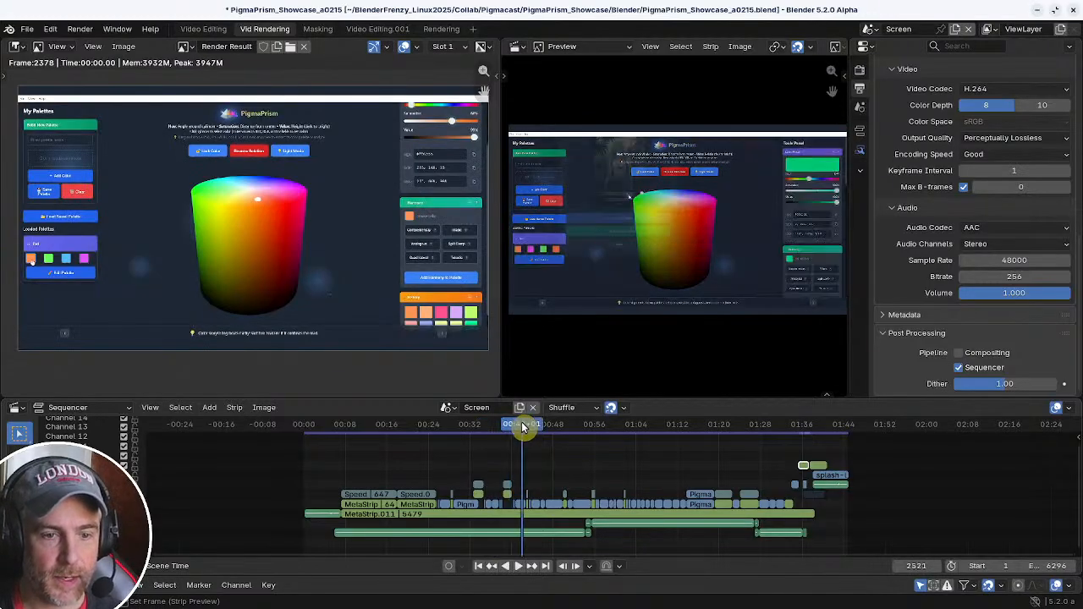
key("F12")
- Render test stills of the palette extraction footage at frame 2664 and the saved-palette footage at frame 2870
middle_click_drag(541, 450, 476, 440)
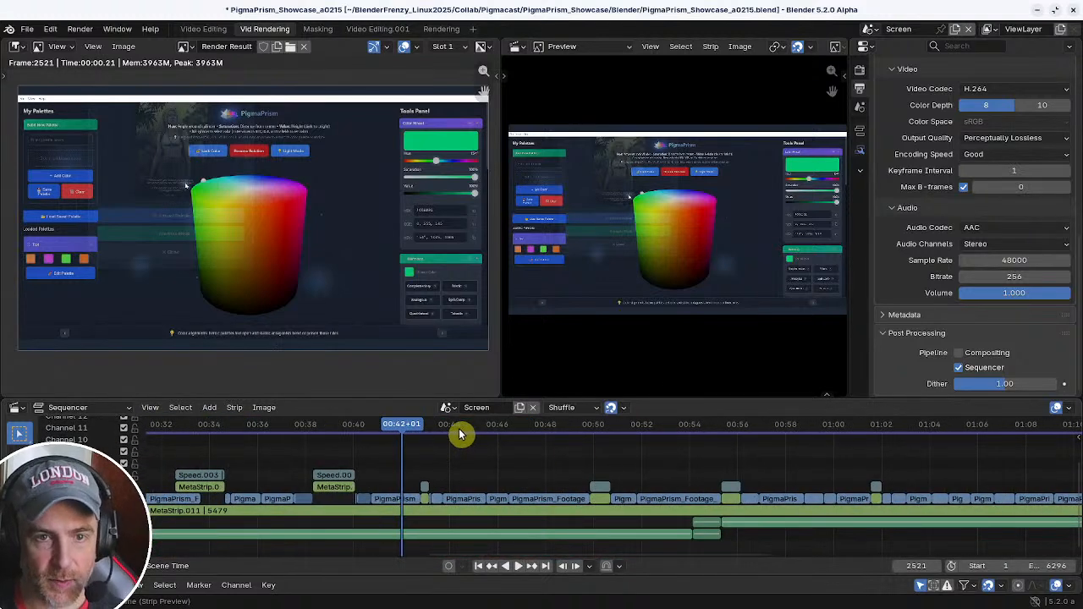
left_click(459, 432)
key("F12")
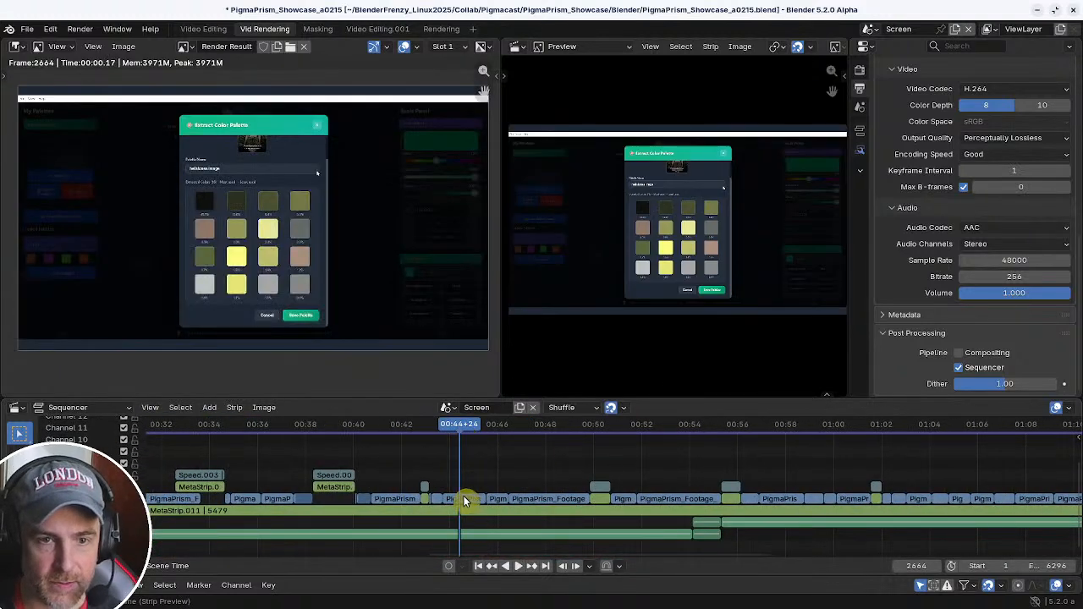
left_click(544, 439)
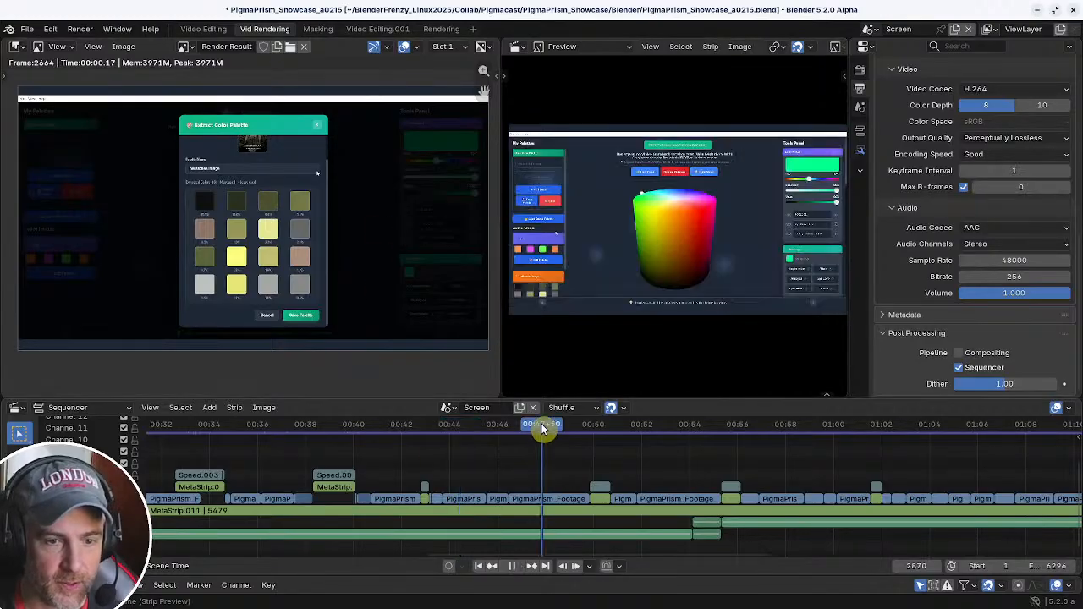
key("F12")
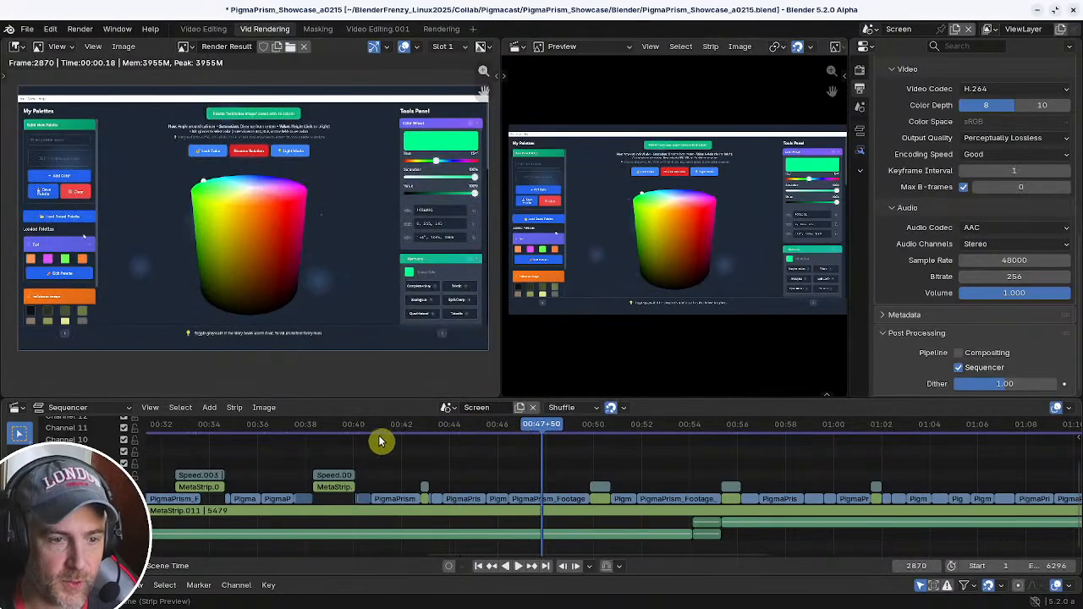
- Render test stills of the Image Uploaded dialog footage at frames 2575 and 3024
left_click(423, 431)
key("space")
key("space")
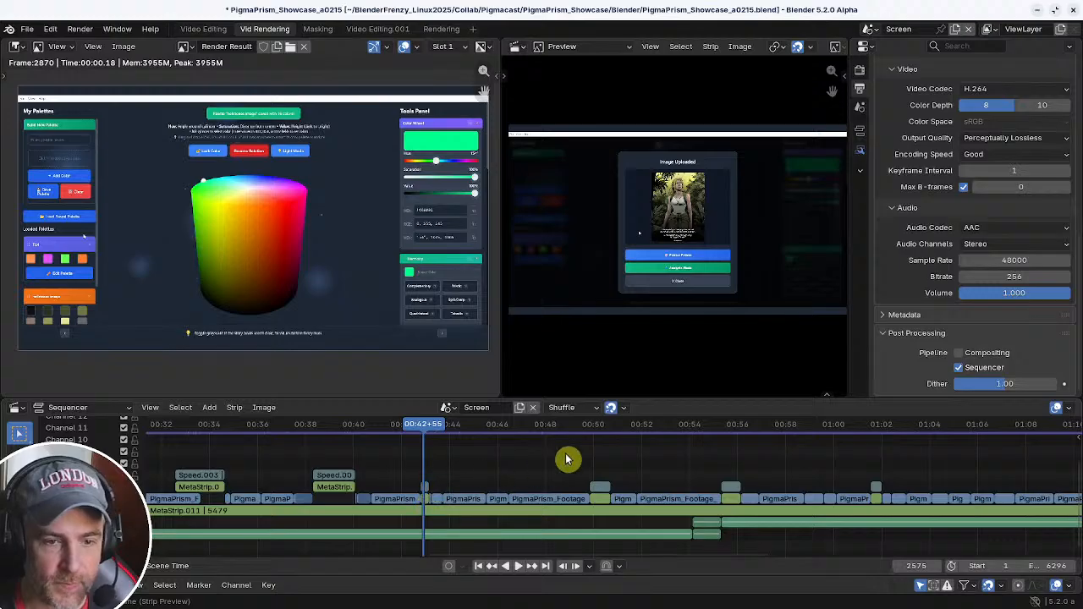
key("F12")
left_click(603, 431)
- Render test stills of the Analysis Mode footage around 00:54, including frame 3283
scroll(583, 439, "right", 5)
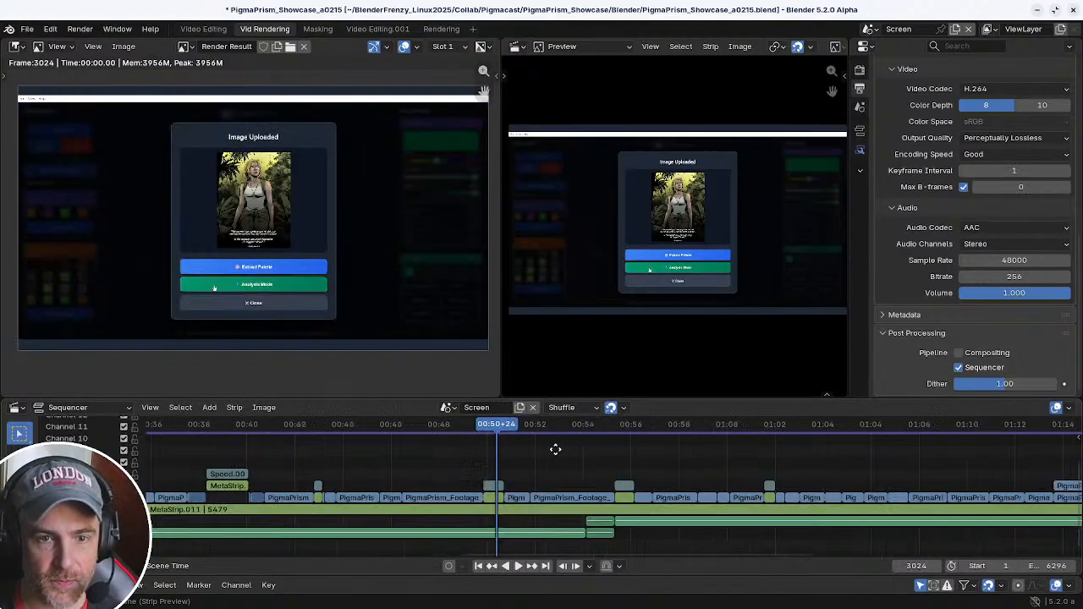
left_click(579, 431)
key("F12")
left_click_drag(580, 431, 558, 431)
key("F12")
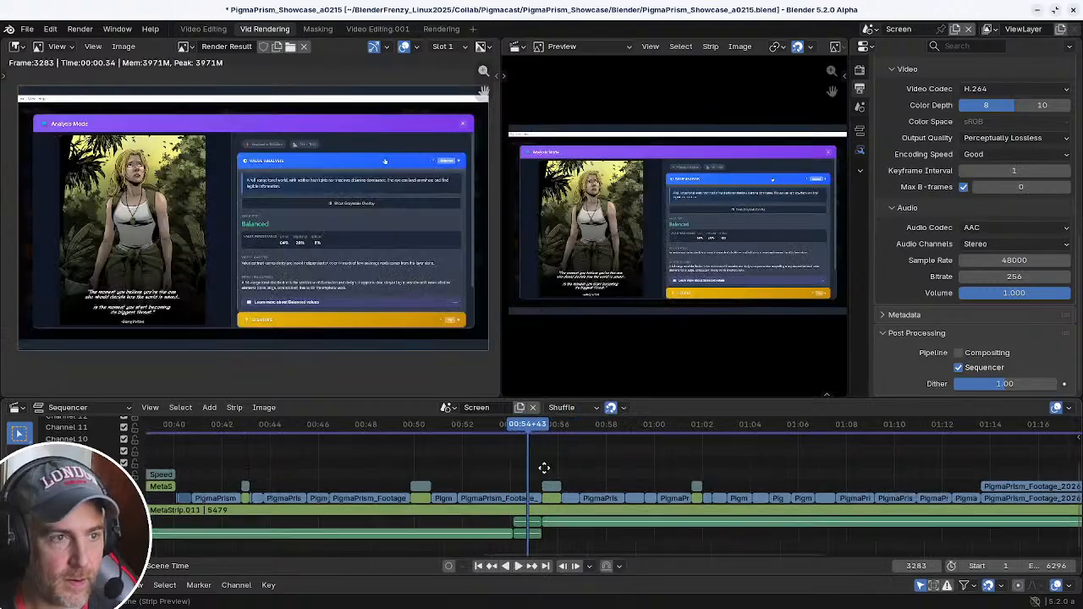
- Render test stills of the Analysis Mode lighting footage at frame 3469 and the color cylinder footage at frame 3692
scroll(541, 461, "right", 3)
left_click(564, 431)
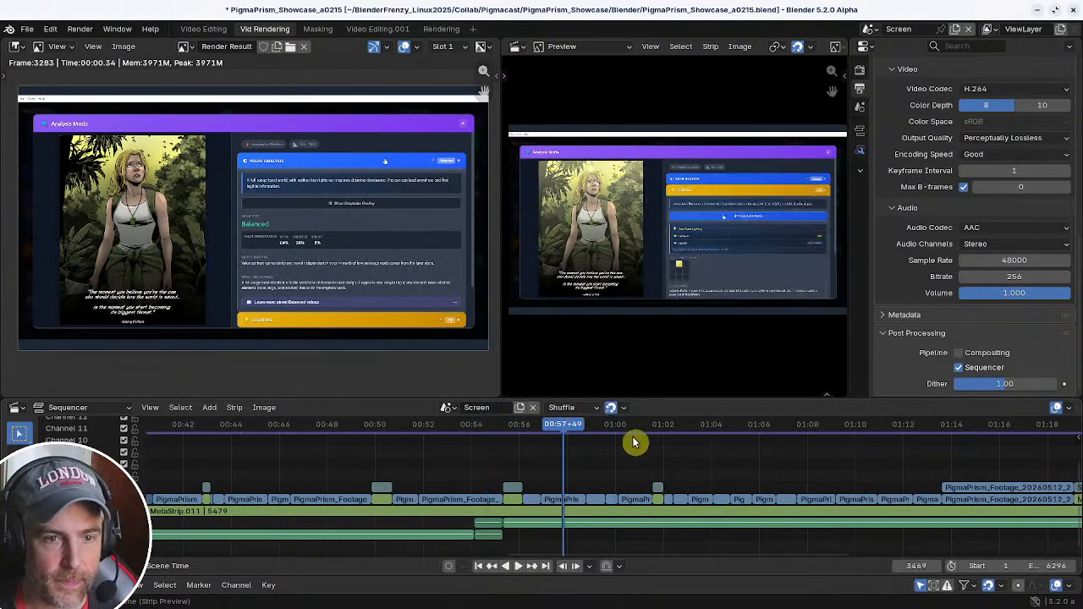
key("F12")
scroll(580, 440, "right", 6)
left_click(517, 431)
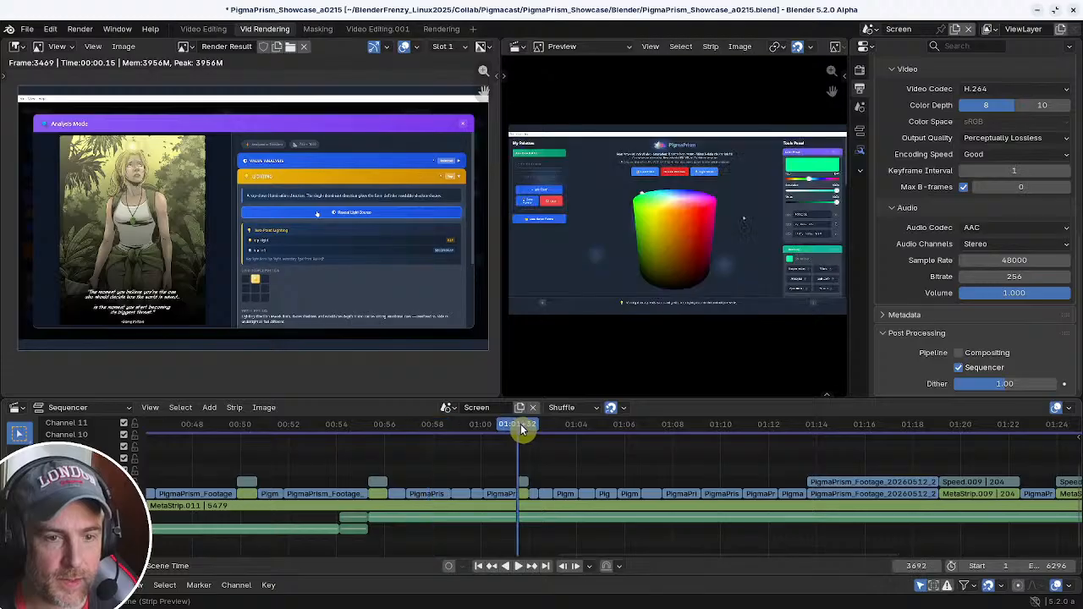
key("F12")
- Render test stills of the 3D lighting footage at frames 4280, 4561 and 4849
left_click(753, 431)
key("space")
key("F12")
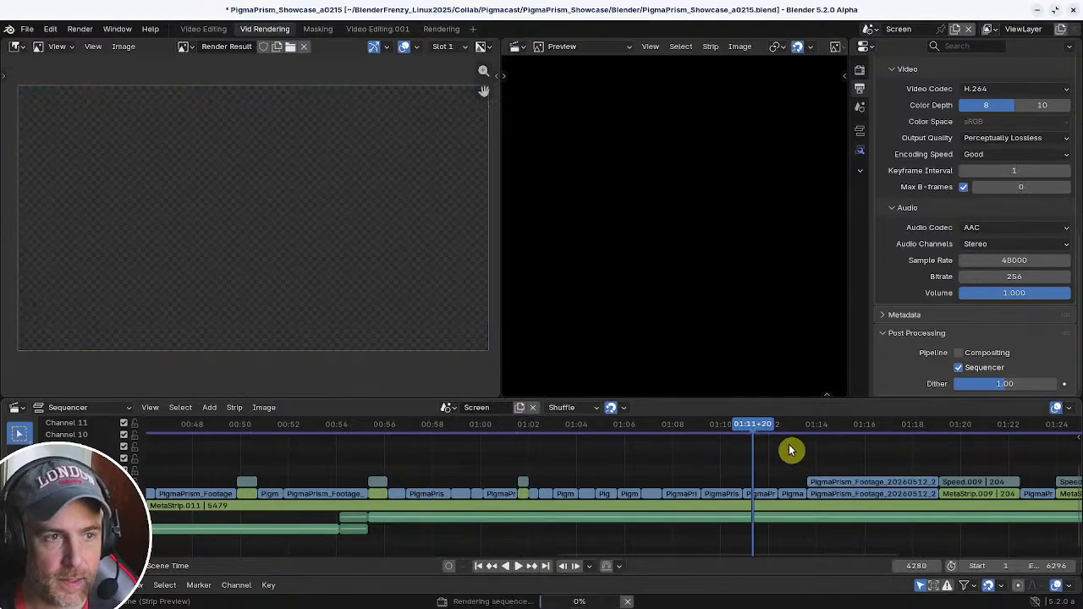
scroll(524, 449, "right", 10)
left_click(624, 431)
key("F12")
scroll(727, 457, "down", 5)
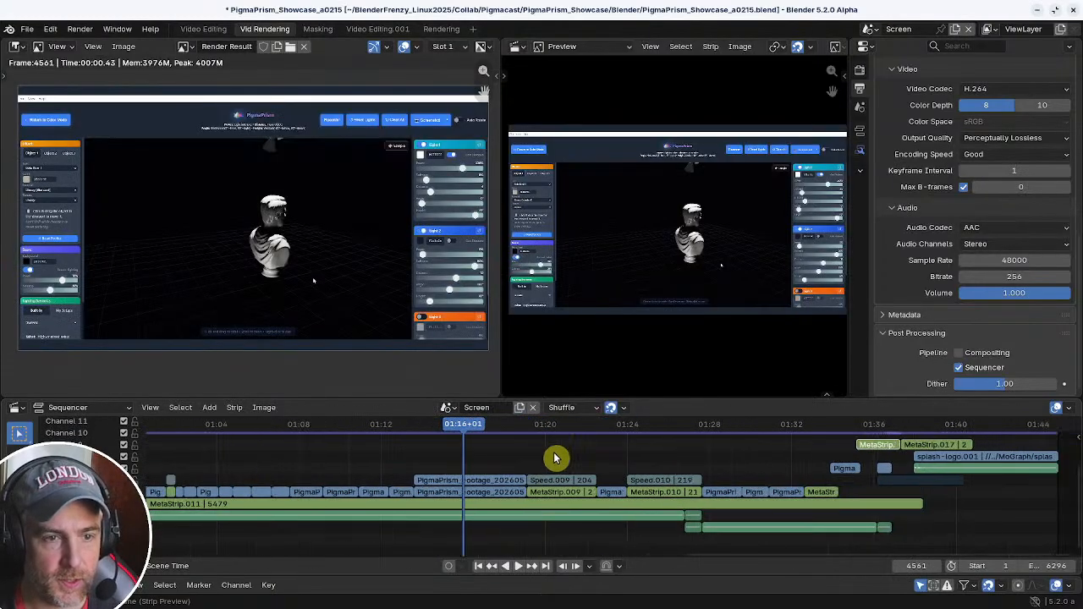
left_click(495, 430)
key("F12")
- Go back to the full-body figure footage and render test stills of frames 4135 and 4223
left_click_drag(495, 430, 355, 423)
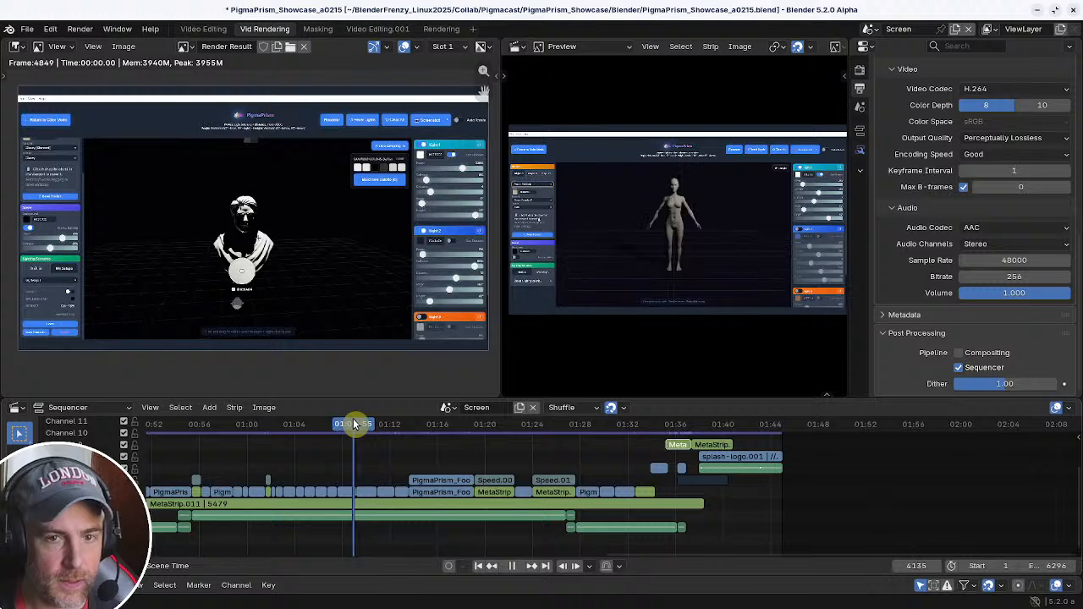
key("F12")
left_click(370, 424)
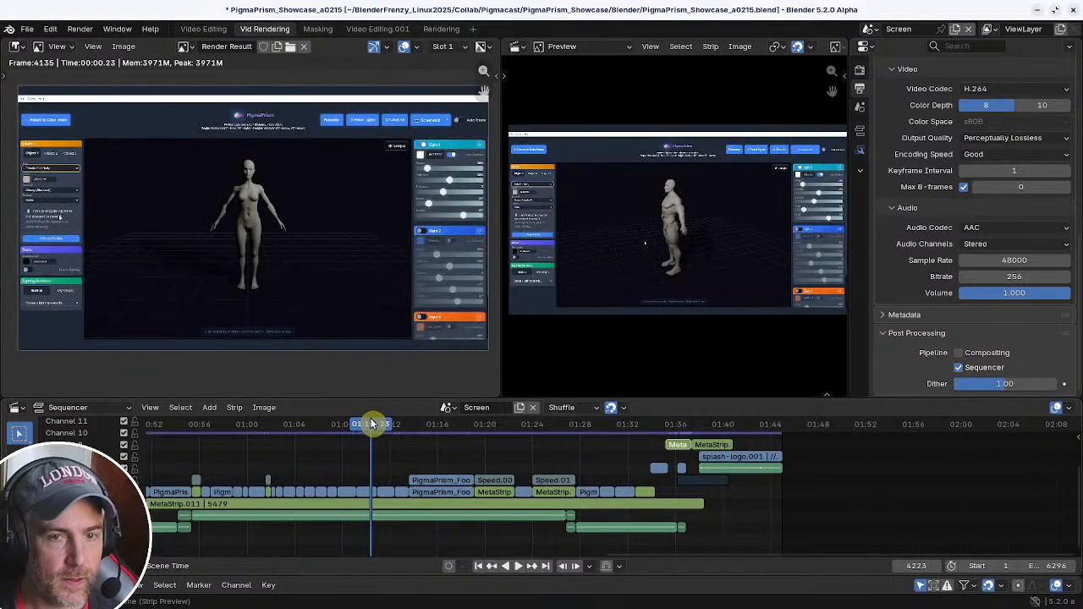
key("F12")
- Render test stills of frames 5151, 5324 and 5396, covering the figure with cube, Saved Palettes and Analysis Mode footage
left_click(554, 429)
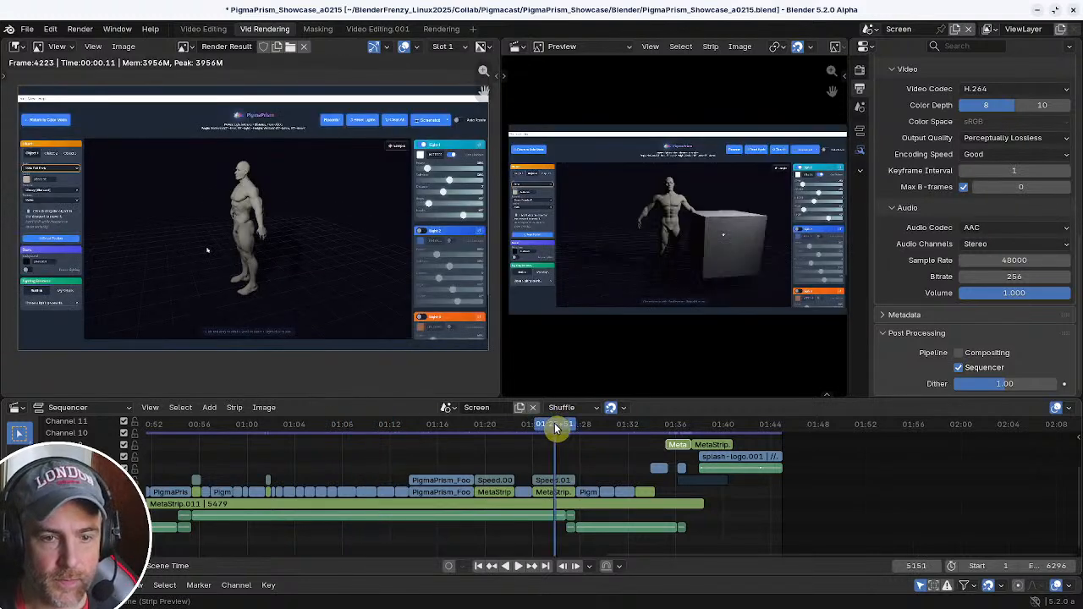
key("F12")
left_click(593, 428)
key("F12")
left_click(604, 428)
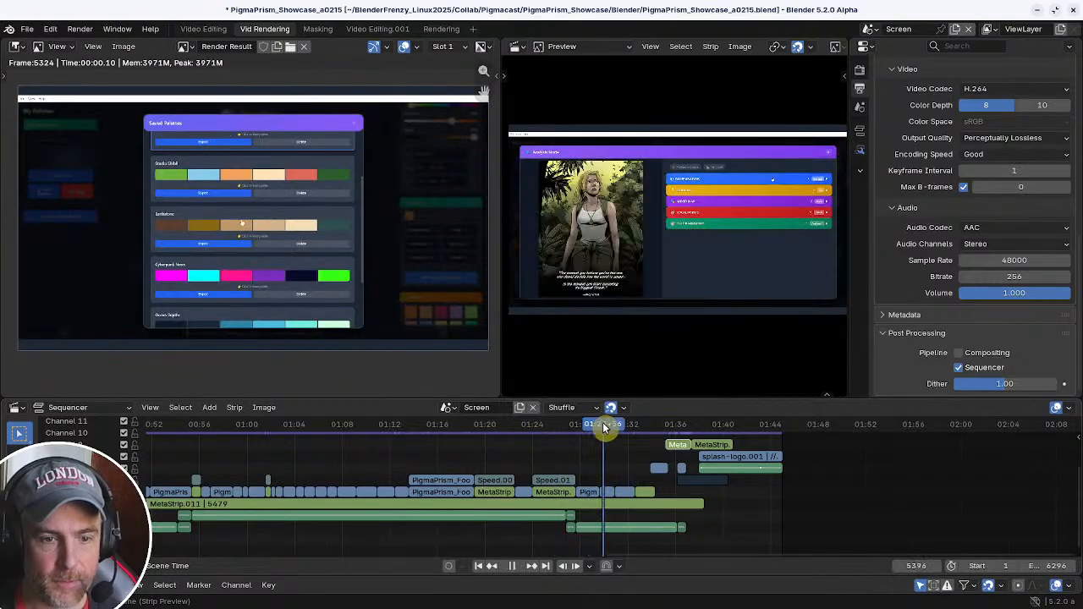
key("F12")
- Render test stills of the color cylinder footage at frames 5524, 5620 and 5689
left_click(629, 429)
key("F12")
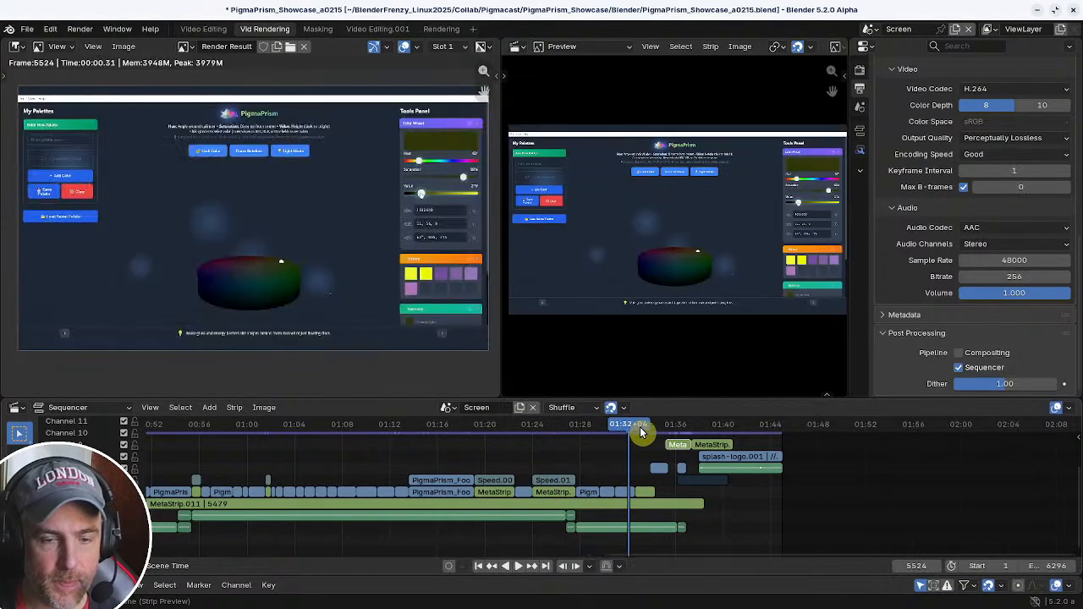
left_click(648, 429)
key("F12")
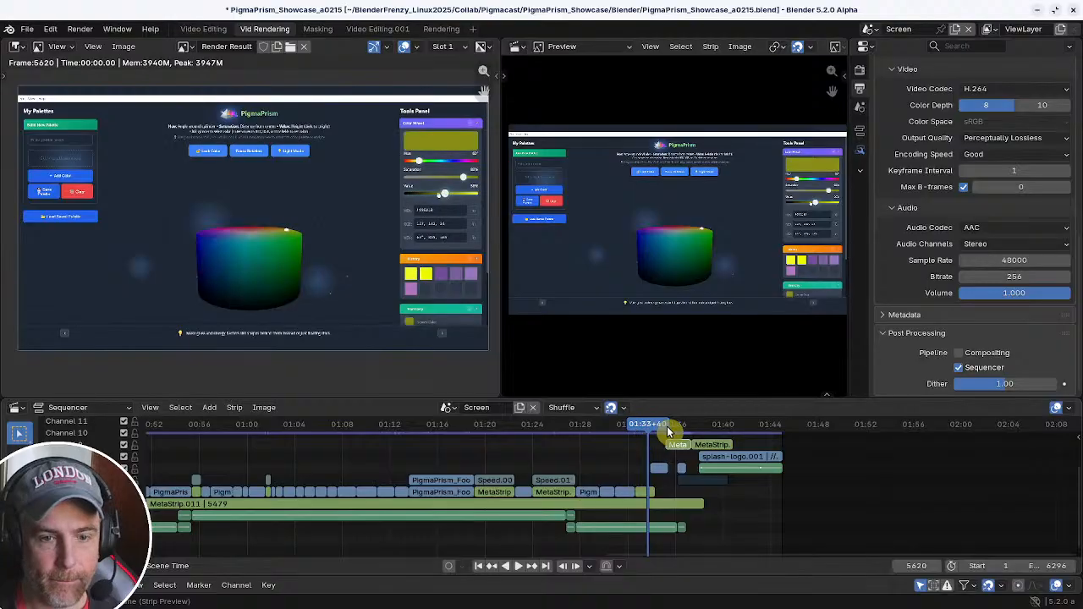
- Render test stills of the closing color wheel footage at frame 5765 and the splash logo at frame 5916
left_click(677, 428)
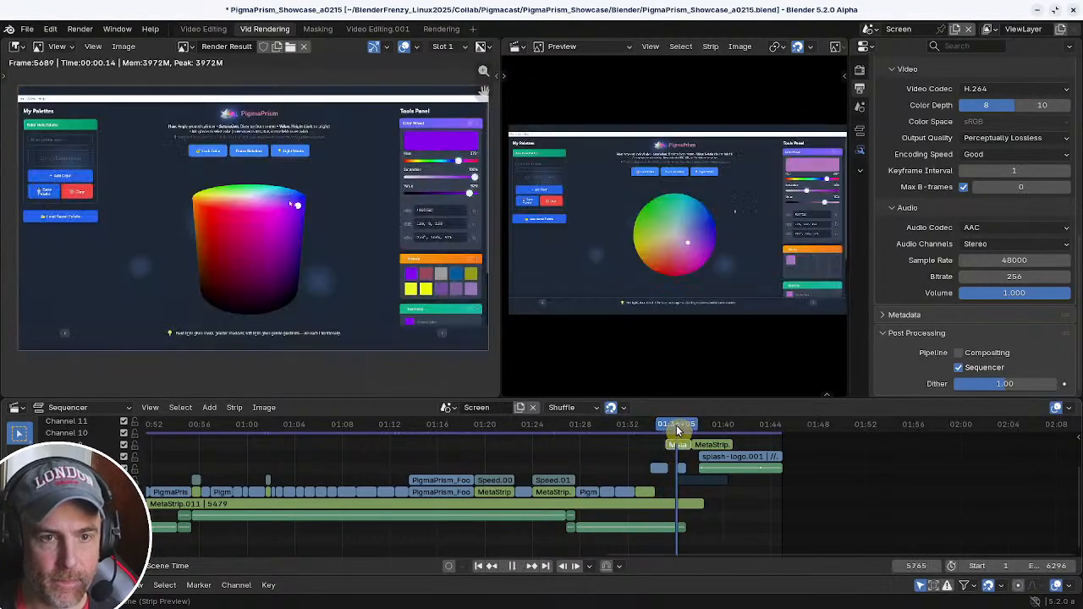
key("F12")
left_click_drag(677, 431, 706, 429)
key("F12")
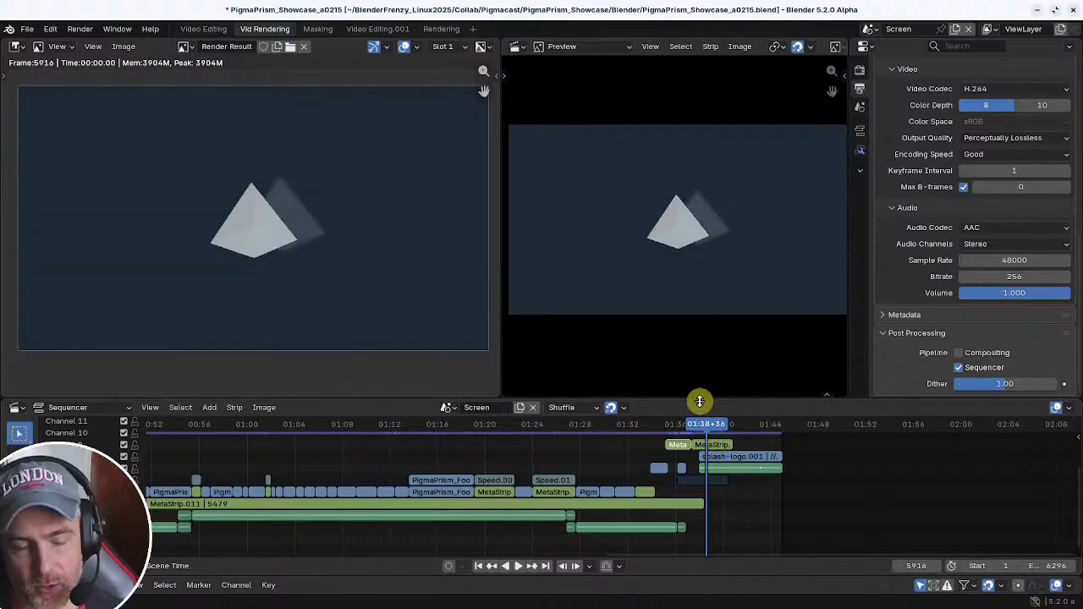
- Fit the whole sequence in the timeline view and save the project file
scroll(616, 457, "down", 4)
scroll(503, 486, "down", 2)
middle_click_drag(503, 486, 646, 476)
scroll(655, 477, "up", 4)
key("ctrl+s")
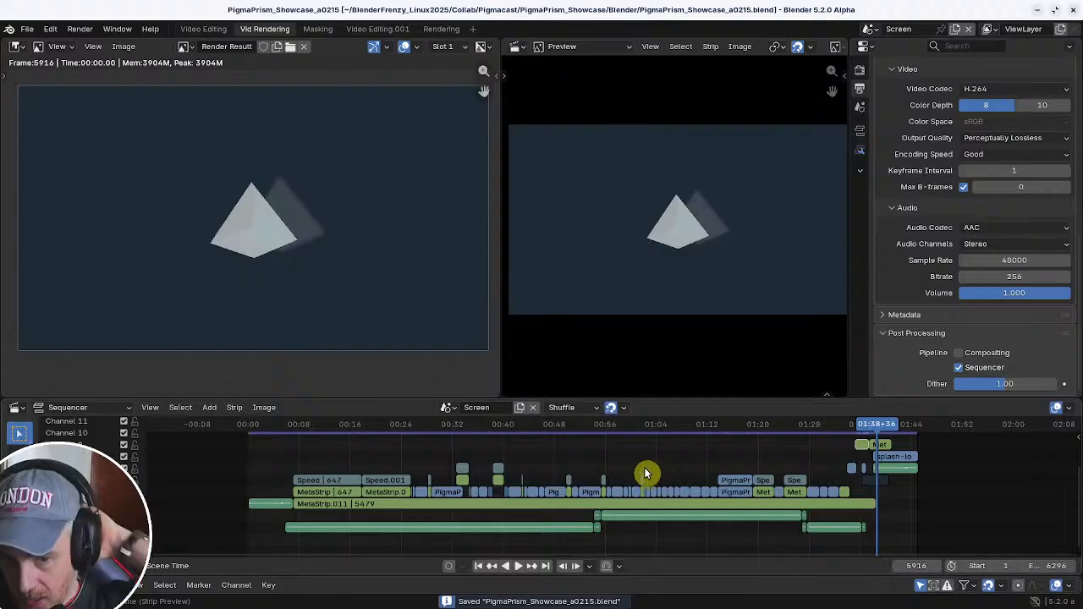
scroll(647, 452, "up", 2)
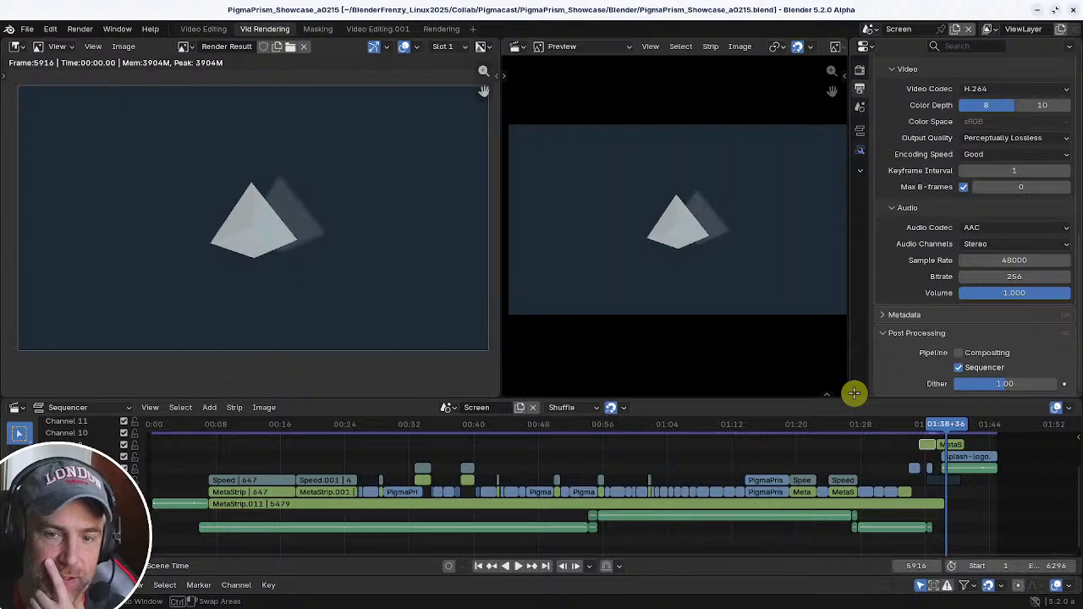
- Extend the output properties area down alongside the sequencer and review the format, output path and encoding settings
left_click_drag(853, 393, 864, 416)
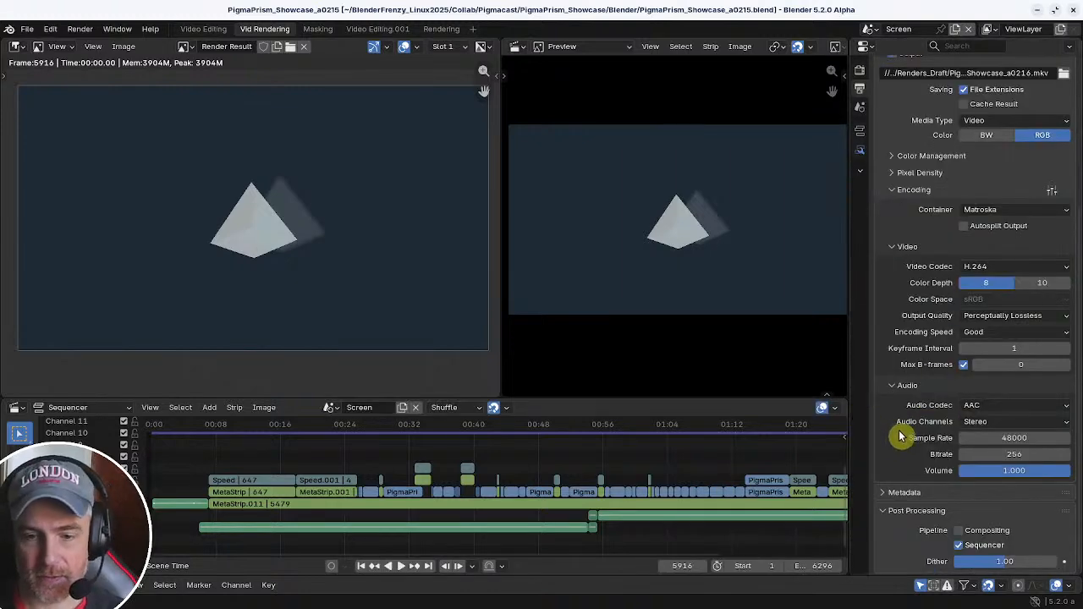
scroll(899, 435, "up", 6)
scroll(936, 333, "down", 6)
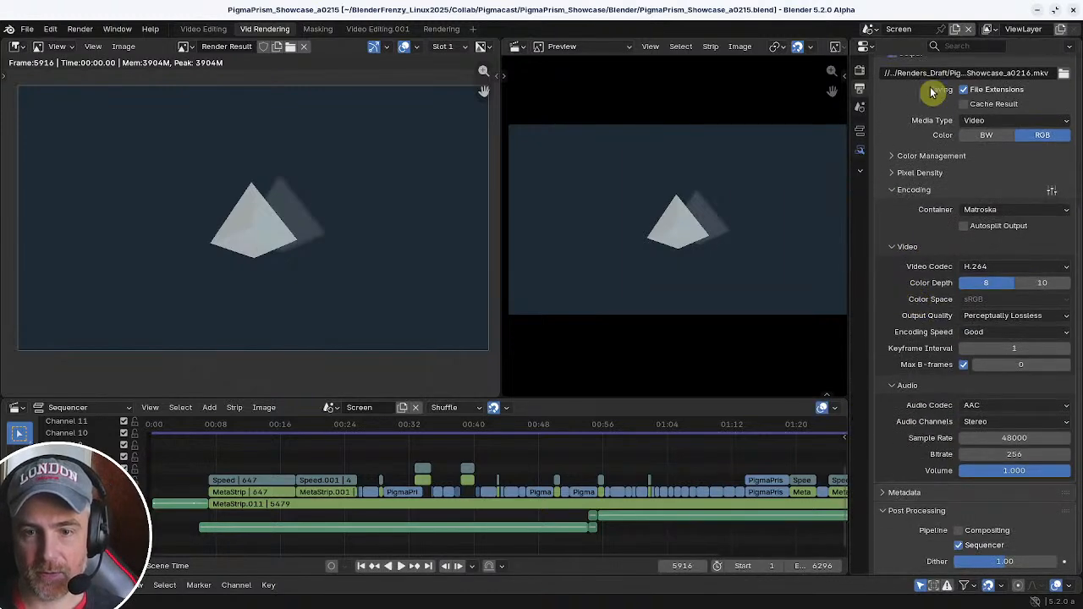
scroll(938, 222, "up", 2)
scroll(948, 245, "down", 2)
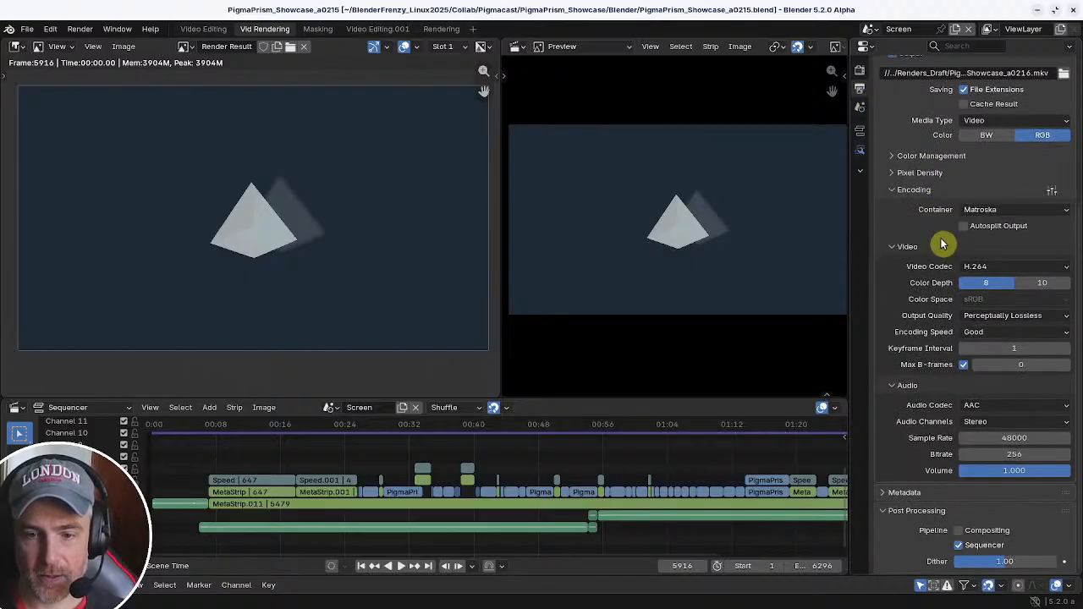
scroll(944, 242, "up", 8)
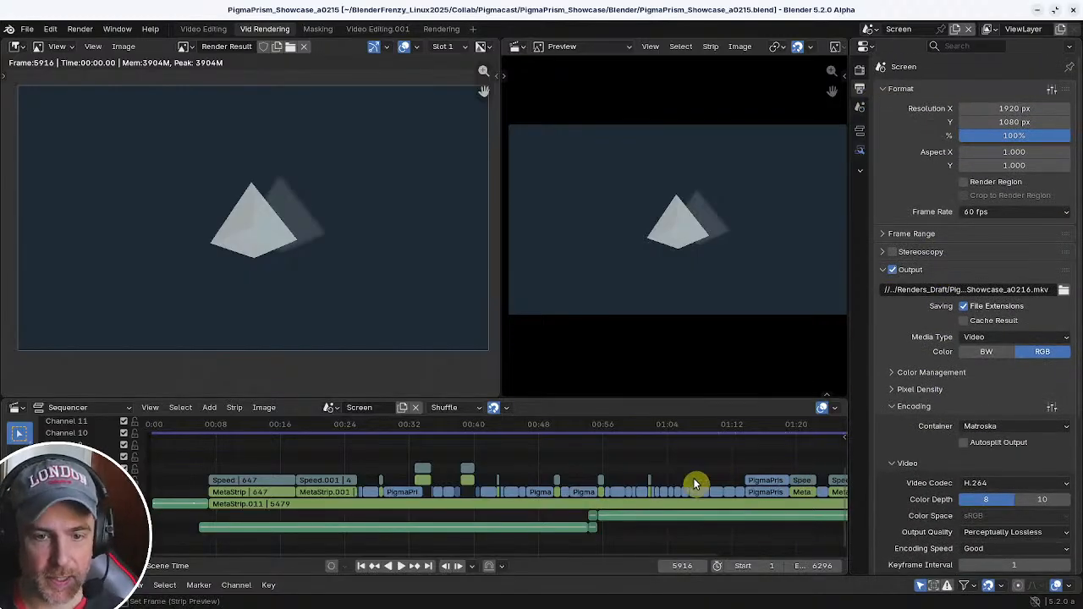
- Collapse the sequencer's channel list to widen the timeline and bring the full sequence into view
scroll(694, 484, "down", 5)
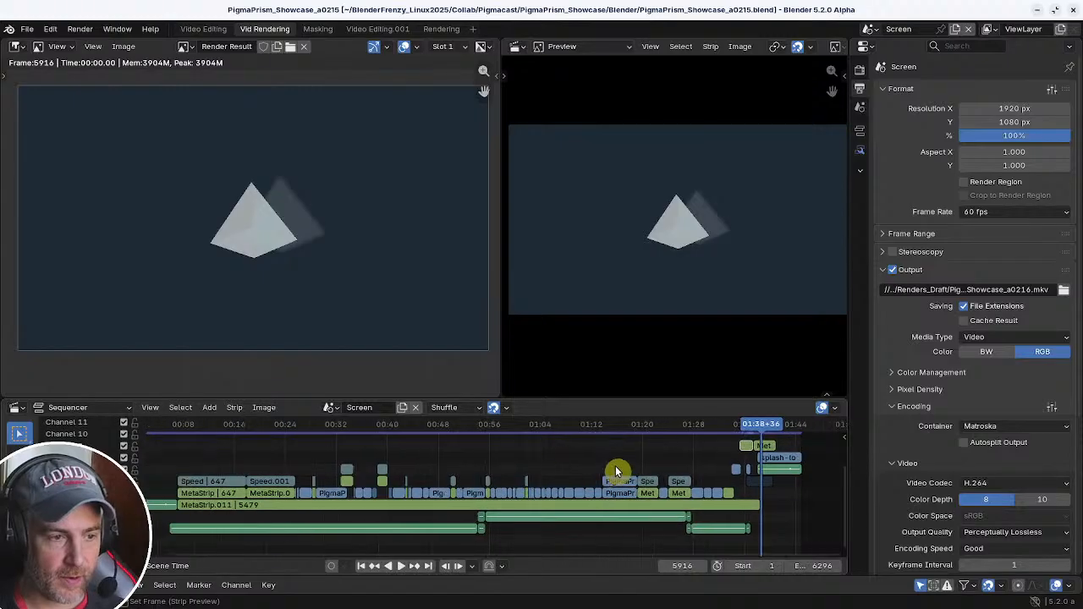
left_click_drag(146, 458, 39, 460)
scroll(279, 470, "down", 2)
scroll(281, 467, "up", 4)
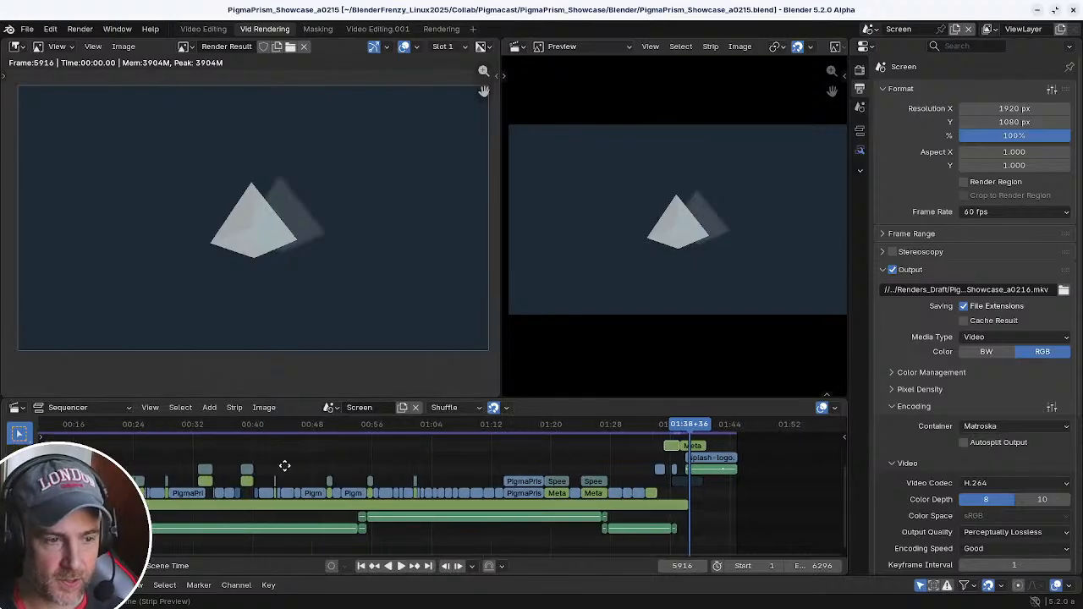
middle_click_drag(283, 464, 380, 465)
scroll(390, 463, "down", 1)
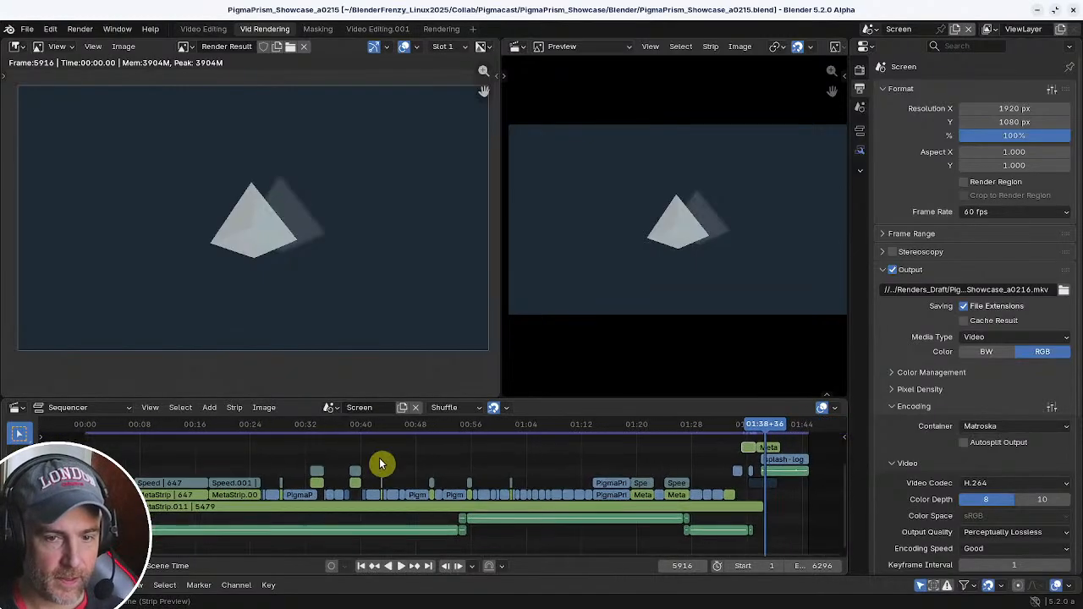
- Return the playhead to frame 1, save the project, and save an incremented copy as PigmaPrism_Showcase_a0216.blend
left_click(360, 566)
key("ctrl+s")
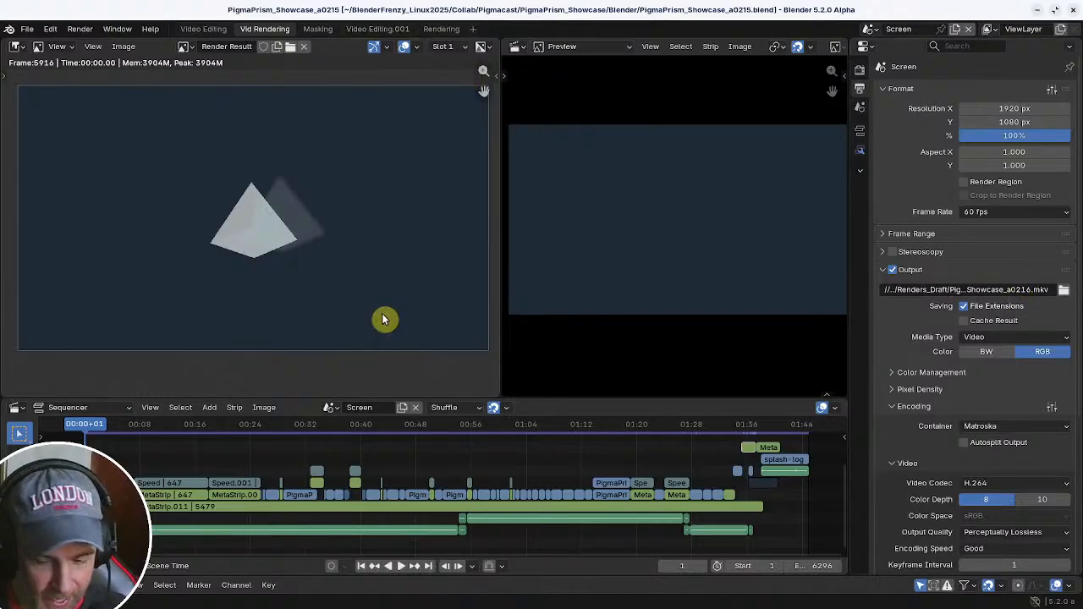
key("ctrl+shift+s")
key("KP_Add")
key("Return")
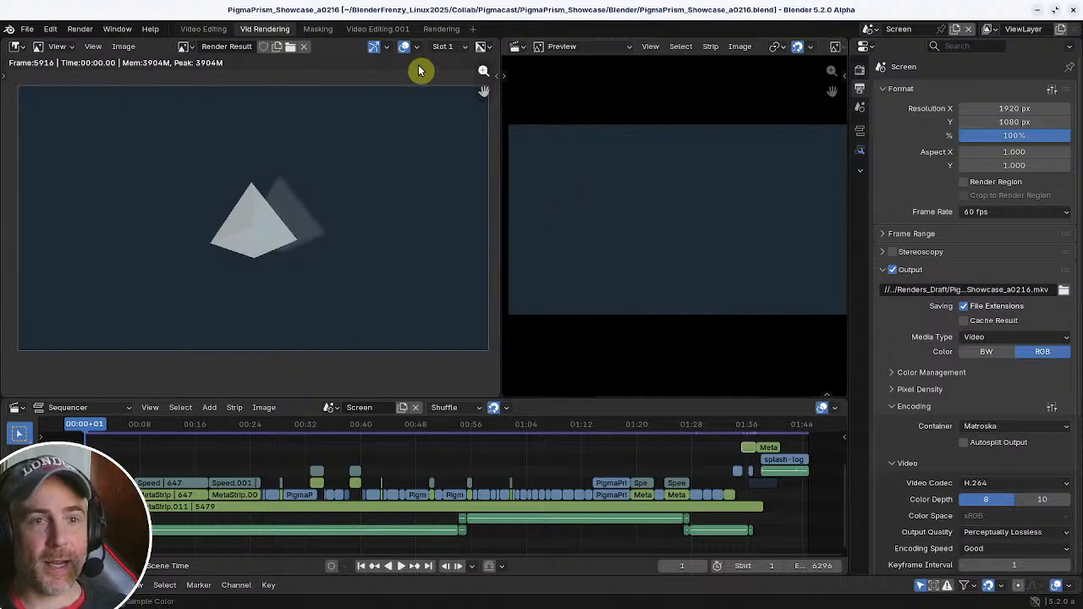
- Start rendering the full animation to the PigmaPrism_Showcase_a0216.mkv draft video
left_click(90, 29)
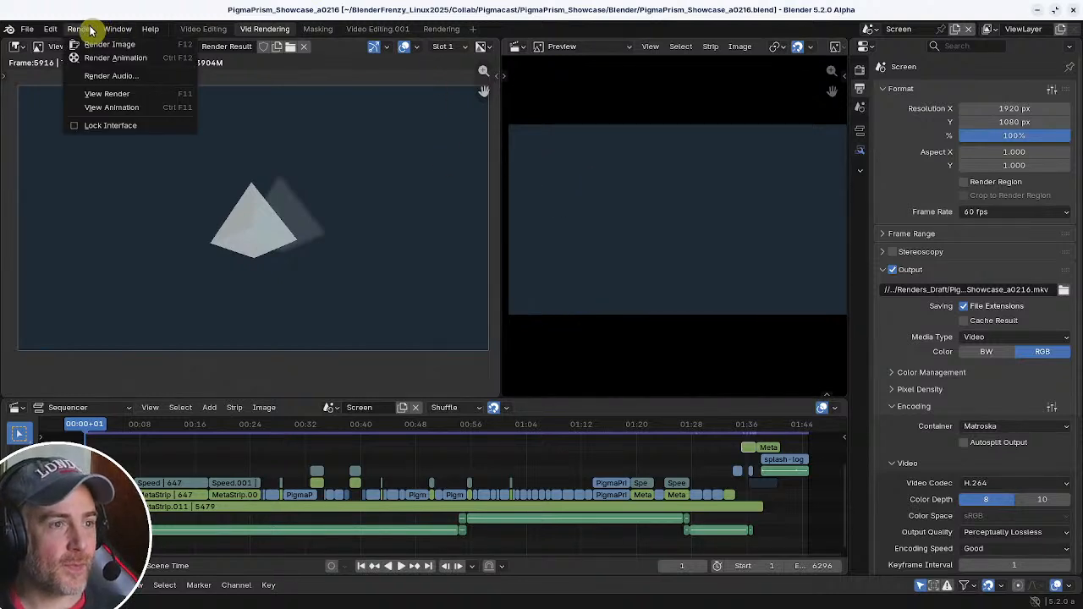
left_click(149, 64)
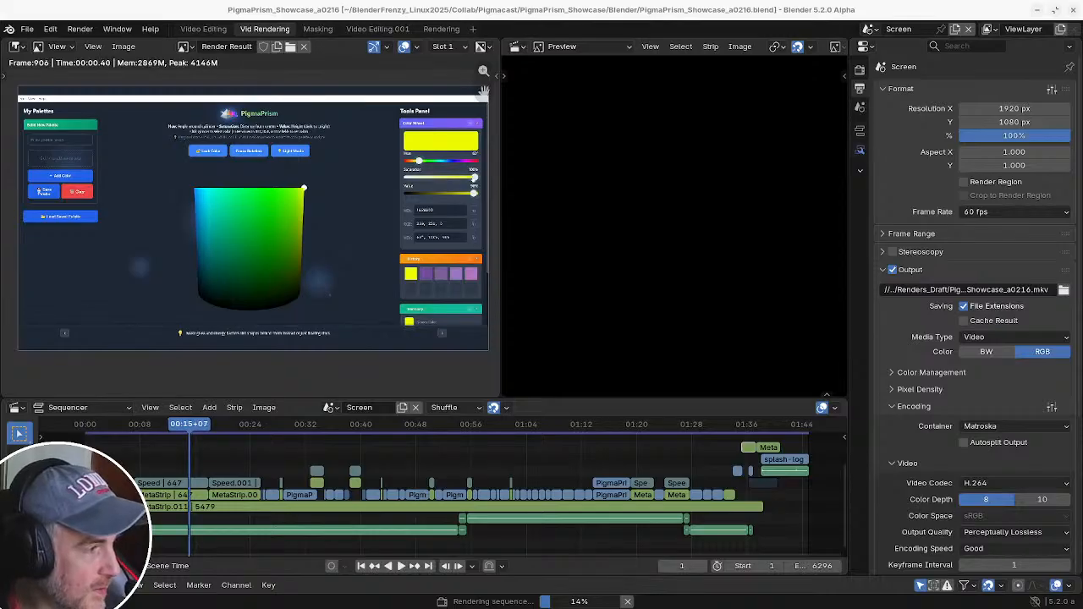
- Switch to the YouTube Studio browser window to view its Creator Music page, and return to Blender
left_click_drag(0, 85, 572, 2)
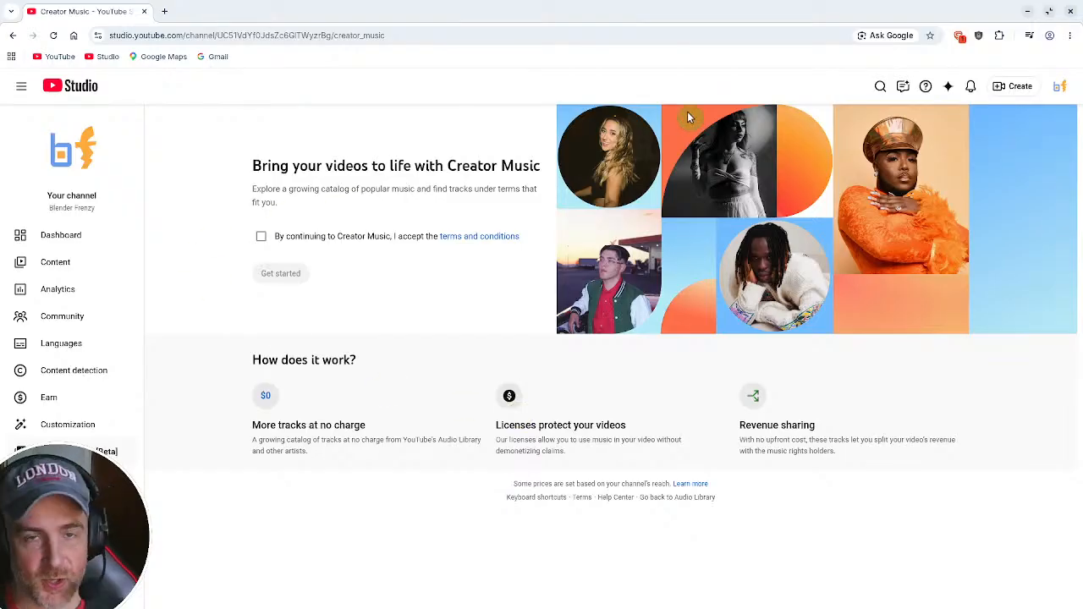
left_click_drag(575, 6, 0, 161)
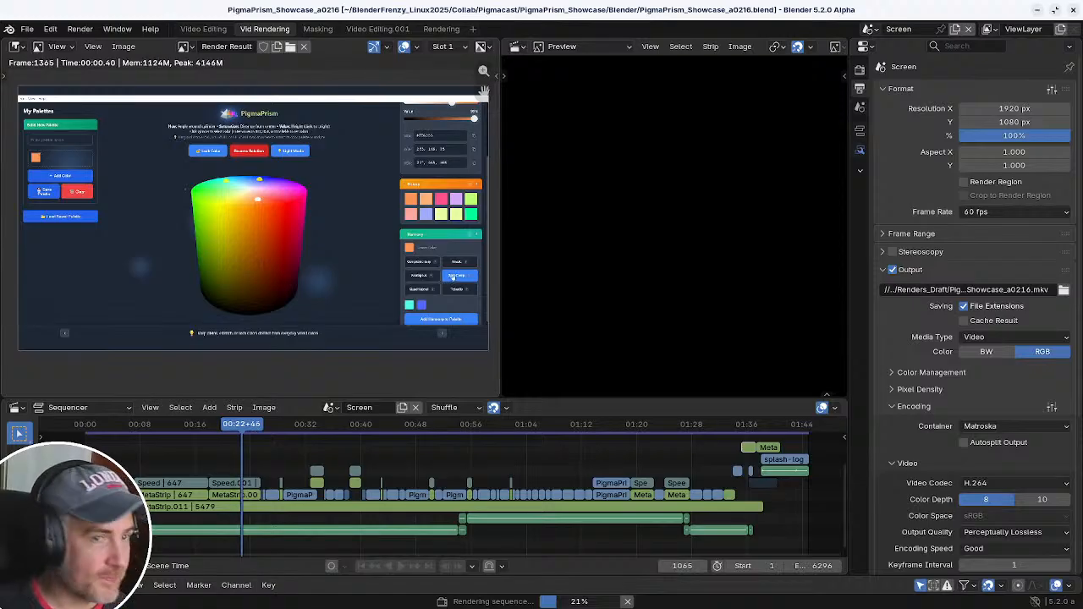
- Switch to the Brave browser's "cc0 background music" results and copy the clean link of the CC0 Background Music Library YouTube playlist
key("alt+Tab")
left_click(240, 12)
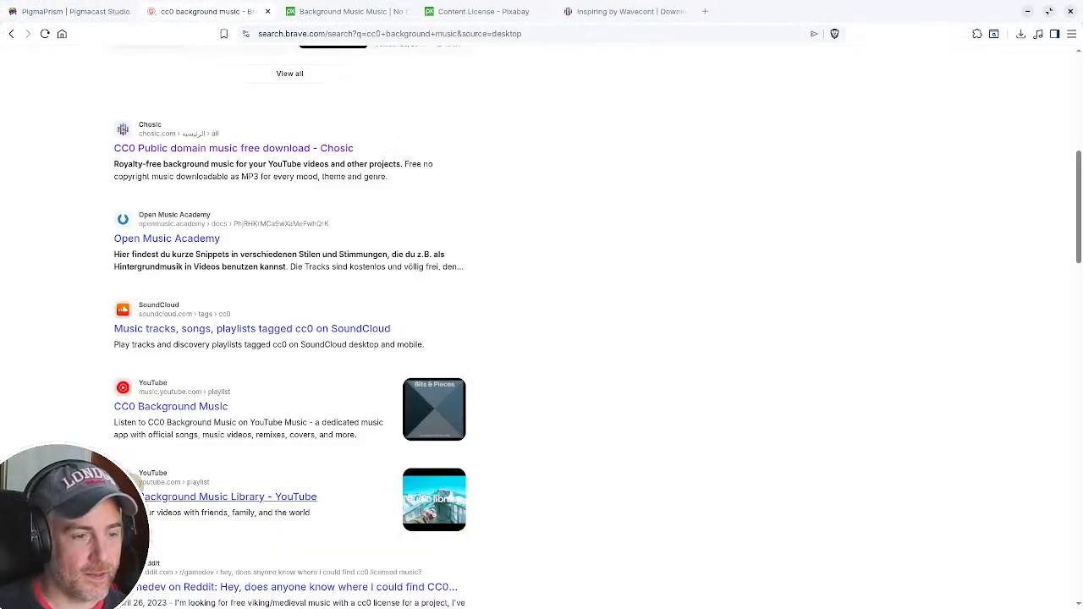
scroll(542, 322, "down", 2)
scroll(163, 292, "down", 3)
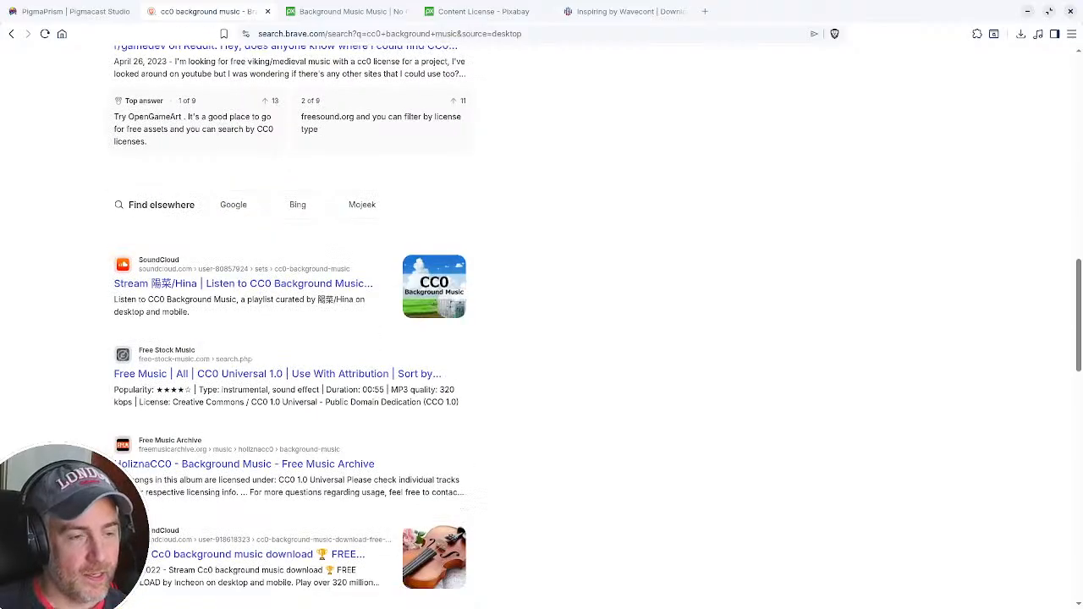
scroll(163, 292, "up", 3)
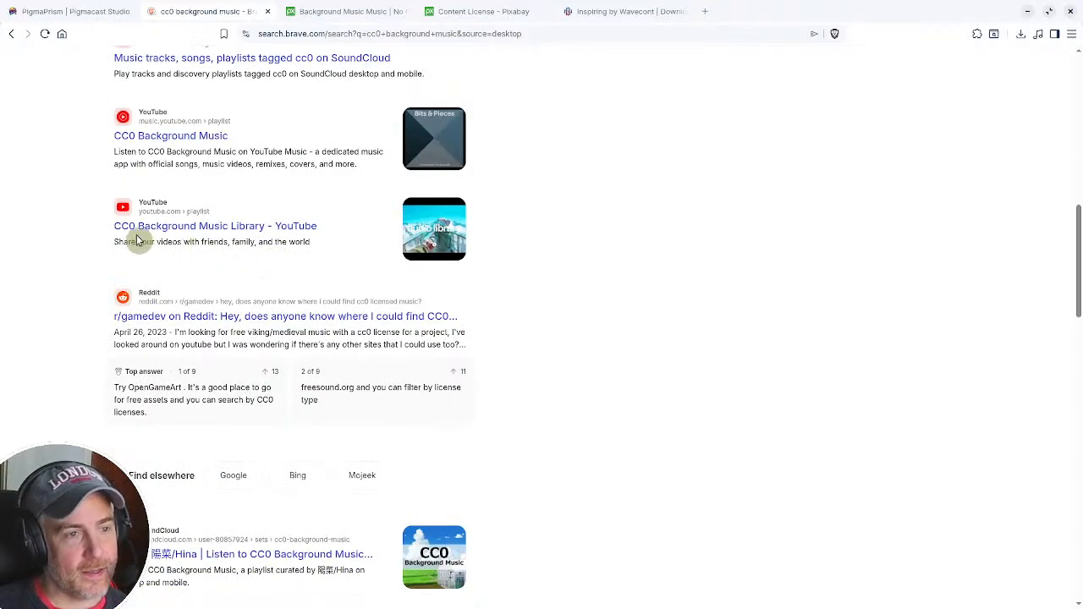
right_click(207, 236)
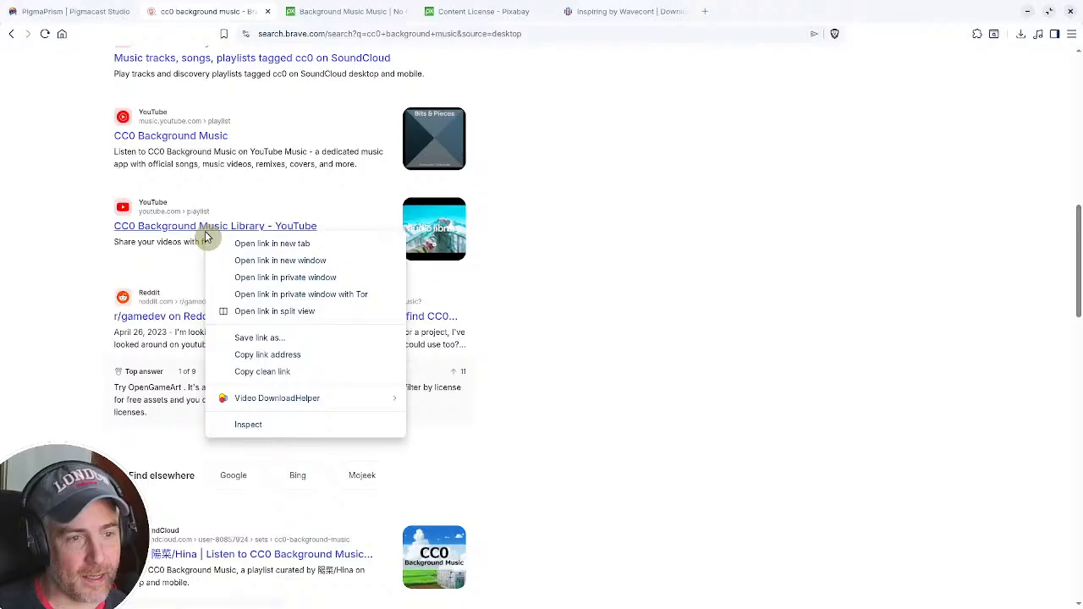
left_click(292, 373)
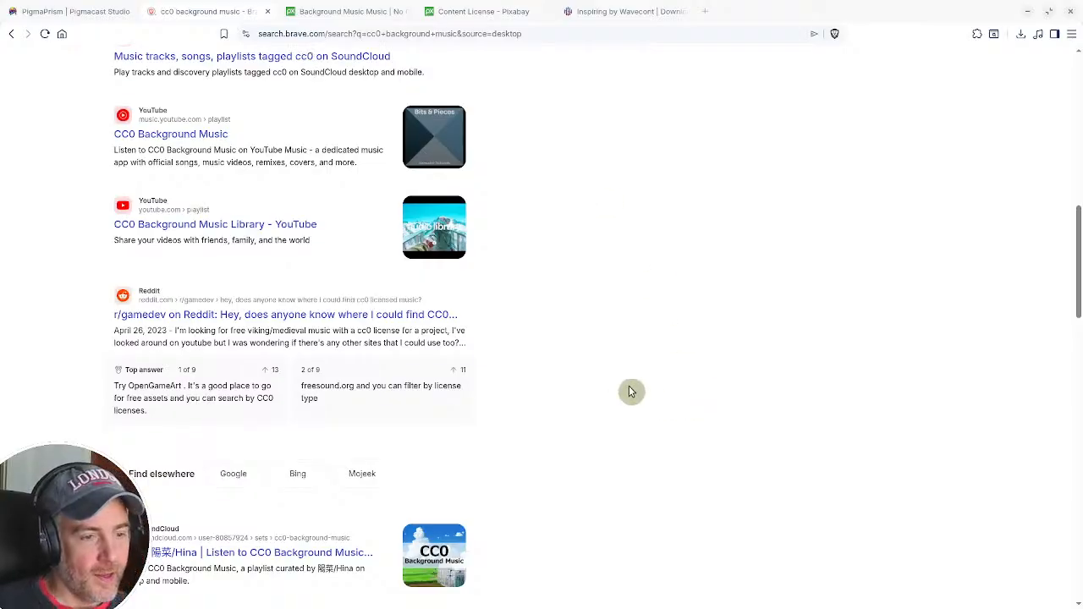
- Open the Free Music Archive result for HoliznaCC0's Background Music album in a new tab and show it
scroll(631, 392, "down", 5)
scroll(631, 392, "up", 3)
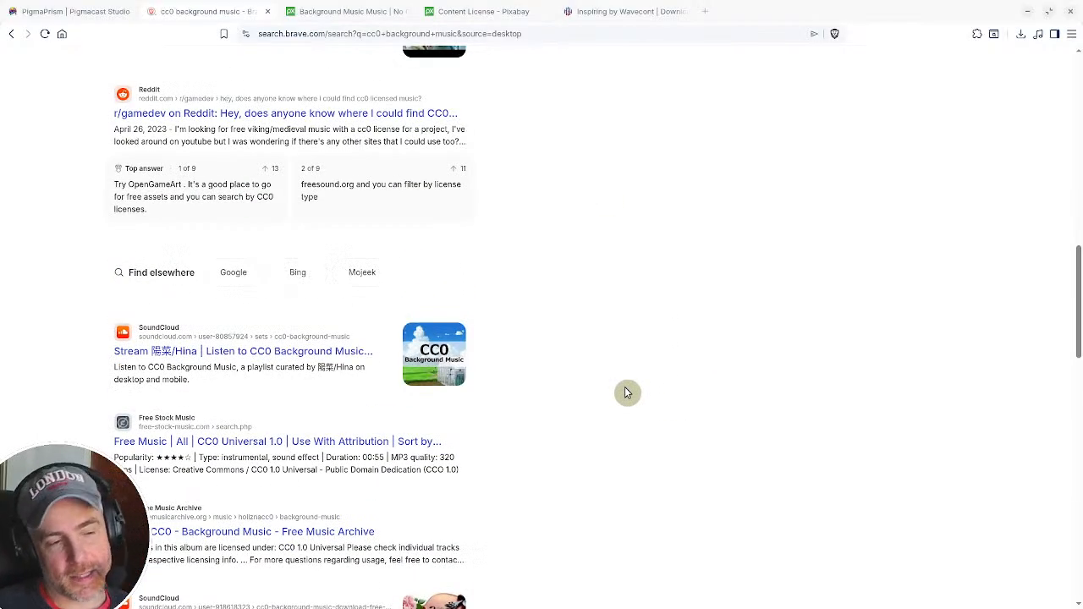
scroll(624, 389, "down", 2)
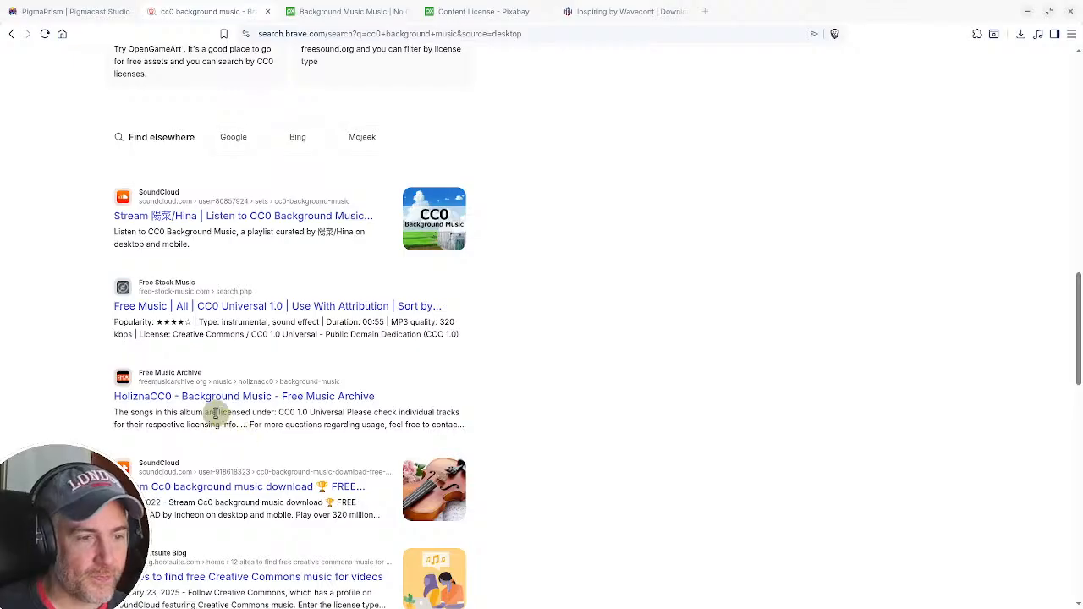
middle_click(213, 398)
left_click(343, 11)
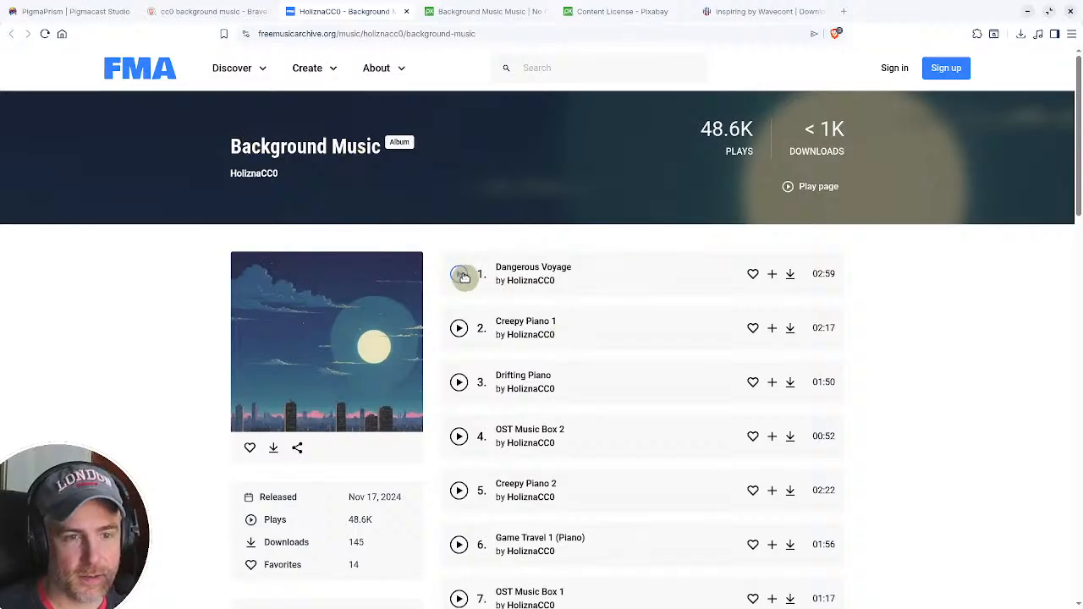
- Sample the tracks Dangerous Voyage and Spring On The Horizon from HoliznaCC0's Background Music album
left_click(459, 275)
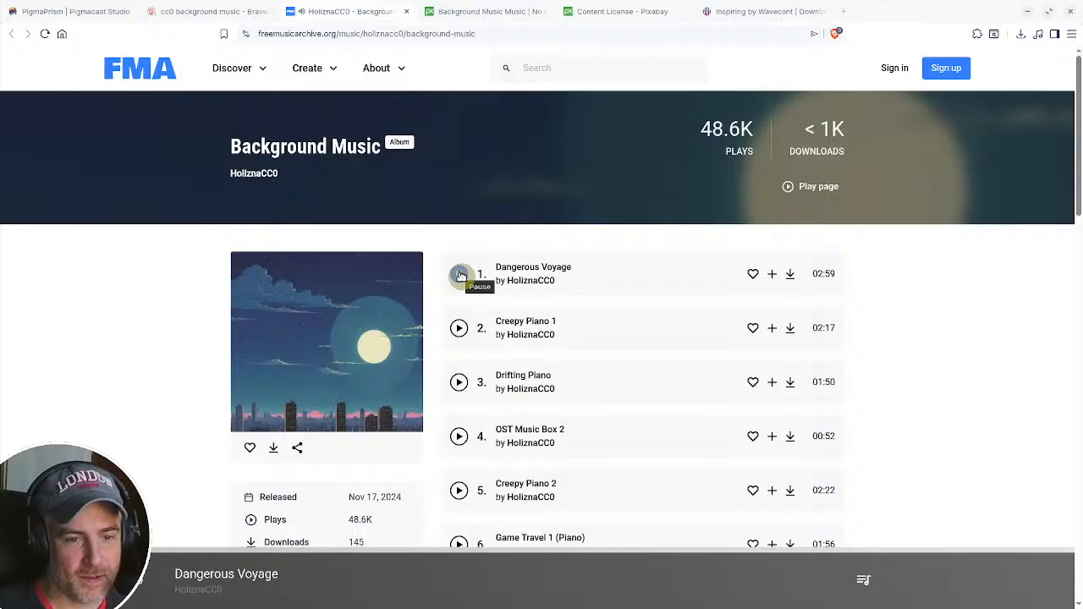
scroll(495, 330, "down", 2)
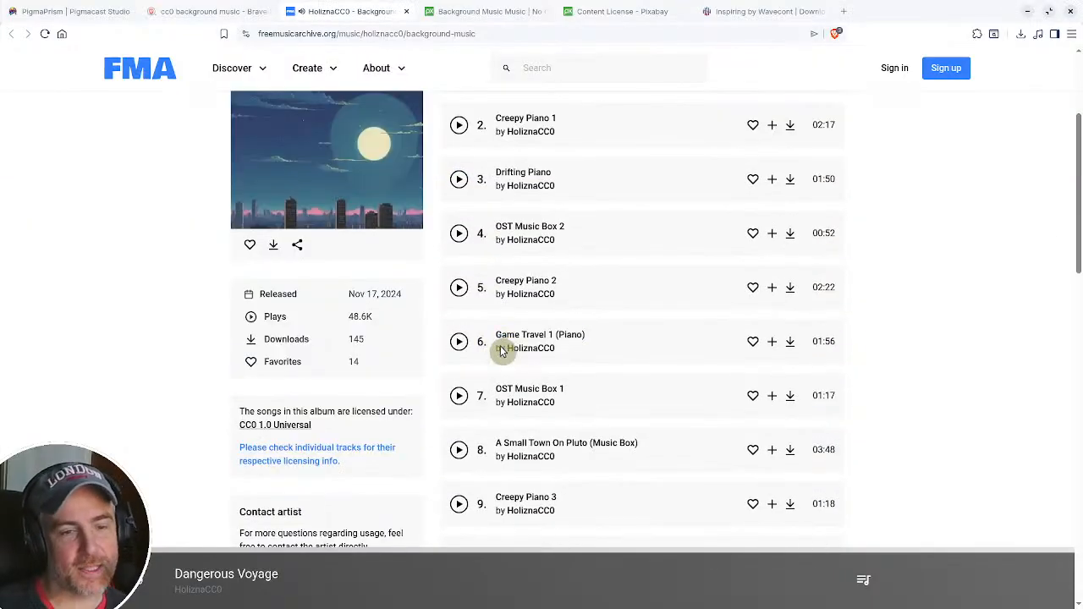
scroll(472, 410, "down", 2)
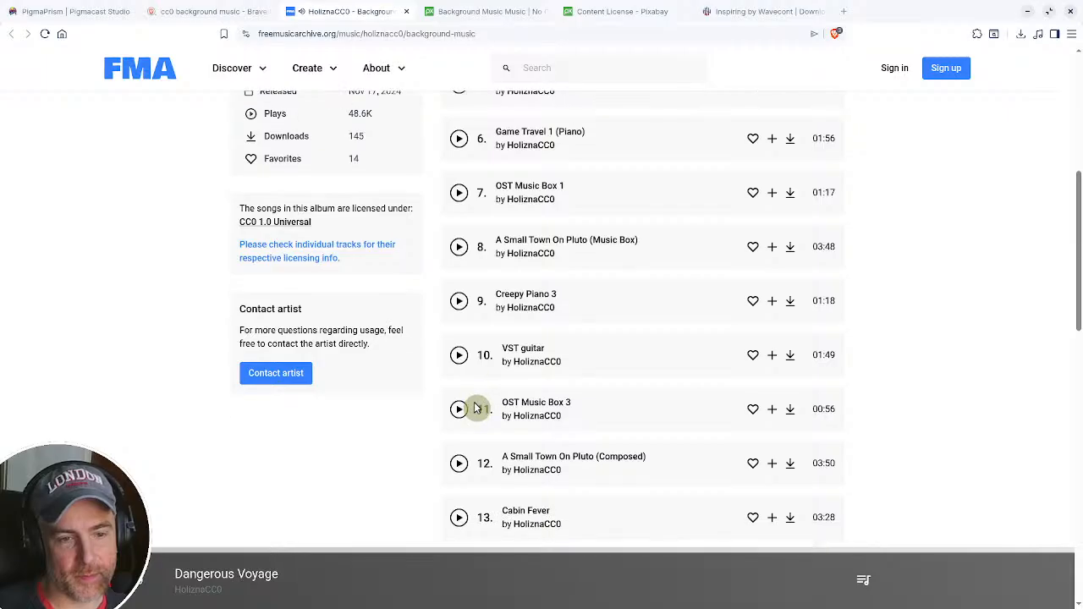
scroll(474, 408, "down", 1)
scroll(475, 408, "down", 3)
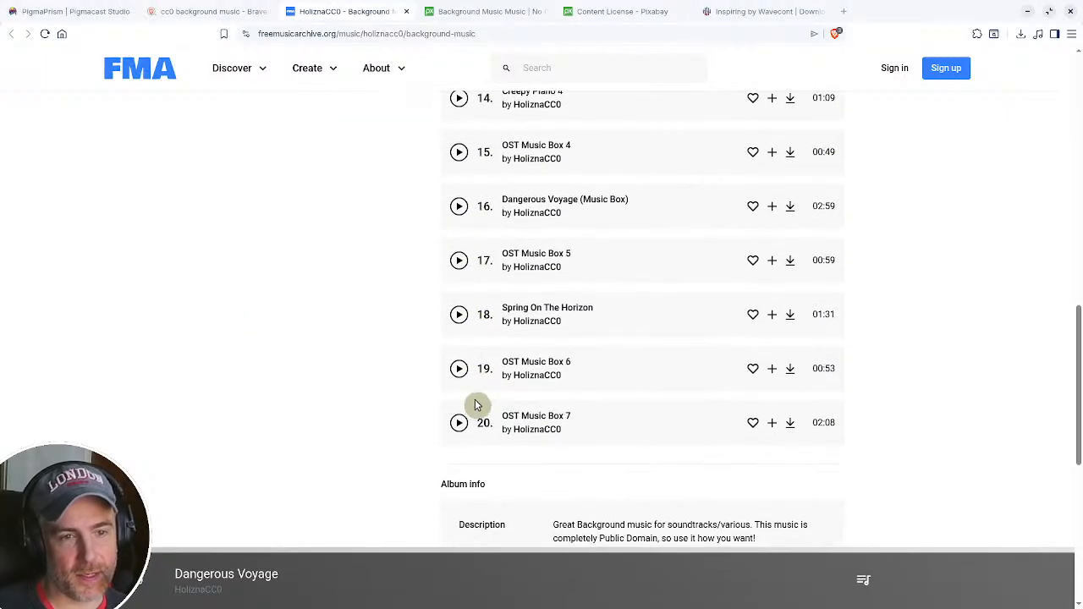
left_click(458, 314)
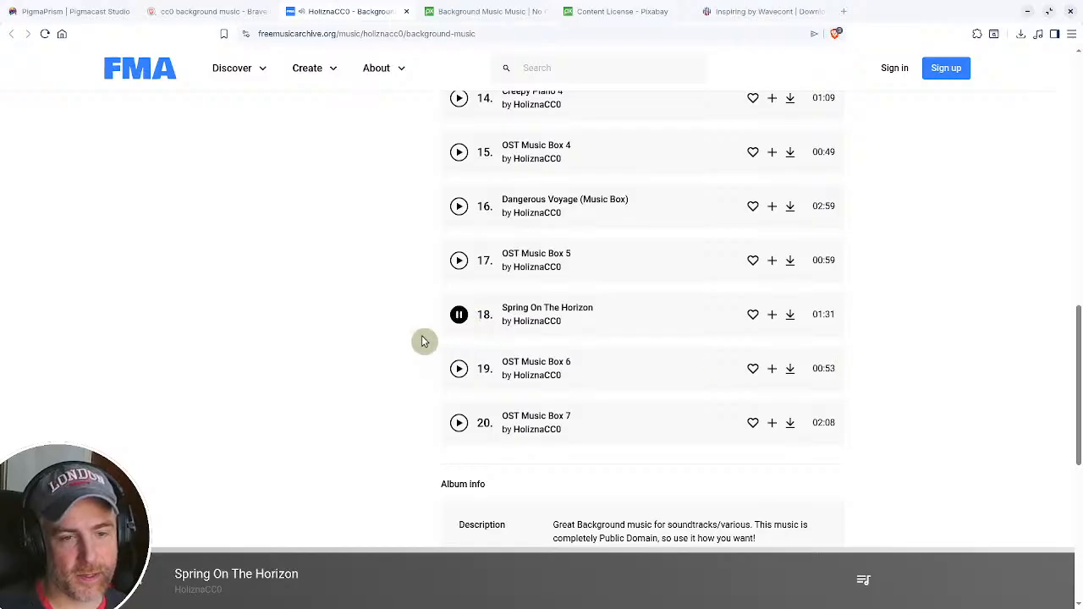
left_click(458, 315)
- Examine the Background Music album's remaining tracks, description and genres
scroll(450, 347, "down", 3)
scroll(449, 347, "up", 2)
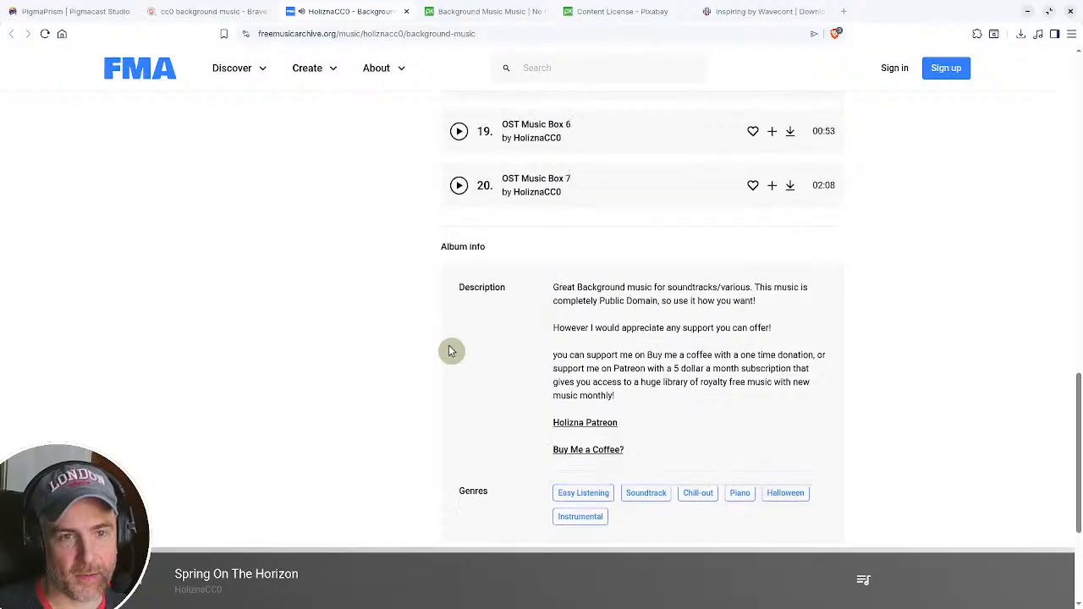
scroll(450, 347, "down", 2)
scroll(448, 341, "up", 3)
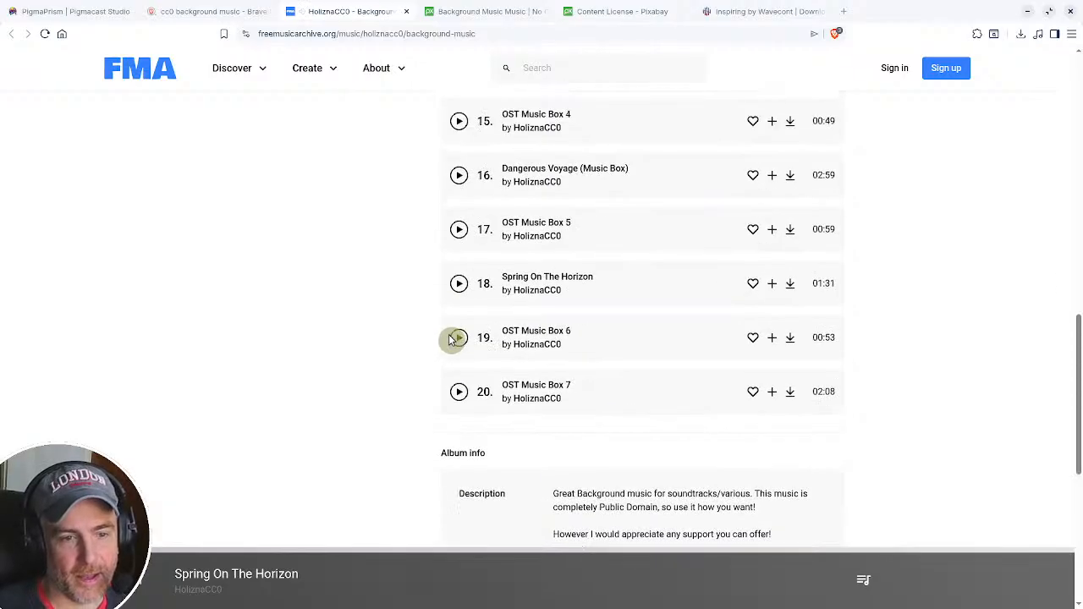
scroll(452, 338, "down", 3)
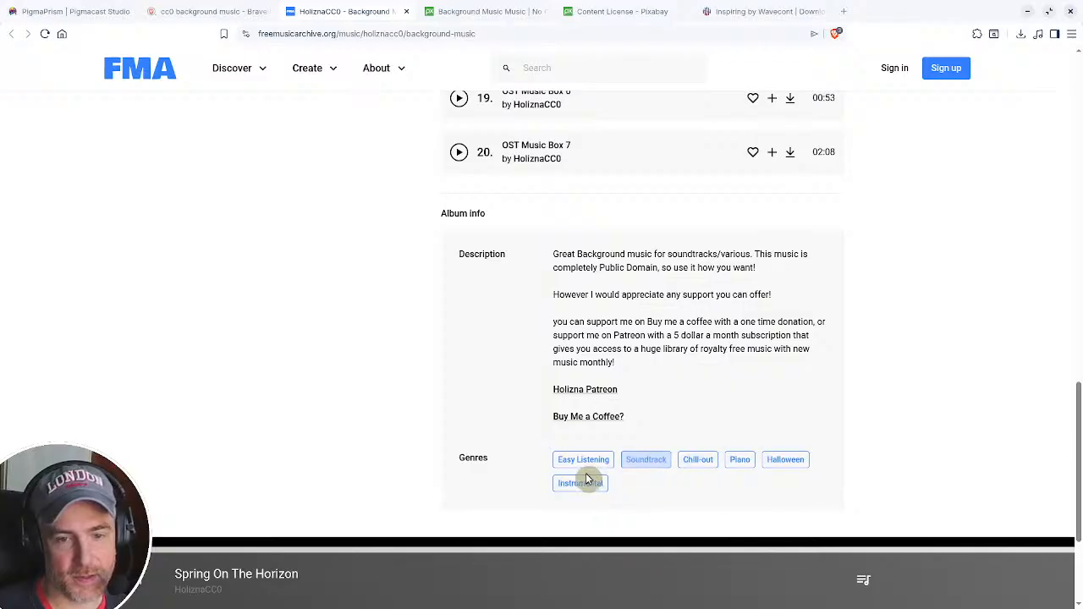
scroll(546, 410, "up", 7)
scroll(542, 410, "up", 5)
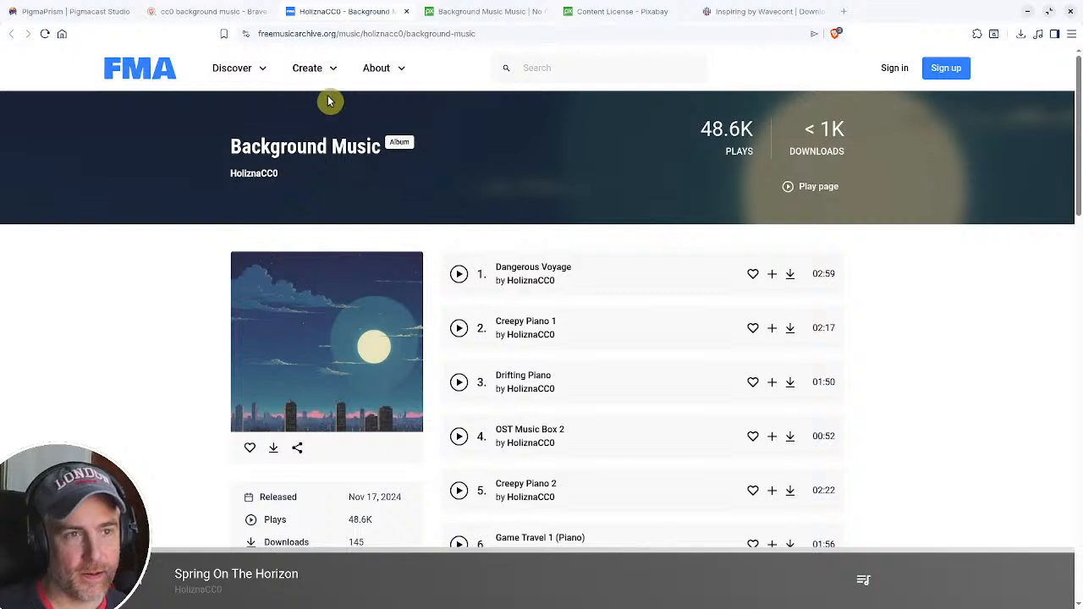
- Search the Free Music Archive for "corporate" and sample the track Corporate Inspiration Background
left_click(536, 68)
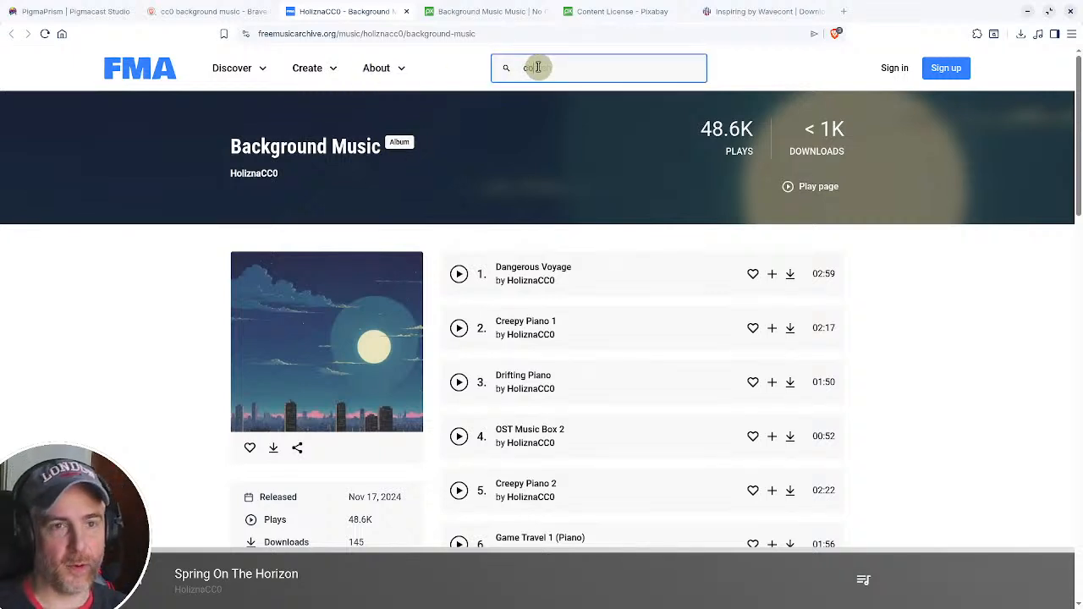
type("corporate")
key("Return")
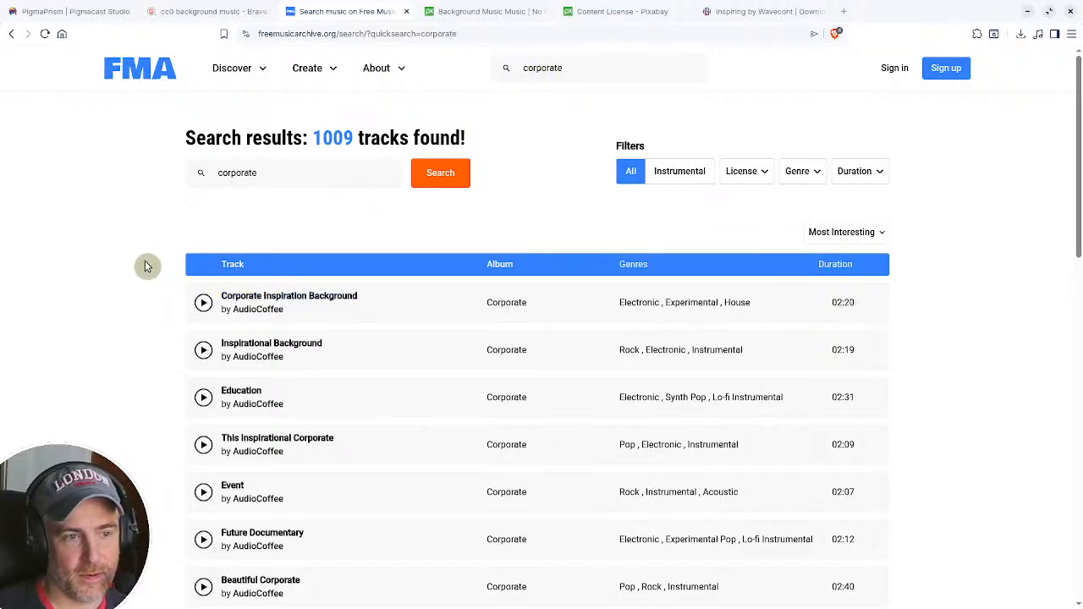
left_click(203, 302)
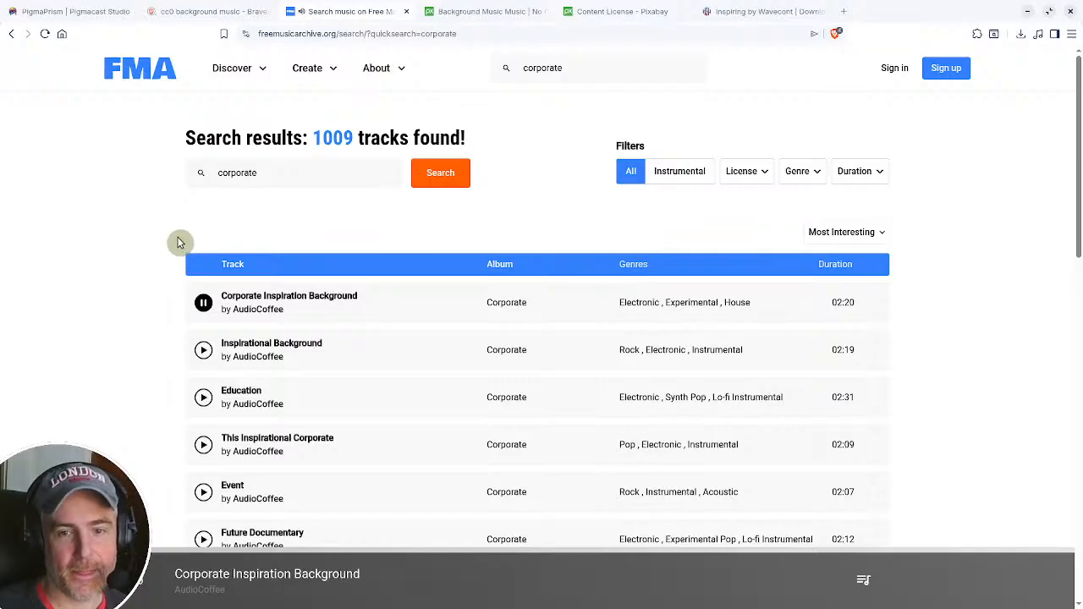
left_click(203, 302)
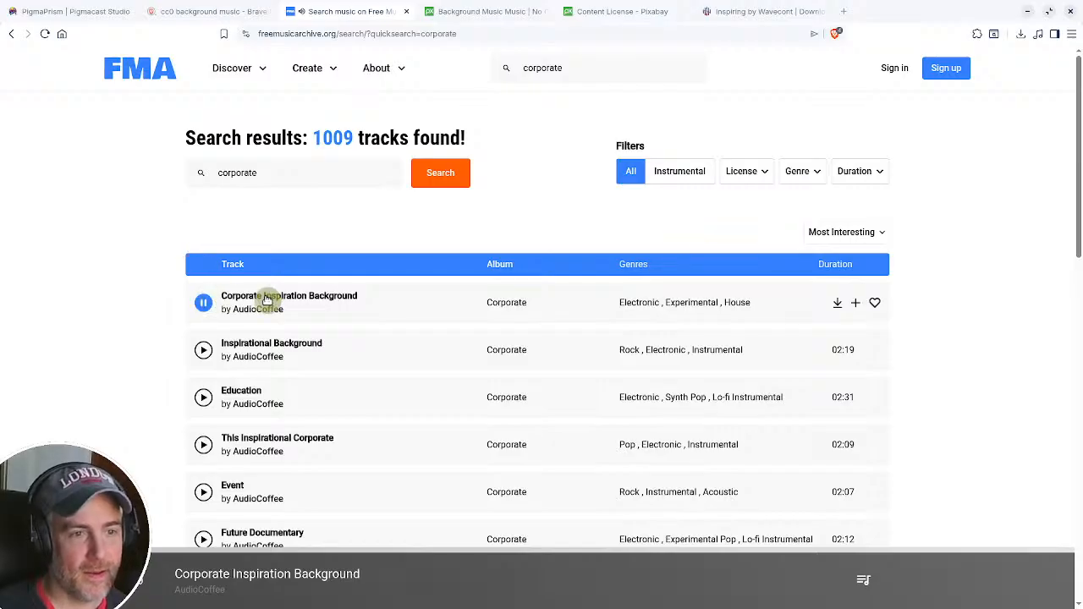
- Open the Corporate Inspiration Background track page, dismiss the donation form, and examine the track's license and credit terms
middle_click(271, 301)
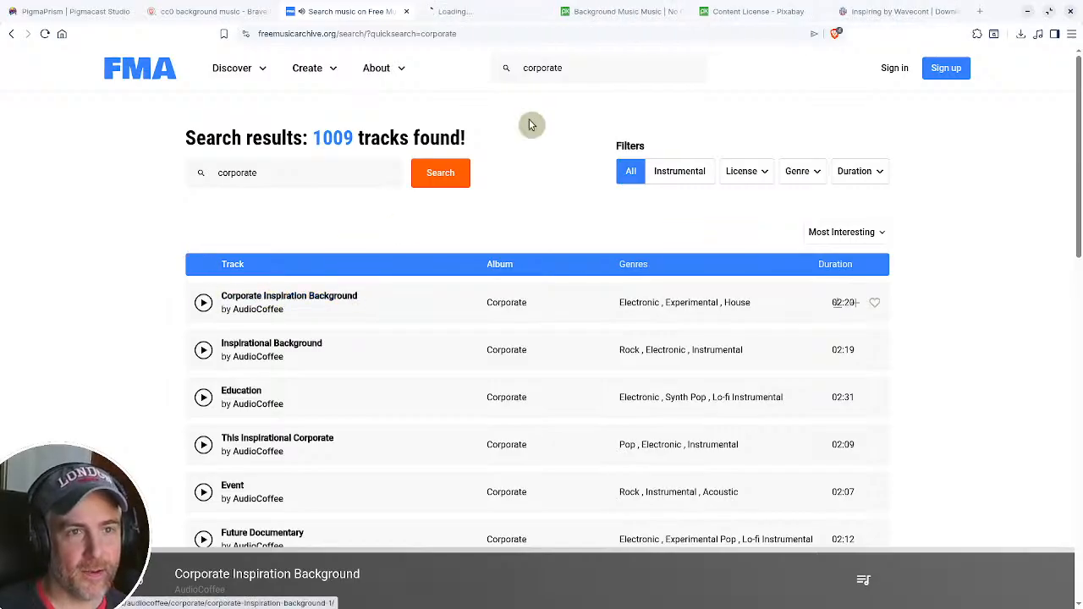
middle_click(461, 8)
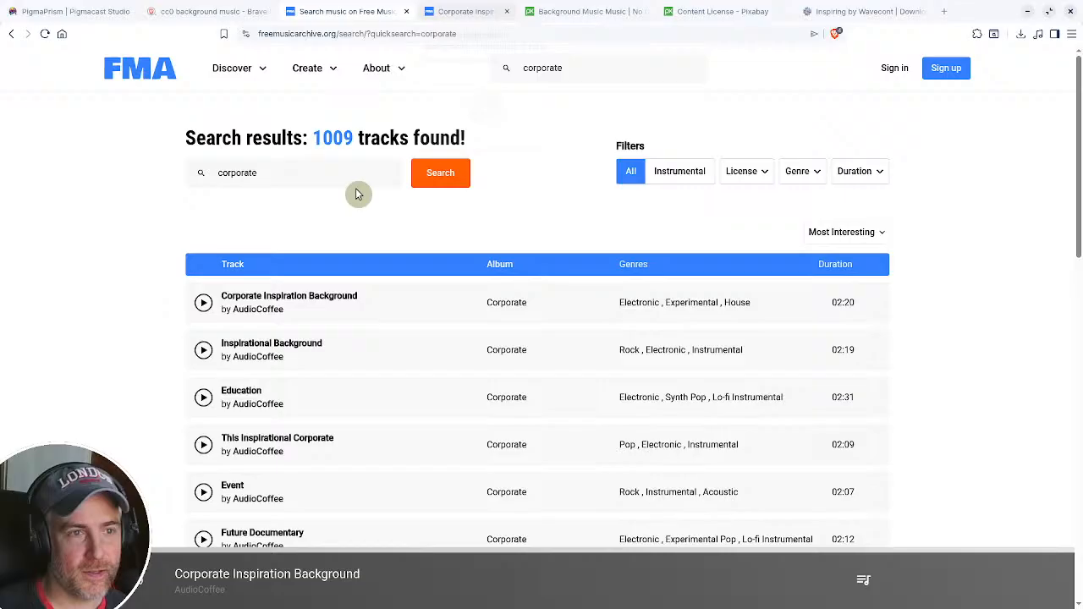
left_click(297, 295)
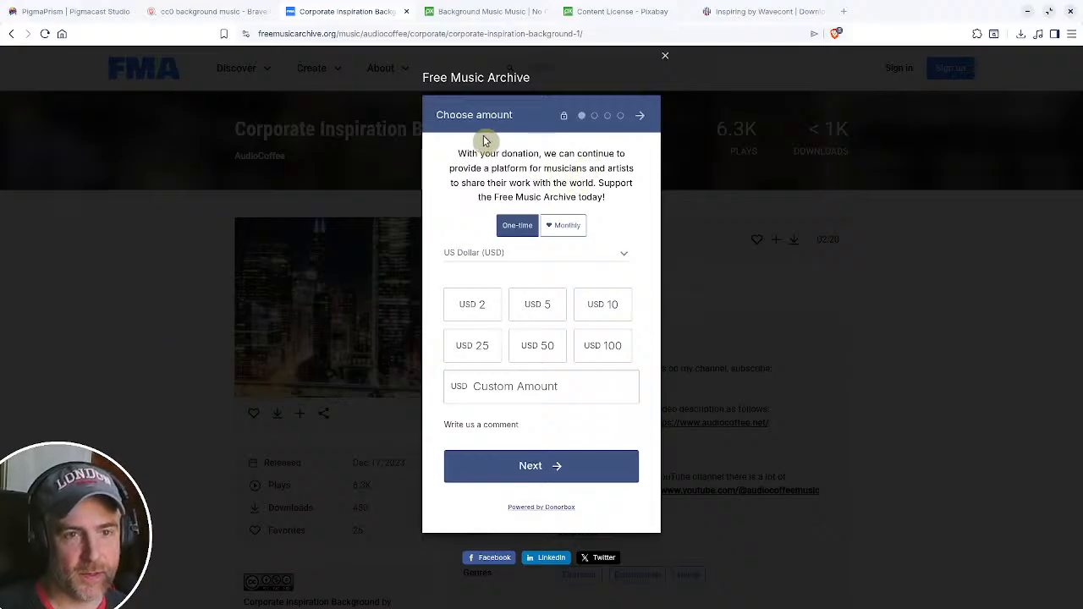
left_click(665, 57)
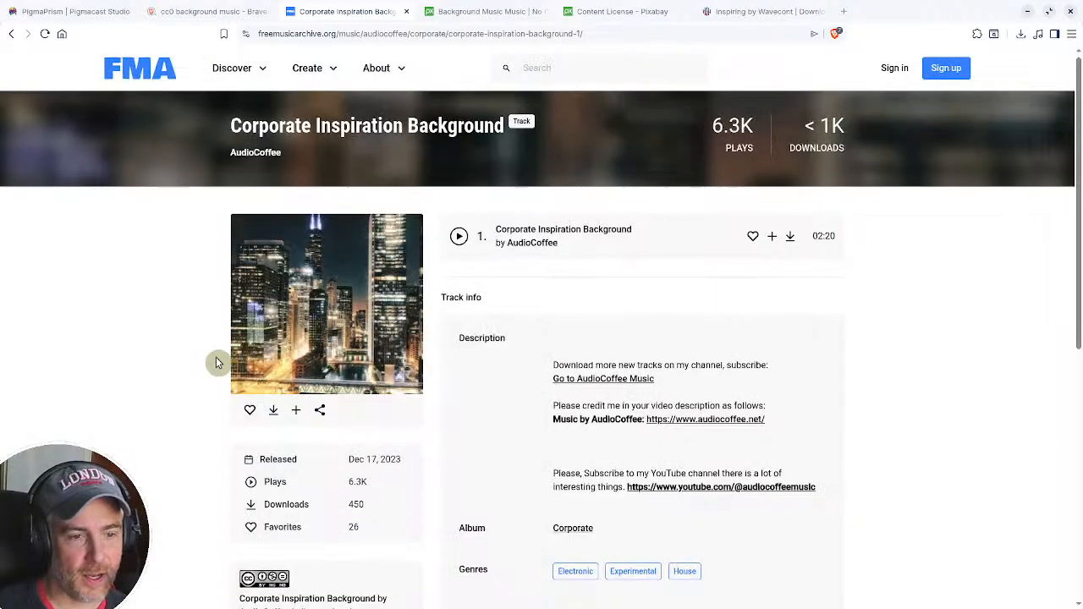
scroll(216, 362, "down", 2)
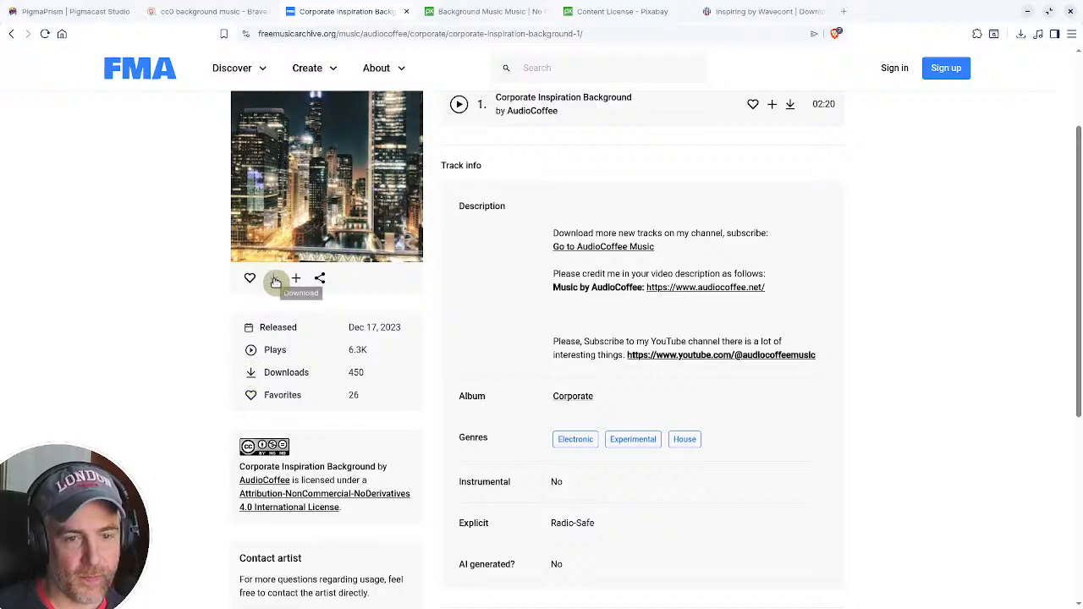
scroll(496, 479, "down", 3)
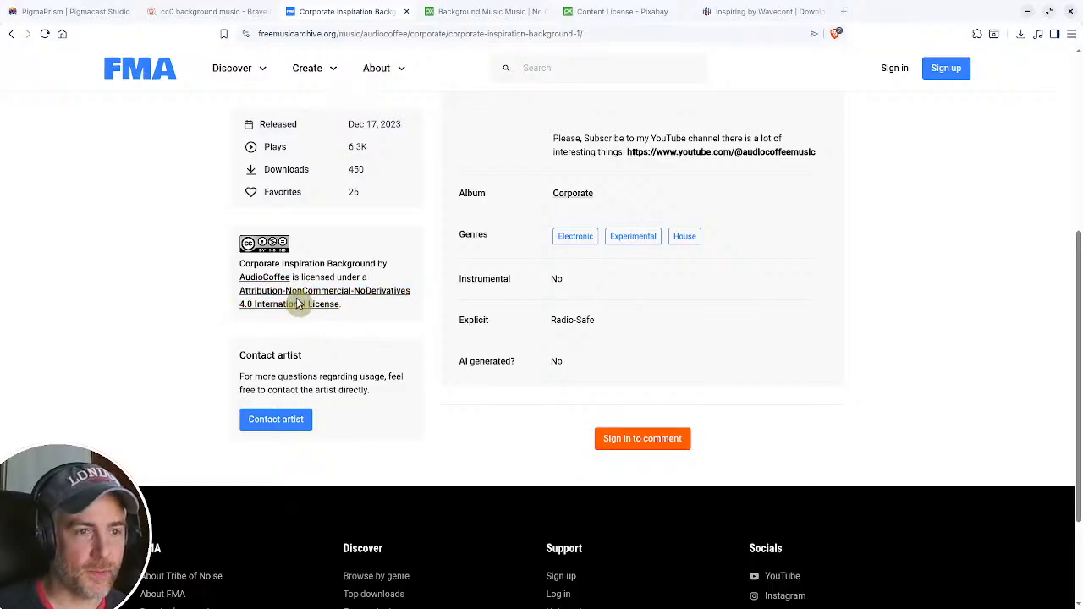
scroll(297, 305, "up", 4)
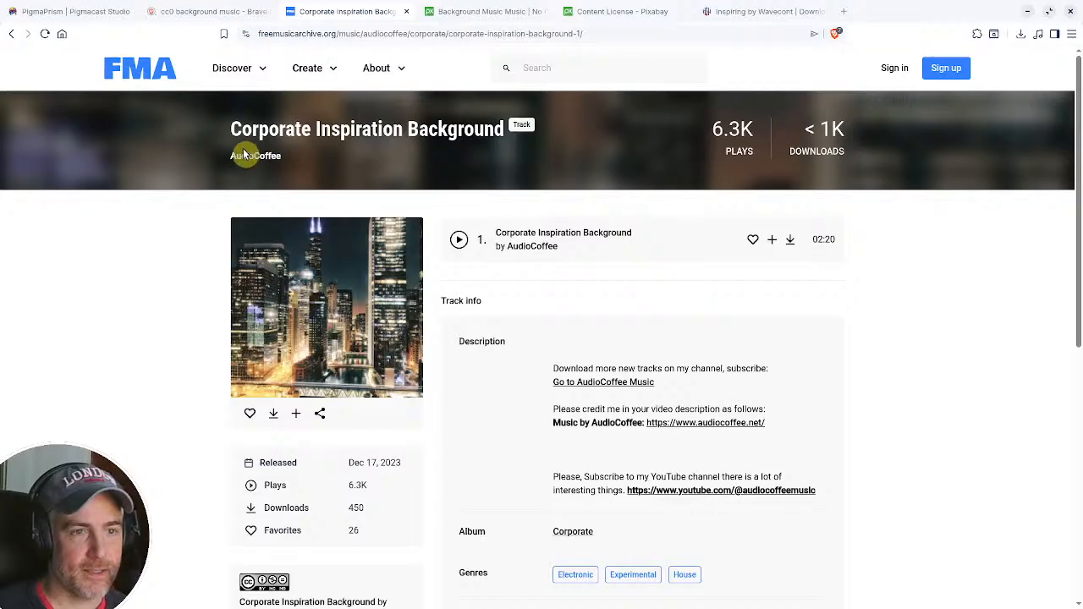
- Return to the "corporate" search results, dismissing the donation form, and apply only the Public Domain license filter
left_click(12, 34)
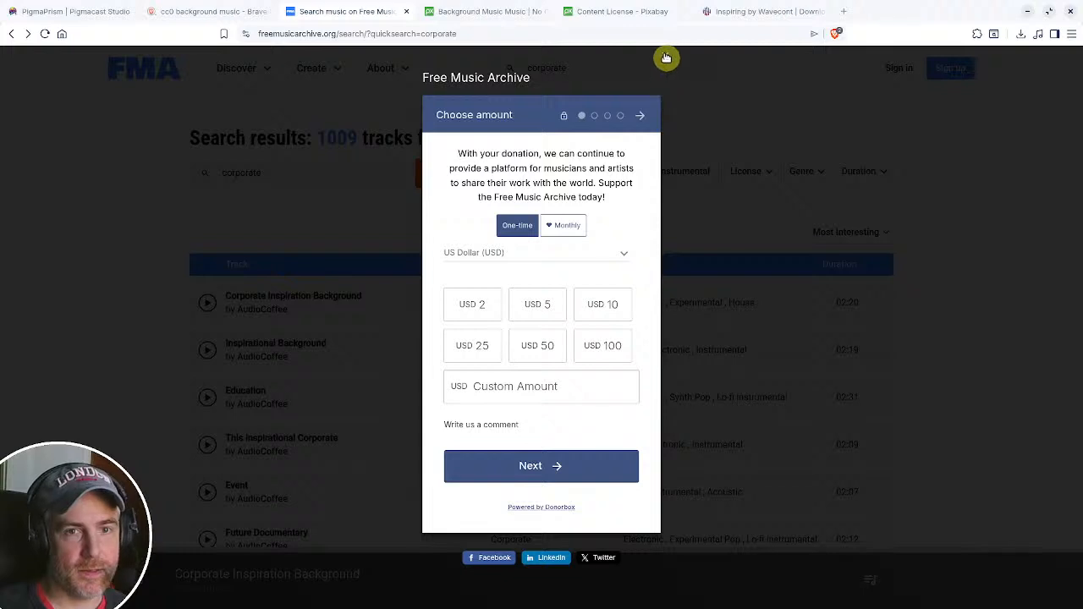
left_click(665, 56)
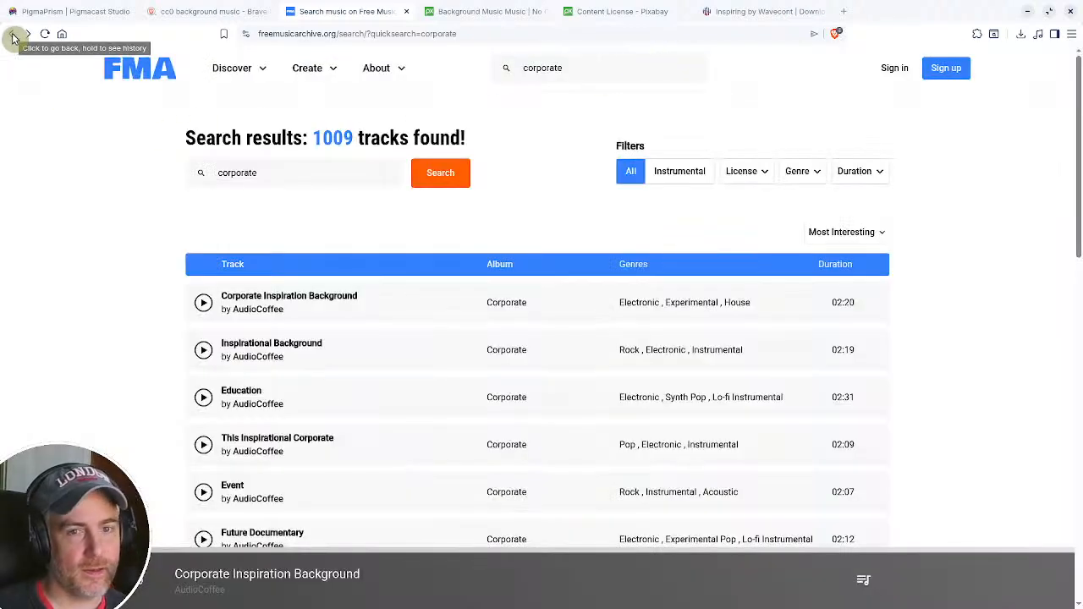
left_click(770, 174)
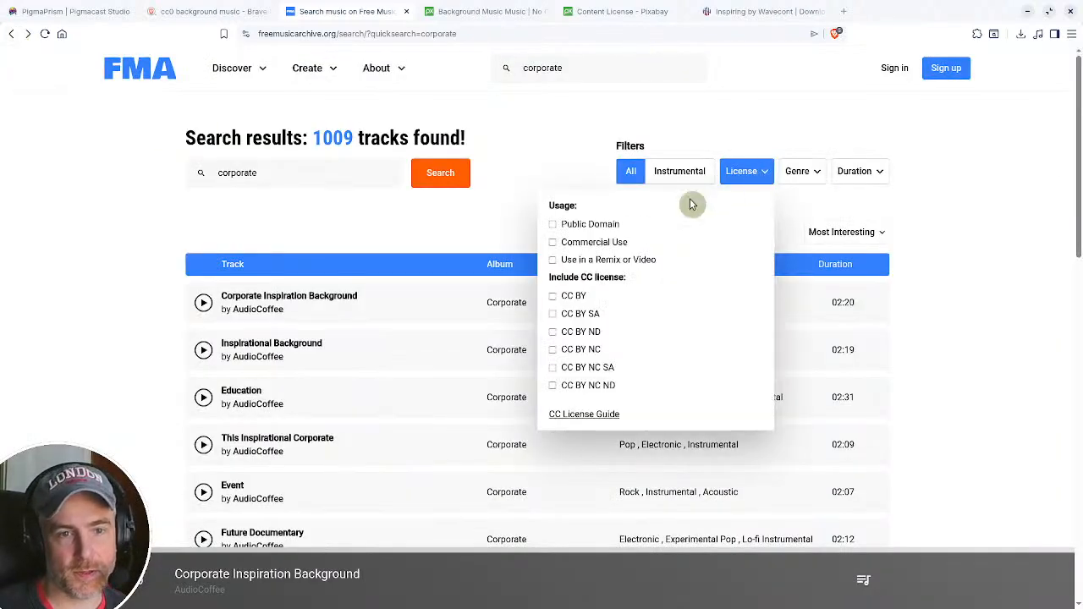
left_click(553, 225)
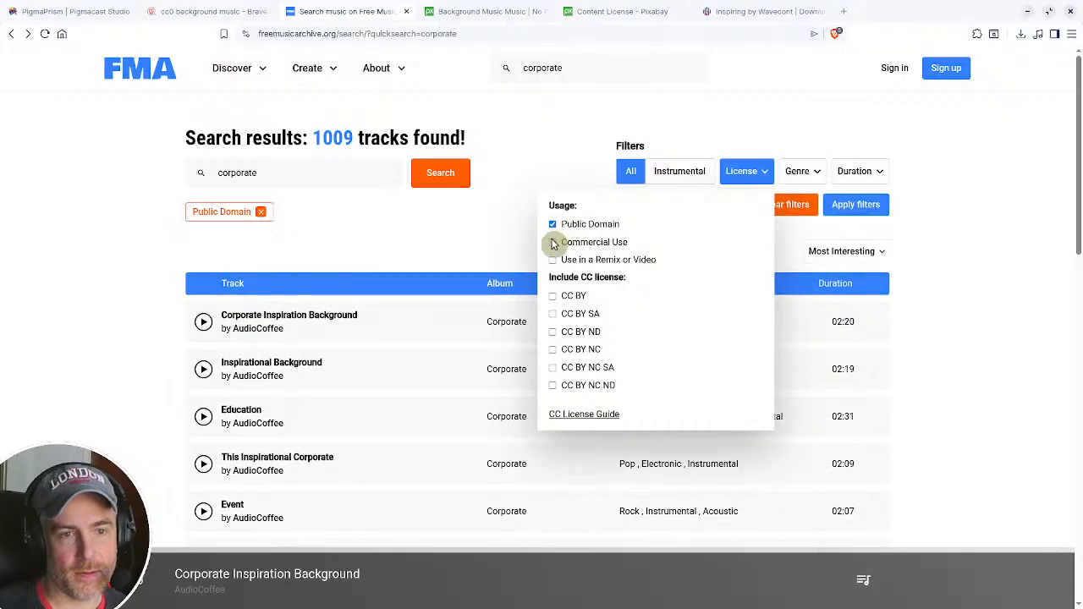
left_click(553, 242)
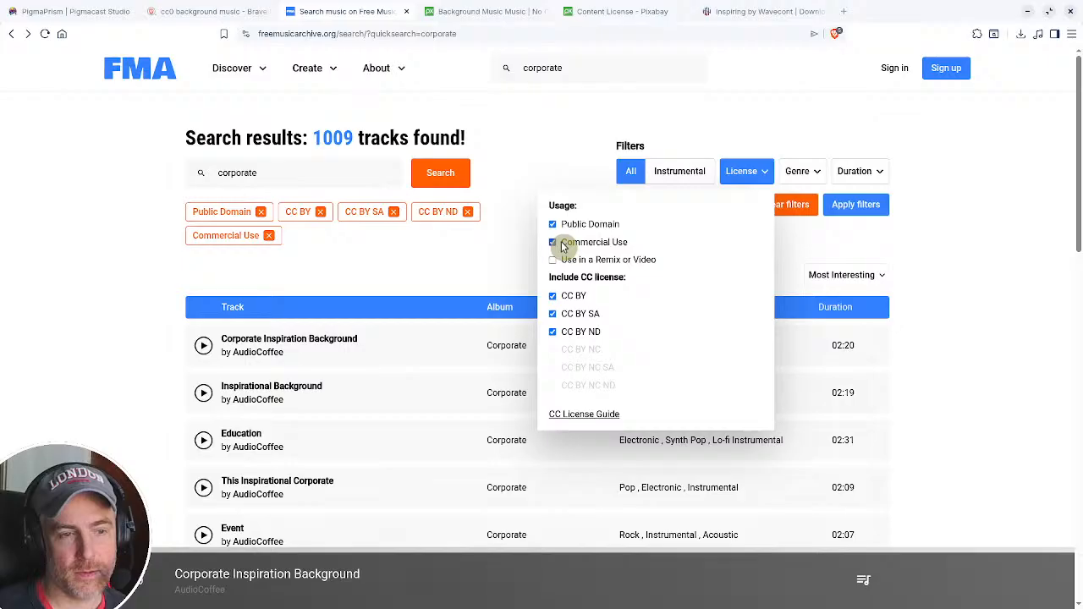
left_click(554, 243)
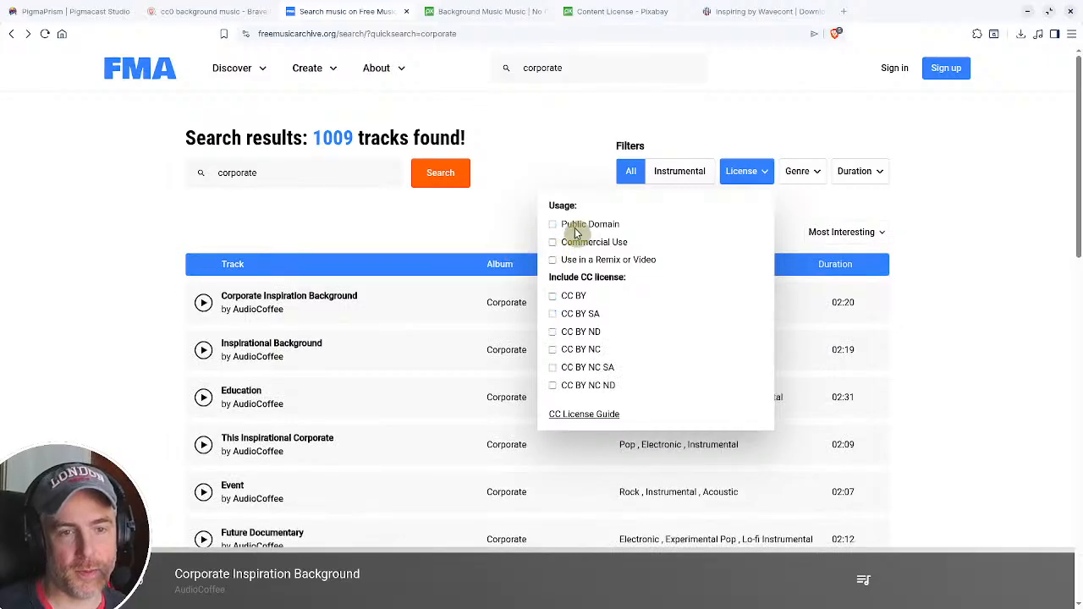
left_click(554, 225)
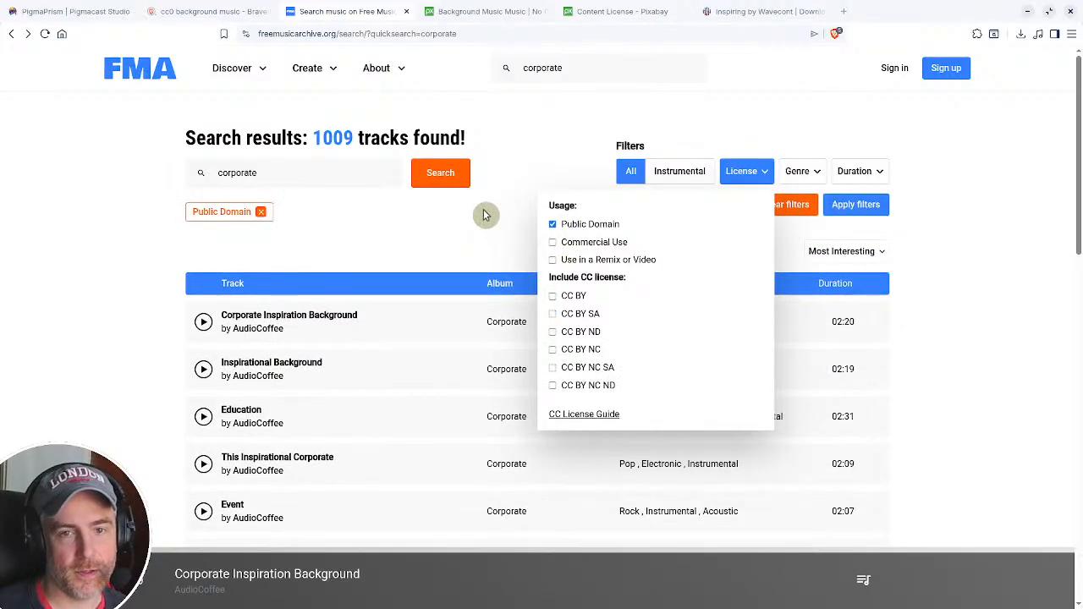
left_click(842, 207)
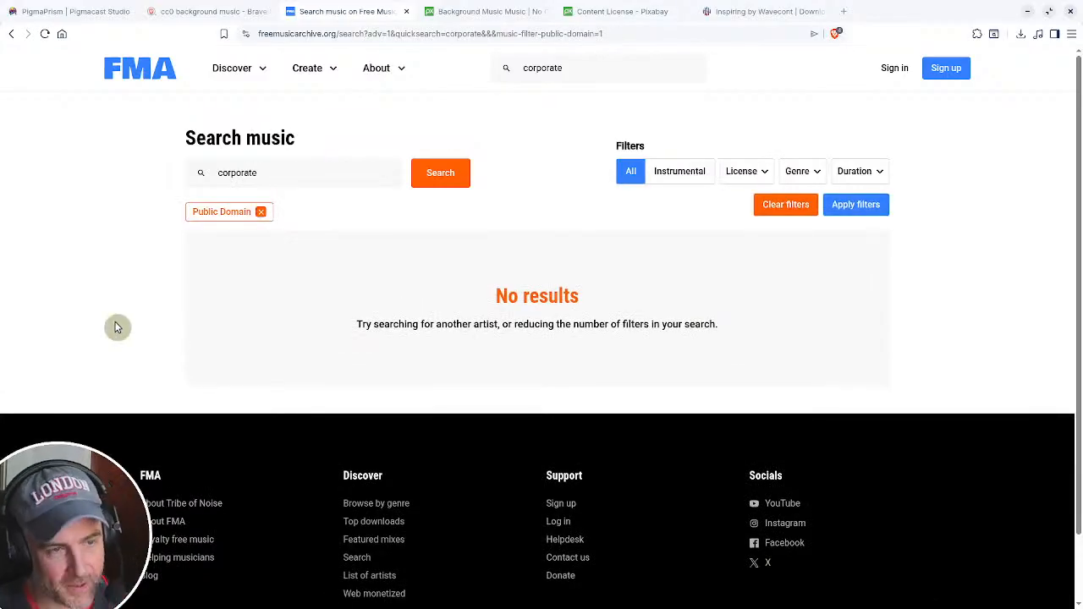
- Add Commercial Use to the license filters and apply them to the "corporate" search
left_click(766, 173)
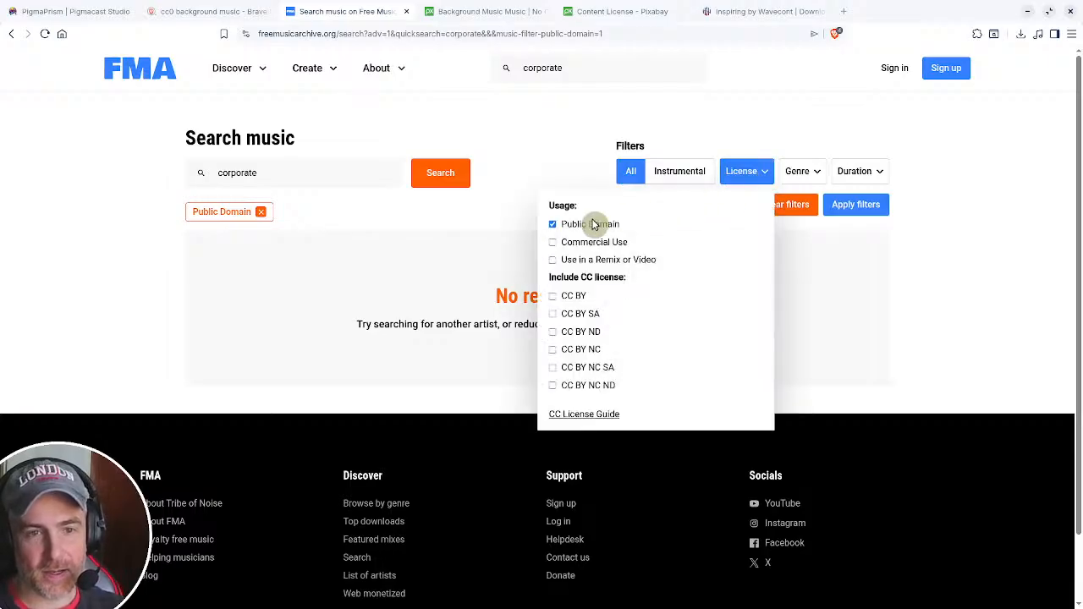
left_click(552, 243)
left_click(508, 235)
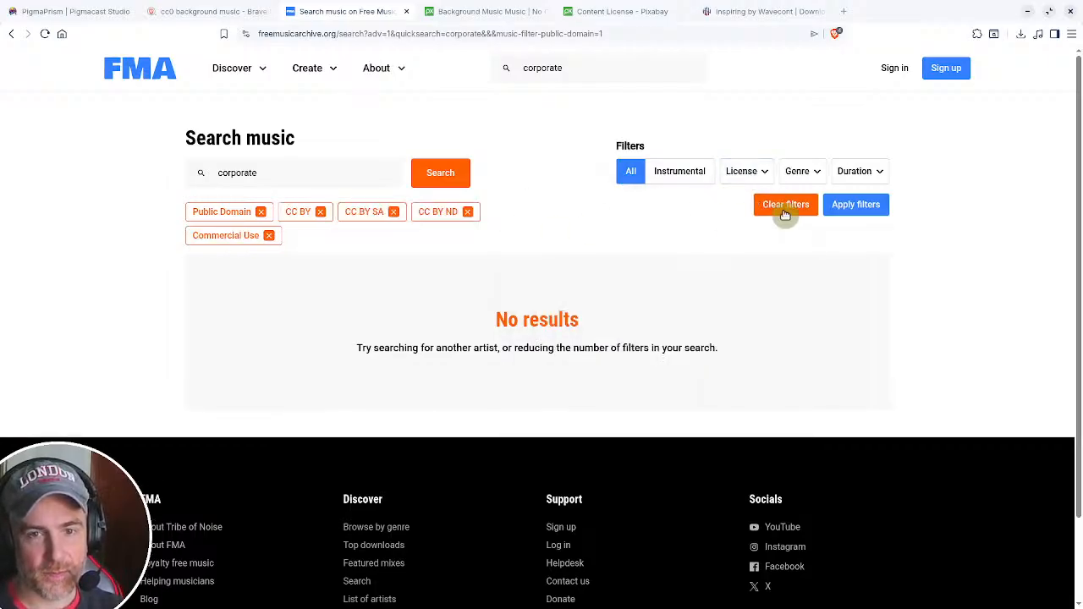
left_click(869, 207)
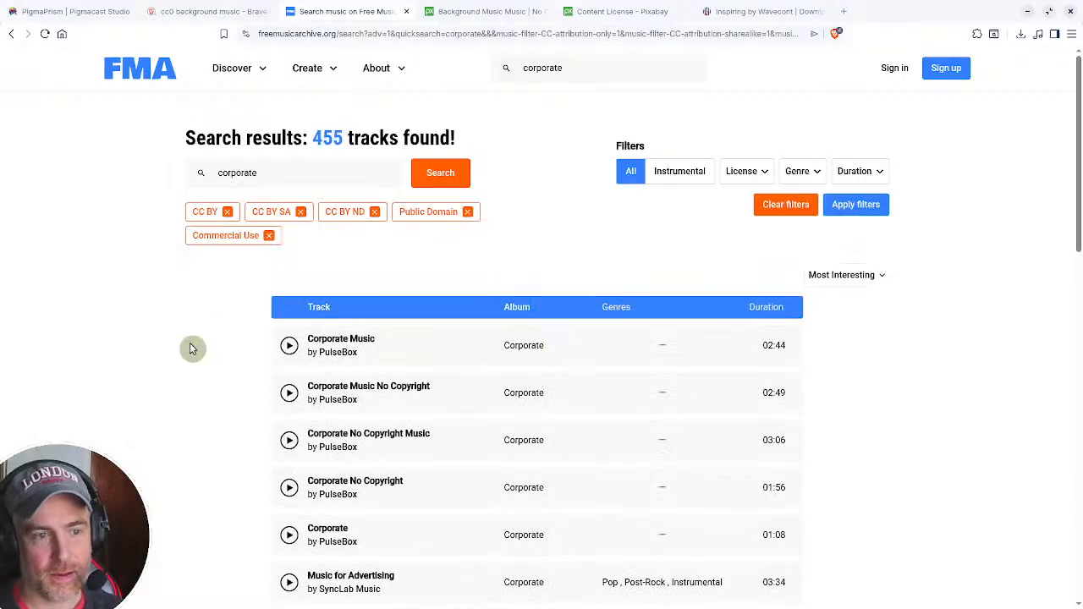
- Sample PulseBox's tracks Corporate Music, Corporate Music No Copyright and Corporate No Copyright Music from the filtered results
left_click(289, 345)
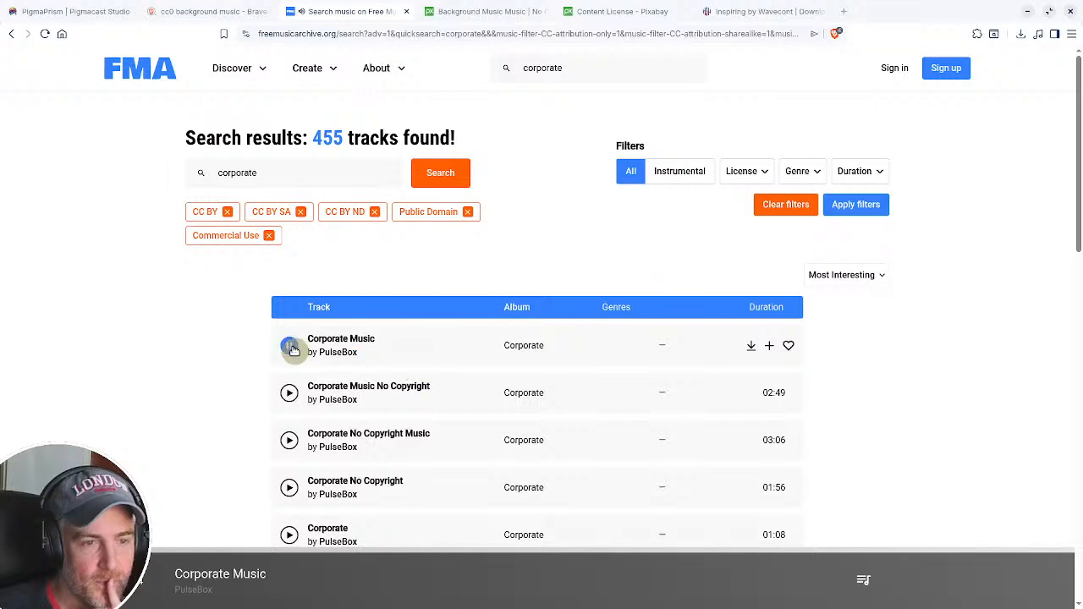
left_click(289, 392)
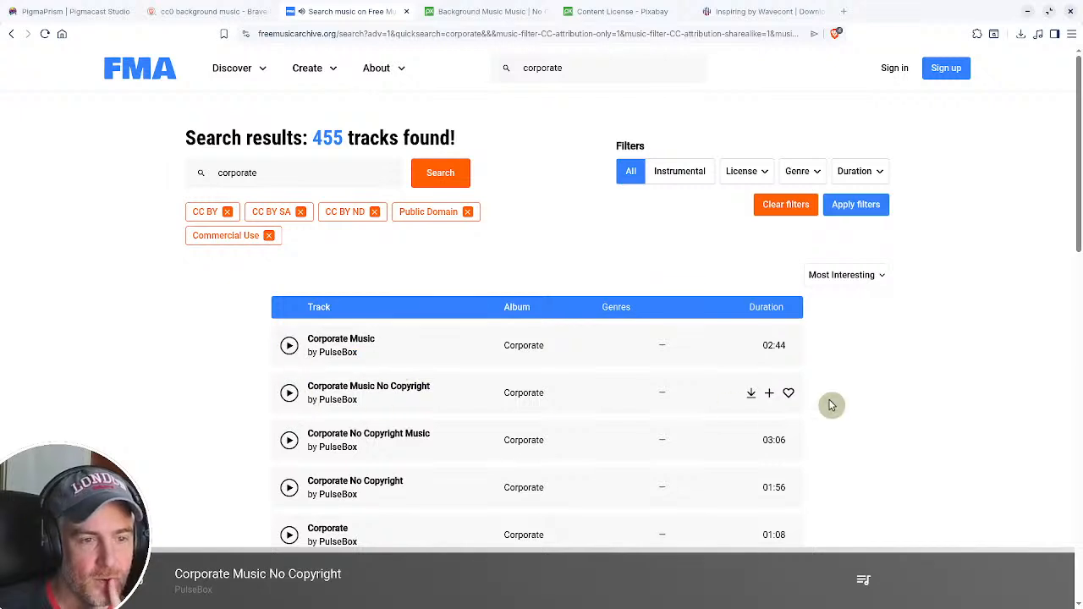
left_click(287, 399)
left_click(288, 398)
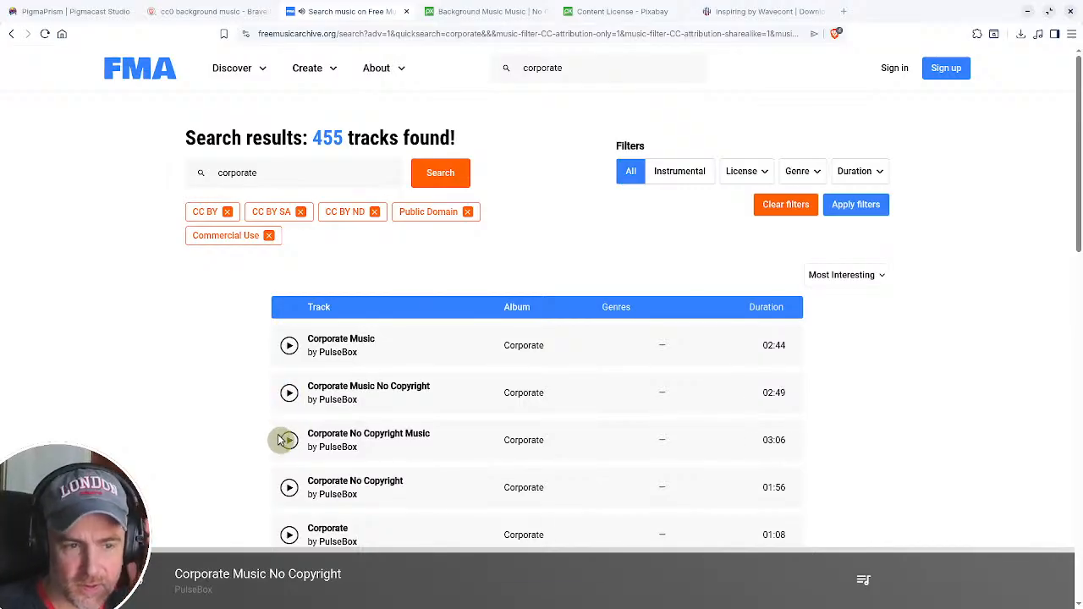
left_click(289, 440)
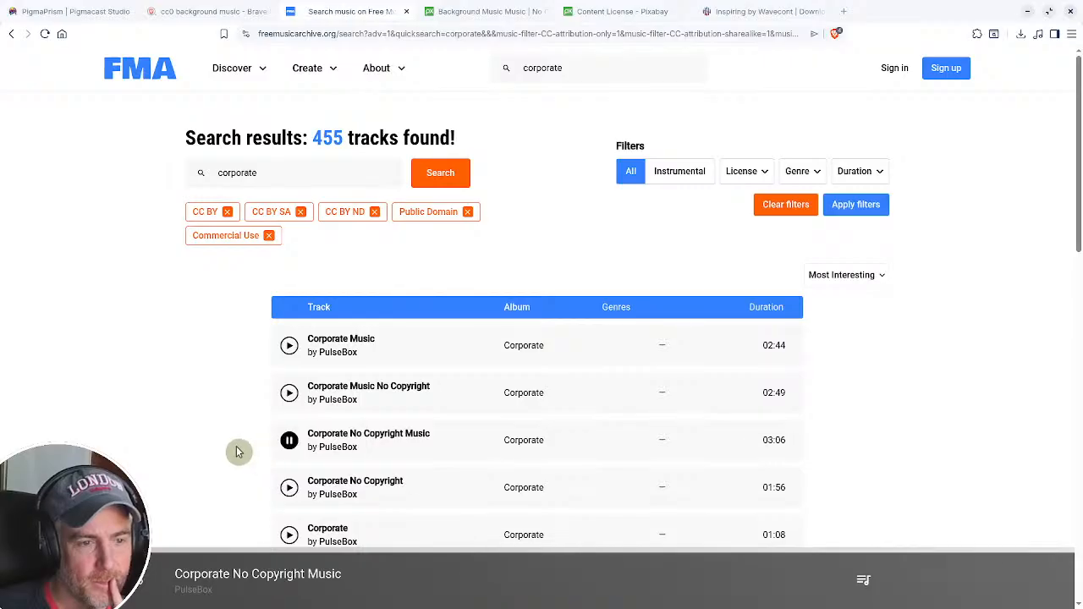
- Sample PulseBox's Corporate No Copyright and Corporate, and SyncLab Music's Music for Advertising, from the filtered results, and stop playback
scroll(239, 449, "down", 1)
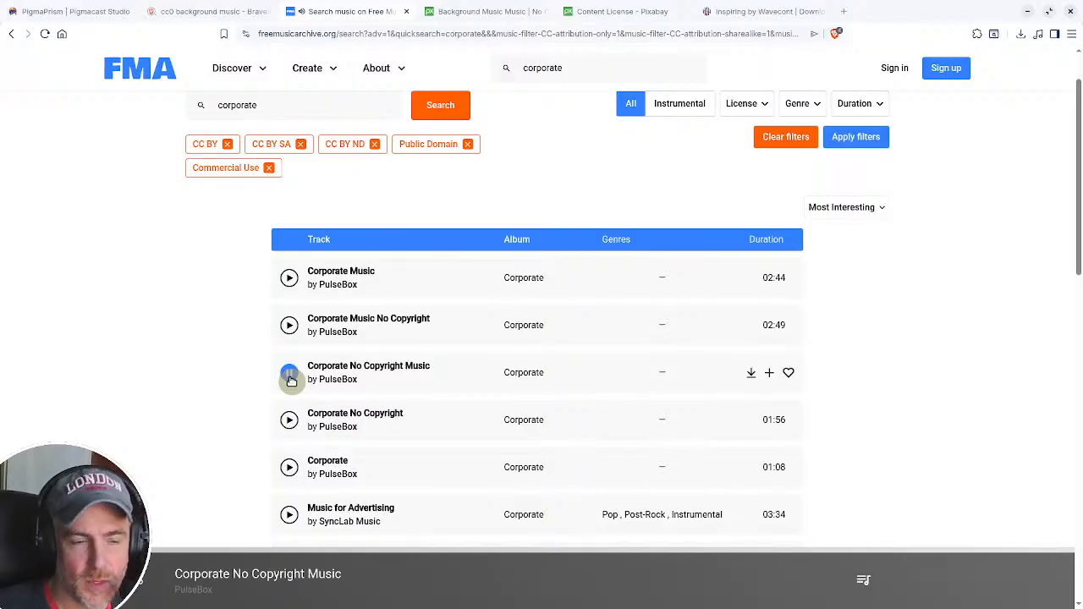
left_click(289, 420)
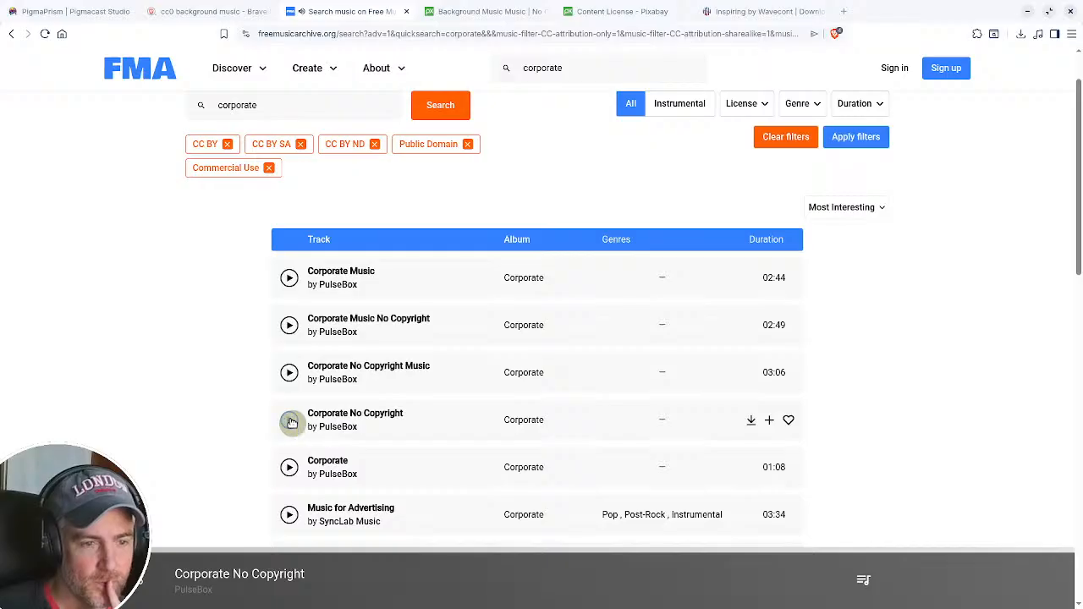
left_click(289, 467)
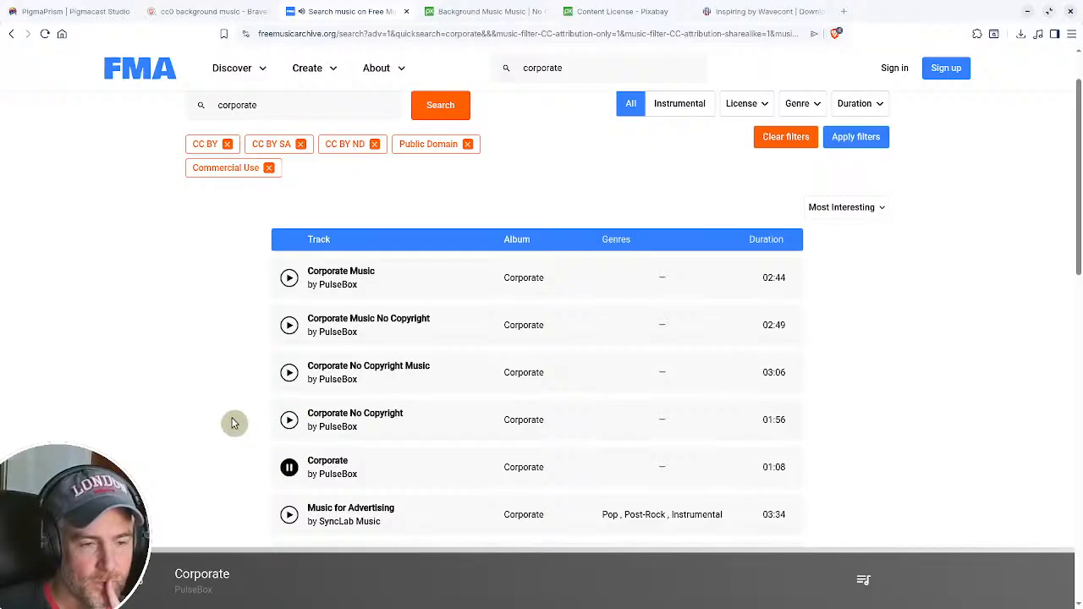
scroll(233, 423, "down", 2)
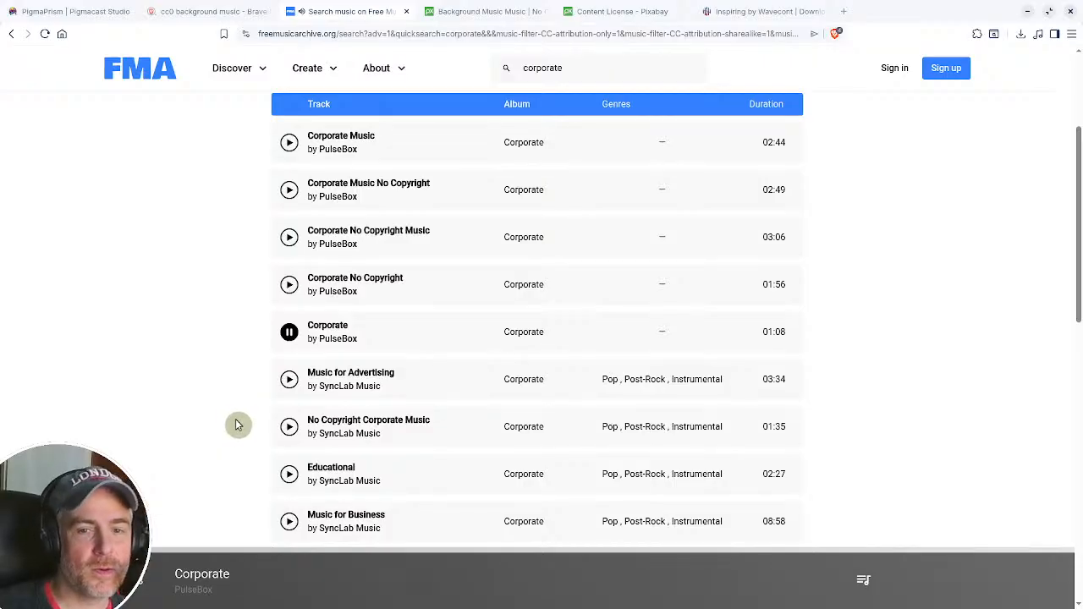
left_click(289, 333)
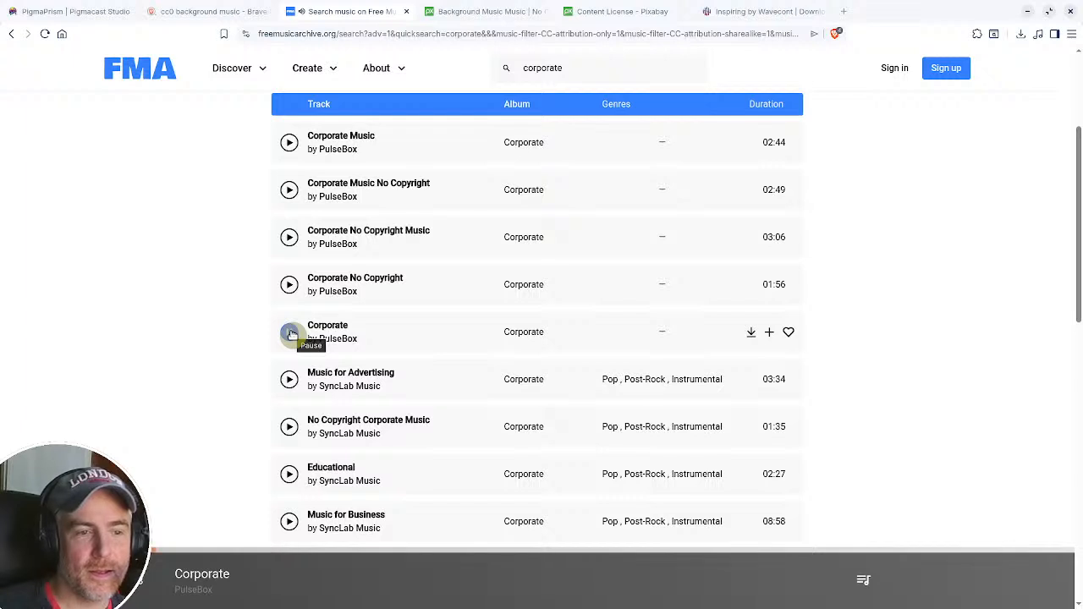
left_click(291, 381)
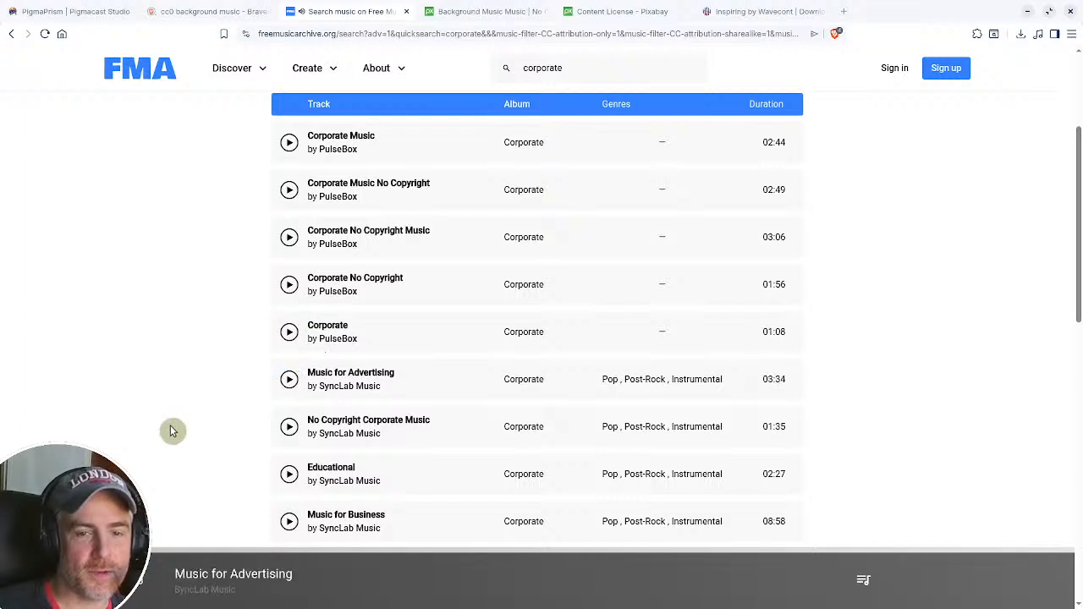
left_click(290, 380)
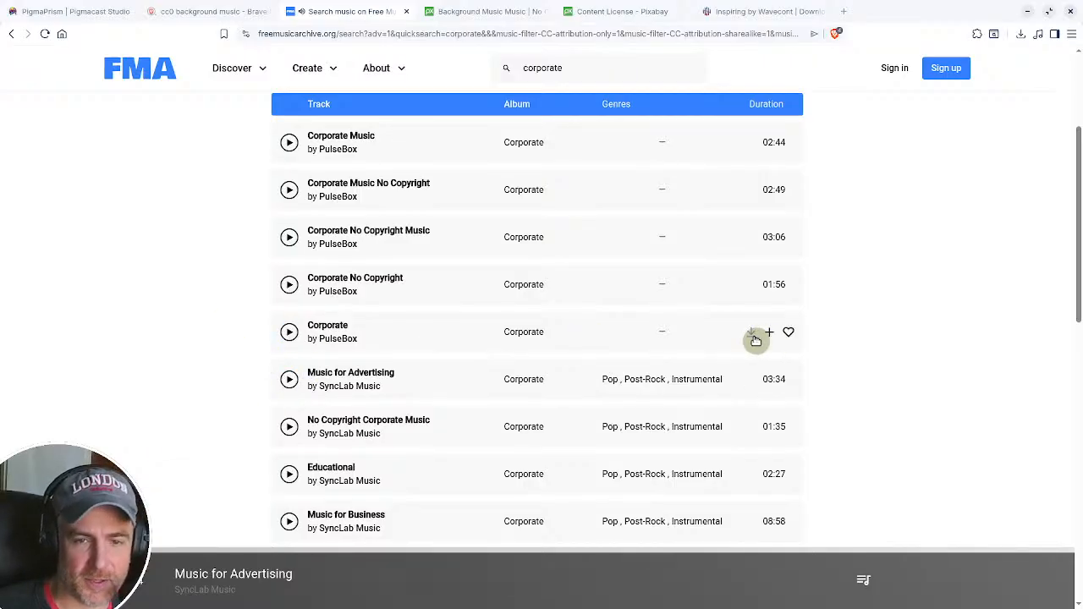
- Open the track page of PulseBox's Corporate and open its Attribution-NoDerivatives 4.0 International license link in a new browser tab
left_click(337, 330)
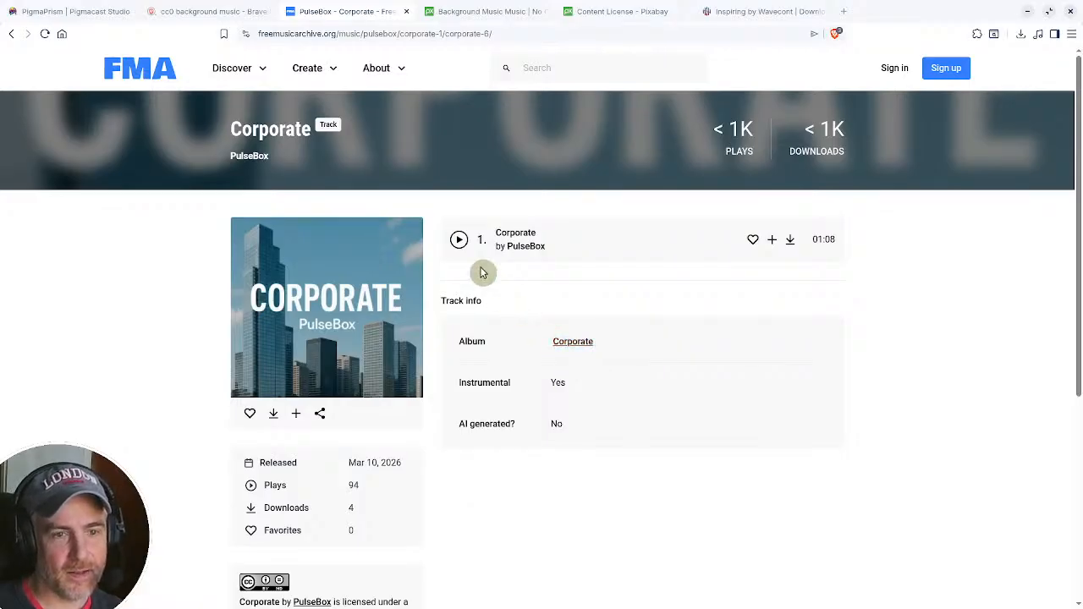
scroll(452, 348, "down", 2)
scroll(453, 348, "down", 1)
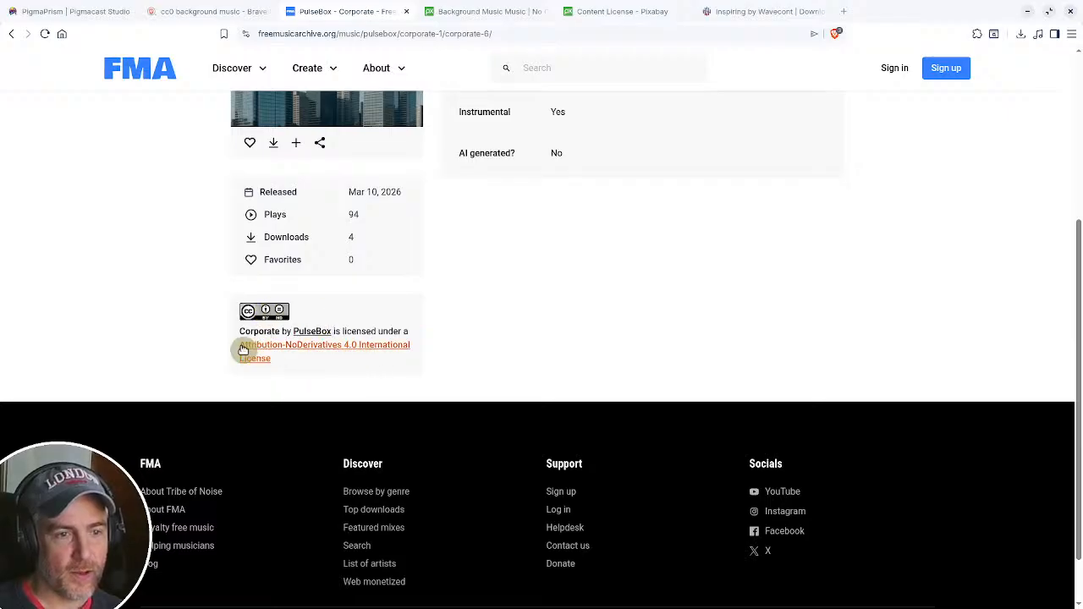
middle_click(333, 350)
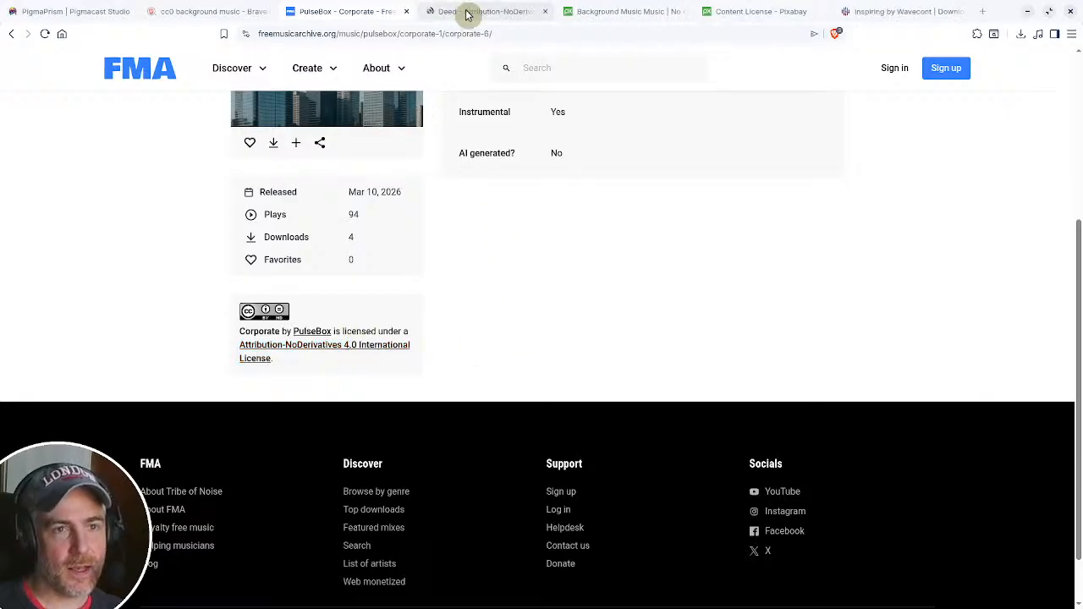
scroll(508, 306, "up", 3)
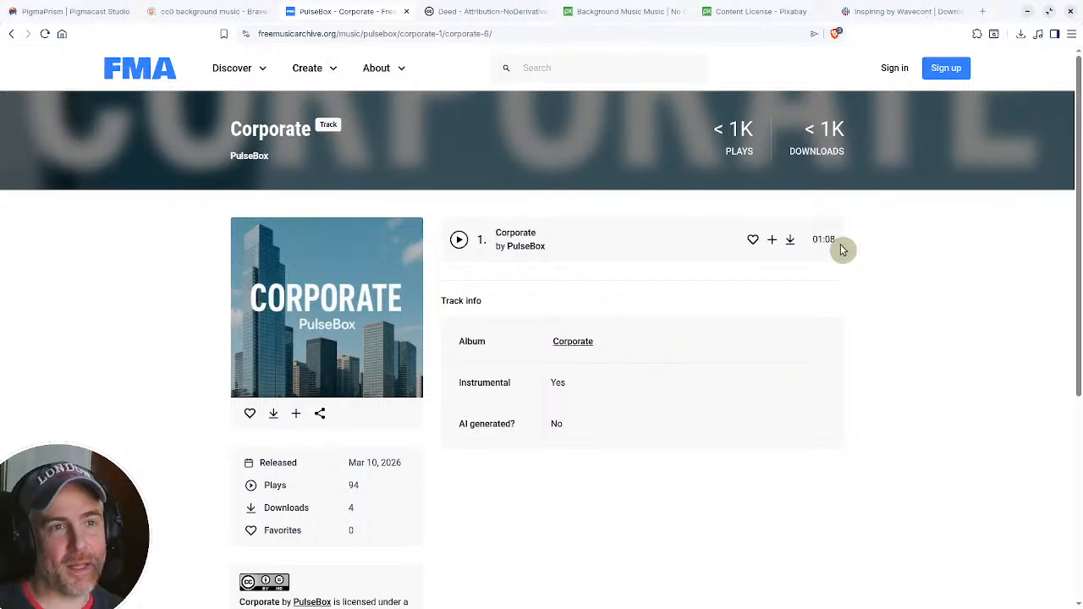
- Examine the CC BY-ND 4.0 deed's permissions, attribution and NoDerivatives terms, and close the deed
left_click(483, 11)
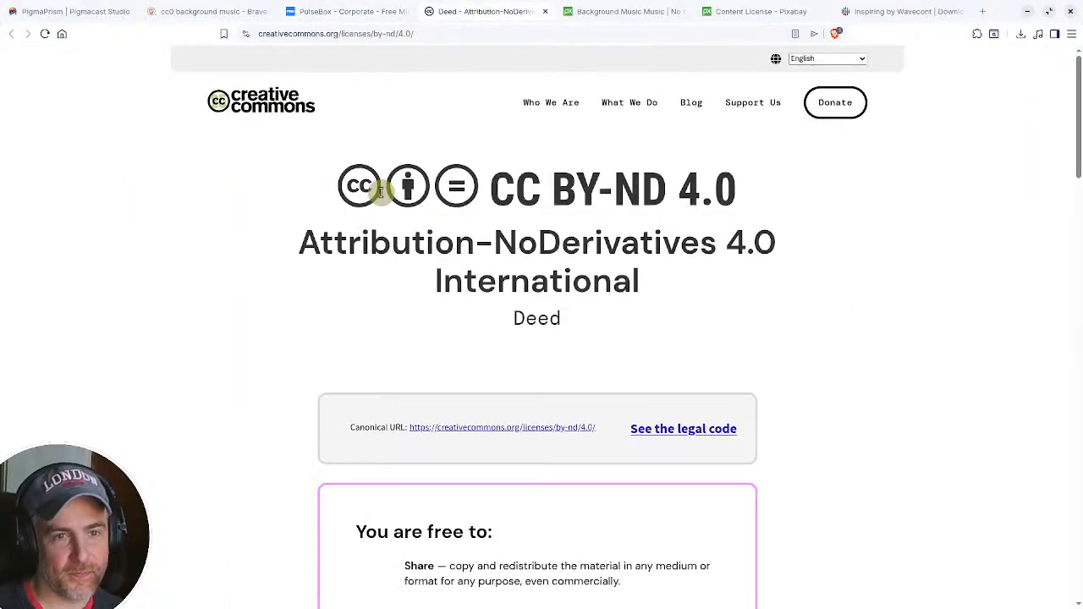
scroll(406, 309, "down", 6)
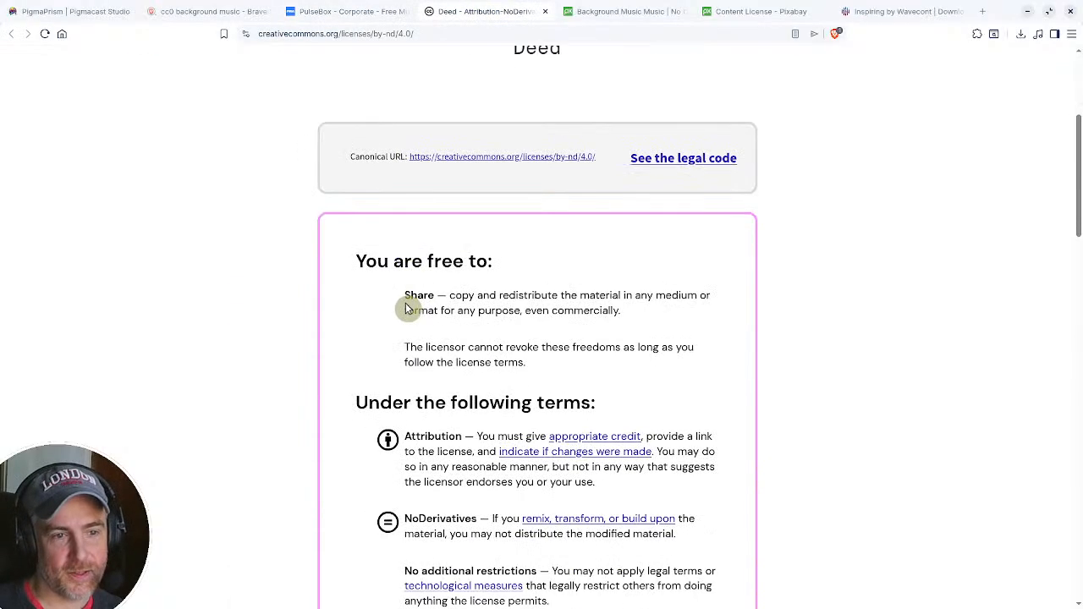
scroll(406, 309, "up", 1)
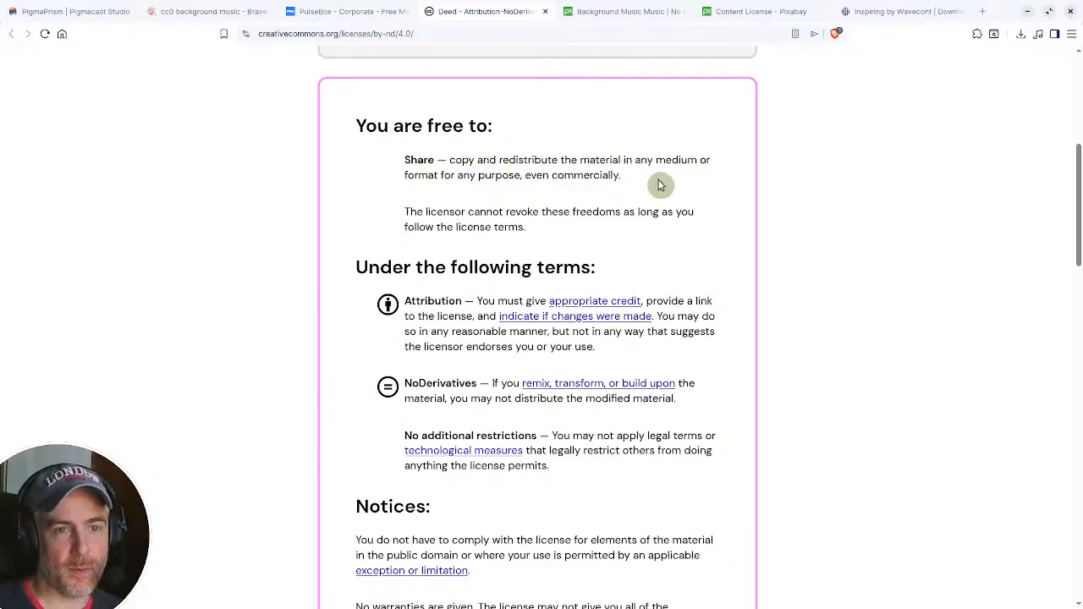
left_click_drag(394, 212, 736, 230)
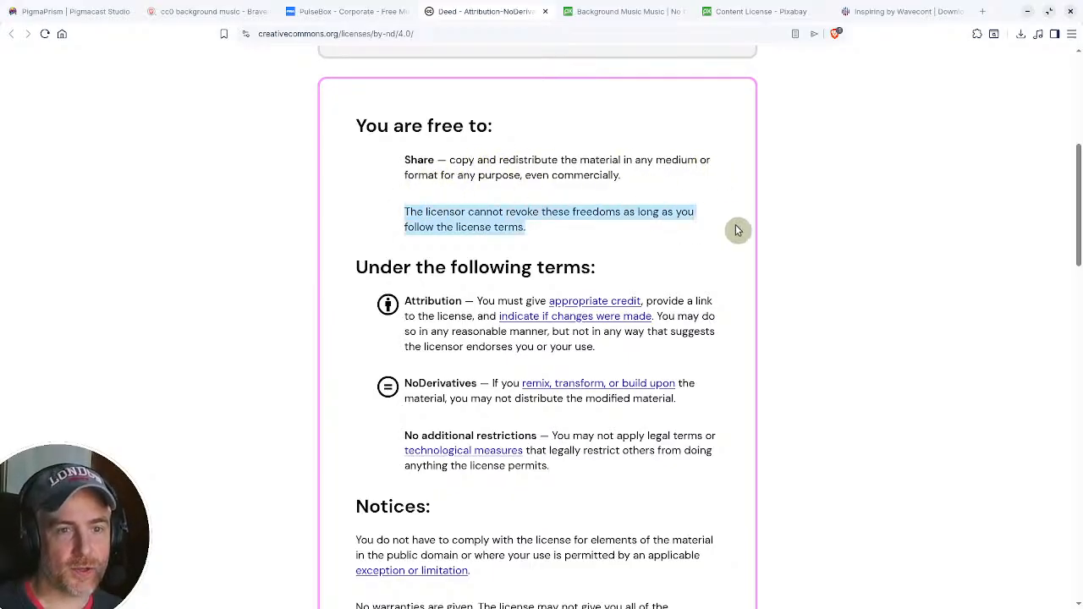
scroll(732, 240, "down", 1)
scroll(731, 235, "down", 2)
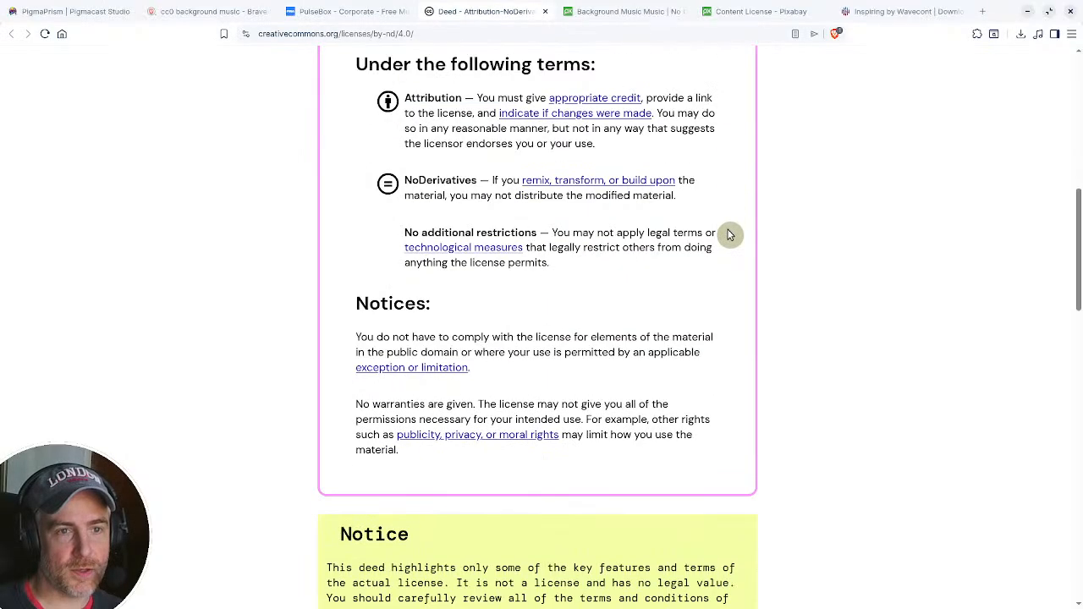
scroll(728, 235, "up", 1)
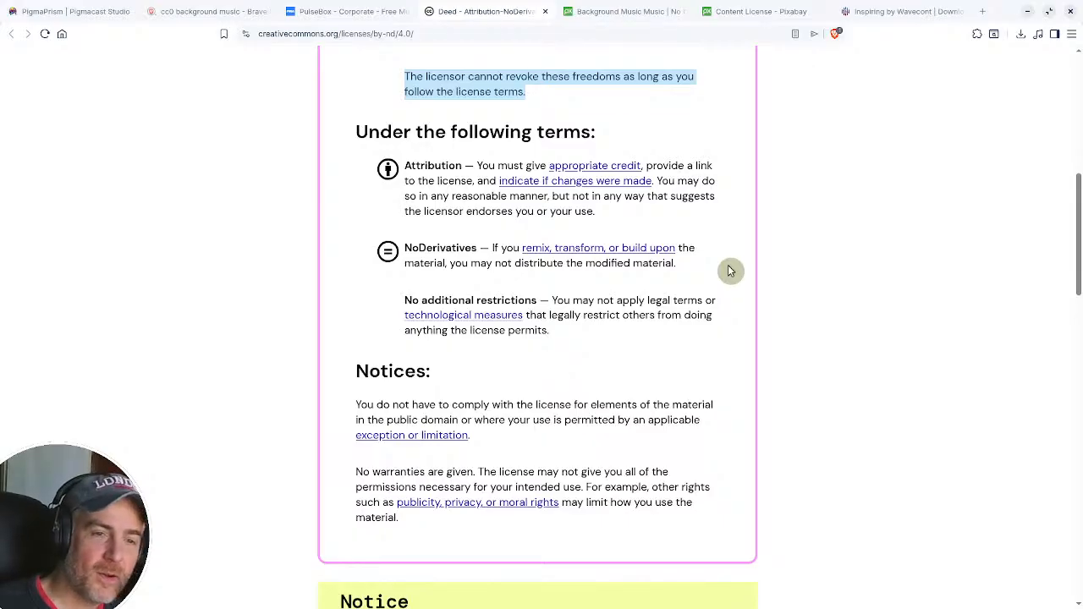
scroll(744, 308, "up", 8)
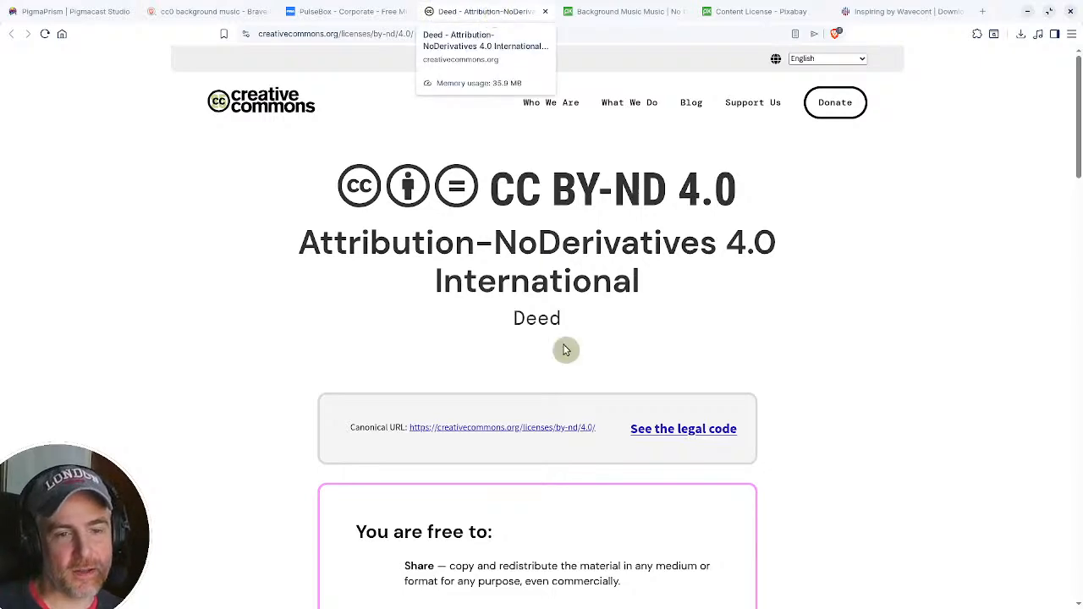
scroll(567, 351, "down", 6)
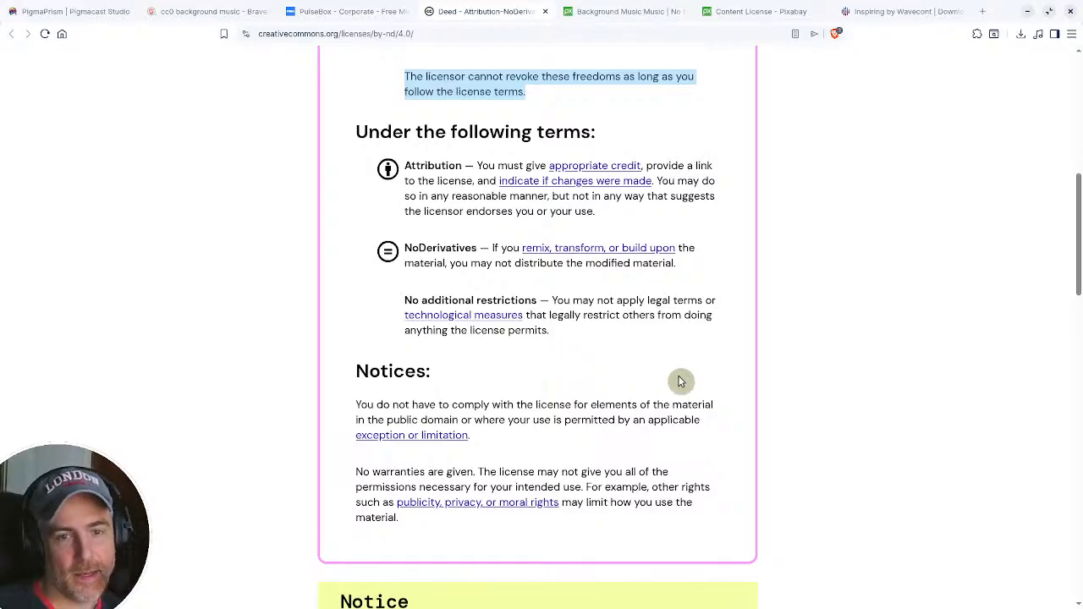
scroll(841, 375, "up", 7)
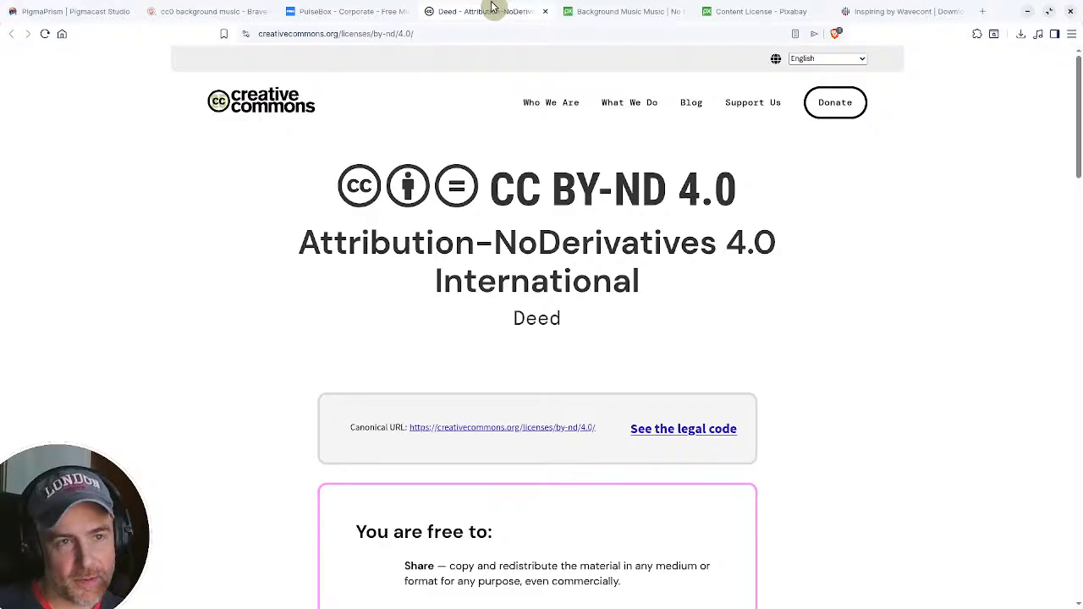
middle_click(474, 10)
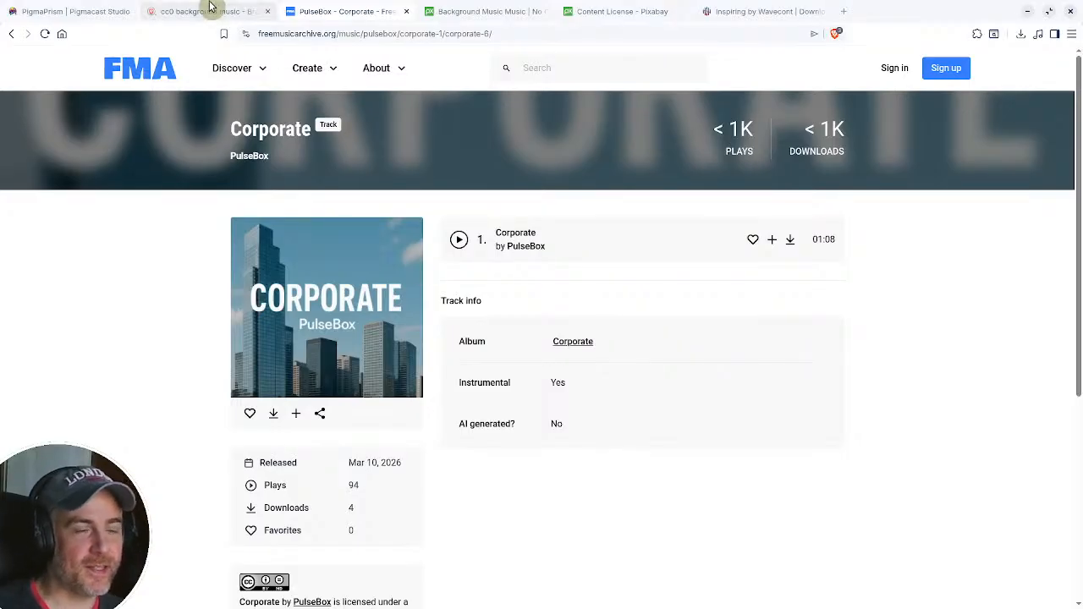
- Return from the Corporate track page to the filtered "corporate" search results and sample SyncLab Music's Educational
scroll(498, 520, "down", 1)
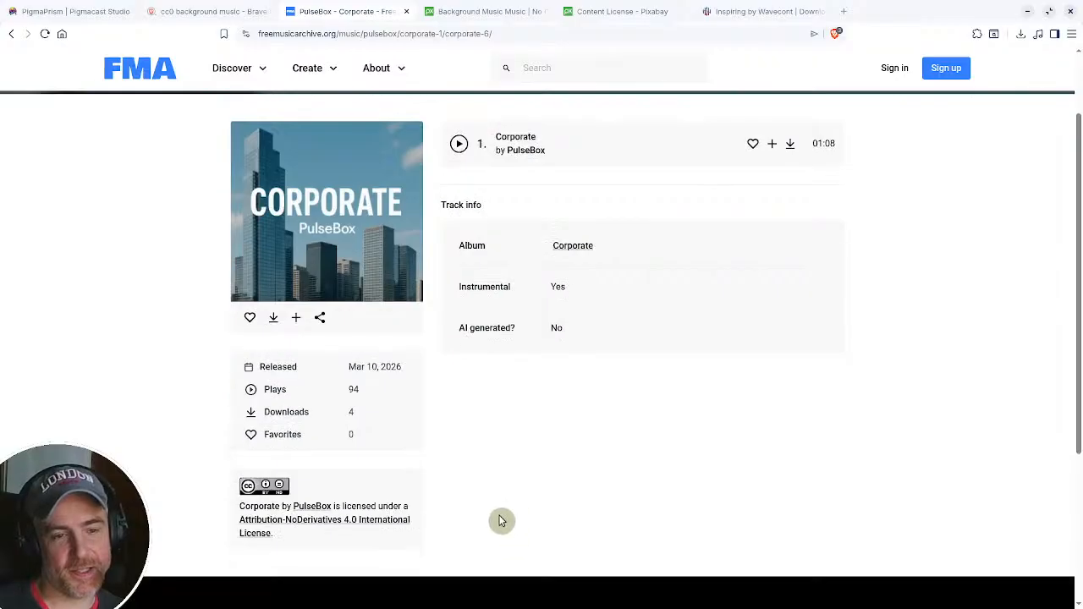
scroll(499, 518, "up", 1)
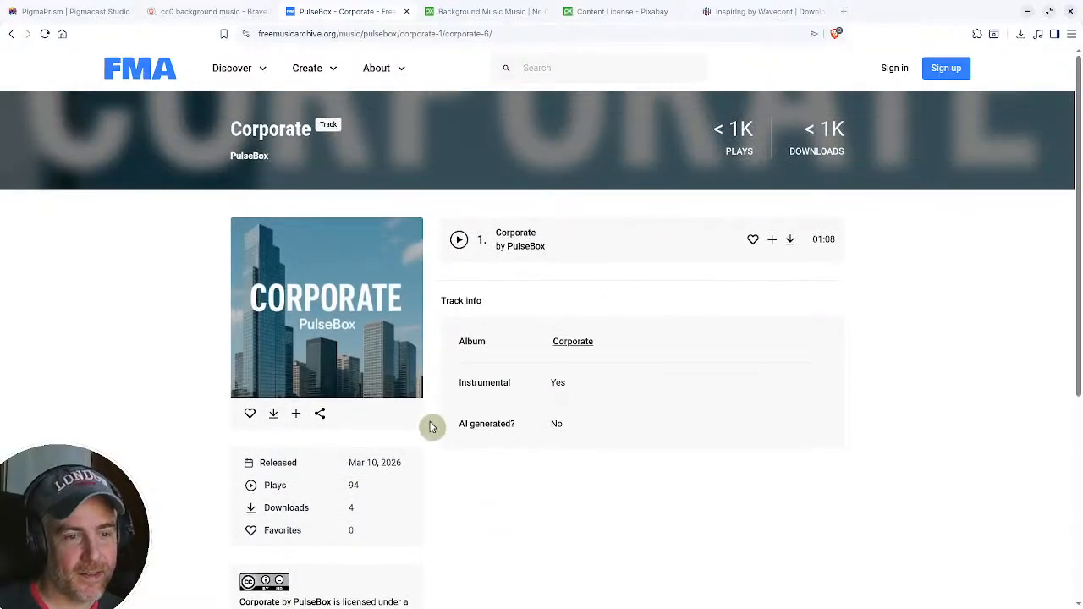
left_click(11, 35)
scroll(430, 375, "down", 2)
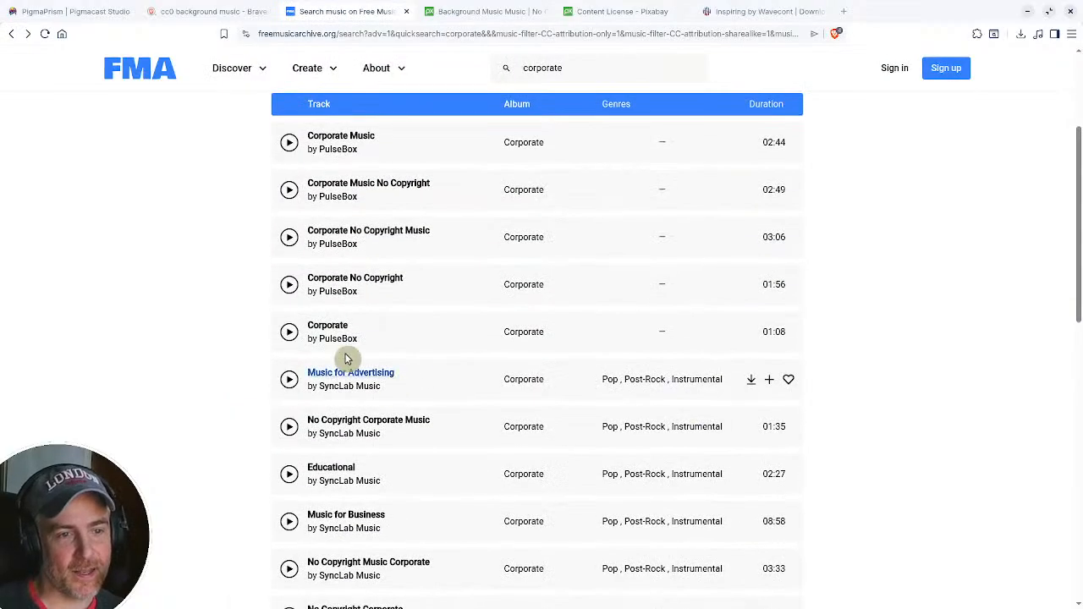
left_click(288, 474)
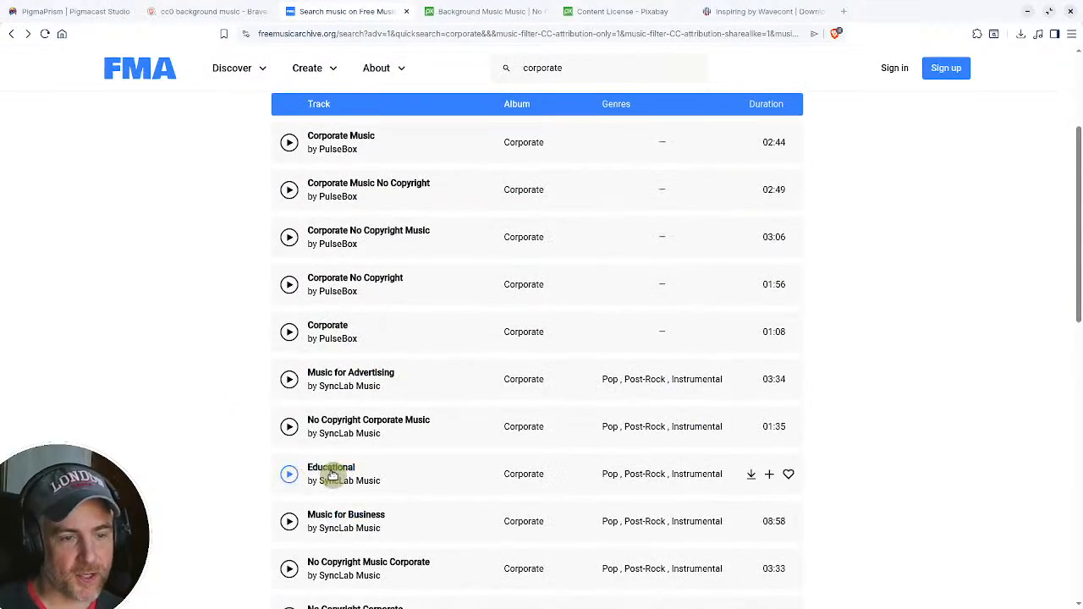
scroll(919, 458, "down", 1)
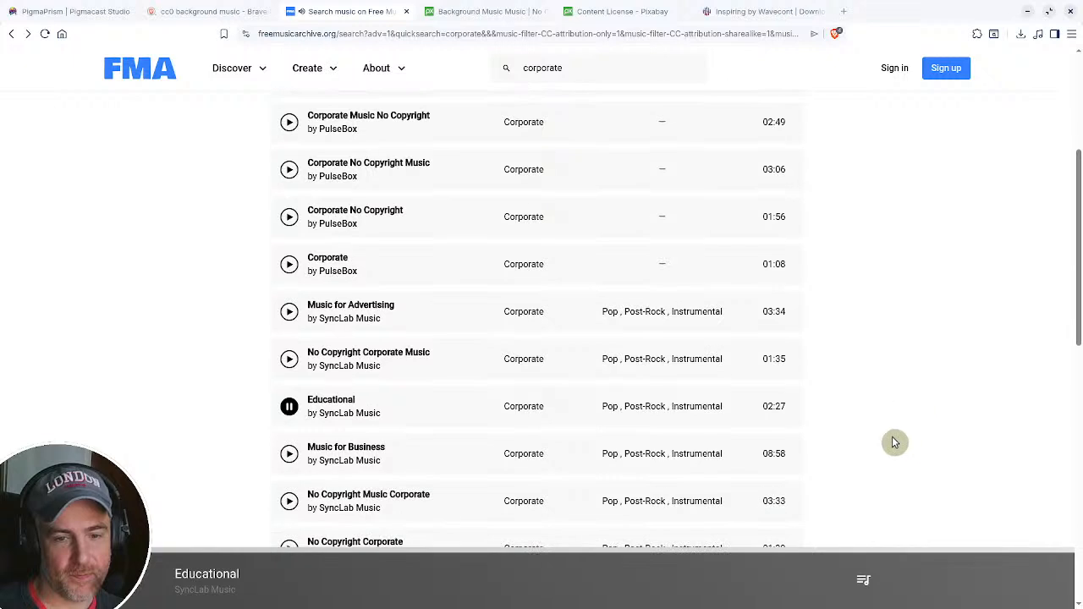
- Open the Educational track page, examine its track info and license, and return to the search results
left_click(324, 403)
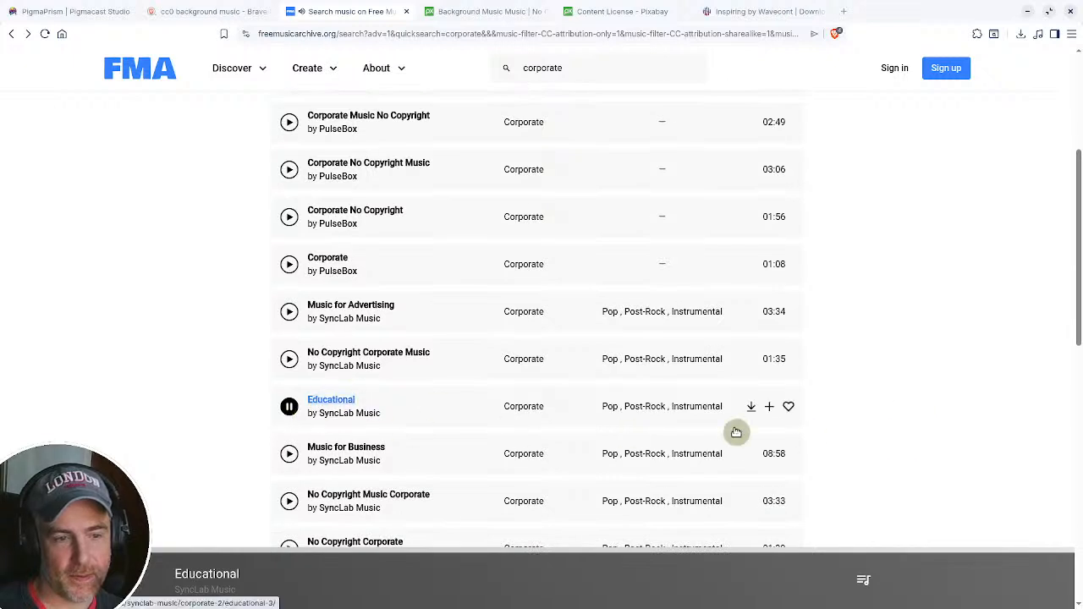
scroll(900, 389, "down", 5)
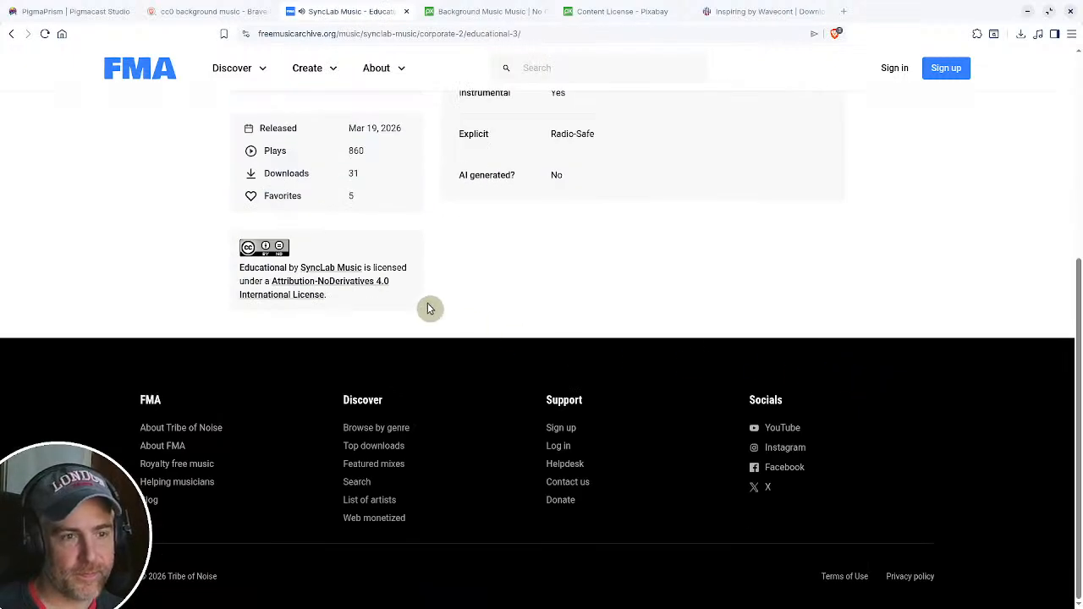
scroll(461, 279, "up", 3)
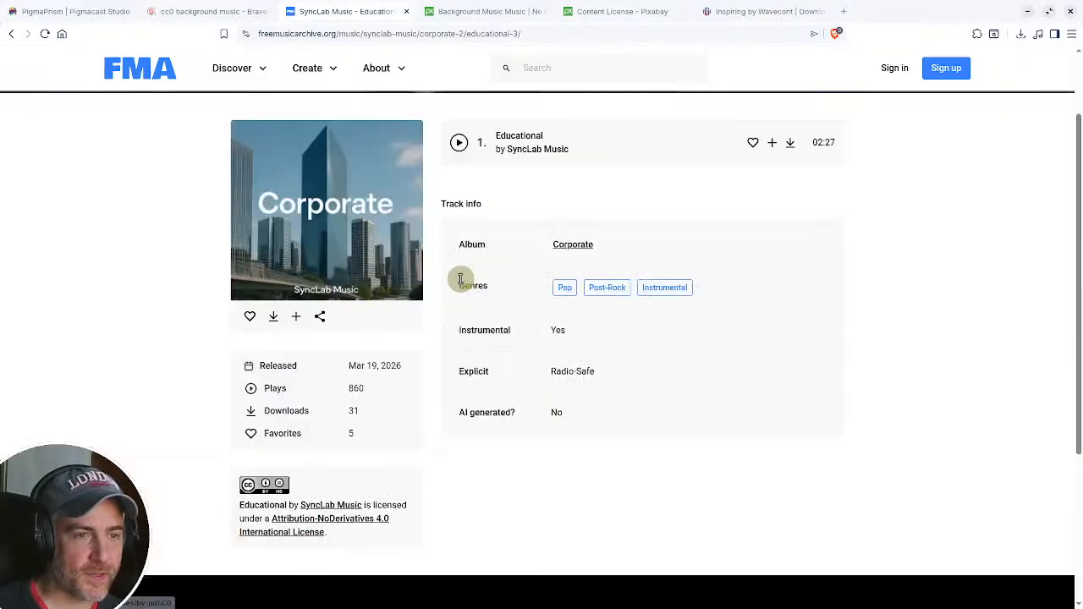
scroll(460, 279, "up", 1)
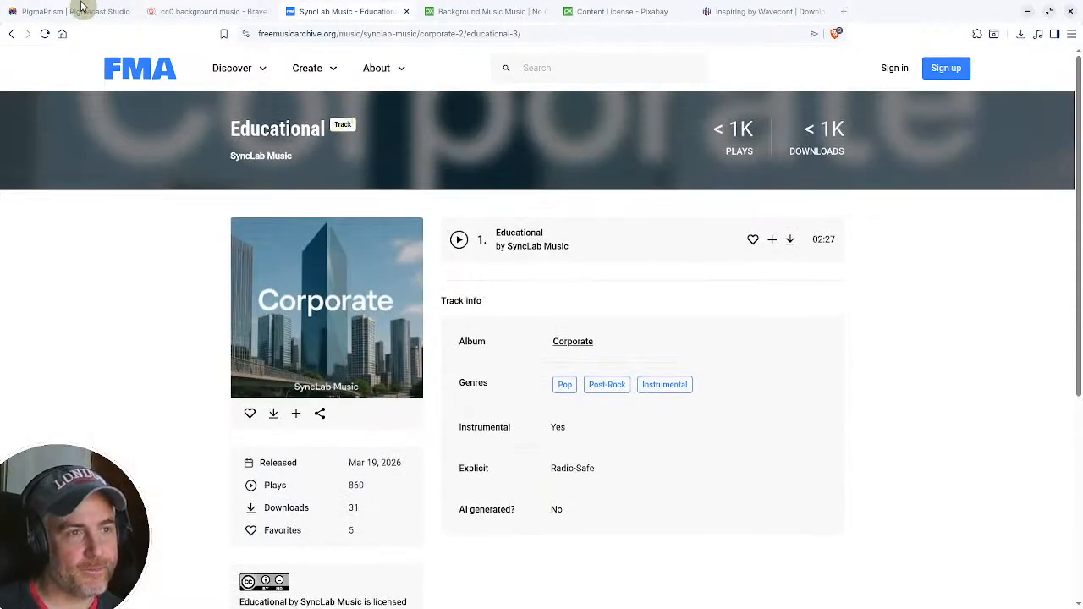
left_click(11, 33)
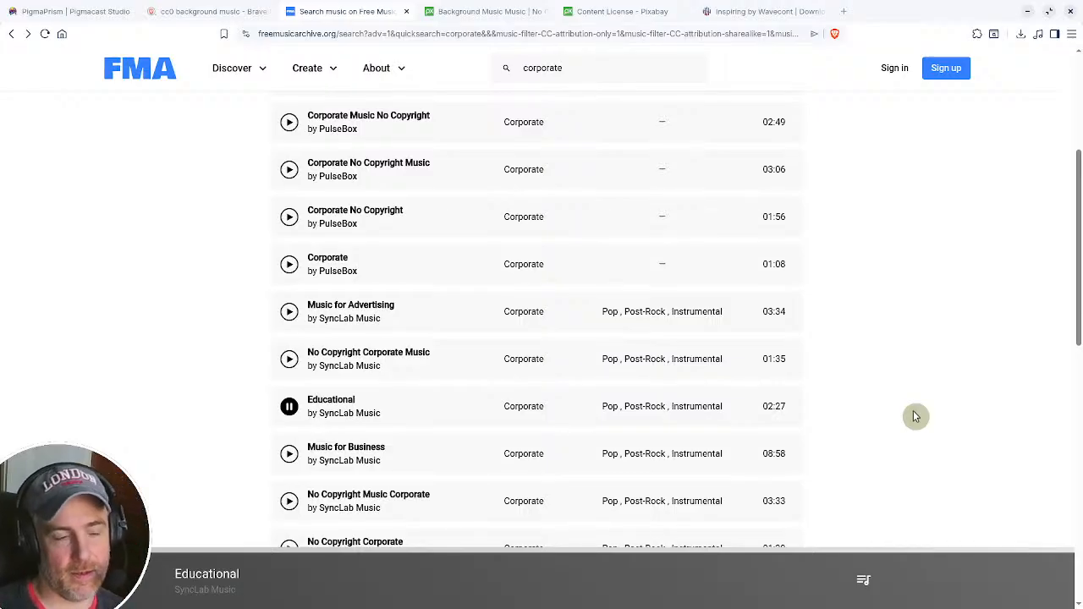
- Switch to Blender to check the render, and play the finished PigmaPrism_Showcase_a0216.mkv full screen in VLC media player
left_click(1030, 17)
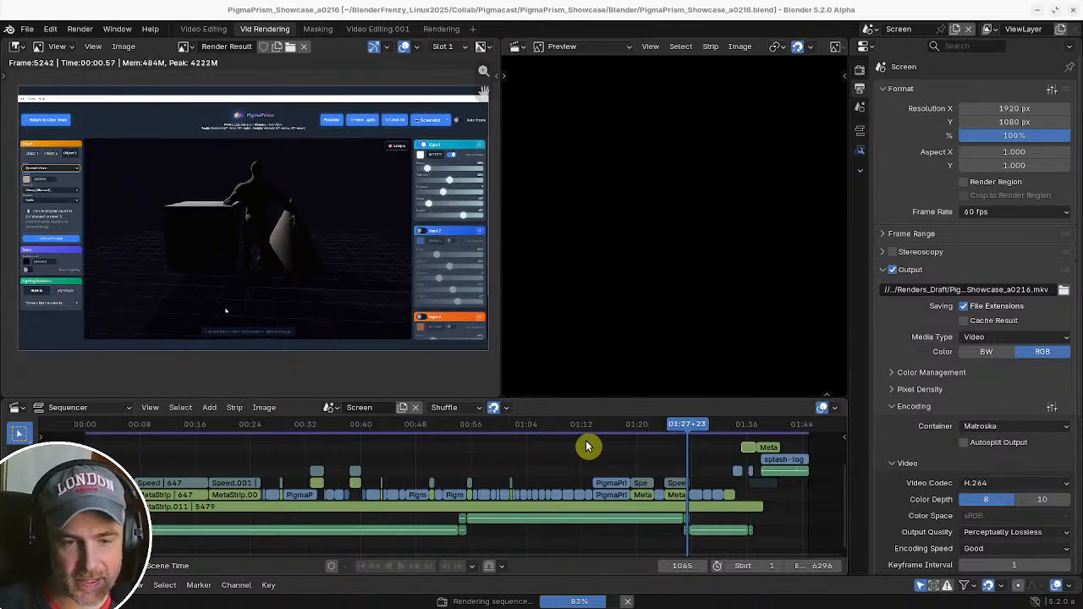
mouse_move(595, 604)
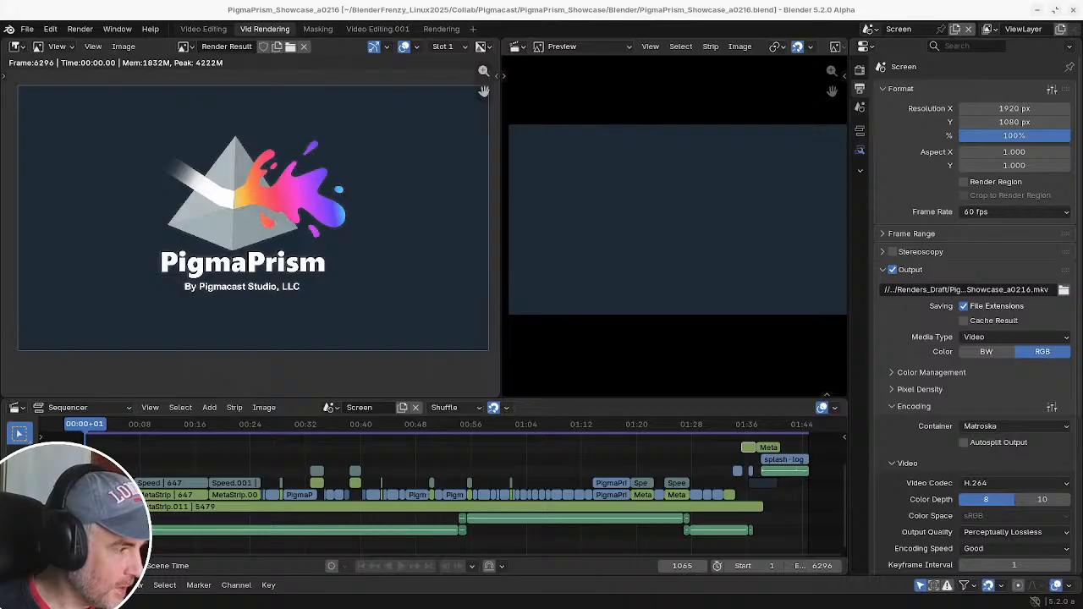
left_click_drag(0, 8, 476, 0)
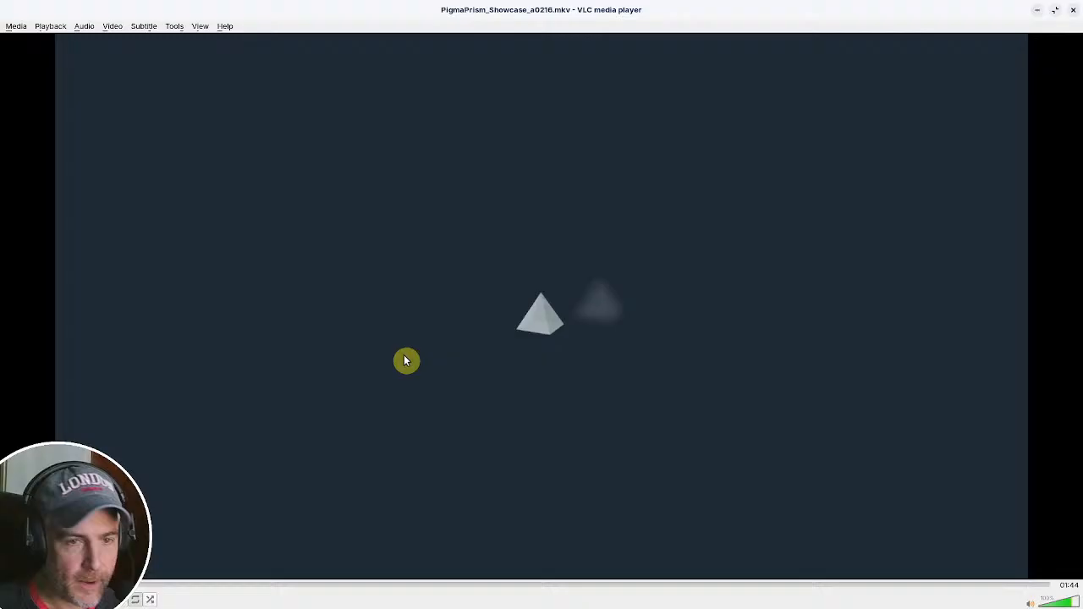
double_click(406, 362)
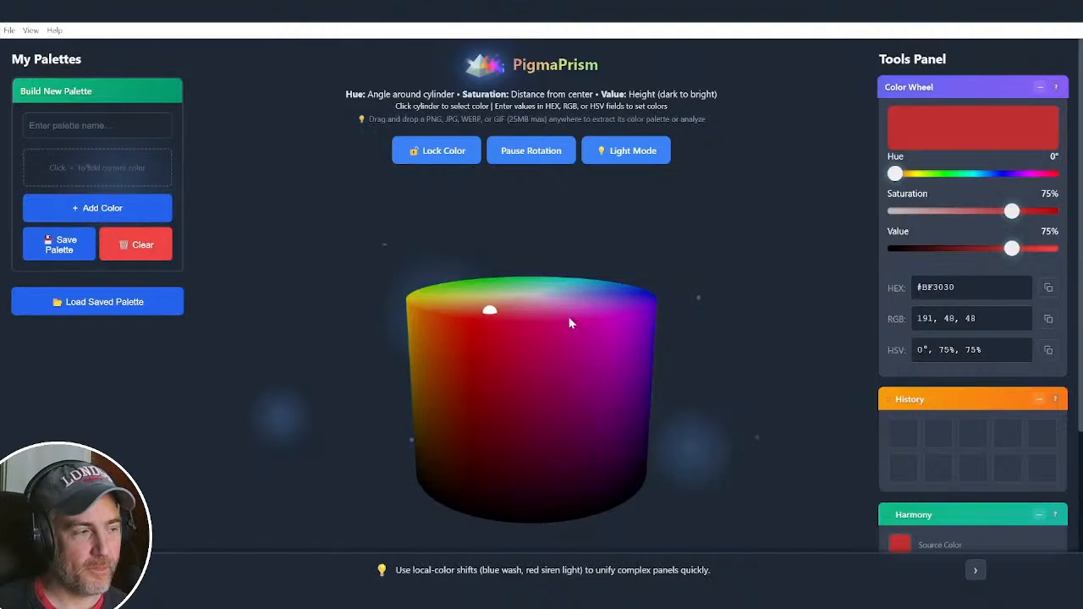
mouse_move(570, 322)
left_mouse_down()
mouse_move(561, 413)
mouse_move(568, 386)
left_mouse_up()
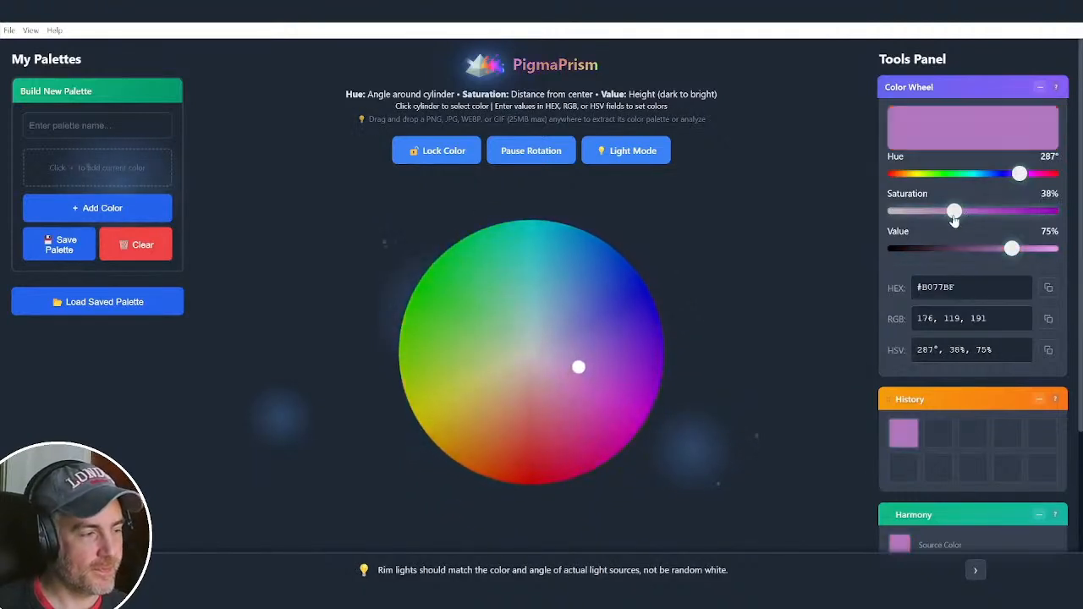
left_click_drag(1018, 176, 915, 178)
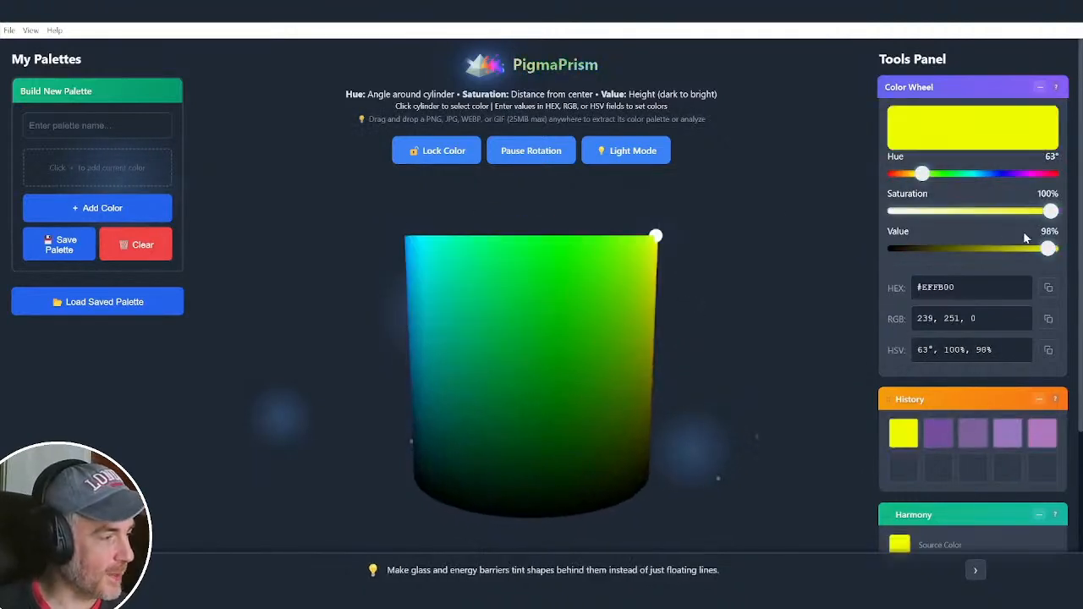
left_click_drag(1049, 212, 1024, 215)
left_click_drag(1047, 249, 992, 250)
left_click(596, 363)
left_click_drag(1049, 211, 892, 212)
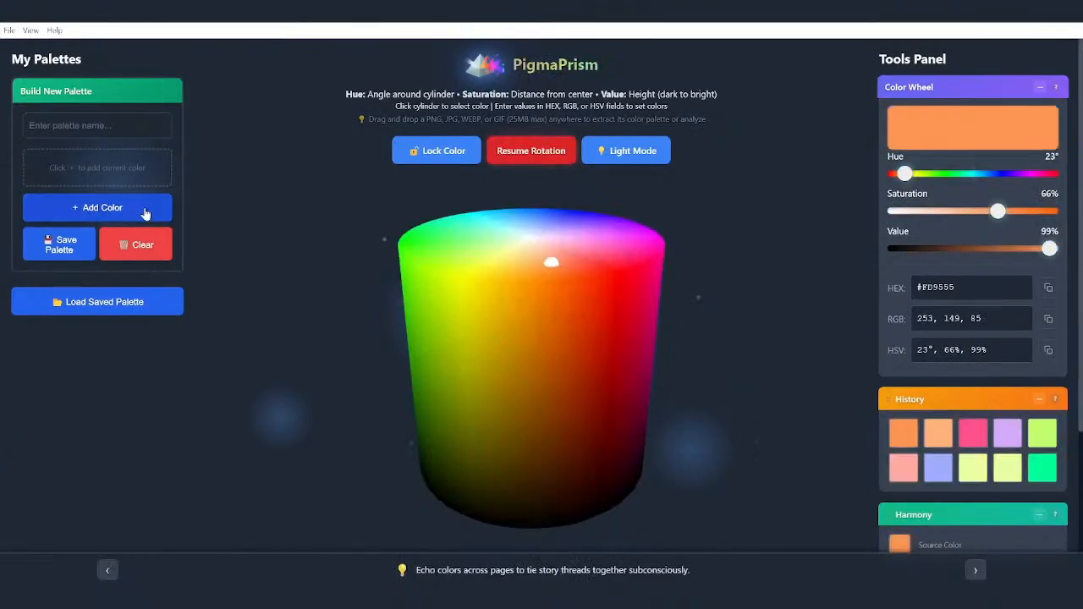
left_click(146, 214)
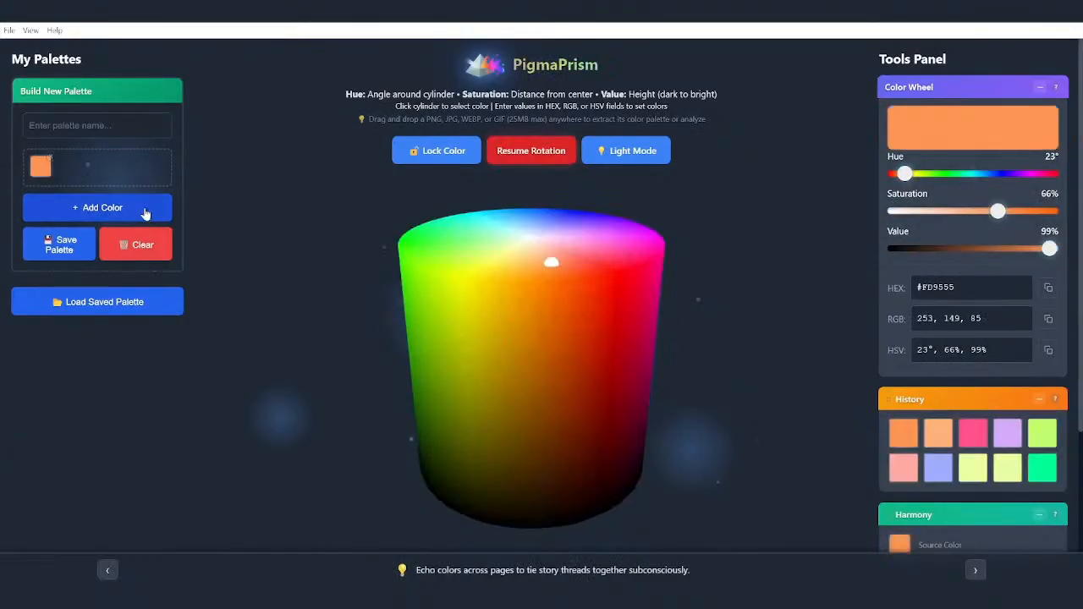
scroll(973, 381, "down", 3)
left_click(934, 408)
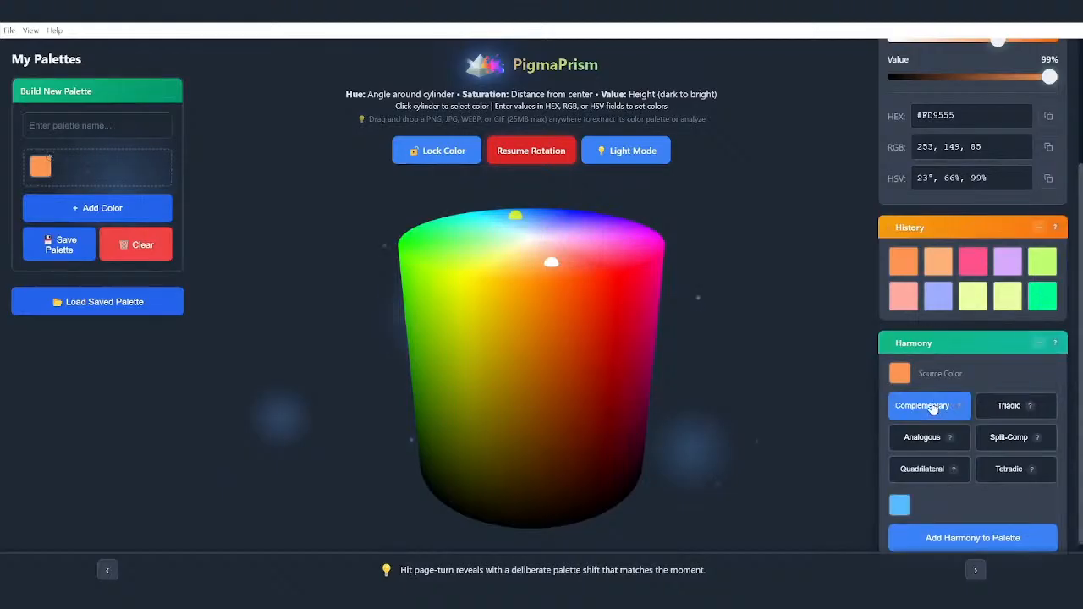
left_click(1002, 408)
left_click(922, 438)
left_click(997, 442)
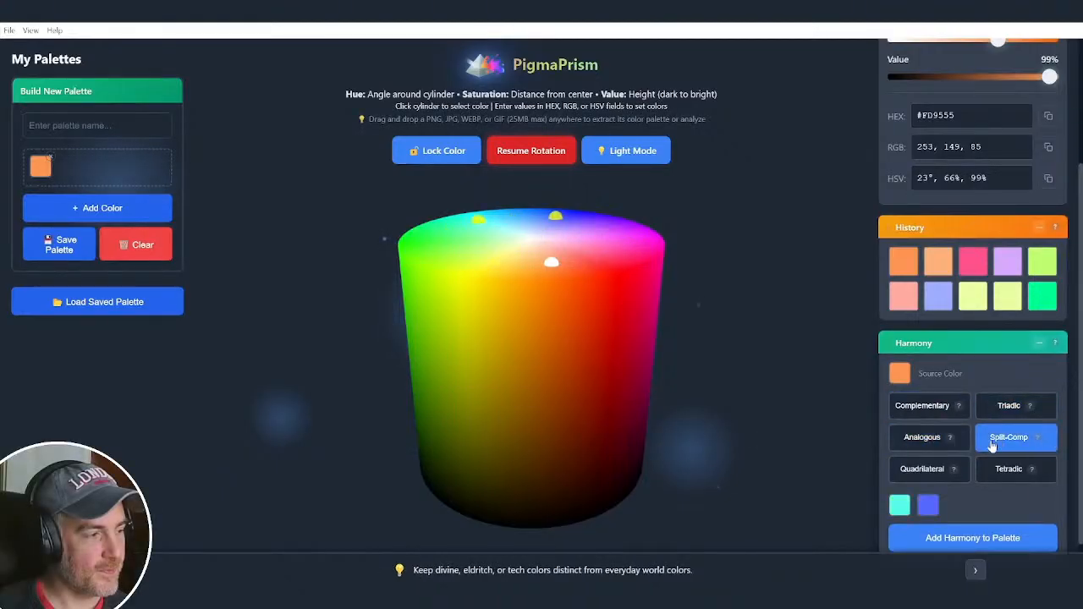
left_click(929, 472)
left_click(1009, 469)
left_click(939, 470)
left_click(929, 538)
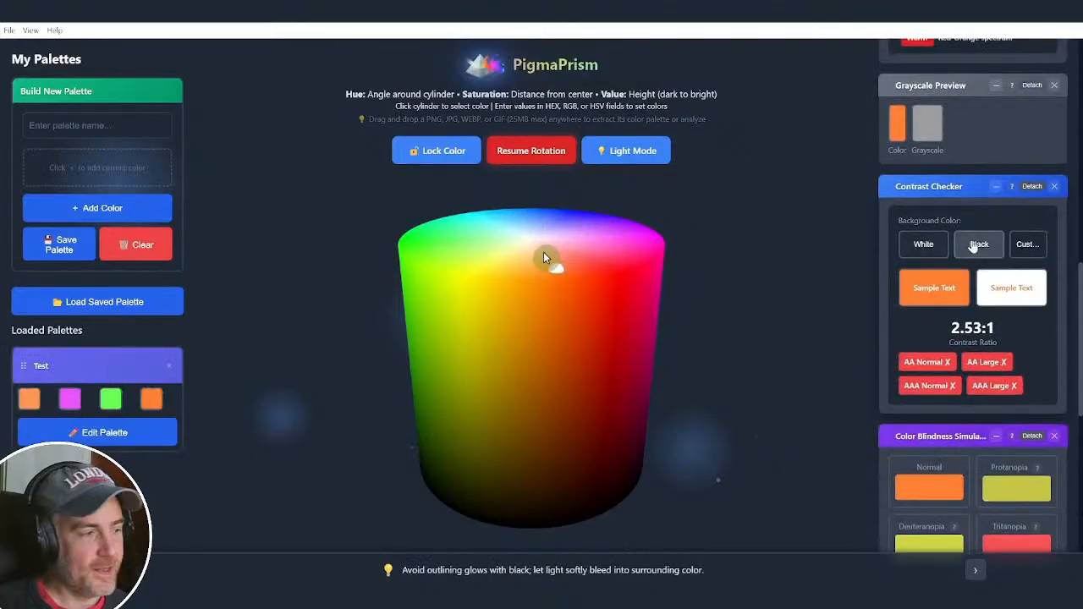
left_click(979, 248)
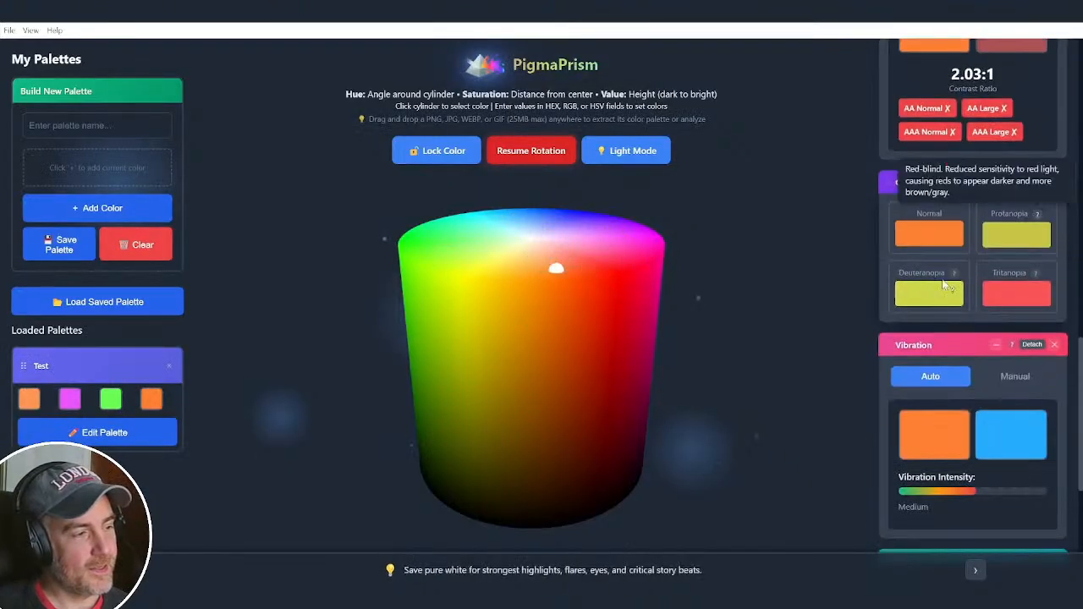
- Leave full-screen playback of PigmaPrism_Showcase_a0216.mkv and close the player to return to the Blender project
double_click(557, 439)
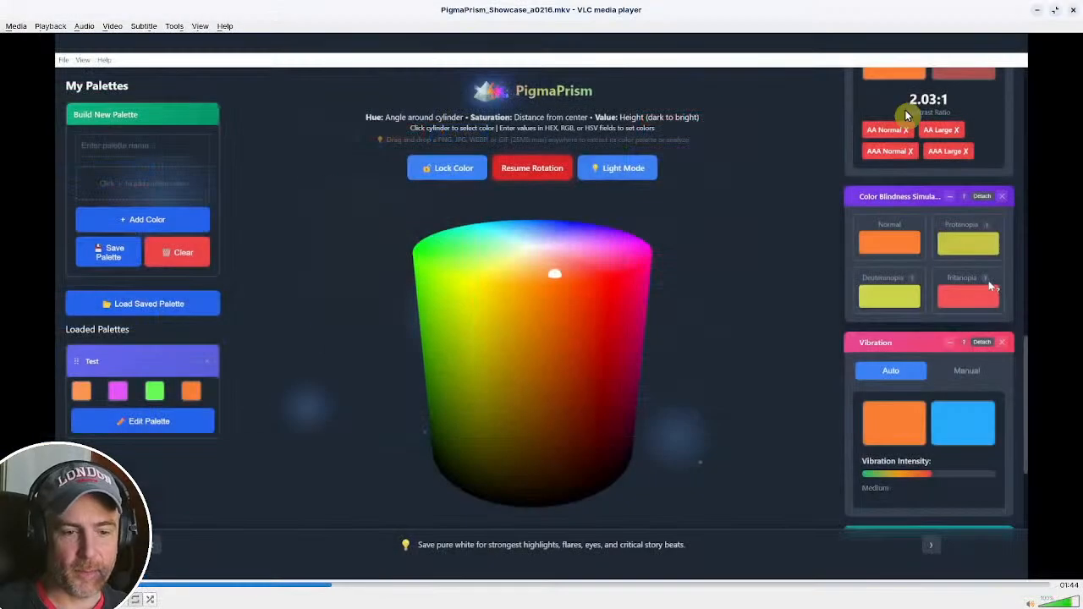
left_click(1072, 10)
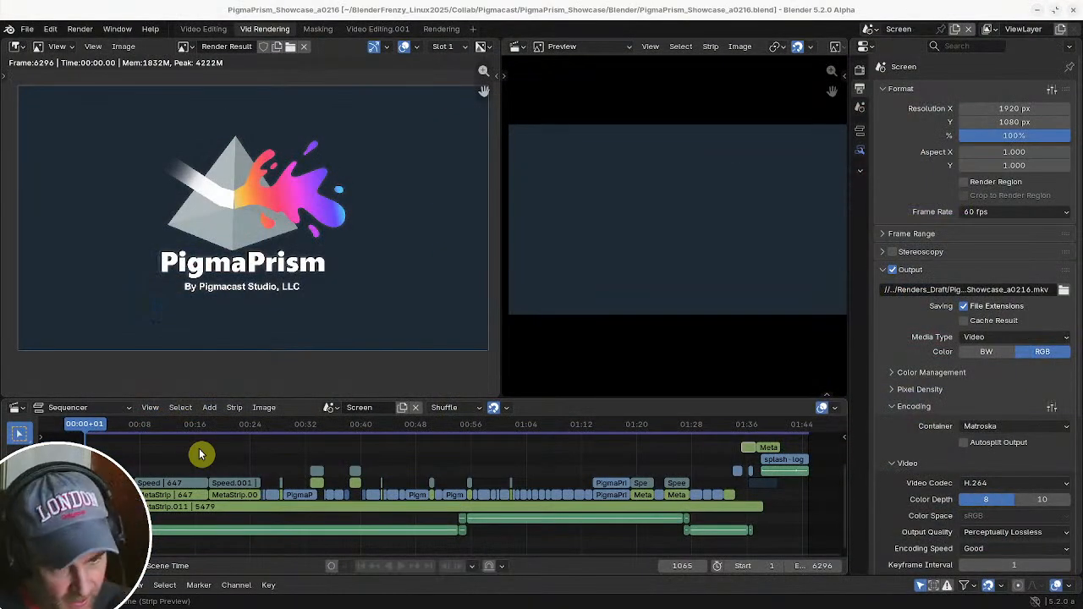